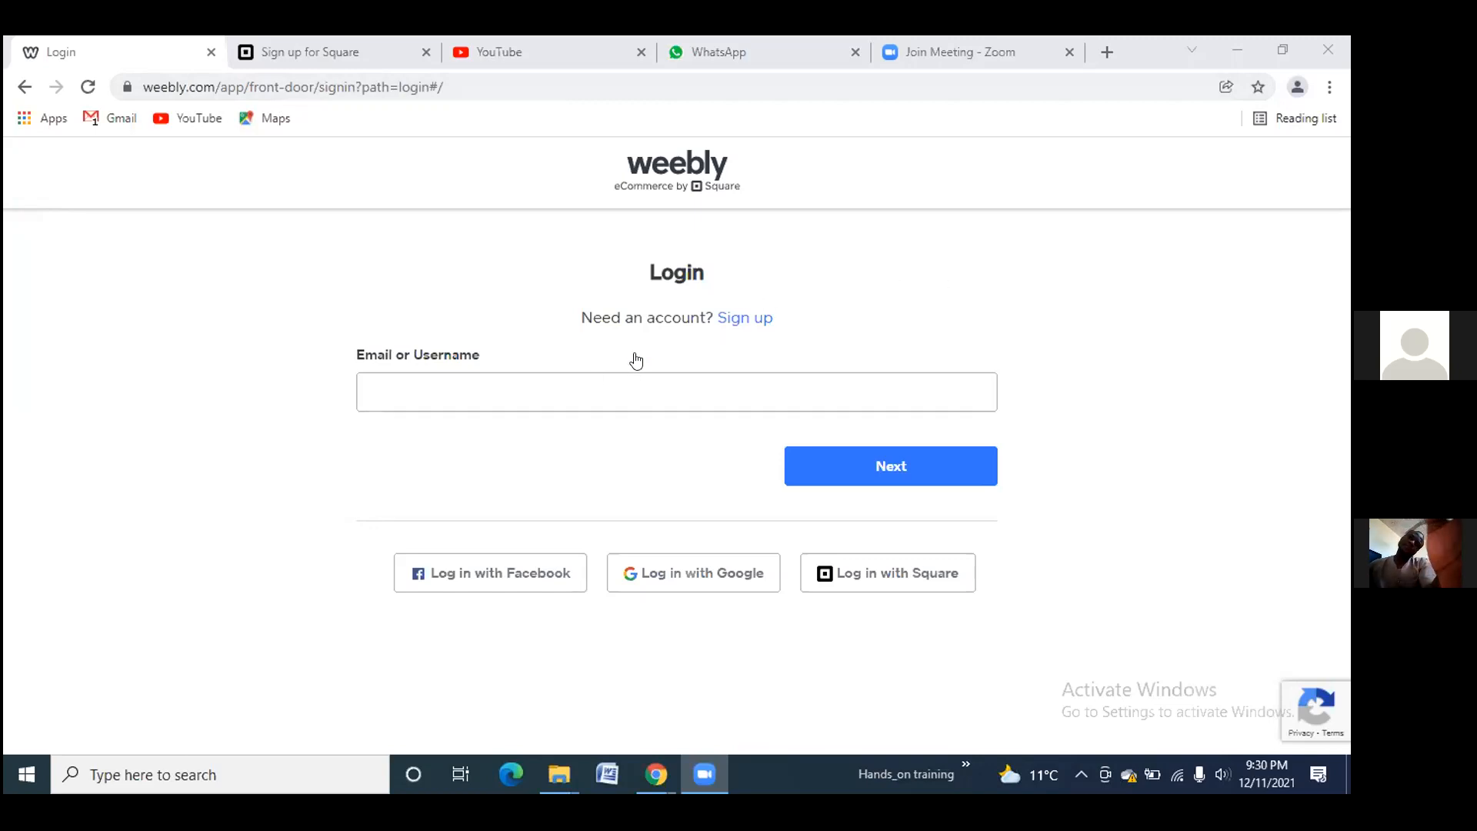
Choose 'Log in with Google' on the Weebly login page to reach Google's sign-in page
click(597, 377)
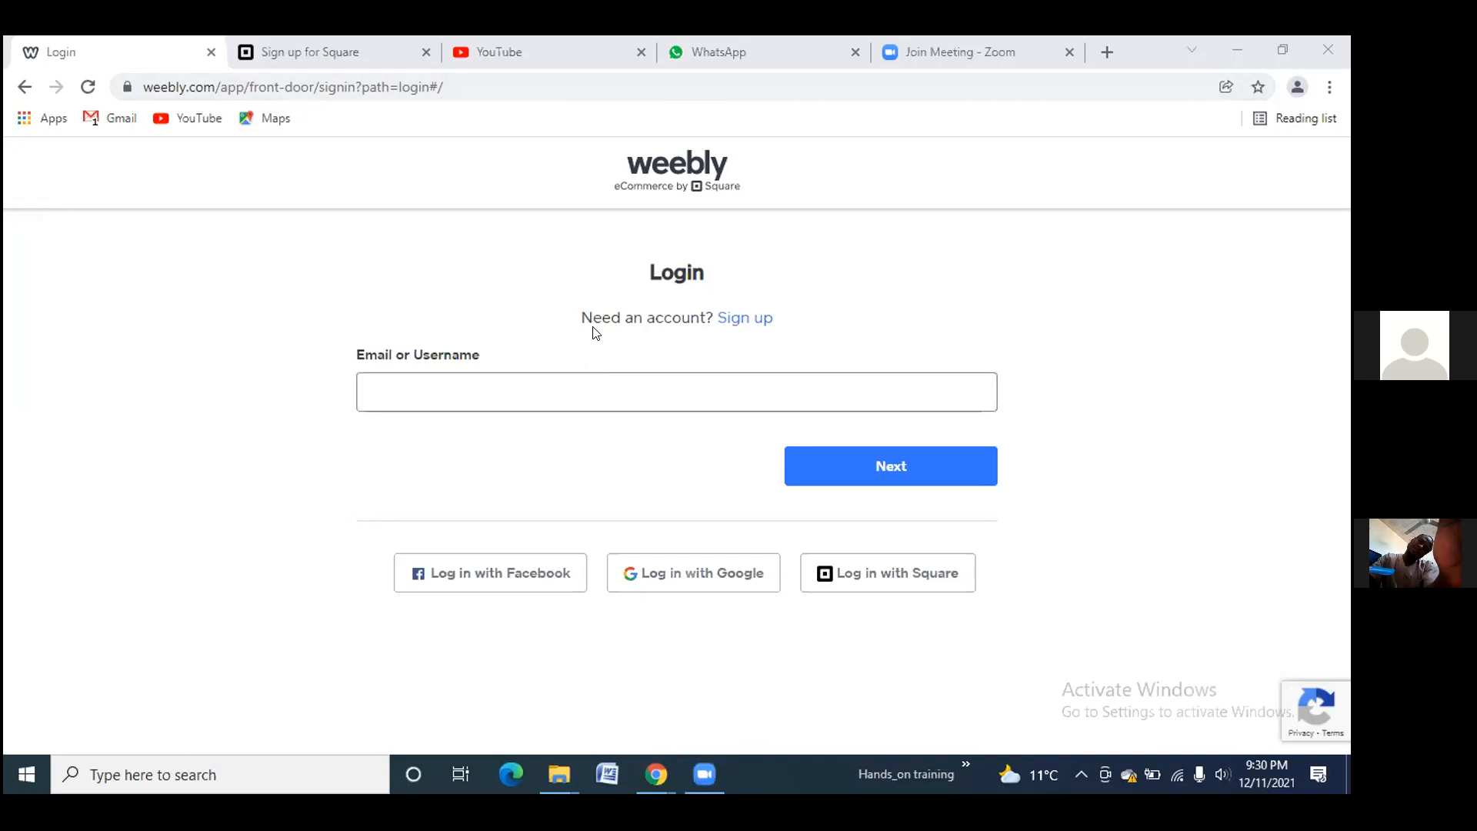
click(740, 322)
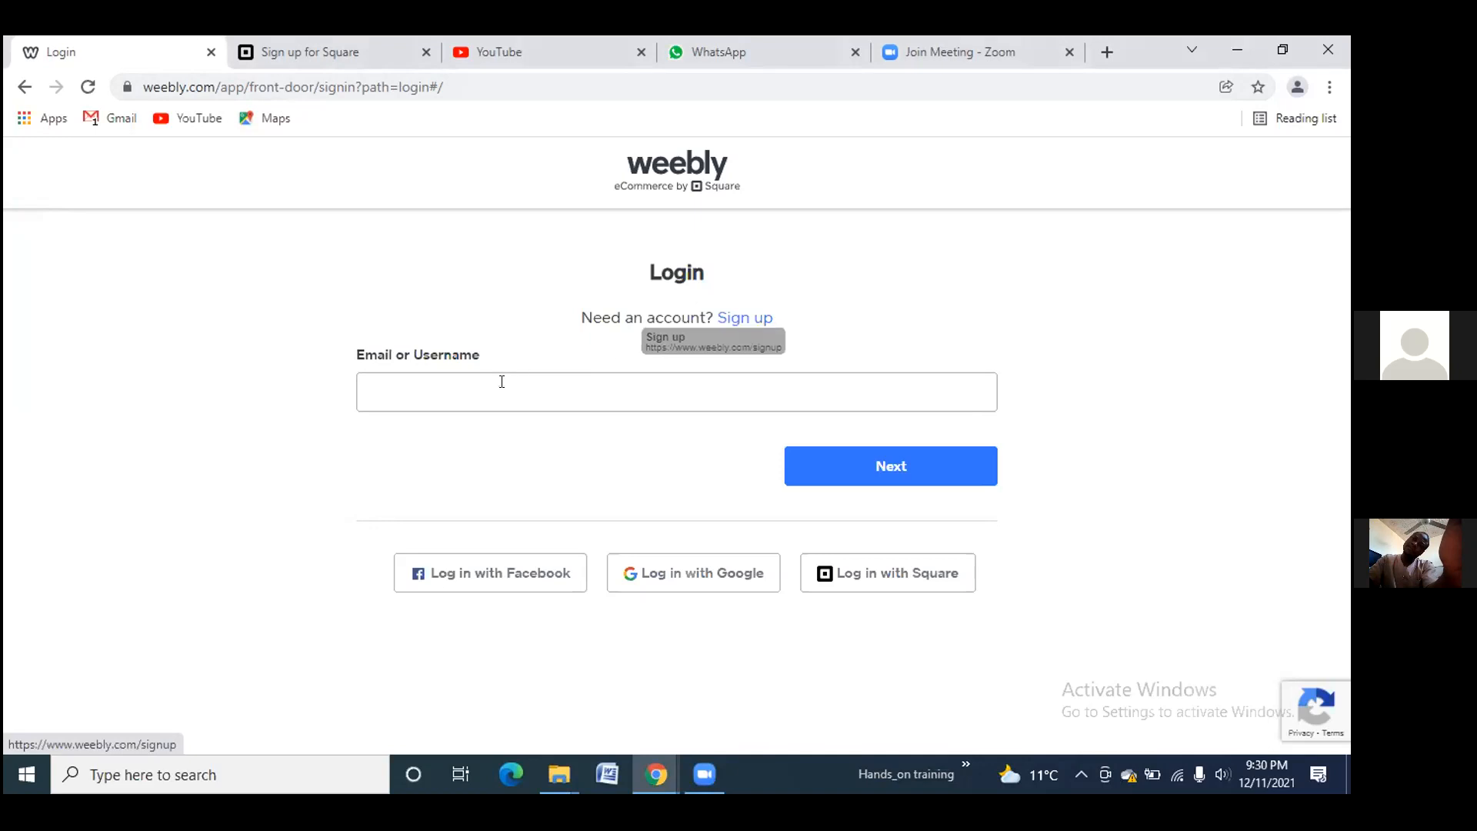
click(681, 571)
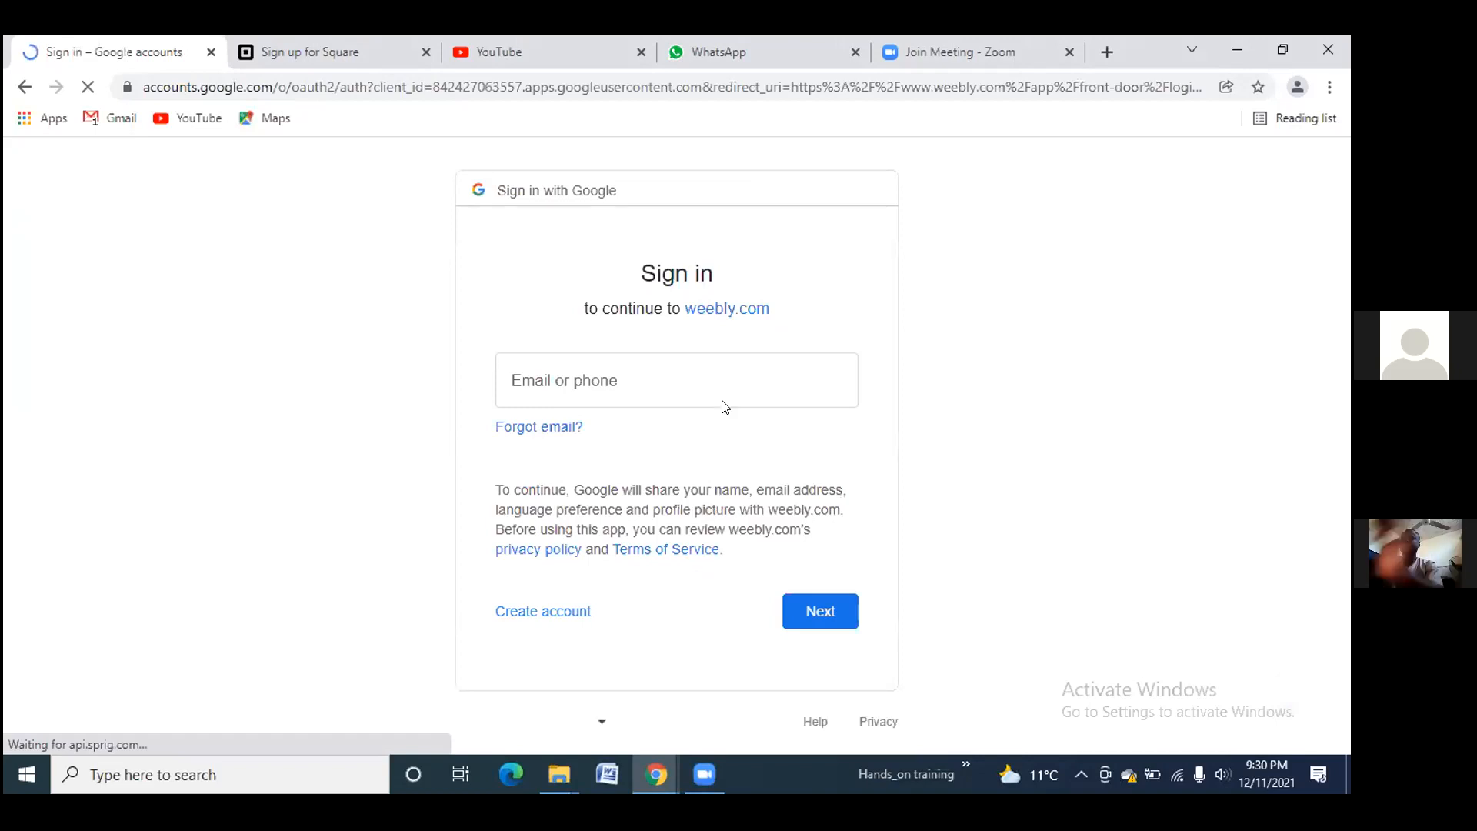
Enter the Google account's Gmail address and continue to the password step
click(634, 377)
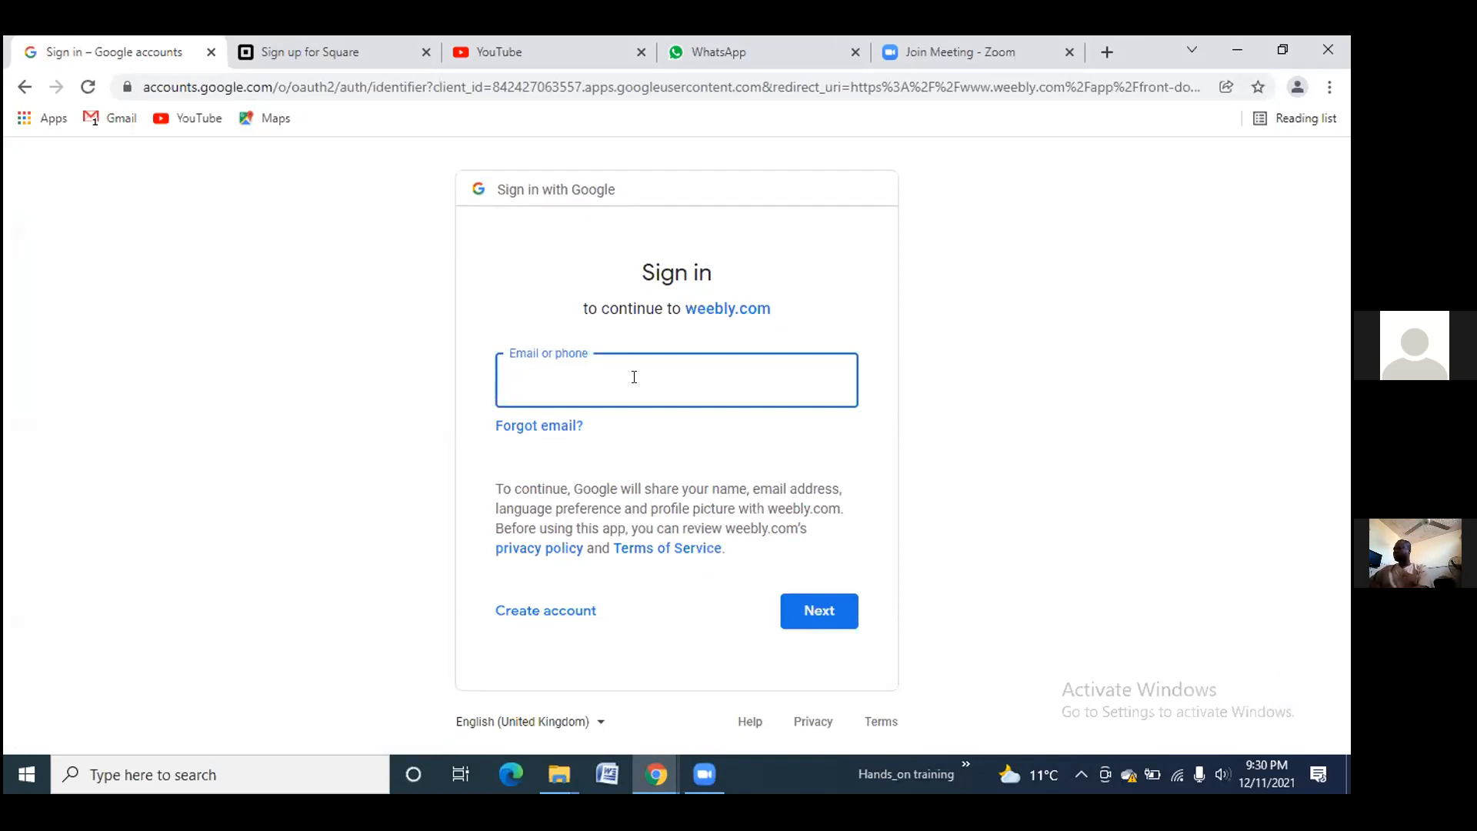
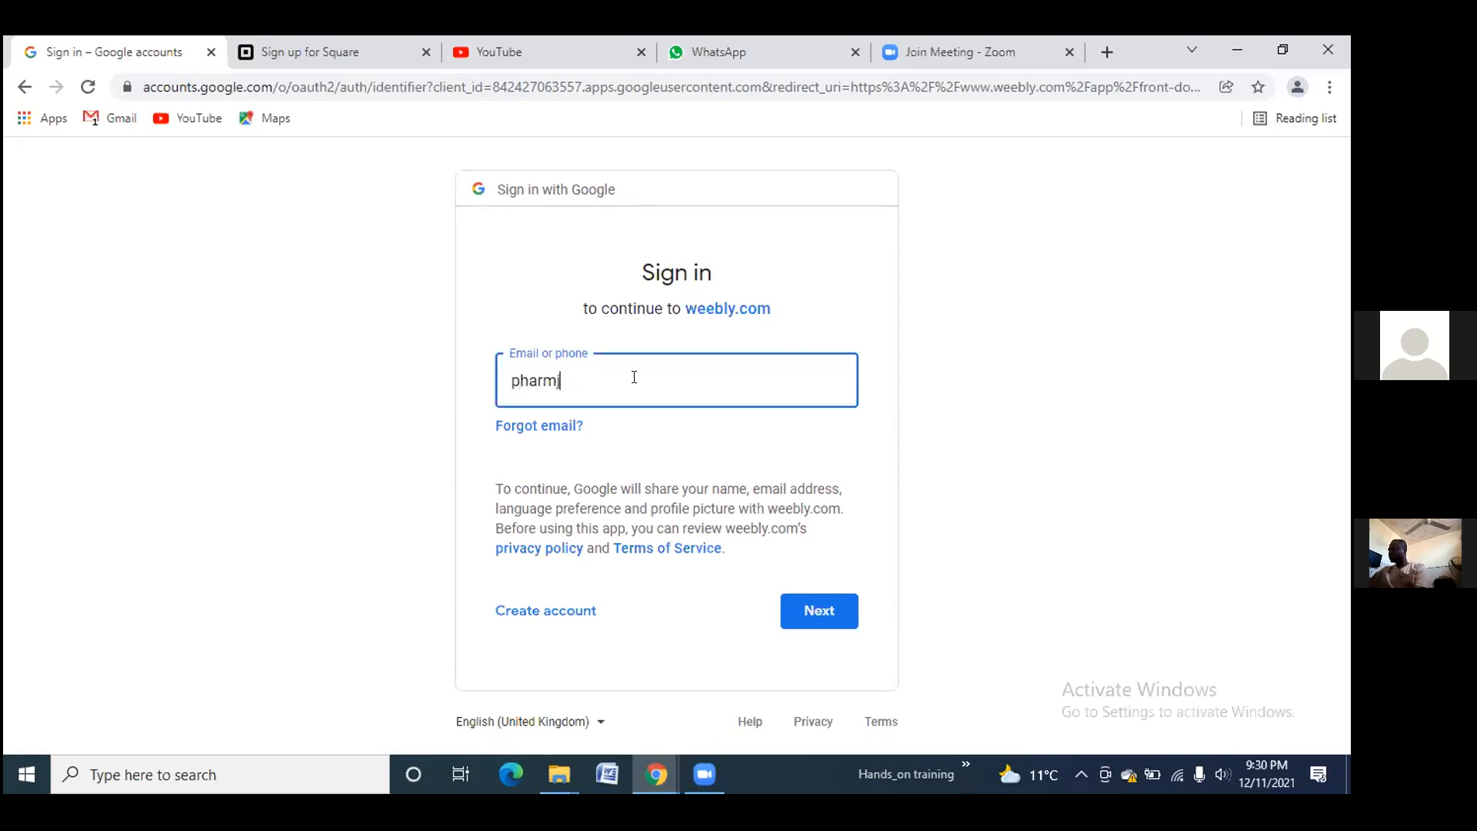
click(815, 613)
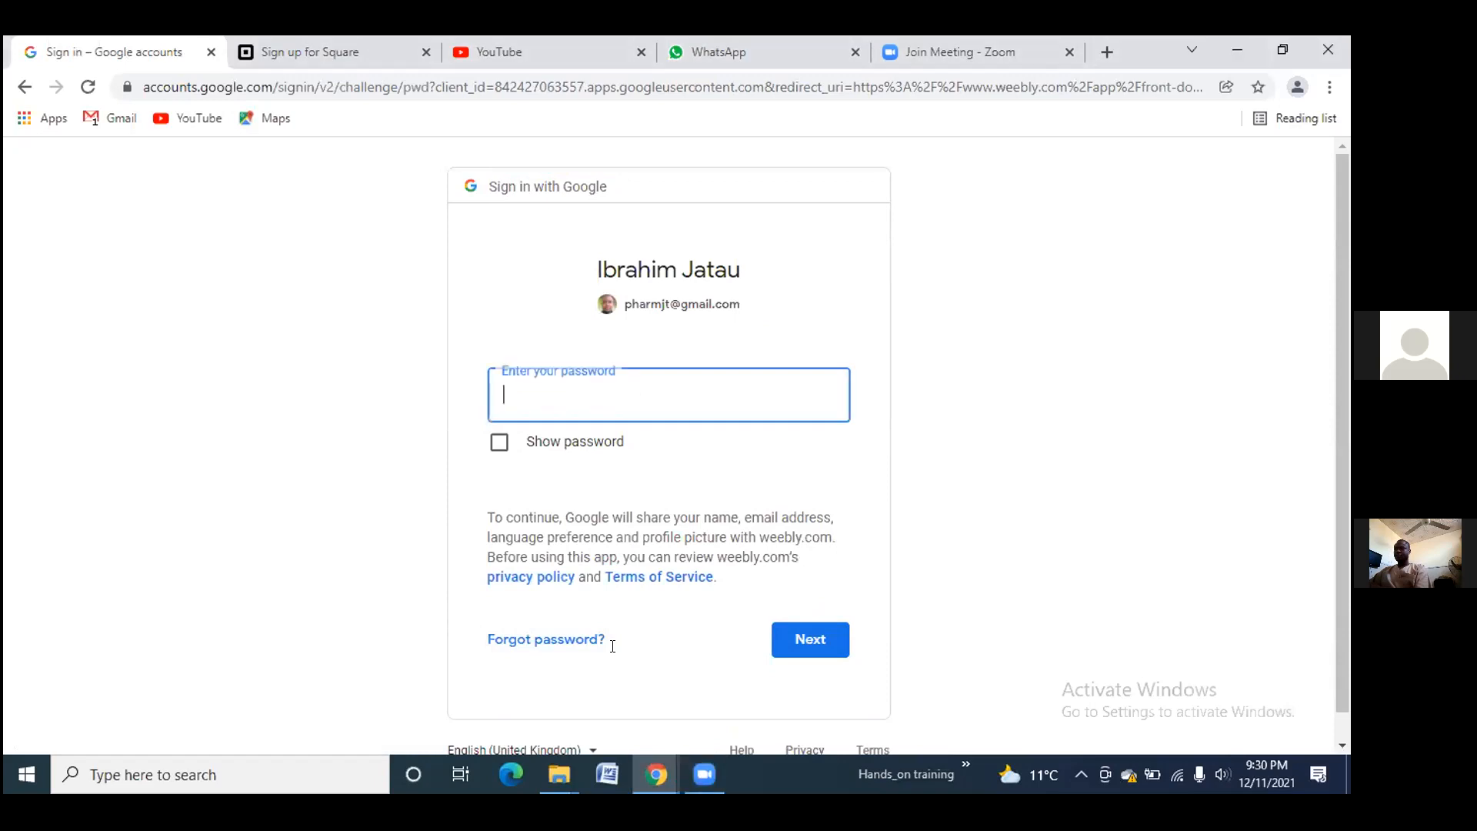
Enter the account password, then retype it after the wrong-password error
text(•••••••••)
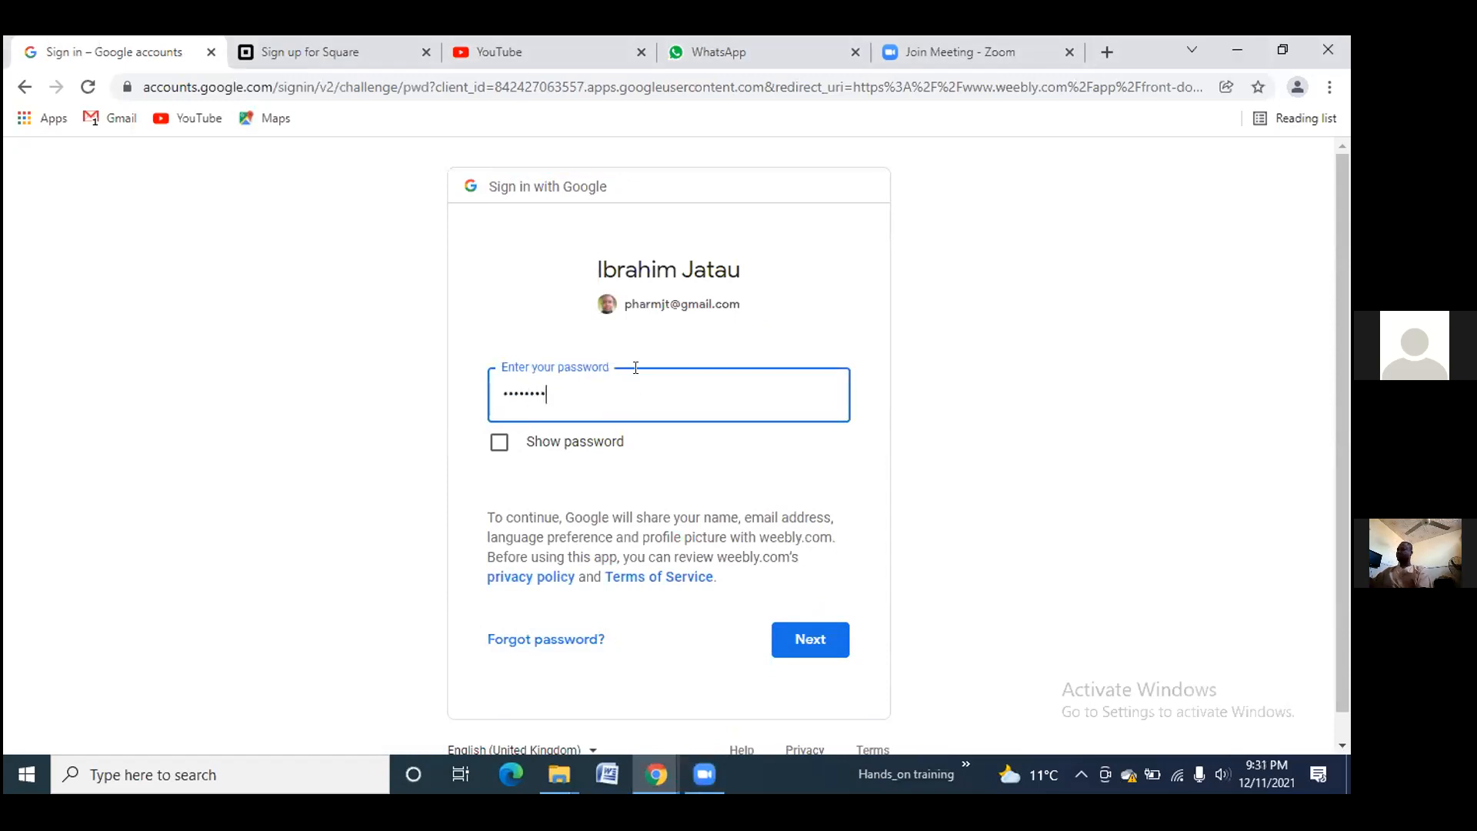
text(•)
click(803, 631)
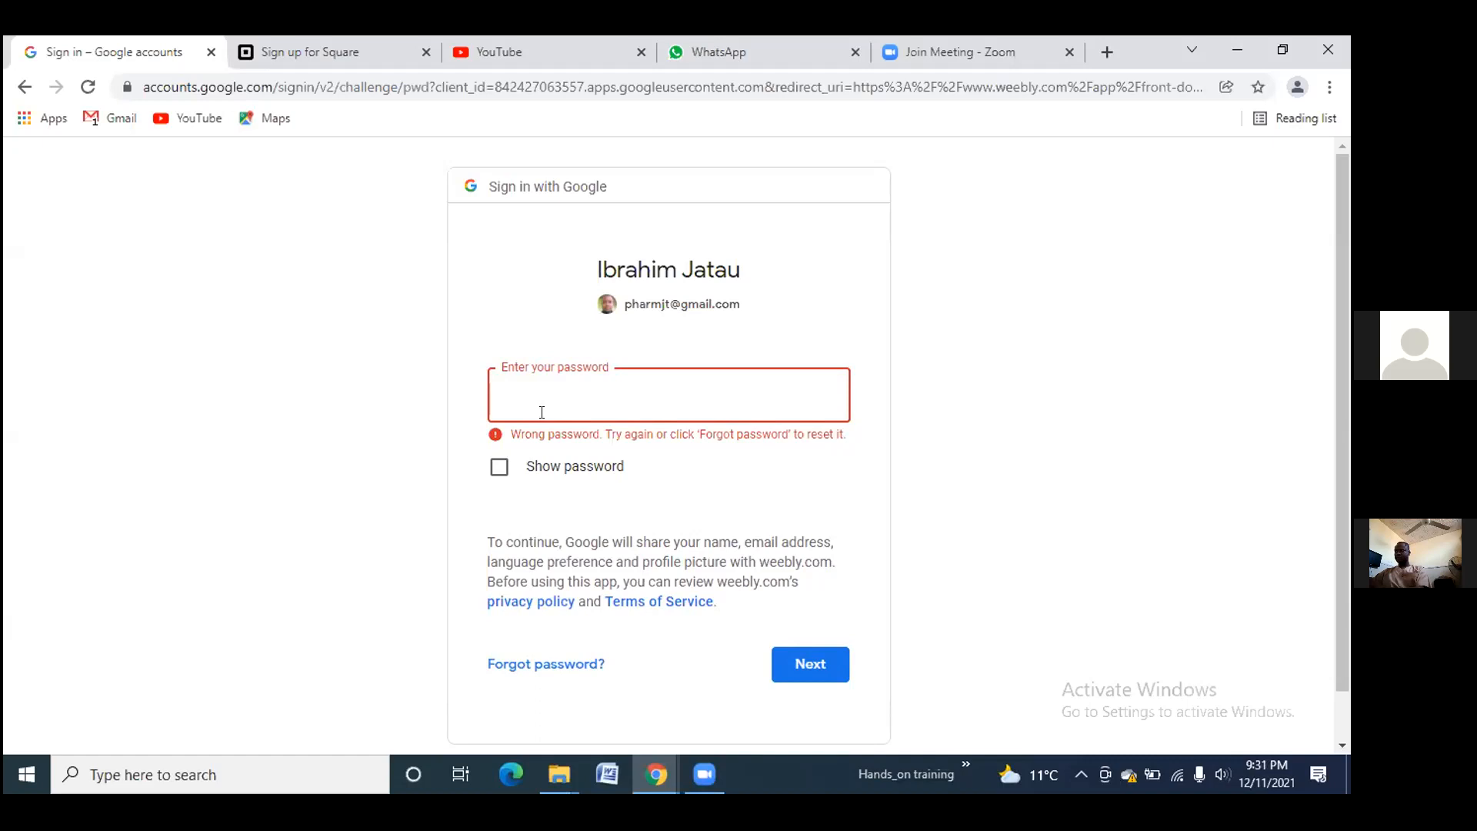
text(•••••••••)
click(816, 666)
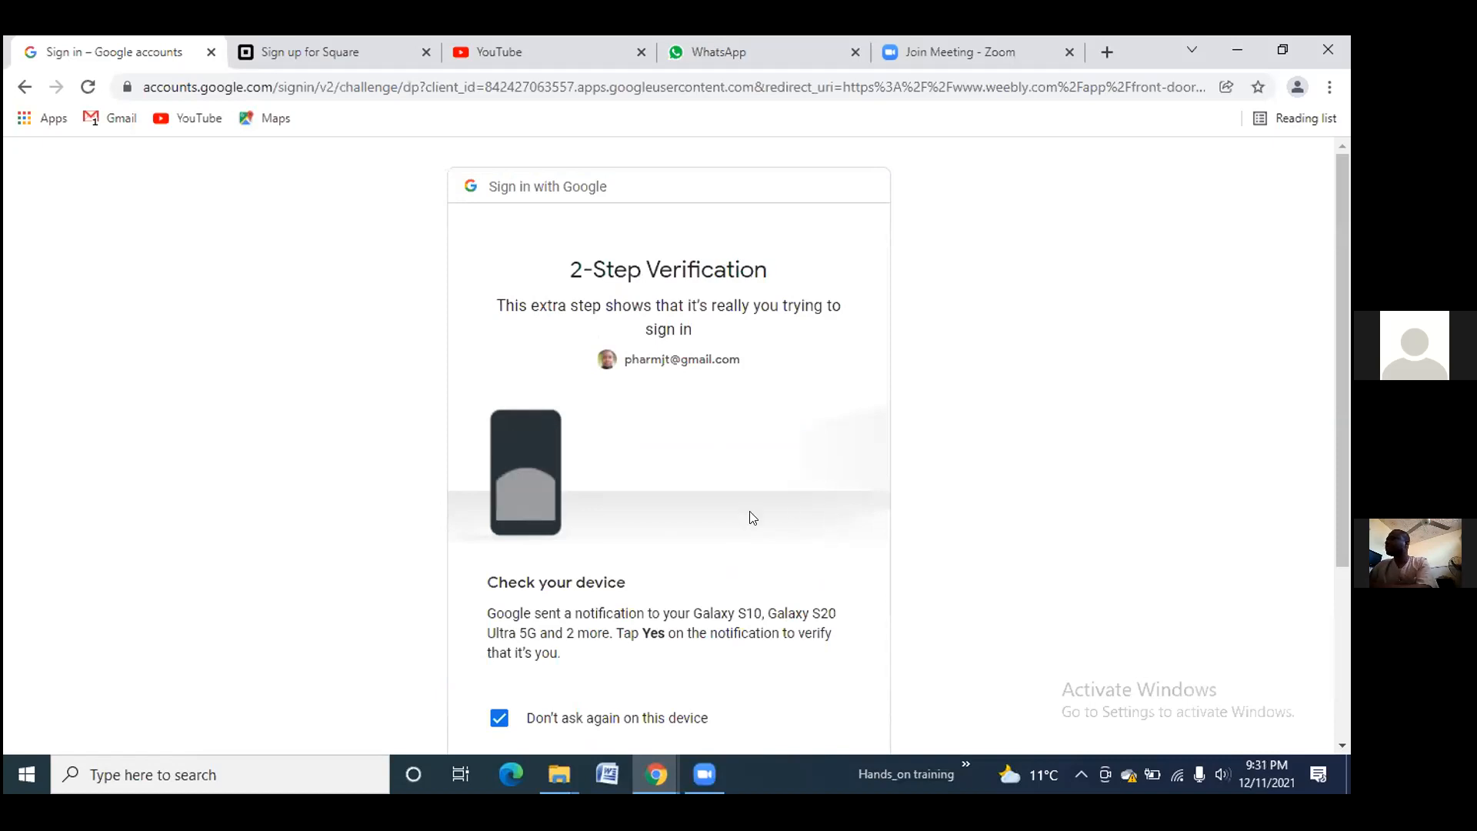
Back out of the 2-Step Verification page to the Weebly login page
scroll(751, 524, down, 2)
scroll(750, 523, down, 1)
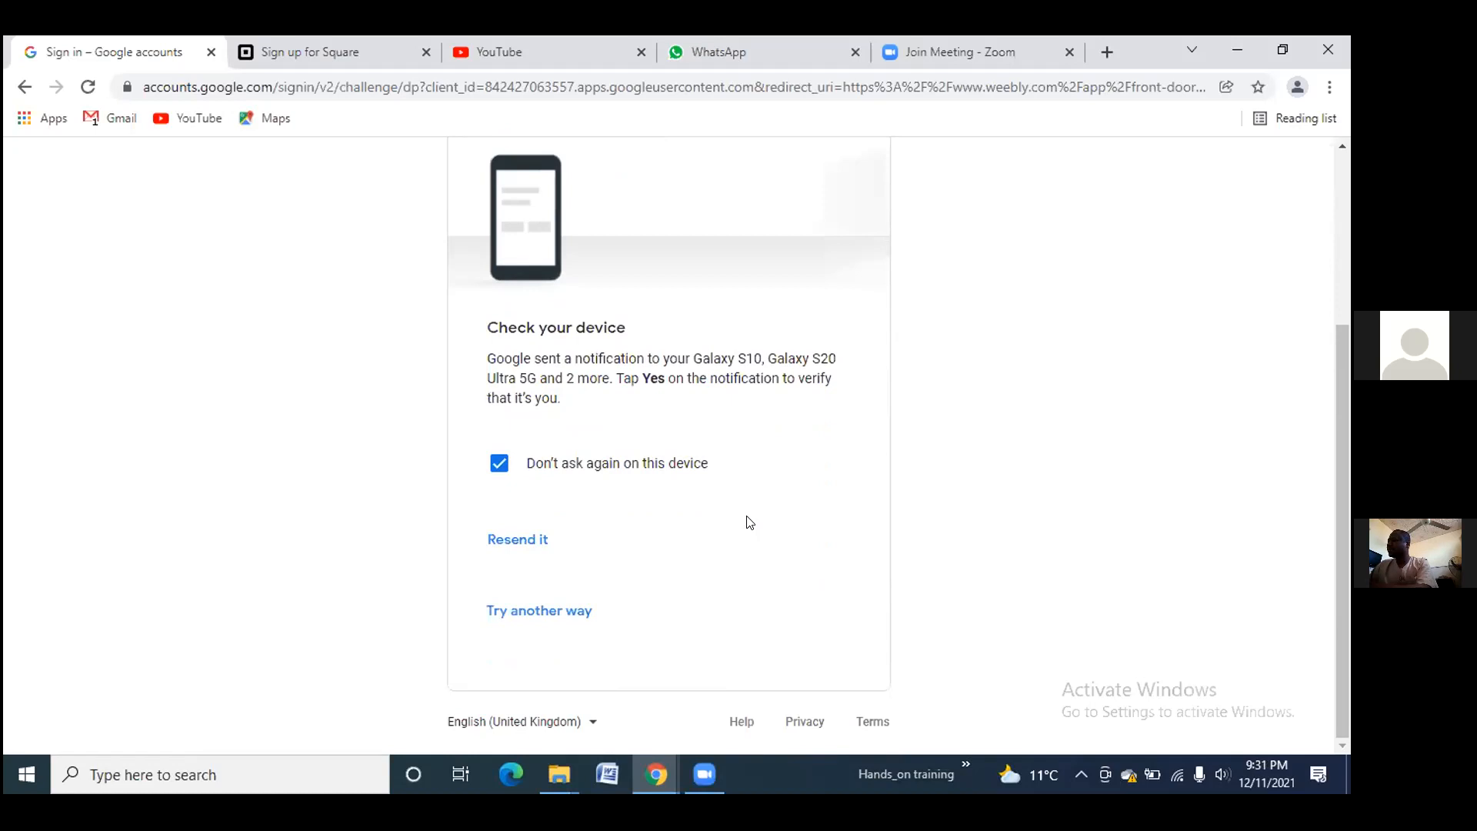
scroll(750, 523, up, 3)
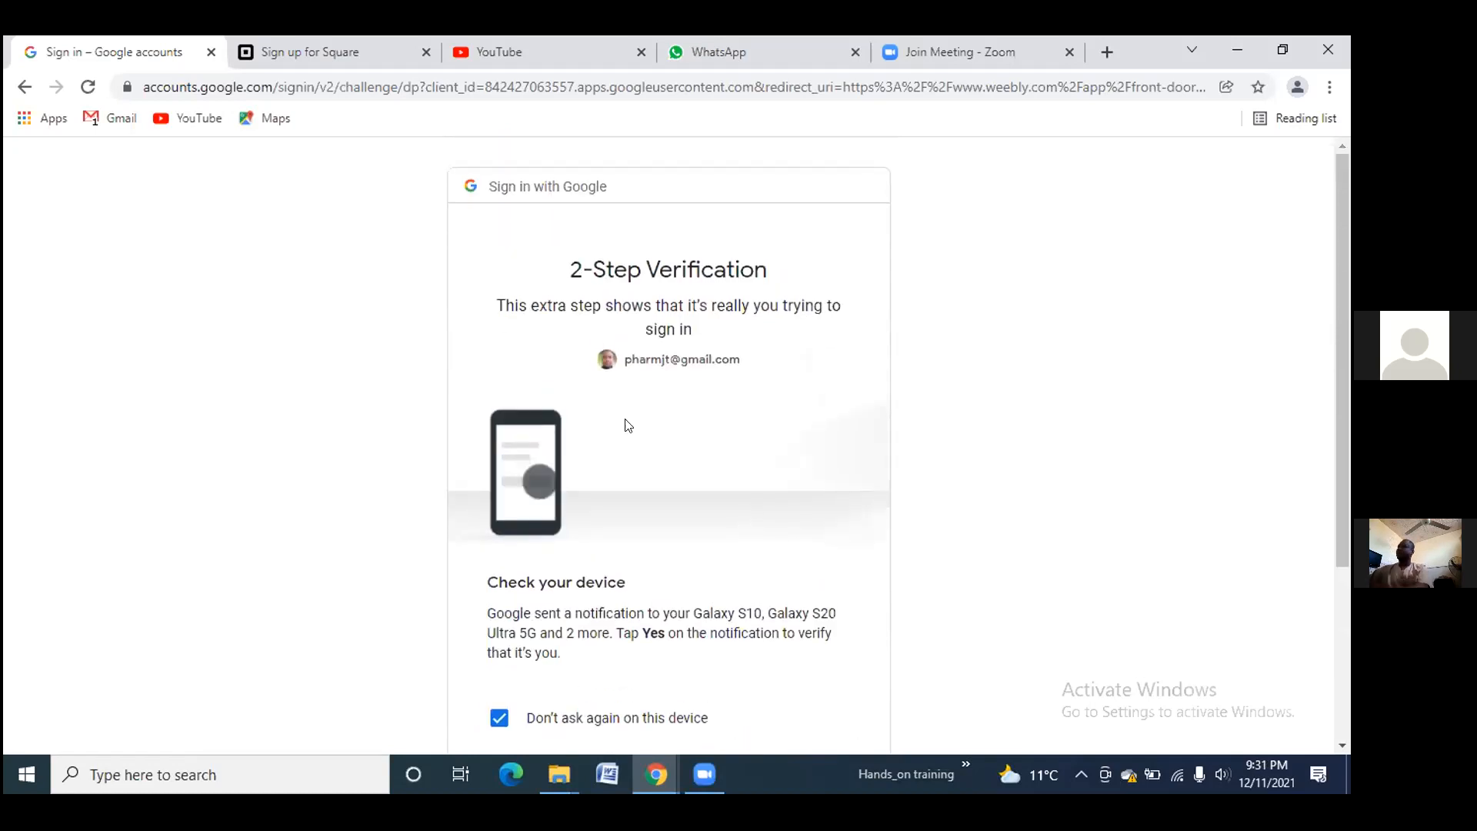
click(26, 88)
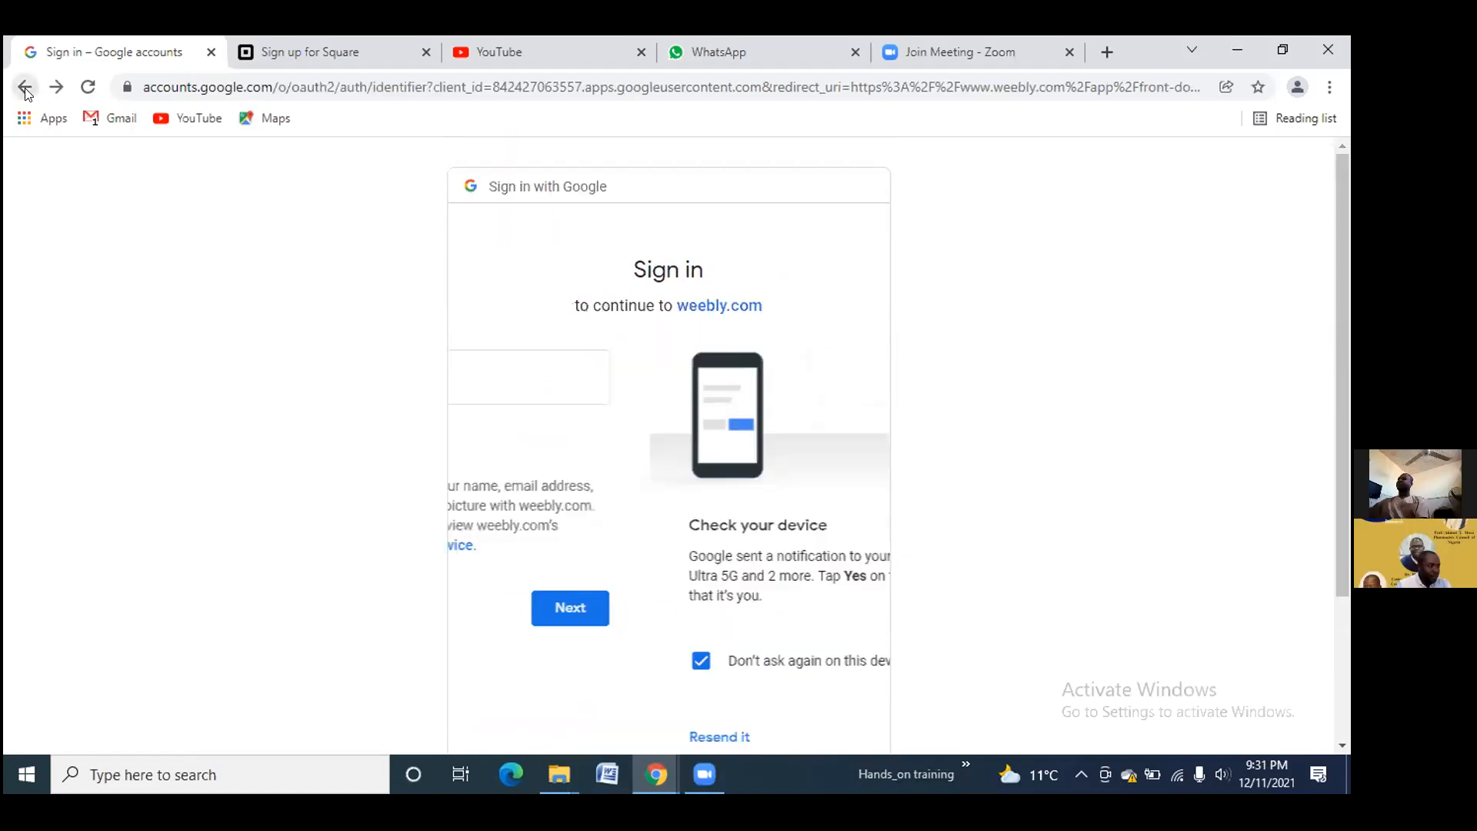
click(25, 88)
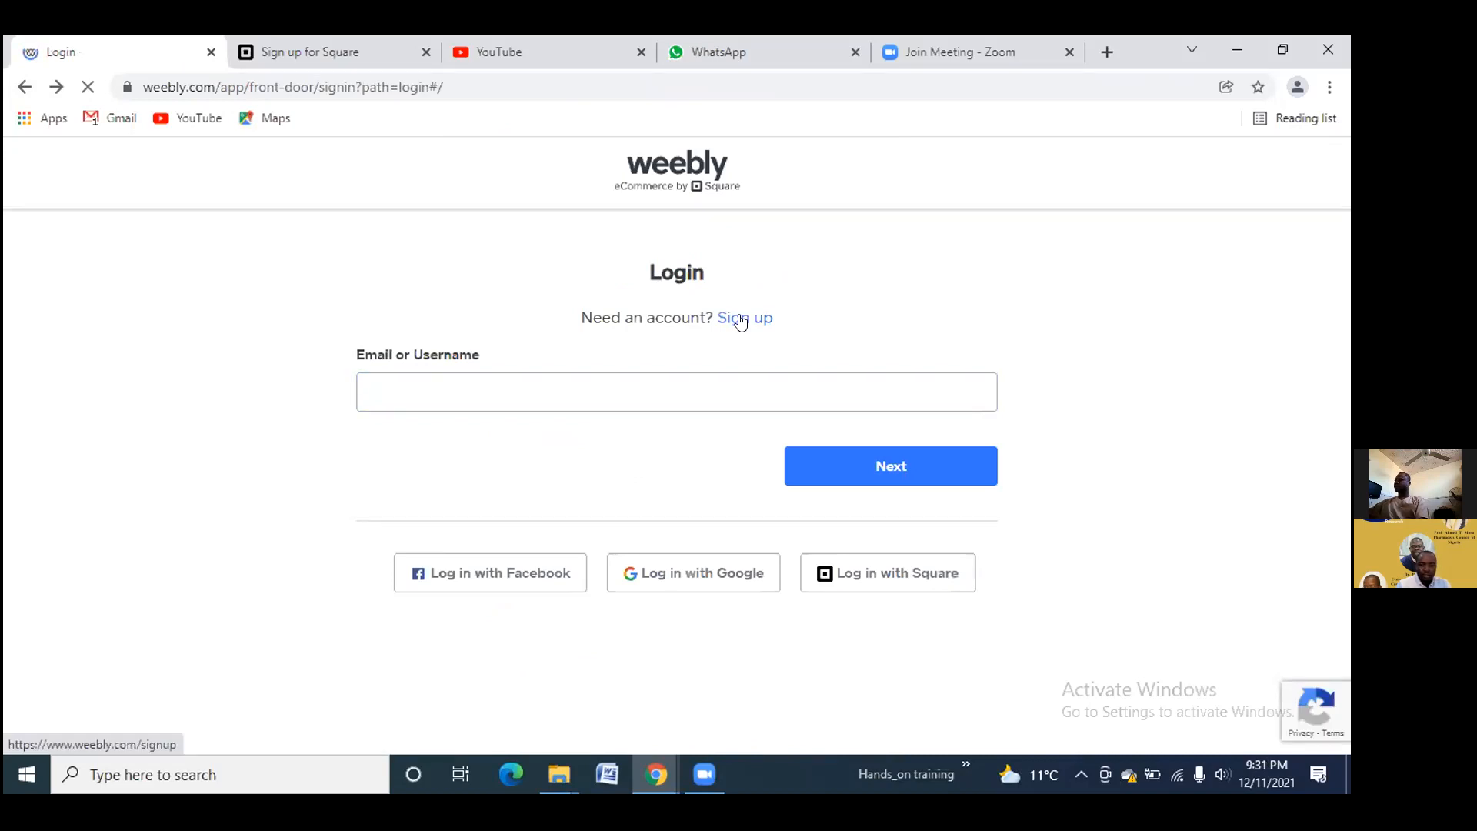
Open the Sign up form and fill in the user's first and last name
click(740, 320)
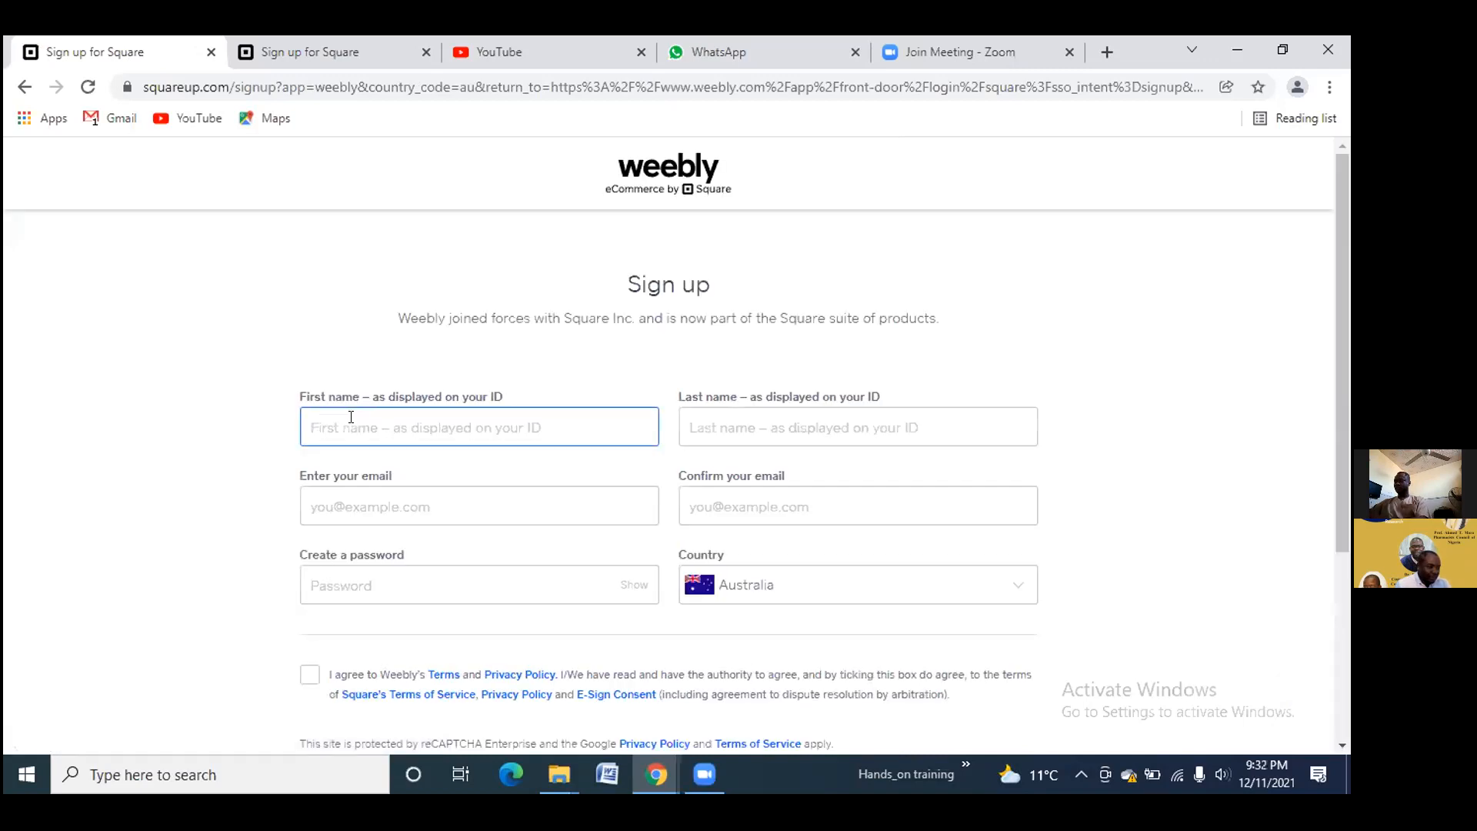
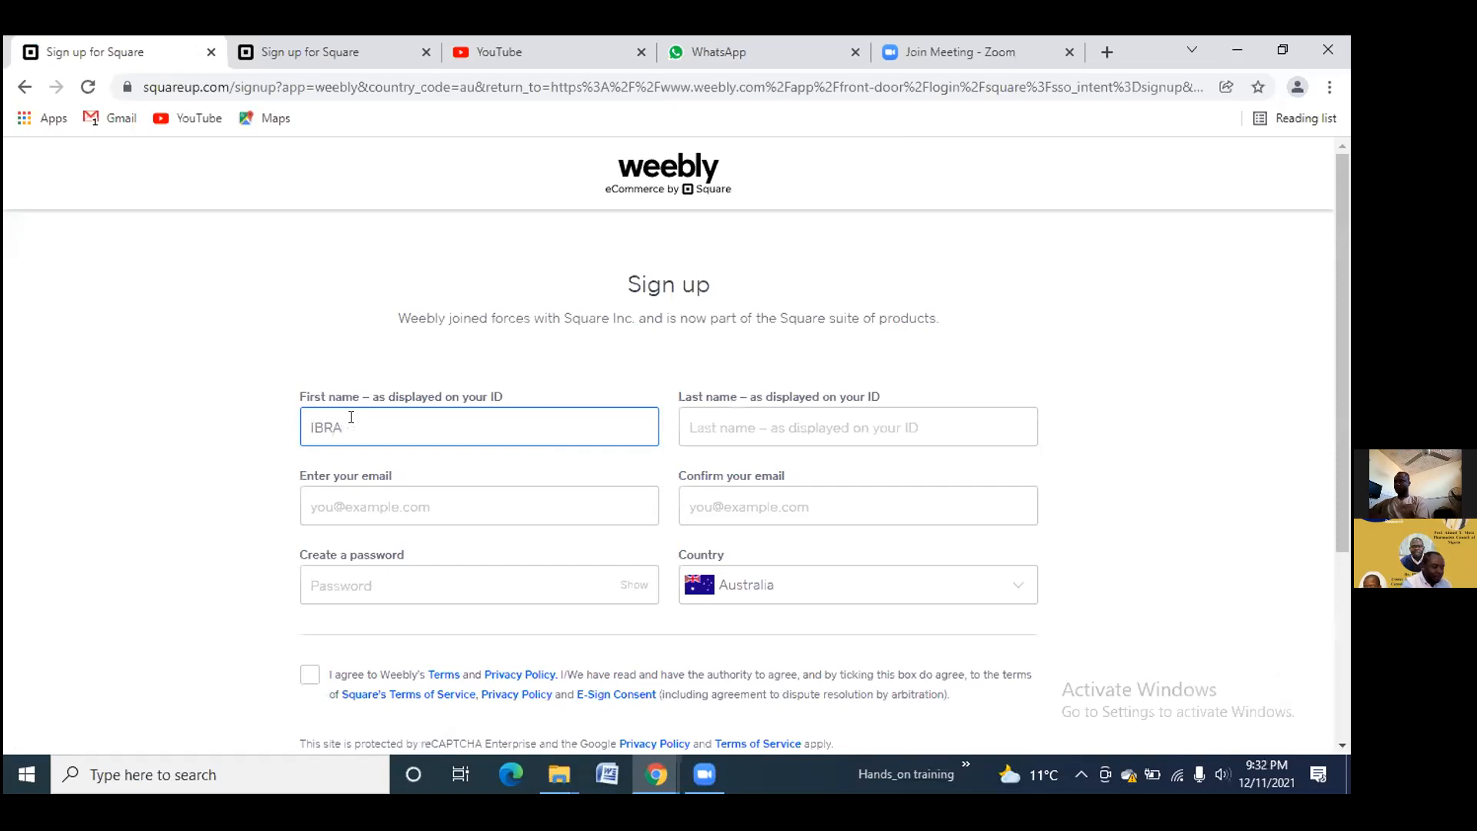
Fill in the Gmail address and its matching confirmation, fixing the typos
click(372, 493)
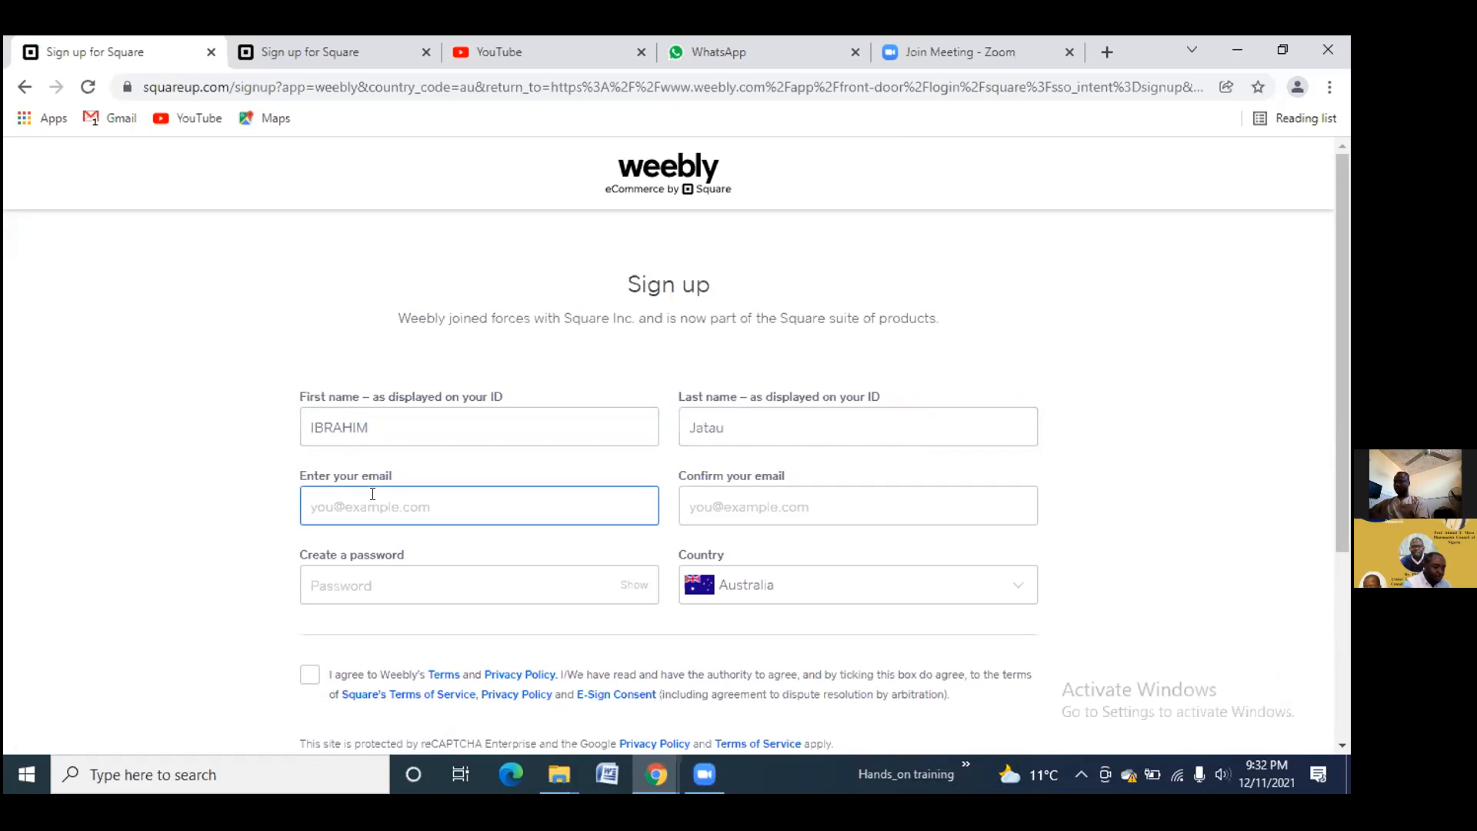
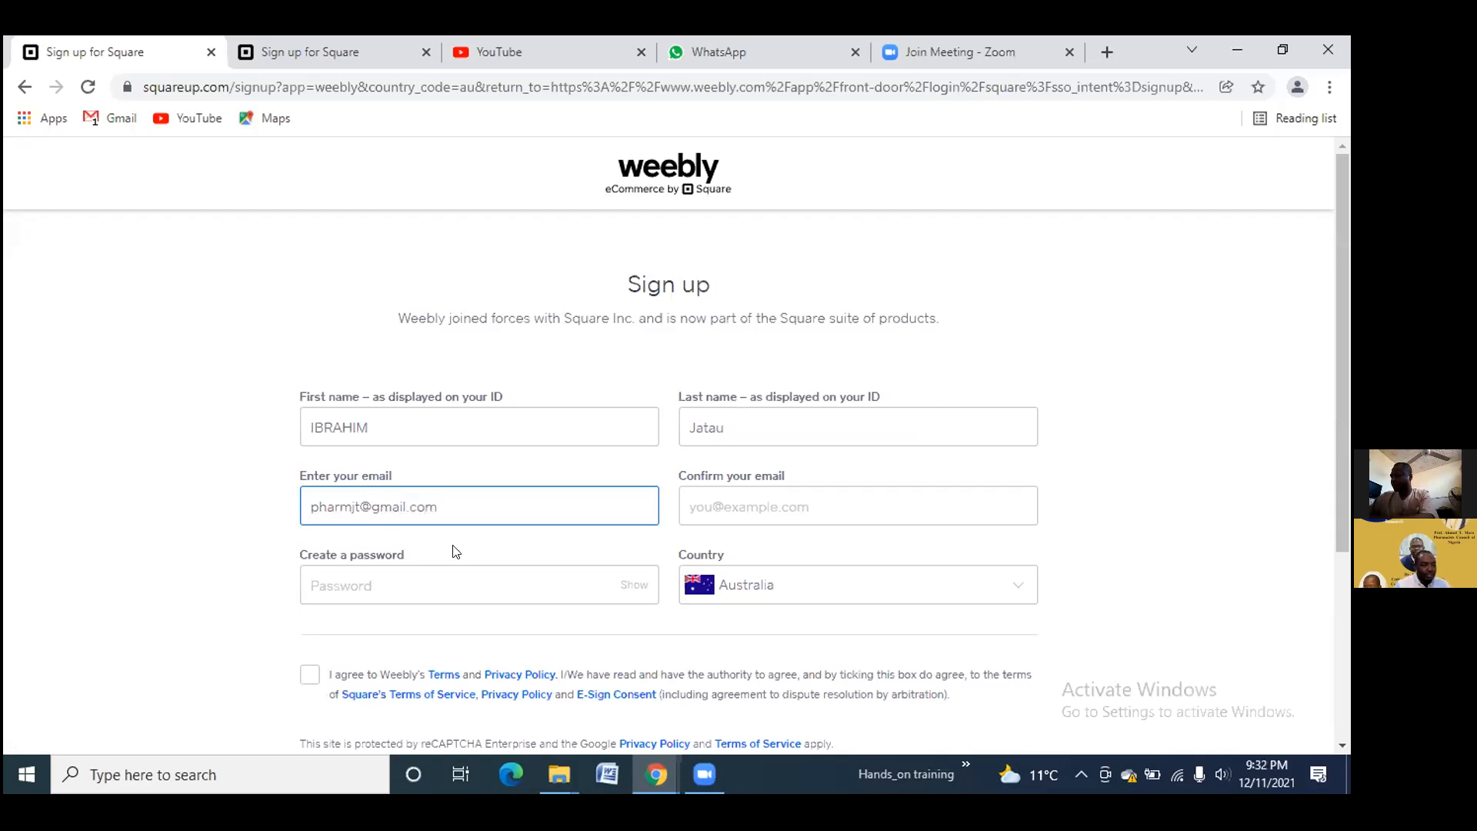
click(710, 495)
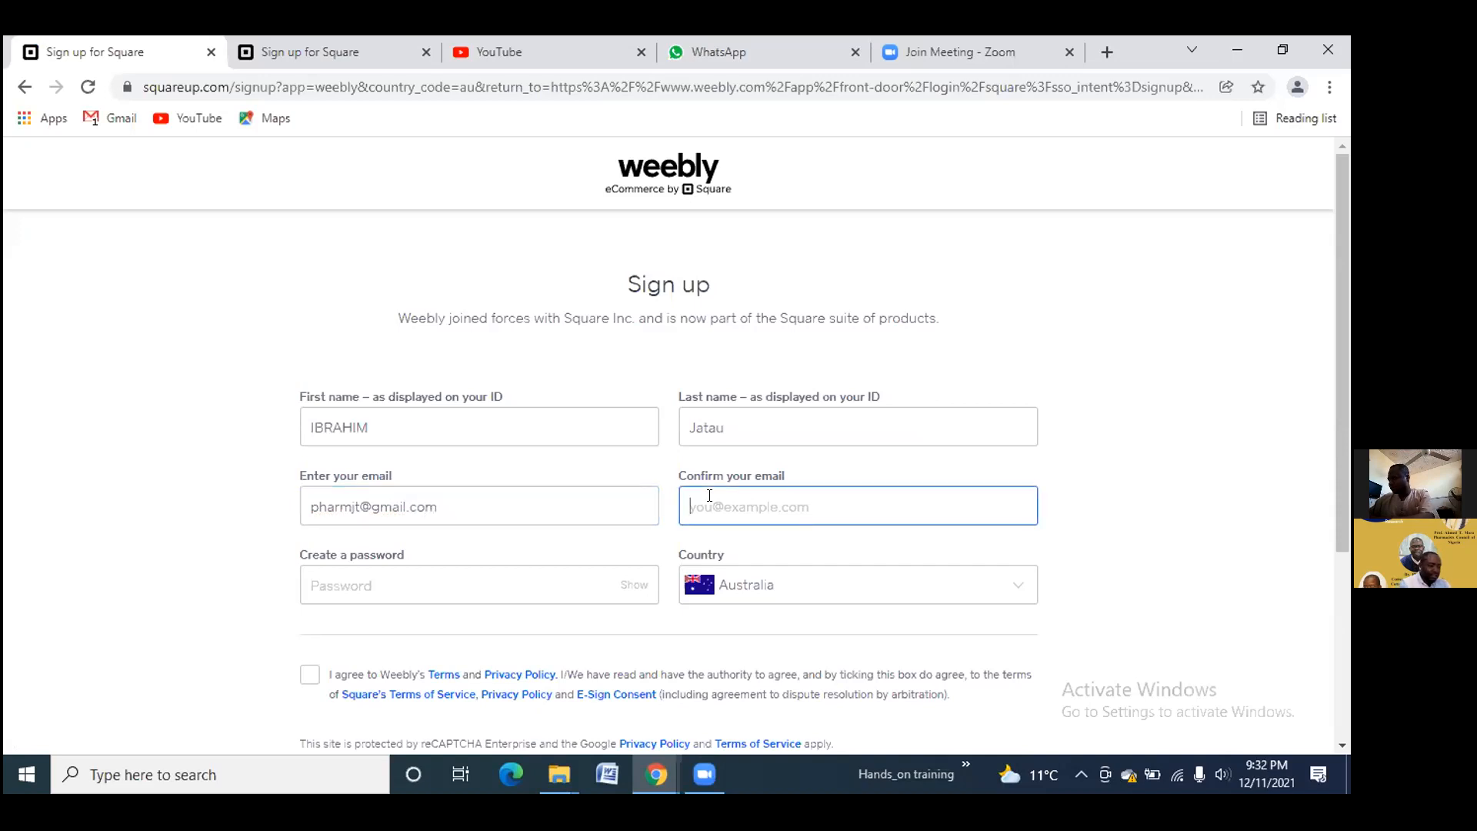
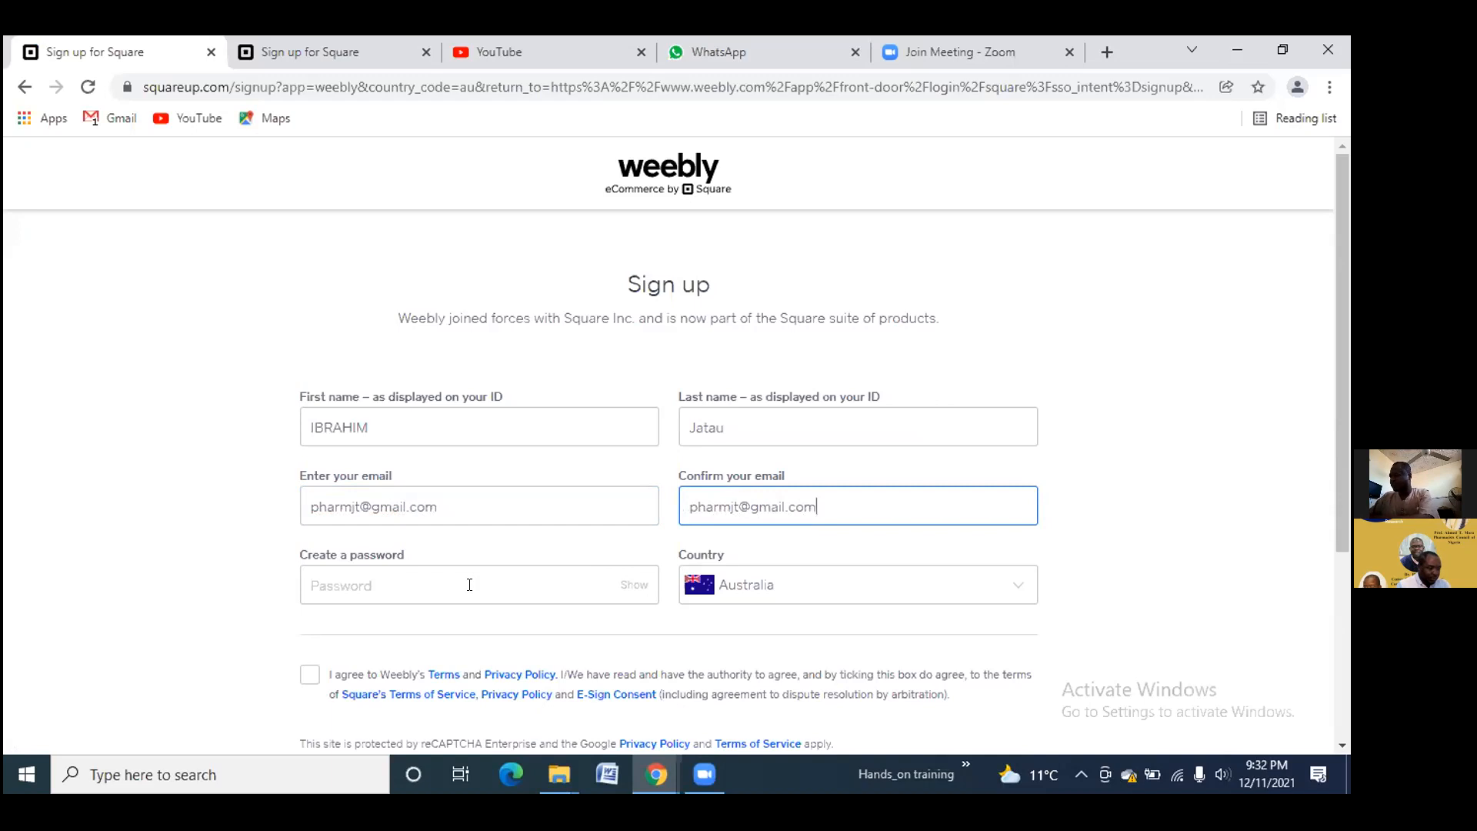
Set the account password, accept the terms and privacy policy, and submit with CONTINUE
click(470, 585)
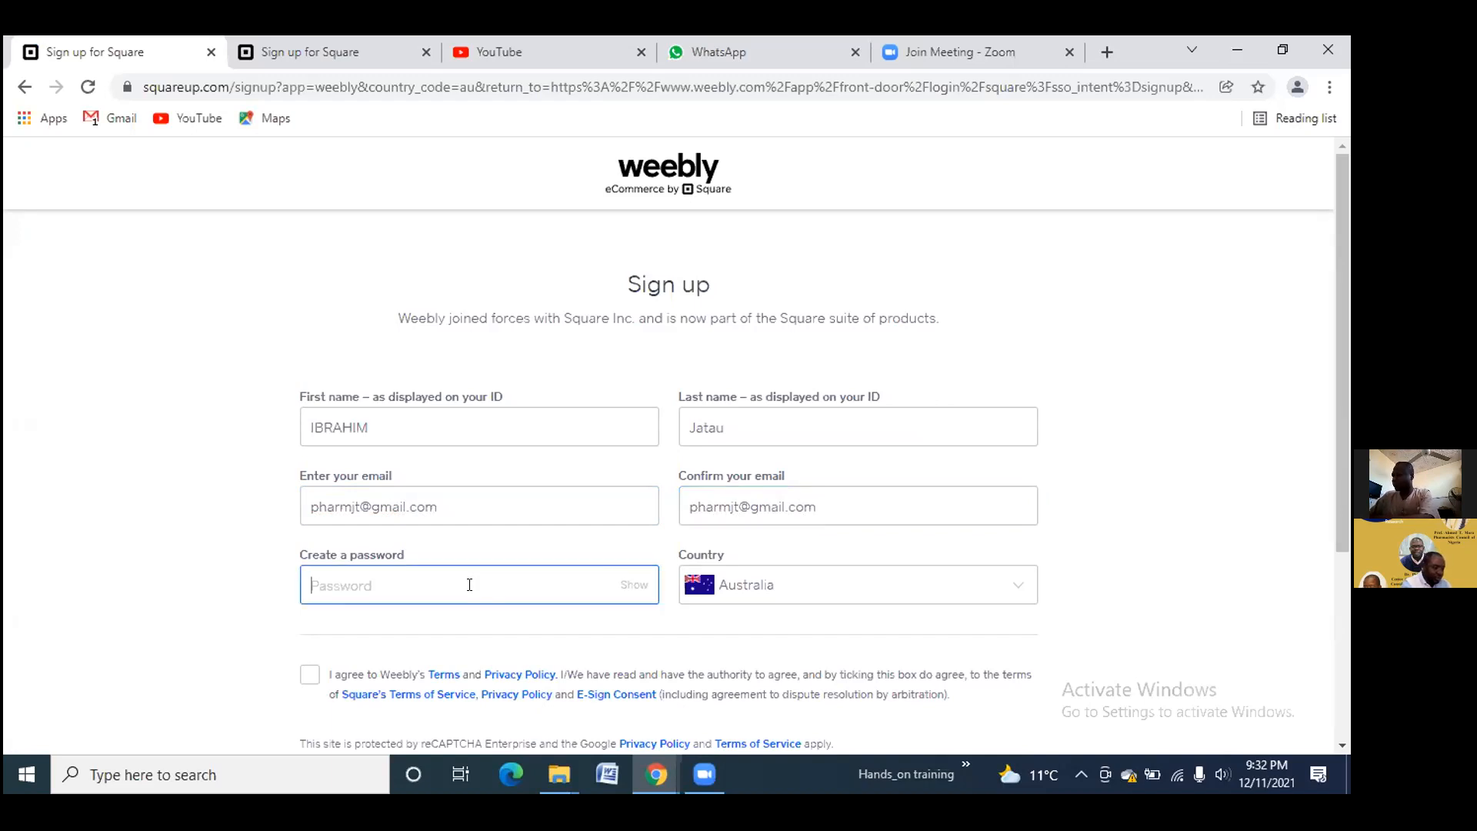
text(••••••••••)
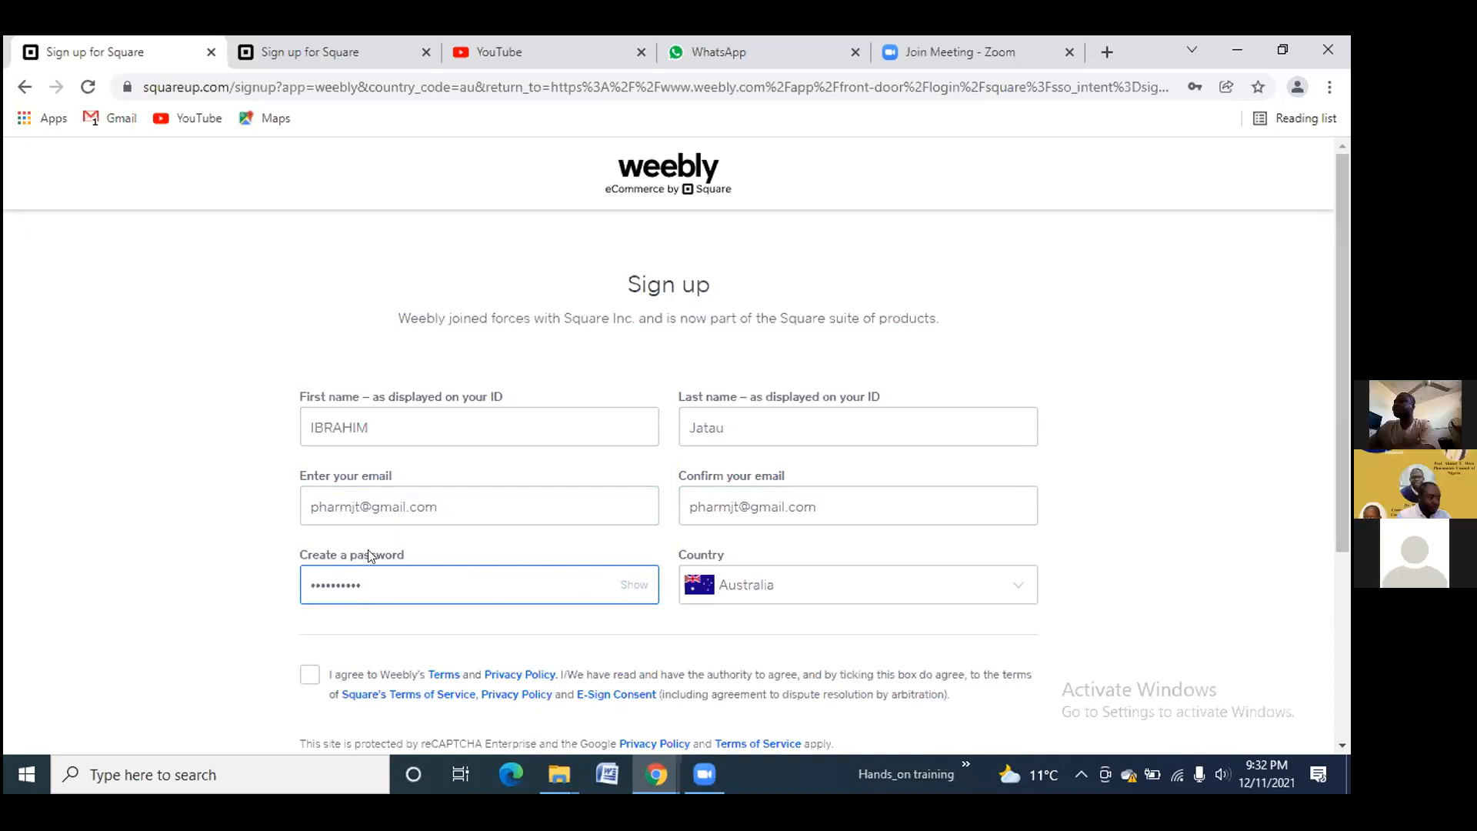
scroll(319, 586, down, 1)
click(307, 583)
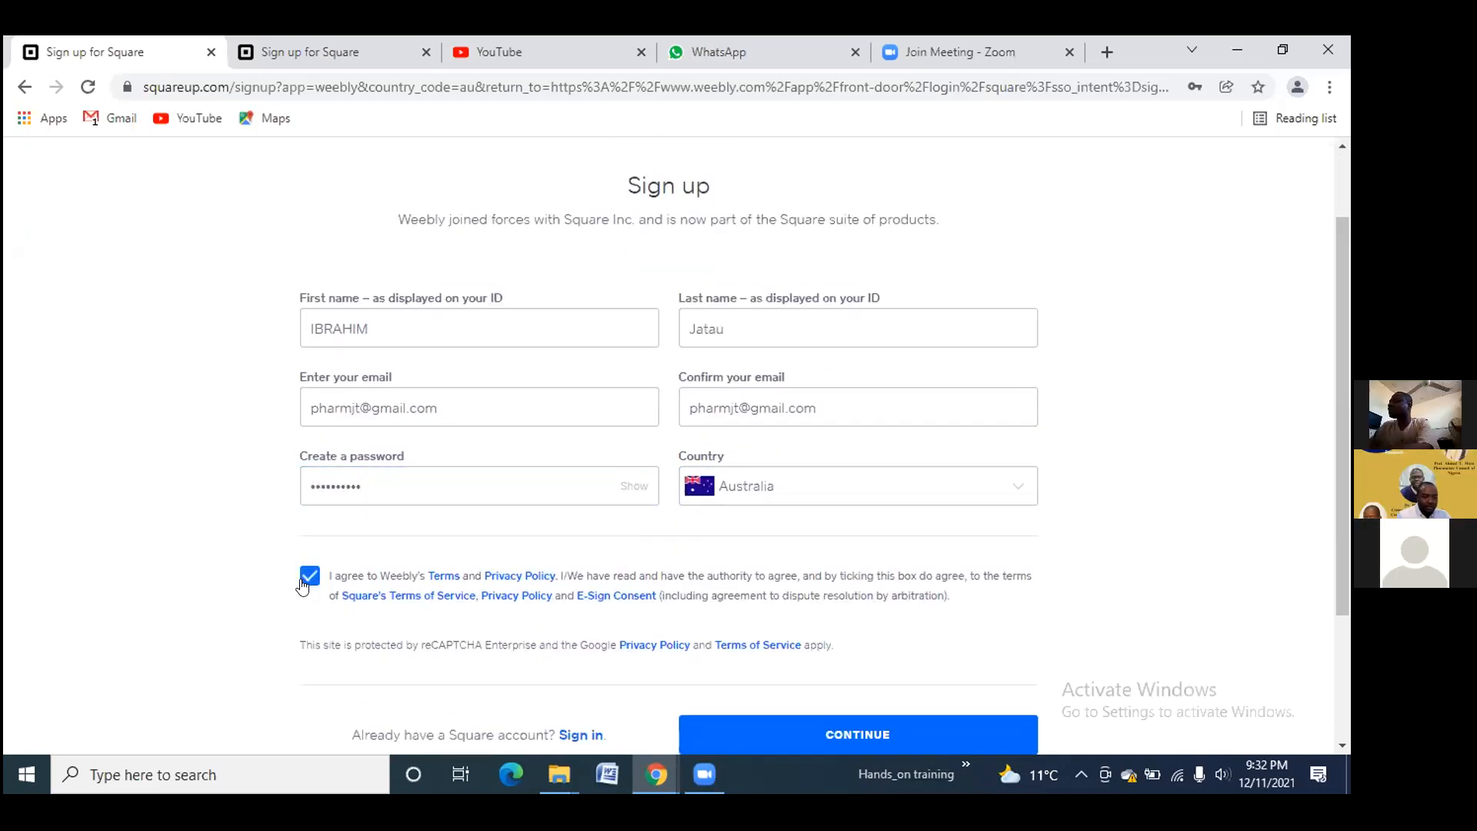
scroll(765, 643, down, 1)
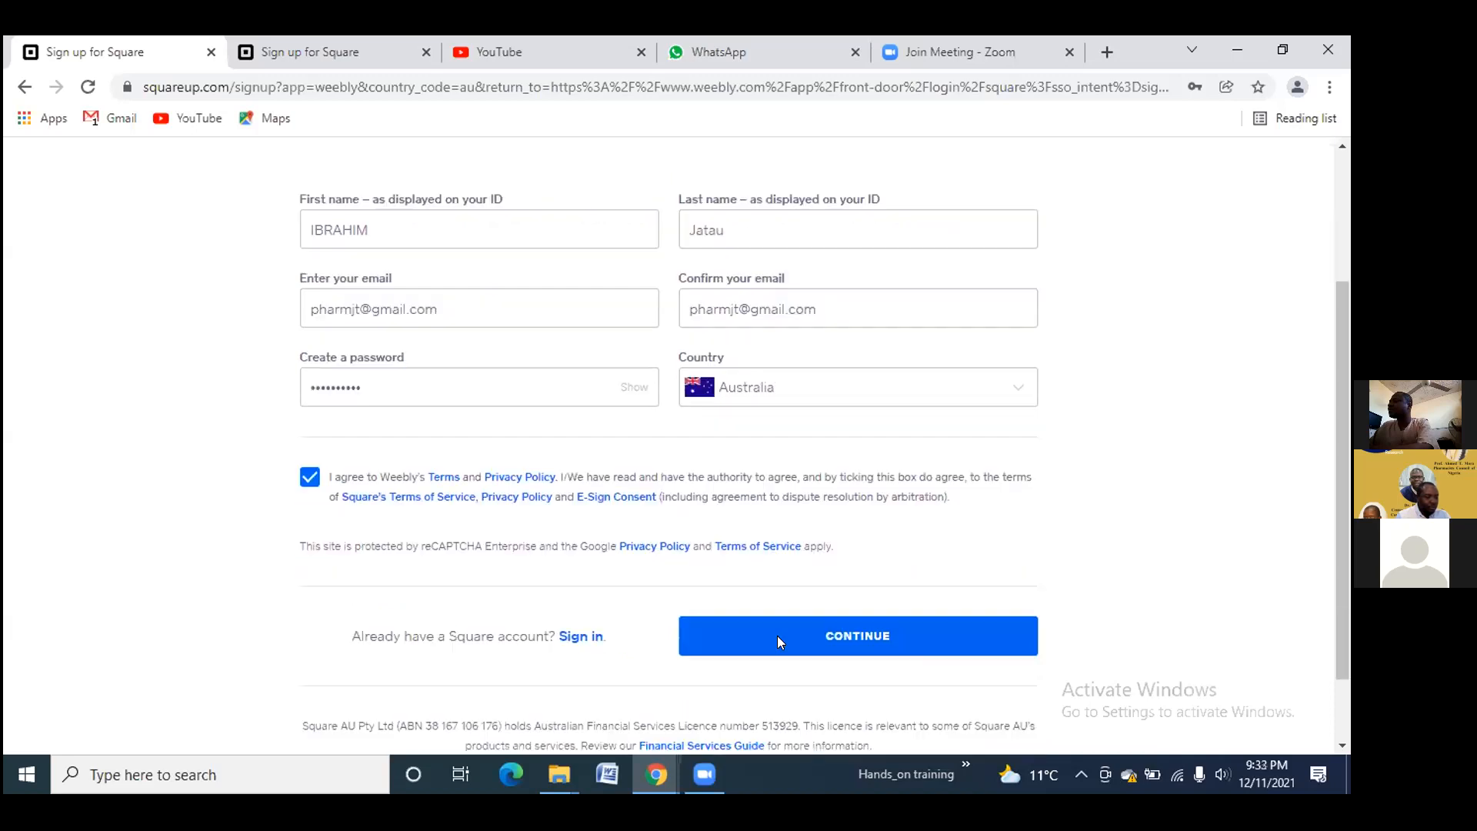
click(777, 636)
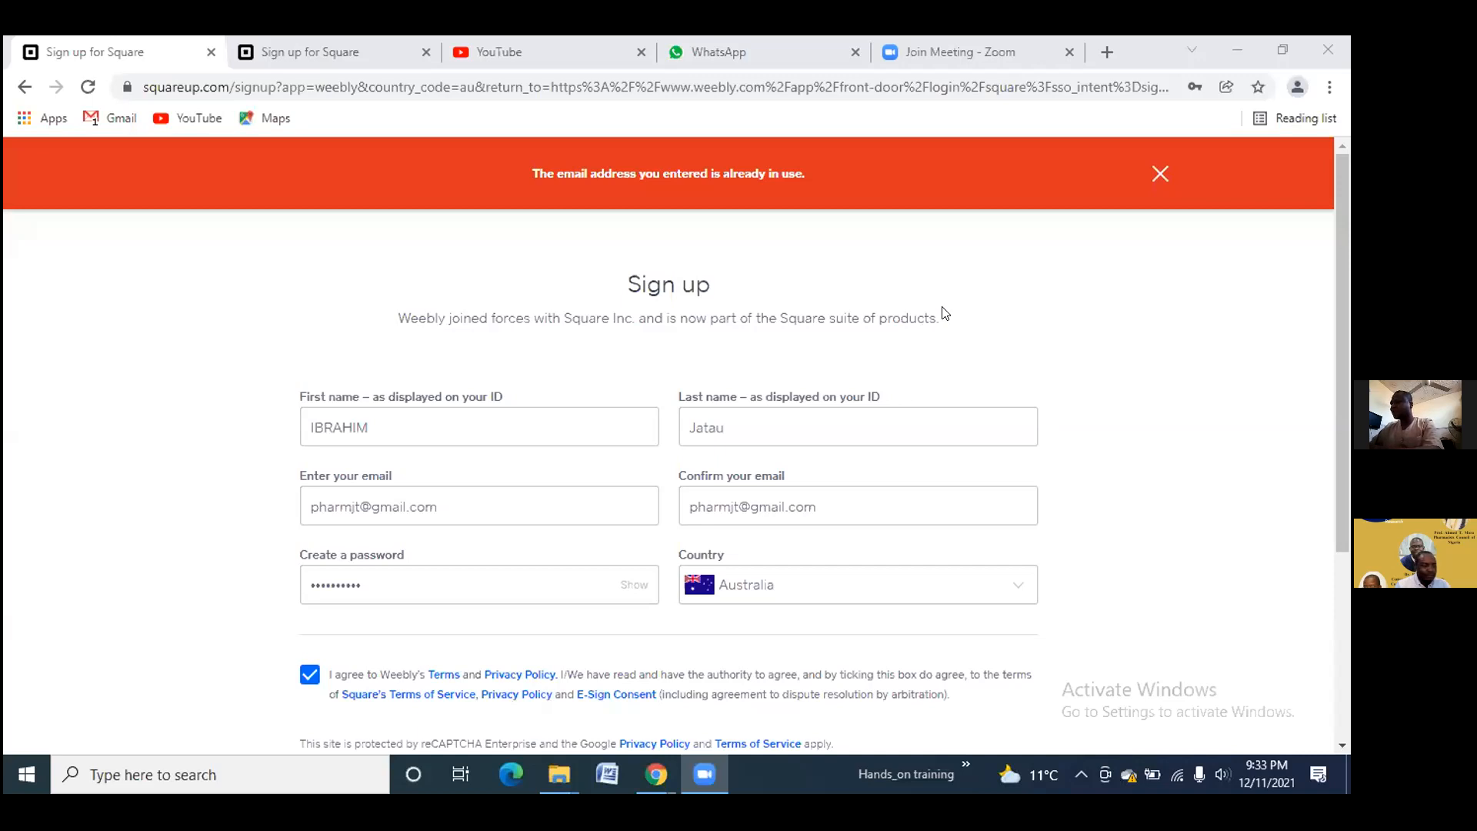
Leave the rejected Square sign-up page and navigate back to the Weebly Login page
click(1145, 172)
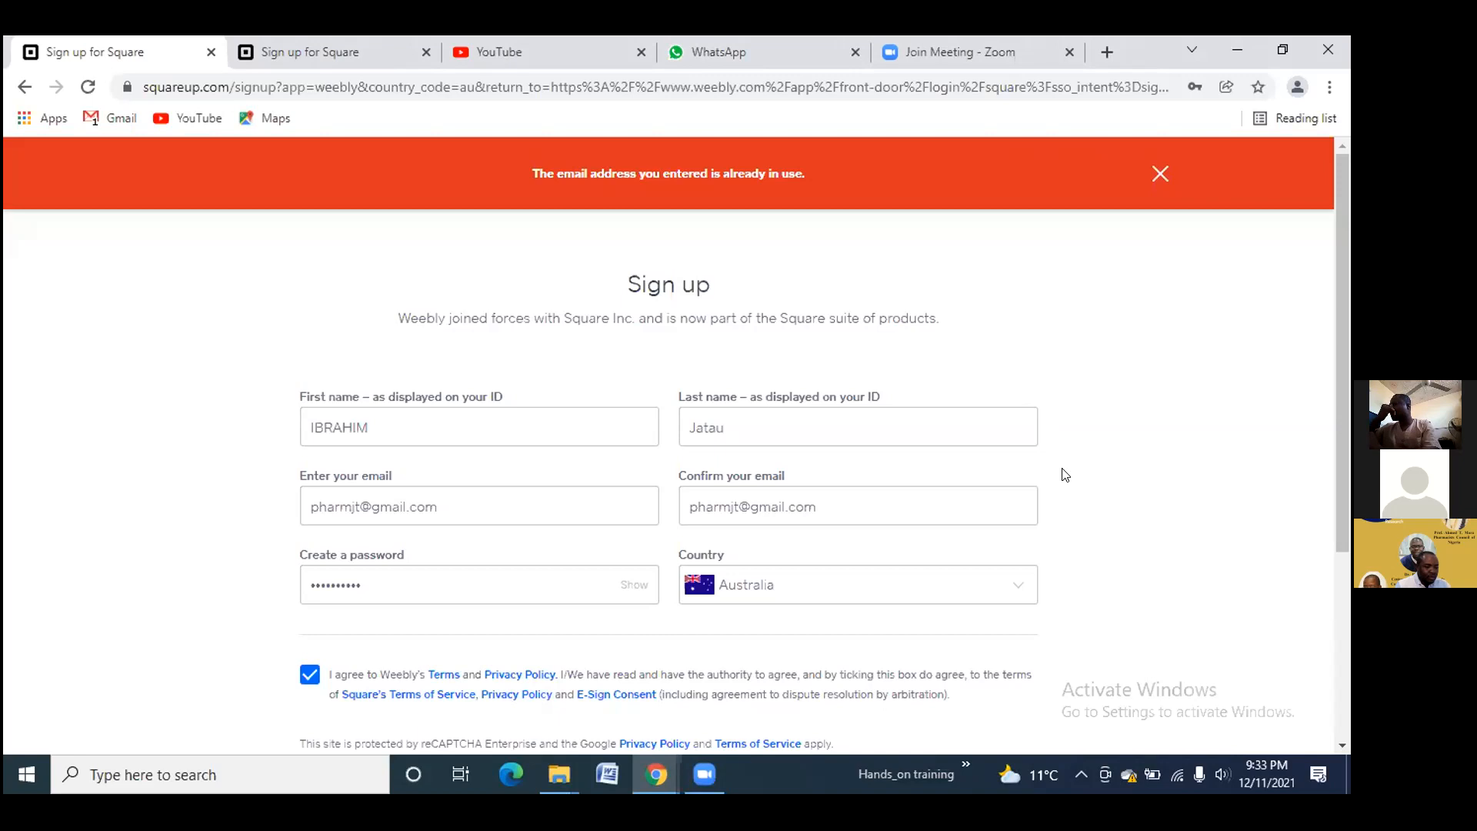
click(1045, 347)
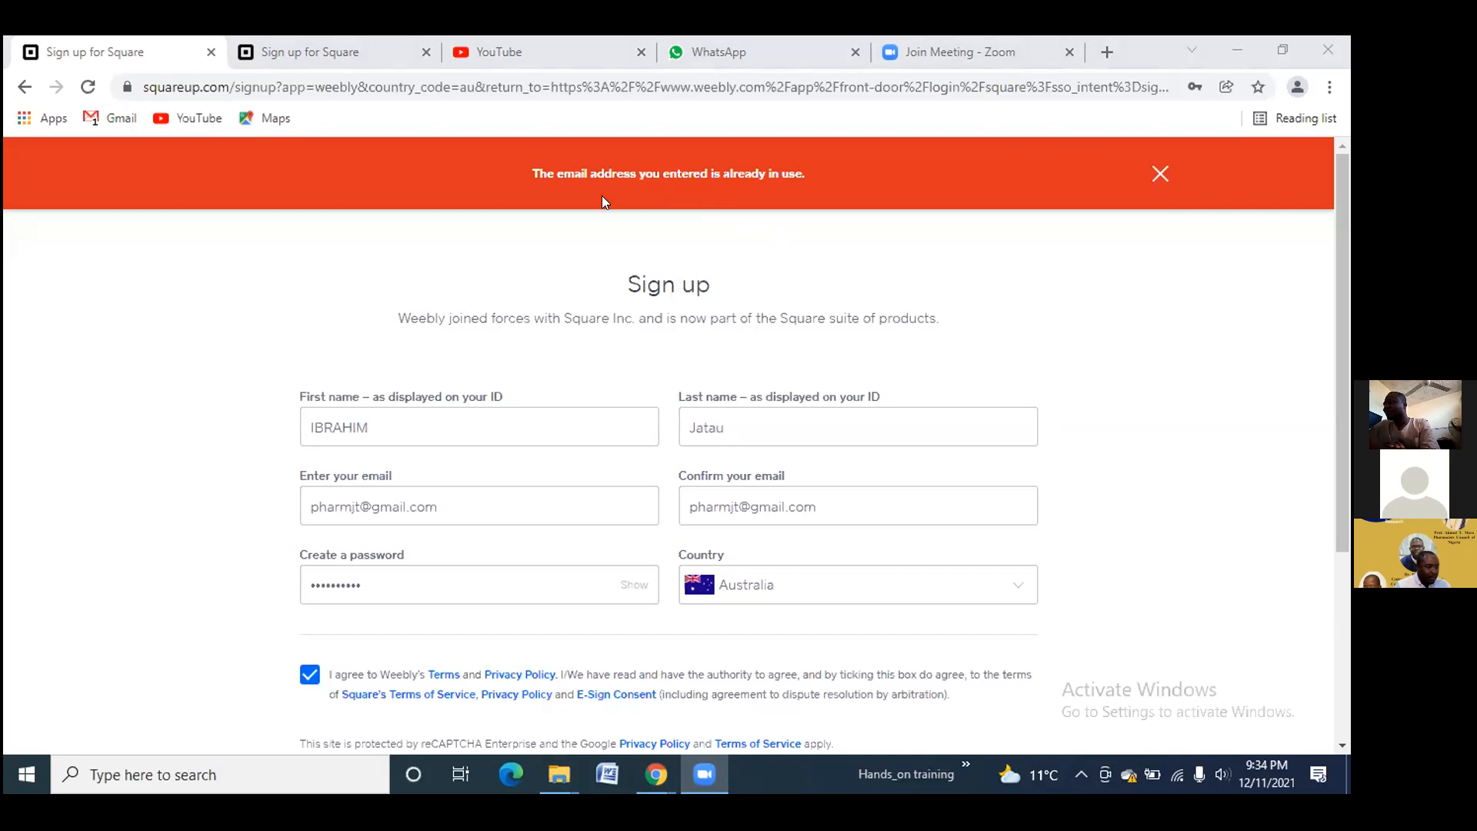
scroll(346, 473, down, 3)
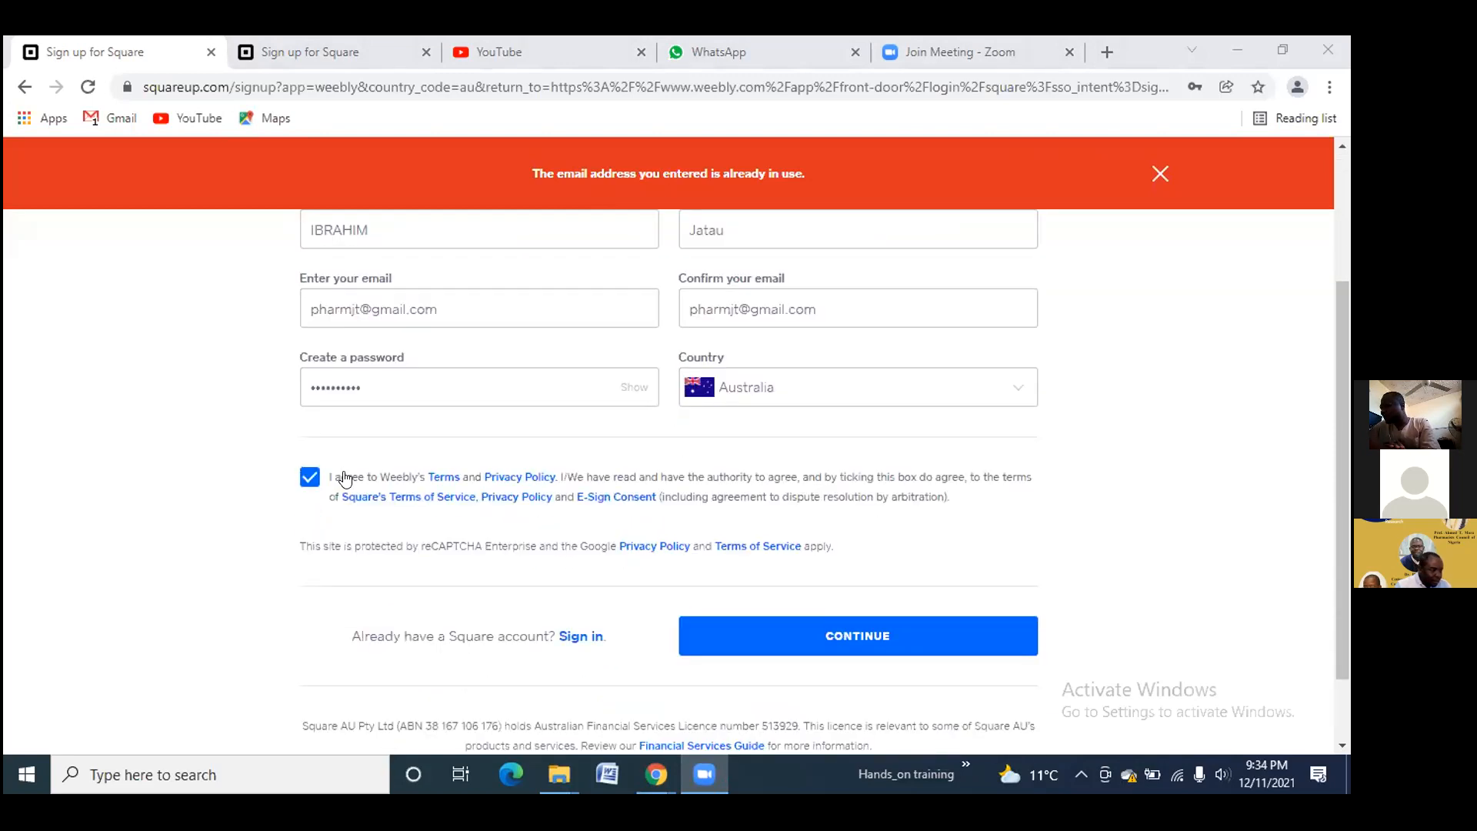
scroll(345, 478, up, 1)
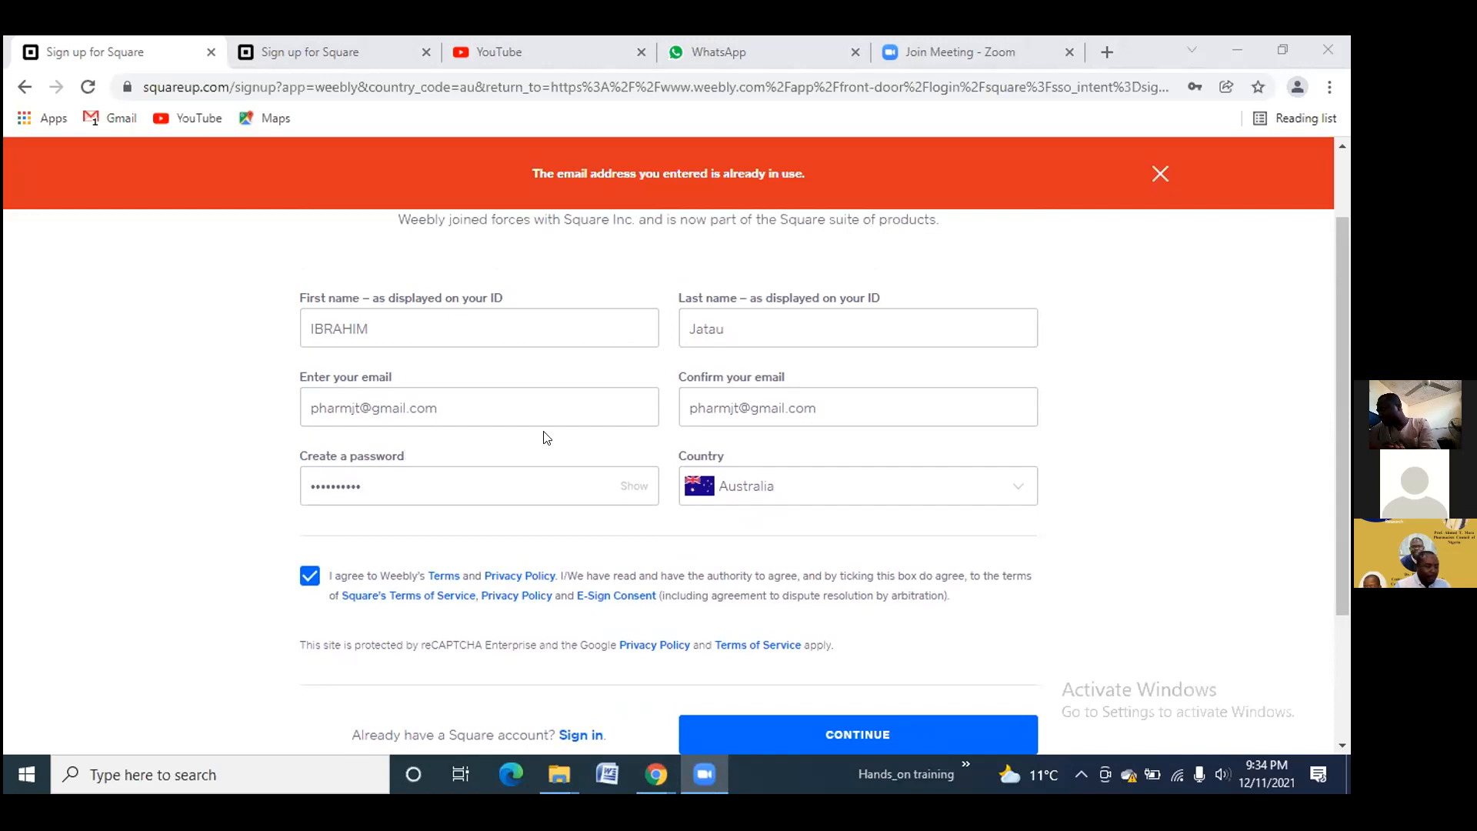
scroll(551, 445, down, 3)
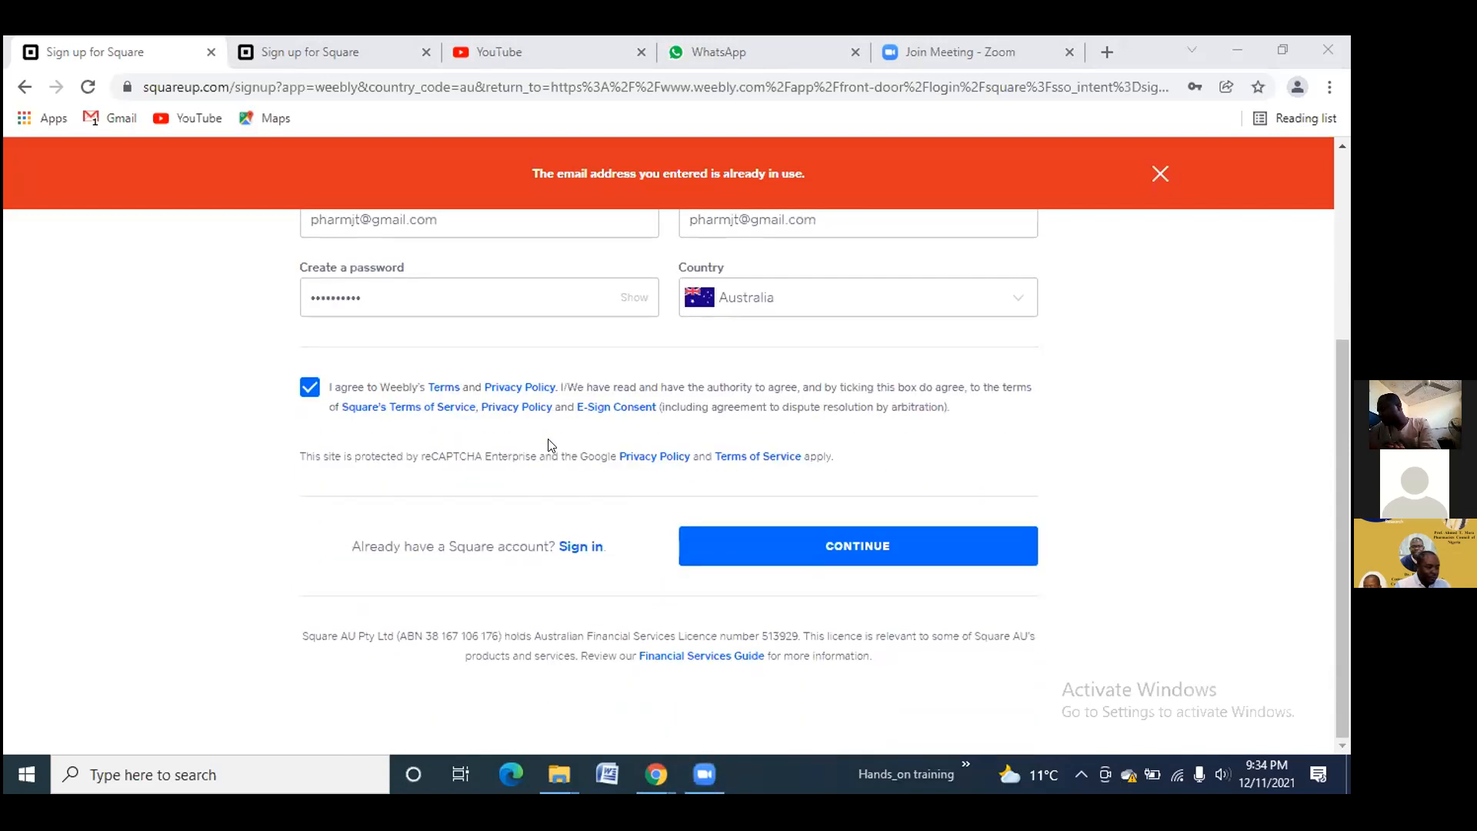
scroll(550, 445, up, 5)
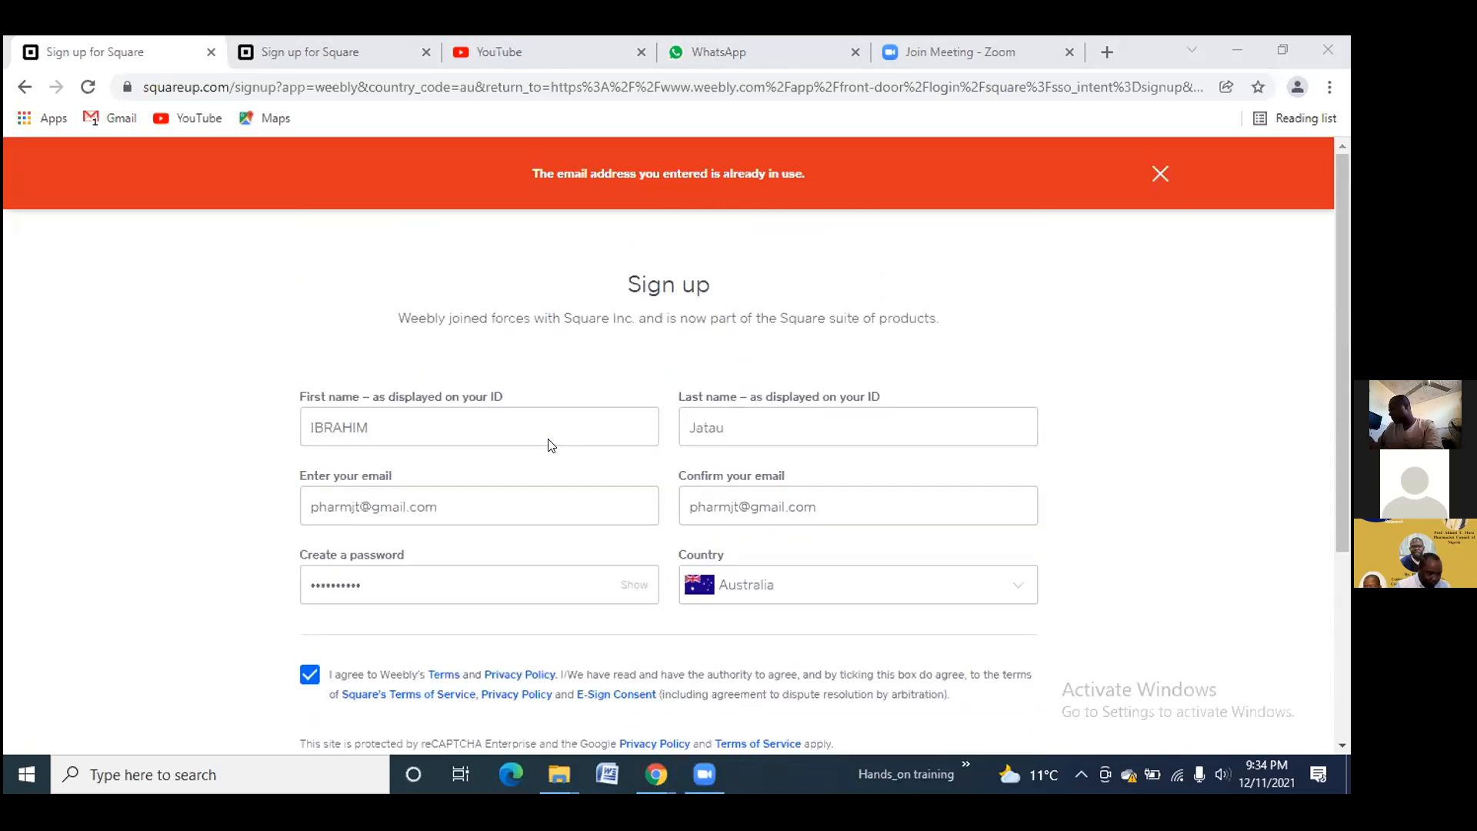
scroll(551, 445, down, 2)
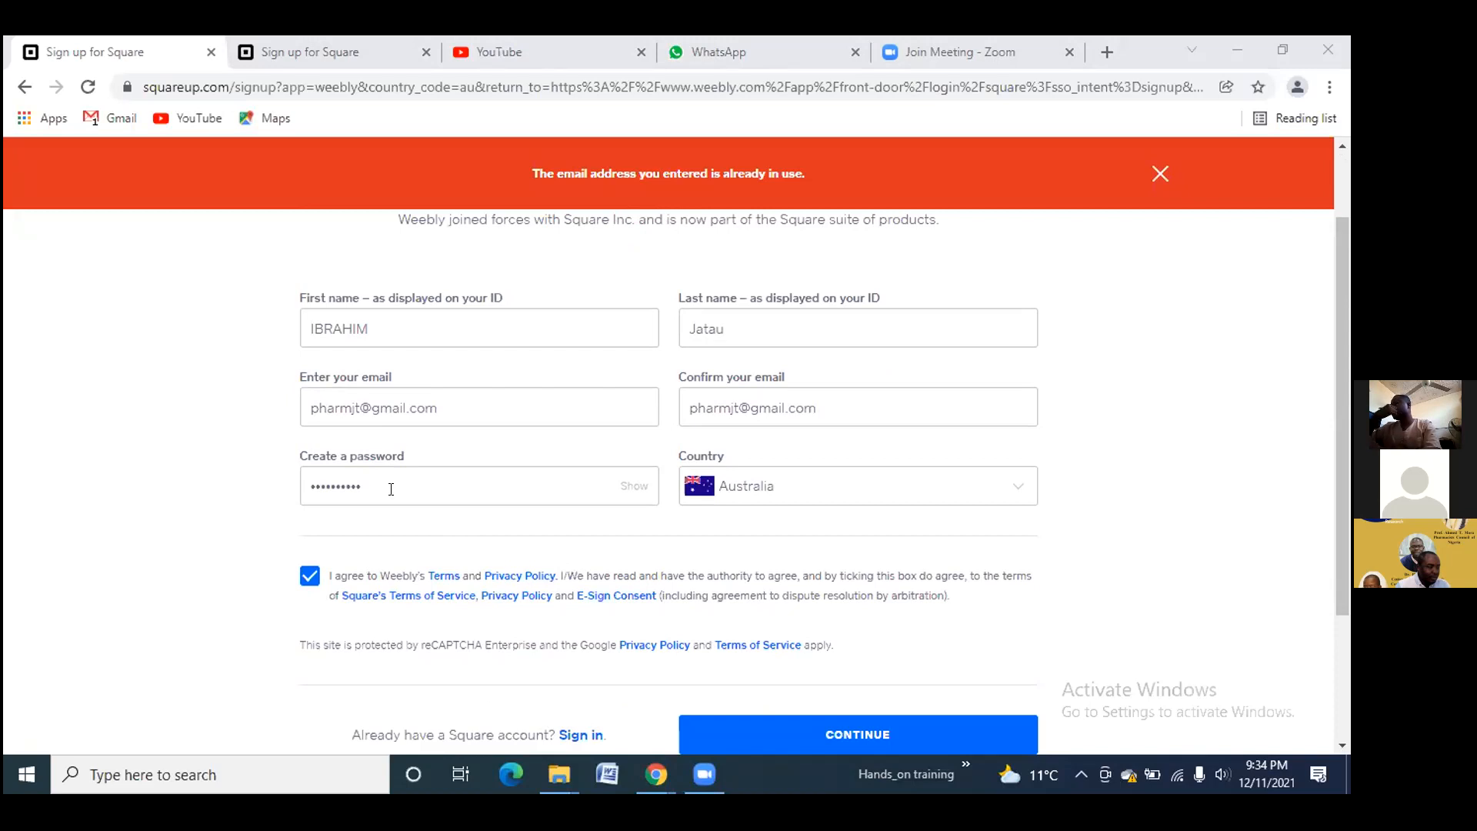
click(23, 88)
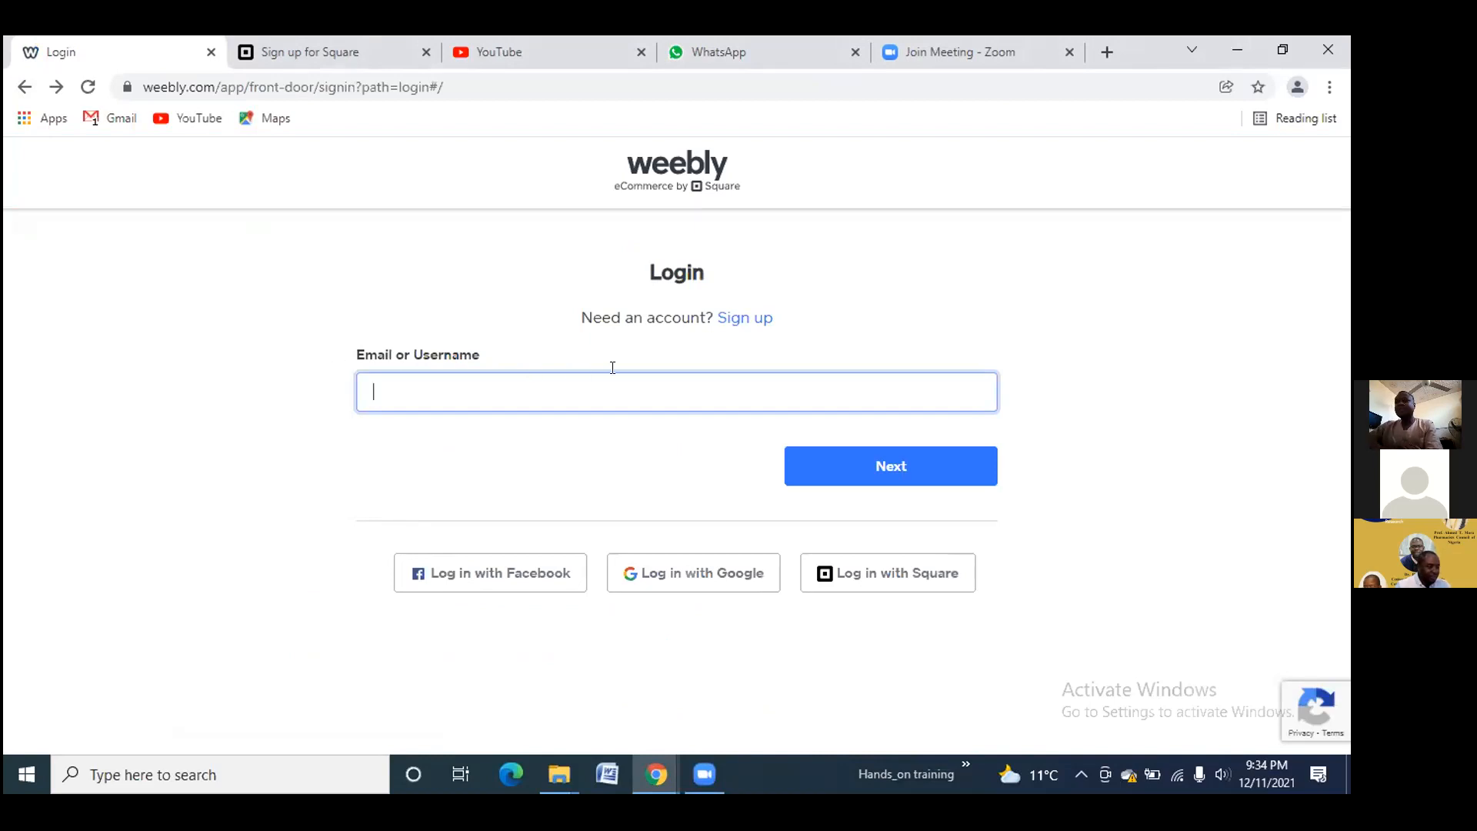
Open Google sign-in from Weebly, type then clear the account email, and return from Create account
click(680, 567)
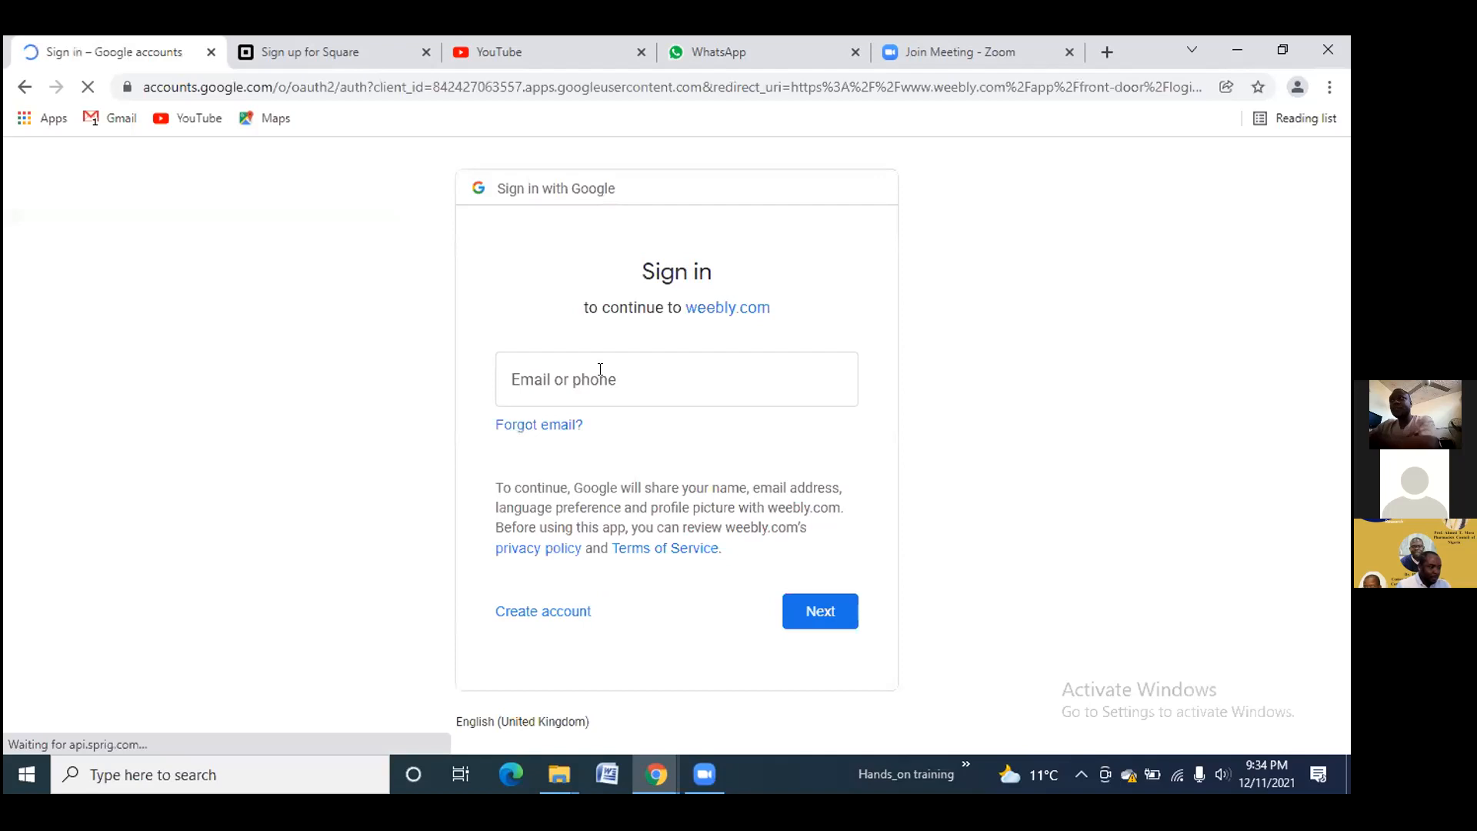
click(600, 369)
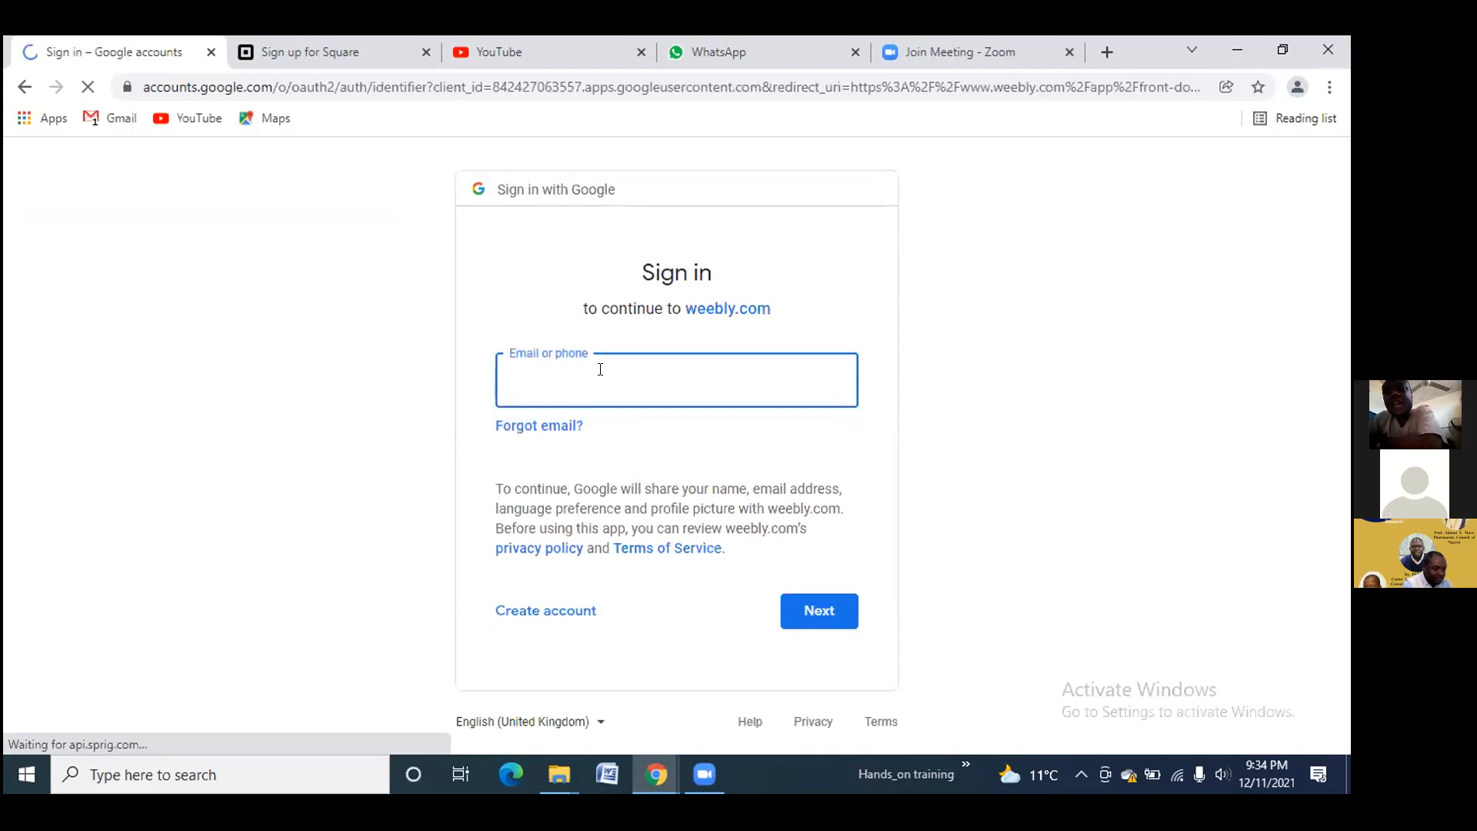
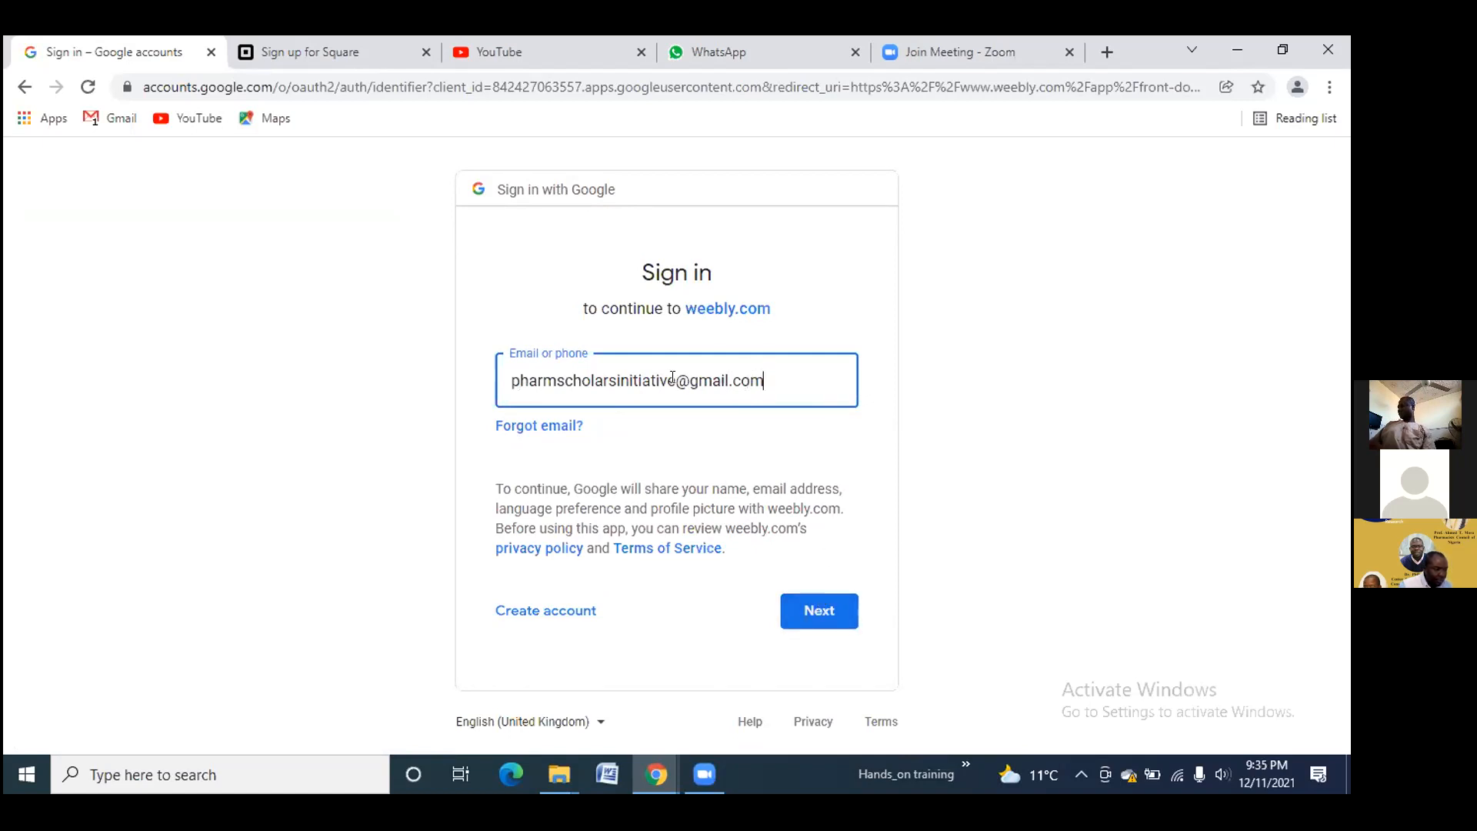
drag(764, 380, 467, 384)
key(ctrl+c)
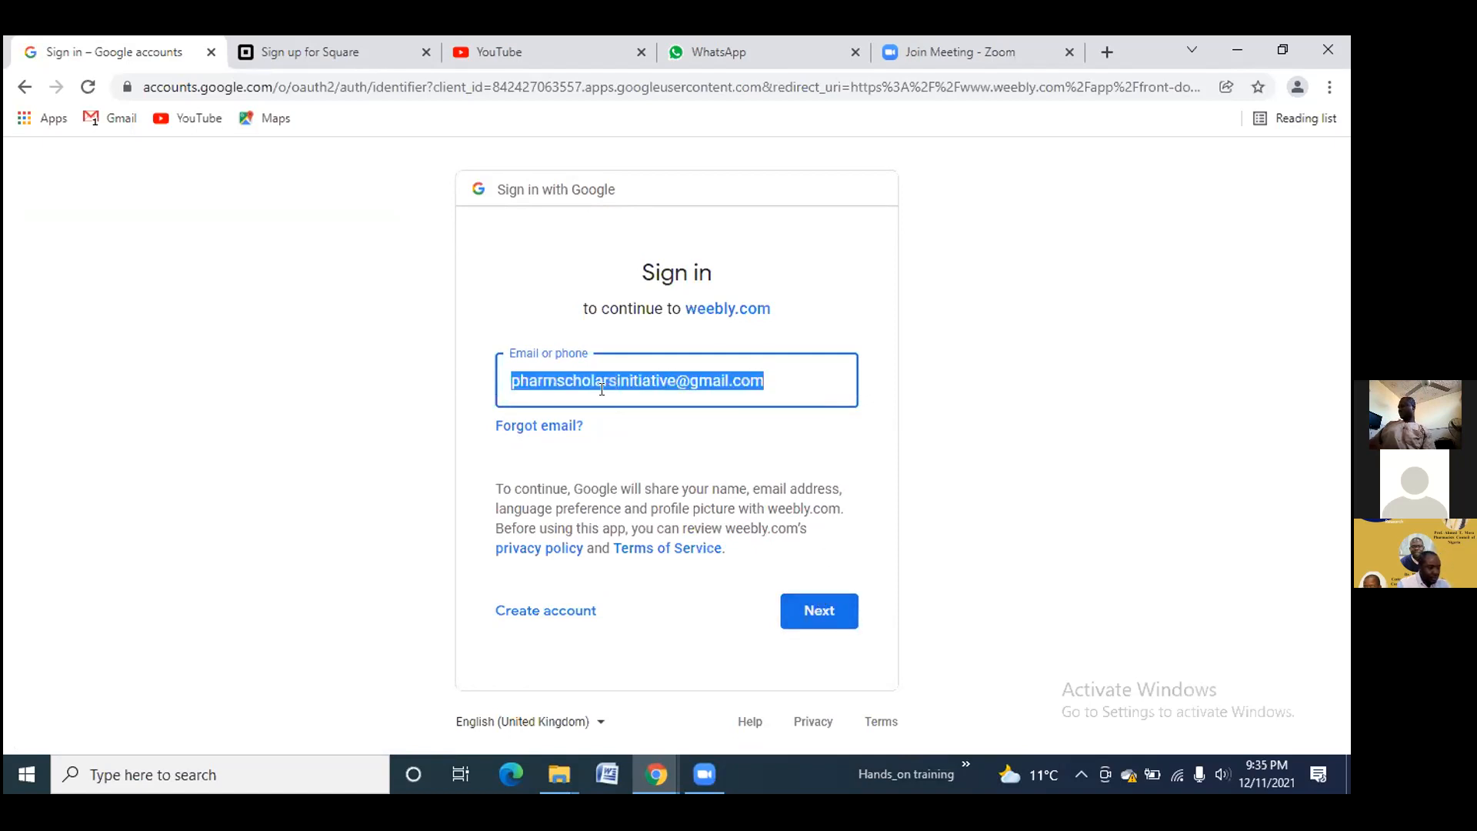
key(BackSpace)
click(516, 611)
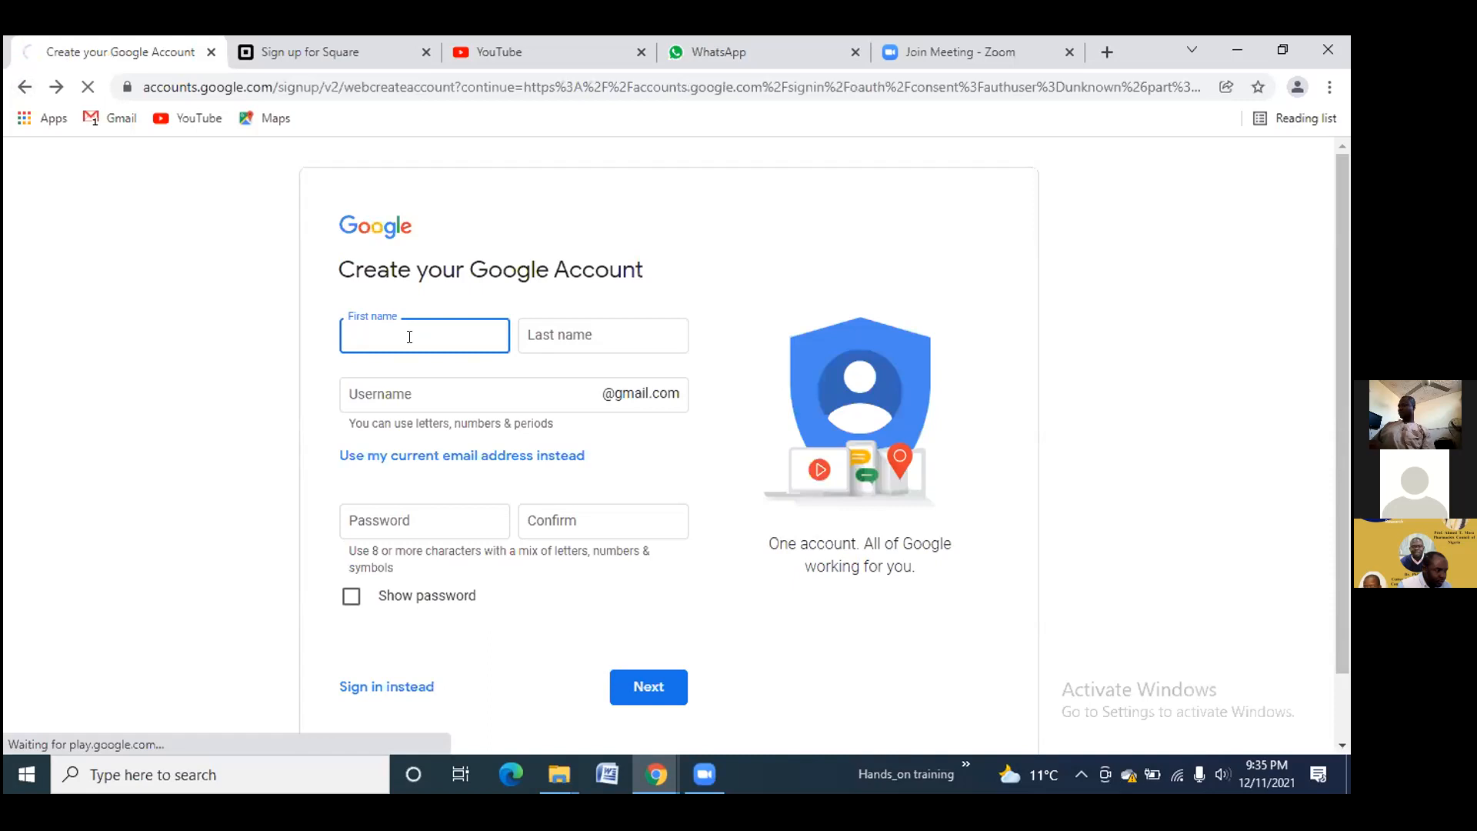
click(25, 86)
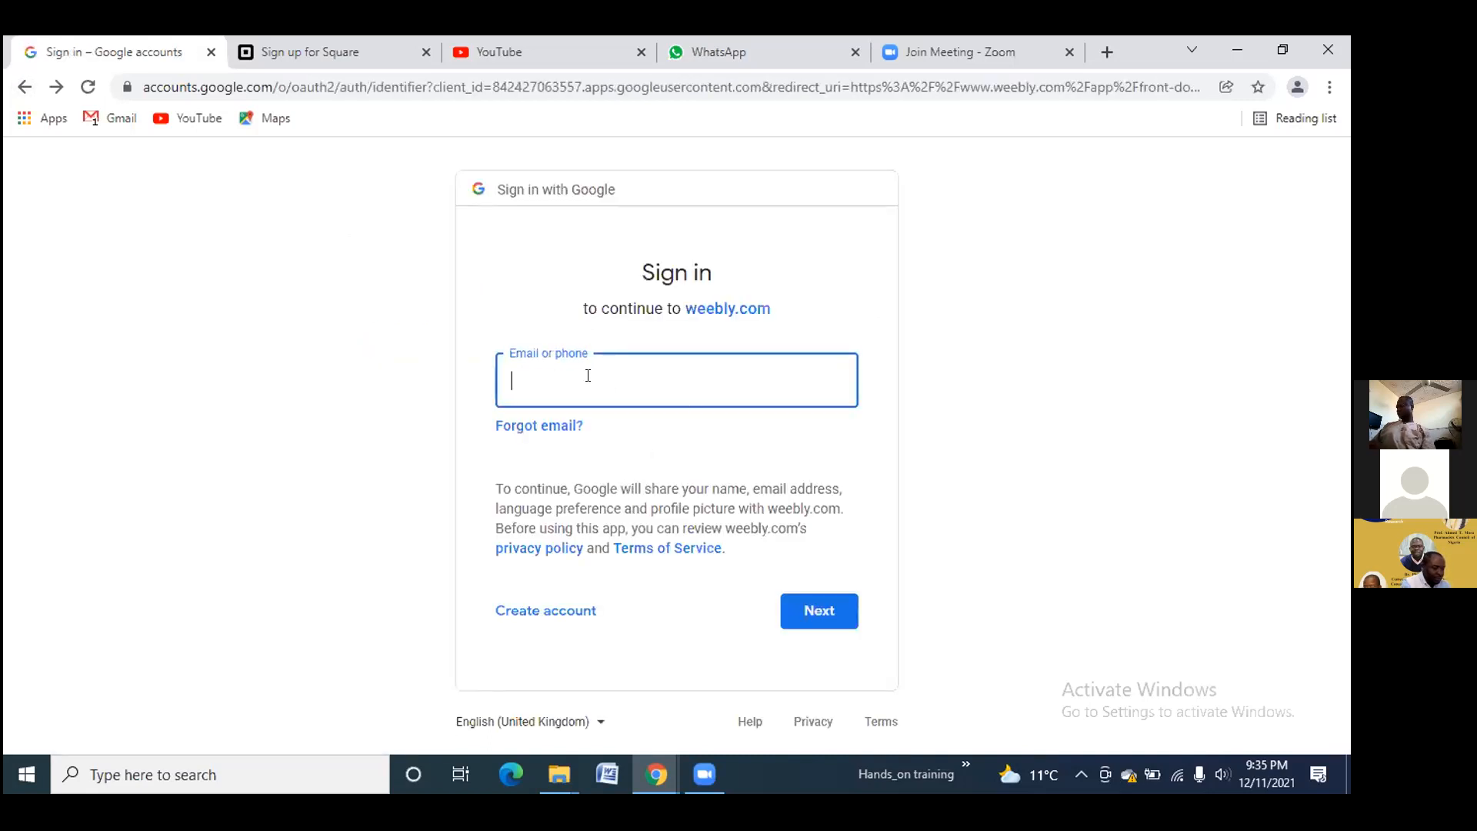
Submit the account email and type the password on the 'Enter your password' step
click(815, 598)
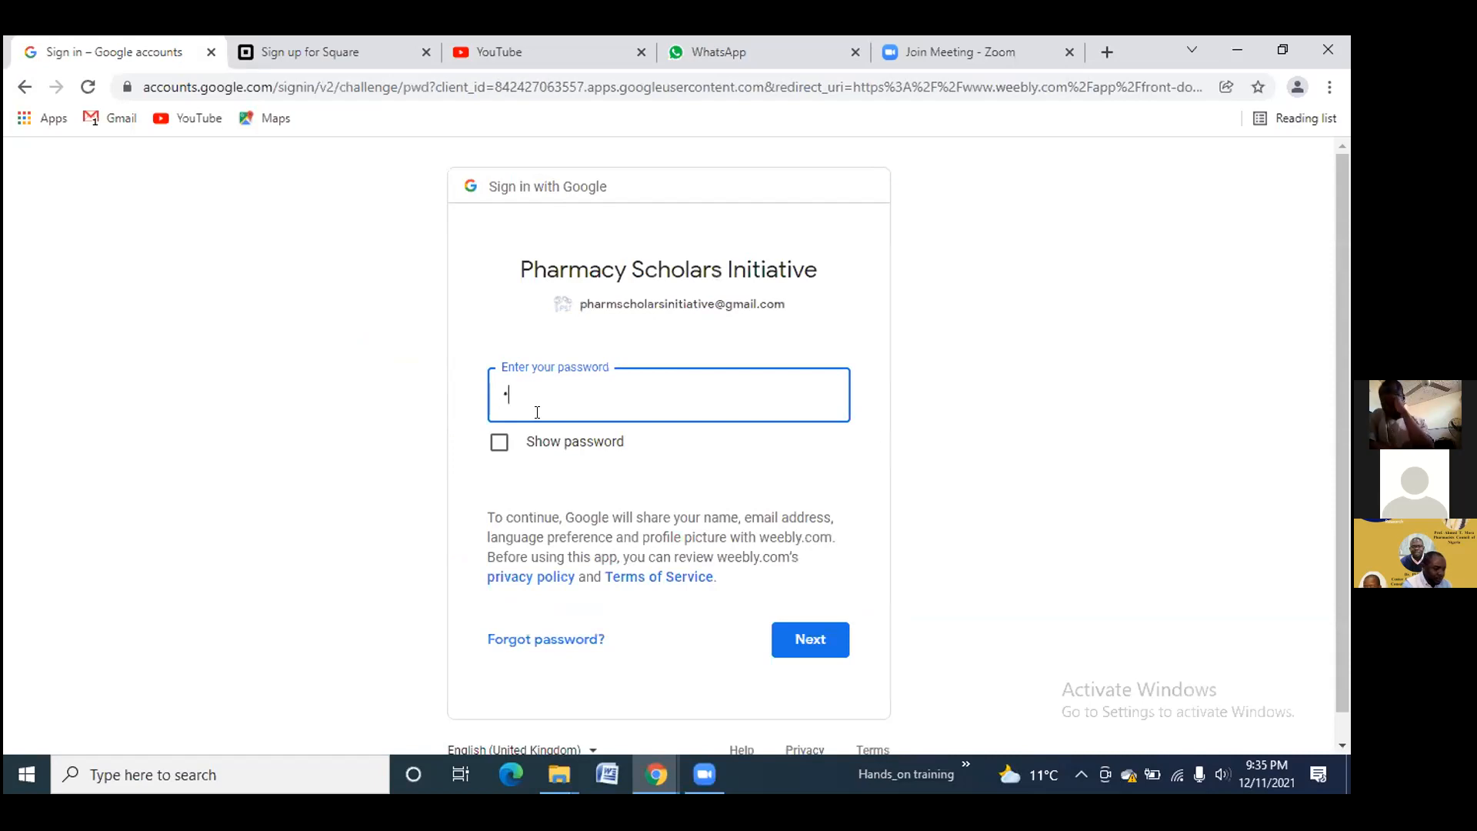
text(•••••••••••)
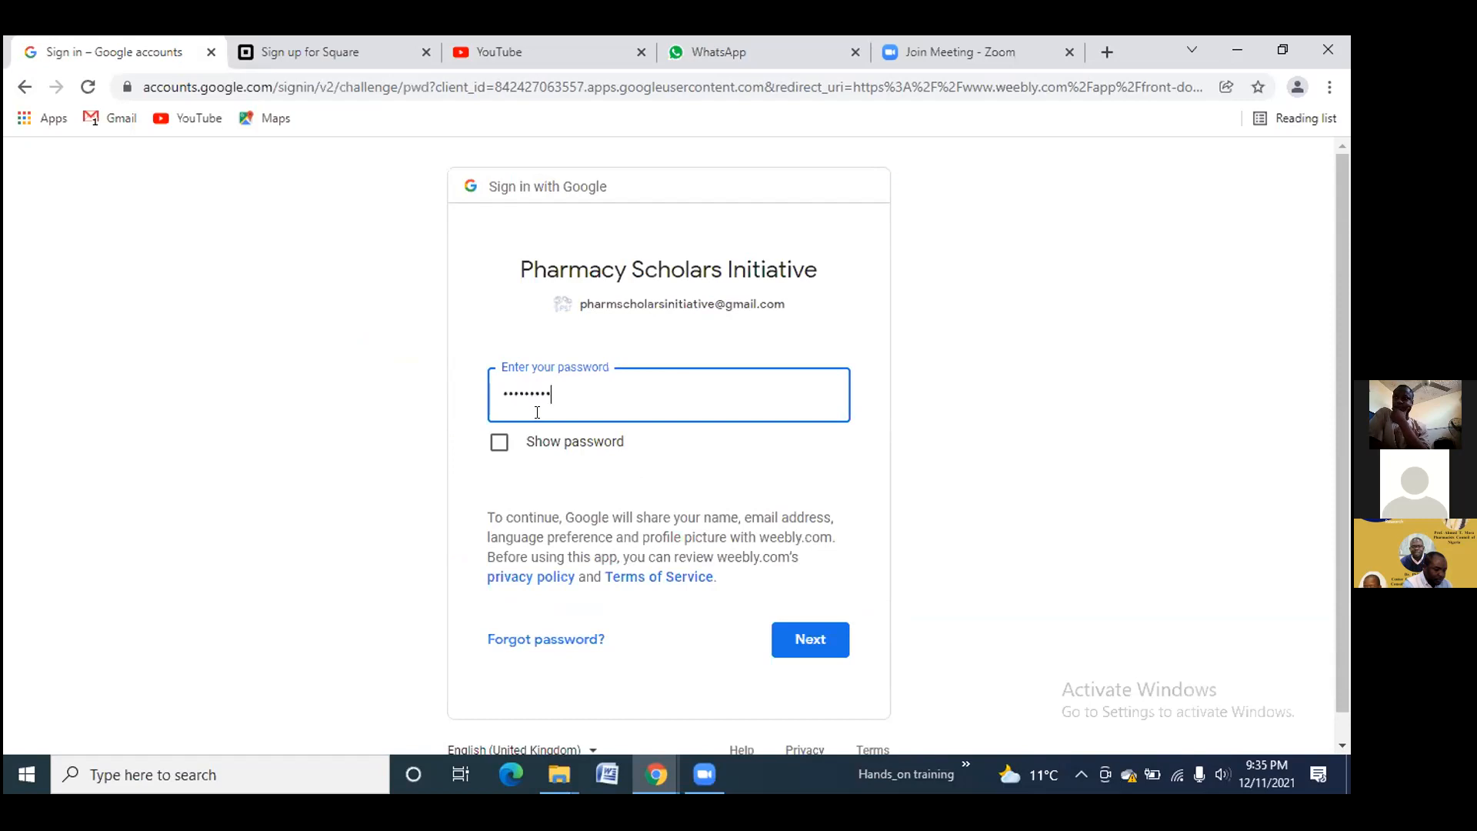
text(•••••••)
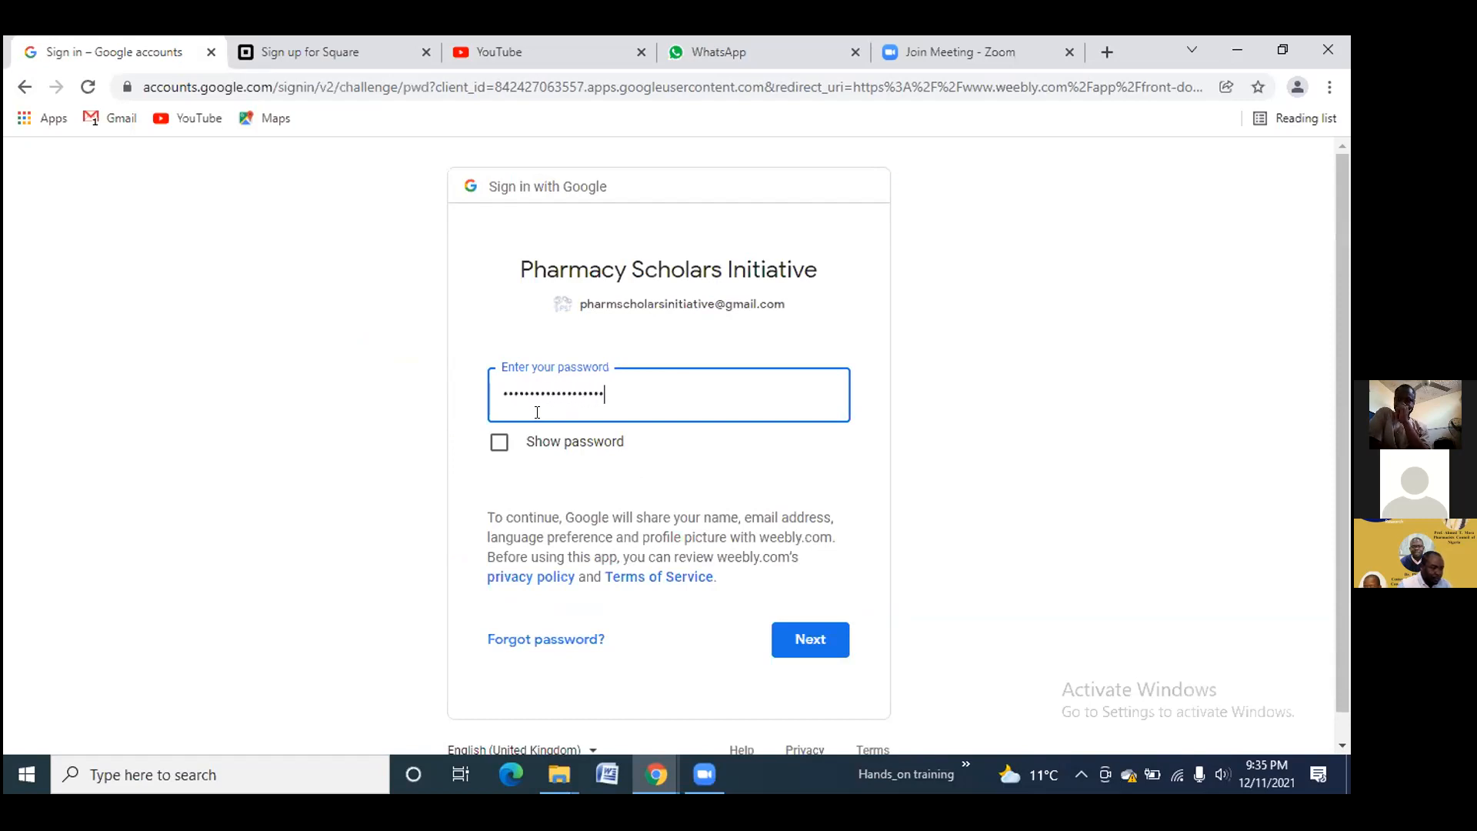
Submit the password, which Google rejects as wrong
click(840, 621)
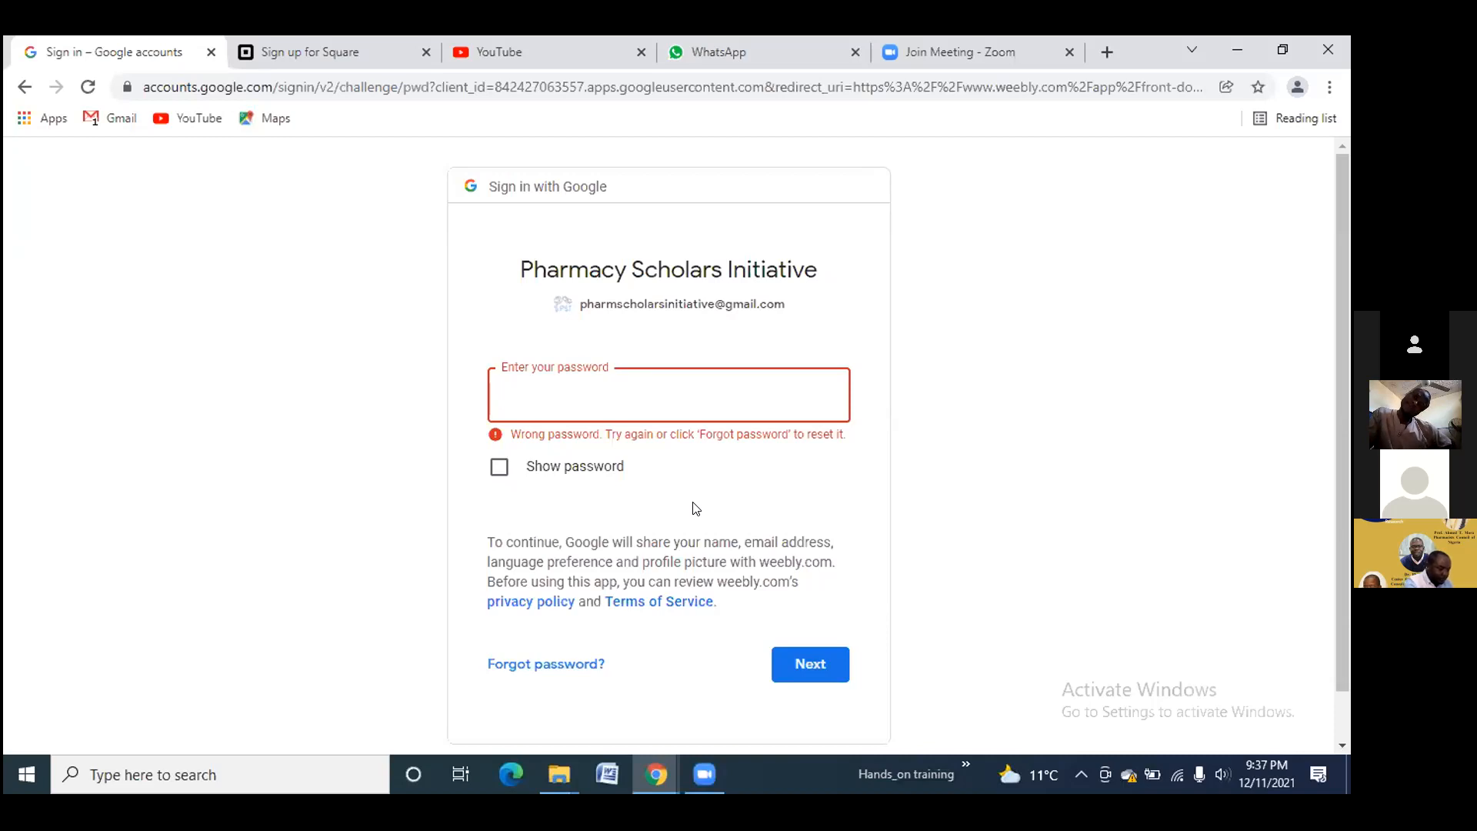
Retype the account password and submit it with Enter
text(•••••••••)
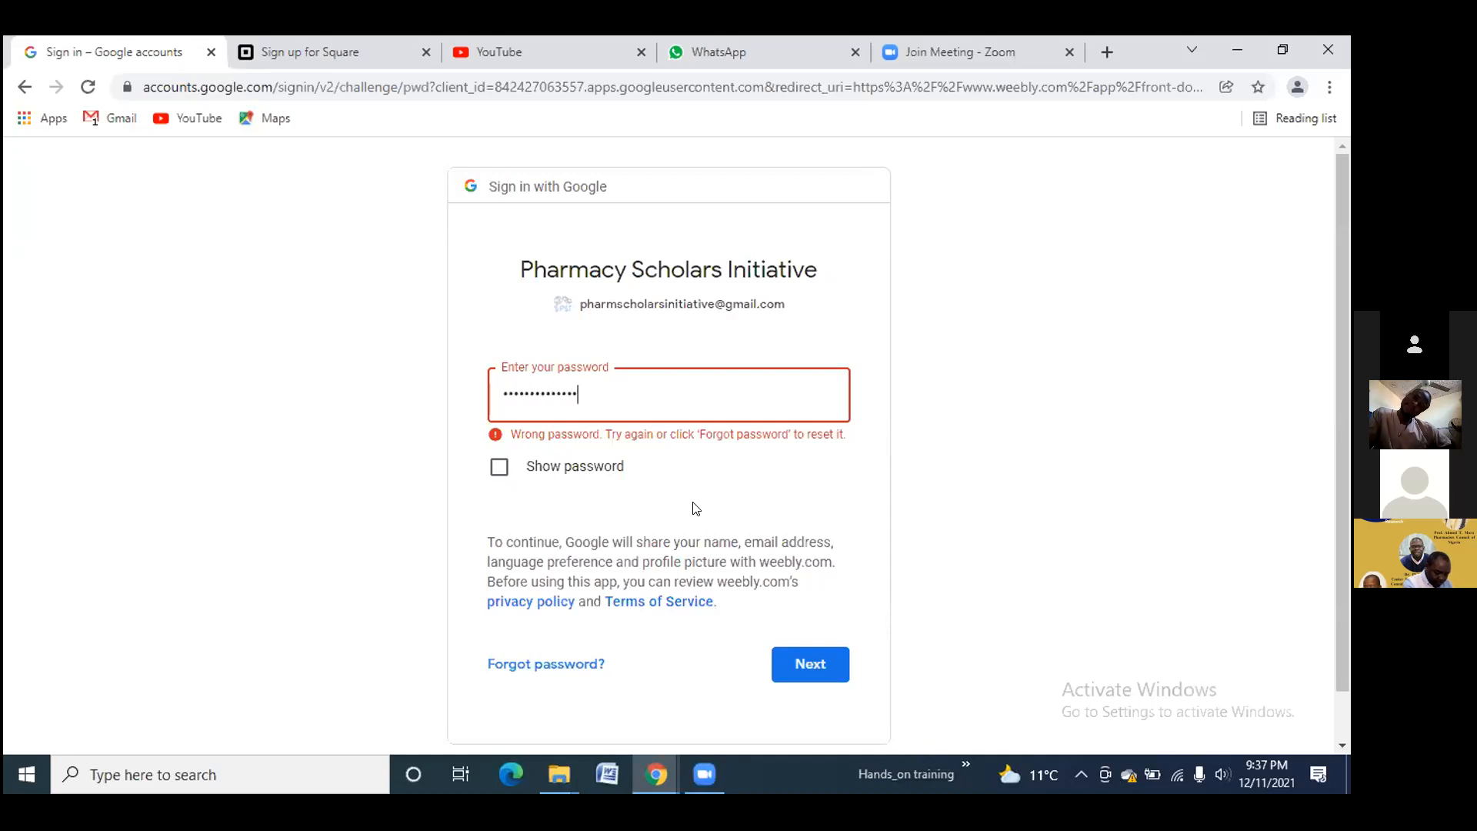
text(•••••)
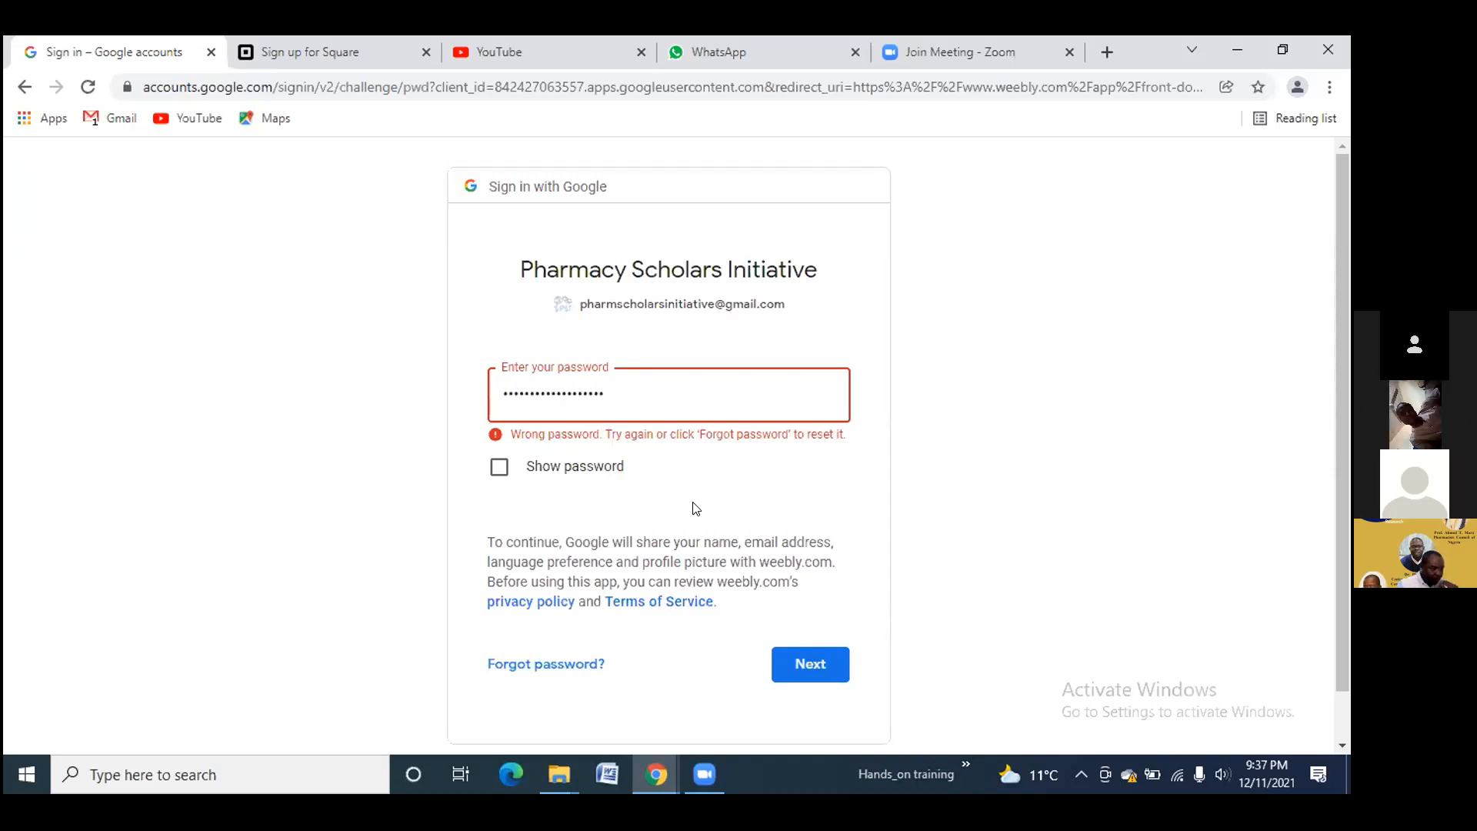
key(Return)
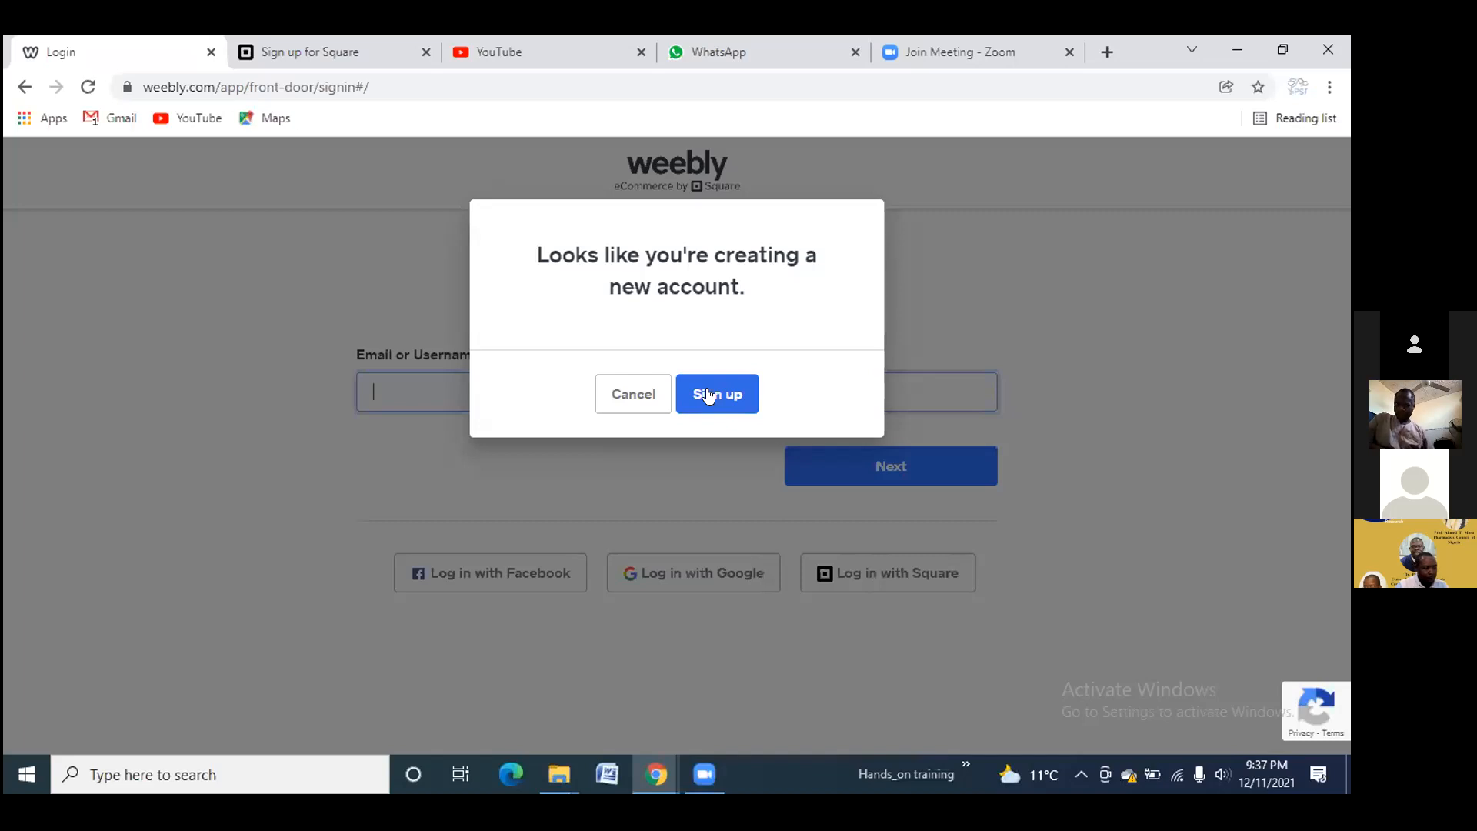
Confirm 'Sign up' in the 'Looks like you're creating a new account' dialog
click(709, 396)
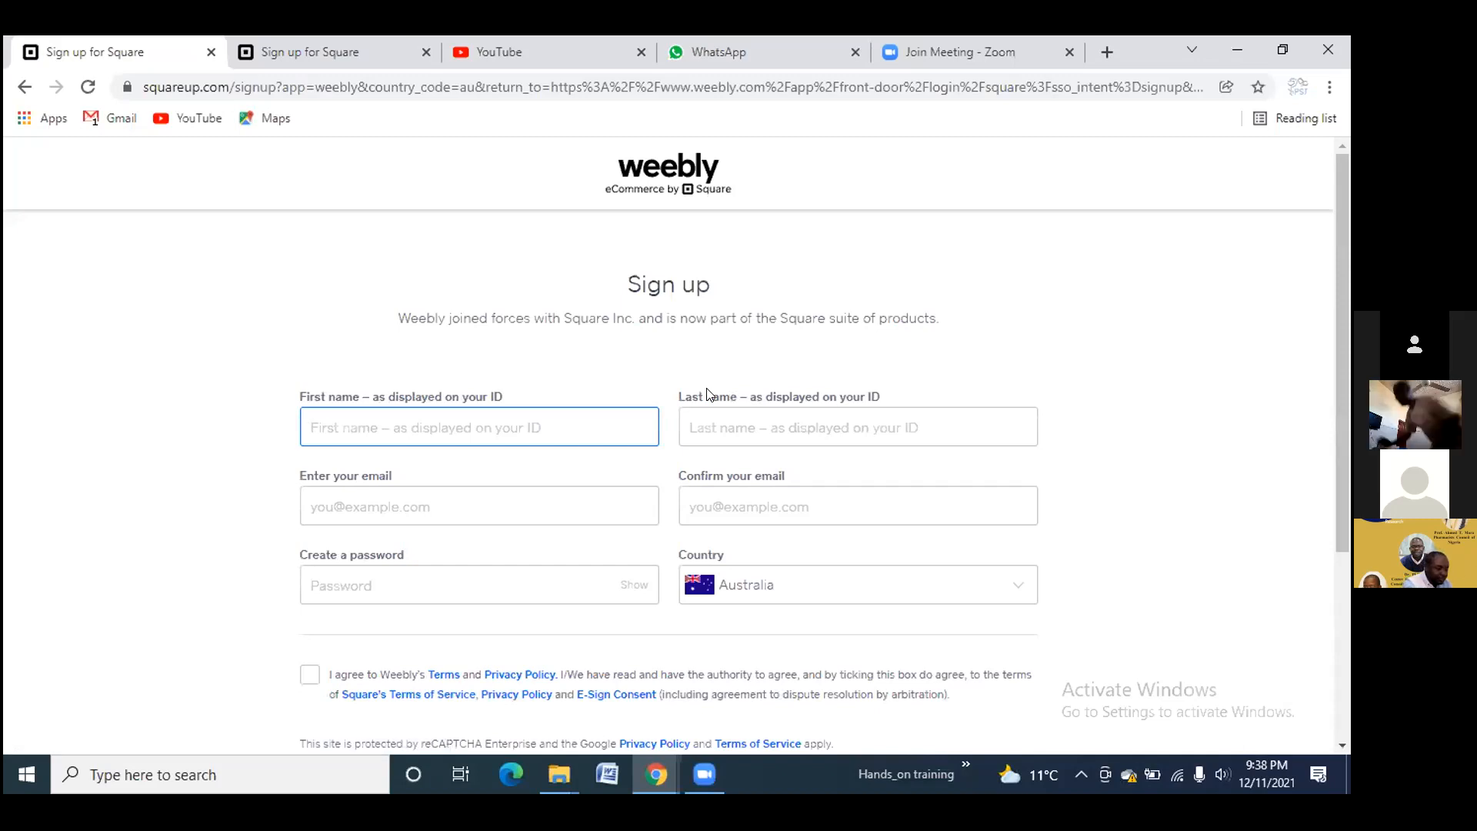
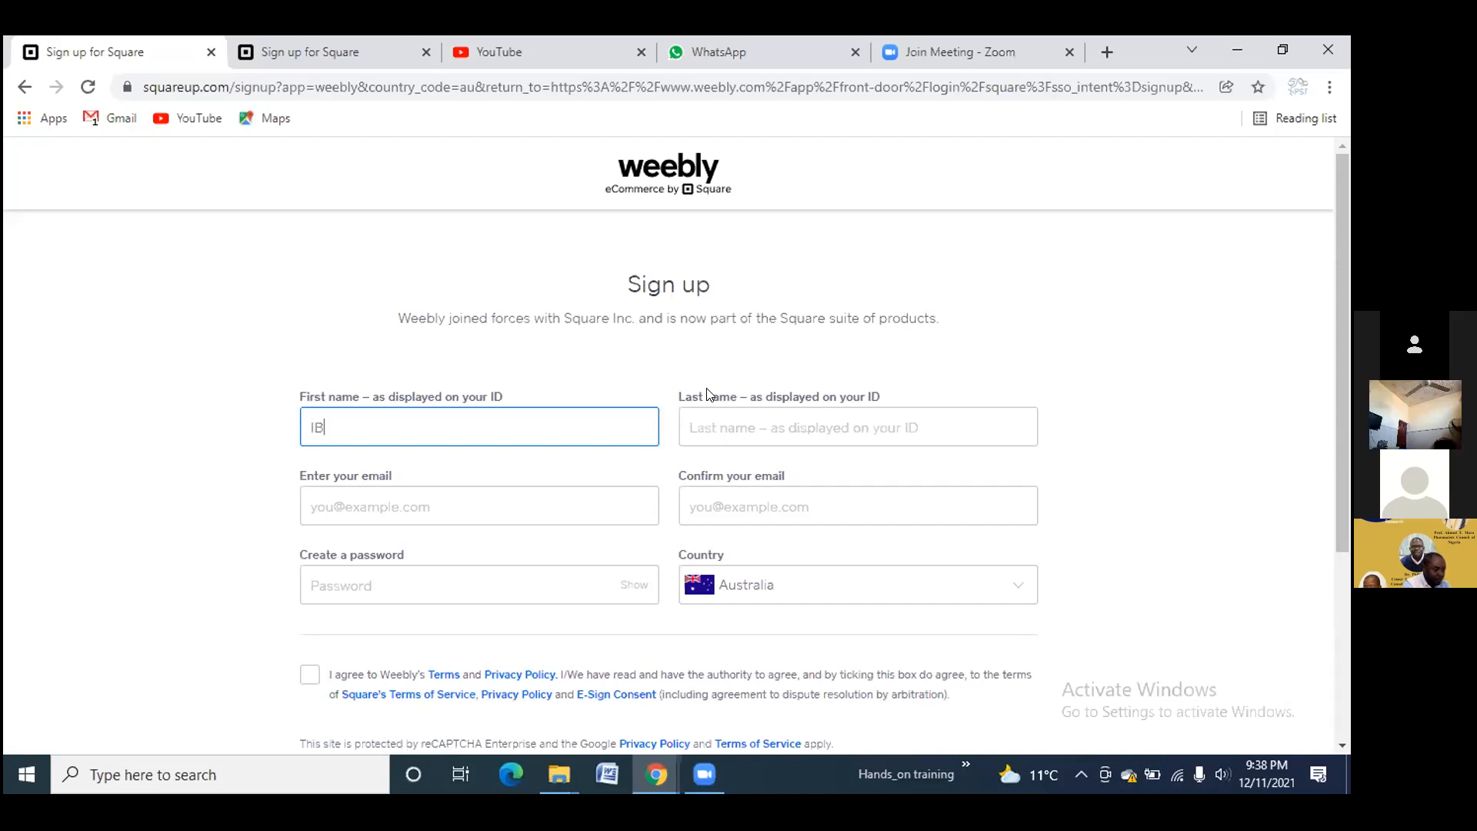
Enter the first and last name, then paste the account e-mail into both e-mail fields
key(Tab)
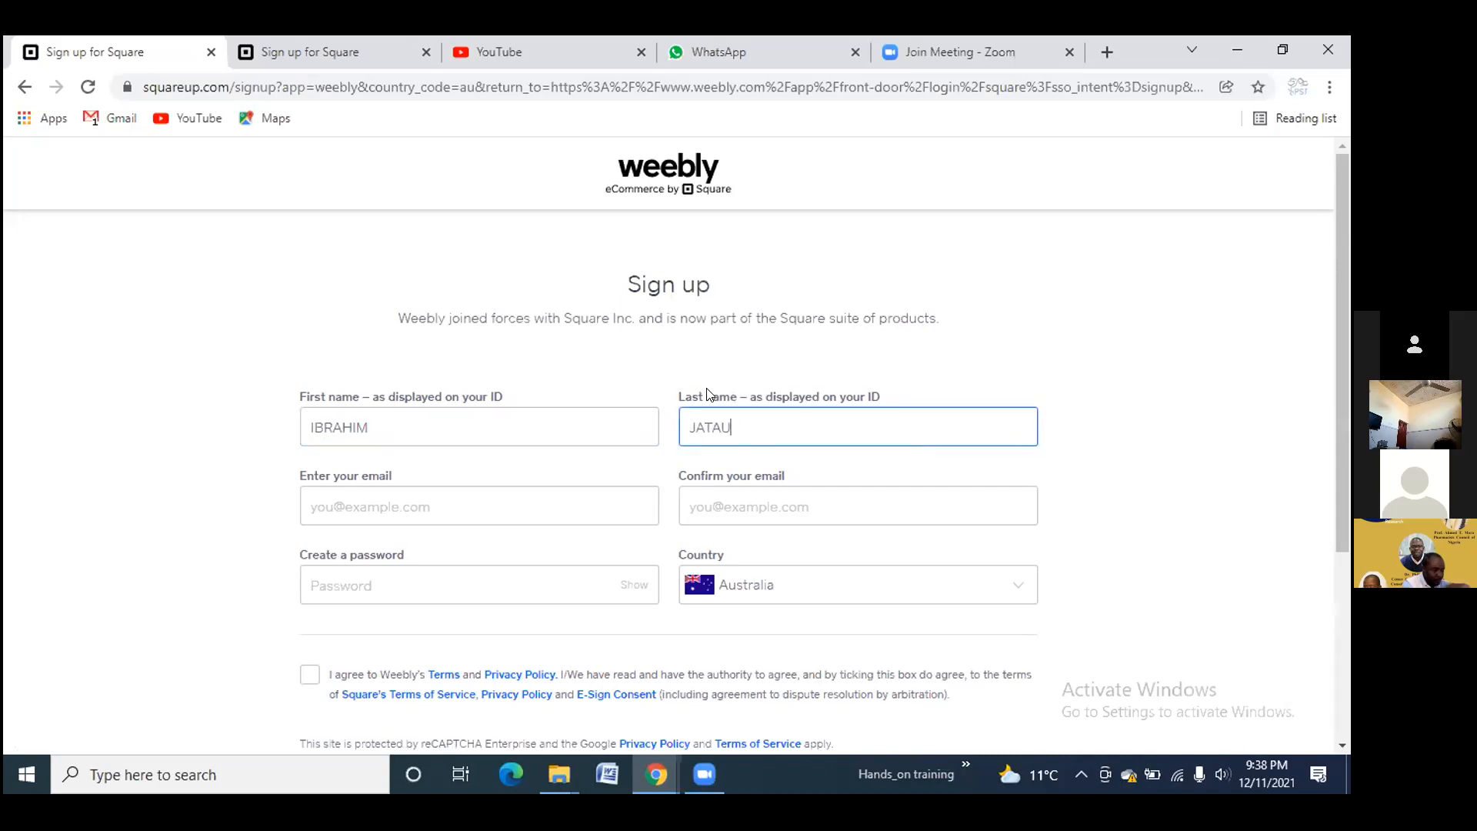
key(Tab)
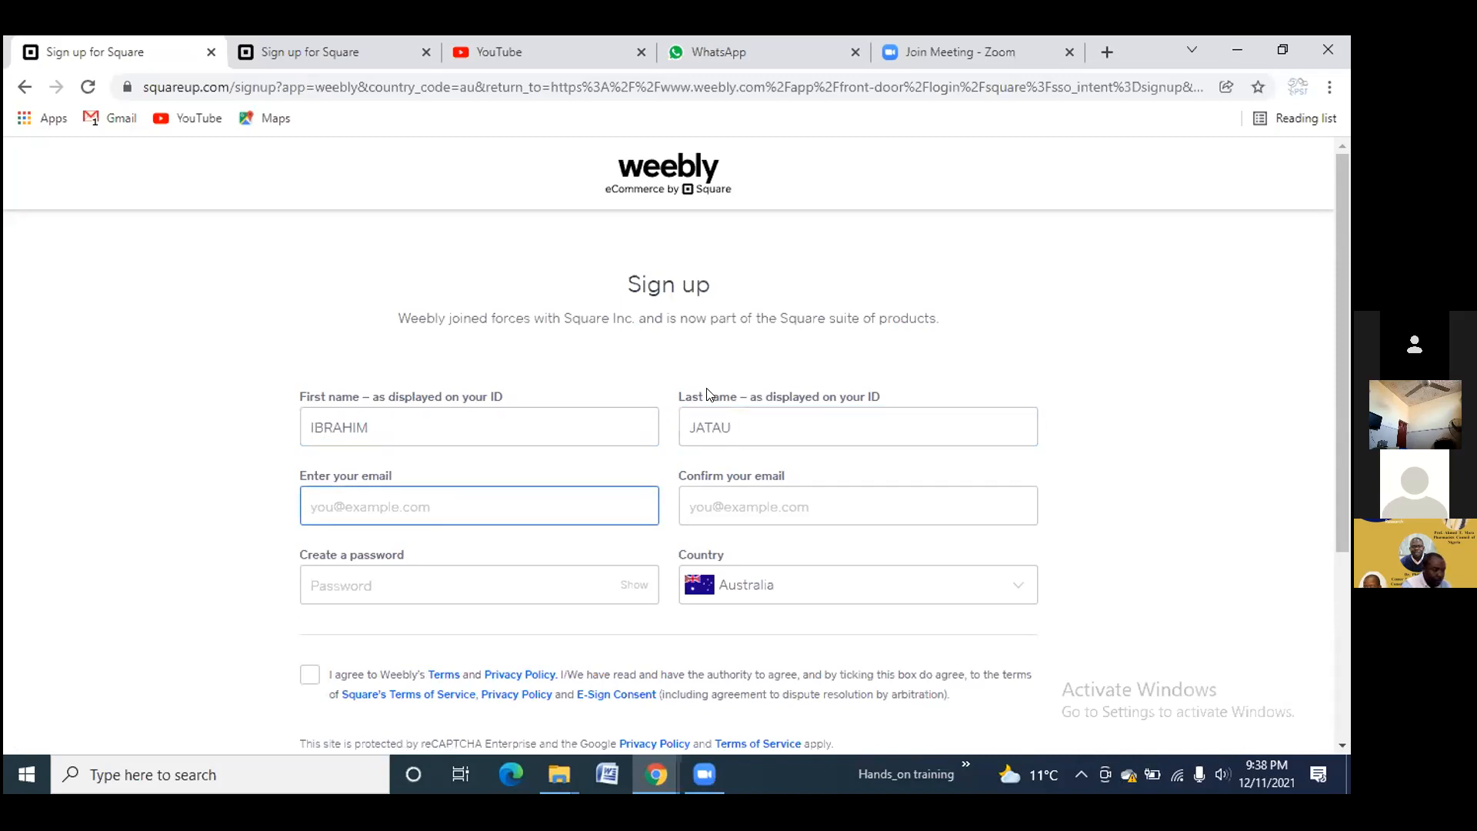
text(ph)
key(BackSpace)
key(BackSpace)
key(ctrl+v)
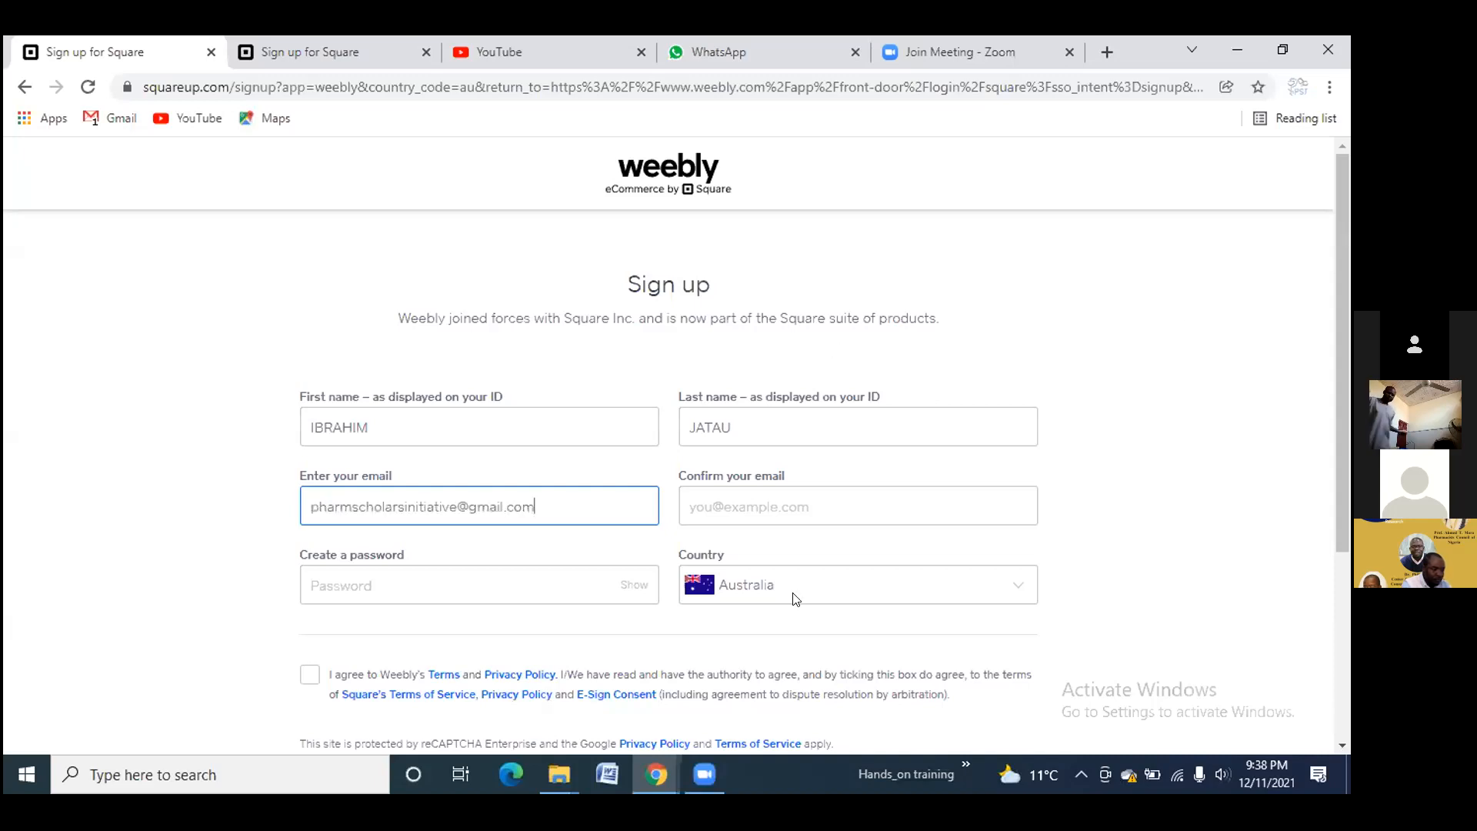
click(706, 494)
key(ctrl+v)
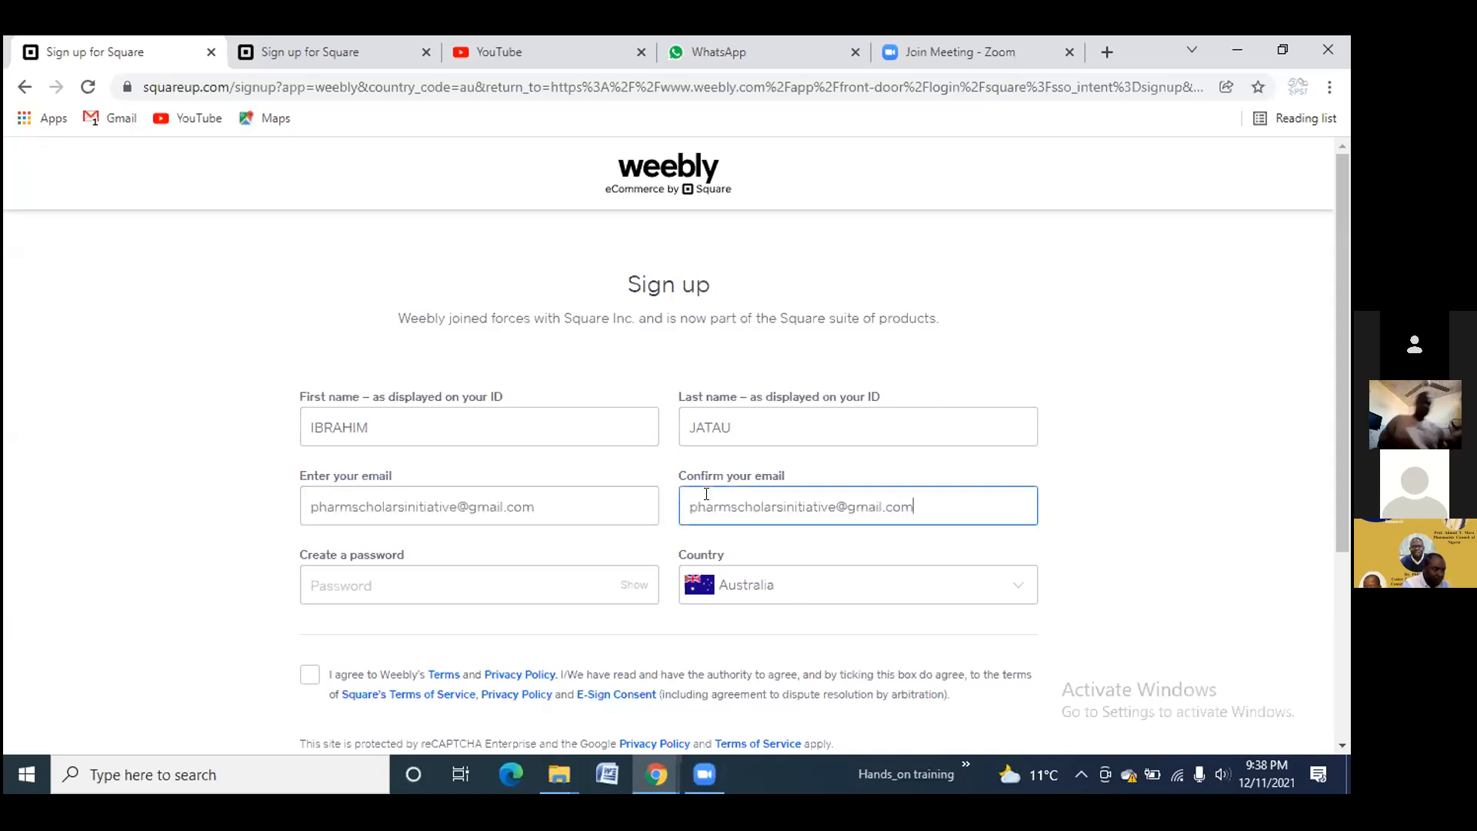
Set the account password, accept the terms and submit the Square sign-up form
click(533, 583)
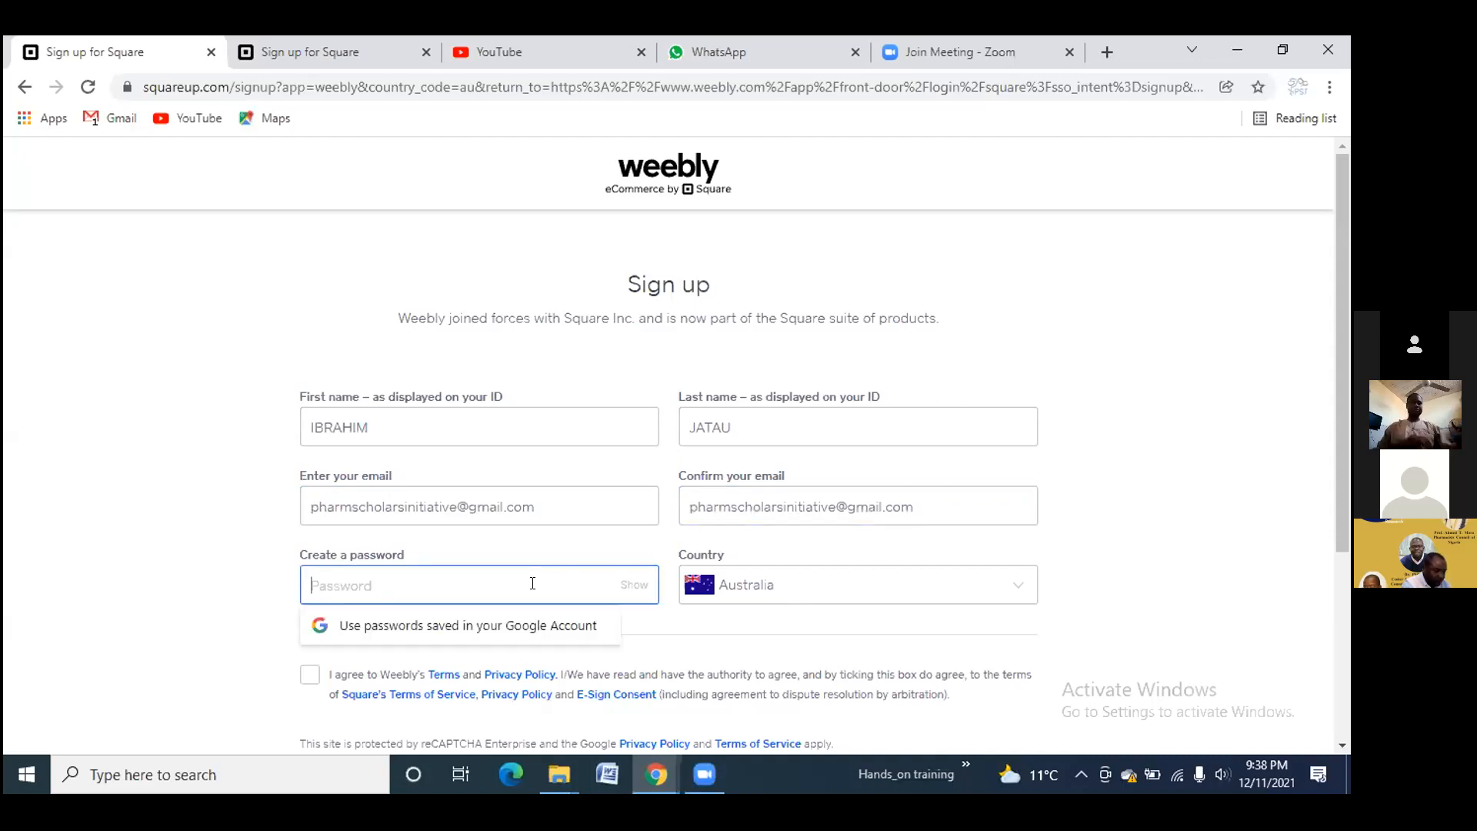
text(•)
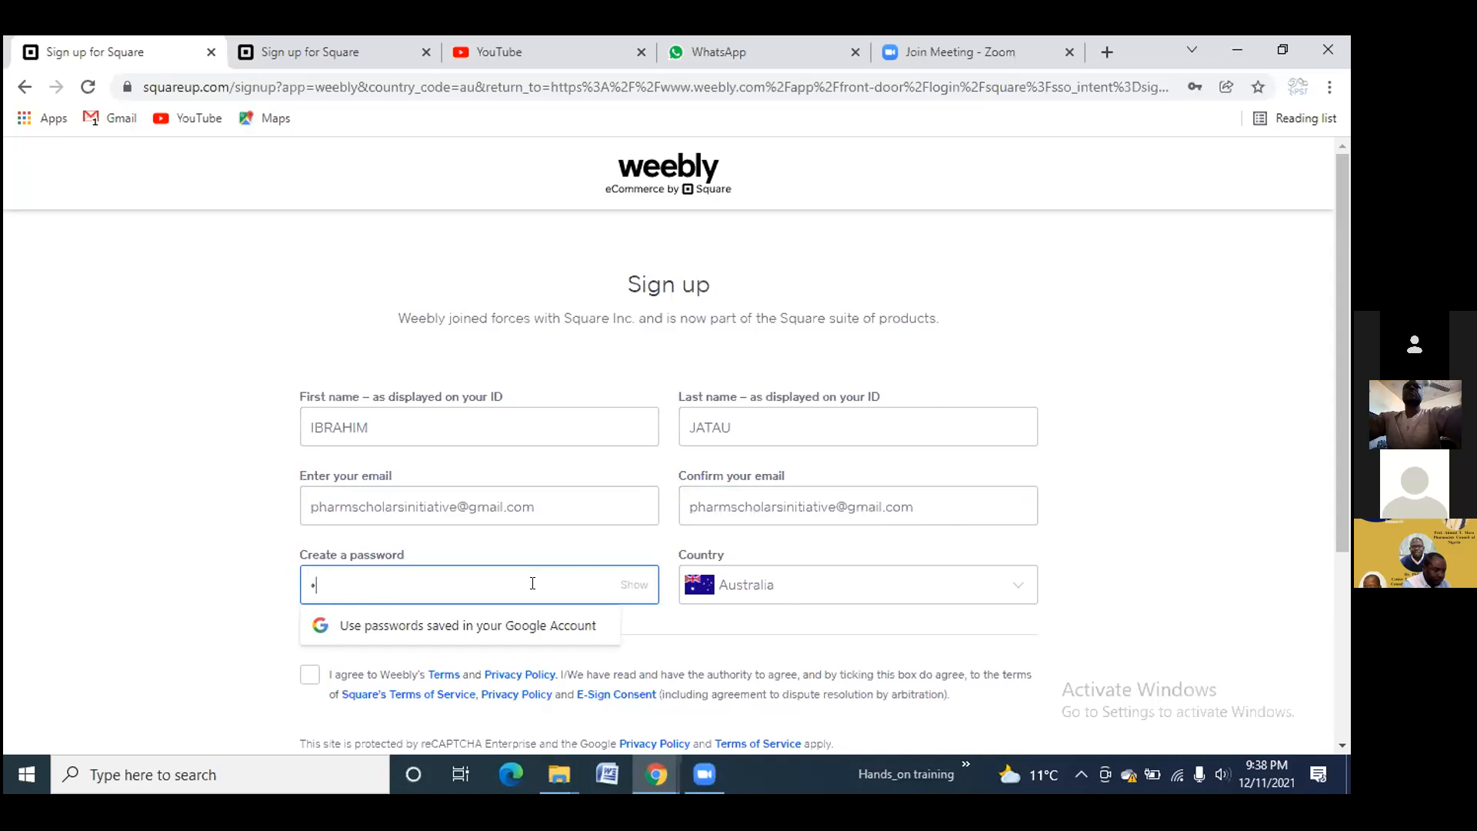
key(BackSpace)
text(•••••••)
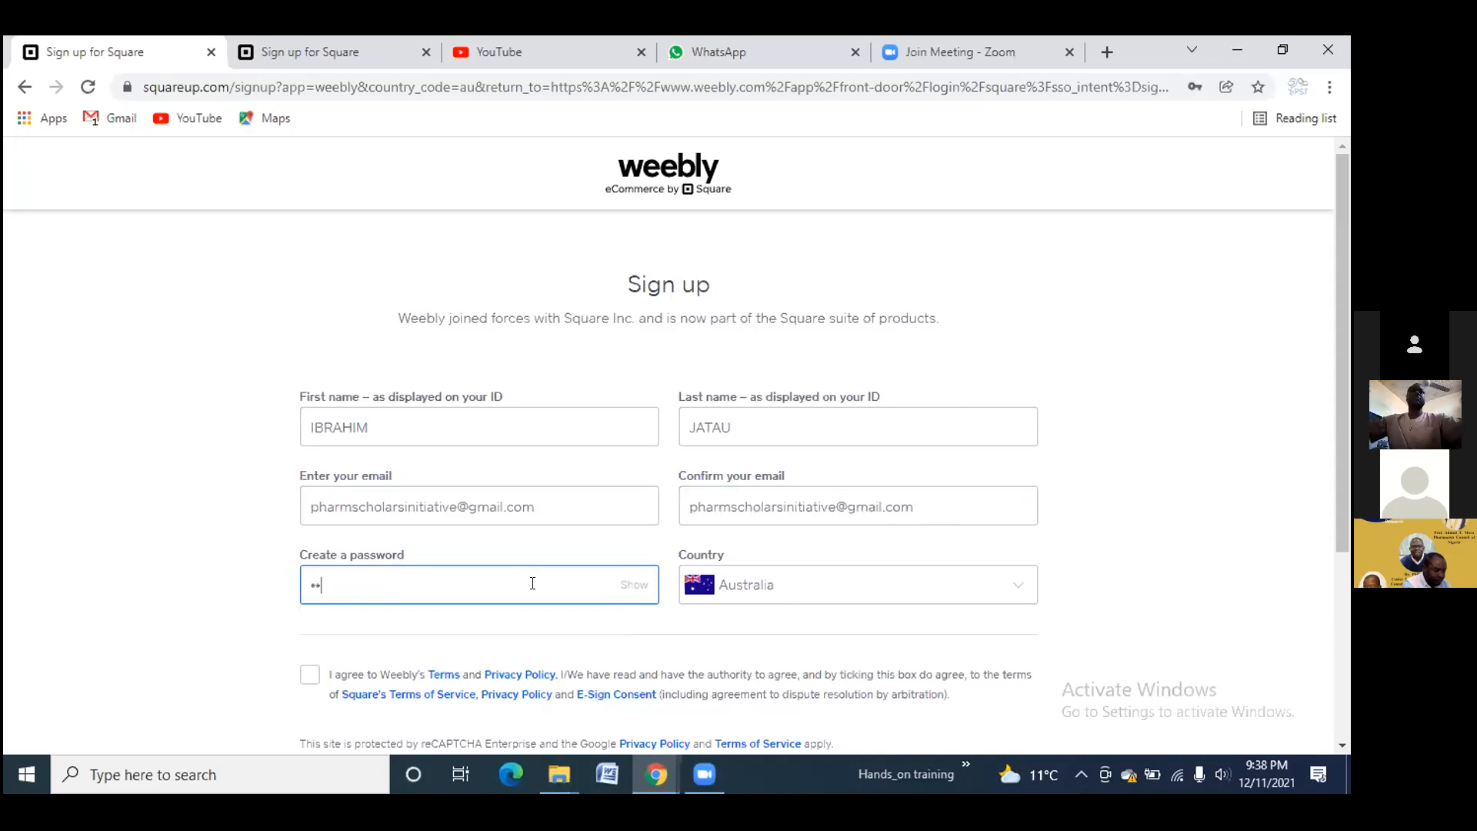
text(•••)
click(301, 674)
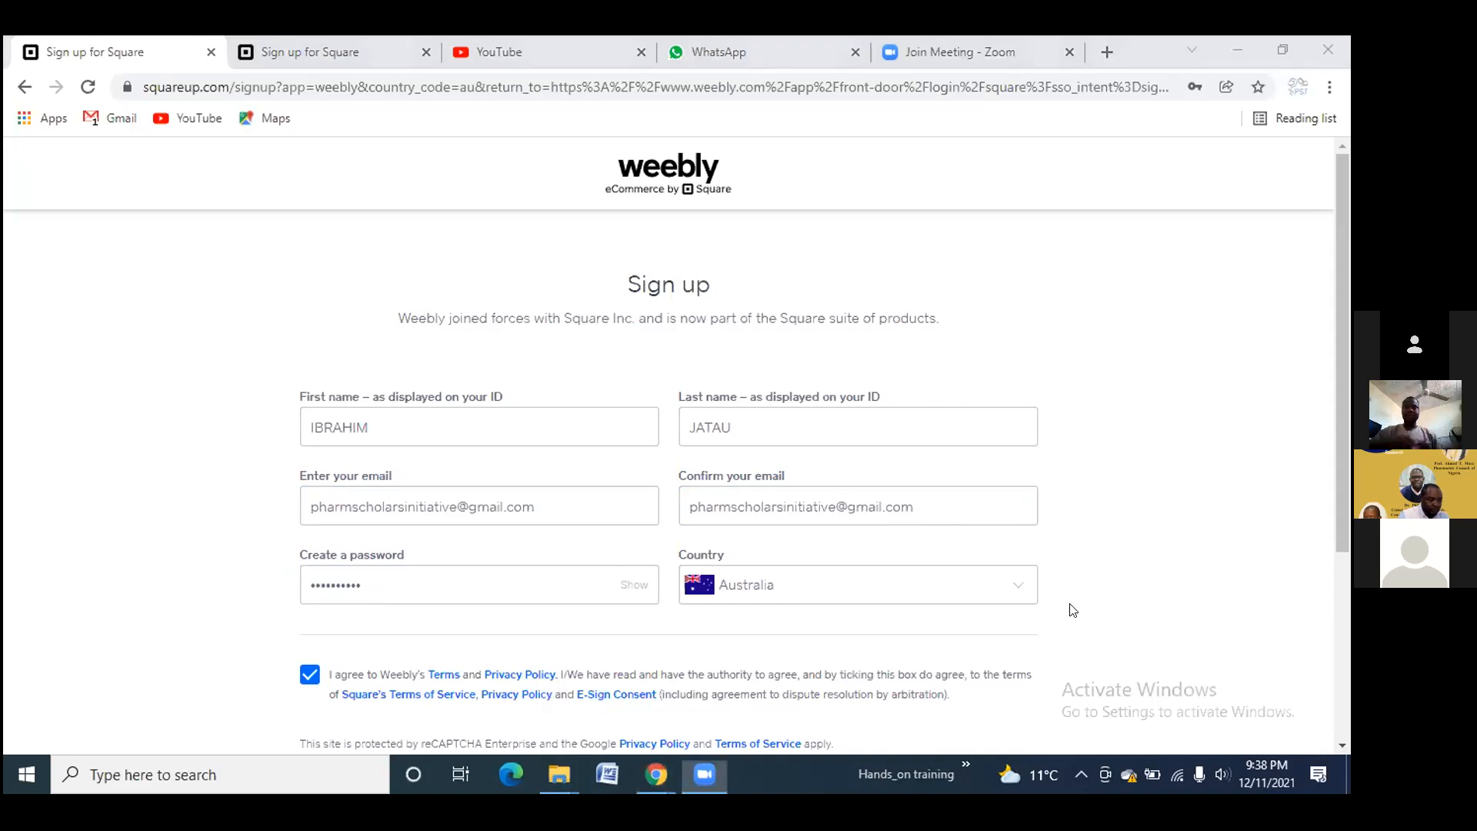
scroll(904, 539, down, 4)
click(905, 540)
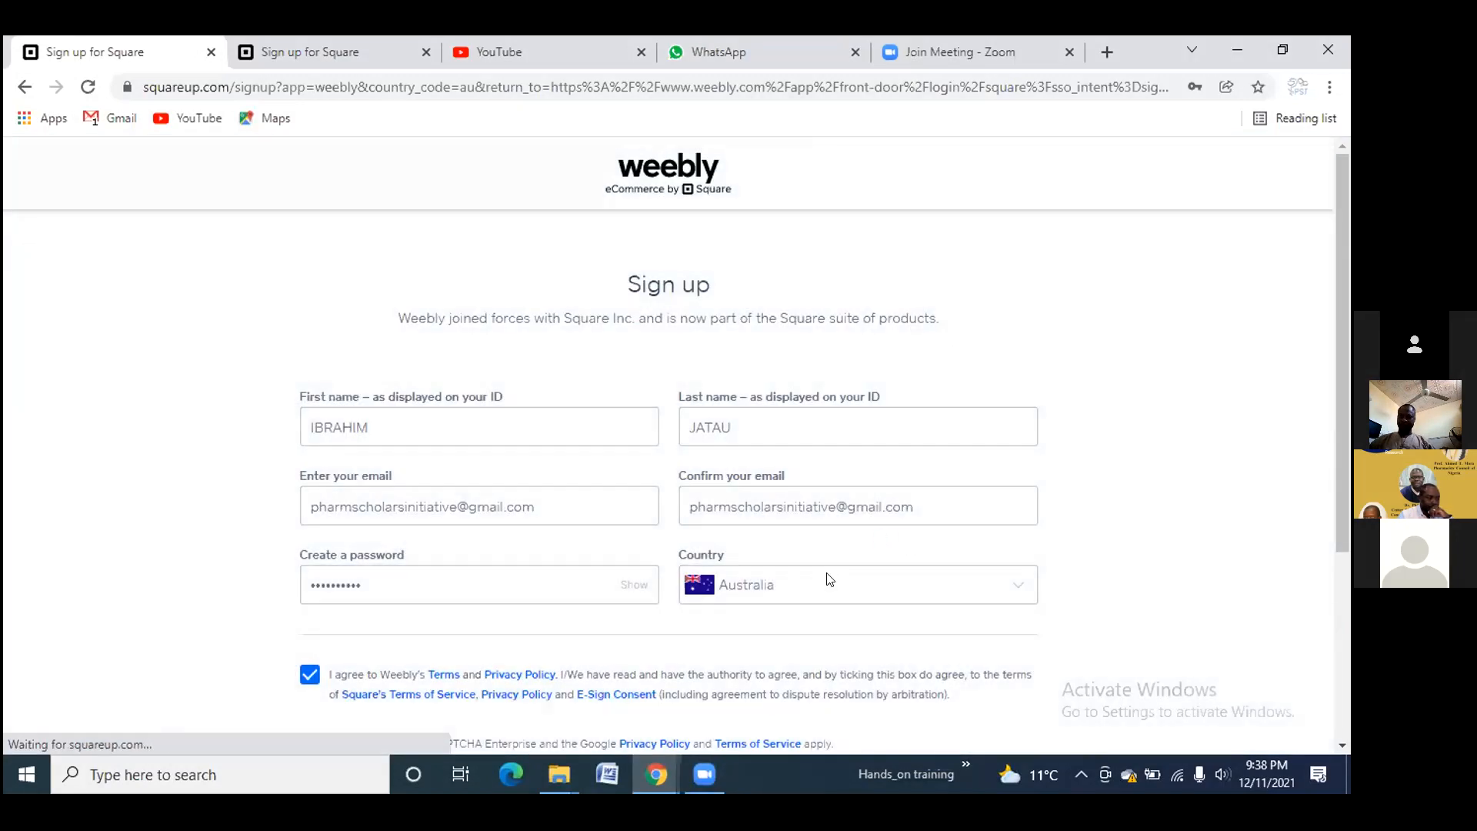
scroll(831, 574, down, 3)
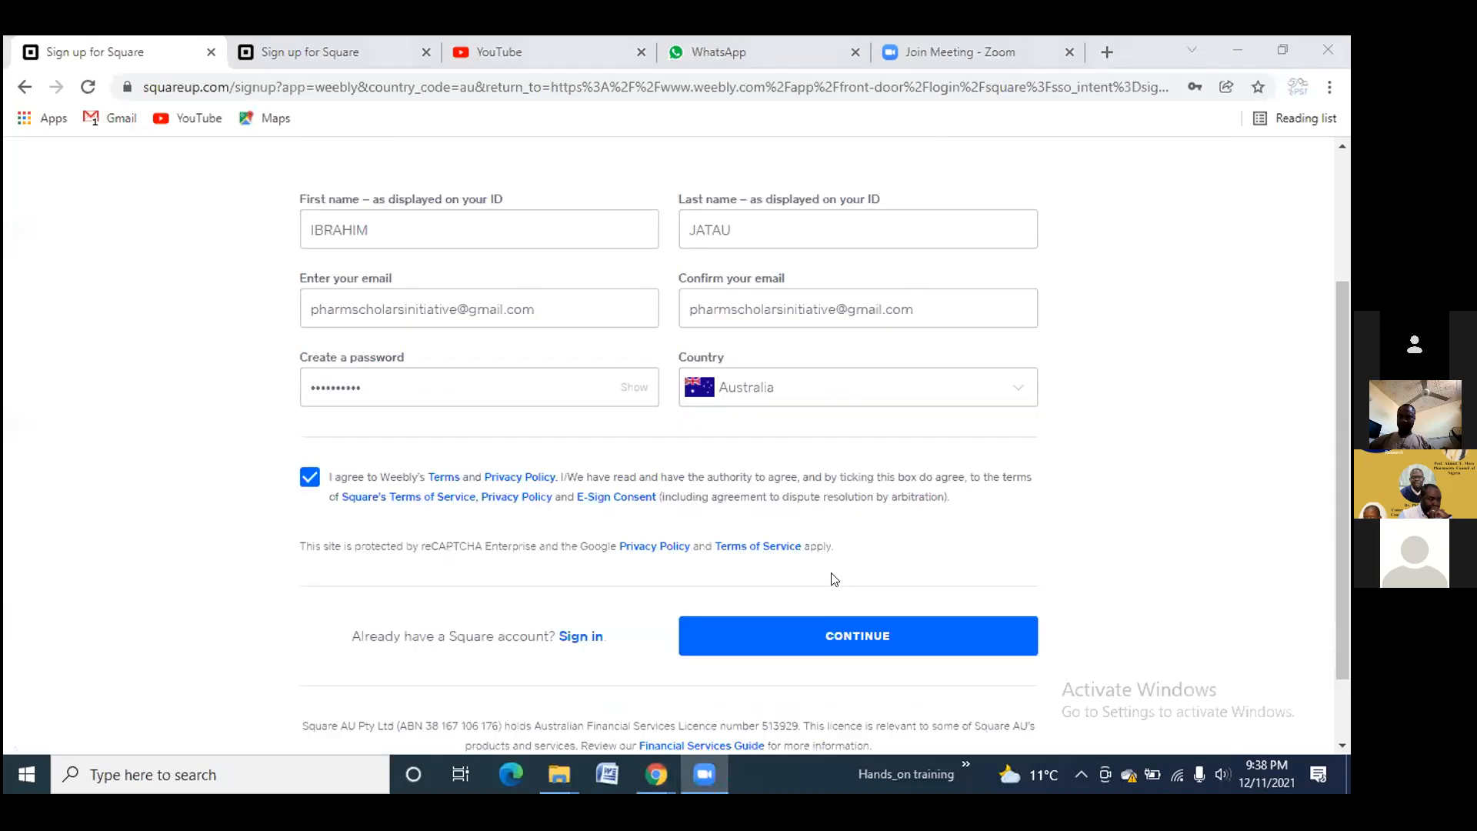
scroll(834, 574, up, 3)
scroll(834, 575, down, 1)
scroll(833, 577, down, 3)
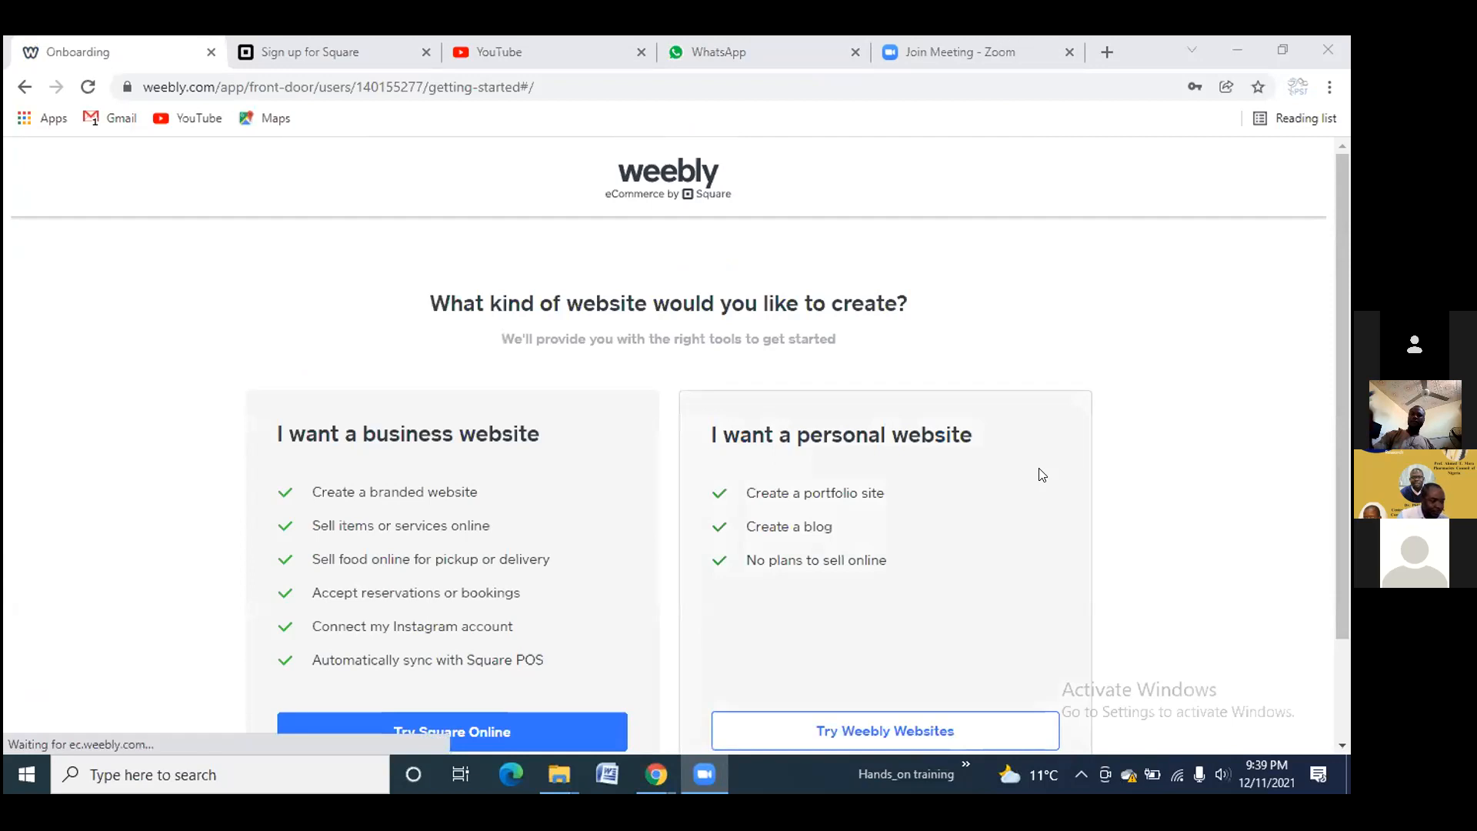
Look over the onboarding options and choose 'Try Weebly Websites' under 'I want a personal website'
scroll(1047, 475, down, 1)
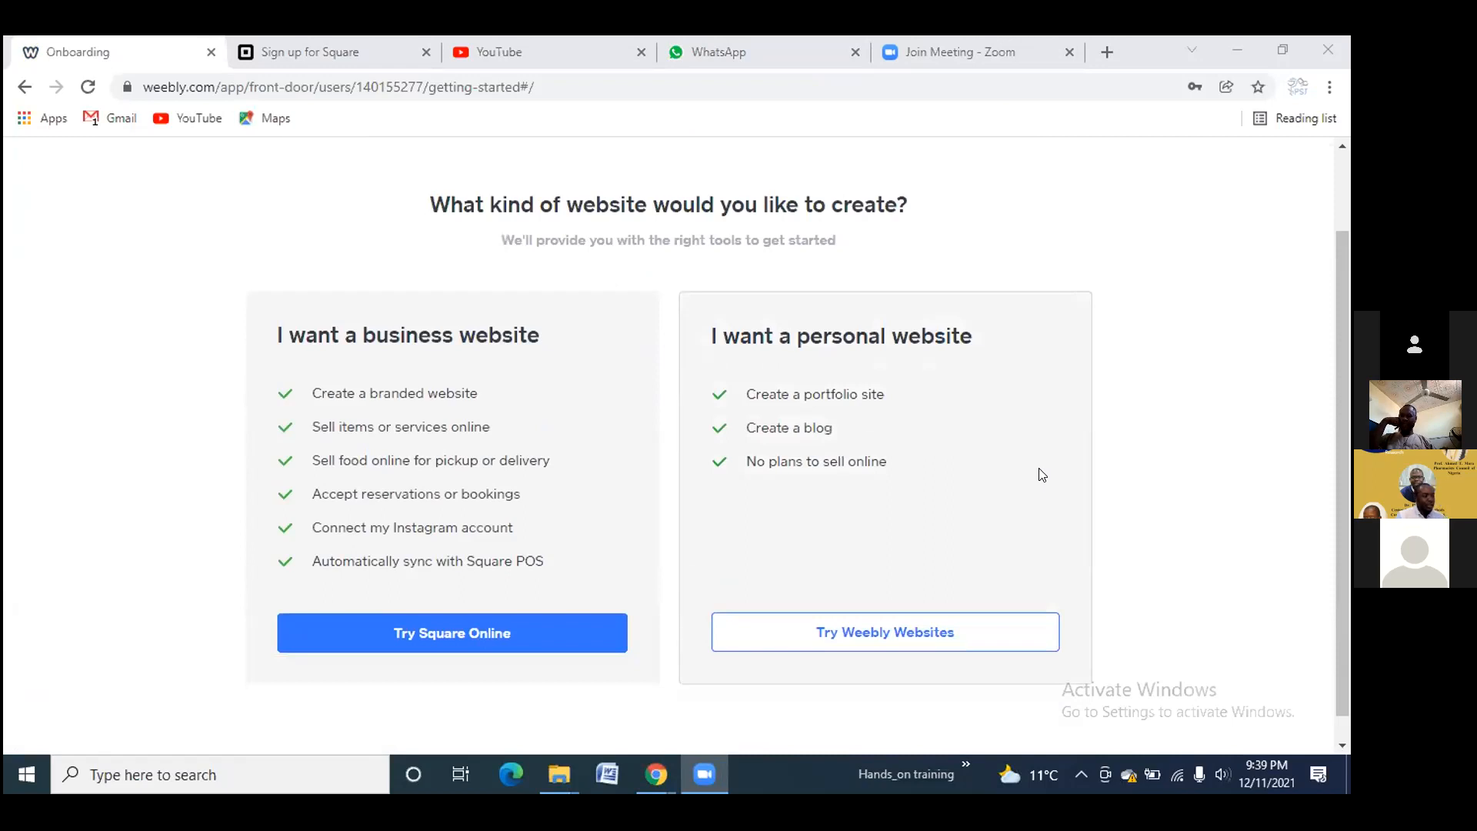
scroll(898, 452, up, 1)
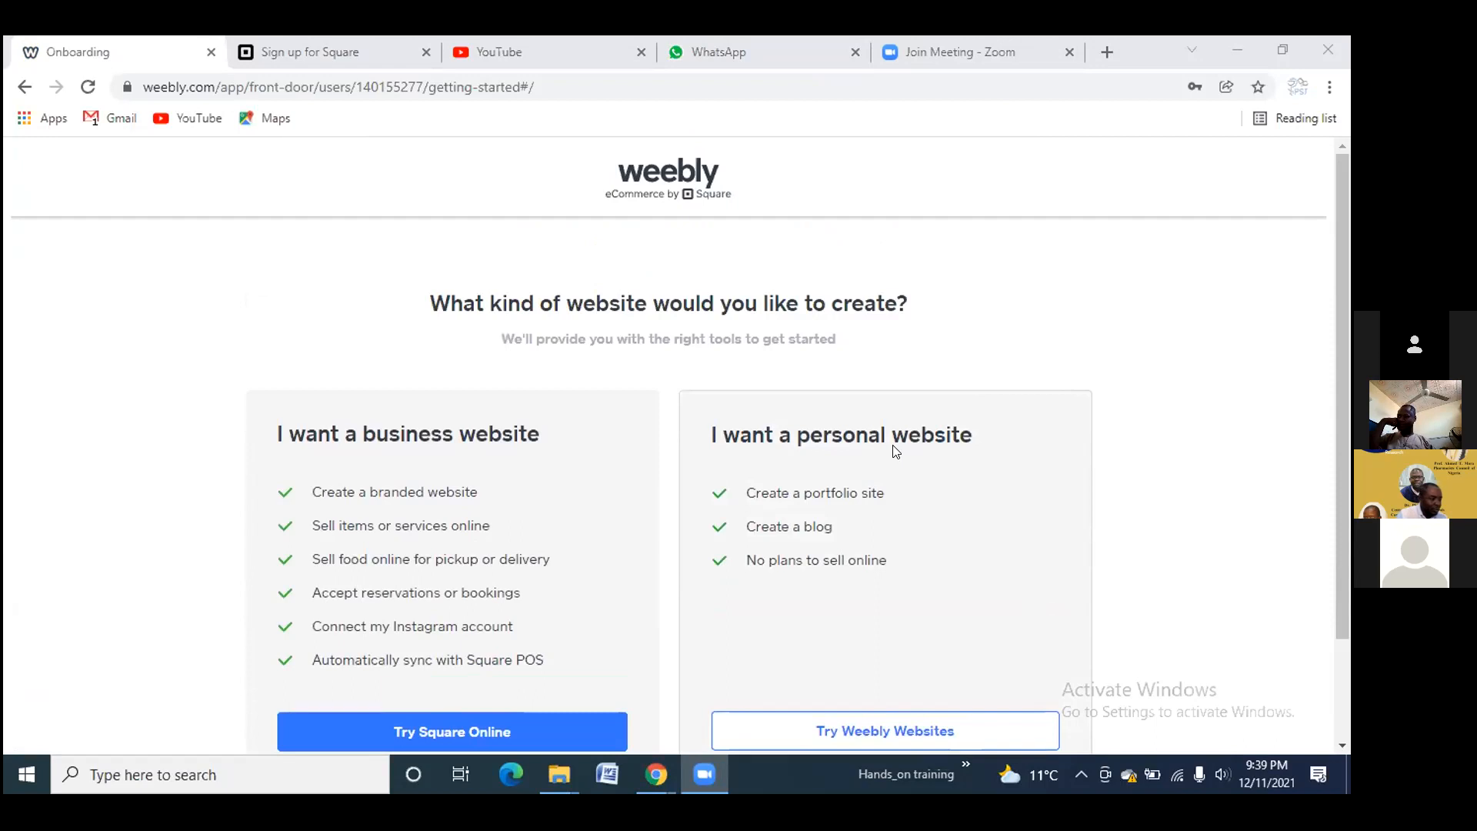
scroll(472, 370, down, 1)
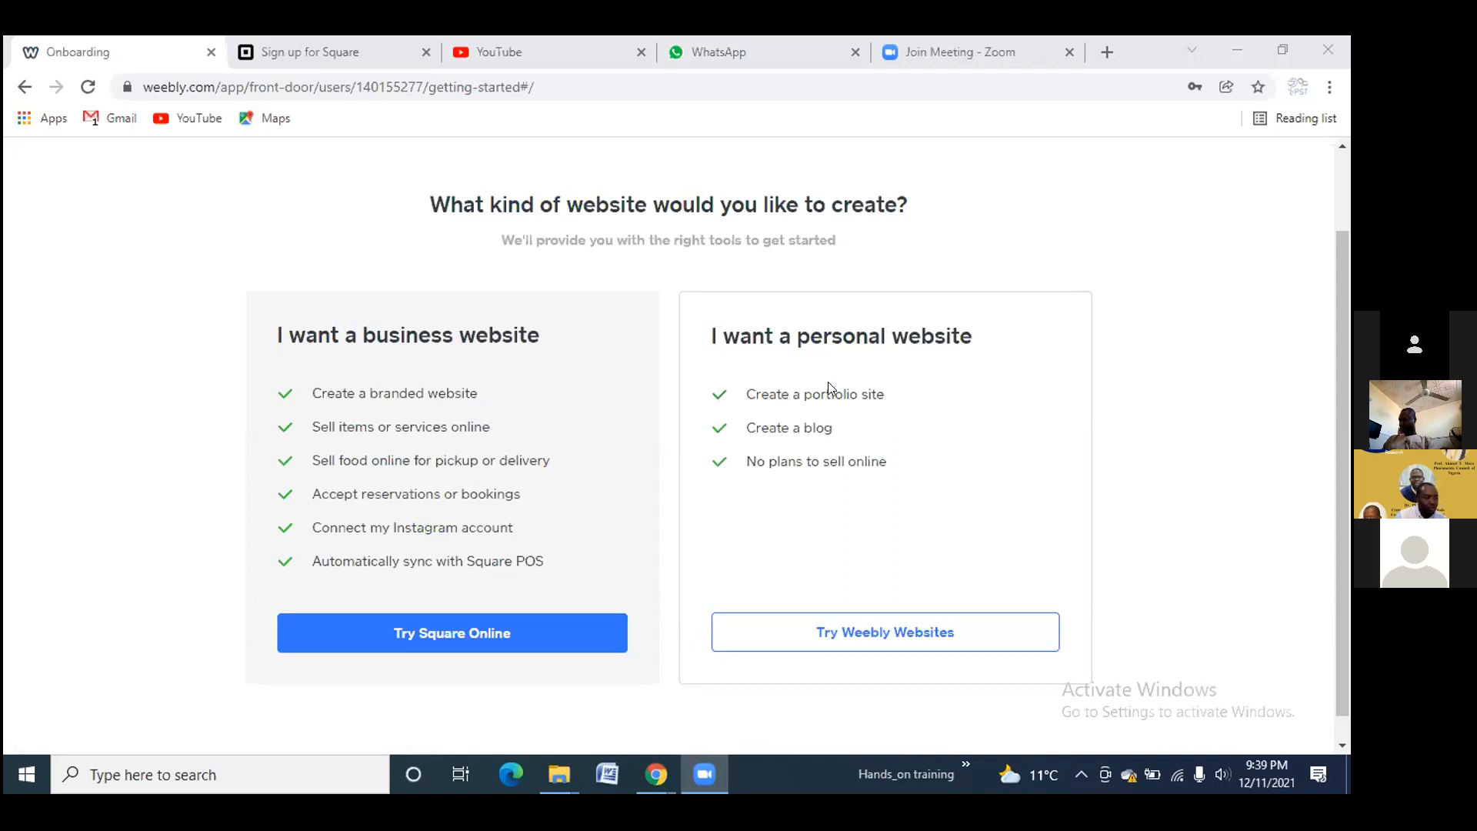
scroll(909, 421, down, 1)
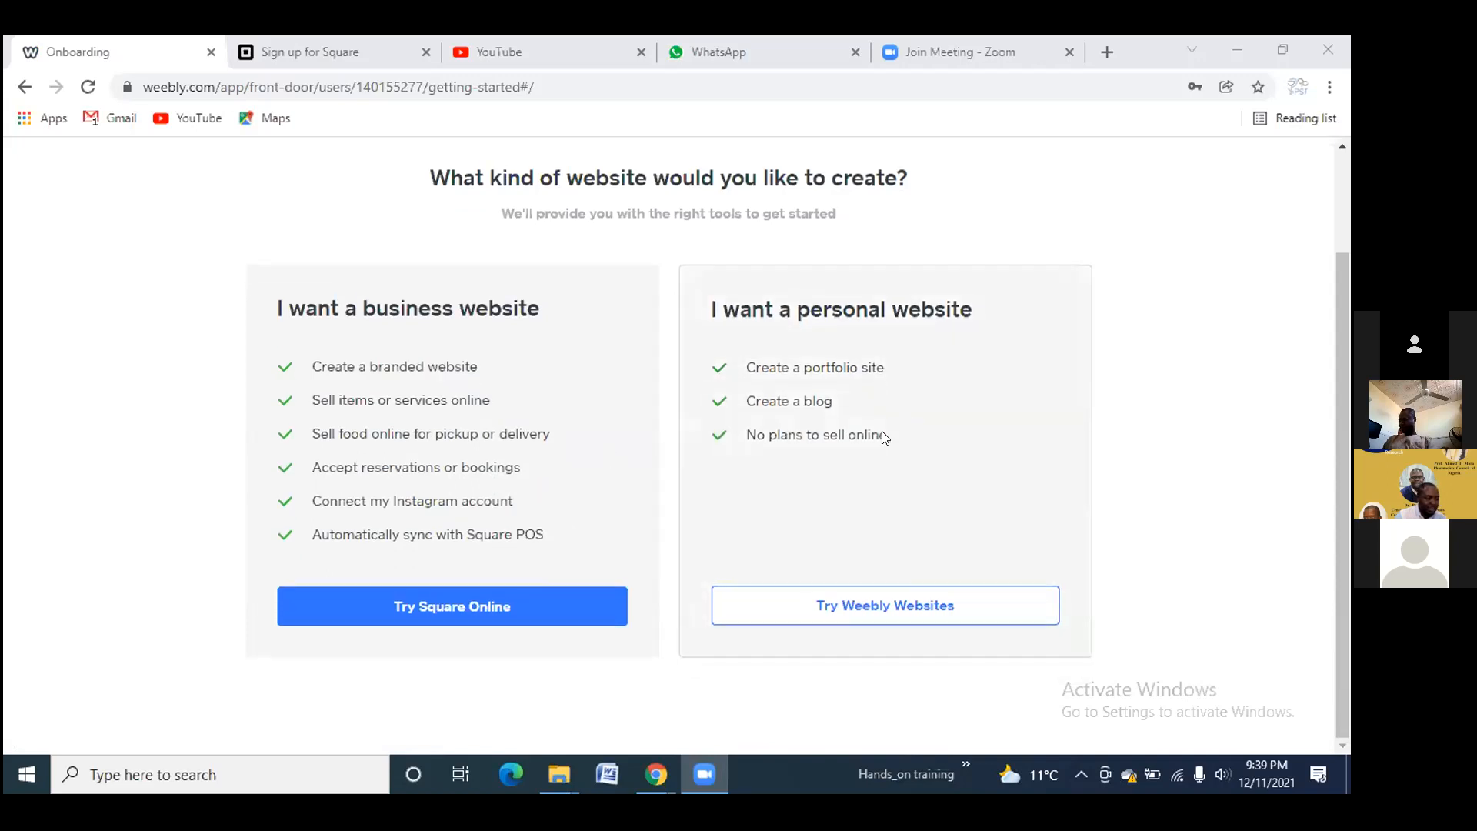
scroll(773, 486, up, 1)
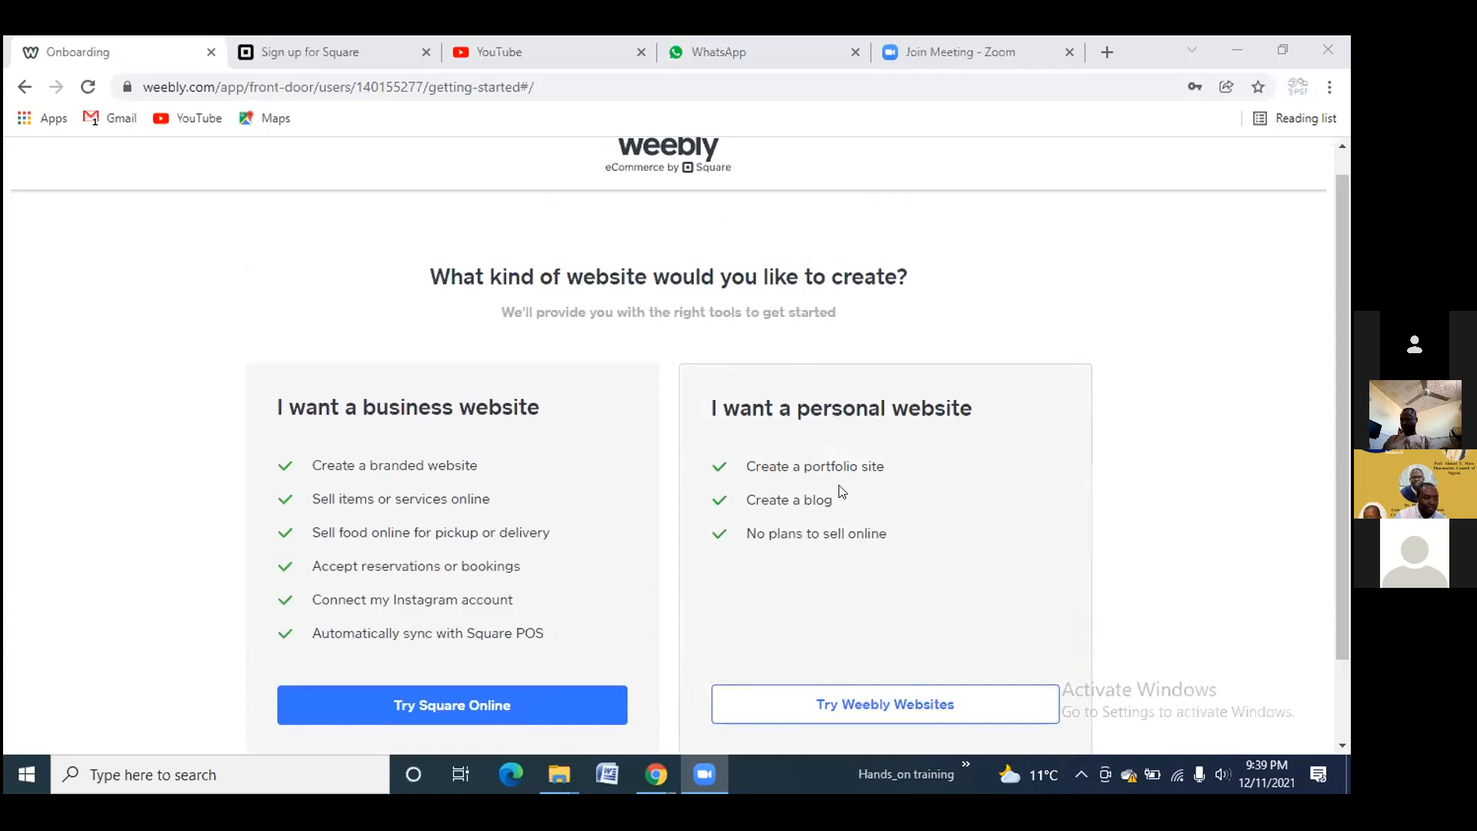
scroll(818, 522, down, 1)
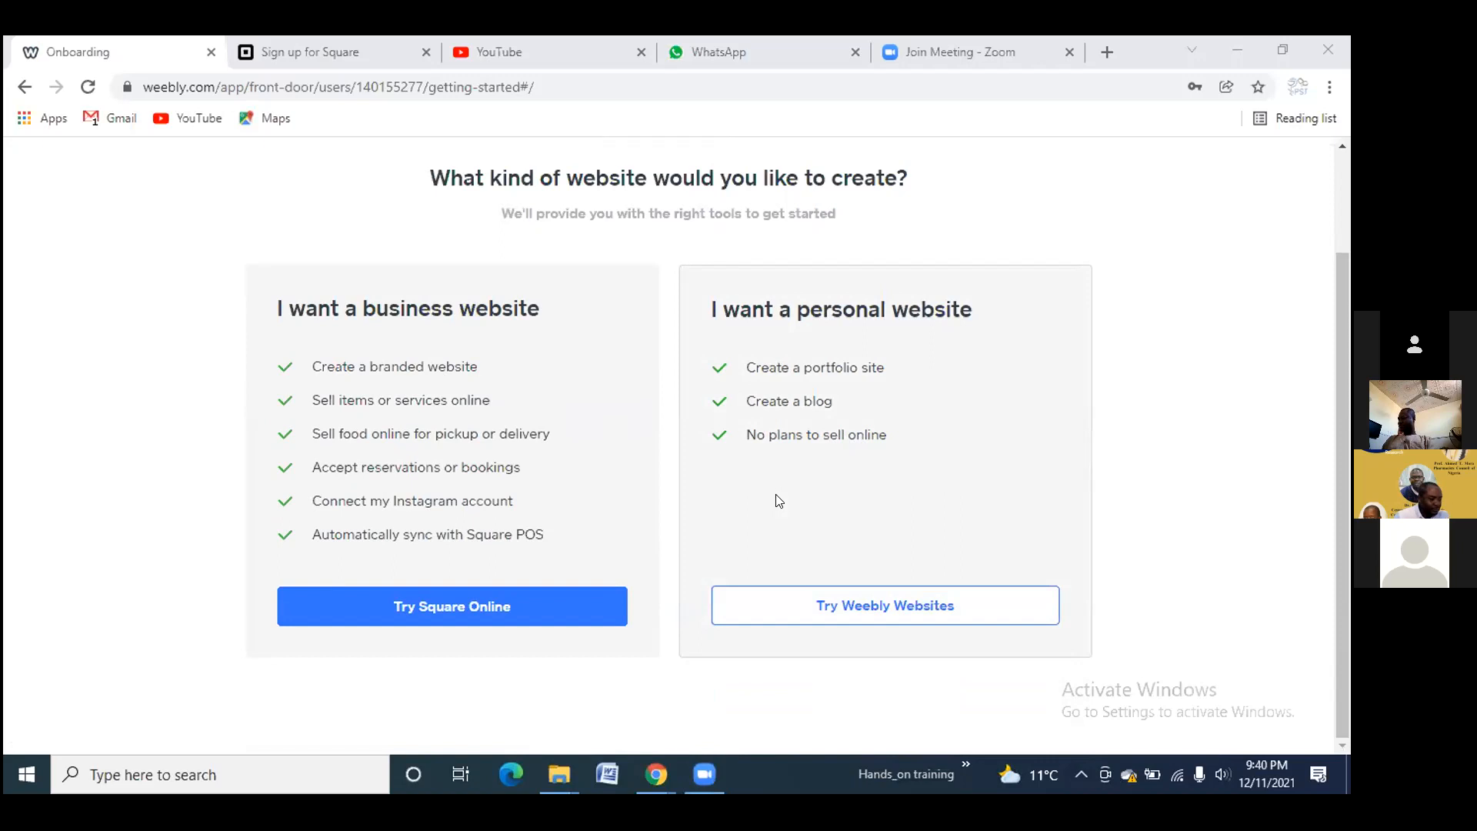
click(860, 603)
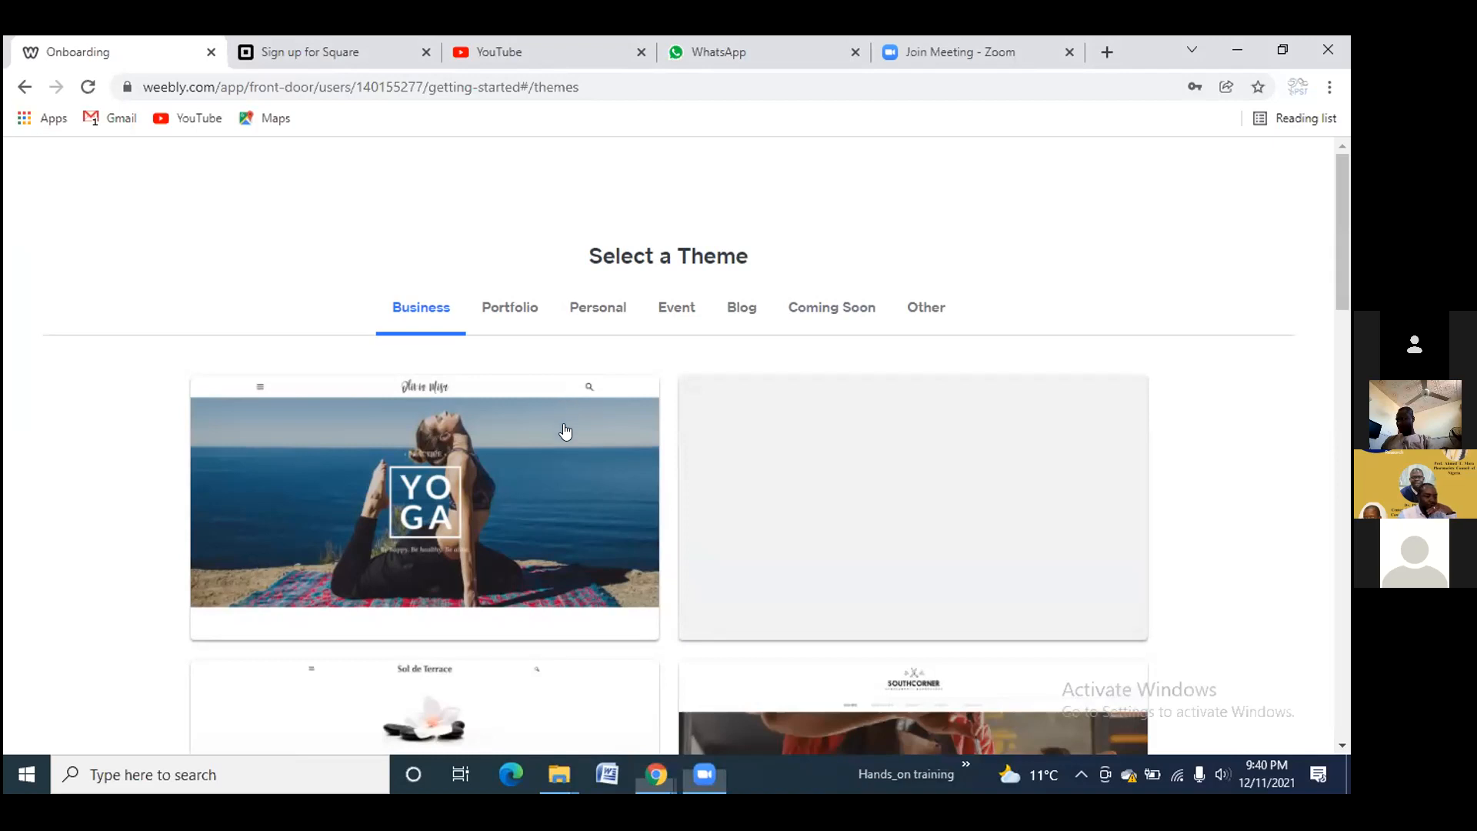
scroll(565, 425, down, 3)
scroll(566, 432, down, 7)
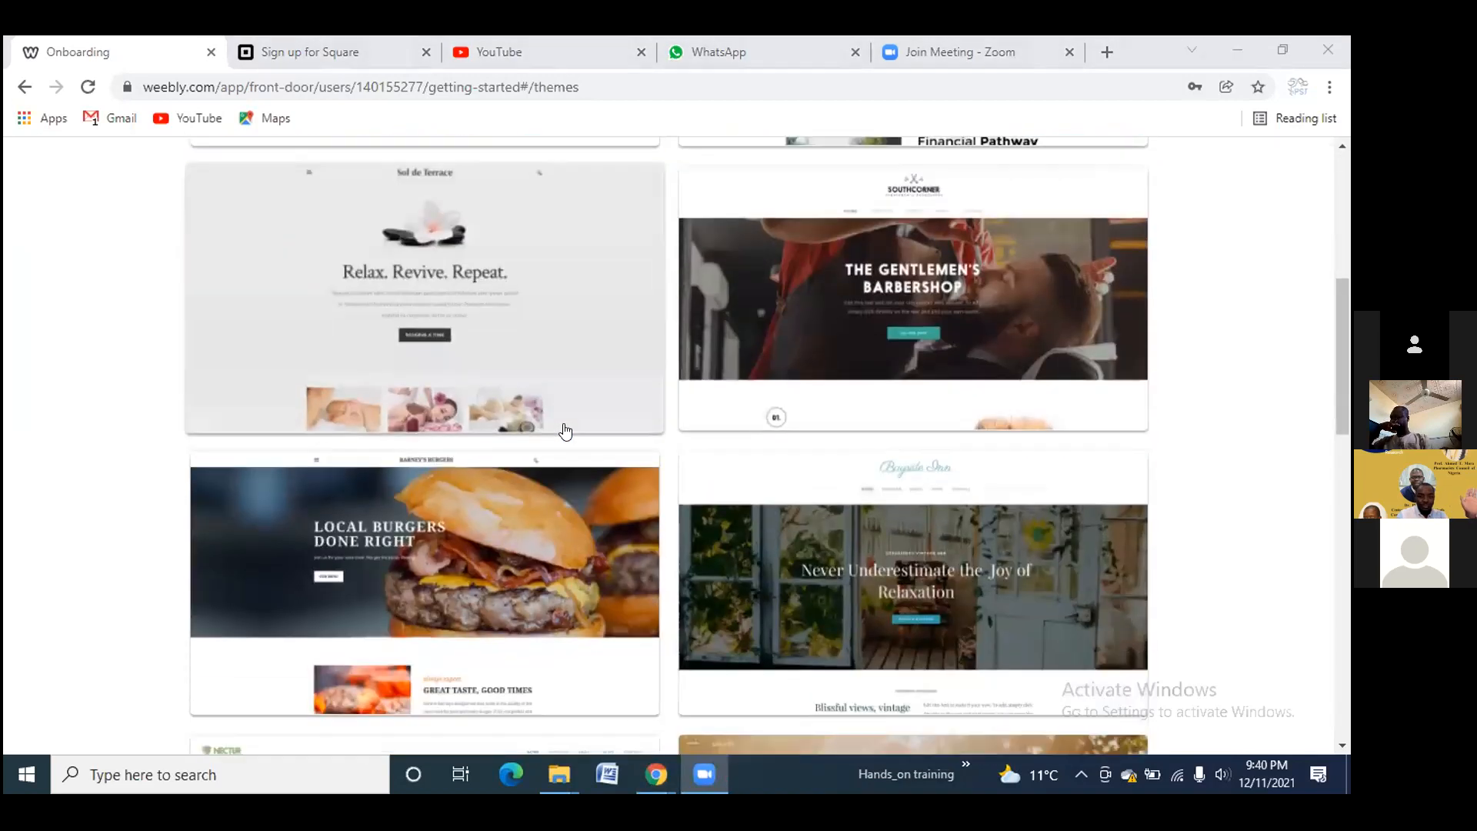
scroll(565, 431, down, 5)
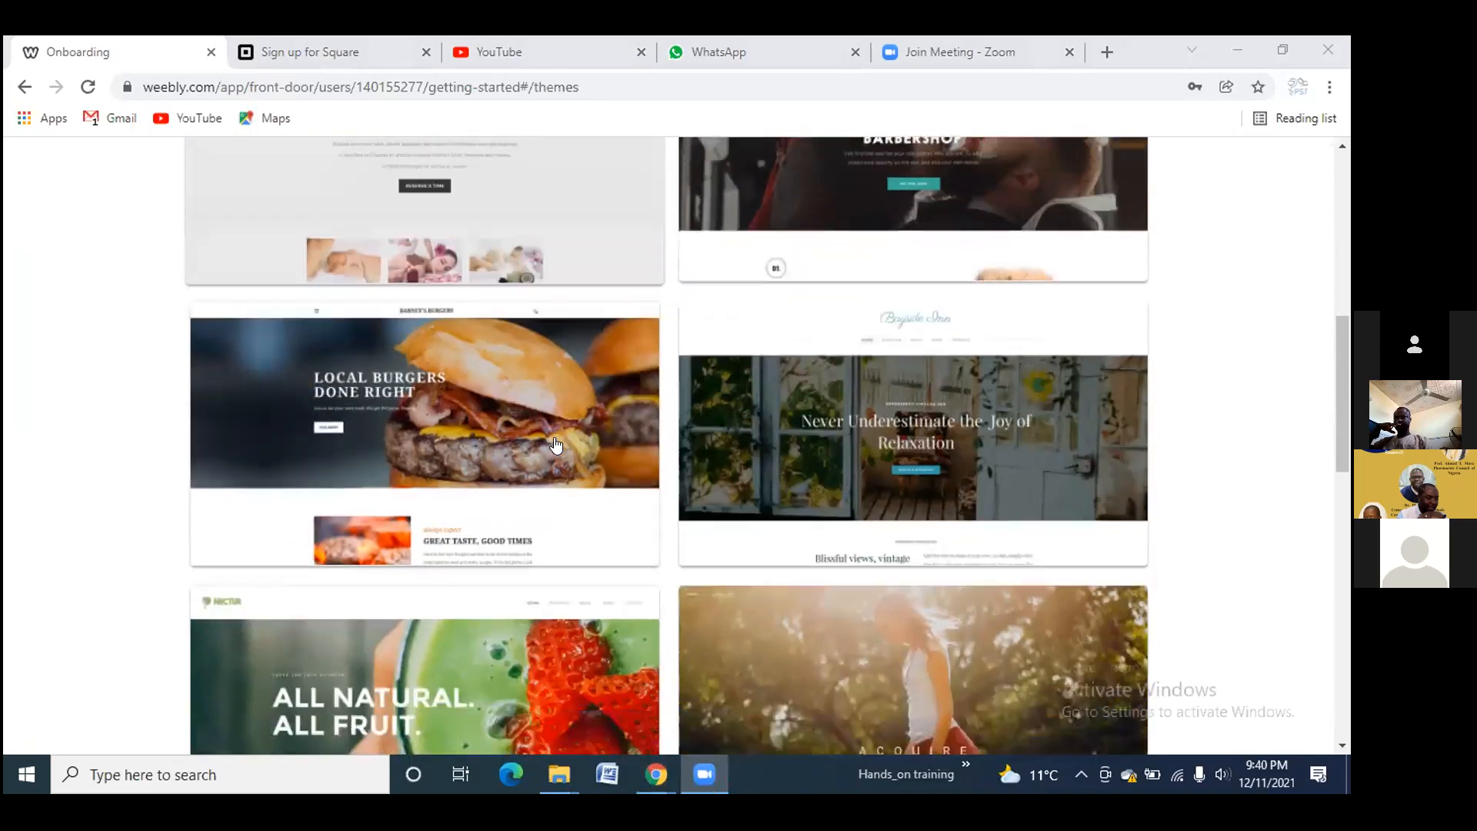
scroll(553, 454, down, 6)
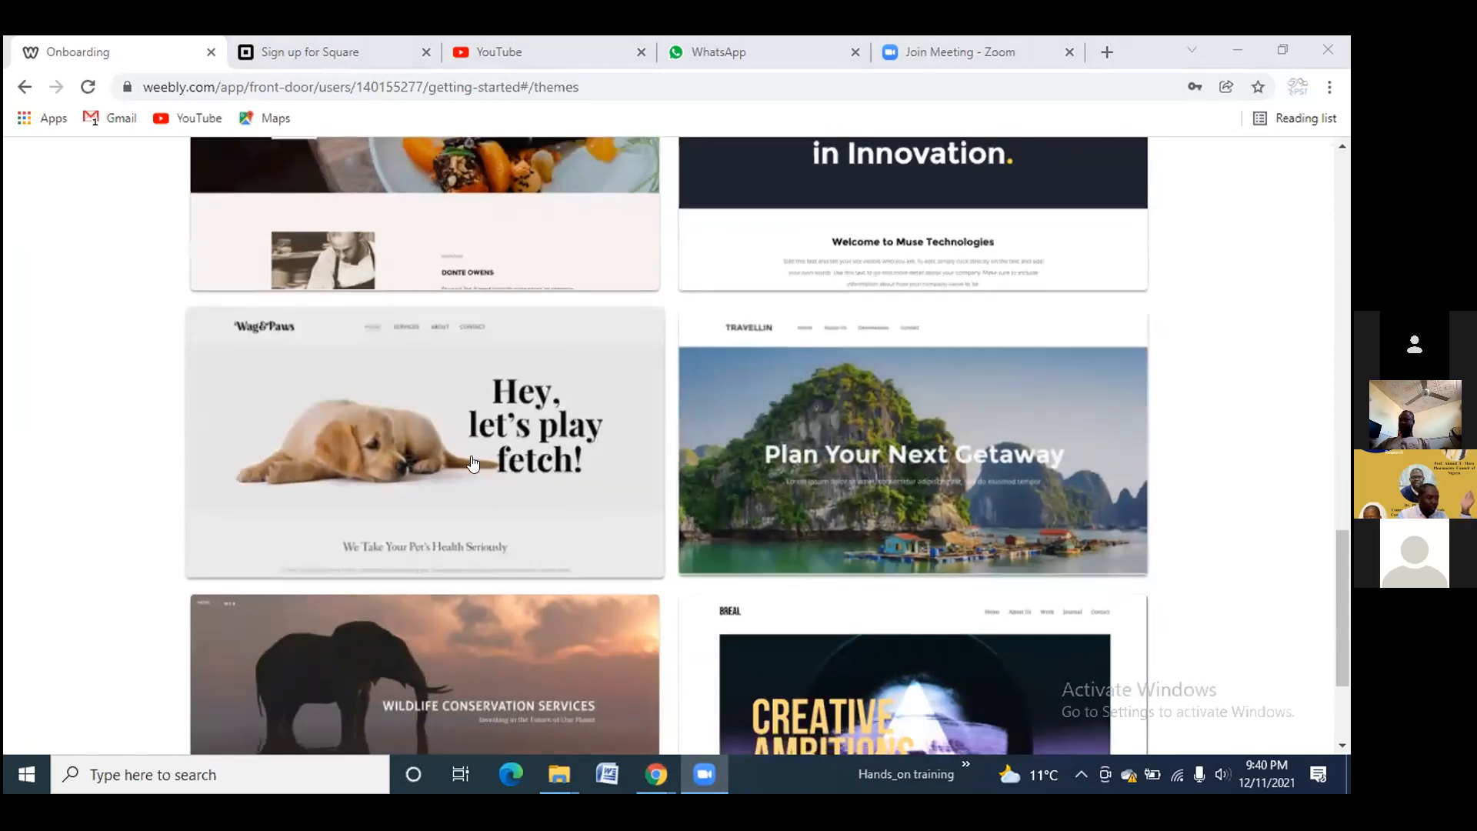
scroll(473, 462, down, 3)
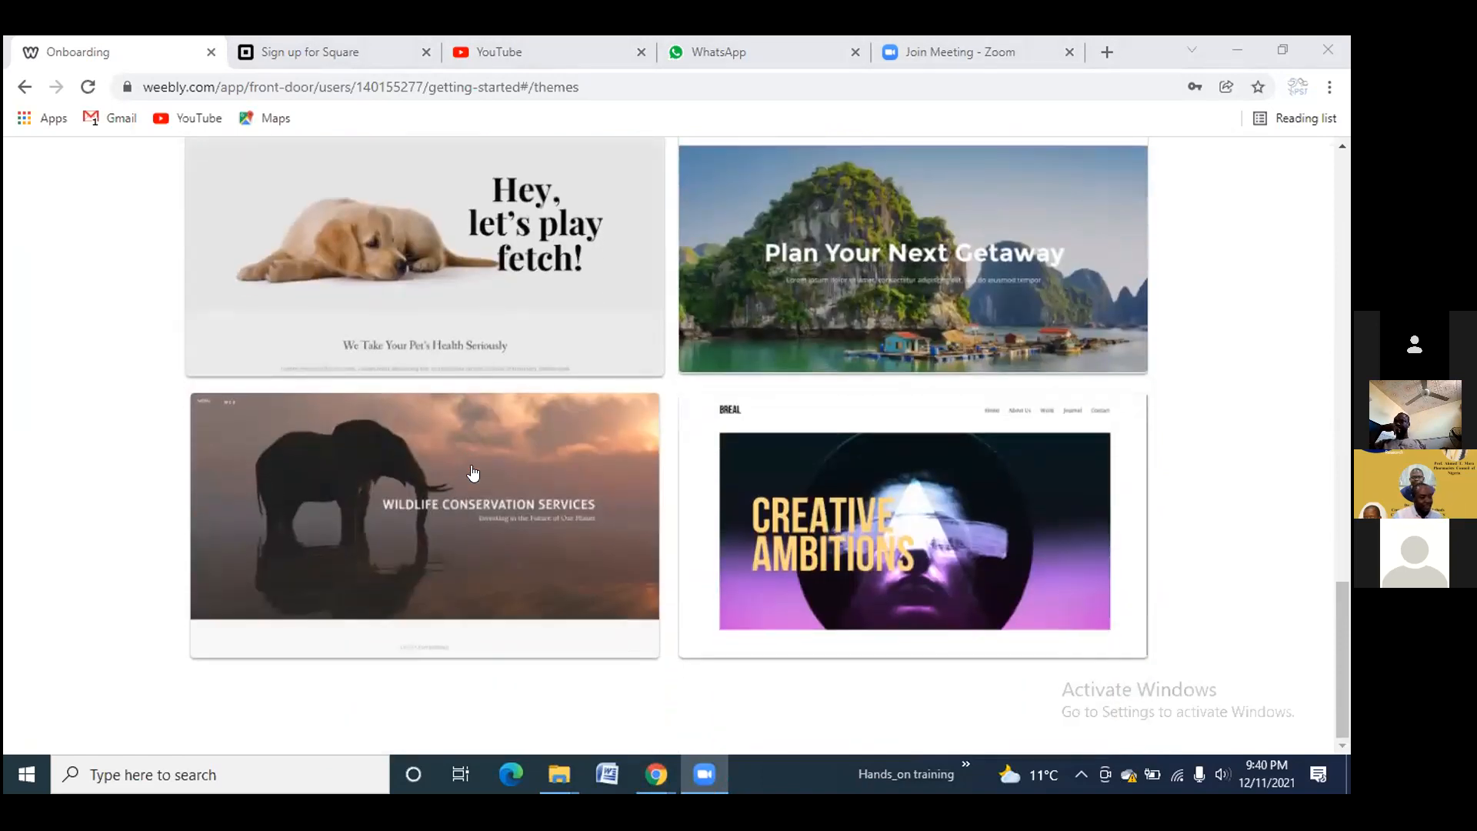
scroll(476, 473, up, 3)
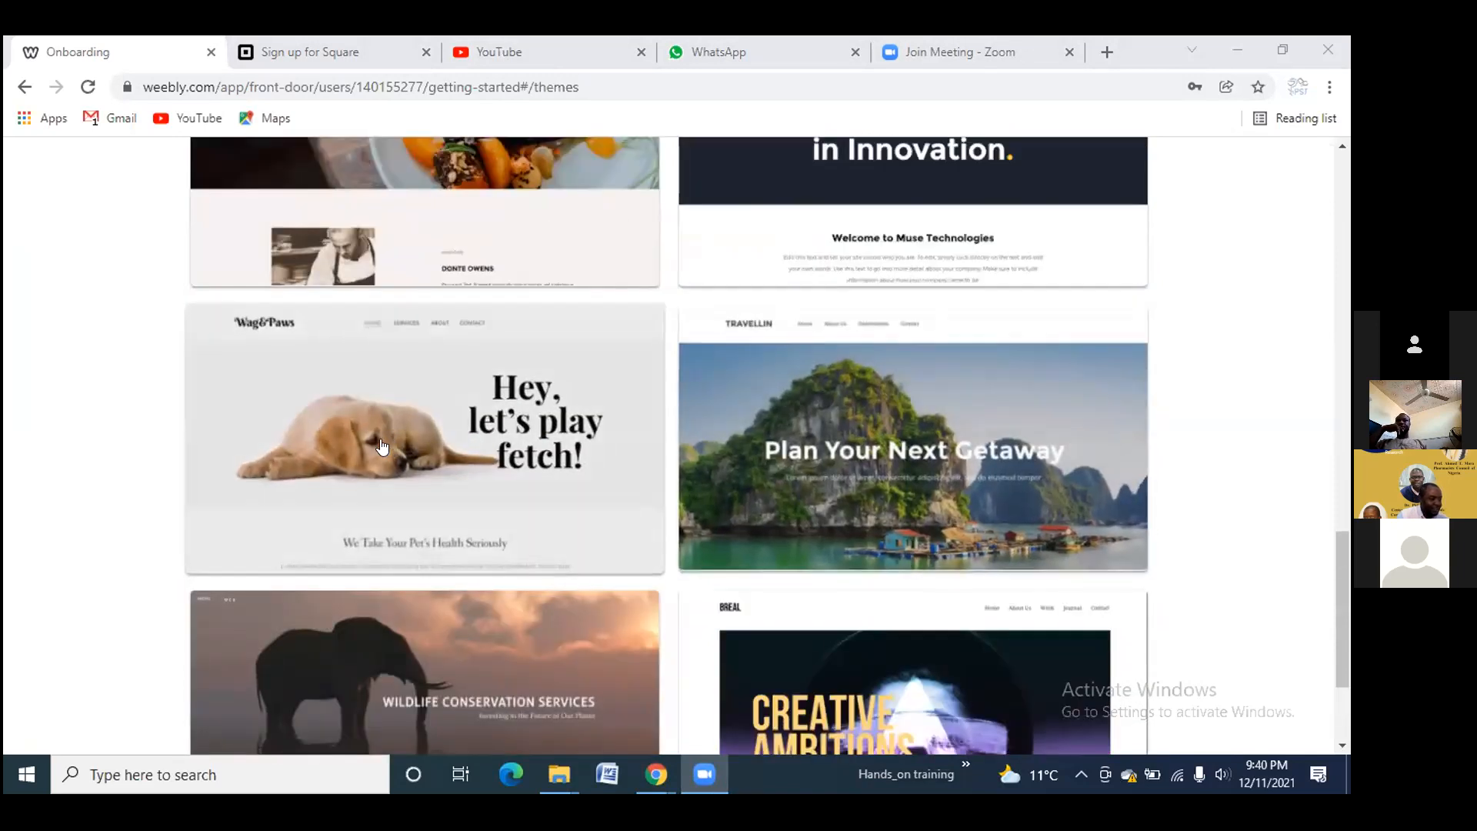
scroll(382, 447, up, 2)
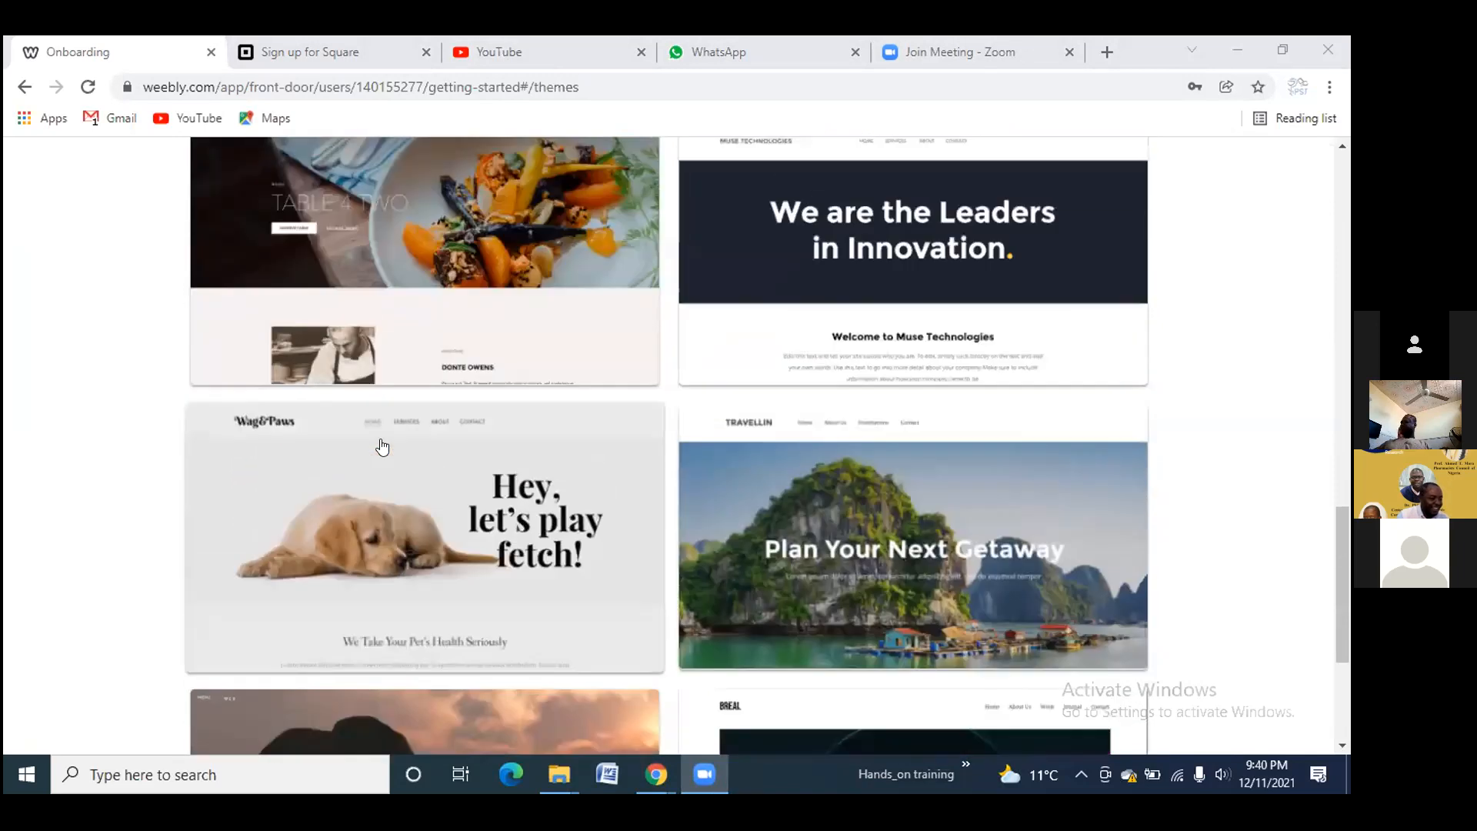
scroll(382, 446, up, 3)
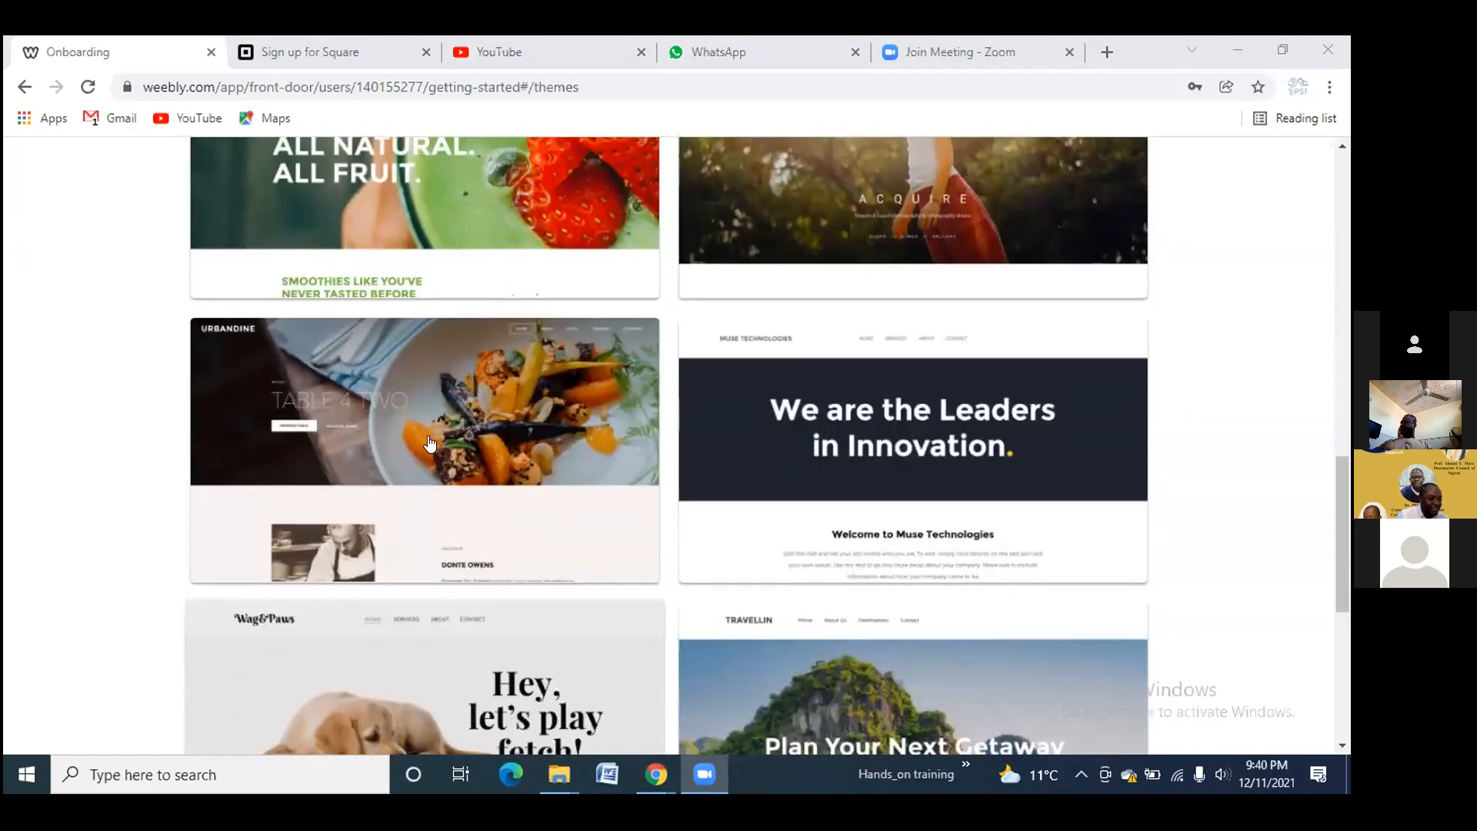
scroll(430, 444, up, 2)
scroll(492, 440, up, 1)
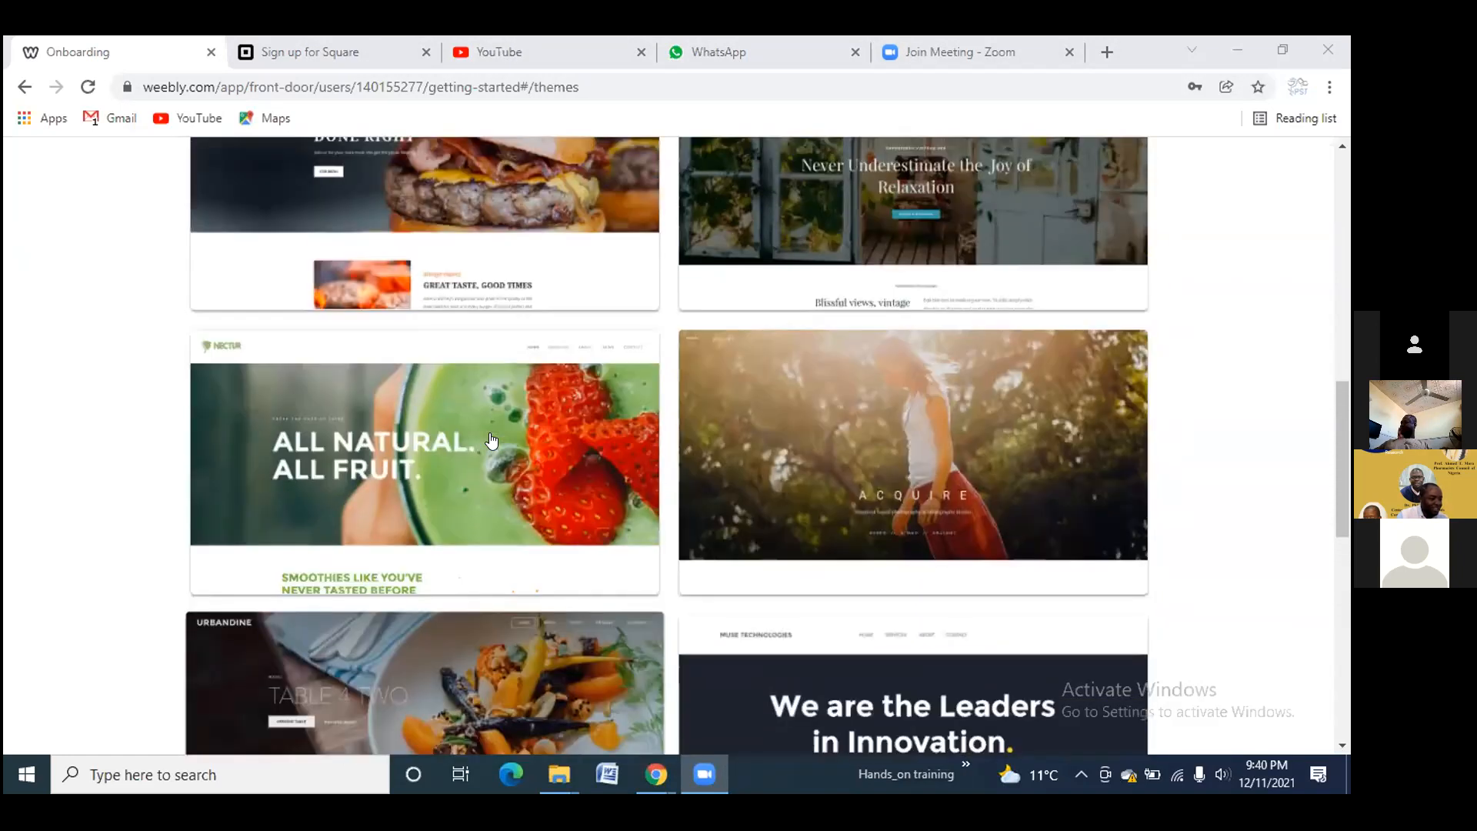
scroll(492, 440, up, 8)
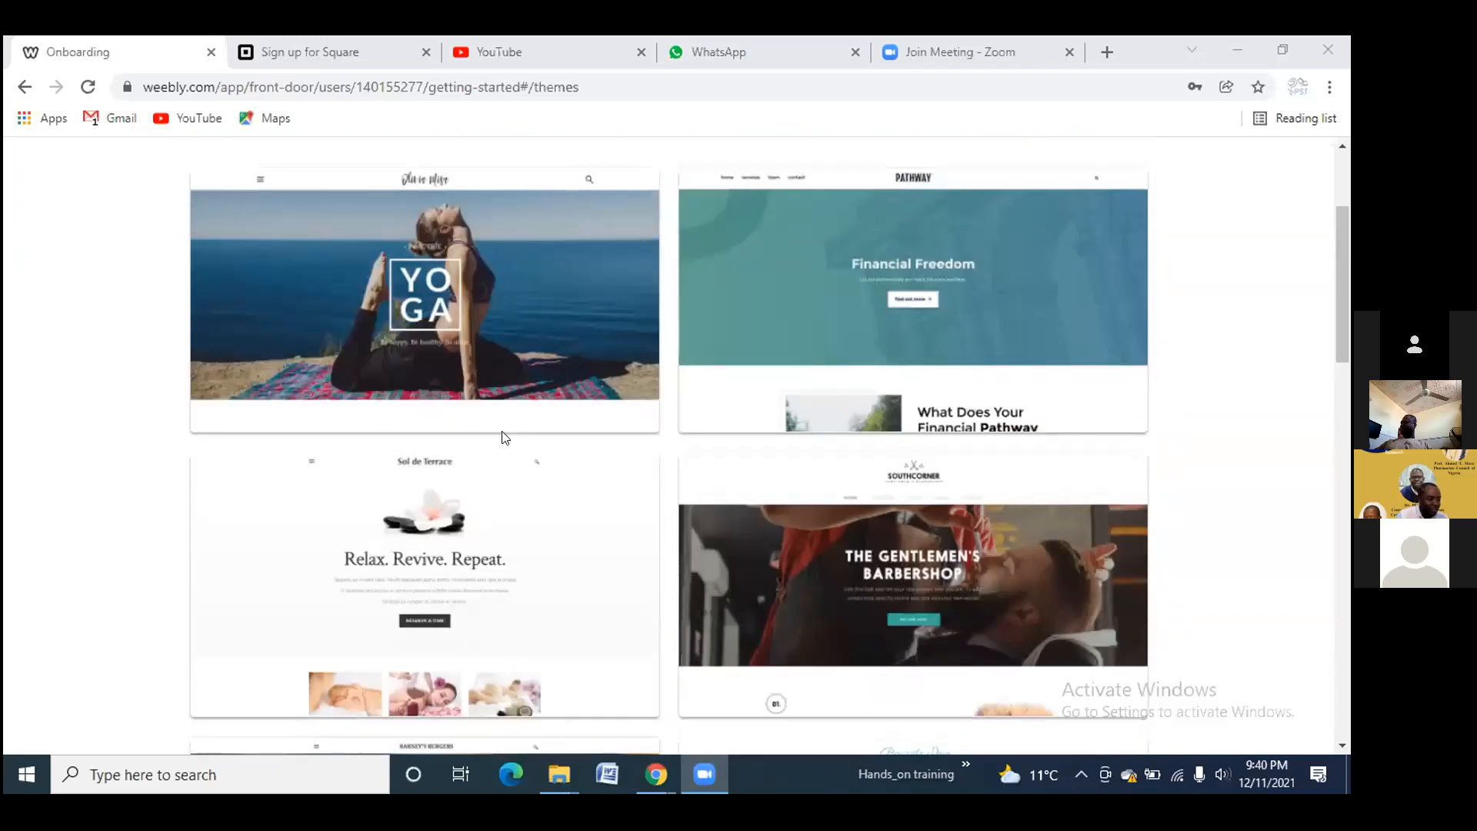
scroll(513, 437, up, 2)
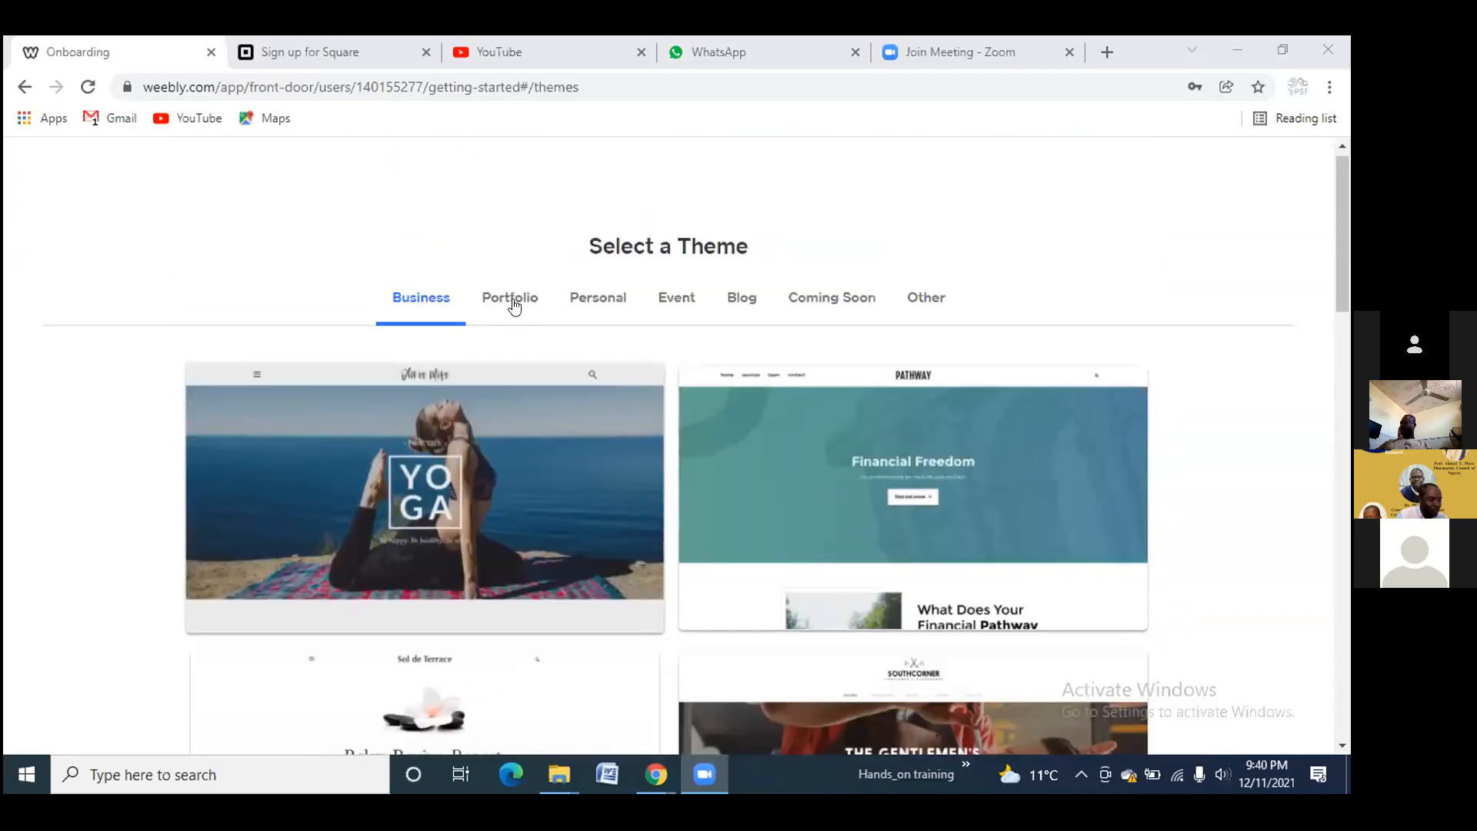
Browse the Portfolio, Personal, Event, Blog, Coming Soon and Other theme categories
click(514, 305)
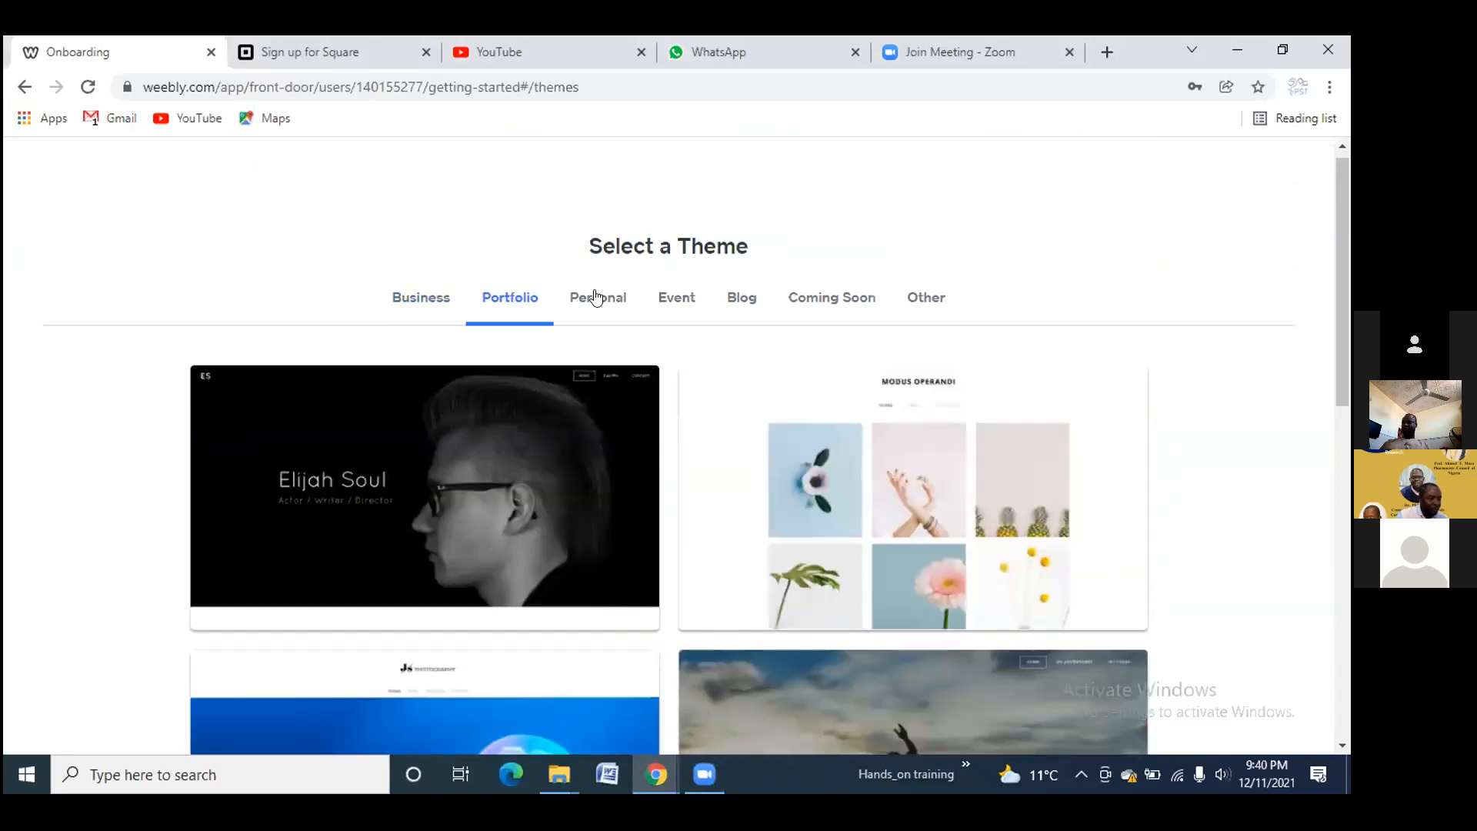
click(596, 297)
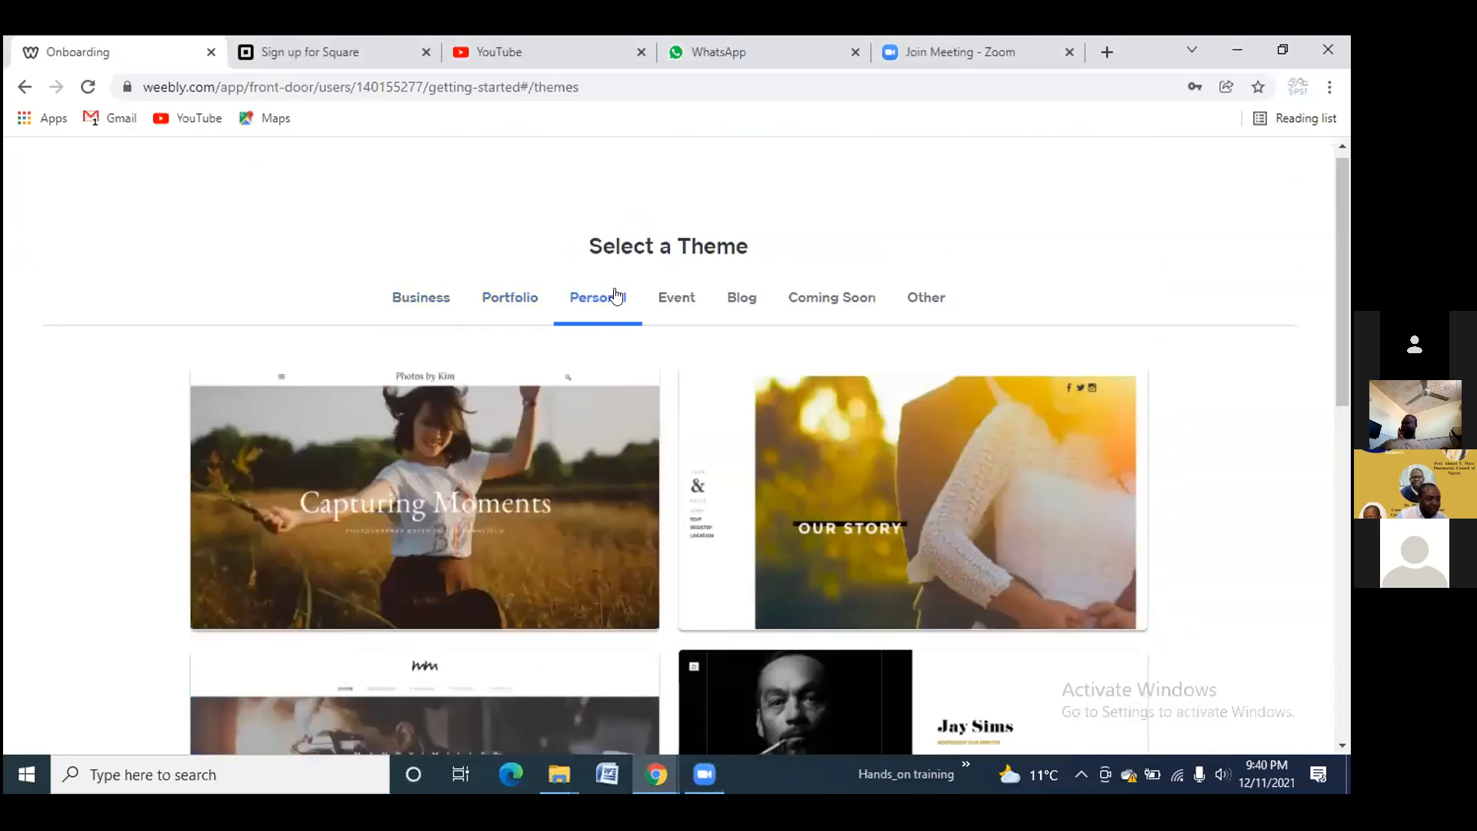
click(664, 301)
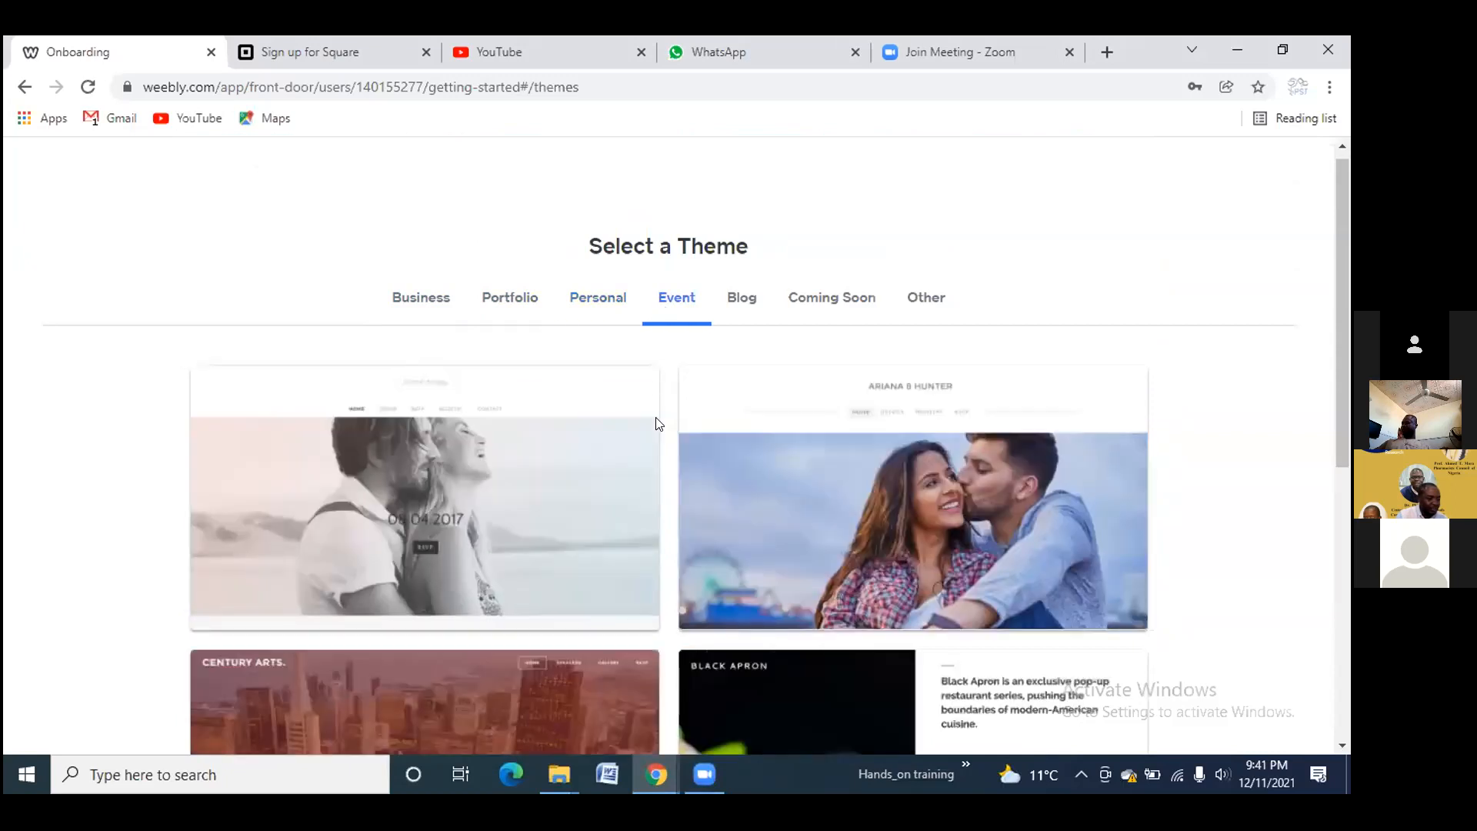
scroll(646, 440, down, 1)
scroll(647, 440, down, 3)
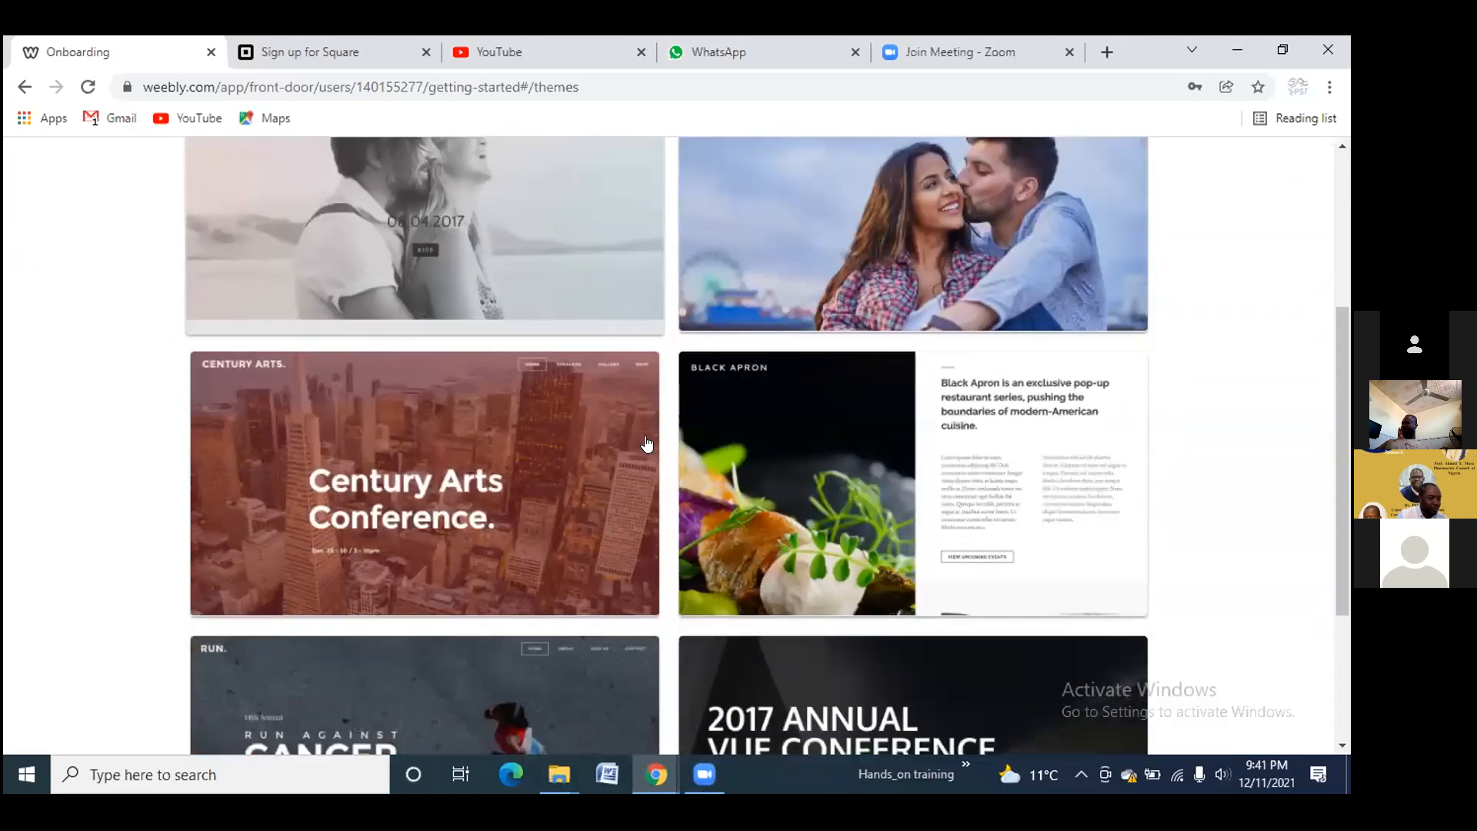
scroll(696, 390, up, 4)
scroll(699, 391, down, 2)
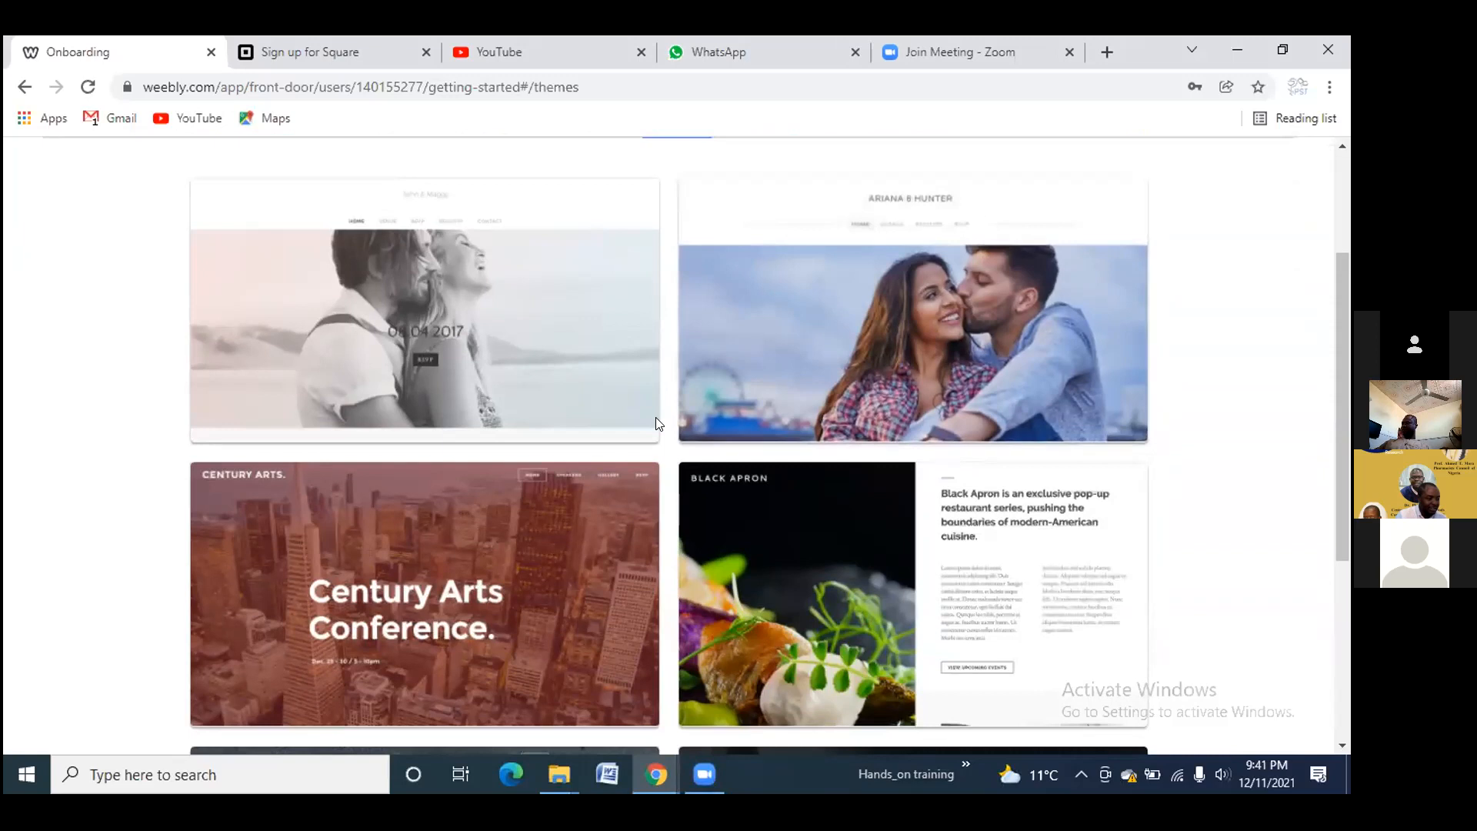
scroll(631, 428, down, 1)
scroll(581, 449, down, 3)
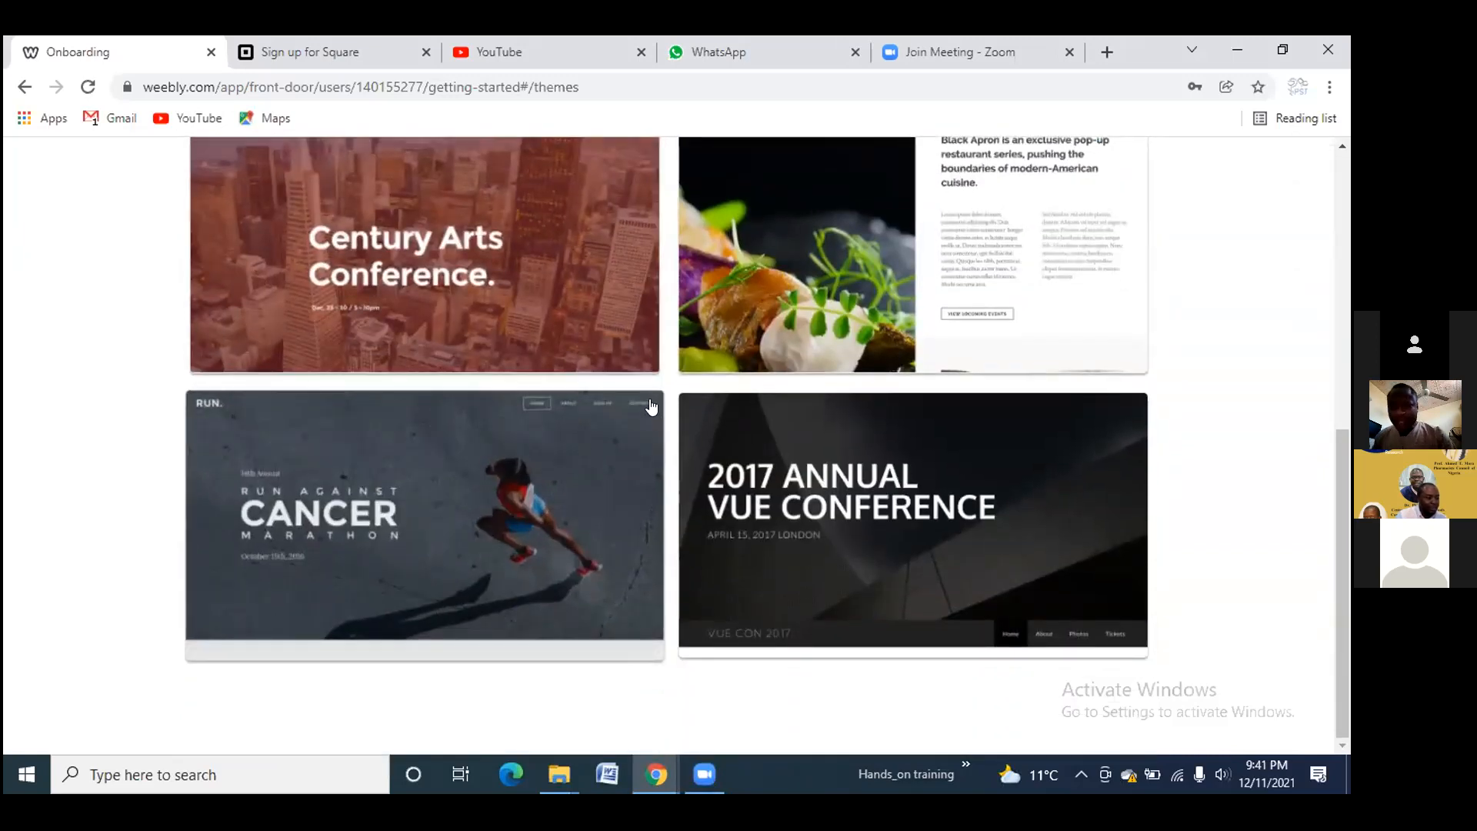
scroll(654, 396, up, 6)
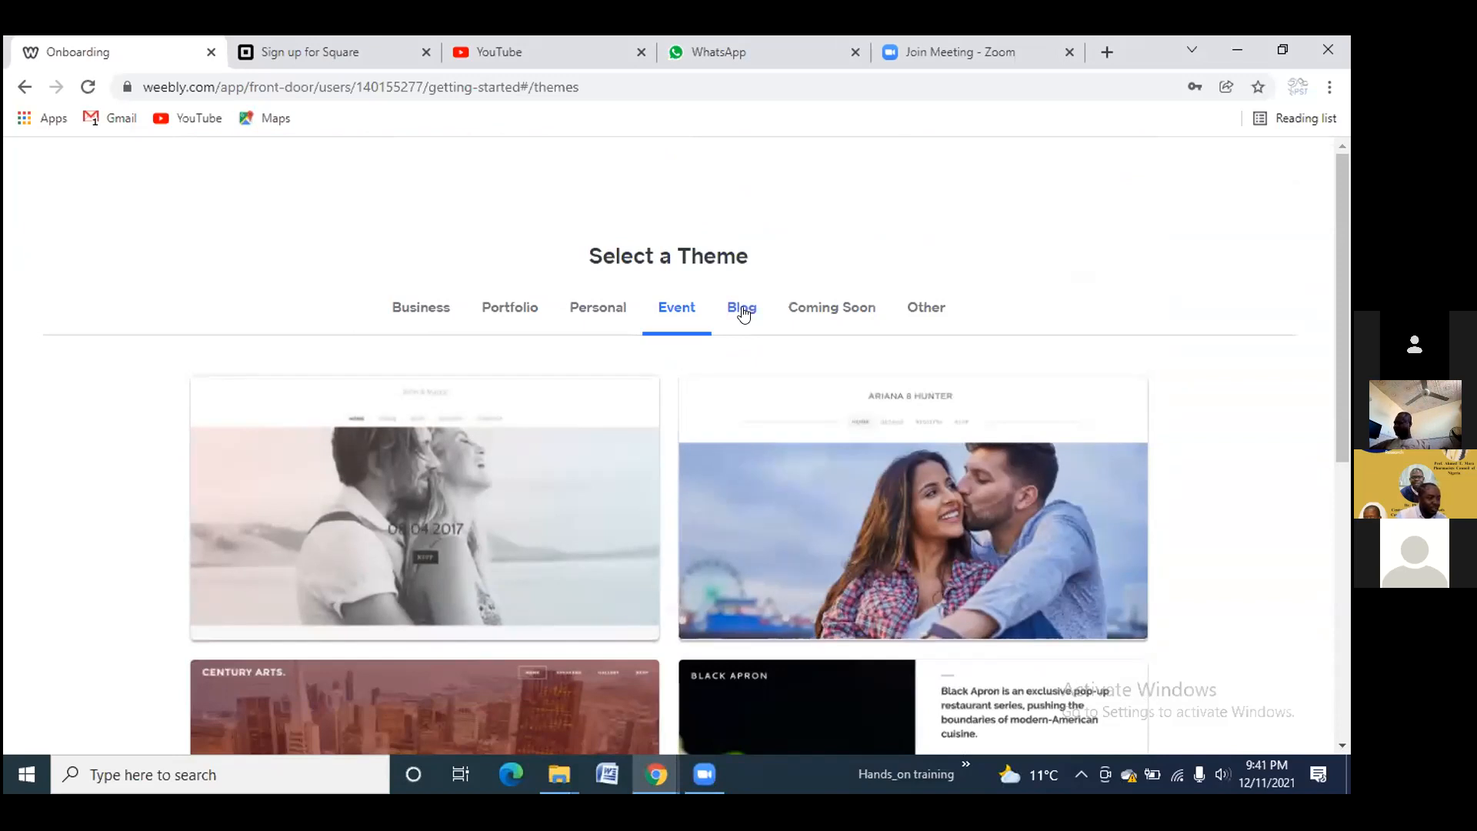
click(743, 310)
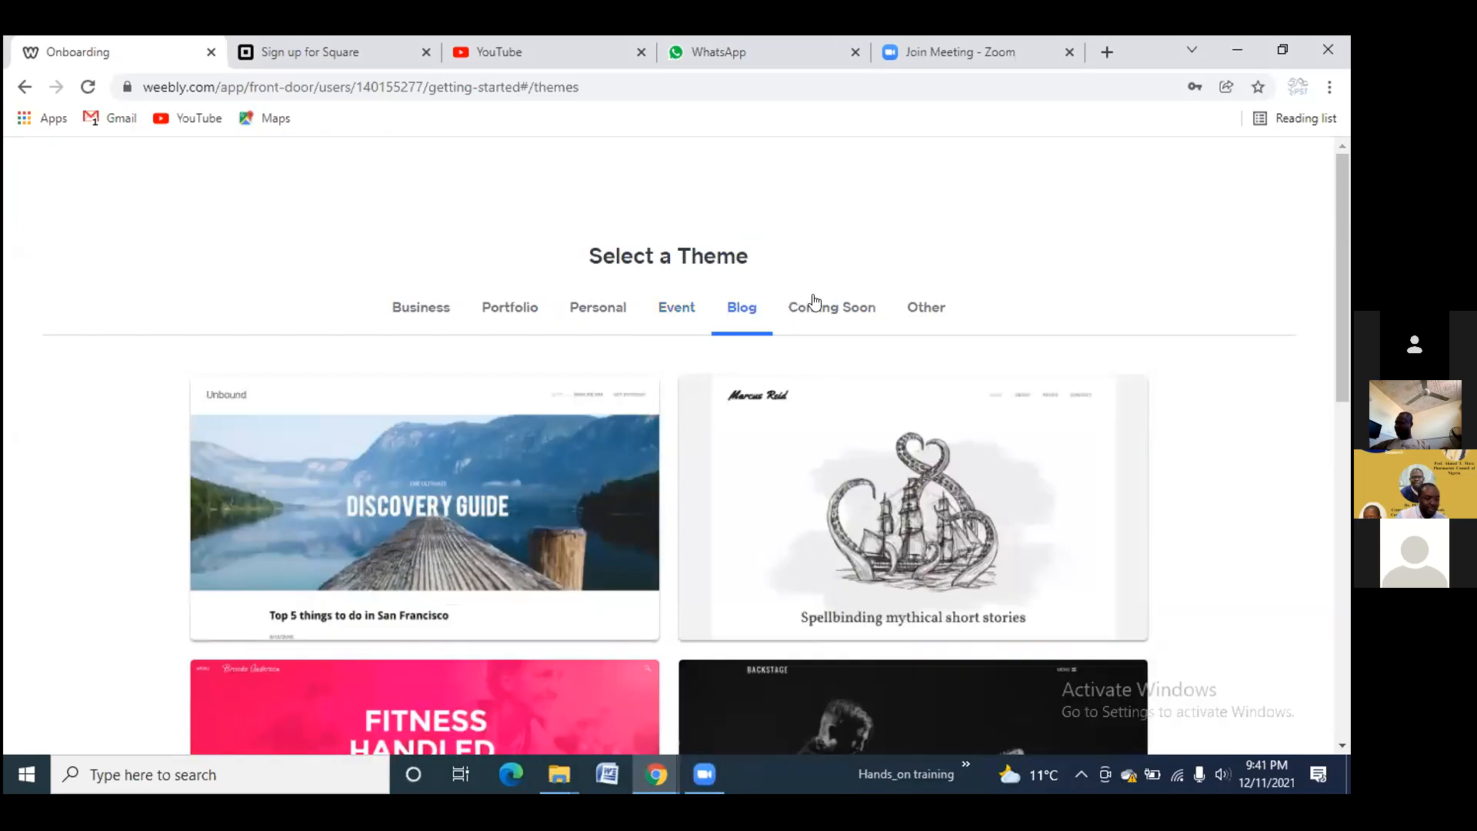
click(816, 301)
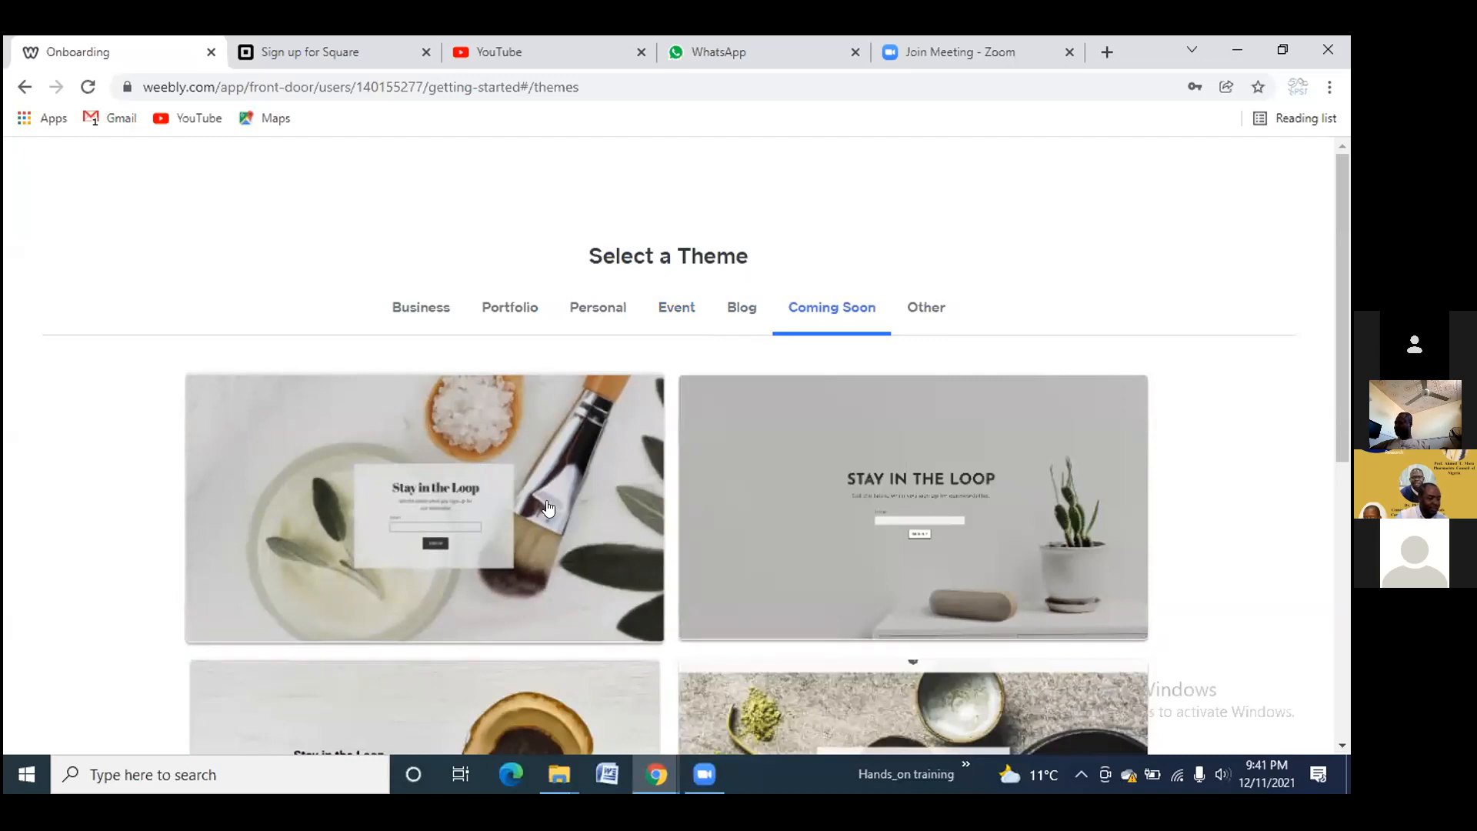
scroll(548, 508, down, 6)
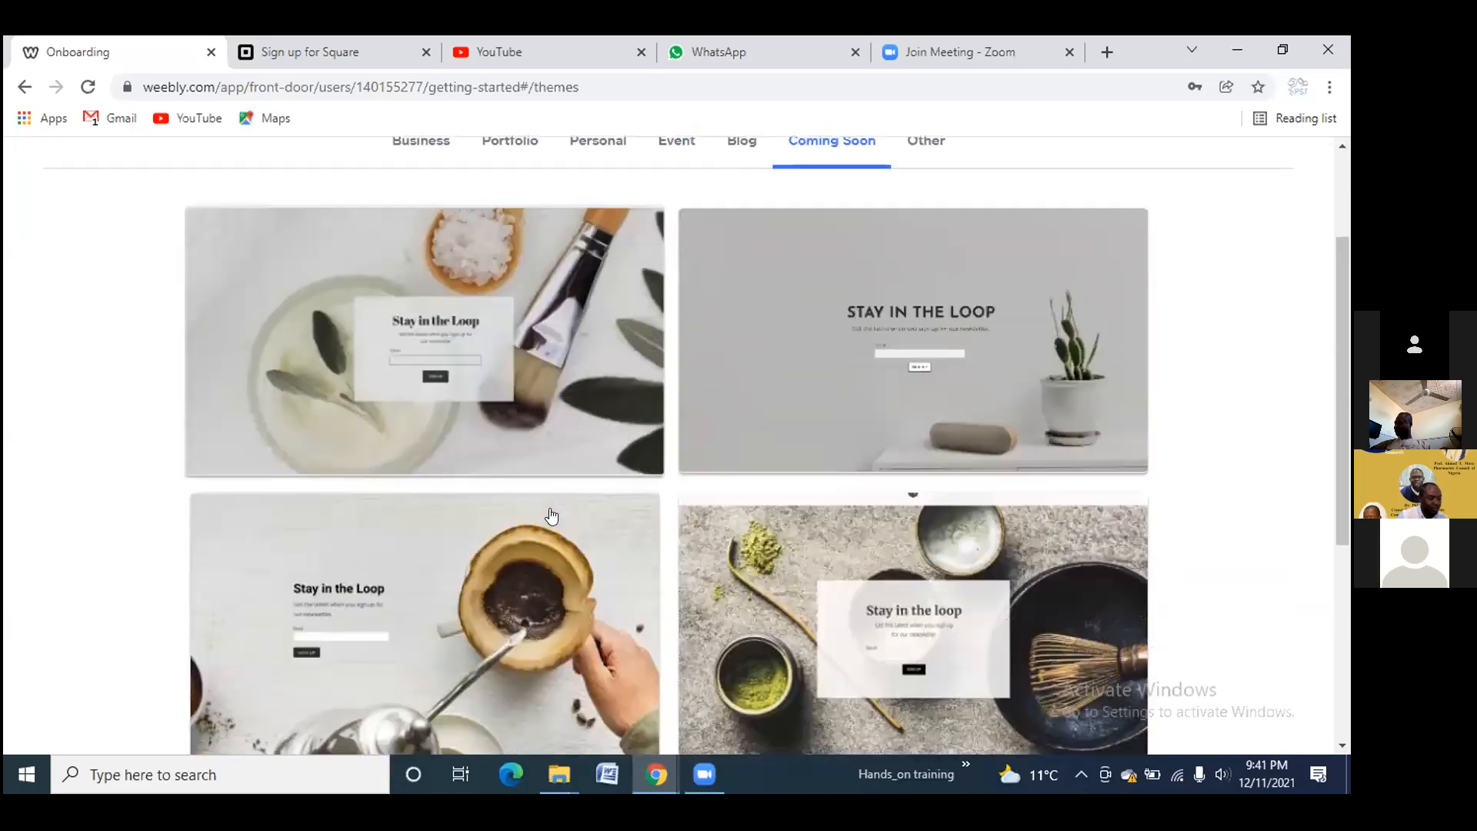
scroll(891, 336, up, 3)
scroll(891, 336, up, 3)
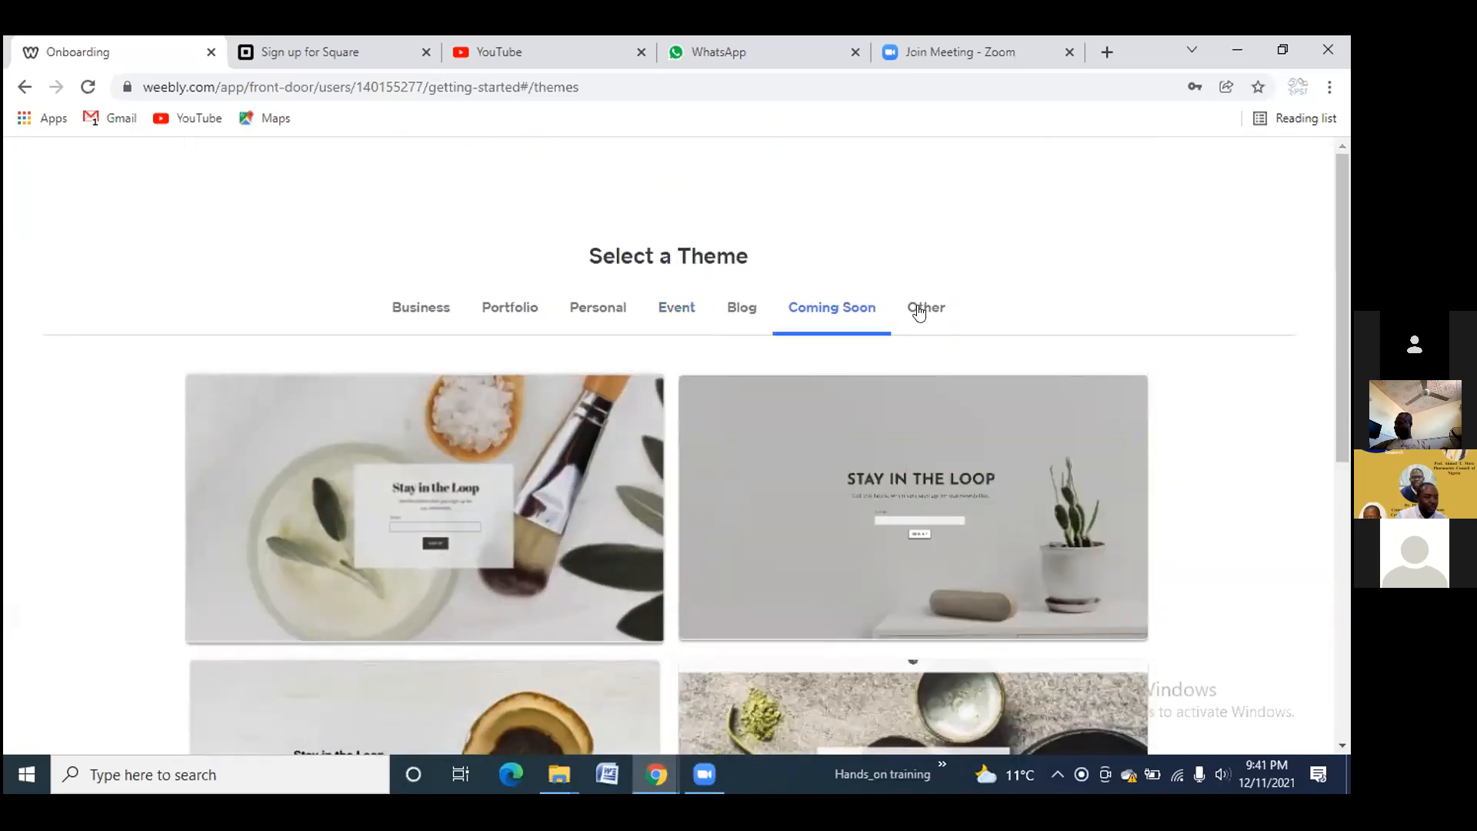
click(918, 312)
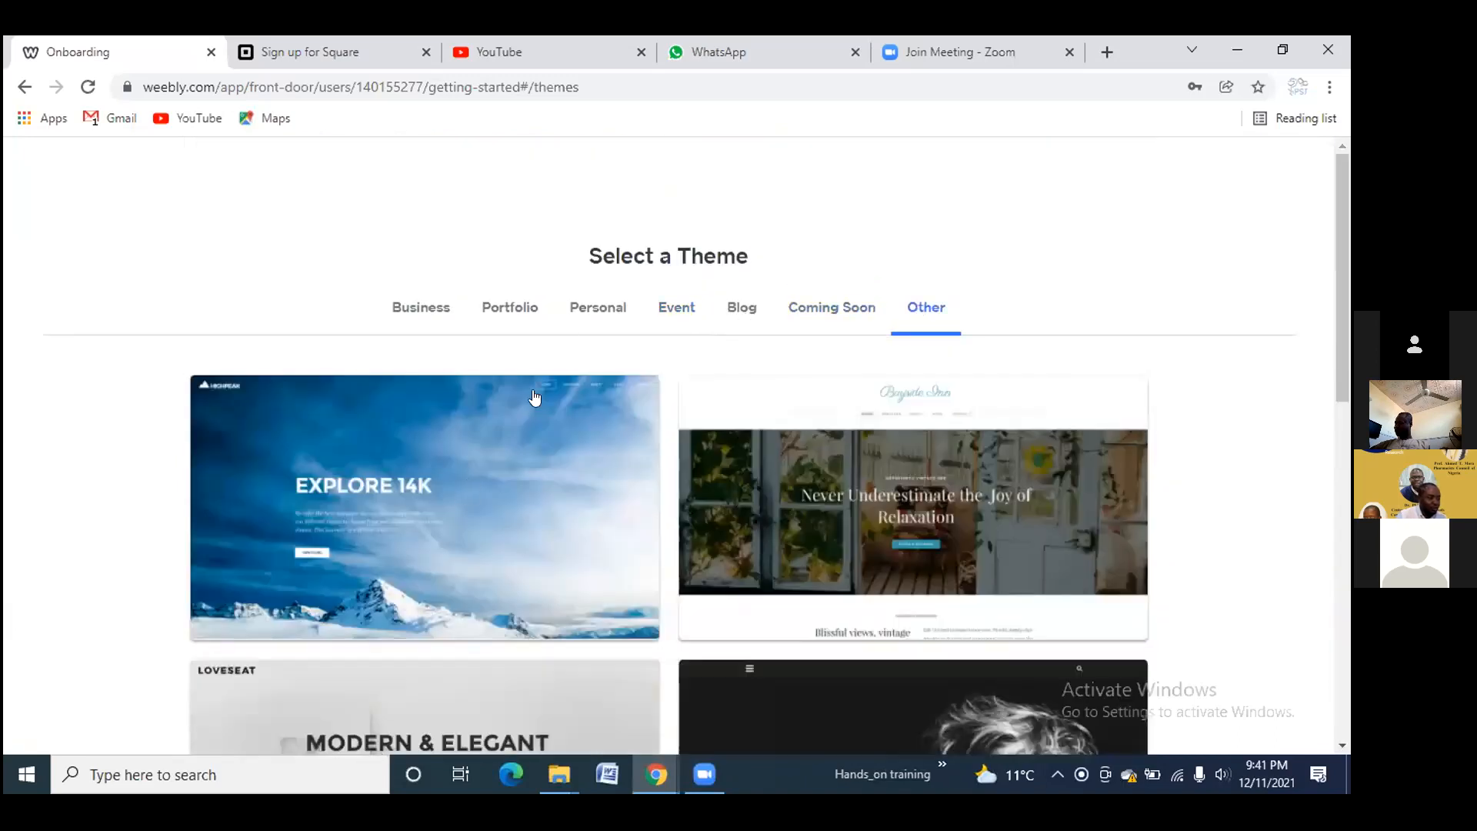
Compare Portfolio themes against Business, Personal and Event, then preview the Leaps Bounds theme
click(501, 310)
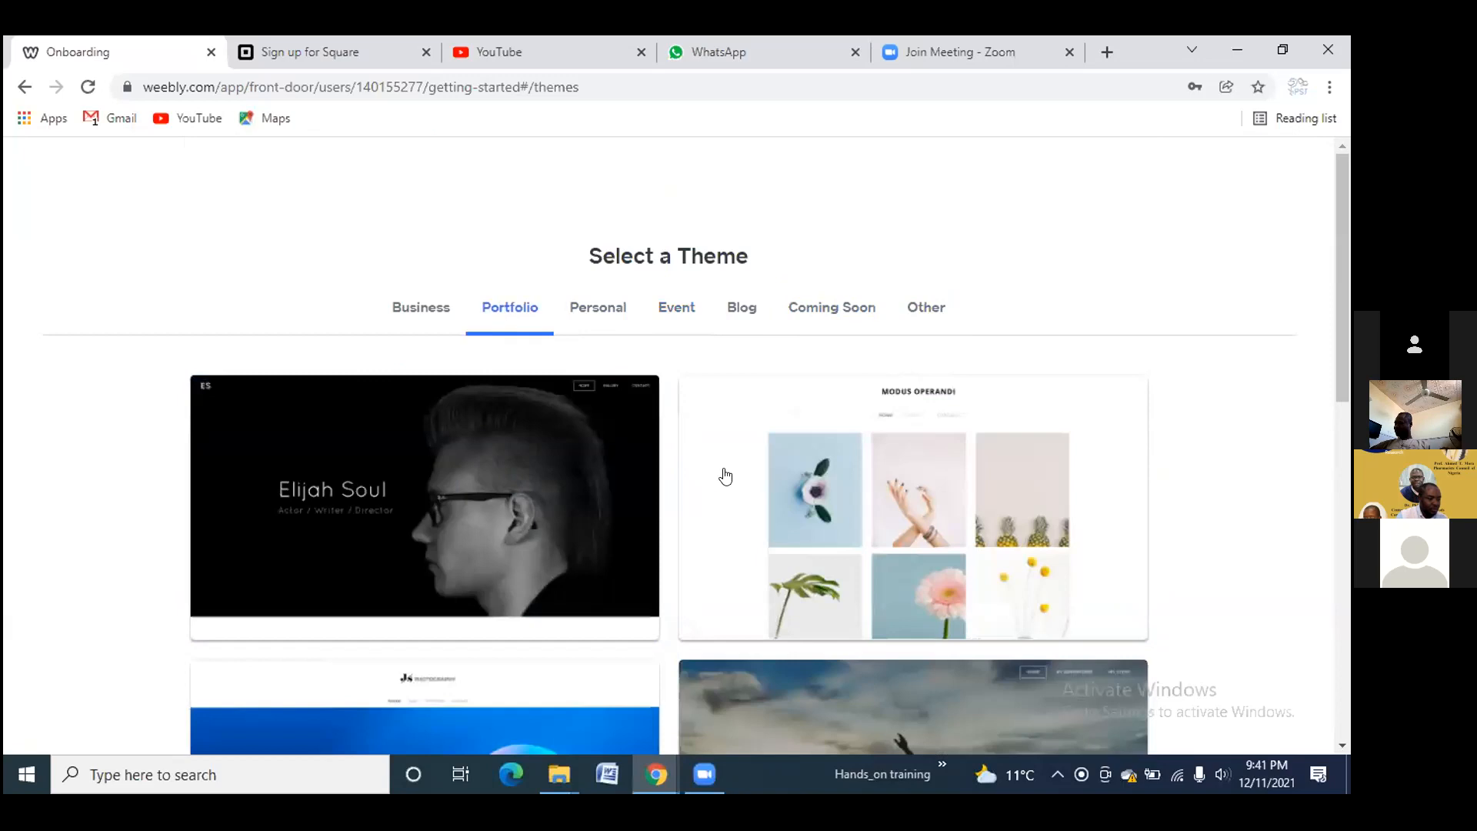
scroll(721, 475, down, 3)
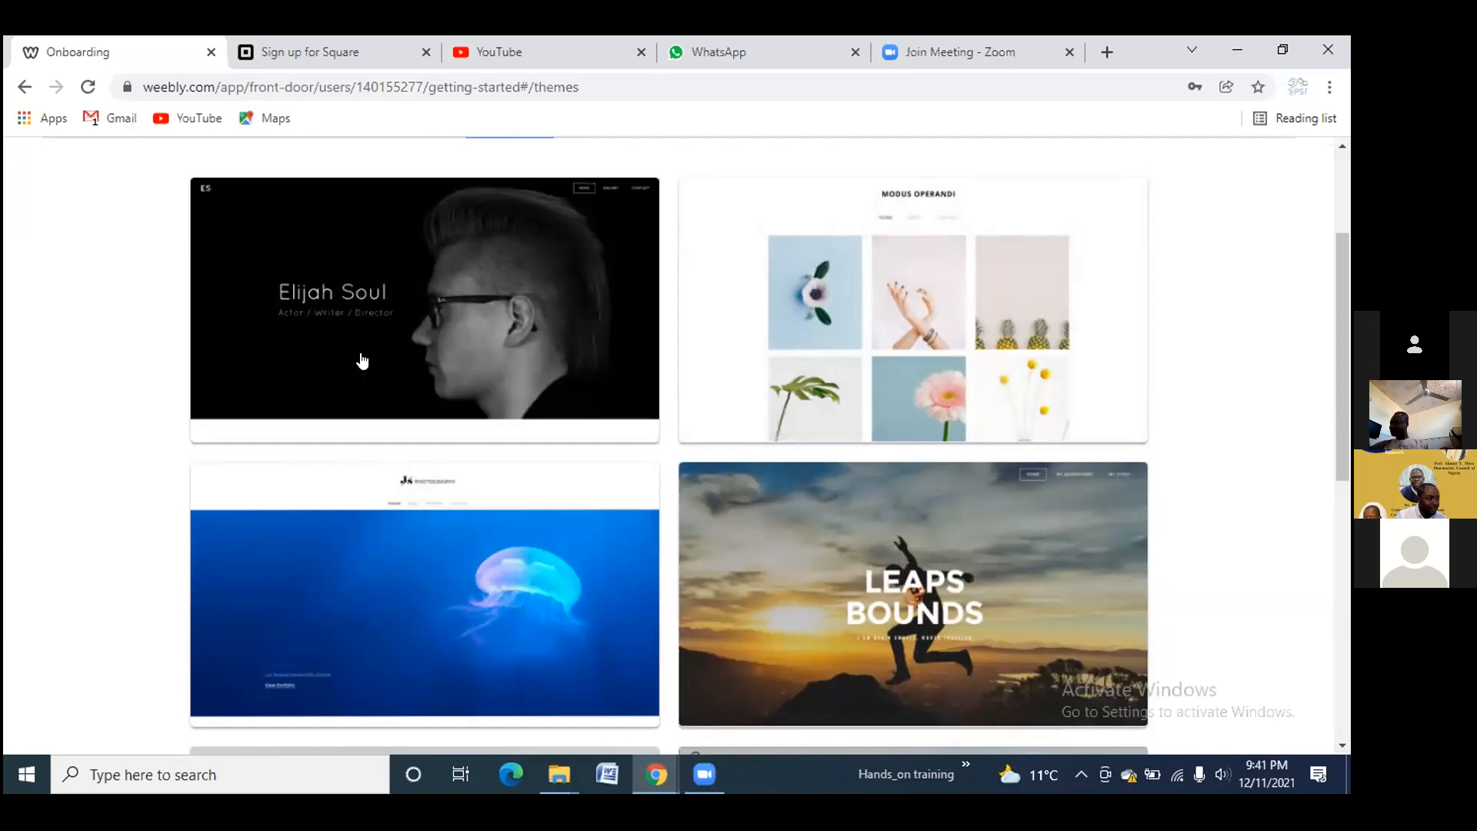
scroll(436, 311, up, 3)
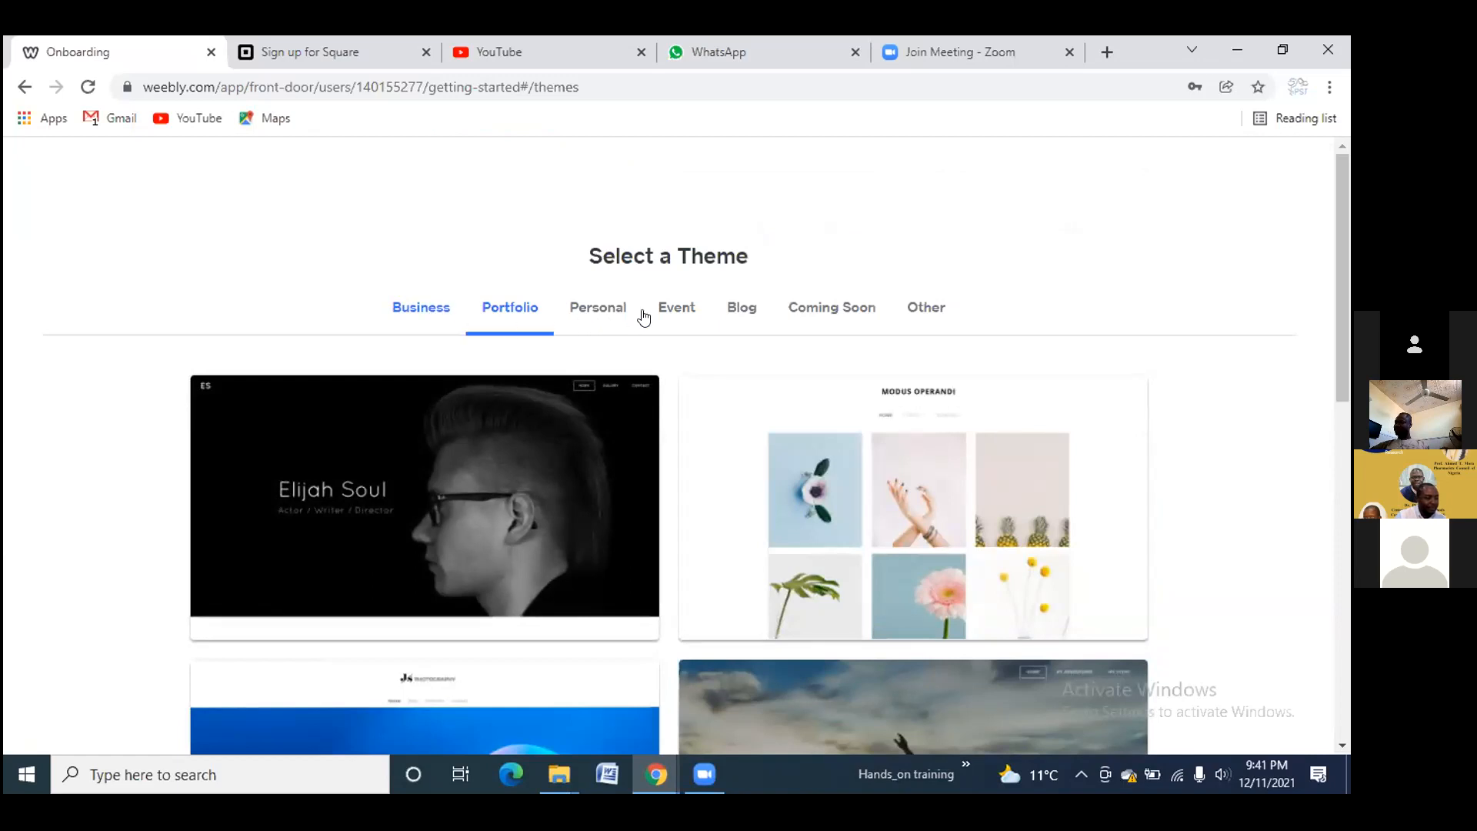
click(439, 313)
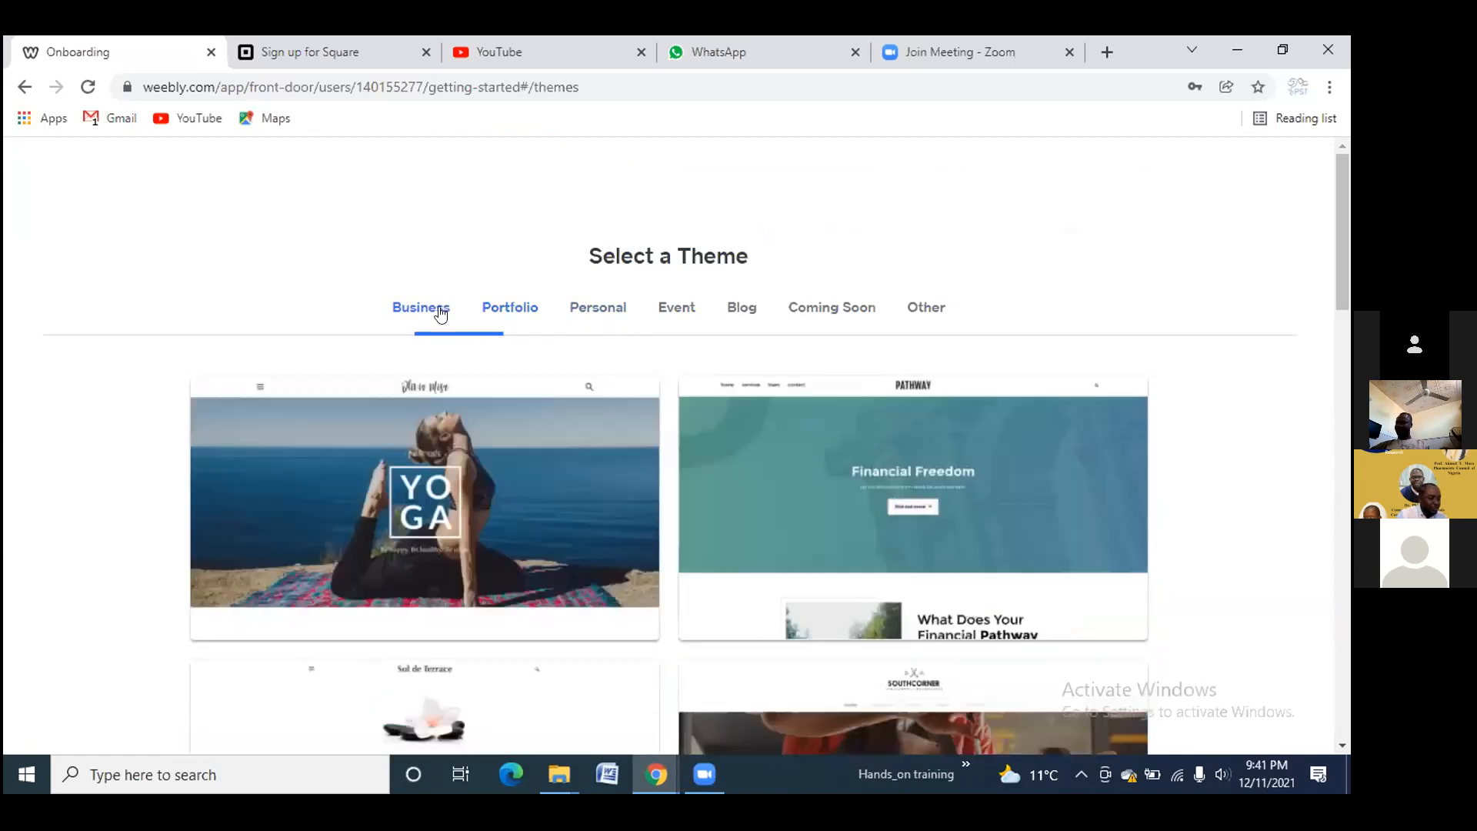
click(504, 301)
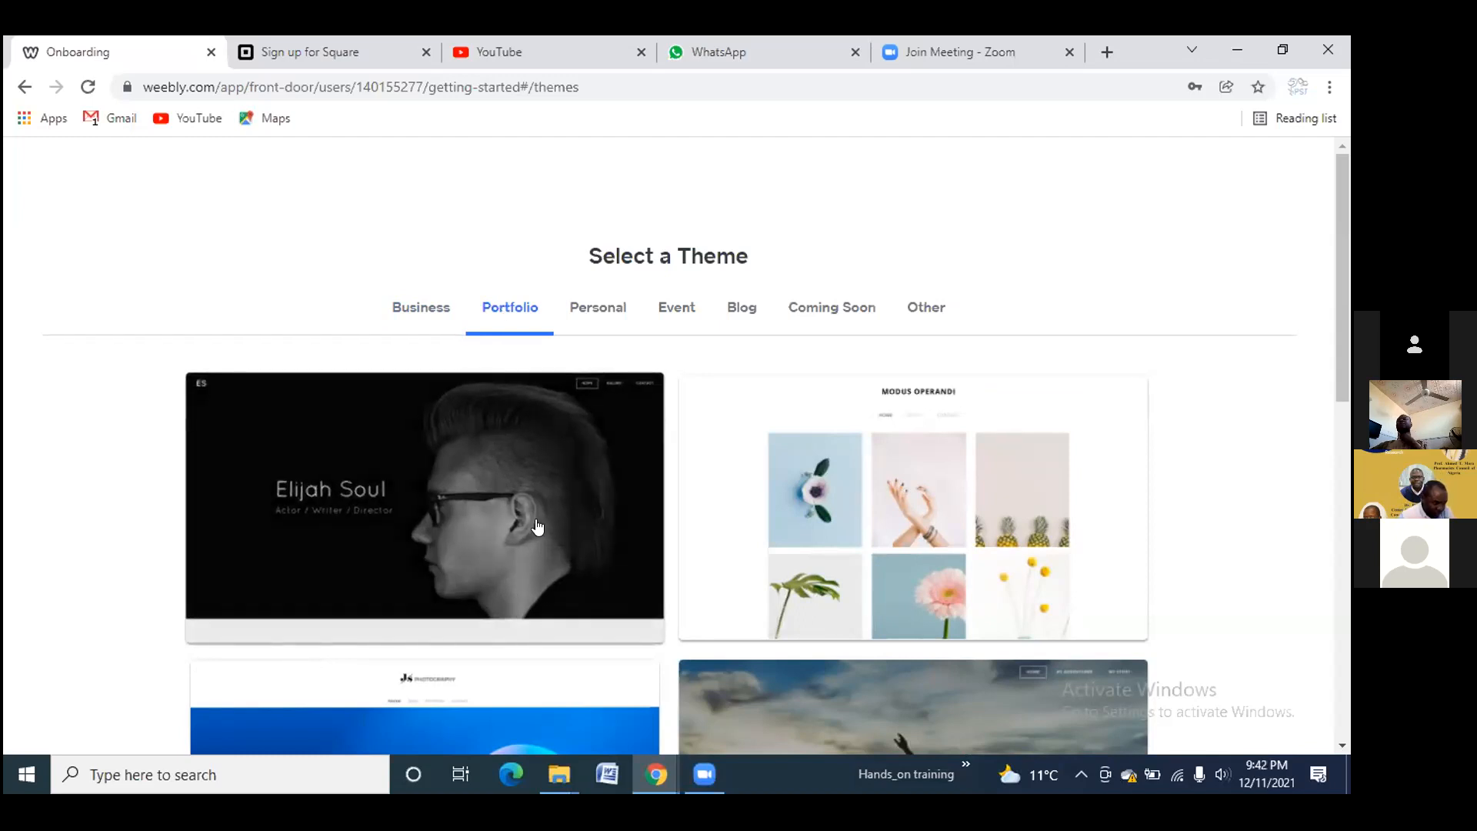
scroll(548, 525, down, 9)
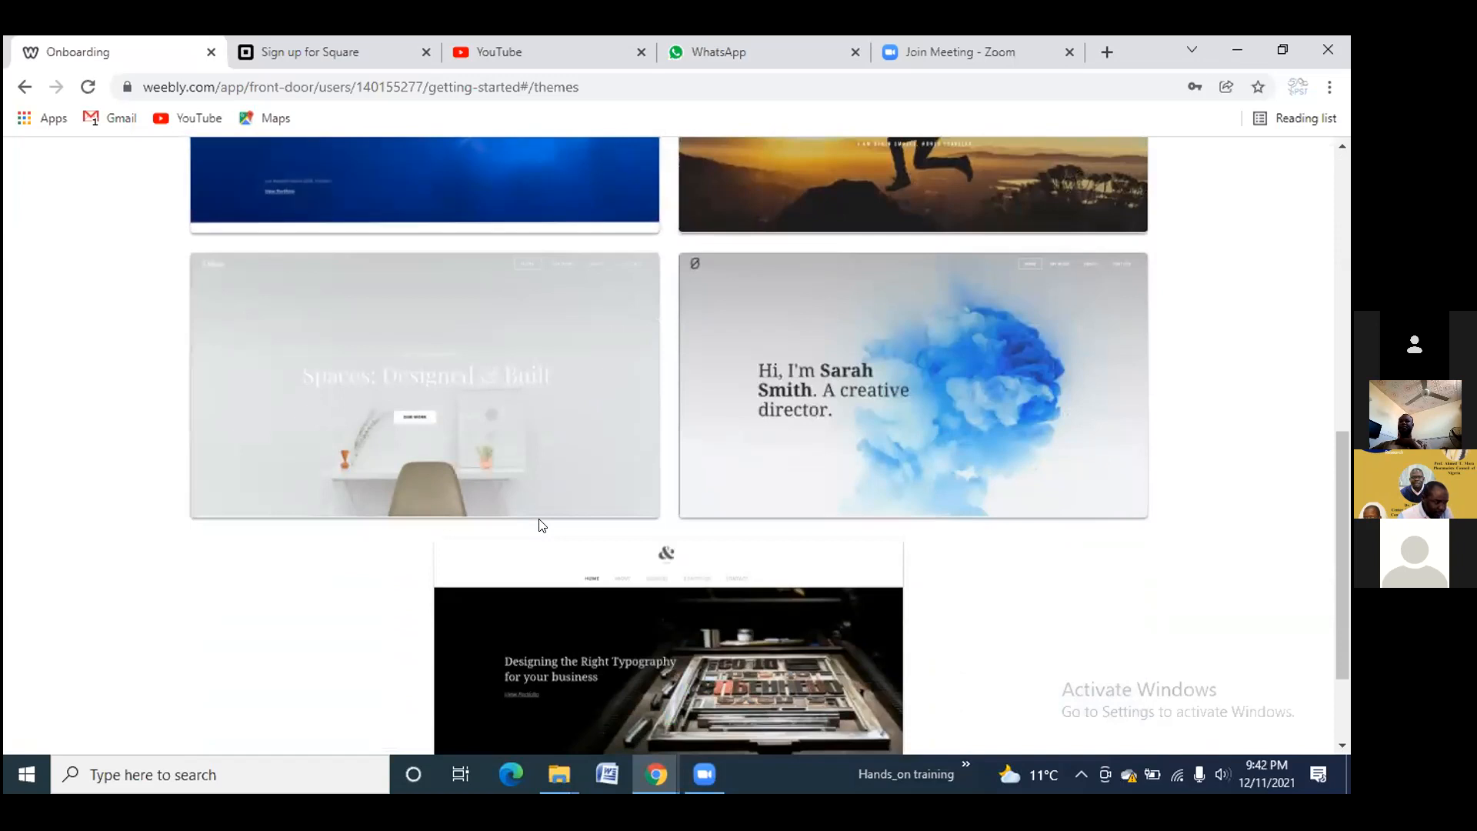
scroll(570, 539, down, 2)
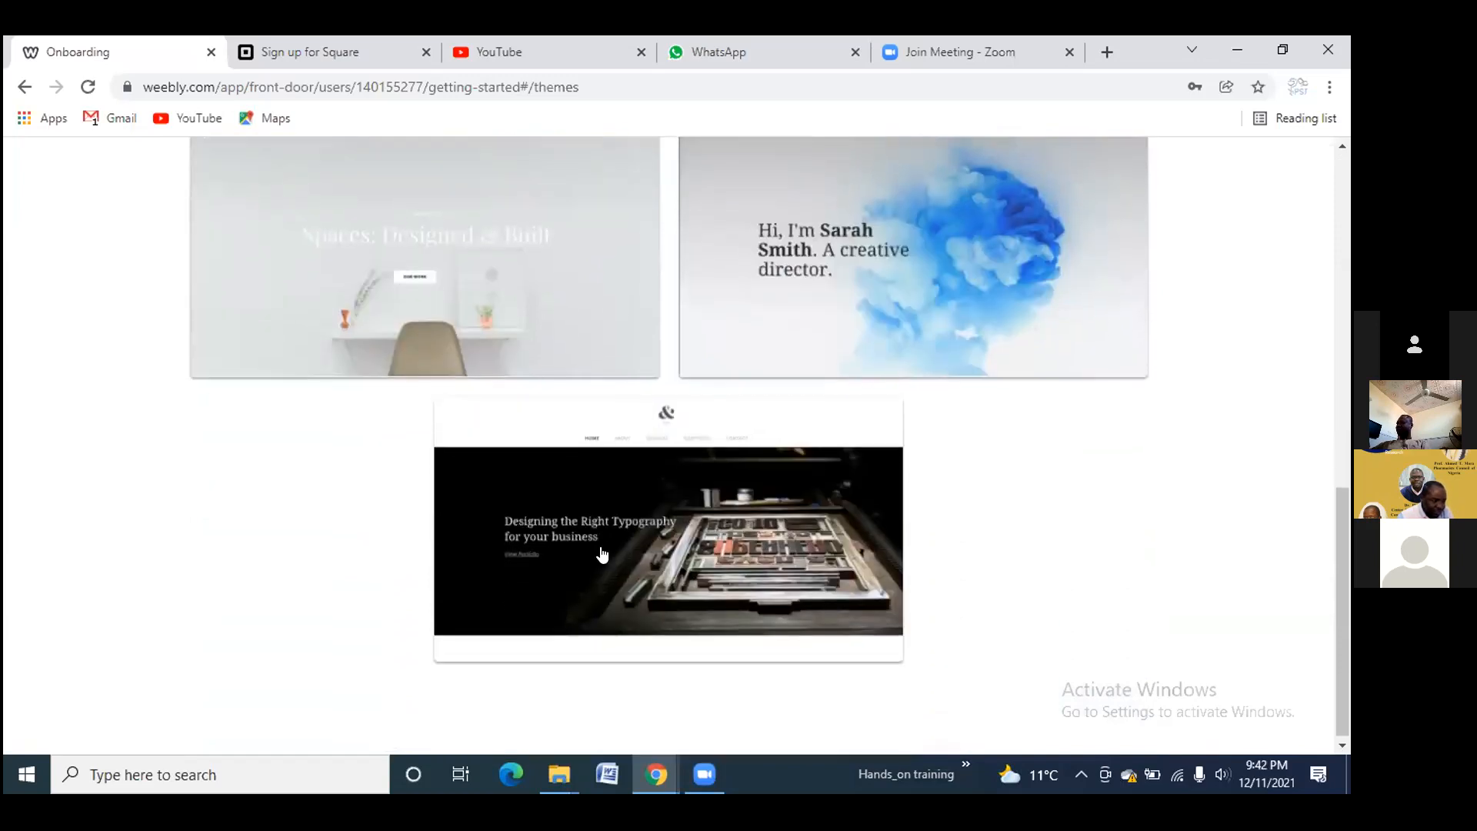
scroll(608, 543, up, 8)
scroll(614, 544, up, 3)
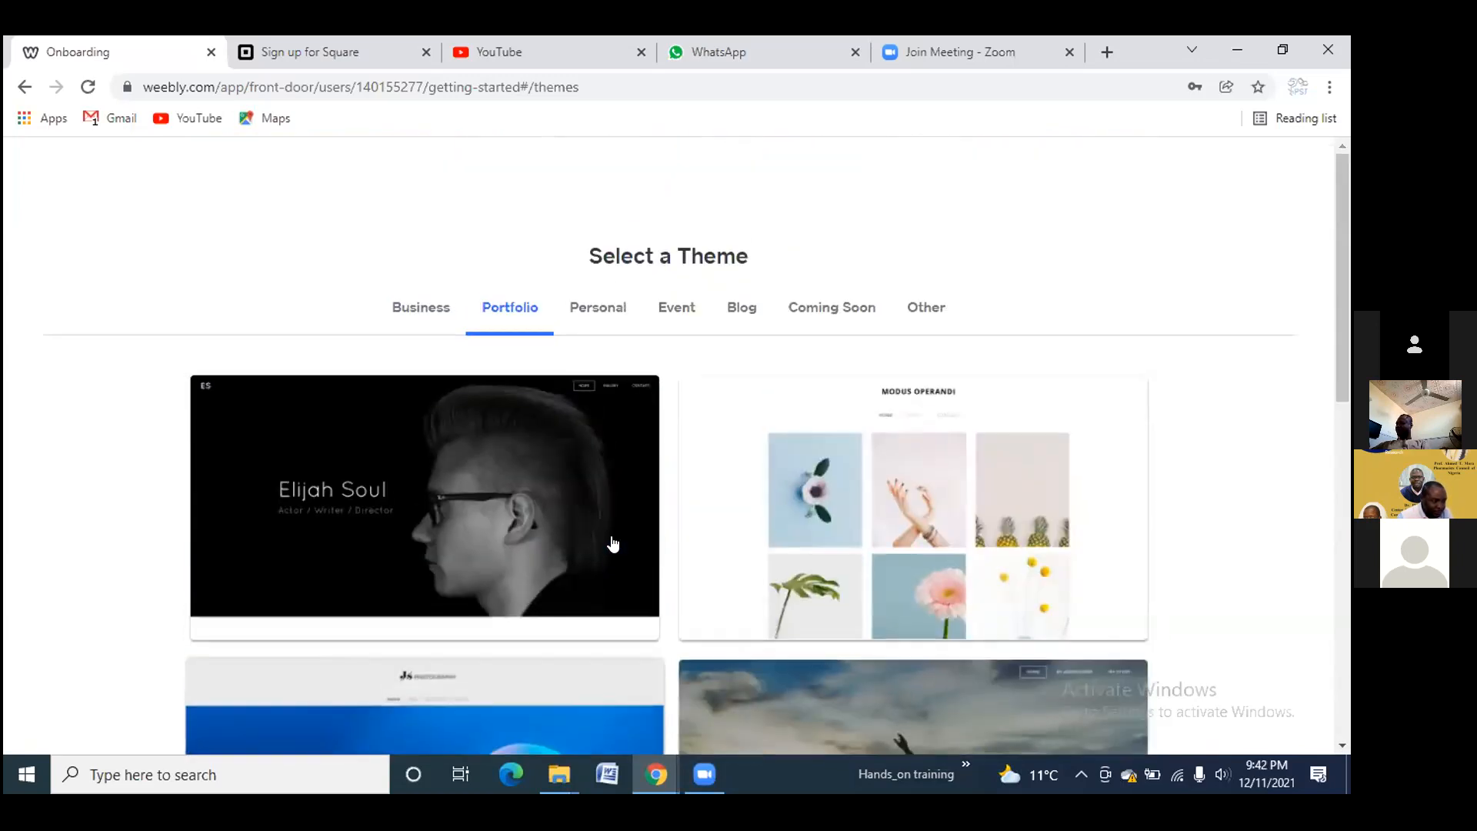
click(597, 312)
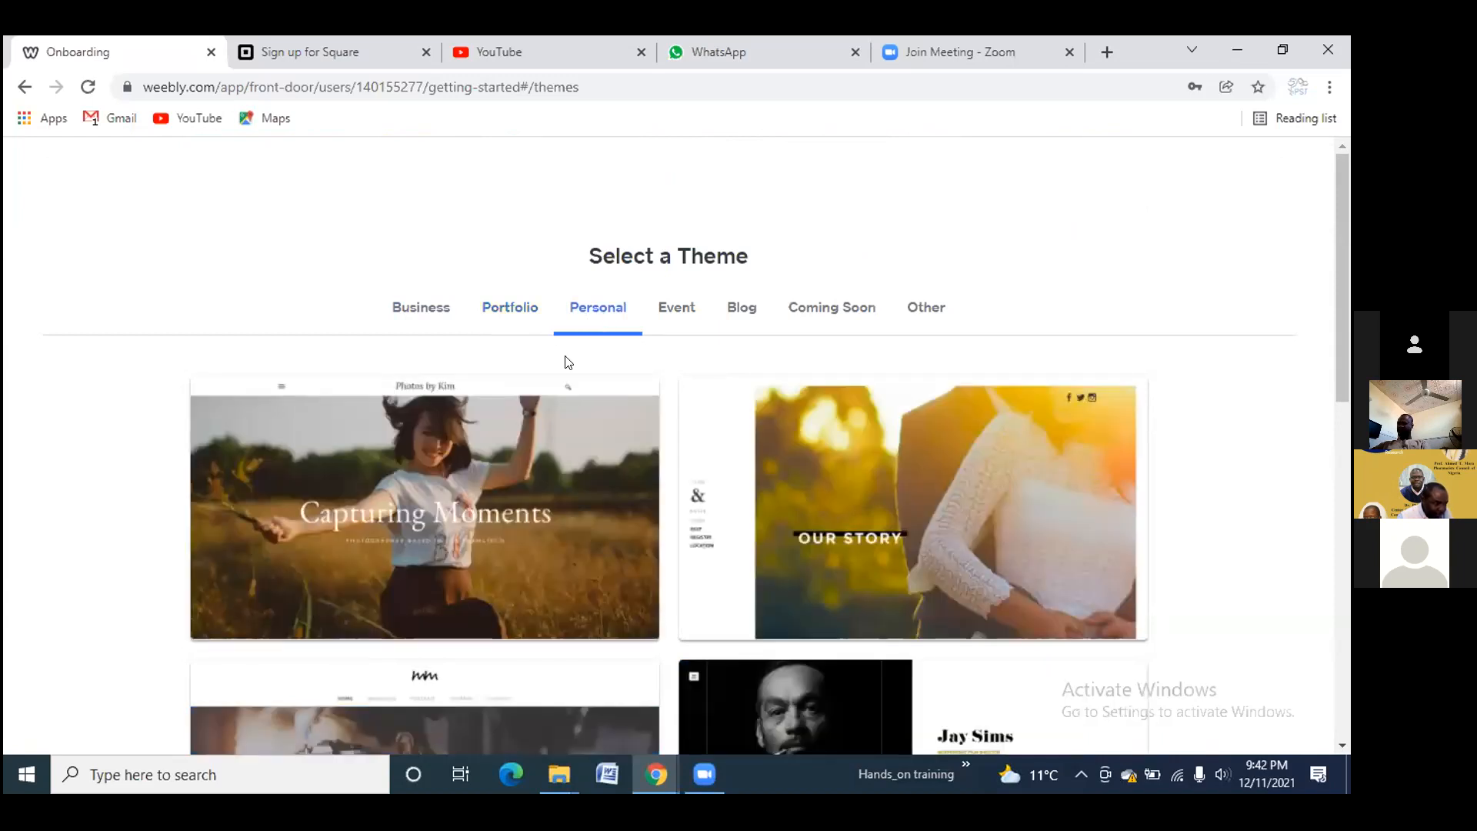
scroll(566, 365, down, 3)
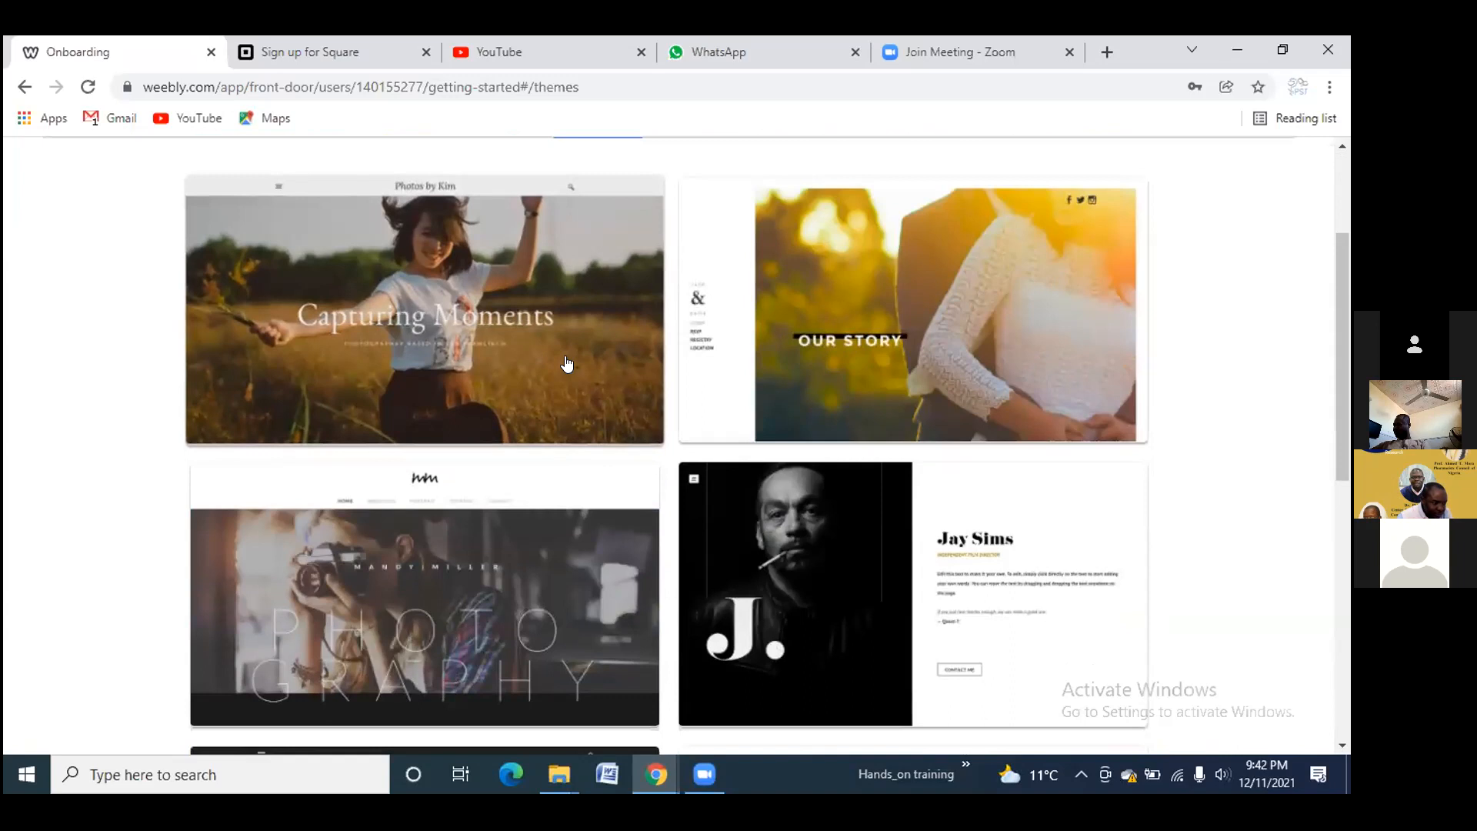
scroll(567, 364, down, 4)
scroll(567, 363, down, 4)
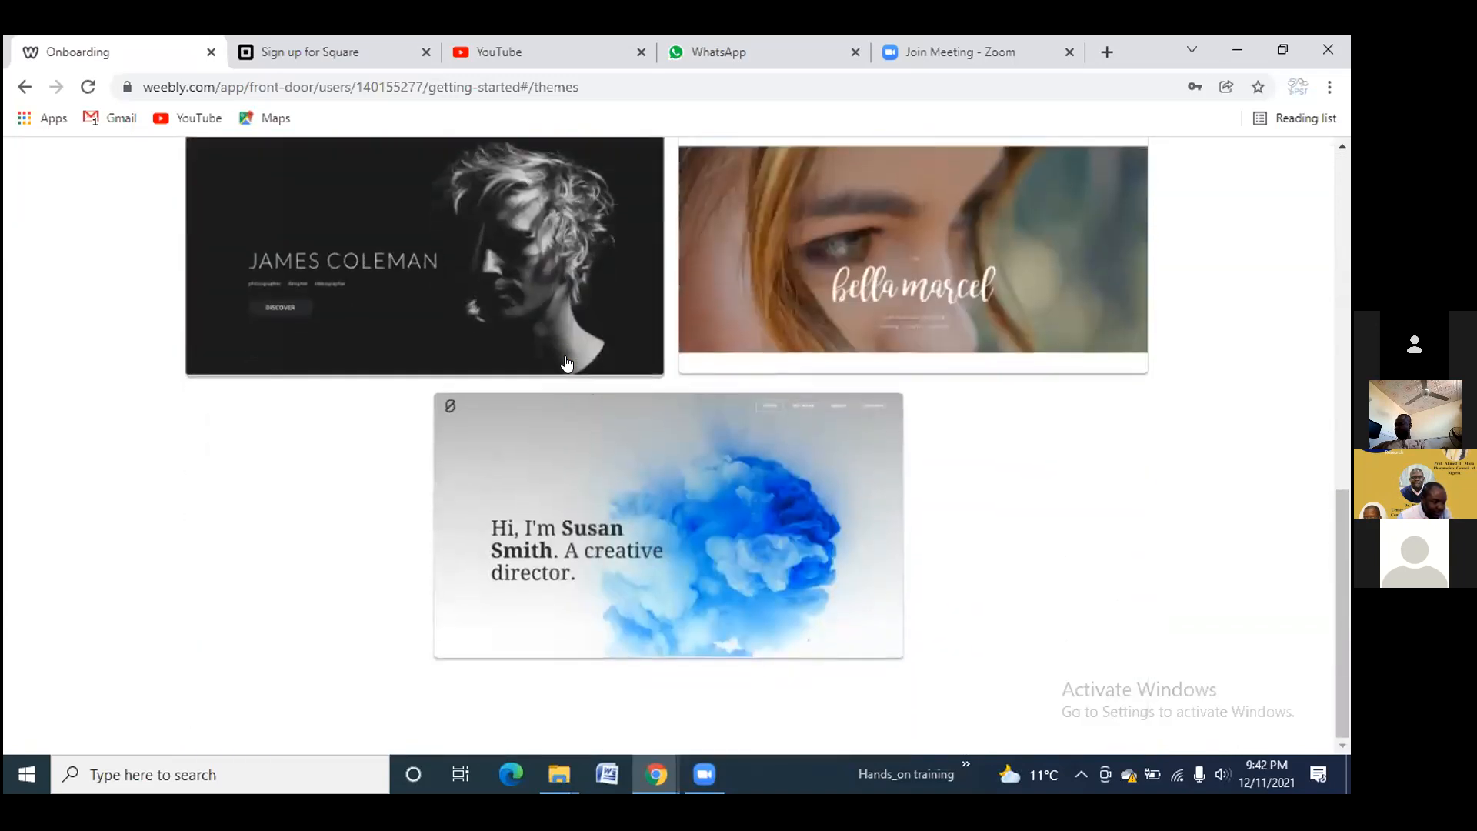
scroll(568, 362, up, 10)
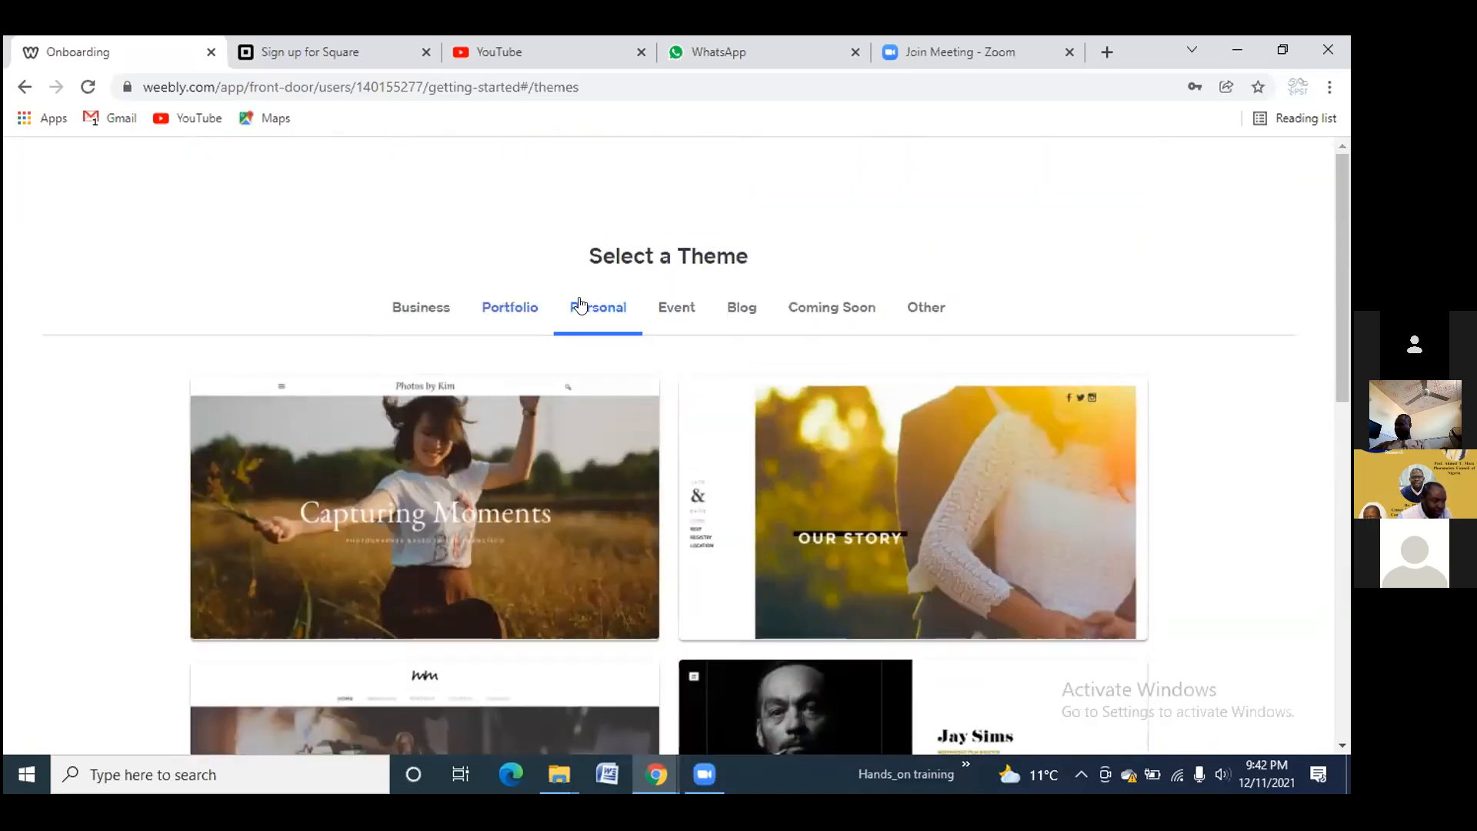
click(672, 311)
click(511, 307)
click(424, 312)
click(488, 306)
scroll(489, 411, down, 1)
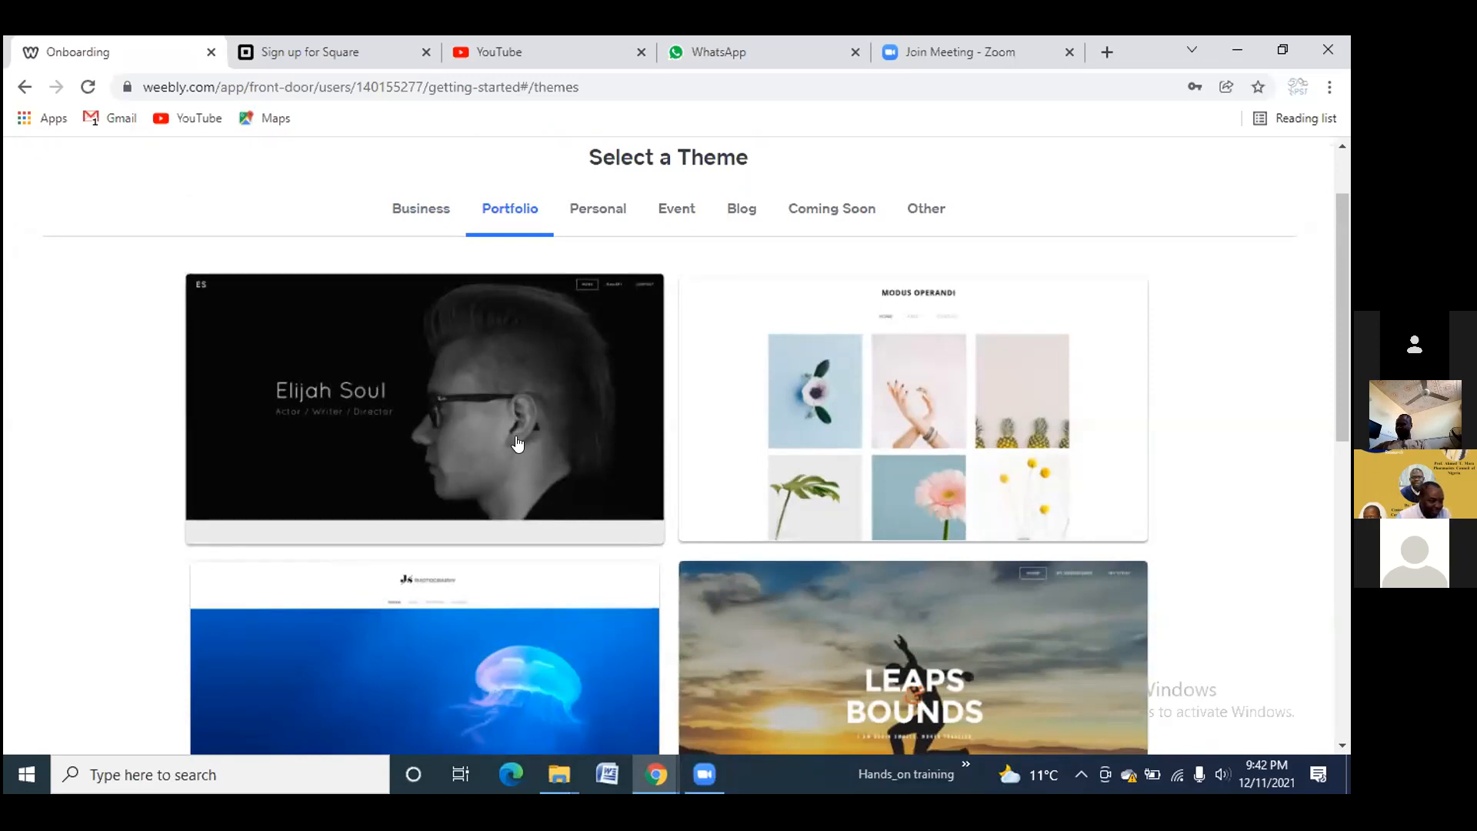
scroll(517, 444, down, 2)
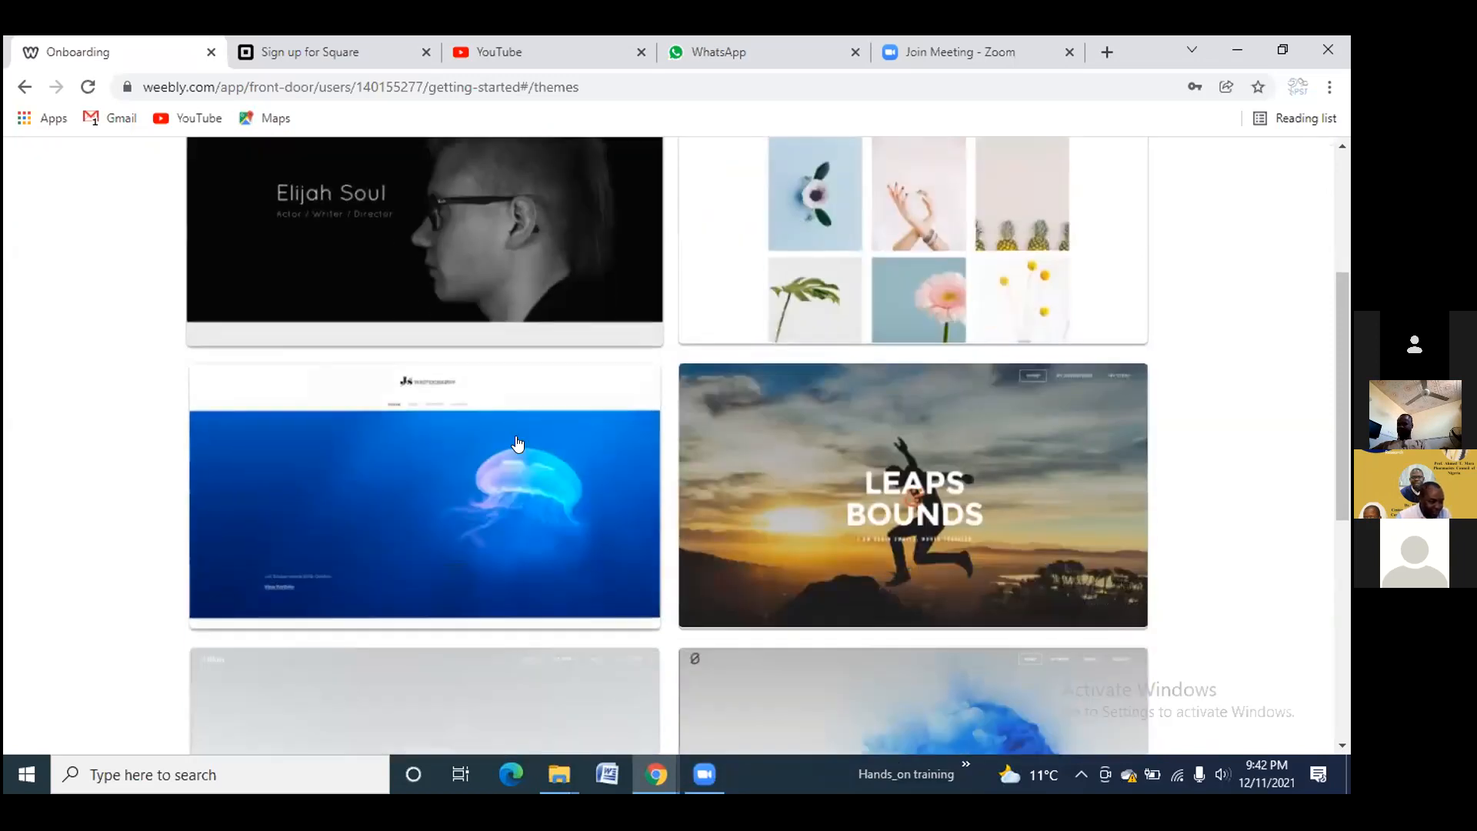
click(902, 536)
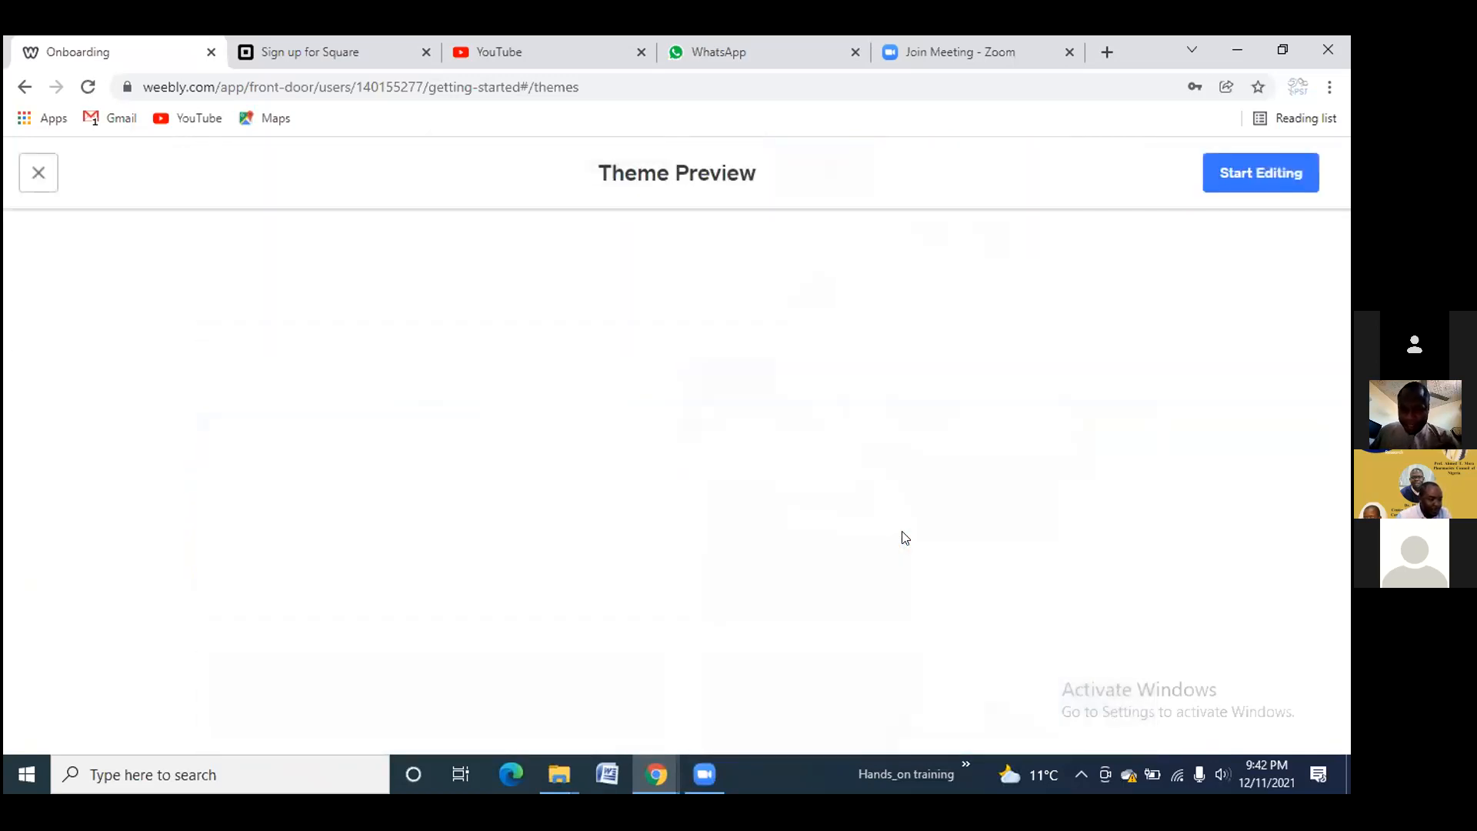
Scroll through the Leaps & Bounds theme preview, then close it
scroll(640, 533, up, 2)
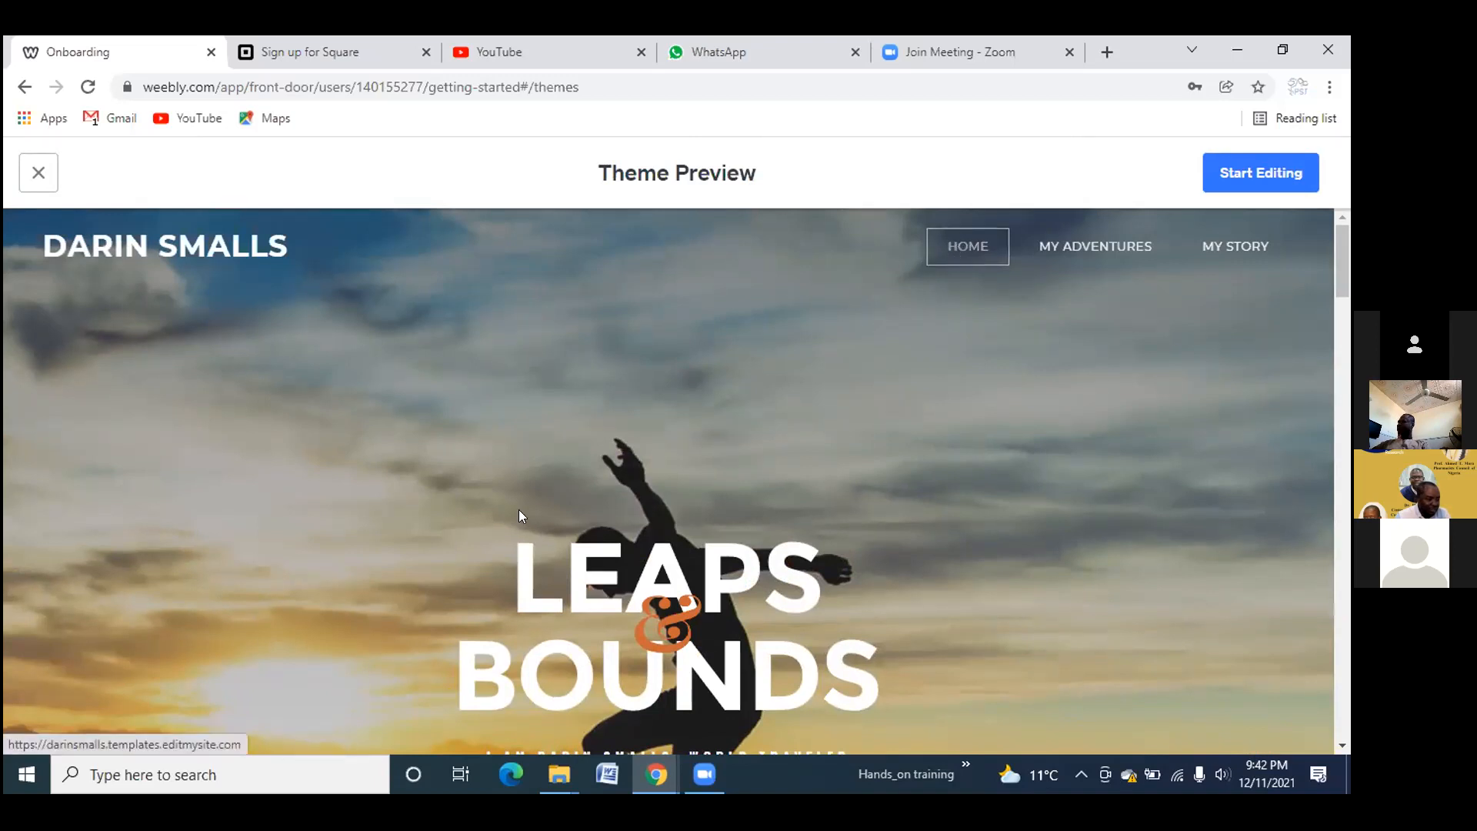
scroll(622, 543, down, 3)
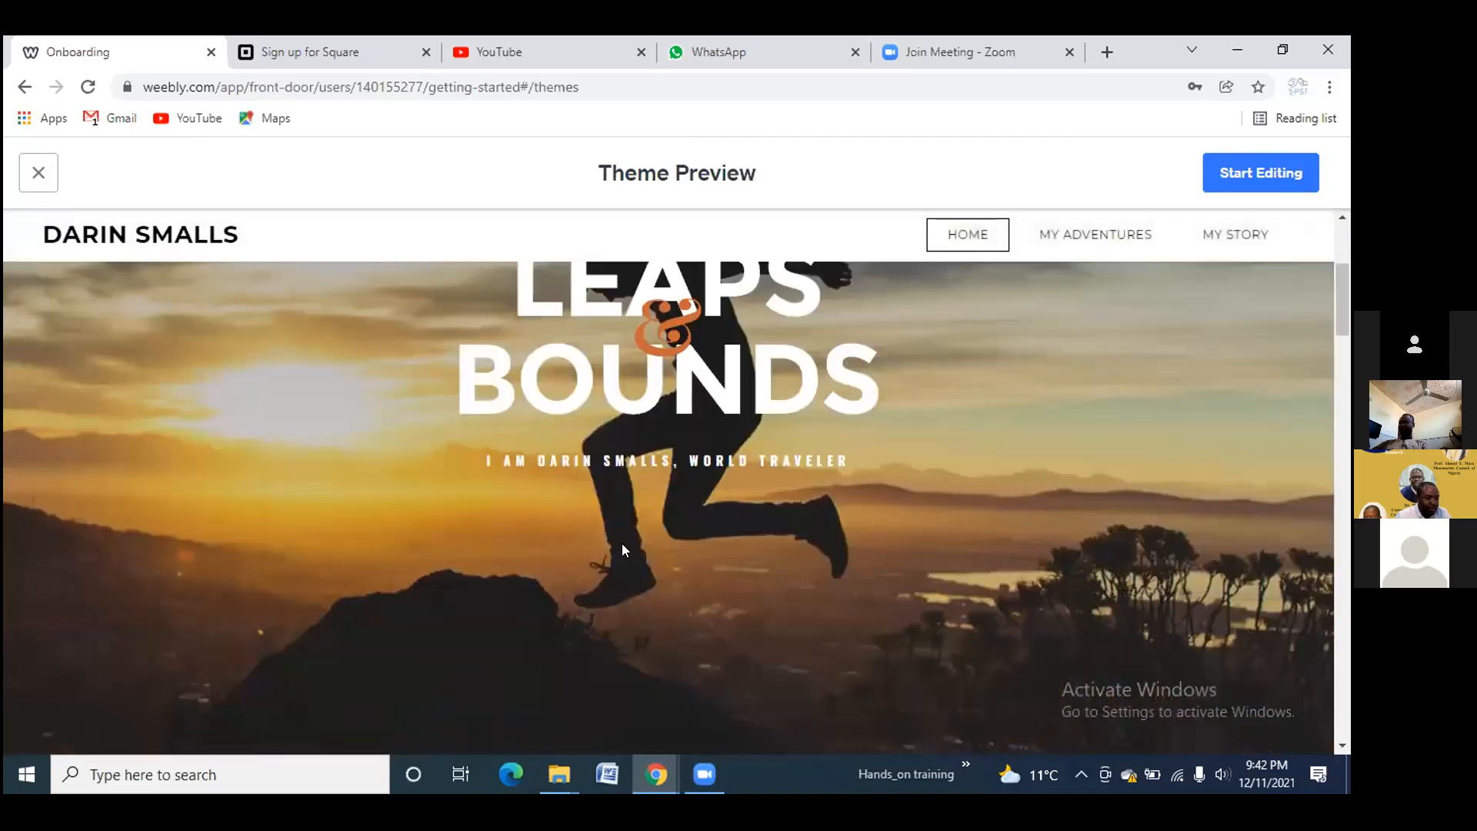
scroll(622, 544, up, 3)
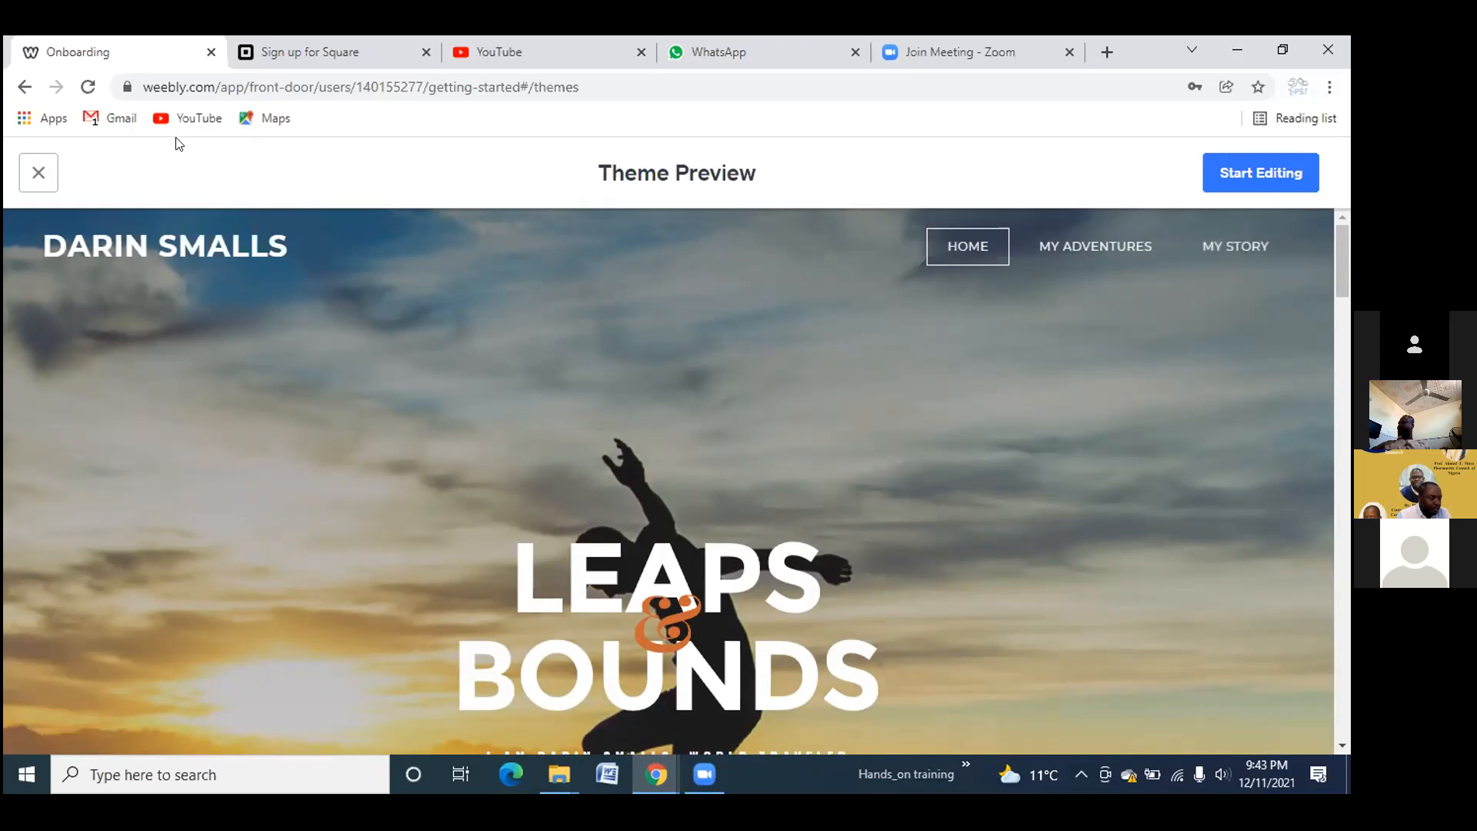
click(398, 342)
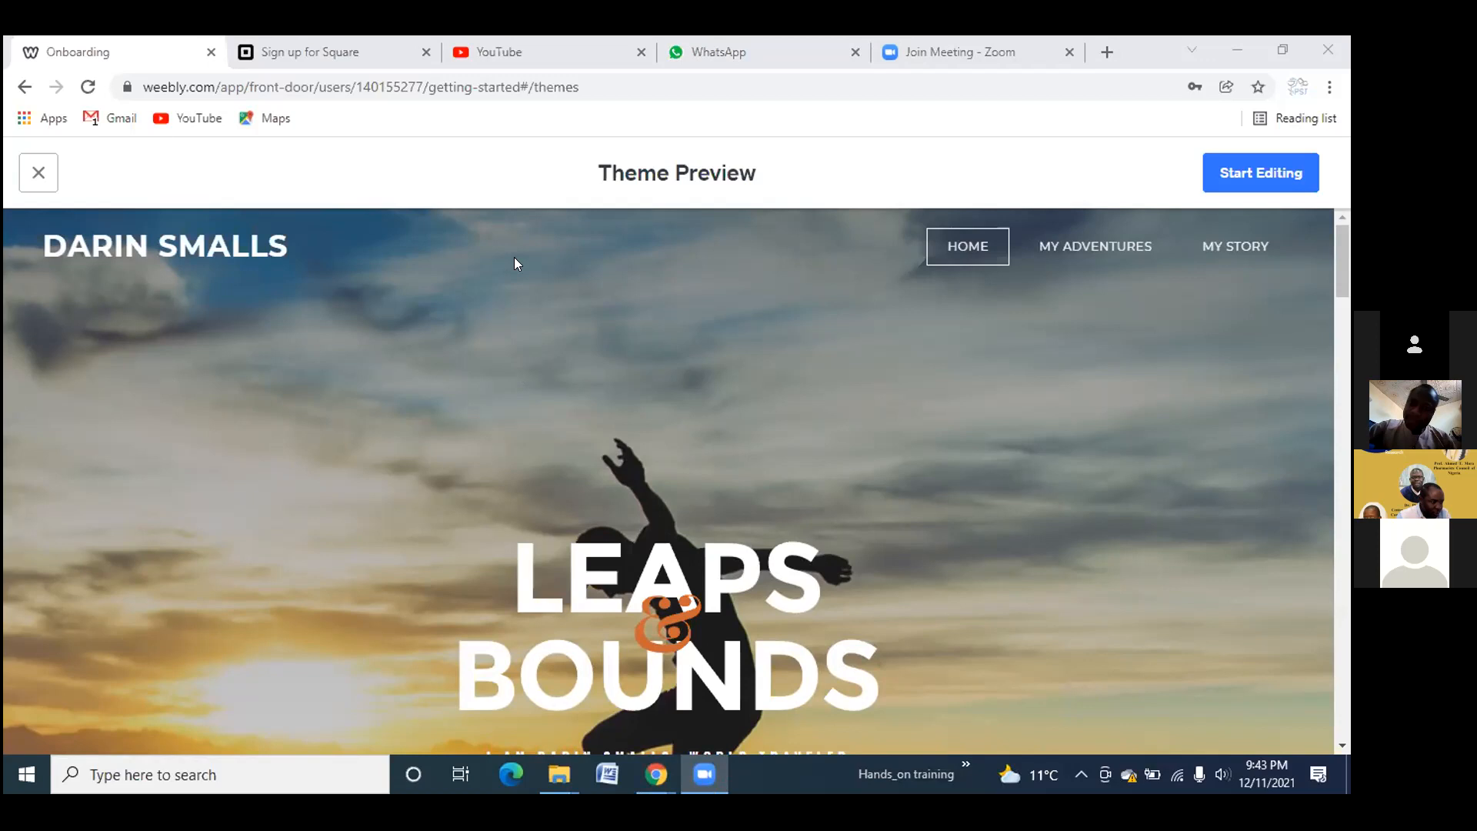
click(40, 175)
click(40, 175)
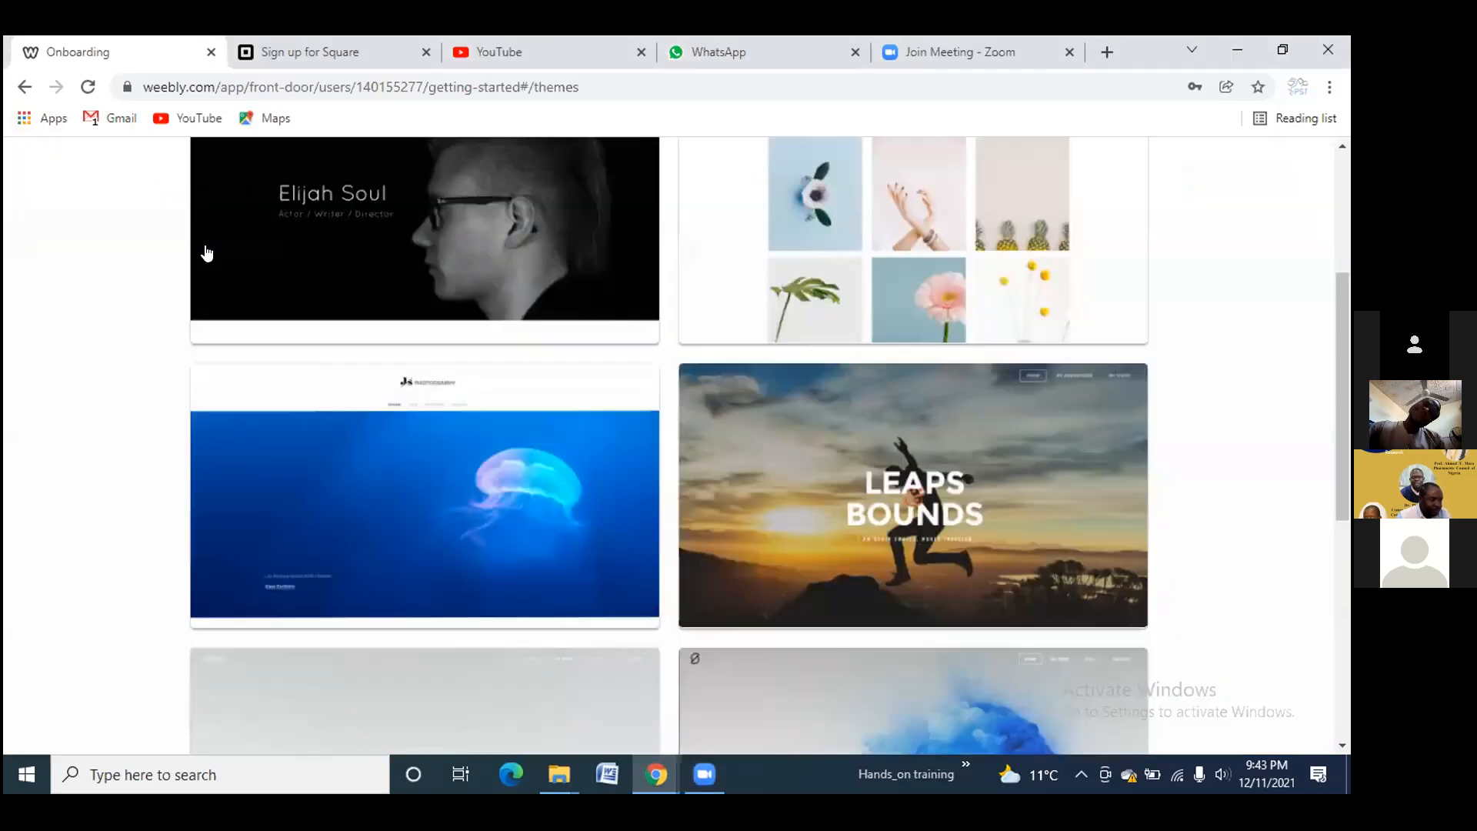
Preview the yoga Business theme, visit its SHOP page, then close the preview
scroll(495, 250, up, 3)
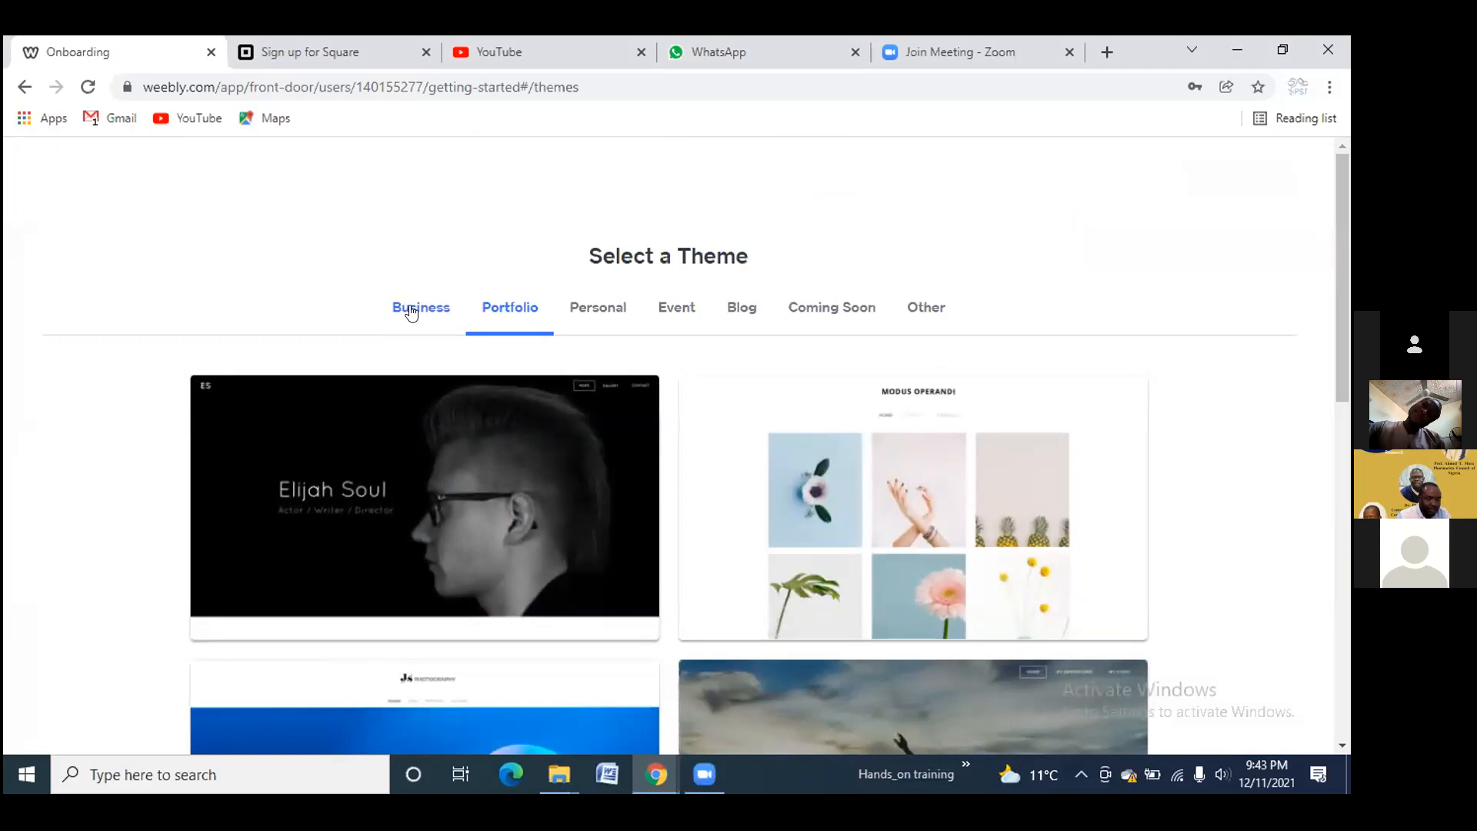
click(420, 312)
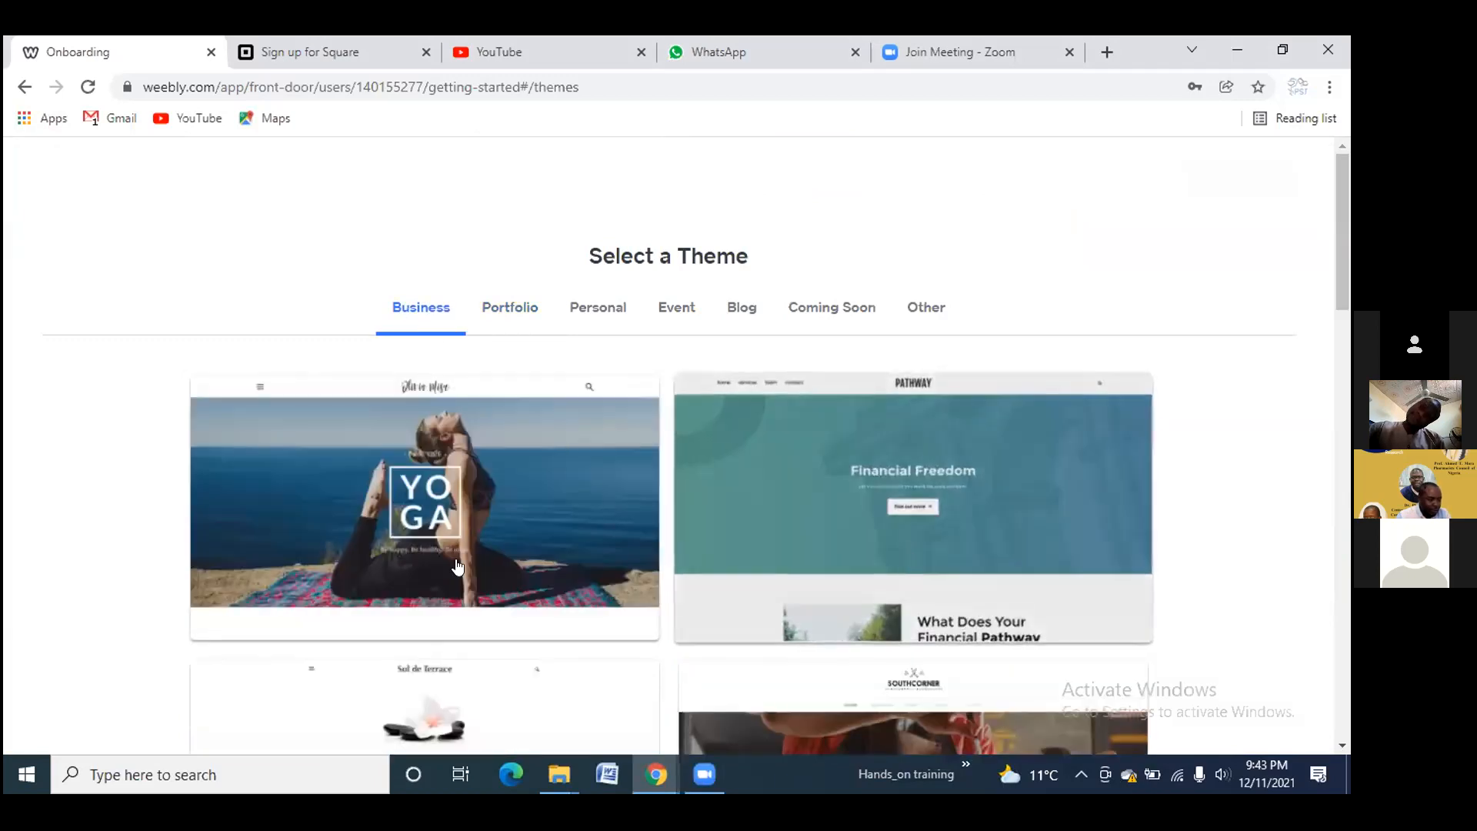
click(455, 558)
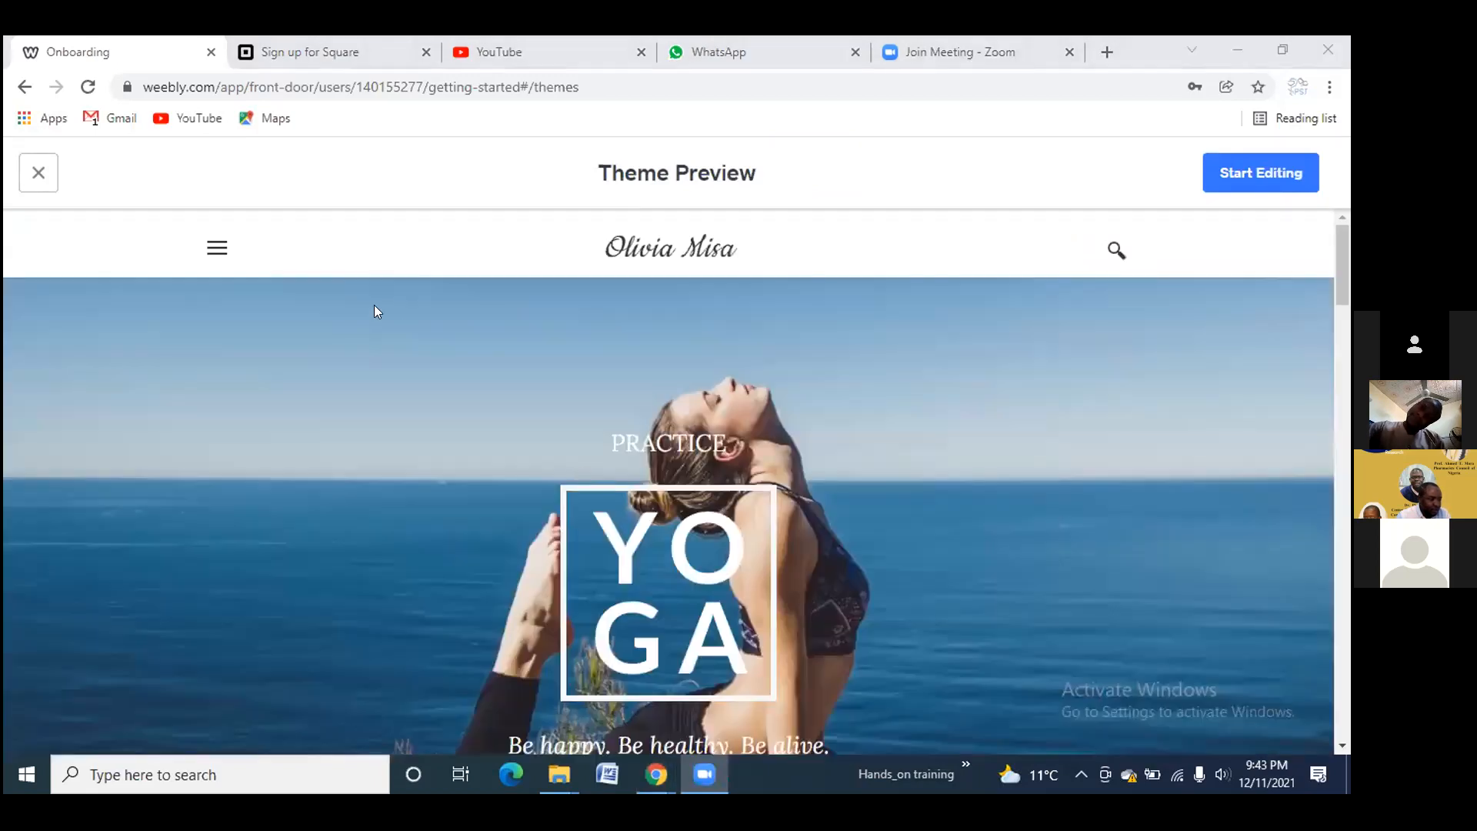
click(217, 249)
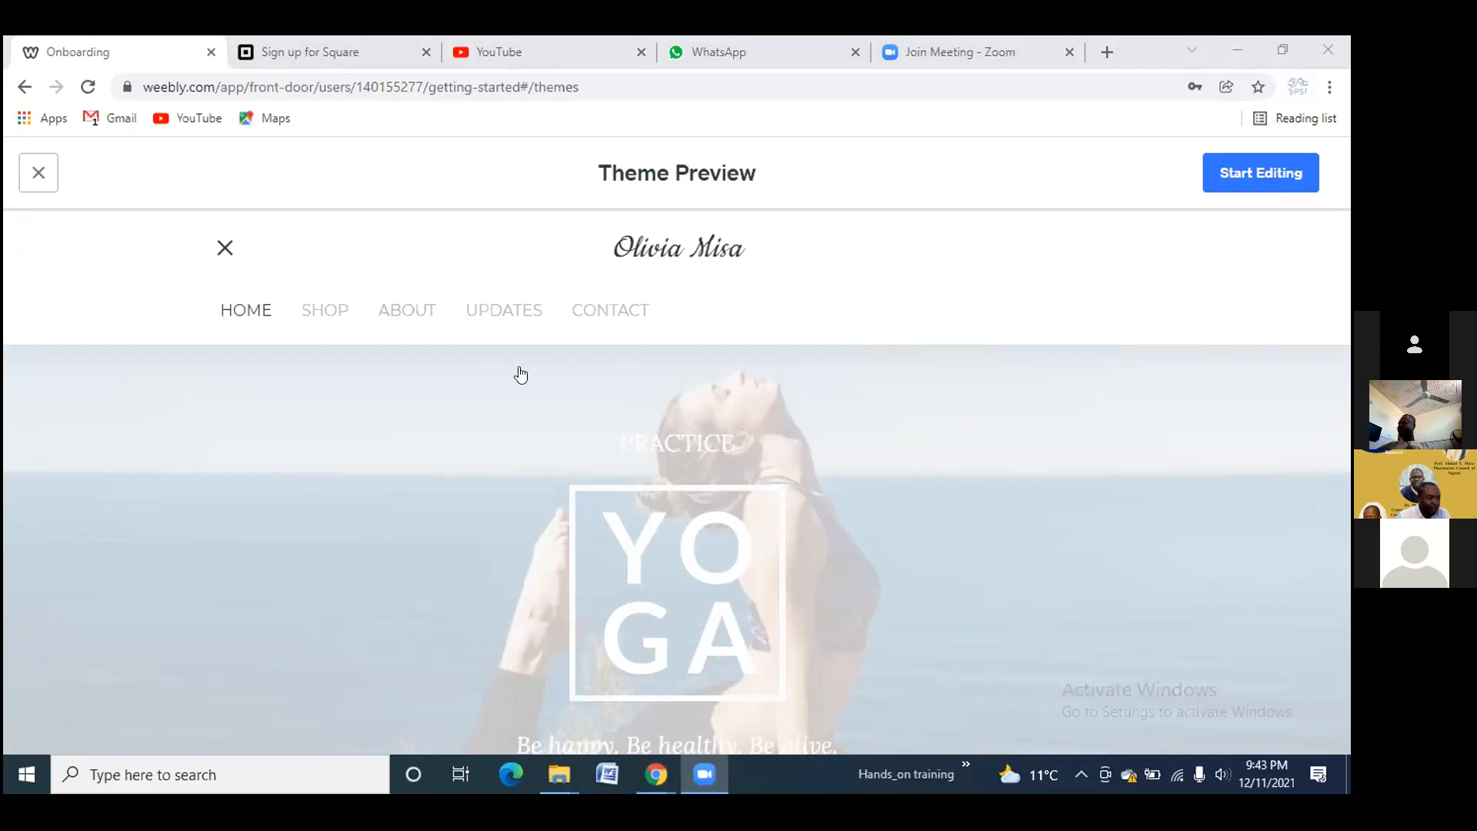
click(329, 312)
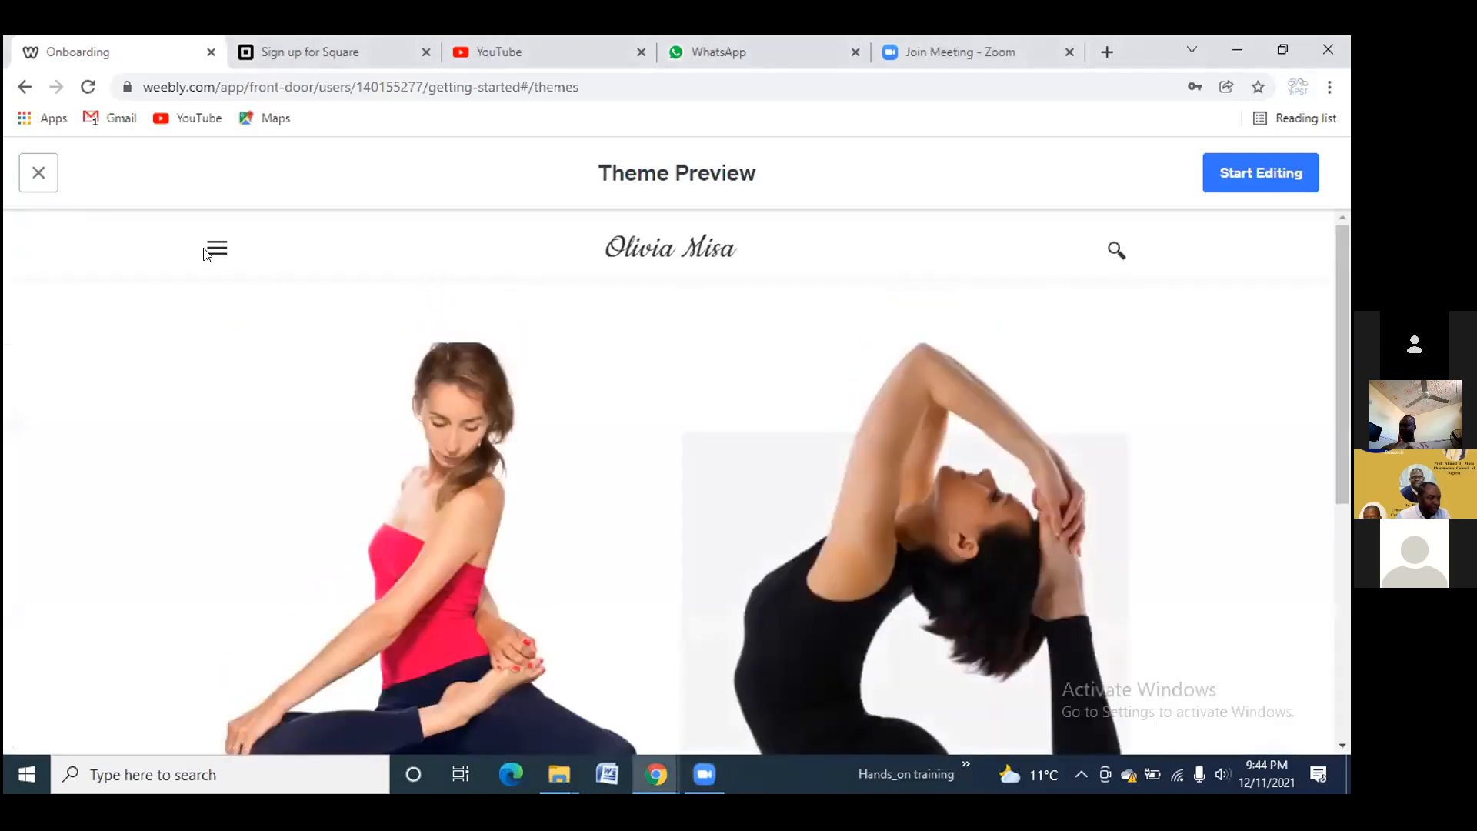
click(217, 252)
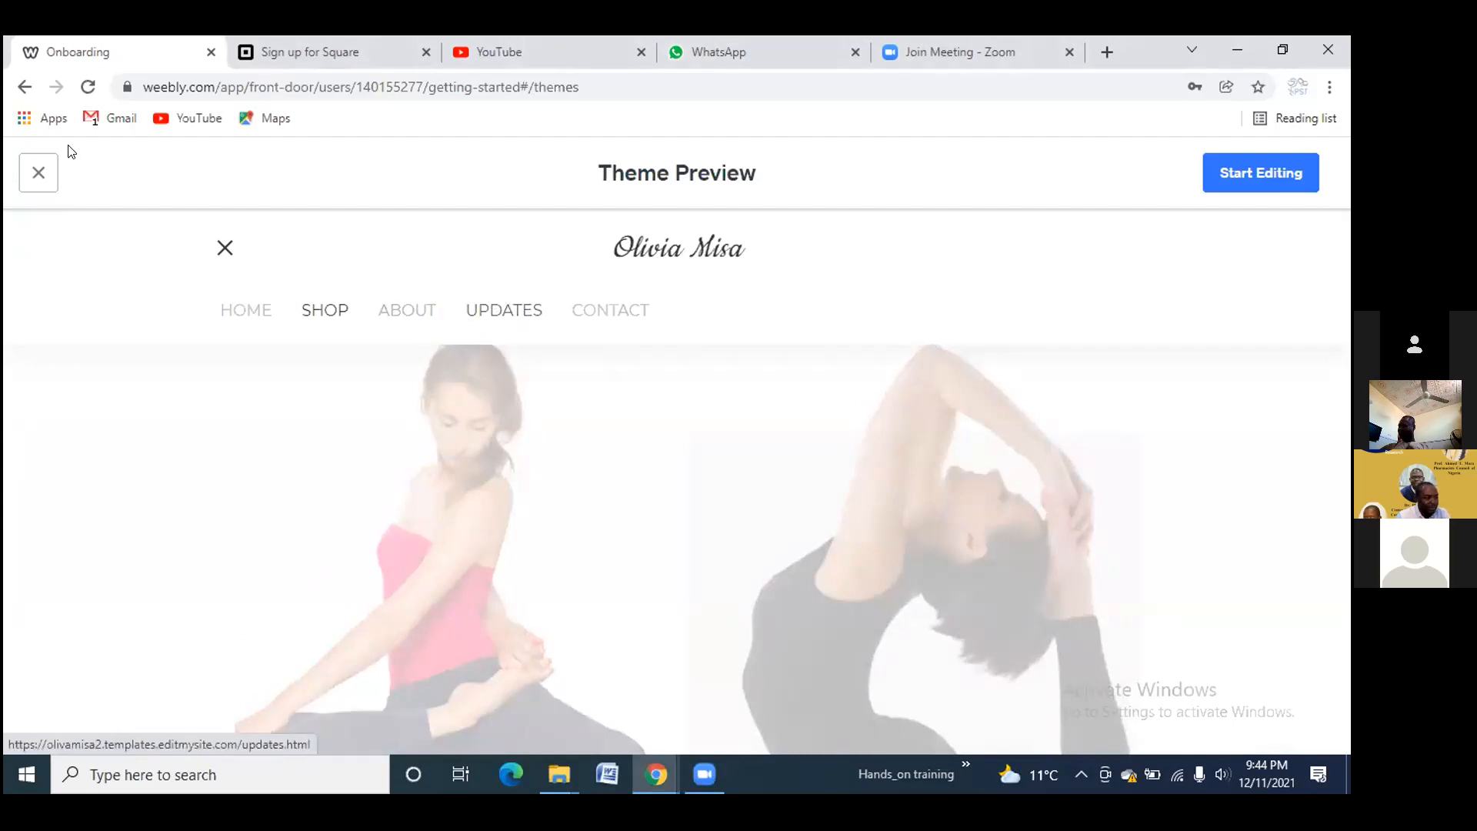
click(38, 172)
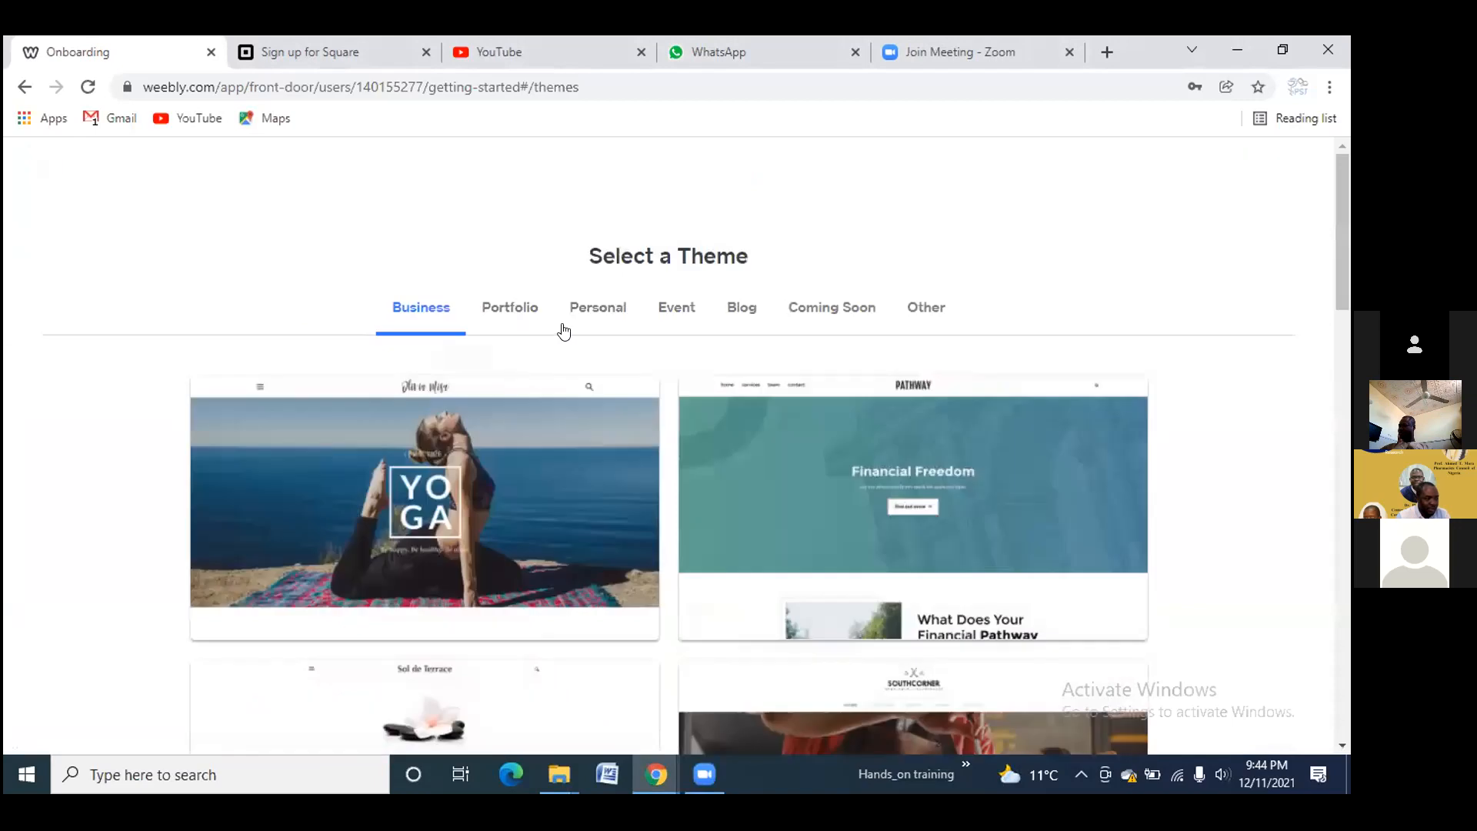
Preview the Our Story wedding theme from the Personal category, then close it
click(524, 314)
scroll(847, 517, down, 2)
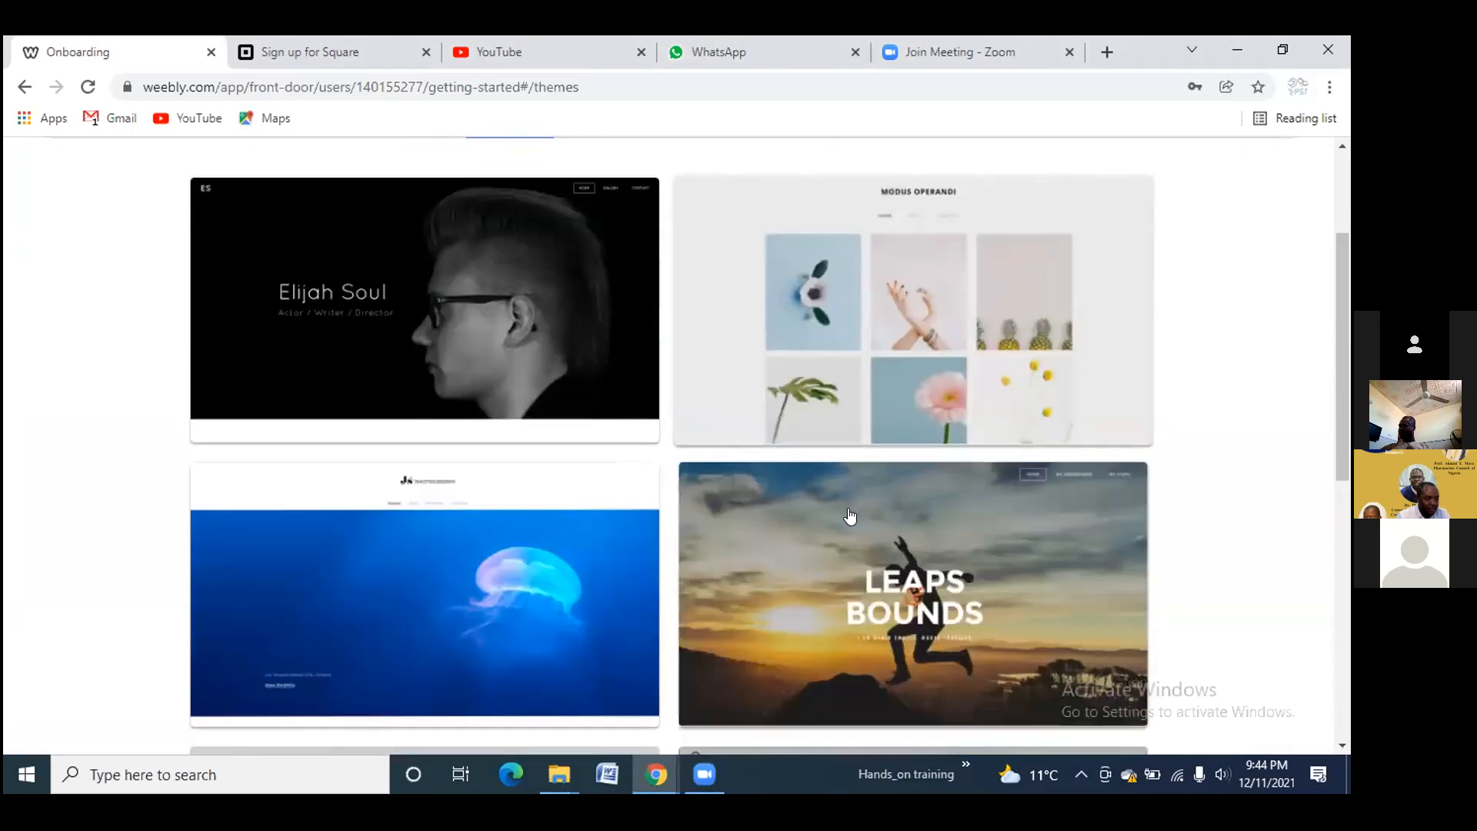
scroll(847, 508, up, 2)
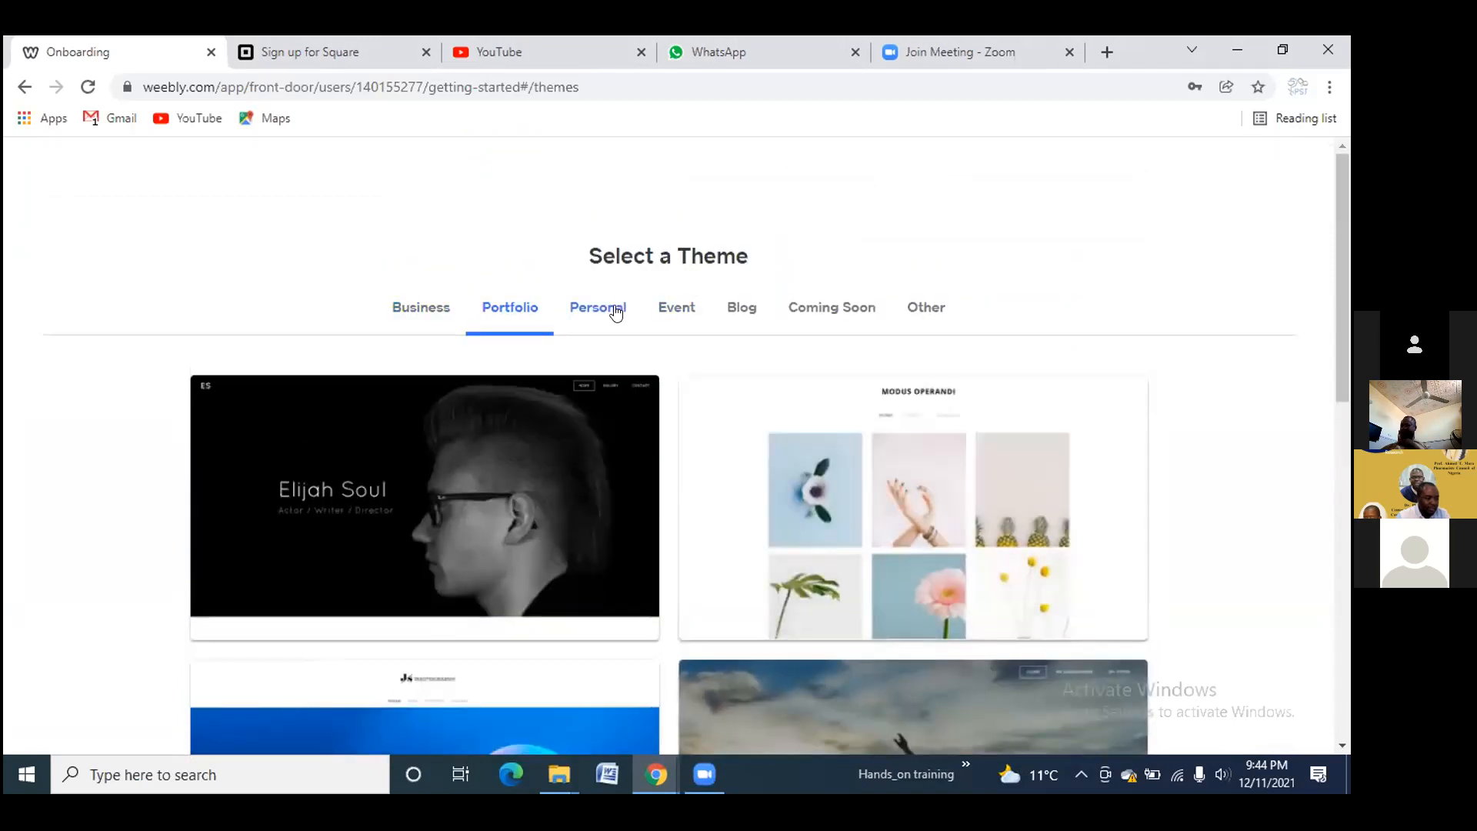
click(616, 311)
click(824, 520)
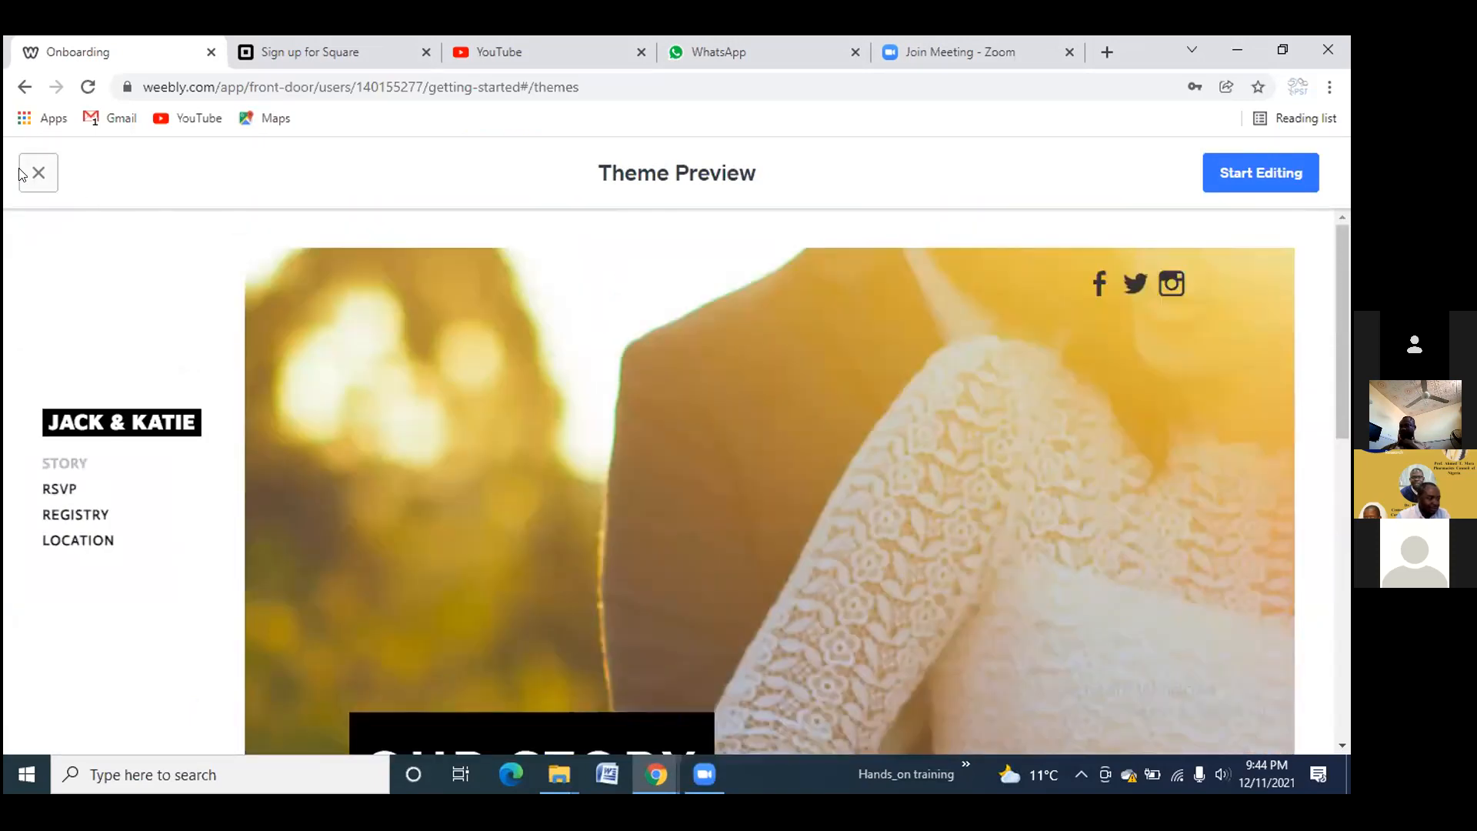
click(38, 173)
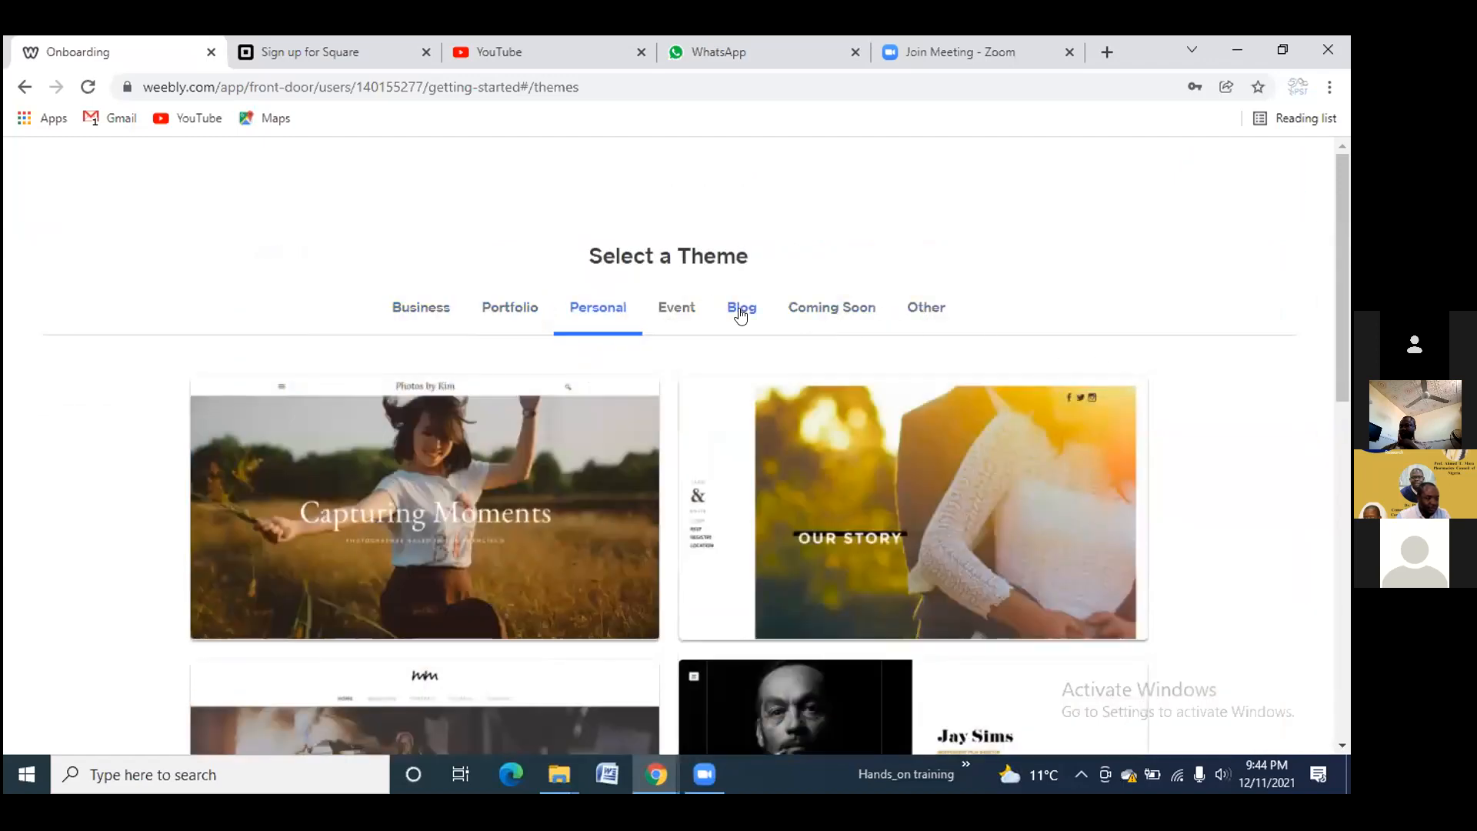
Preview and close the Marcus Reid blog theme and the Modus Operandi portfolio theme
click(741, 314)
click(835, 407)
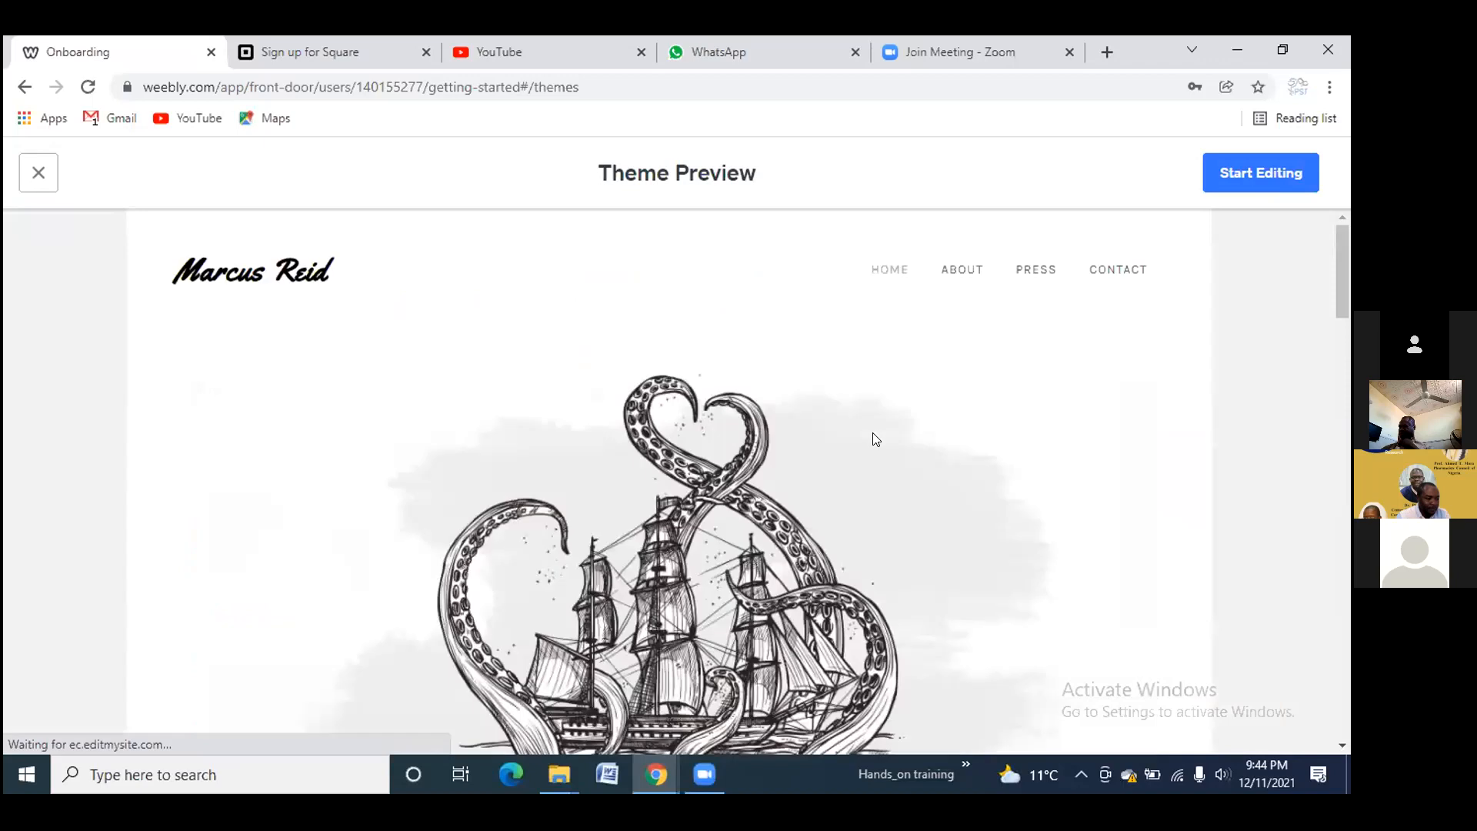
click(38, 172)
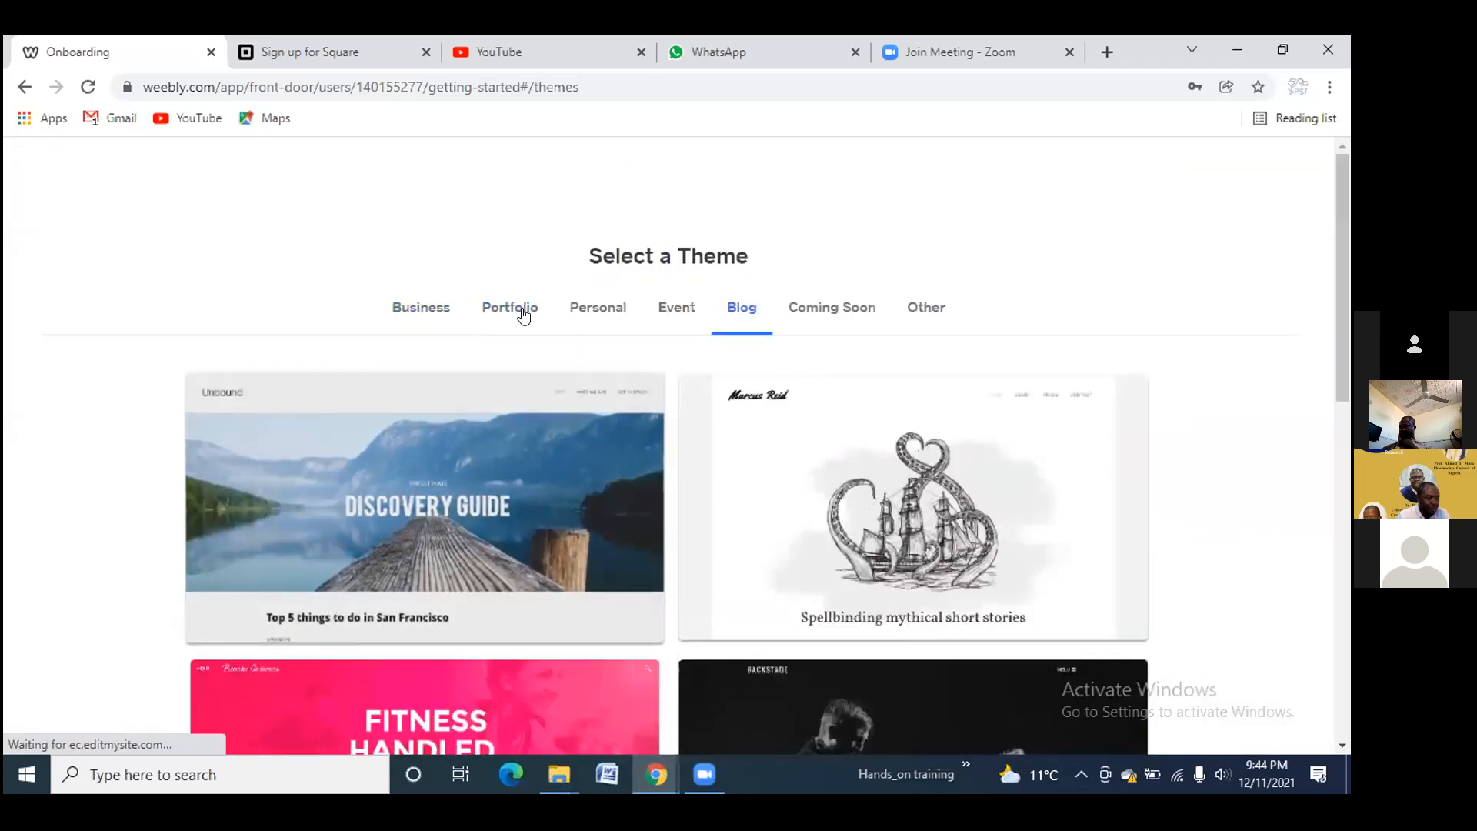
click(523, 314)
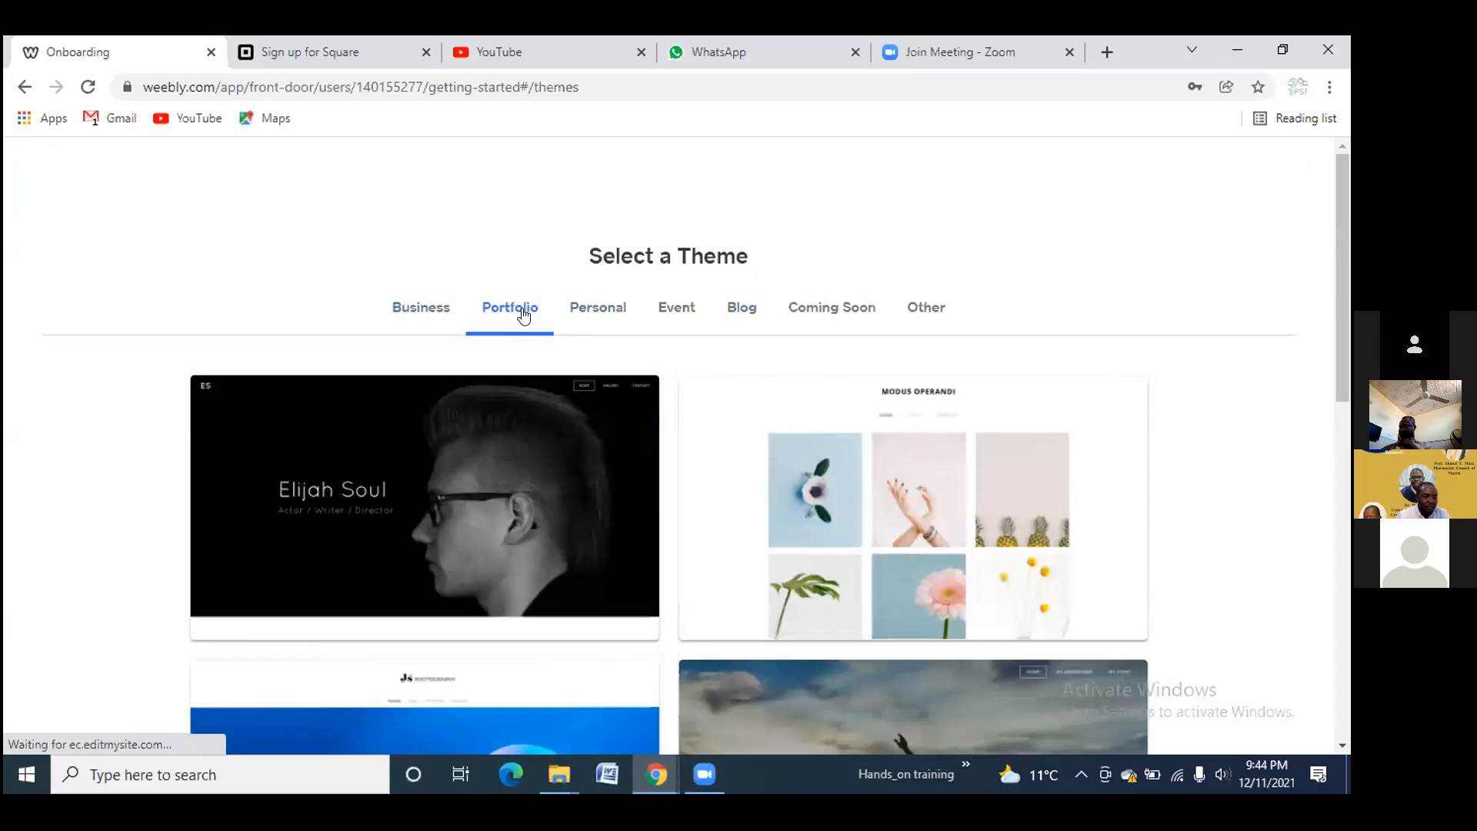
click(831, 435)
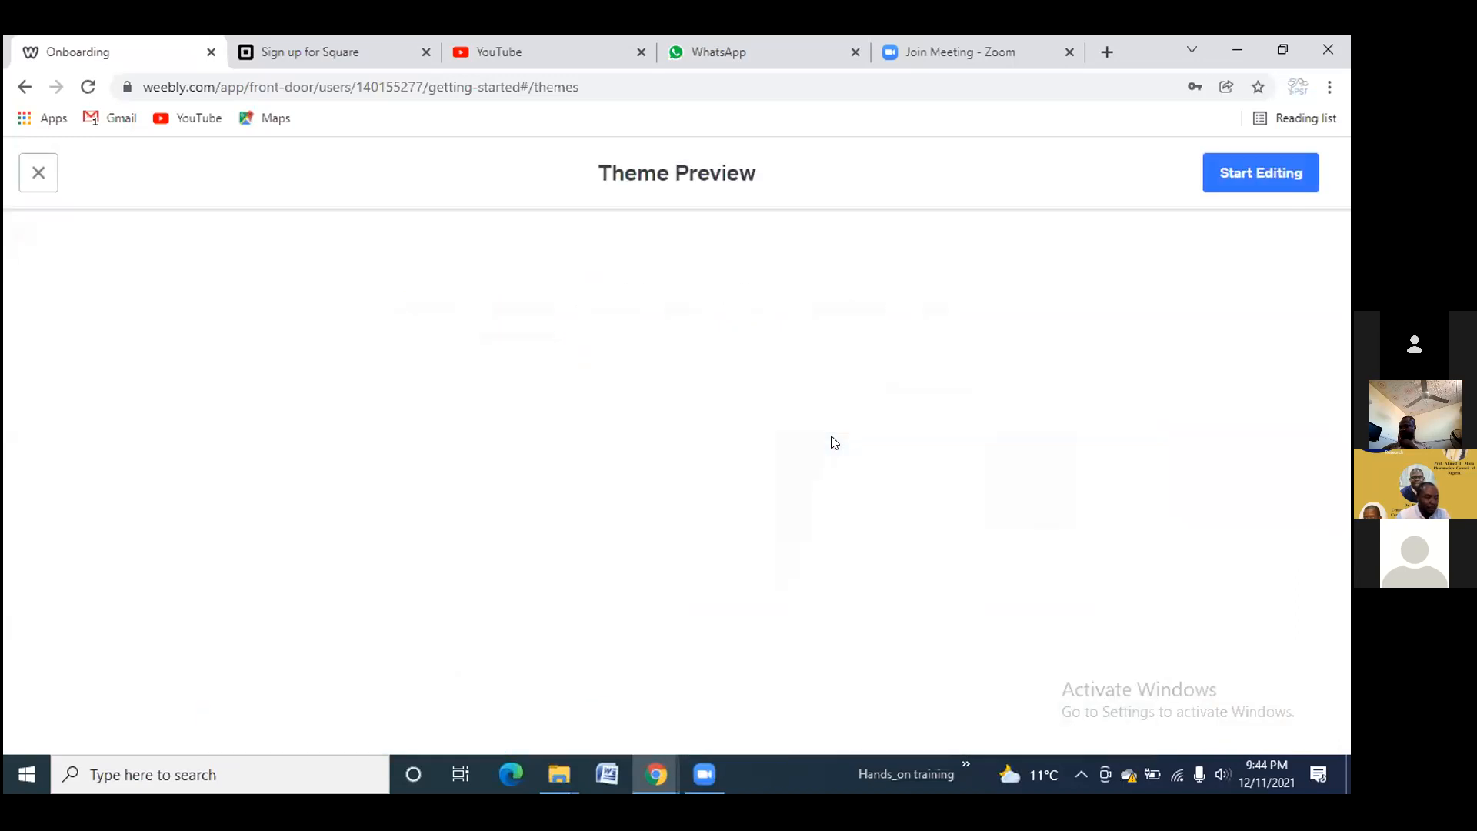
click(36, 180)
Open the Elijah Soul actor portfolio theme in Theme Preview and scroll down through it
click(368, 491)
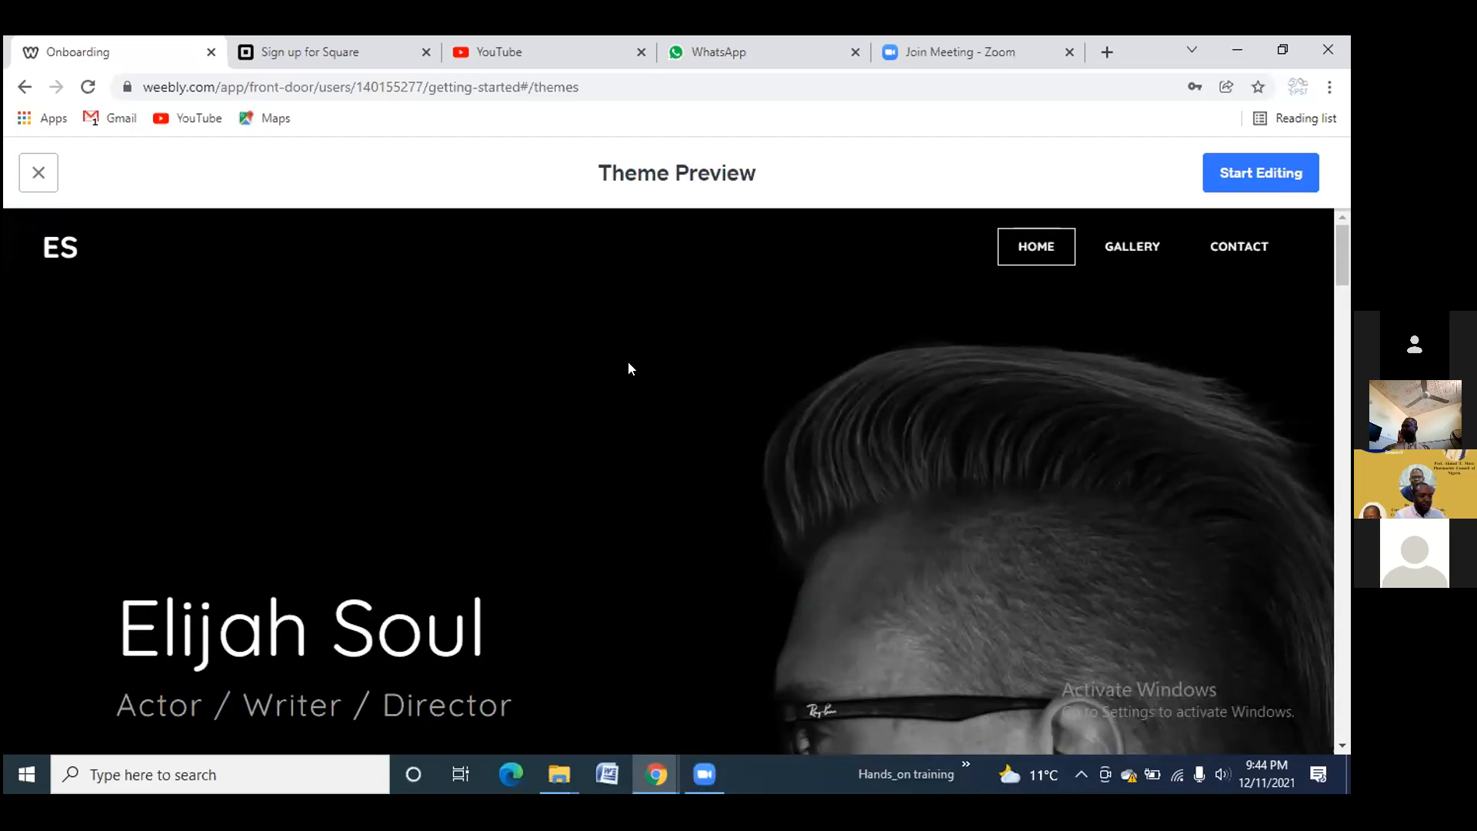
scroll(643, 362, down, 4)
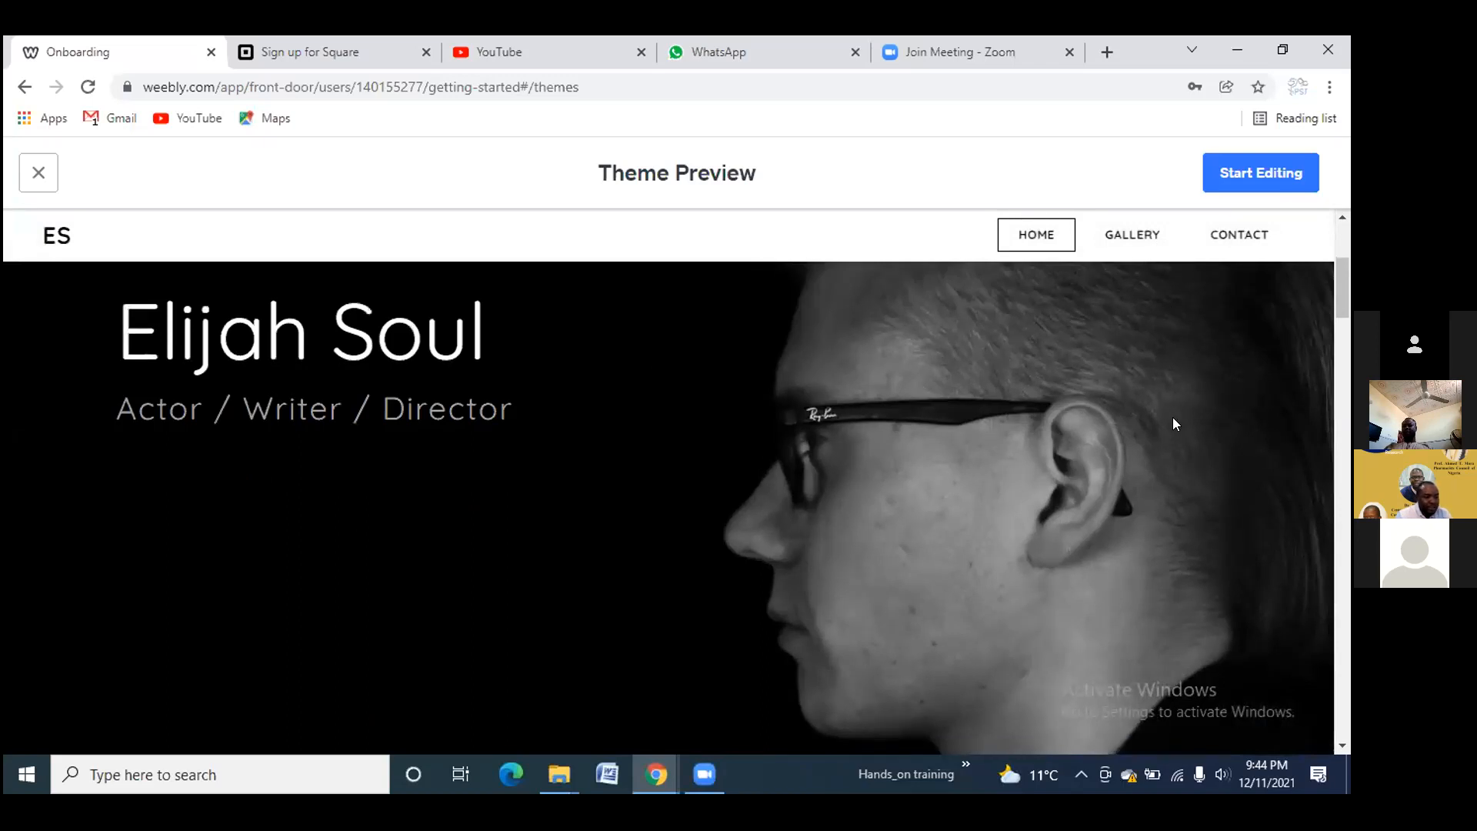
Start editing with the Elijah Soul theme and search domain names for 'handsontraining'
click(1247, 173)
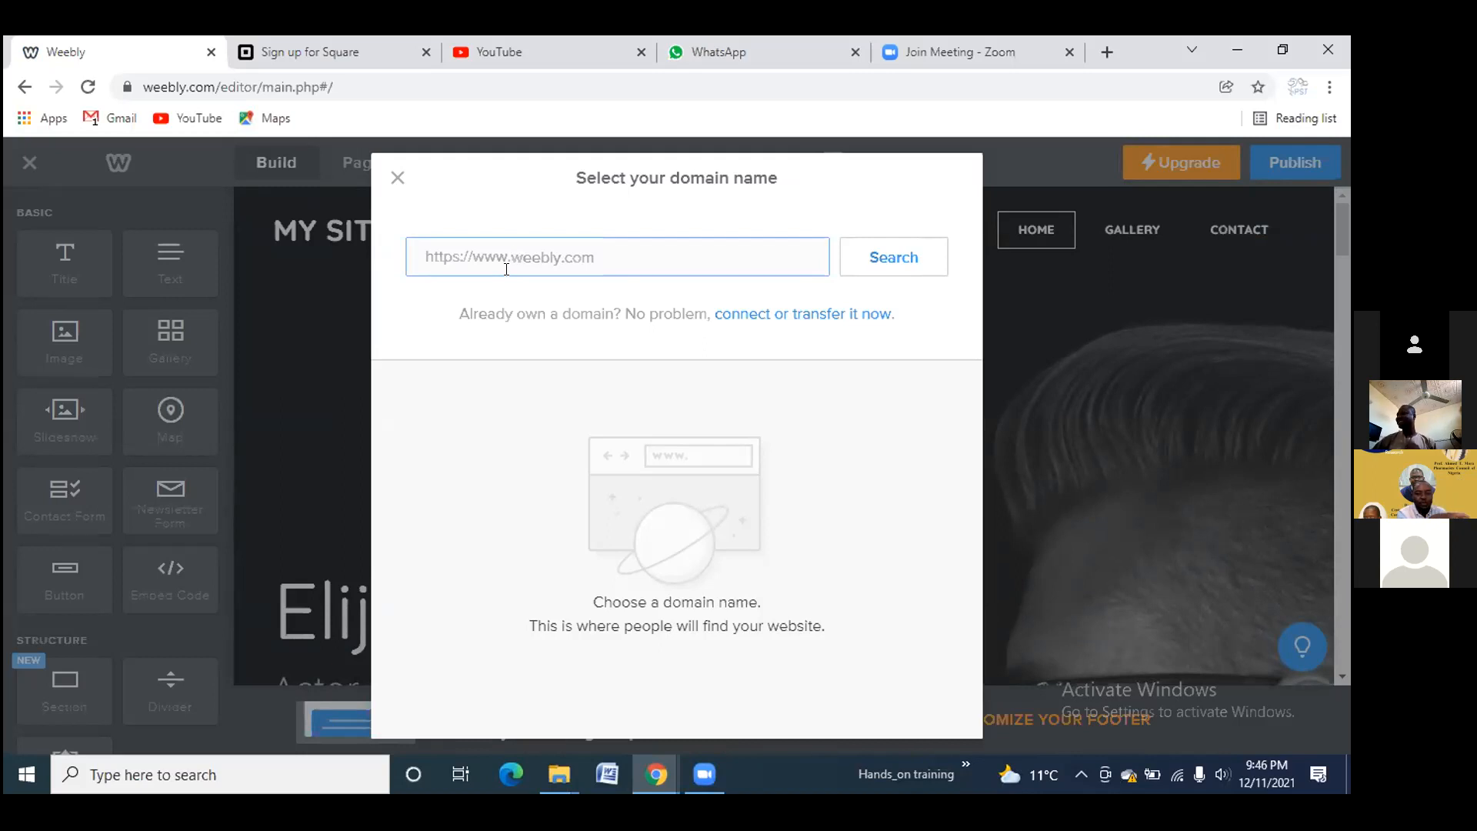
text(handso)
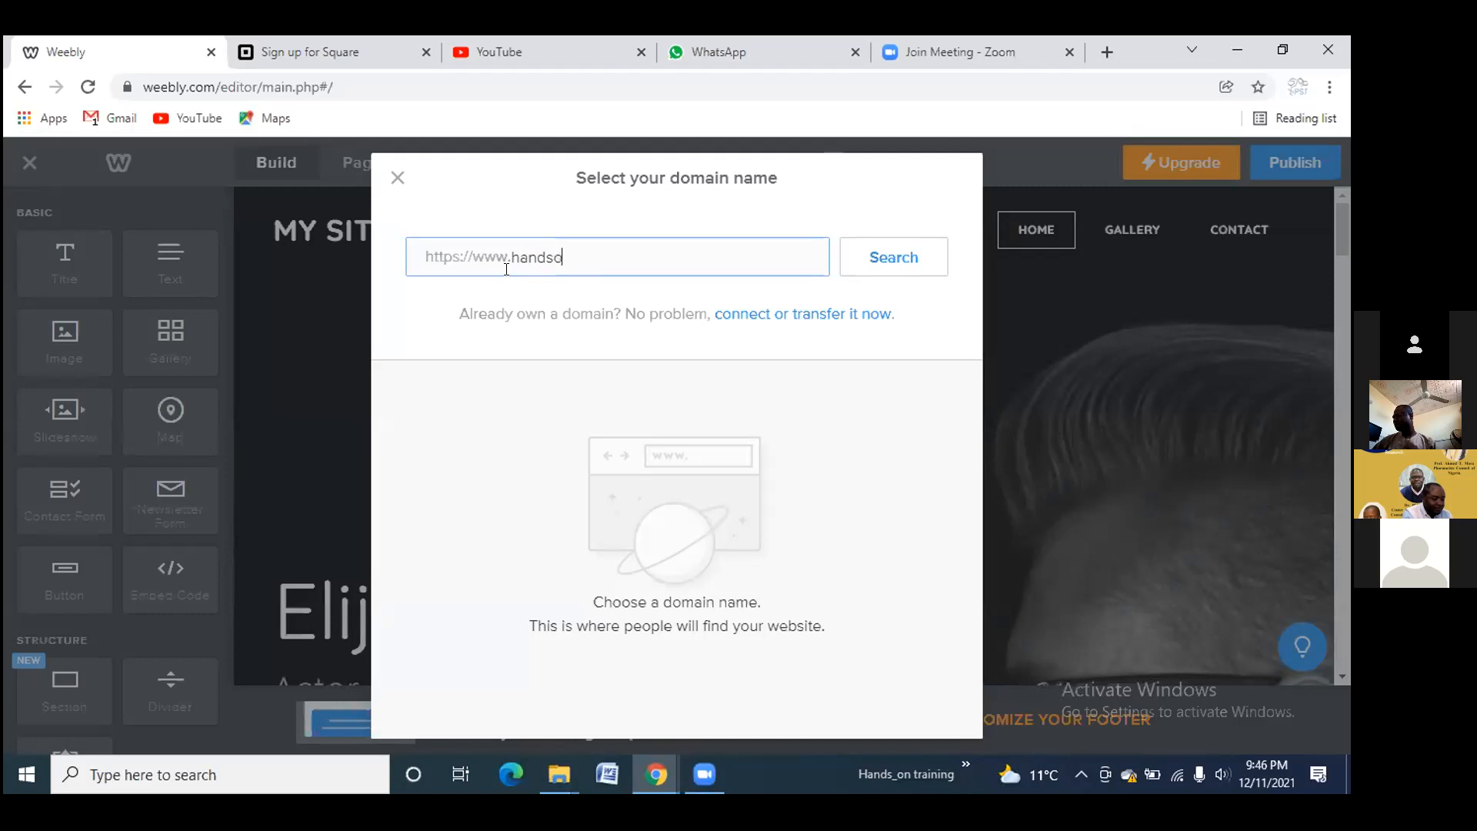
text(ntraining)
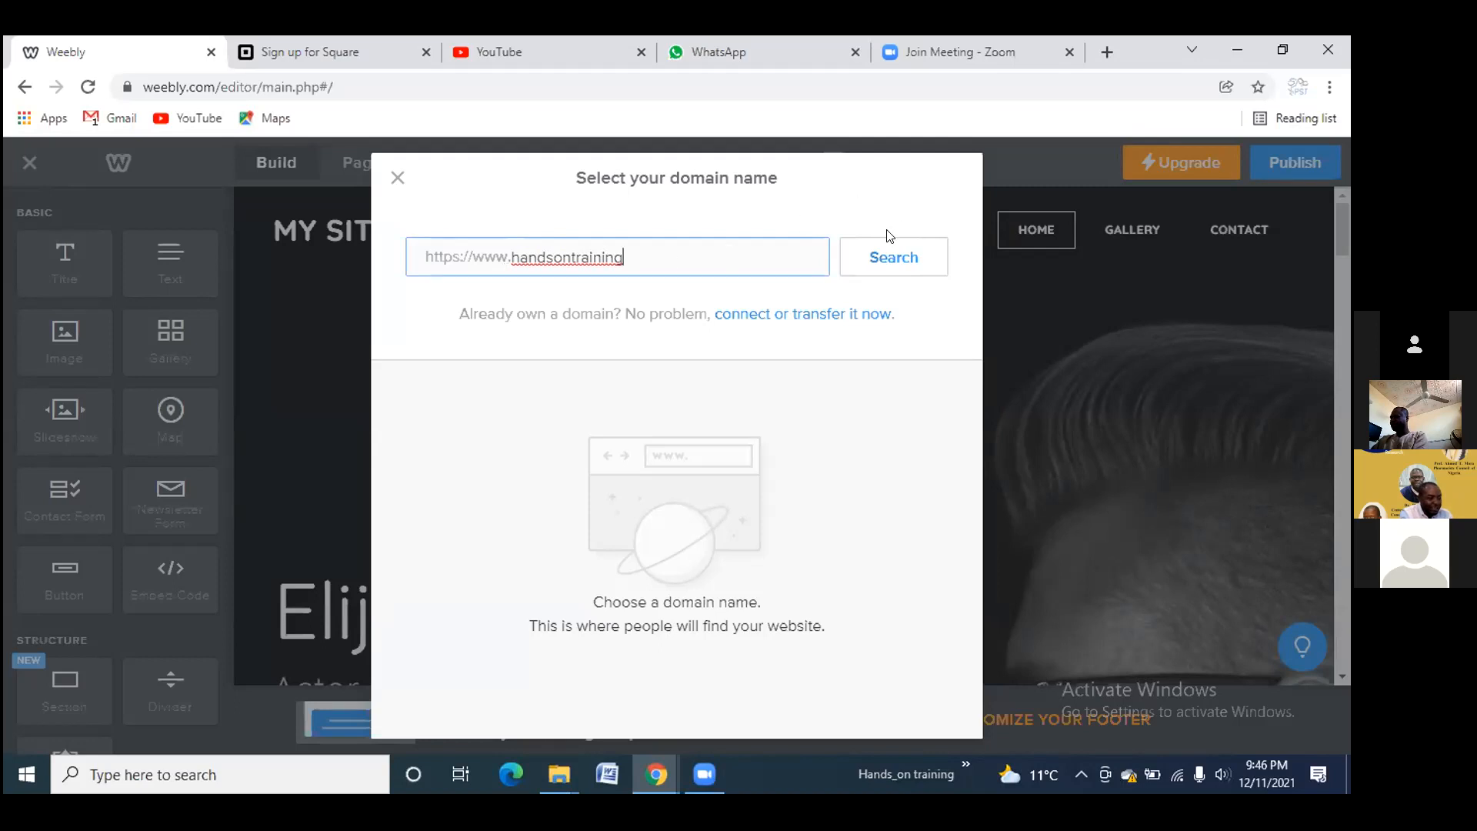
click(886, 251)
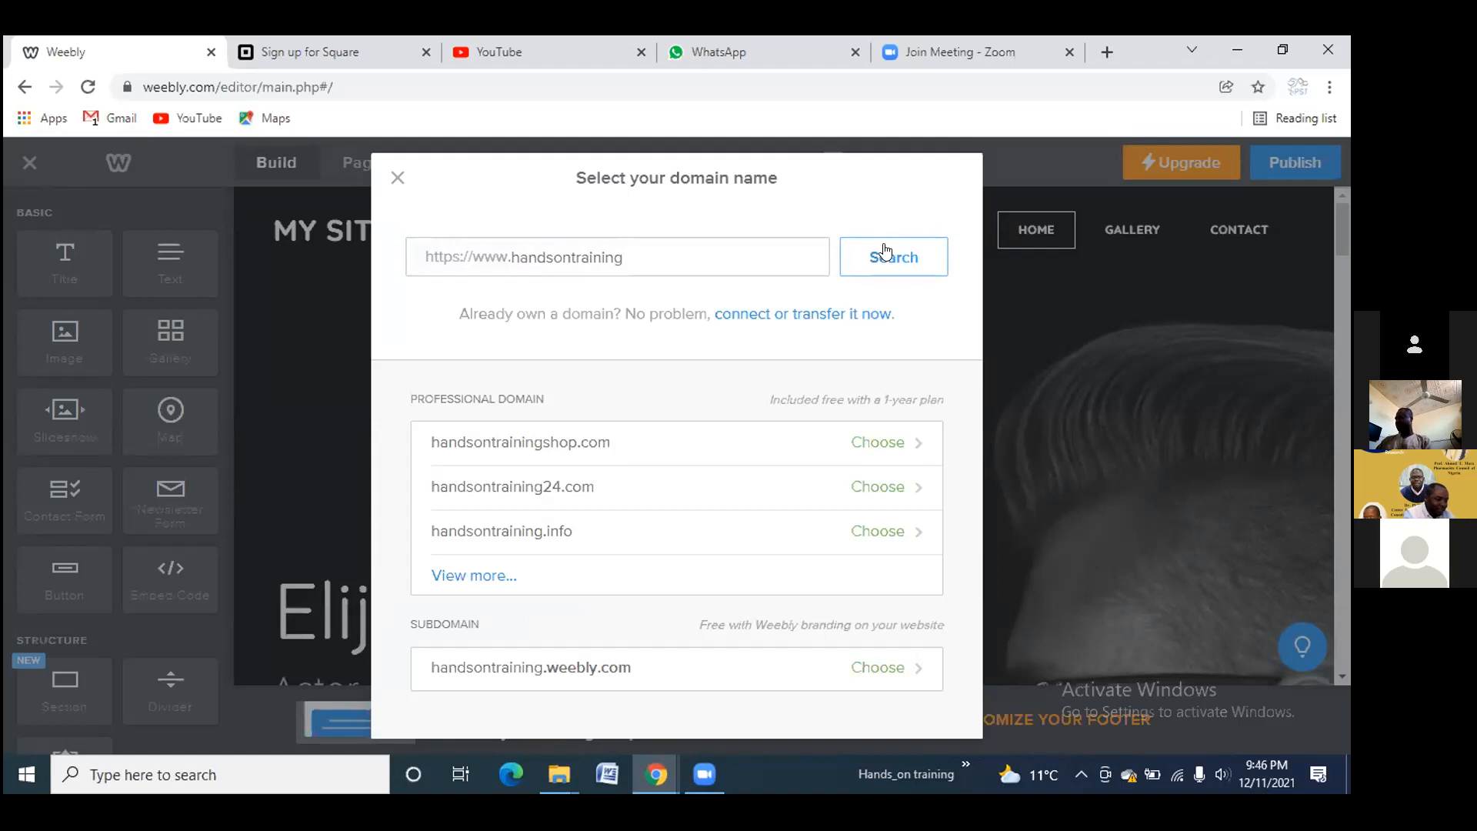
Show more handsontraining domain suggestions and scroll through the list
click(483, 573)
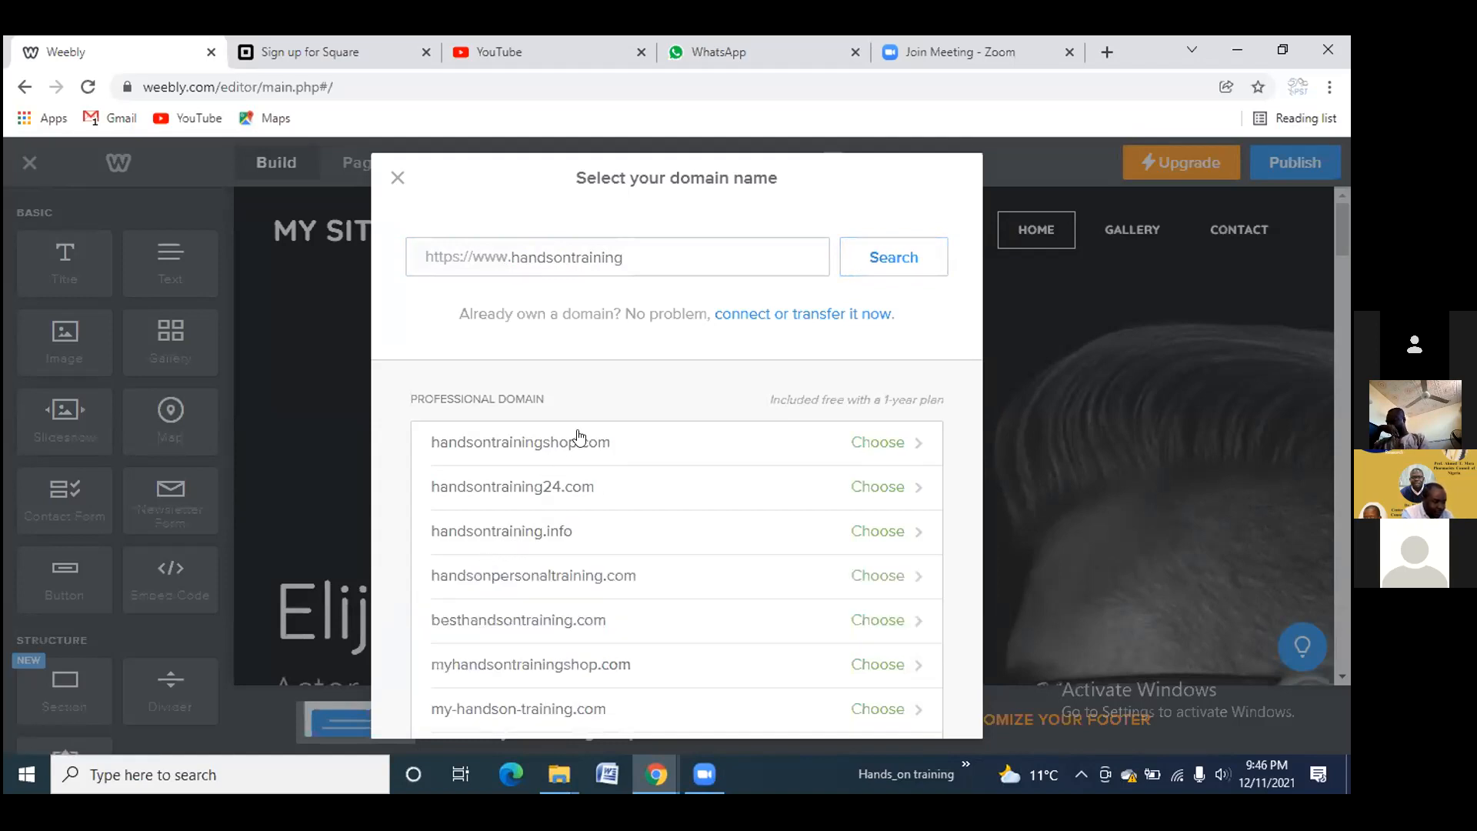
scroll(580, 437, down, 1)
scroll(580, 437, down, 2)
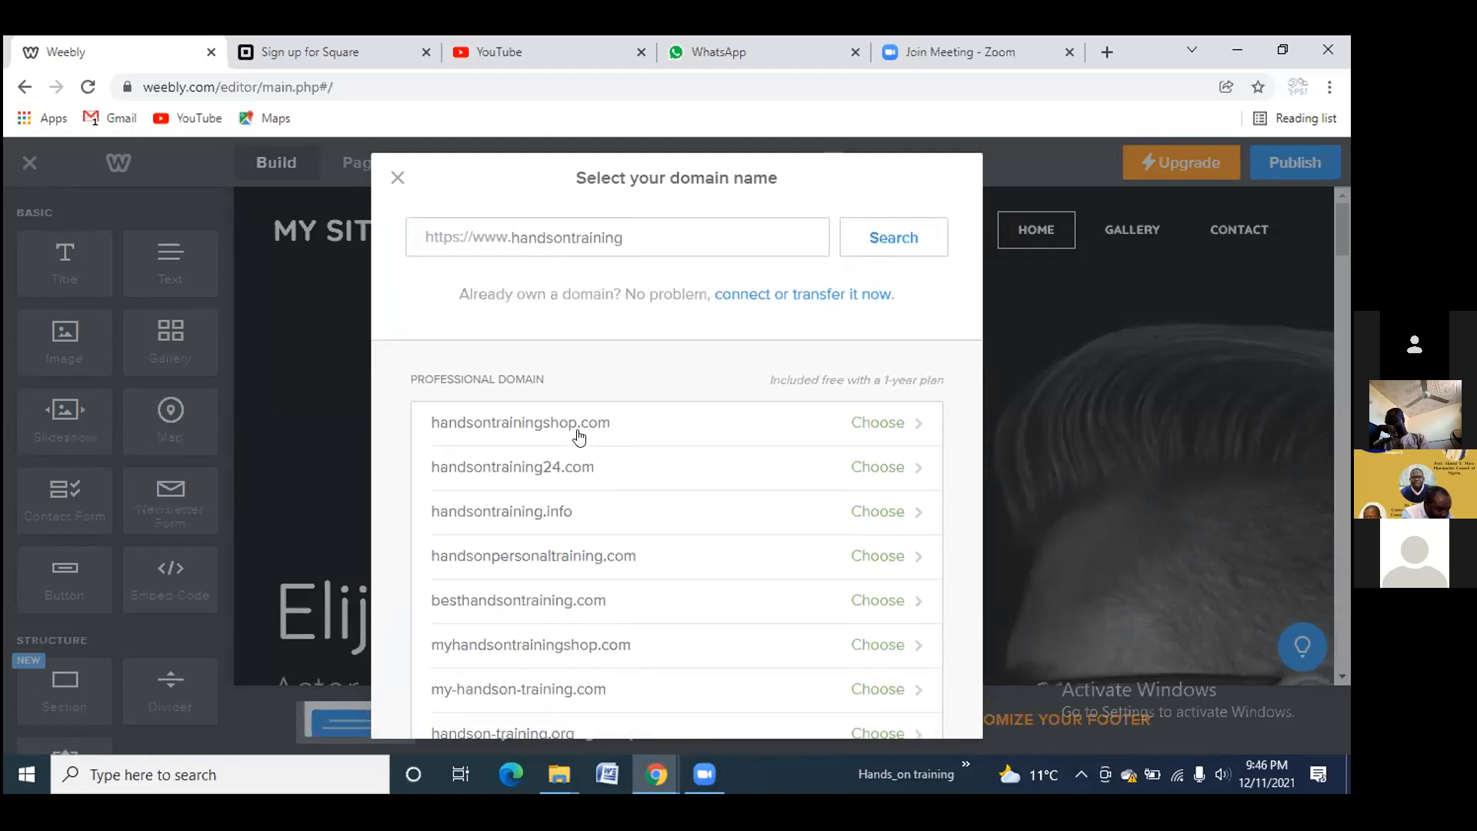
scroll(580, 437, down, 3)
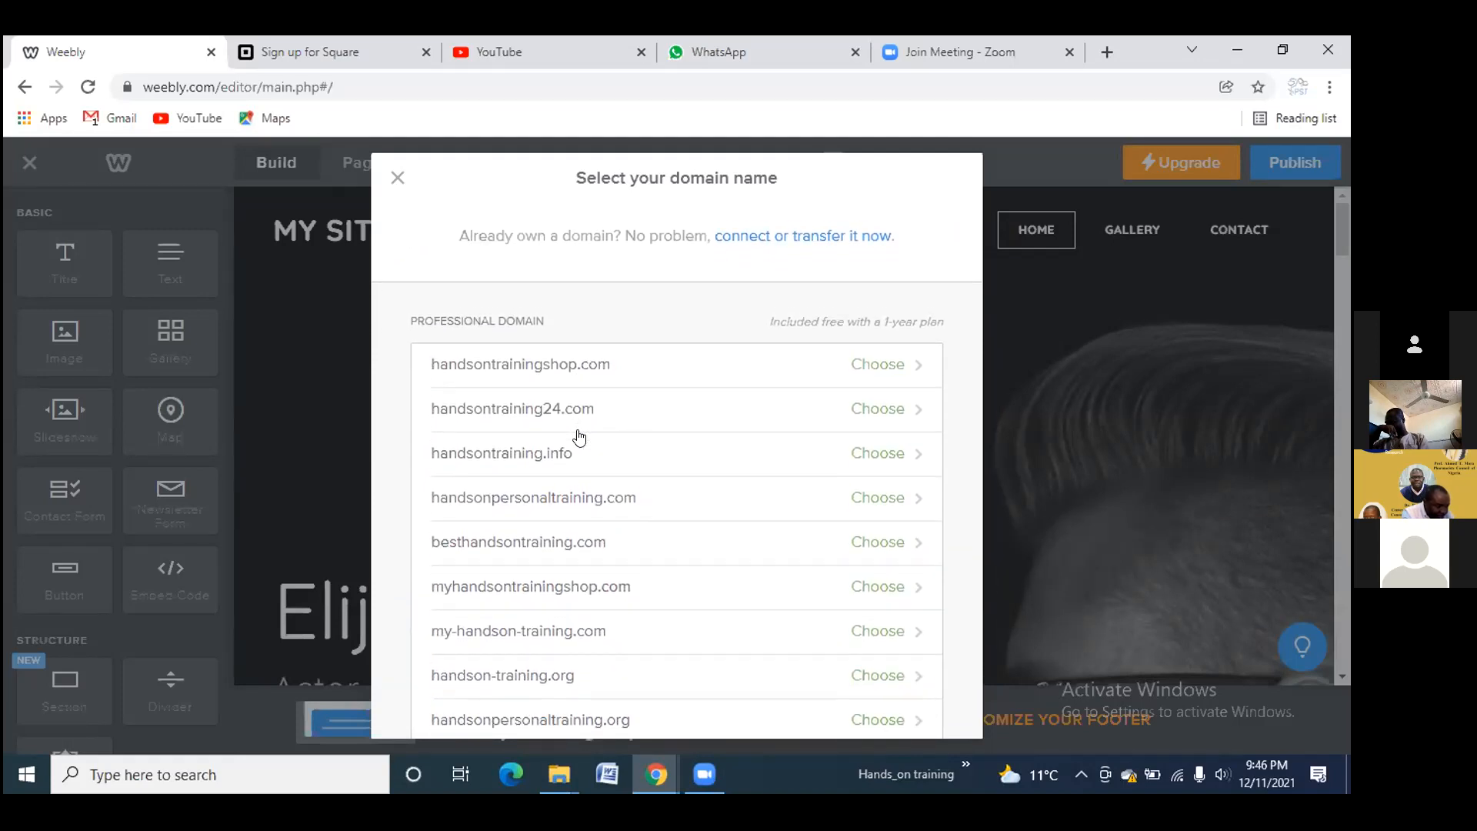
scroll(579, 437, down, 2)
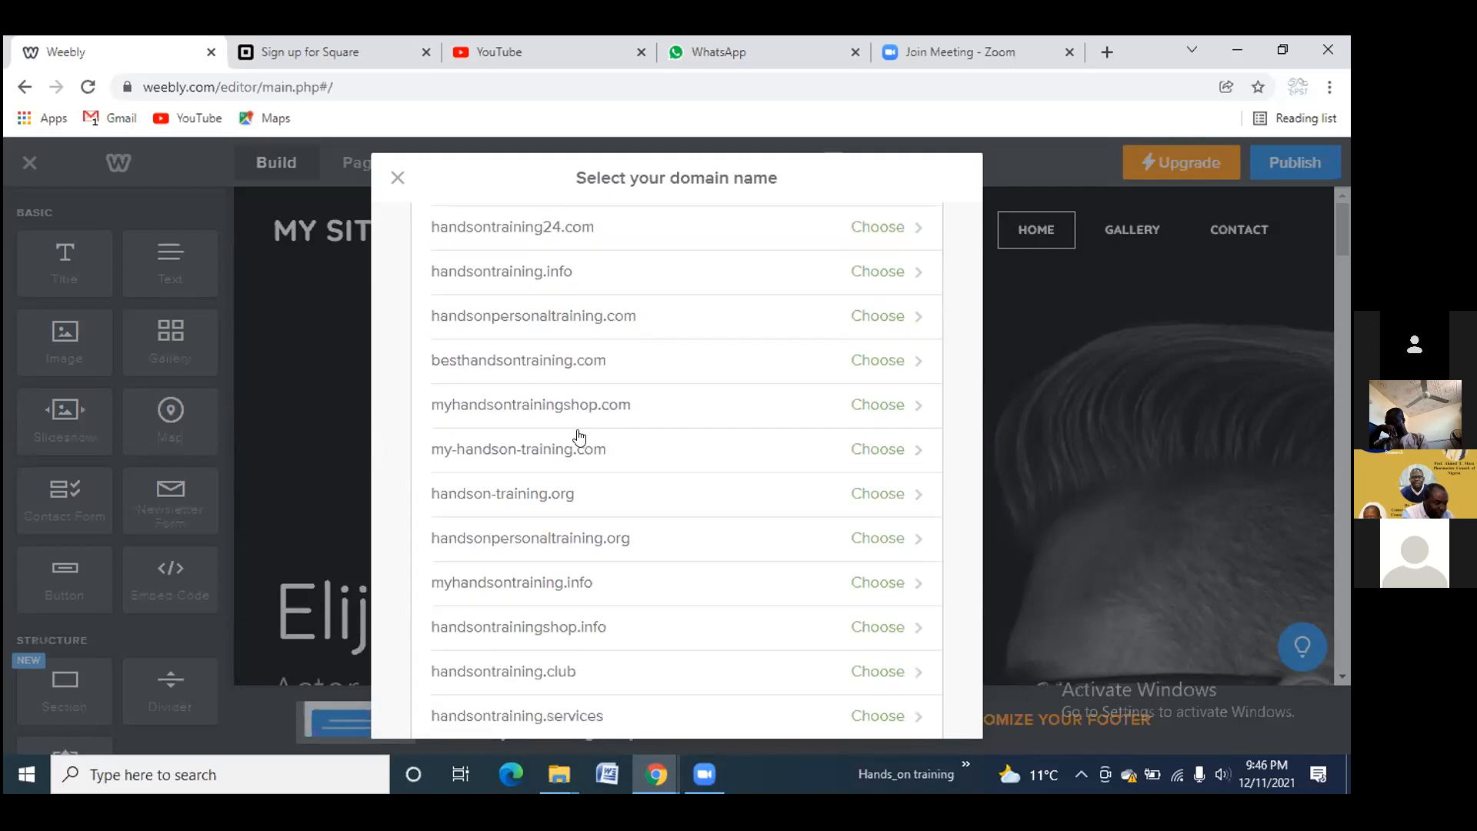
scroll(579, 437, down, 2)
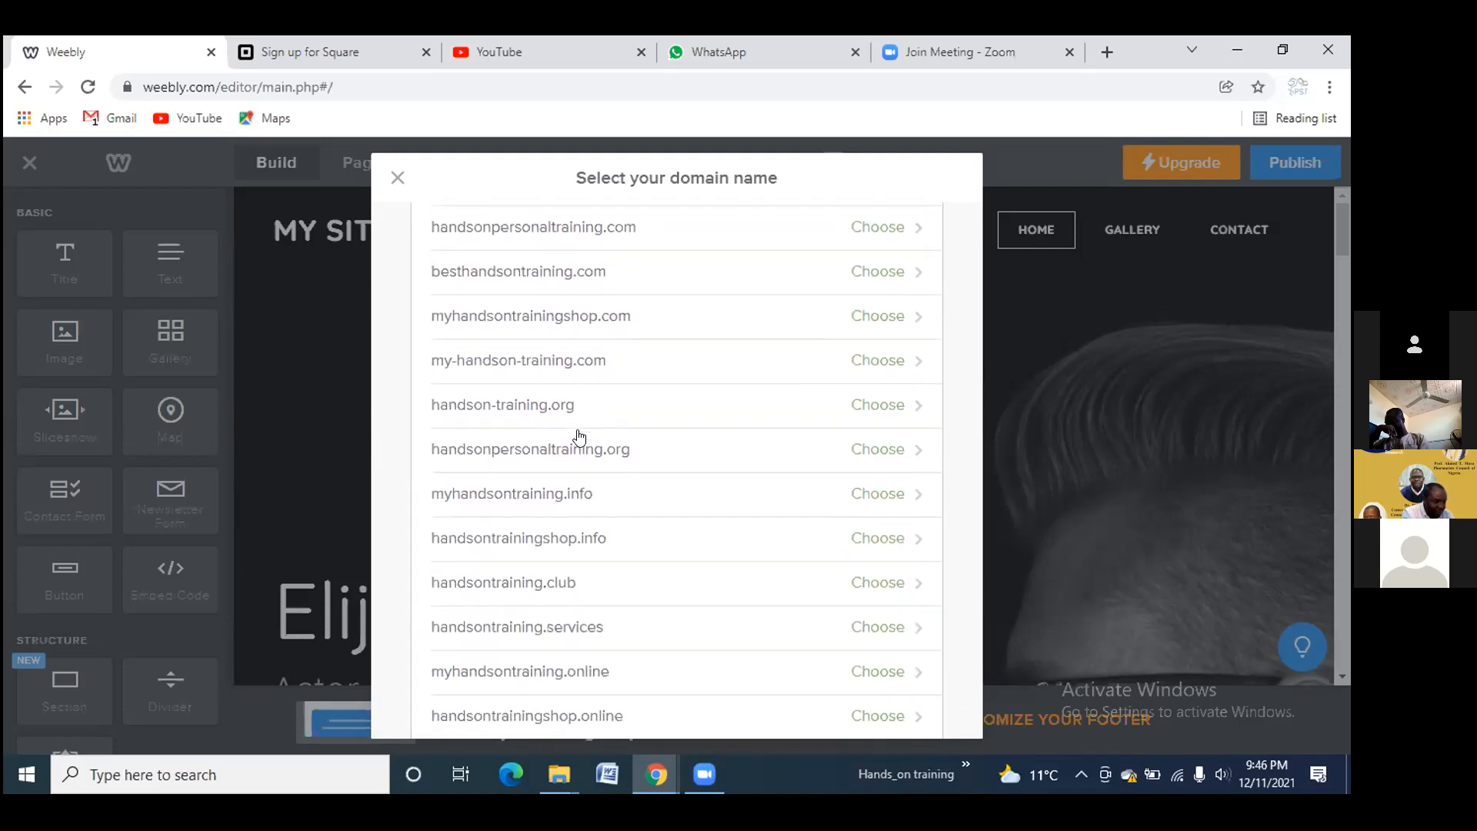
scroll(579, 438, down, 3)
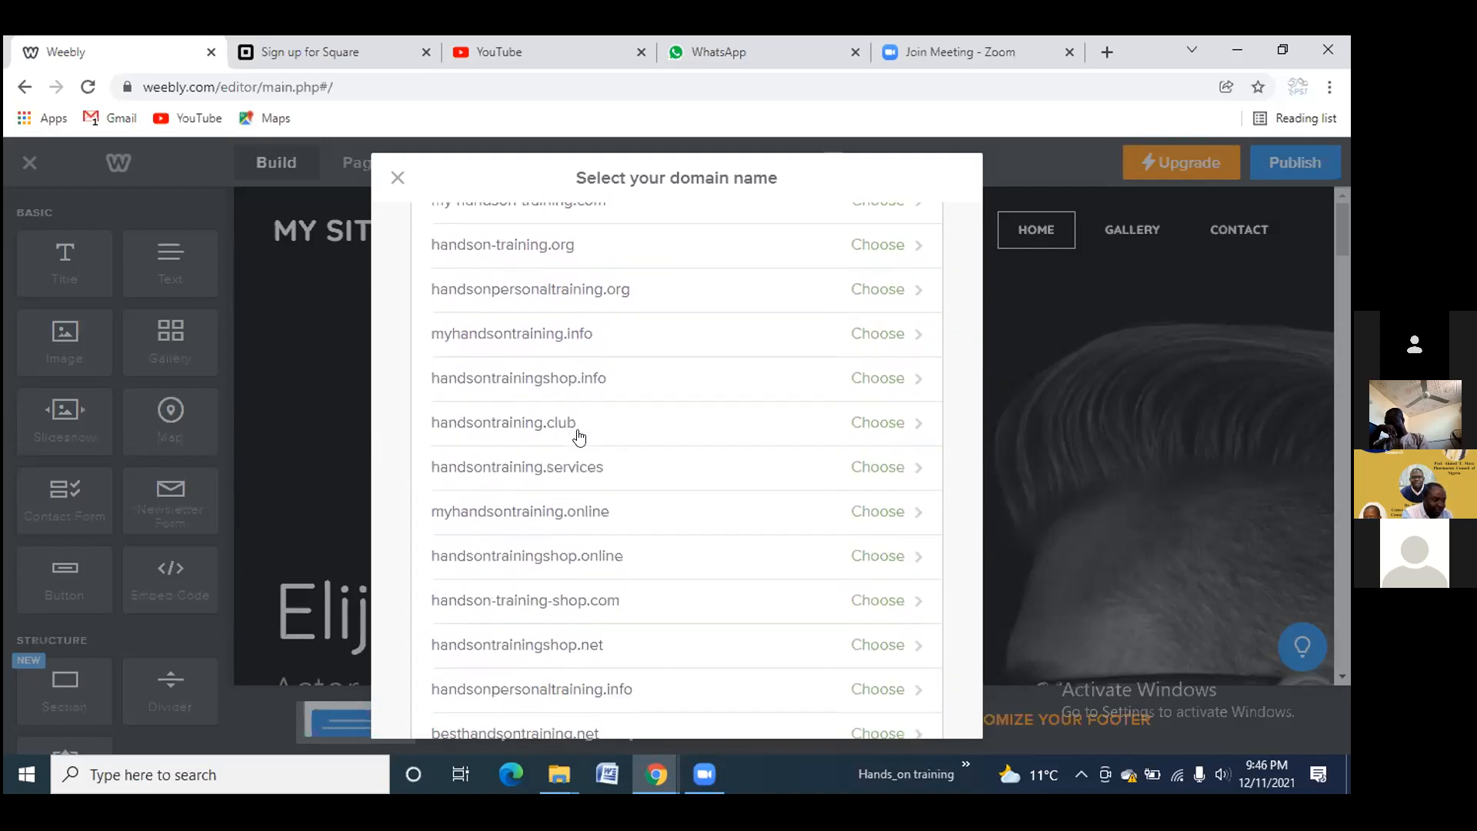
scroll(580, 437, down, 1)
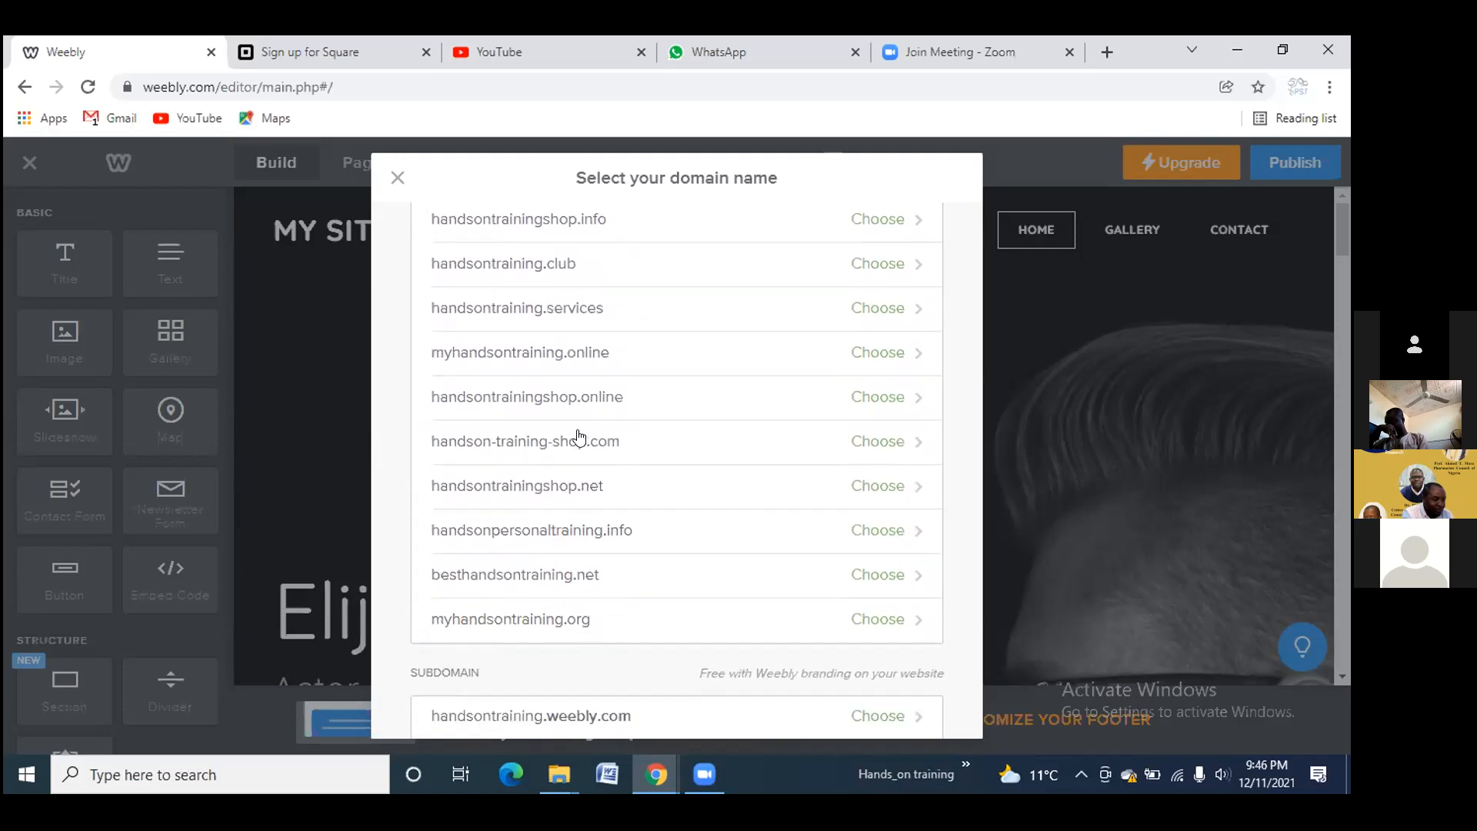
scroll(579, 438, up, 8)
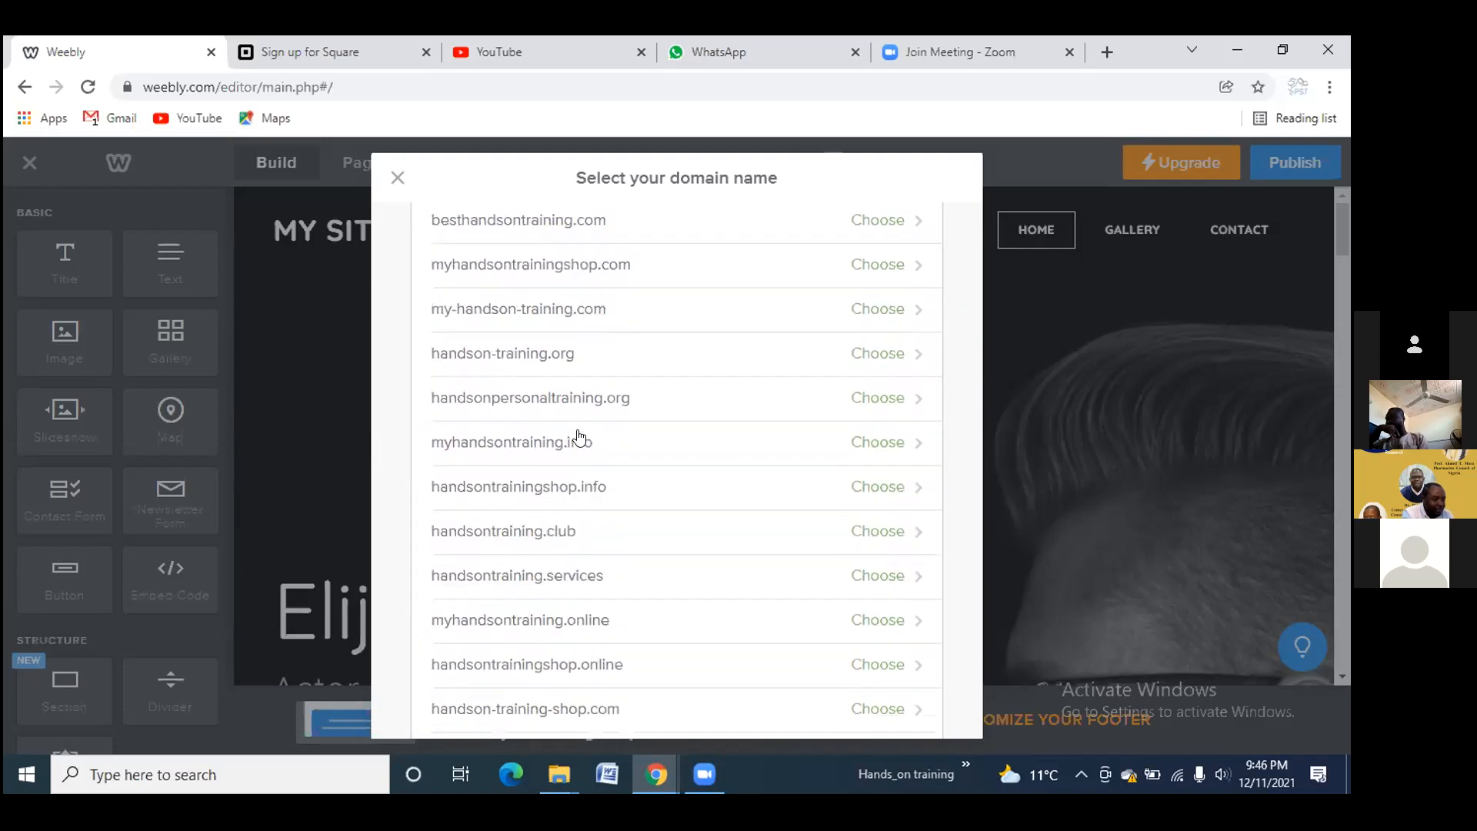
scroll(580, 437, up, 1)
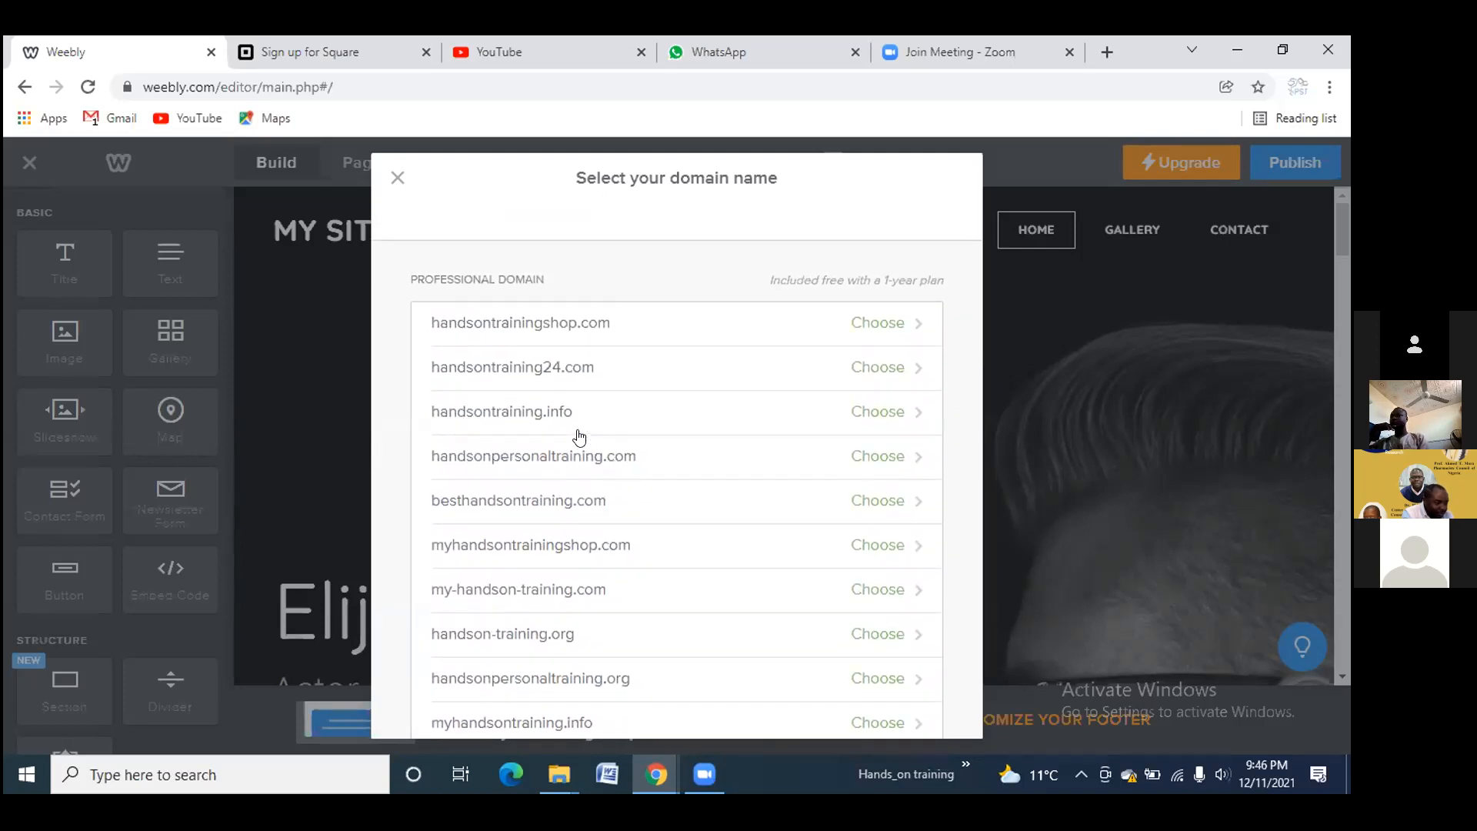
Pick handsontrainingshop.com, scroll the Upgrade My Site plans and FAQ, then close without buying
click(525, 314)
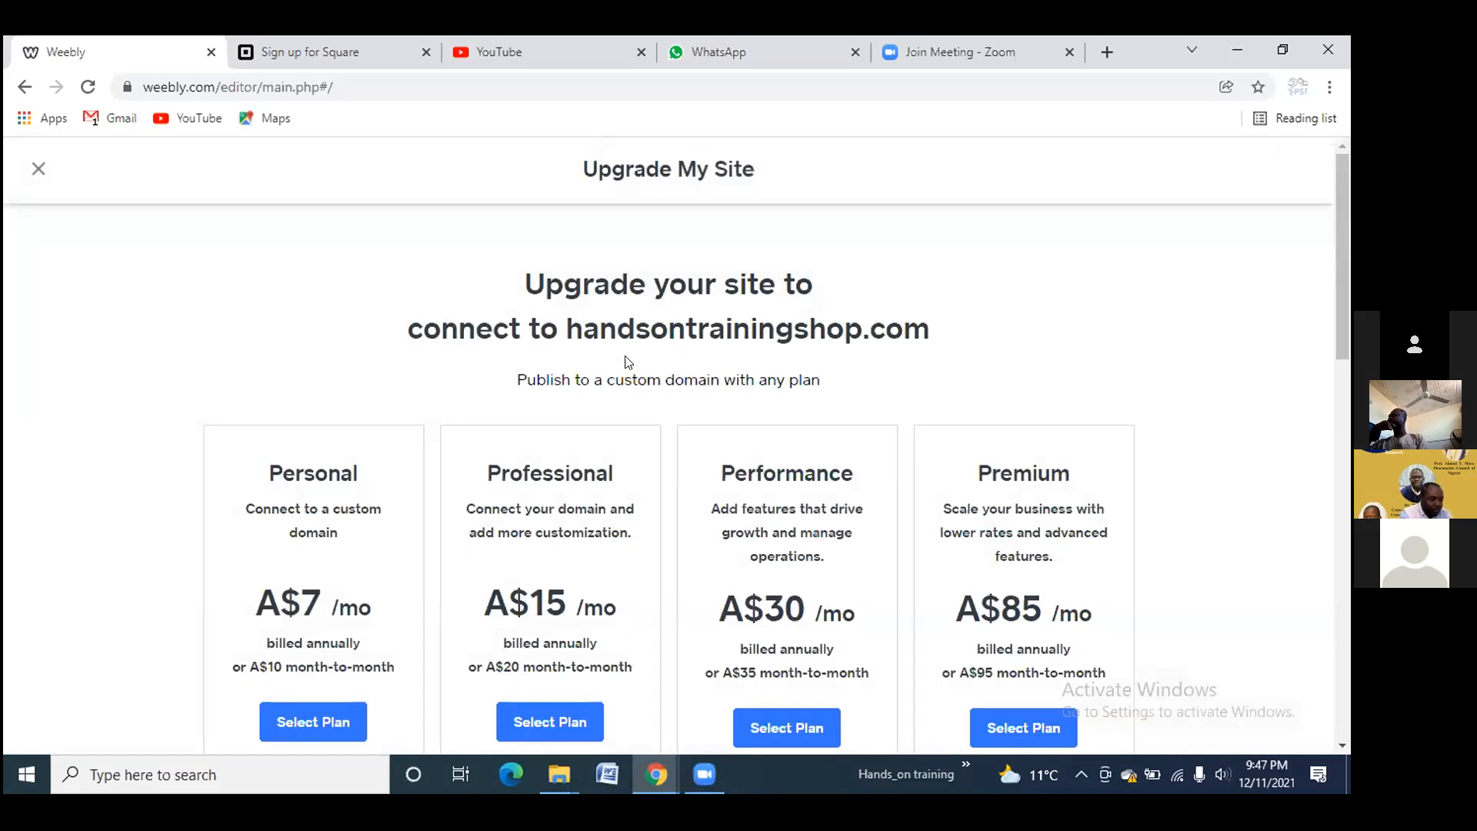
scroll(629, 361, down, 1)
scroll(630, 362, down, 1)
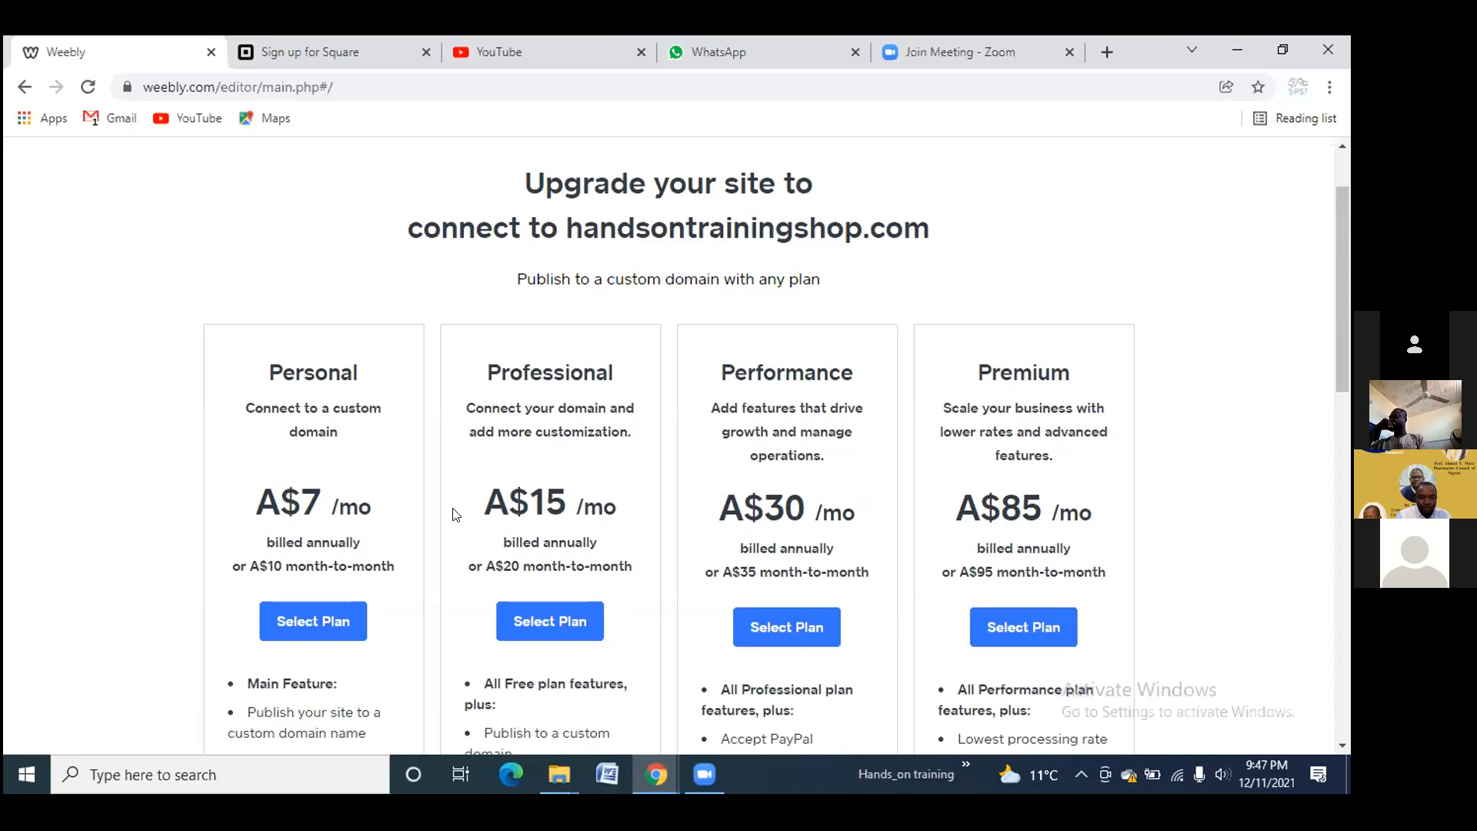
scroll(702, 488, down, 8)
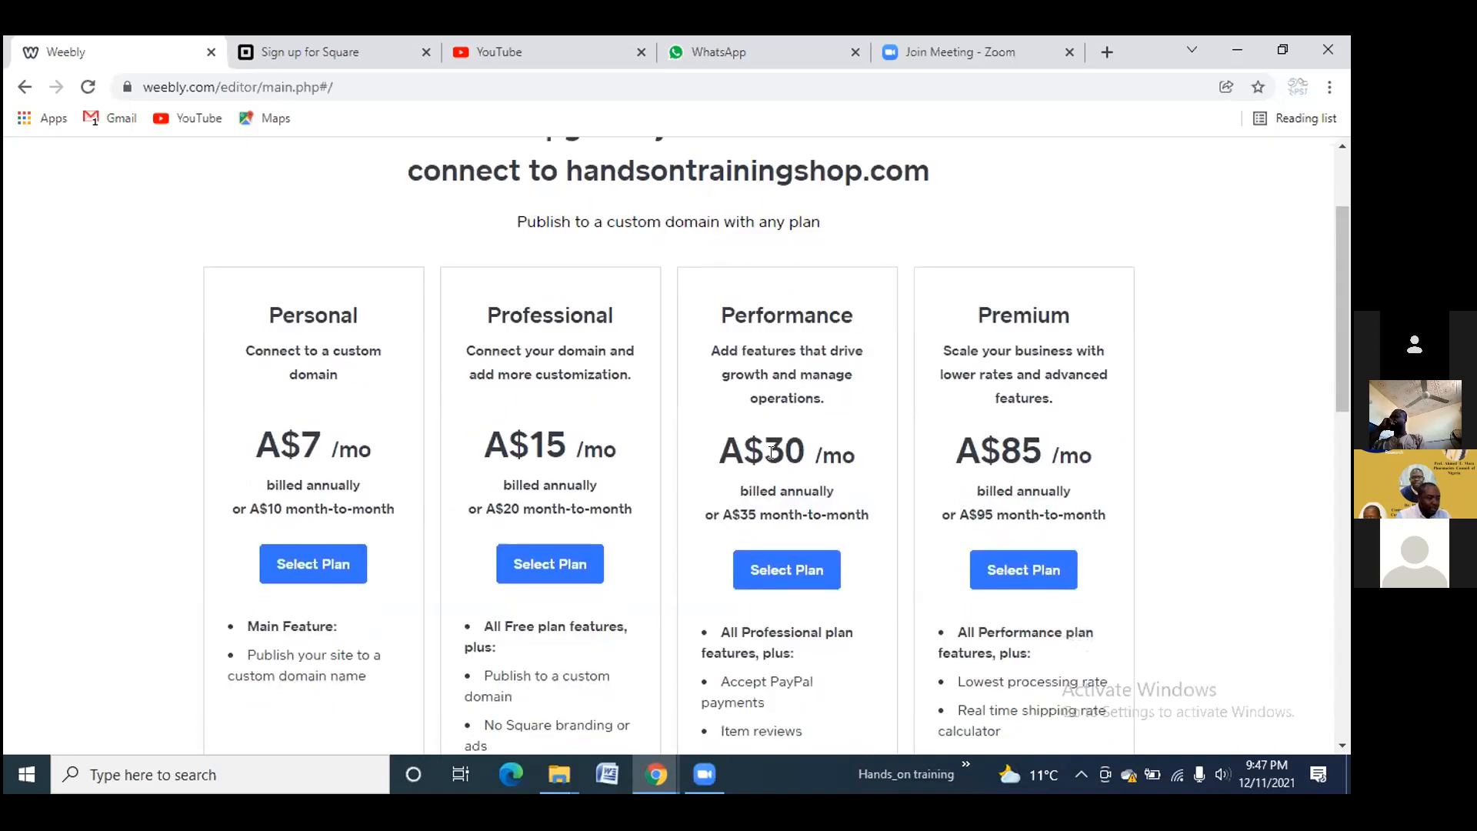
scroll(767, 450, down, 3)
scroll(764, 448, up, 13)
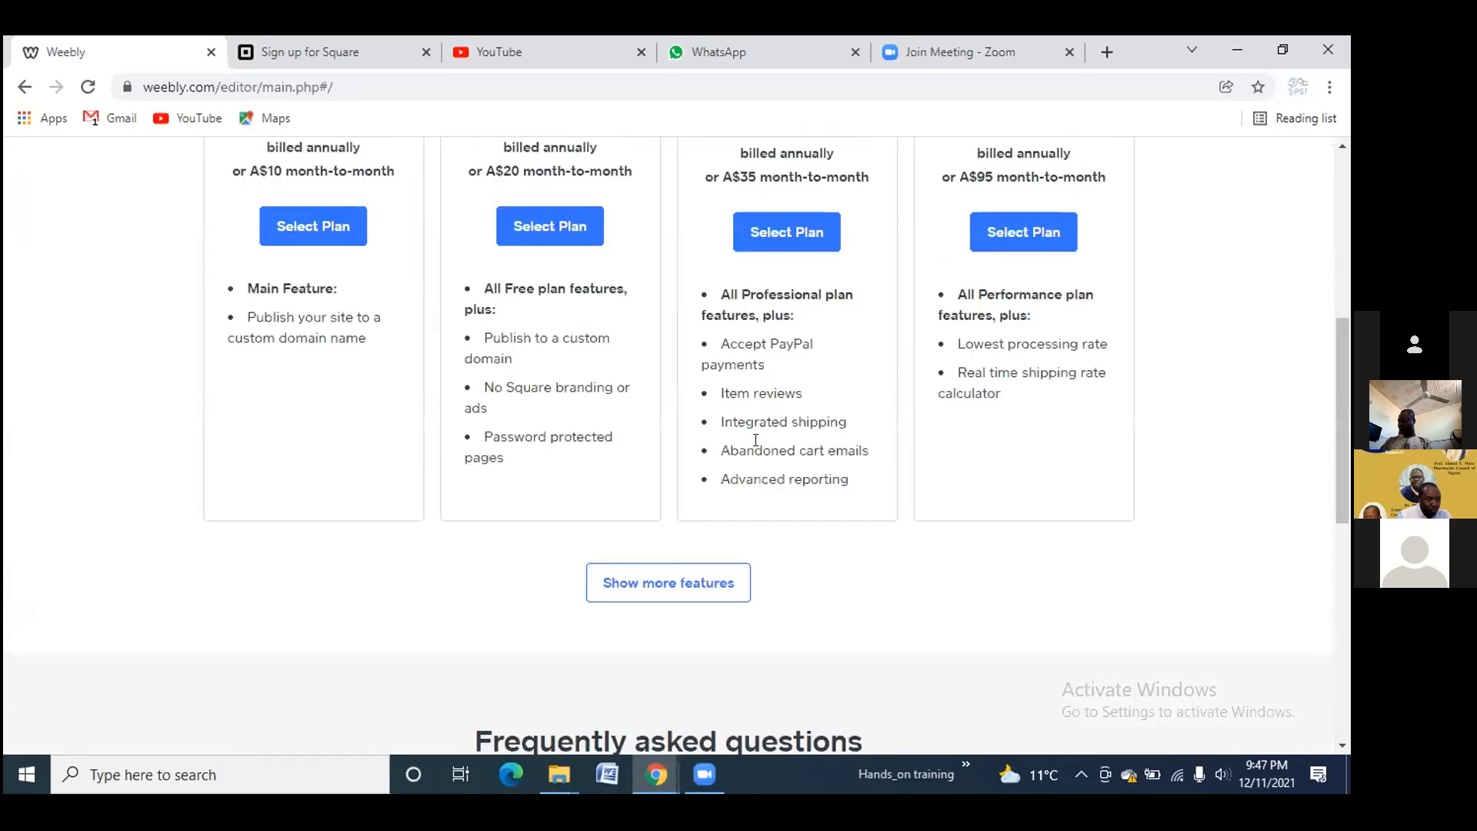
scroll(653, 471, down, 3)
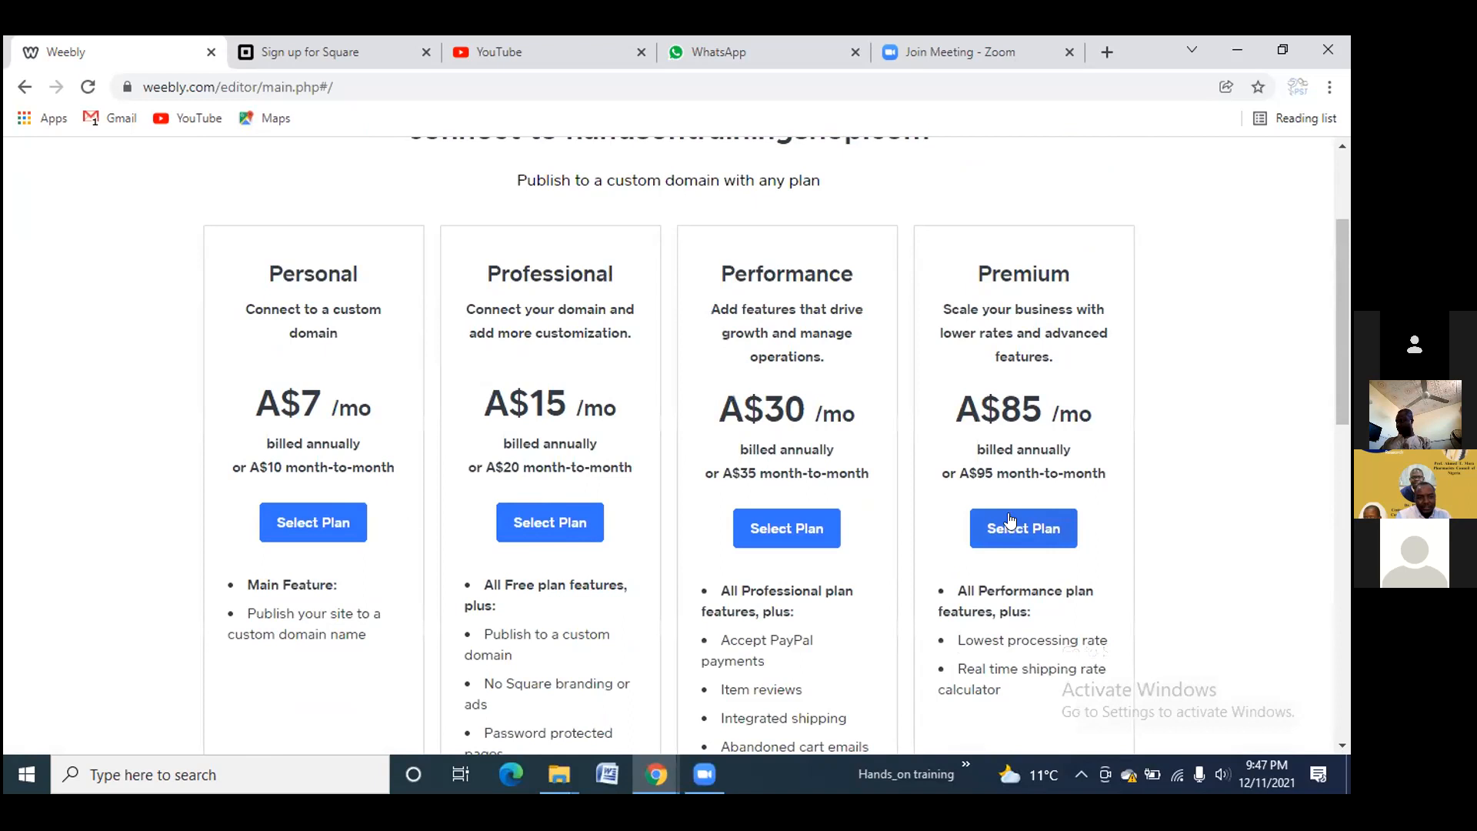
scroll(709, 469, up, 3)
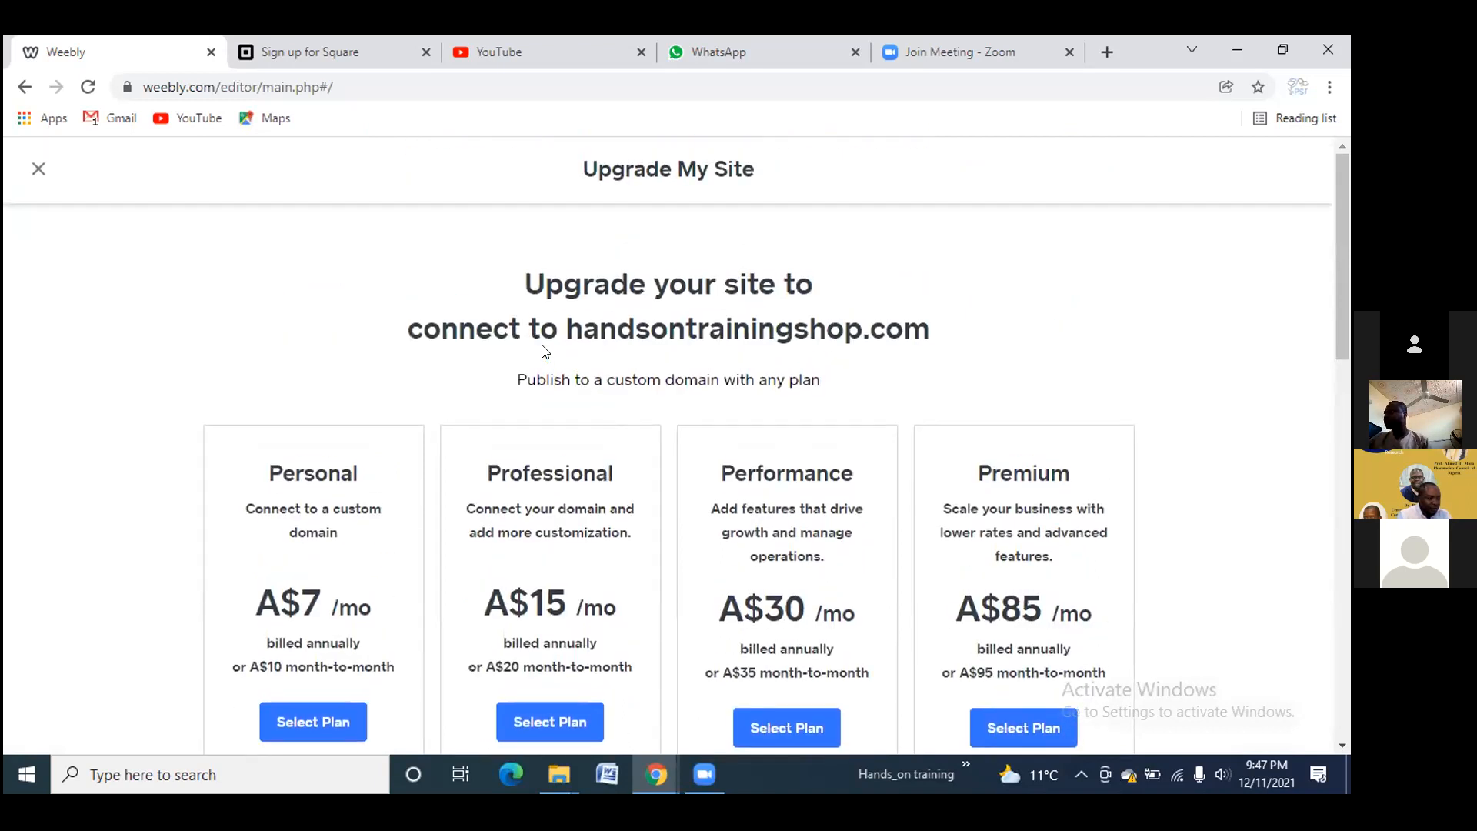
scroll(542, 352, down, 13)
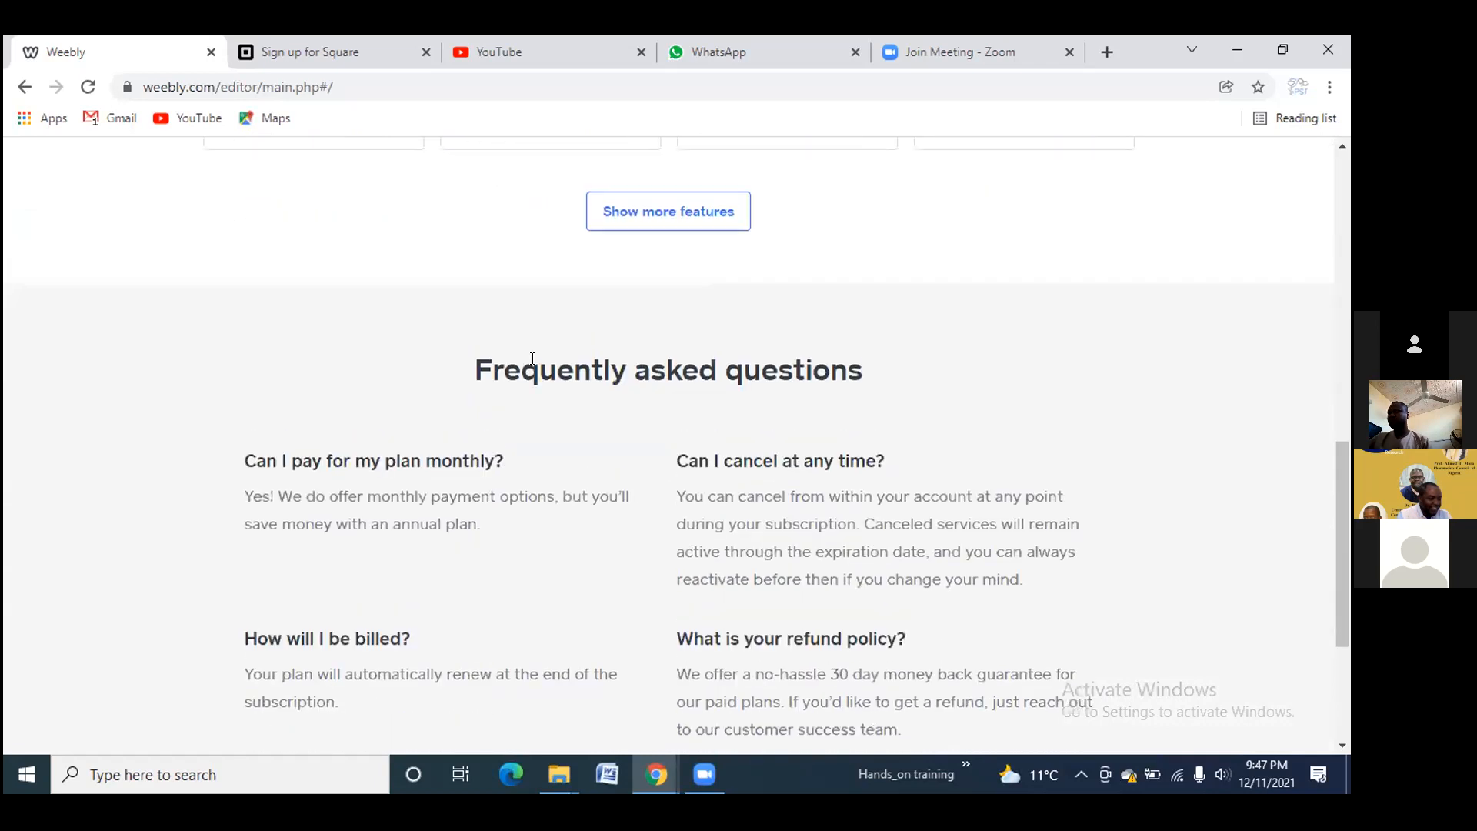
scroll(525, 357, up, 6)
scroll(523, 359, up, 5)
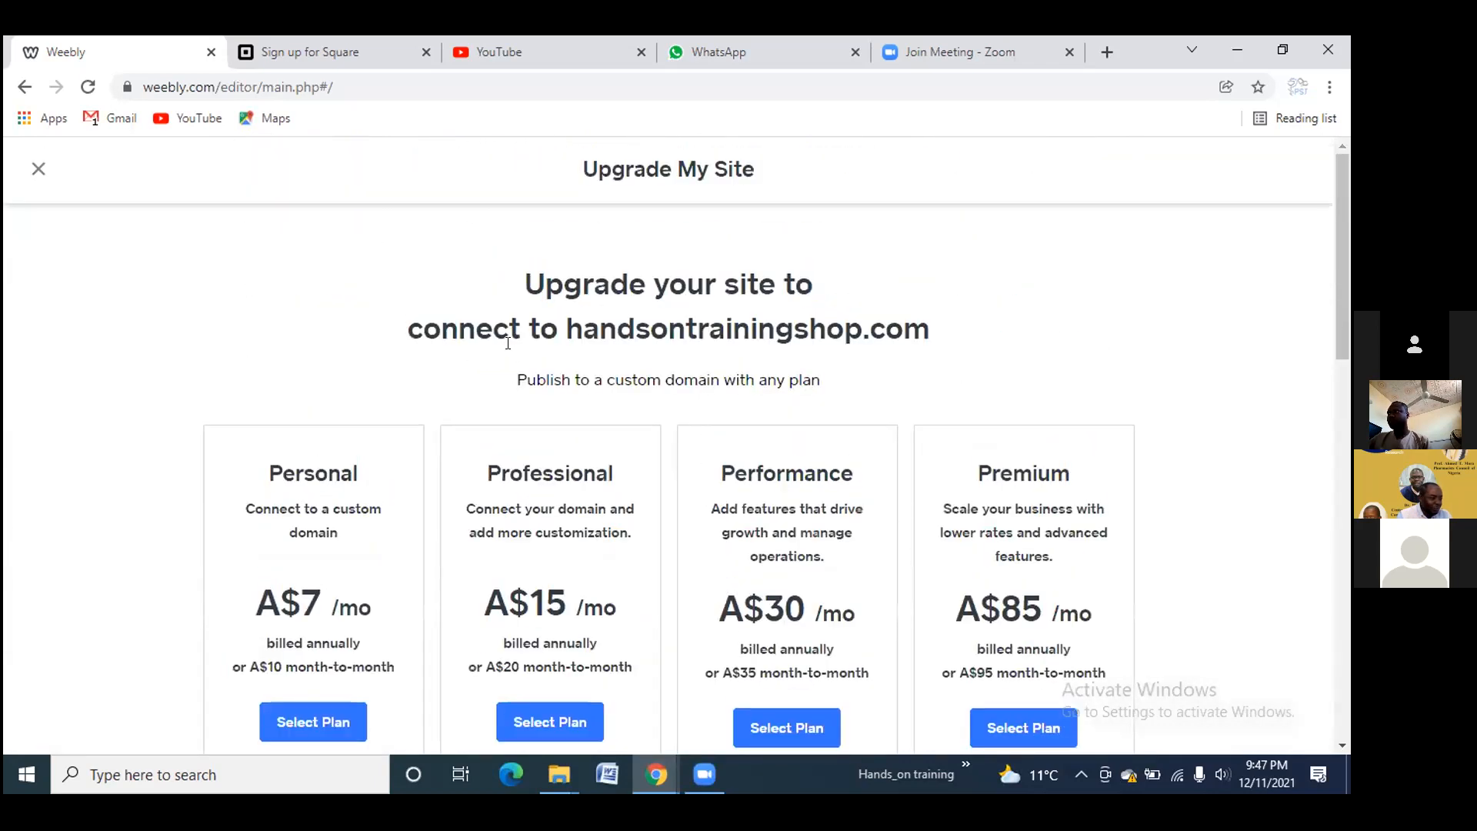
click(35, 179)
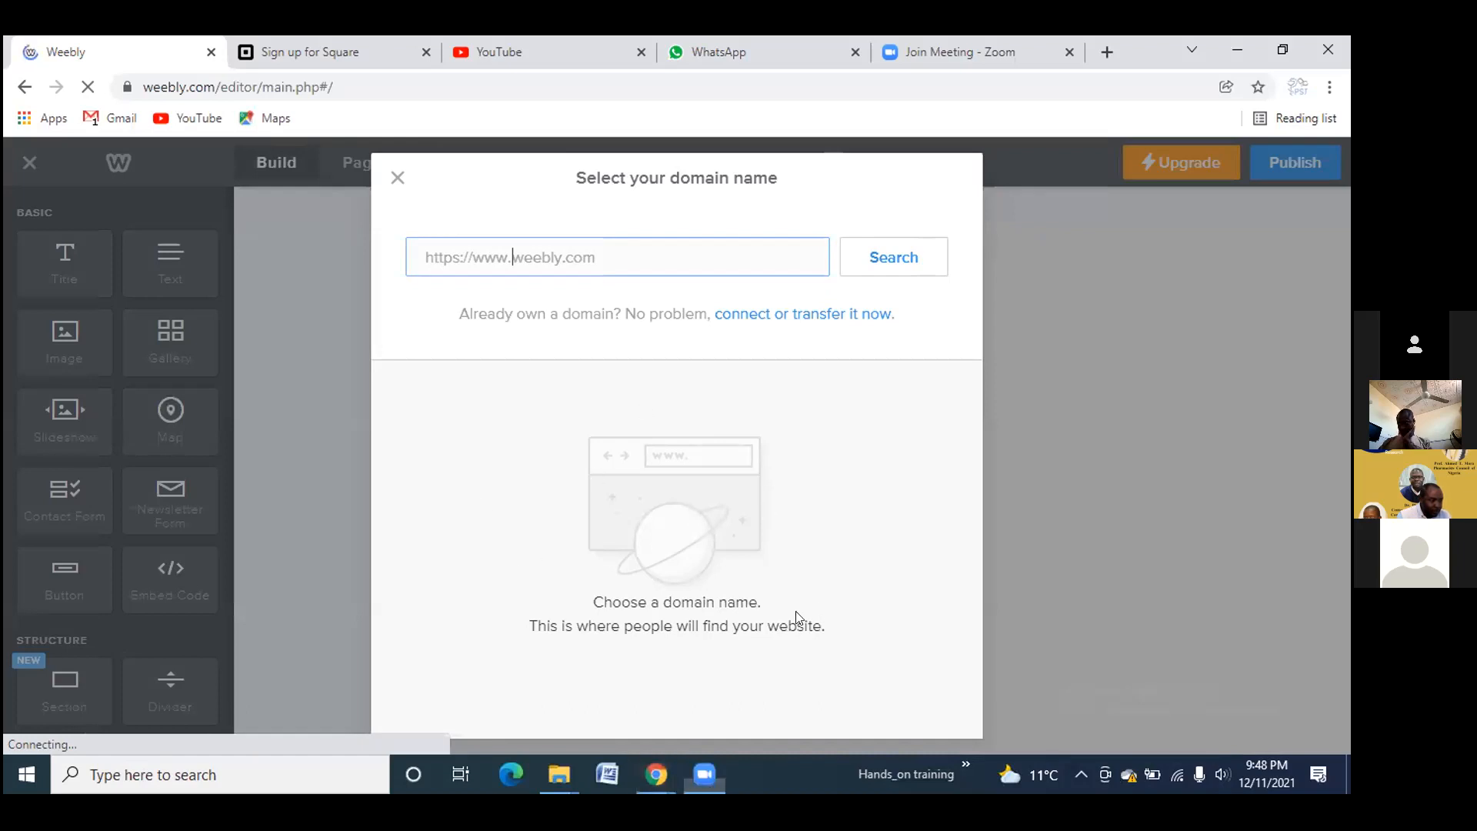
Close the Select your domain name dialog and scroll over the Elijah Soul home page
click(398, 179)
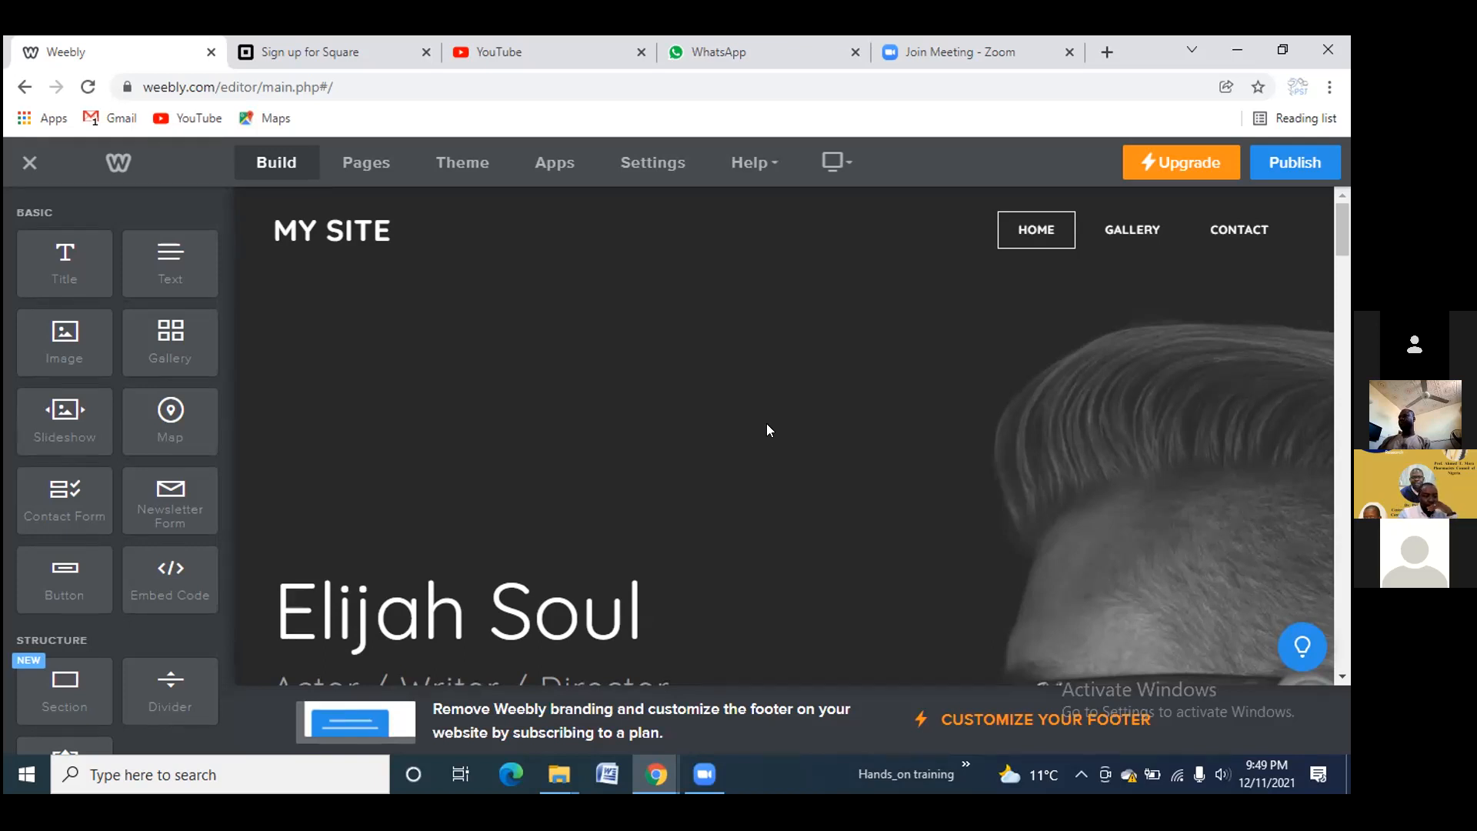
scroll(638, 435, down, 8)
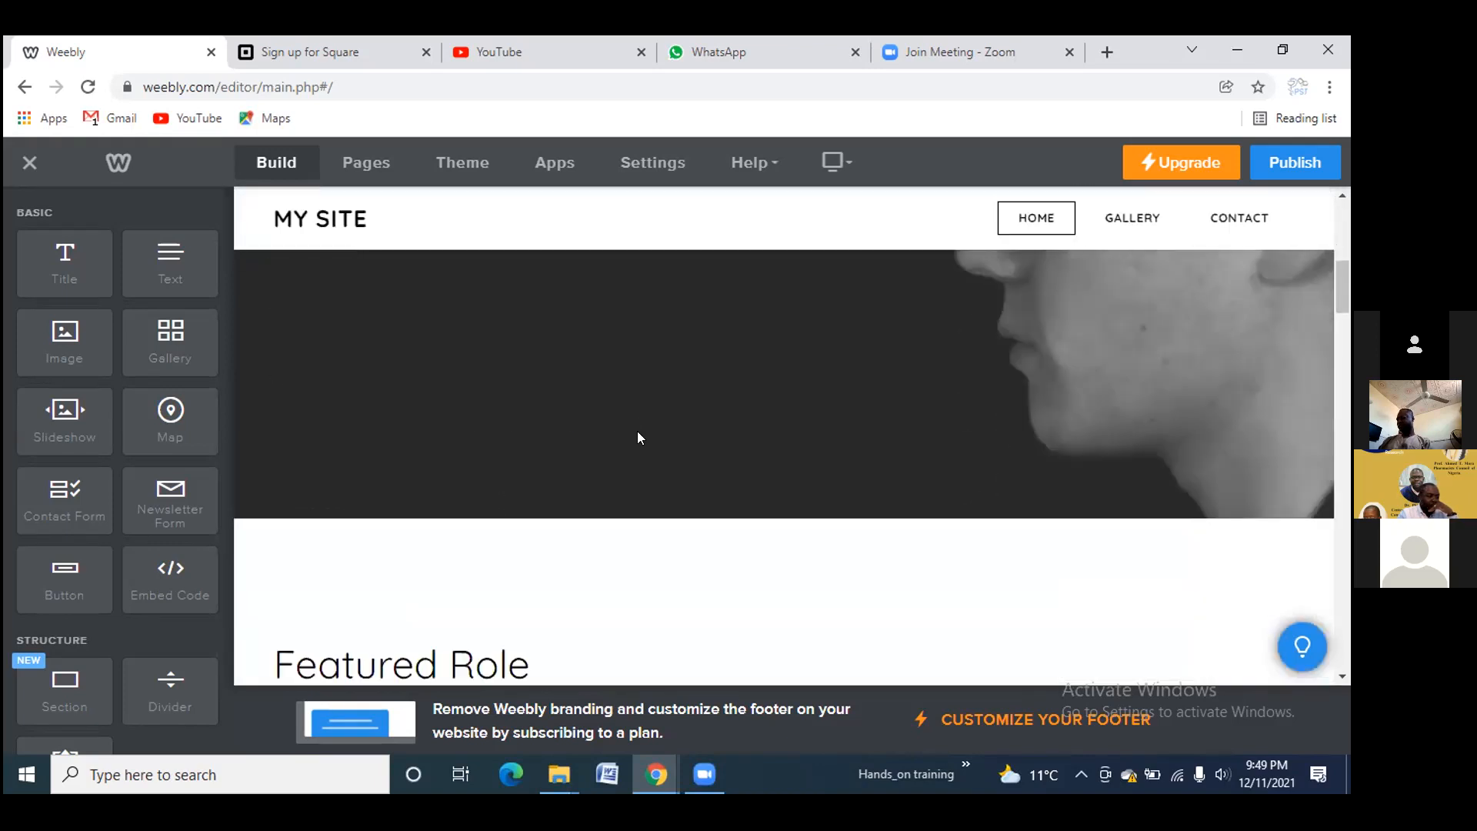
scroll(637, 437, up, 5)
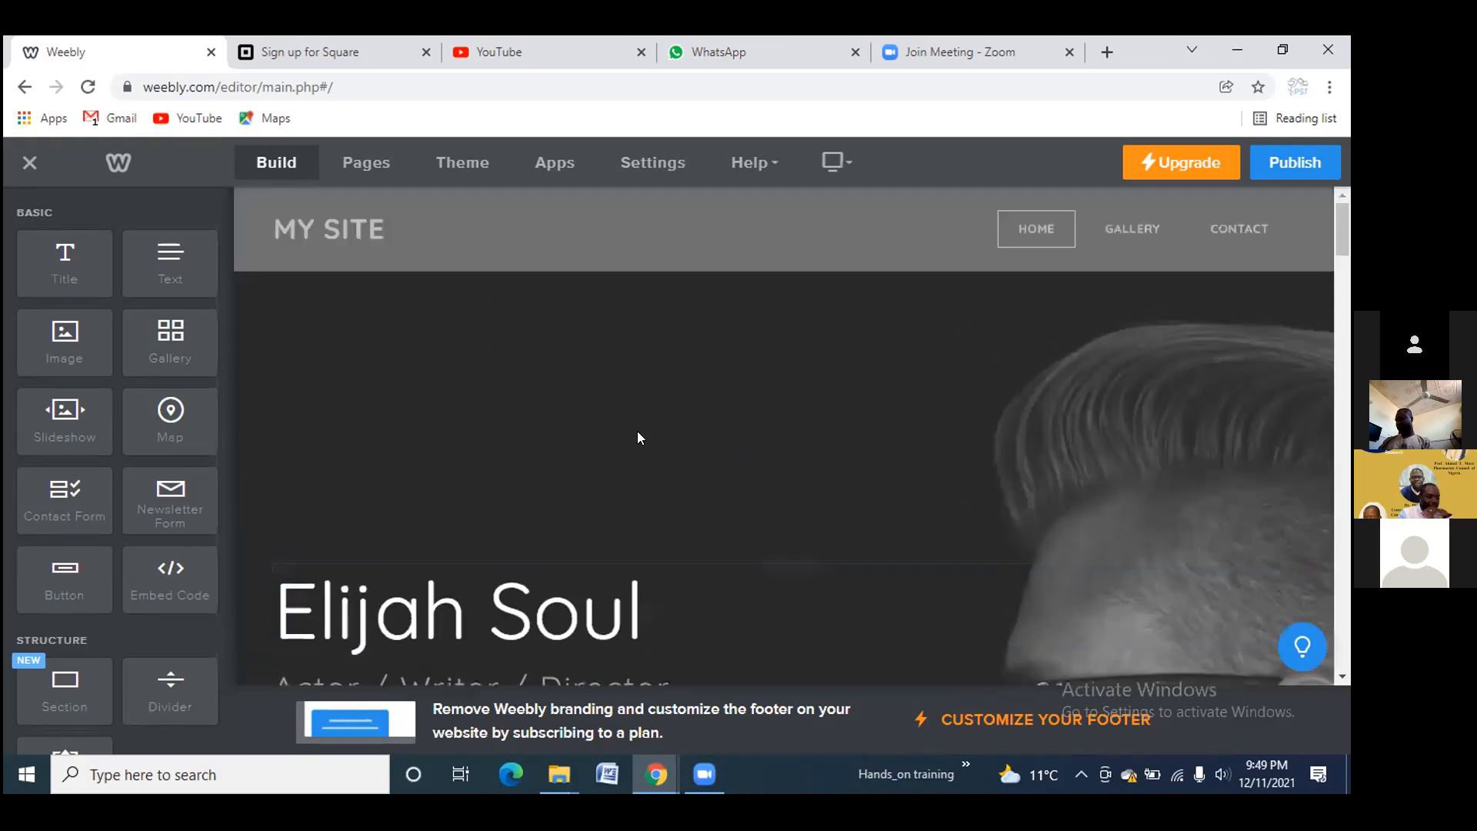
Replace the Elijah Soul header title with 'Hands-on training'
click(642, 414)
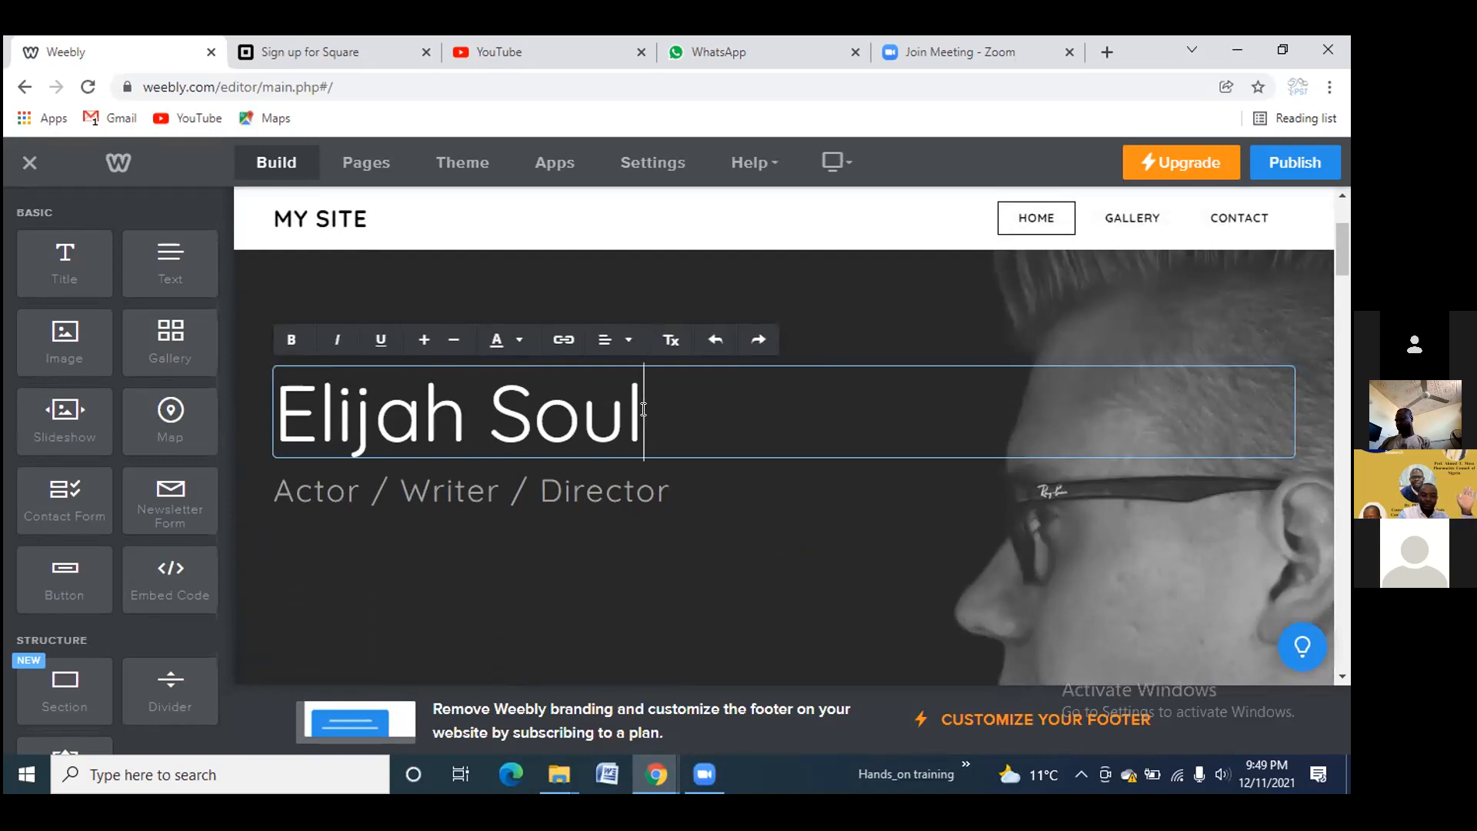
key(BackSpace)
key(BackSpace)
key(BackSpace)
key(BackSpace)
key(BackSpace)
key(BackSpace)
key(BackSpace)
key(BackSpace)
key(BackSpace)
key(BackSpace)
key(BackSpace)
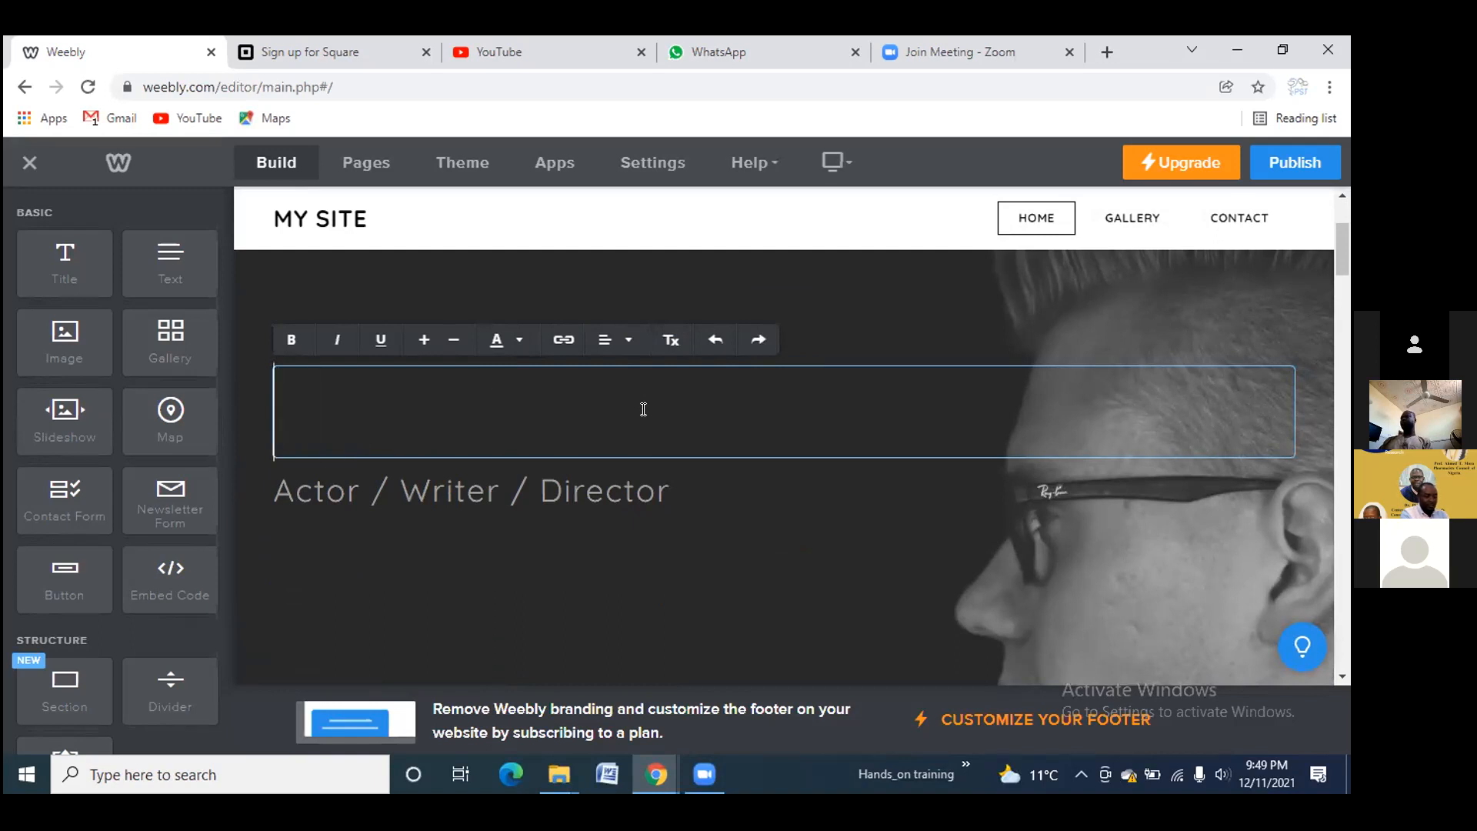
text(Hands)
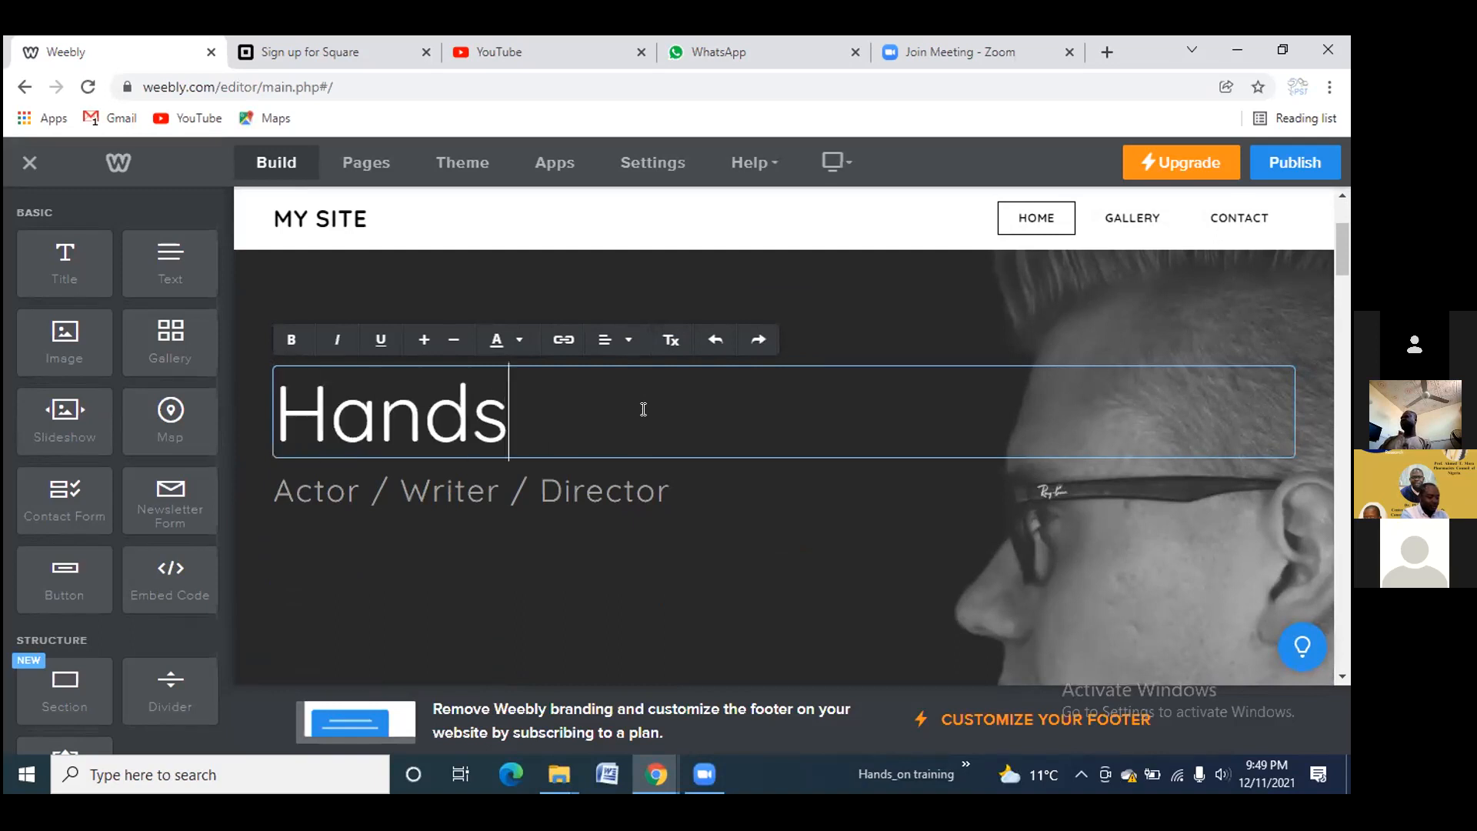
text(-on train)
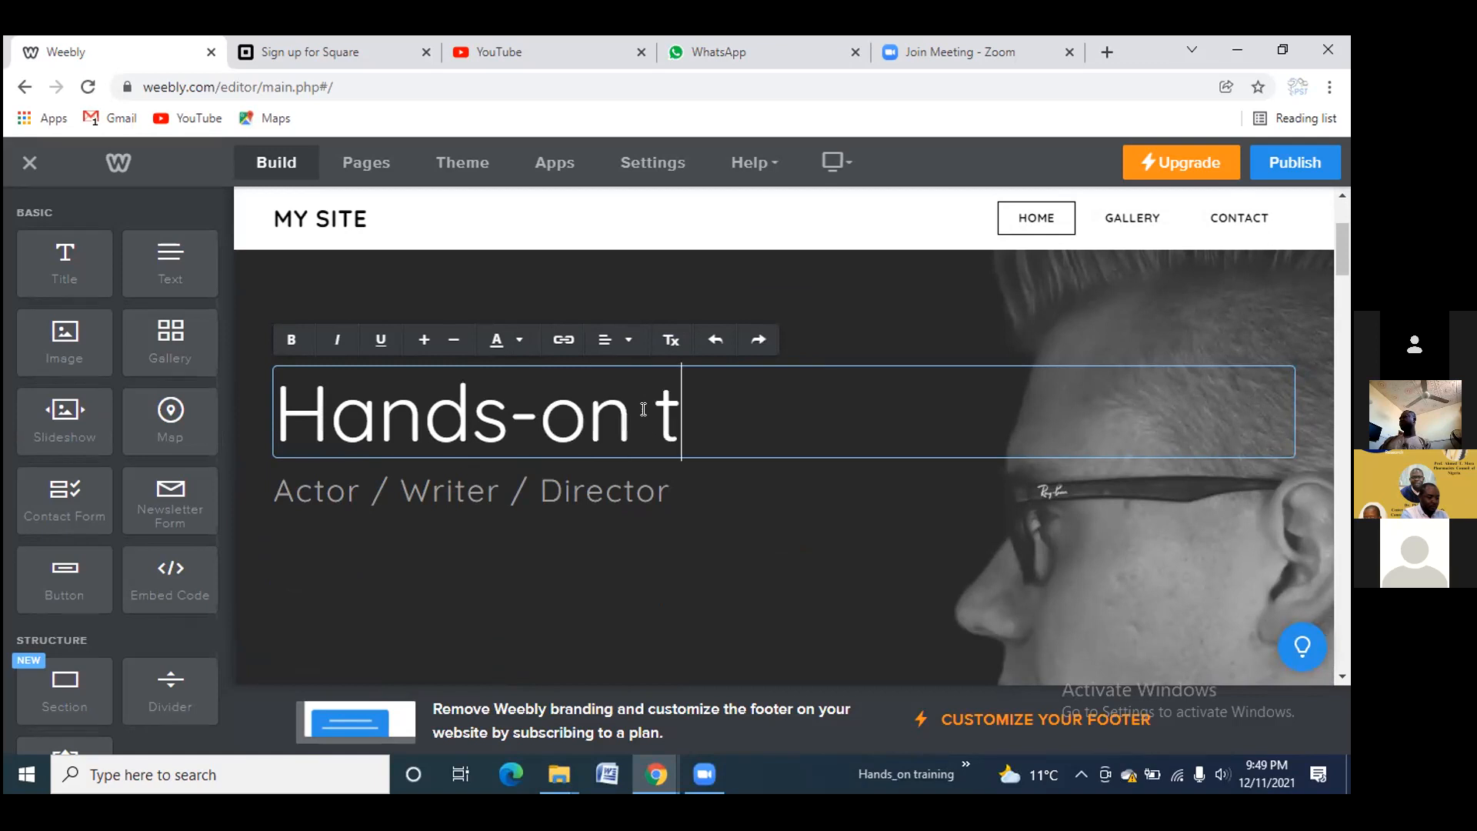
text(ing)
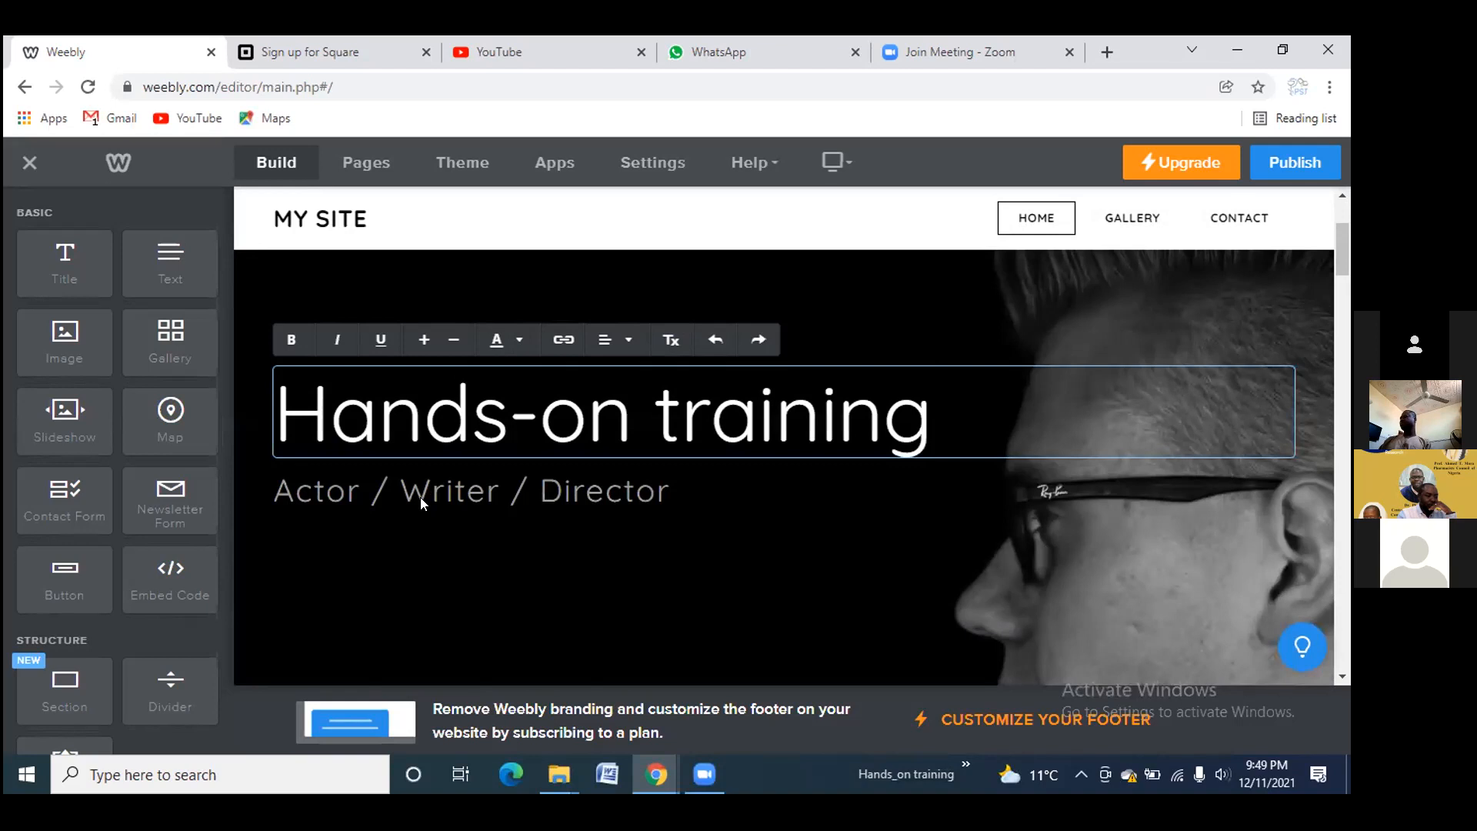
Delete the 'Actor / Writer / Director' subtitle block beneath the title
click(420, 496)
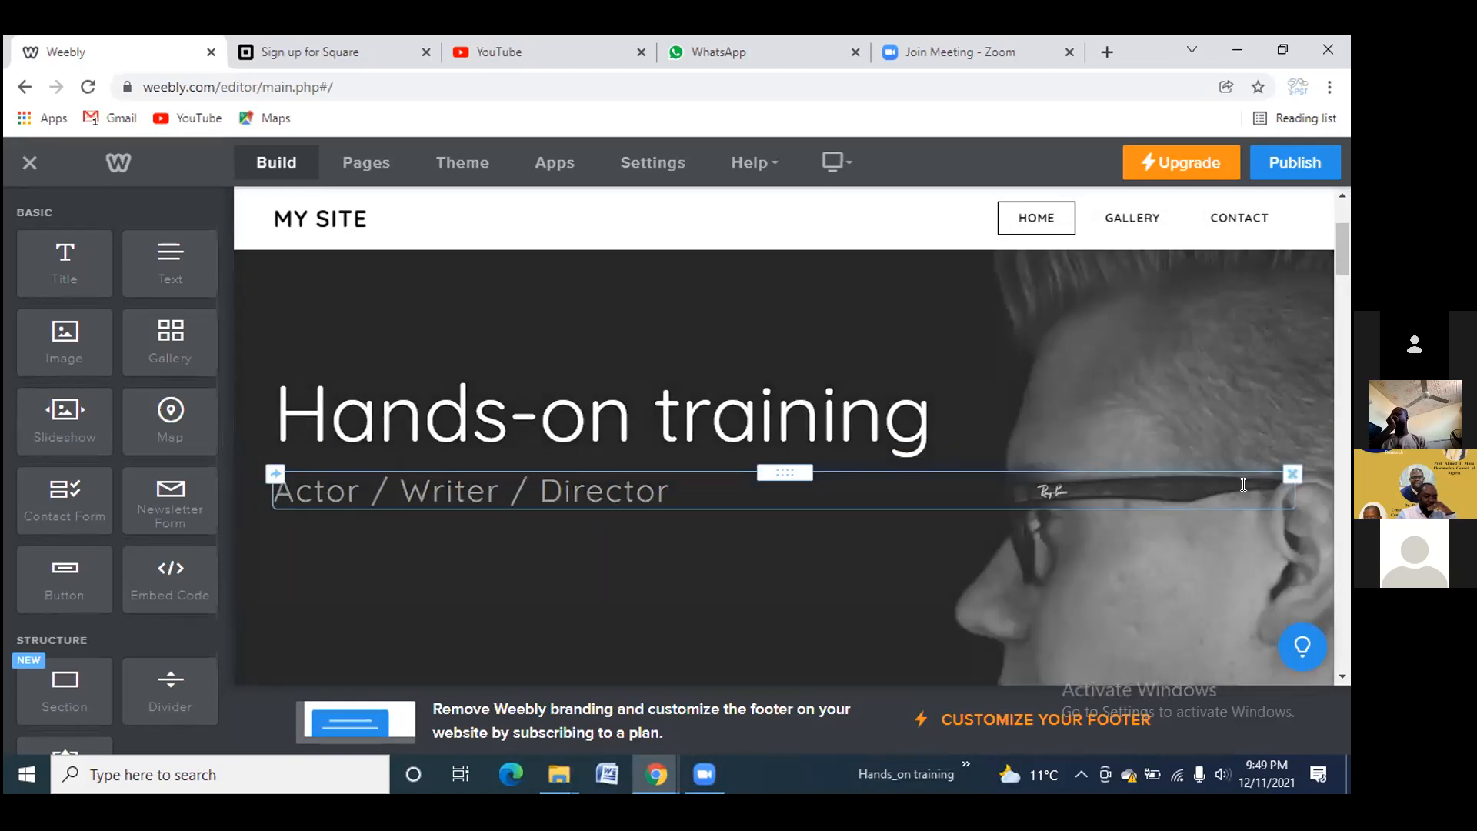
click(1292, 472)
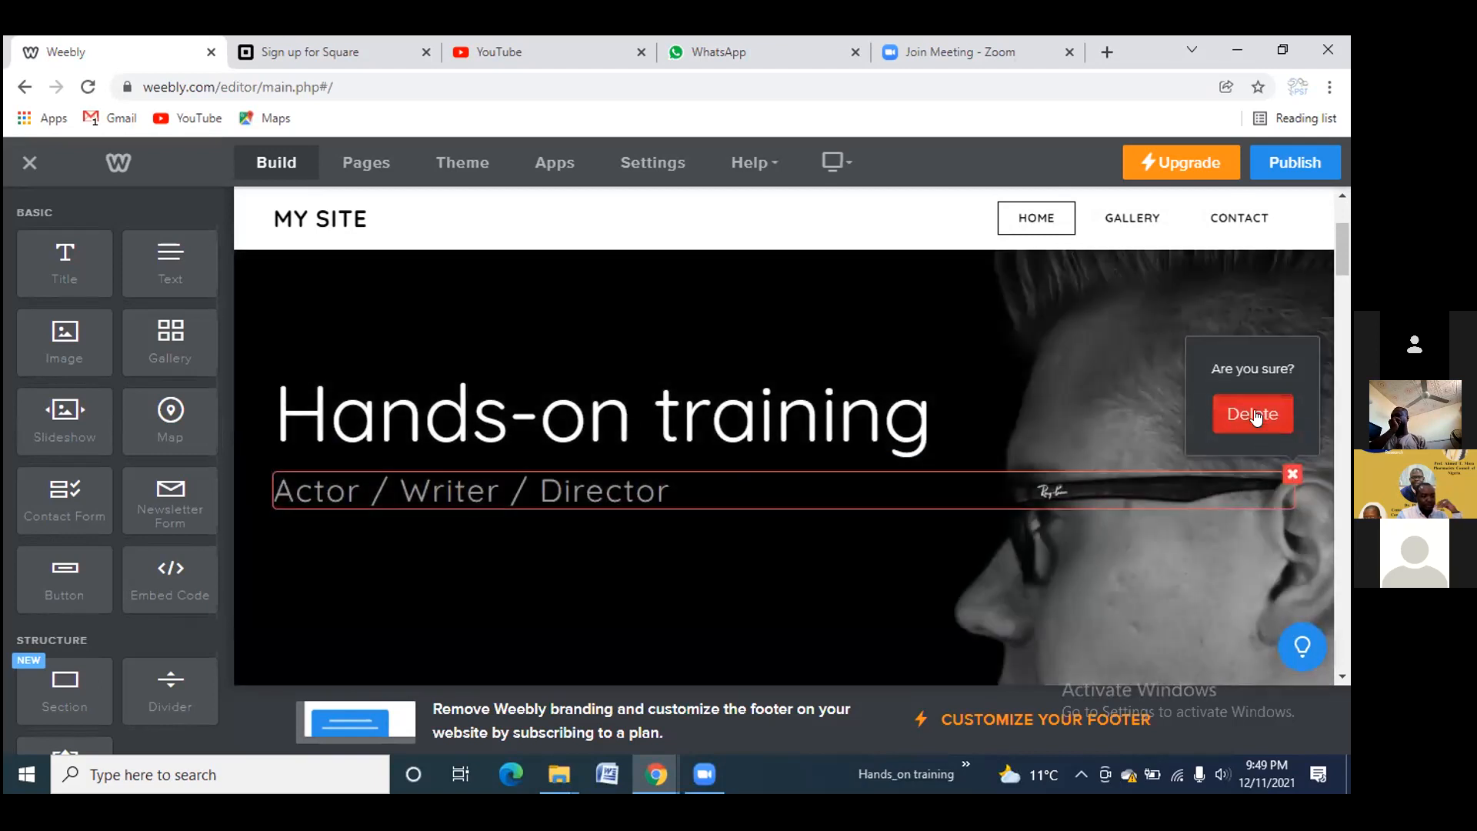
click(1253, 416)
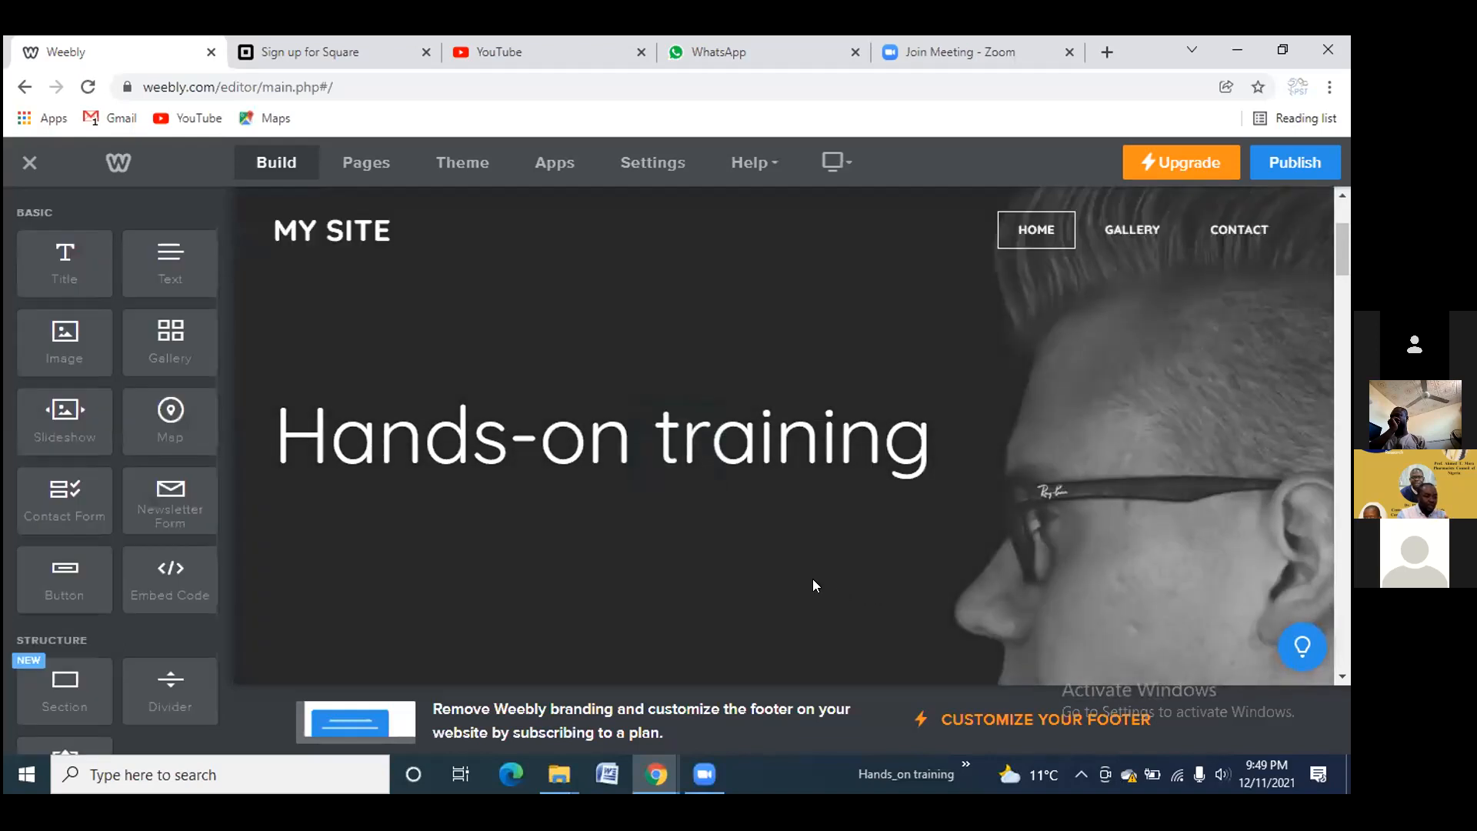
scroll(879, 575, down, 5)
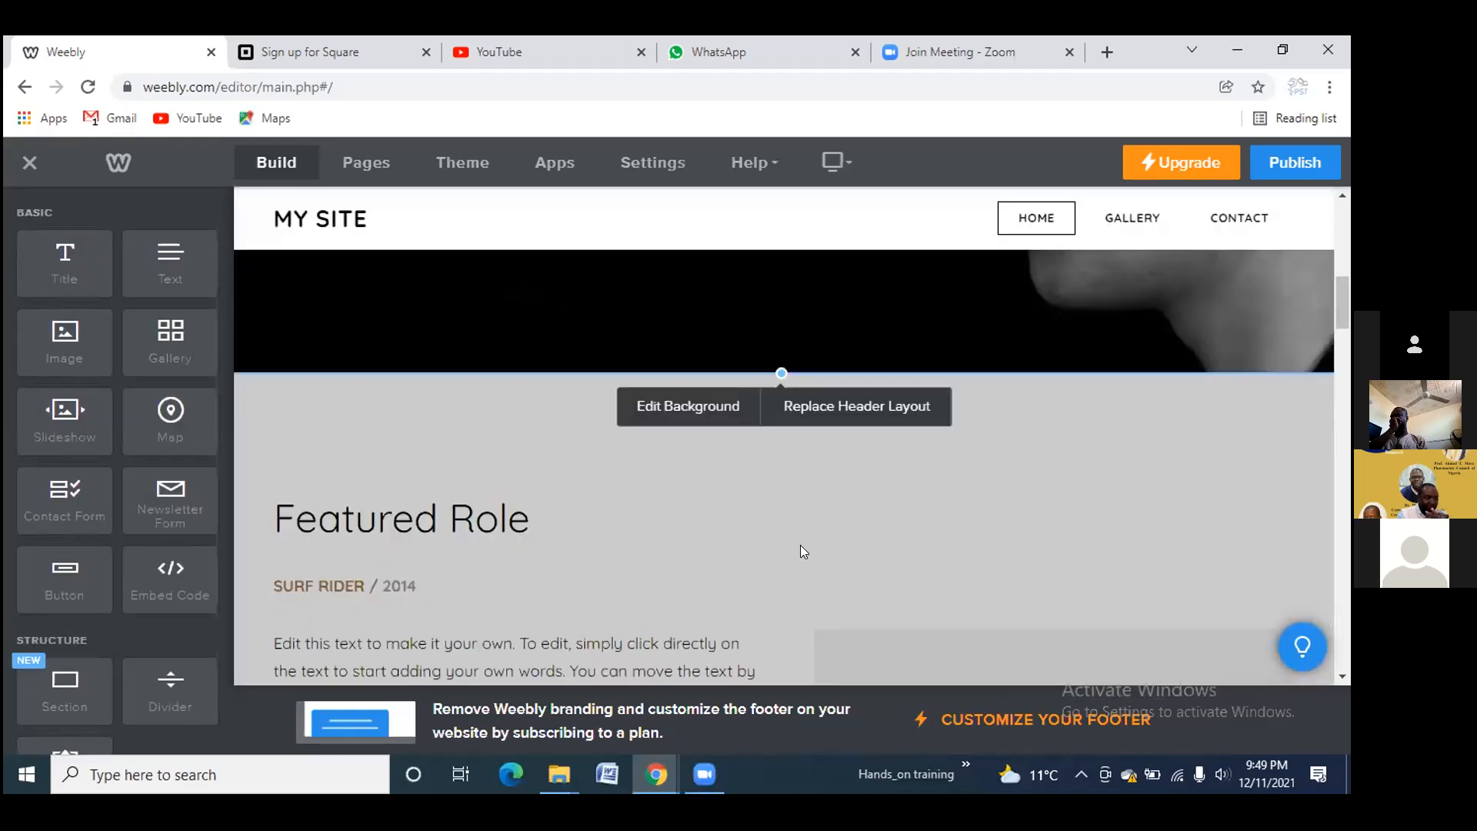
scroll(793, 540, up, 5)
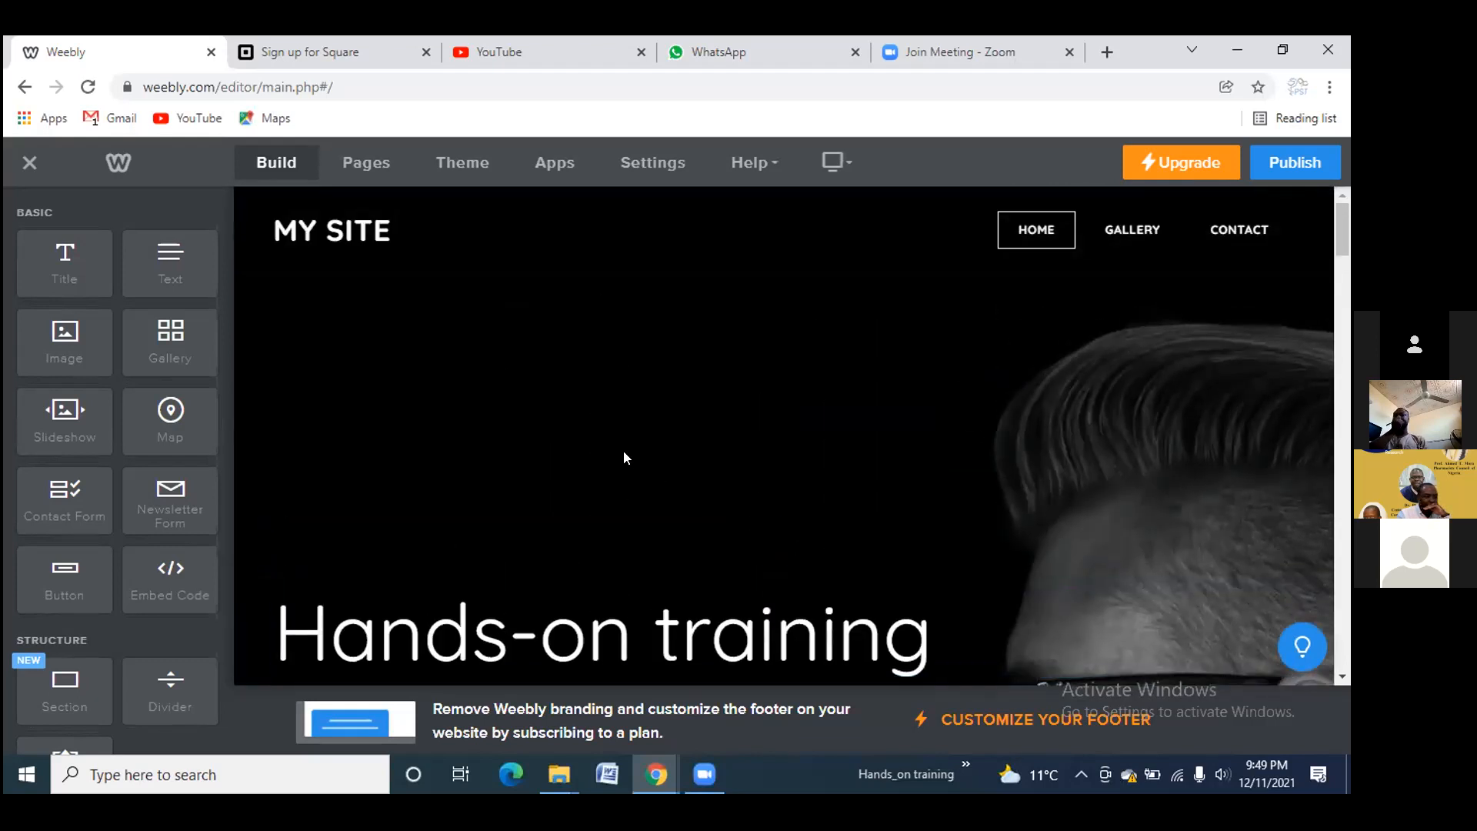
Open the Theme Gallery via Change Theme and filter to Custom themes, which lists none
click(470, 171)
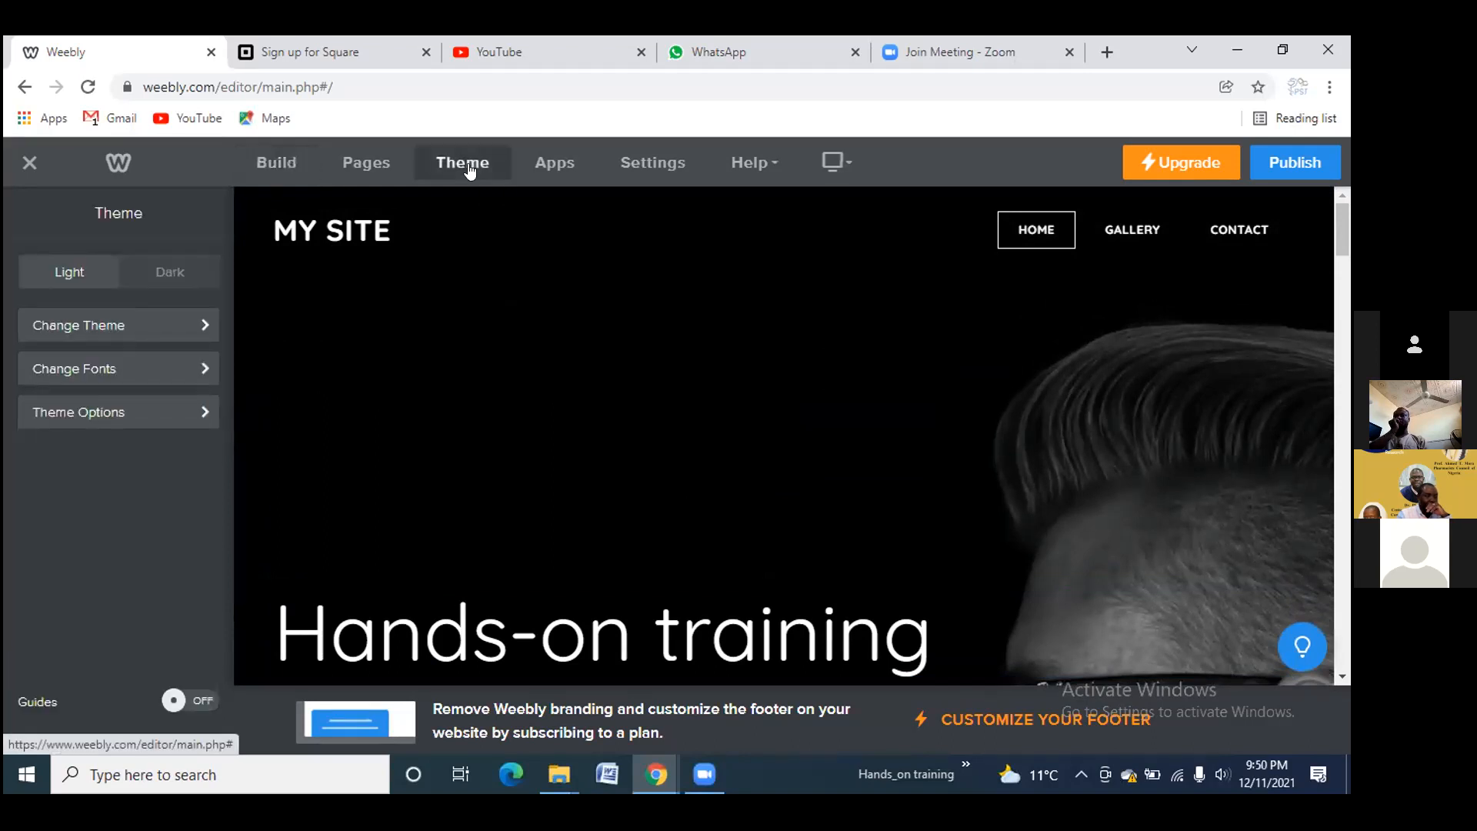
click(110, 325)
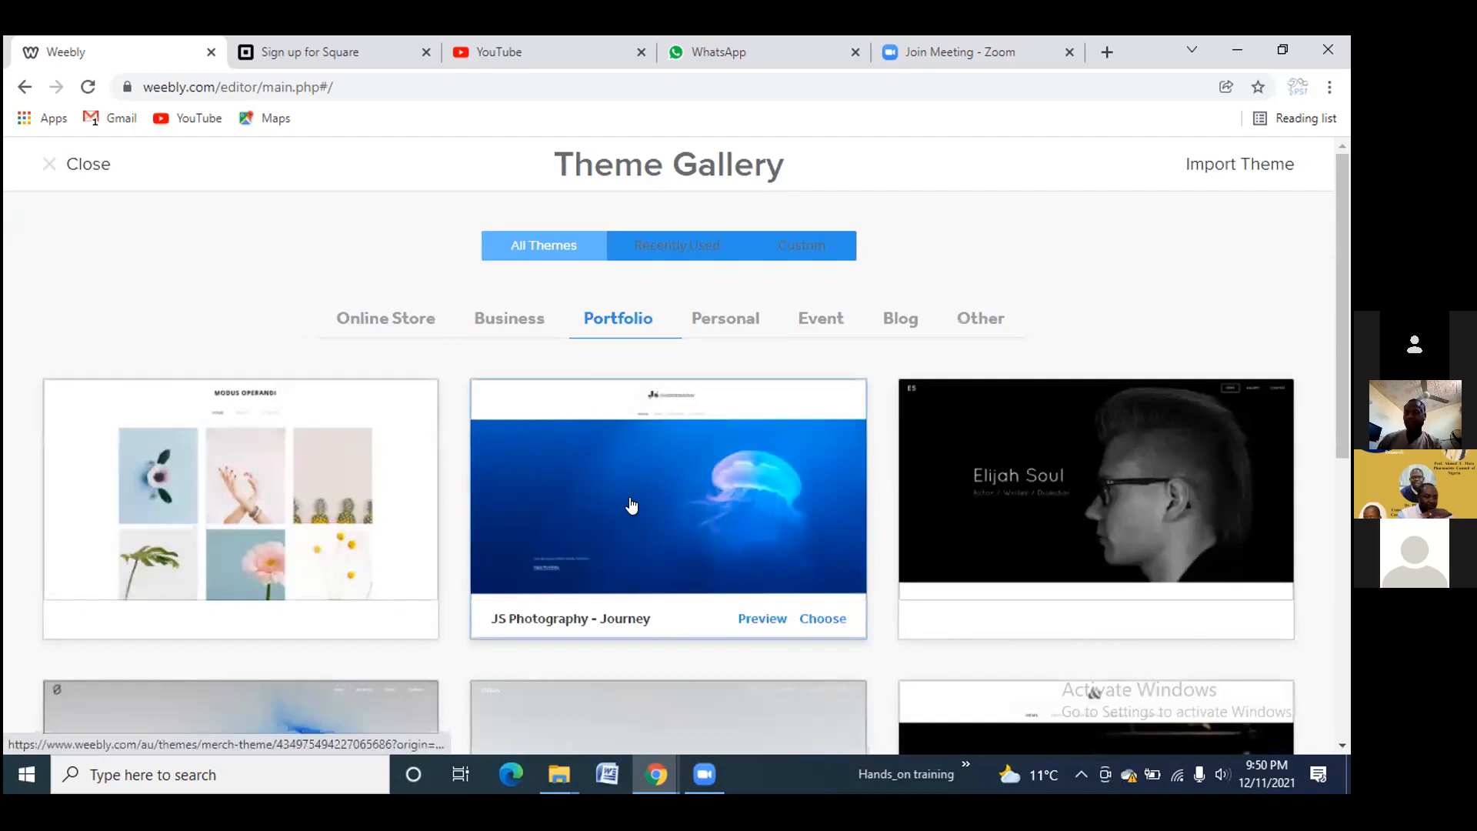
scroll(632, 508, down, 1)
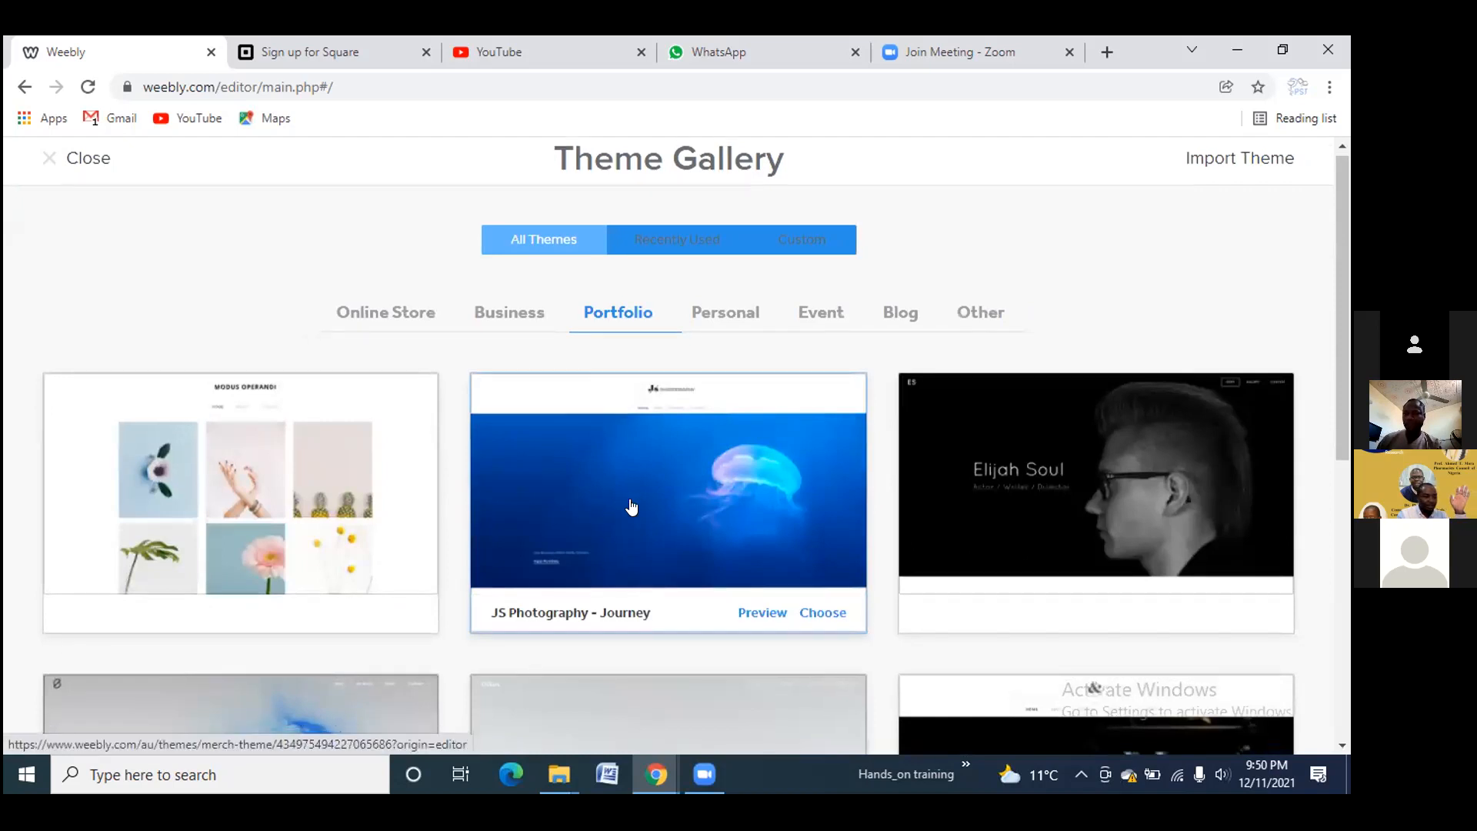
scroll(632, 506, down, 7)
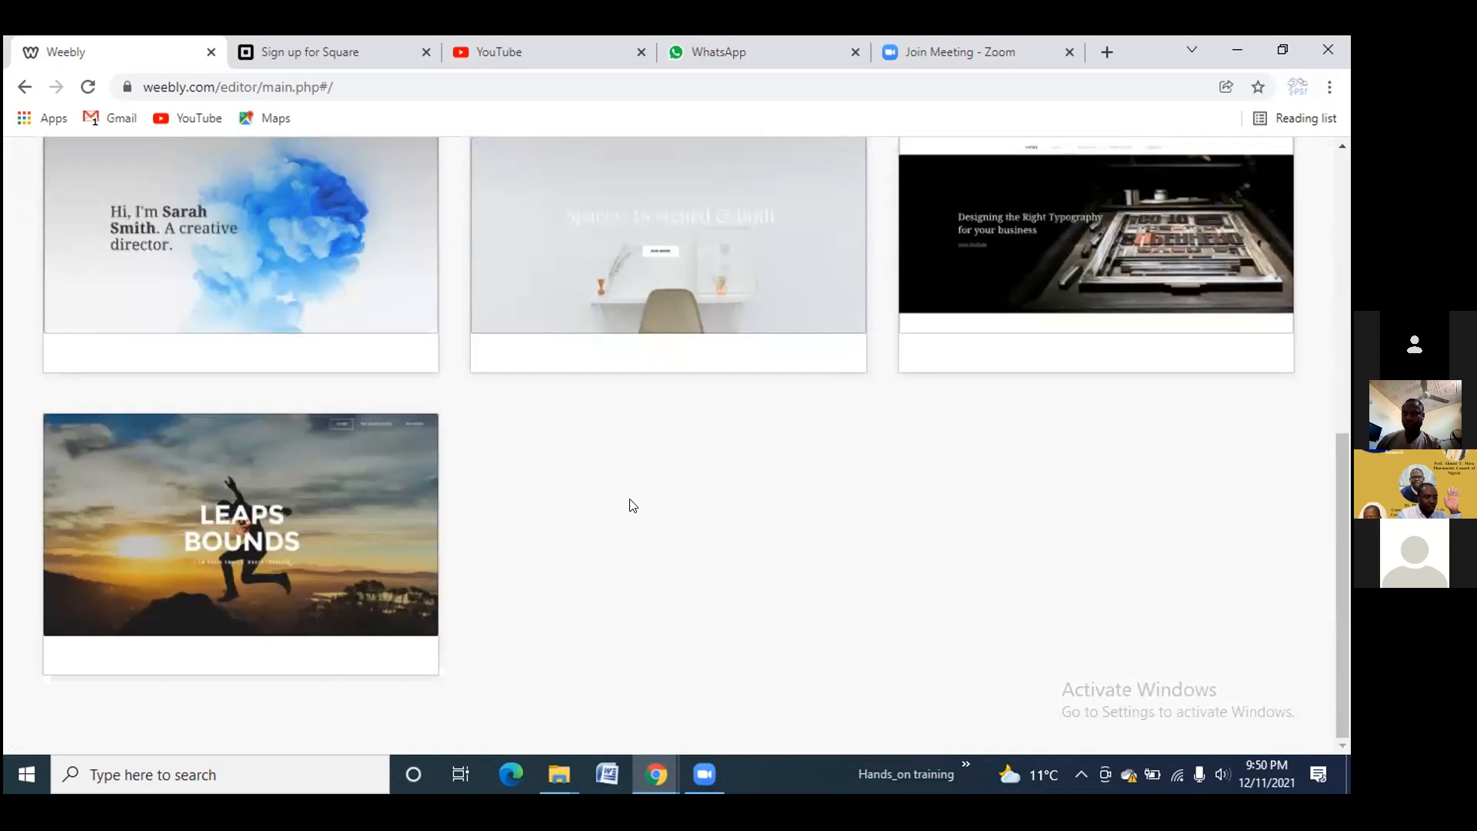
scroll(632, 505, up, 10)
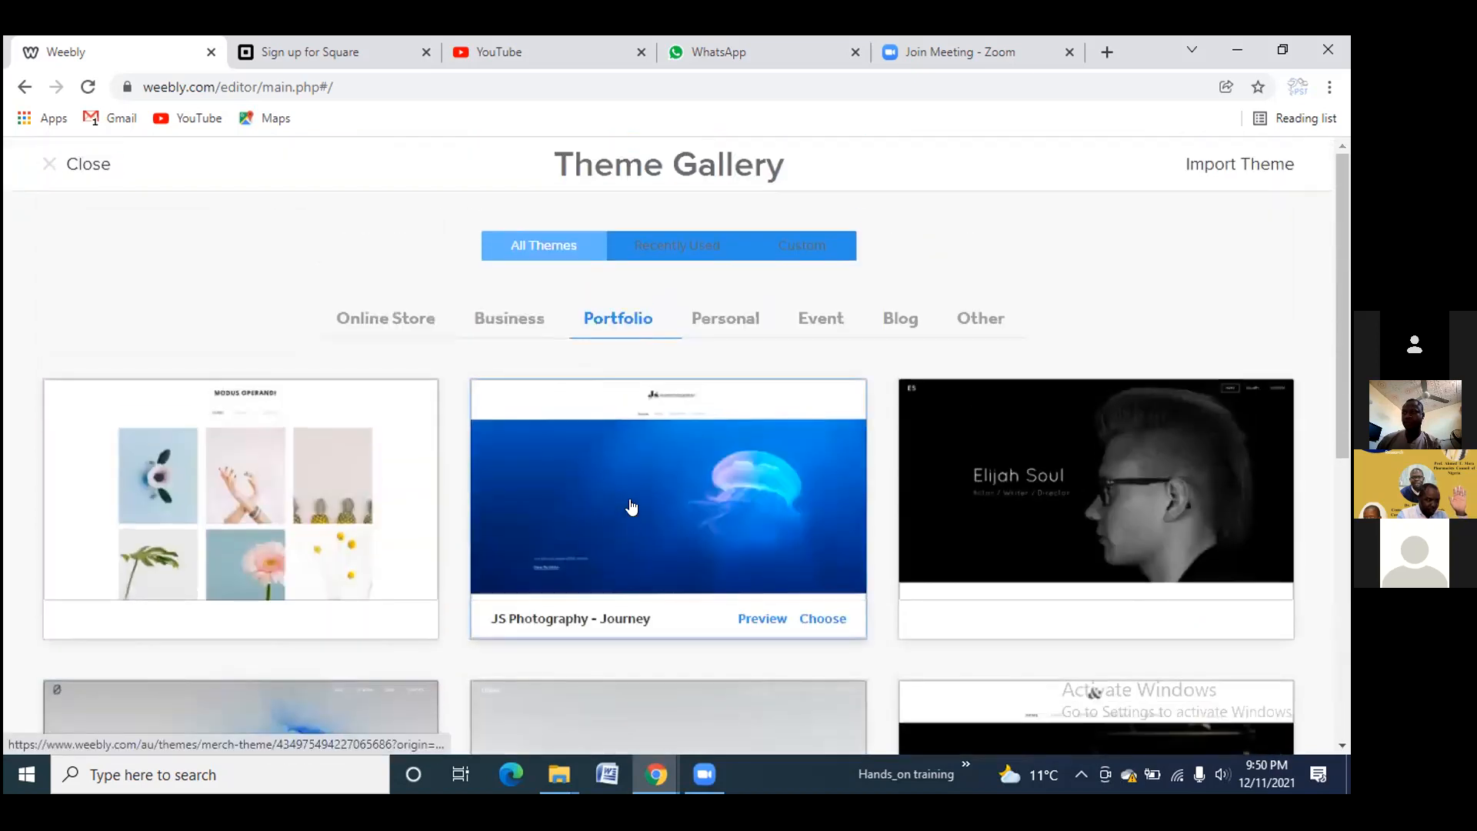
click(808, 243)
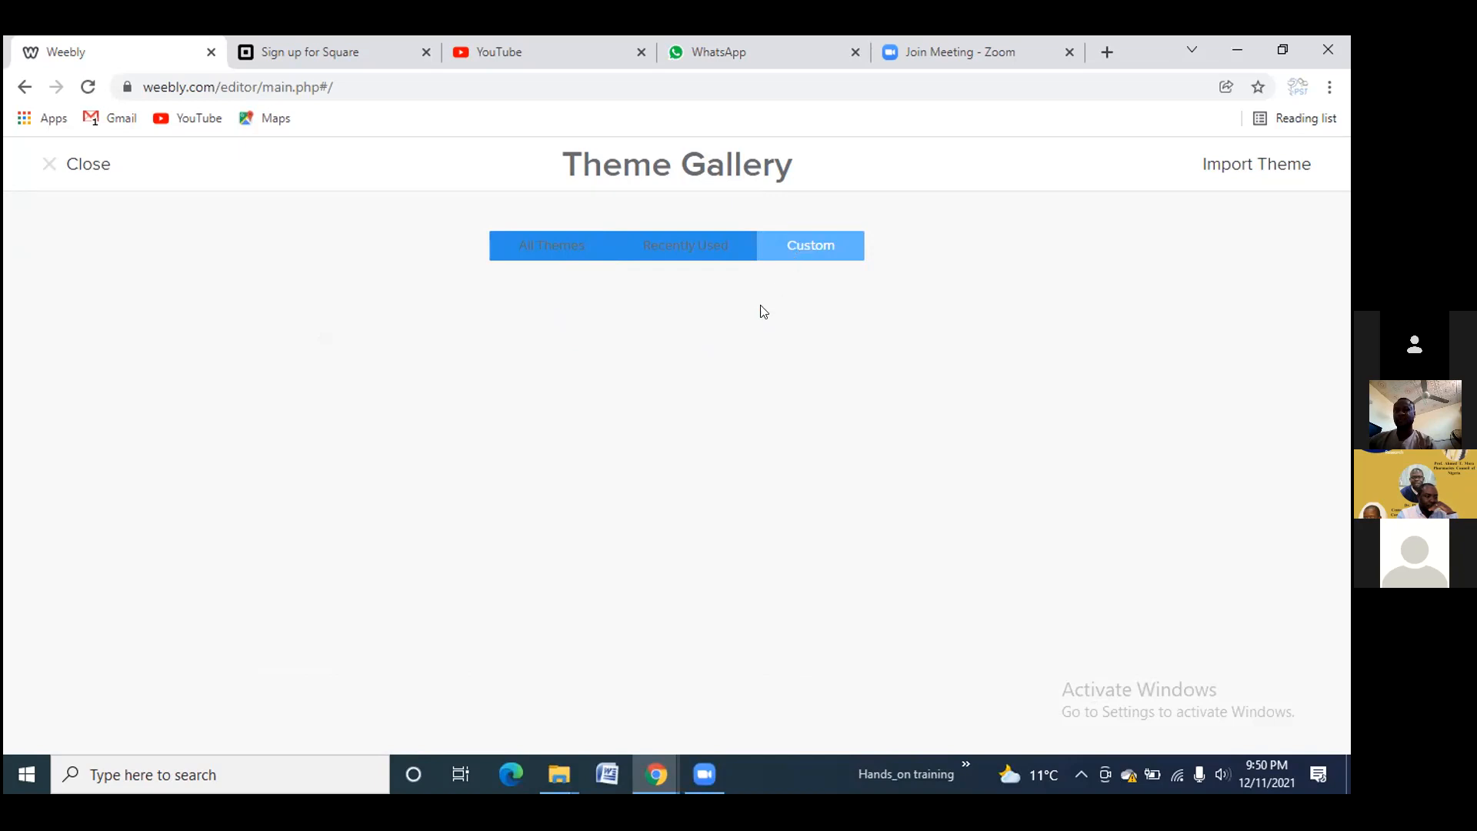
Open Import a Theme, browse to Desktop > Hands_on training, then cancel the file selection
click(1242, 168)
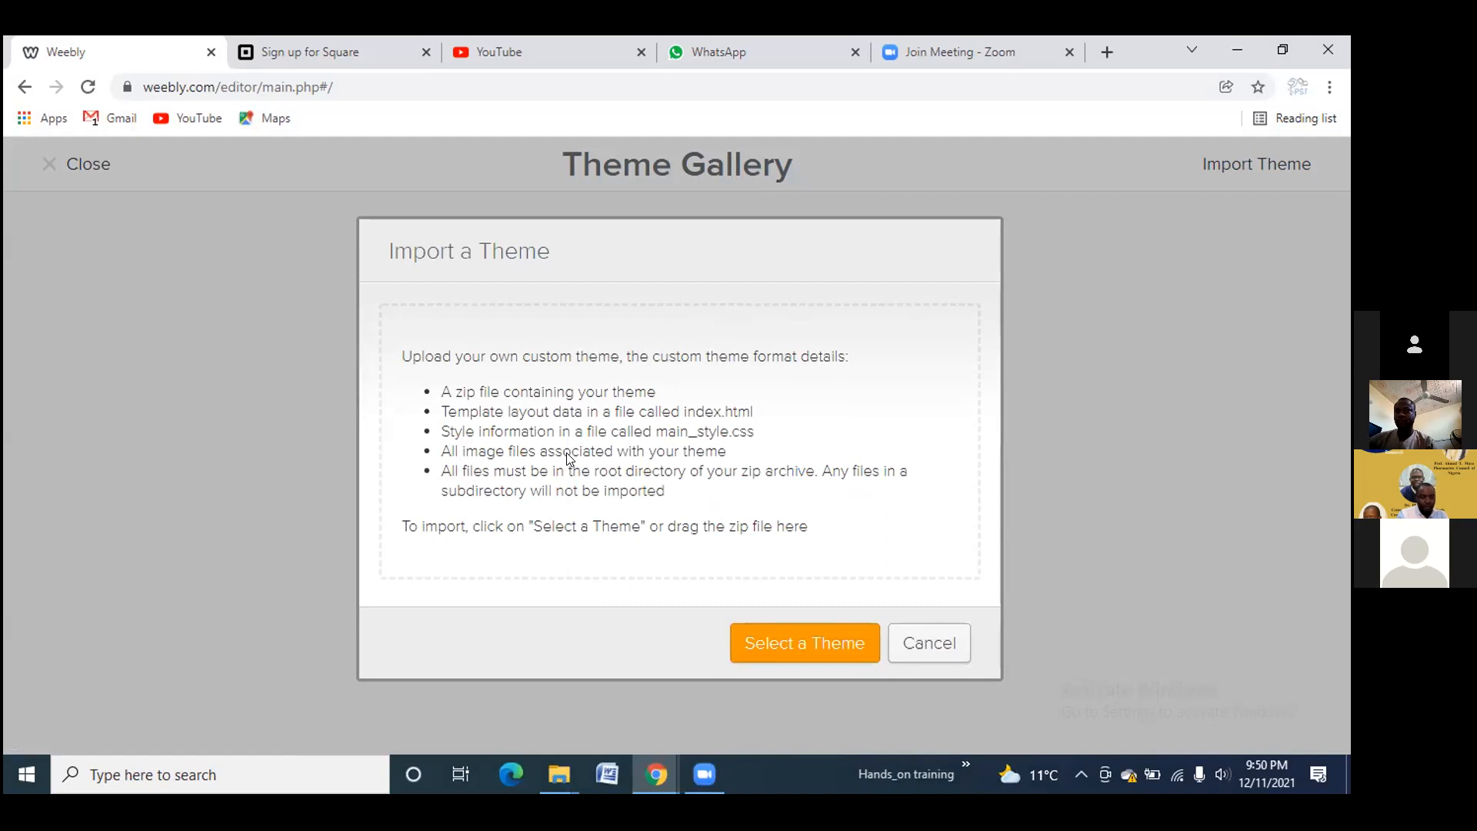
click(782, 638)
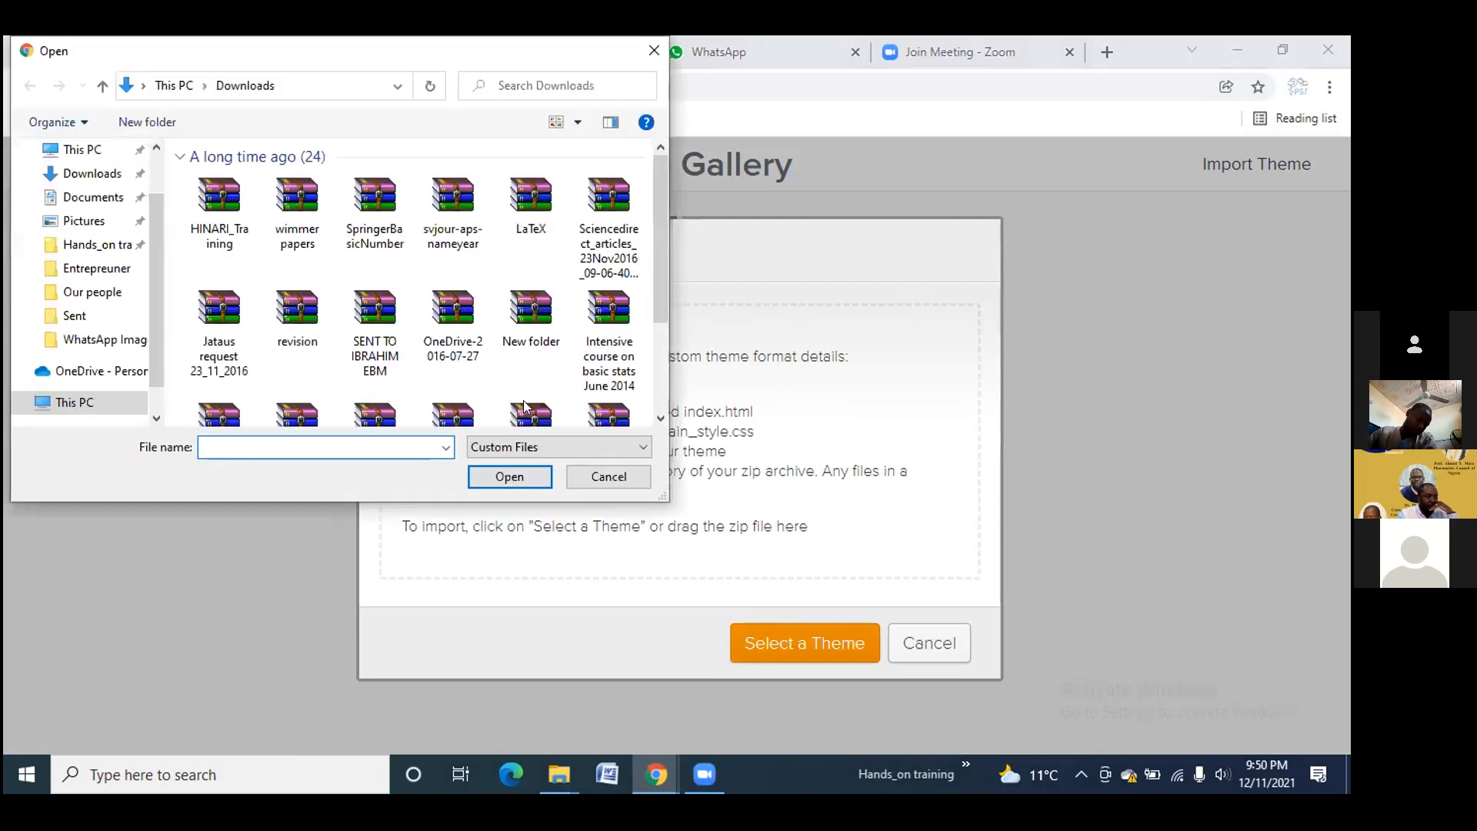
scroll(296, 348, down, 3)
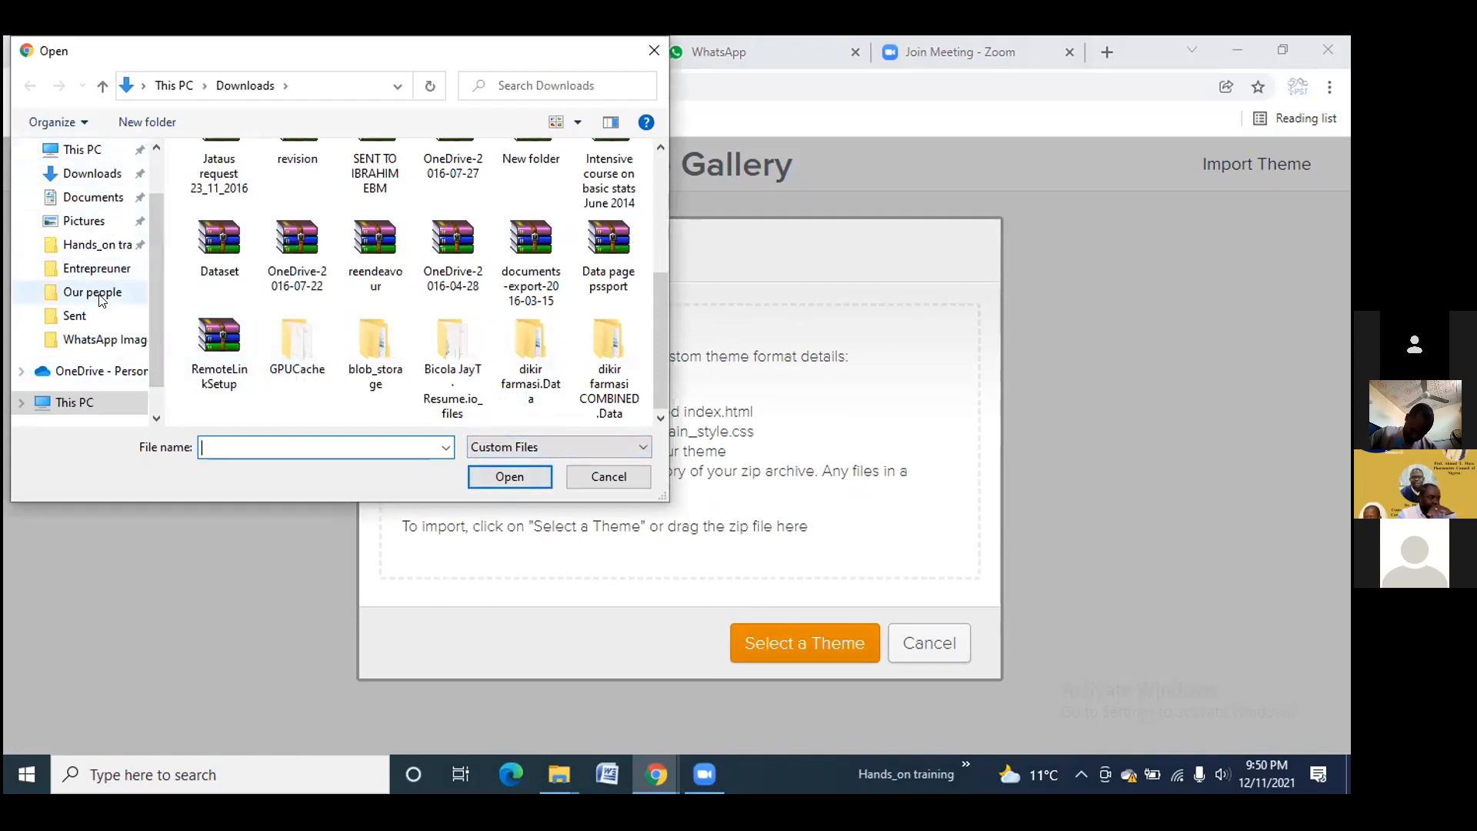
scroll(108, 308, up, 2)
click(96, 190)
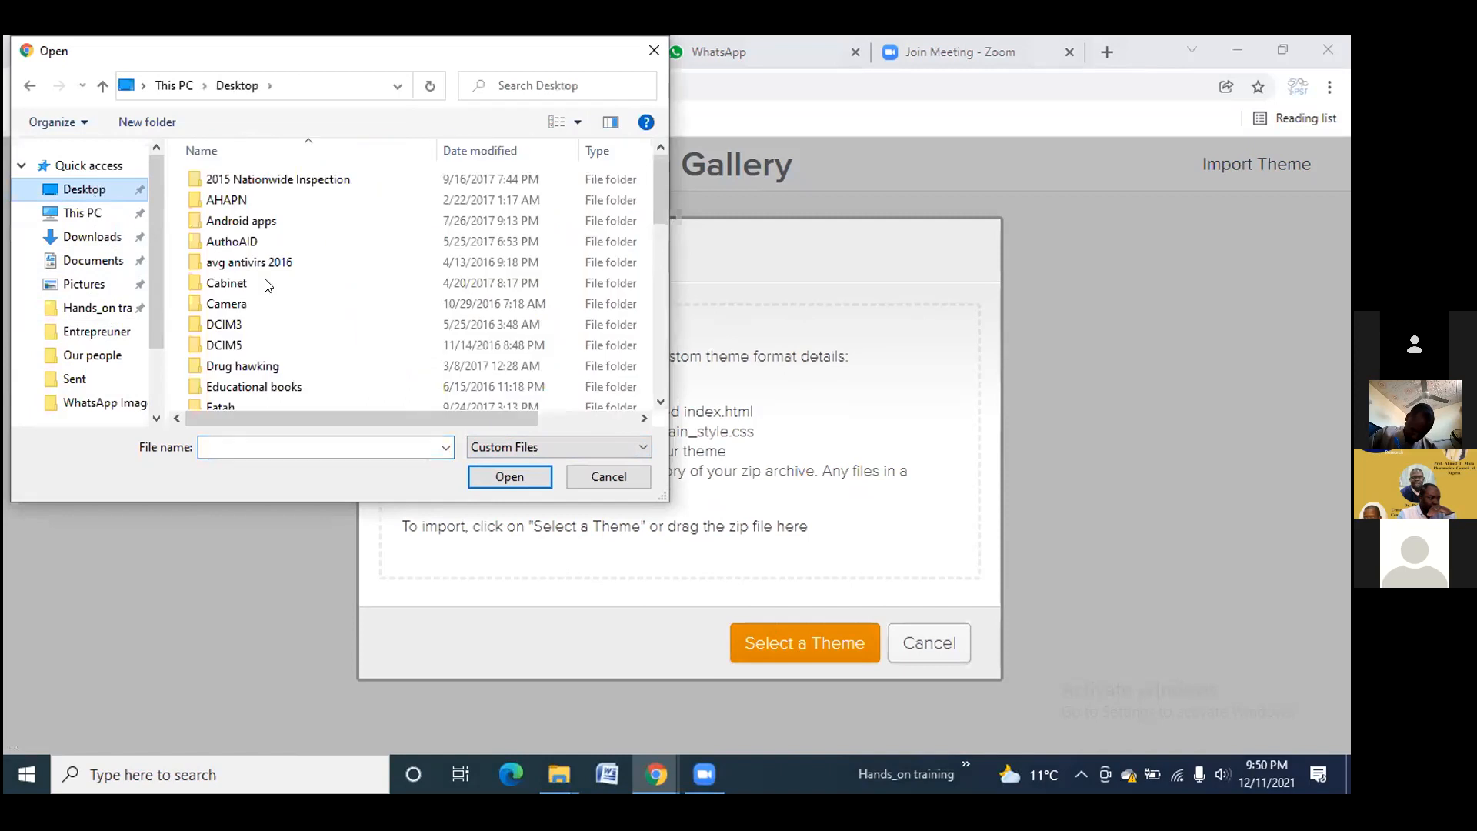
scroll(282, 328, down, 2)
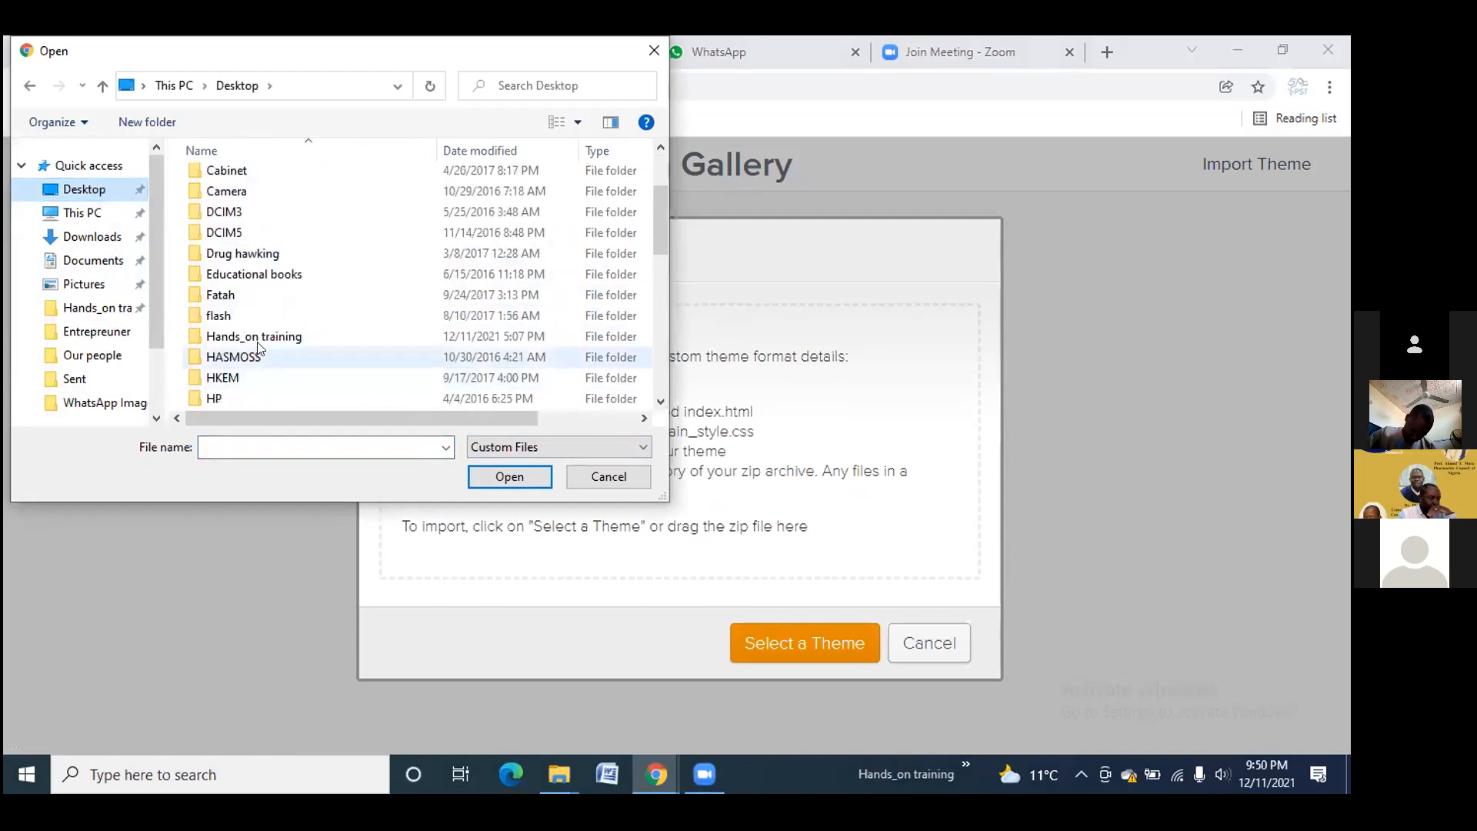
click(259, 339)
double_click(258, 344)
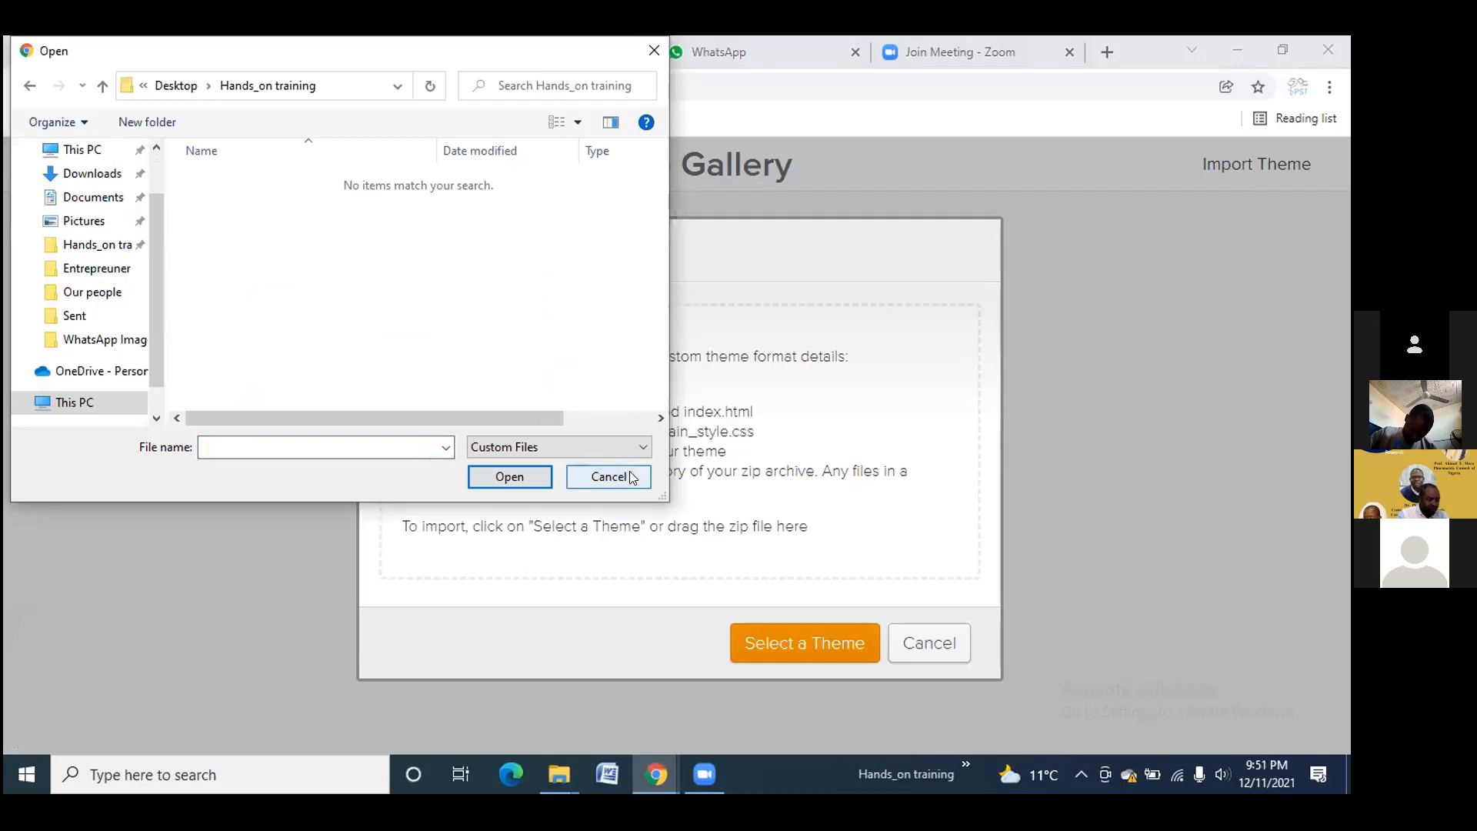
click(608, 478)
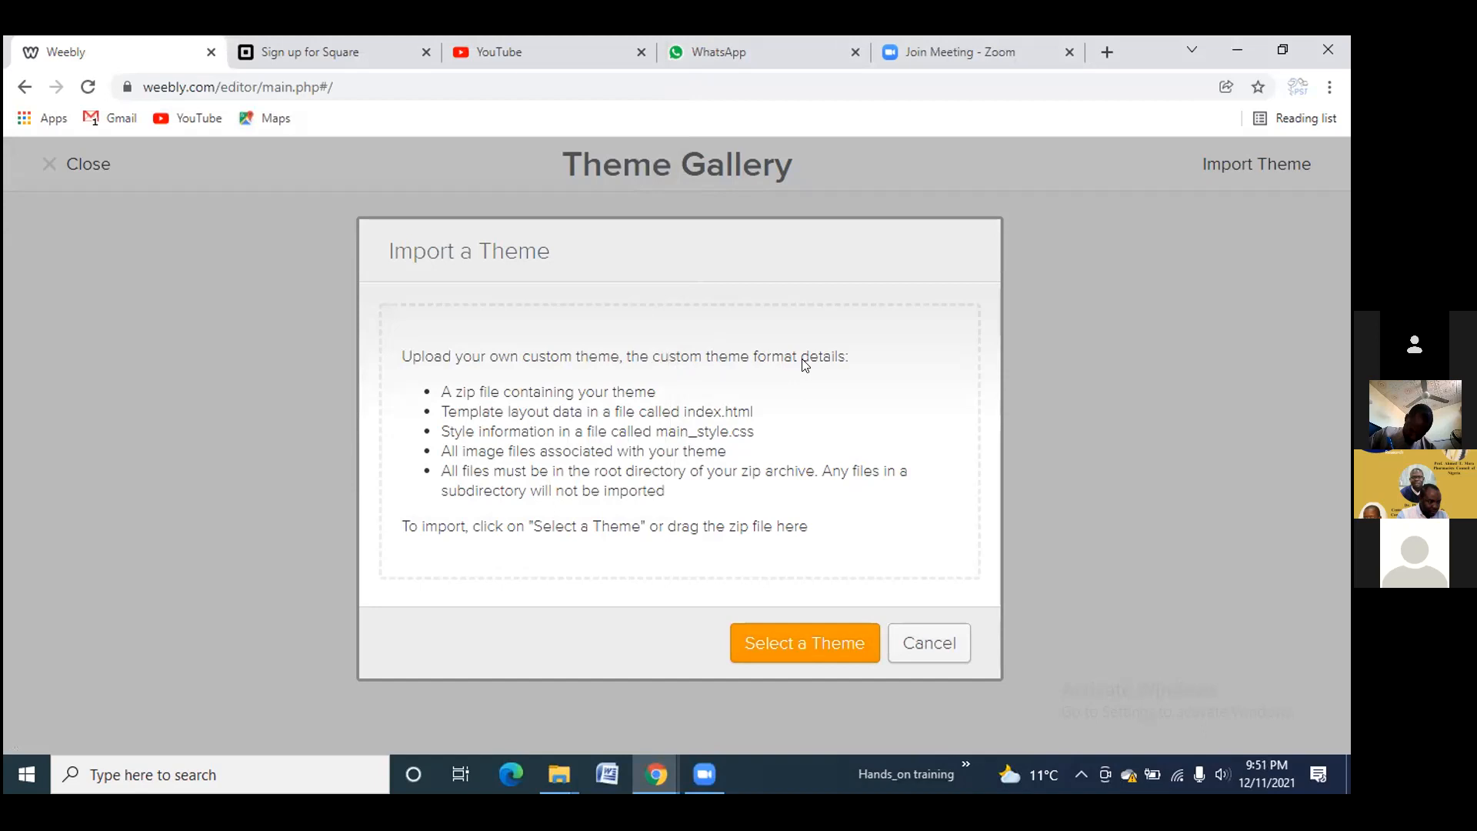
Close the Import a Theme dialog and the Theme Gallery to return to the editor
click(929, 648)
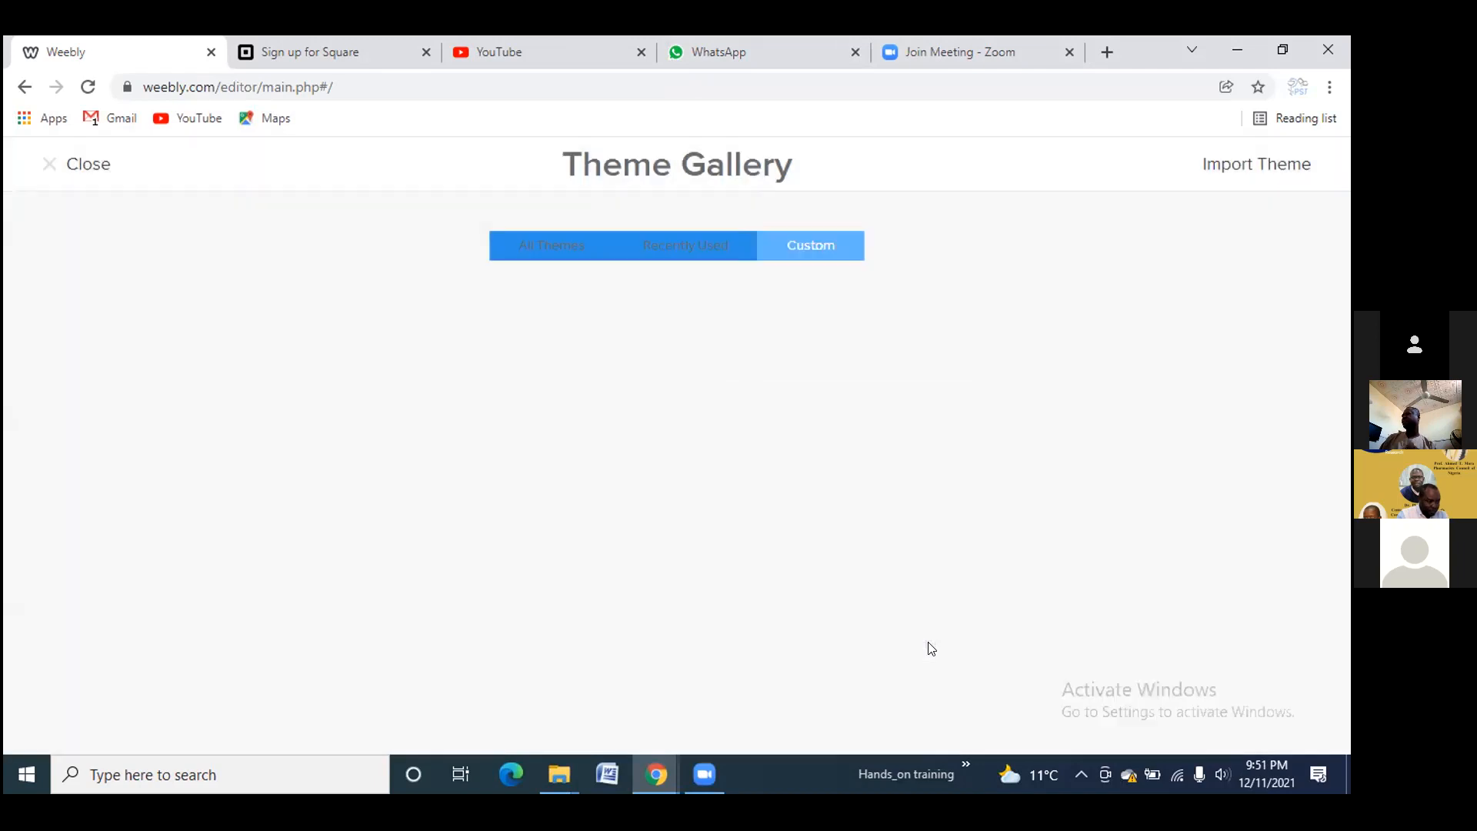
click(47, 168)
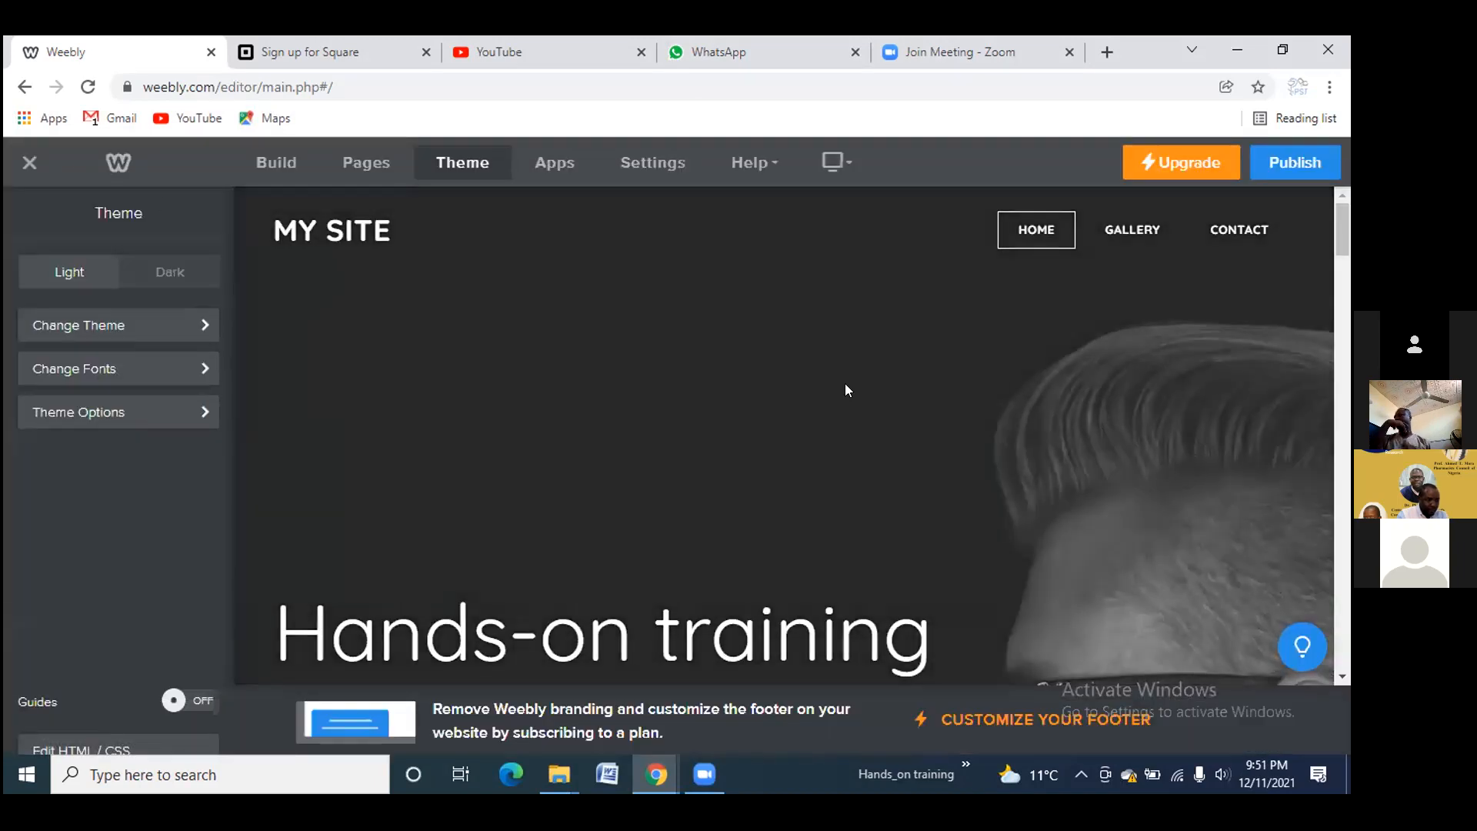
scroll(705, 308, down, 5)
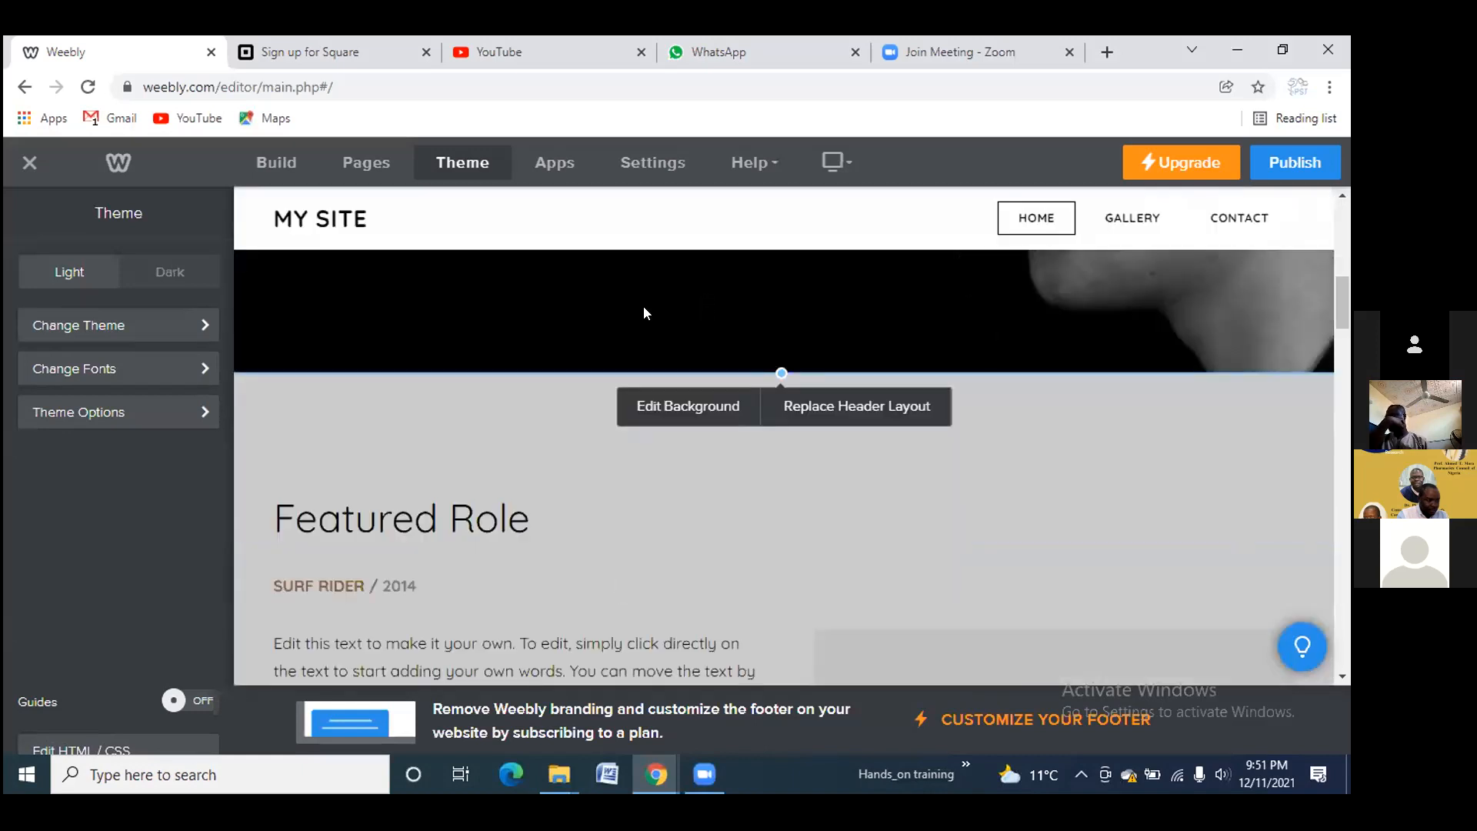
Start replacing the header background photo, then cancel the upload and discard Image Editor changes
click(697, 404)
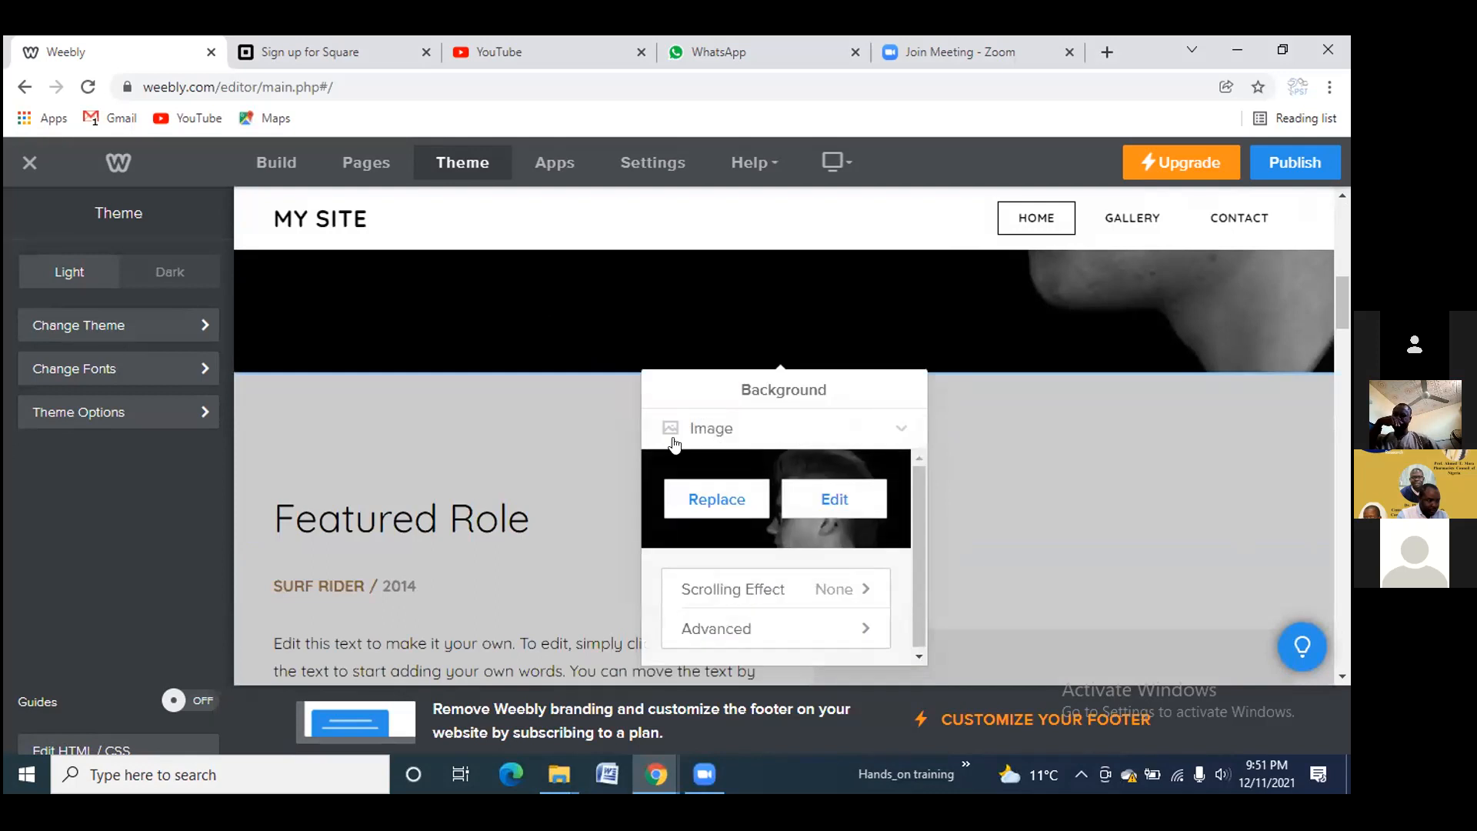
click(701, 499)
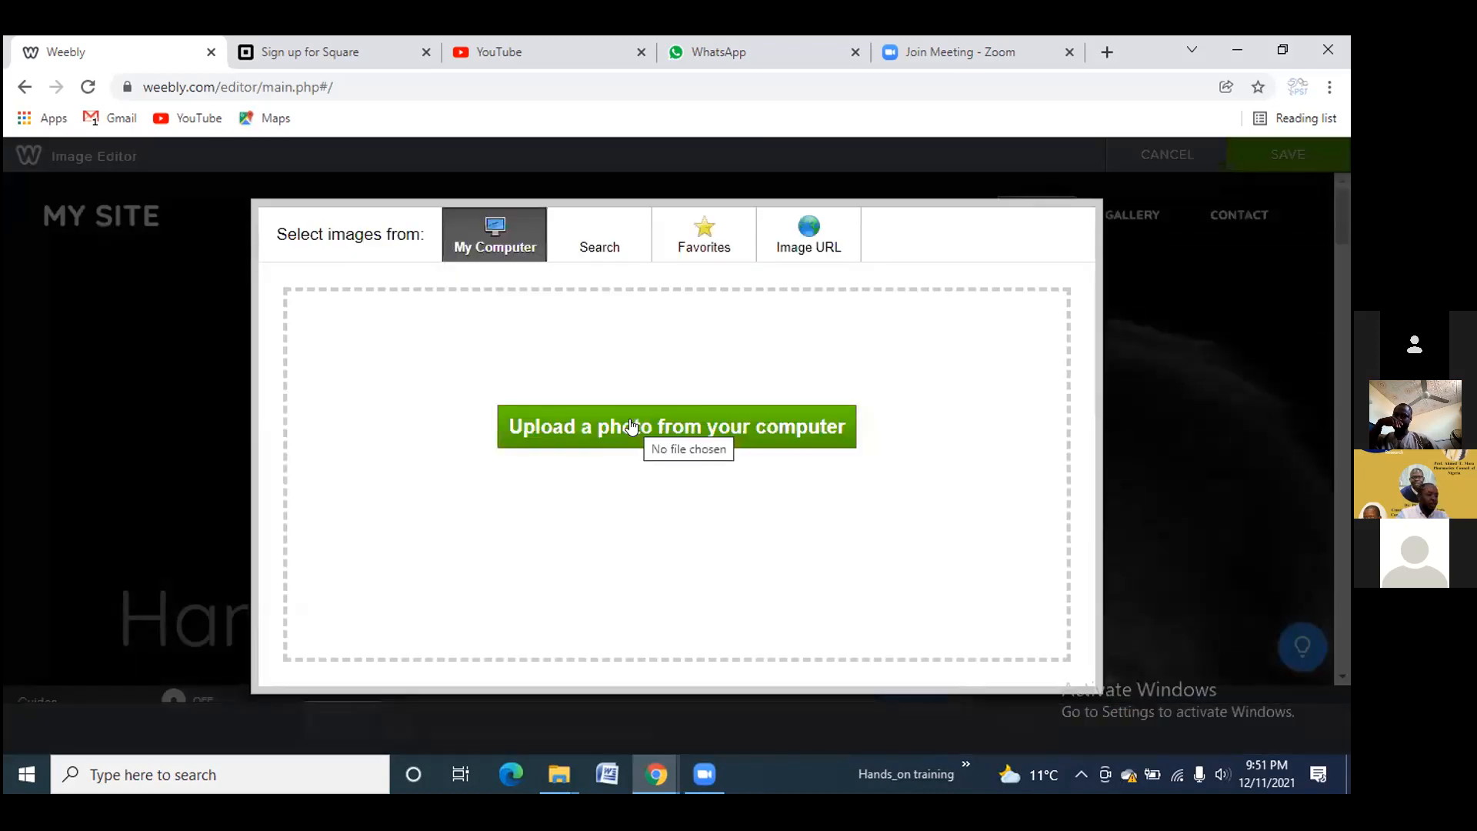
click(631, 427)
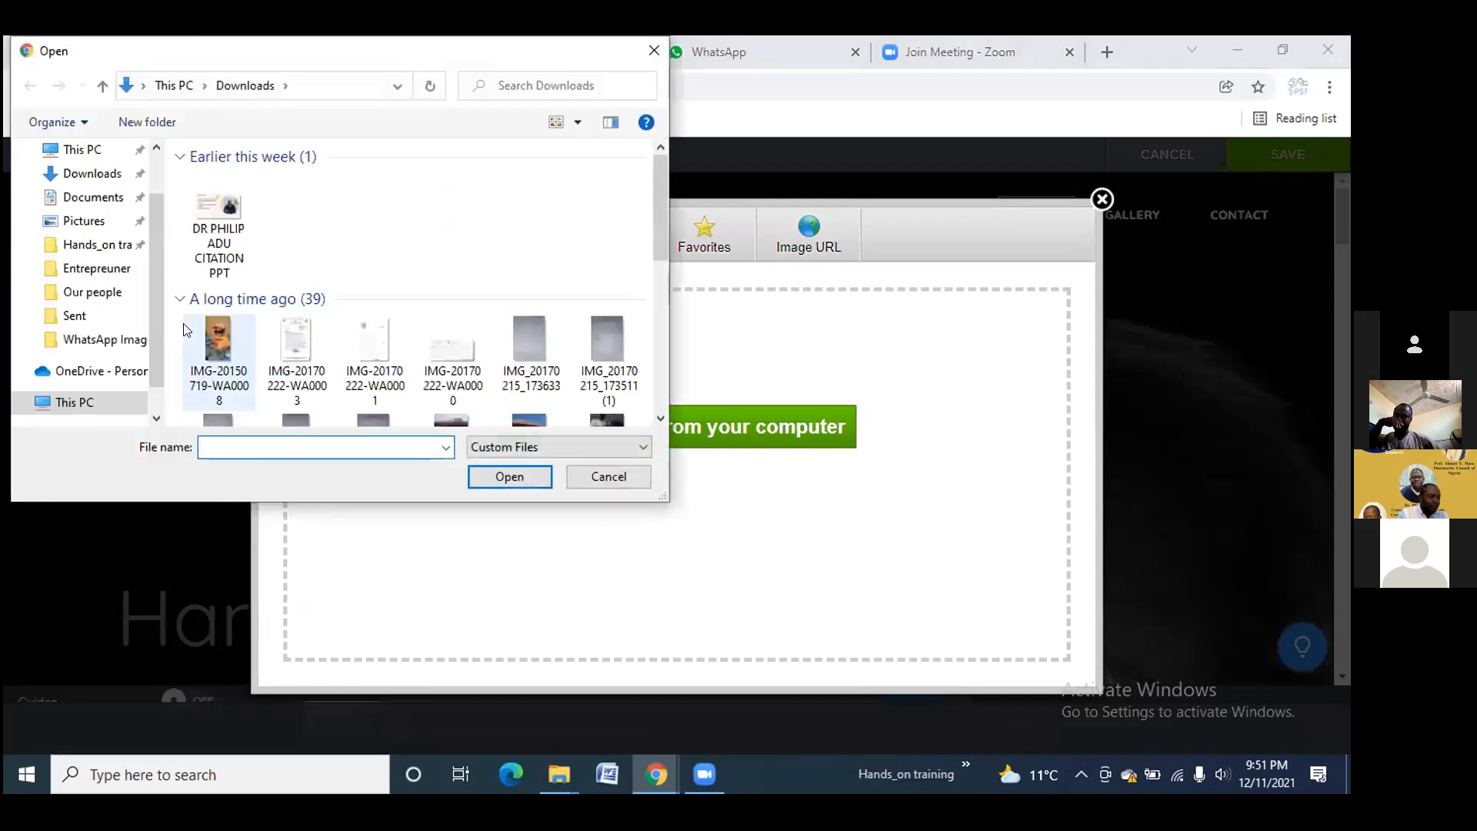
scroll(151, 266, up, 1)
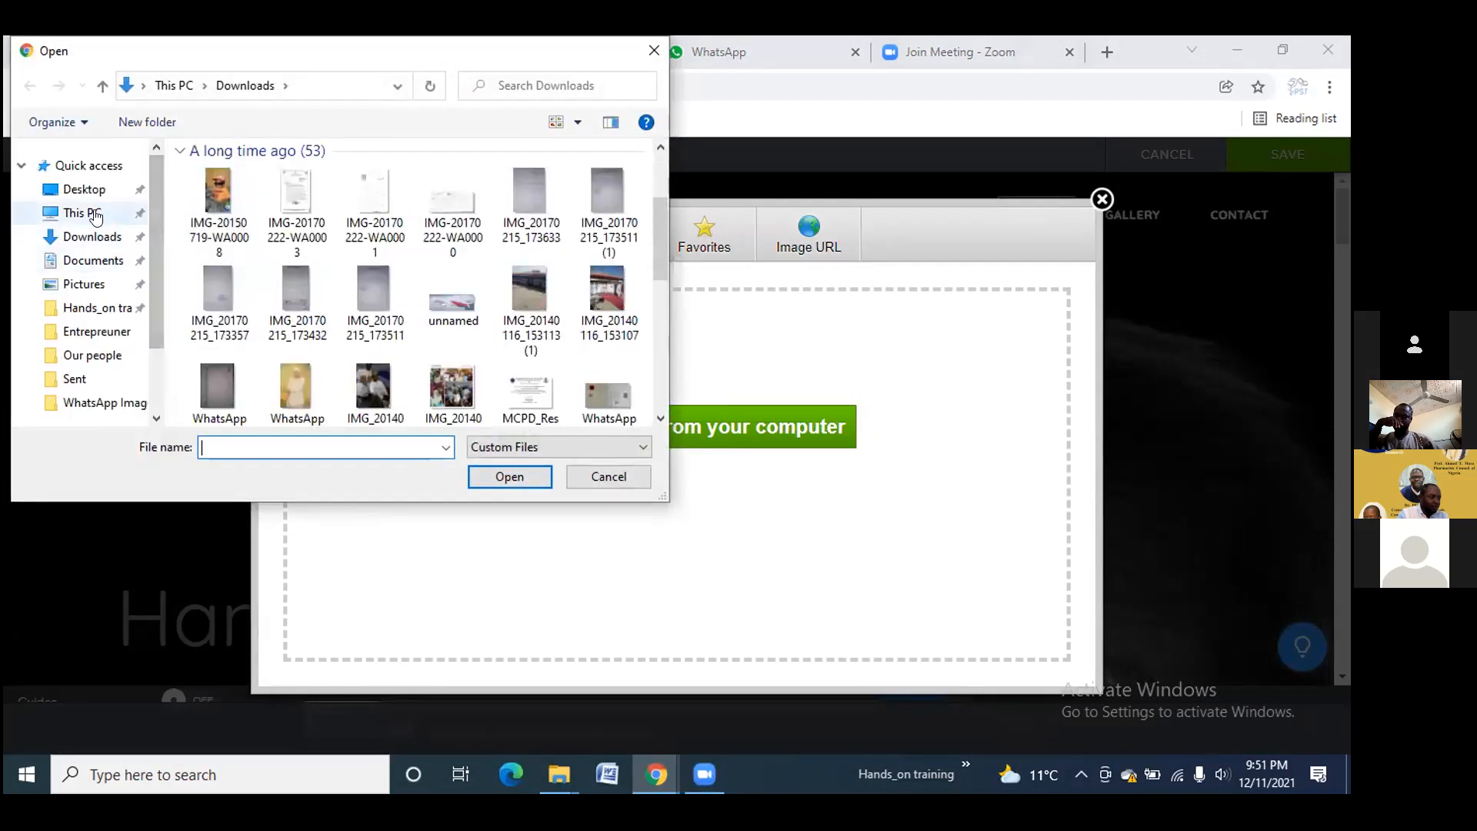
click(85, 189)
click(607, 477)
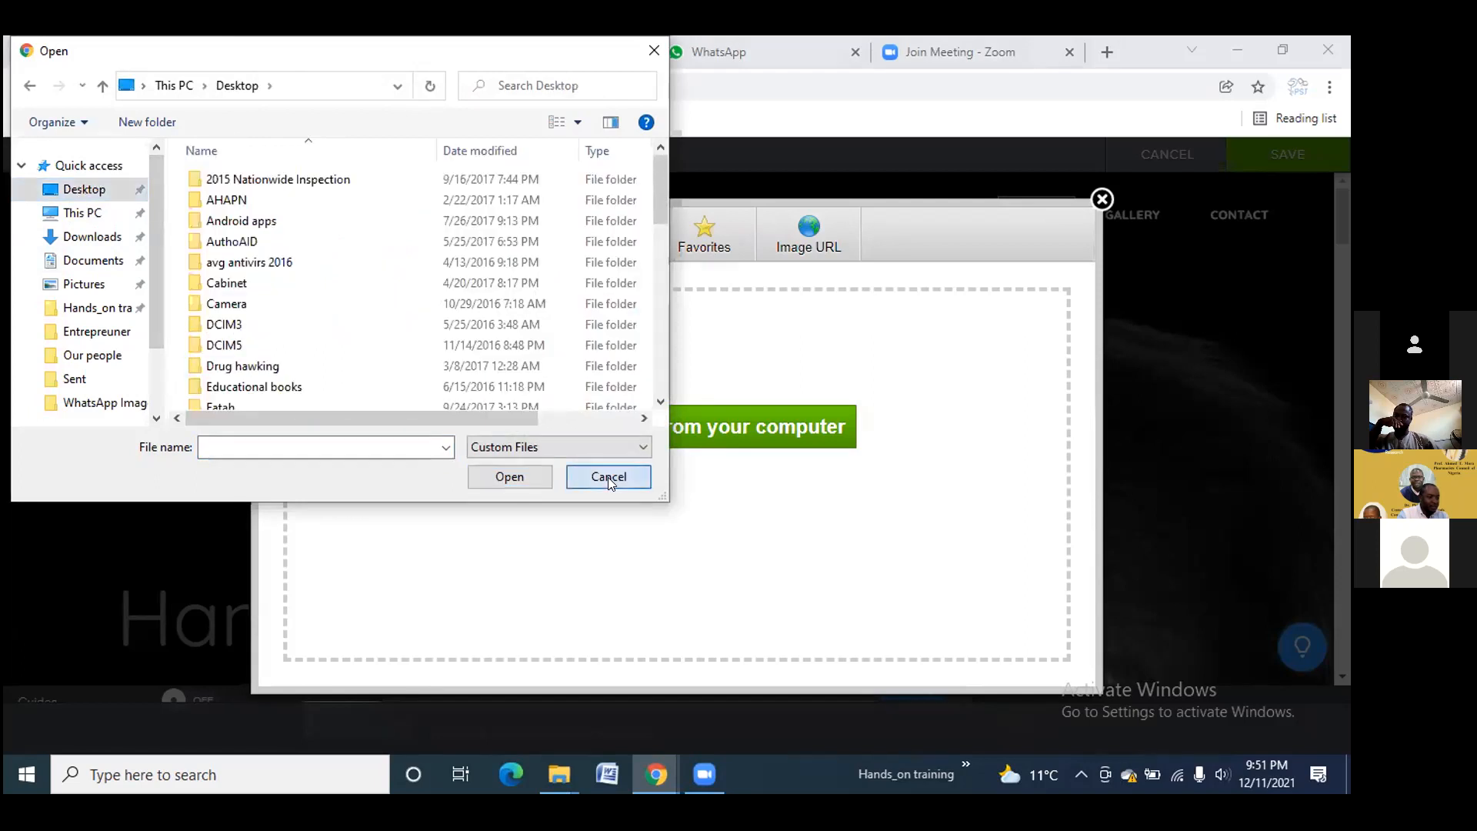
click(1102, 199)
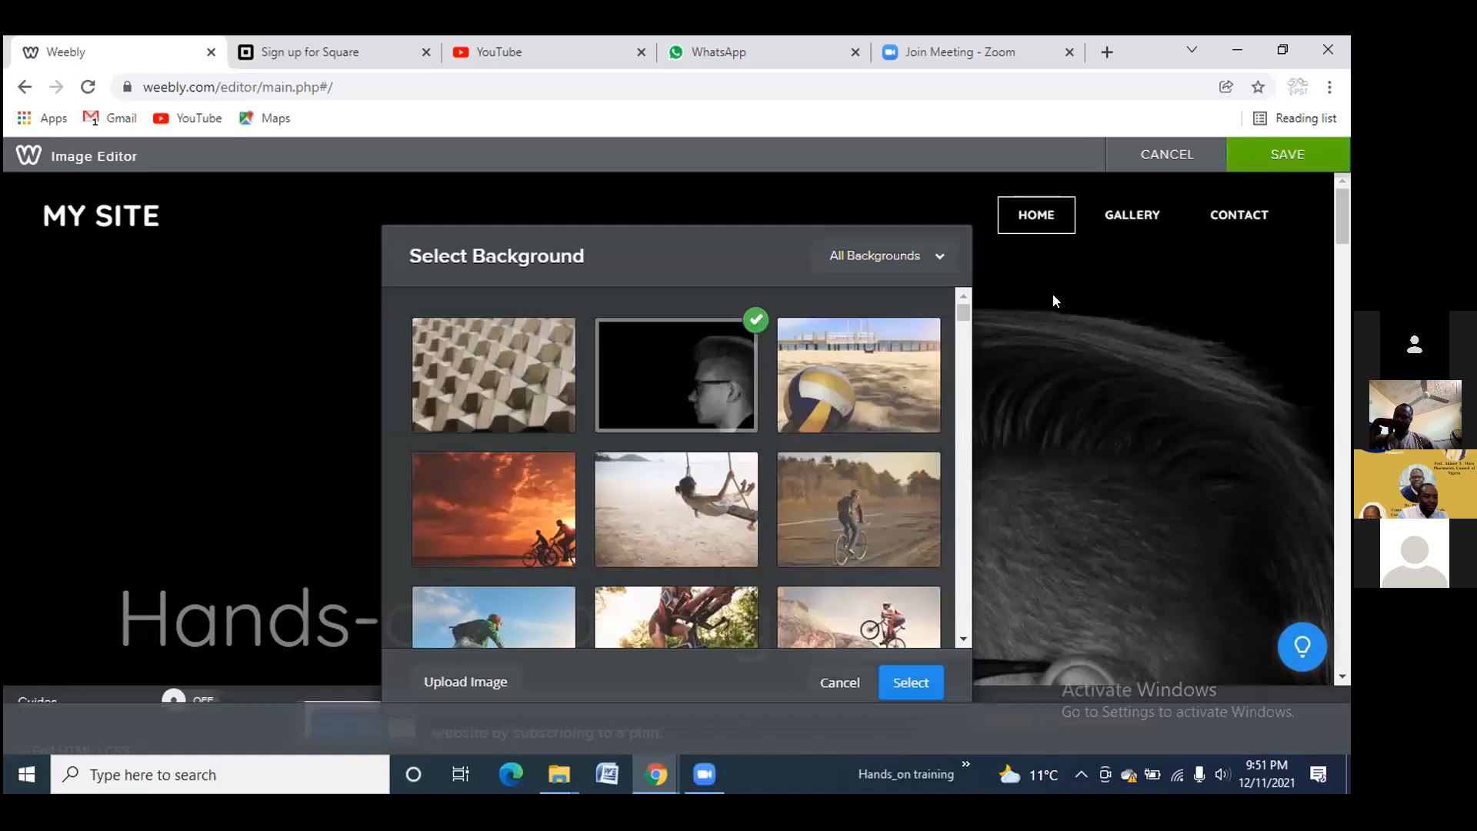
click(840, 683)
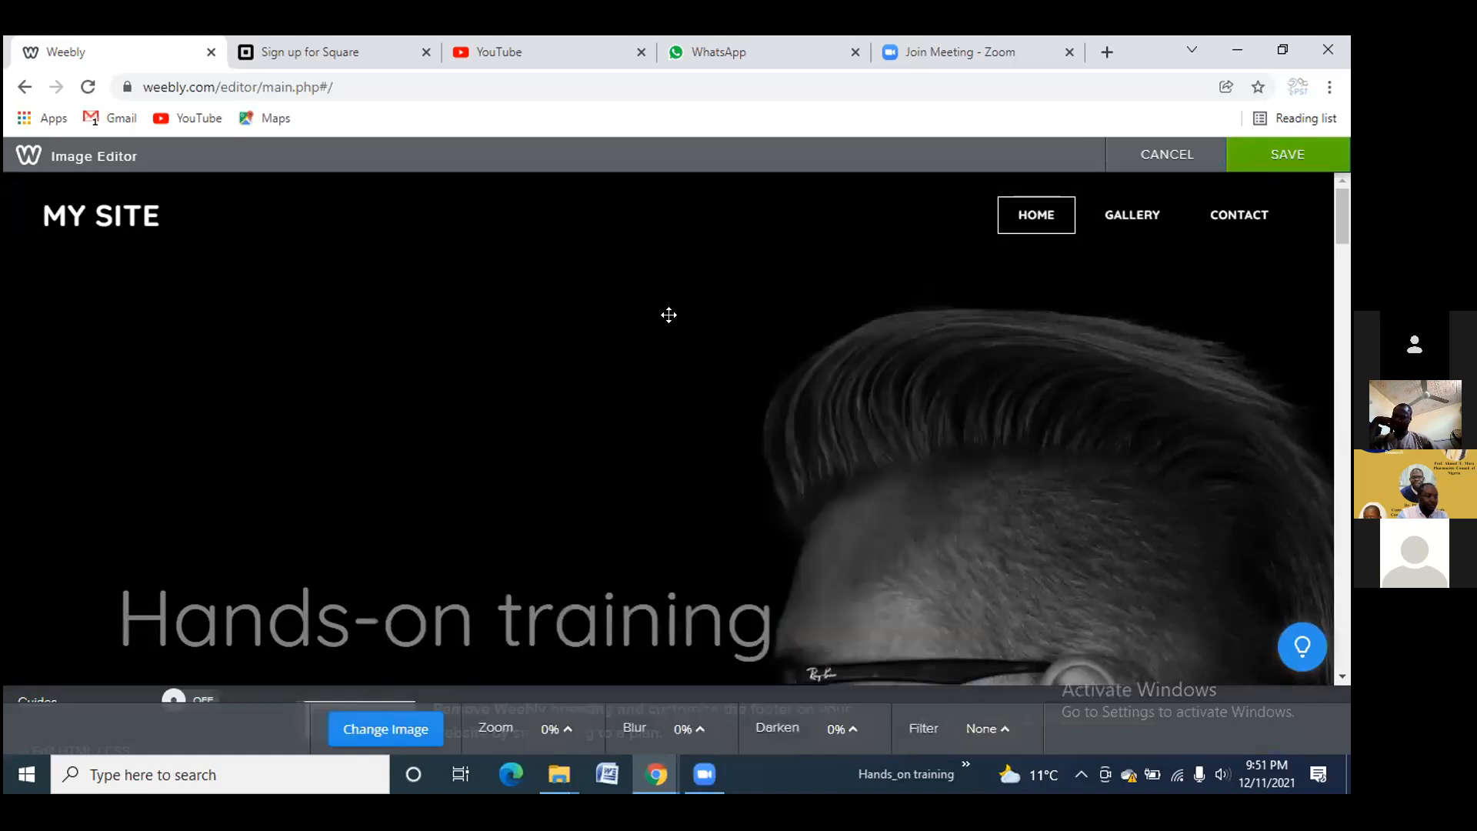
click(1166, 155)
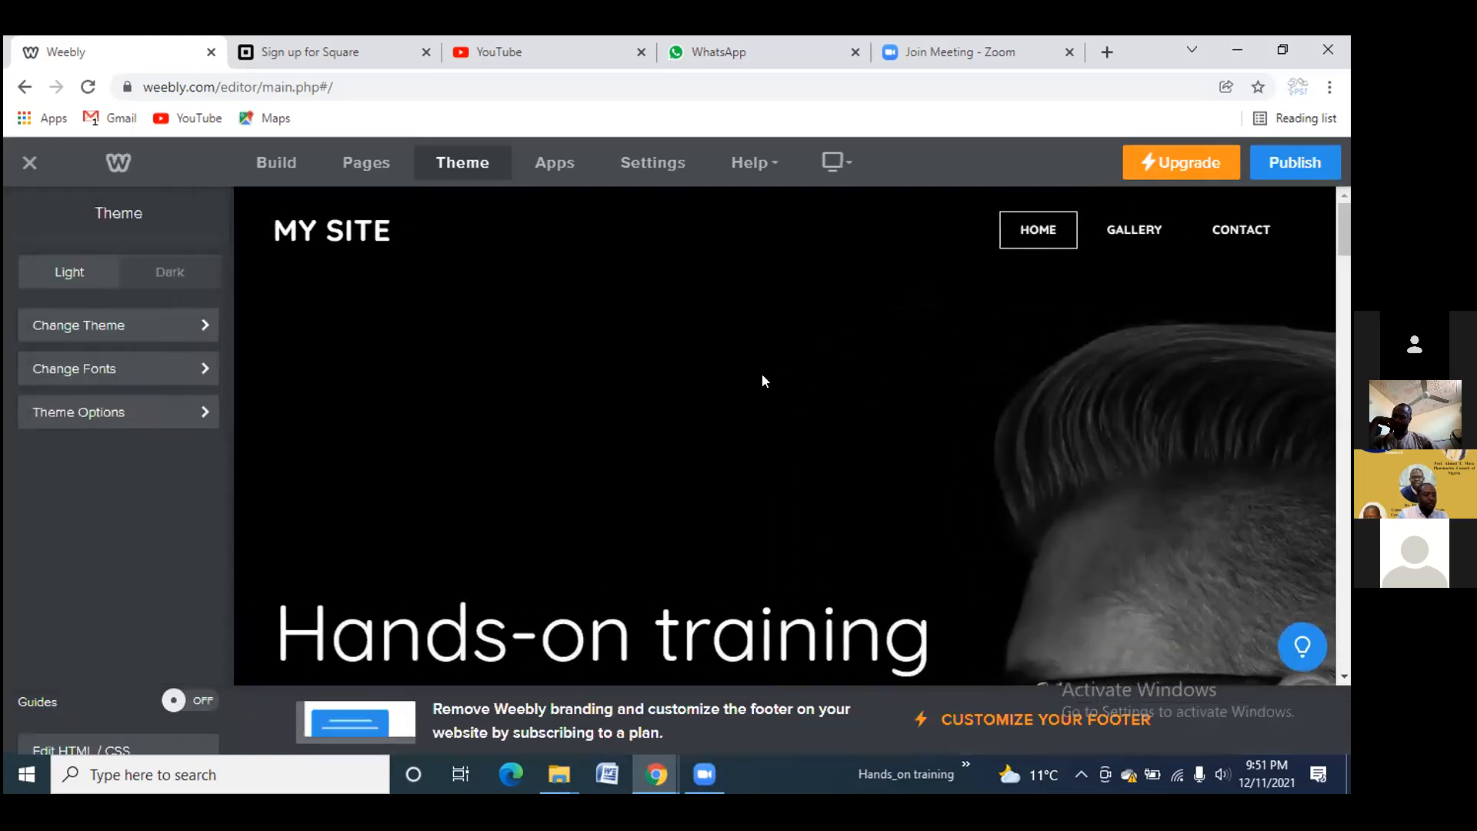
Open the header background's Replace options and choose to upload a photo from My Computer
scroll(698, 416, down, 5)
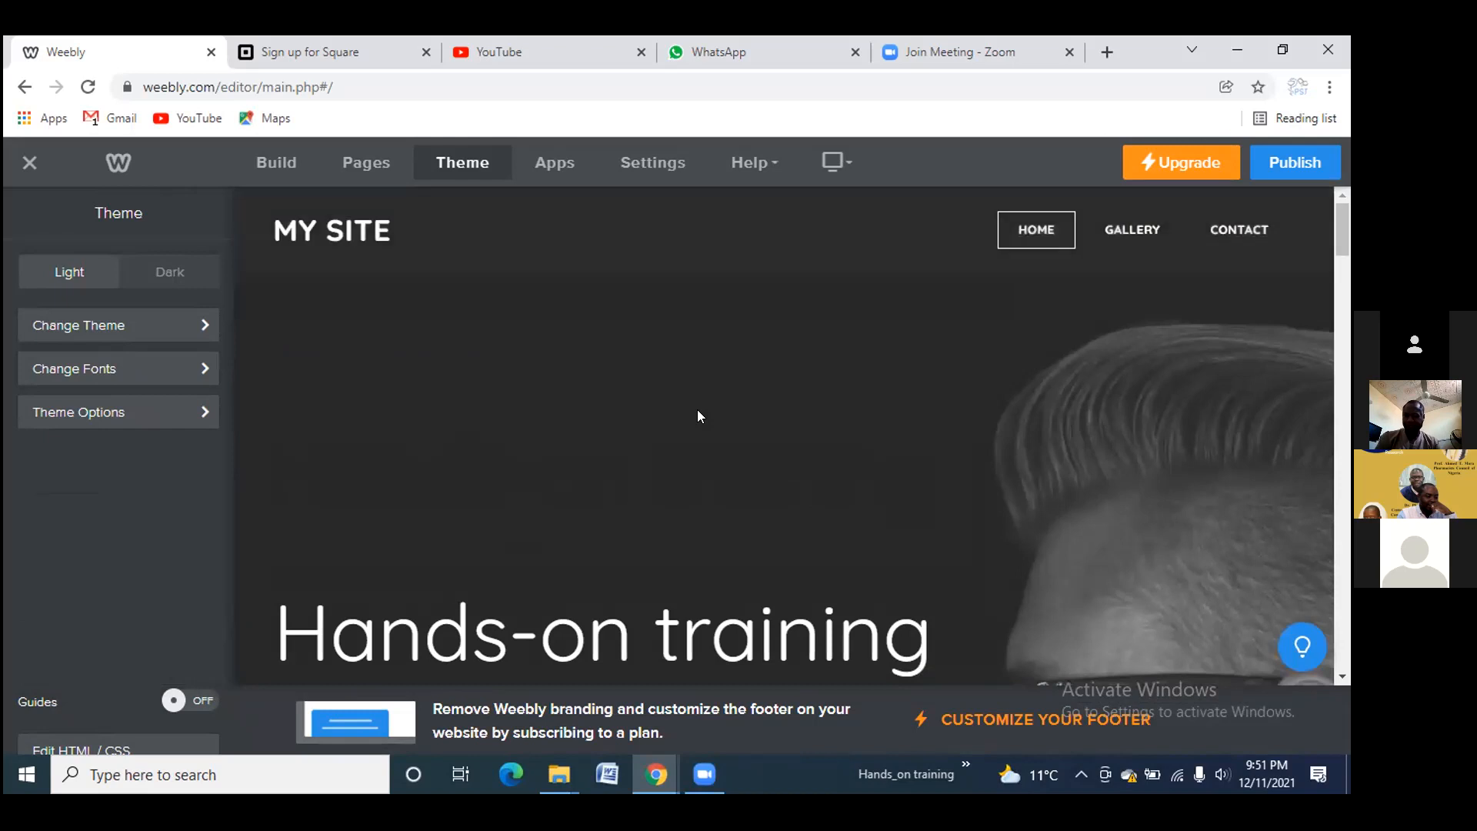
scroll(697, 416, down, 3)
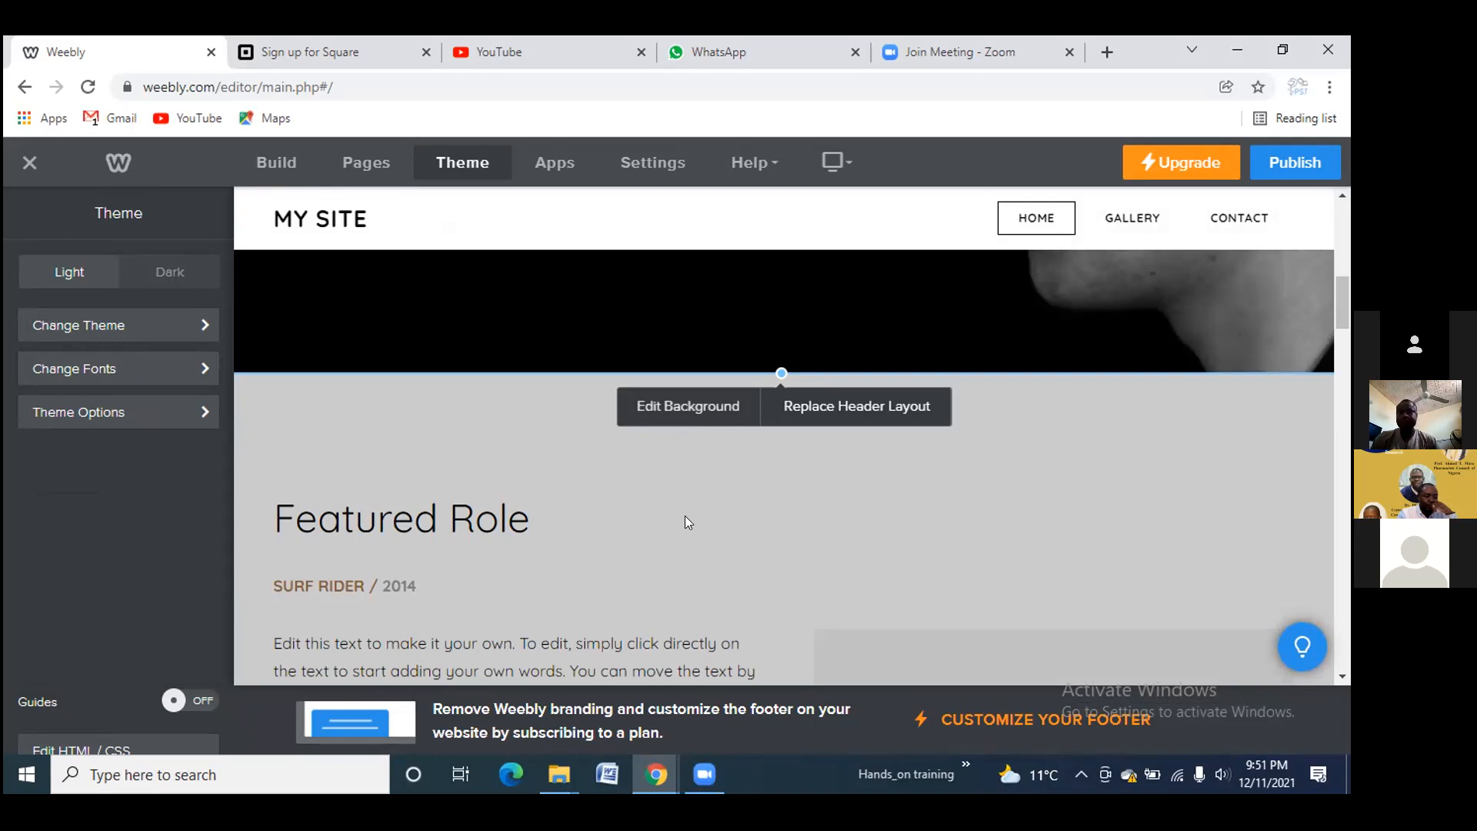
click(677, 408)
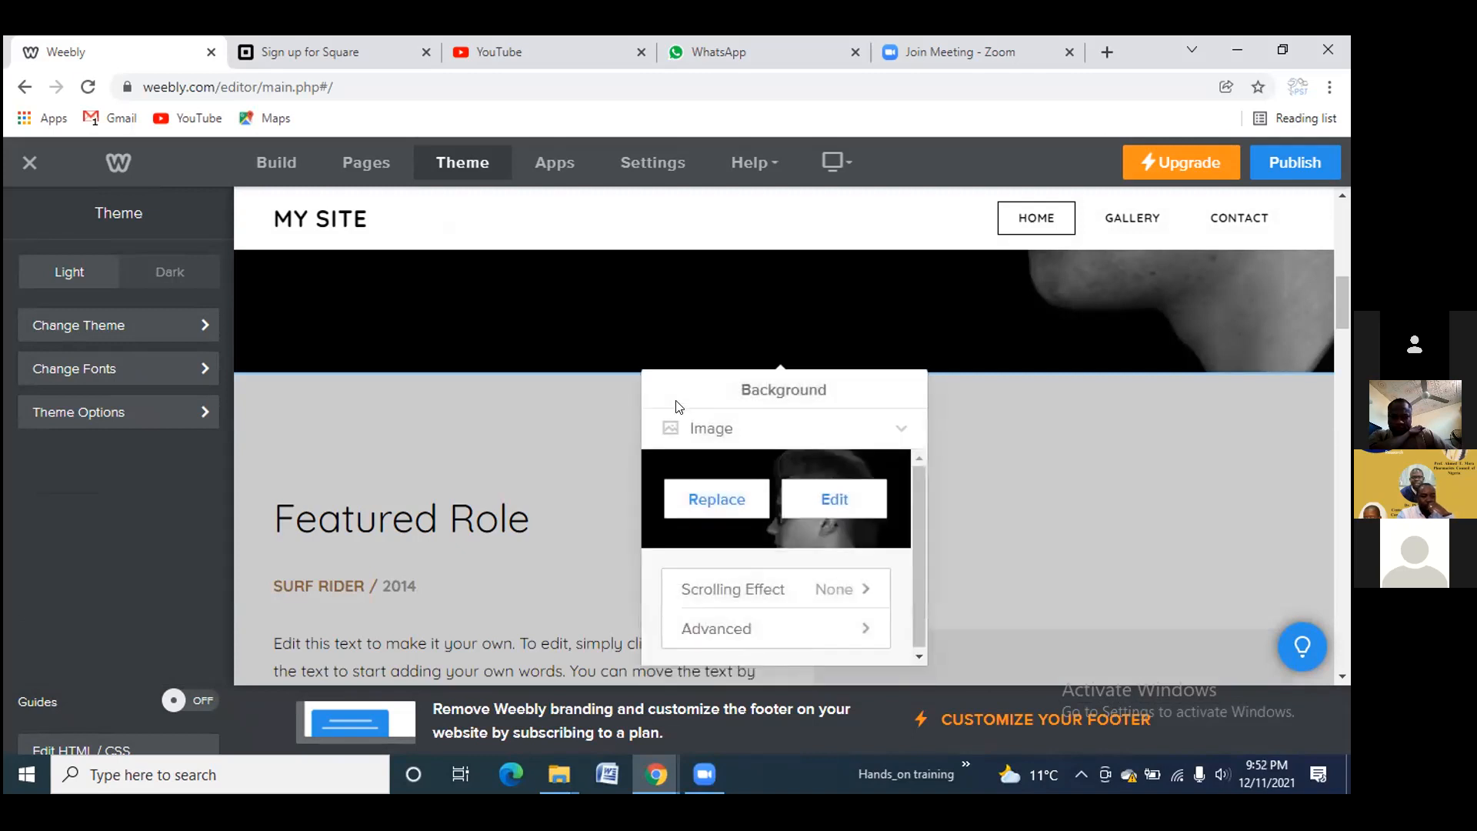
click(691, 490)
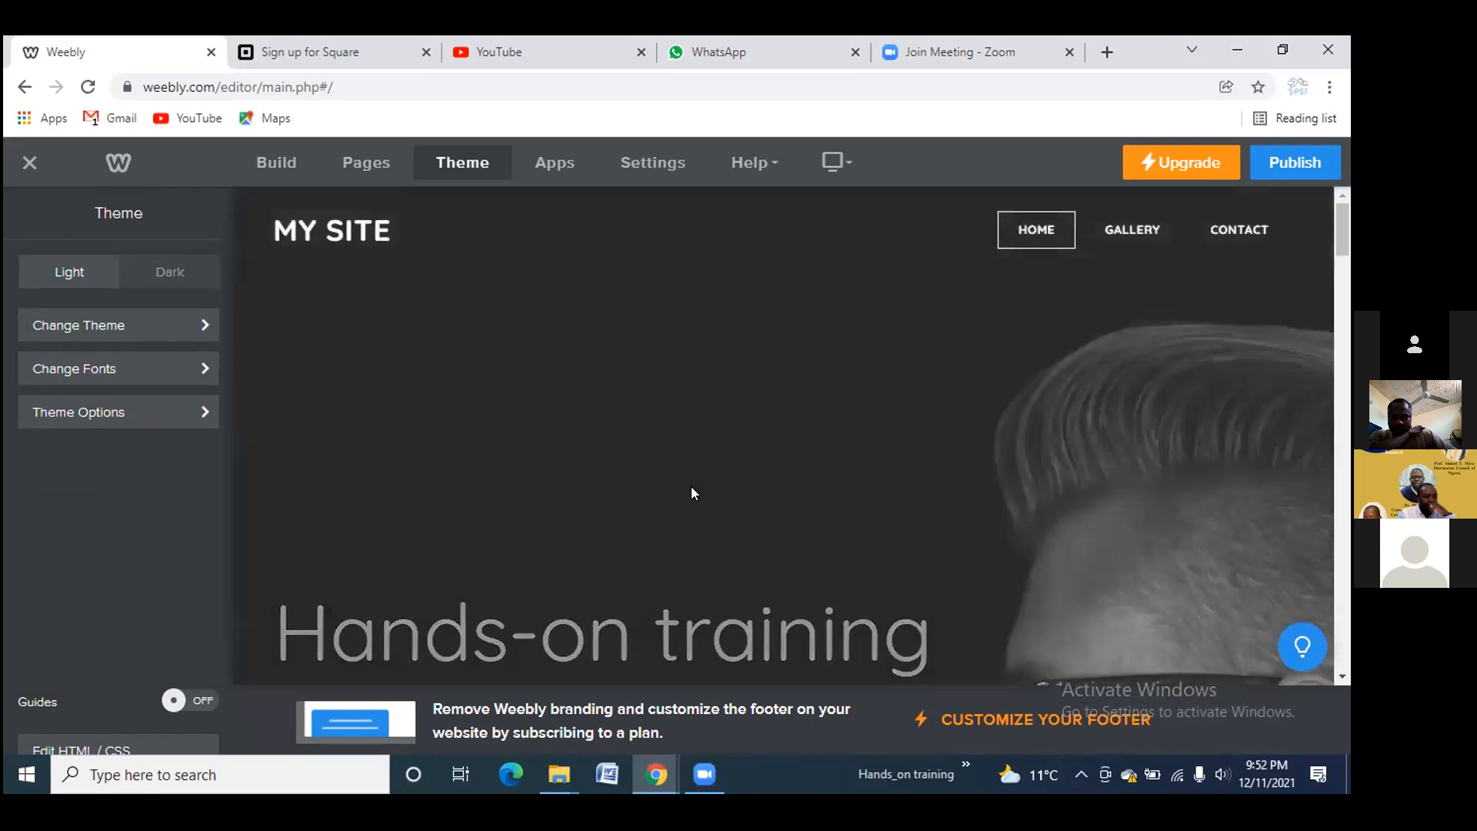
click(693, 493)
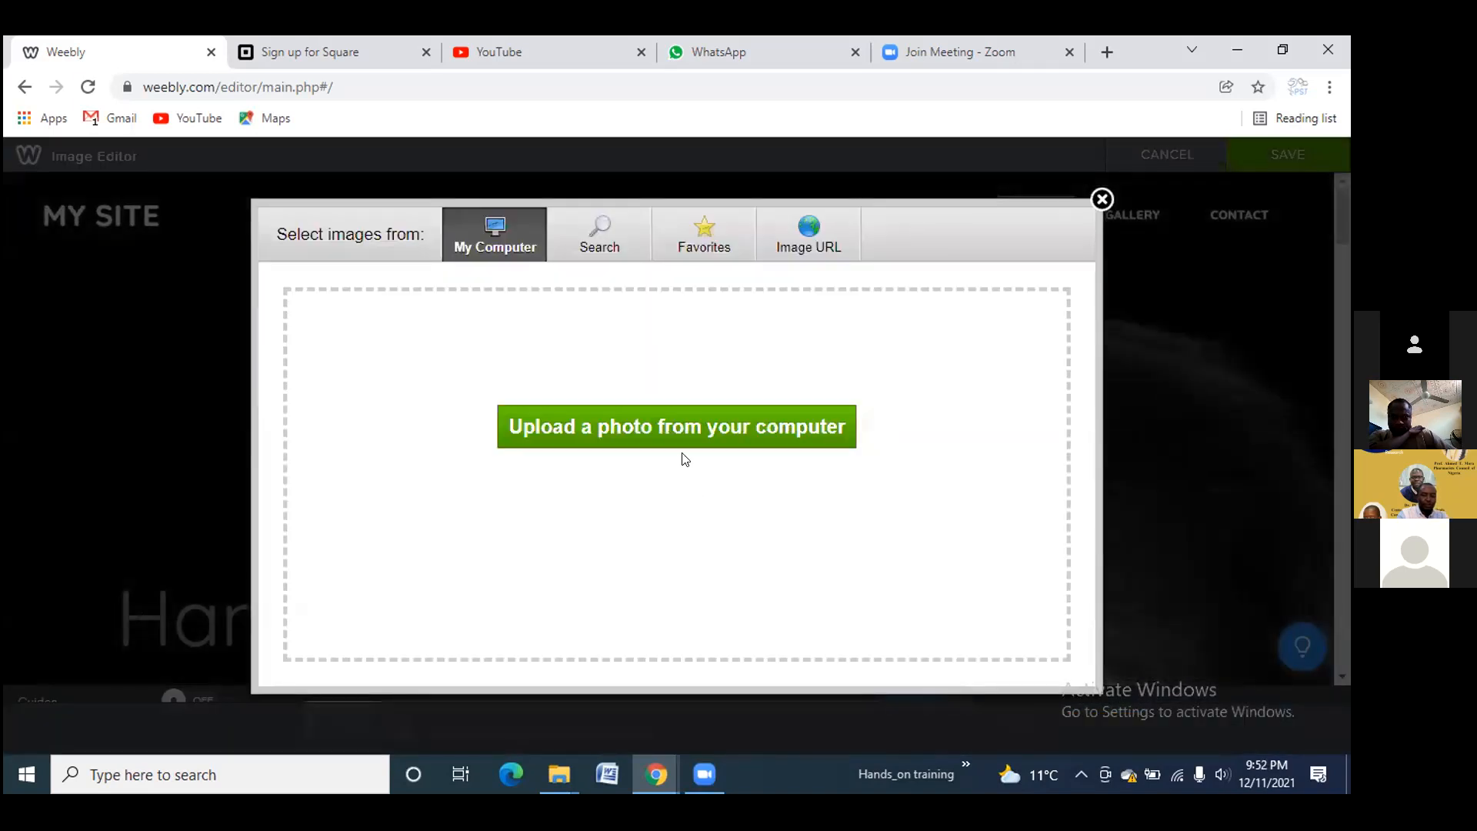
click(648, 429)
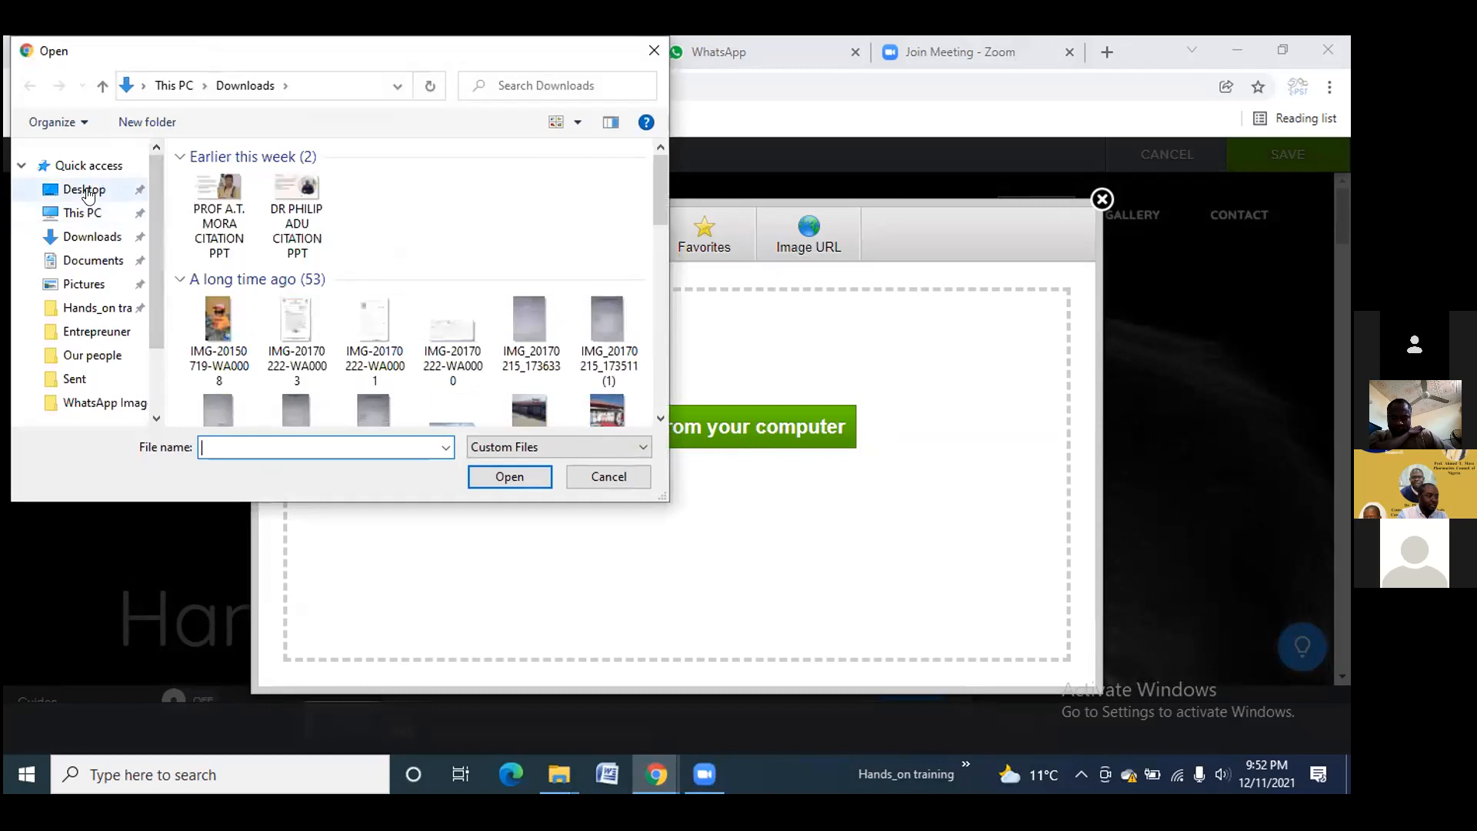
Upload IMG-20161027-WA0104 from Desktop\Hands_on training as the header background
click(83, 189)
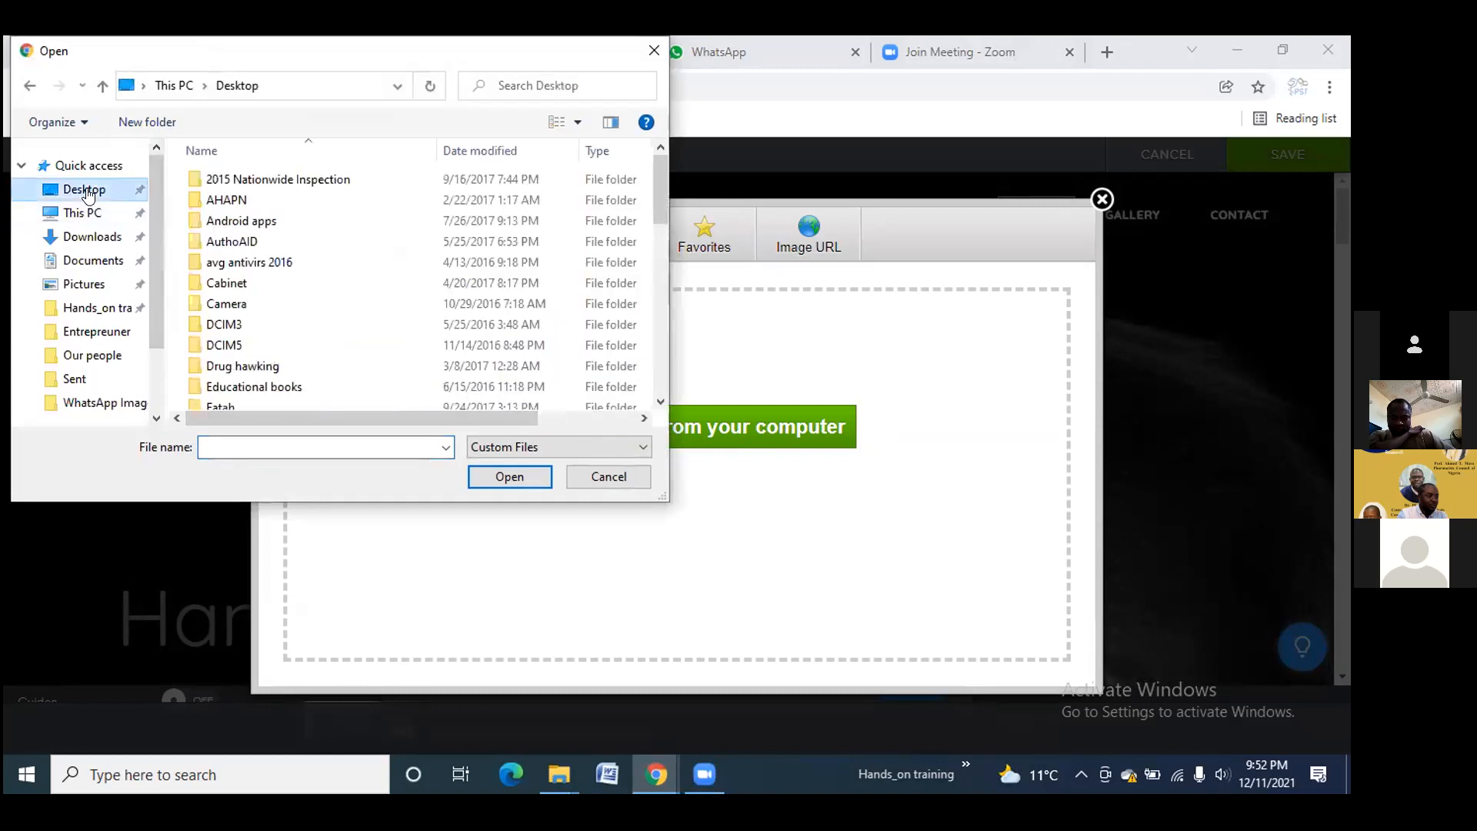
scroll(325, 365, down, 1)
click(323, 394)
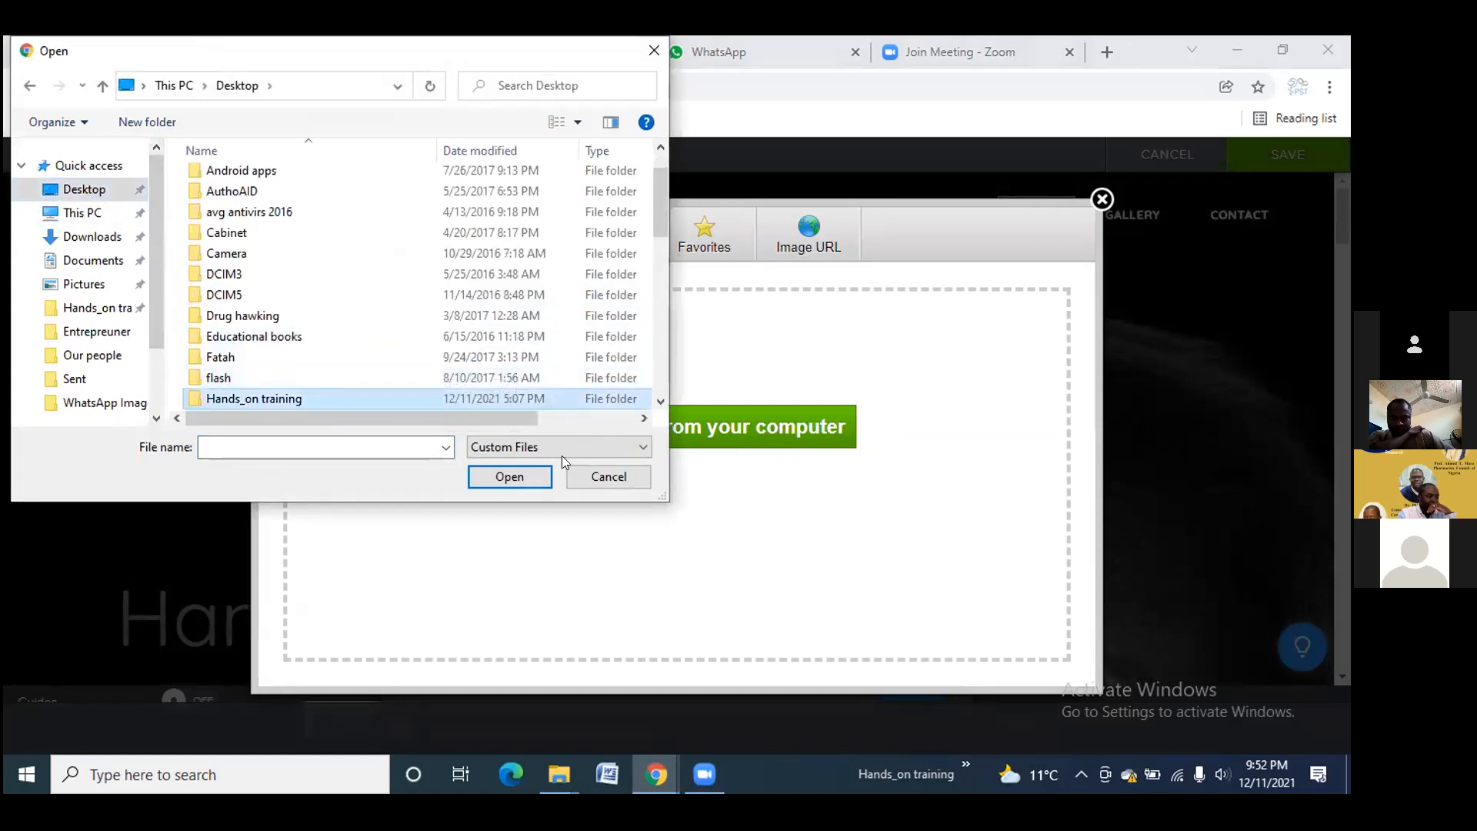
click(510, 477)
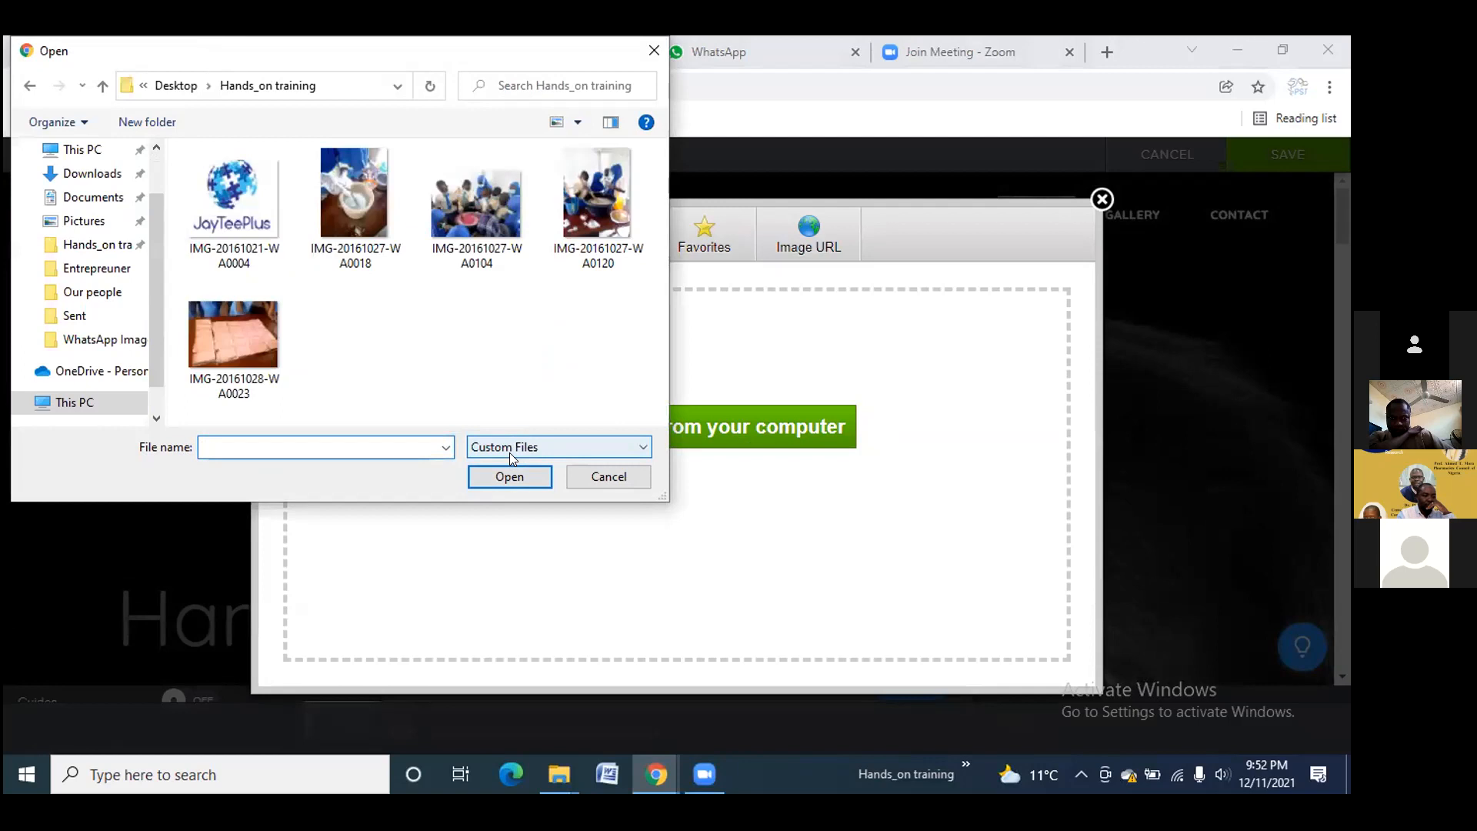
click(482, 239)
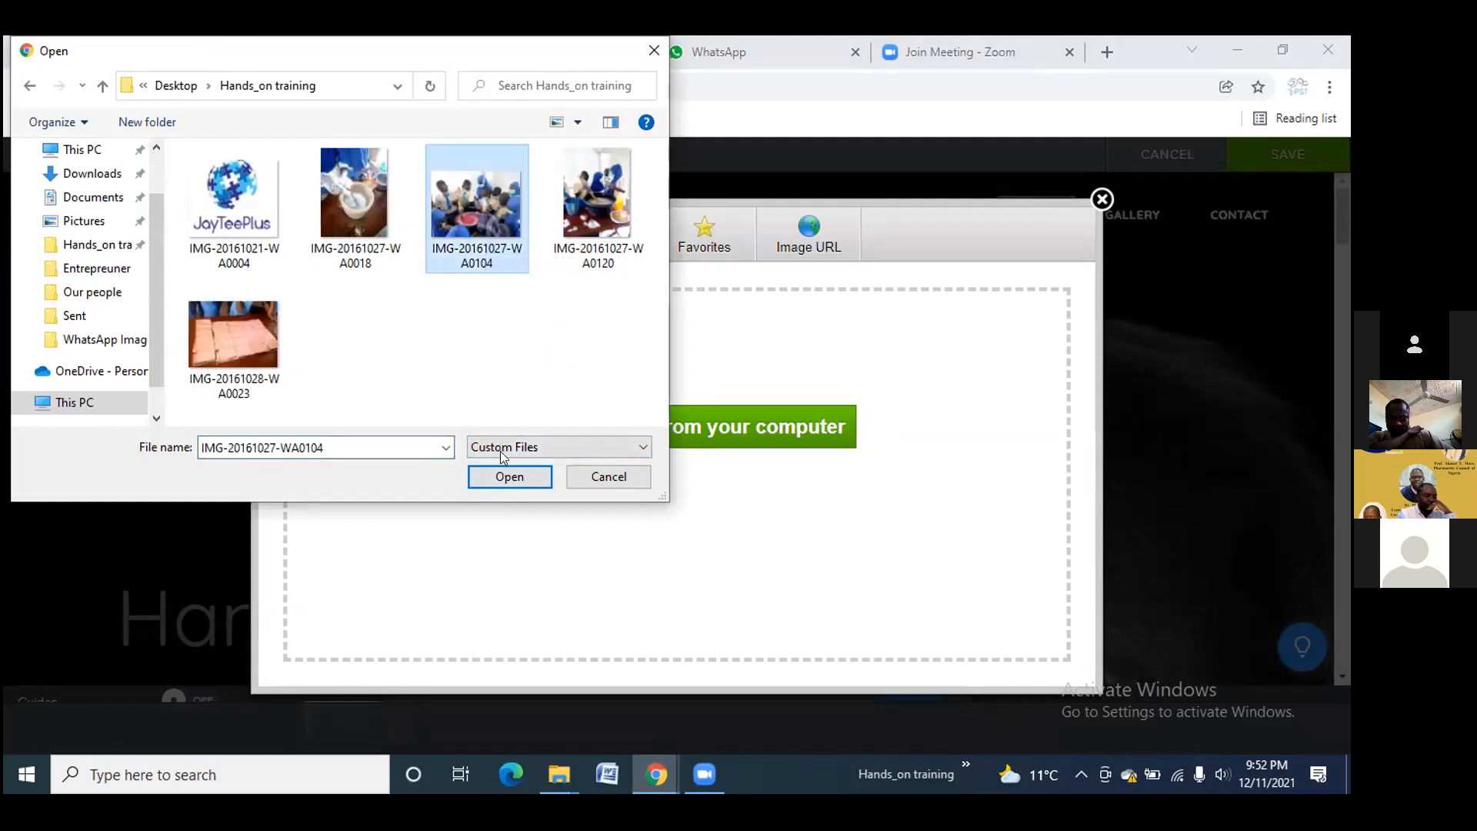
click(511, 477)
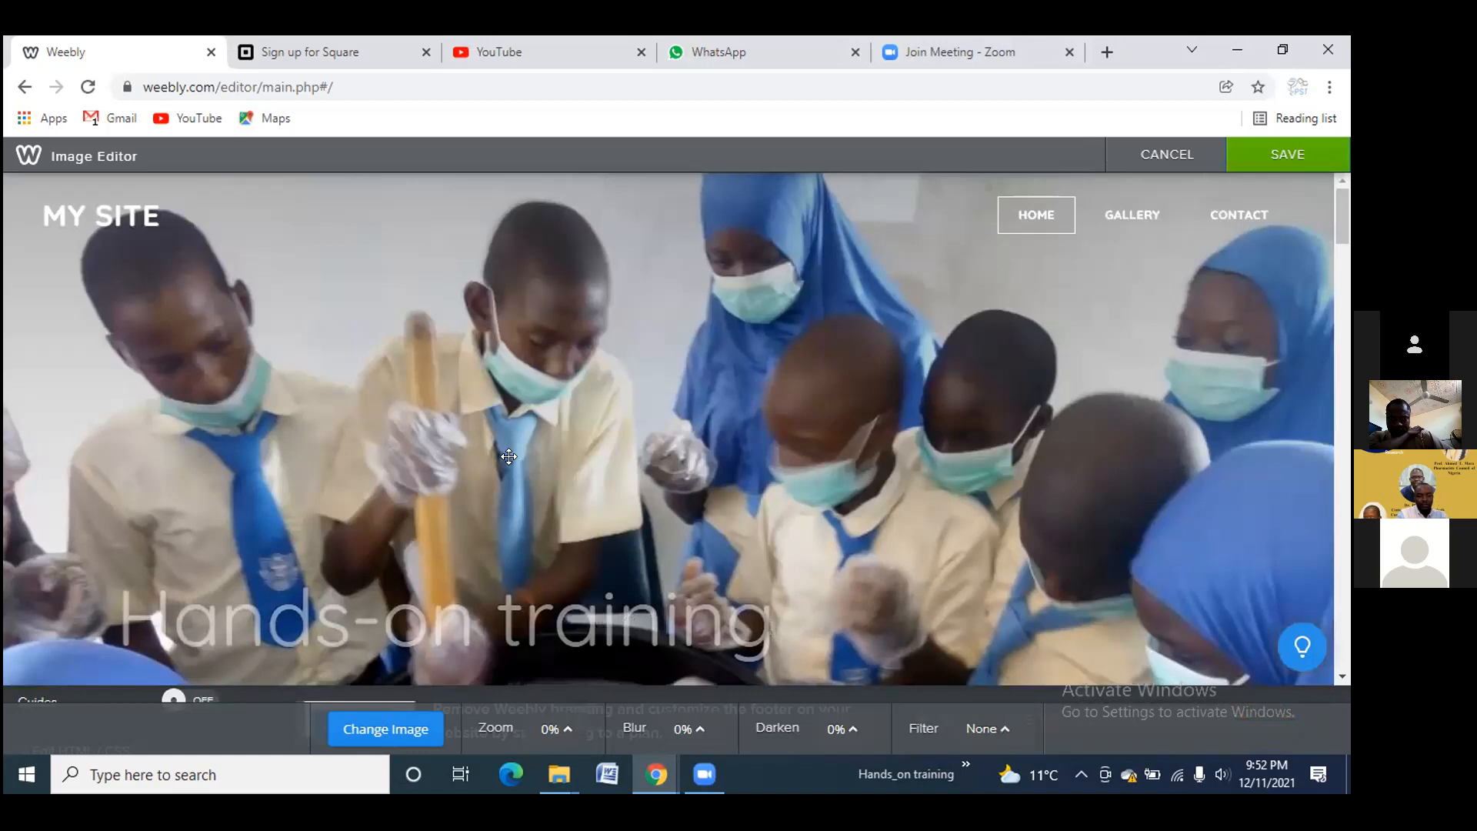
scroll(601, 446, down, 5)
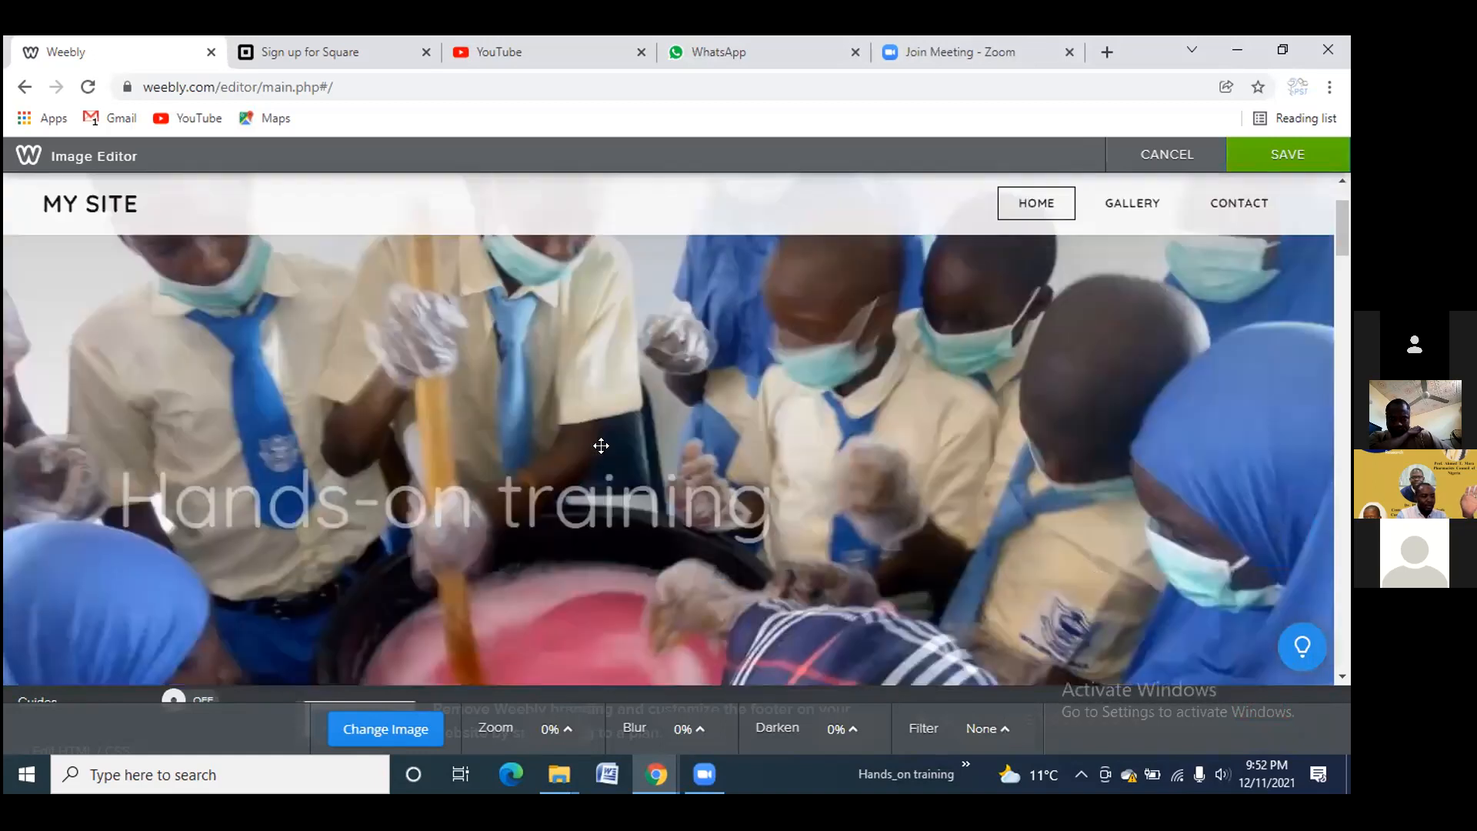
scroll(601, 445, up, 5)
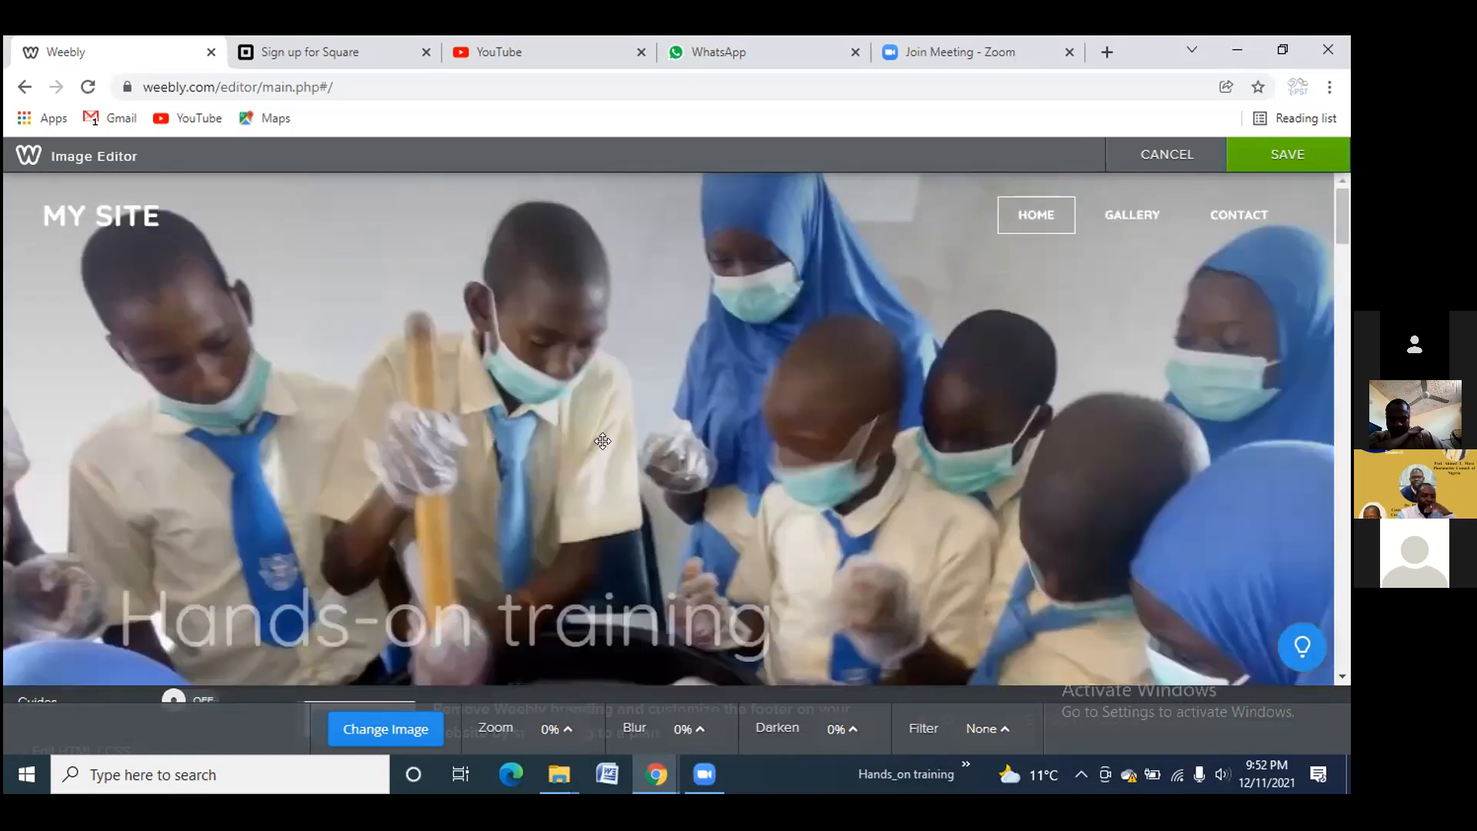
Save the students photo in the Image Editor and scroll down to the Featured Role section
click(1303, 156)
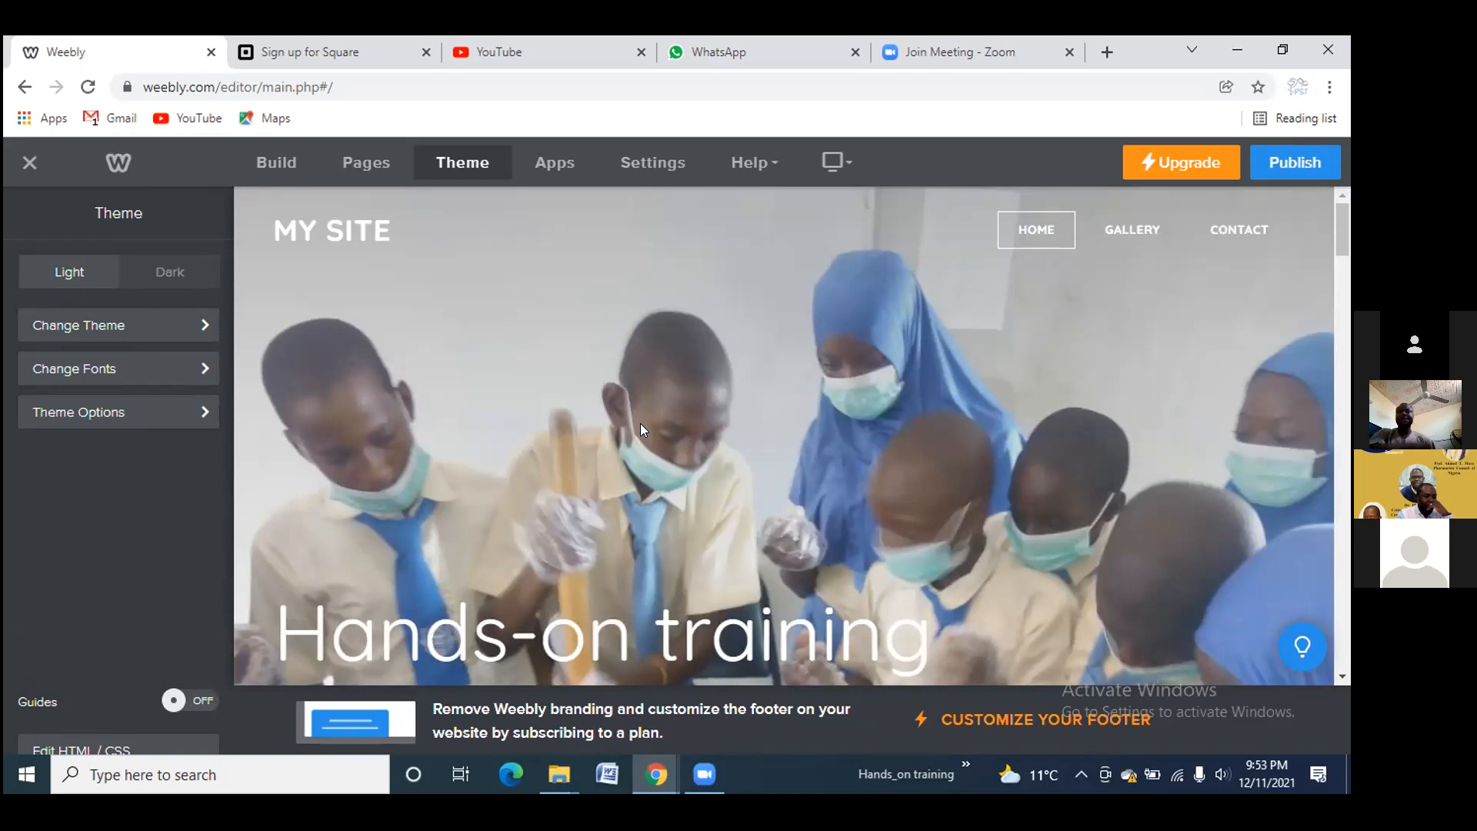
scroll(643, 454, down, 1)
scroll(643, 454, down, 6)
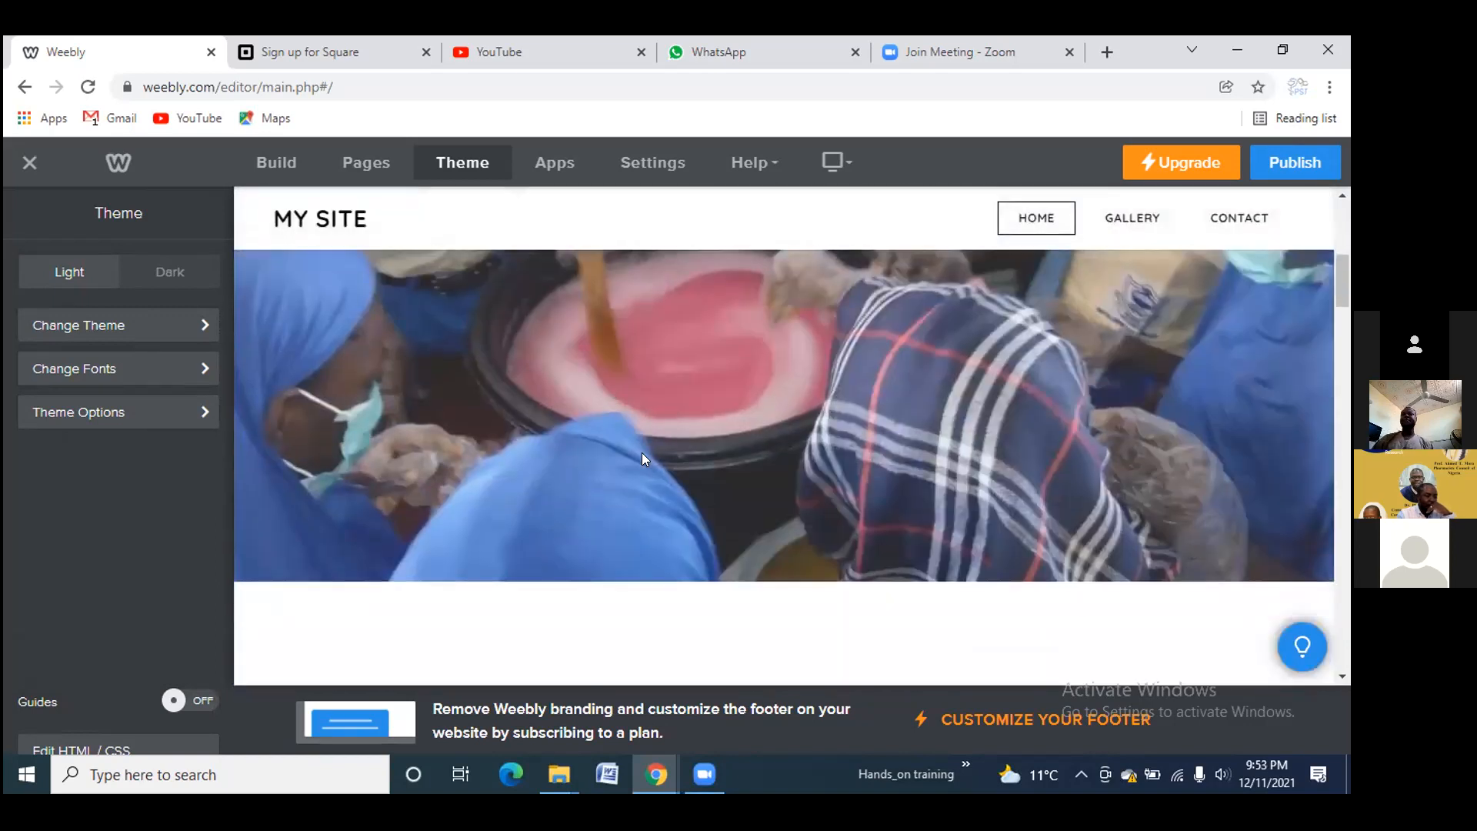
scroll(643, 454, up, 4)
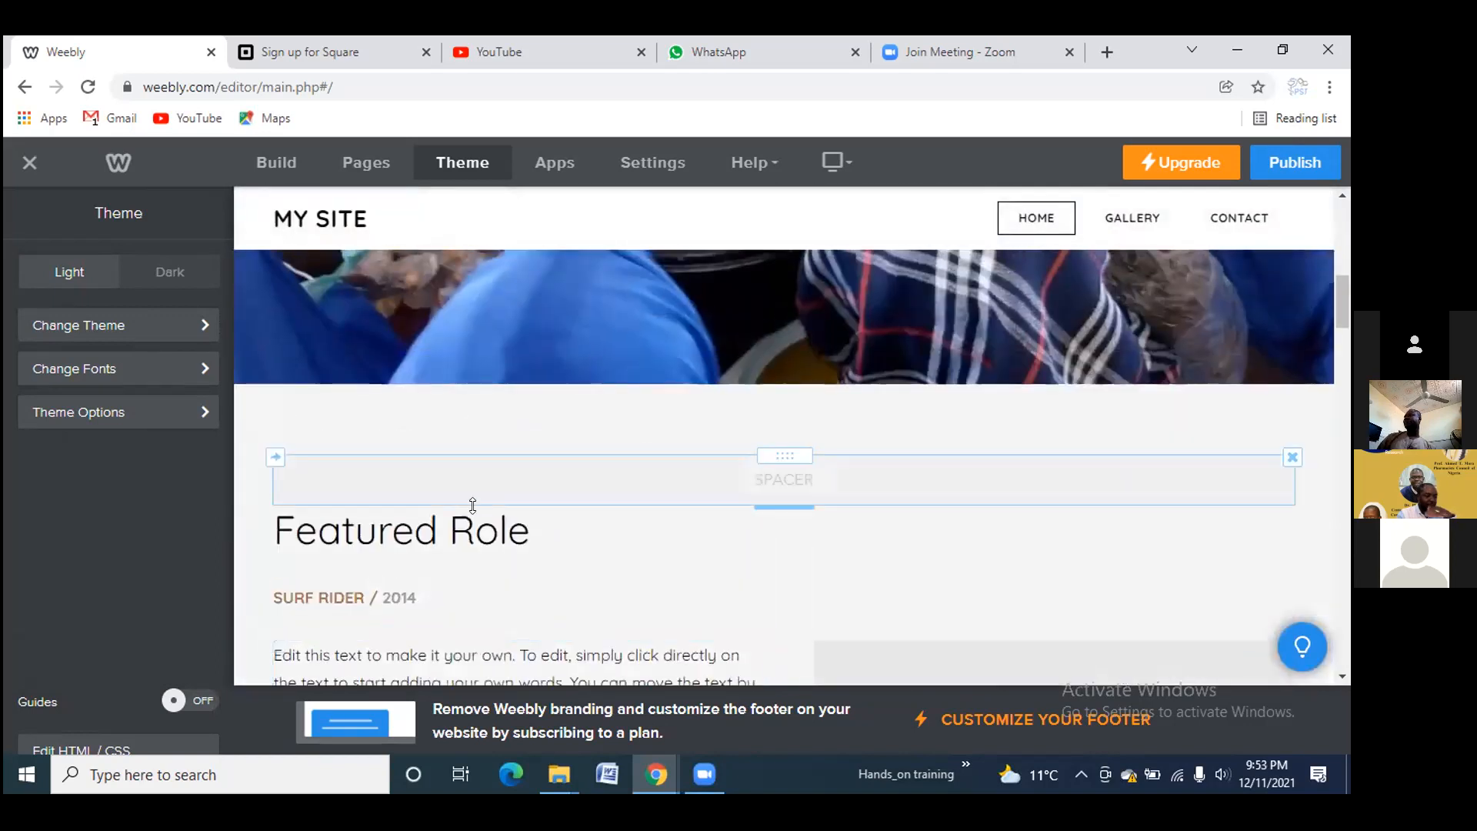
scroll(426, 548, down, 1)
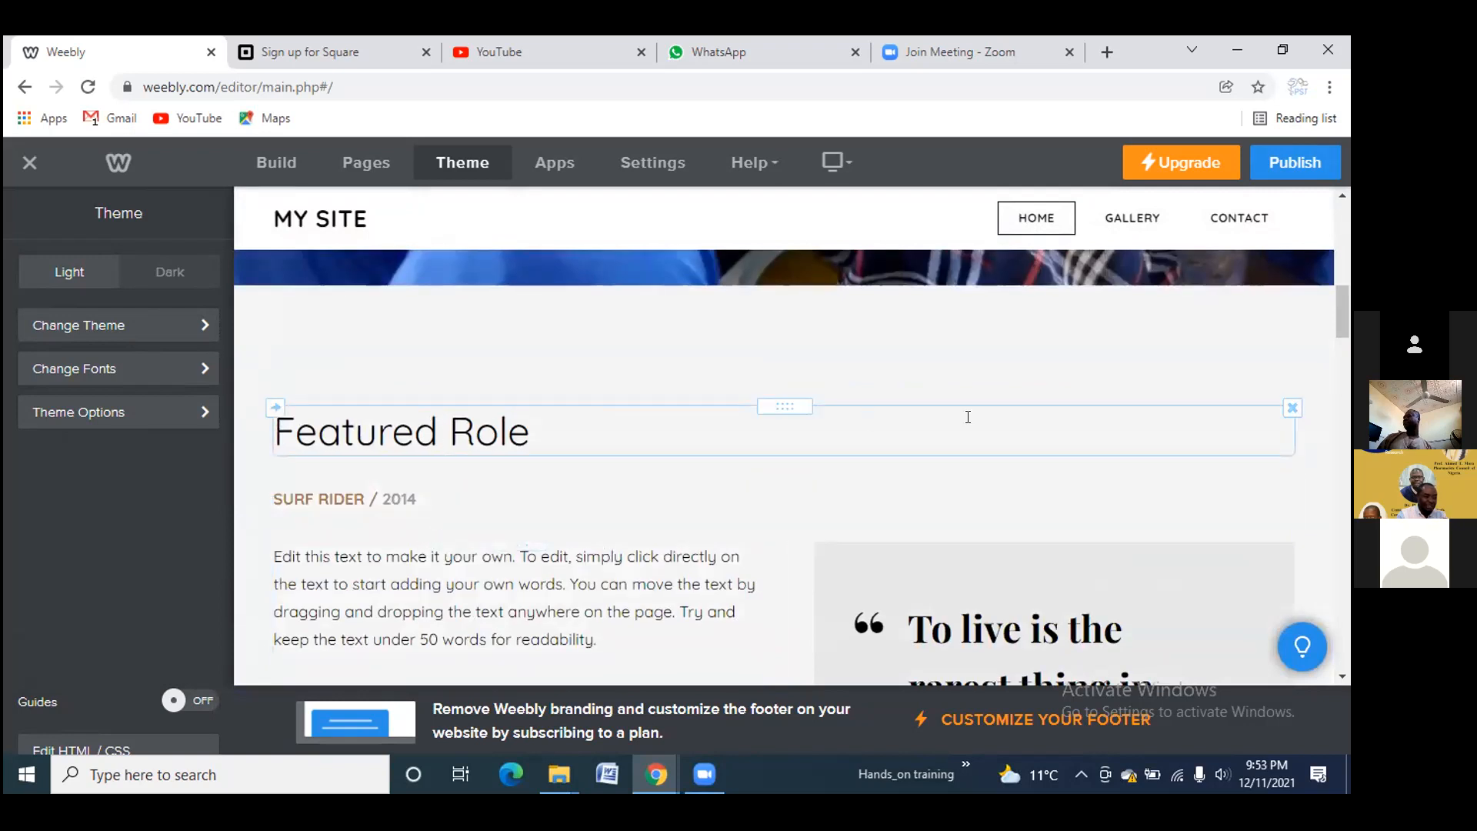
Delete the Featured Role heading and the SURF RIDER / 2014 line
click(1293, 408)
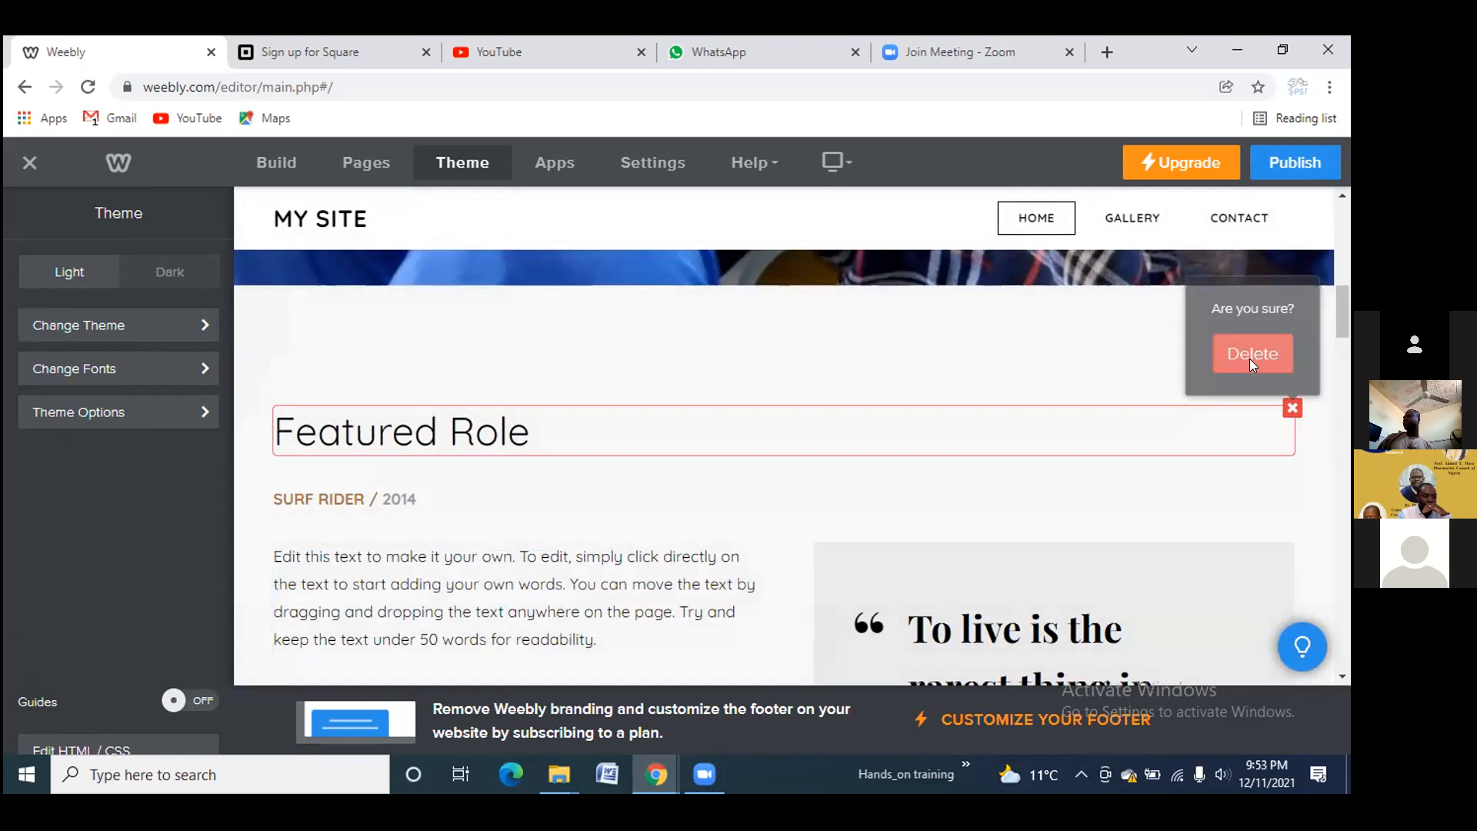
click(1246, 351)
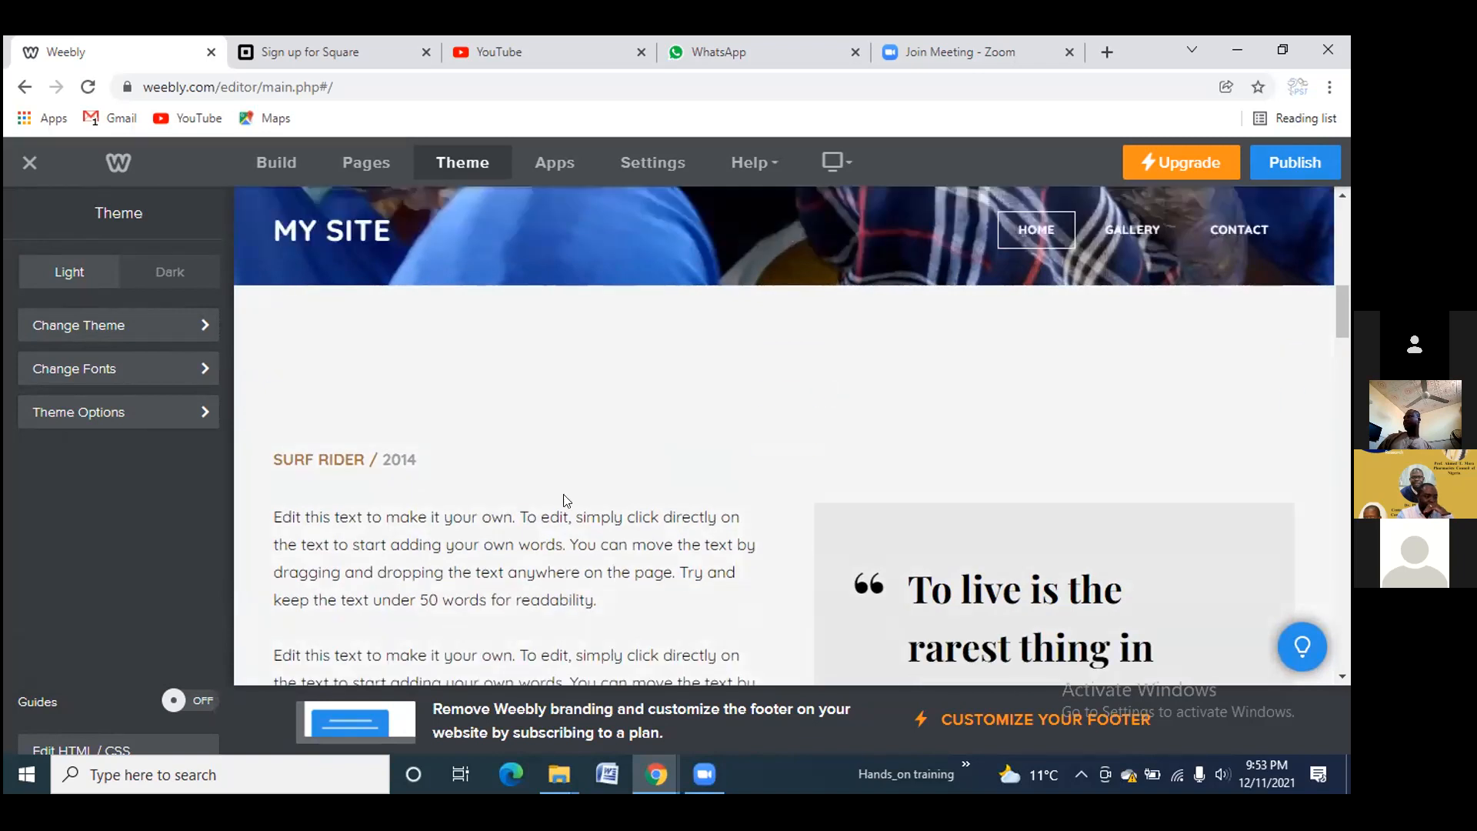
scroll(412, 521, down, 5)
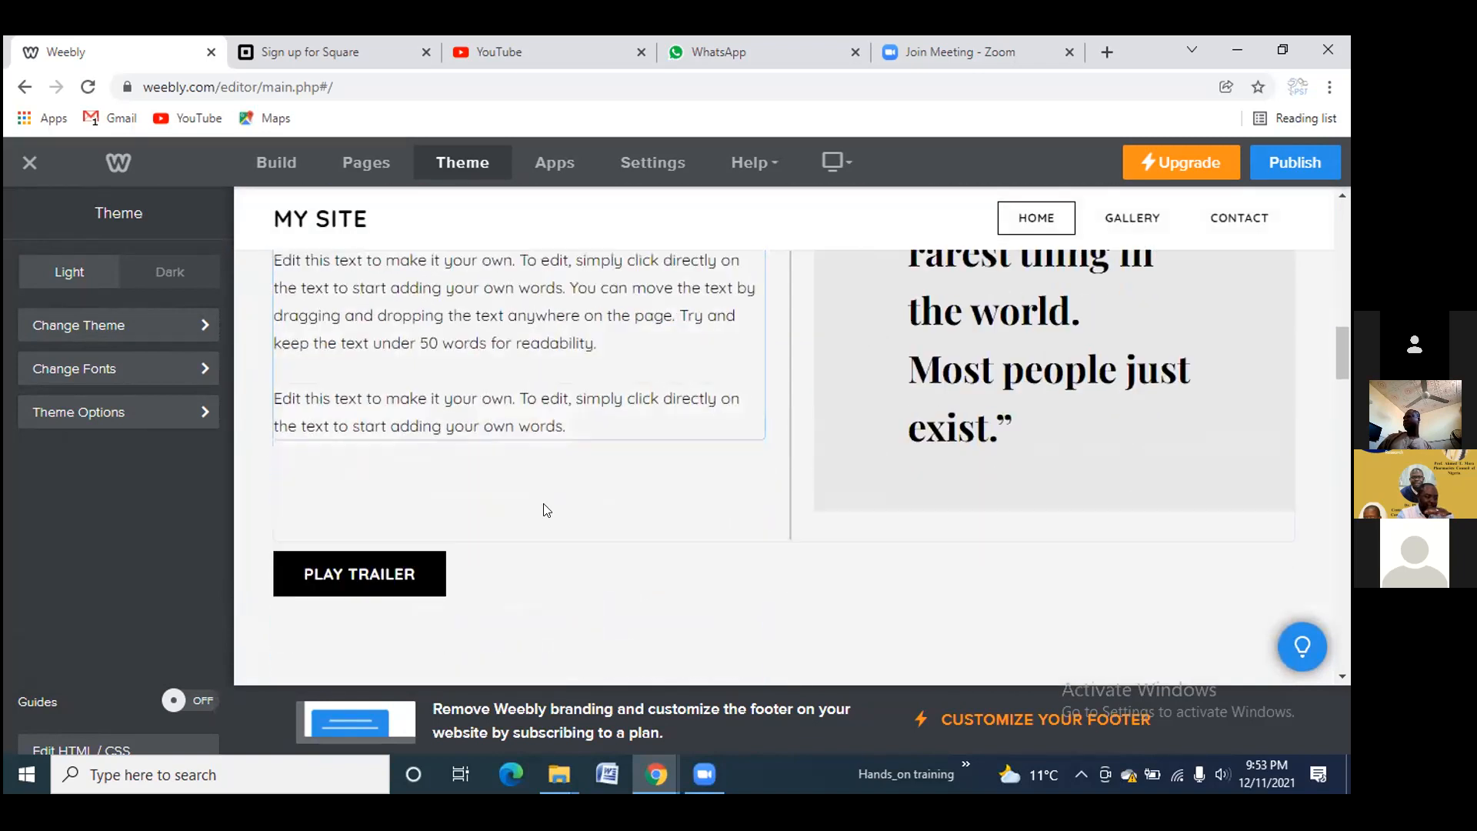
scroll(571, 482, up, 3)
scroll(573, 479, up, 2)
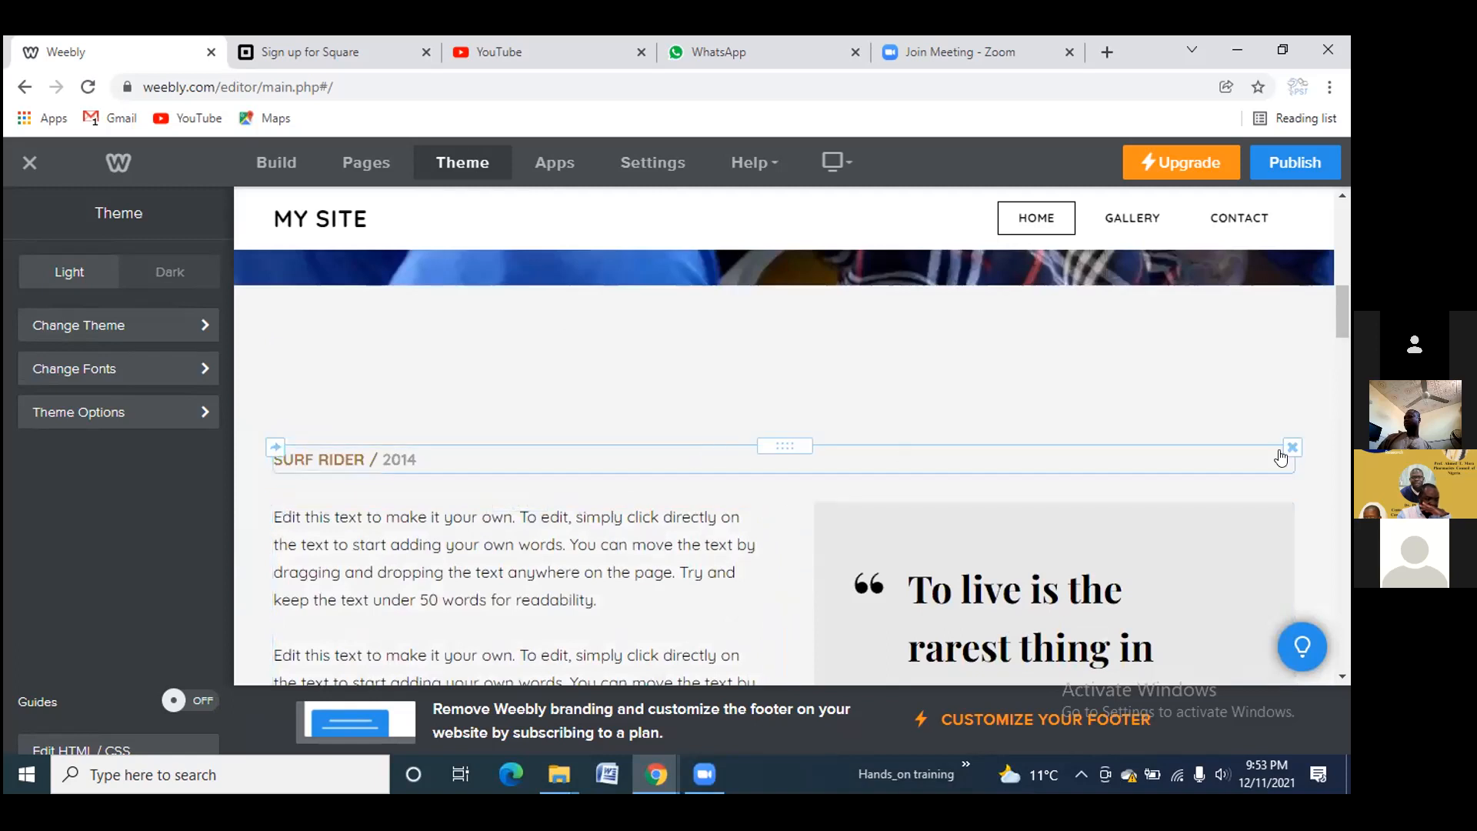
click(1292, 451)
click(1254, 384)
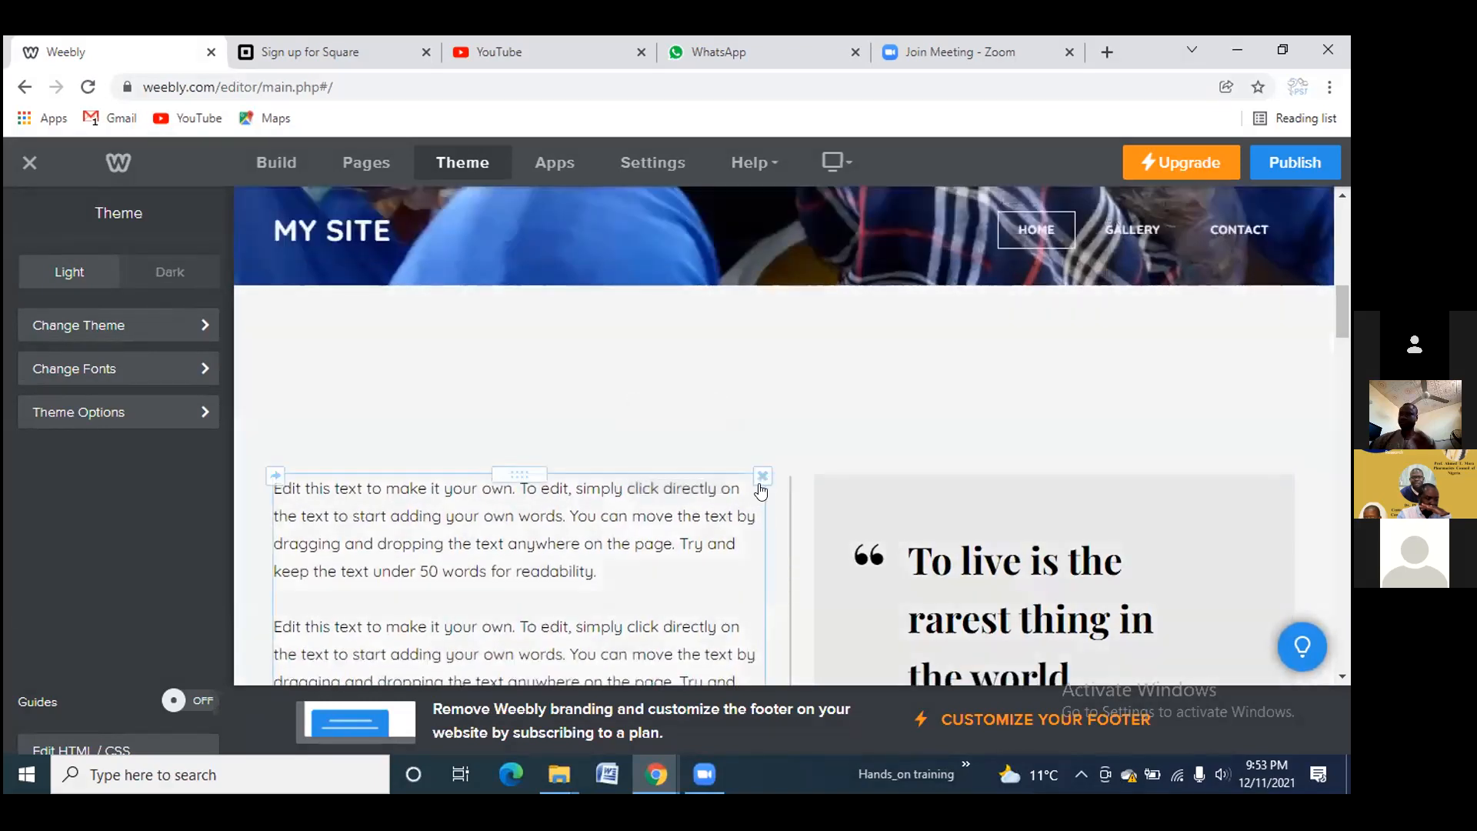
Delete the placeholder text block and the quote block
click(762, 476)
click(726, 416)
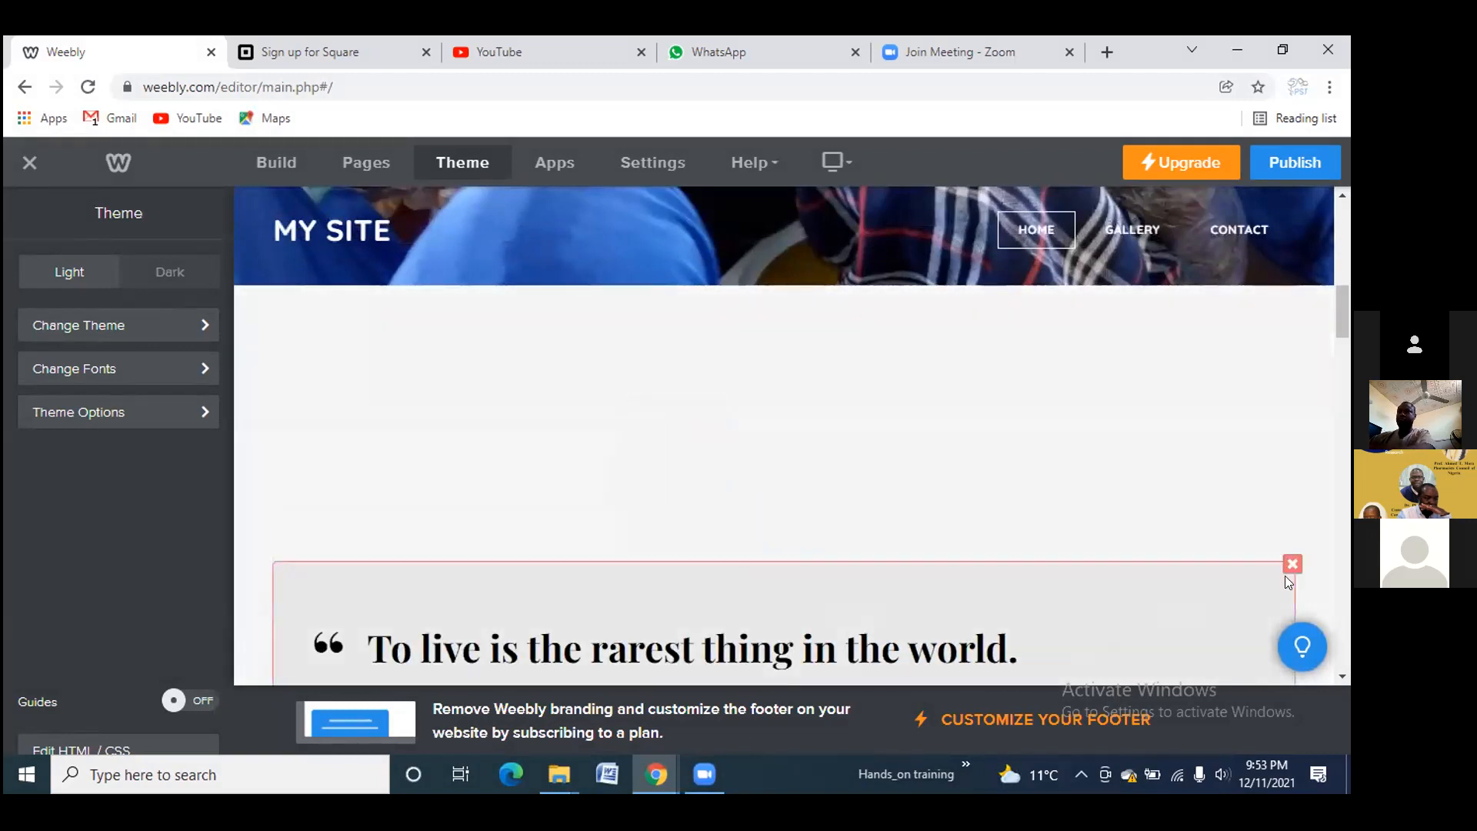
click(1292, 565)
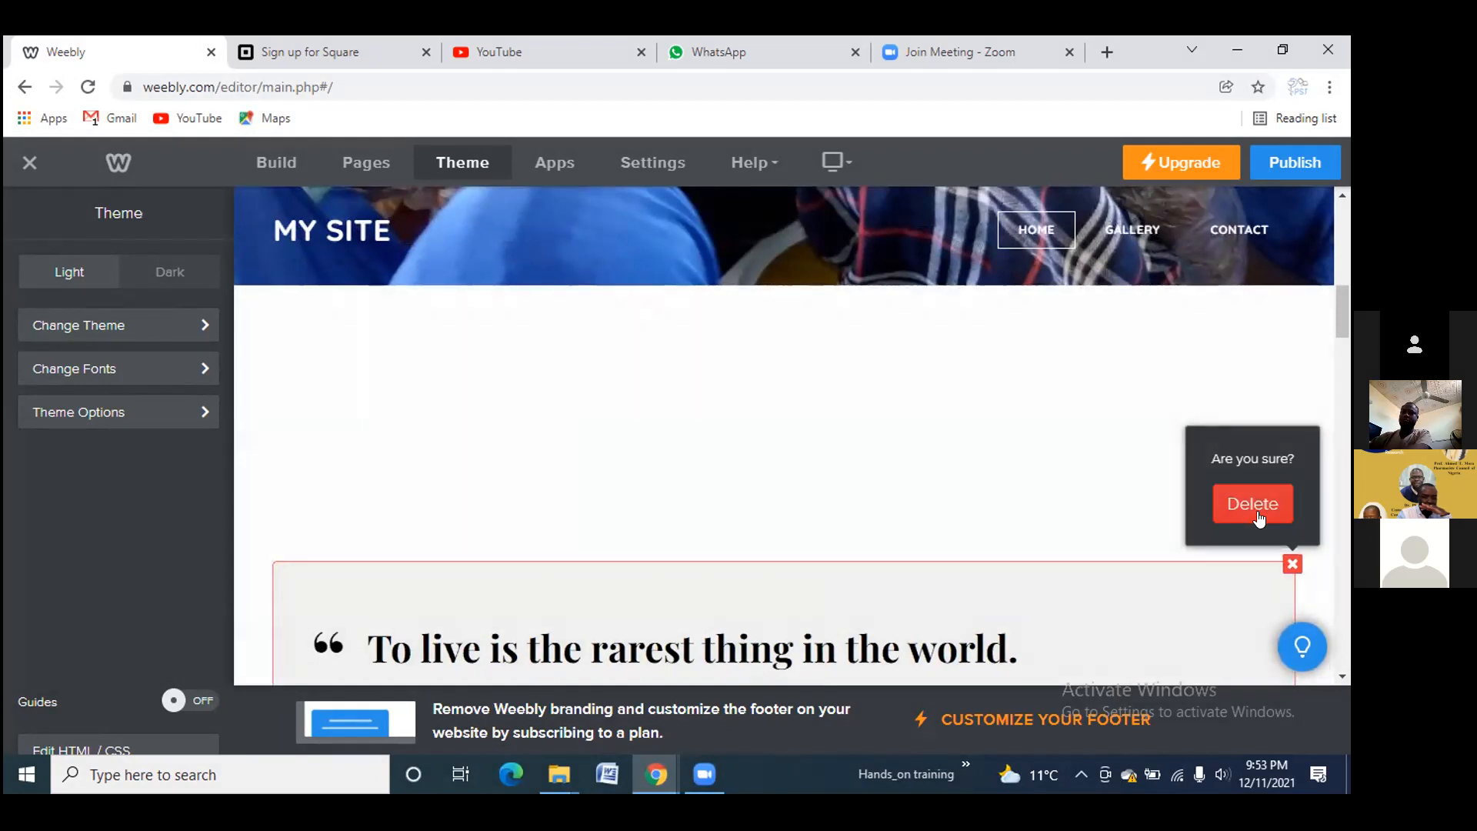
click(1255, 510)
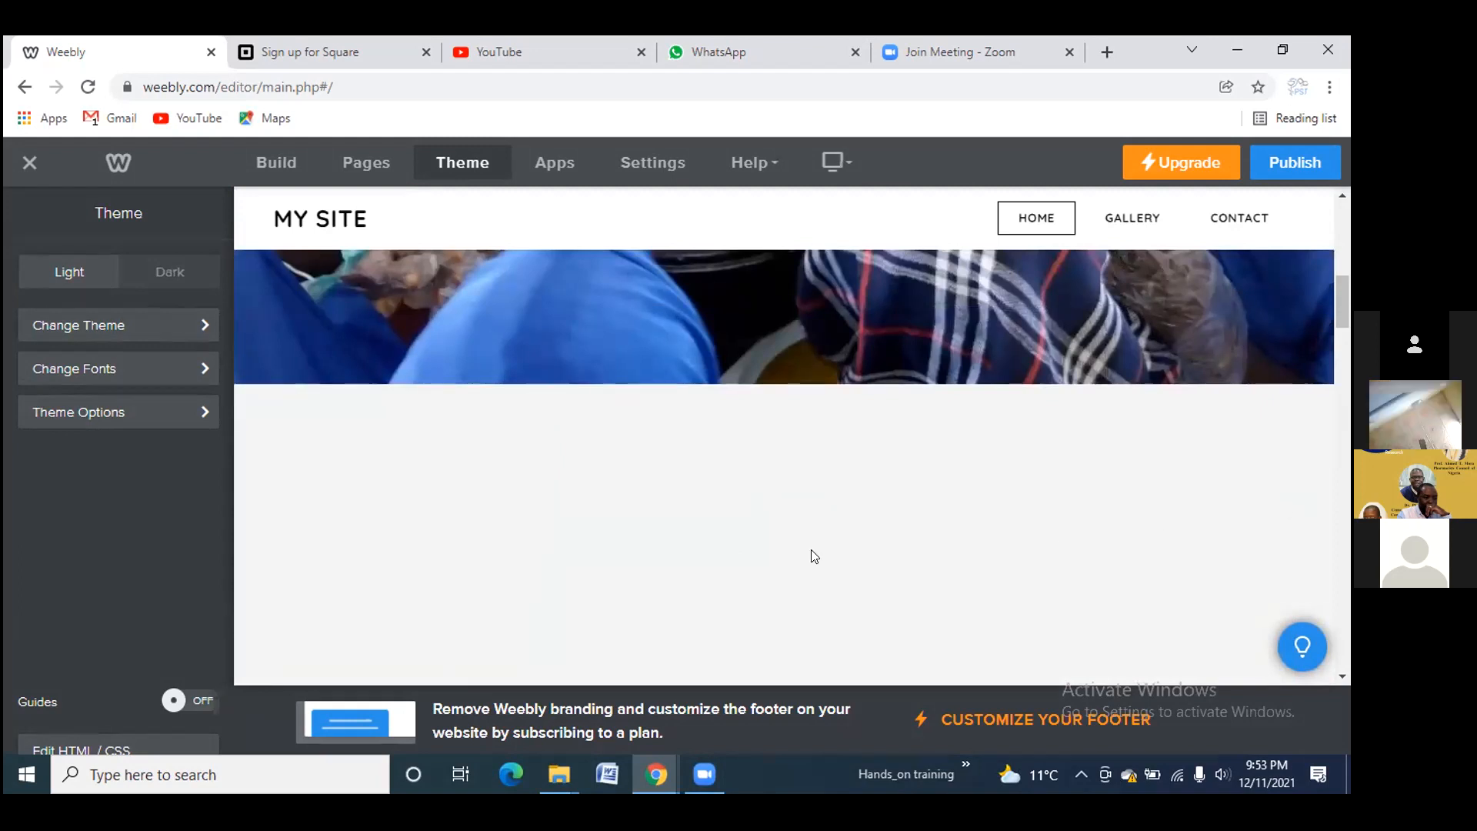
Delete the empty spacer block directly above the PLAY TRAILER button
scroll(812, 555, down, 3)
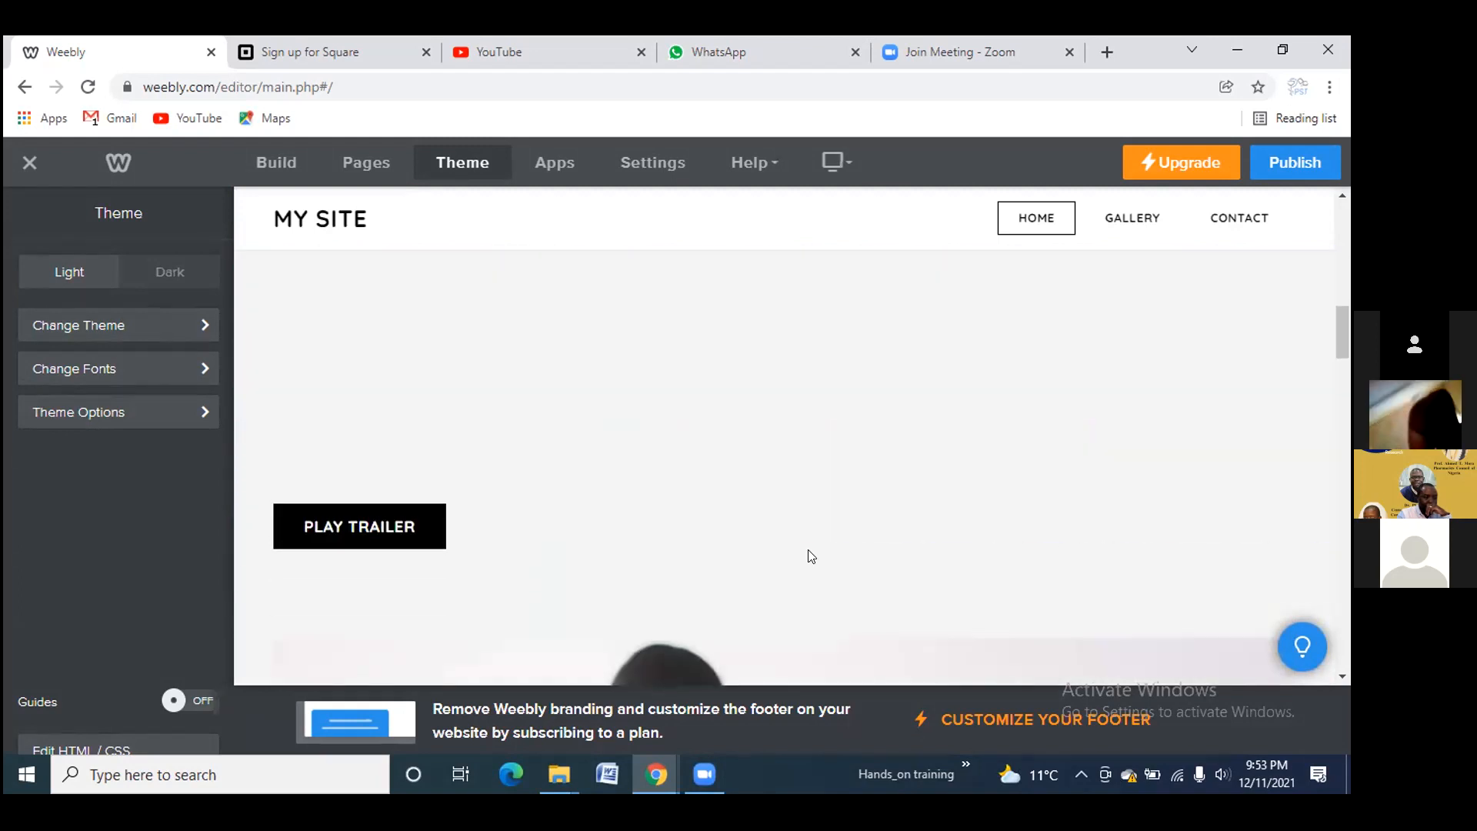
scroll(808, 552, down, 5)
scroll(803, 550, down, 5)
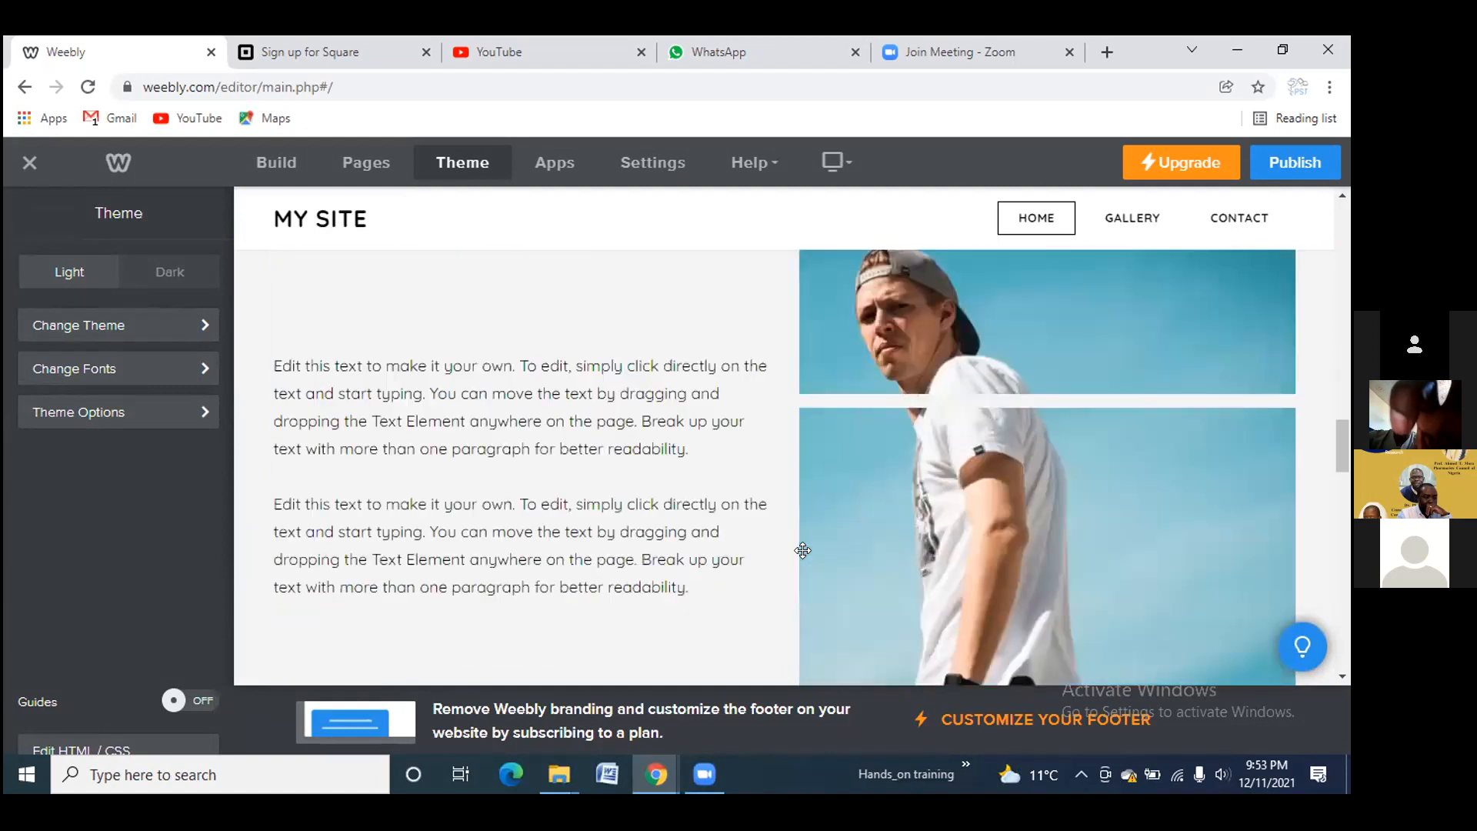
scroll(802, 550, up, 12)
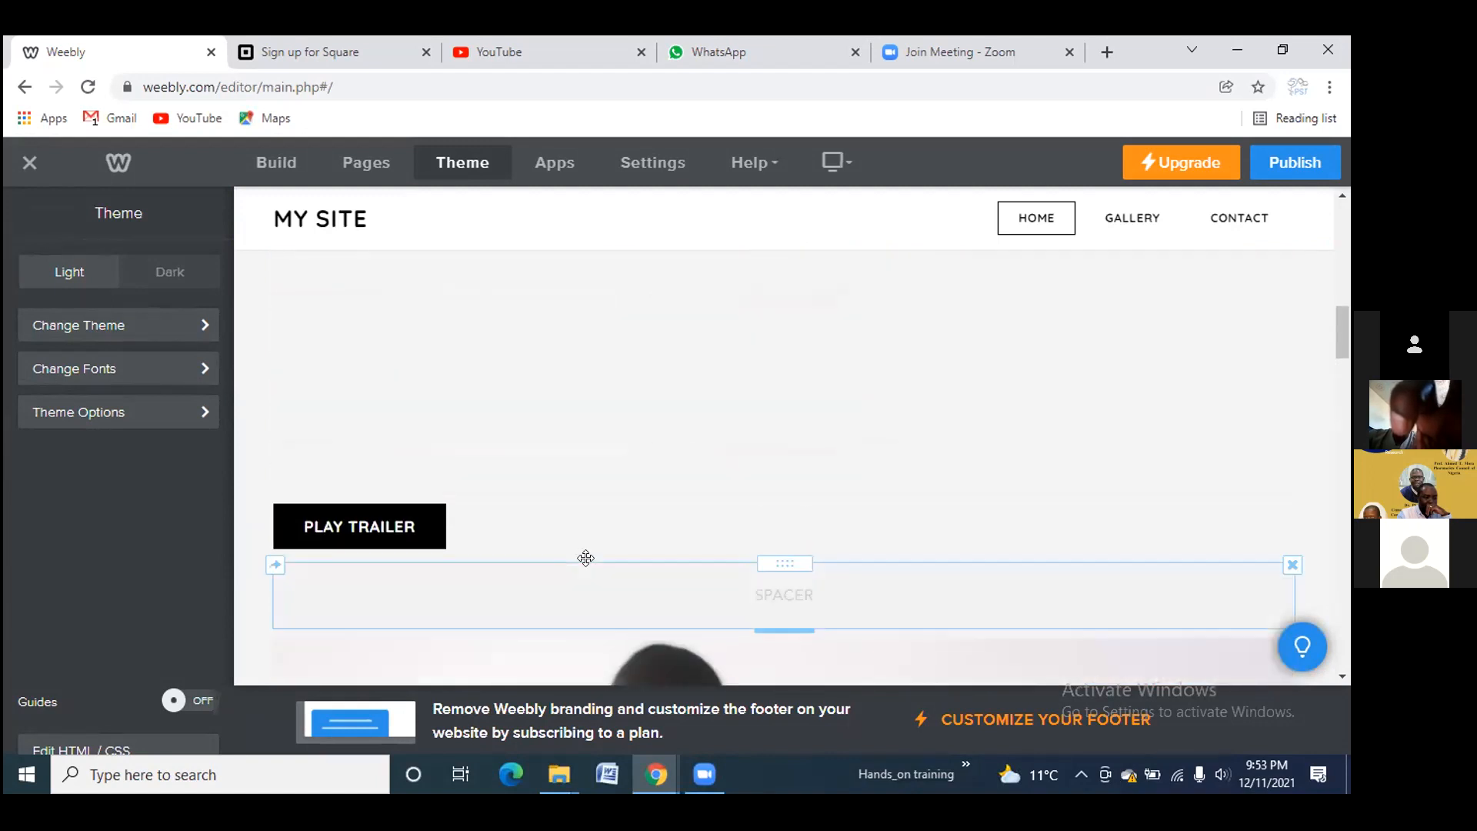
scroll(592, 563, down, 3)
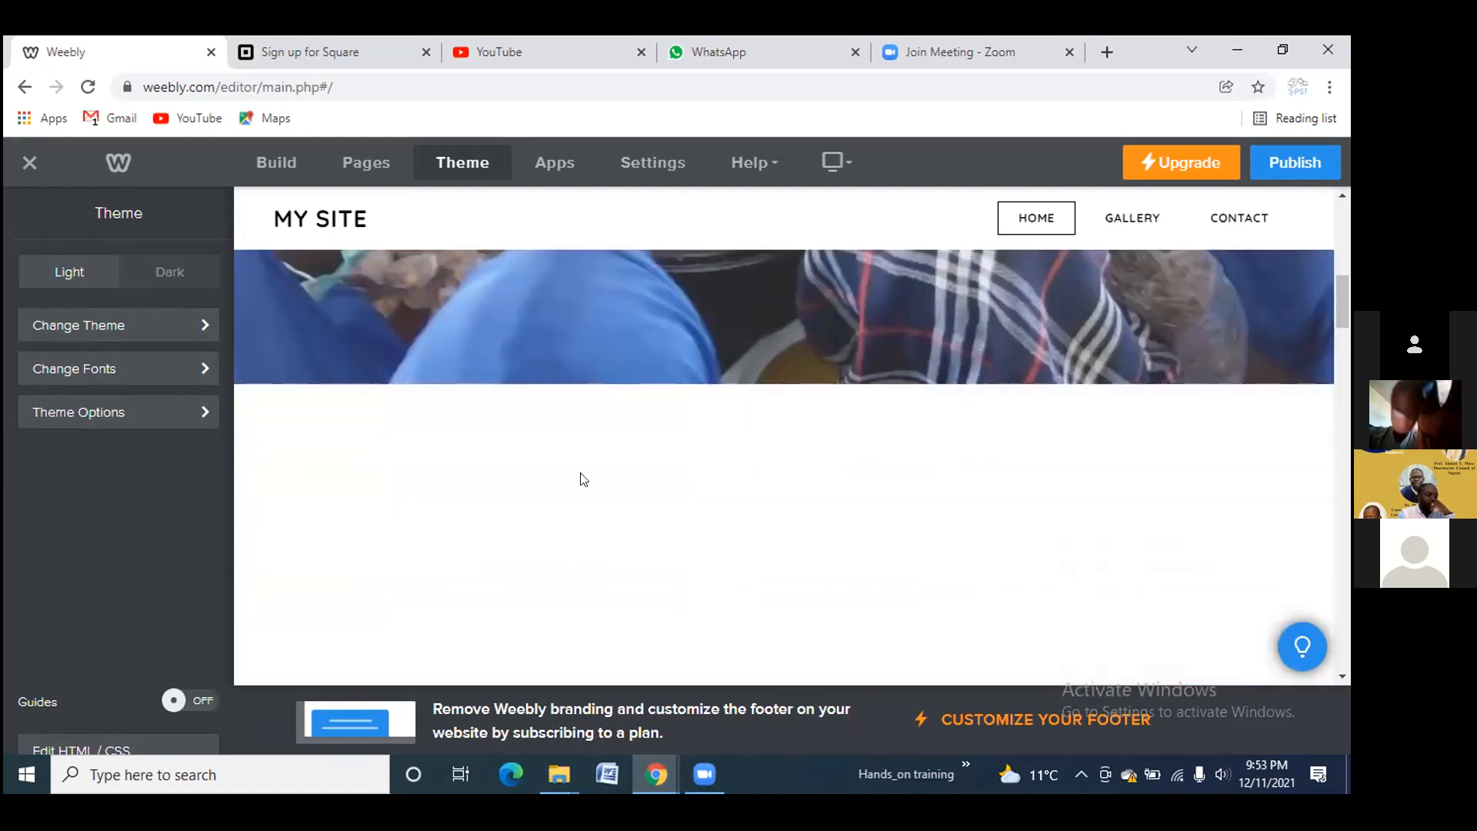
scroll(704, 539, down, 3)
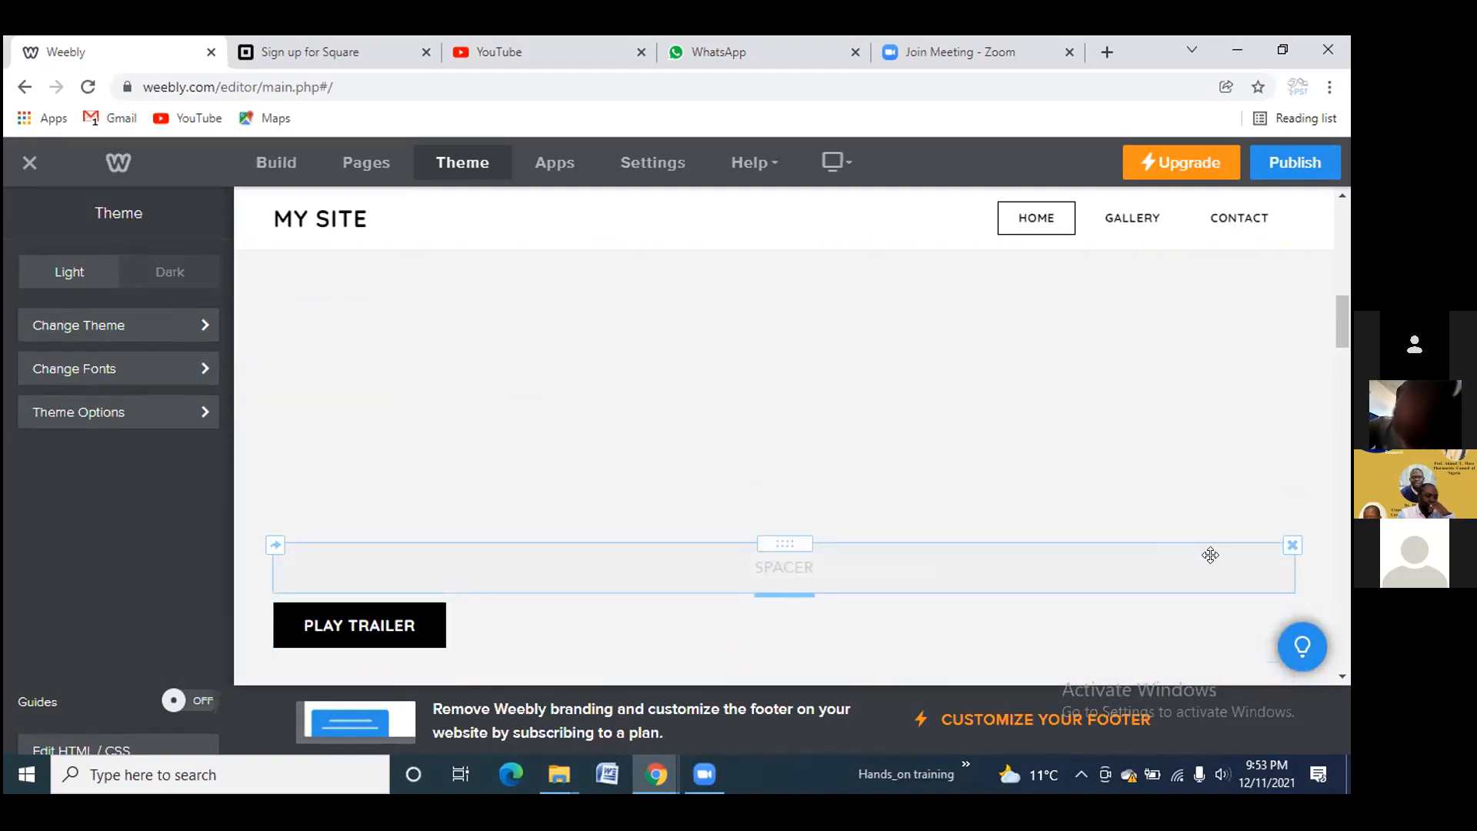
click(1293, 547)
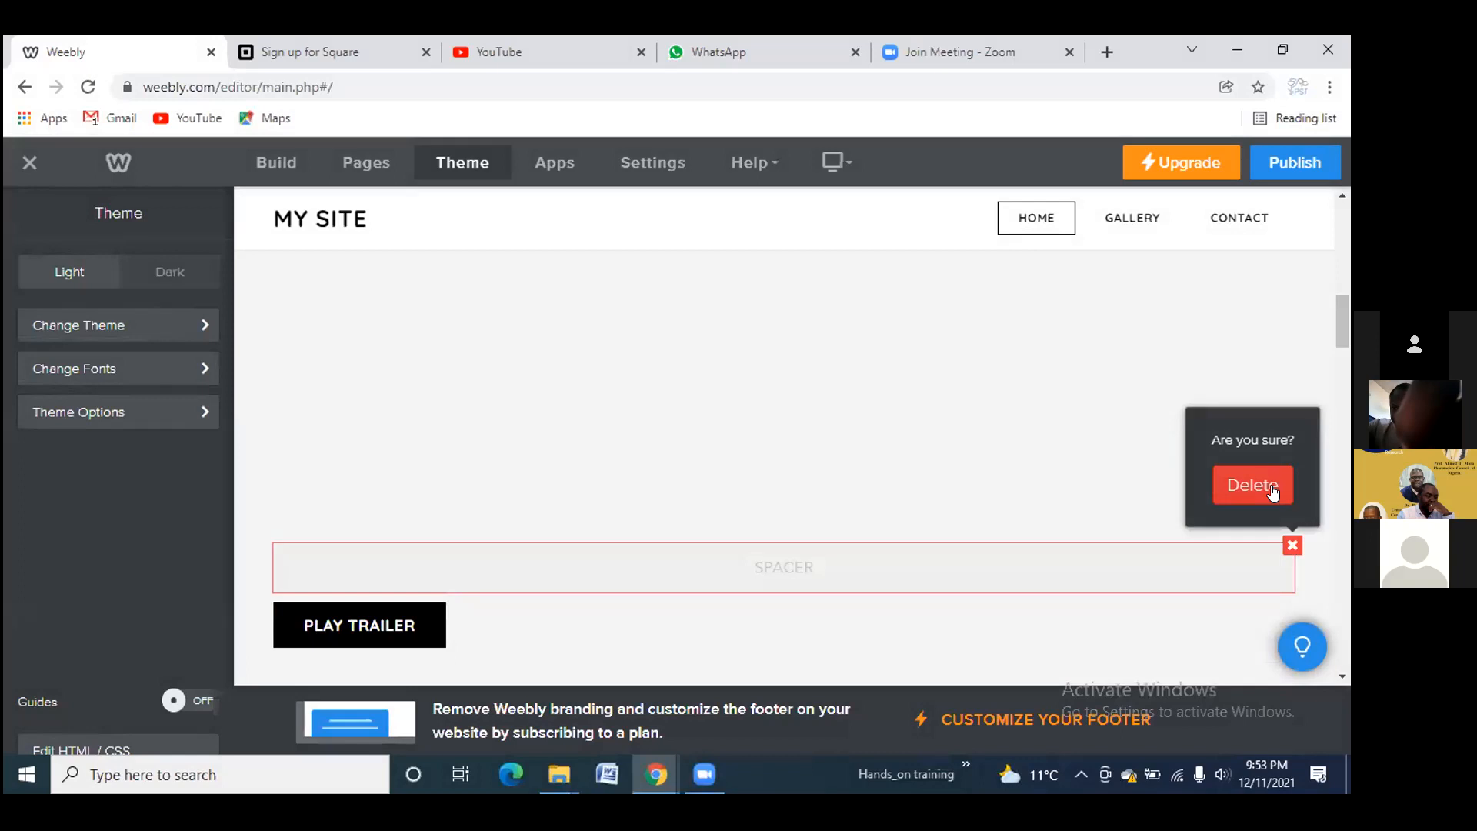
click(1271, 489)
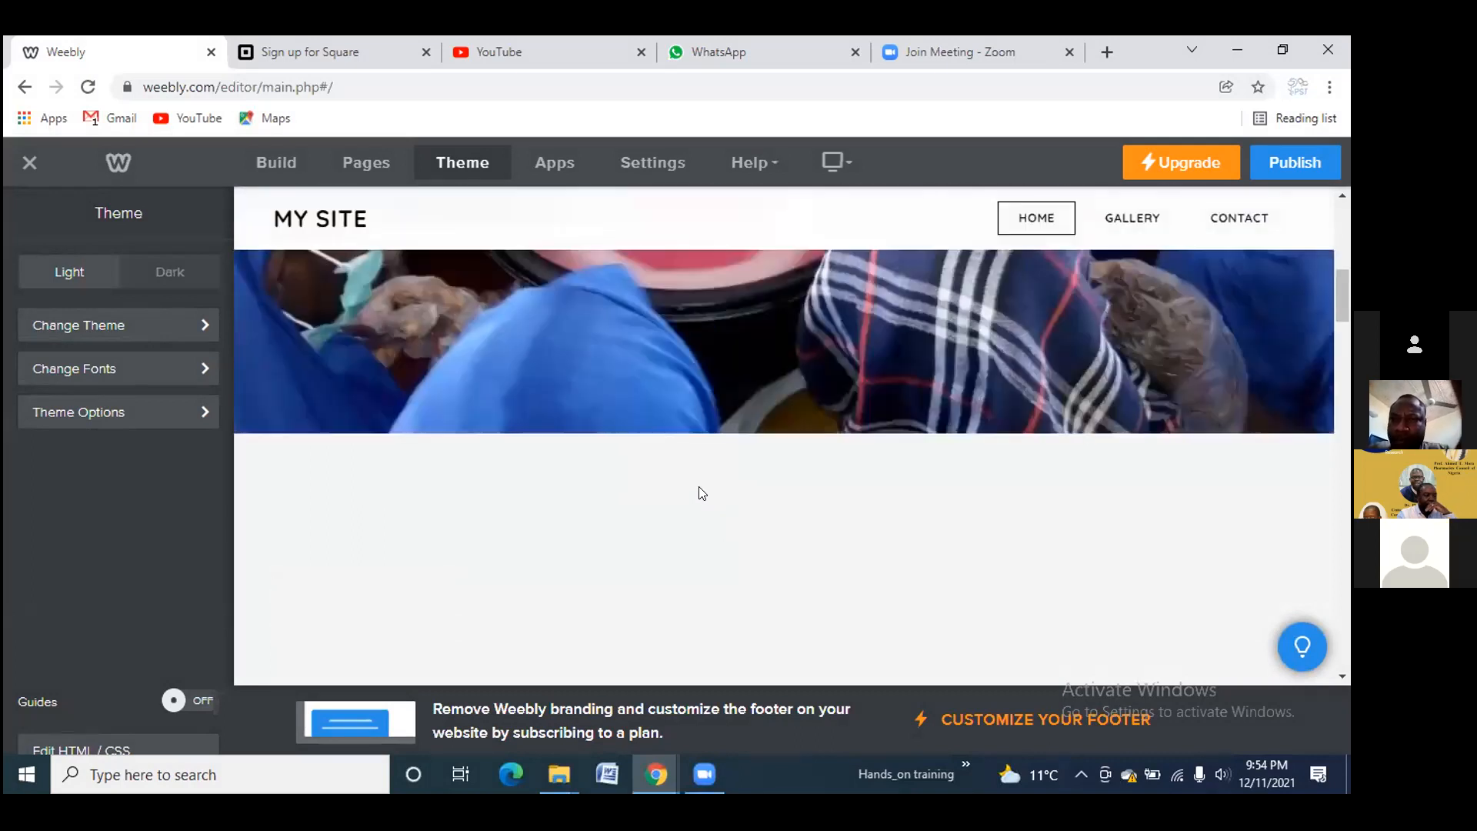
scroll(699, 487, down, 3)
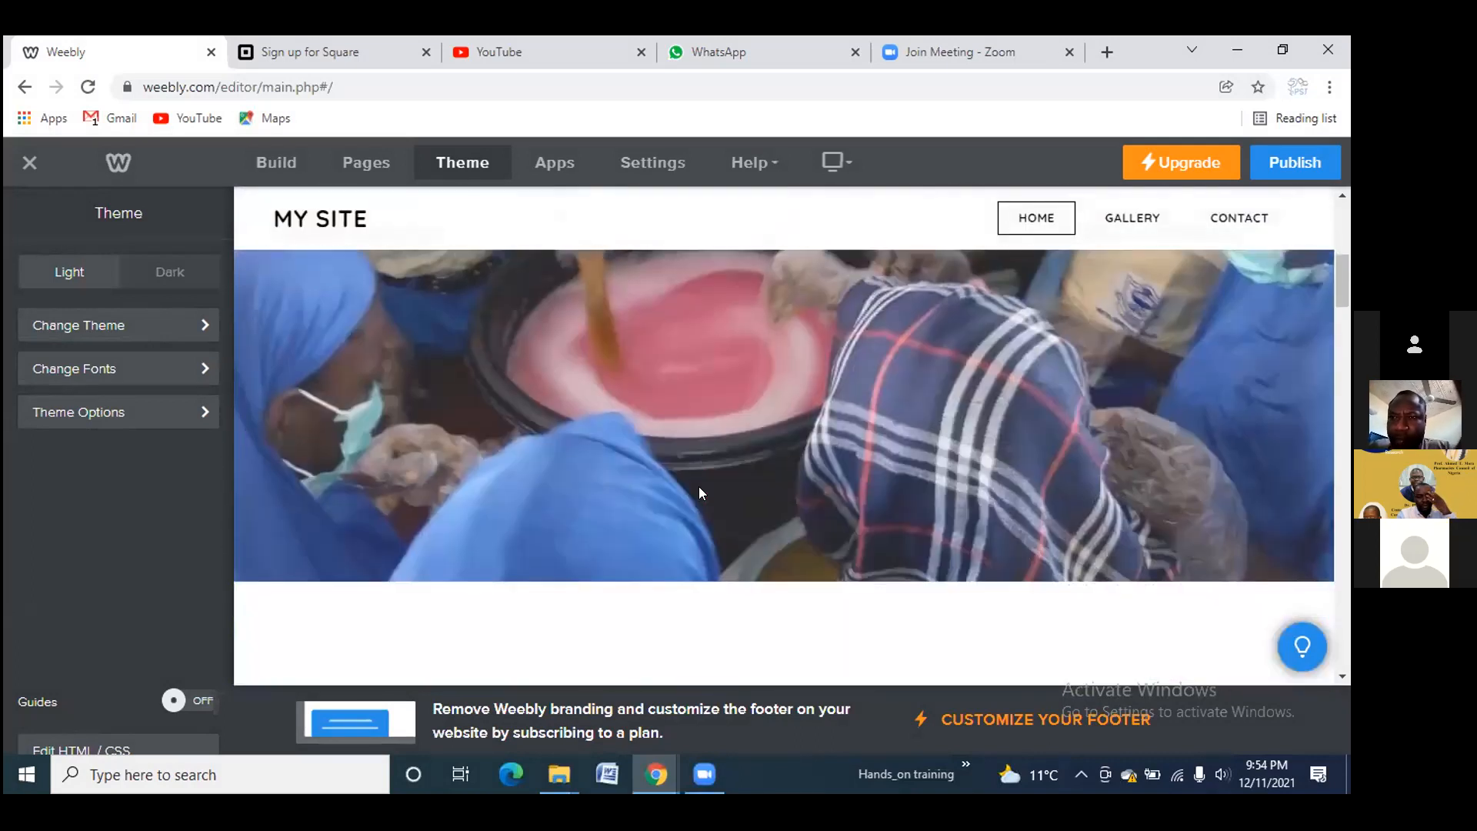
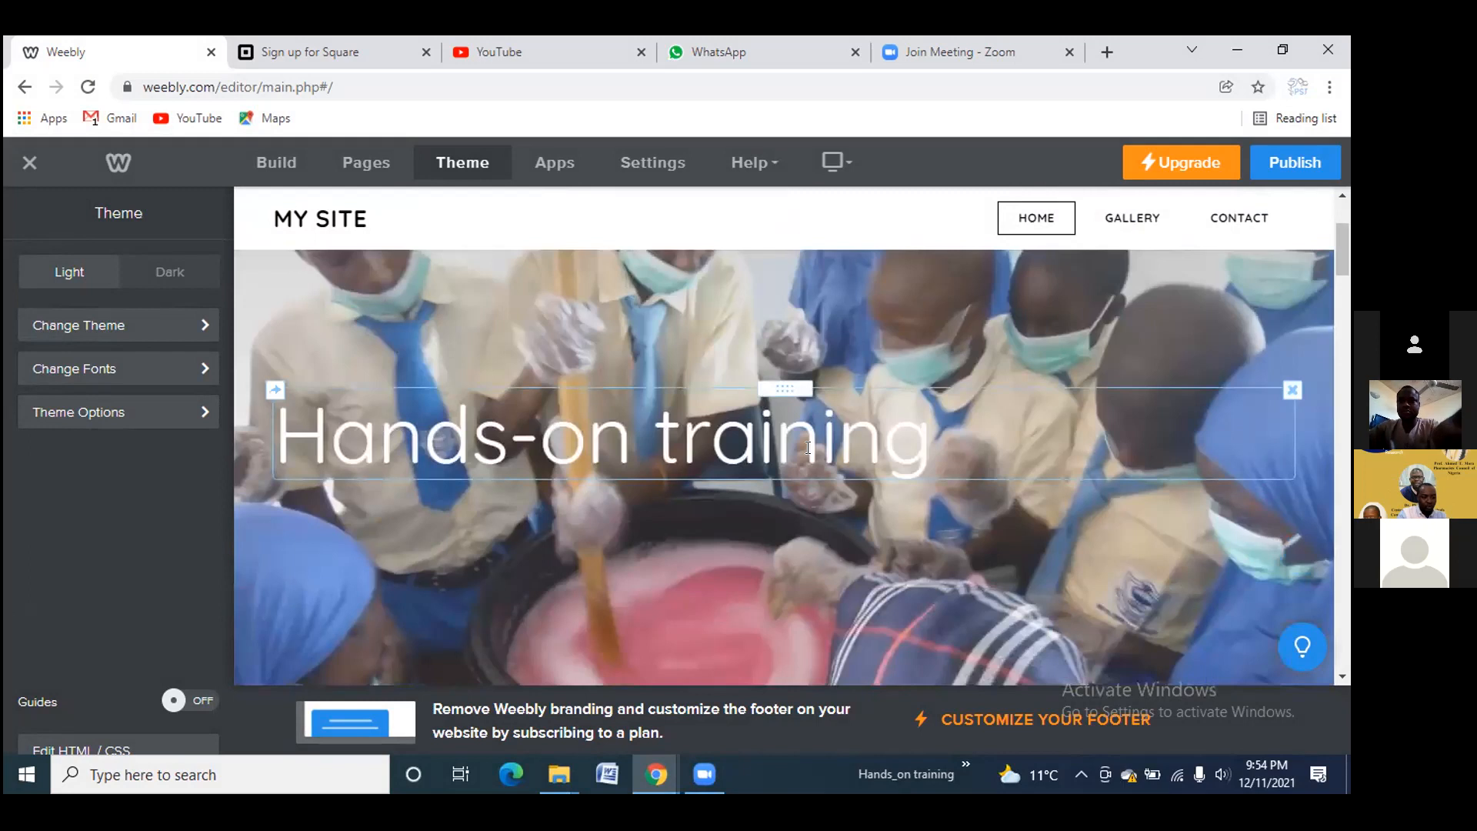
Scroll below the Hands-on training banner and show the Build panel's Basic and Structure elements
scroll(577, 485, down, 5)
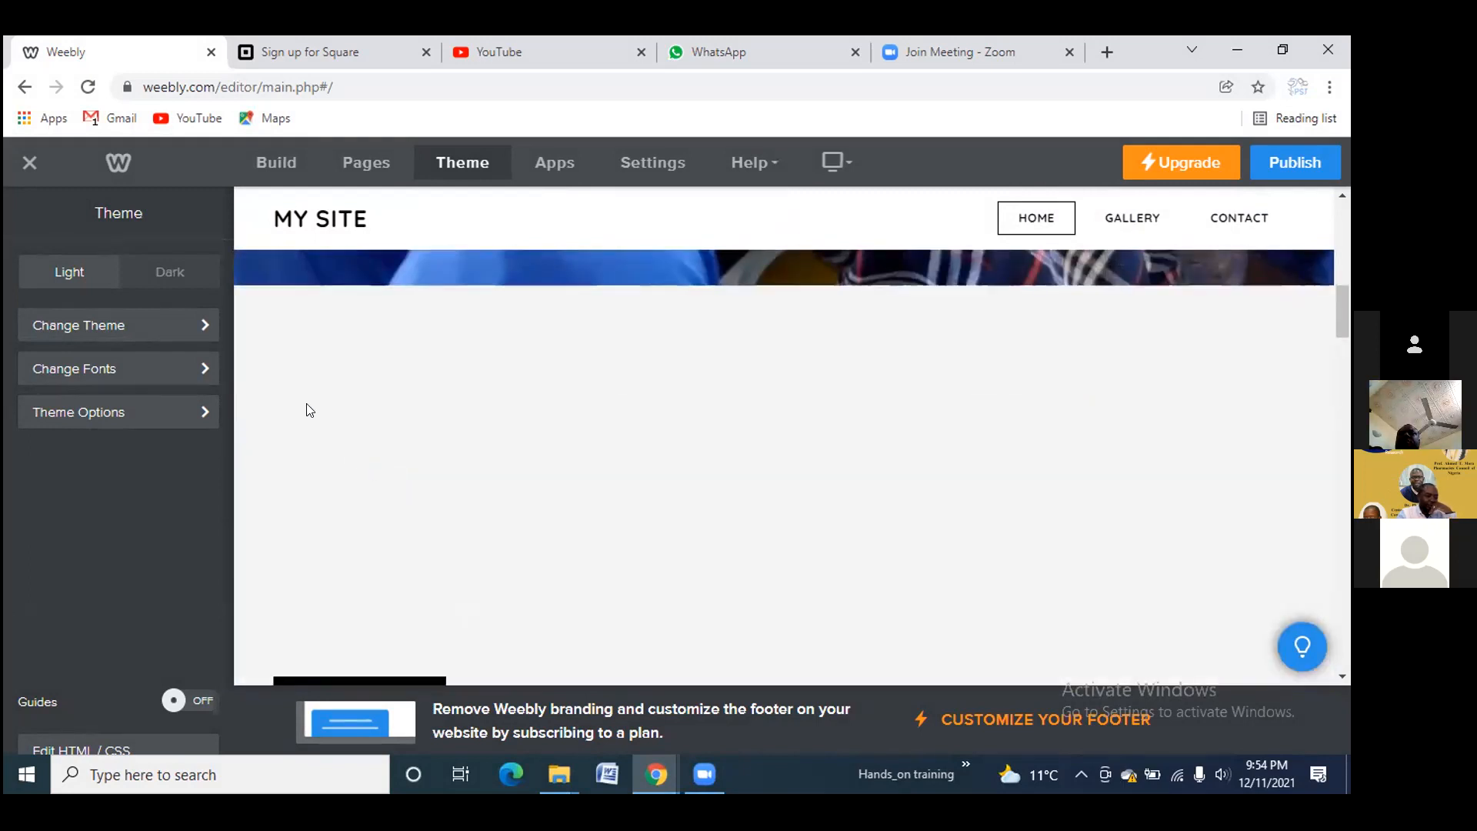
click(293, 163)
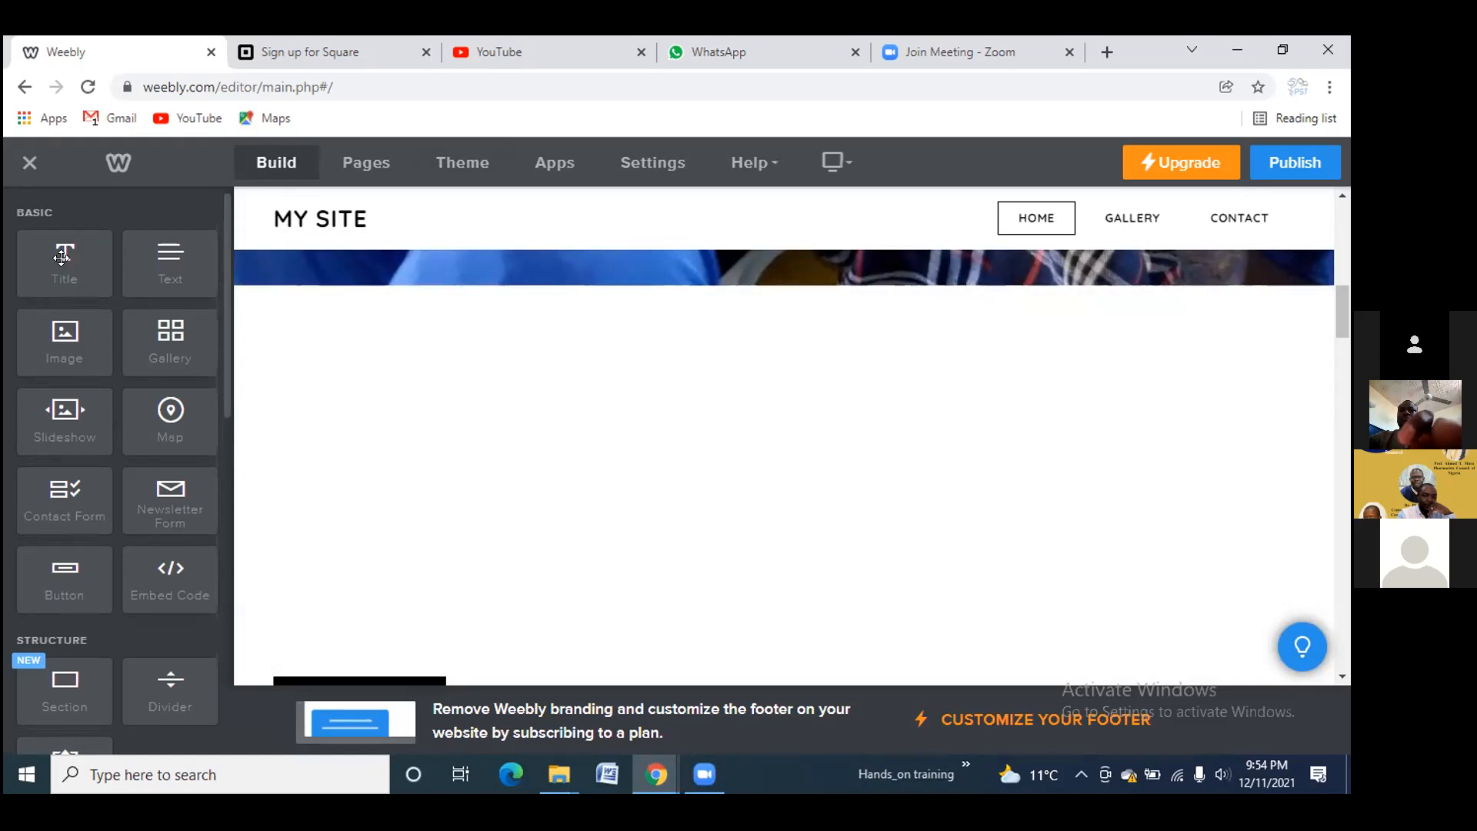
Drop a Title element onto the banner and position it directly above the PLAY TRAILER button
mouse_move(61, 257)
mouse_down()
mouse_move(350, 429)
mouse_move(438, 700)
mouse_move(425, 718)
mouse_move(422, 564)
mouse_move(447, 417)
mouse_move(171, 231)
mouse_move(73, 252)
mouse_up()
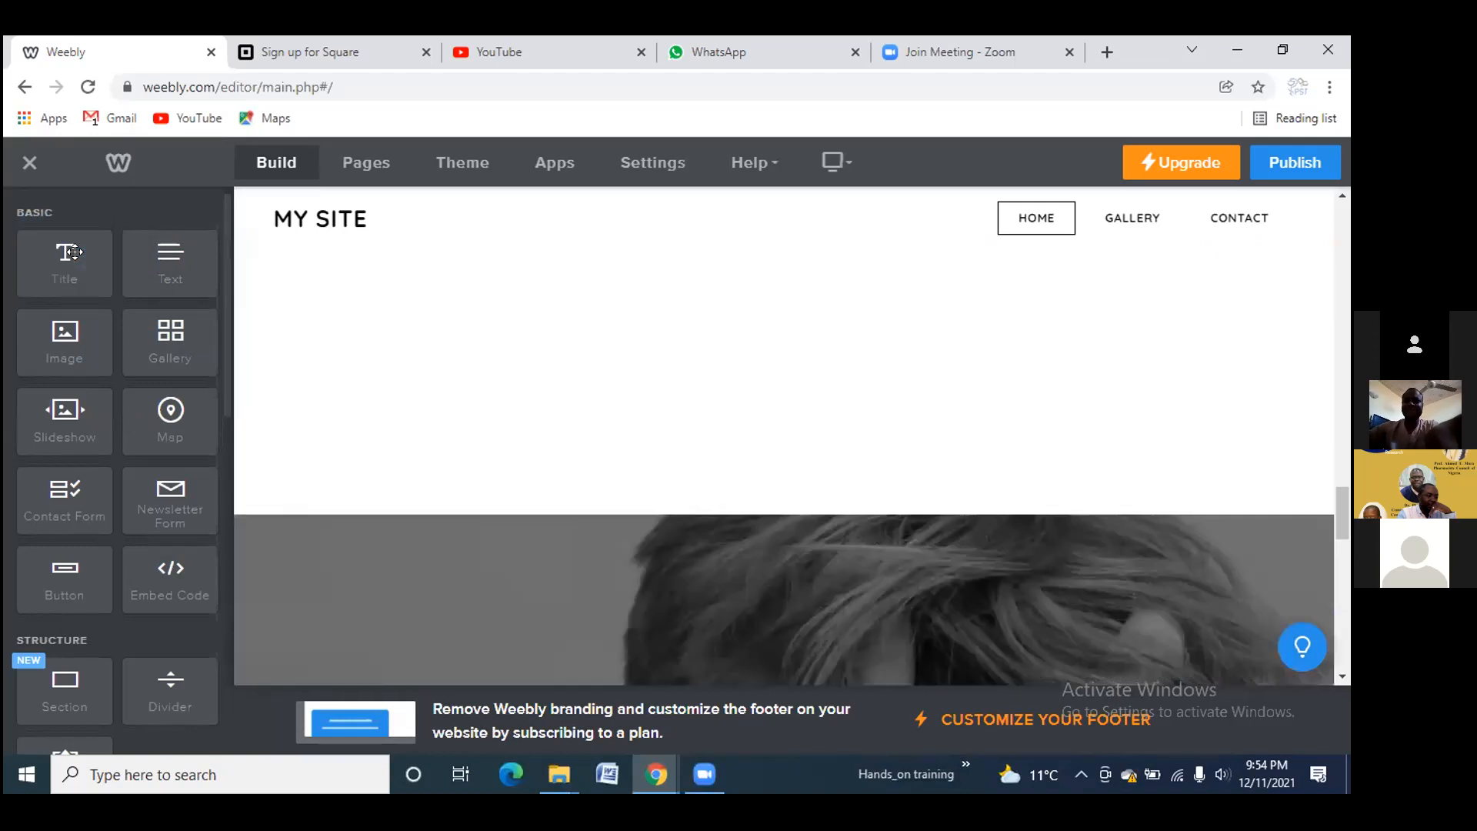
scroll(363, 313, up, 5)
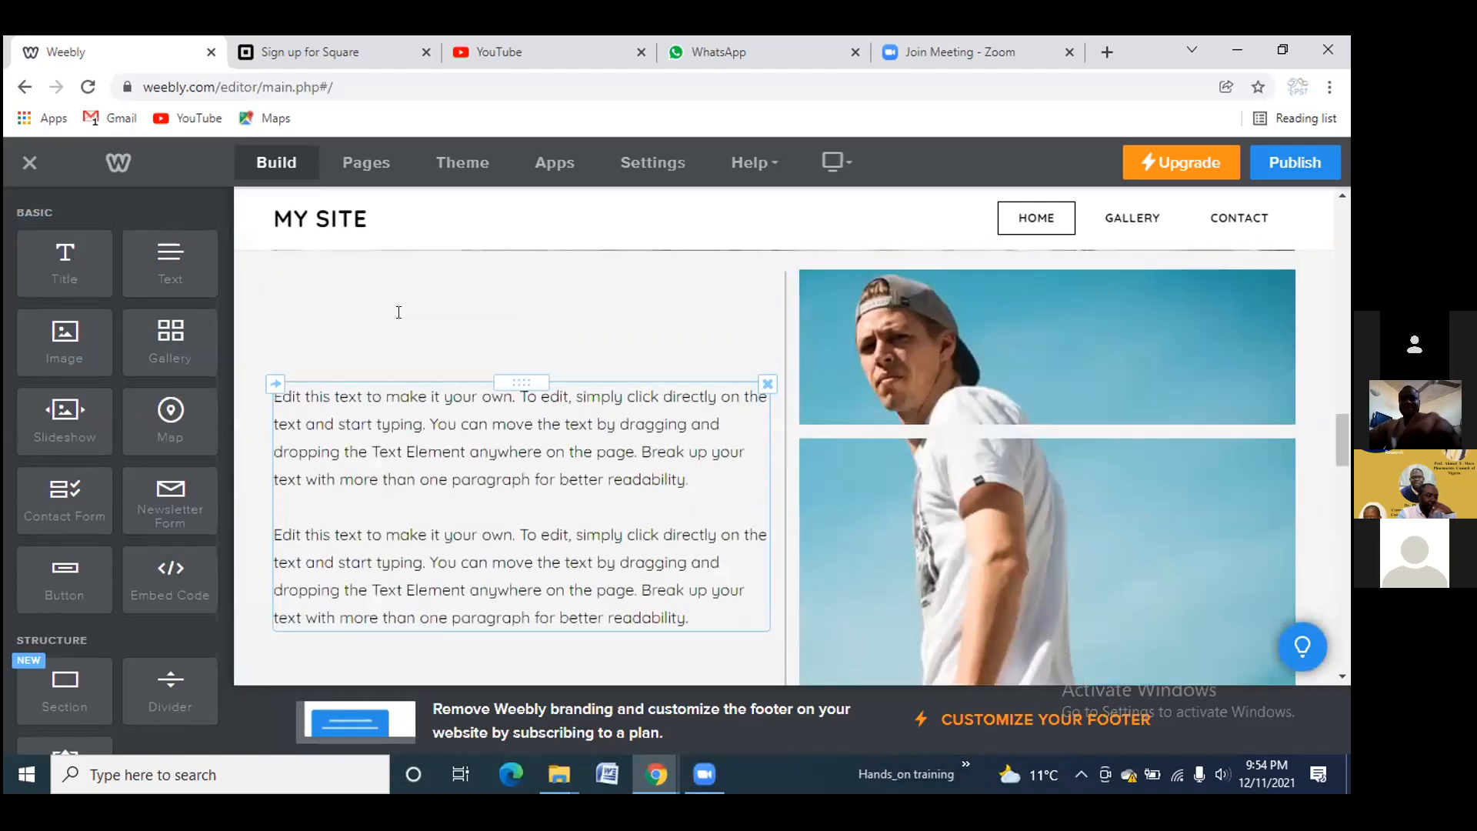
scroll(399, 311, up, 5)
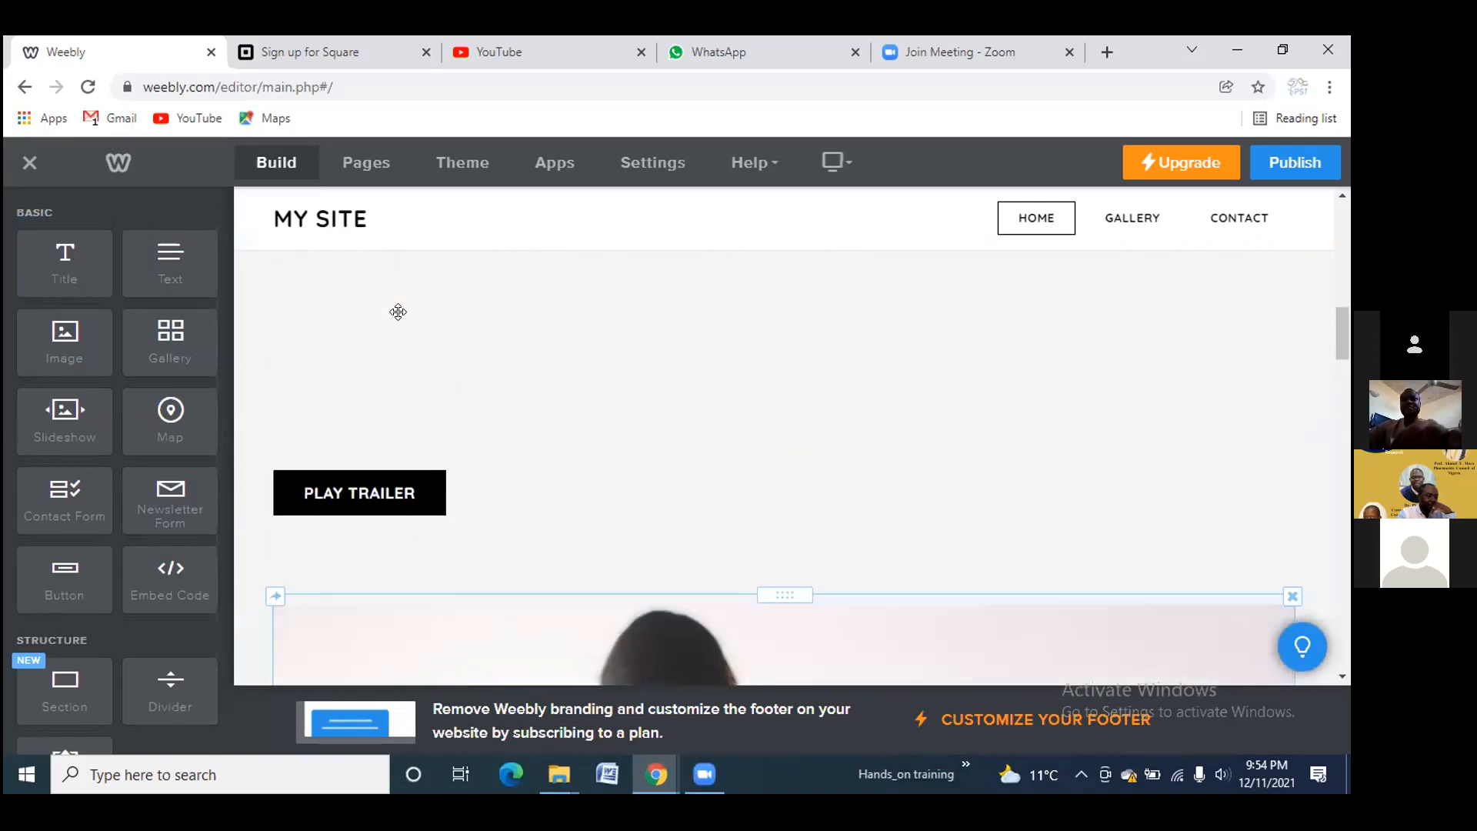
scroll(399, 311, up, 3)
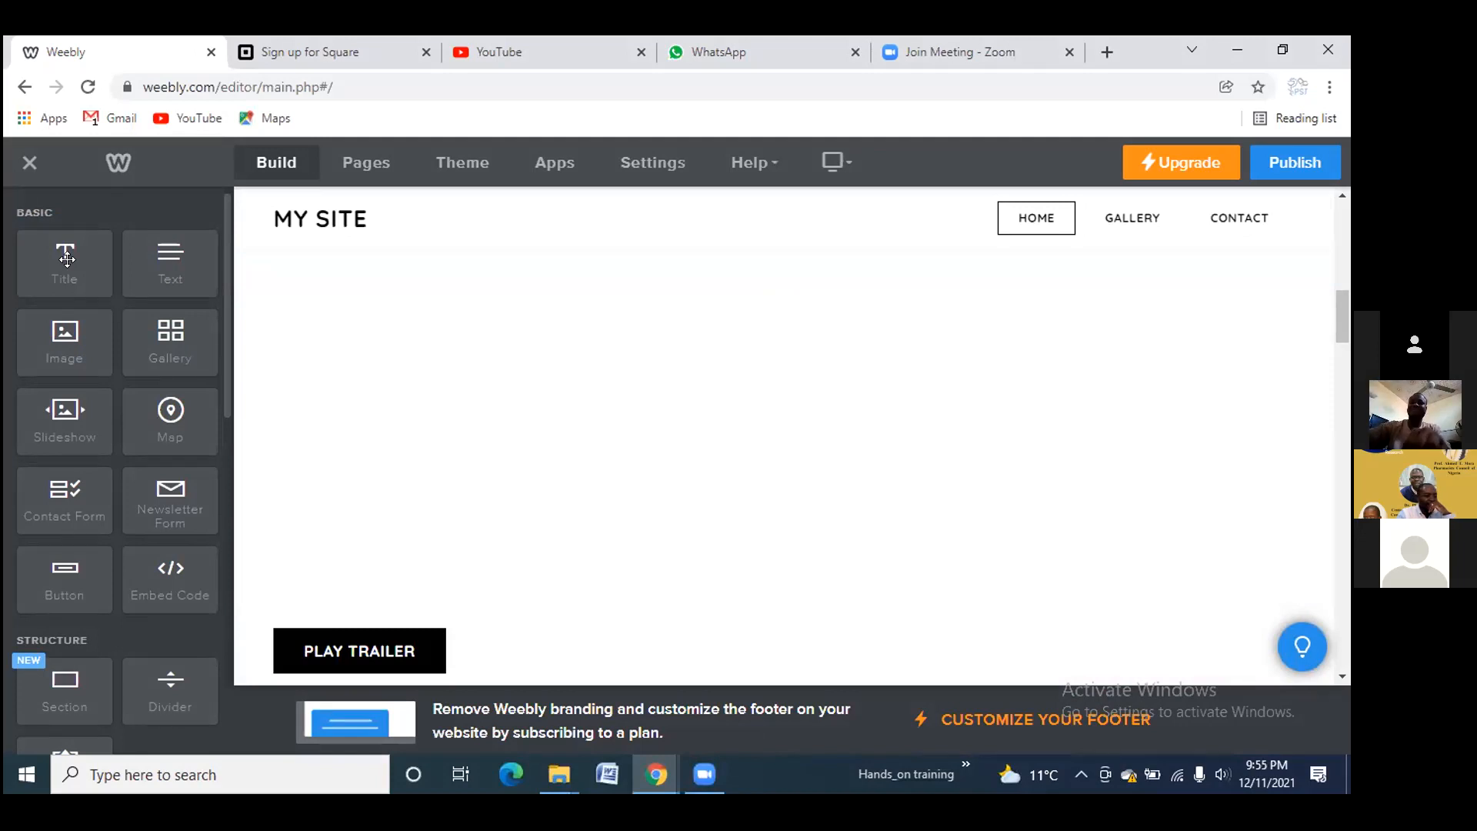
drag(70, 261, 414, 273)
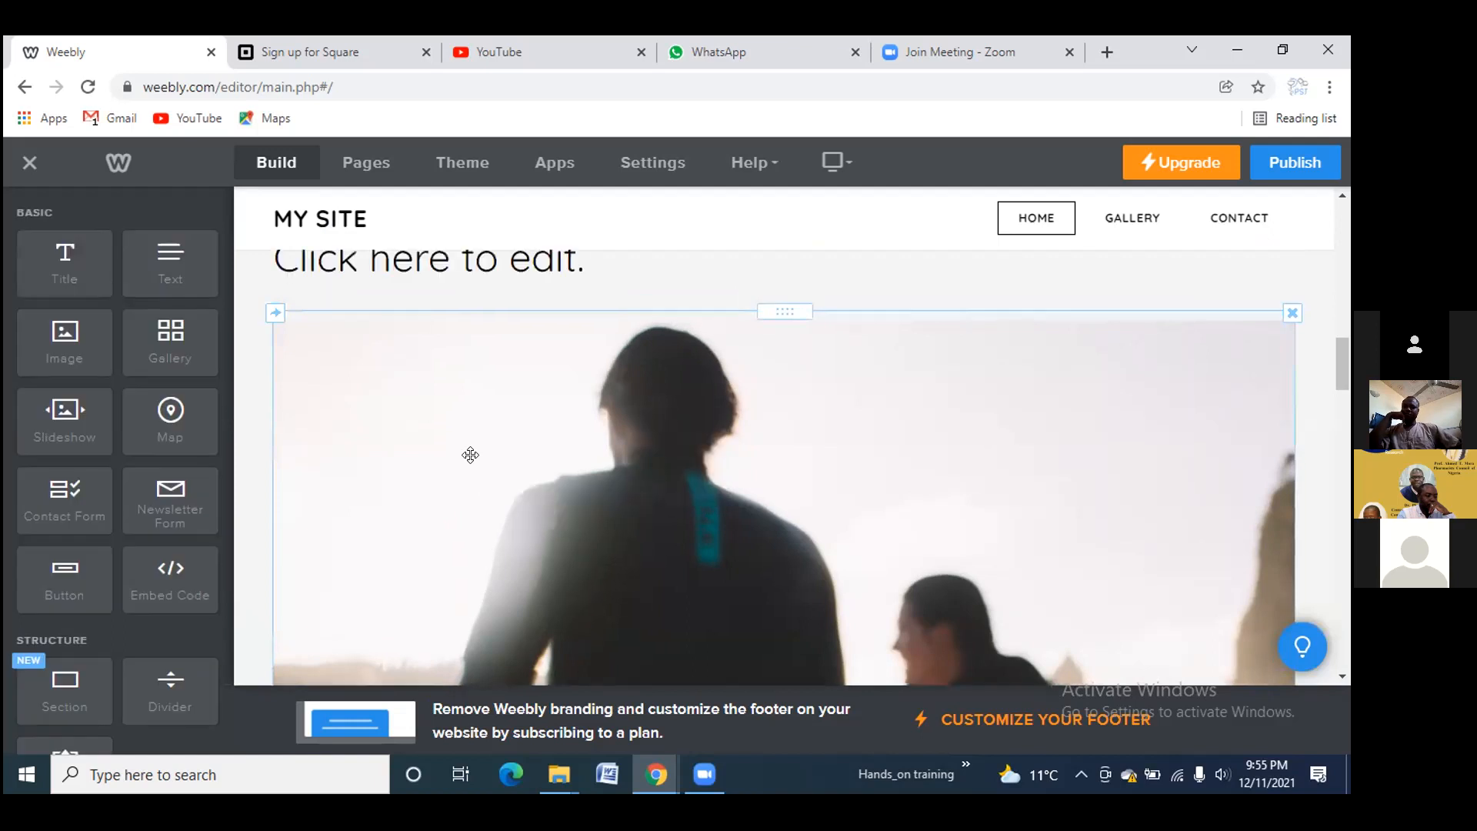
scroll(493, 393, up, 4)
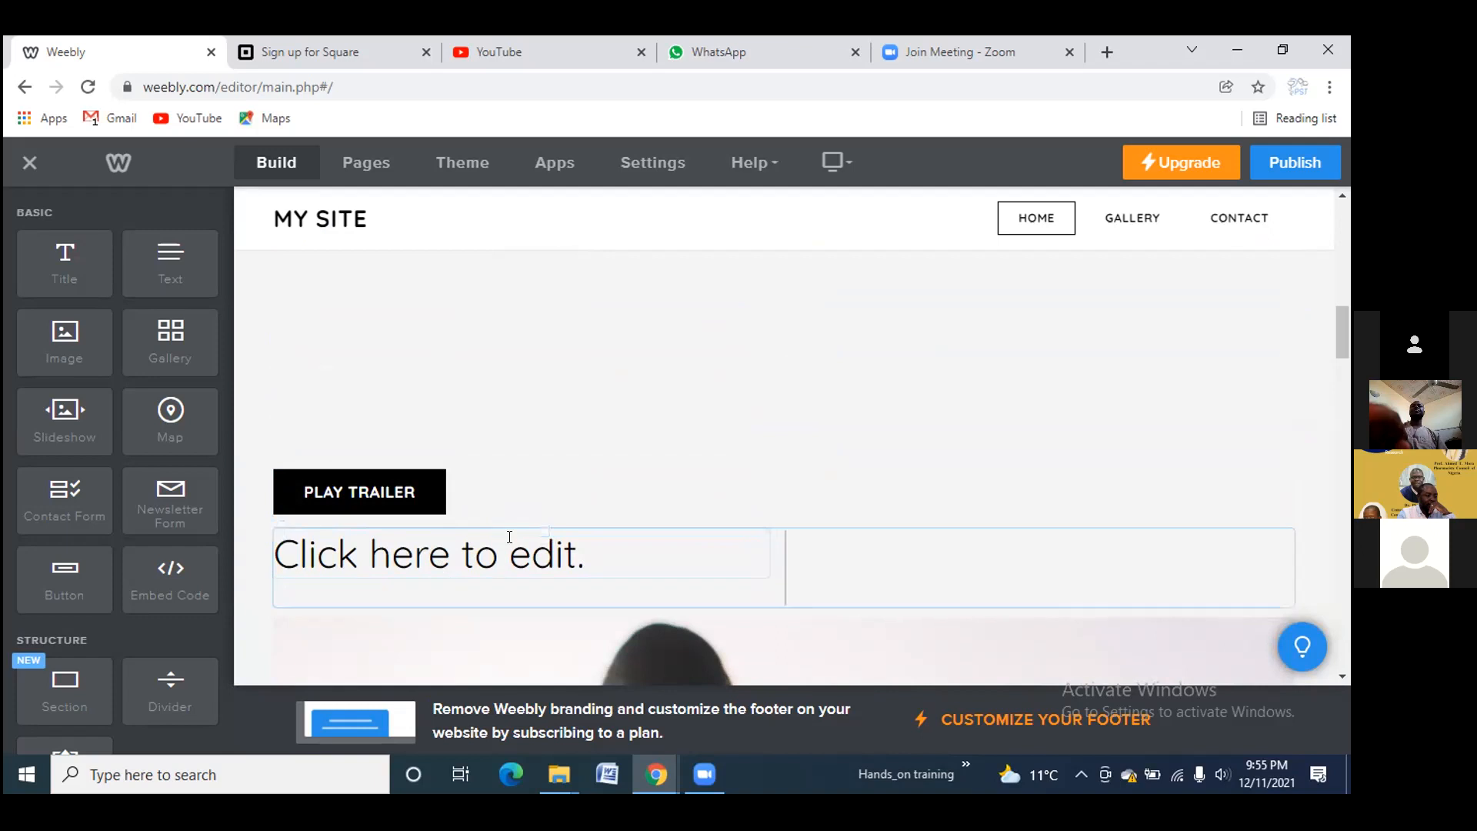
drag(522, 529, 524, 377)
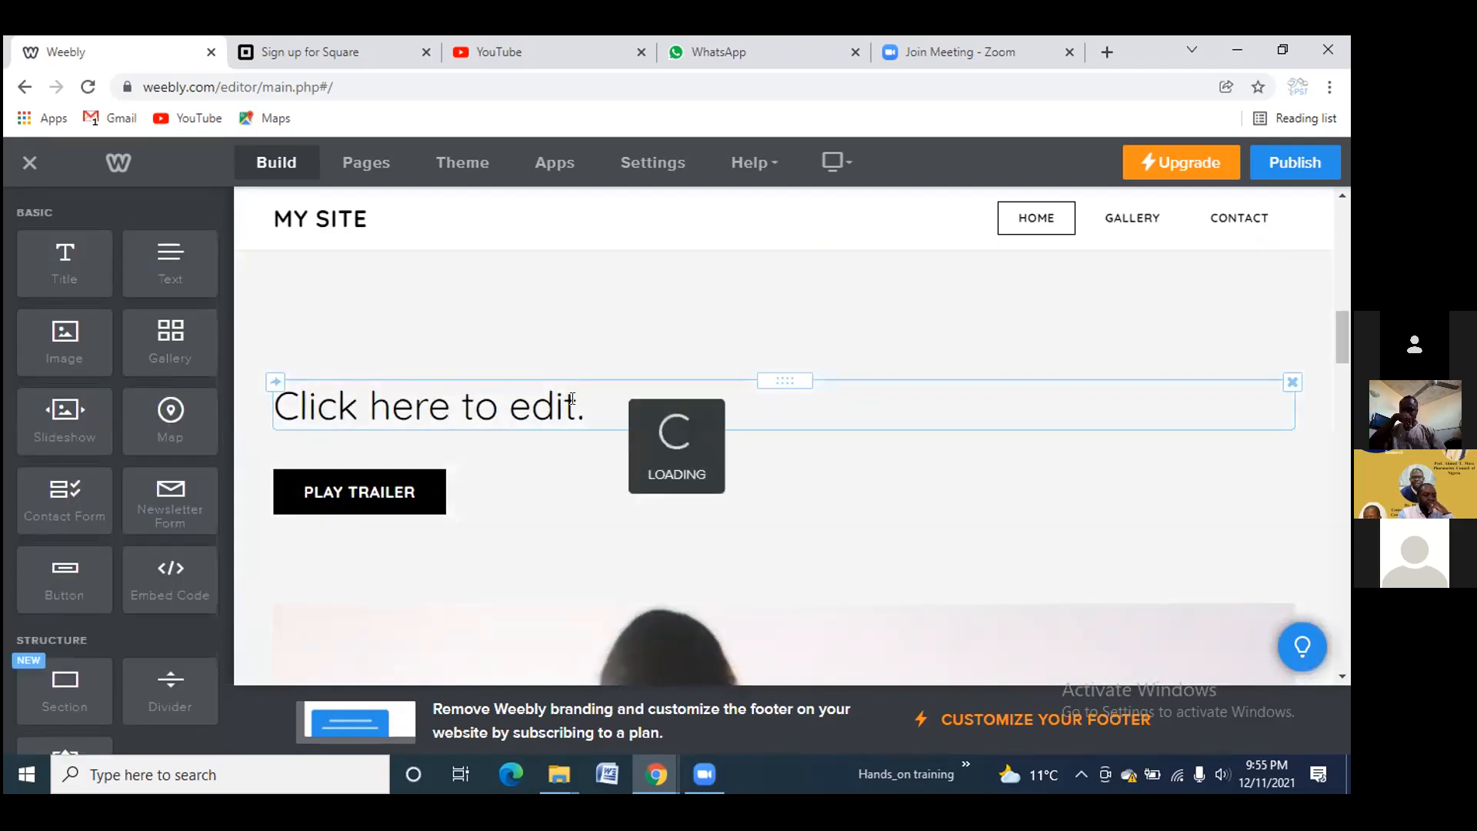
scroll(573, 395, up, 3)
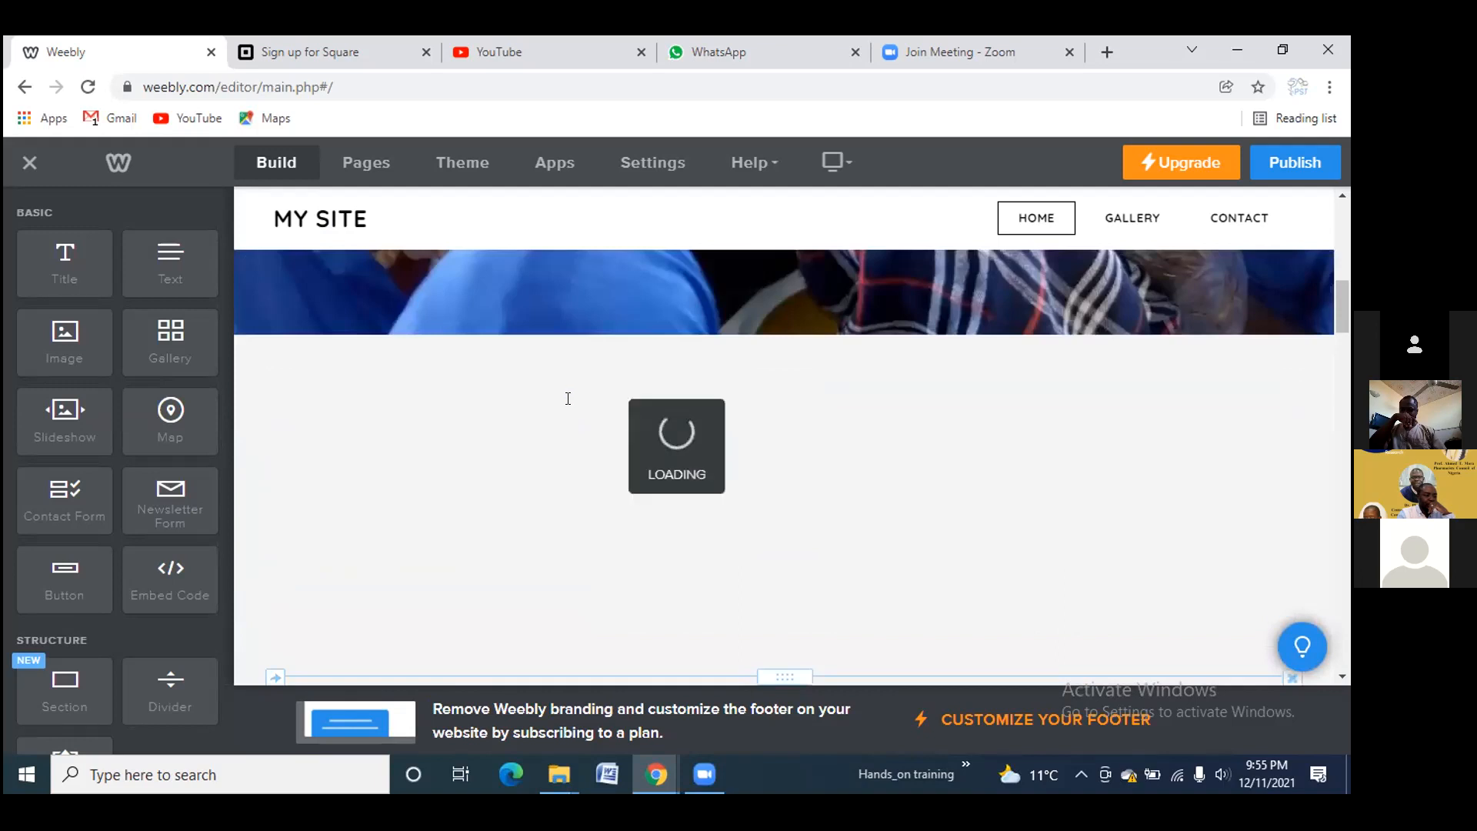
scroll(551, 496, up, 1)
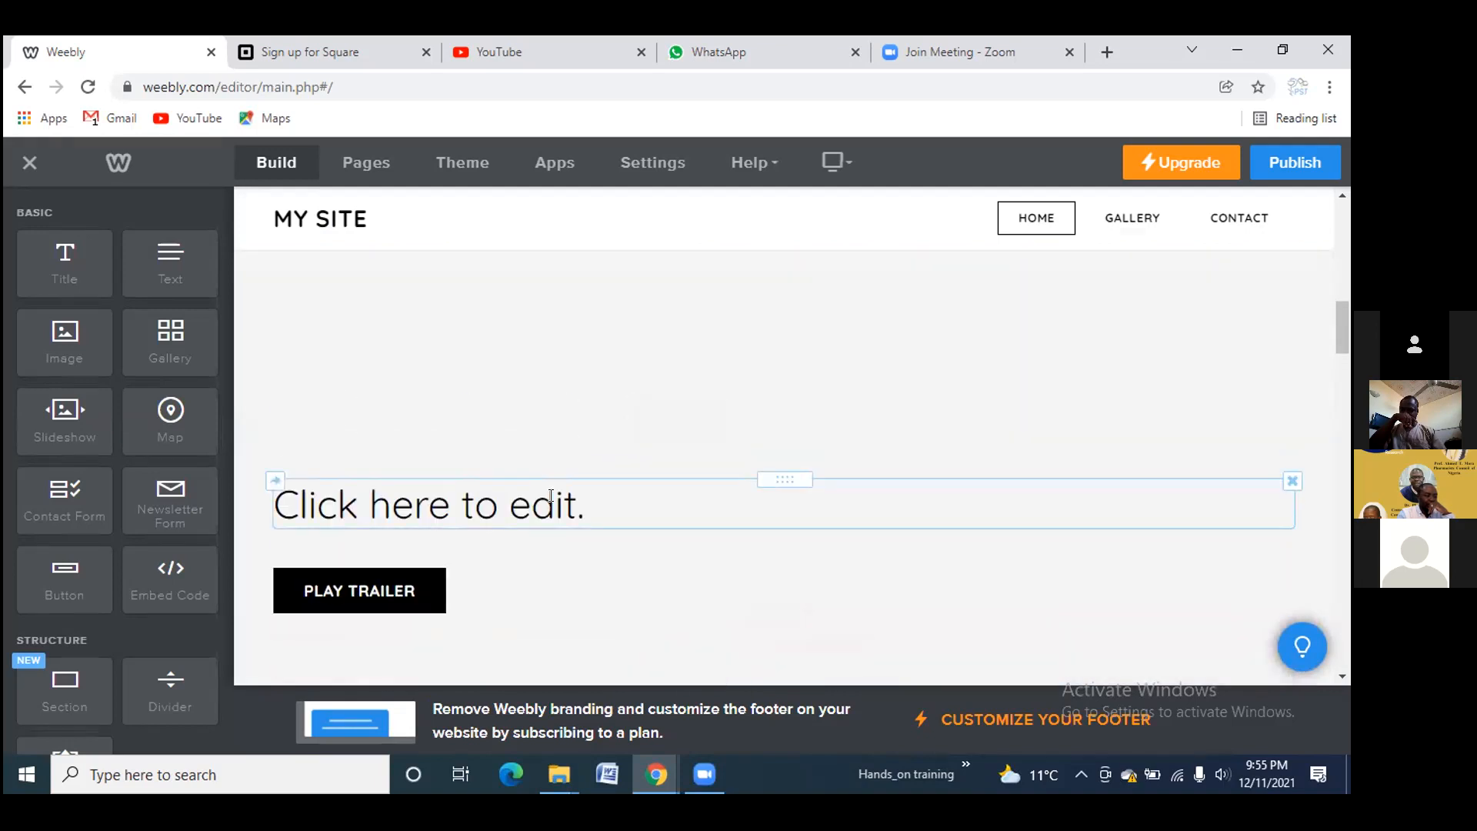
drag(759, 485, 760, 304)
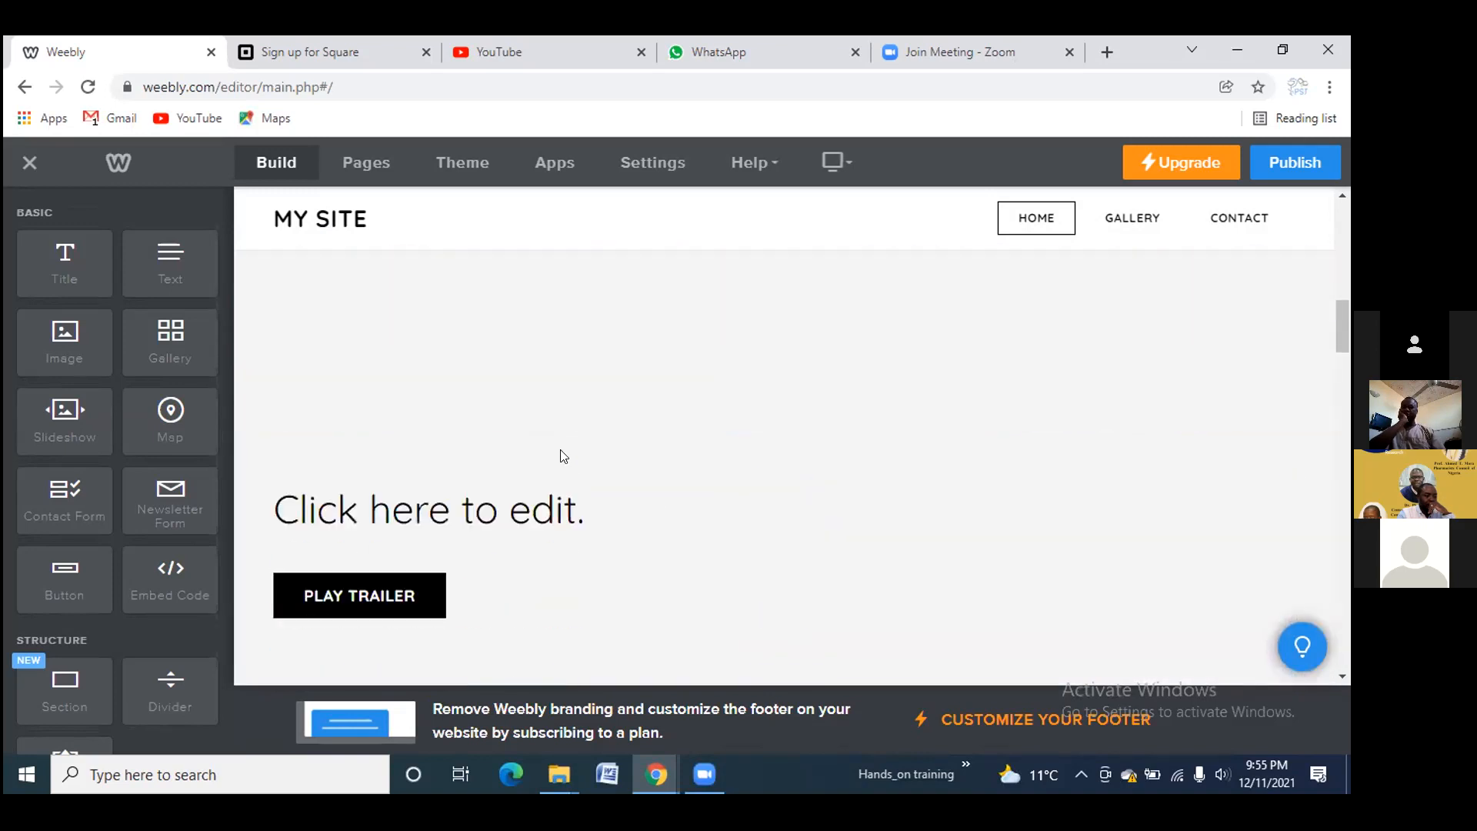
Type 'Who we are' into the new title
click(584, 500)
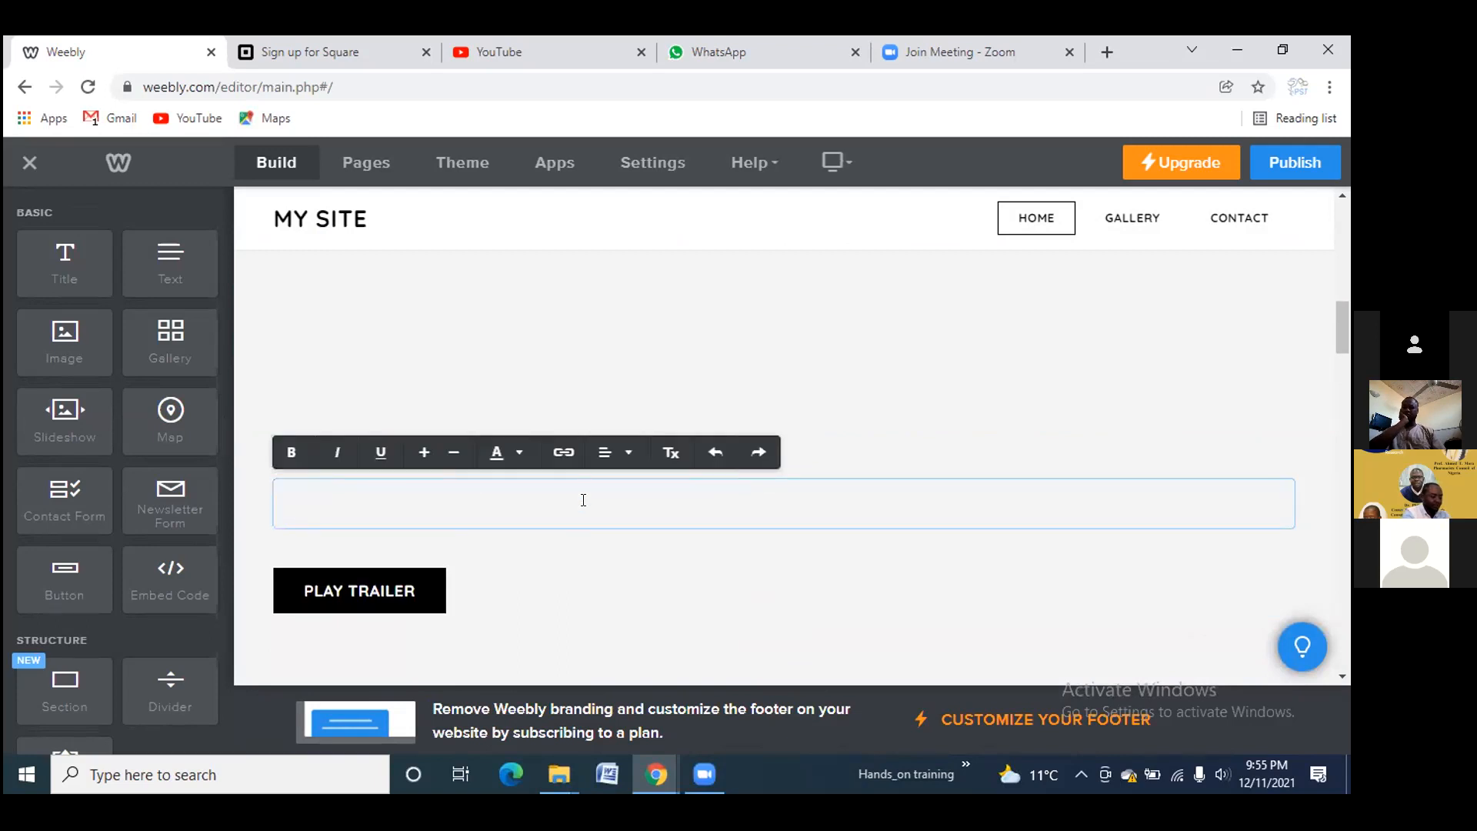
text(Who we are)
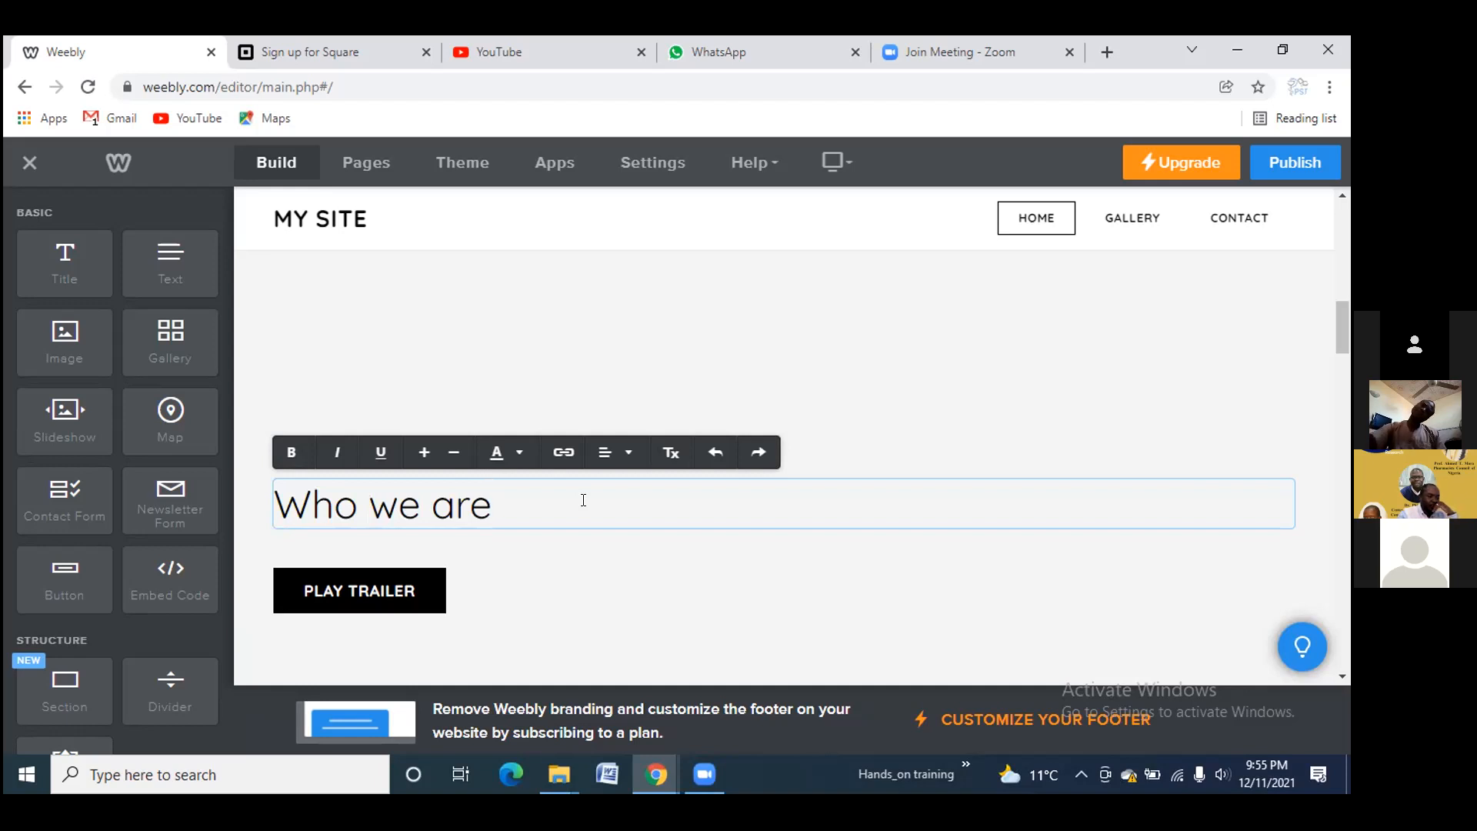
Make the 'Who we are' title bold and left-aligned, then add a text block below it
drag(522, 505, 272, 439)
click(291, 452)
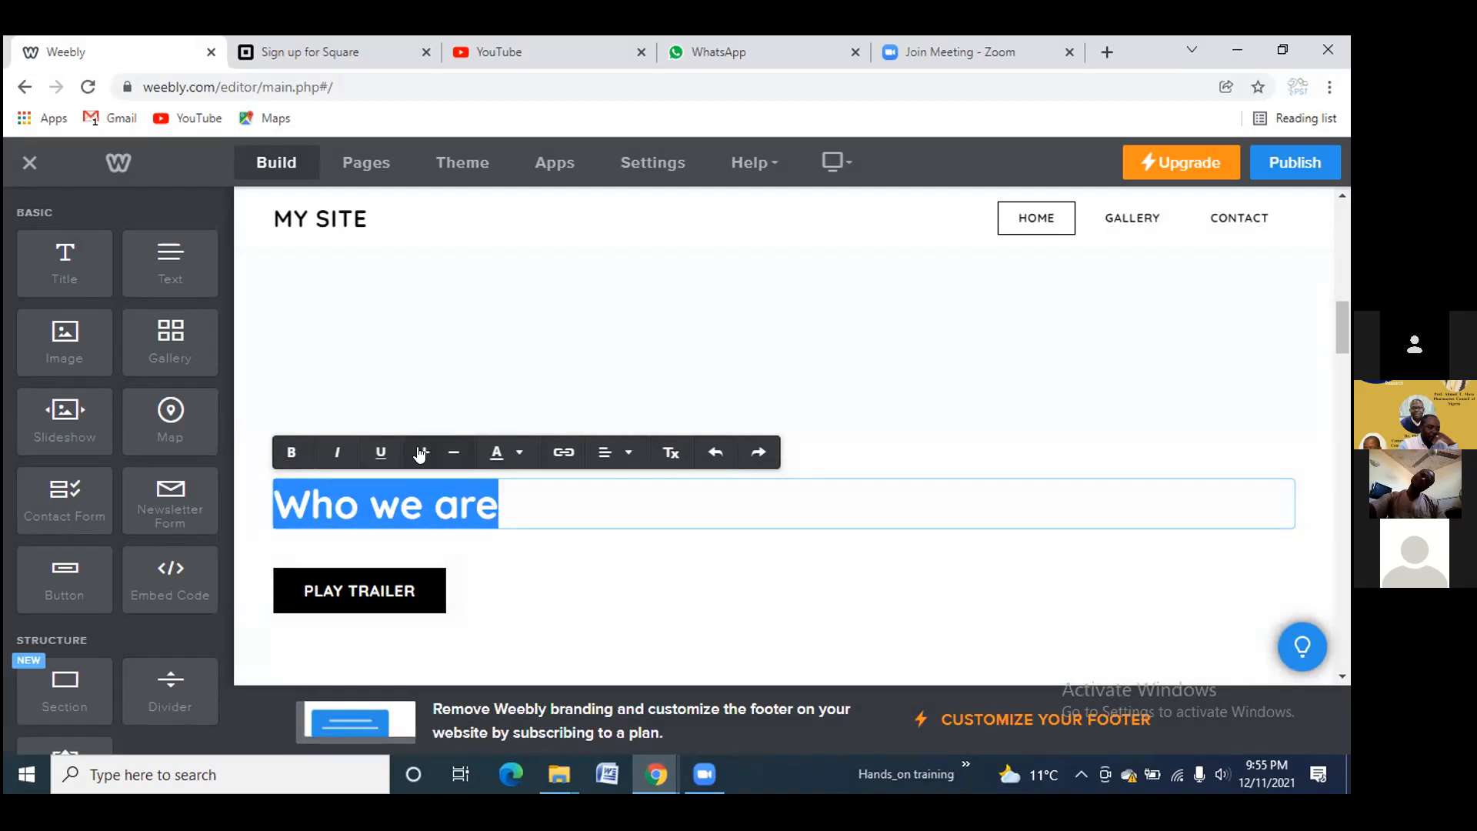
click(500, 454)
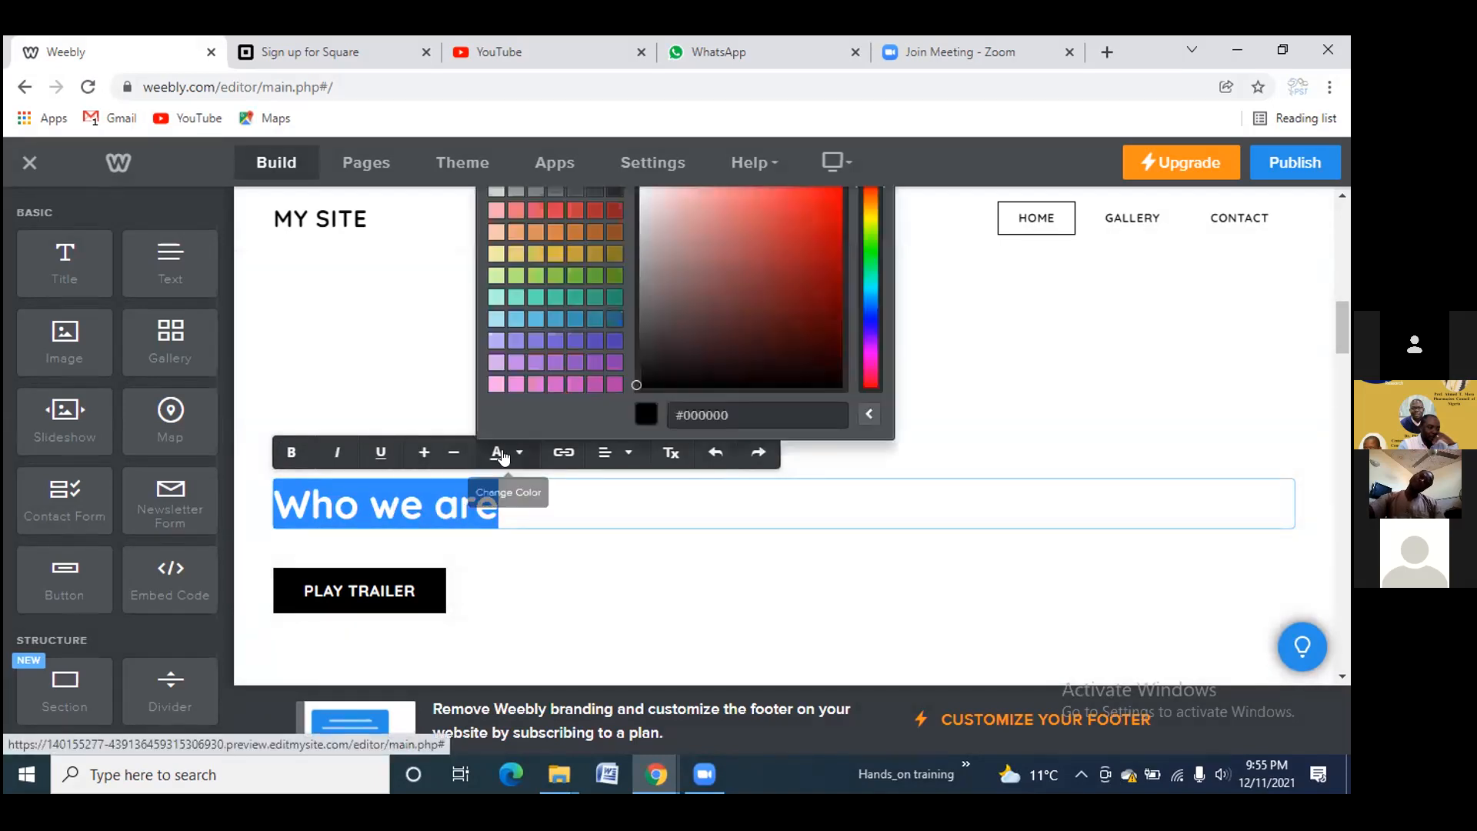
click(608, 317)
click(612, 454)
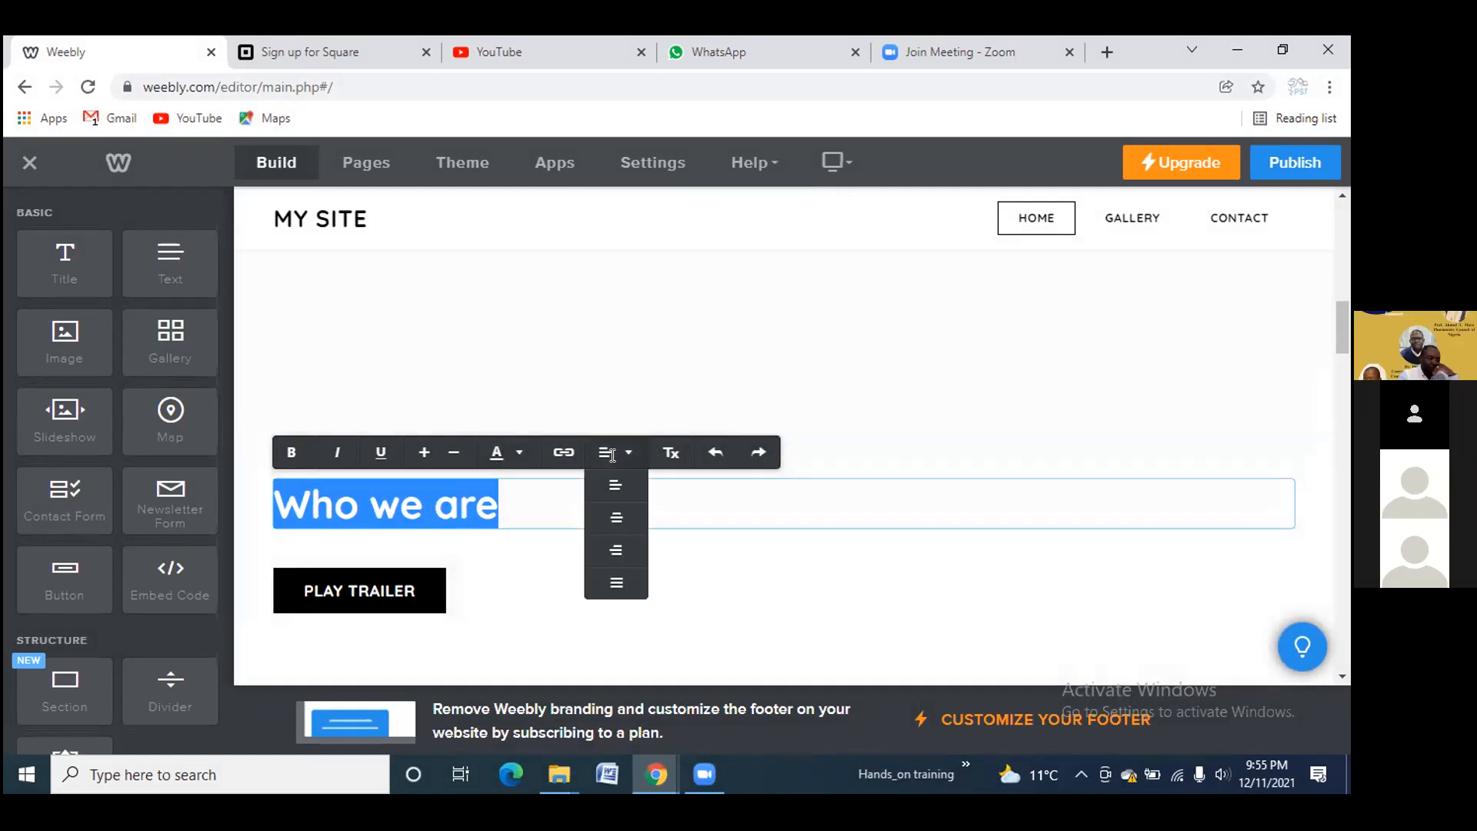
click(616, 514)
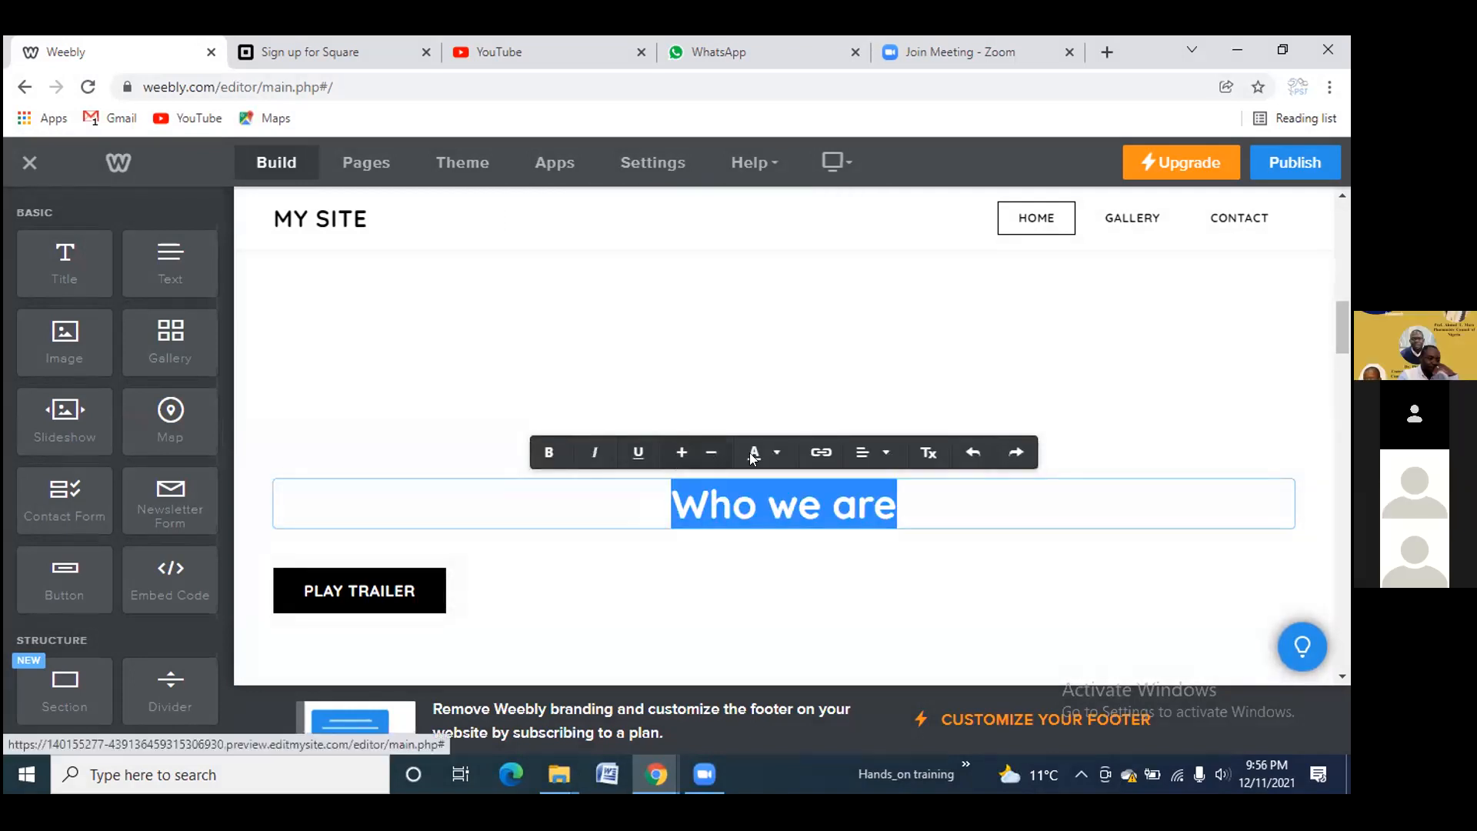
click(865, 453)
click(861, 485)
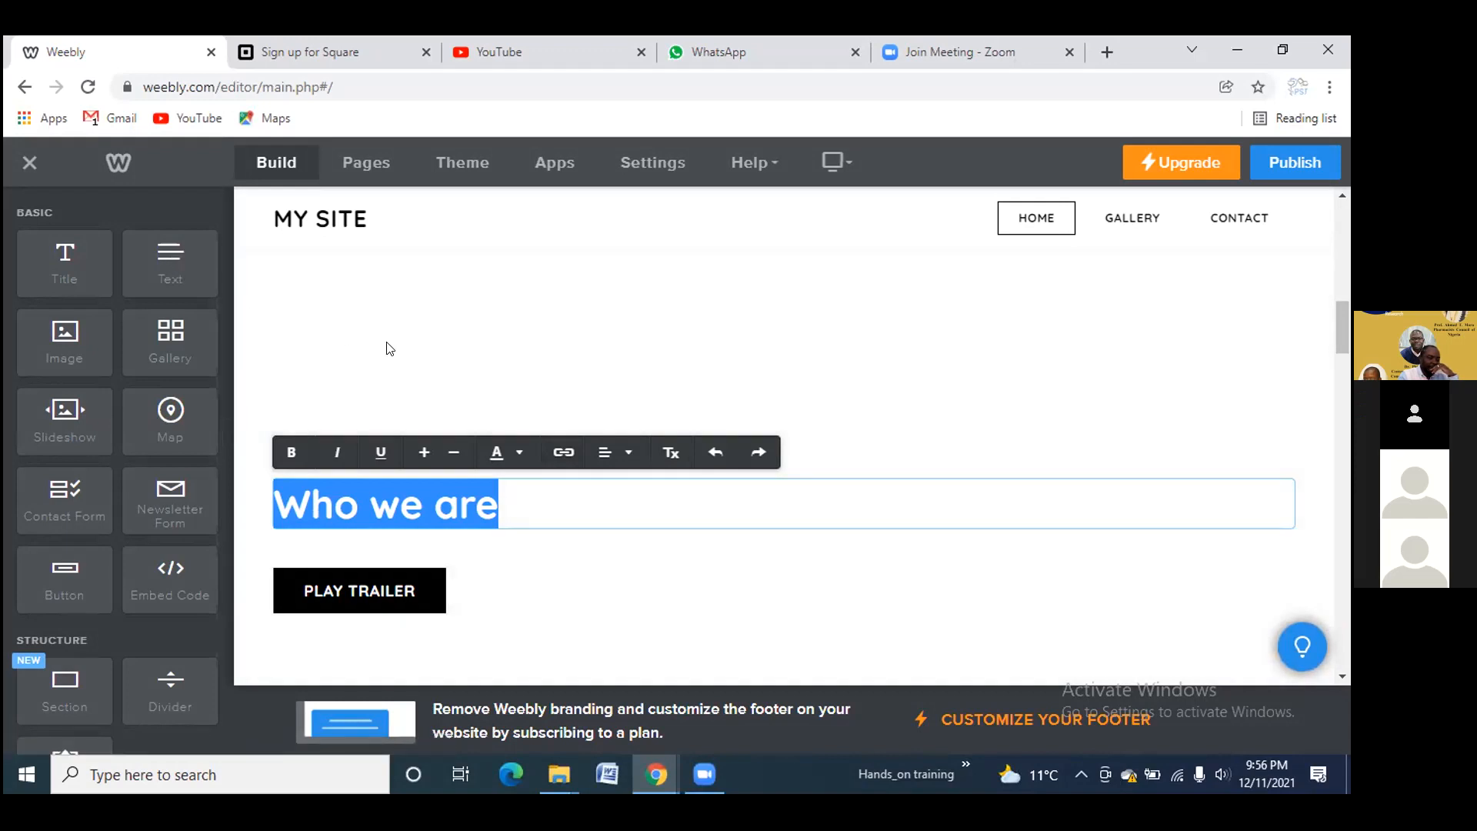
drag(154, 273, 469, 551)
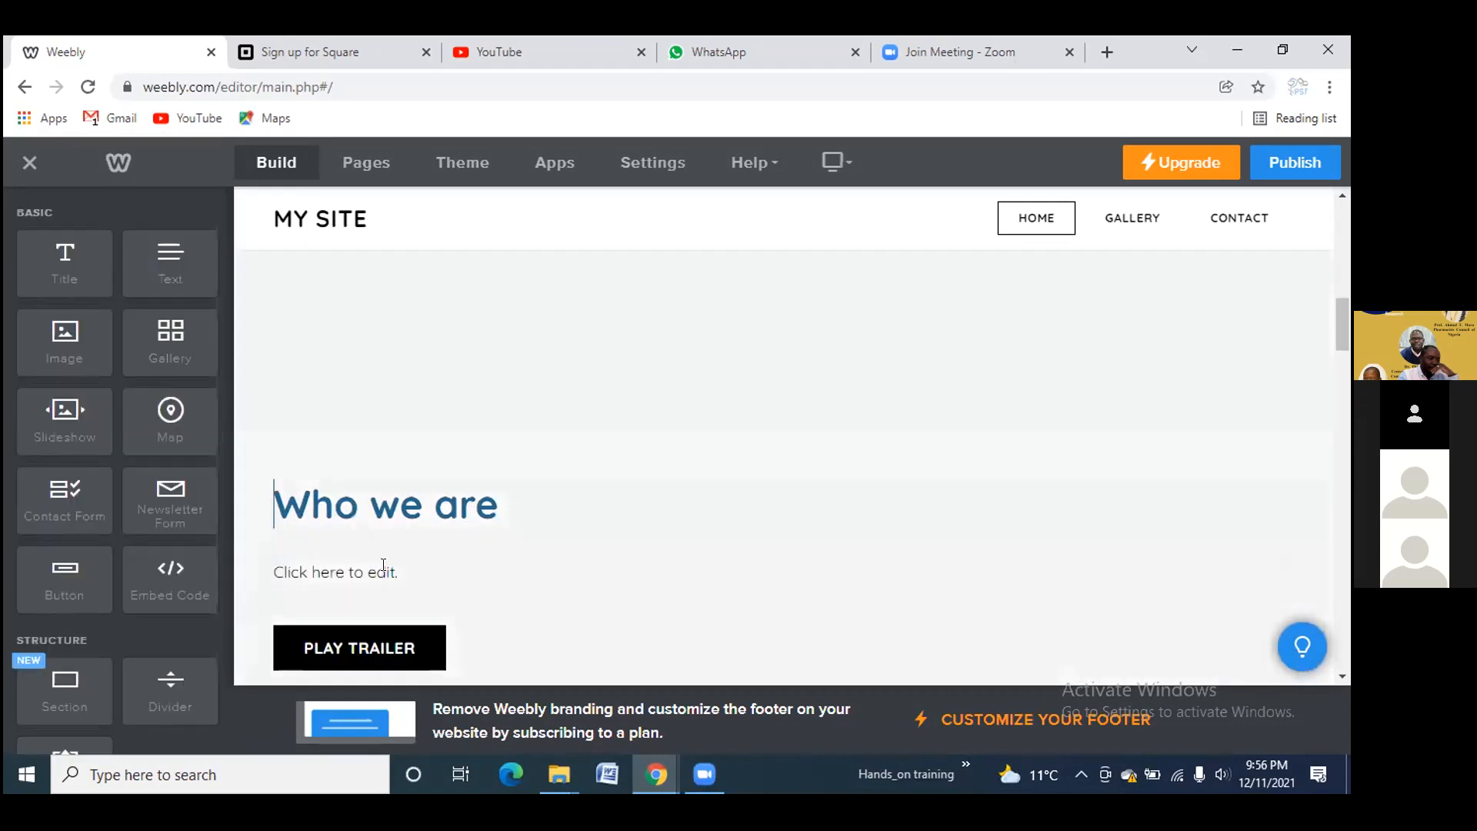
Write 'We are a company in charge of creating a website' in the new paragraph
click(383, 566)
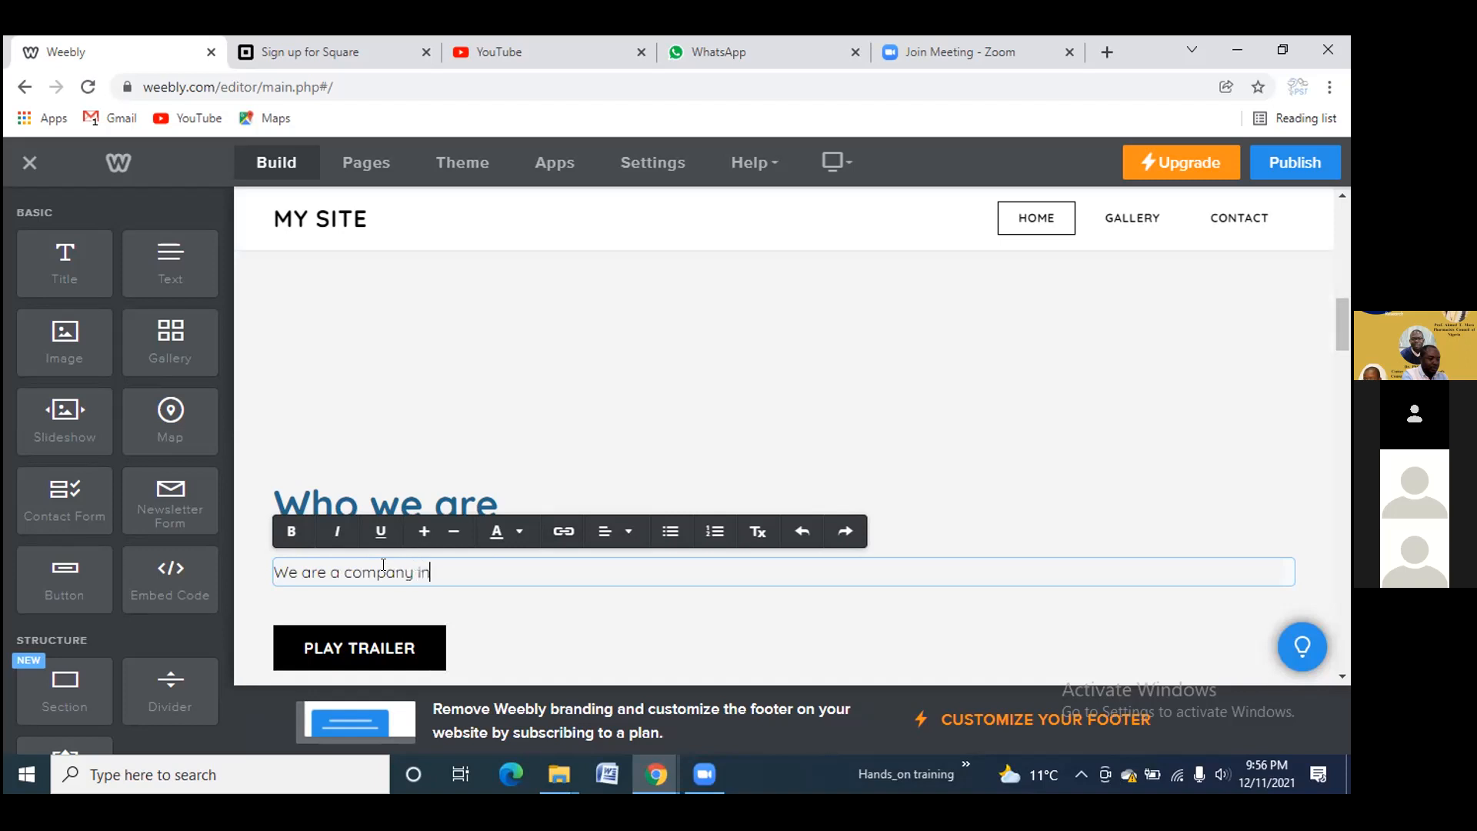
text(We are a company in charge of creating a we)
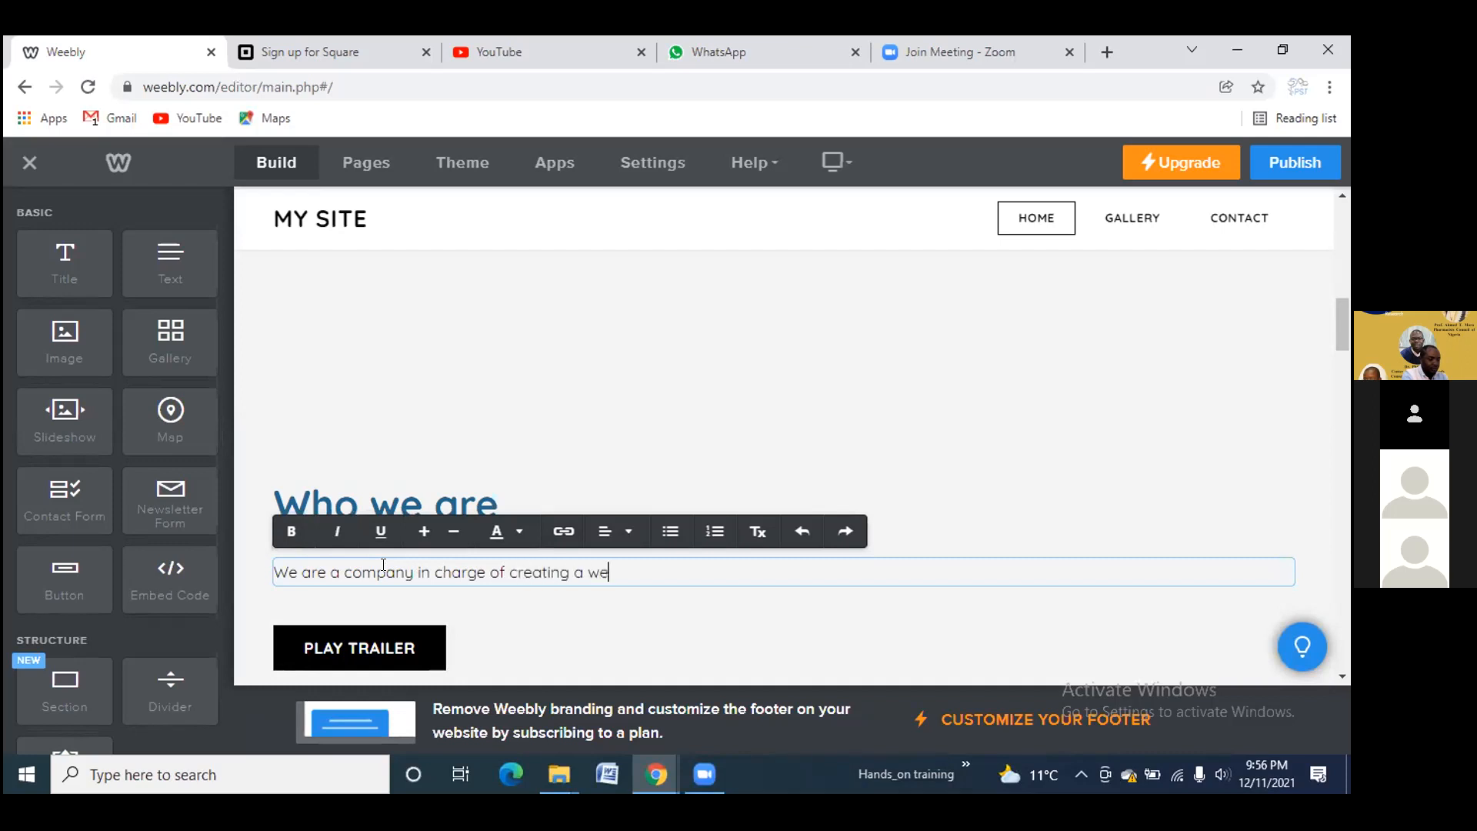
text(bsite)
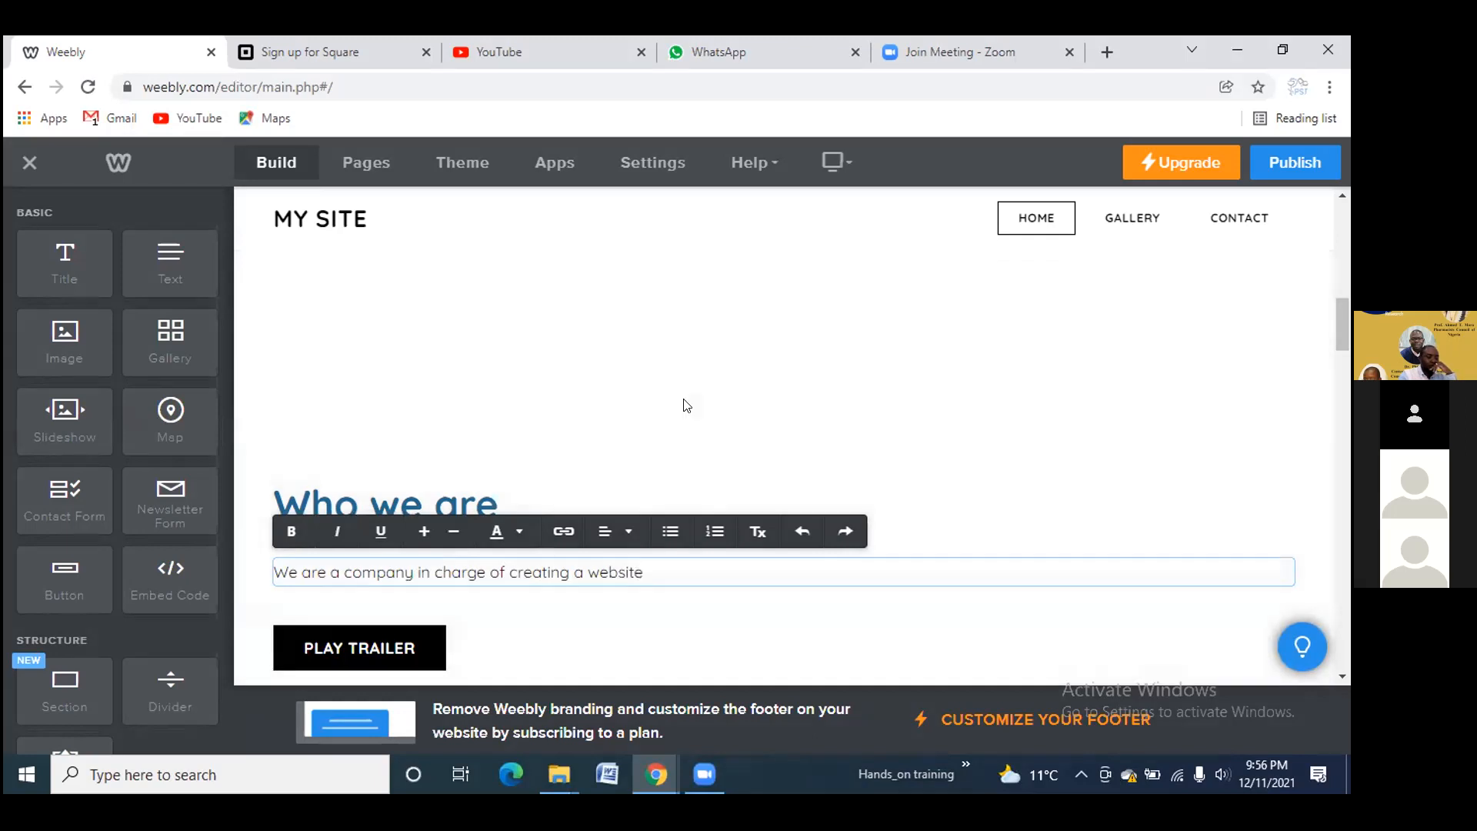
click(687, 406)
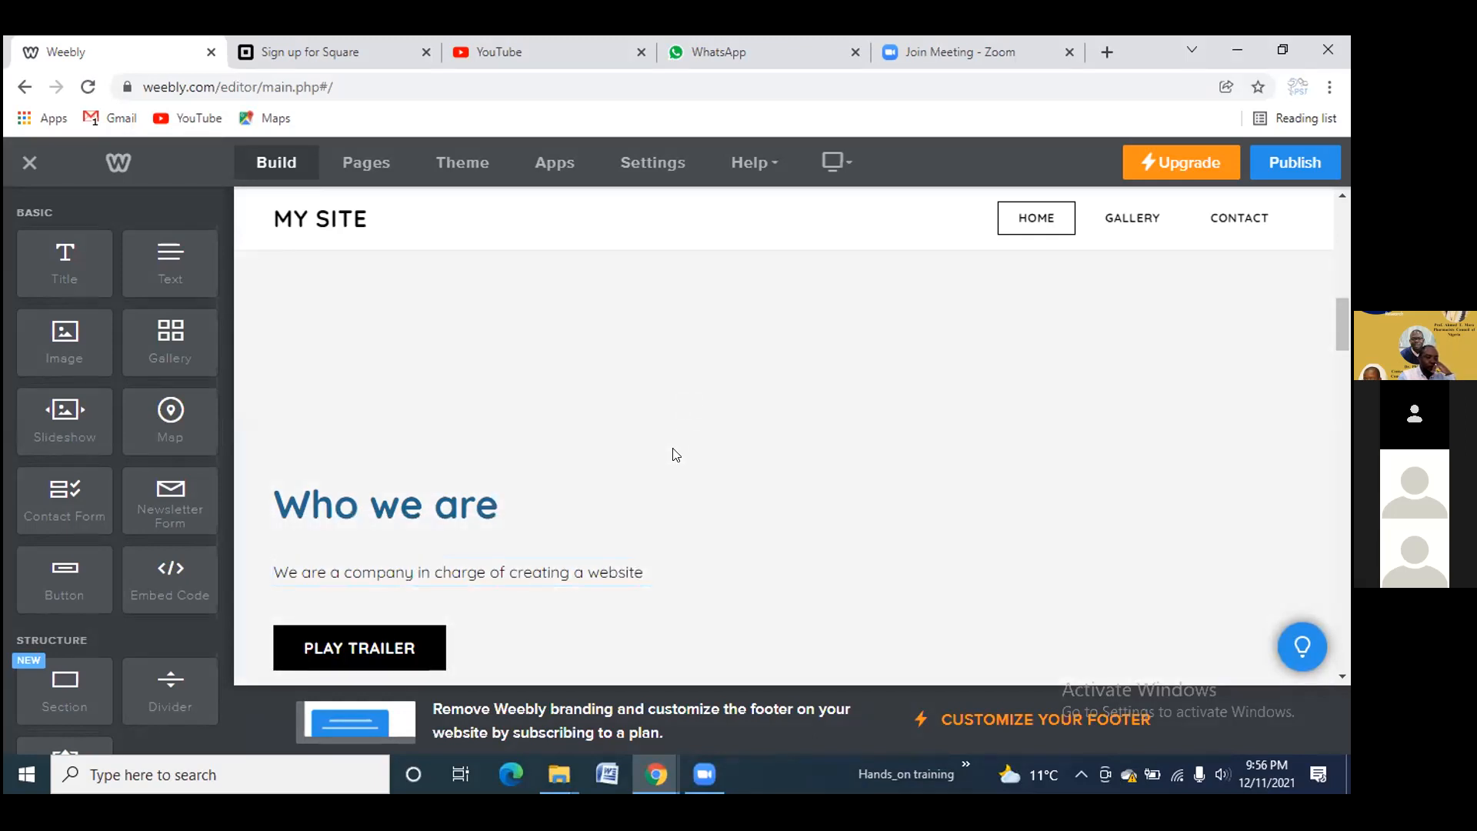
Delete the PLAY TRAILER block, the empty spacer and a template image
scroll(675, 454, down, 3)
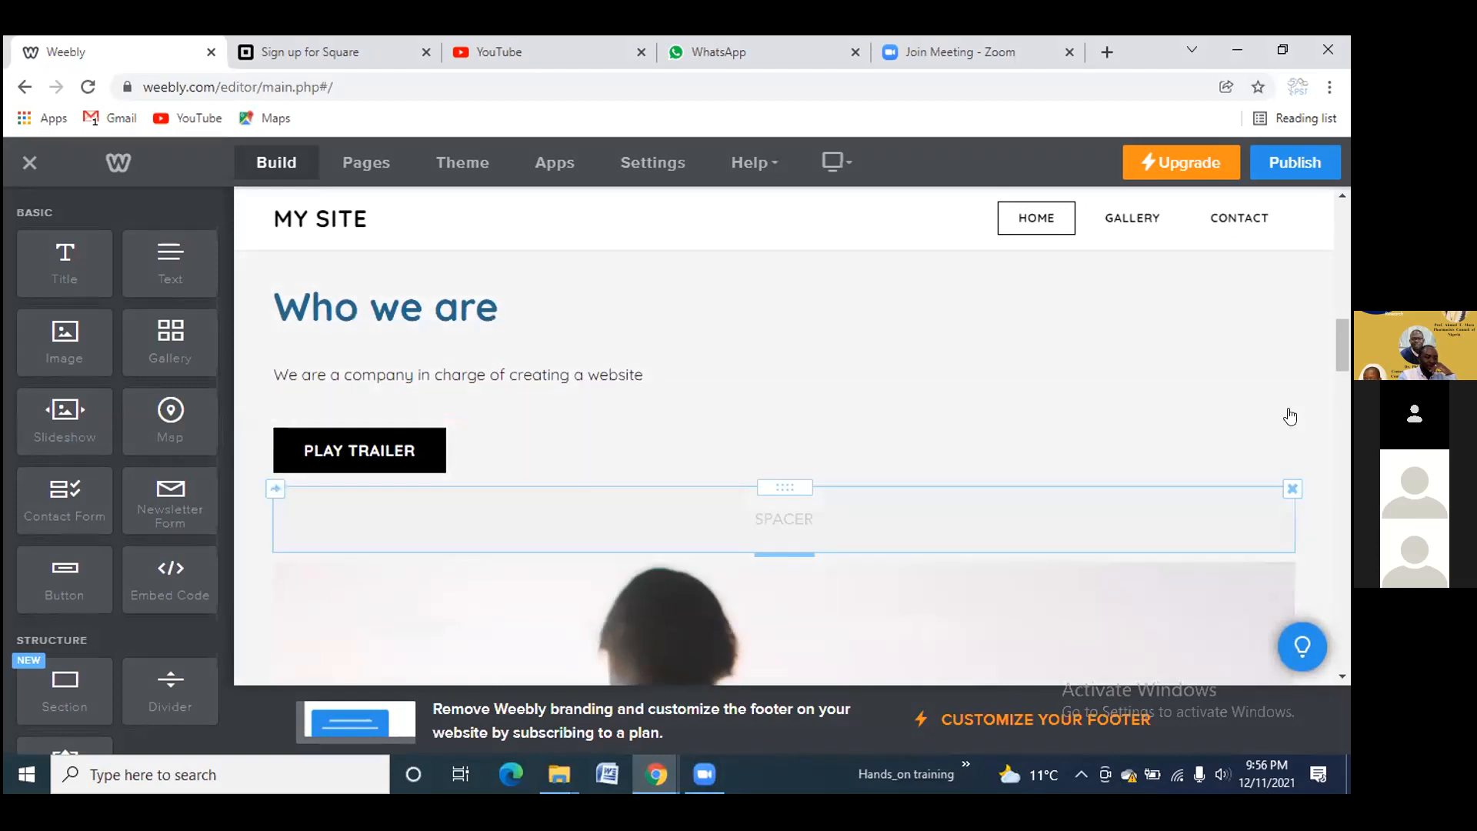
click(1293, 419)
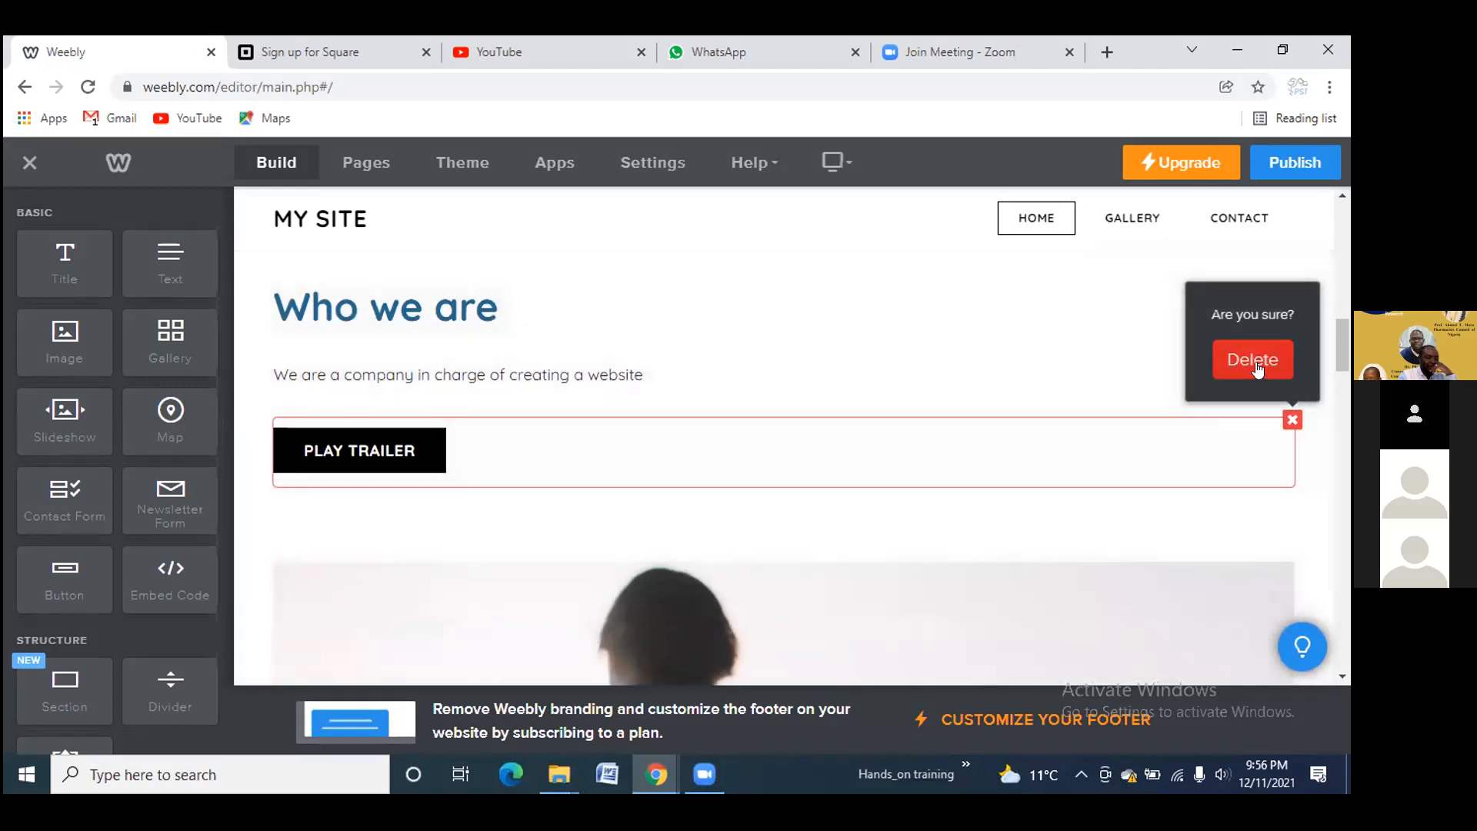
click(1252, 362)
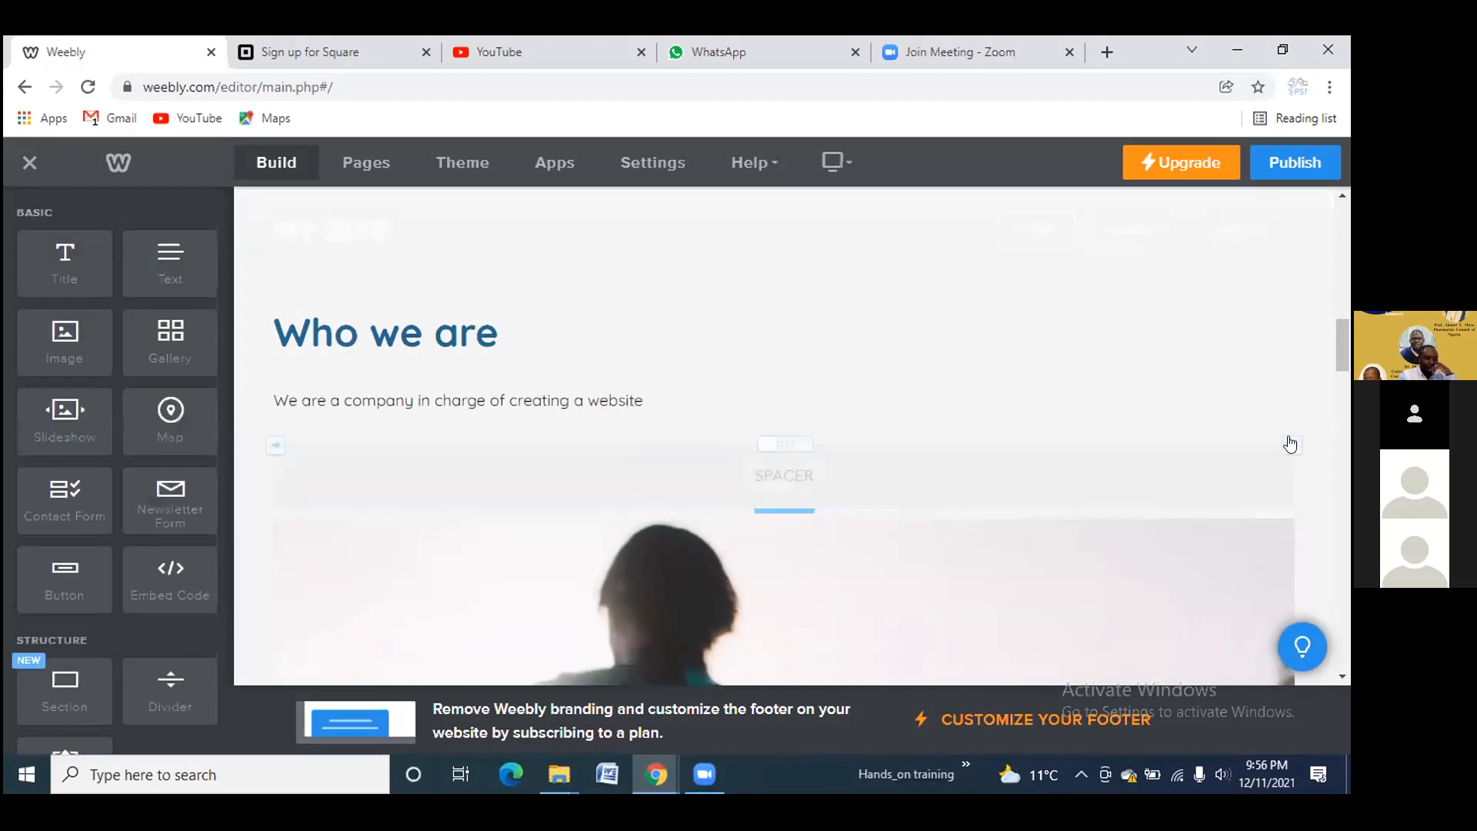
click(1293, 442)
click(1254, 382)
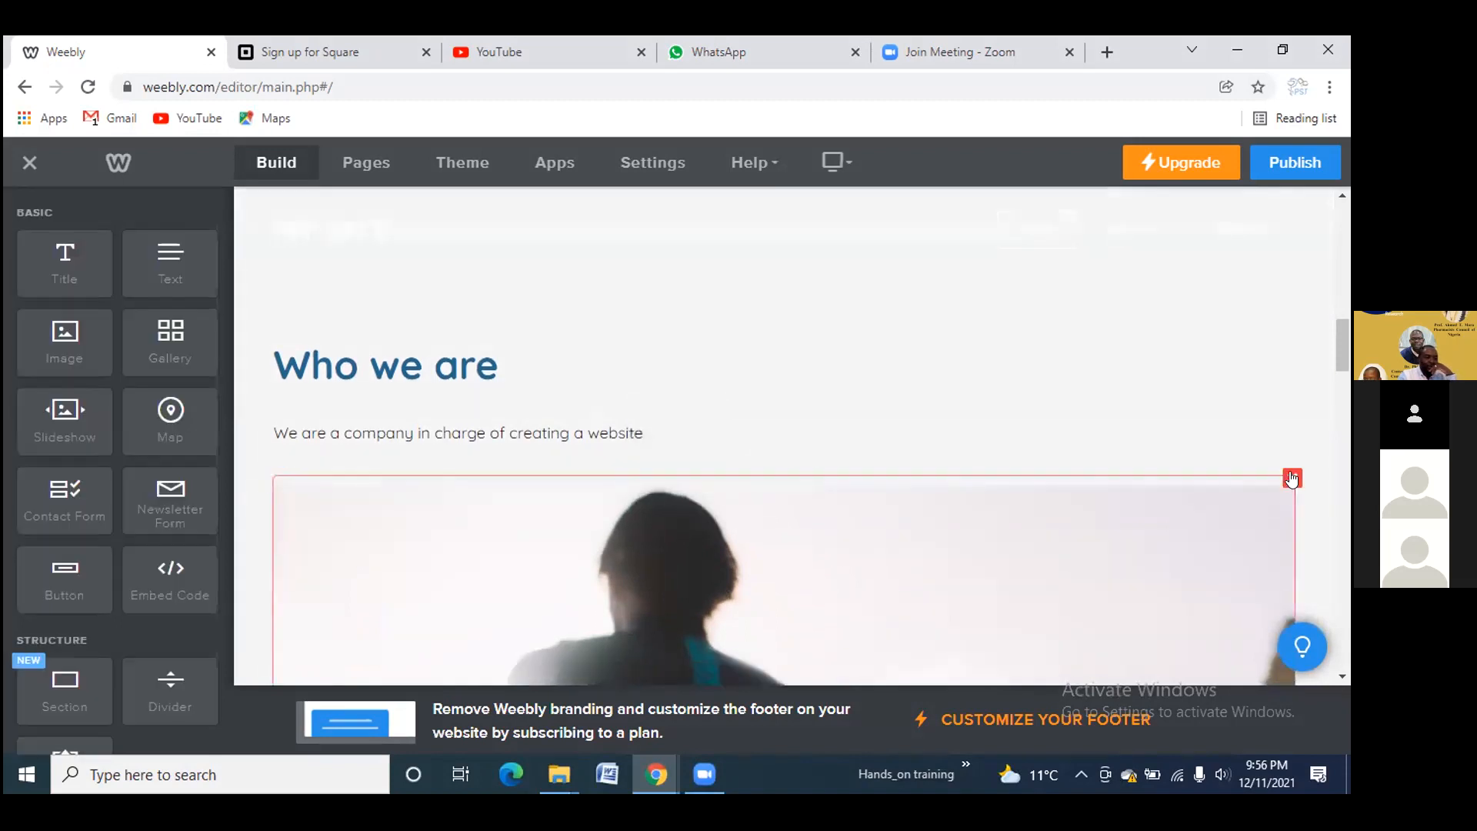
click(1292, 478)
click(1287, 425)
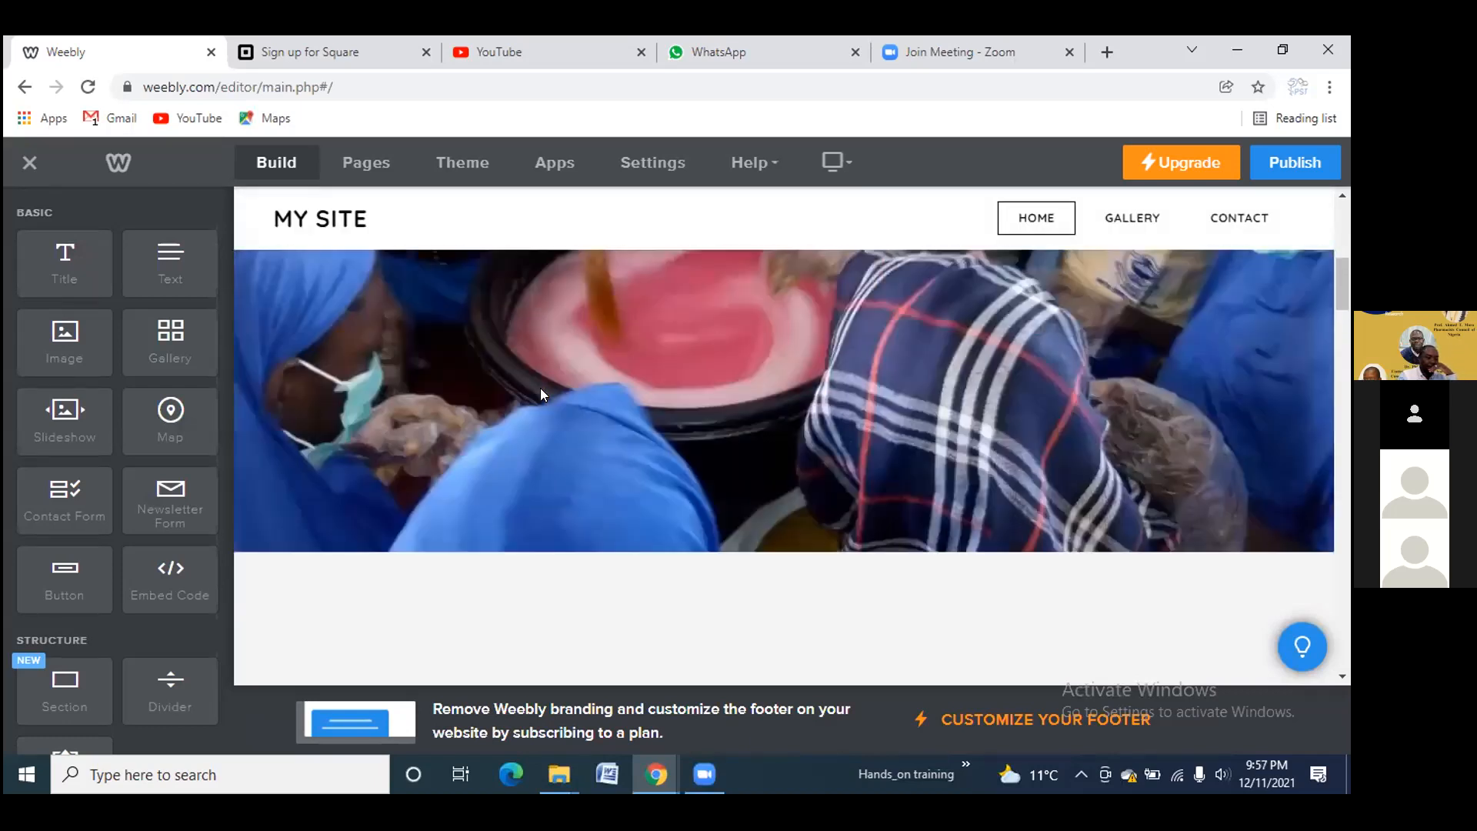
Delete the remaining two template images, another spacer and the placeholder text paragraphs
scroll(540, 387, down, 10)
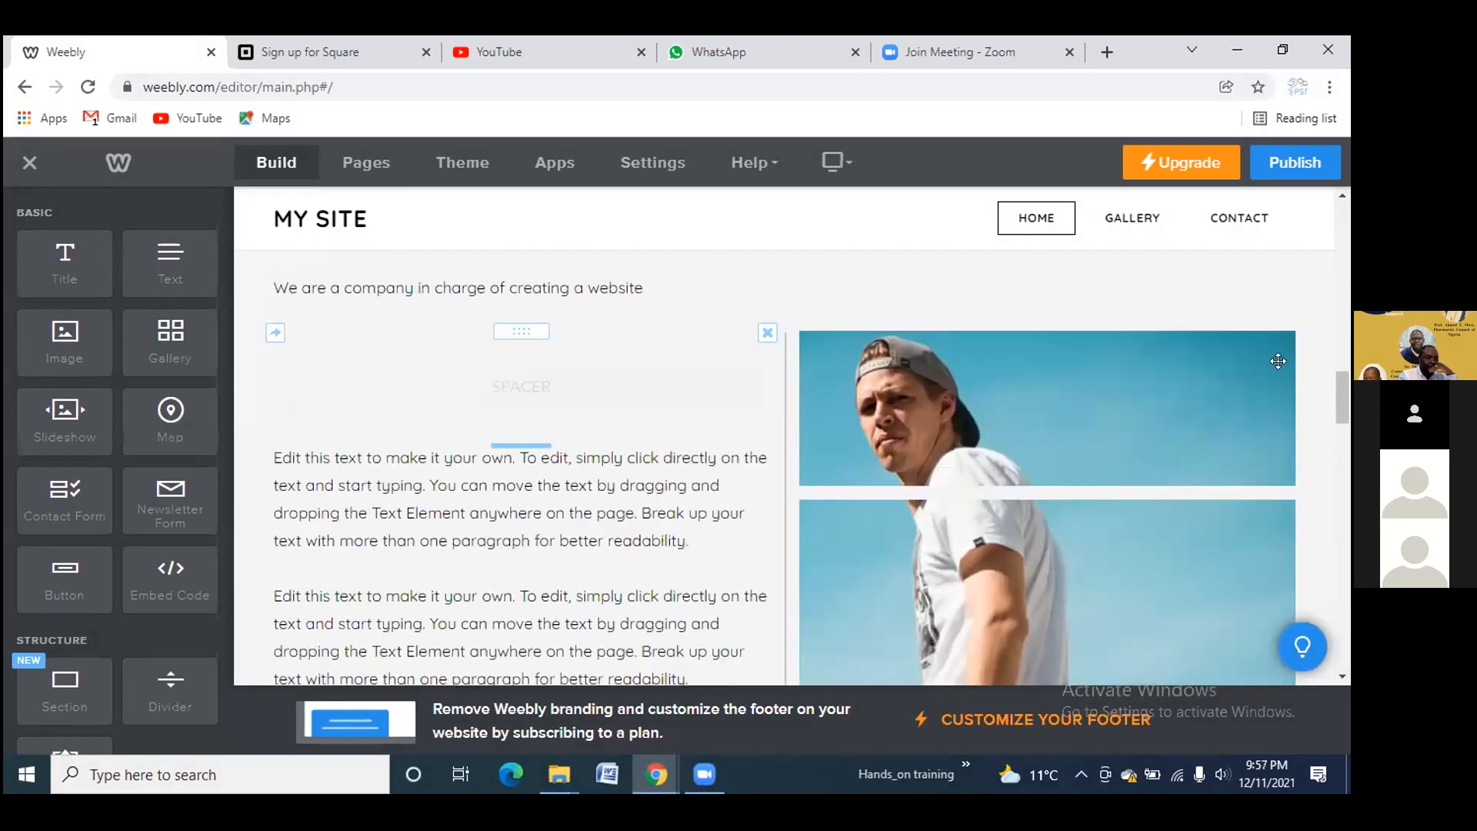
click(1292, 334)
click(1264, 273)
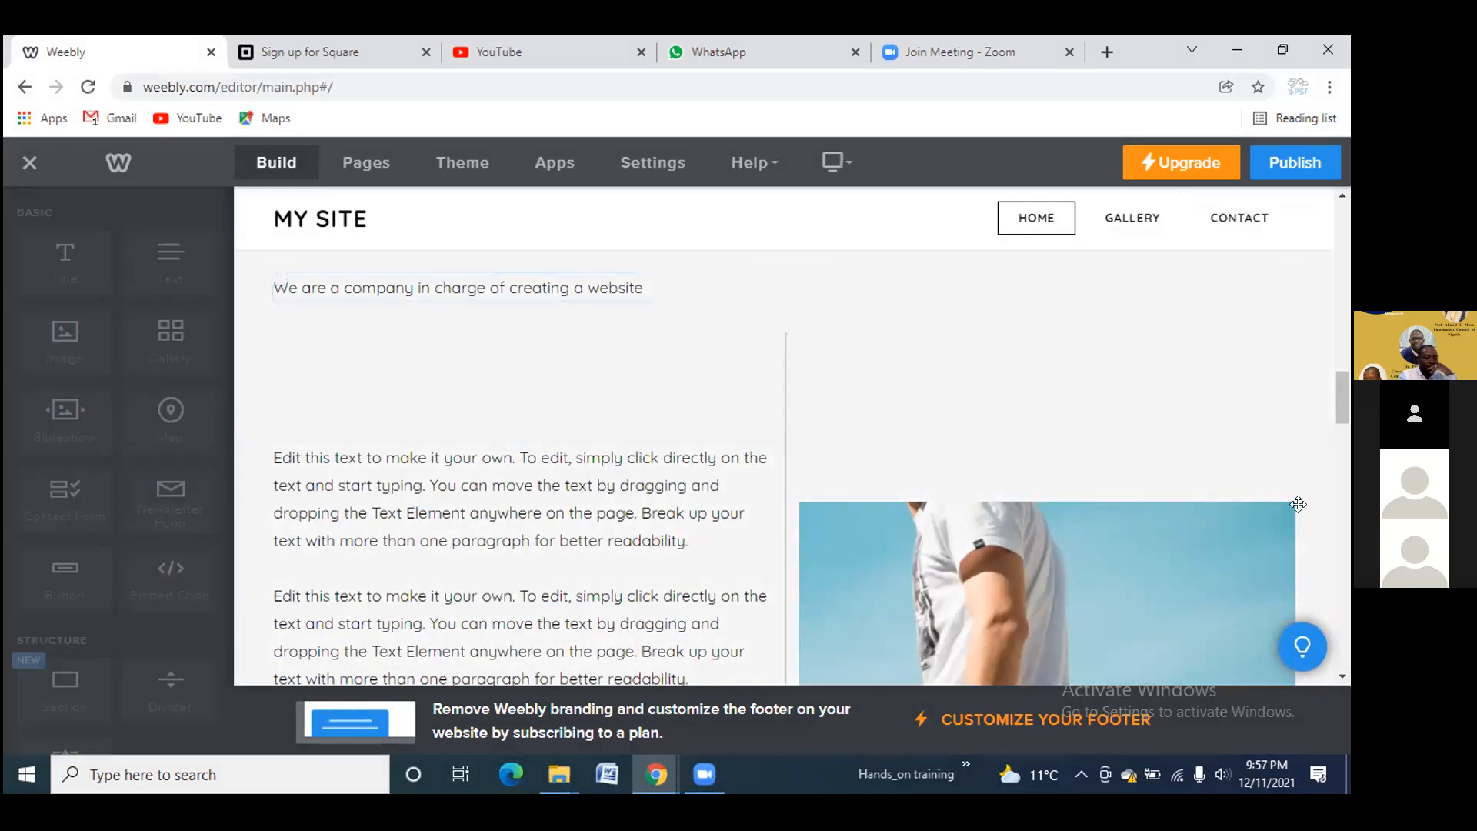
click(1290, 416)
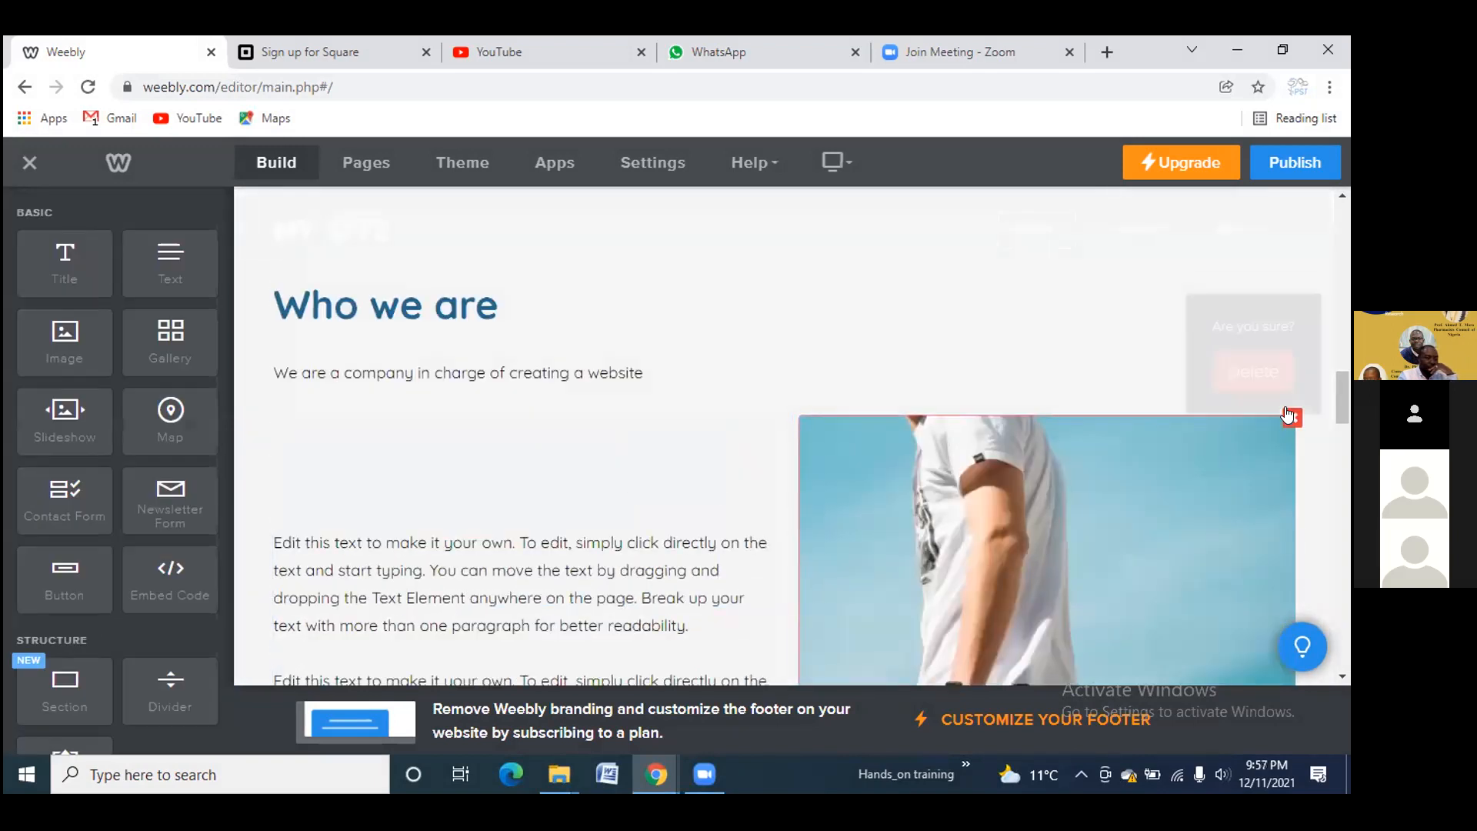
click(1255, 361)
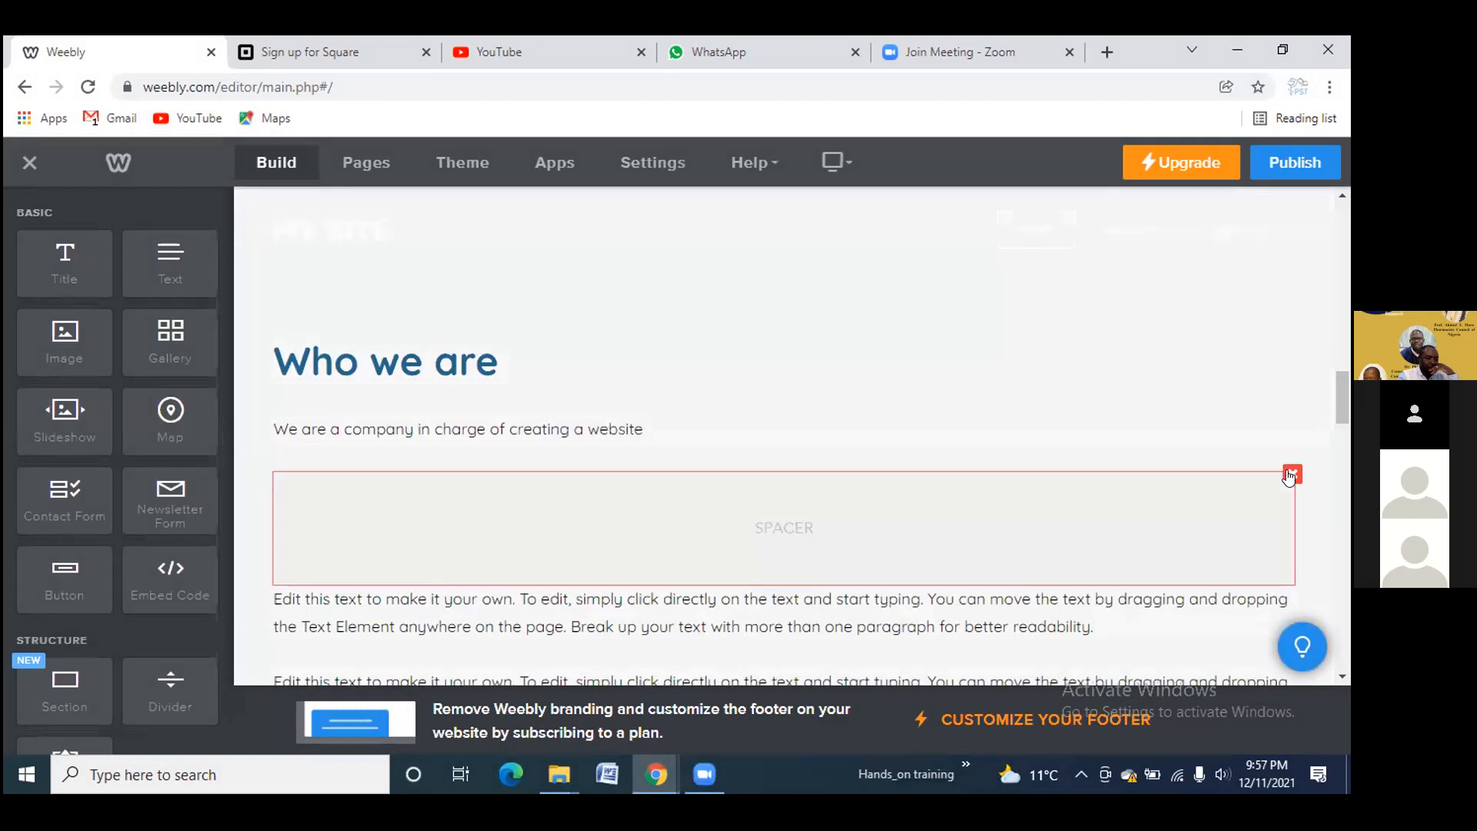
click(1292, 474)
click(1252, 418)
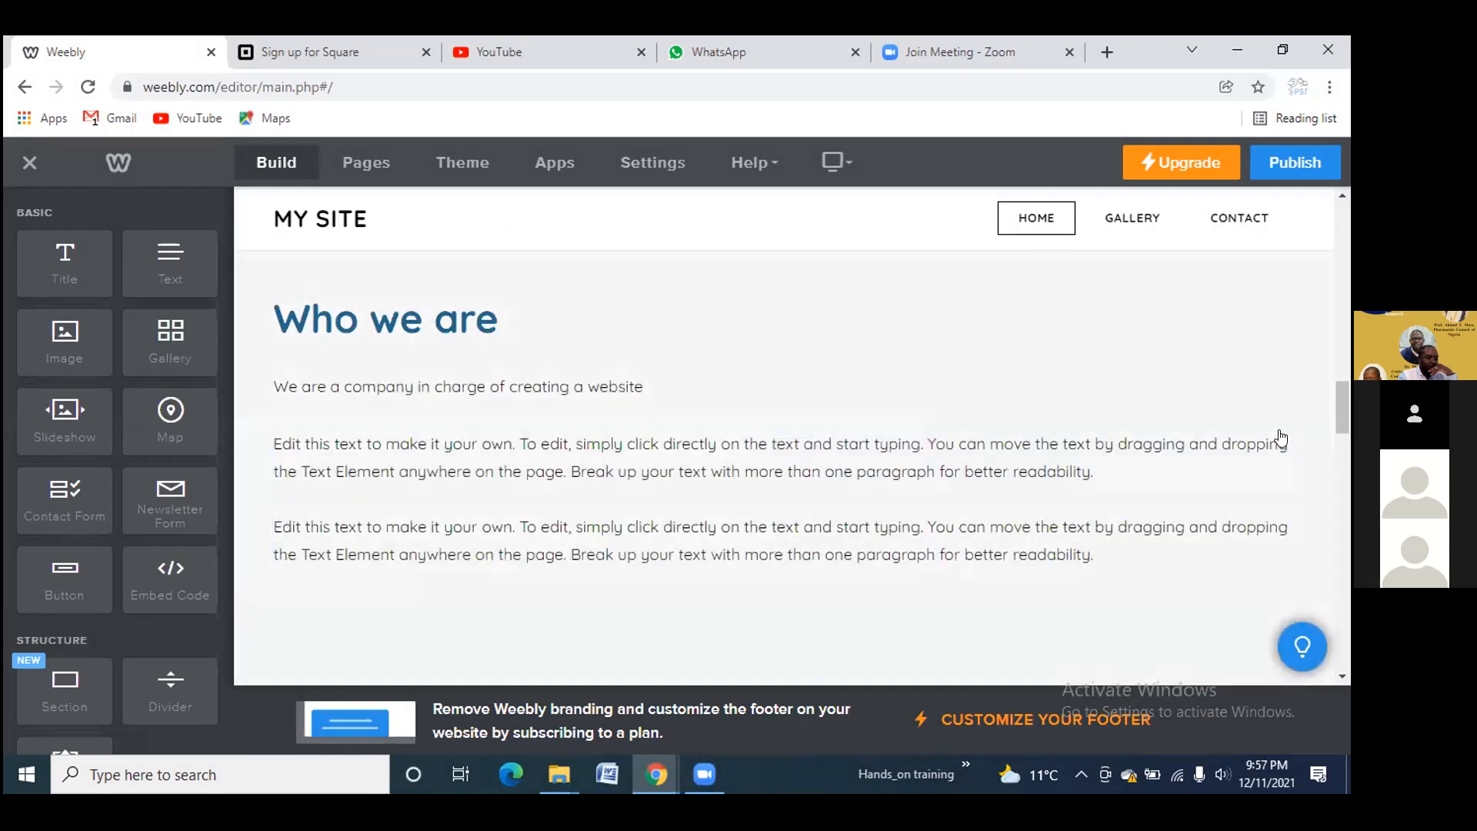
click(1285, 428)
click(1274, 376)
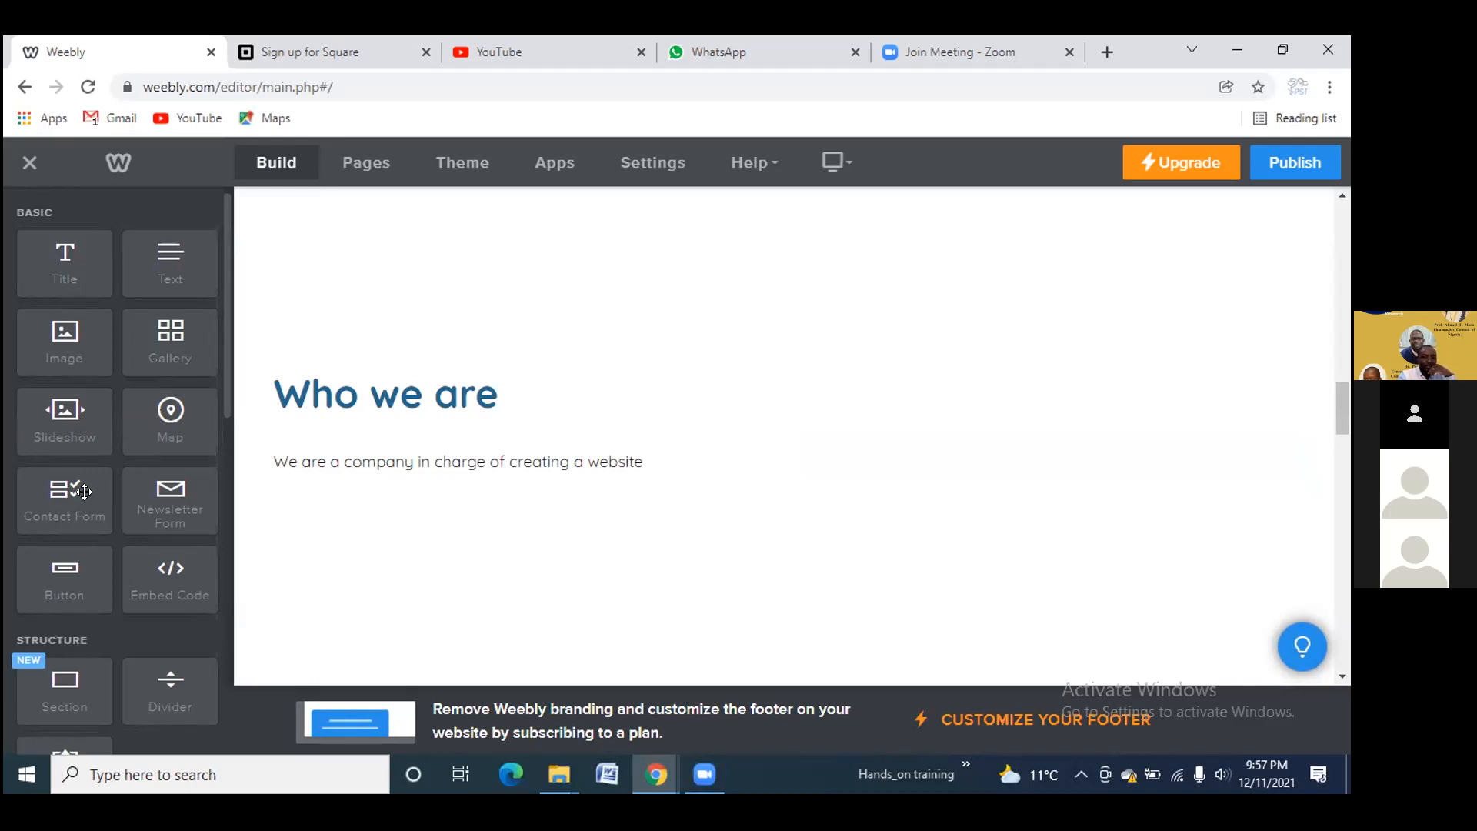
Add an Image block below the intro text and upload IMG-20161027-WA0018 into it
scroll(82, 494, down, 5)
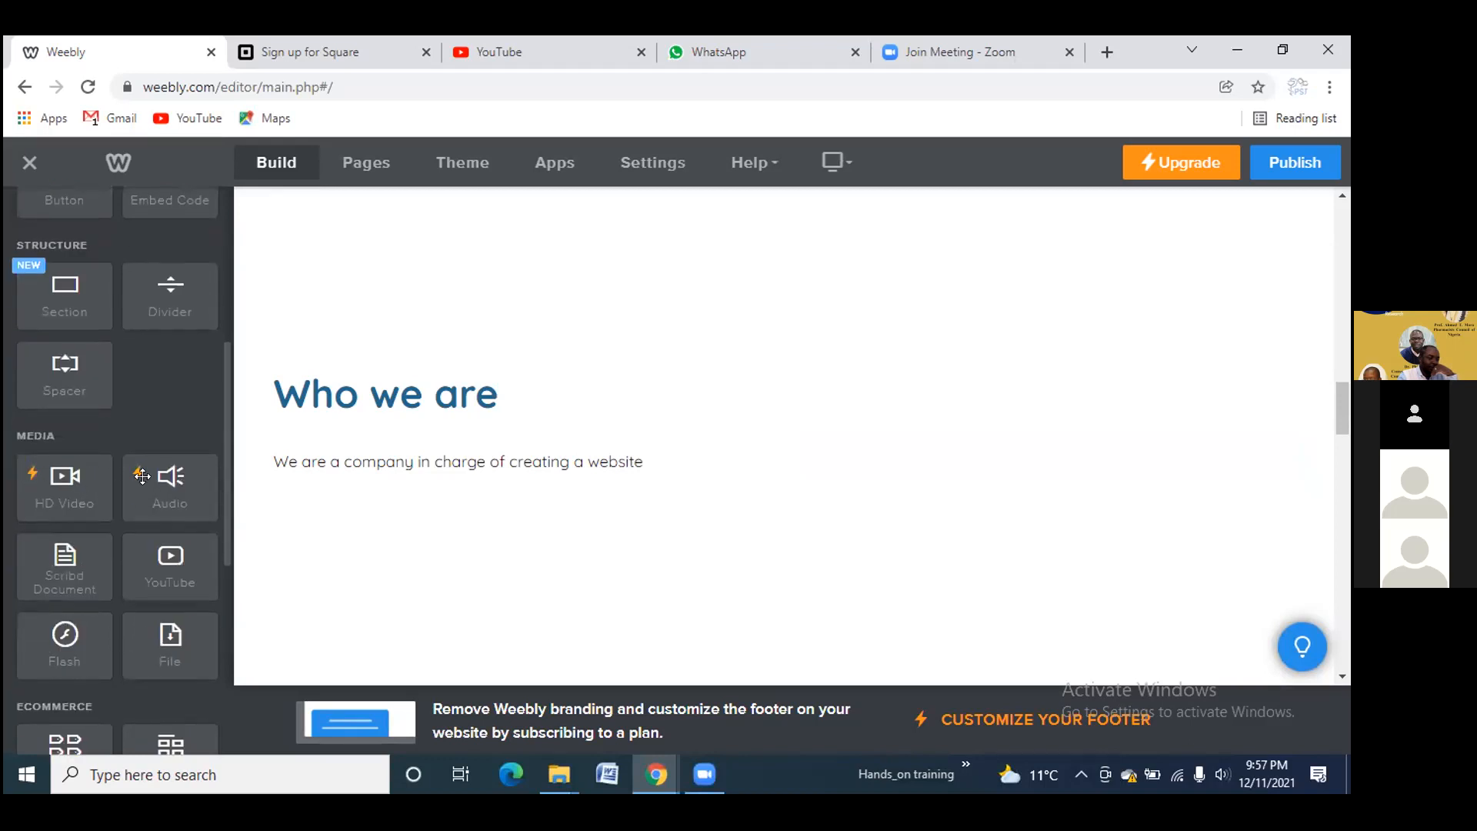
scroll(153, 480, down, 1)
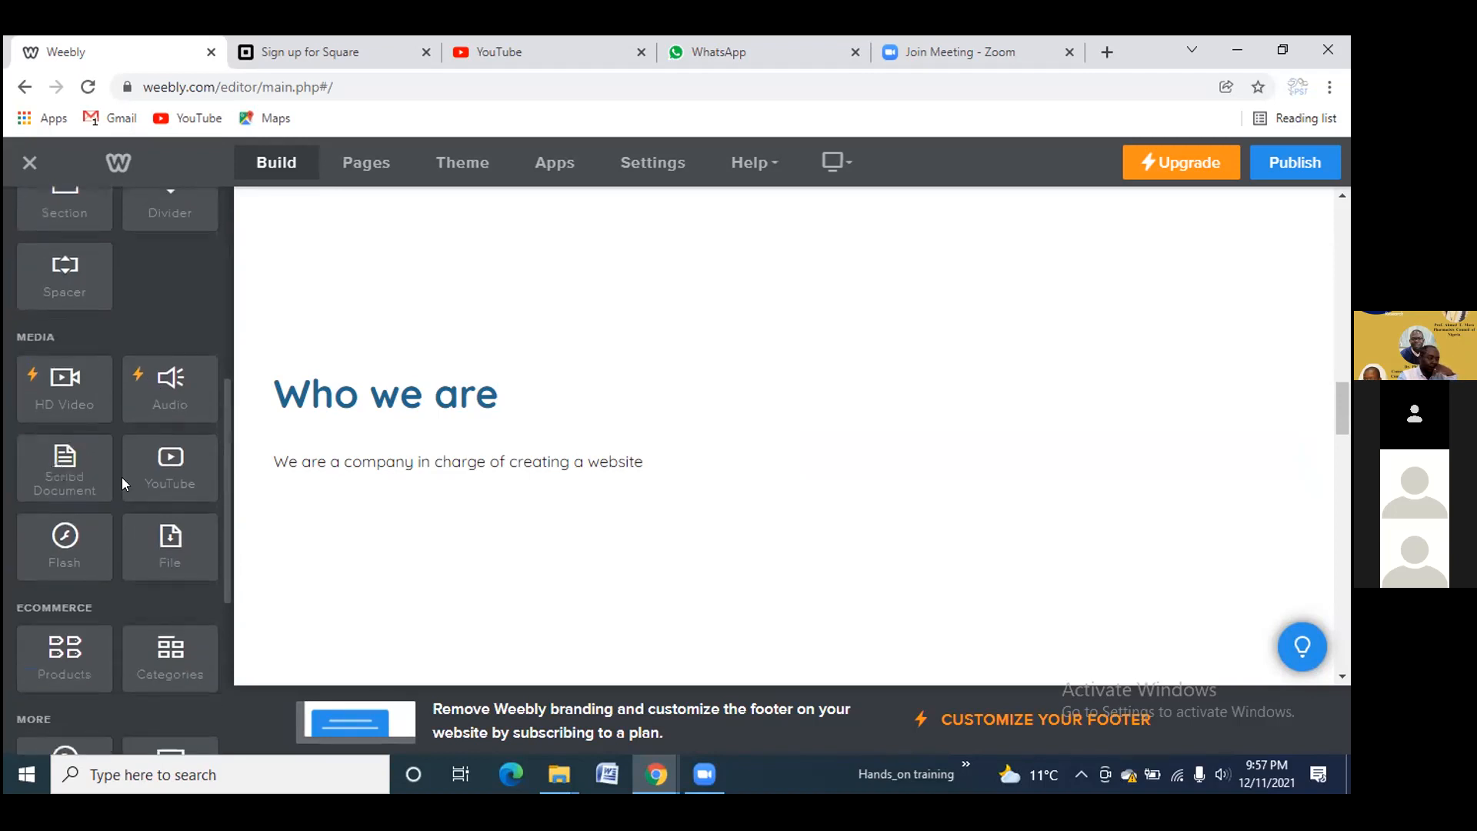
scroll(165, 477, down, 4)
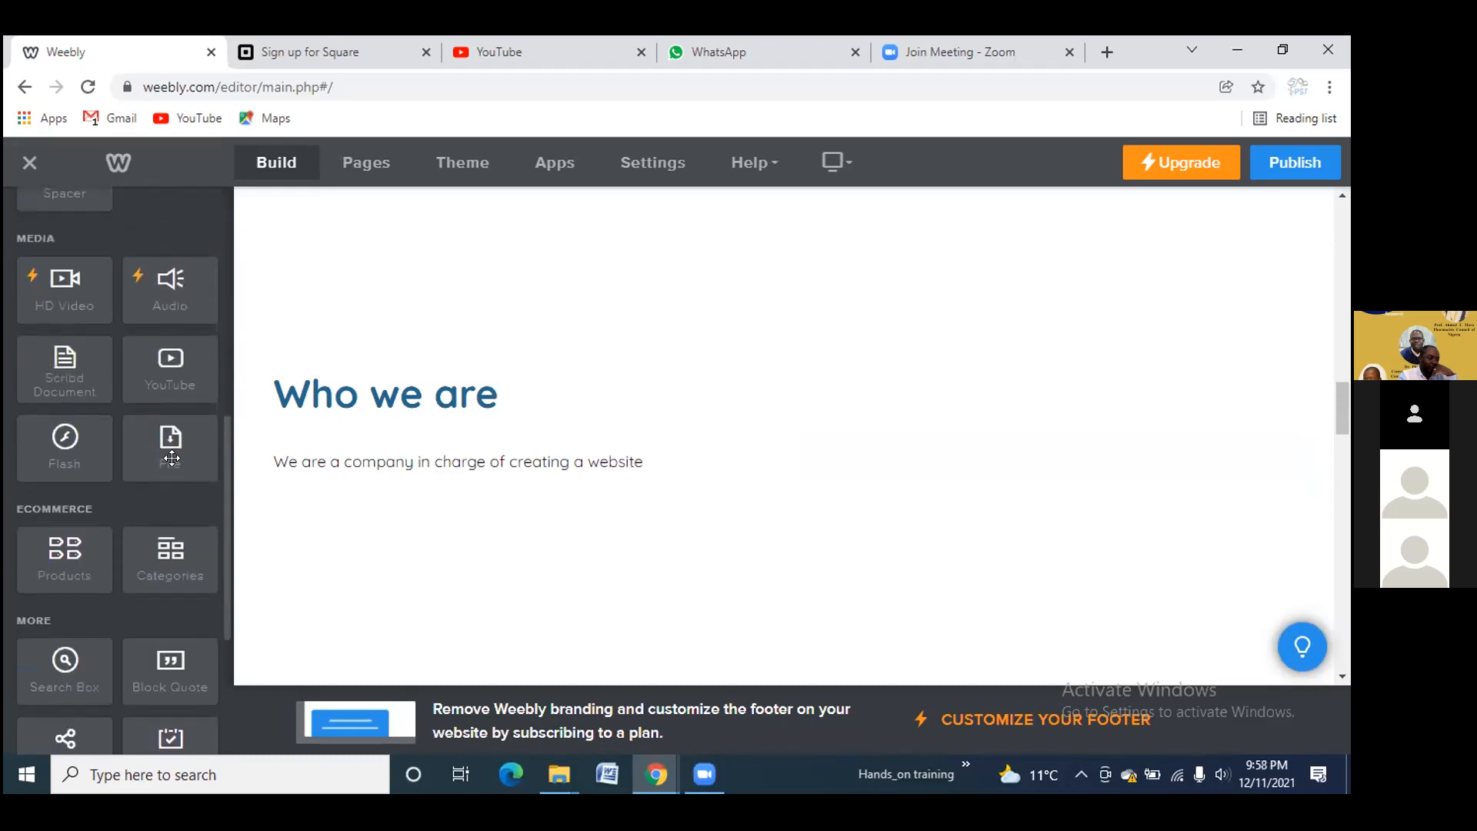
scroll(170, 494, up, 5)
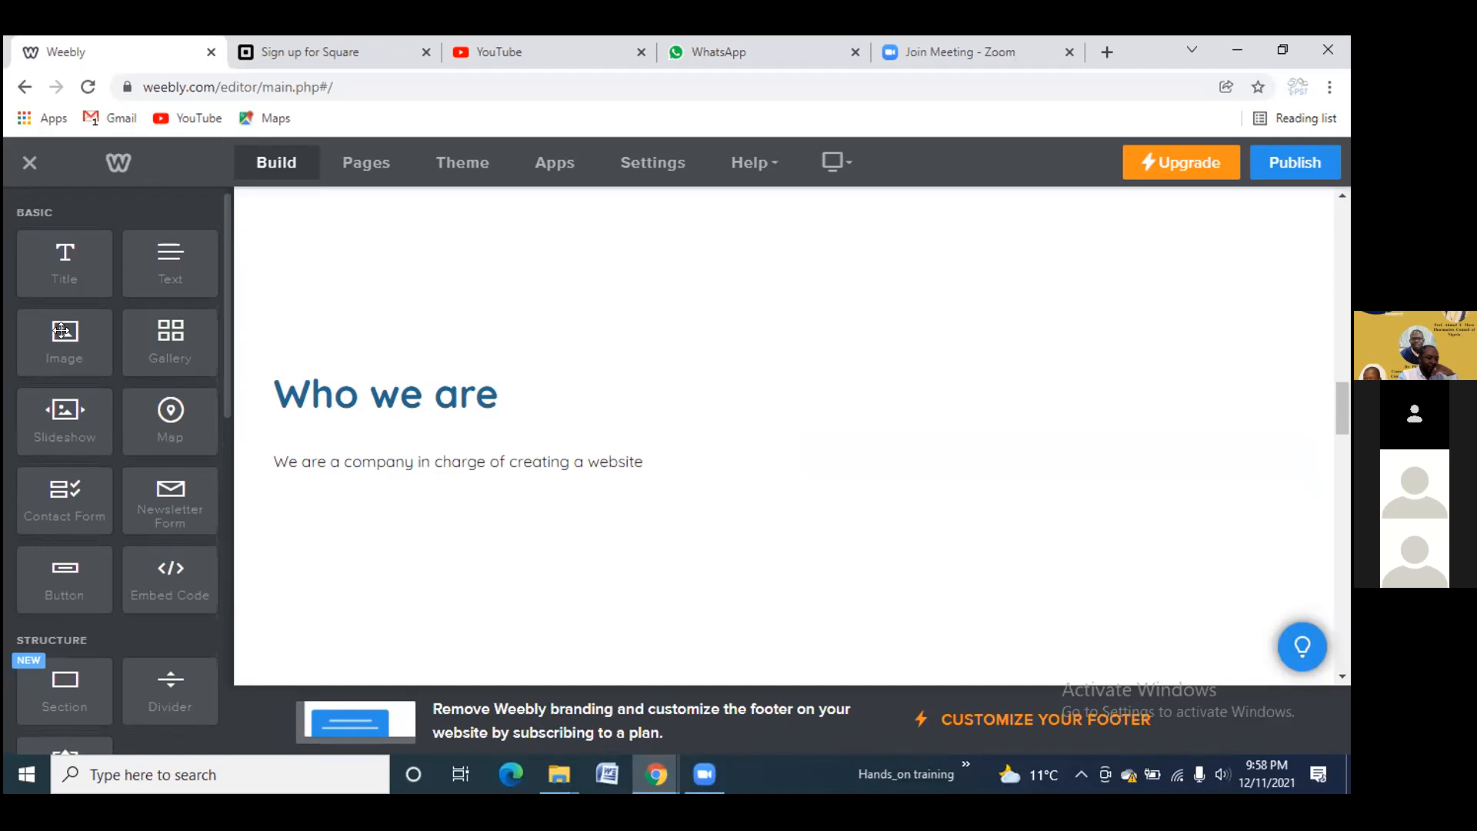
drag(68, 342, 345, 544)
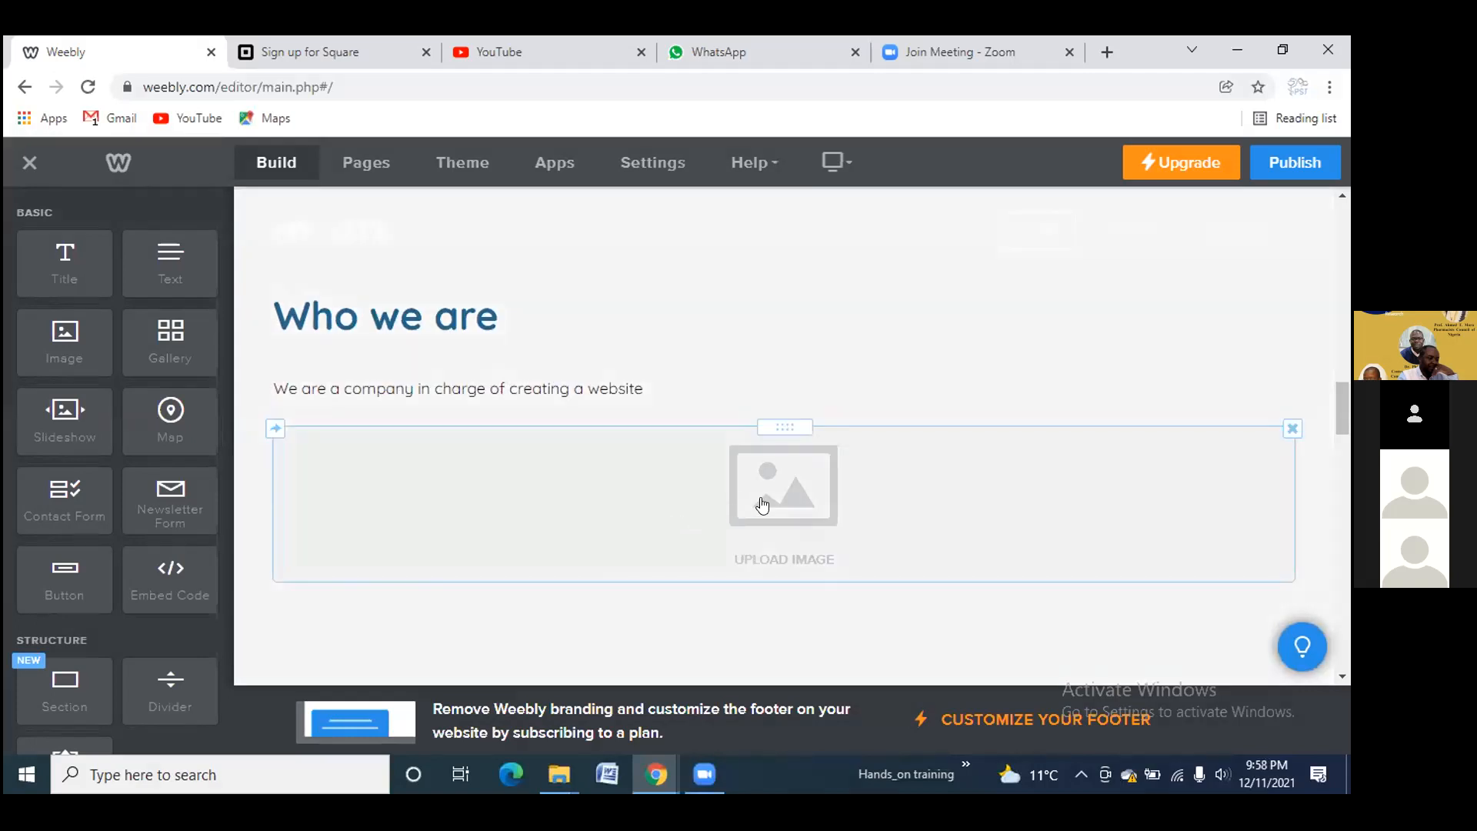
click(763, 505)
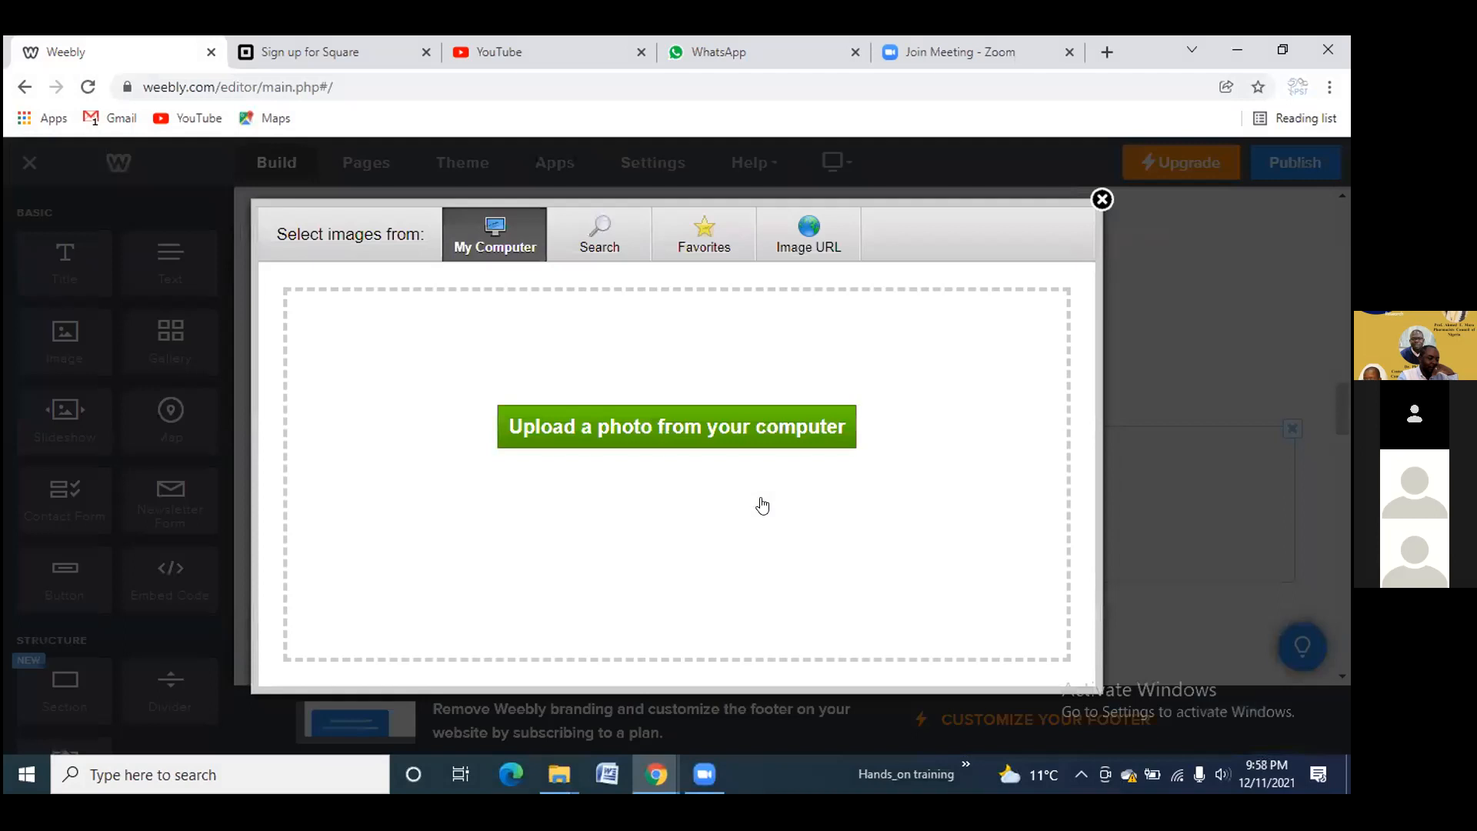
click(597, 420)
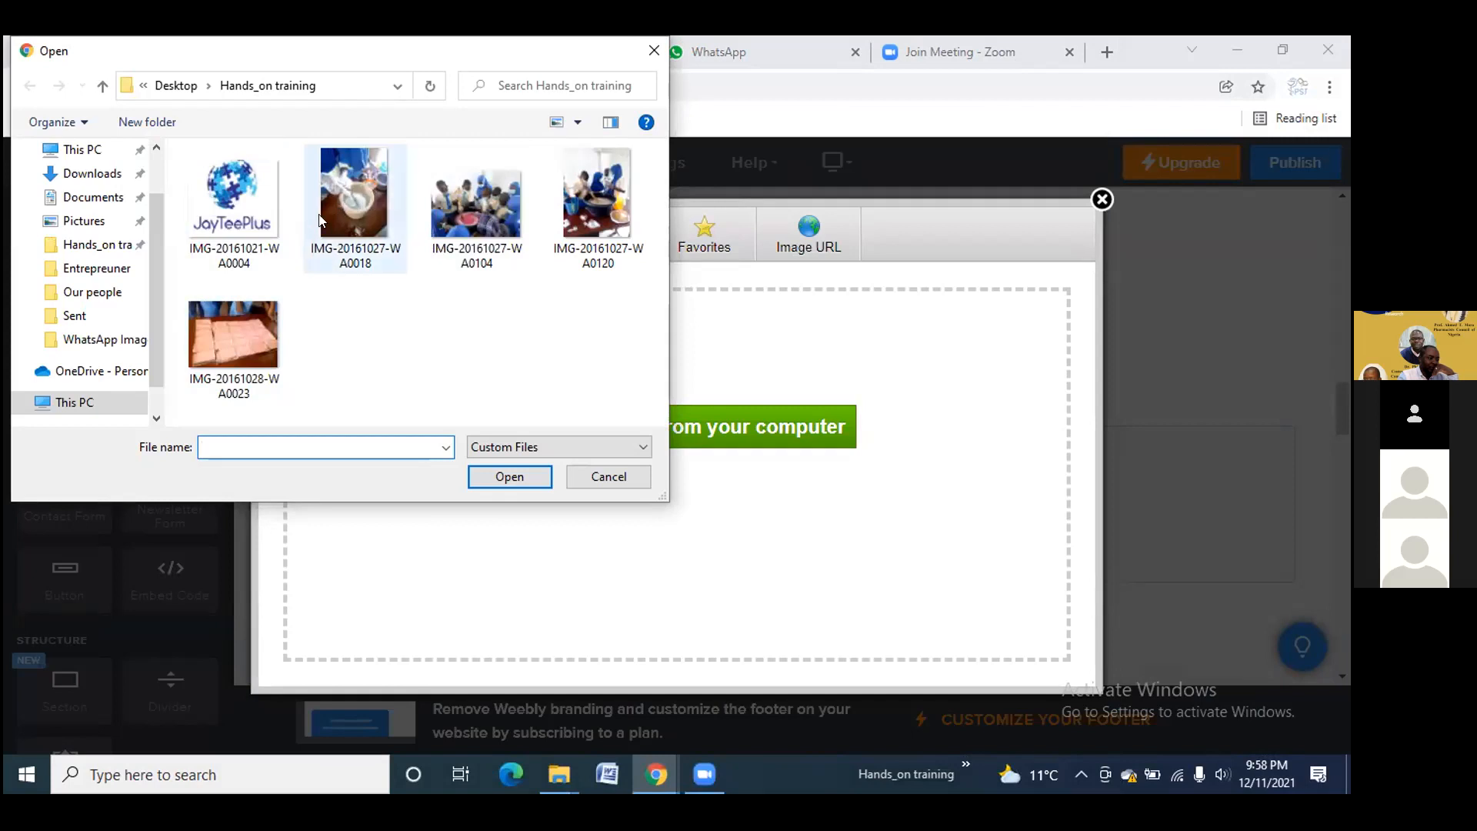
click(352, 204)
click(492, 475)
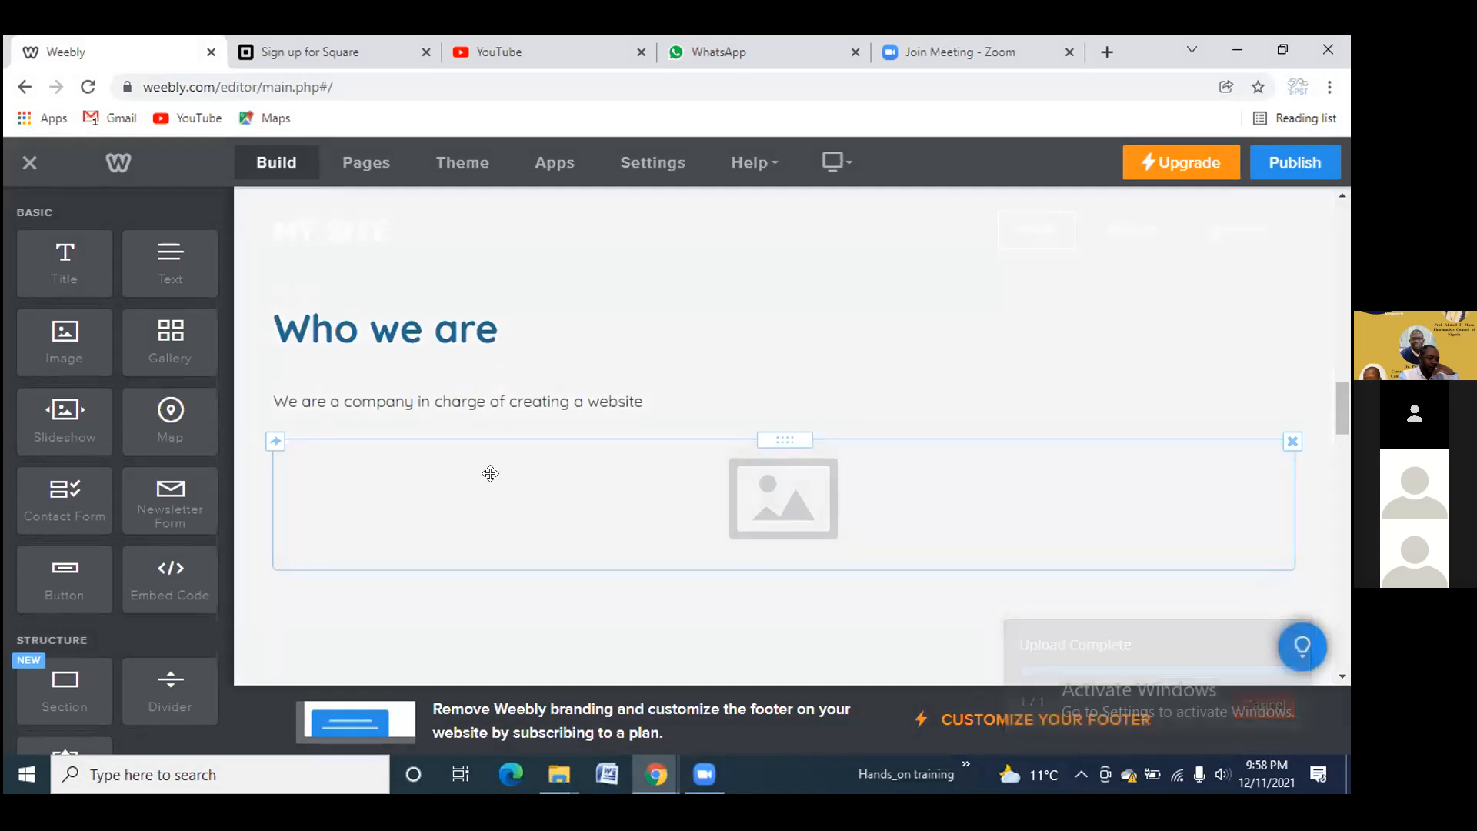
scroll(775, 485, up, 5)
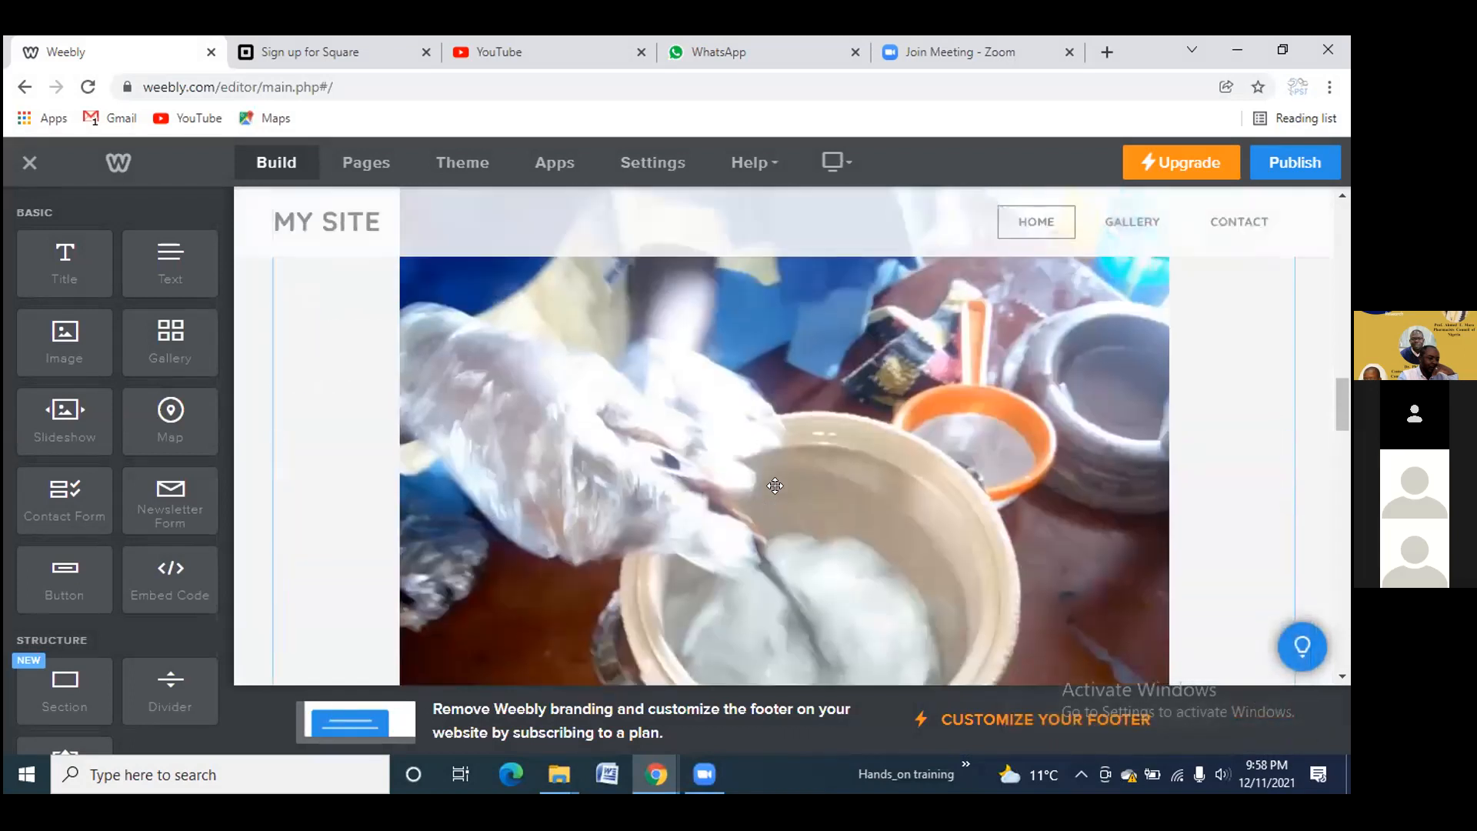
scroll(779, 492, down, 4)
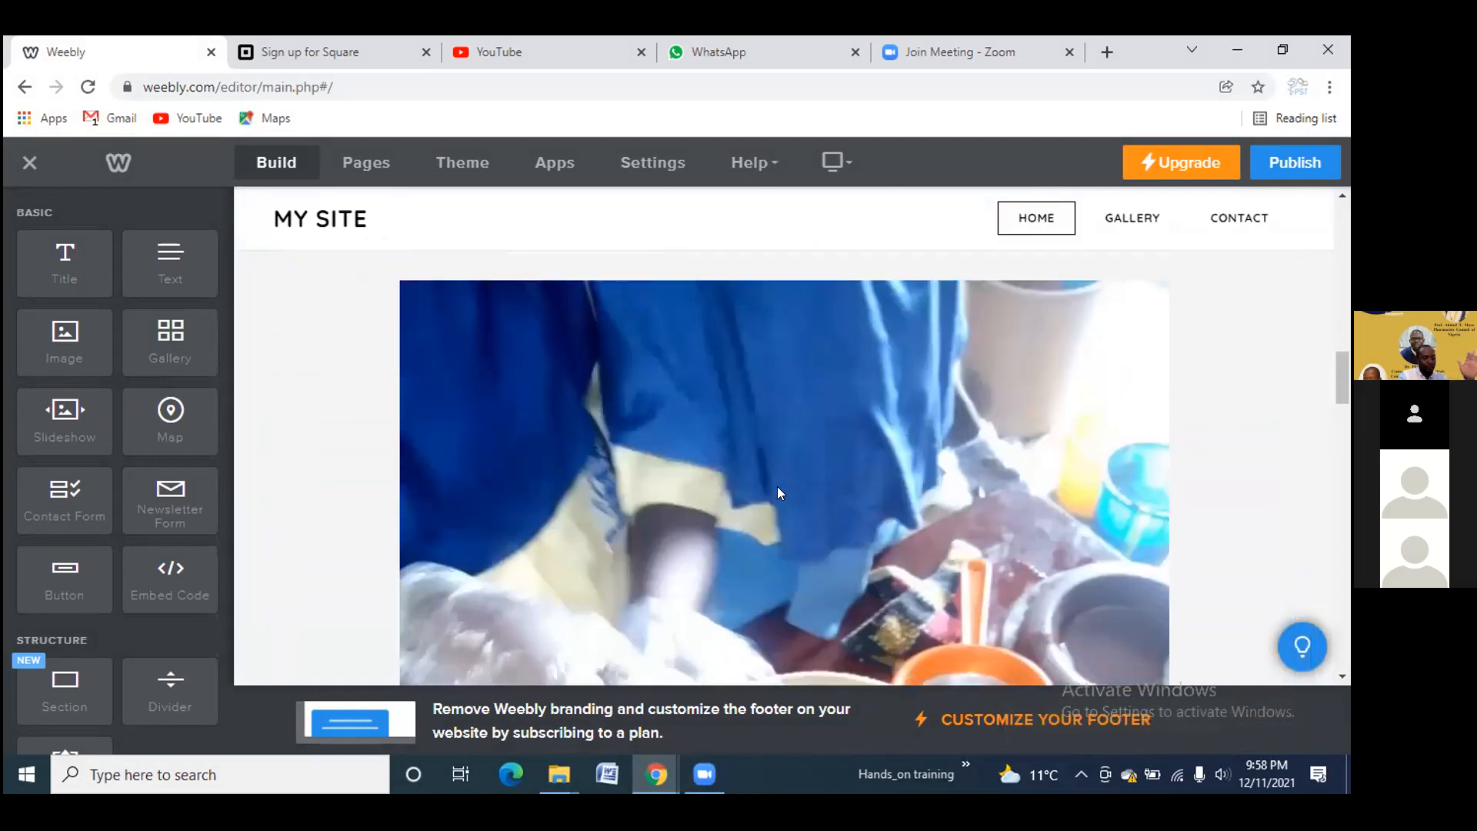
scroll(775, 486, down, 5)
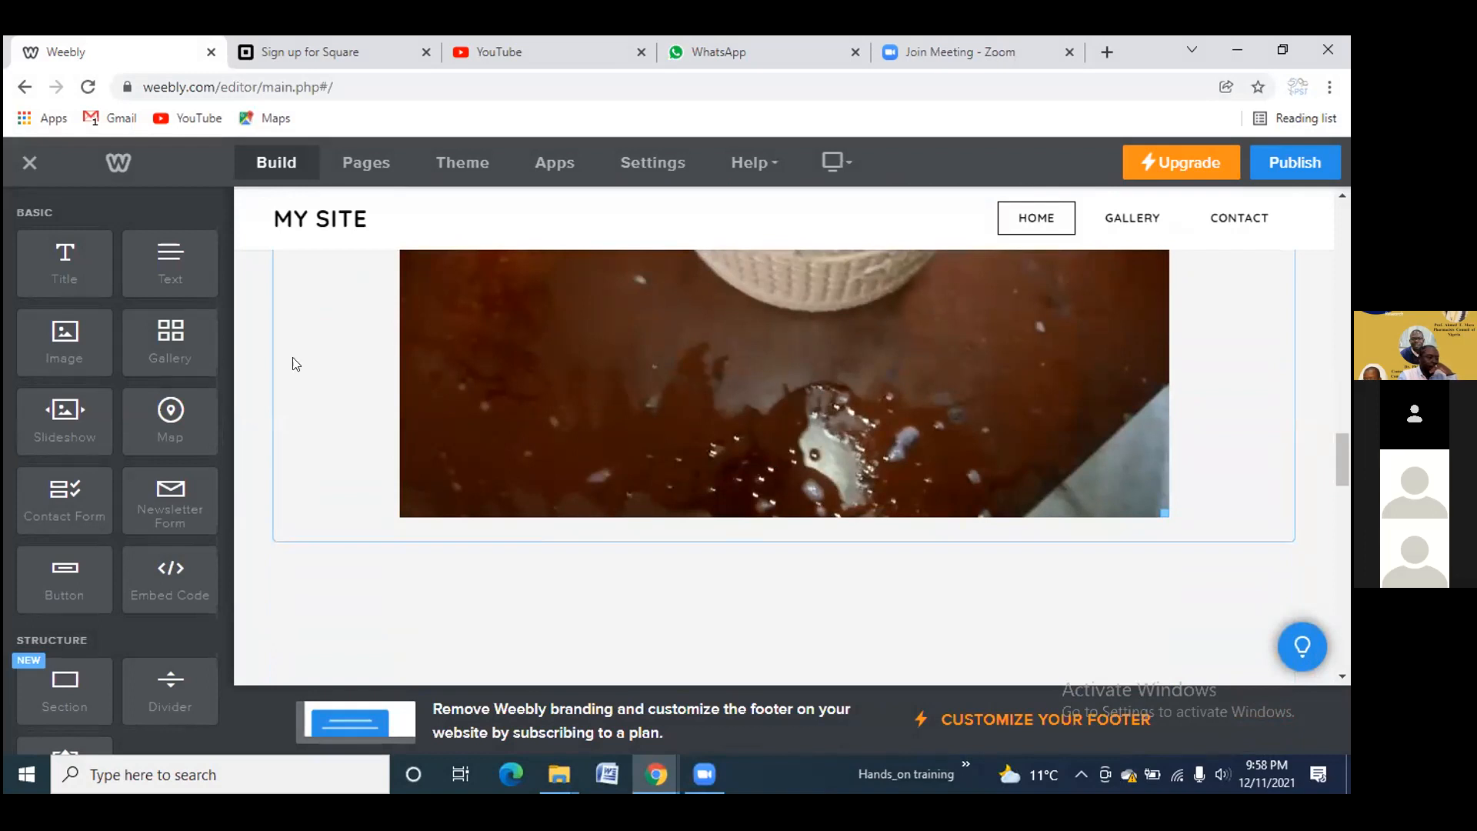
Add a Gallery below the photo and upload all five Hands_on training images to it
drag(162, 331, 747, 616)
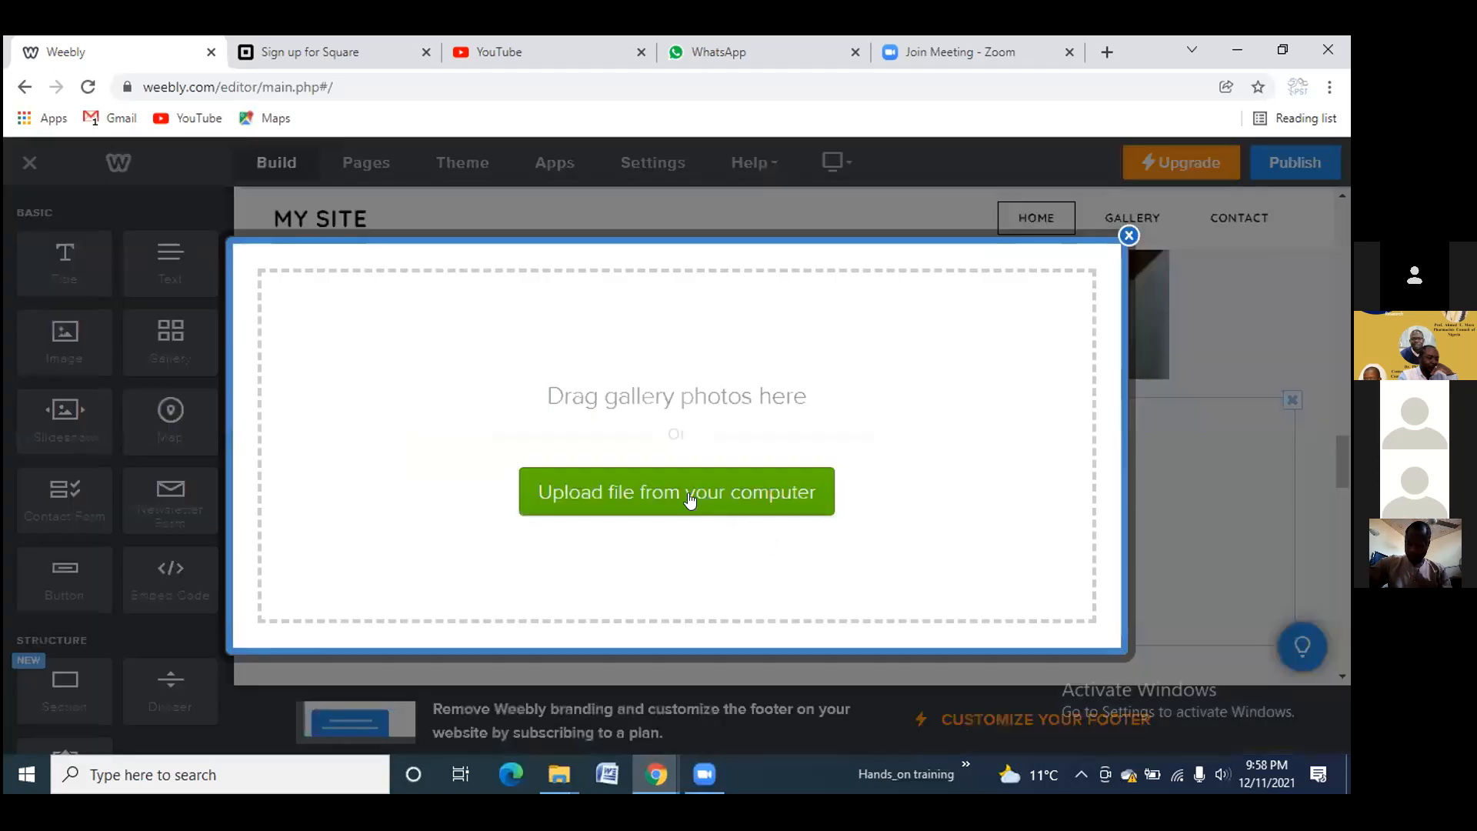
click(690, 499)
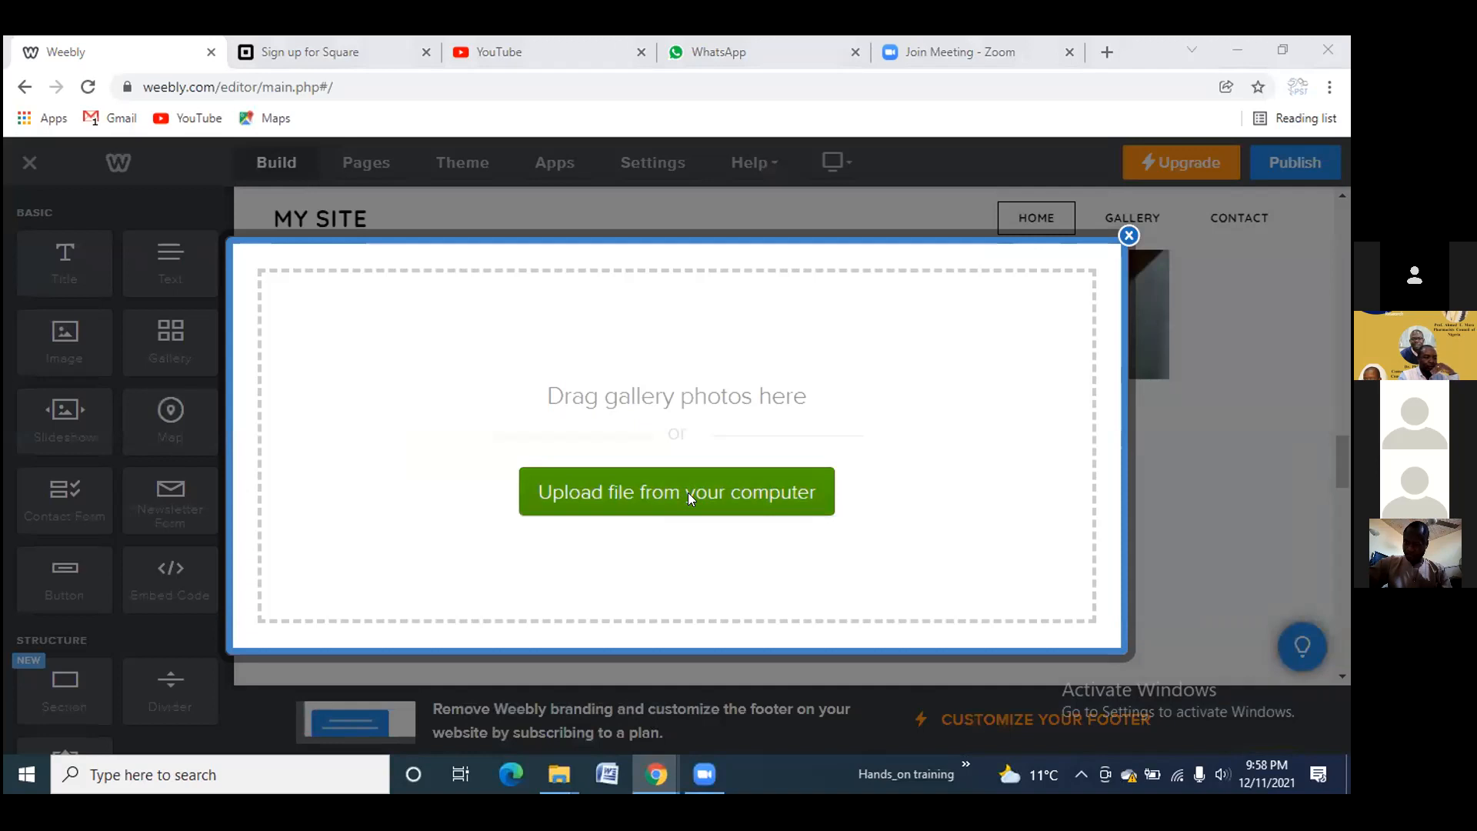
click(247, 216)
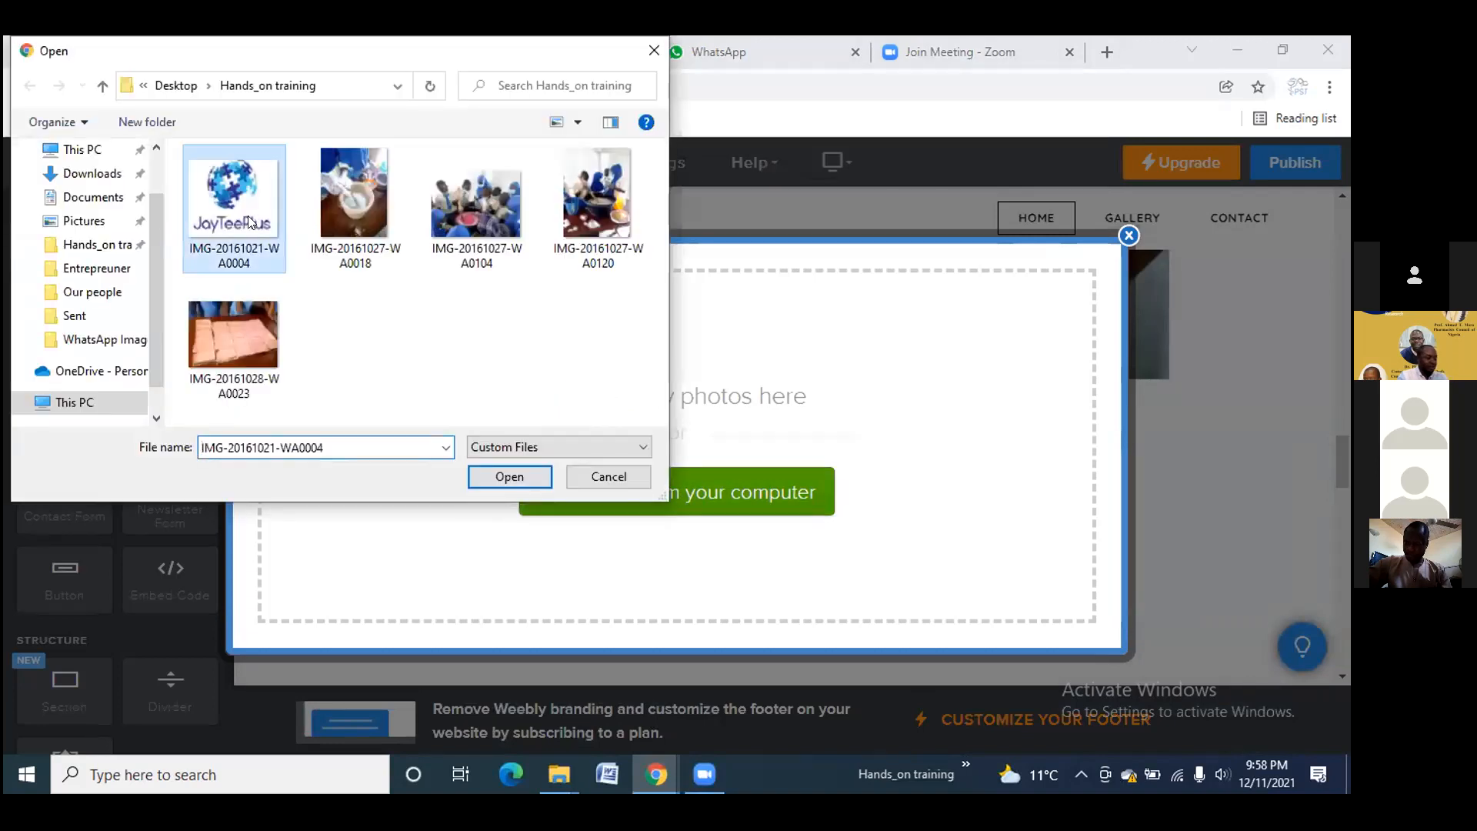
shift+click(256, 307)
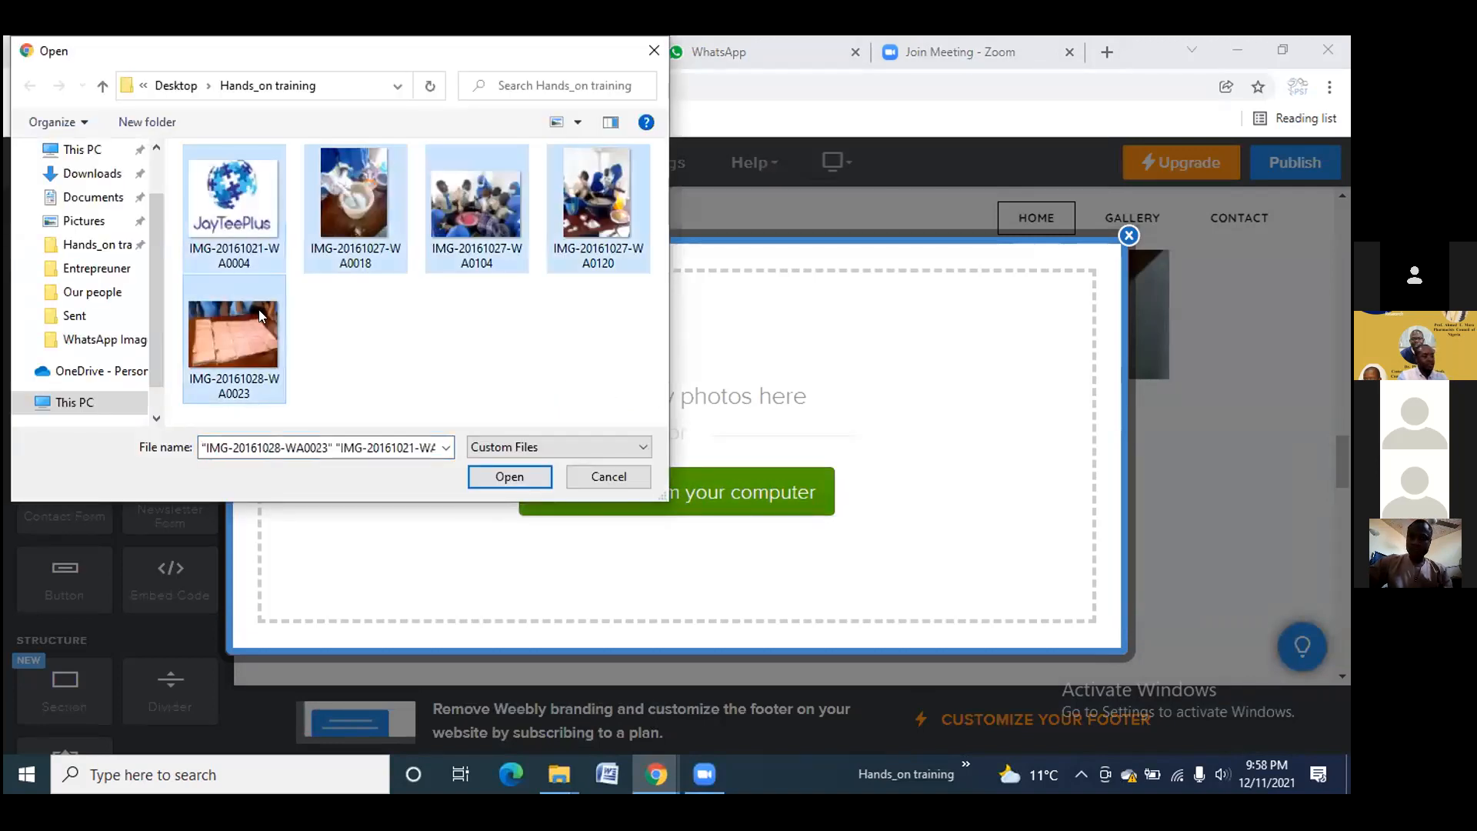
click(508, 477)
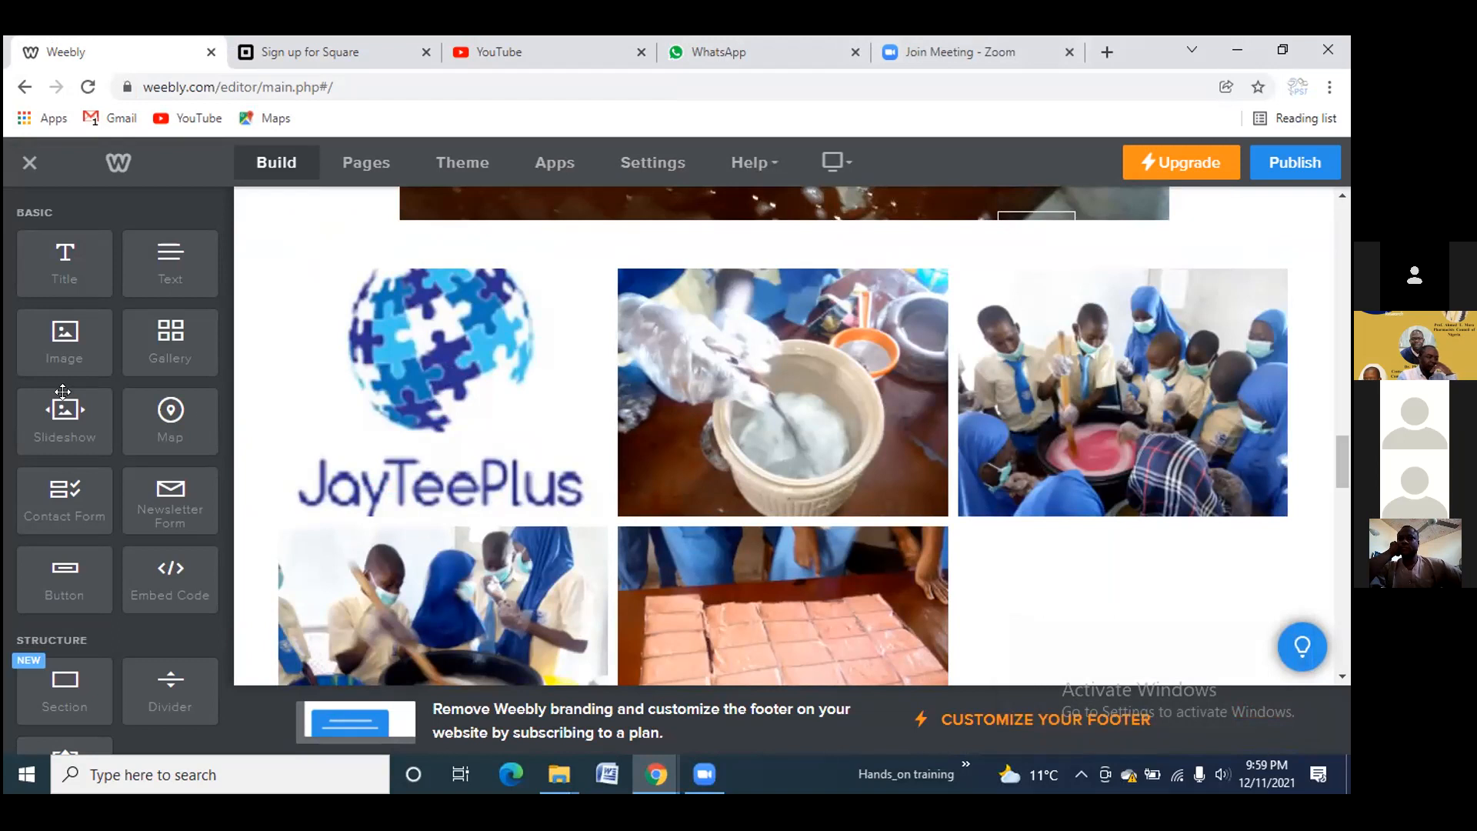
Add a Simple Slideshow, upload all five training photos and save it
drag(62, 391, 645, 479)
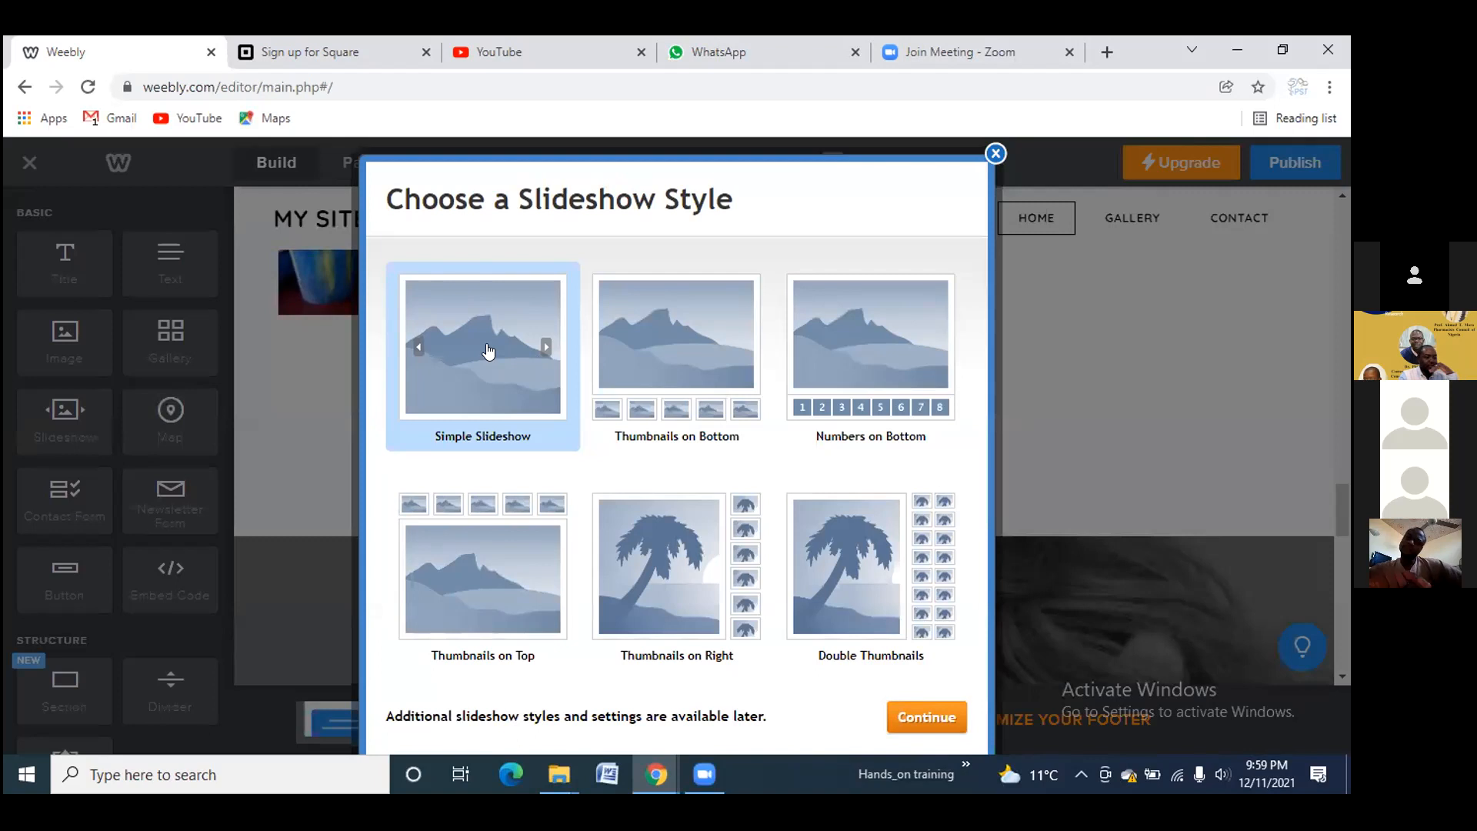
click(935, 718)
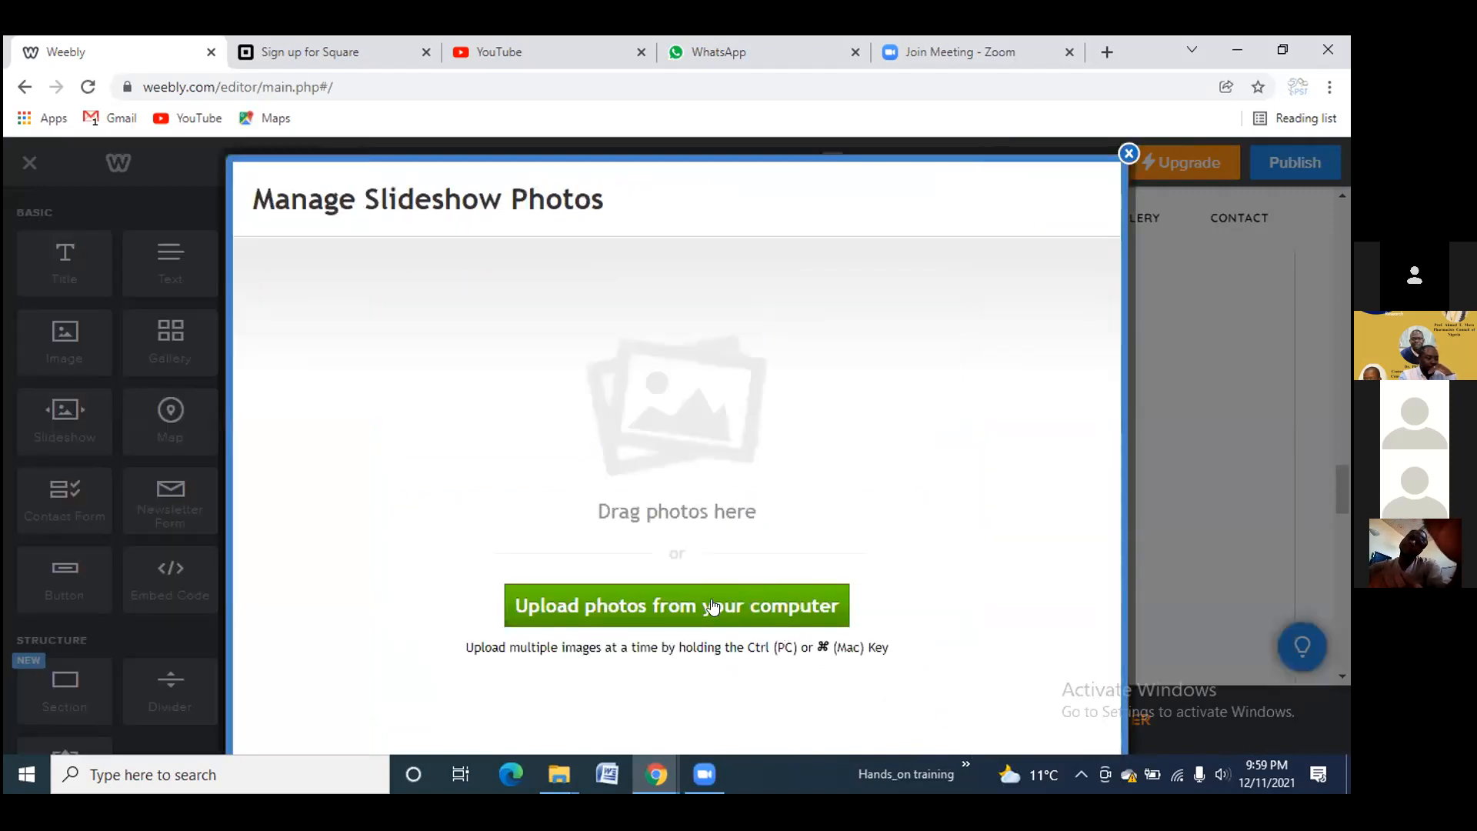
click(714, 605)
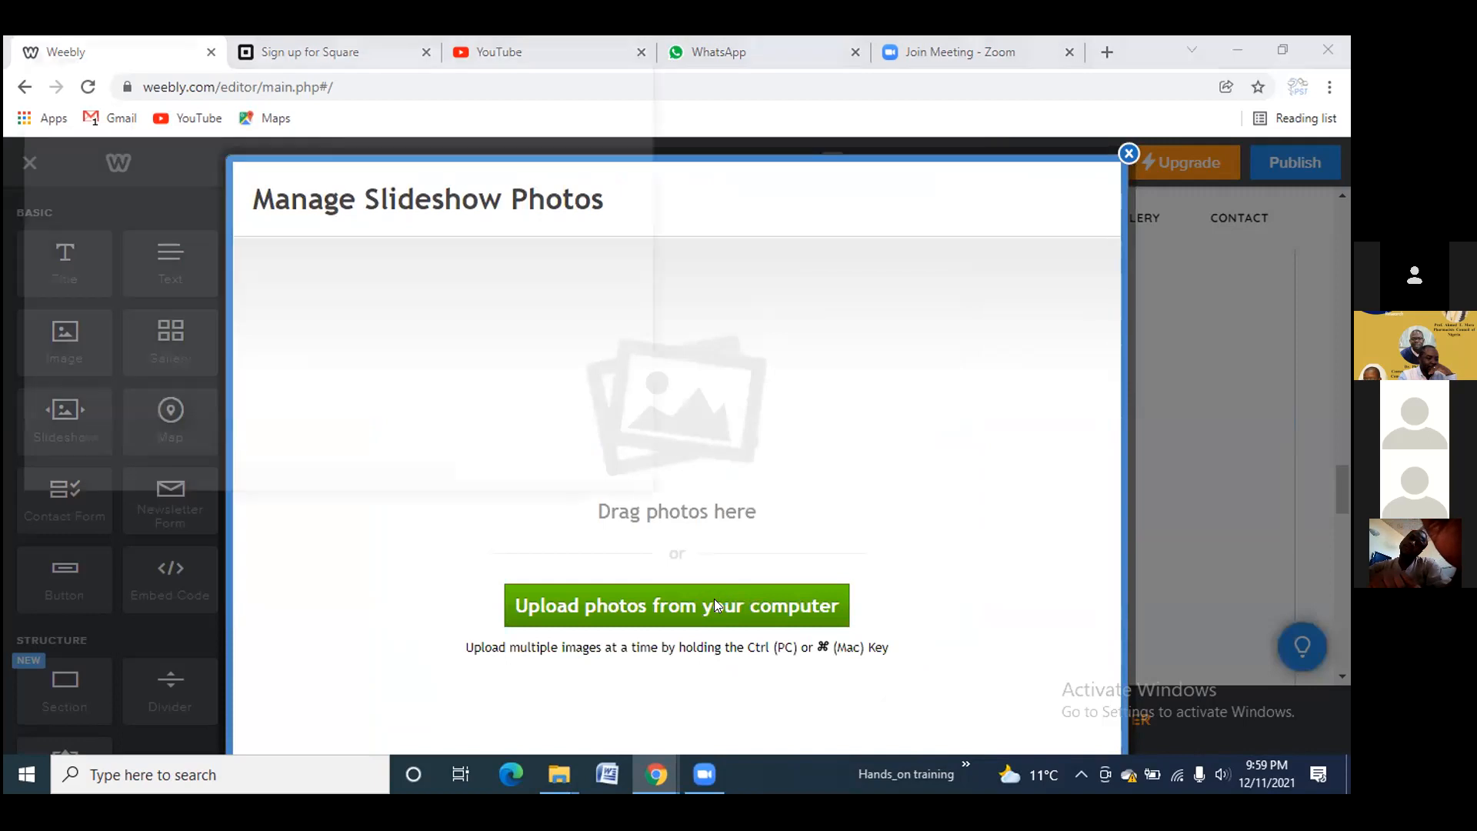
click(248, 212)
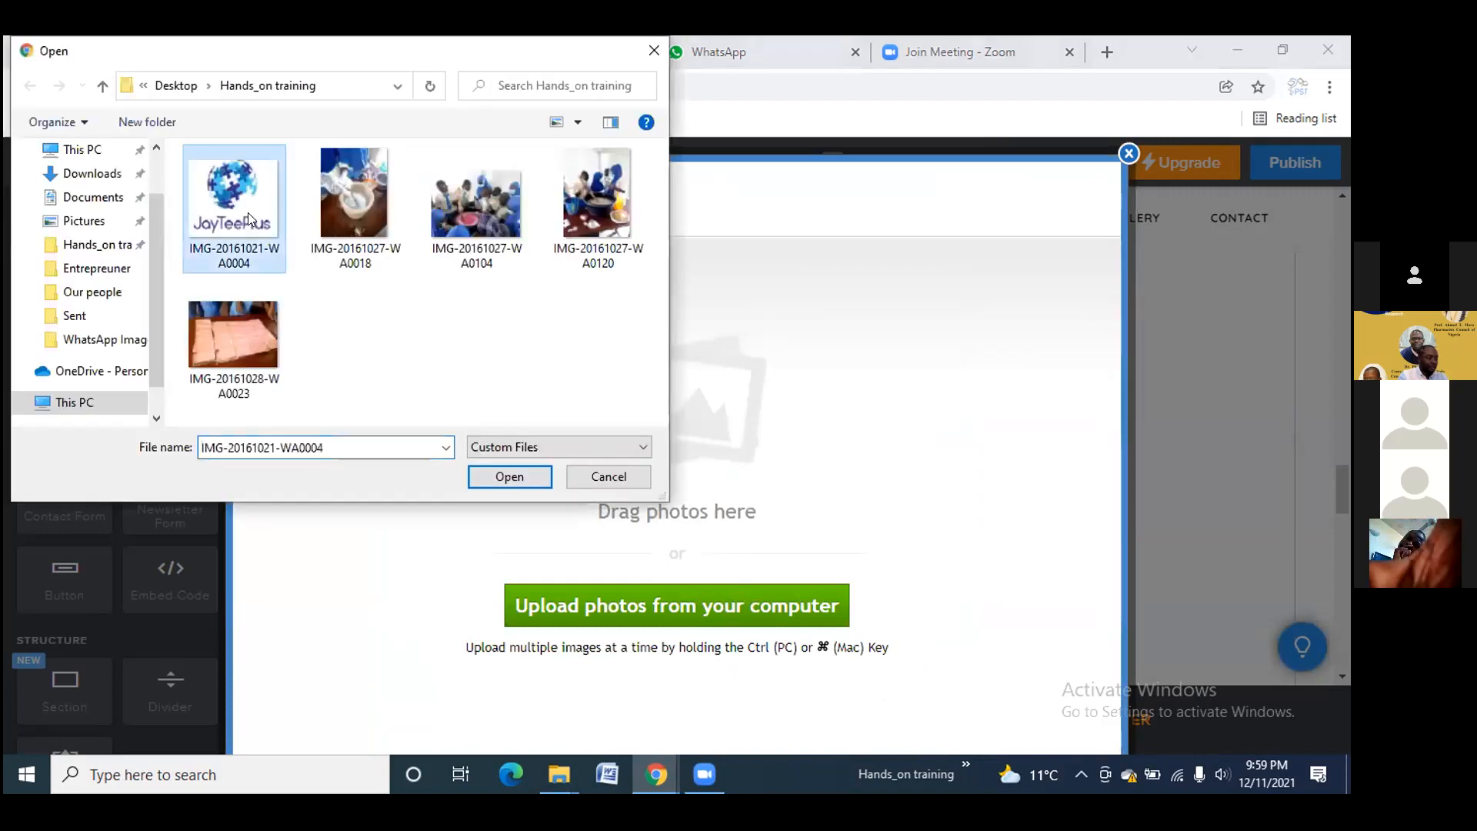
shift+click(271, 323)
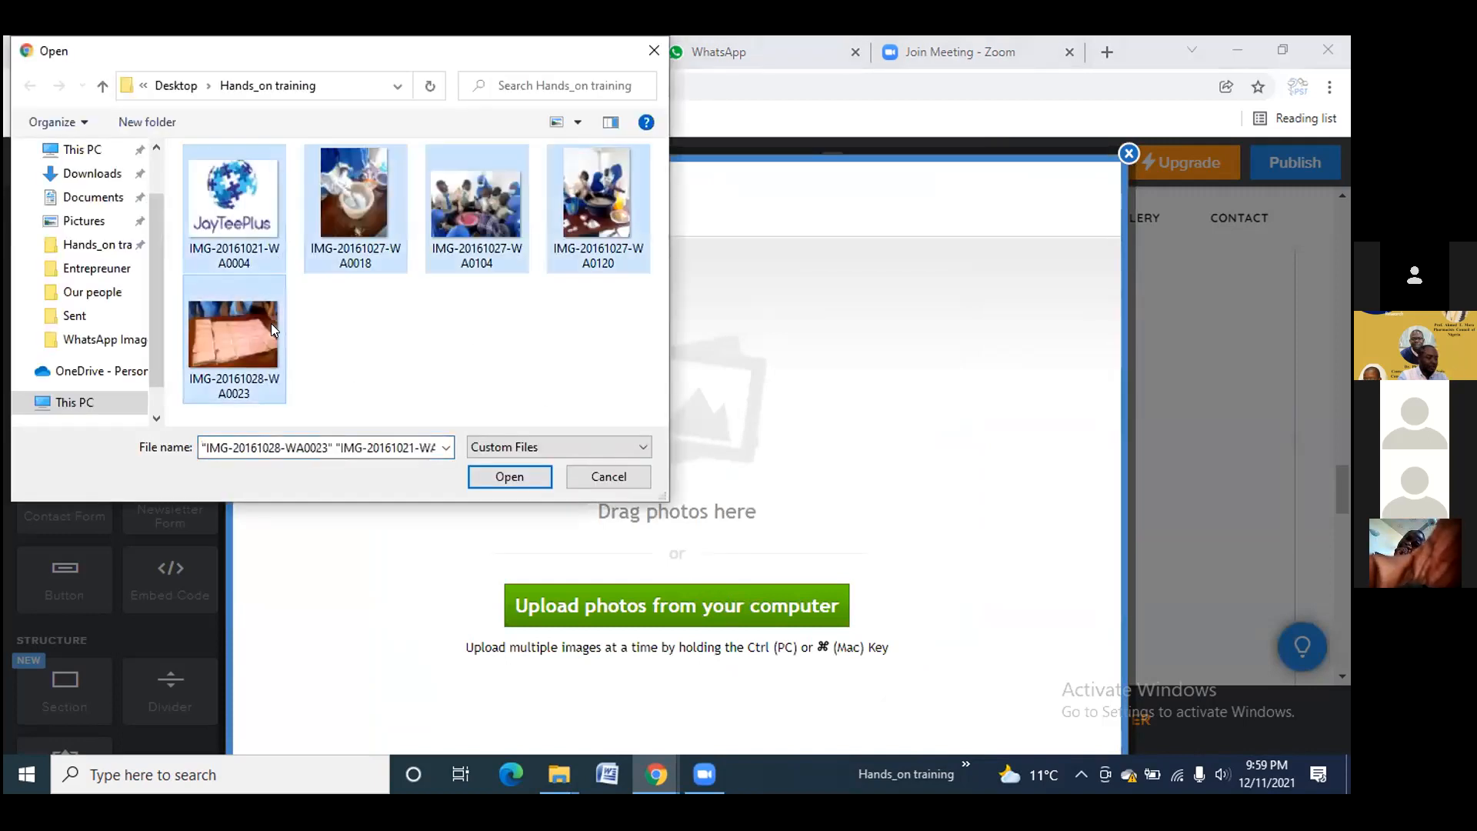
click(514, 471)
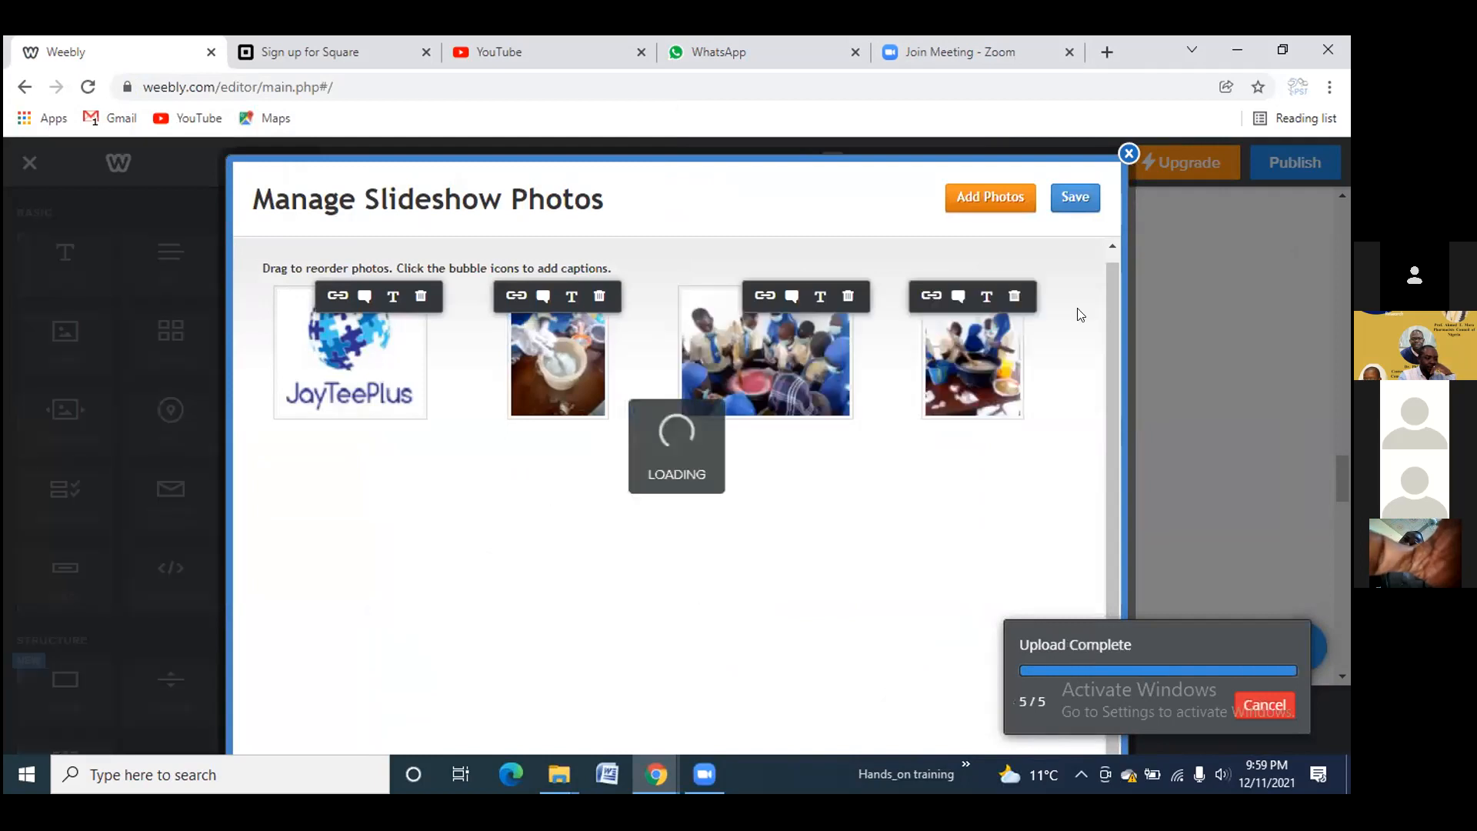
click(1075, 196)
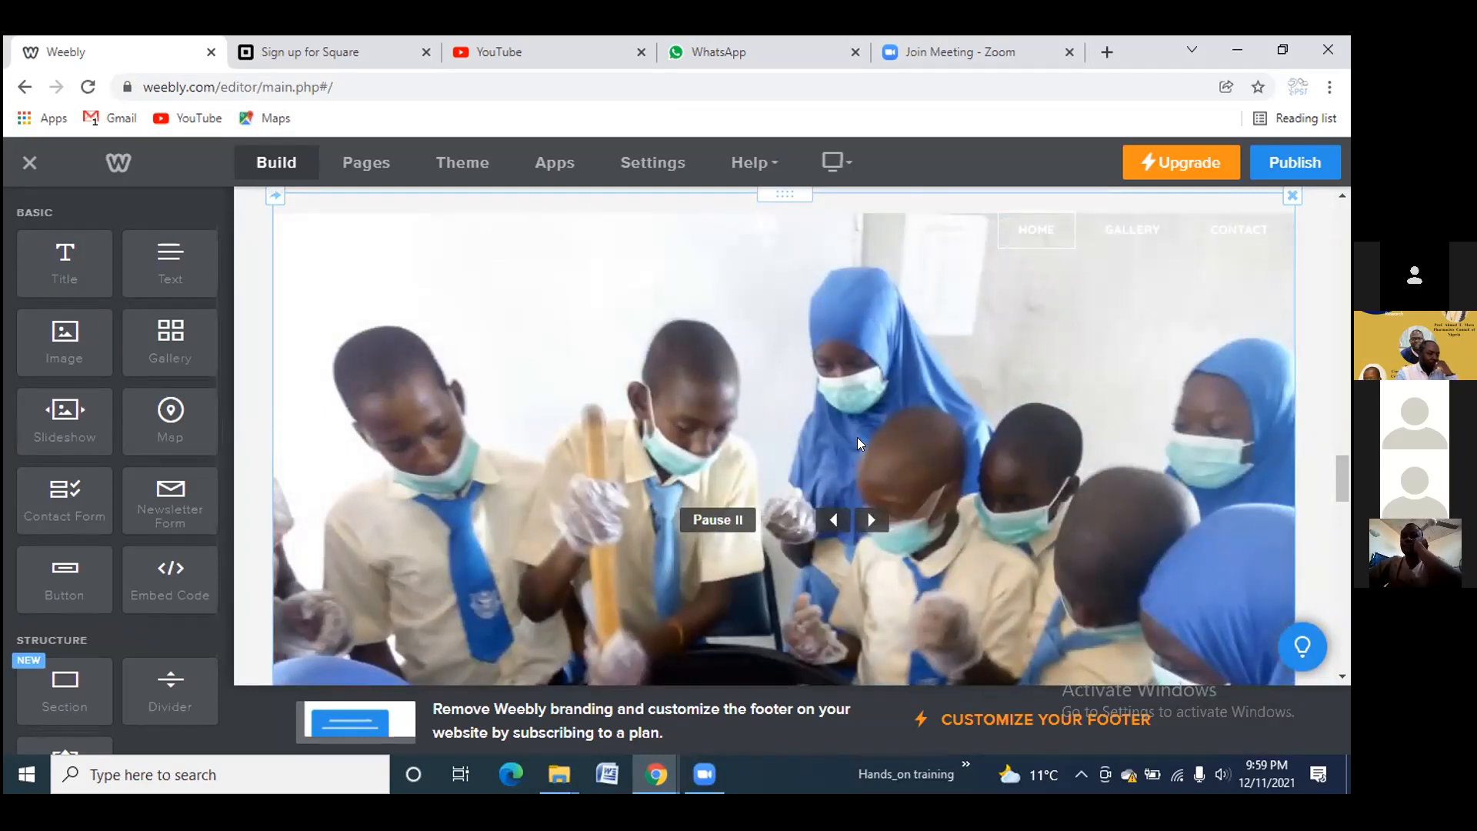
scroll(854, 439, up, 5)
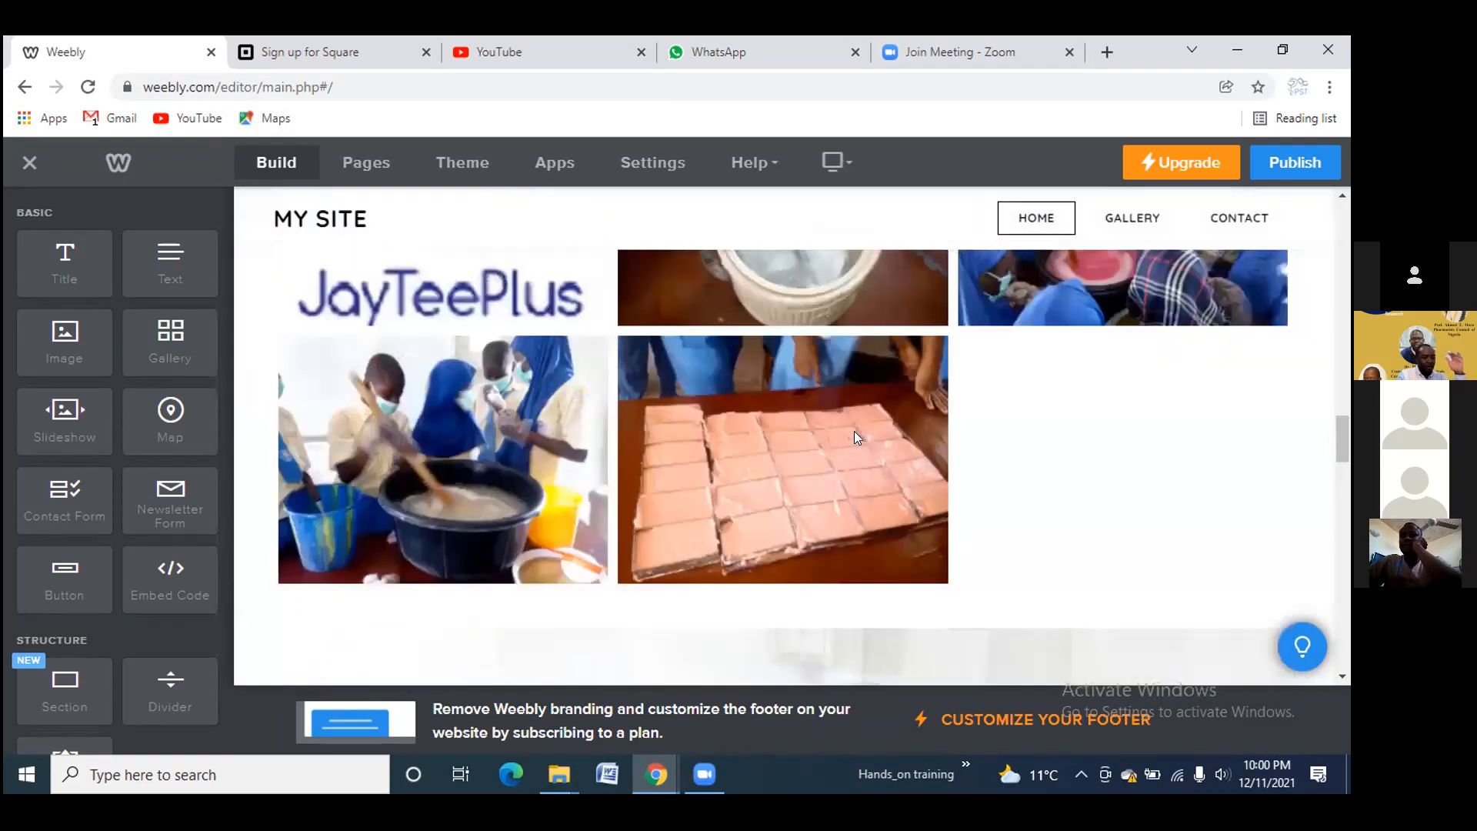
scroll(856, 431, up, 5)
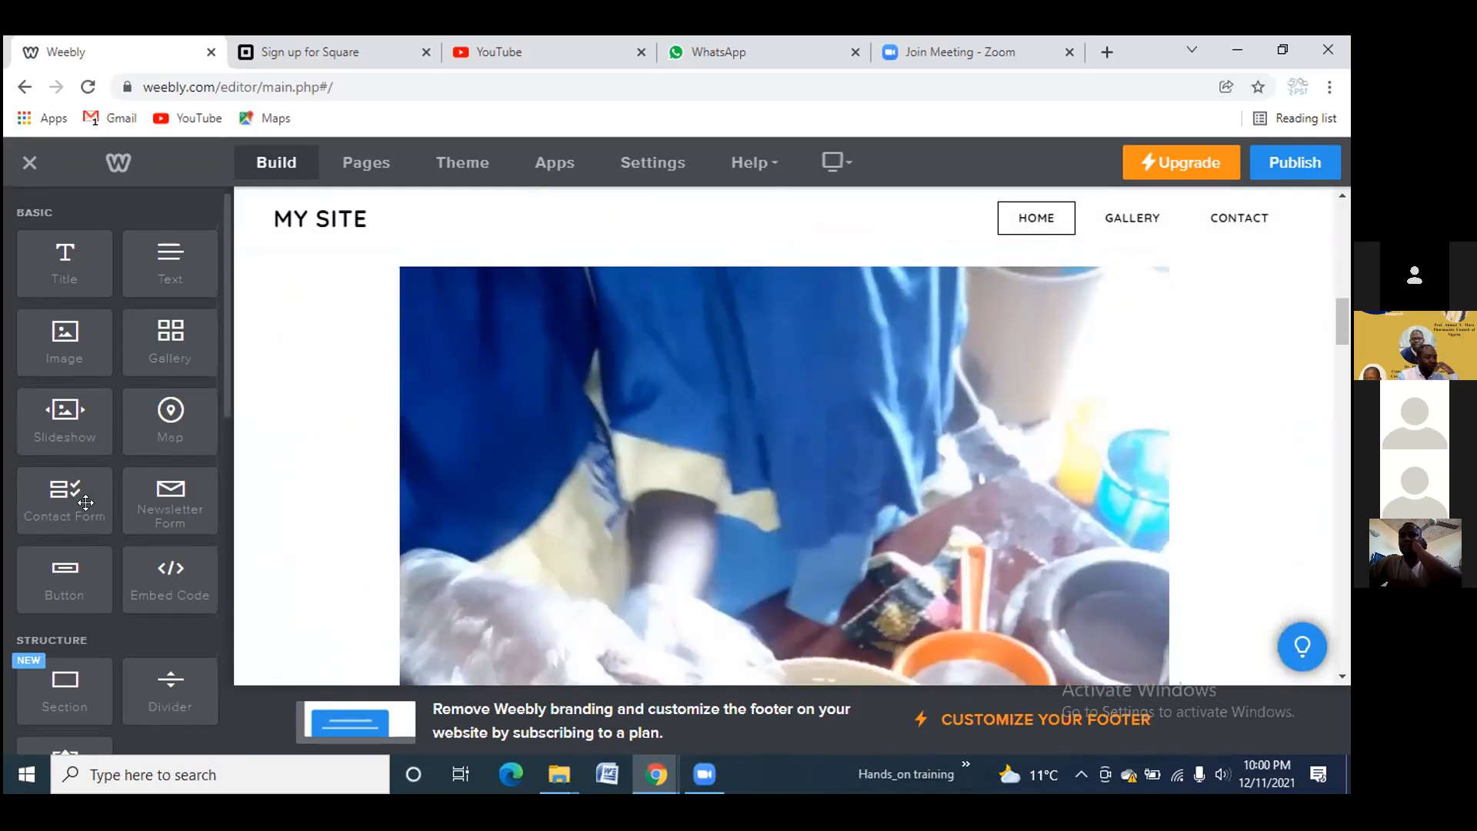
scroll(342, 502, down, 9)
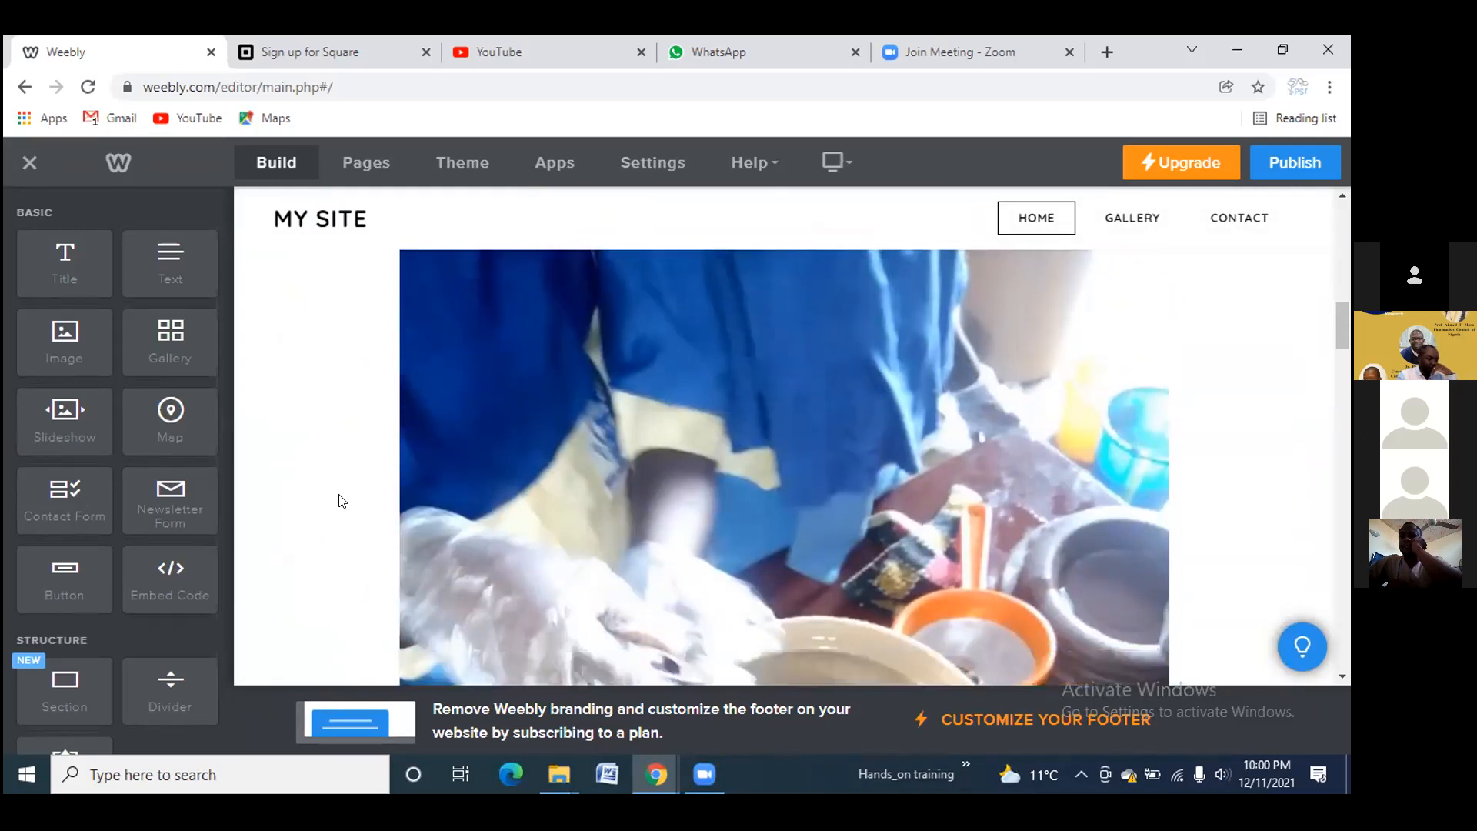
scroll(342, 501, up, 5)
scroll(342, 501, up, 5)
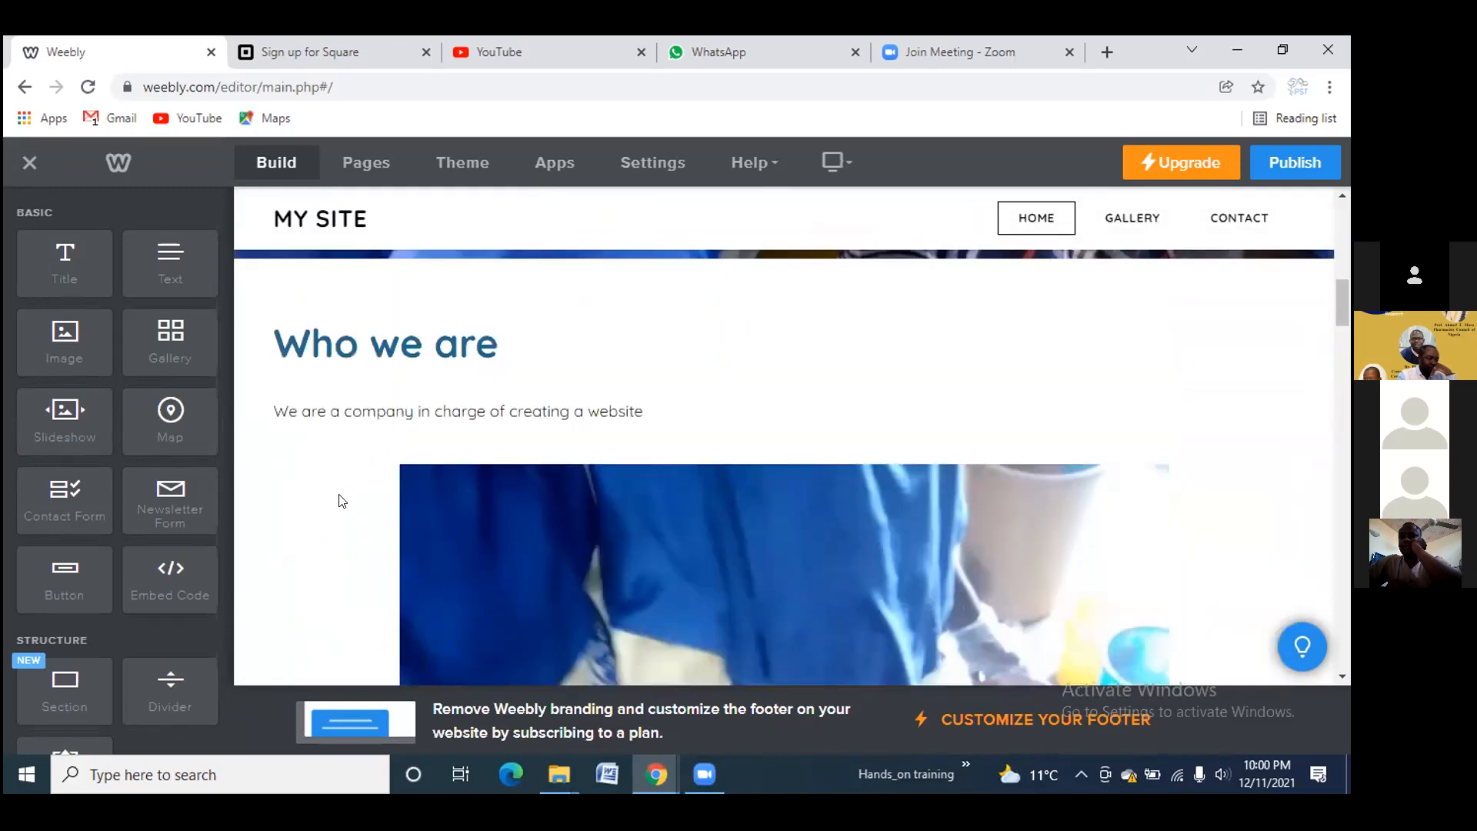
scroll(341, 501, up, 1)
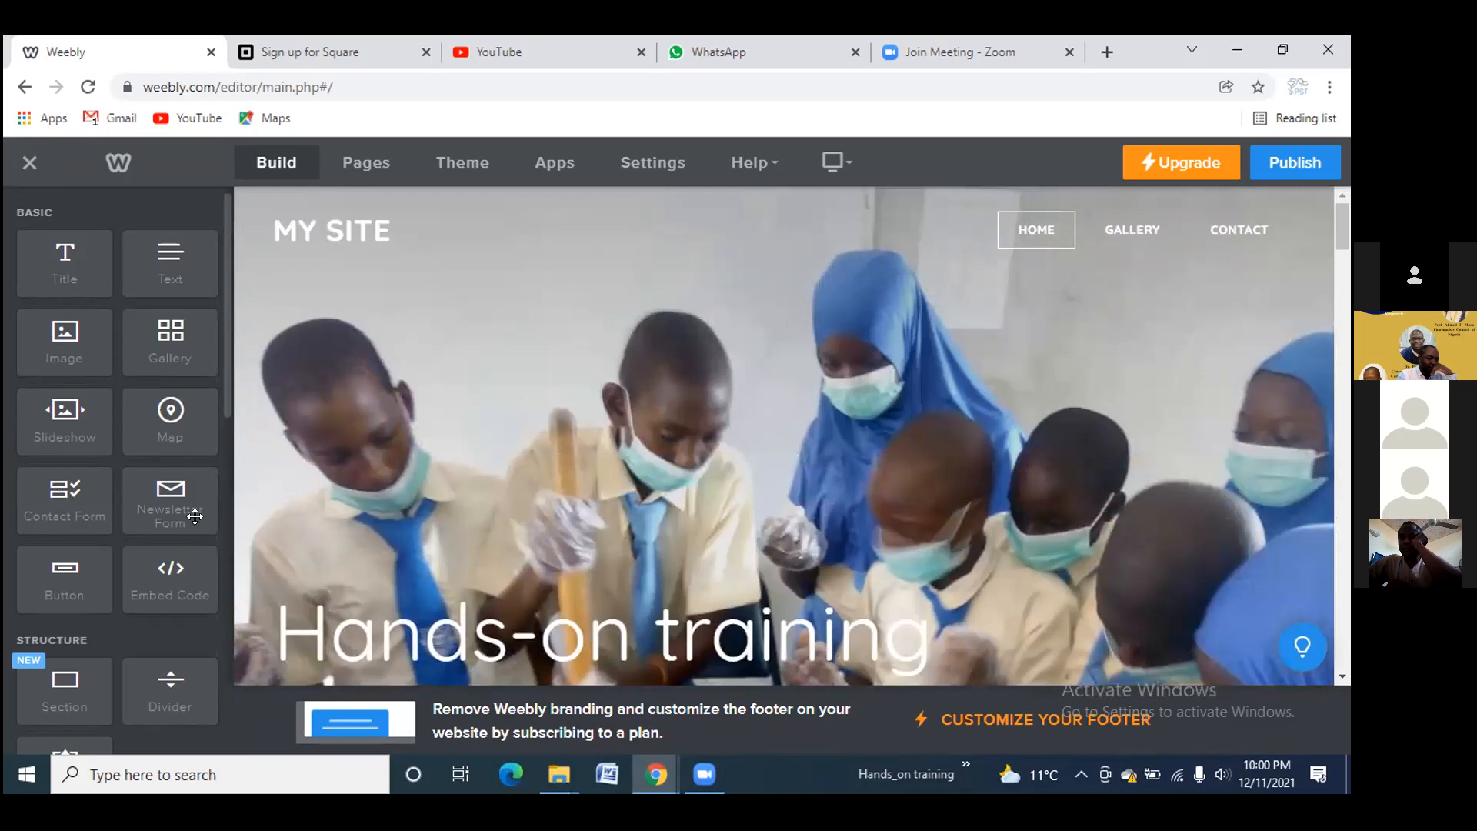
scroll(347, 511, down, 5)
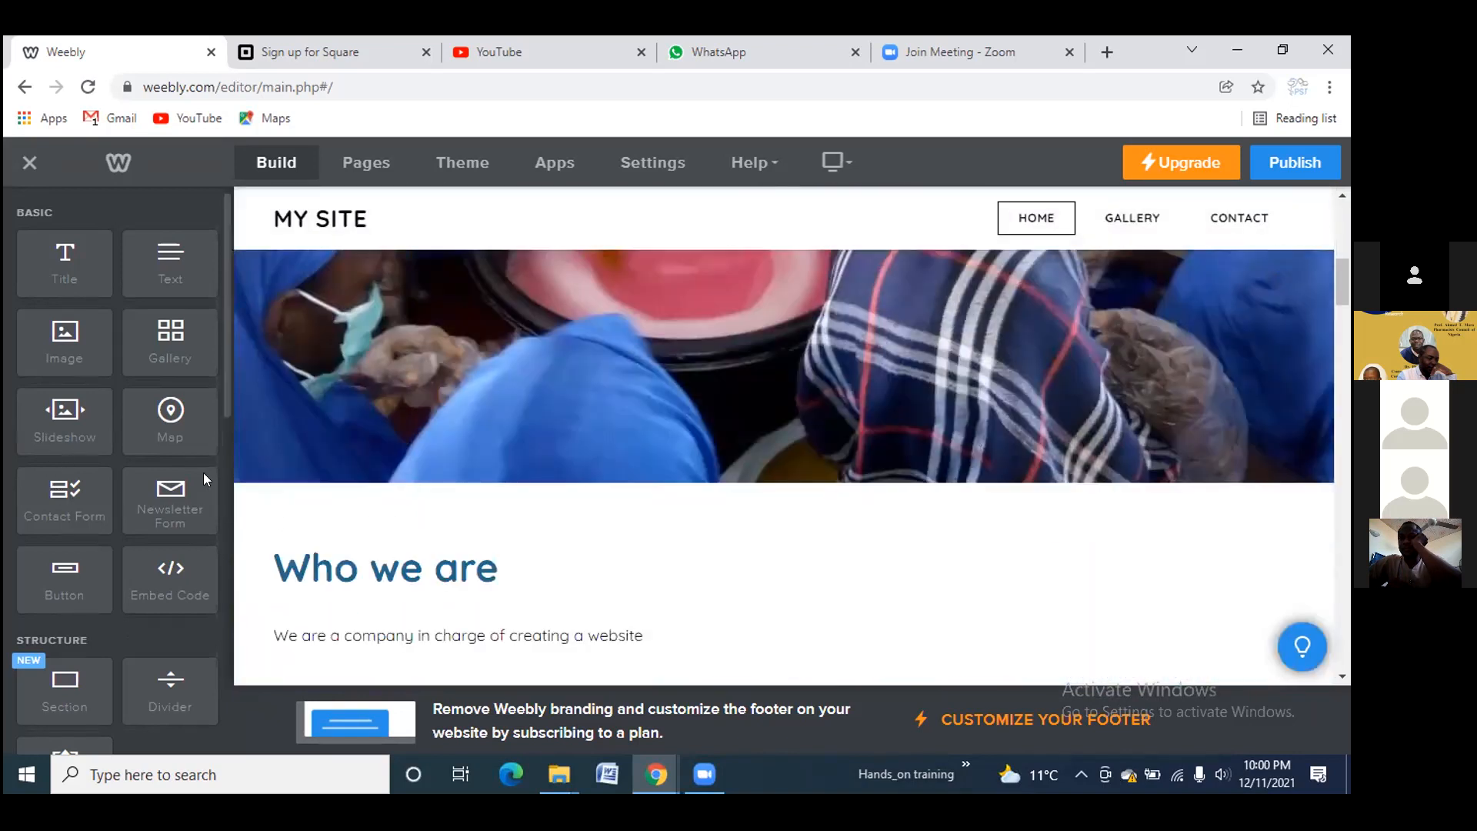
Place a Contact Form under 'Who we are', retitle it 'Contact us' and save
drag(77, 504, 920, 591)
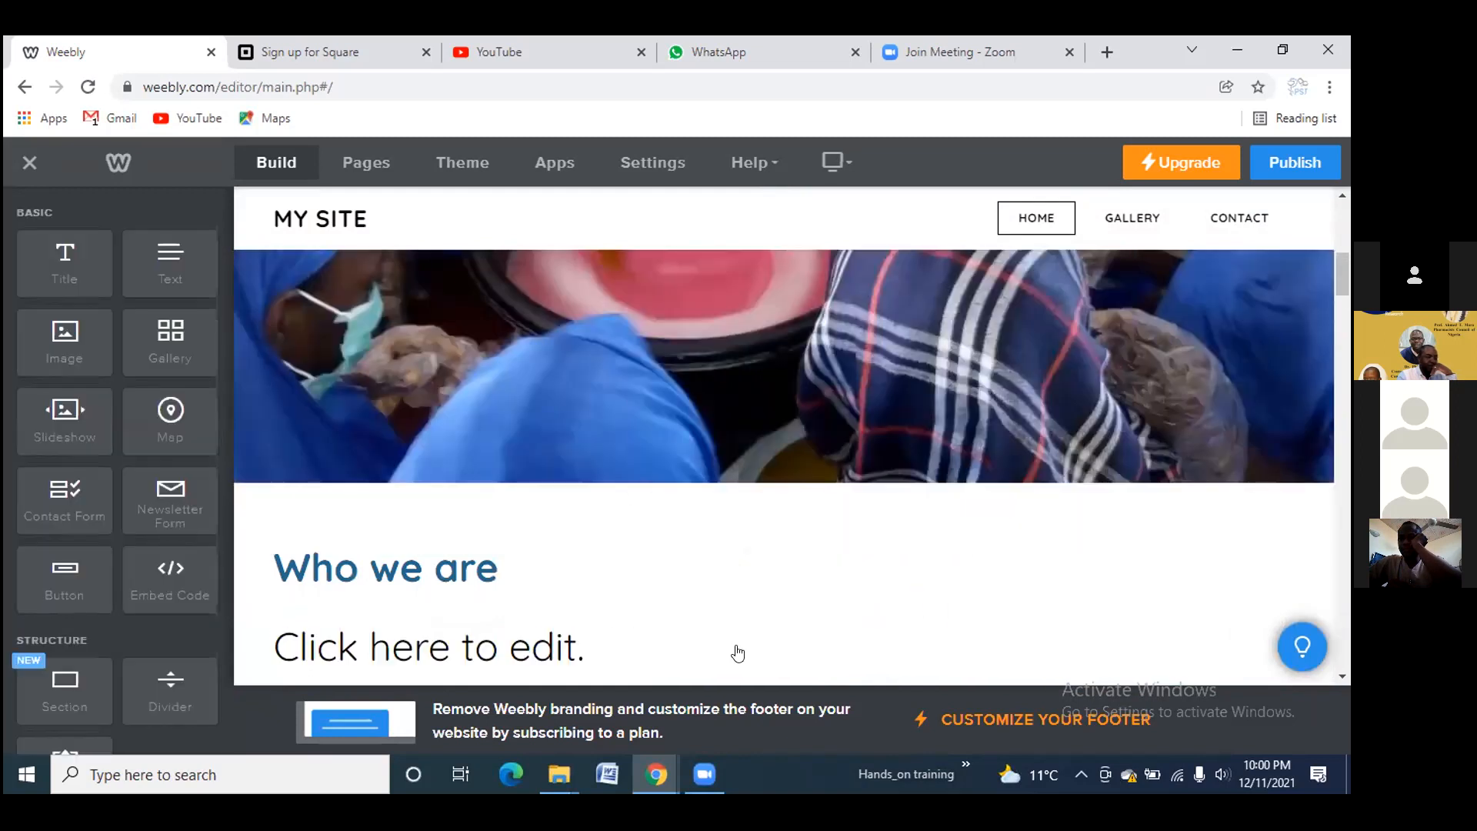
scroll(633, 648, down, 3)
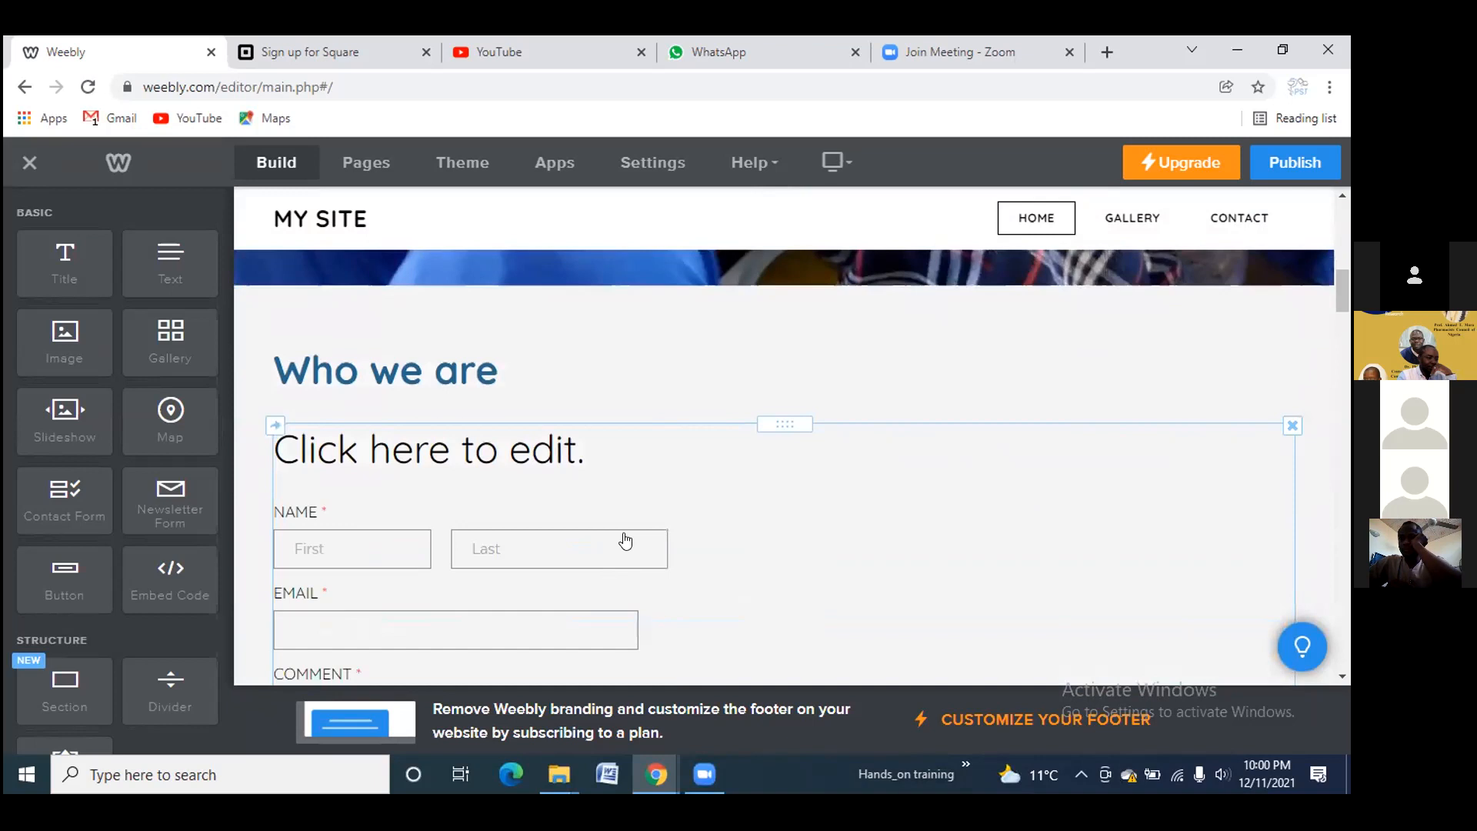
scroll(585, 532, up, 2)
scroll(577, 548, down, 1)
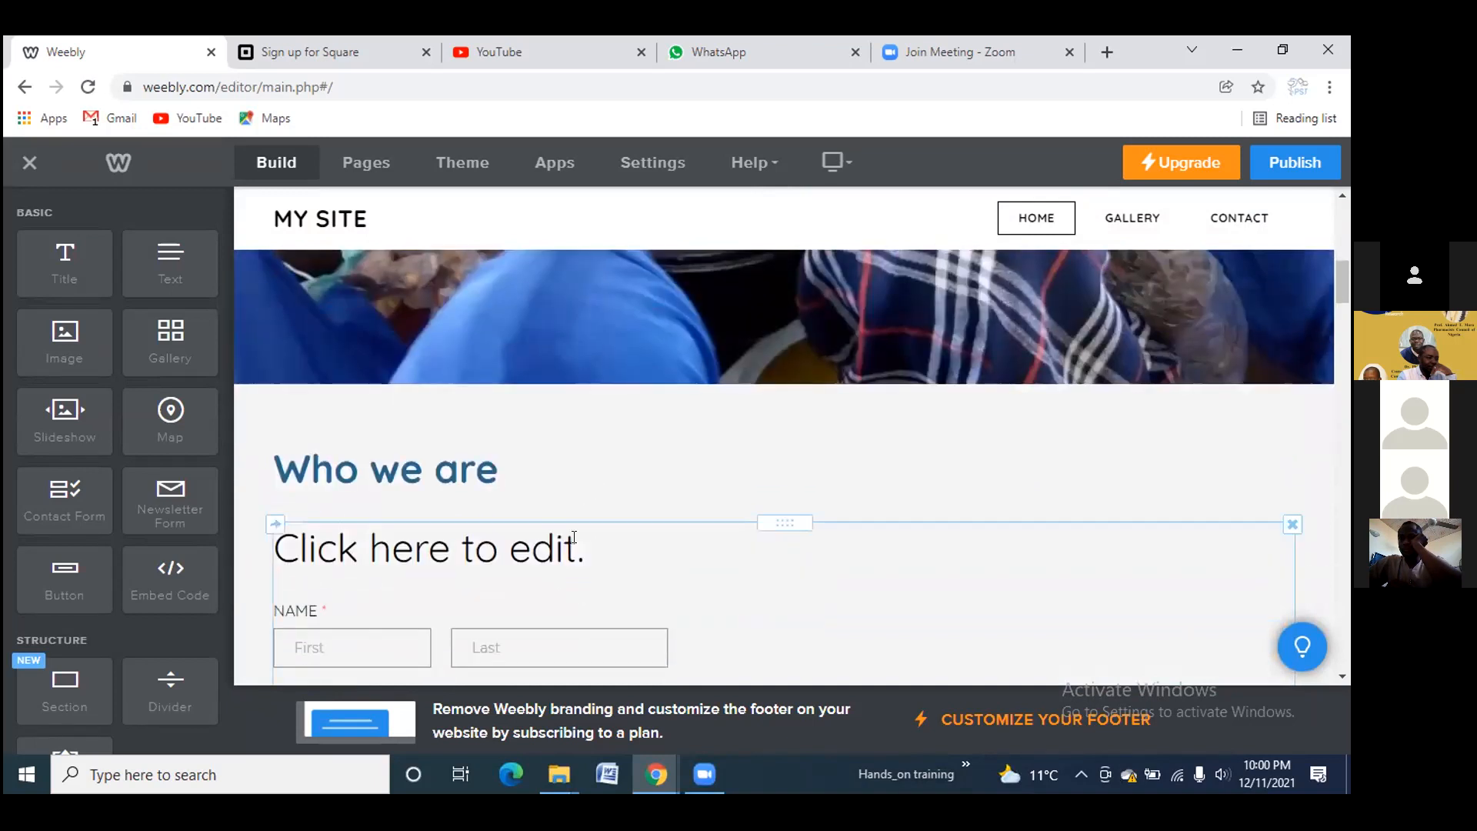
click(572, 537)
click(576, 541)
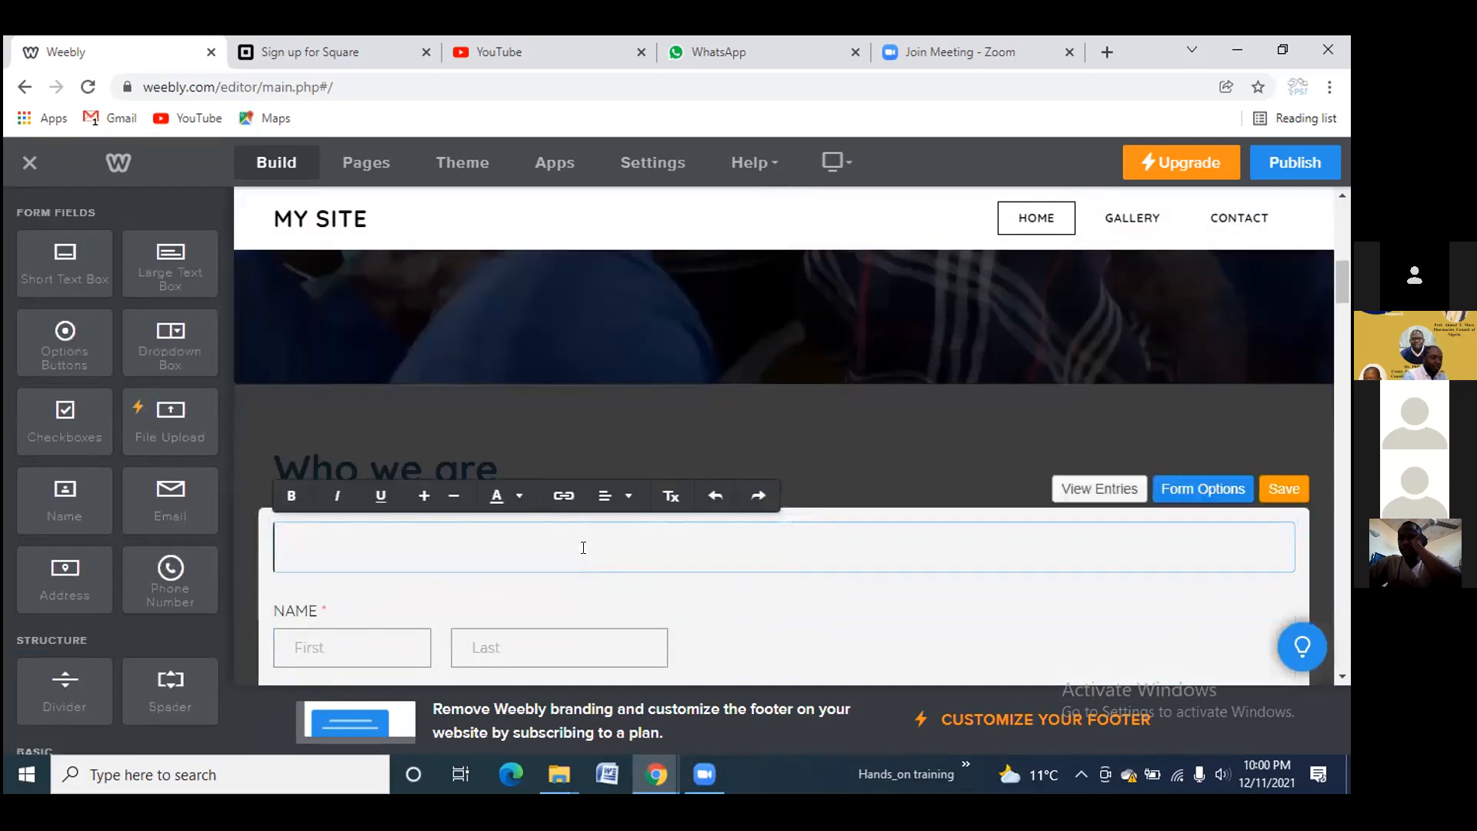
text(Cinta)
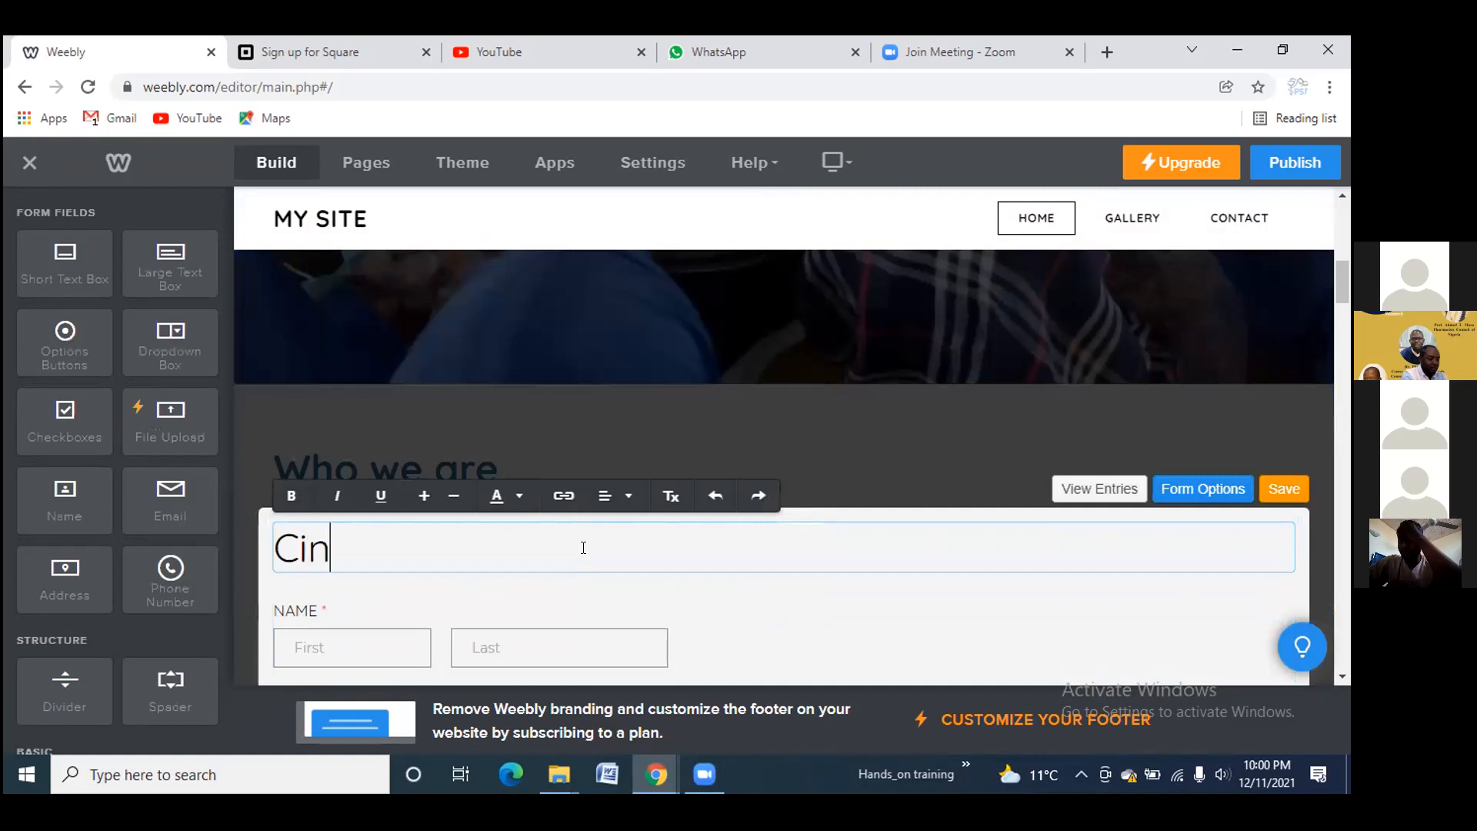
key(BackSpace)
key(BackSpace)
key(BackSpace)
text(on)
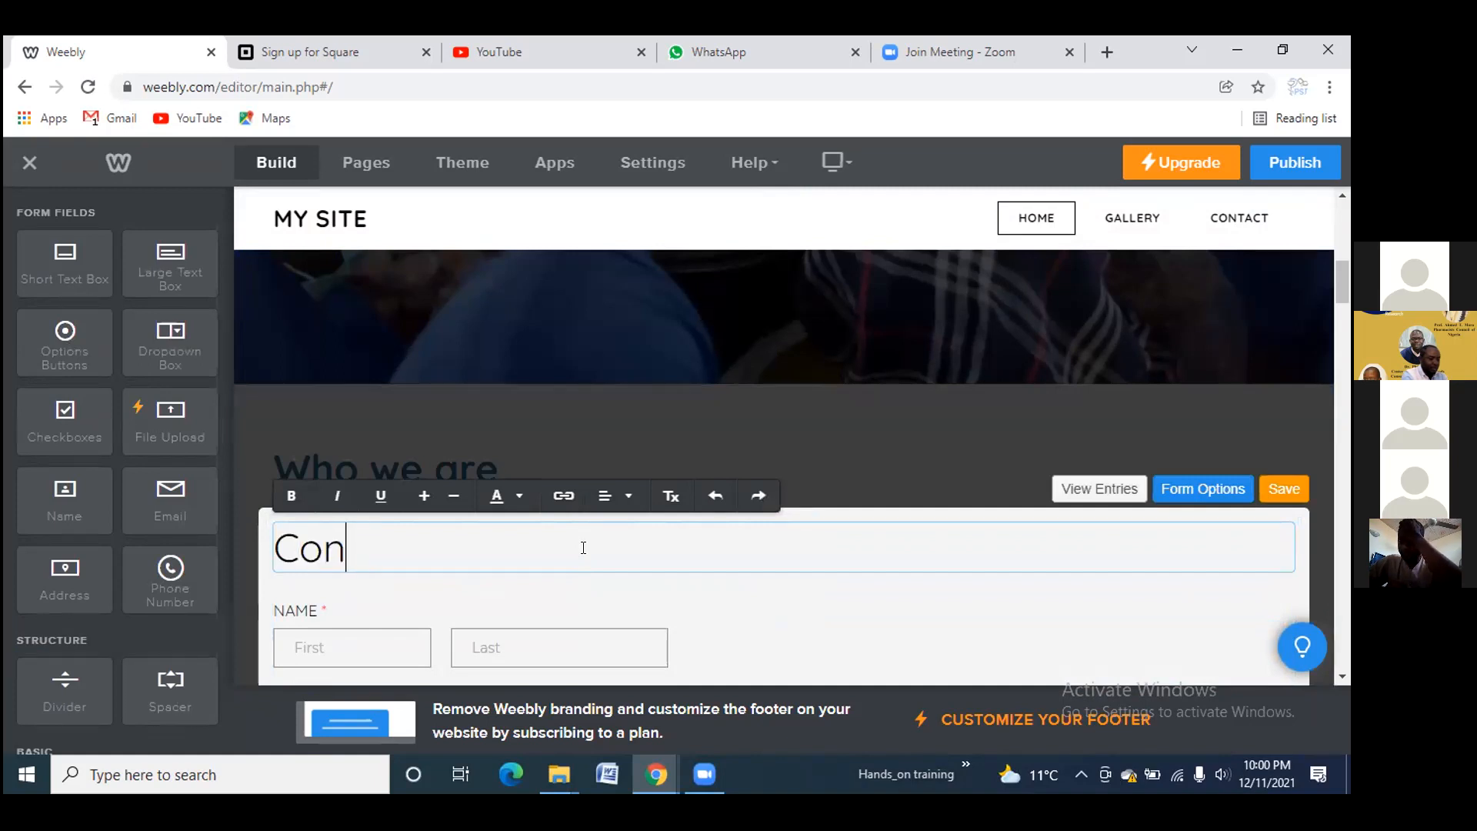
text(tact us)
click(1287, 498)
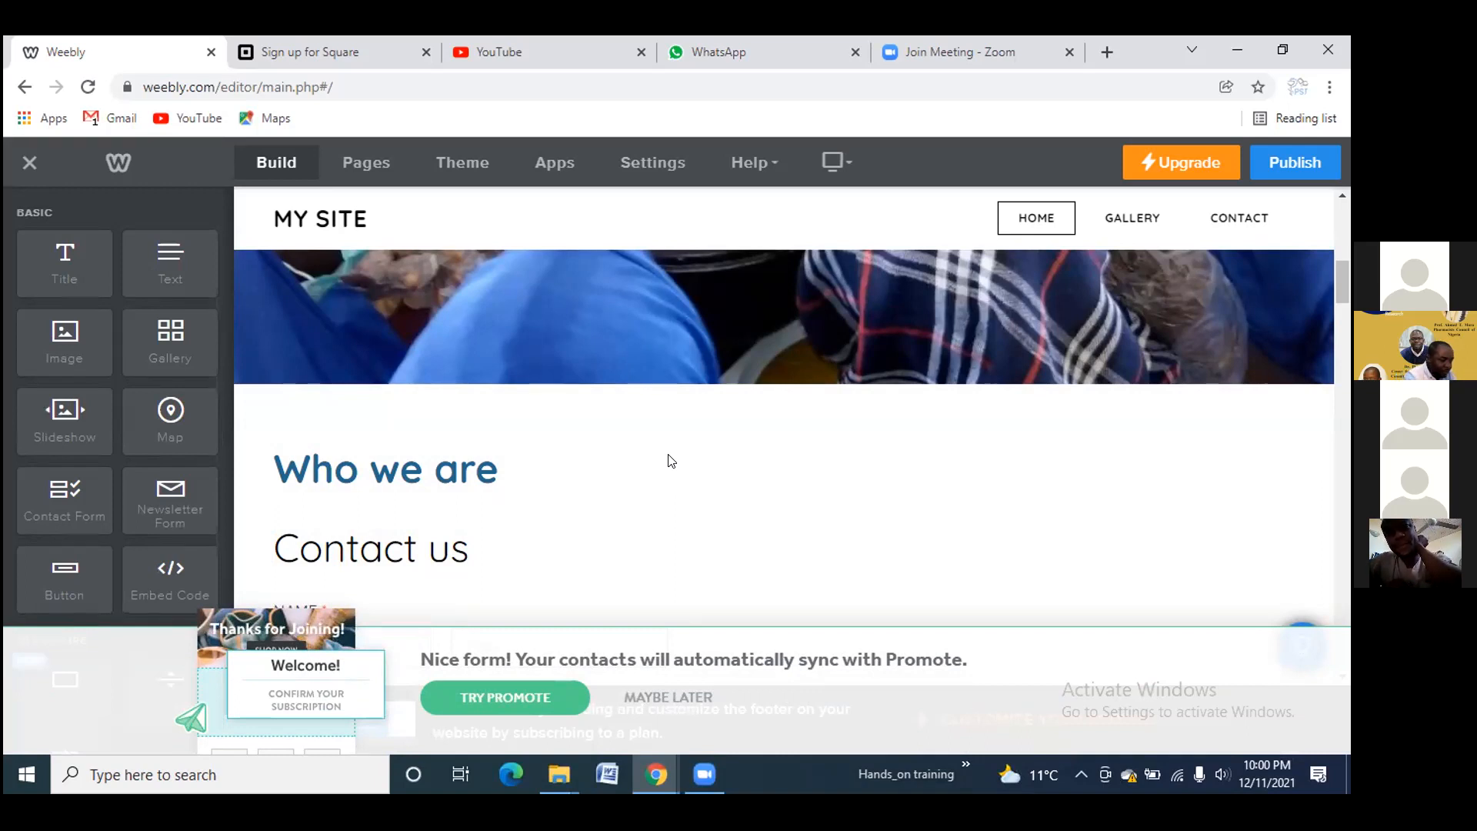
key(XF86AudioMute)
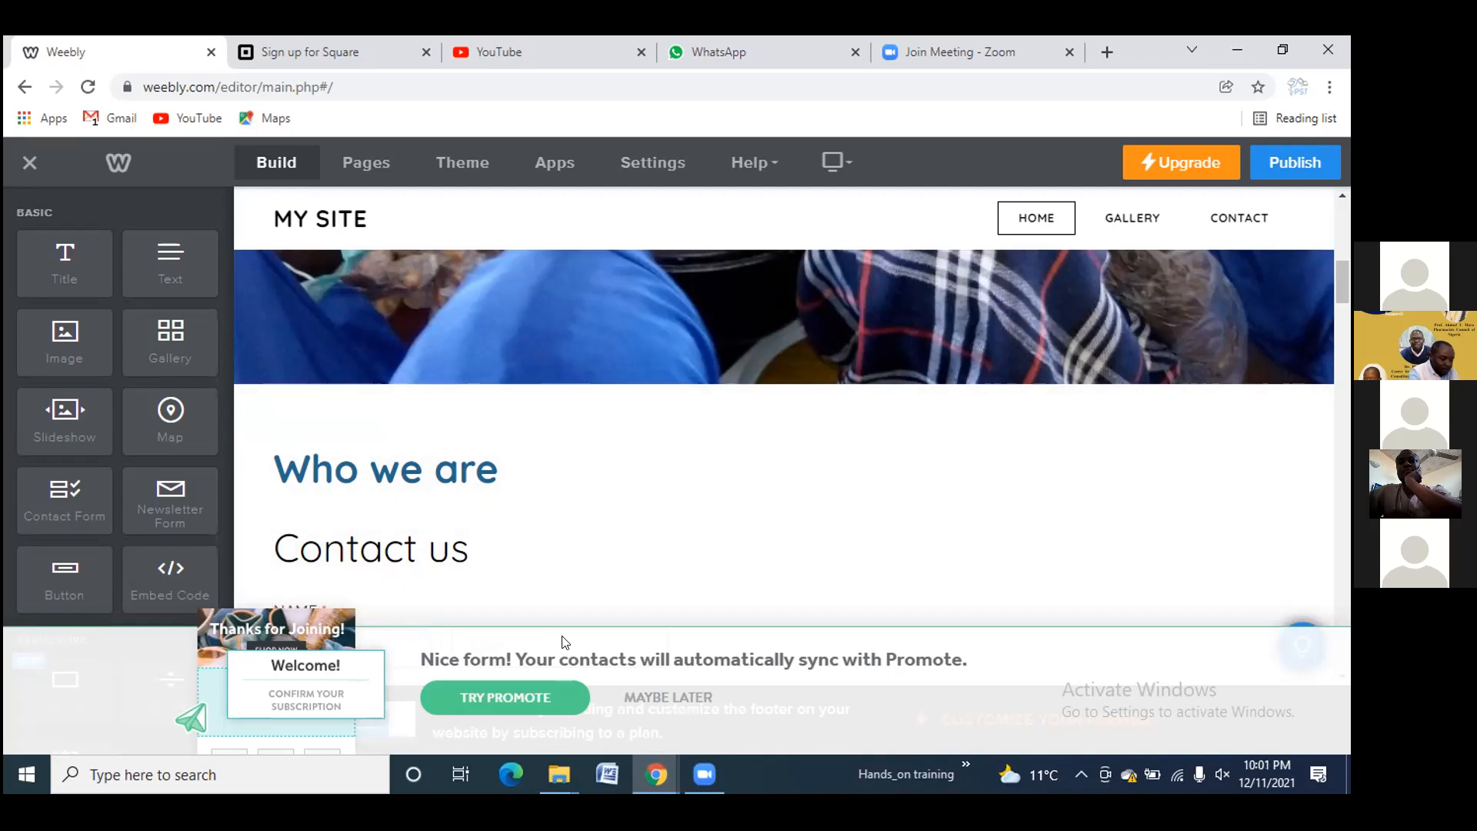
key(XF86AudioRaiseVolume)
key(XF86AudioMute)
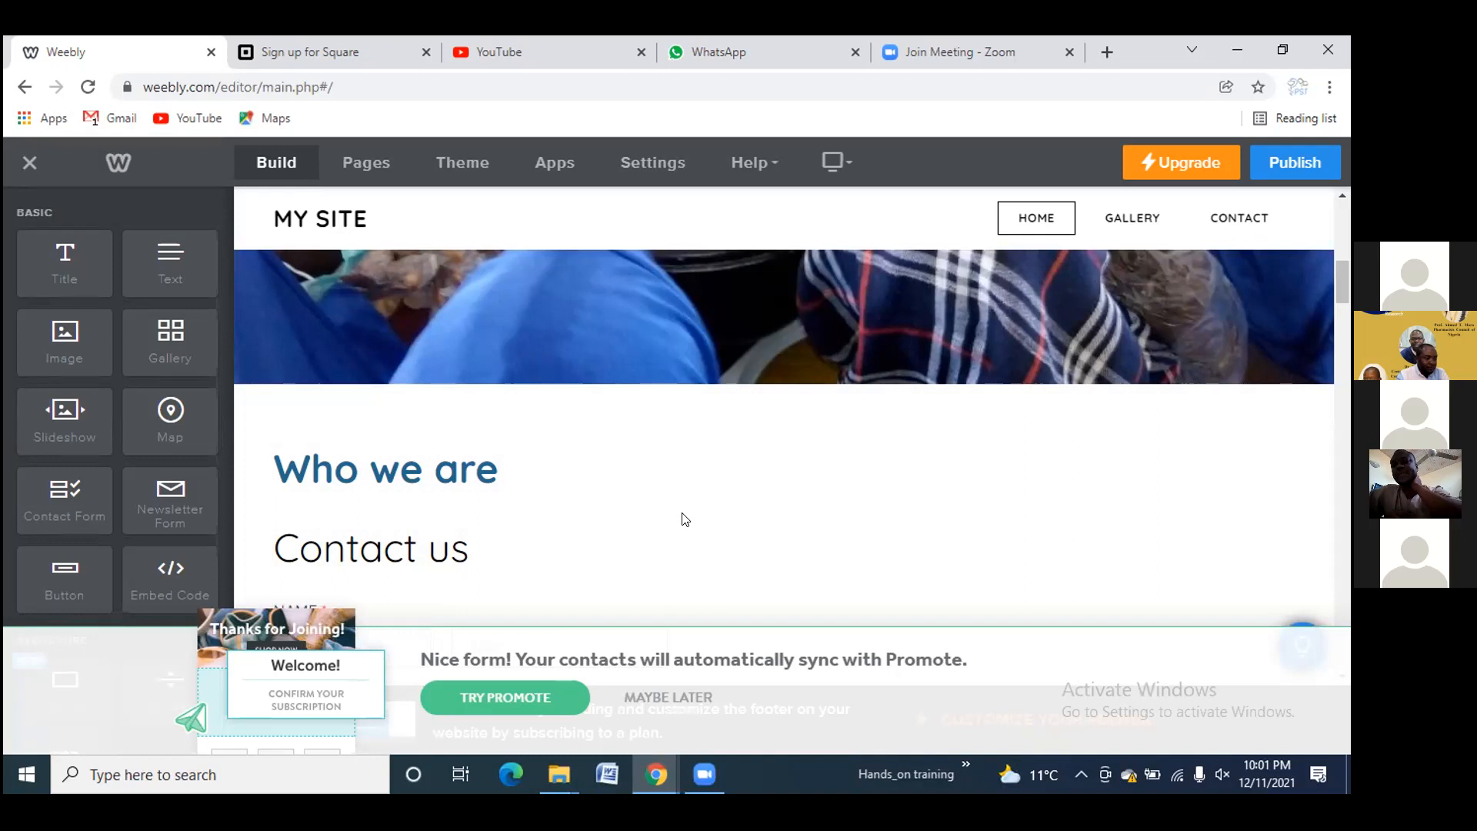
click(385, 43)
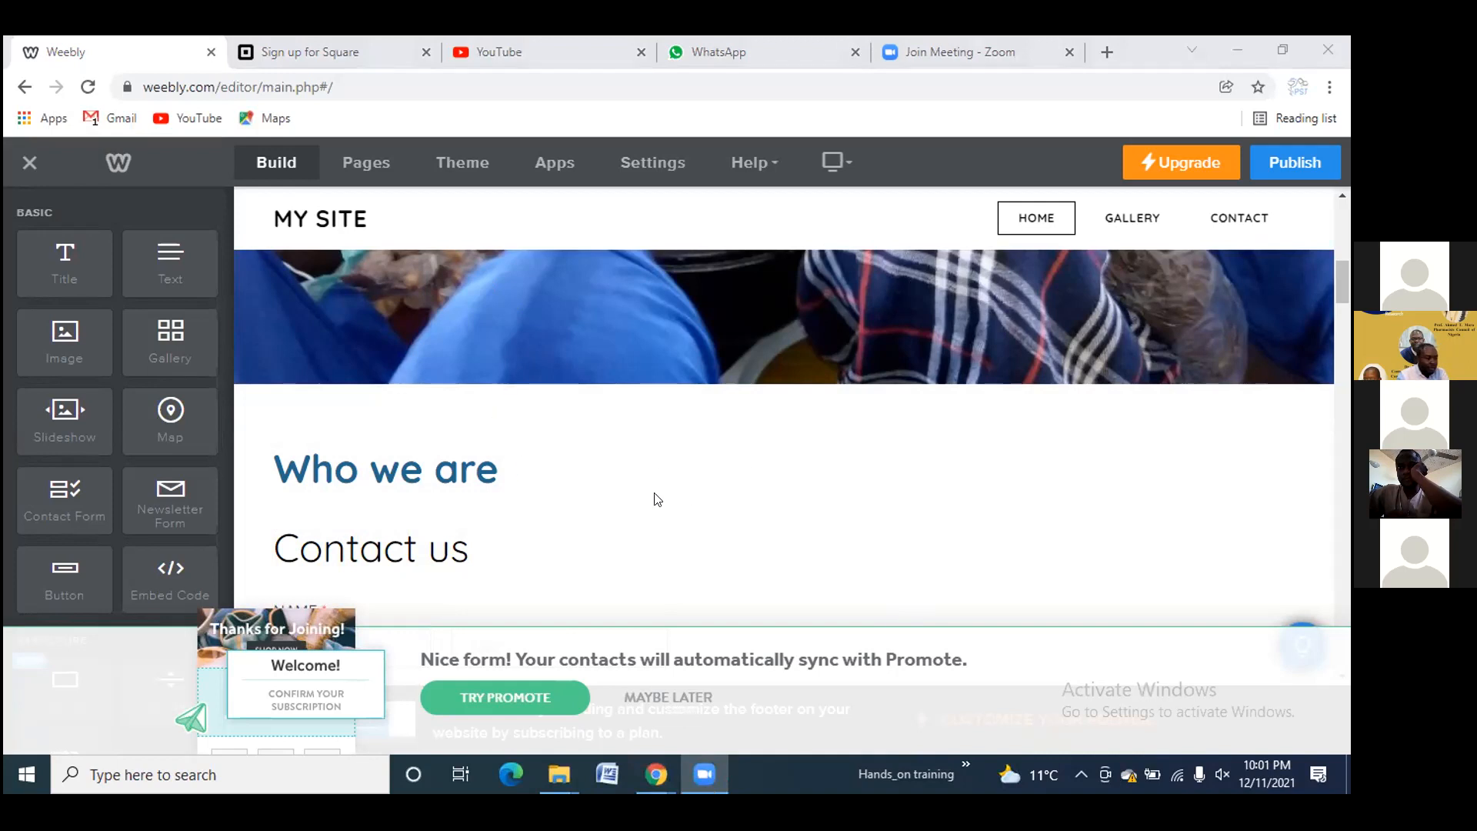
scroll(657, 500, down, 5)
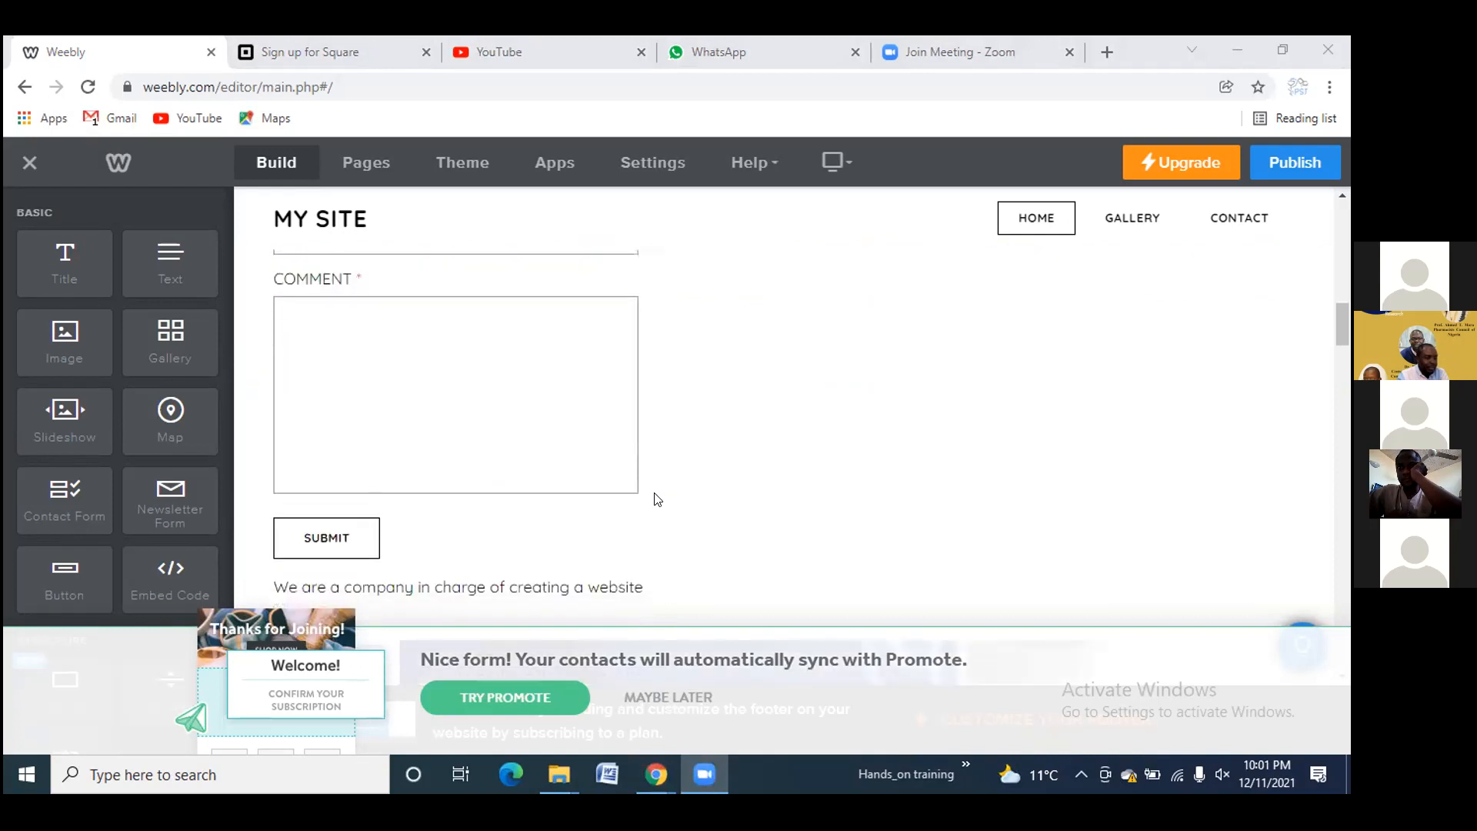
scroll(656, 501, down, 5)
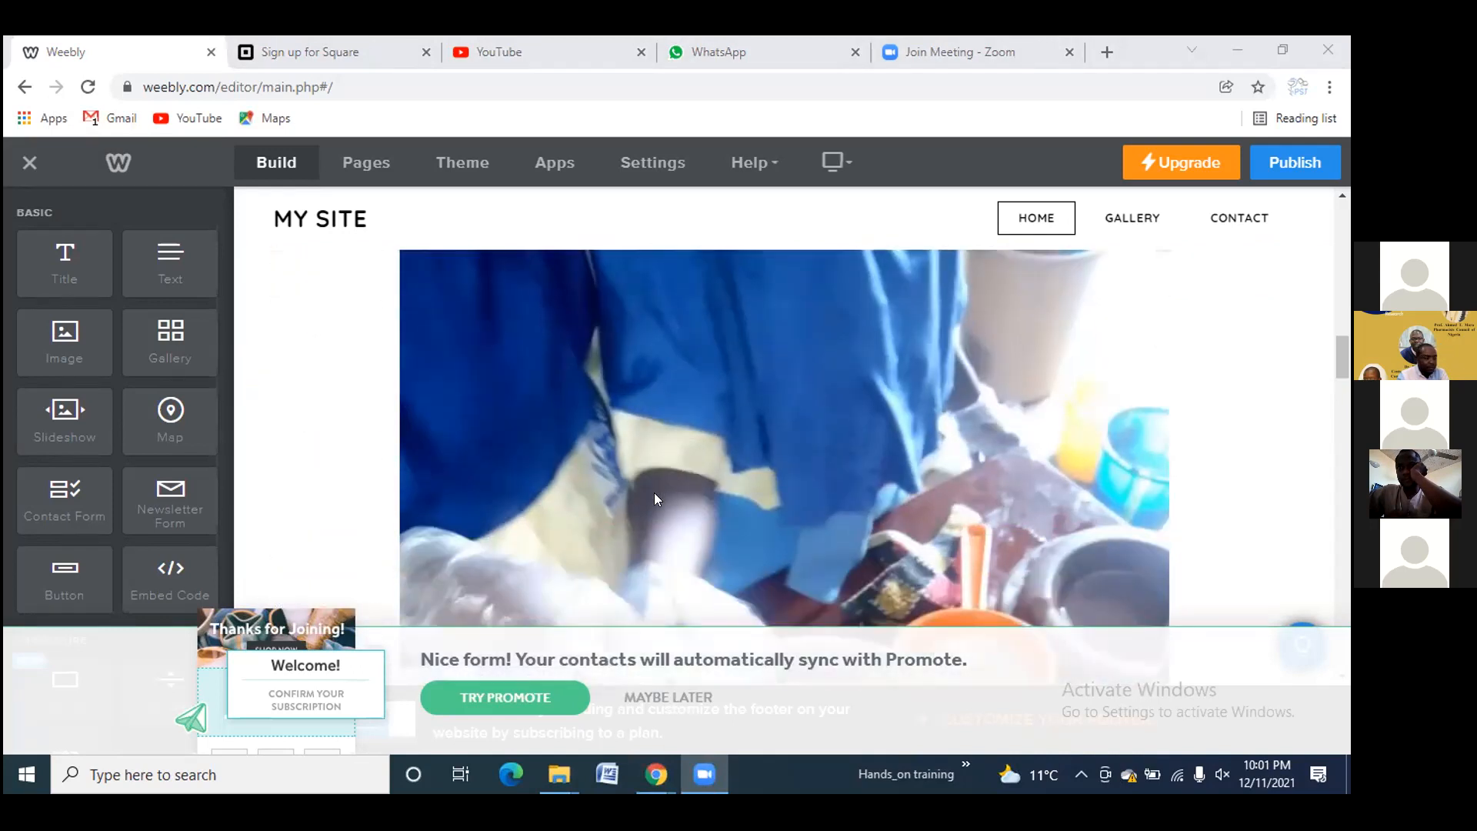
scroll(655, 499, down, 1)
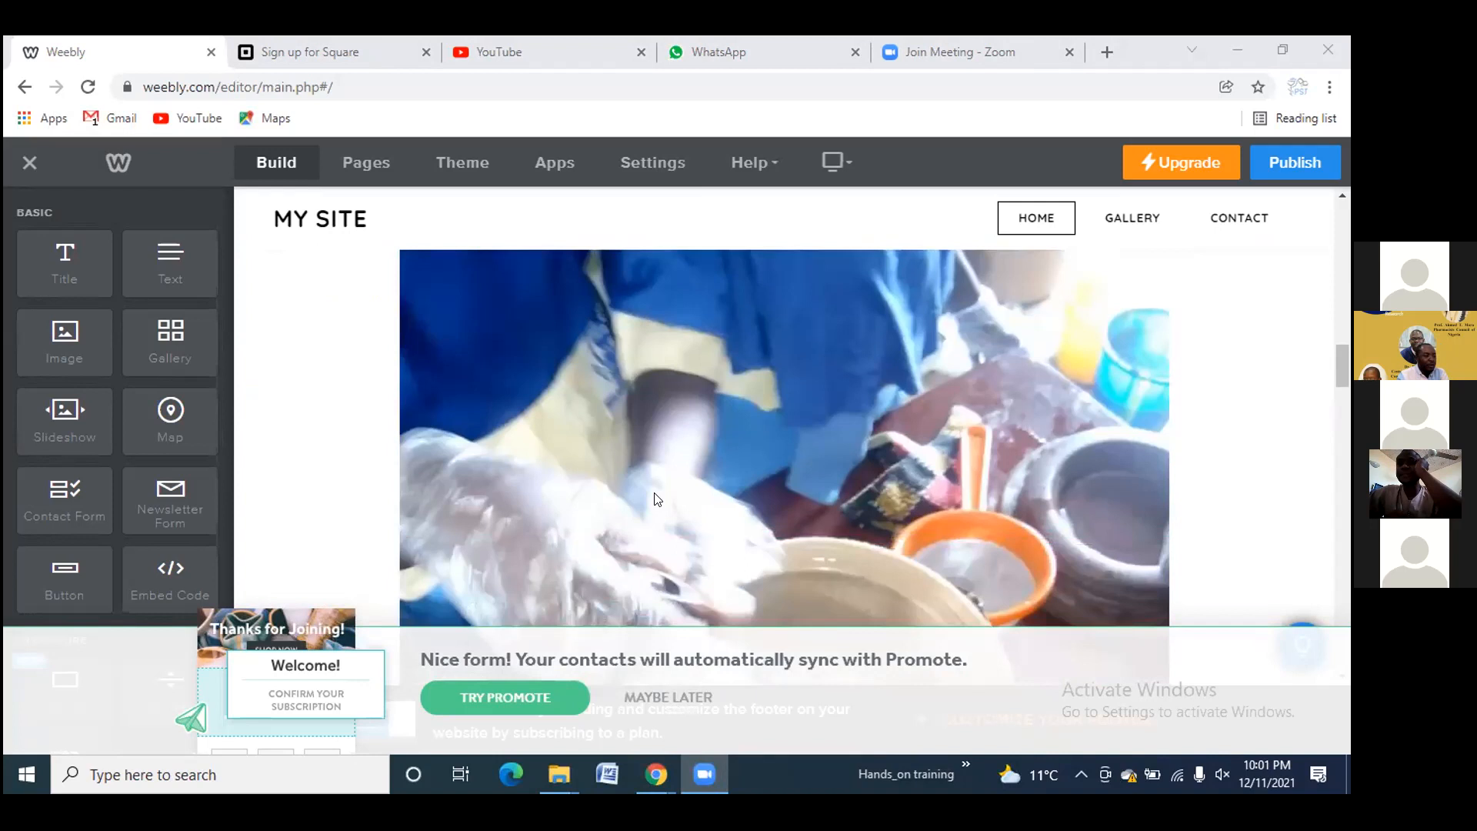
scroll(656, 500, down, 5)
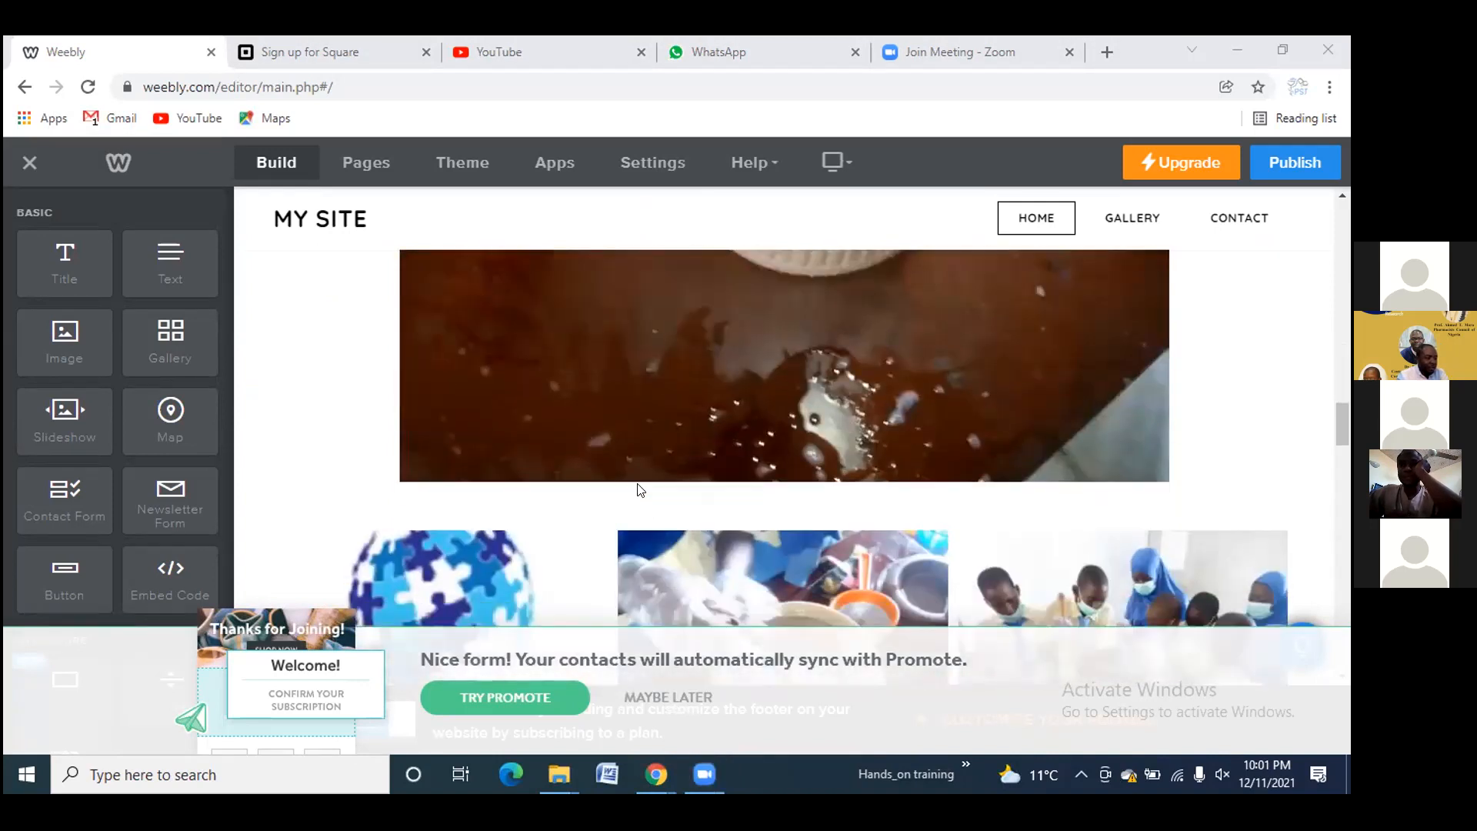
scroll(638, 489, down, 8)
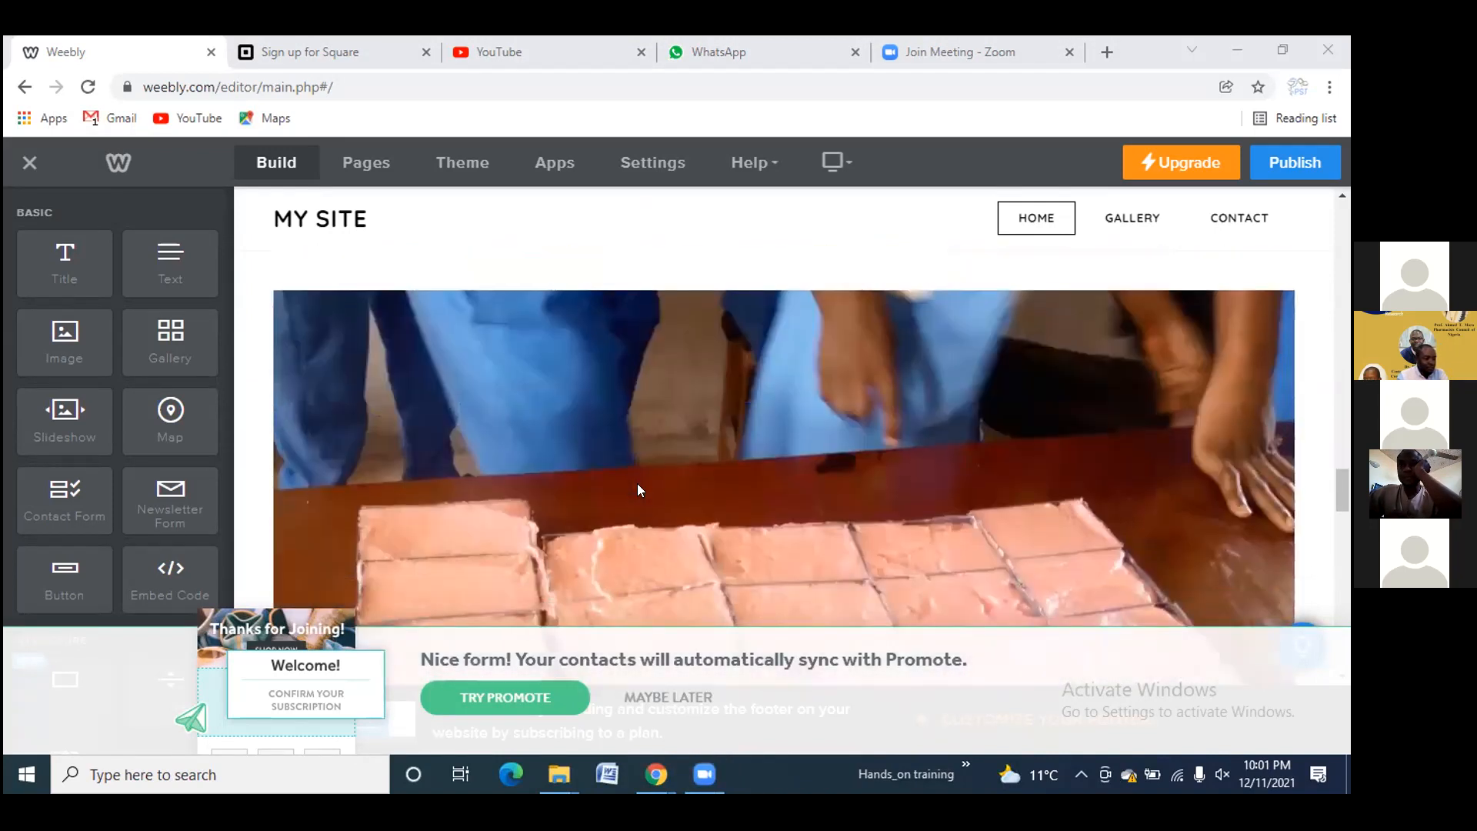
scroll(638, 489, down, 6)
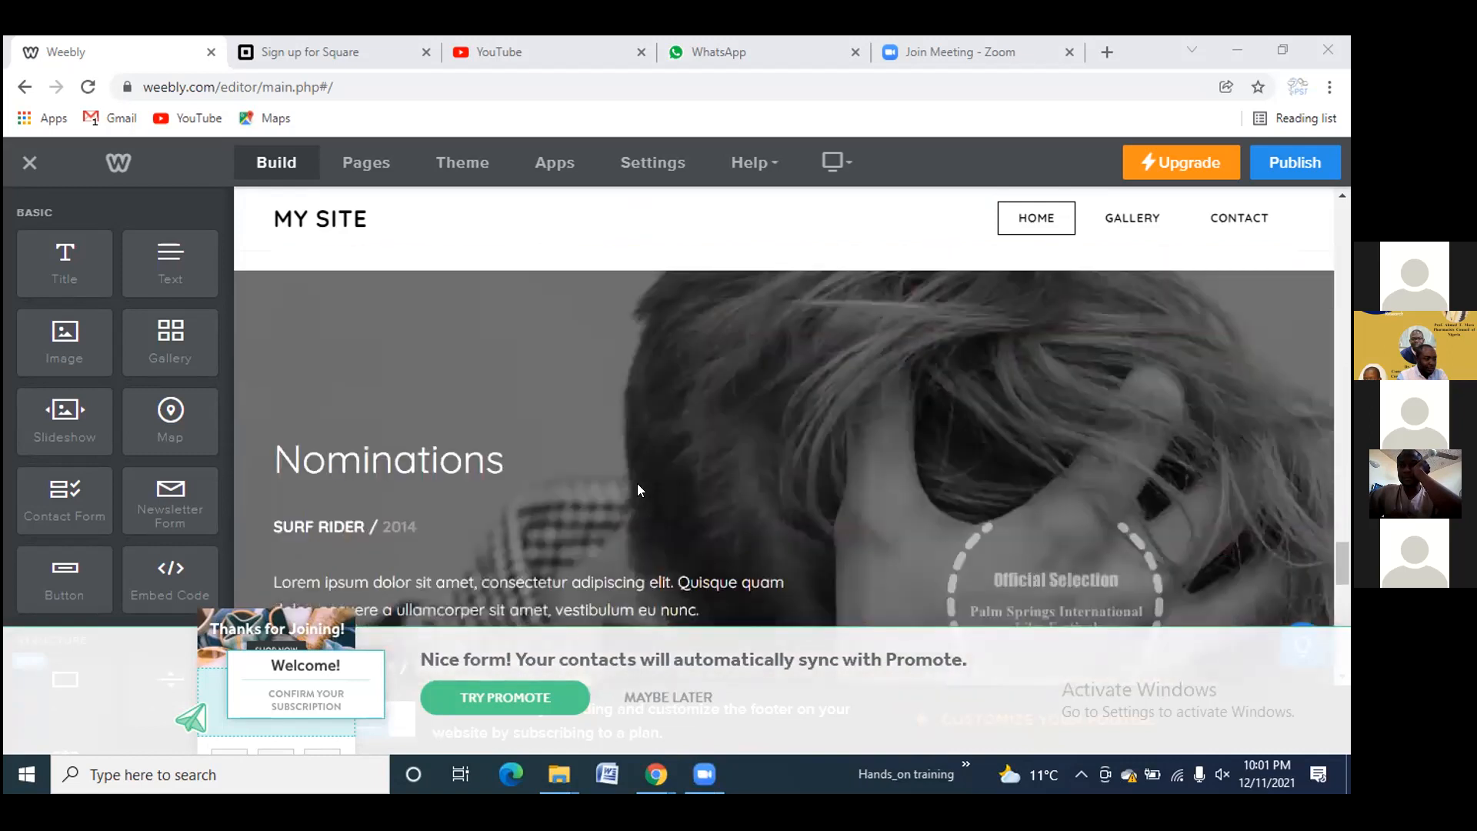
scroll(637, 490, up, 10)
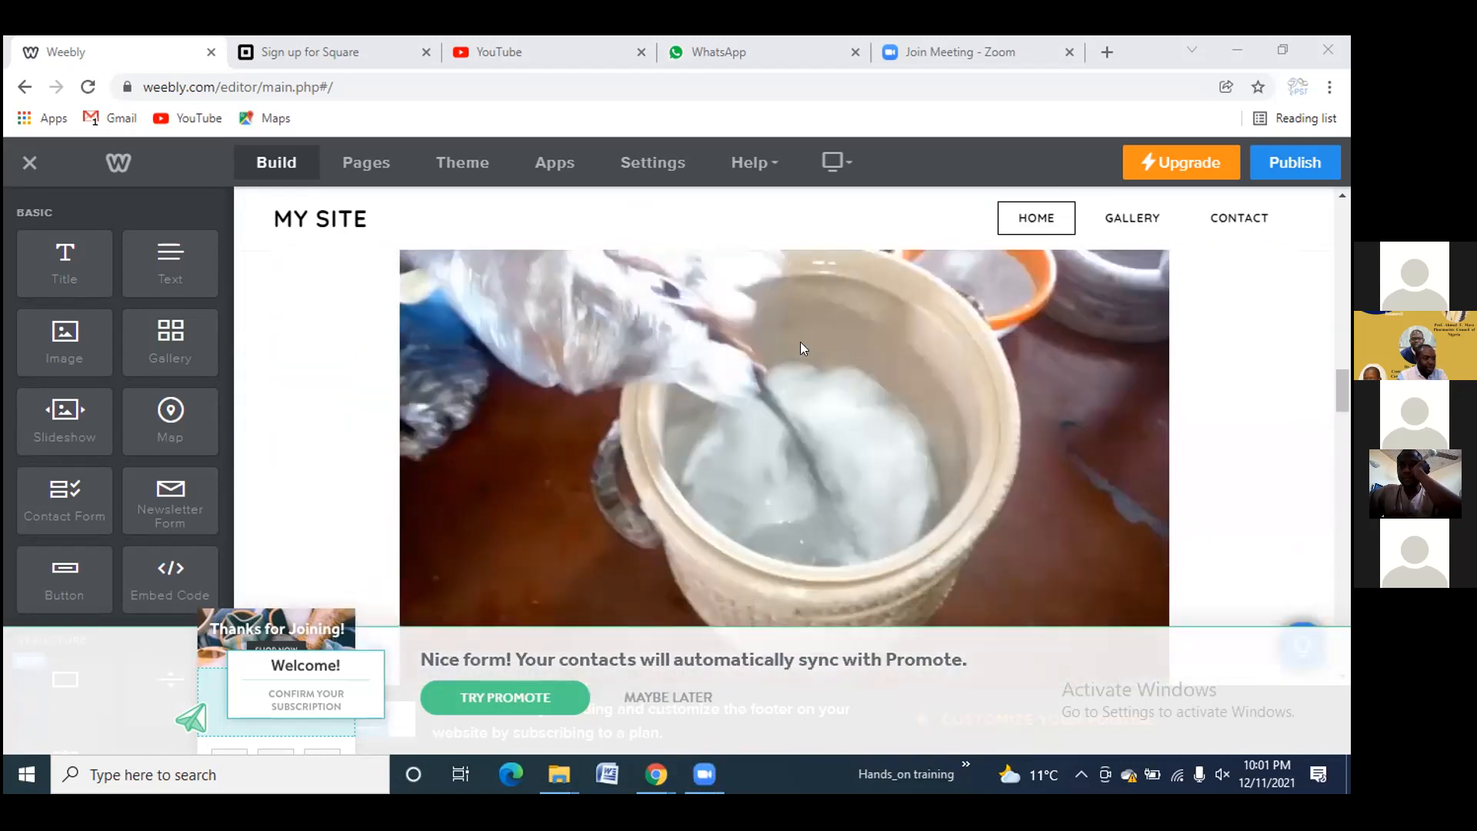
scroll(800, 341, up, 5)
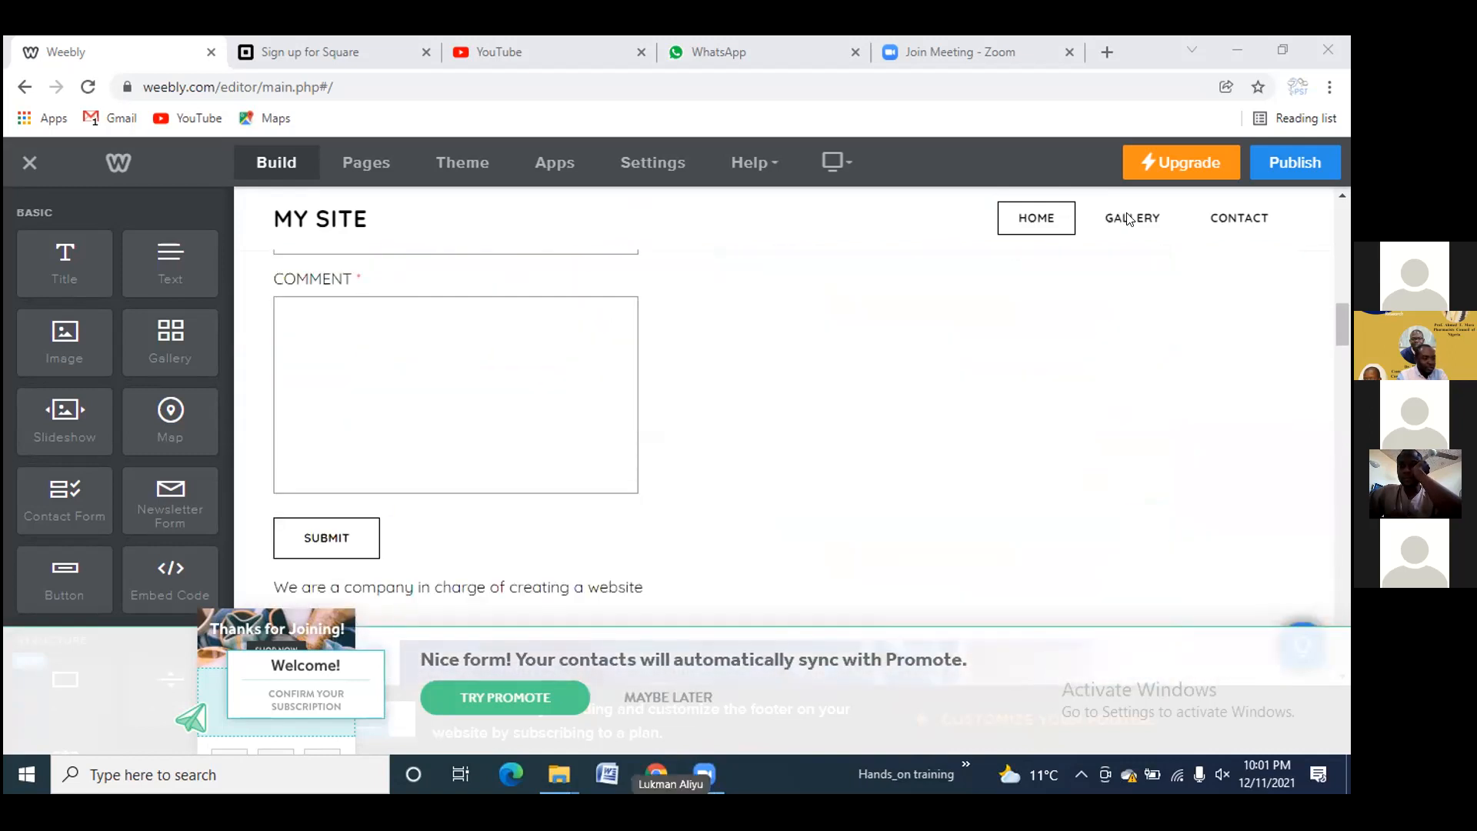
click(1129, 219)
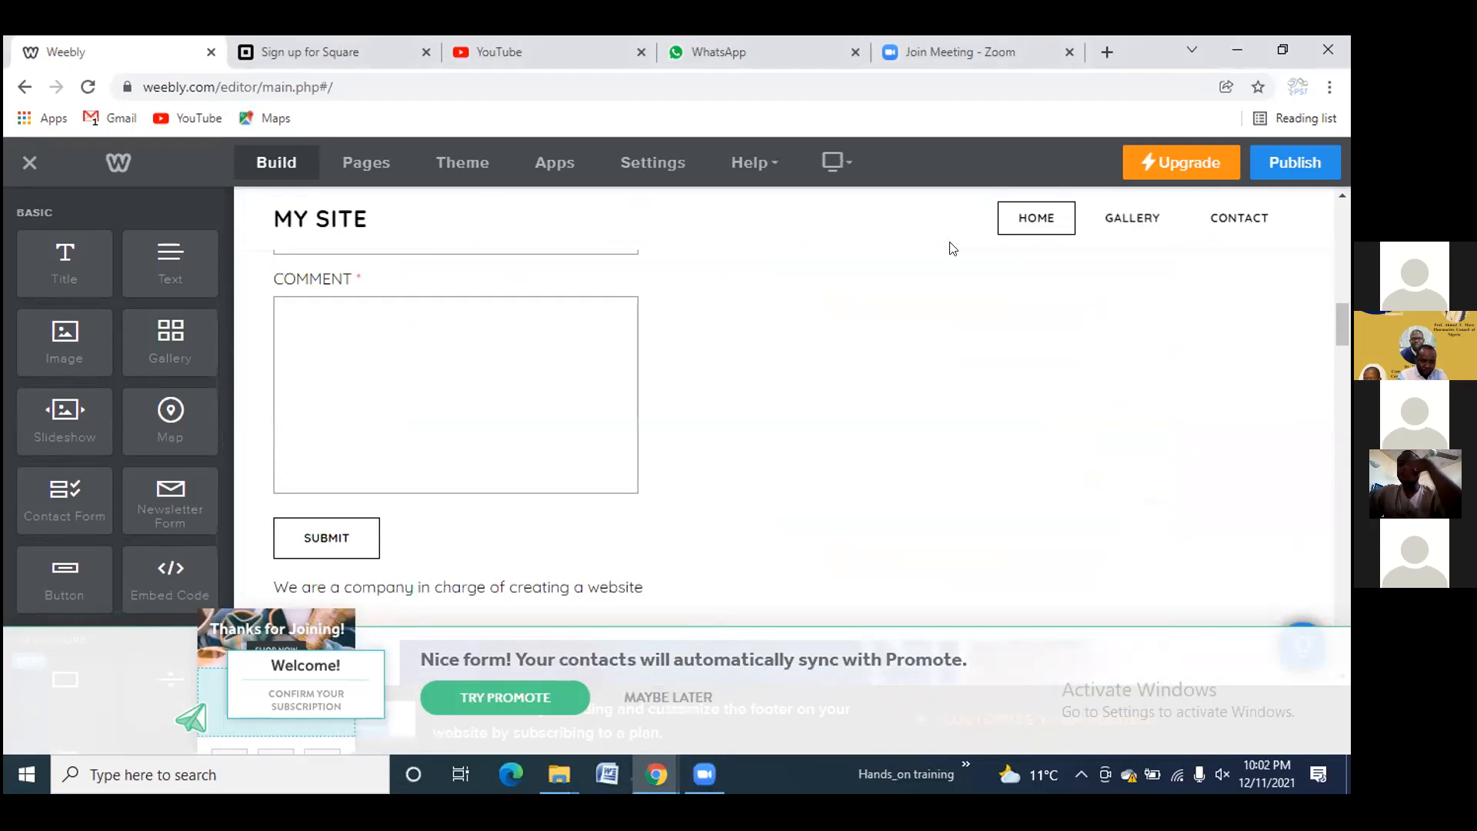
scroll(752, 317, up, 10)
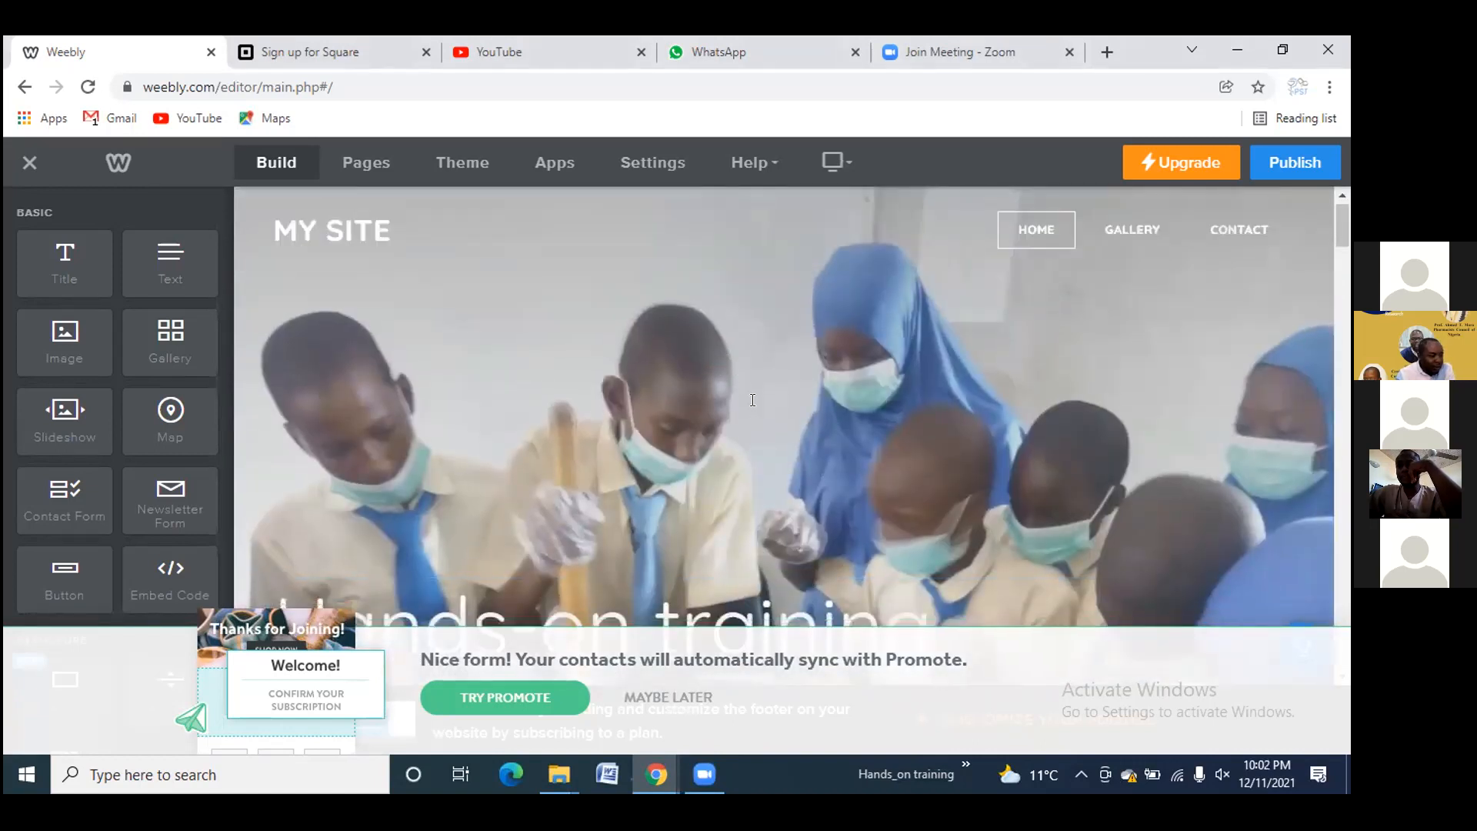
scroll(751, 405, down, 10)
scroll(739, 406, up, 3)
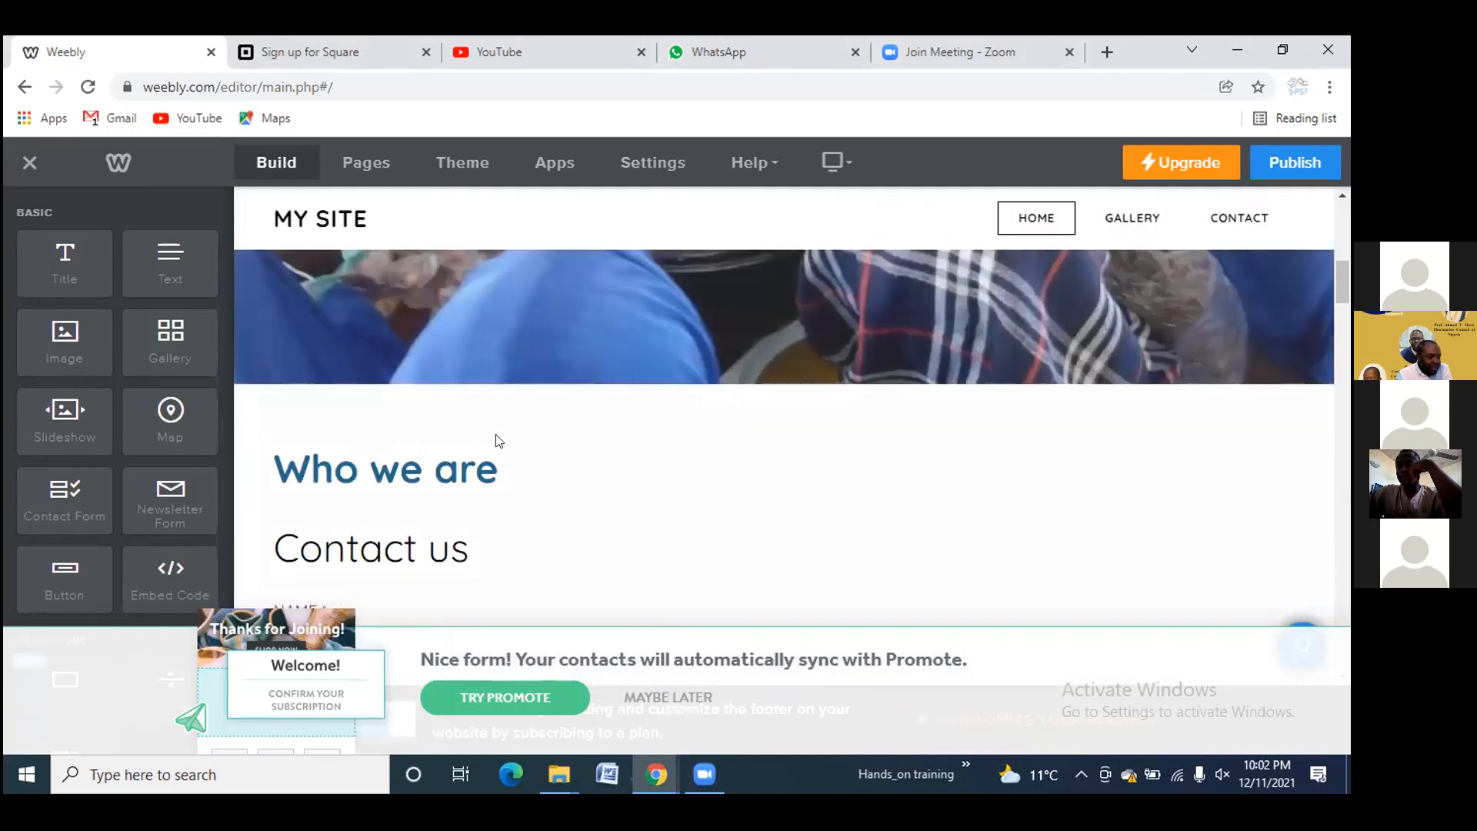
scroll(461, 477, down, 5)
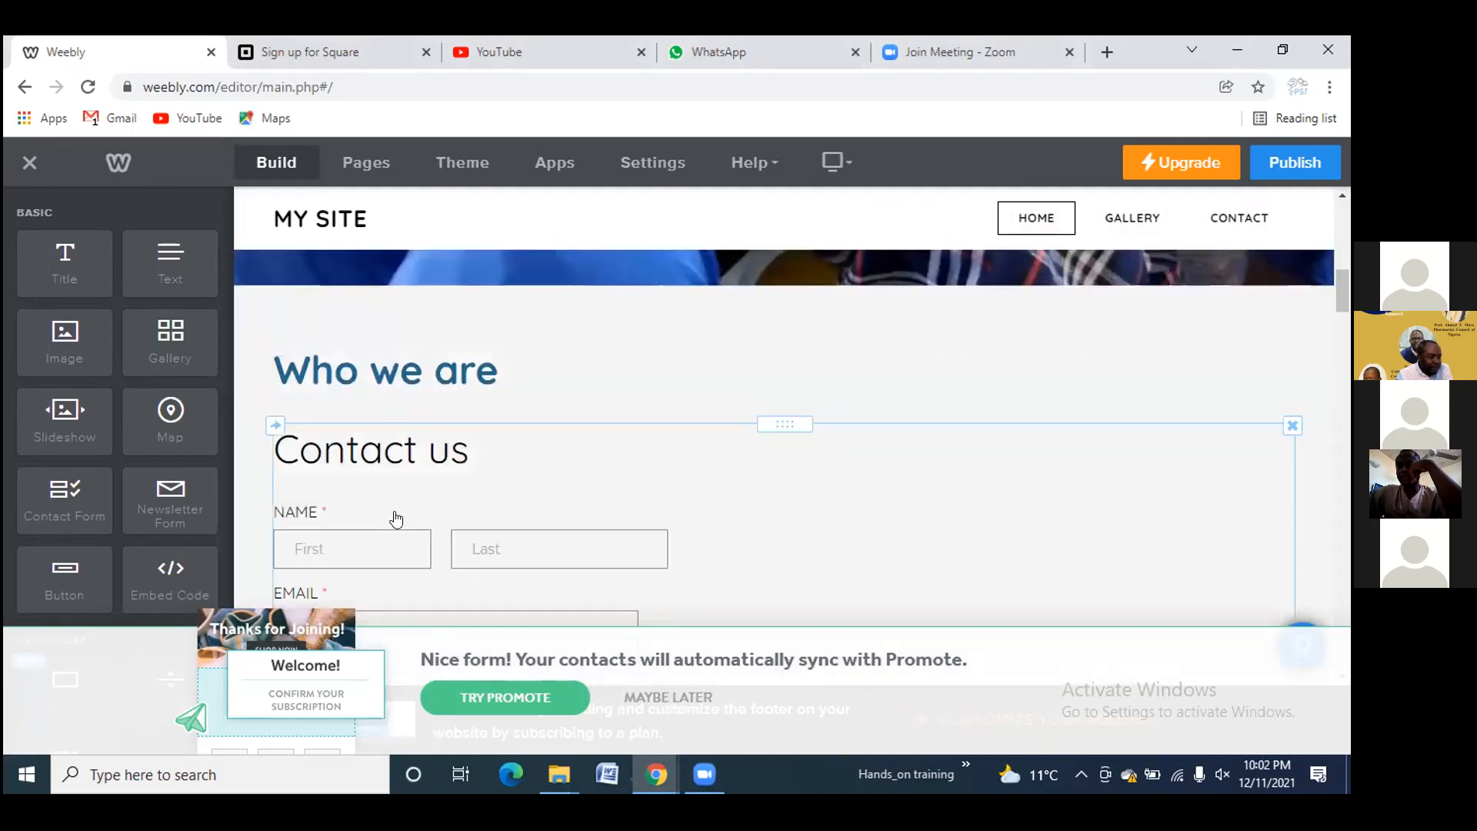
scroll(500, 440, down, 3)
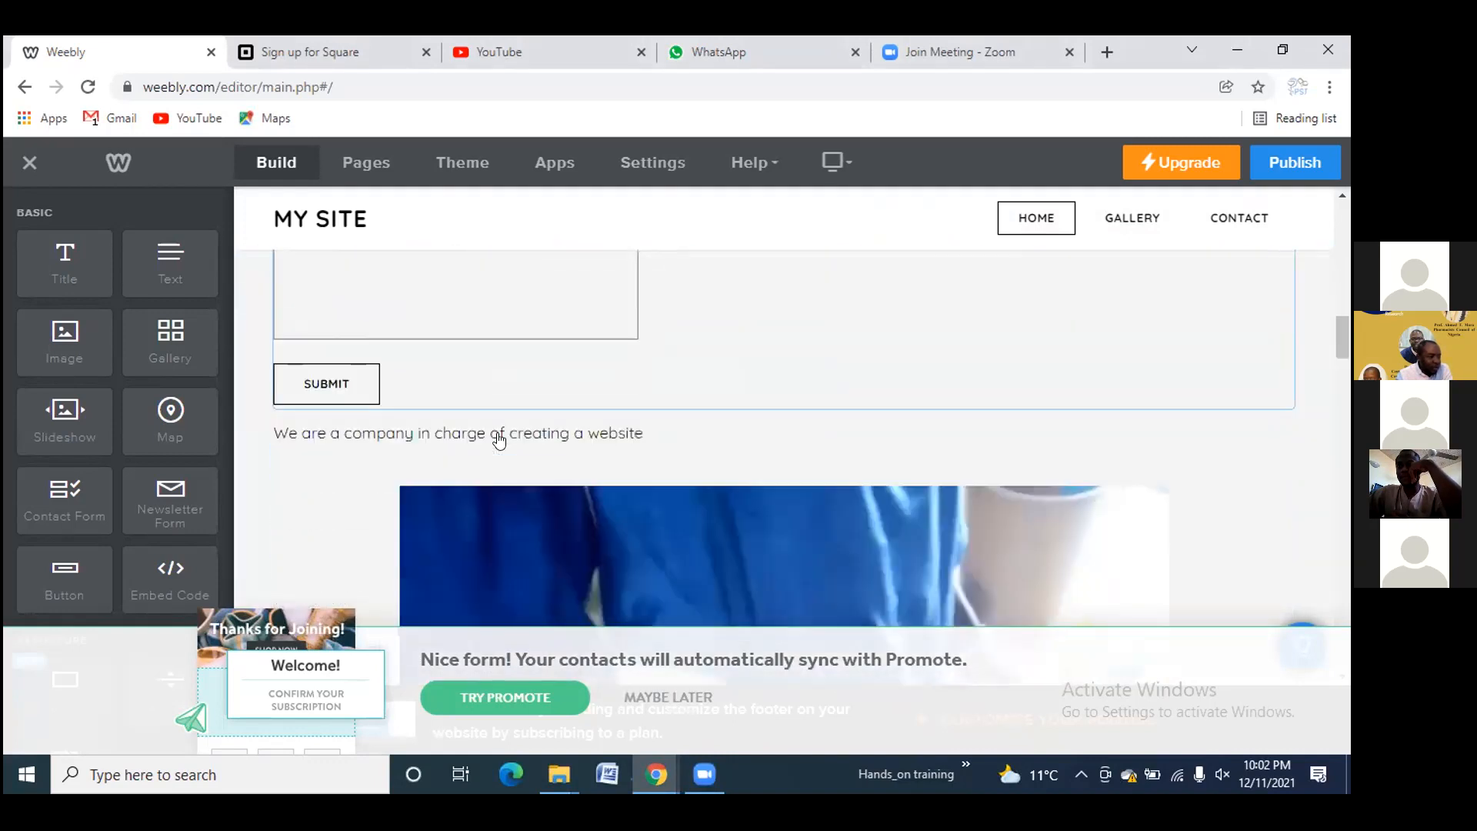
scroll(554, 515, down, 3)
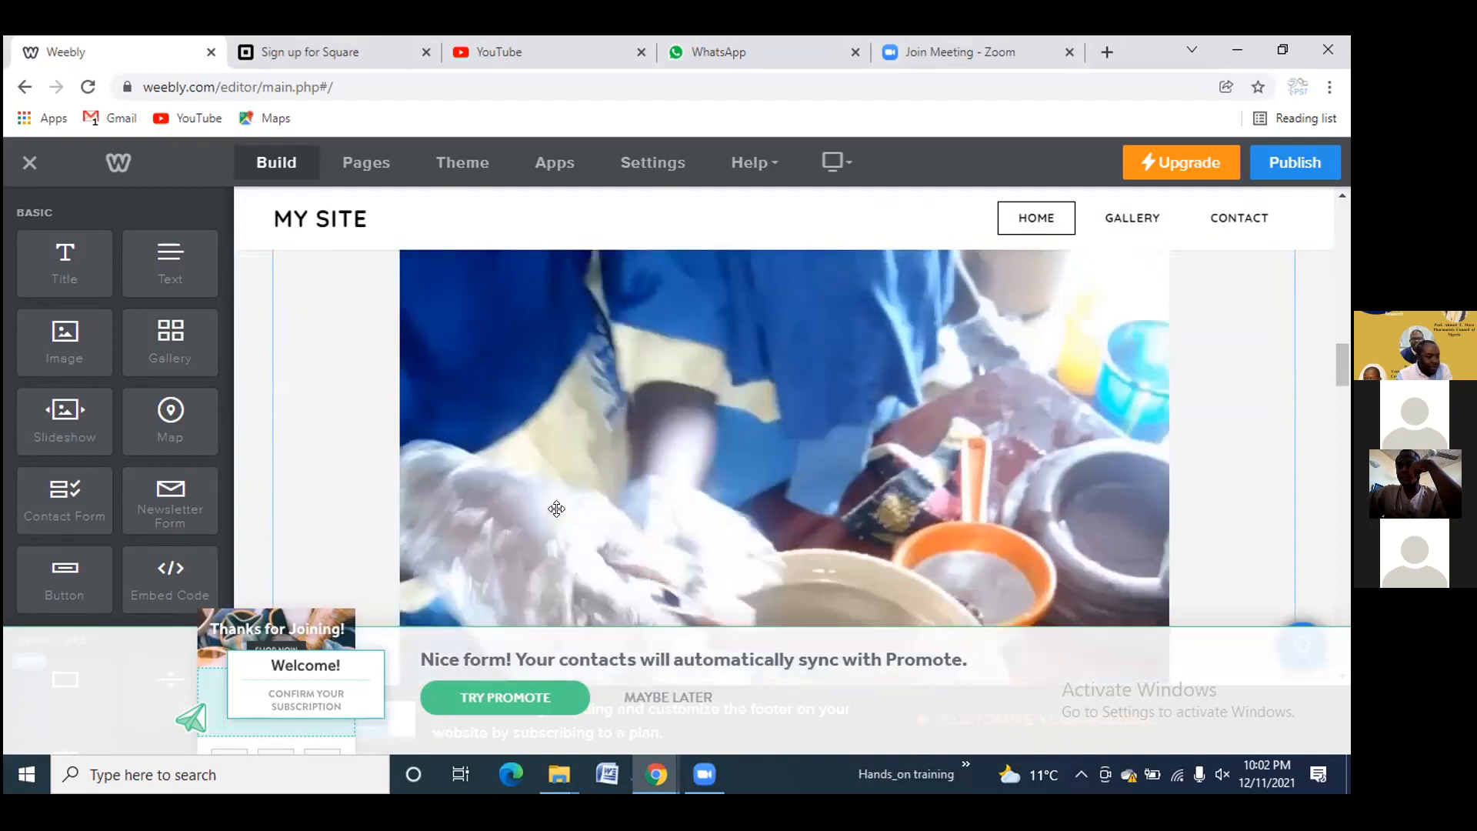
scroll(575, 491, down, 2)
scroll(577, 496, down, 4)
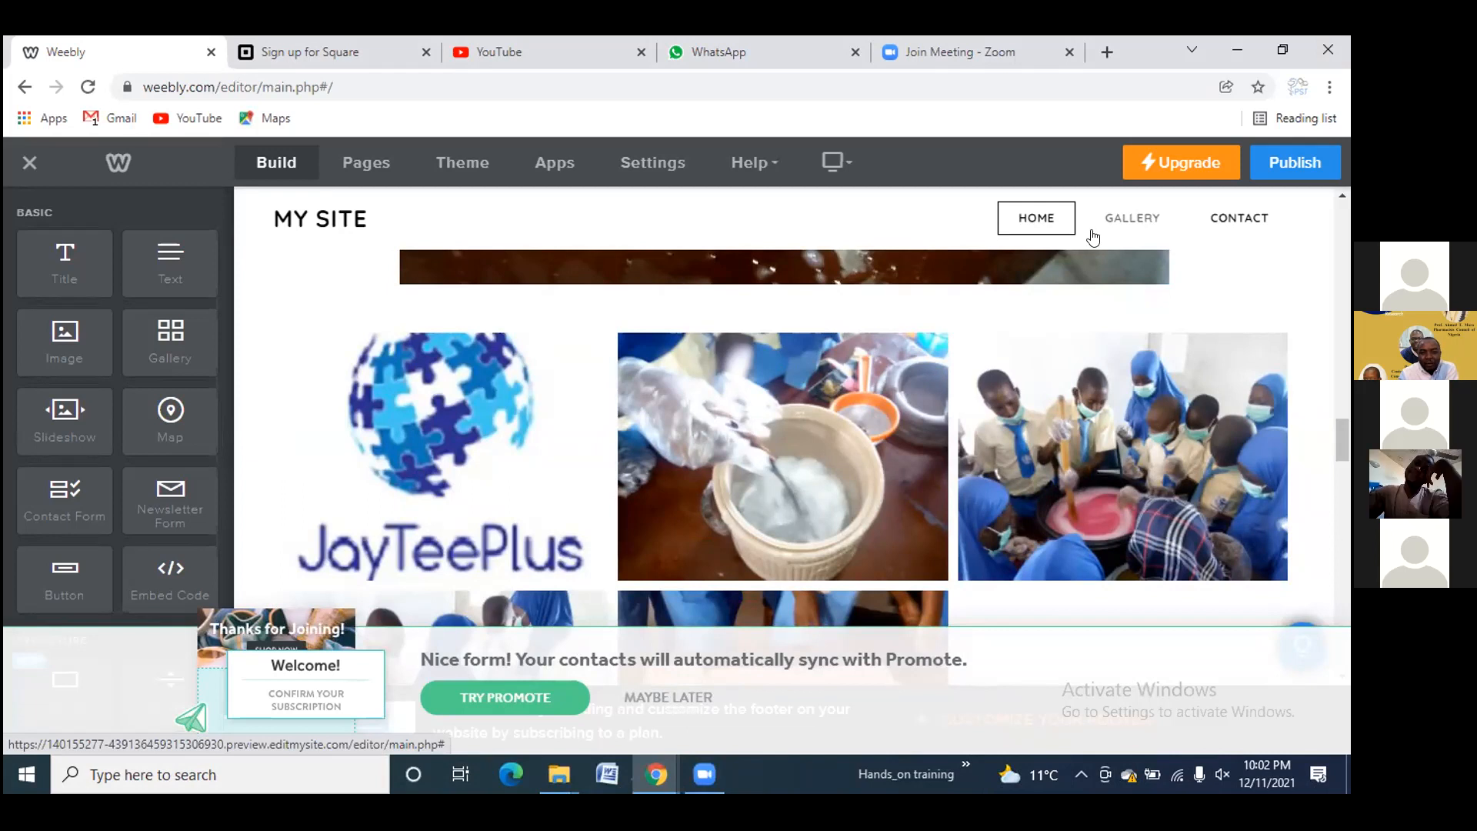
Begin publishing and enter handsontraining2021.weebly.com as the site's domain
click(1299, 160)
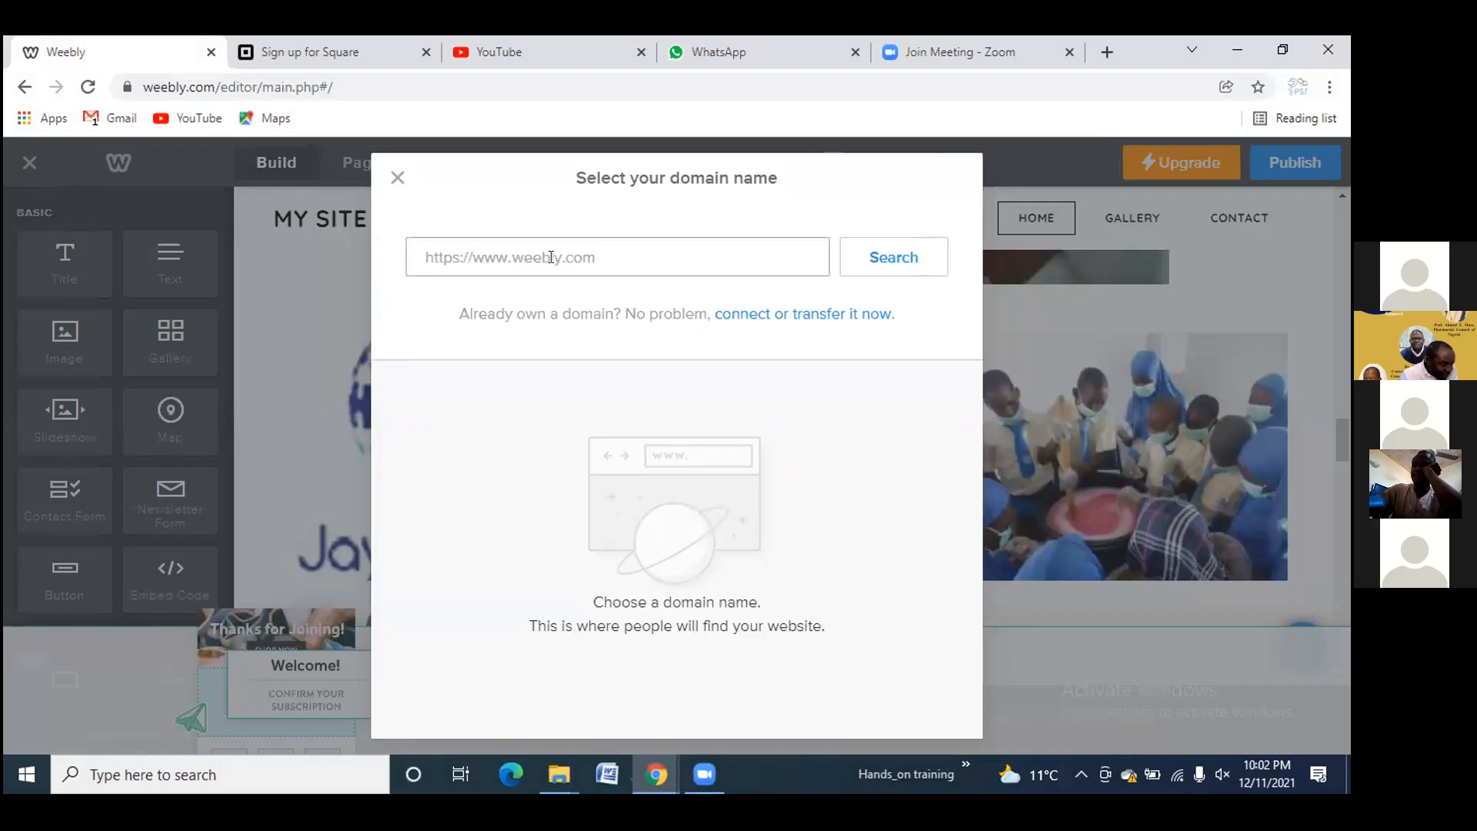
click(522, 261)
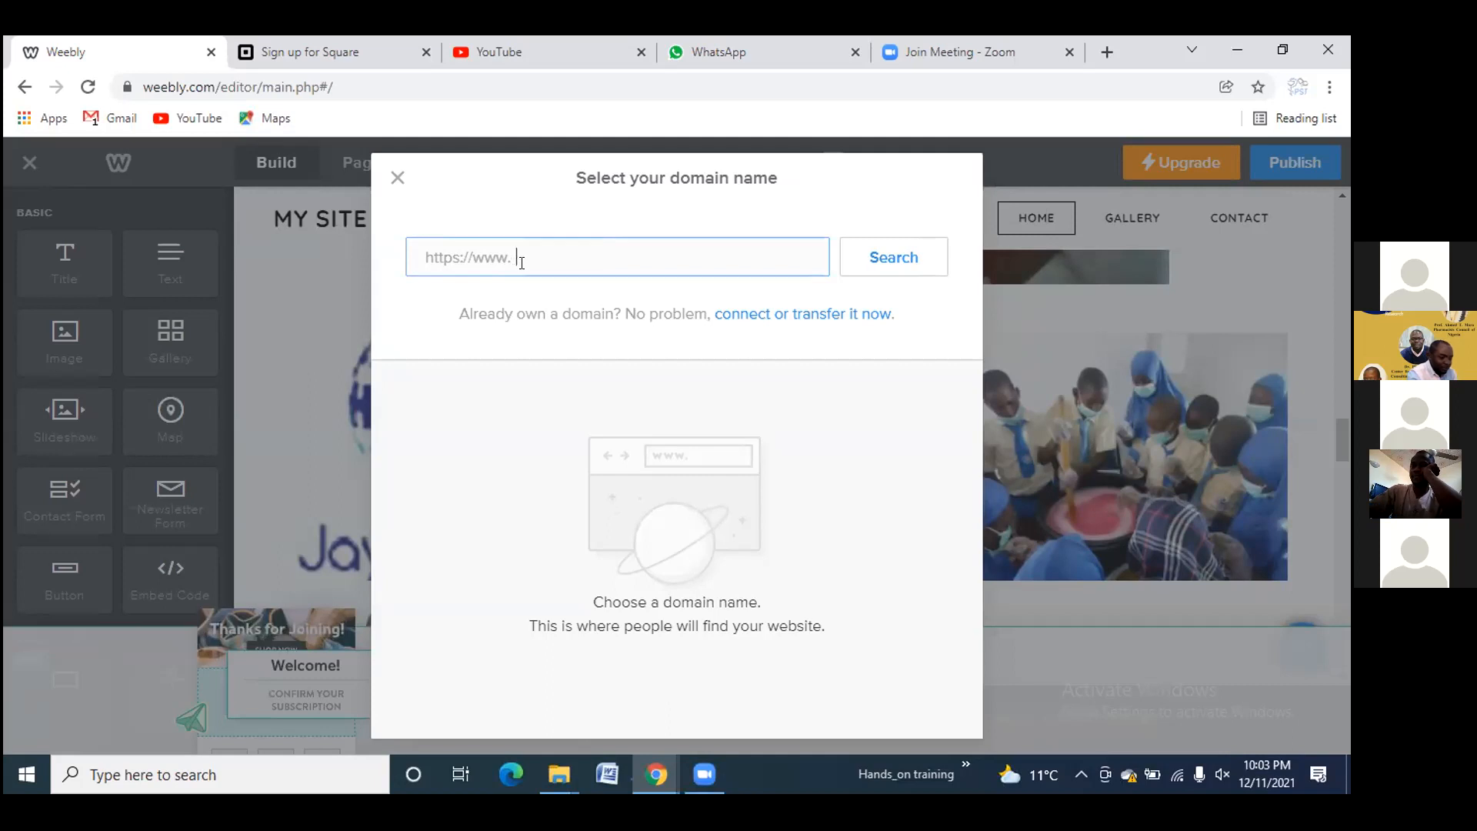
text(pharmacy)
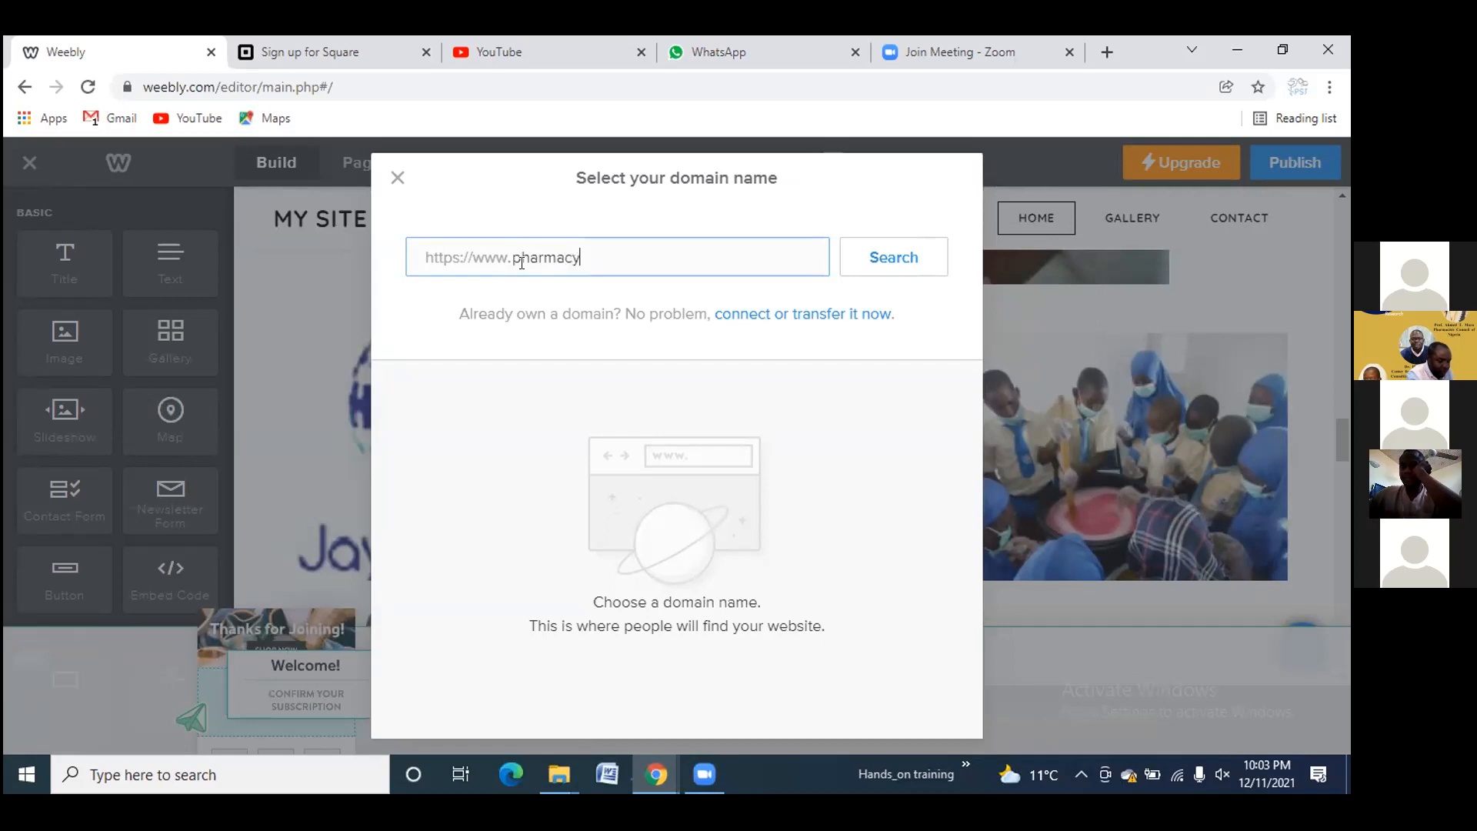
text(scho)
key(BackSpace)
key(BackSpace)
key(BackSpace)
key(BackSpace)
key(BackSpace)
key(BackSpace)
key(BackSpace)
key(BackSpace)
key(BackSpace)
key(BackSpace)
key(BackSpace)
key(BackSpace)
text(handso)
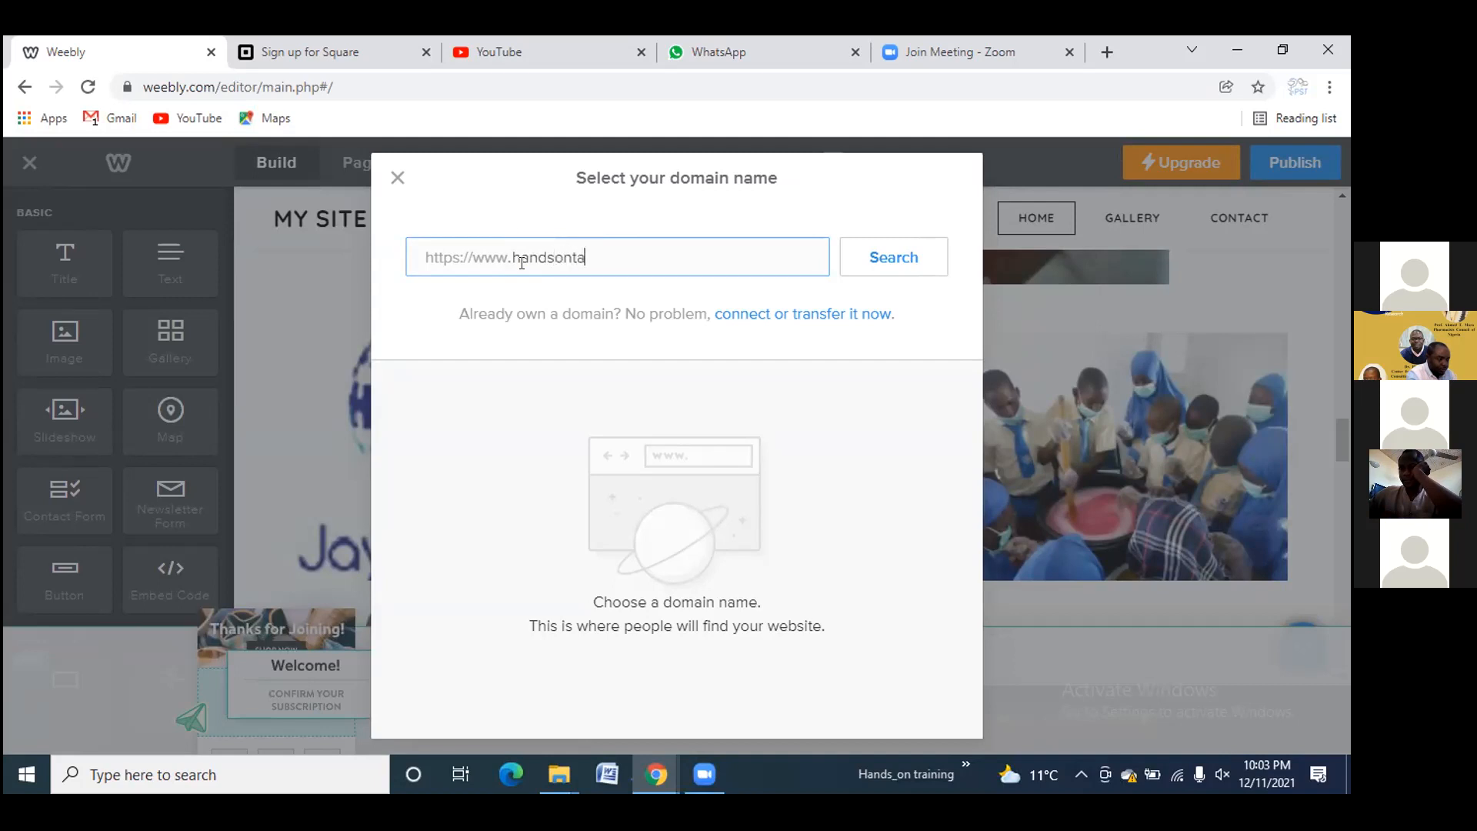
text(ntraining2021.weeb)
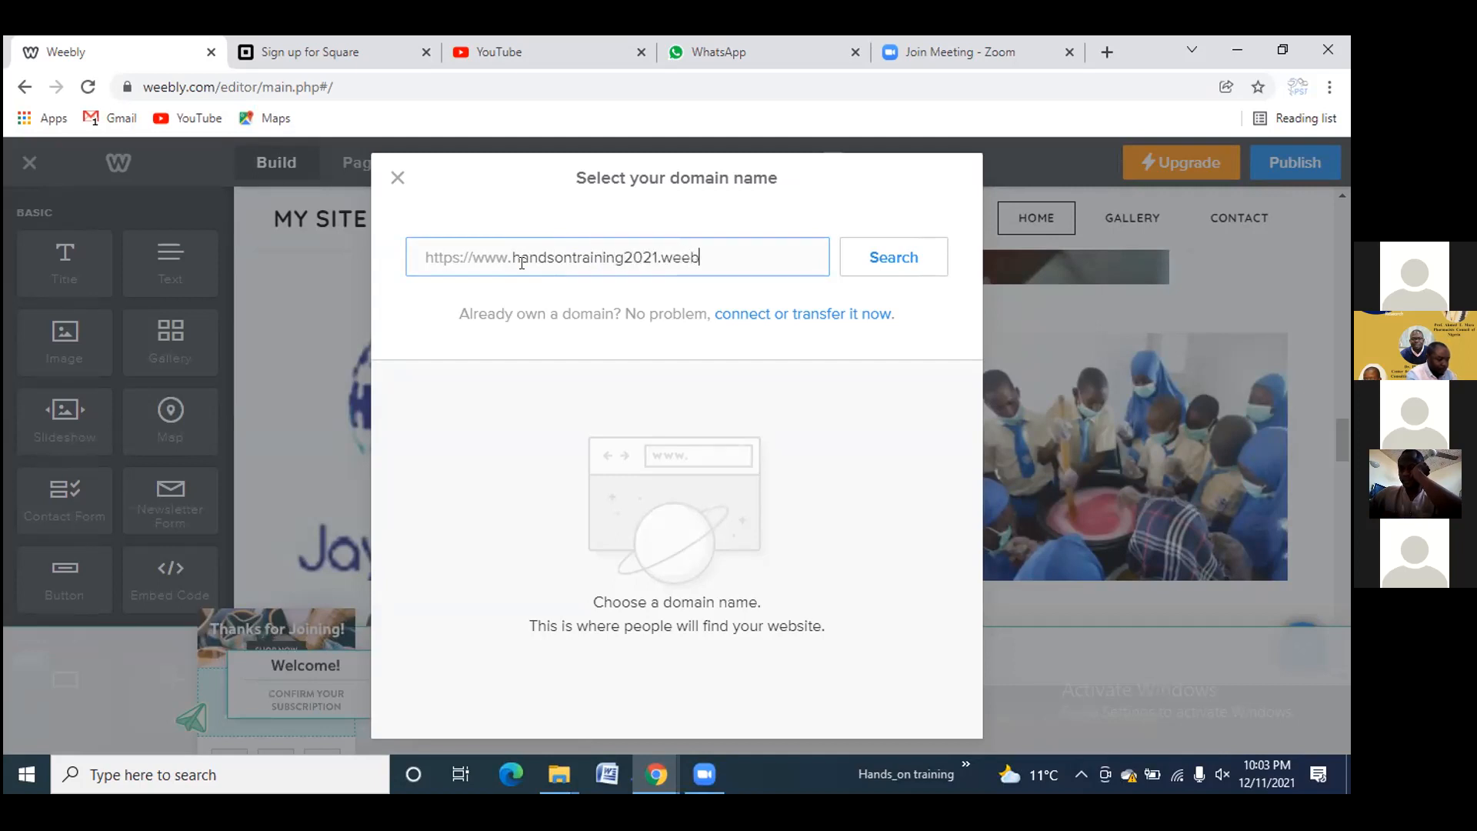
text(ly.com)
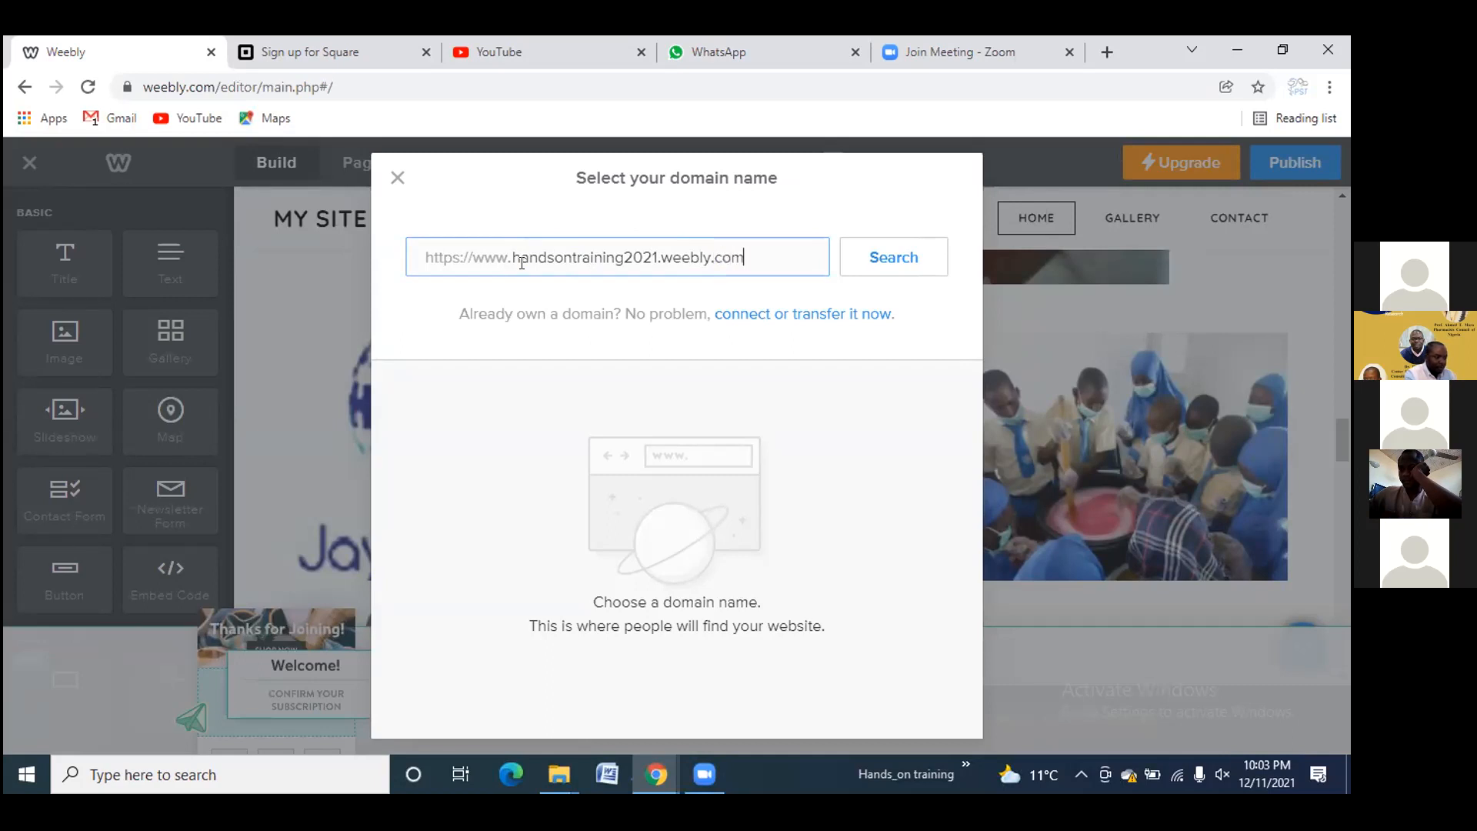
Check availability, take the free handsontraining2021.weebly.com subdomain and finish publishing
click(897, 254)
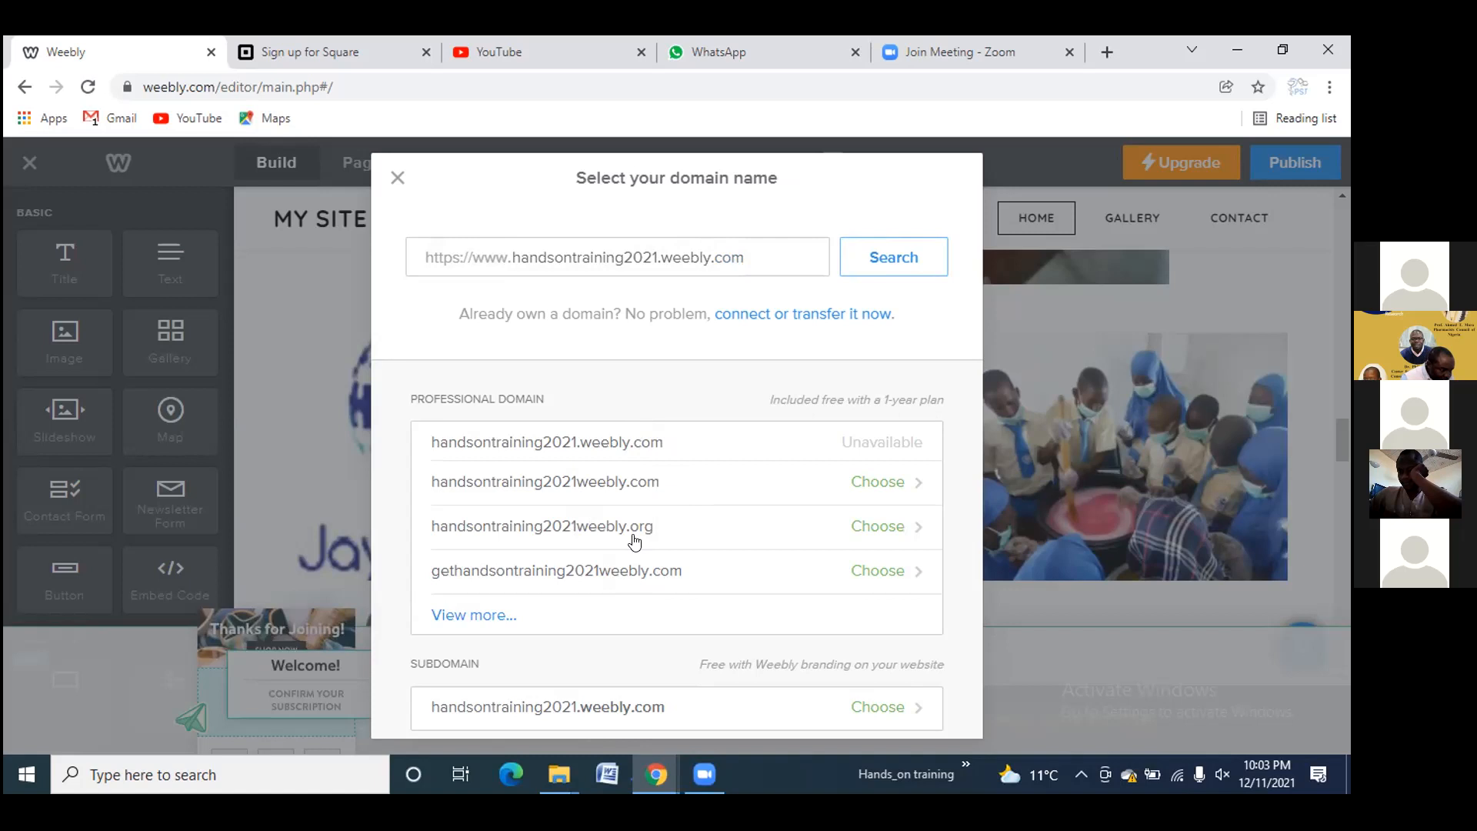
click(867, 706)
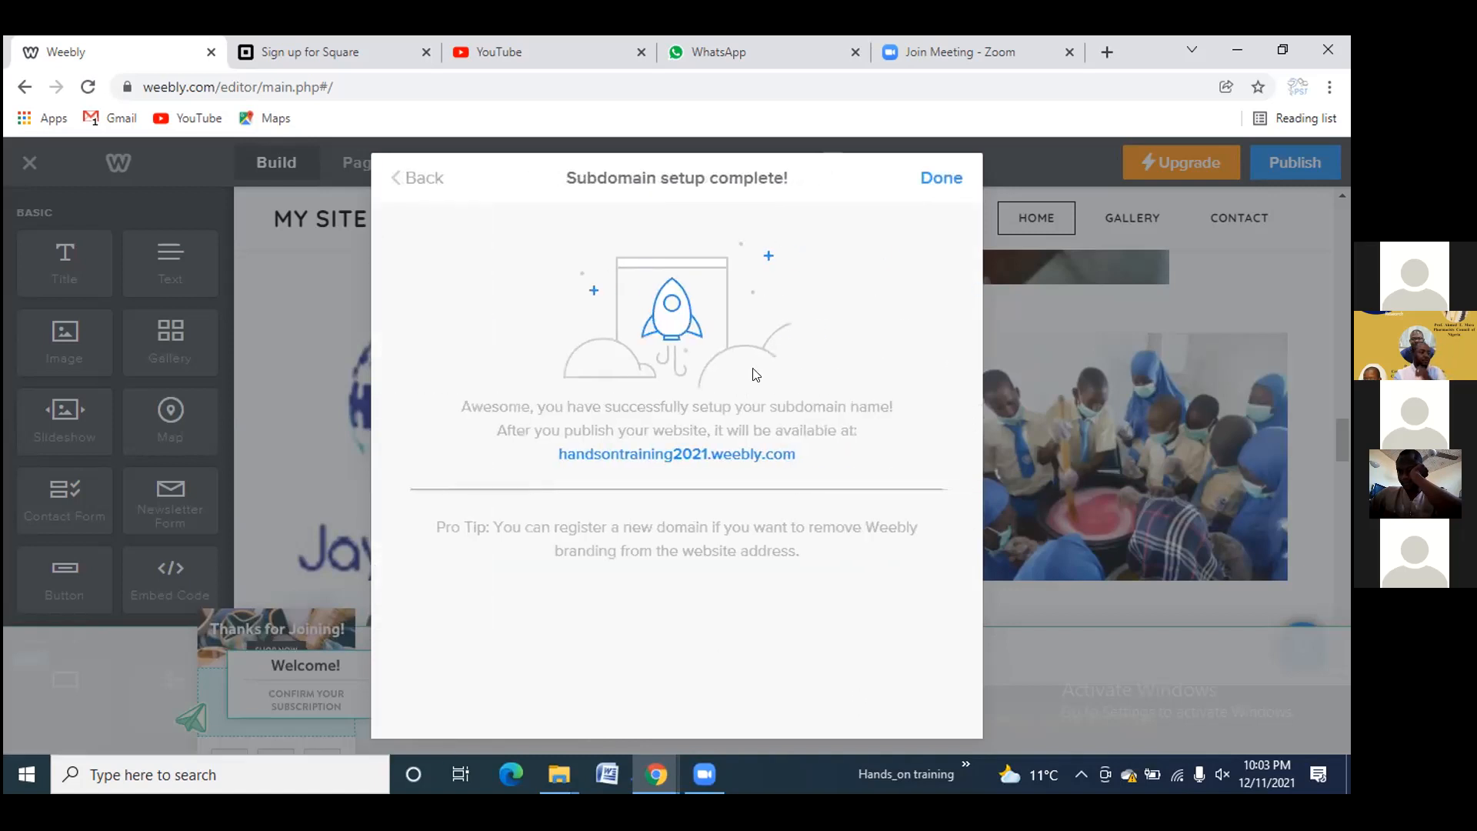
click(929, 176)
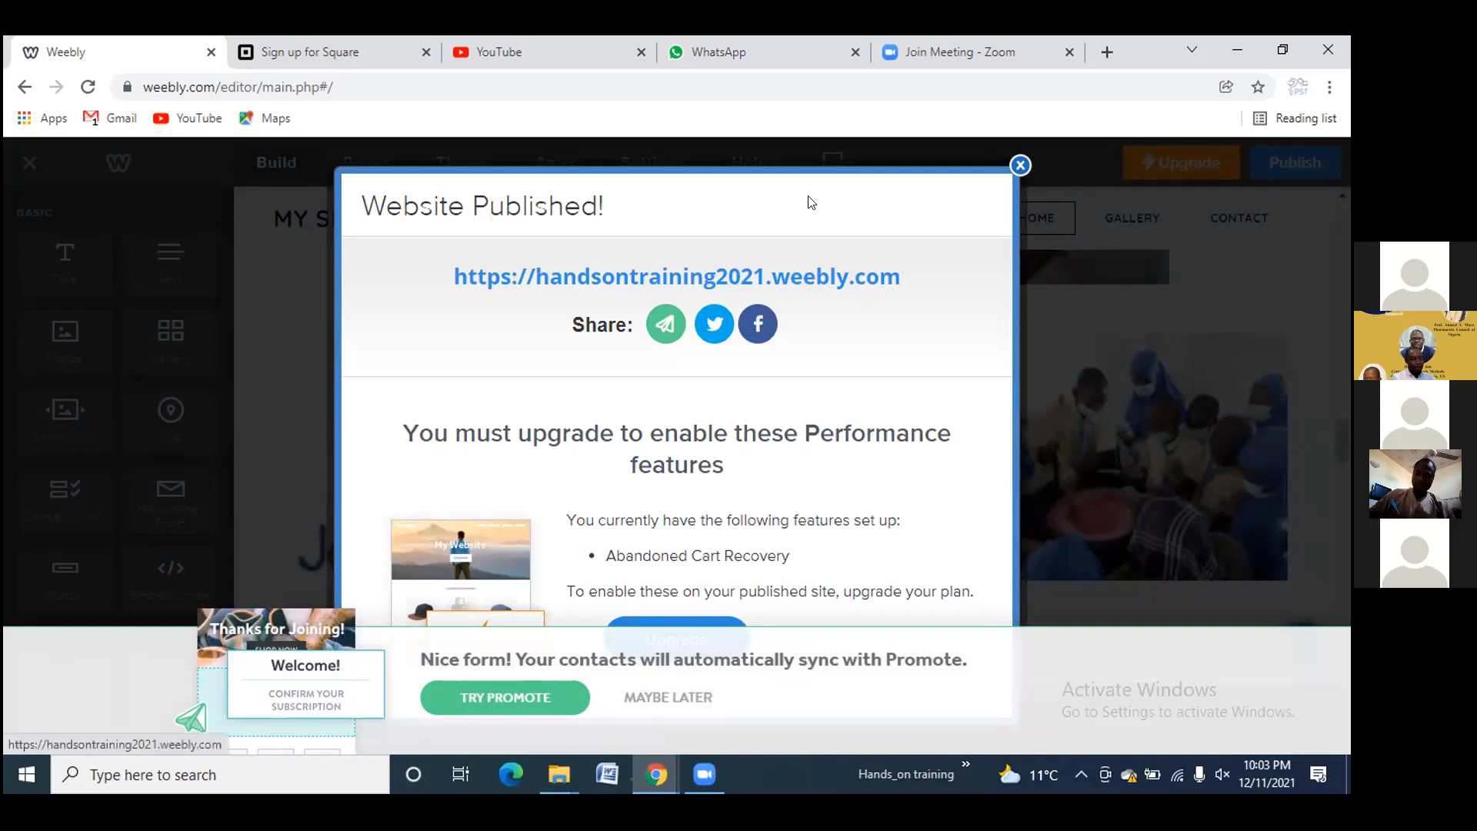
Open the live handsontraining2021.weebly.com site in a new tab and scroll down to the soap photos
click(793, 278)
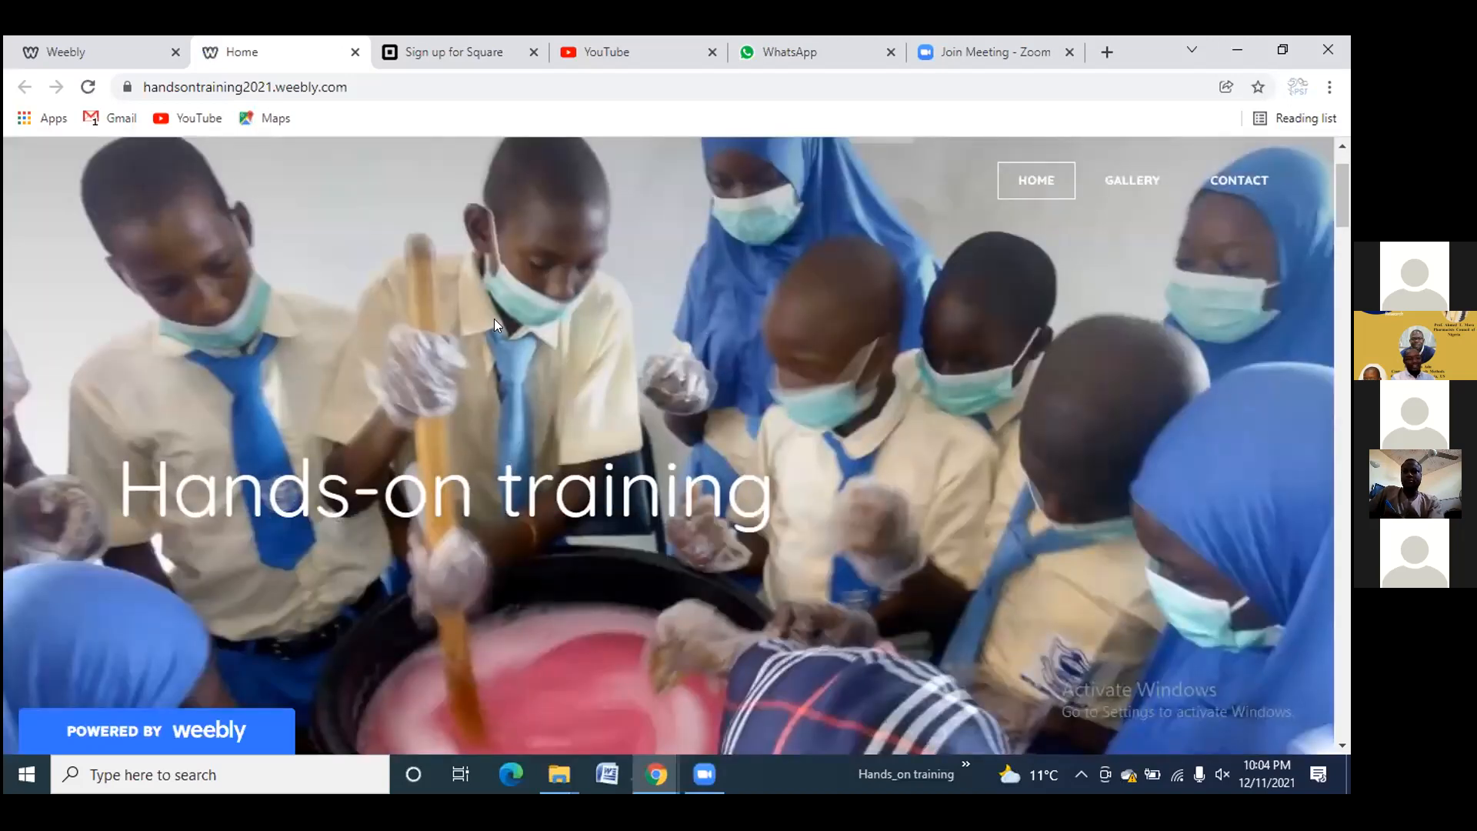
scroll(500, 357, down, 3)
scroll(502, 362, down, 7)
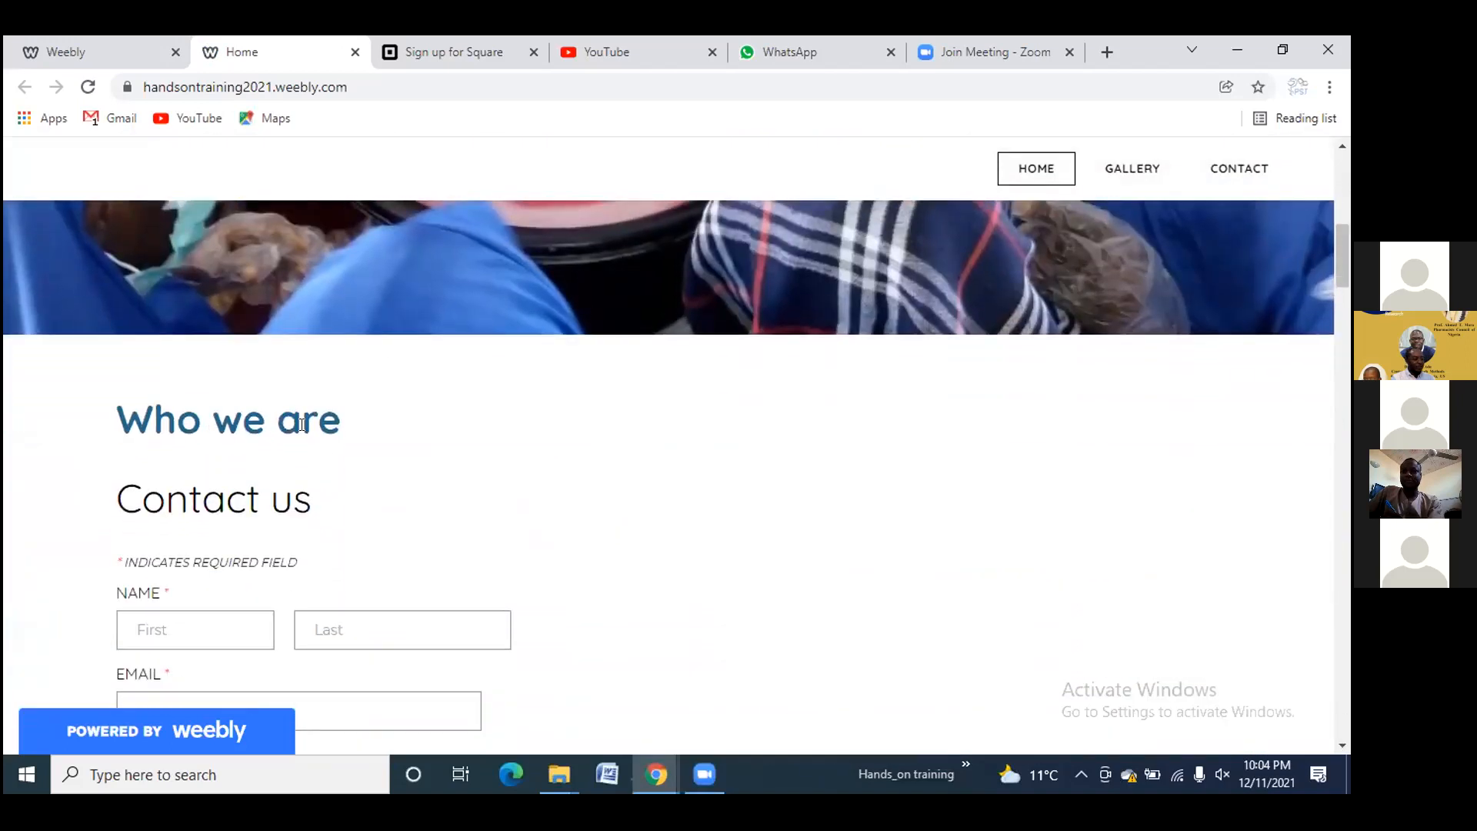
scroll(302, 424, down, 4)
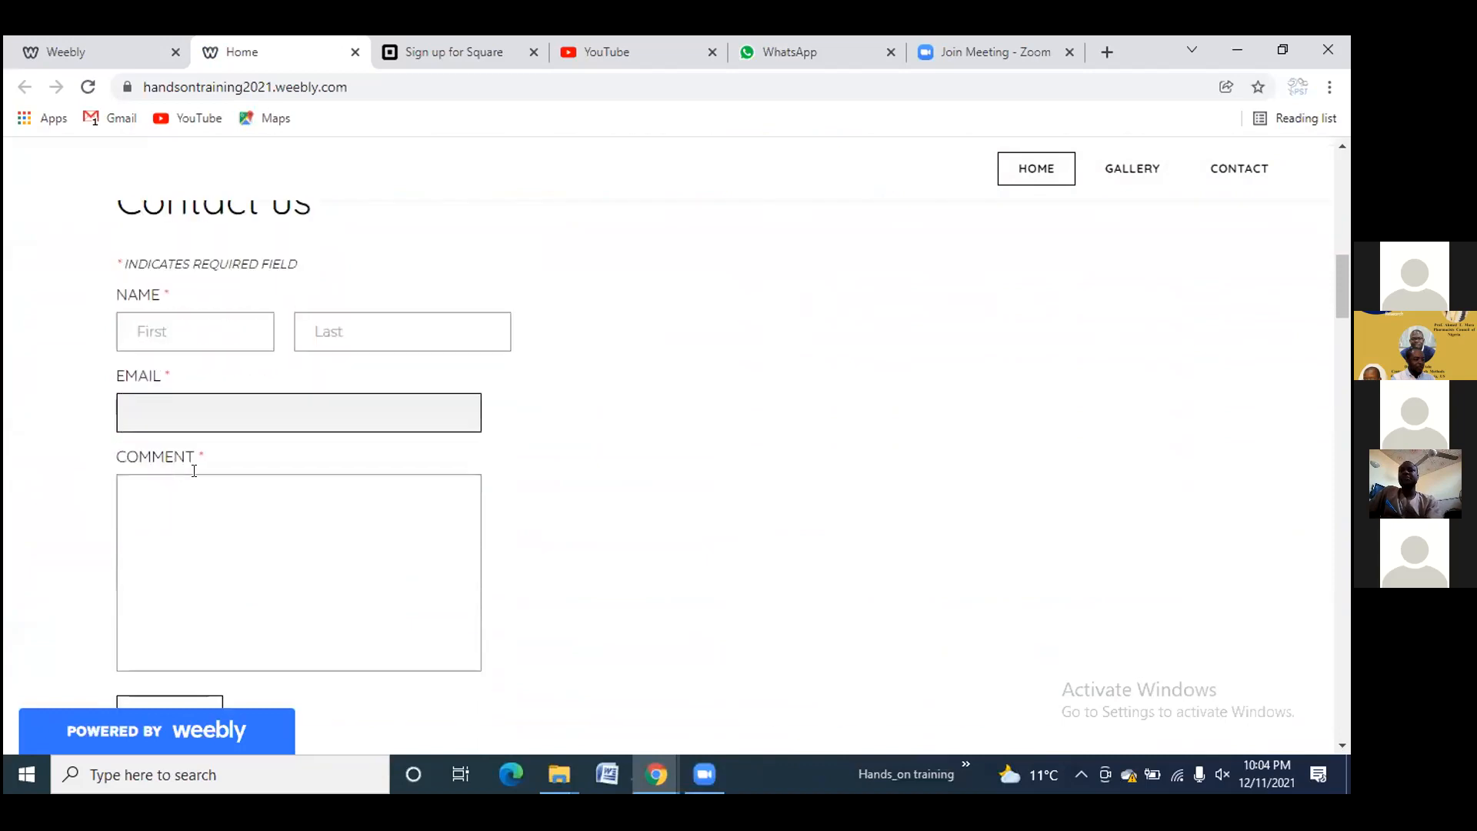
scroll(194, 471, down, 9)
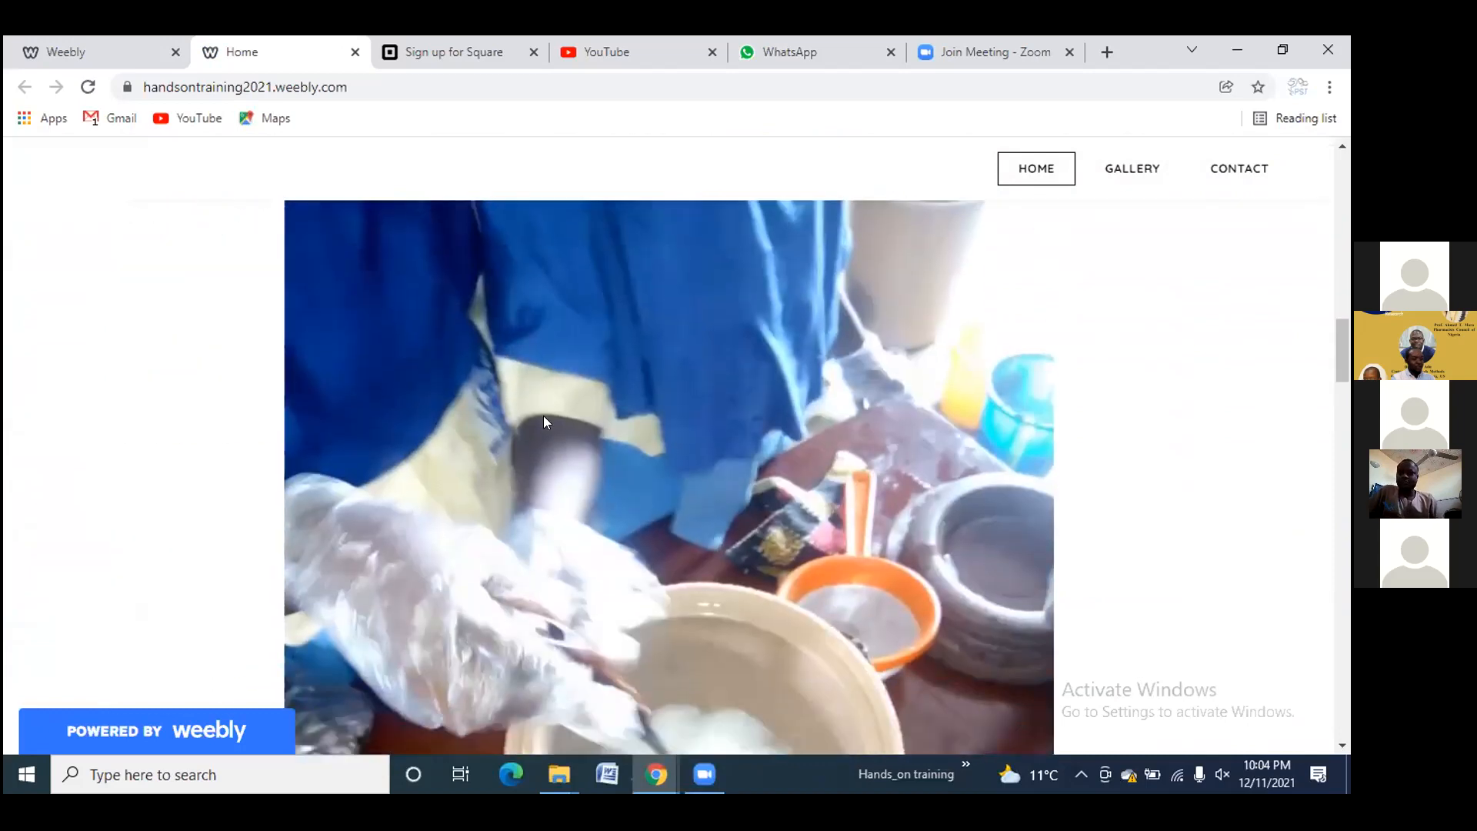
scroll(543, 415, down, 5)
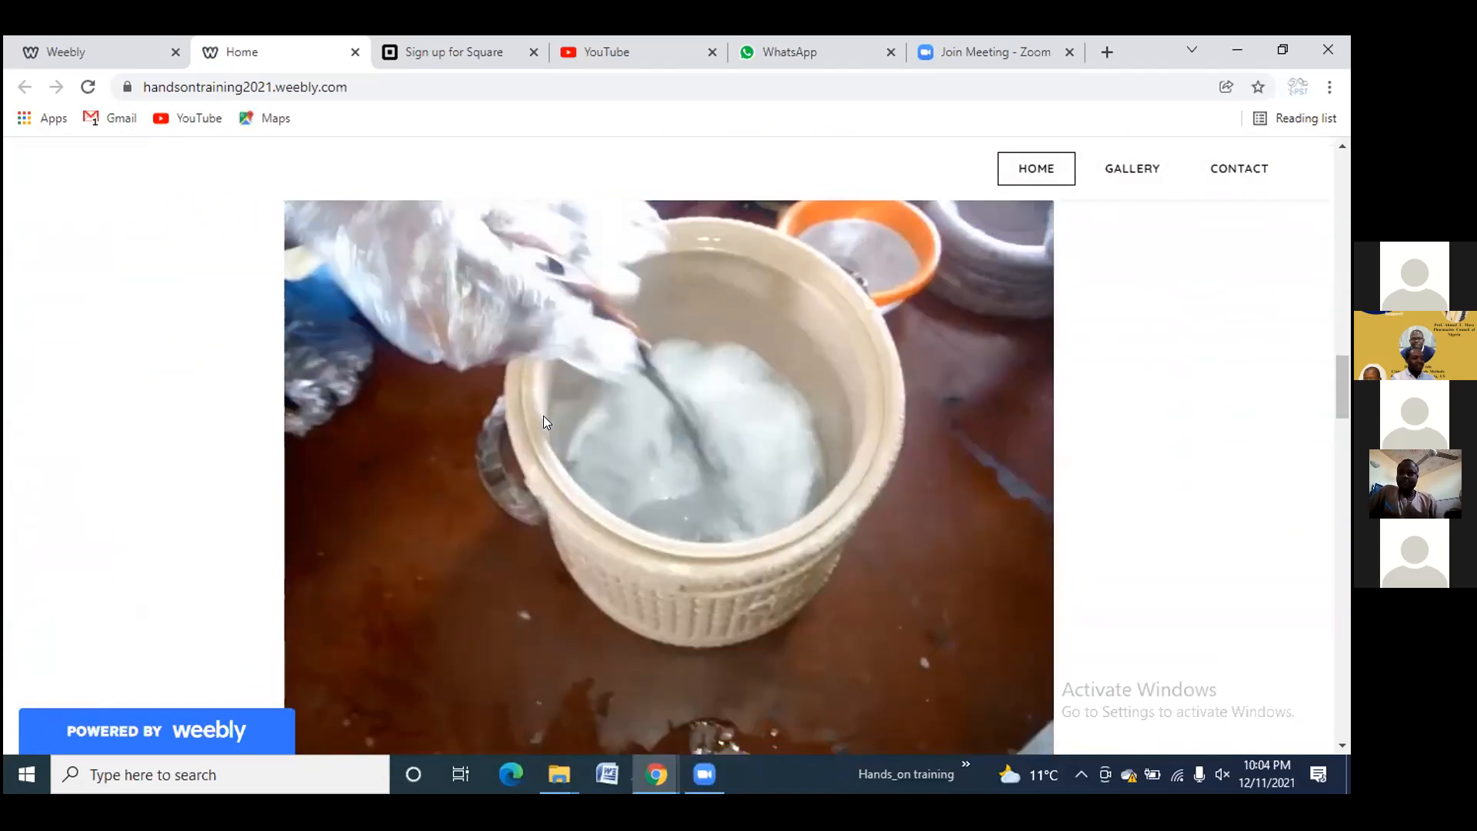
scroll(543, 416, down, 10)
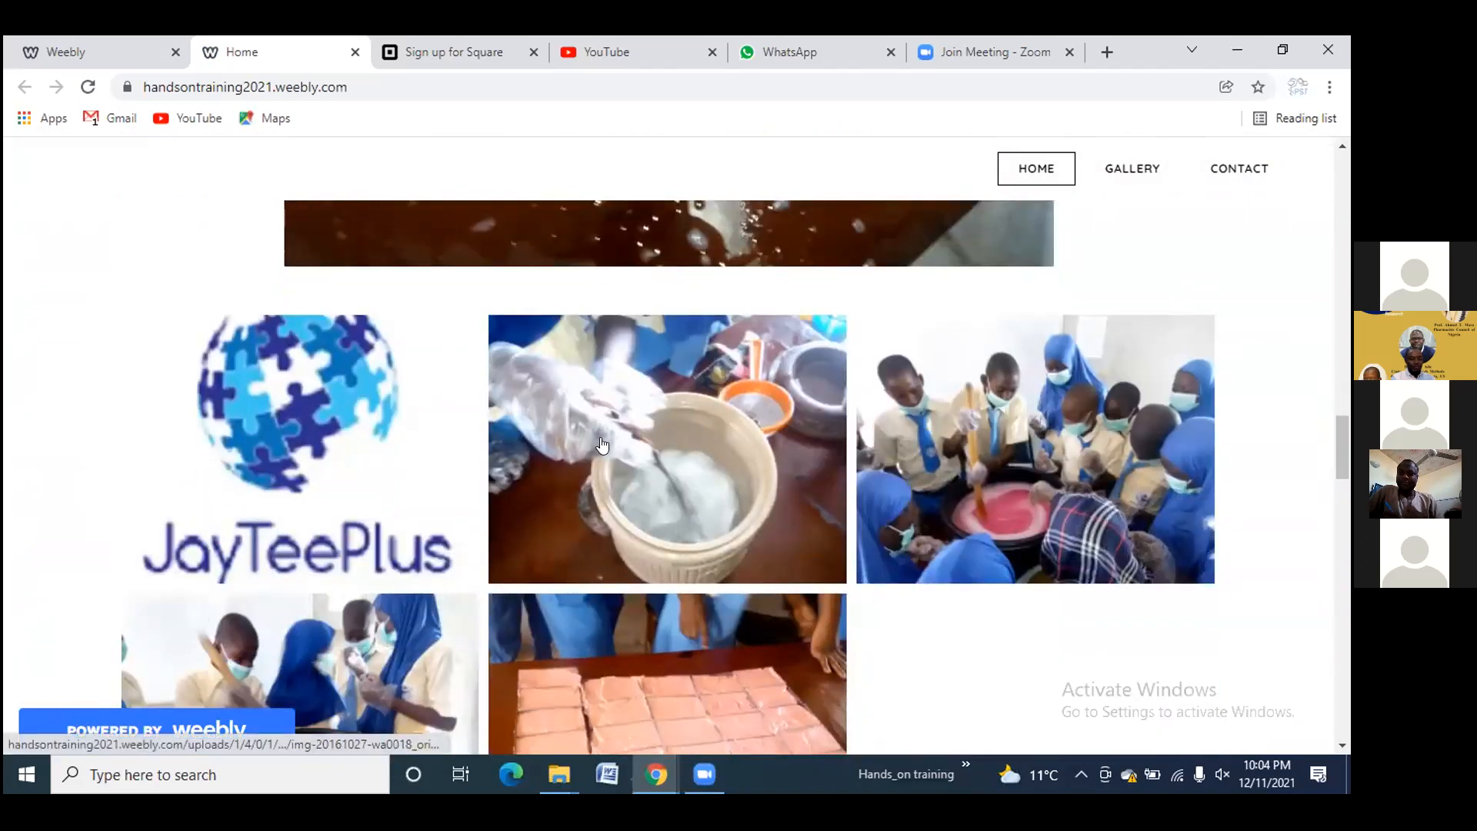
scroll(539, 454, down, 8)
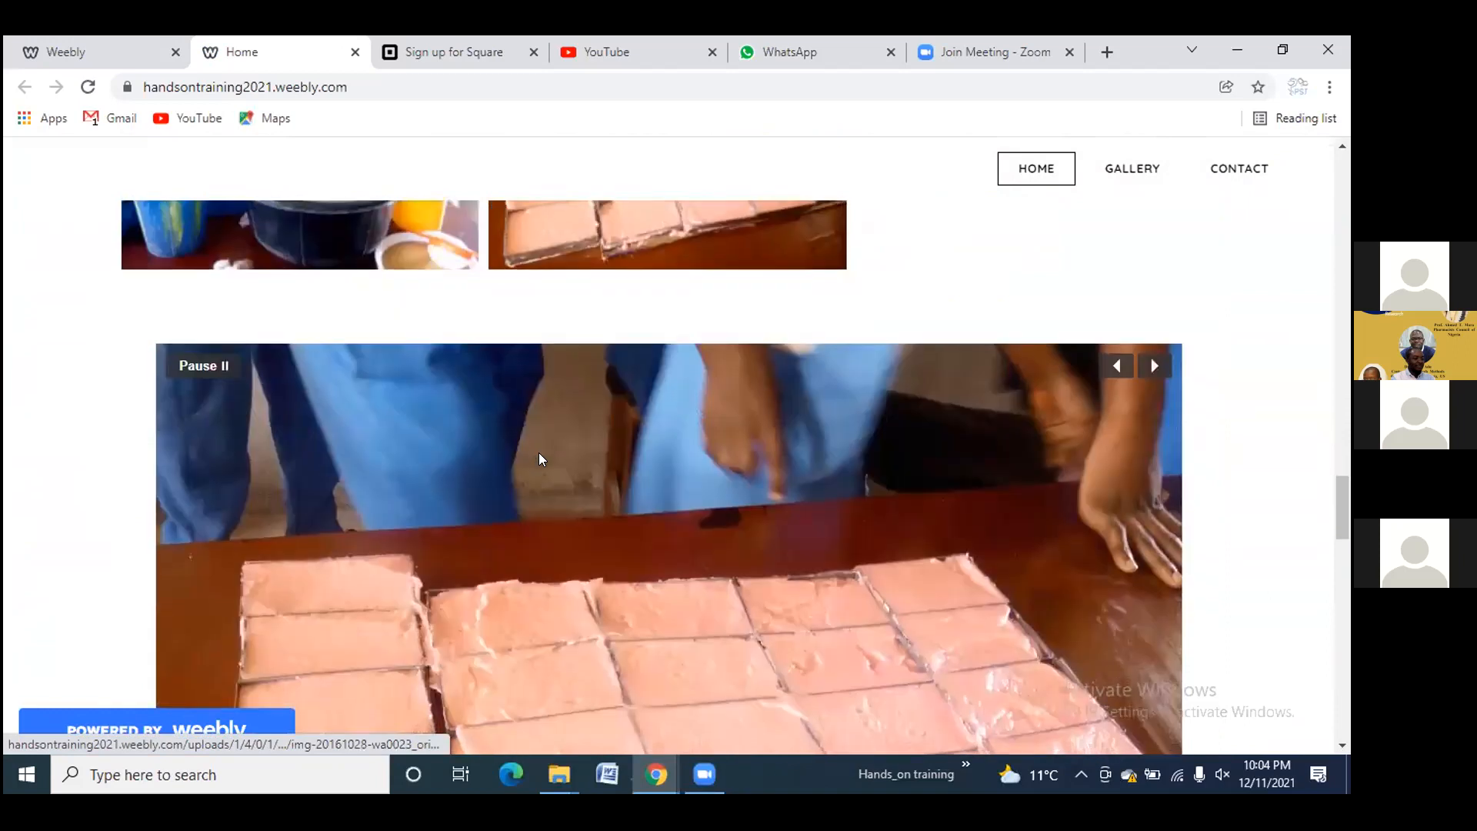
scroll(539, 459, down, 3)
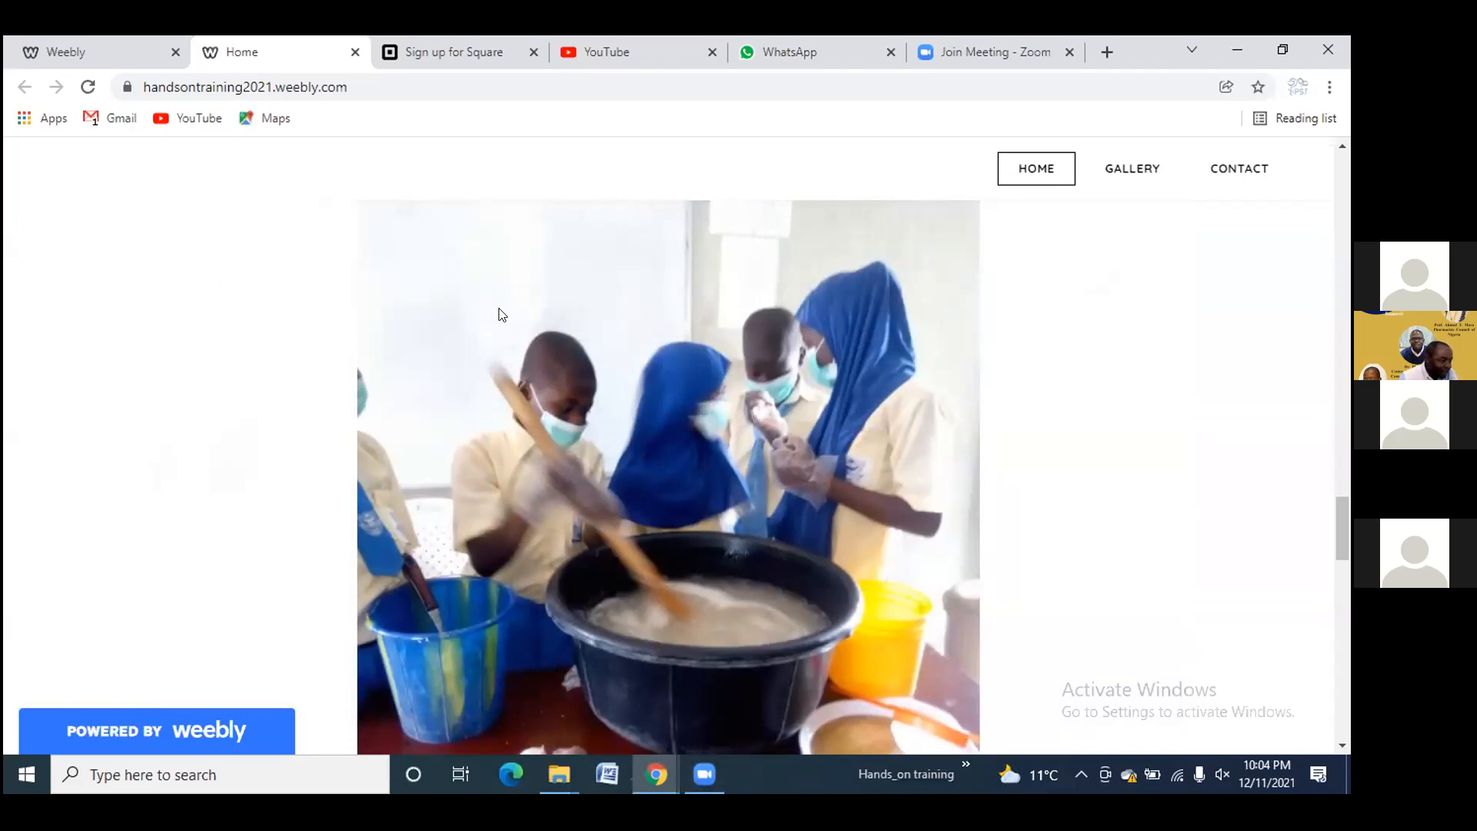
Copy the handsontraining2021.weebly.com address and paste it into the WhatsApp Web chat message
right_click(220, 86)
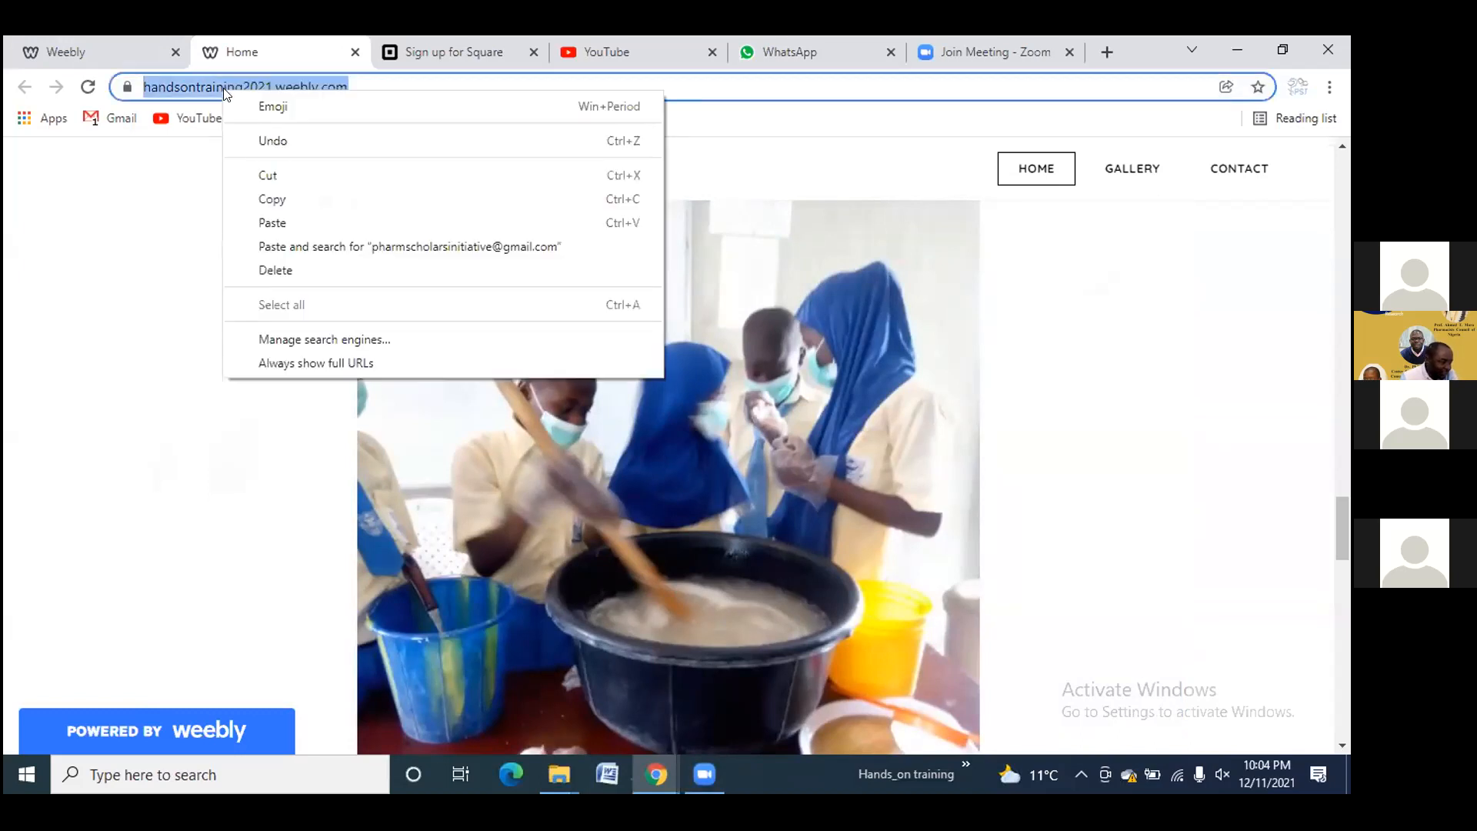
click(273, 200)
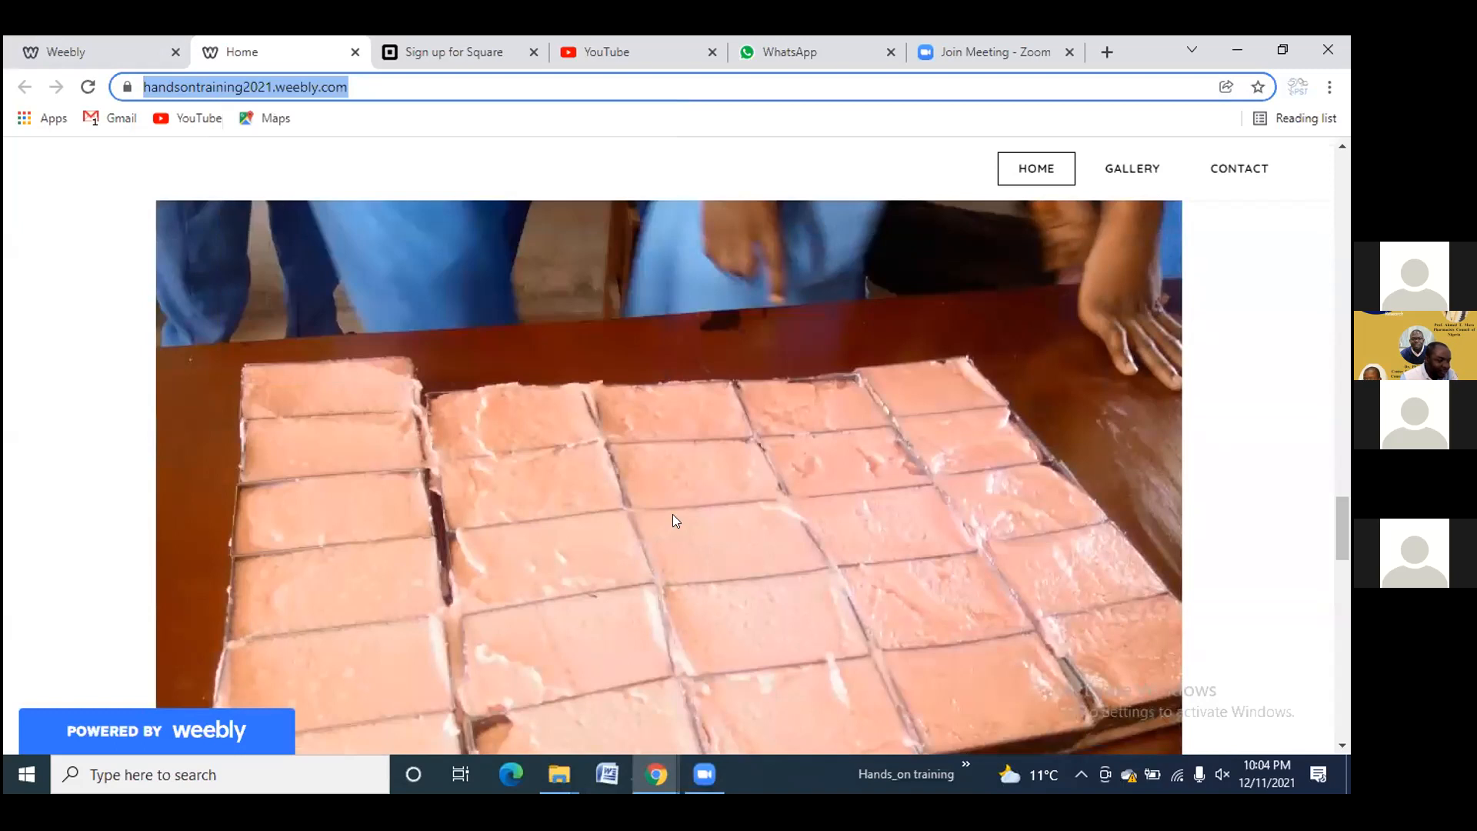
click(772, 62)
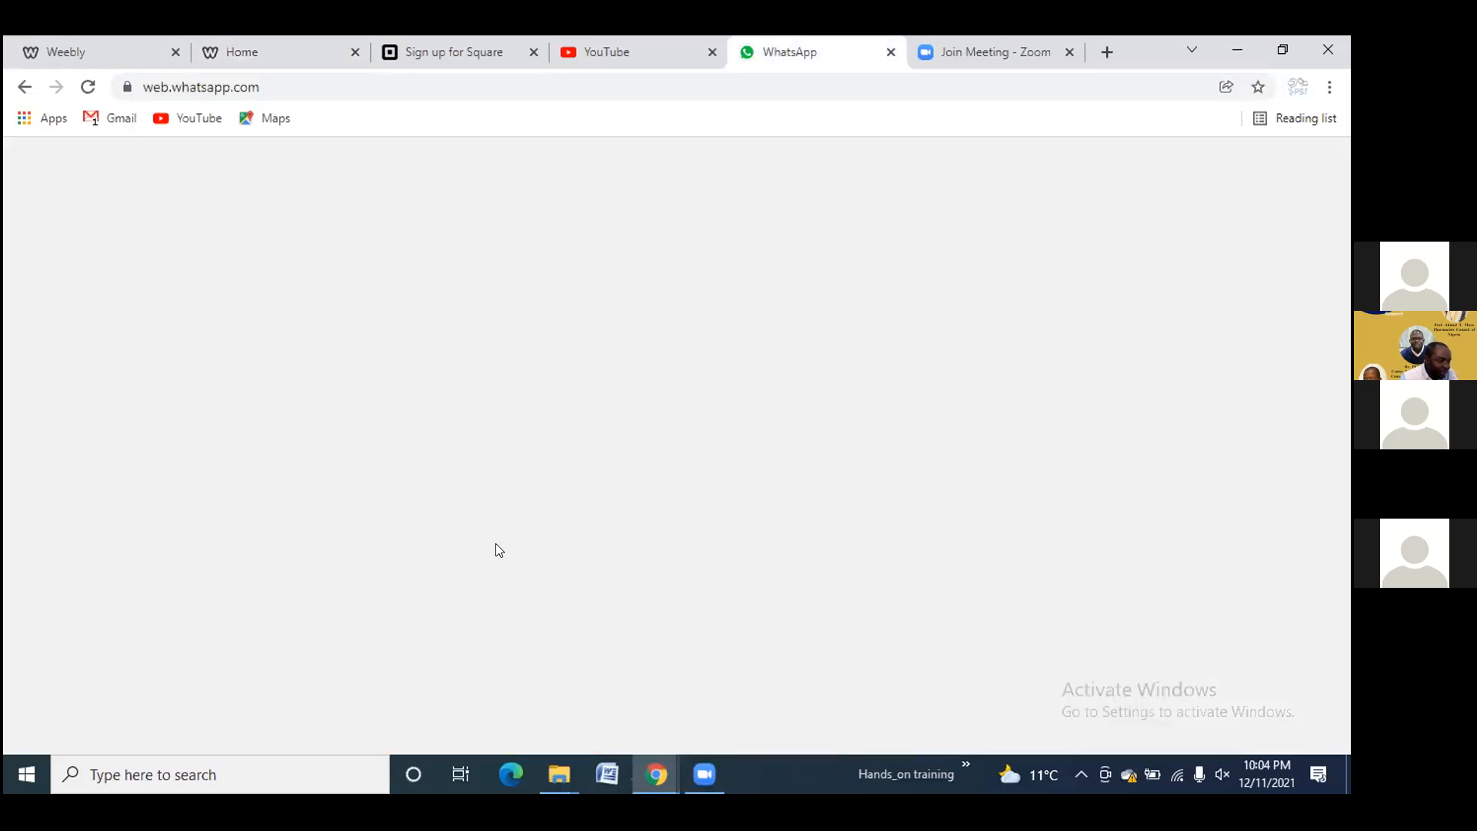
scroll(183, 377, down, 3)
scroll(164, 377, up, 3)
click(604, 713)
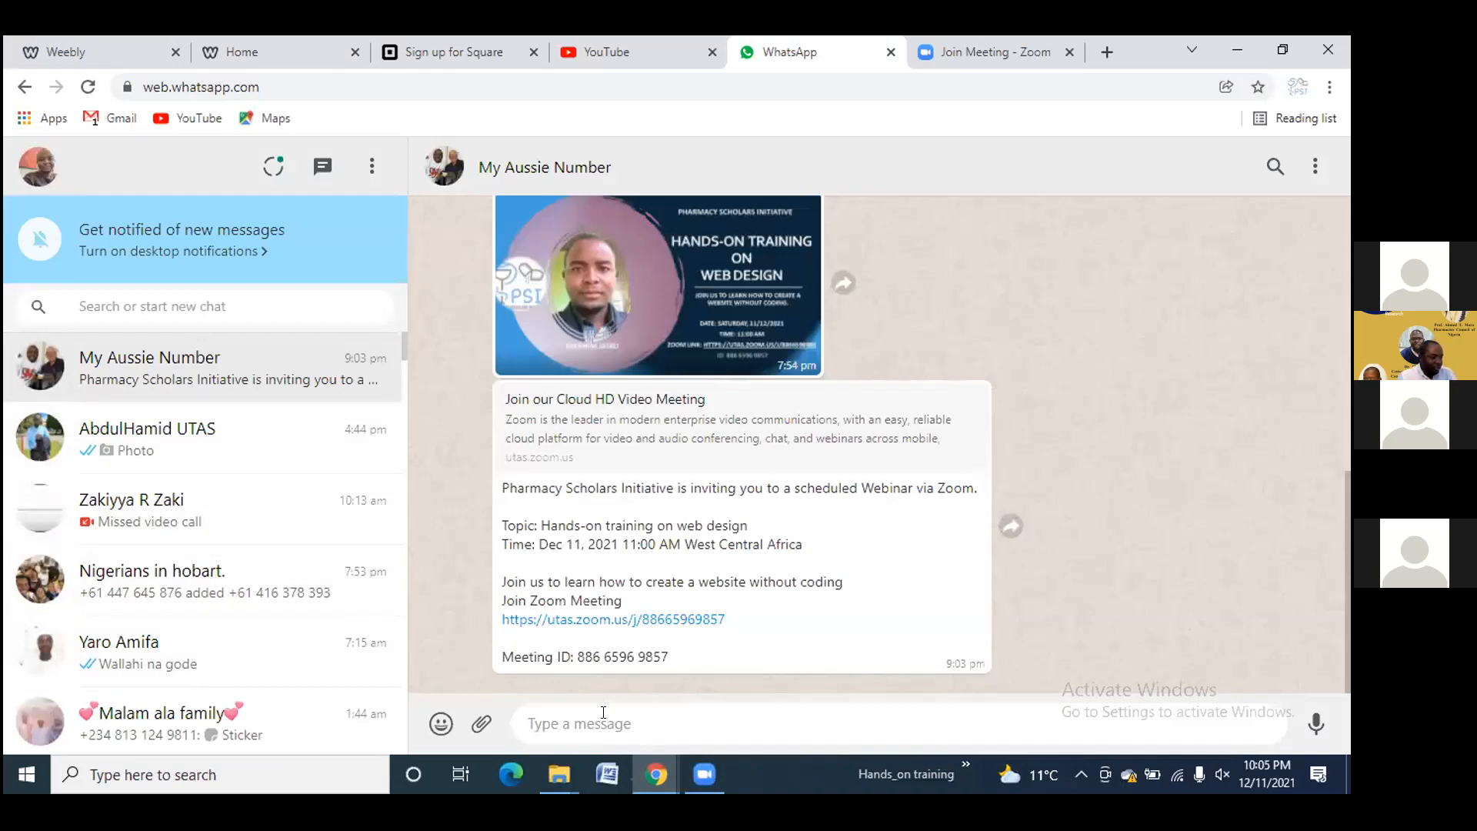
key(ctrl+v)
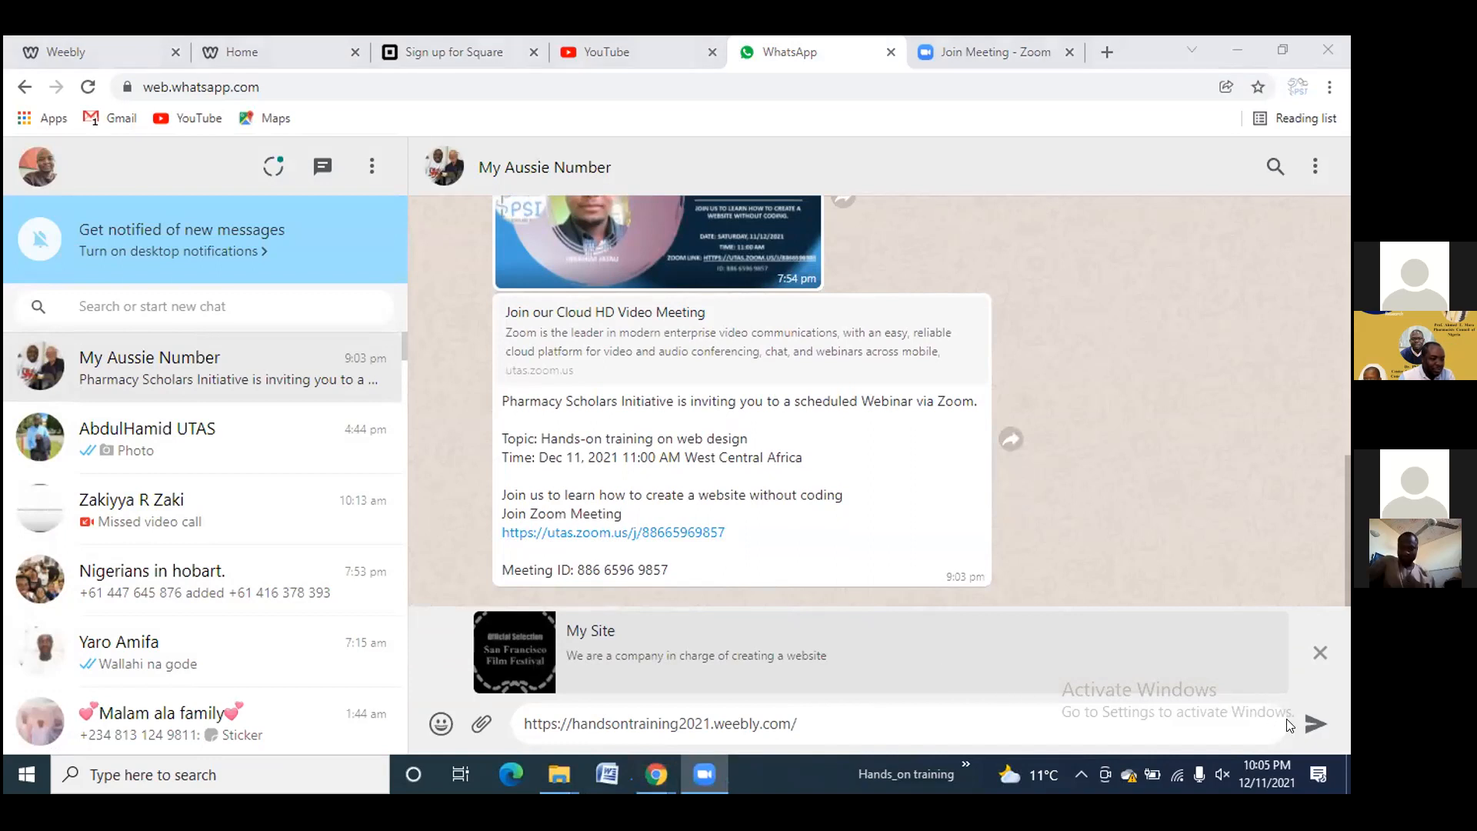
Send the site link in the chat and open it from the message bubble
click(1310, 723)
click(1310, 723)
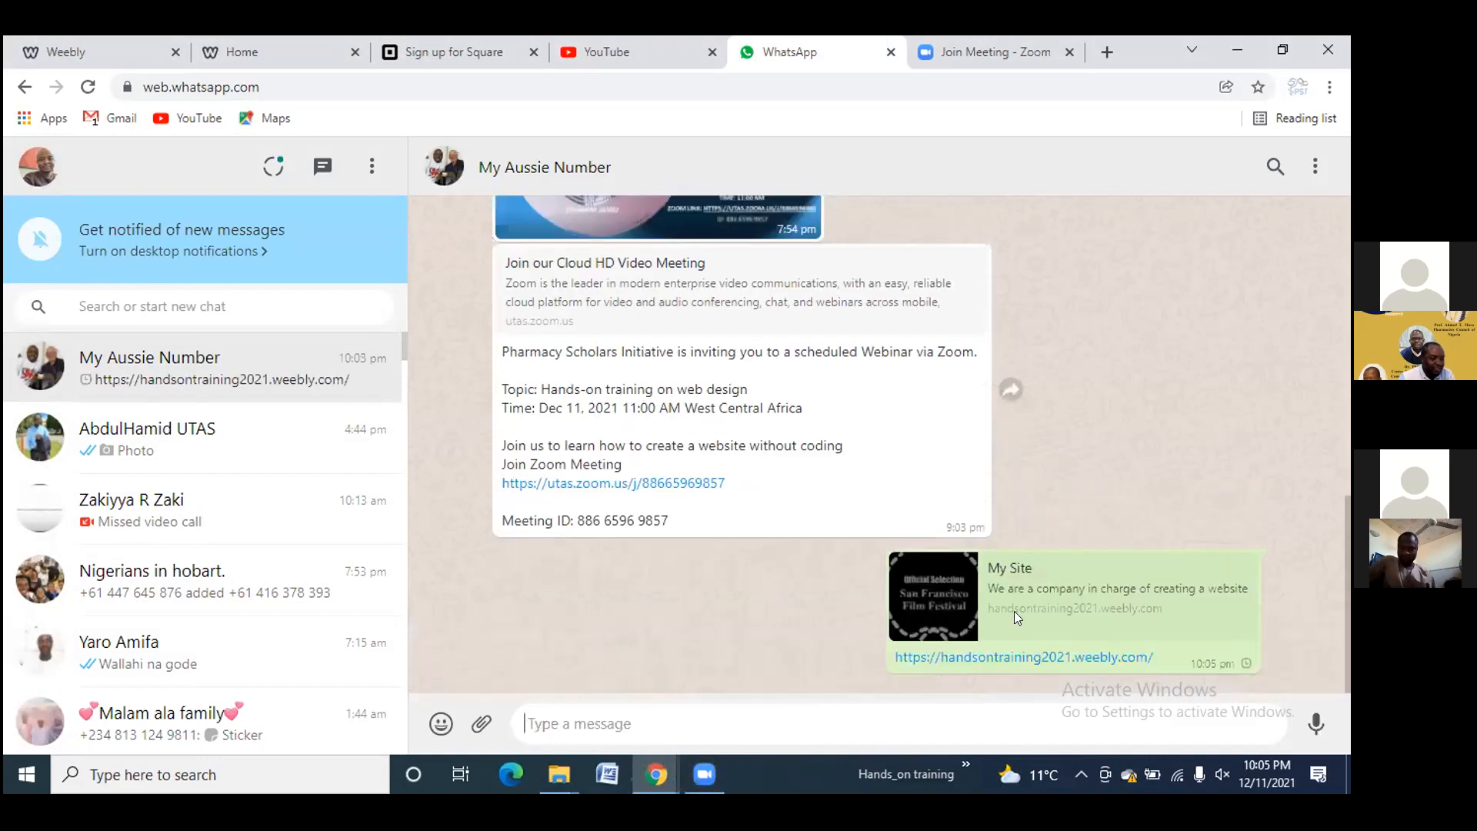
click(1001, 652)
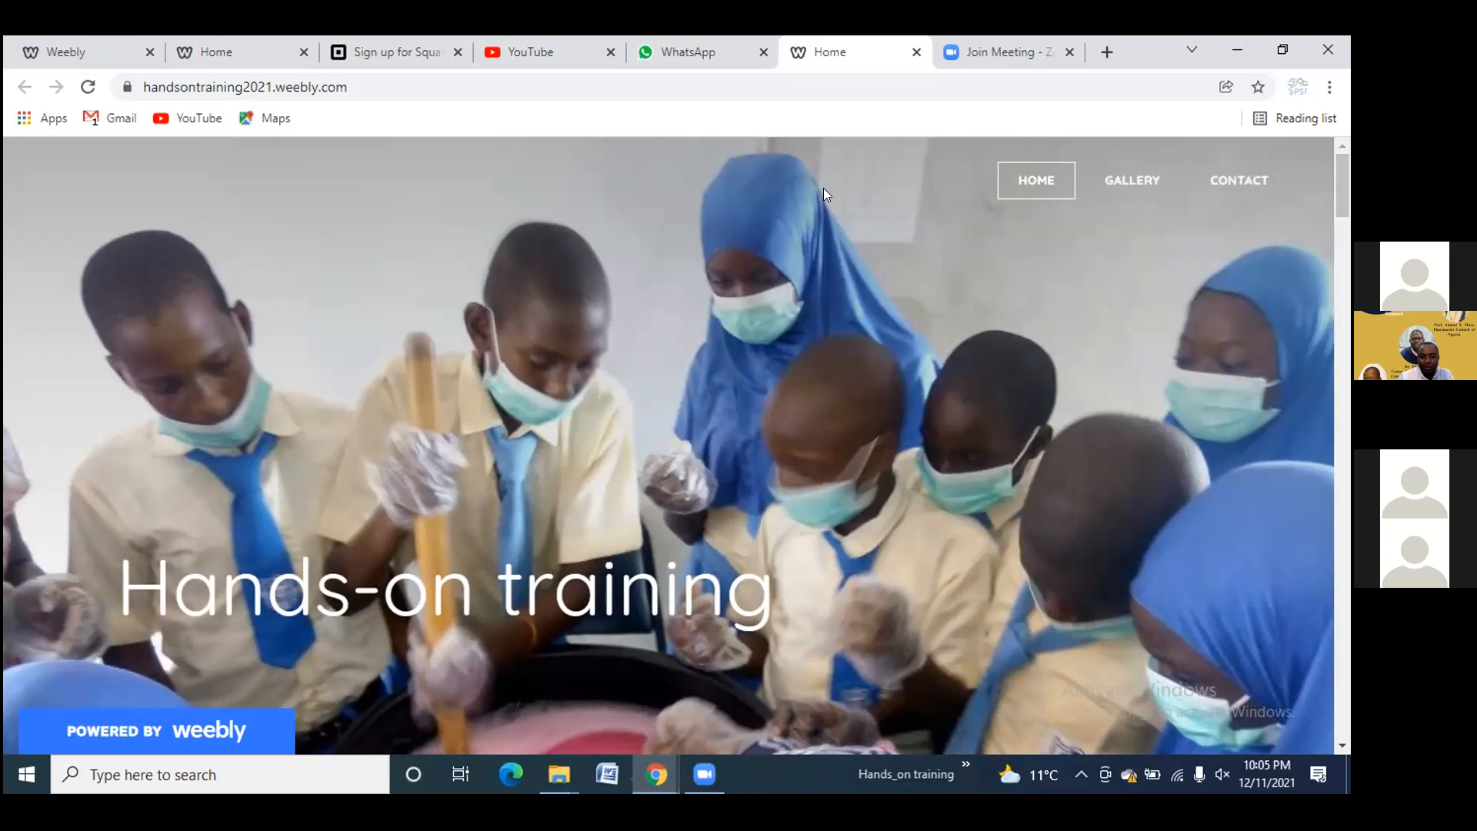
Close the duplicate site tab, return to the Weebly editor and close the Website Published dialog
click(916, 54)
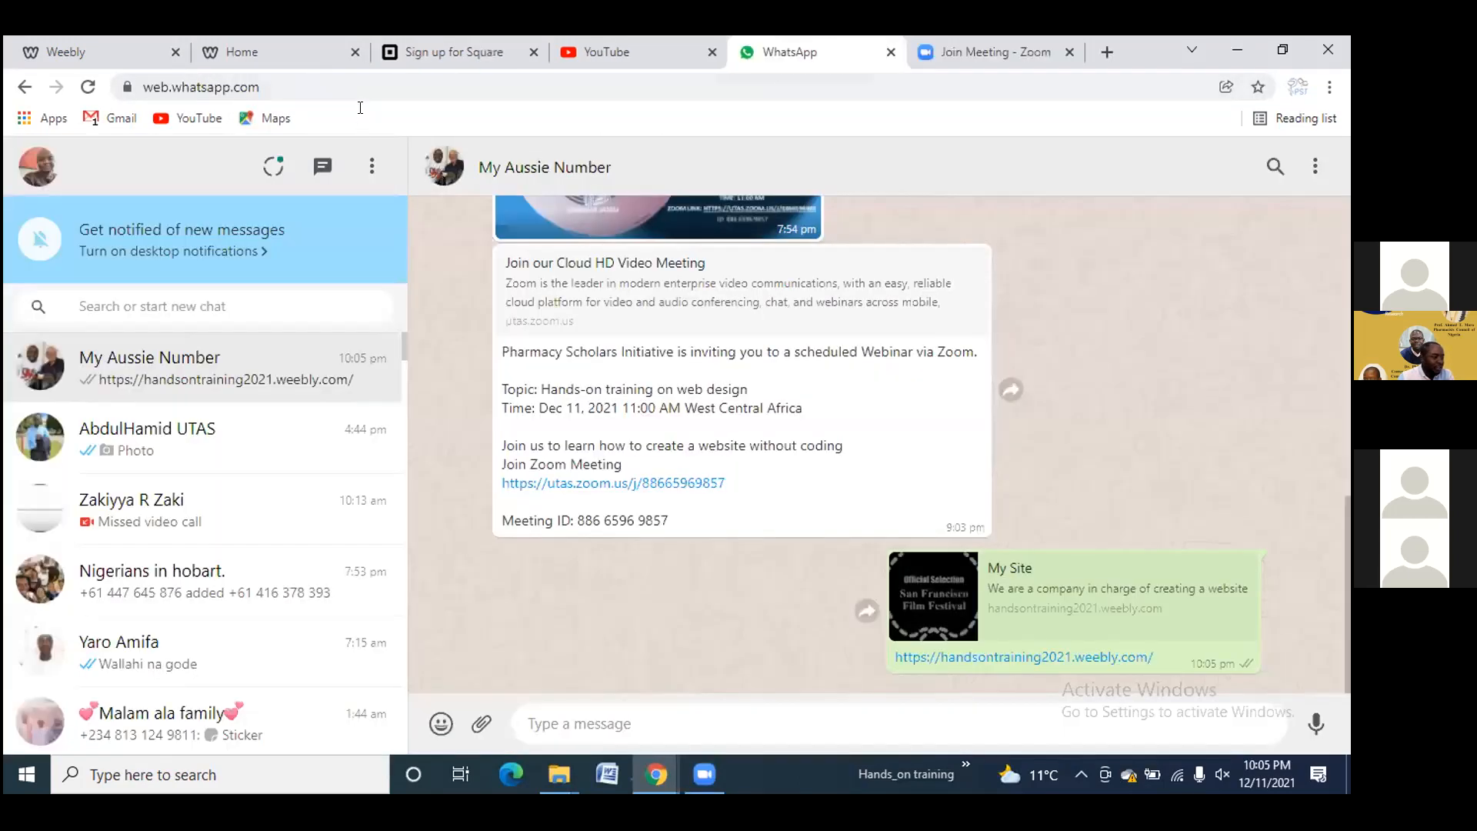
click(297, 52)
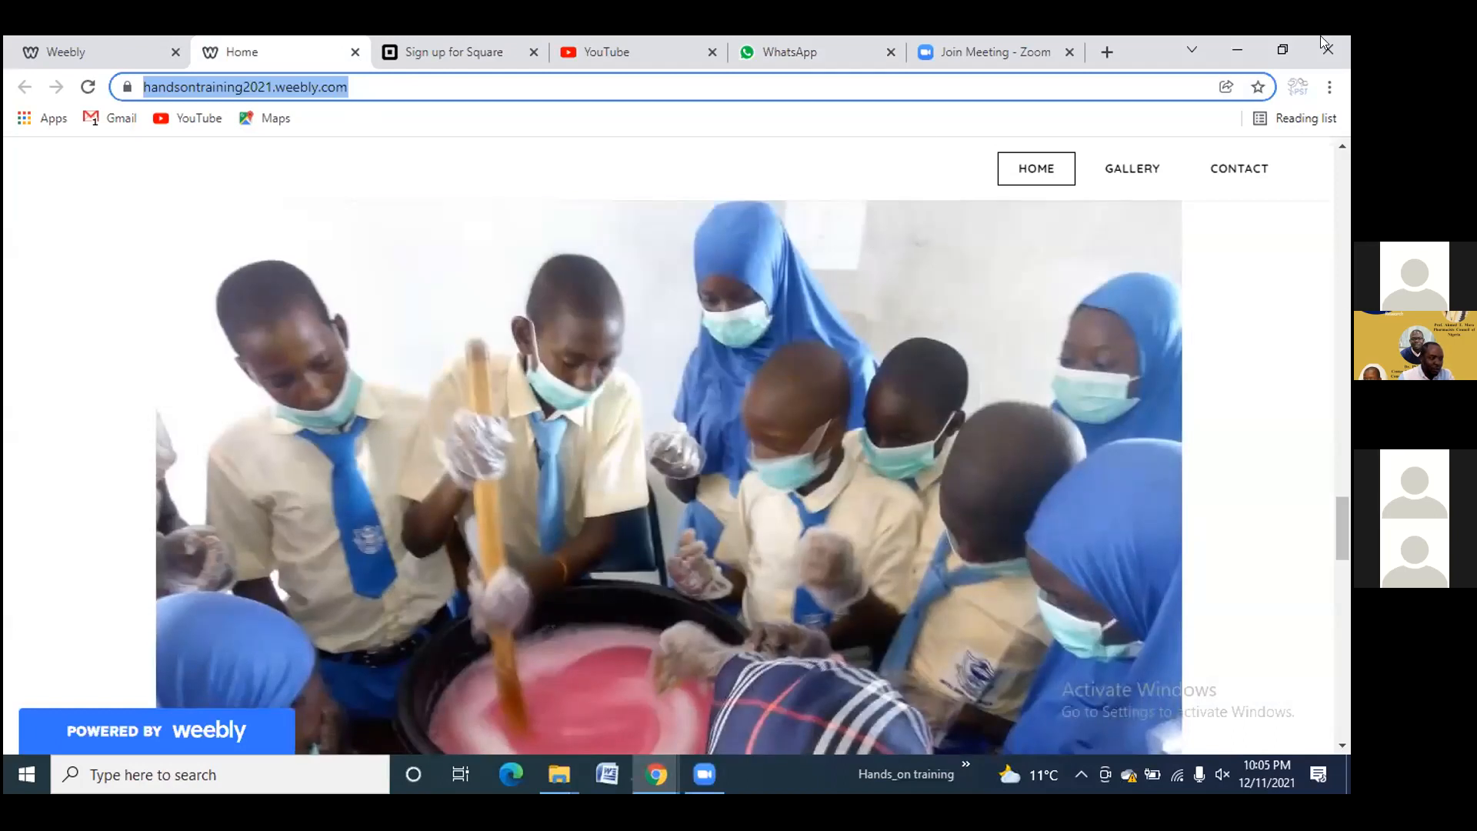
click(73, 62)
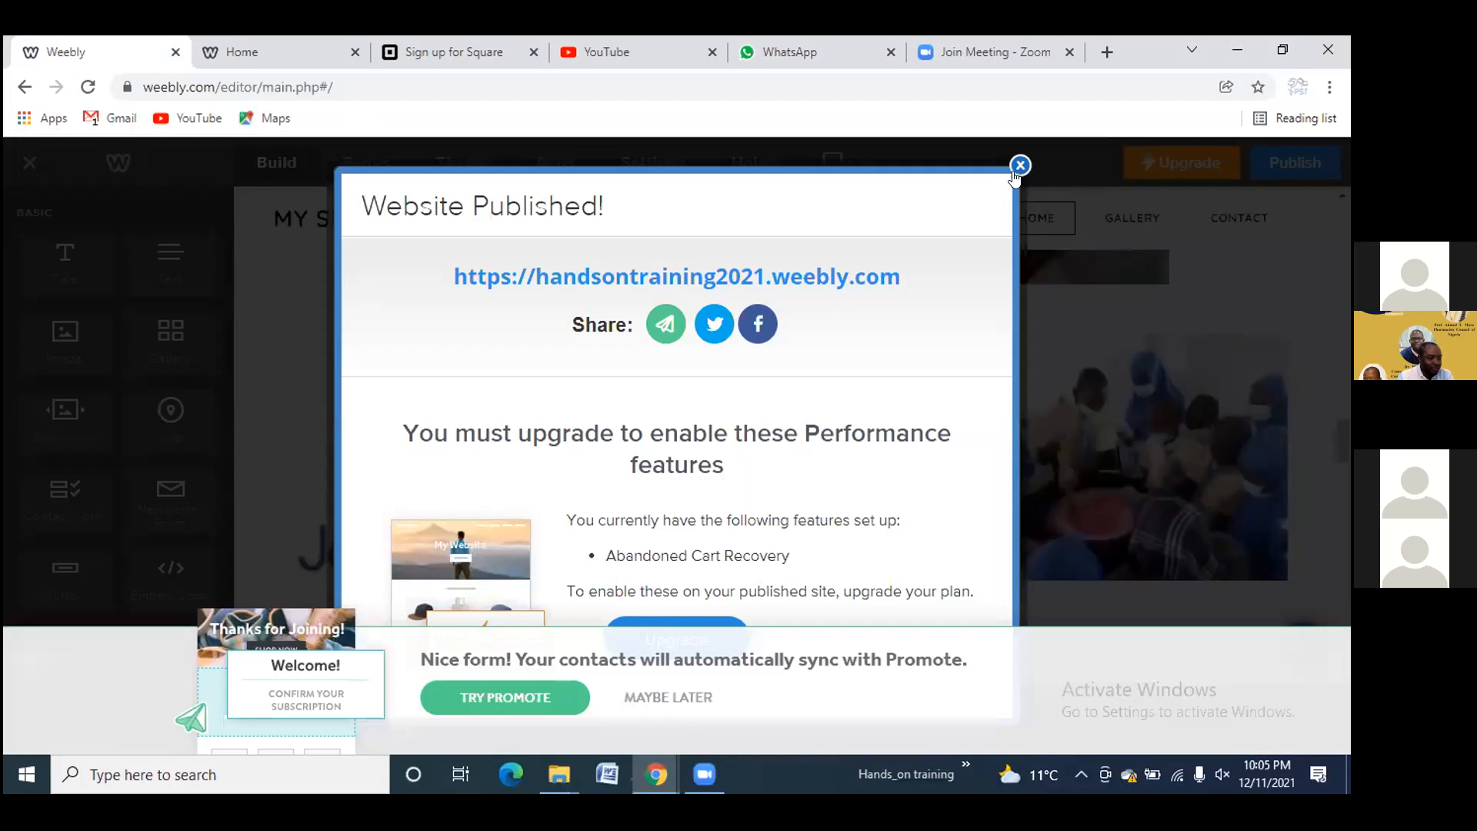
click(1018, 167)
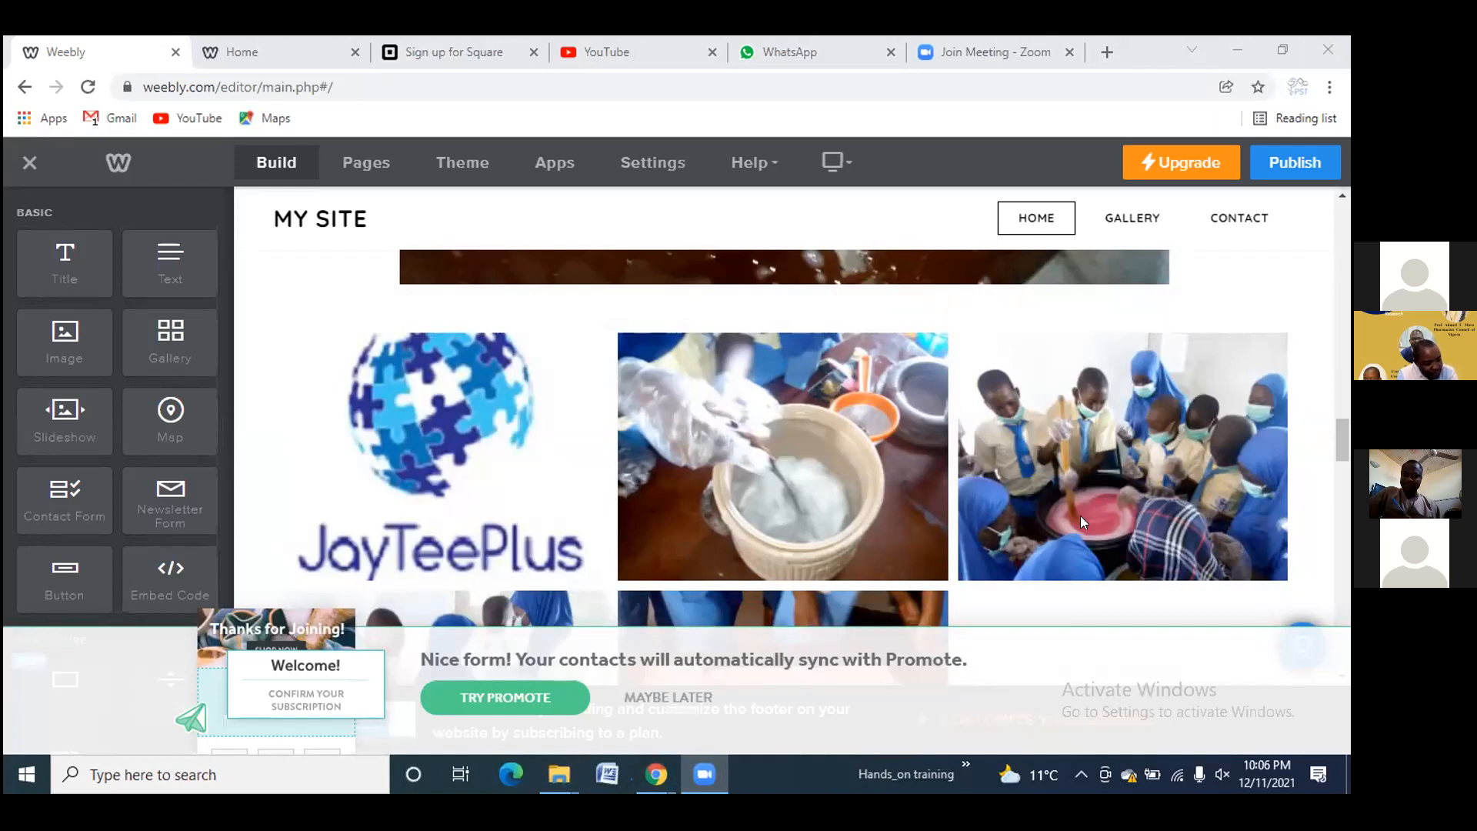
Choose MAYBE LATER on the Promote contact-sync banner over the home page gallery
scroll(1080, 517, down, 4)
scroll(1084, 523, up, 3)
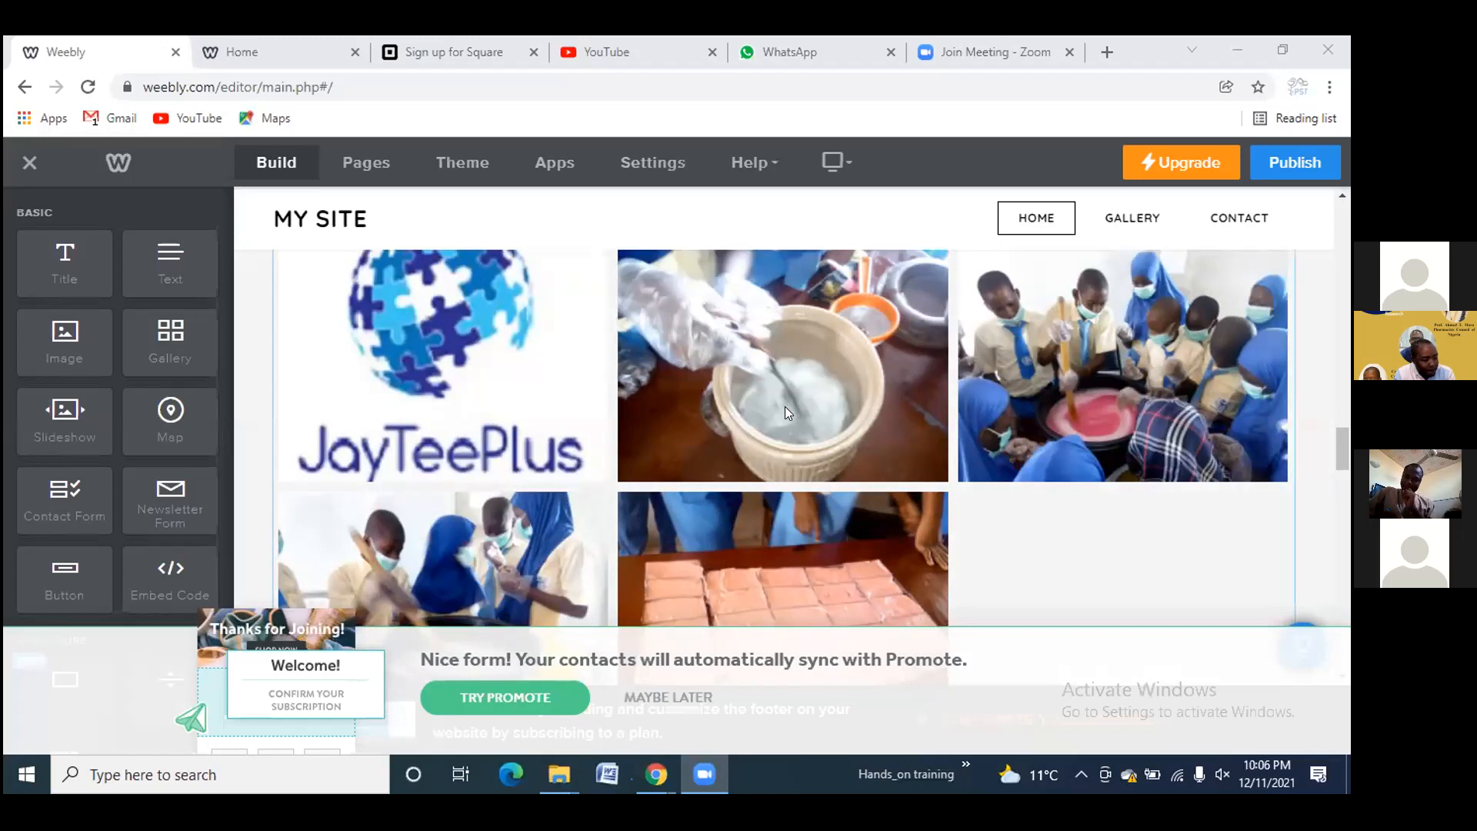
click(676, 696)
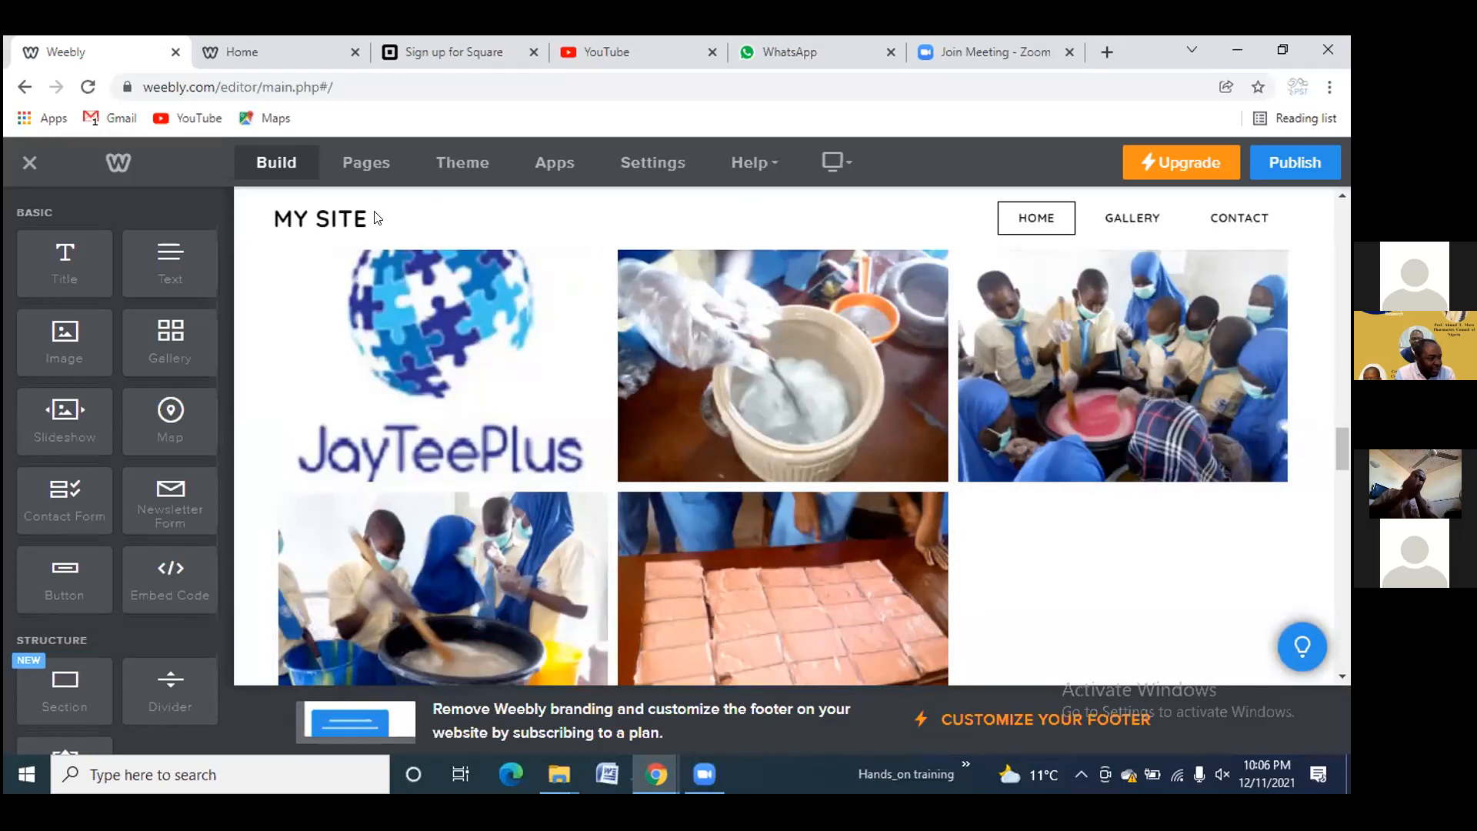
mouse_move(344, 218)
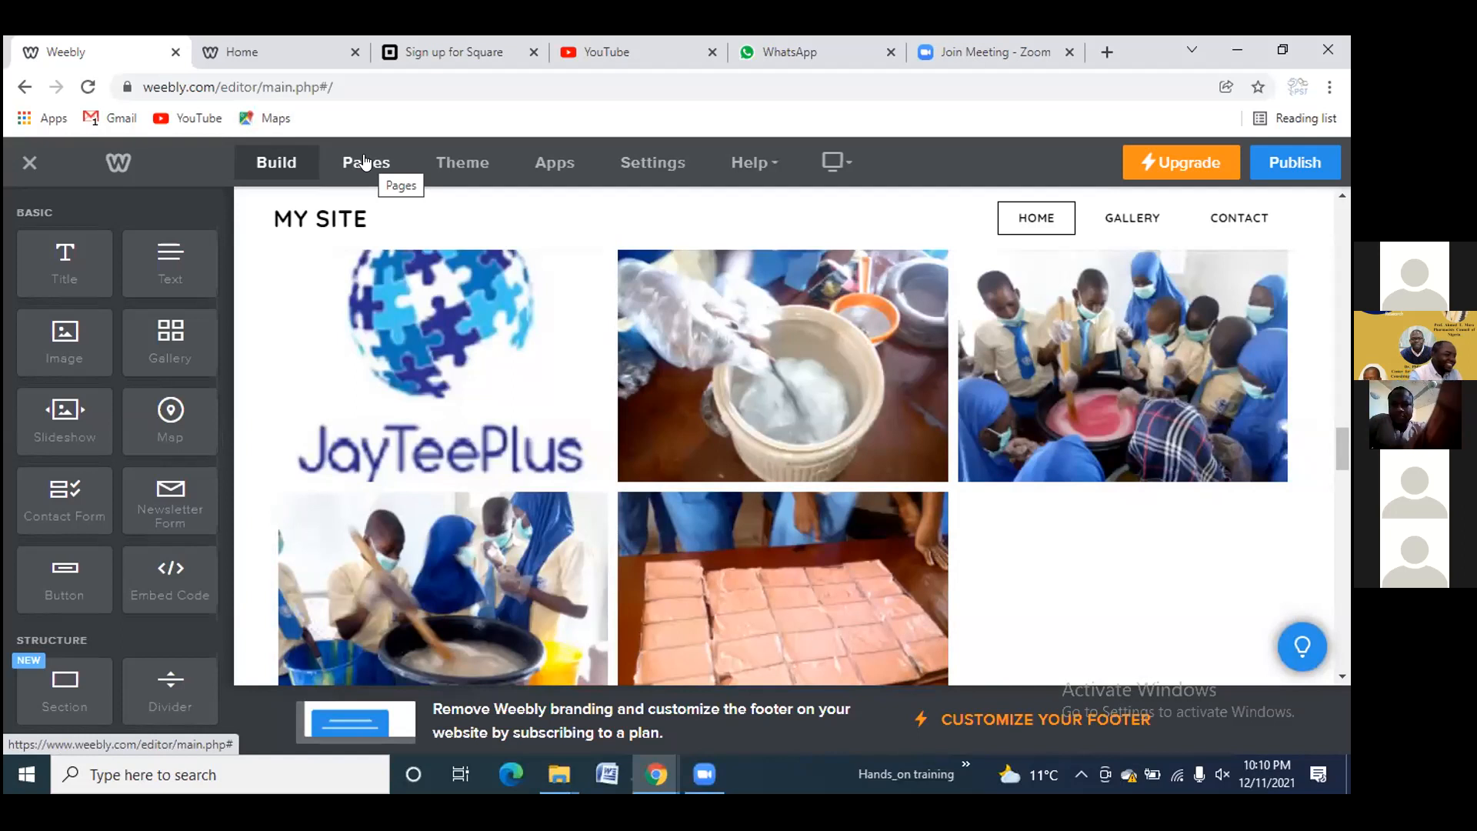
mouse_move(343, 231)
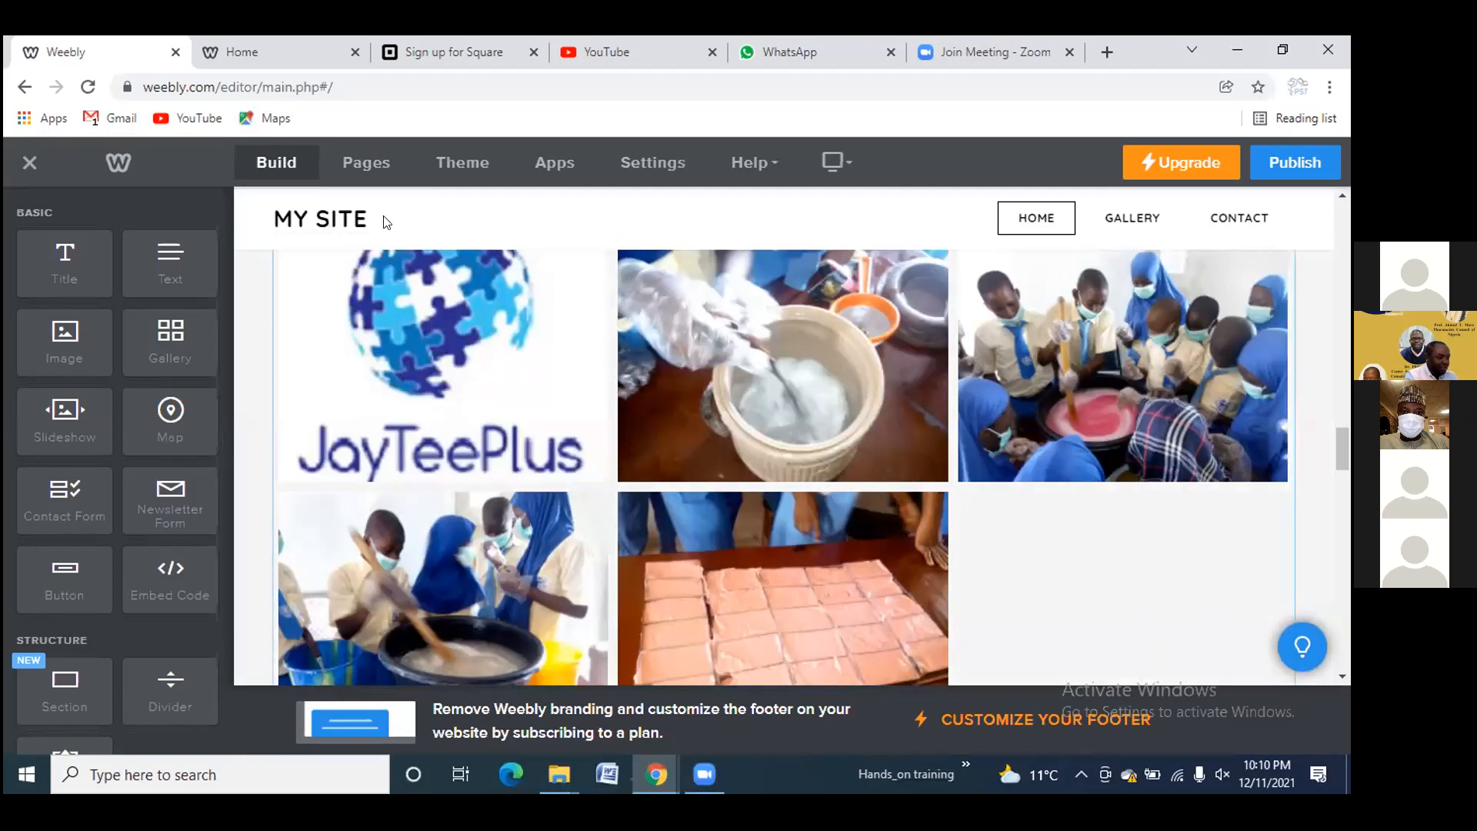
Replace the MY SITE header title with the new three-word site name, fixing typos
double_click(370, 223)
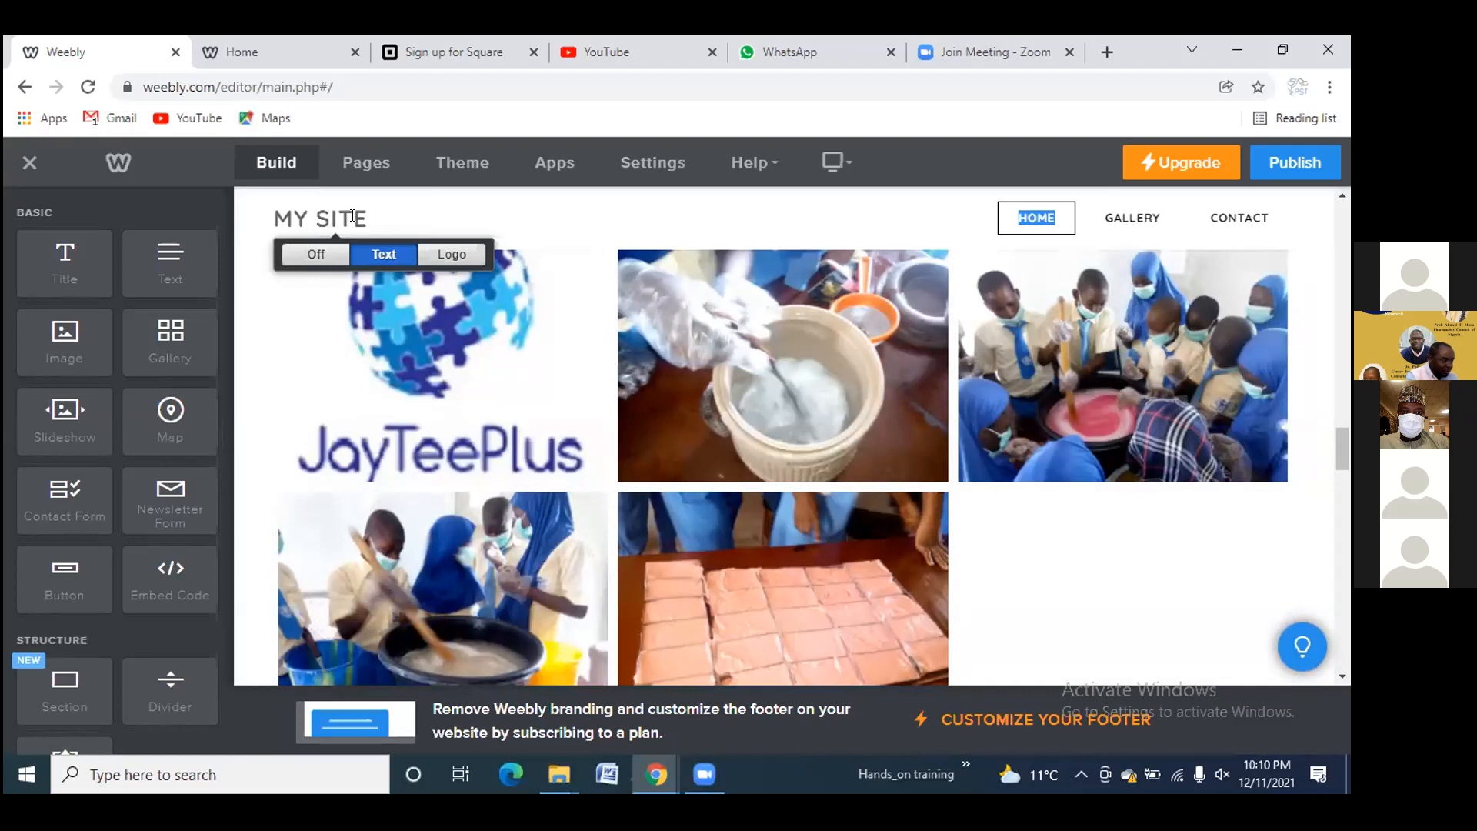
double_click(354, 216)
key(BackSpace)
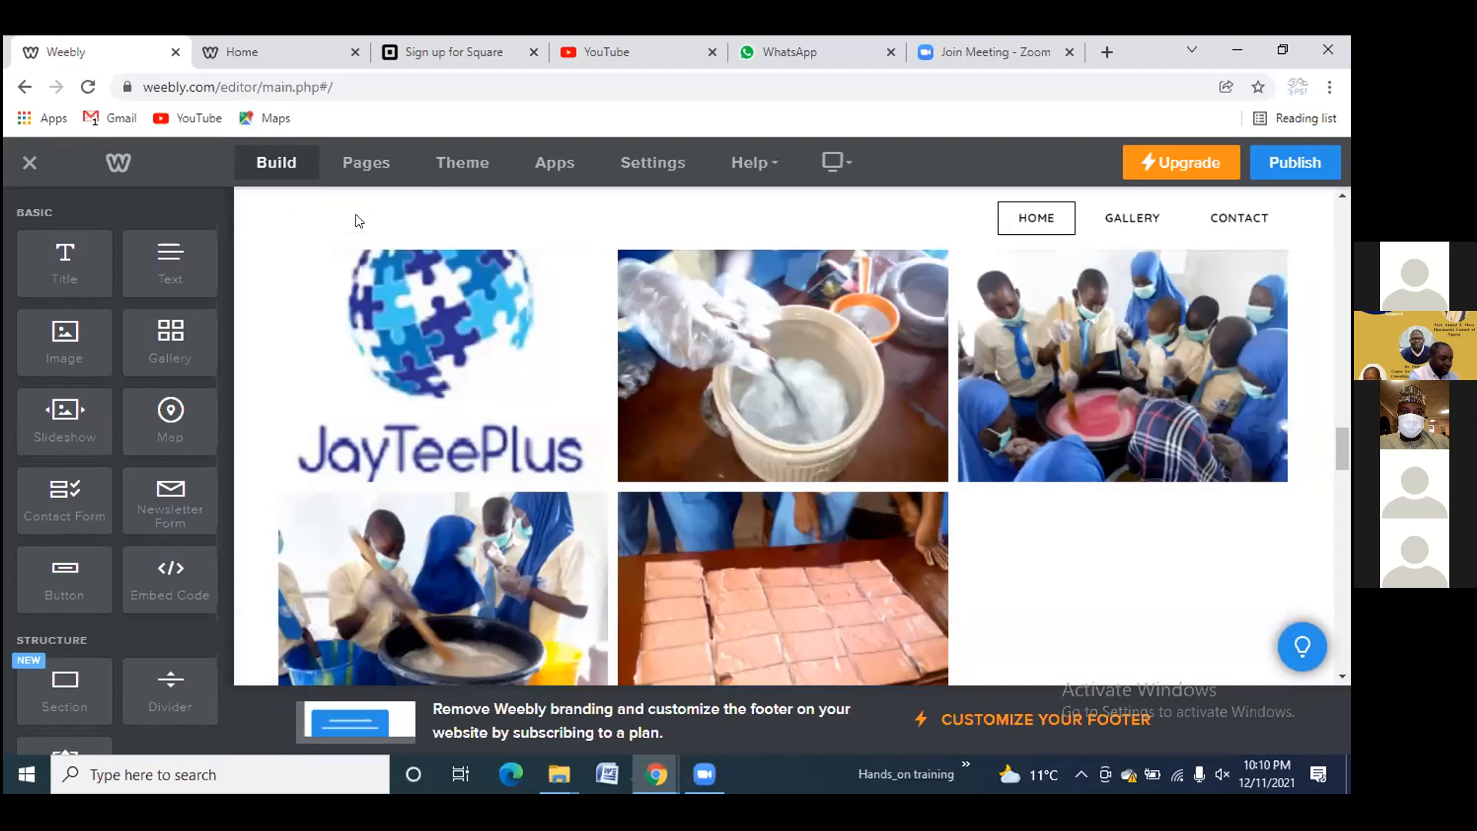
text(M)
key(BackSpace)
text(IN)
text(UWA'S)
text(HAWO)
key(BackSpace)
key(BackSpace)
text(DOW STONE)
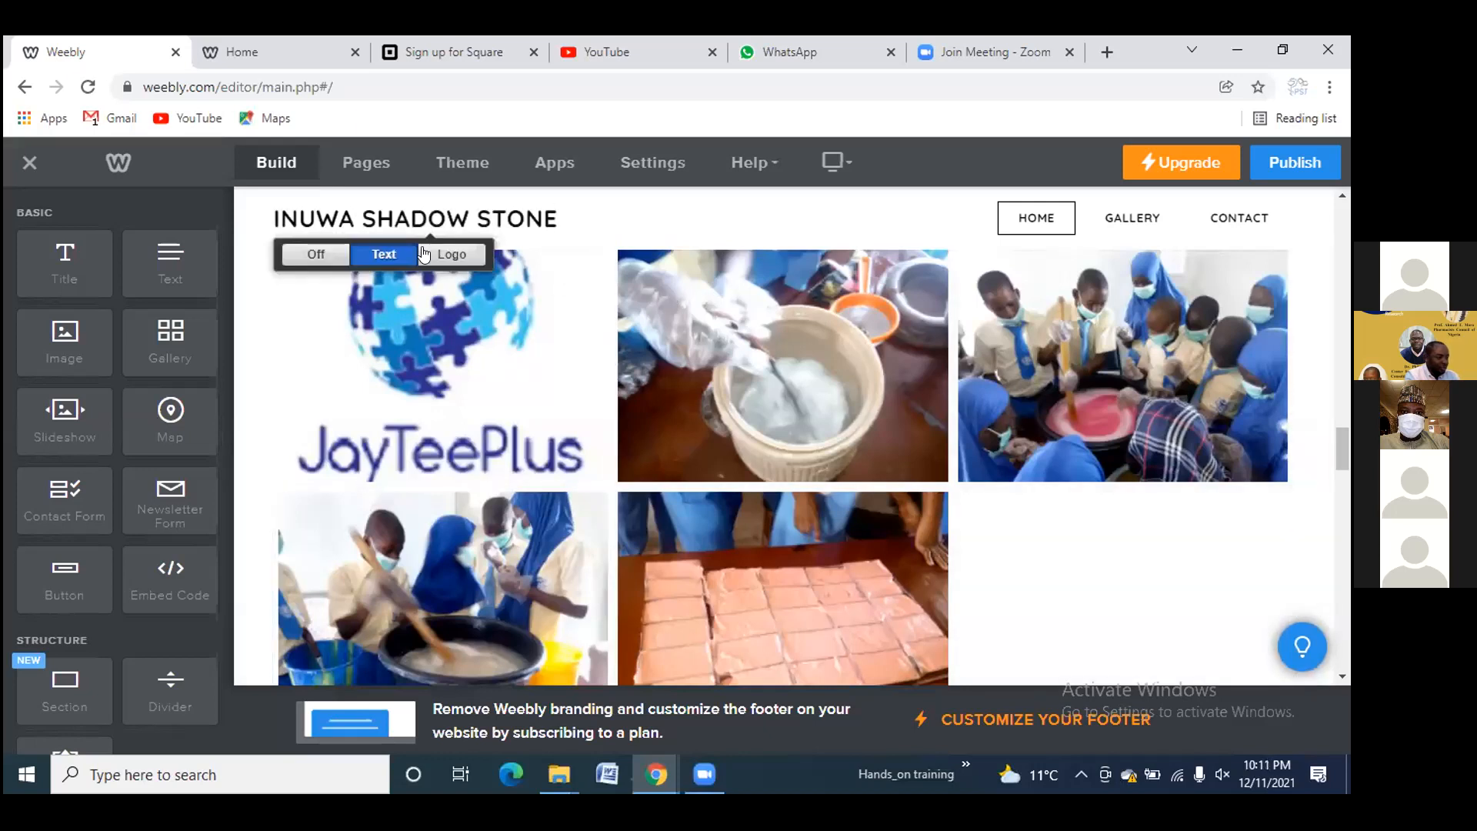
Upload the JayTeePlus logo and soap-making photos through the file picker
click(424, 254)
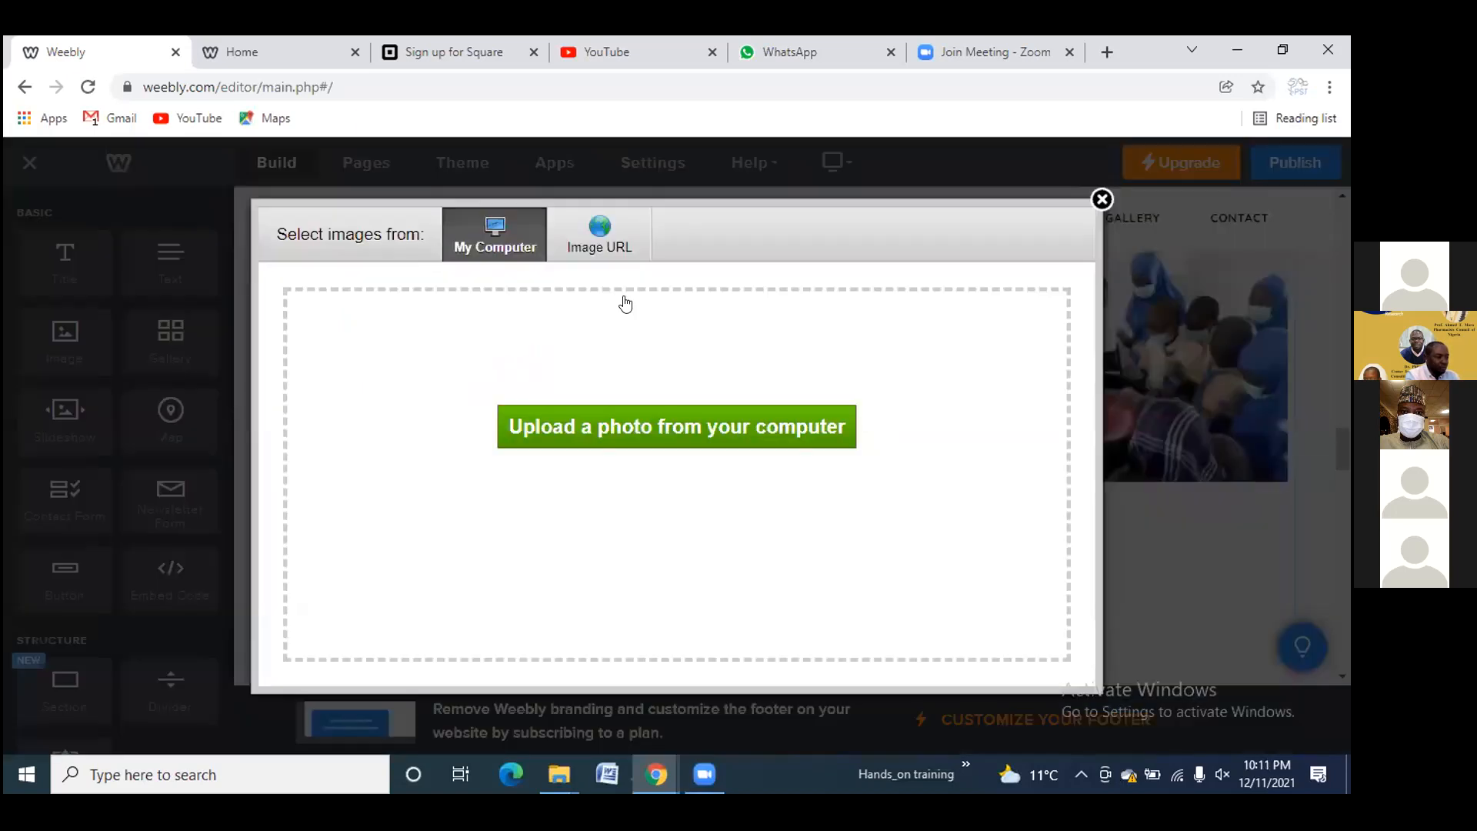
click(729, 423)
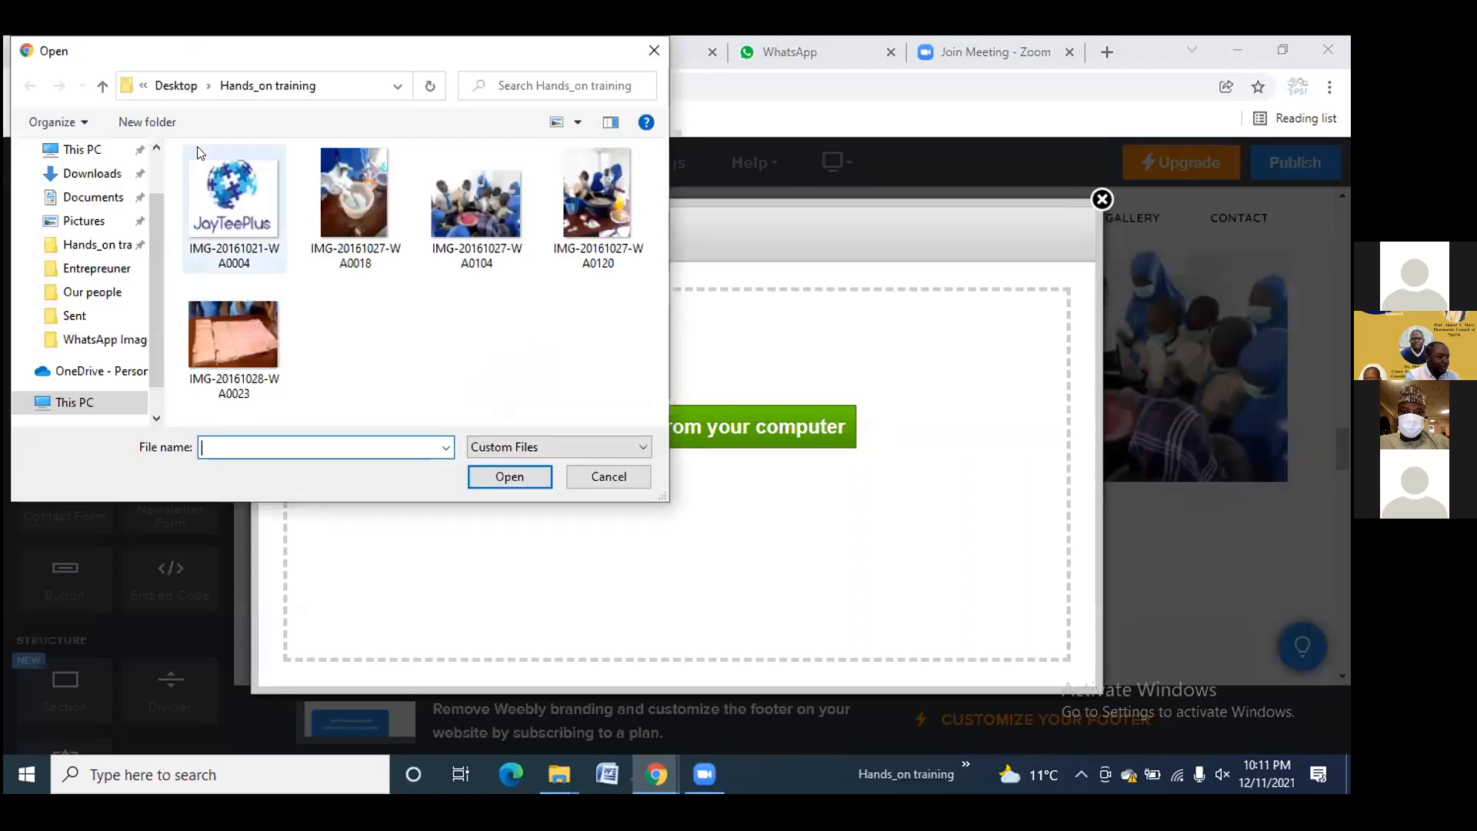
click(198, 151)
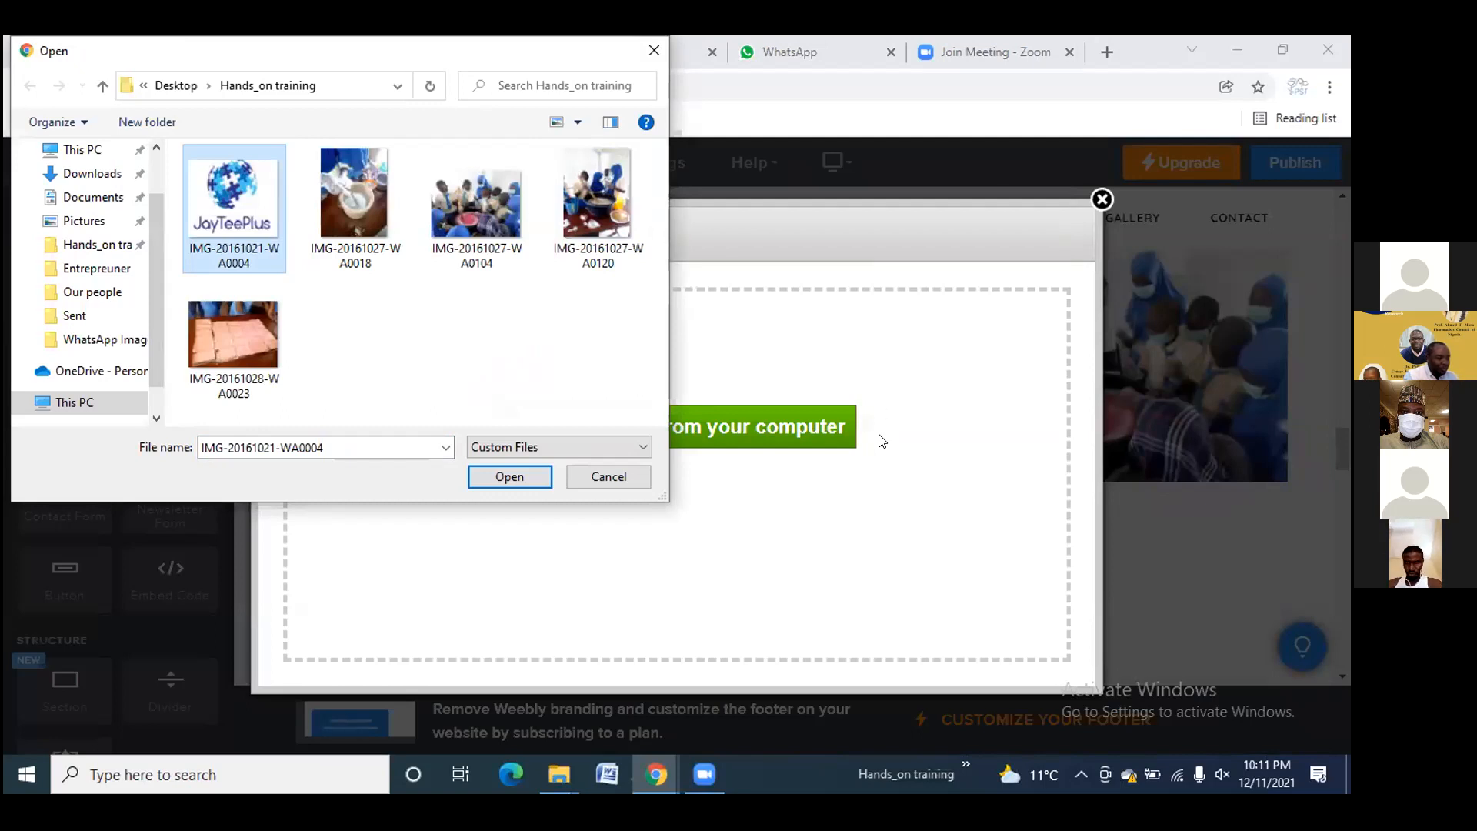
click(518, 478)
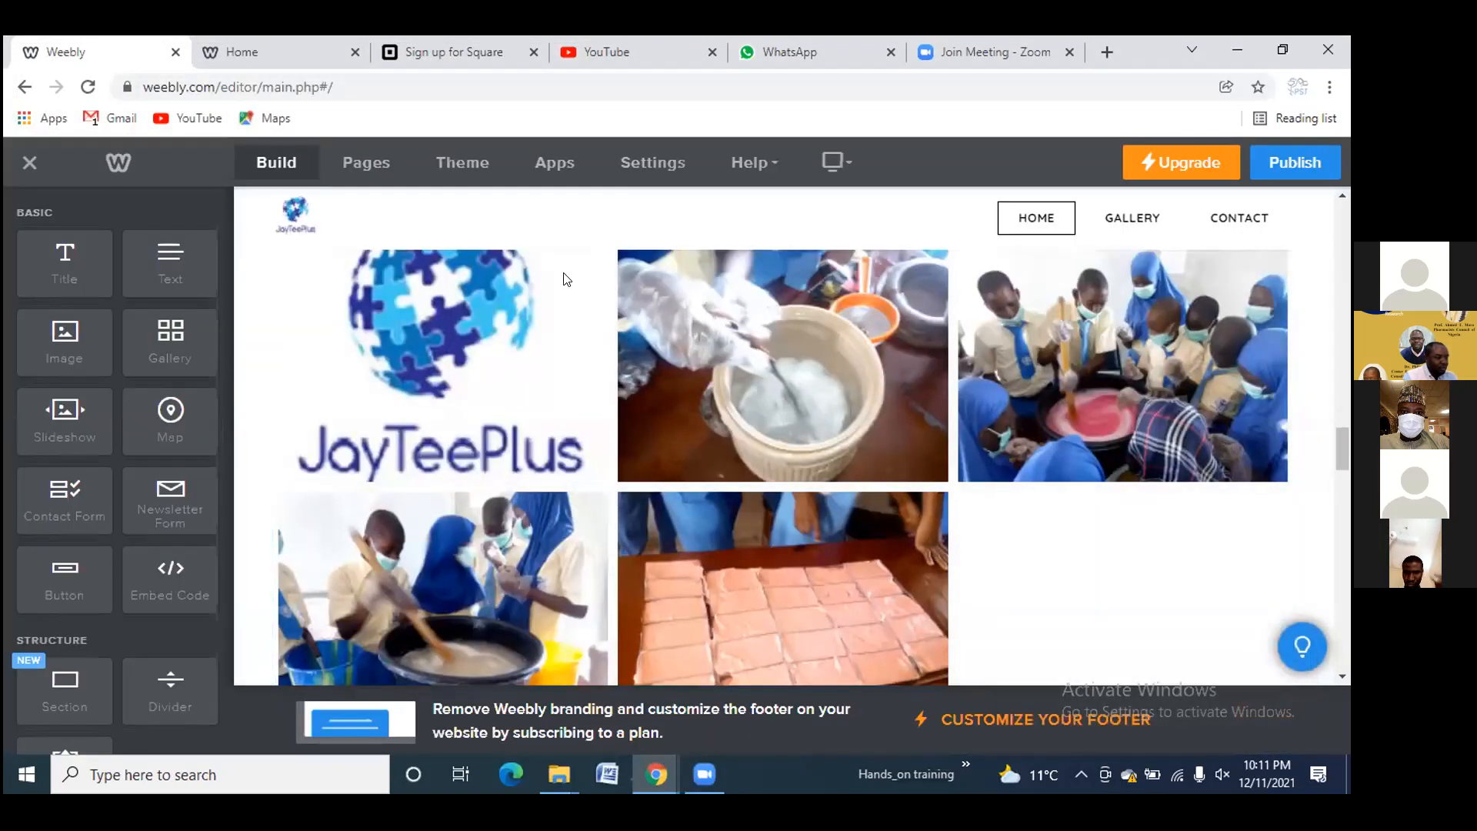
Toggle the header between Off, Text and Logo, leaving the small JayTeePlus logo displayed
click(296, 218)
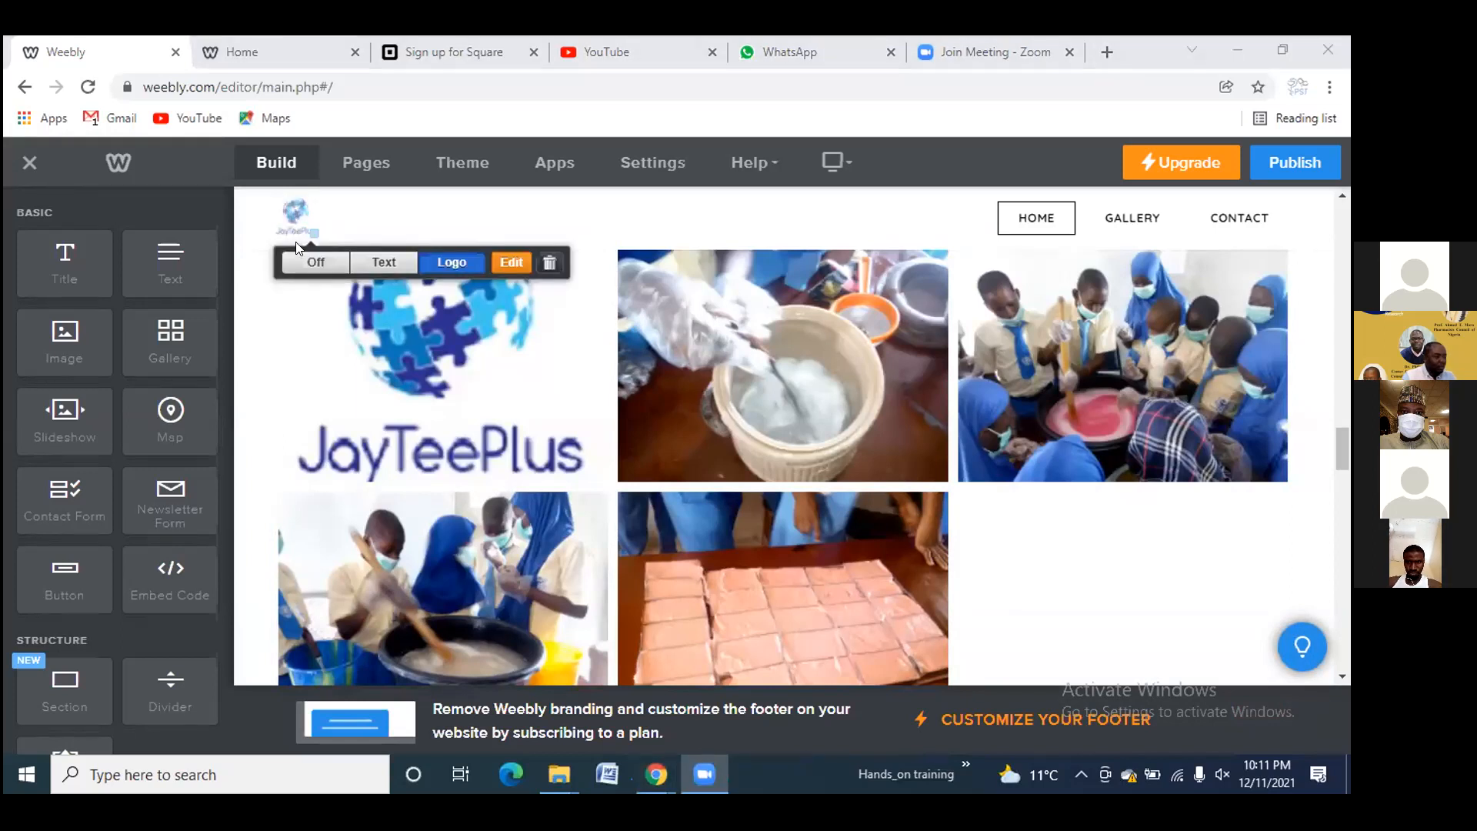
click(311, 259)
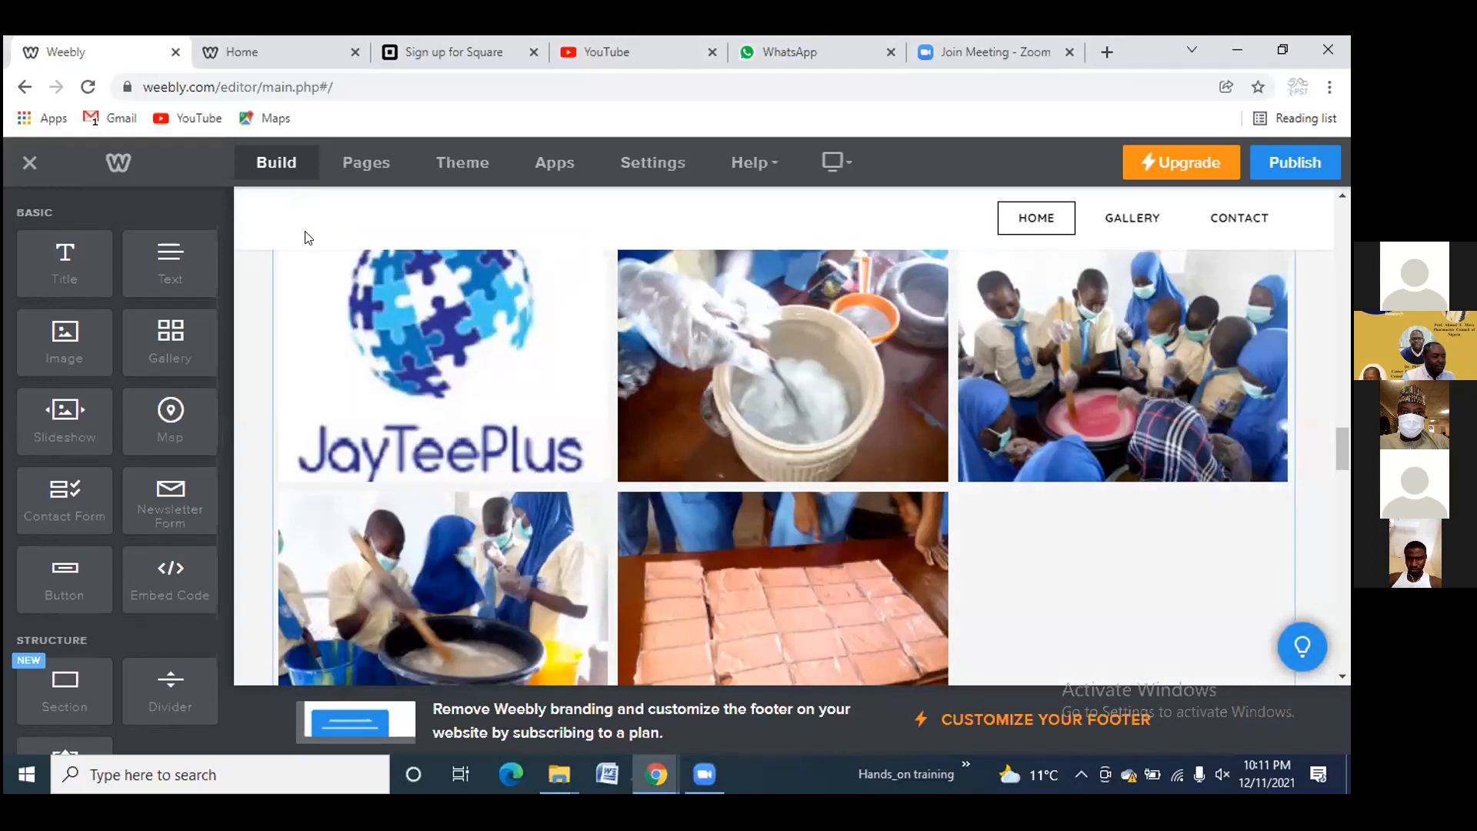
click(304, 221)
click(451, 248)
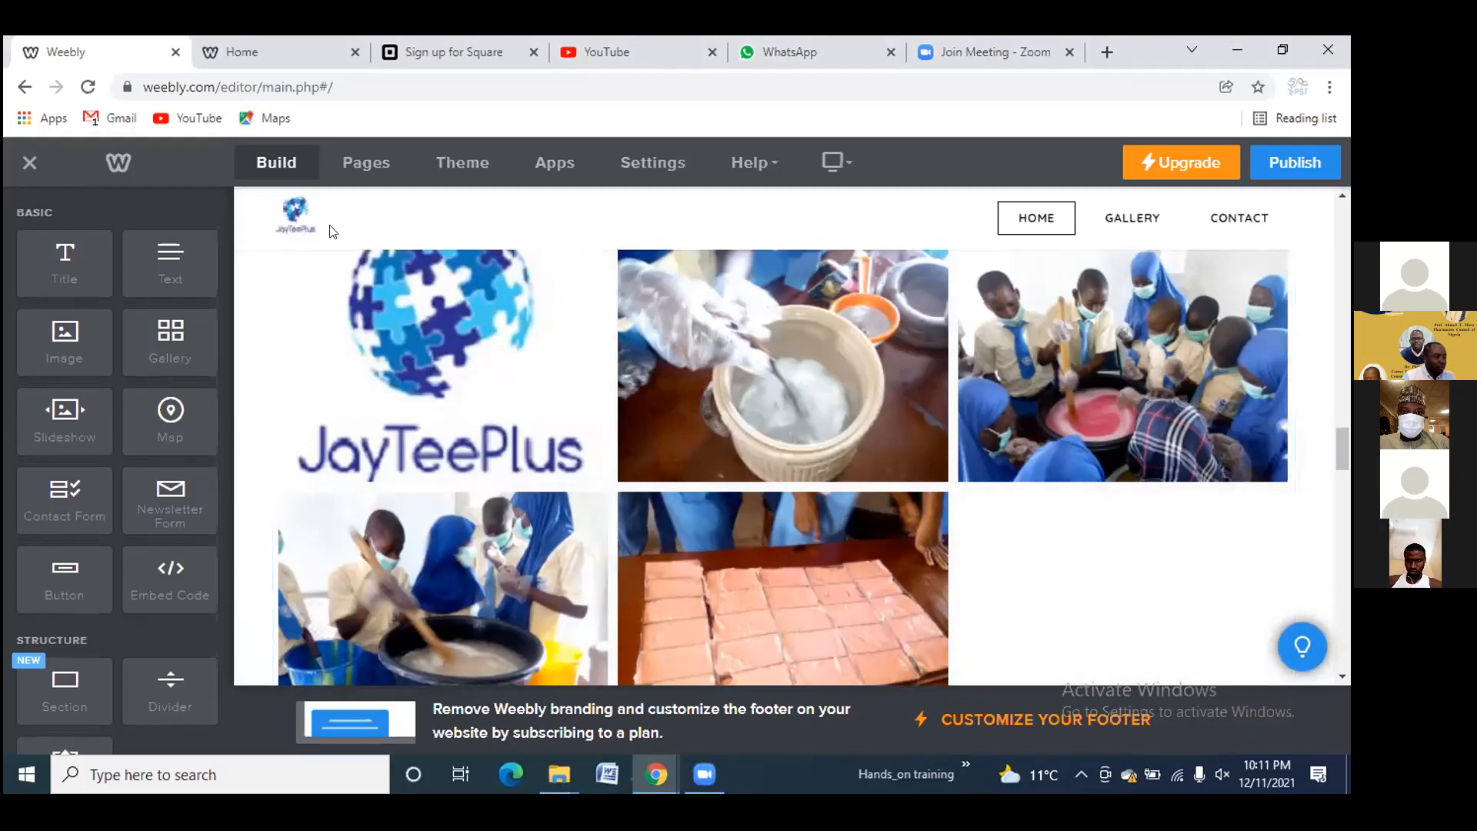
click(298, 221)
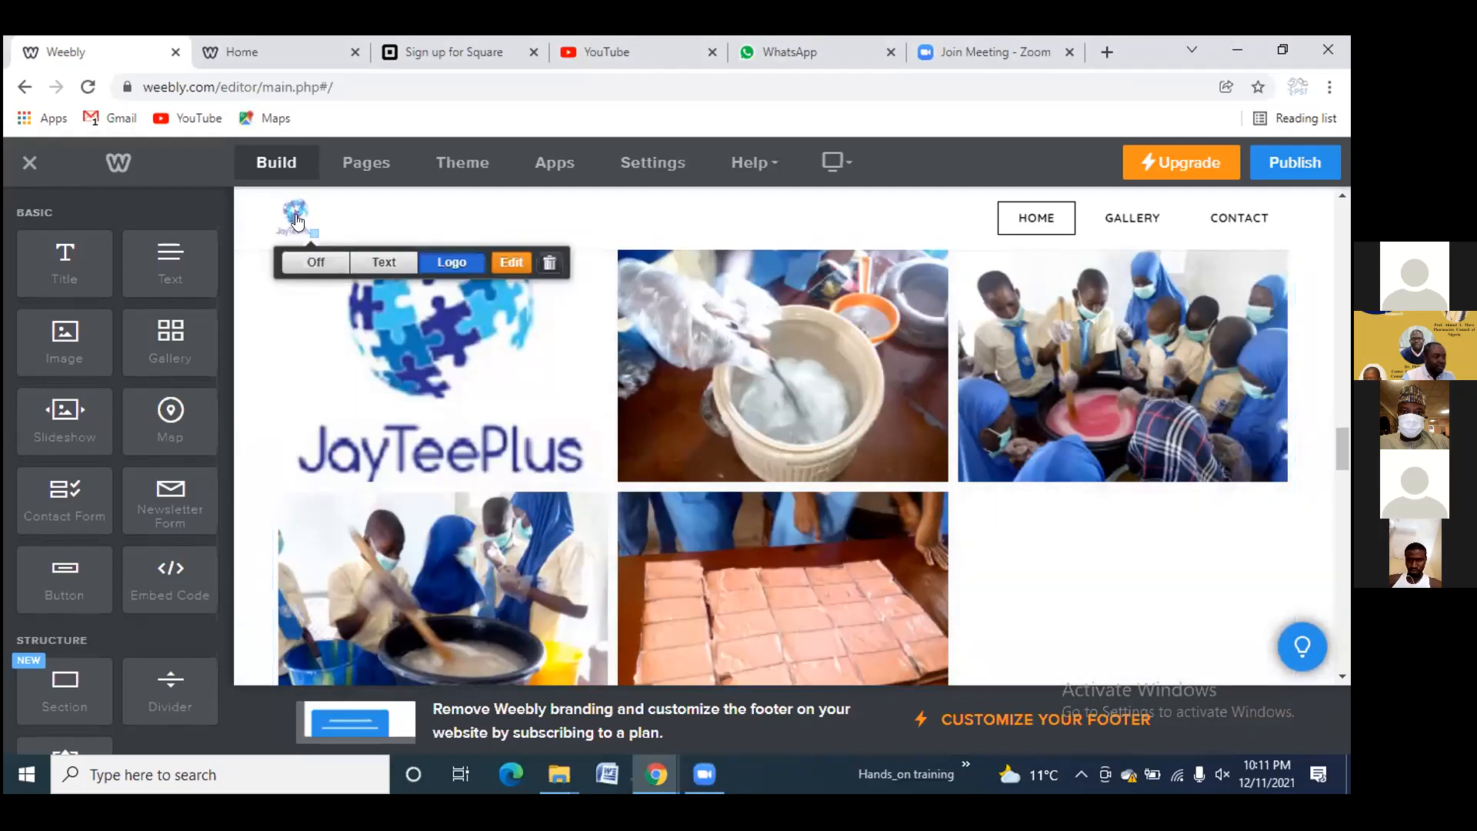
click(384, 261)
click(450, 247)
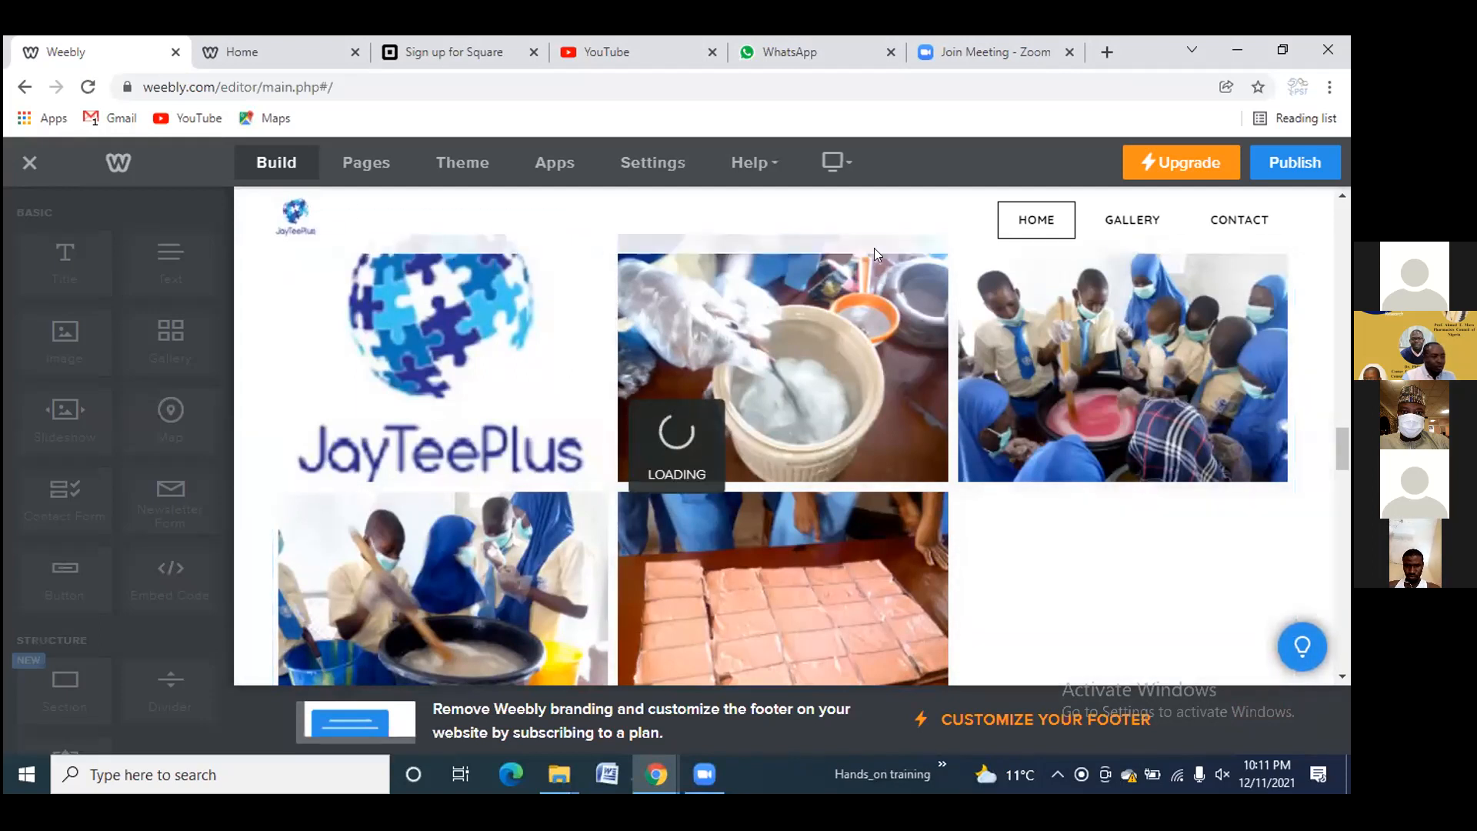
scroll(734, 419, down, 3)
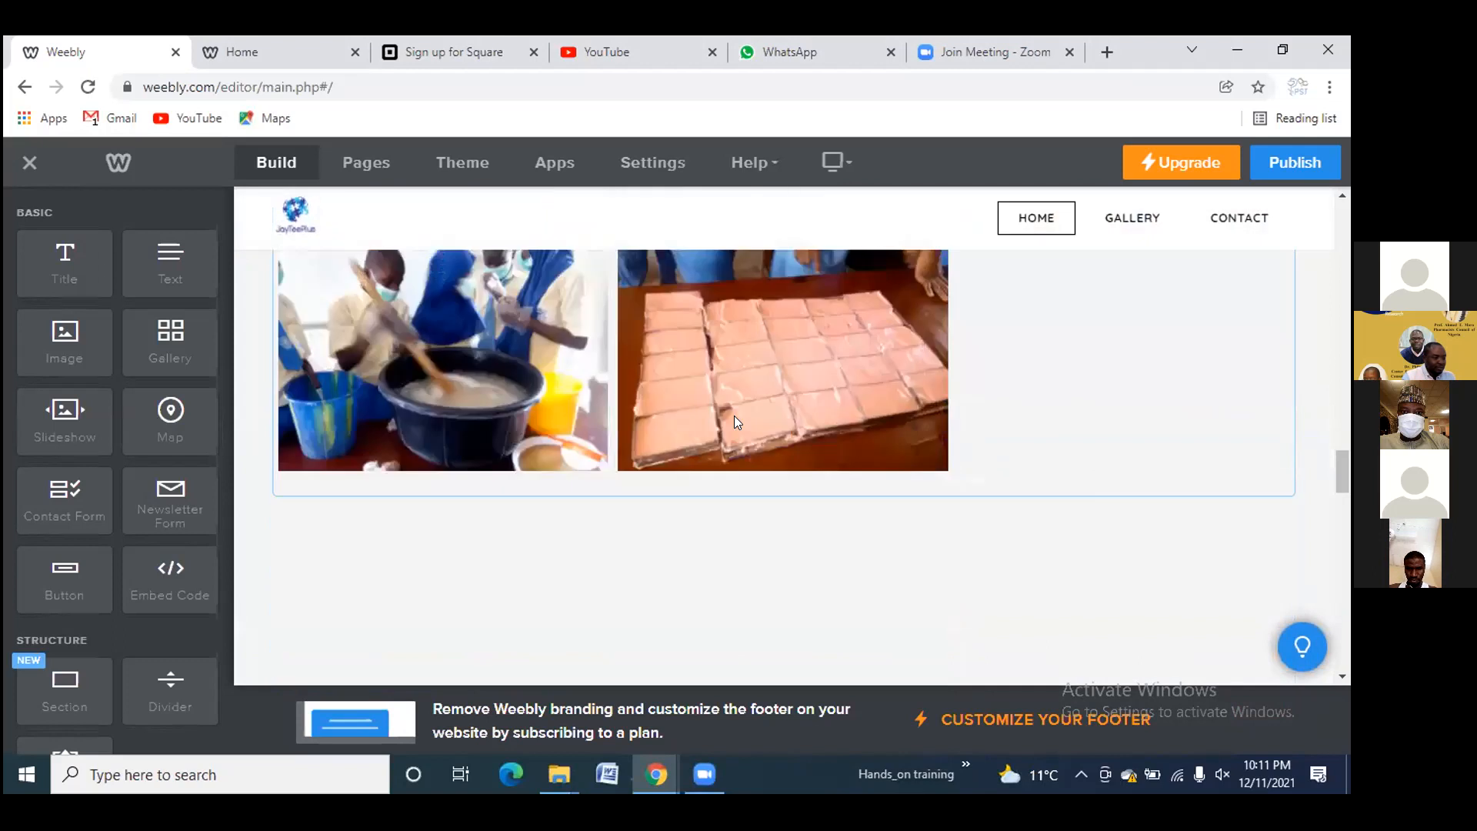
scroll(734, 417, down, 7)
scroll(734, 416, up, 5)
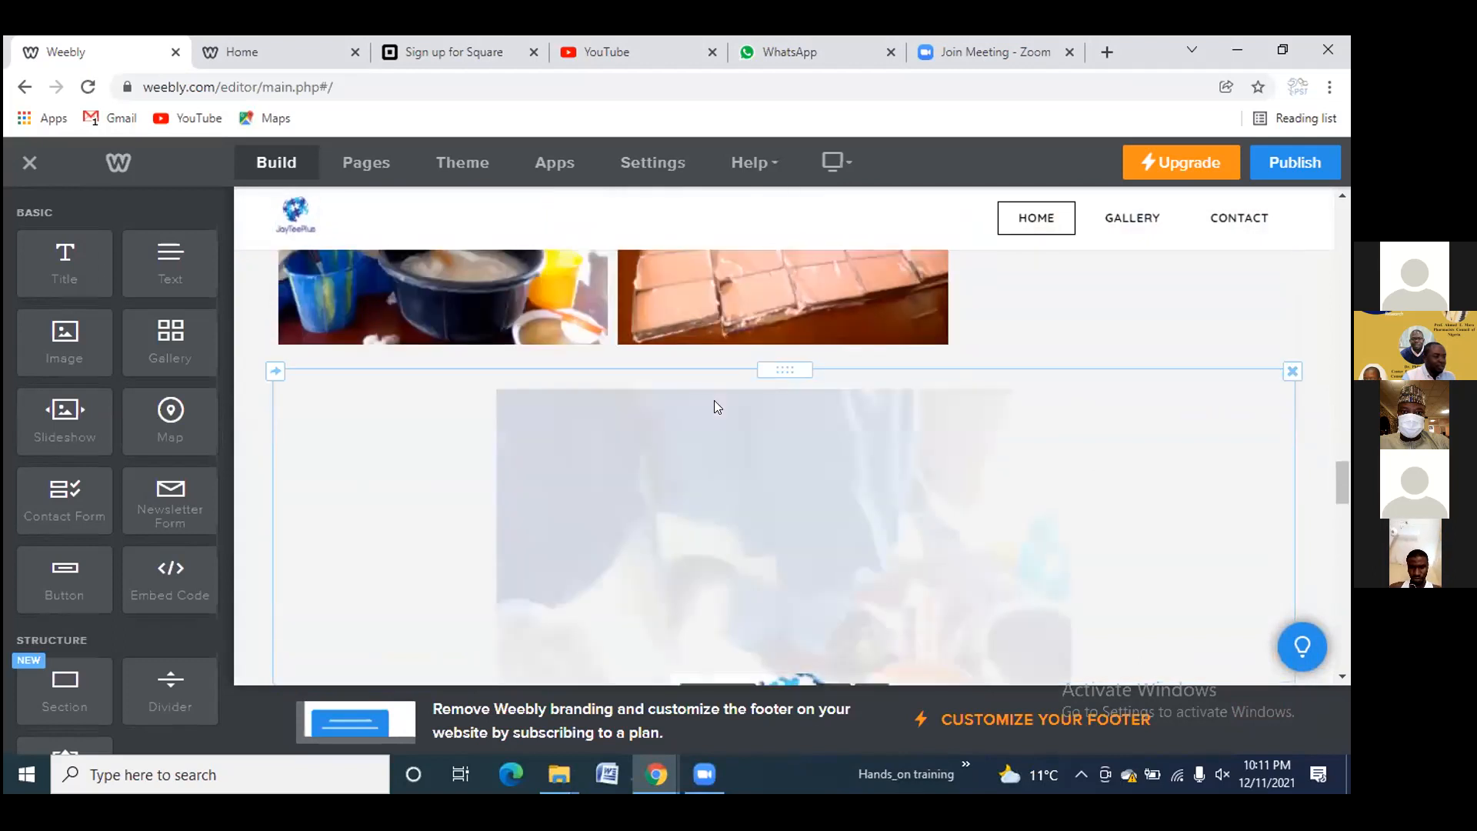
scroll(716, 407, up, 6)
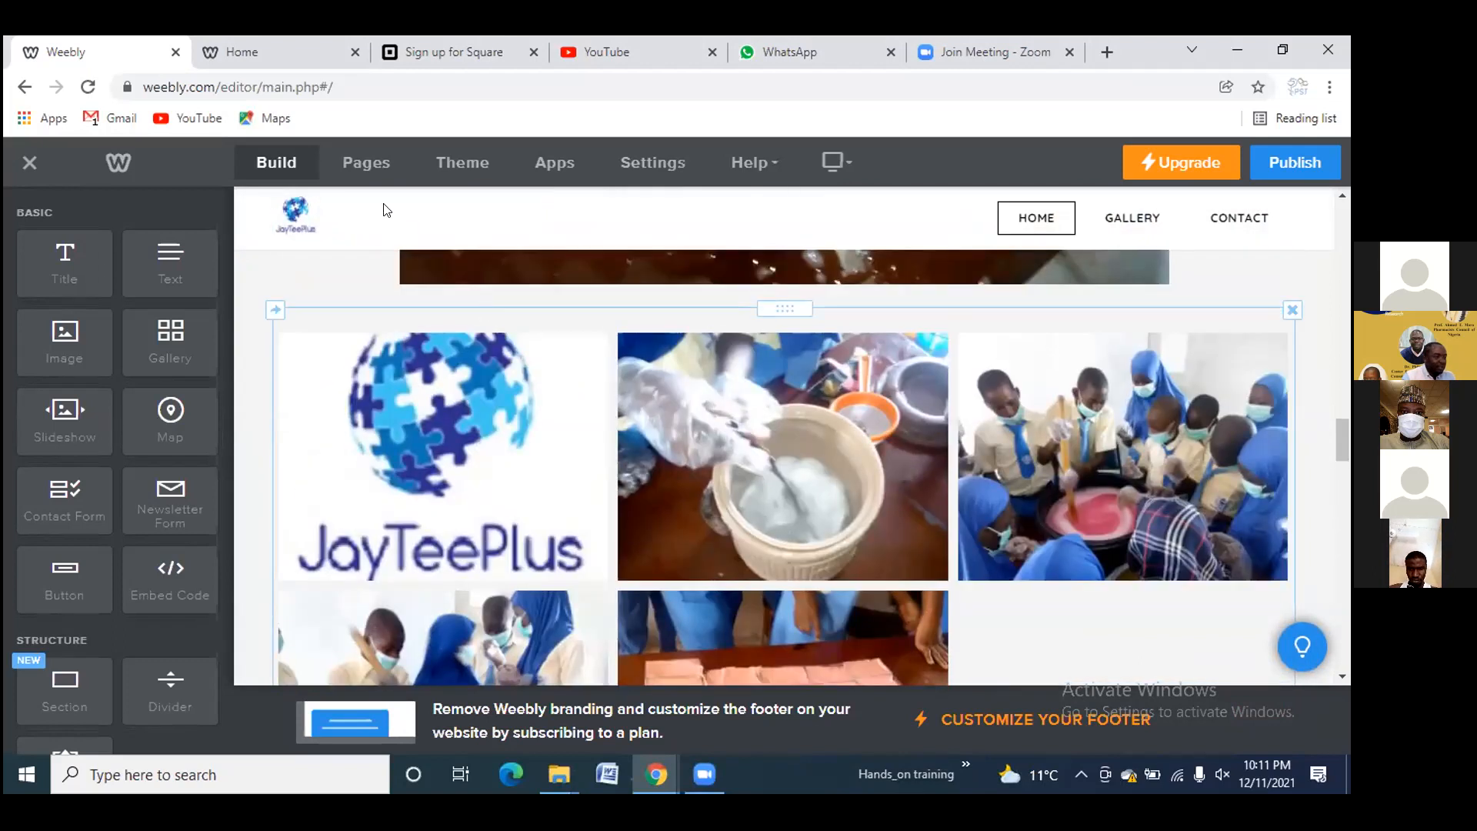
Open the Pages panel and bring up the page-type menu for a new page
click(366, 165)
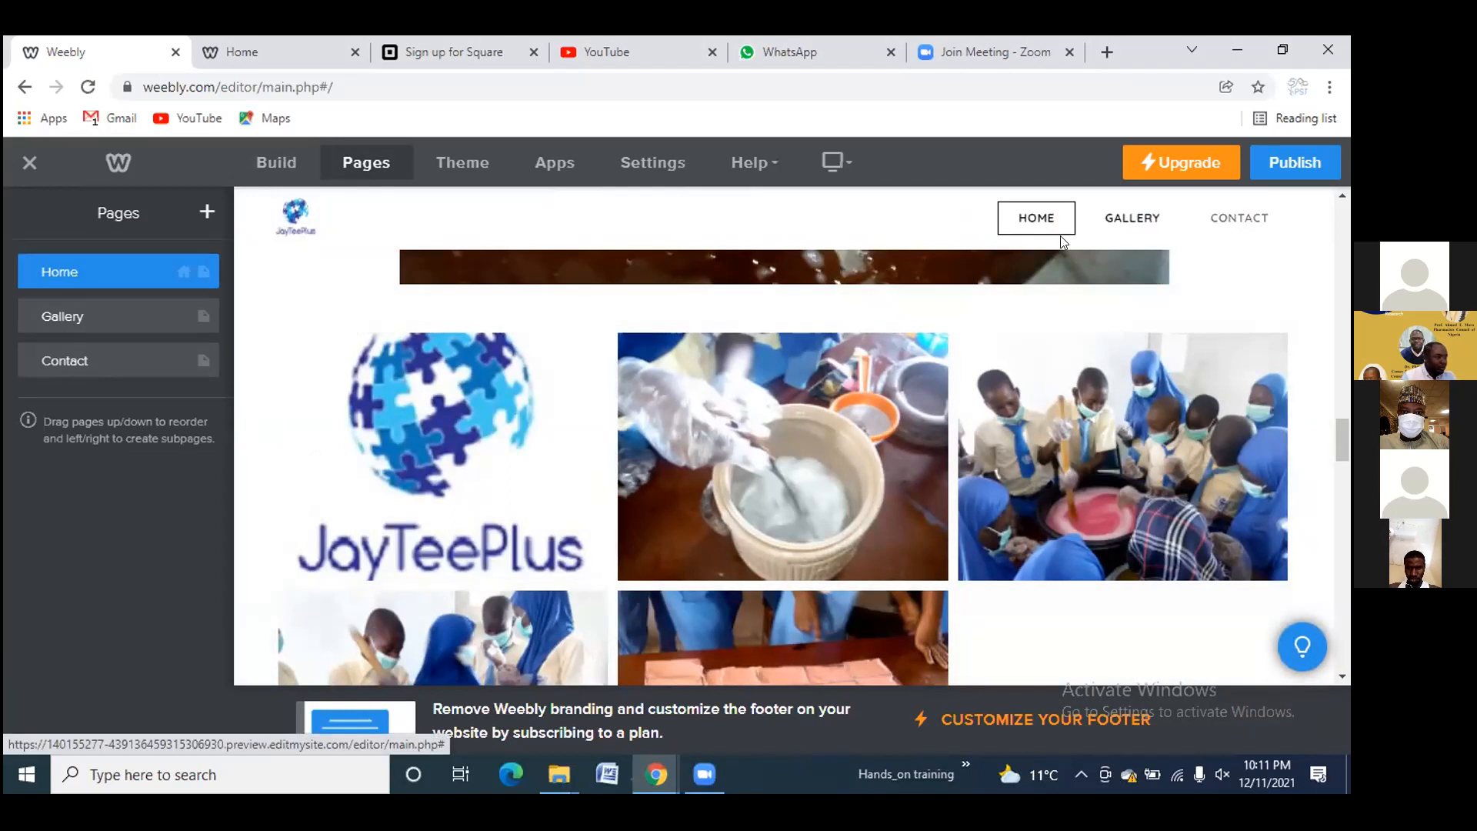
click(207, 214)
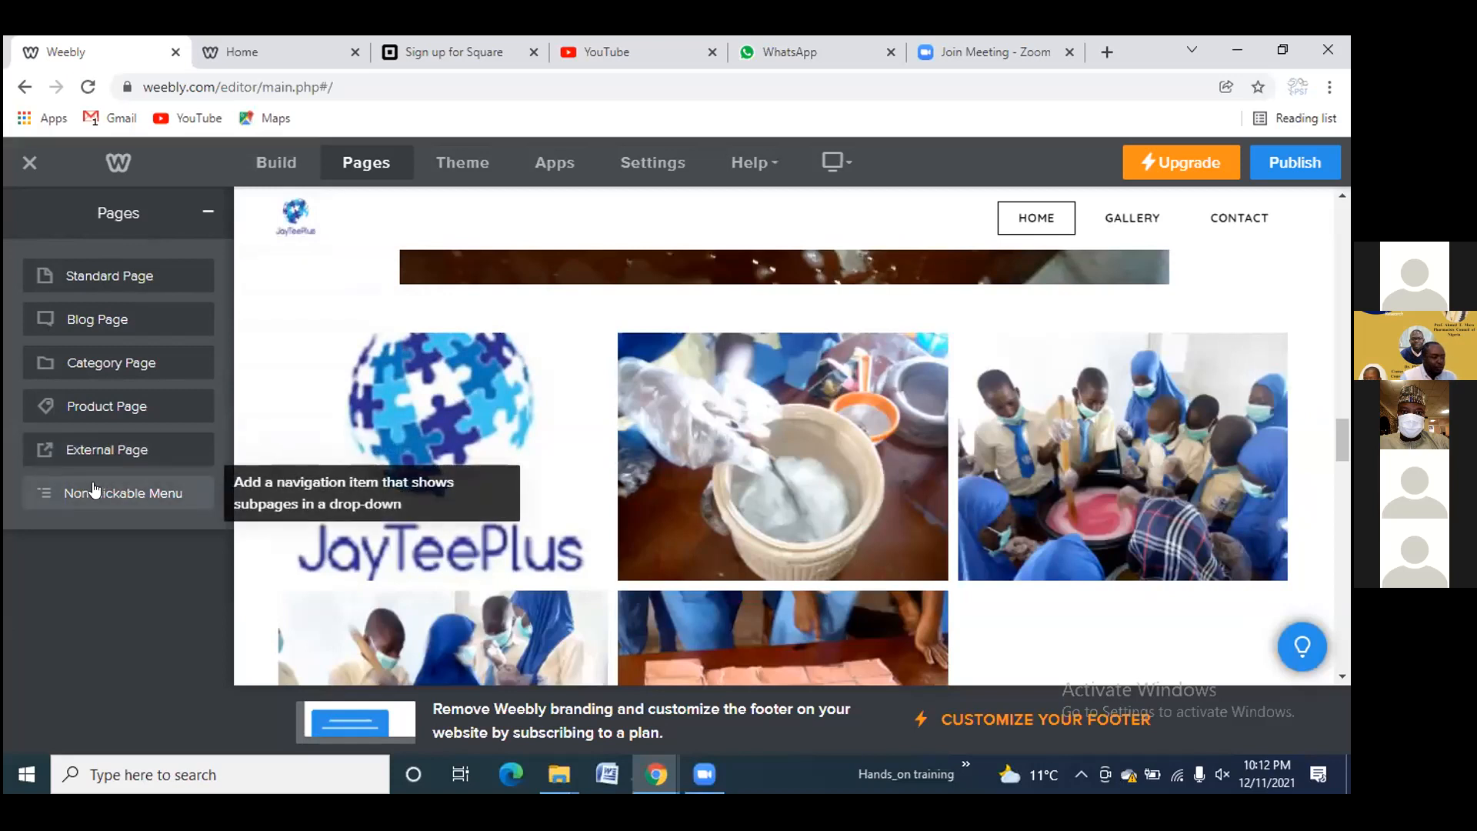
Add a new Standard page and name it with the person's name
click(100, 278)
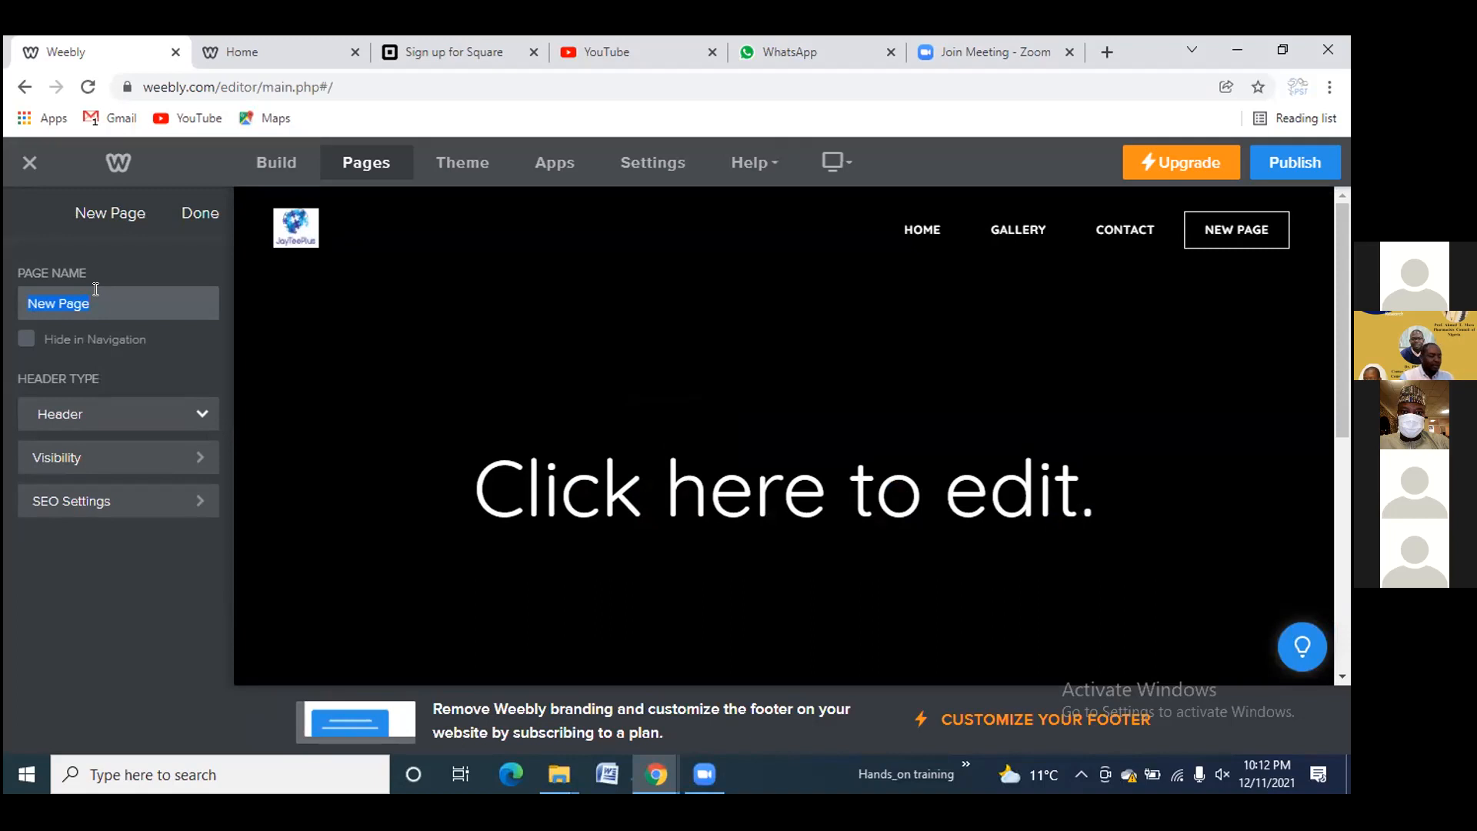
text(in)
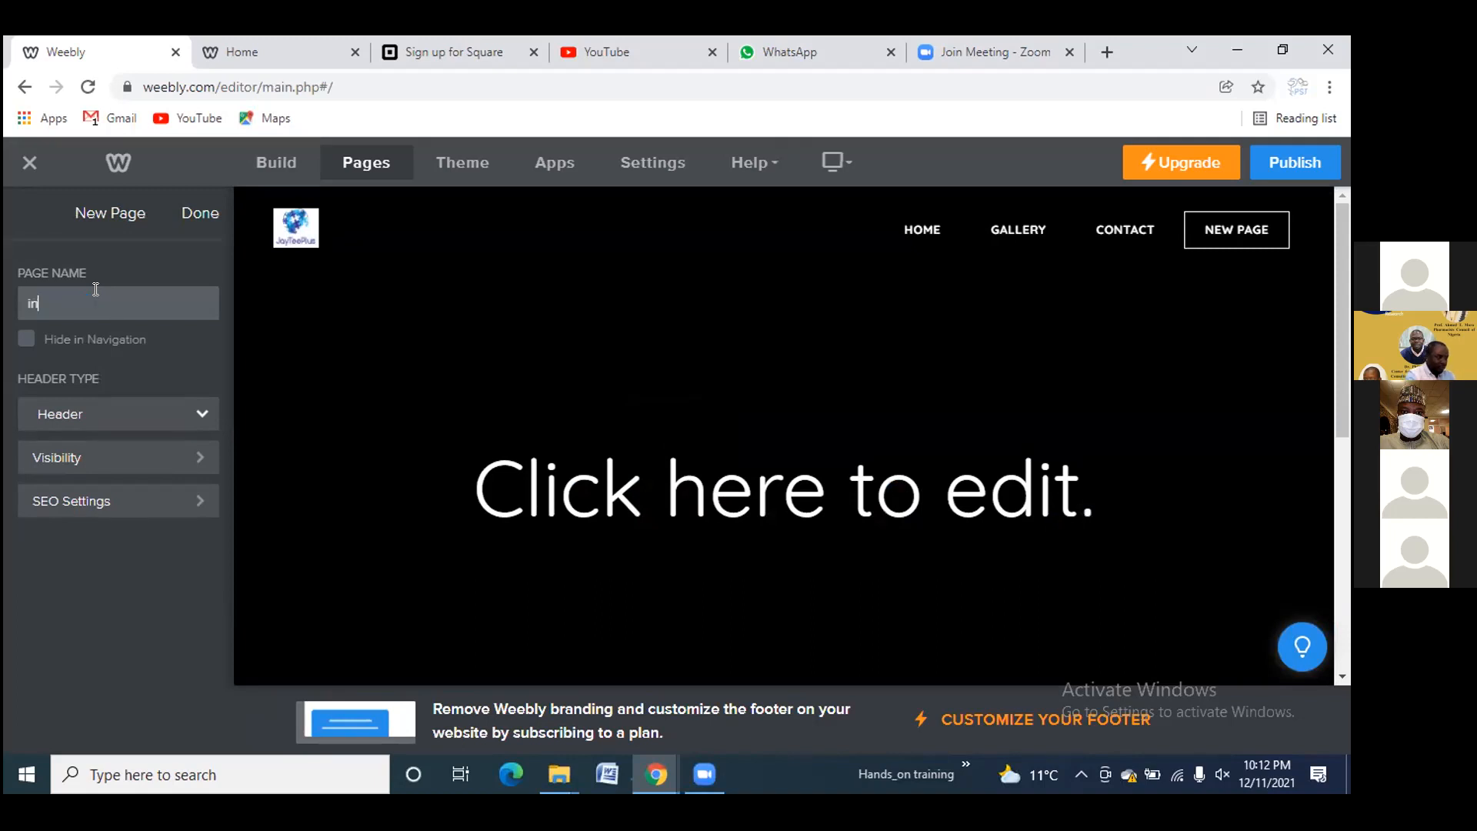
key(BackSpace)
text(INuwa)
key(BackSpace)
key(BackSpace)
key(BackSpace)
key(BackSpace)
key(BackSpace)
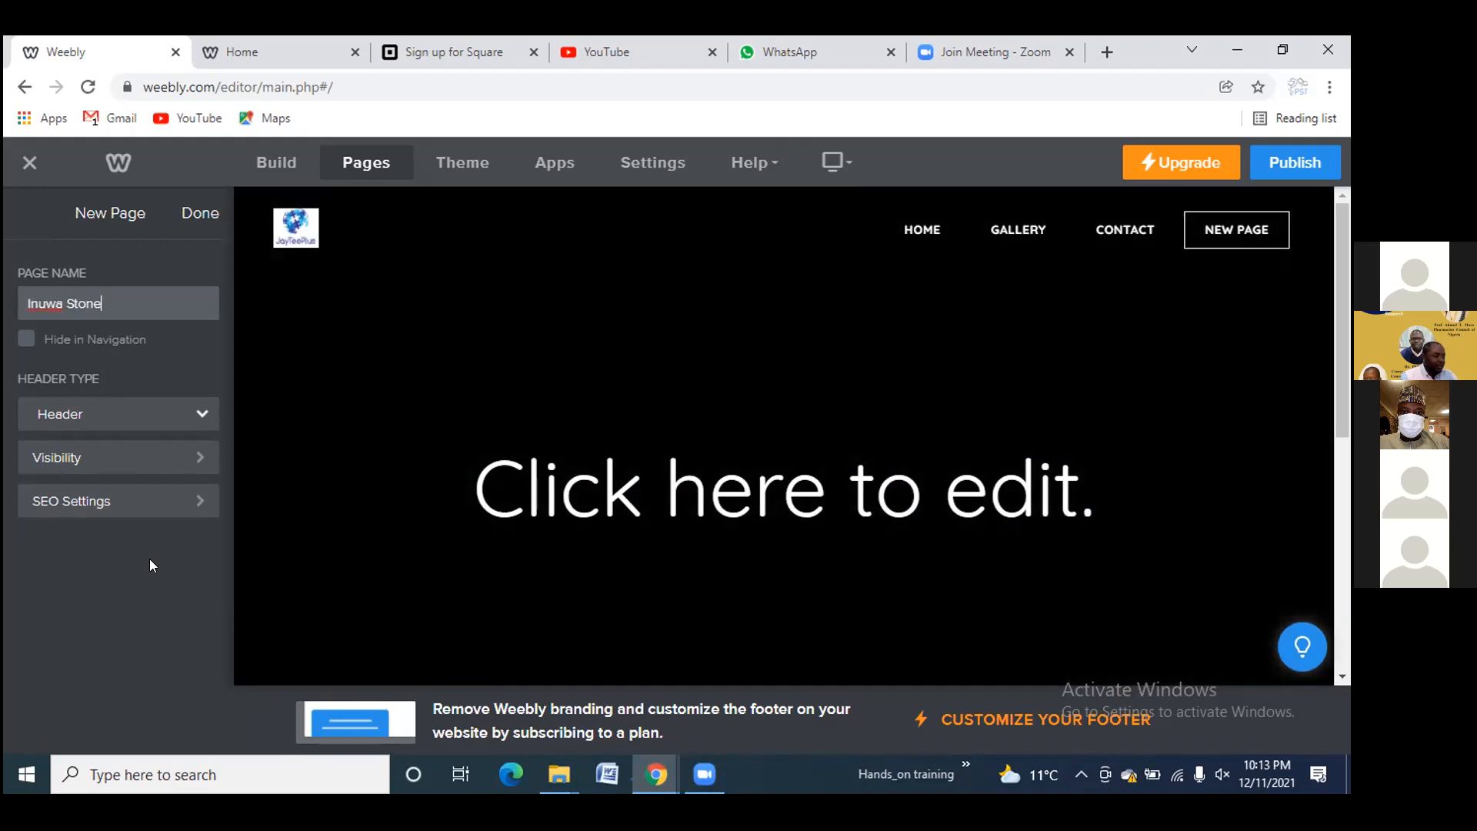
click(150, 558)
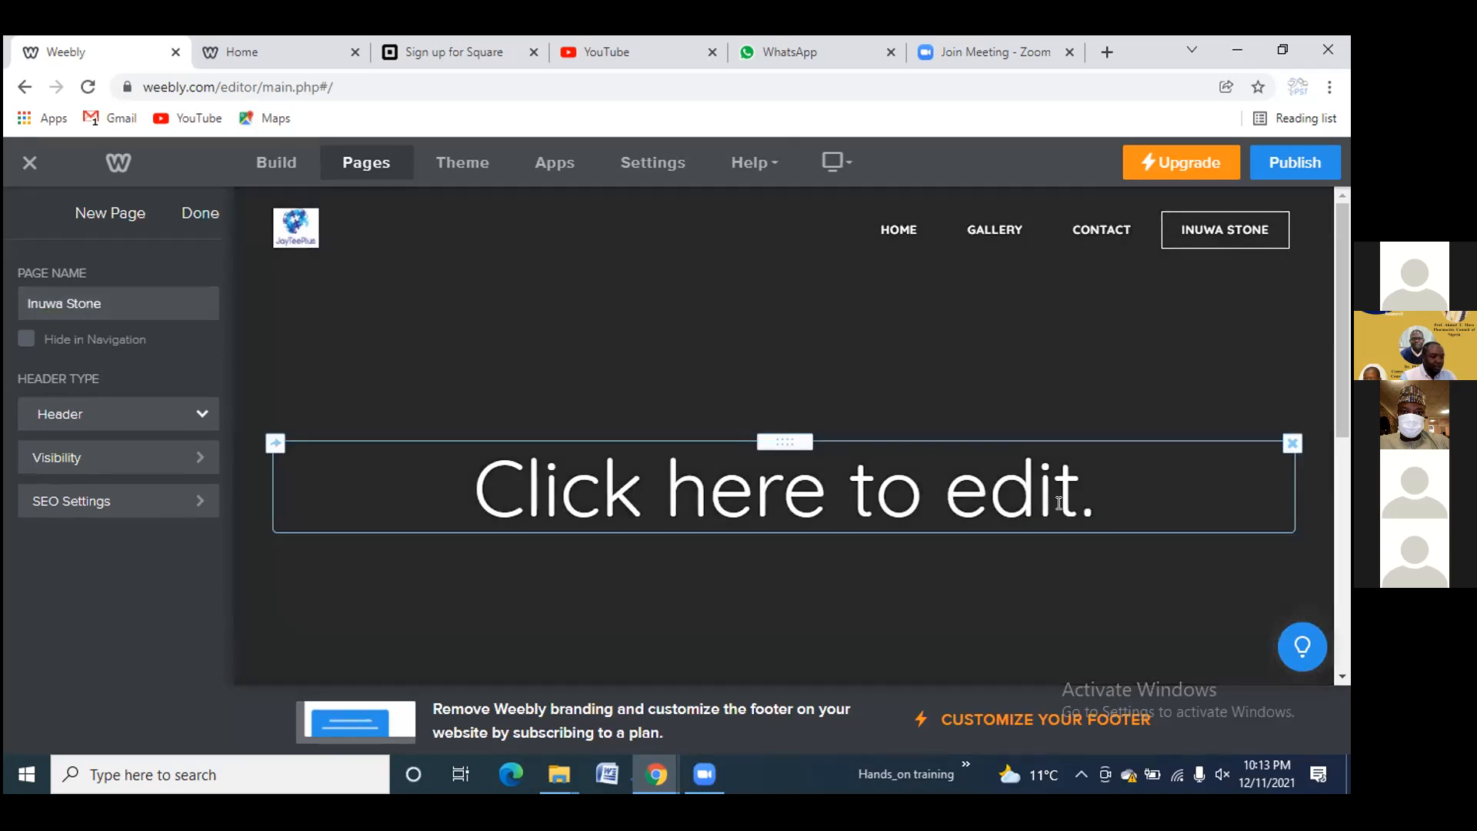
Change the page's placeholder heading to 'Hands-on training'
click(673, 474)
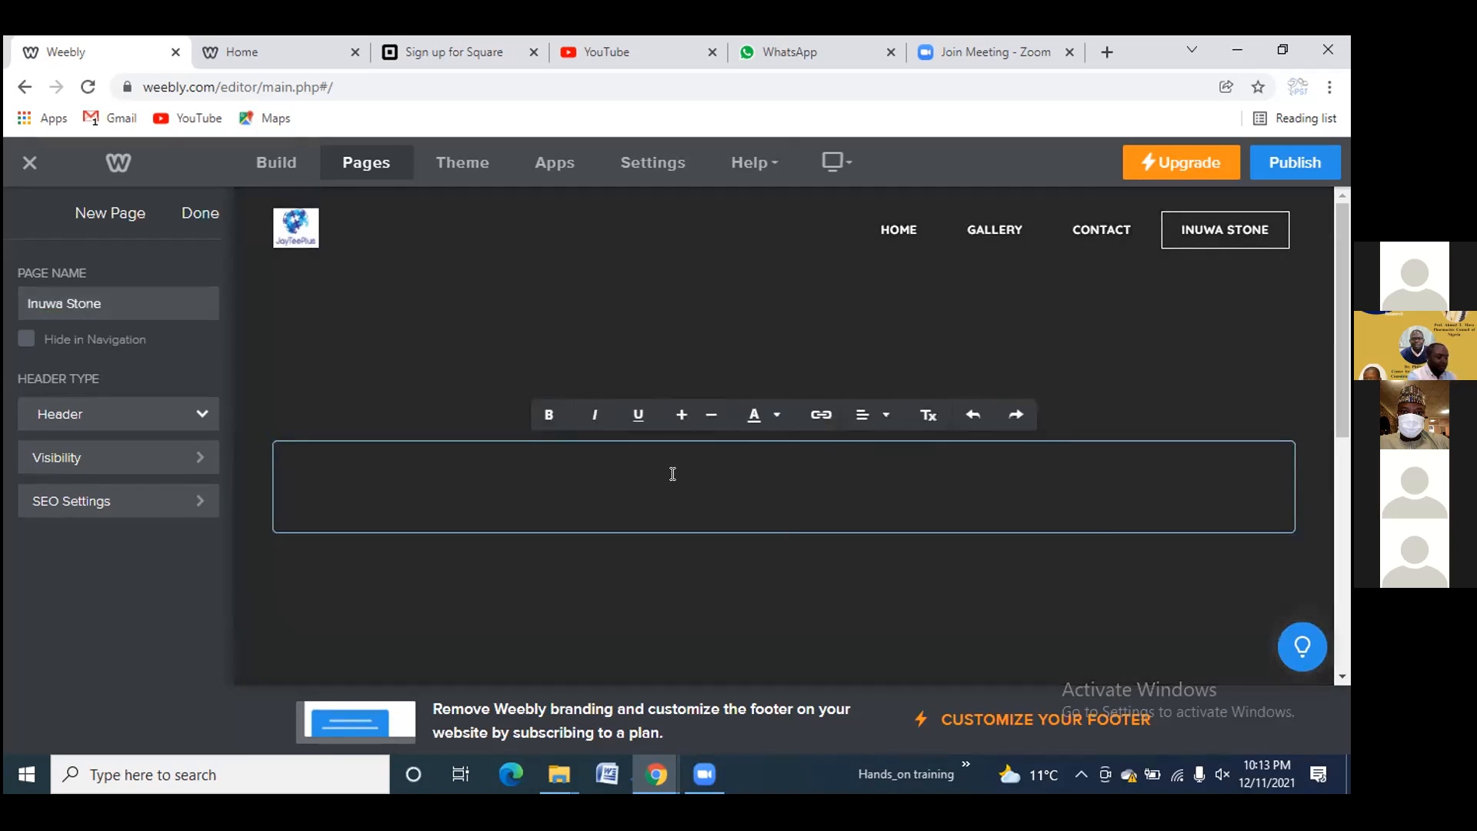
text(My)
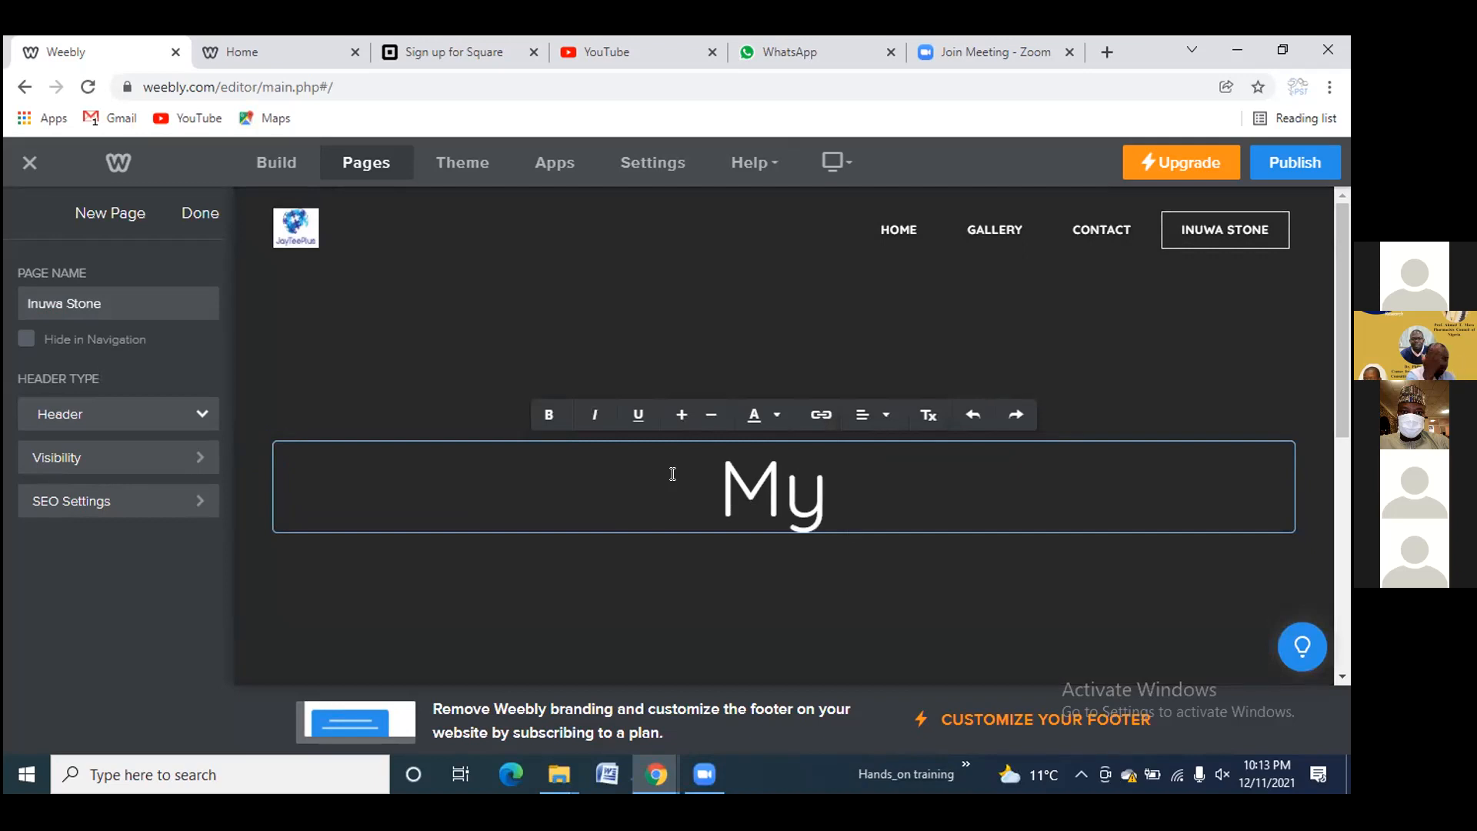
key(BackSpace)
key(BackSpace)
key(BackSpace)
text(Hands-)
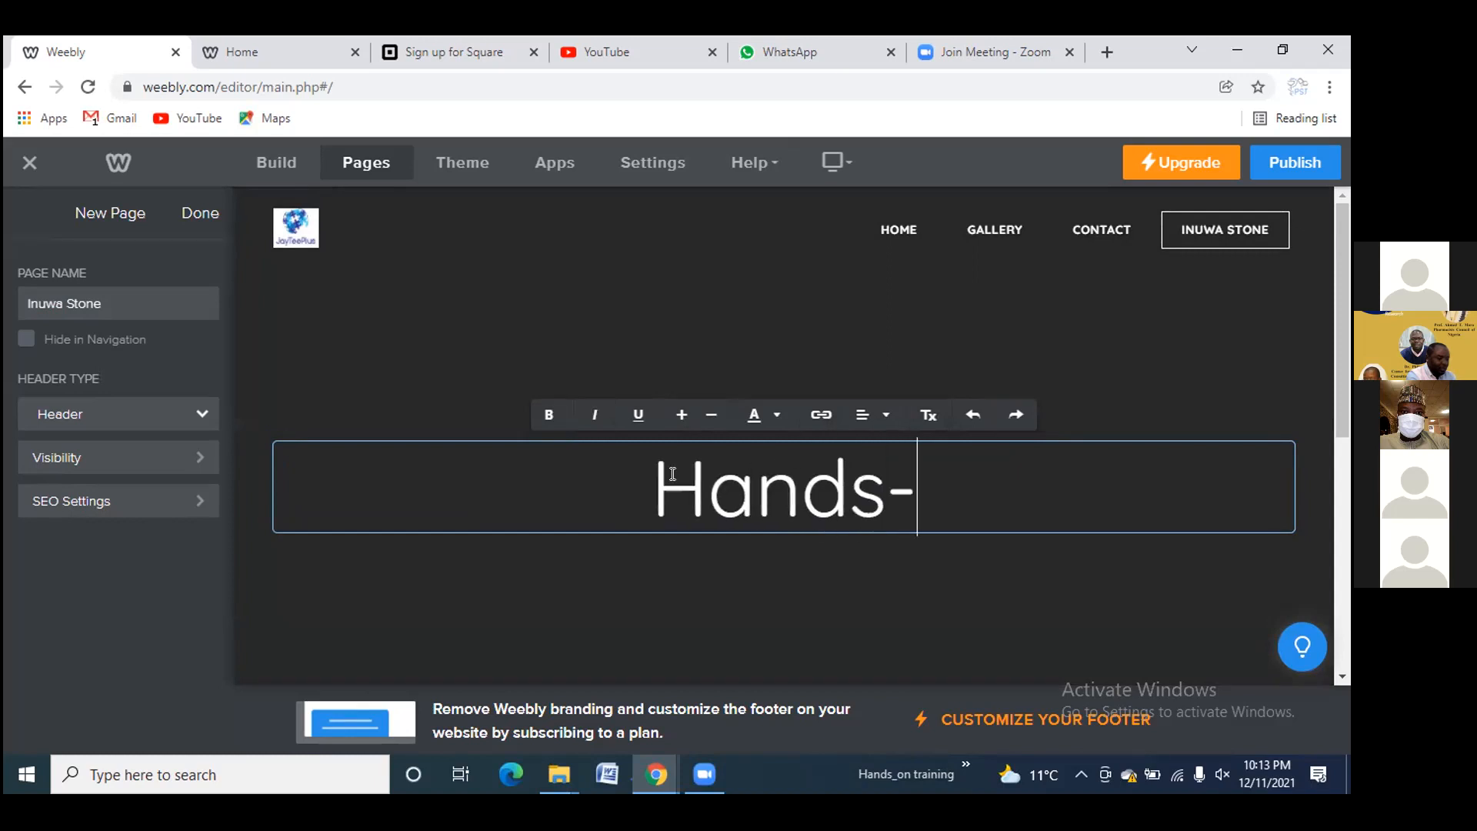
text(on t)
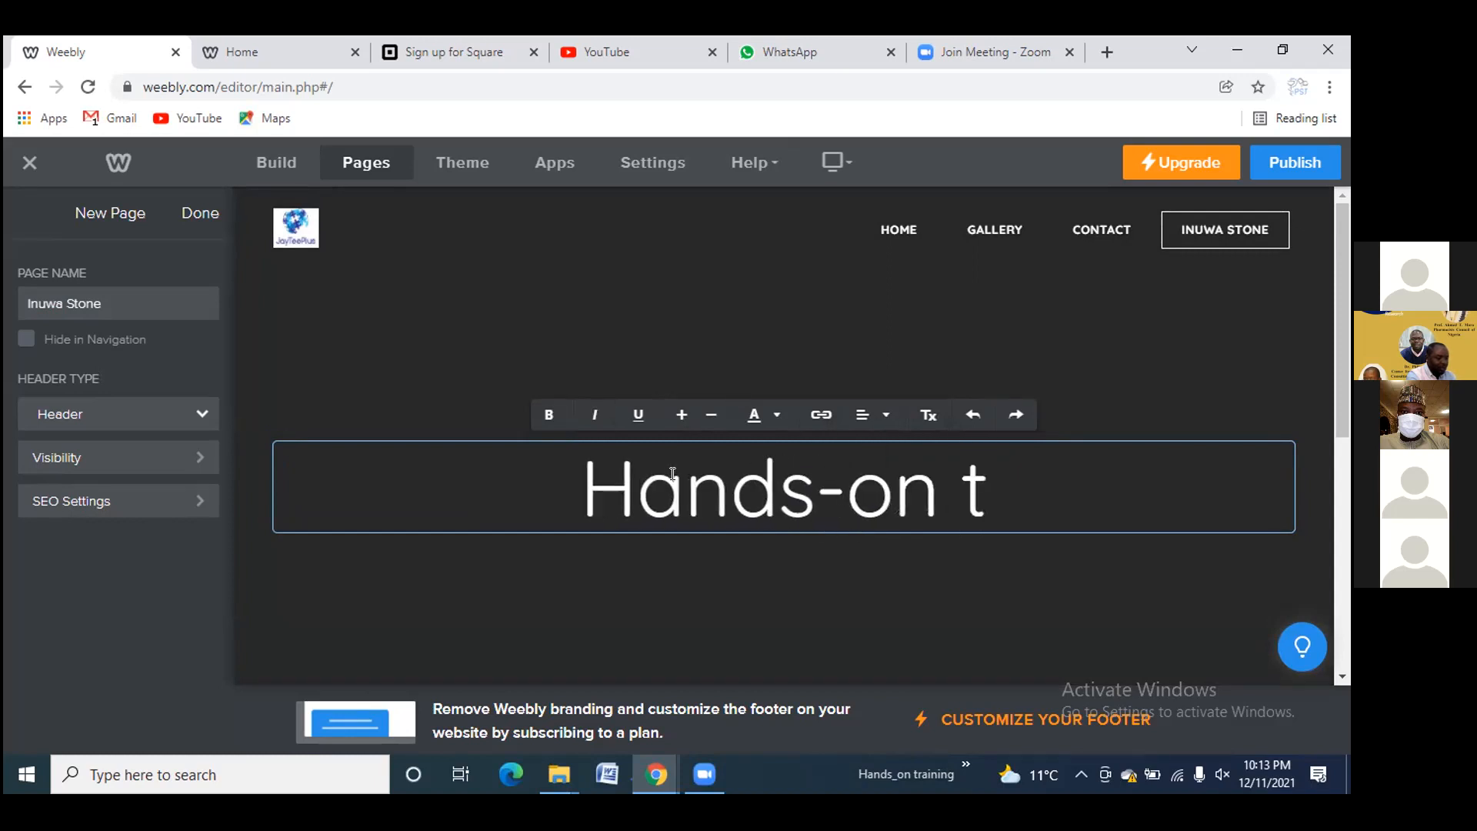
text(raning)
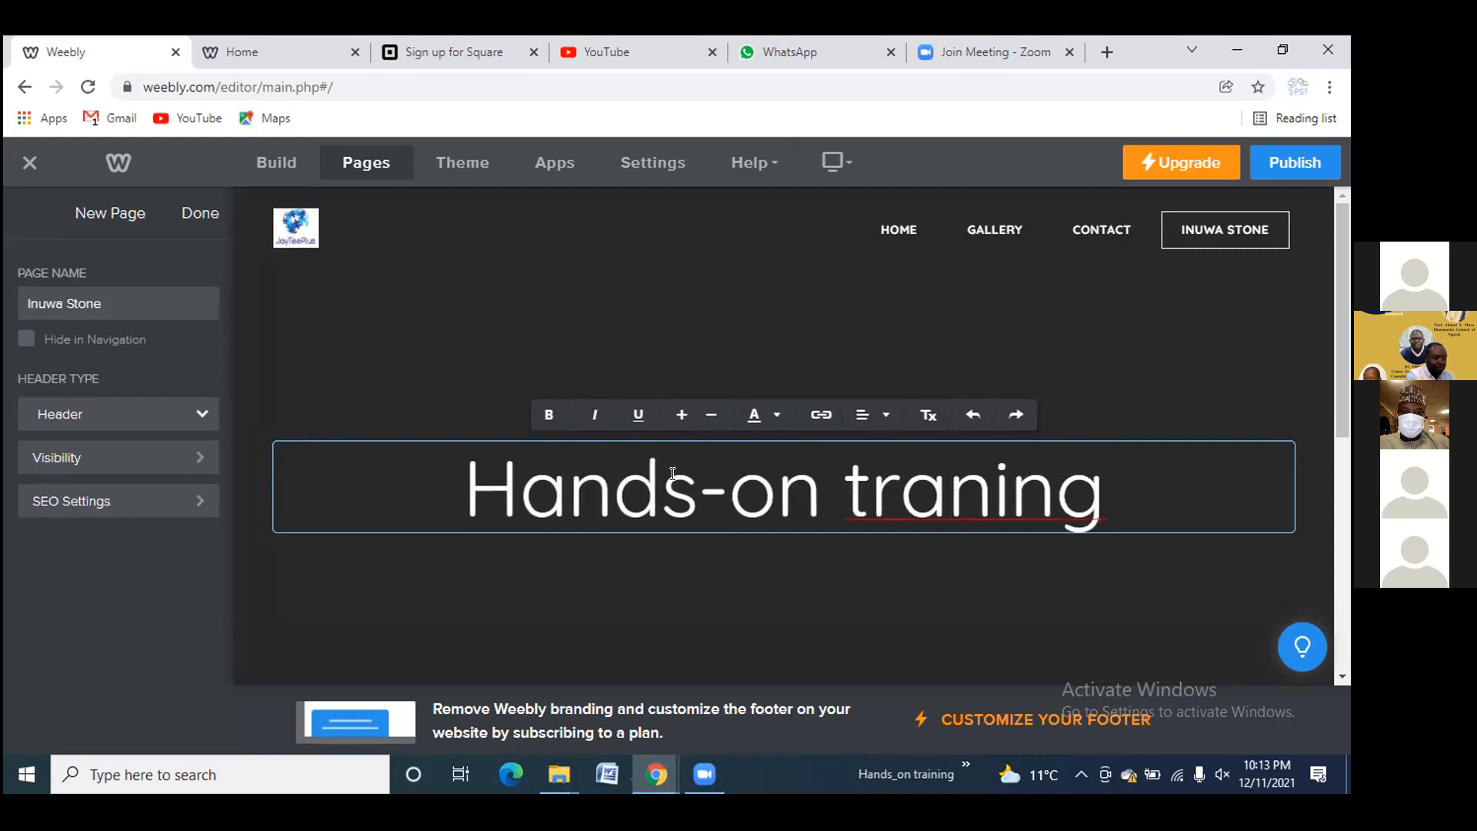
key(BackSpace)
key(BackSpace)
key(BackSpace)
key(BackSpace)
text(ining)
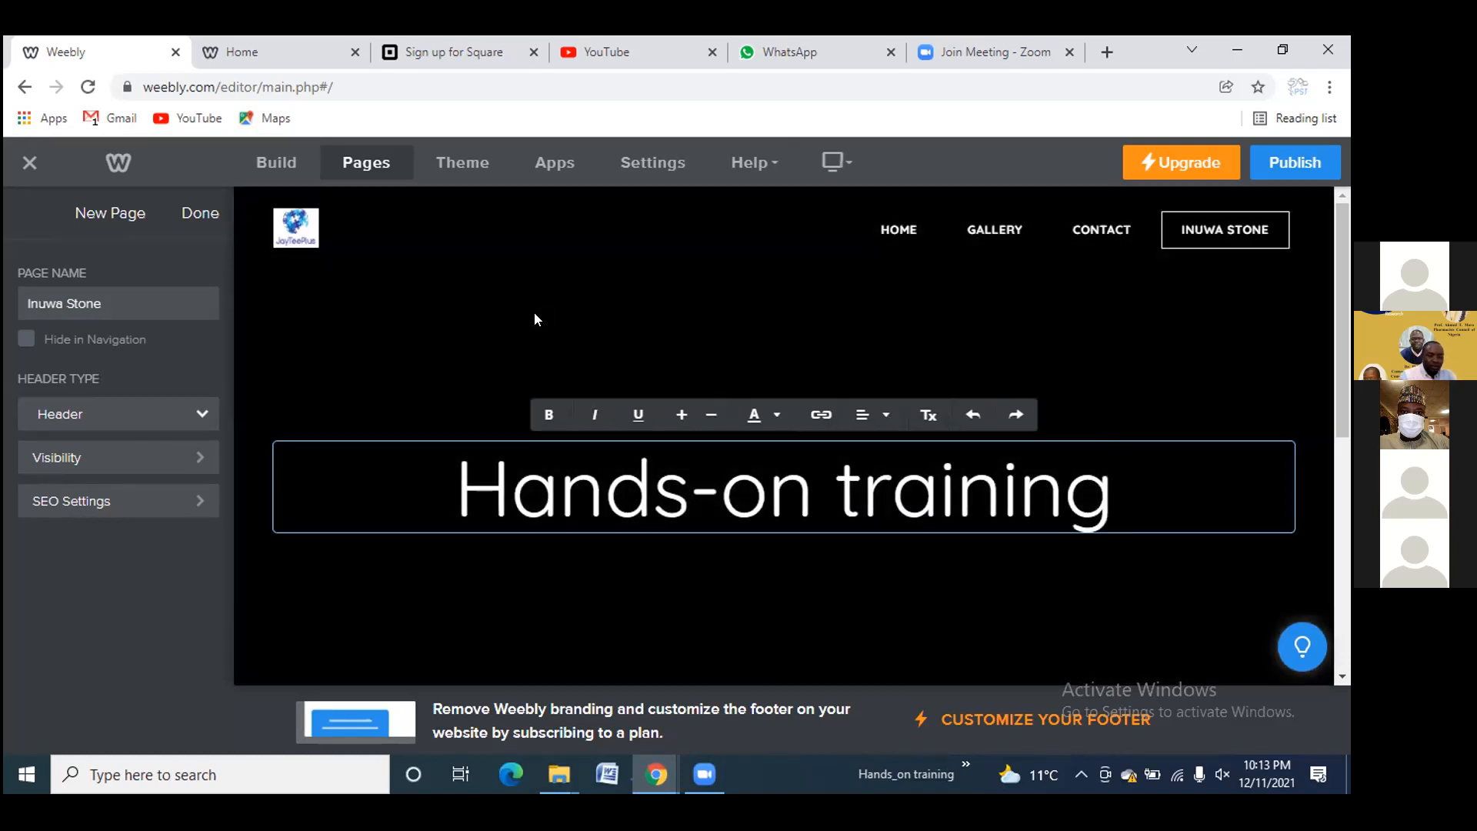
click(527, 294)
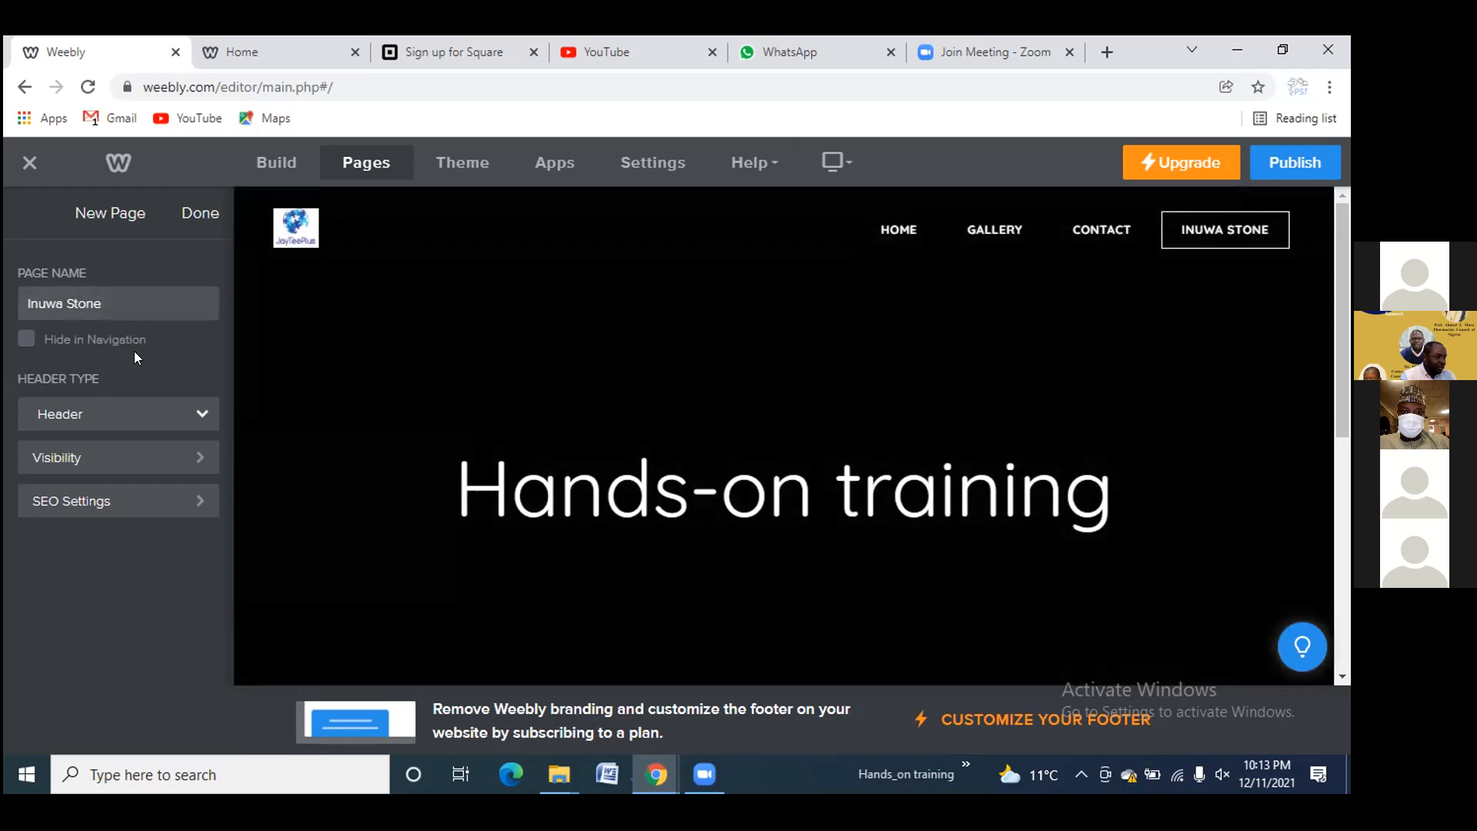
Return to the pages list and add a Blog Page renamed 'My blog'
click(192, 216)
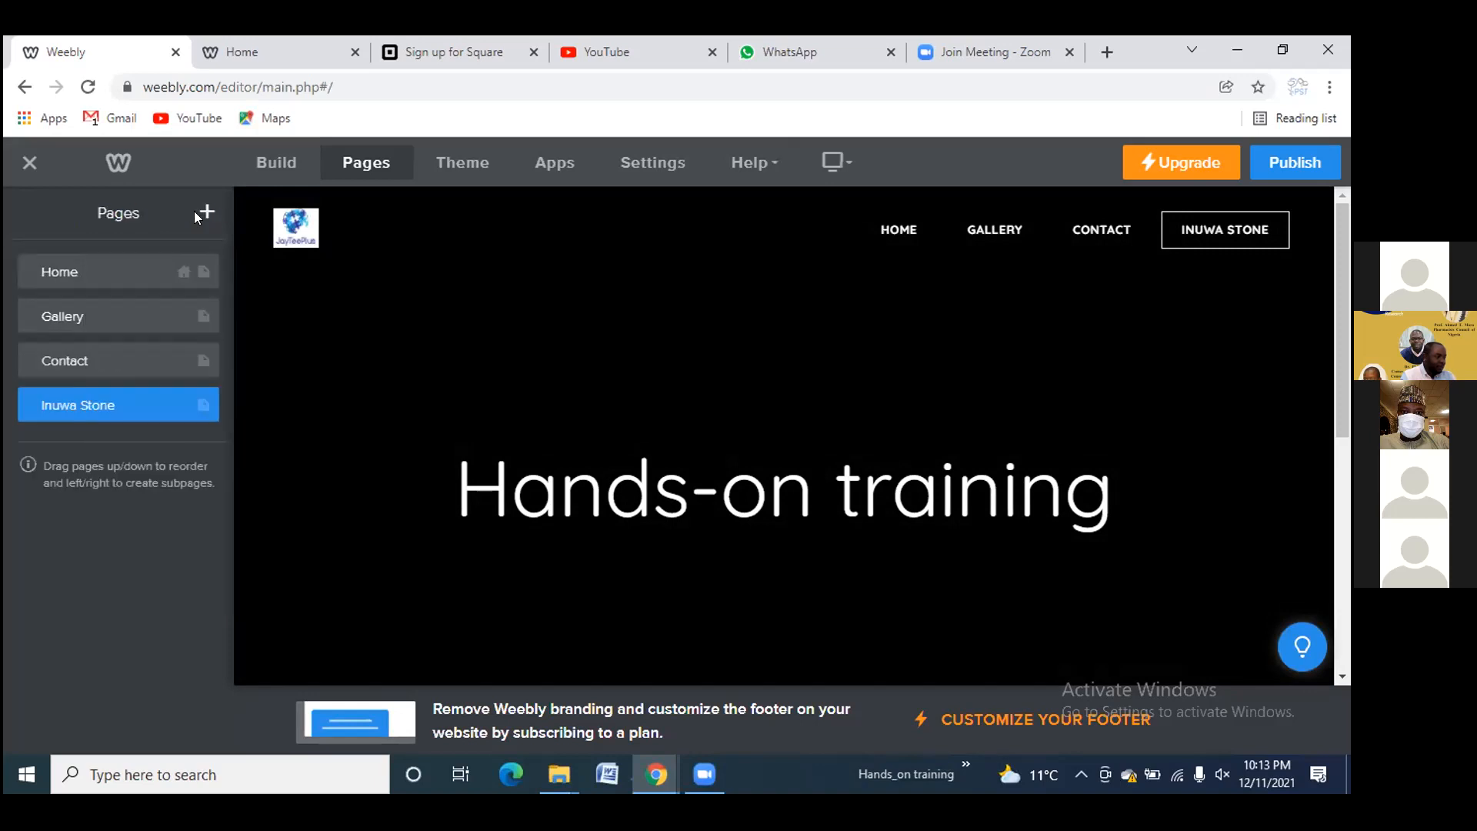
click(109, 409)
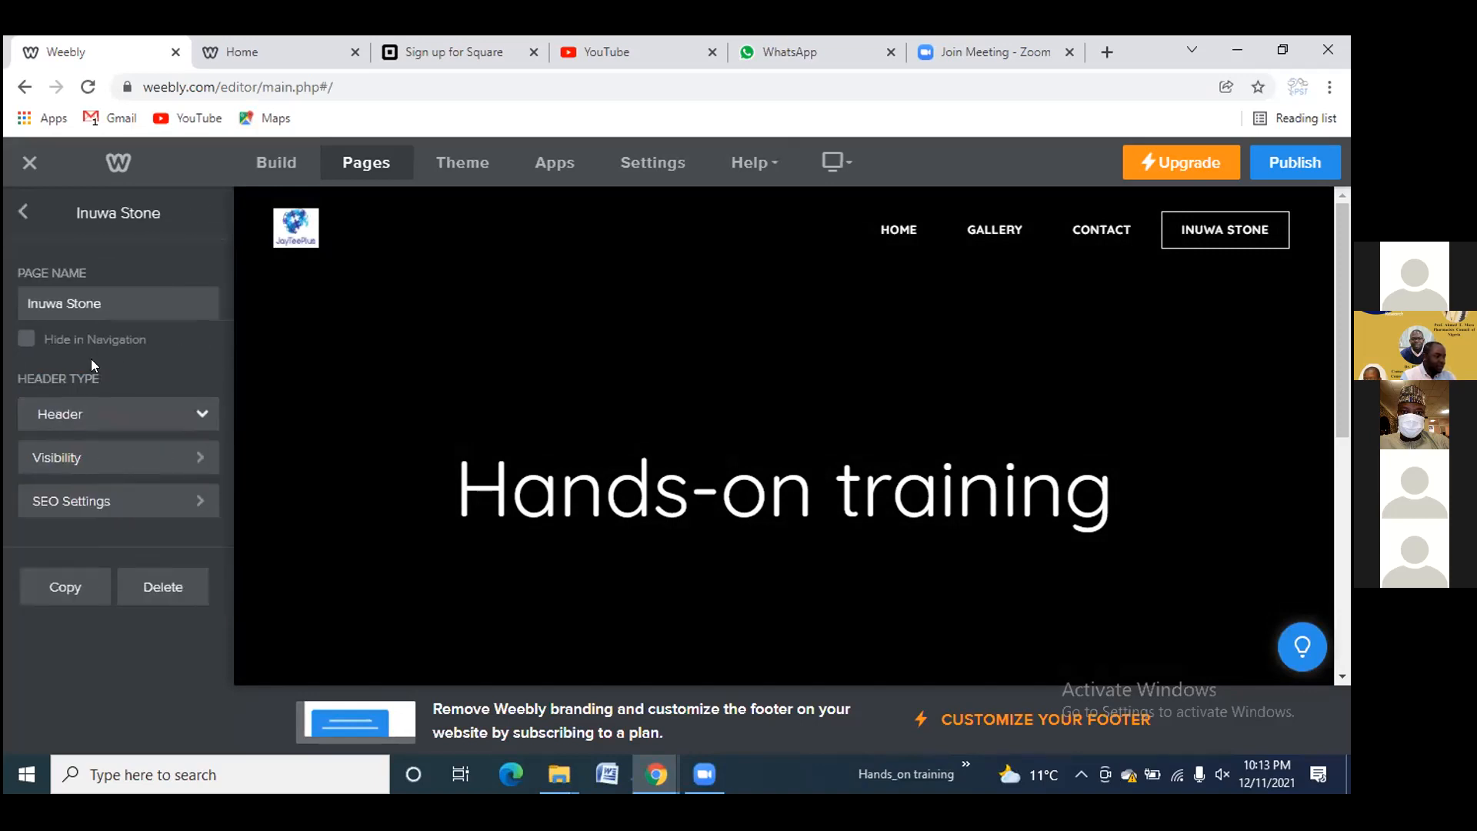
click(21, 217)
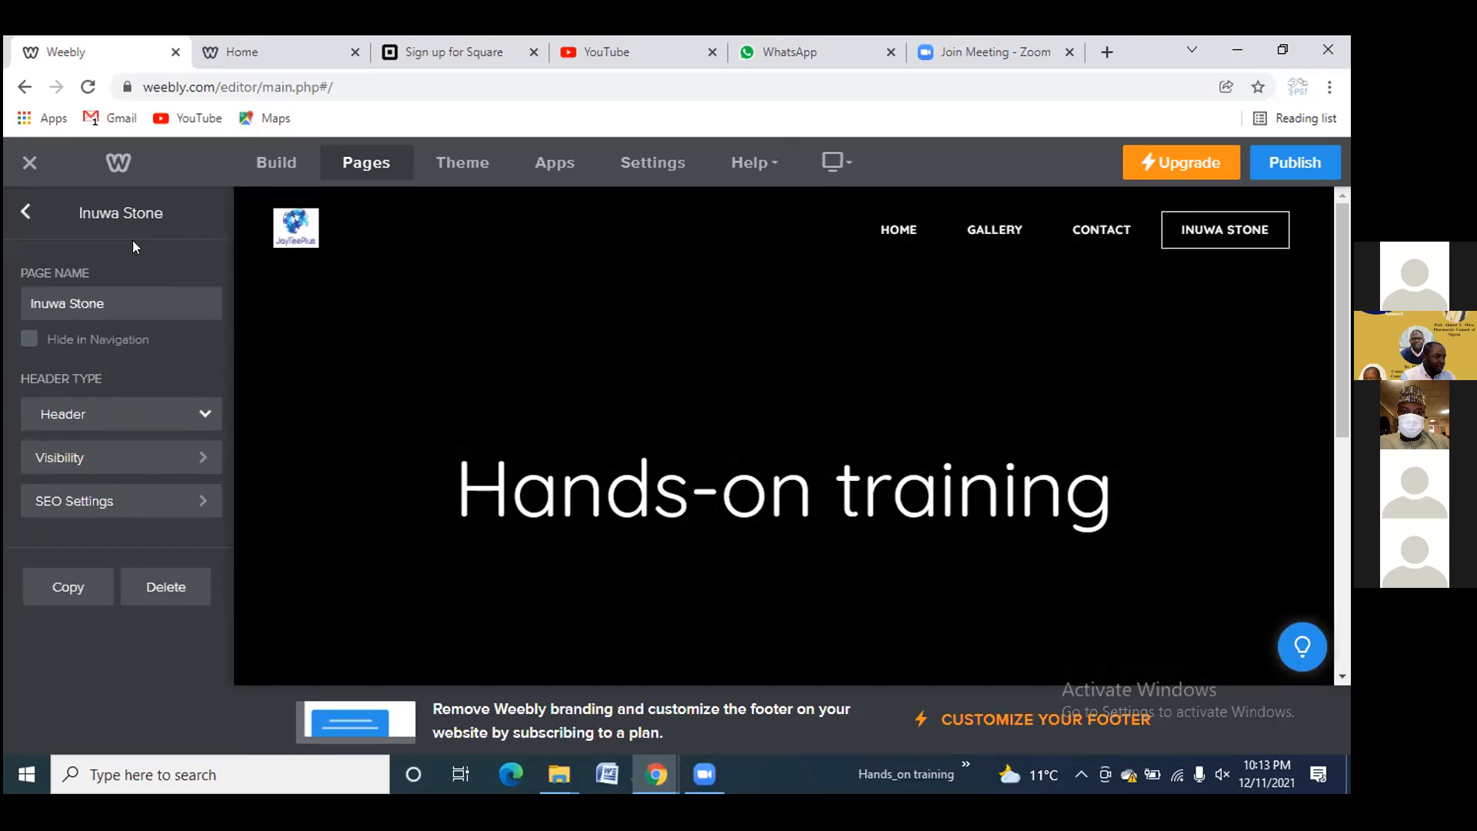
click(206, 212)
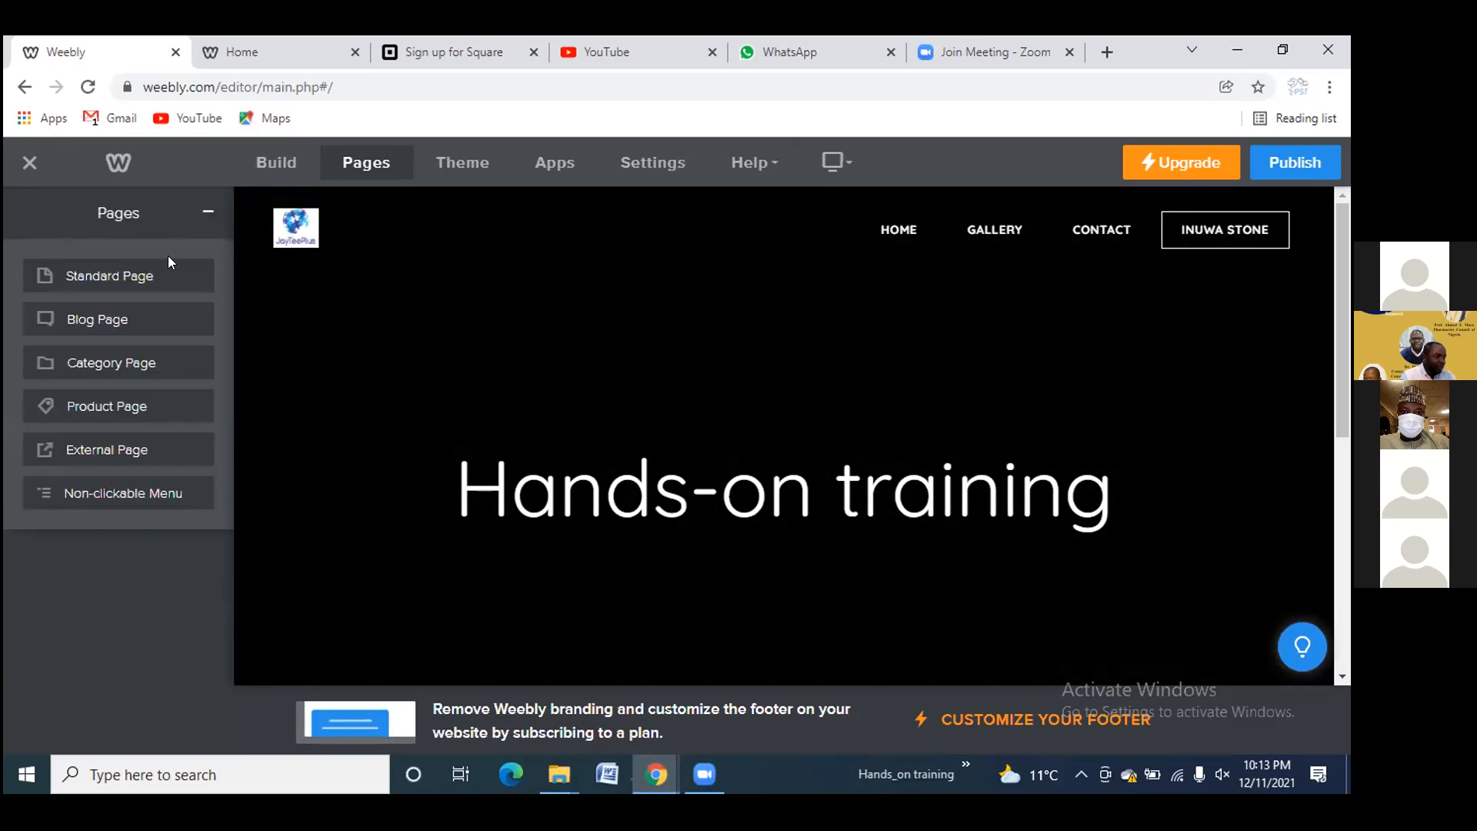
click(112, 308)
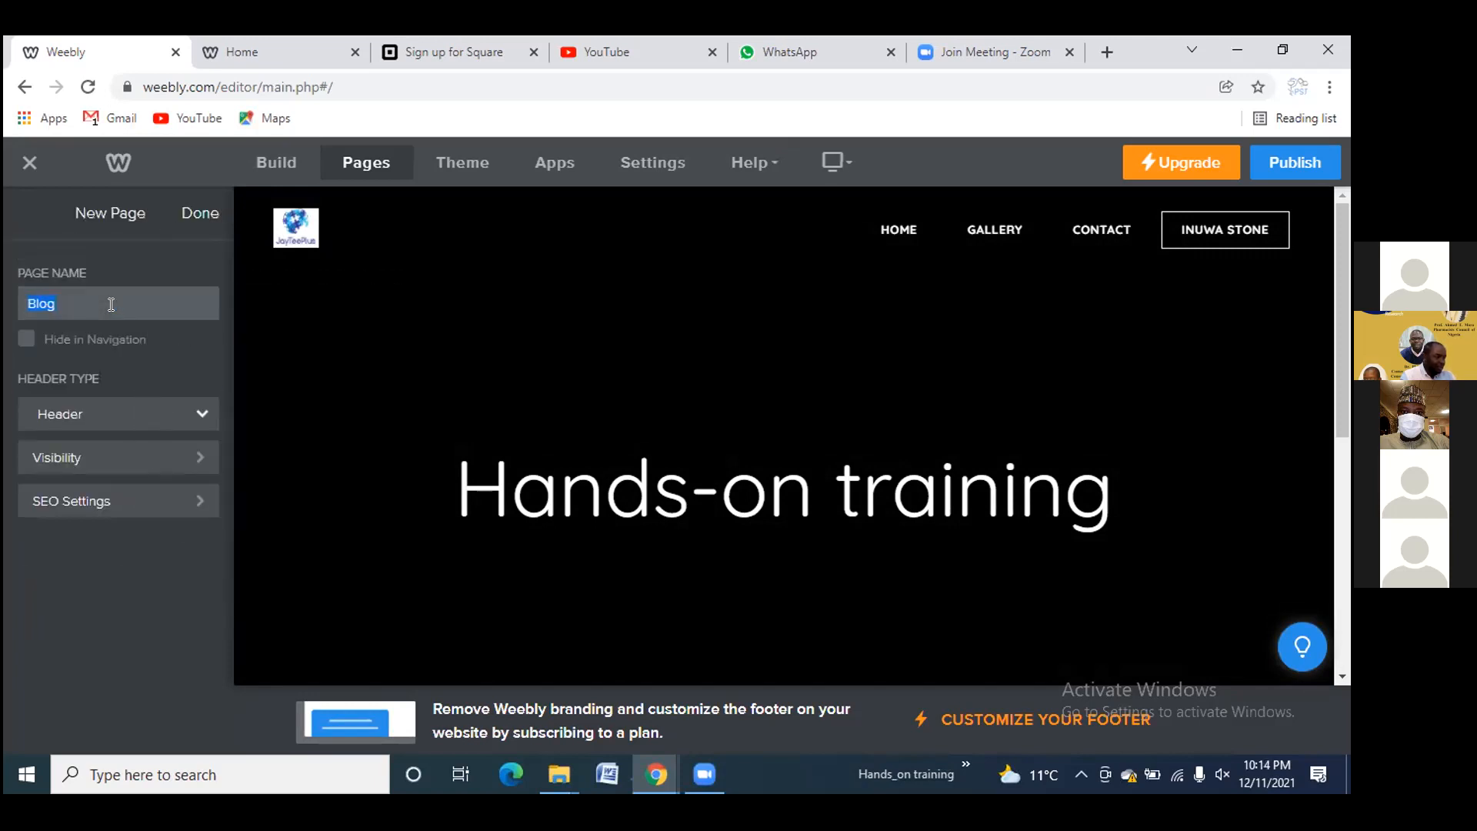
key(BackSpace)
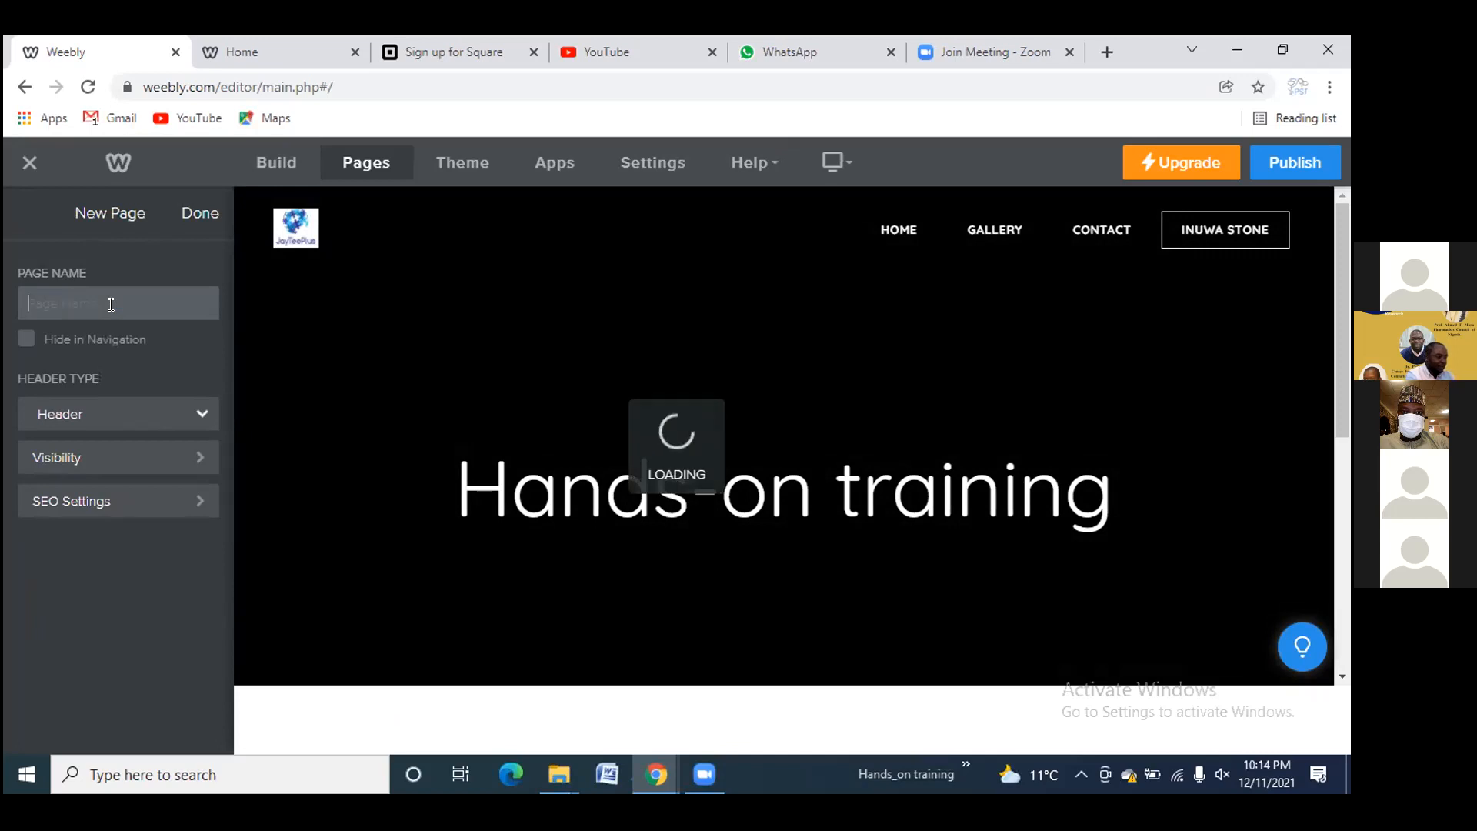
text(My bl)
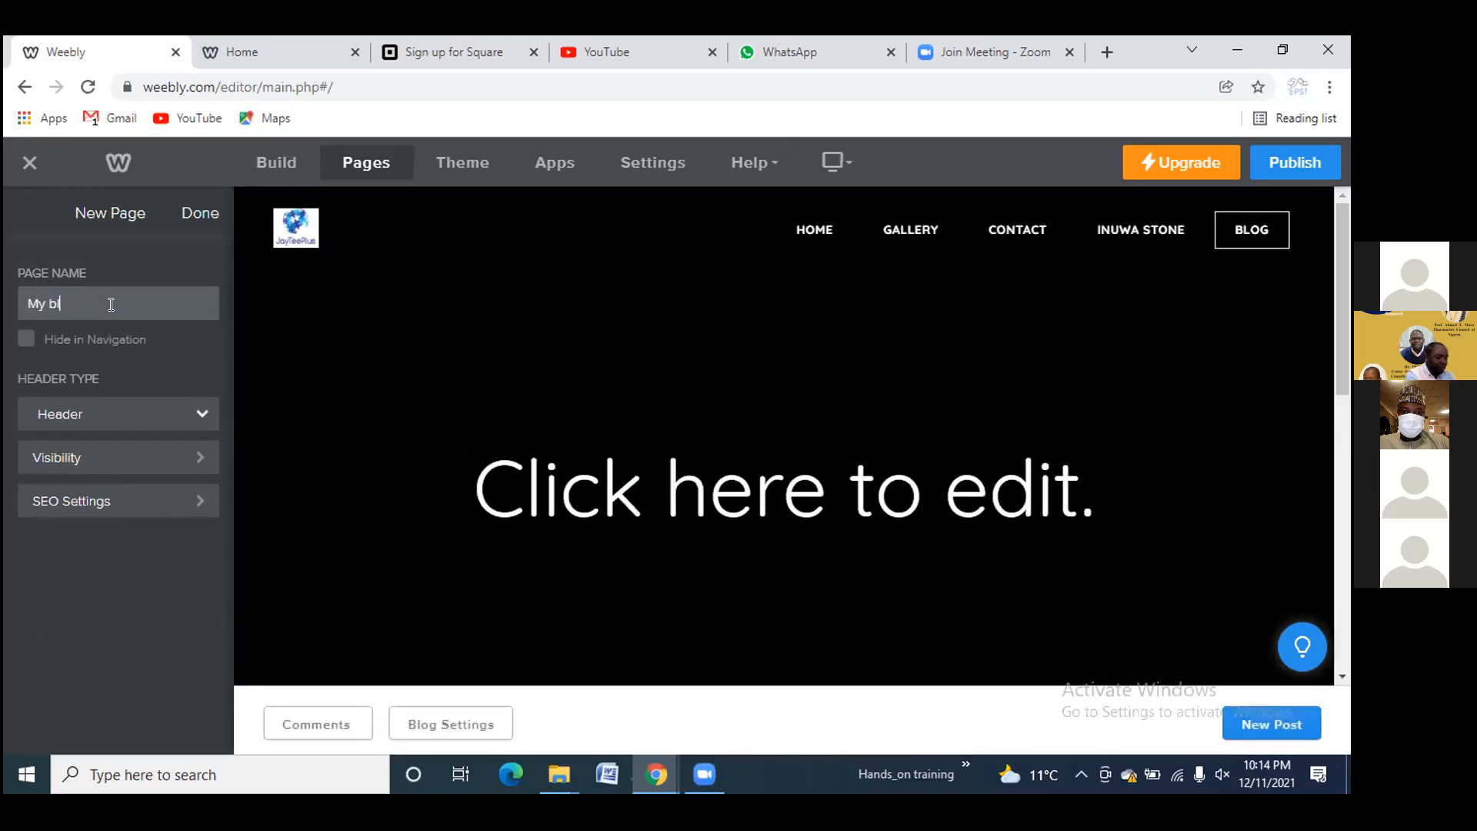
text(og)
click(202, 216)
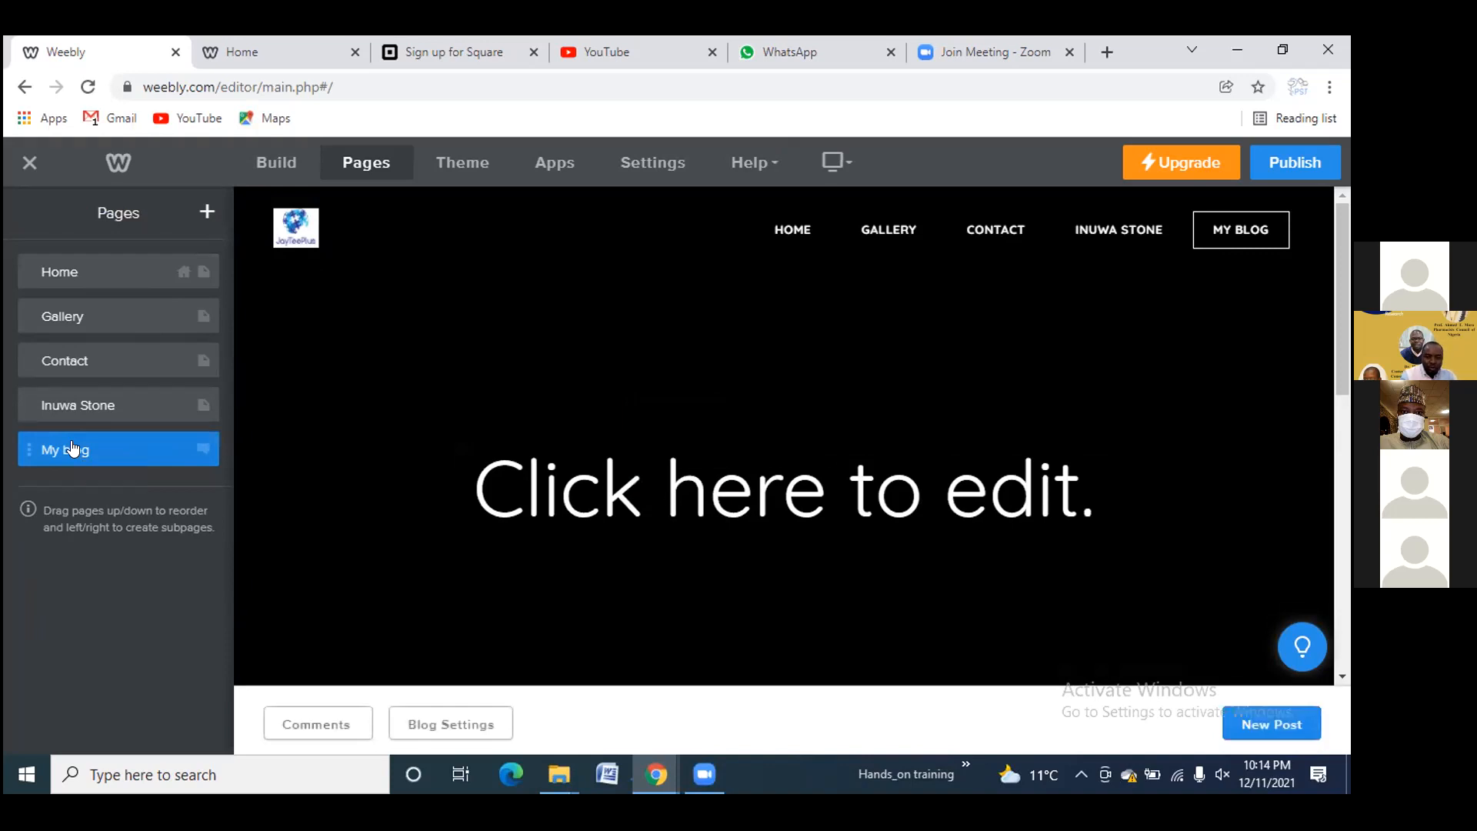
Nest My blog under the page above and set its banner heading to 'Shop making'
drag(72, 448, 162, 440)
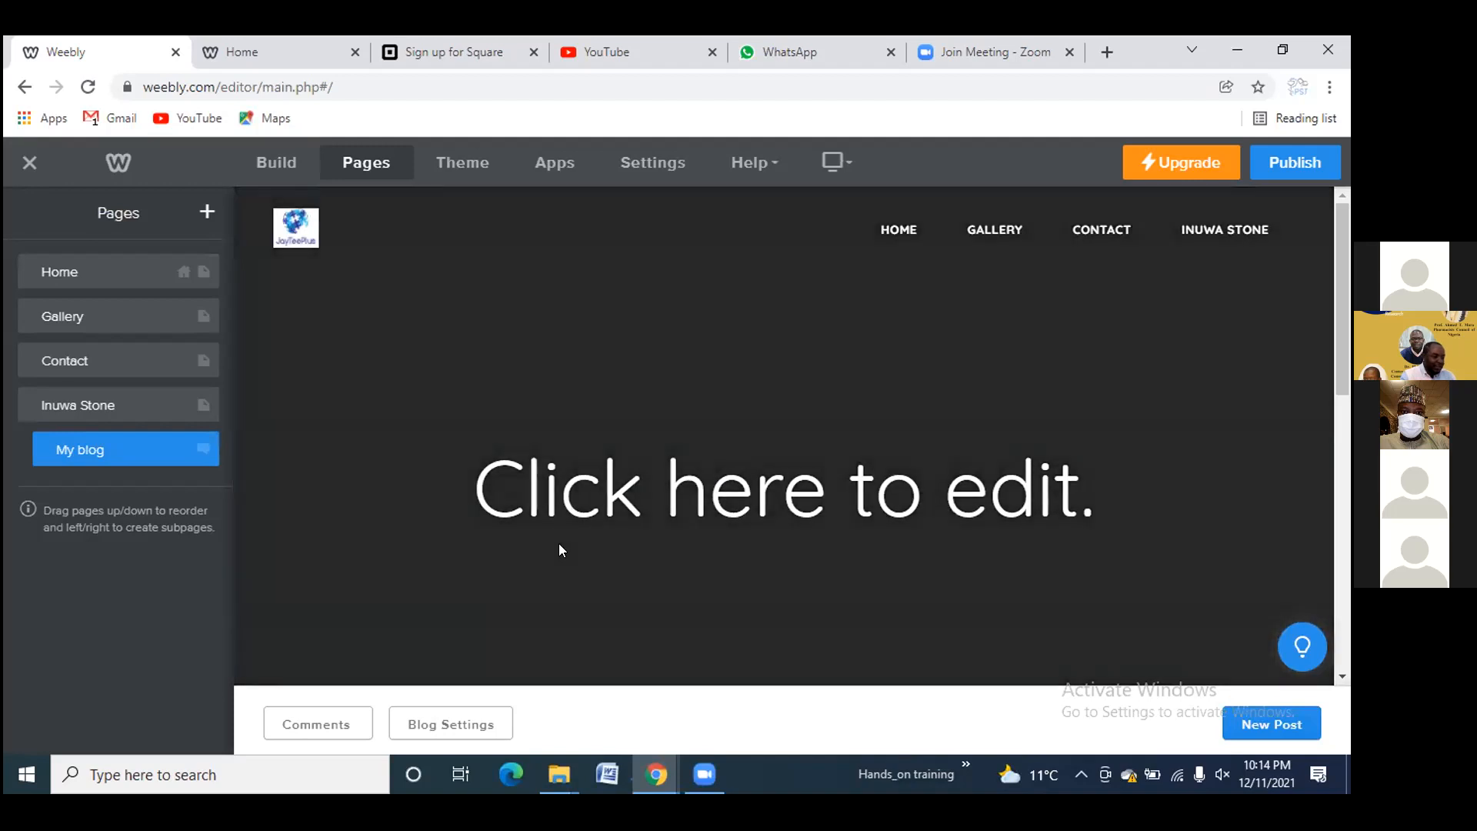
click(616, 500)
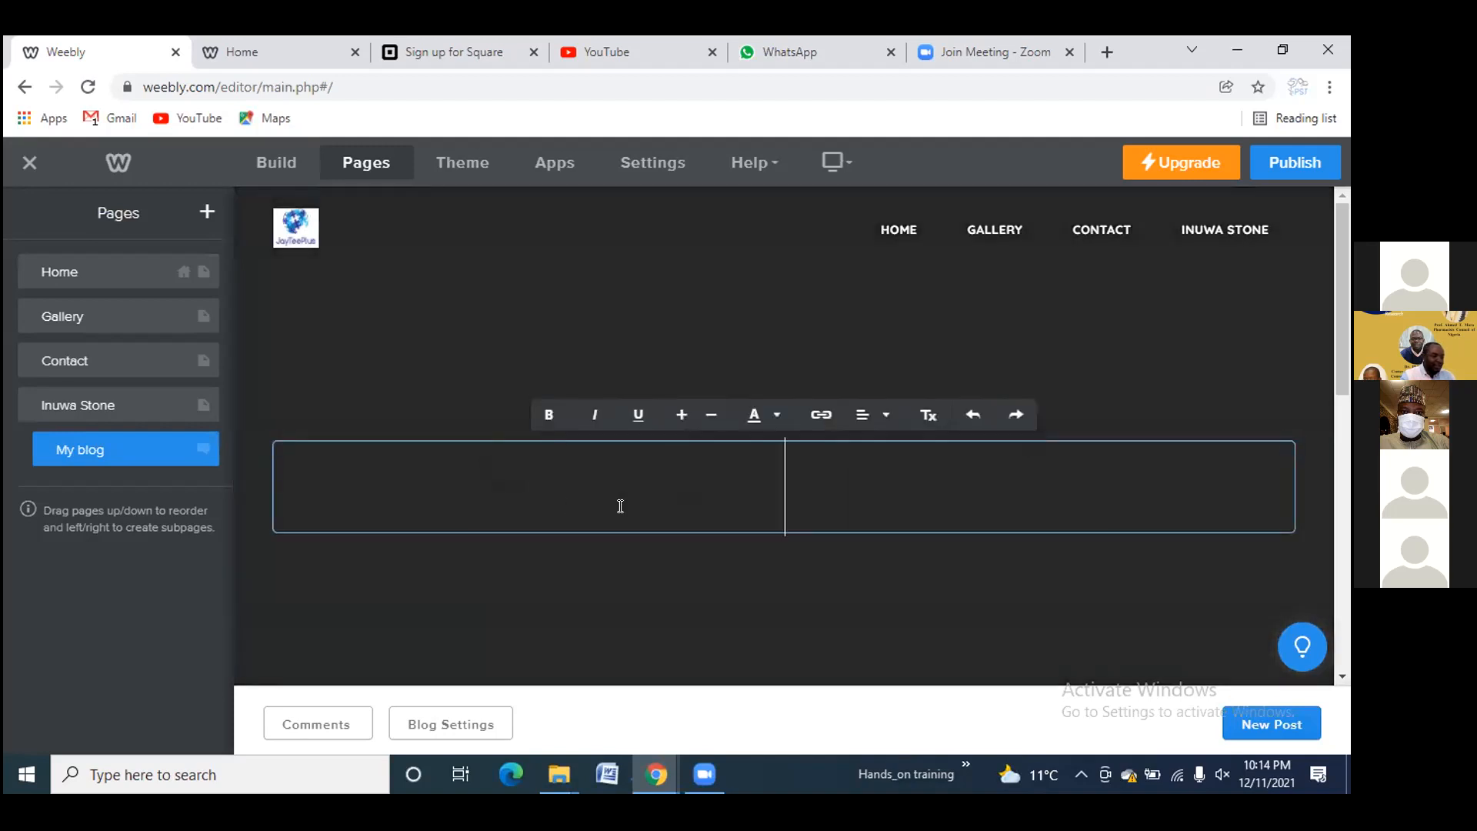
text(My blo)
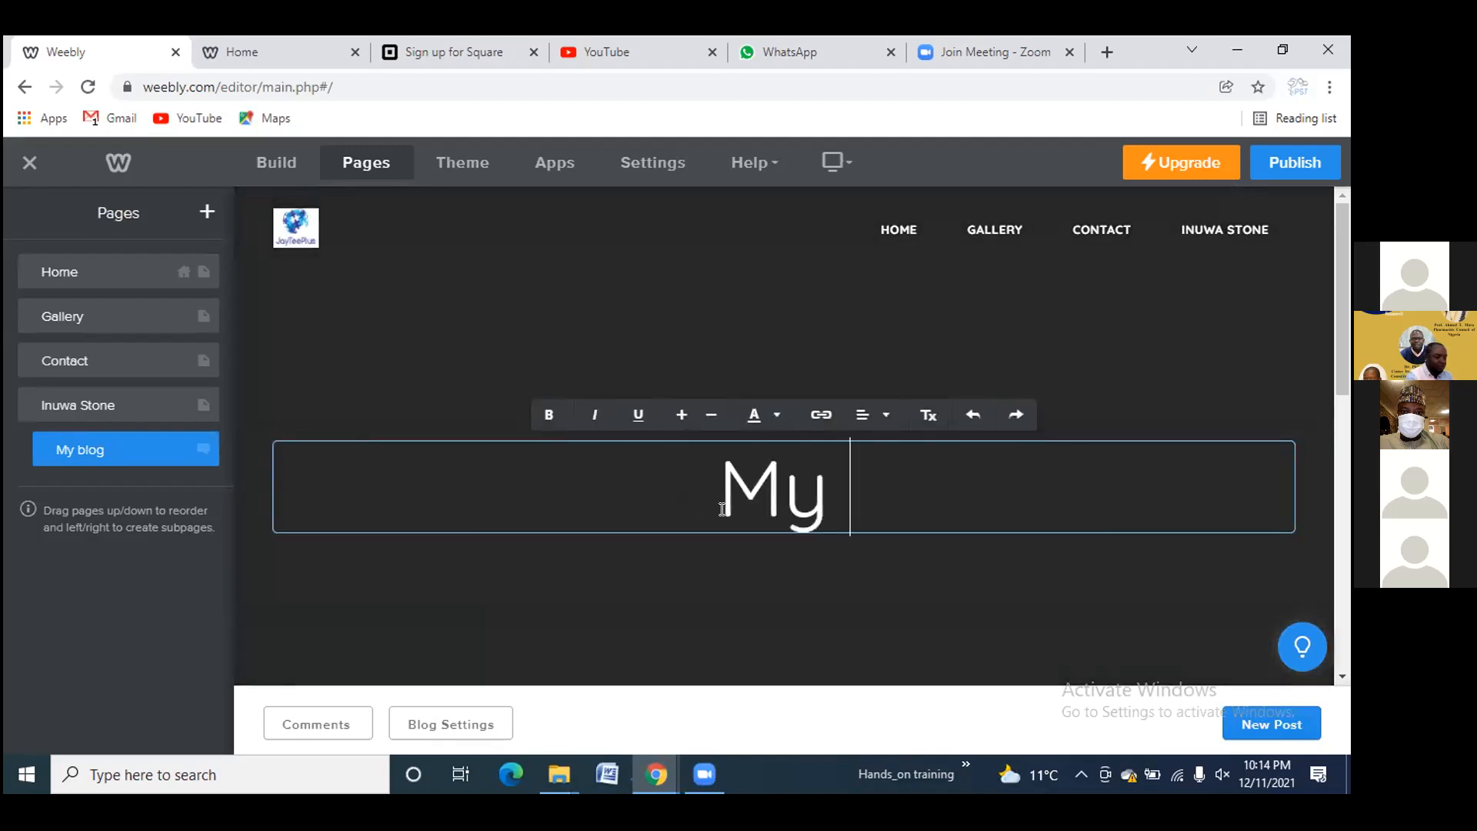
text(g)
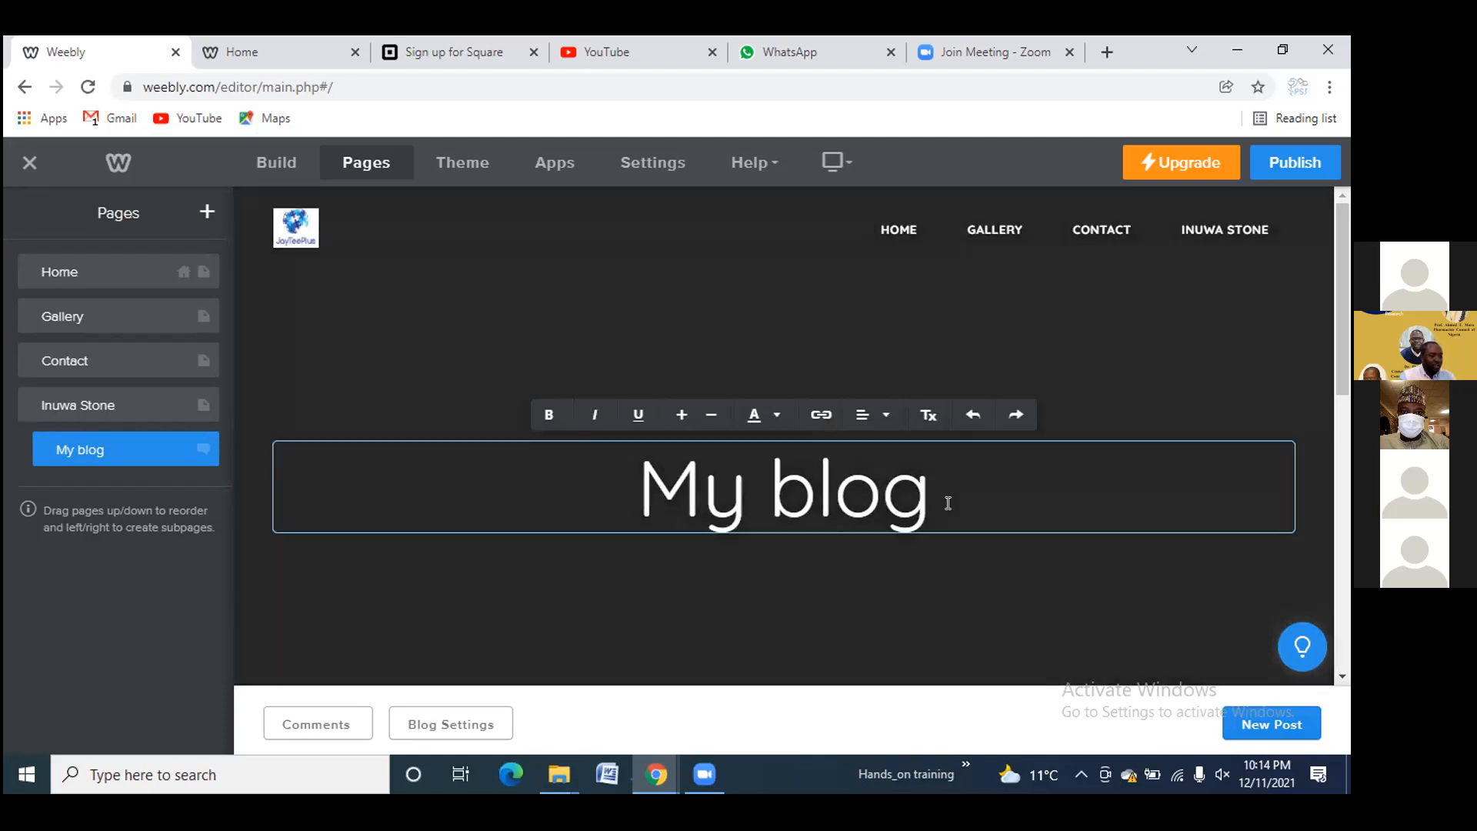
key(BackSpace)
key(BackSpace)
key(BackSpace)
key(BackSpace)
key(BackSpace)
key(BackSpace)
key(BackSpace)
text(So)
key(BackSpace)
text(hop making)
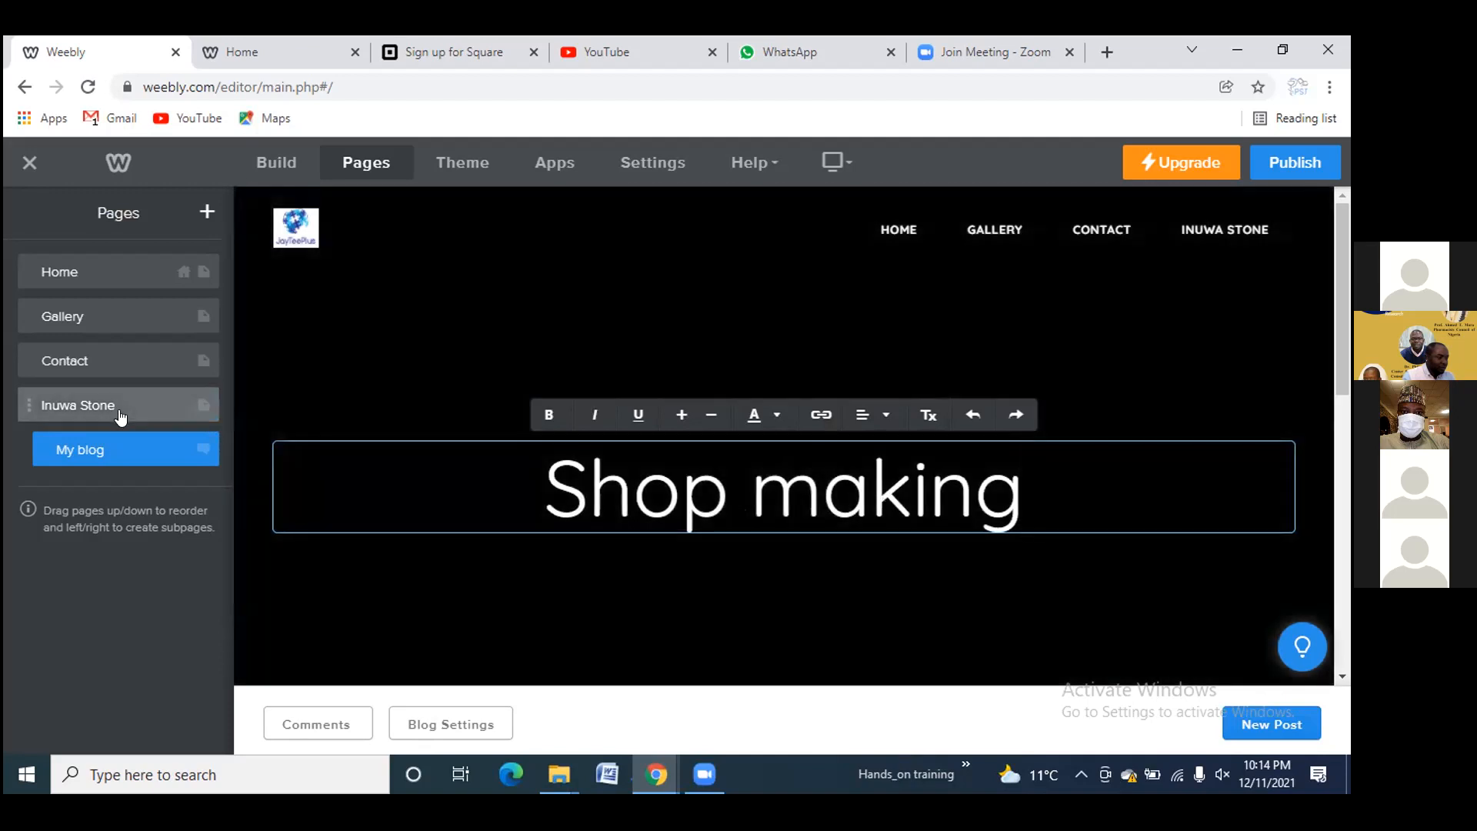
Rename the earlier training page to 'Hands-on training'
click(119, 413)
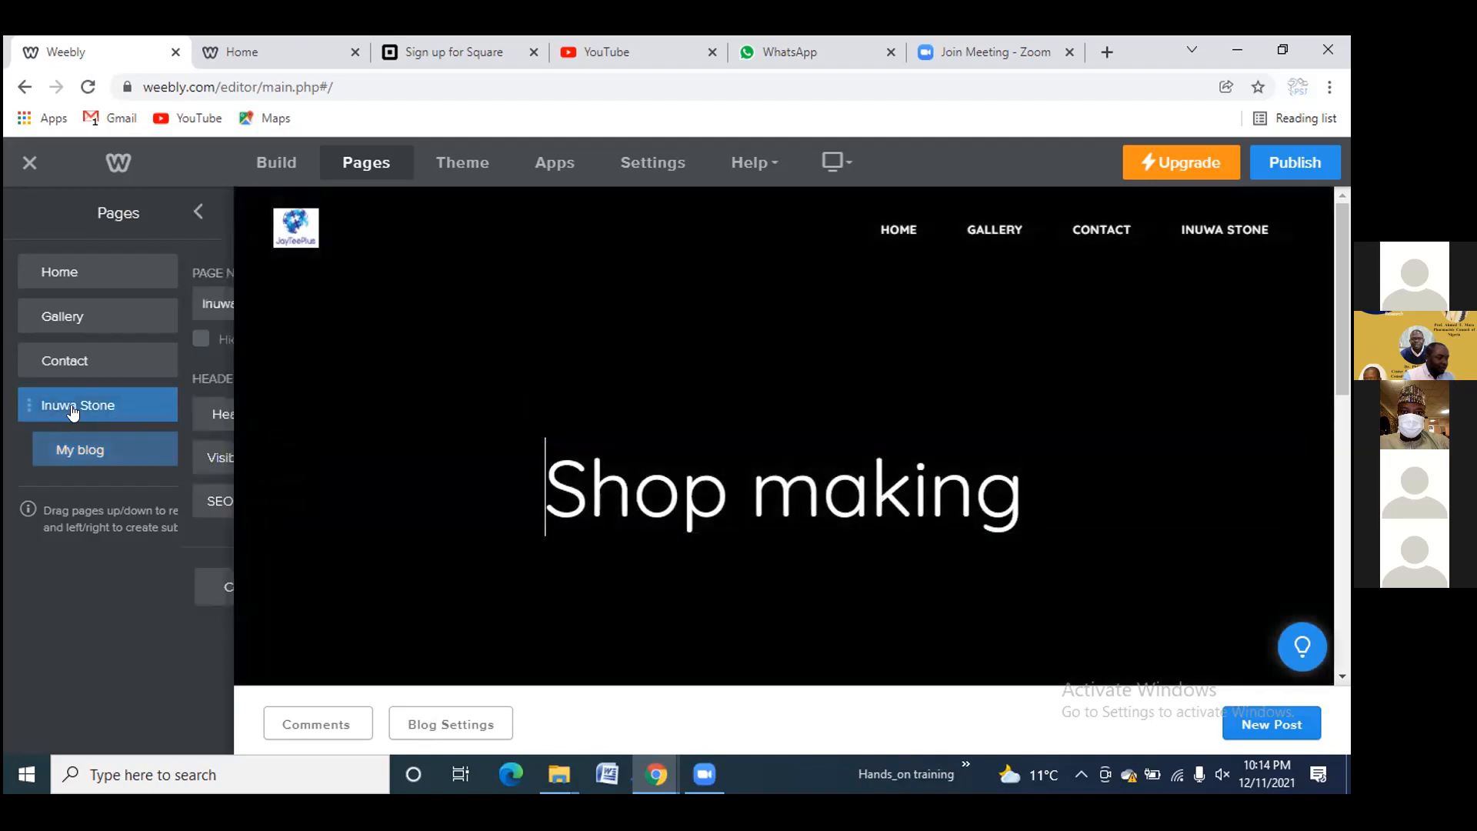
click(120, 301)
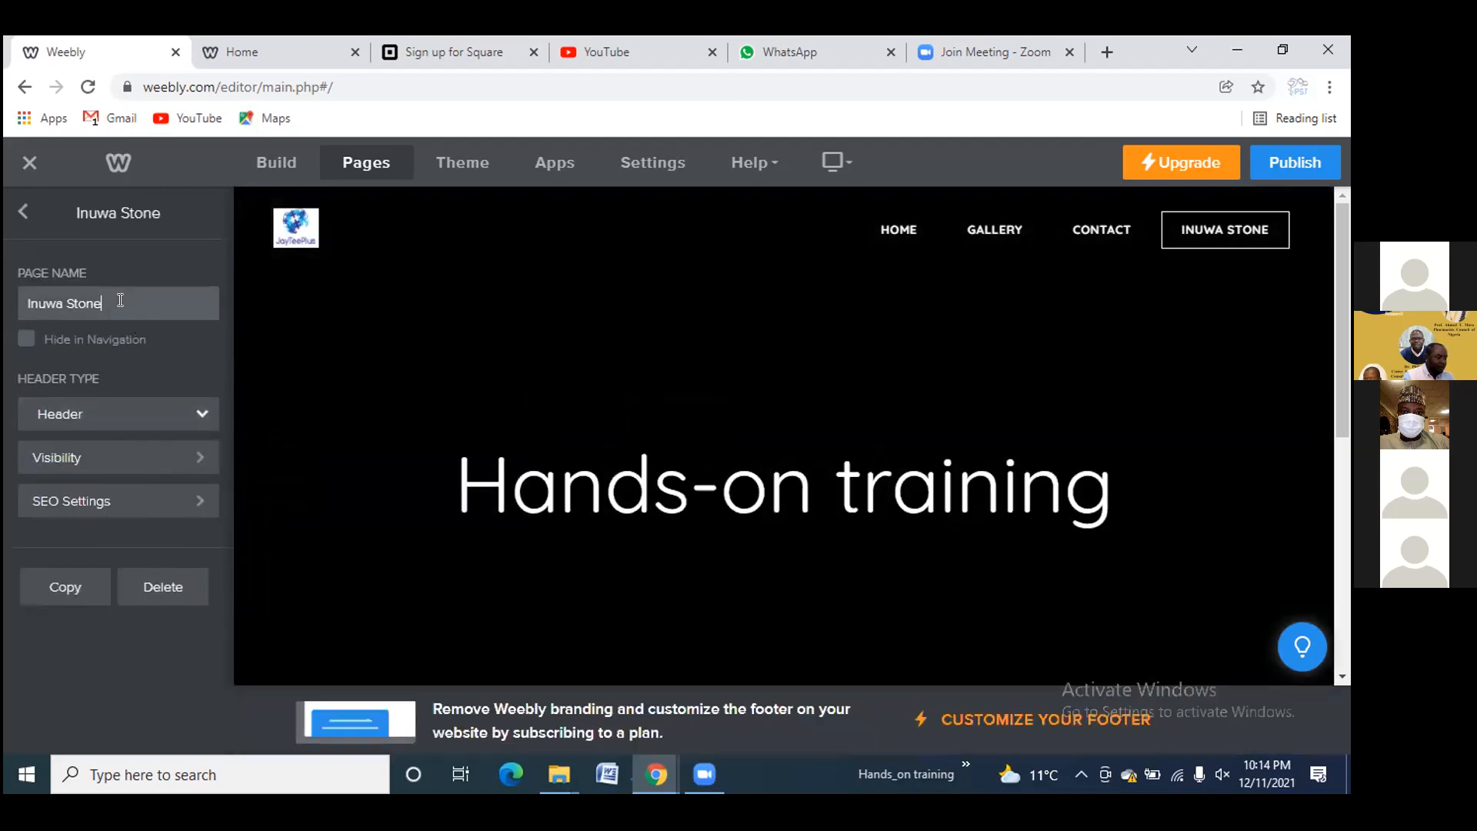
key(BackSpace)
key(BackSpace)
key(BackSpace)
key(BackSpace)
key(BackSpace)
key(BackSpace)
key(BackSpace)
key(BackSpace)
key(BackSpace)
key(BackSpace)
key(BackSpace)
text(YTu)
key(BackSpace)
key(BackSpace)
key(BackSpace)
text(Hands-on training)
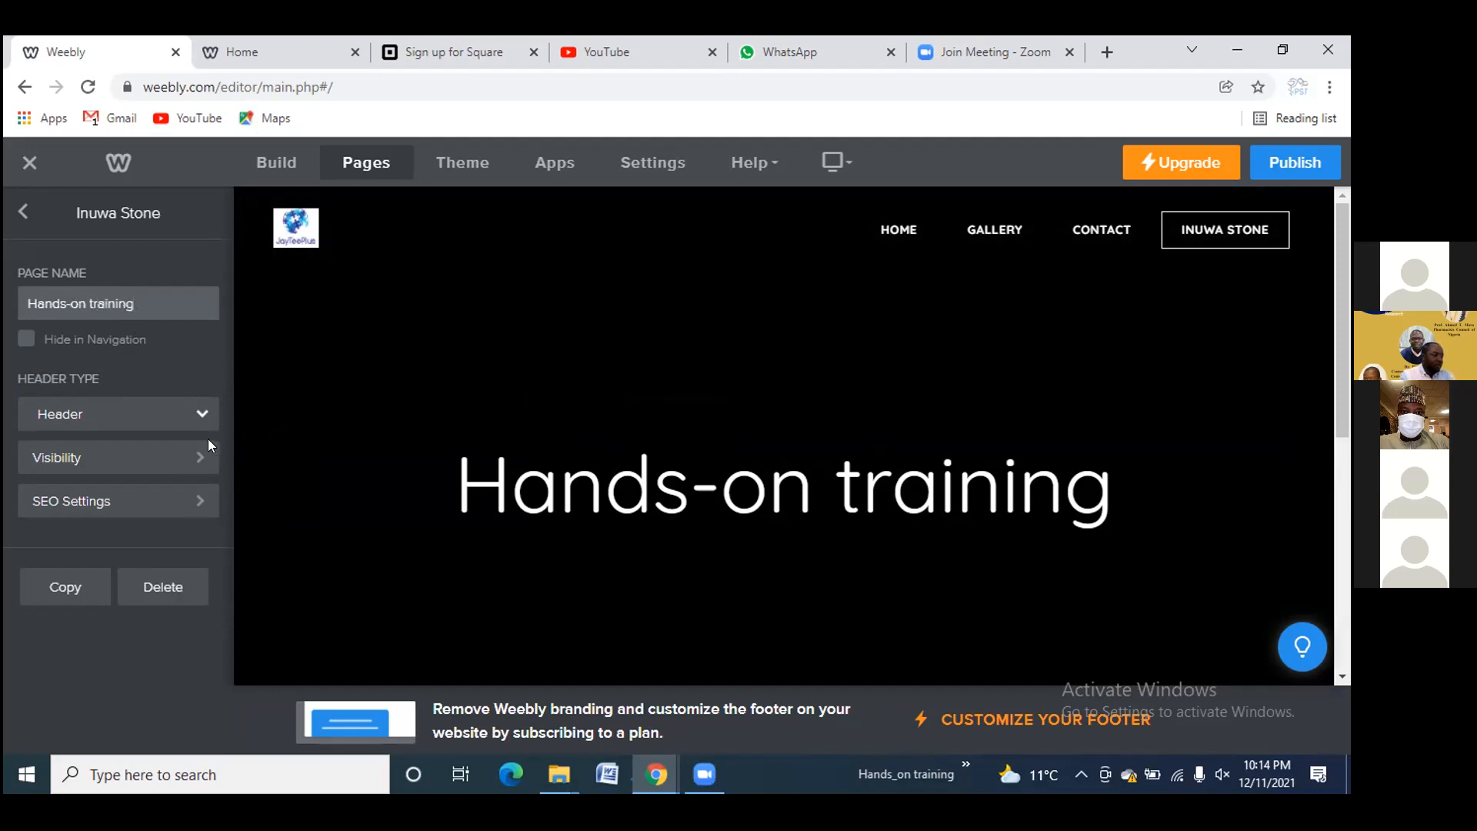
click(148, 628)
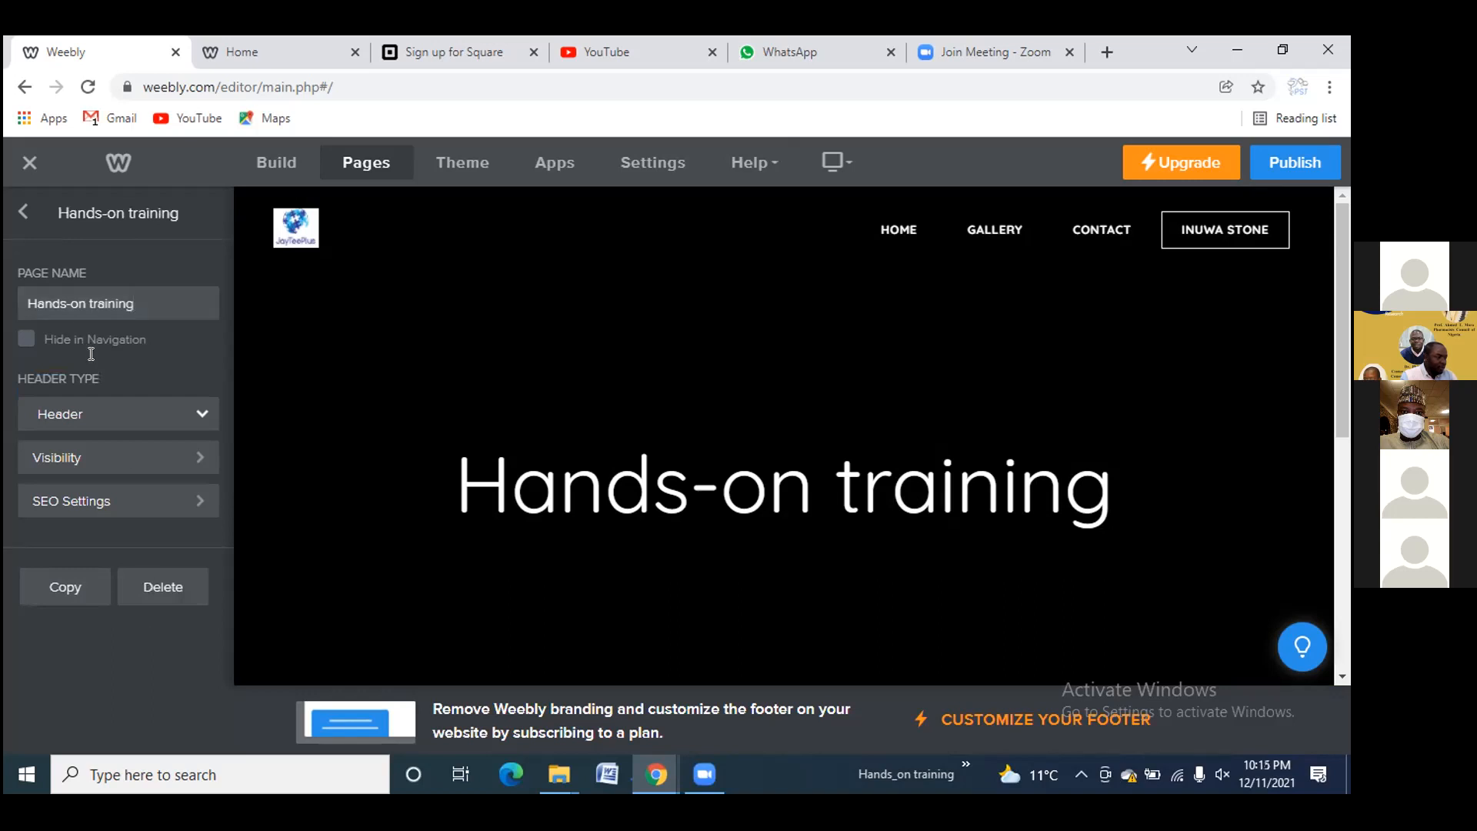
click(25, 207)
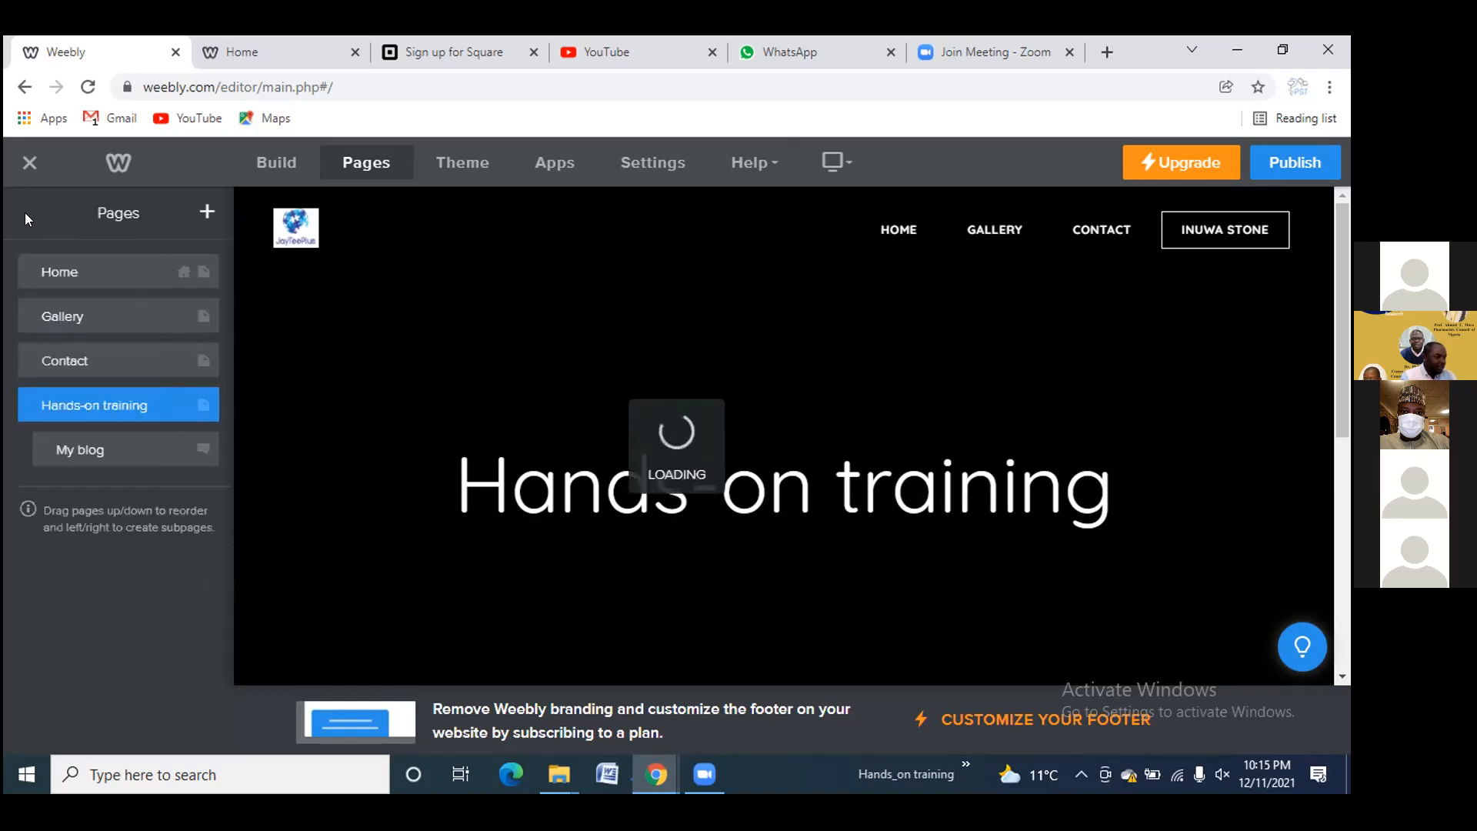
Change the My blog page's name to 'Soap making' and return to the page list
click(106, 453)
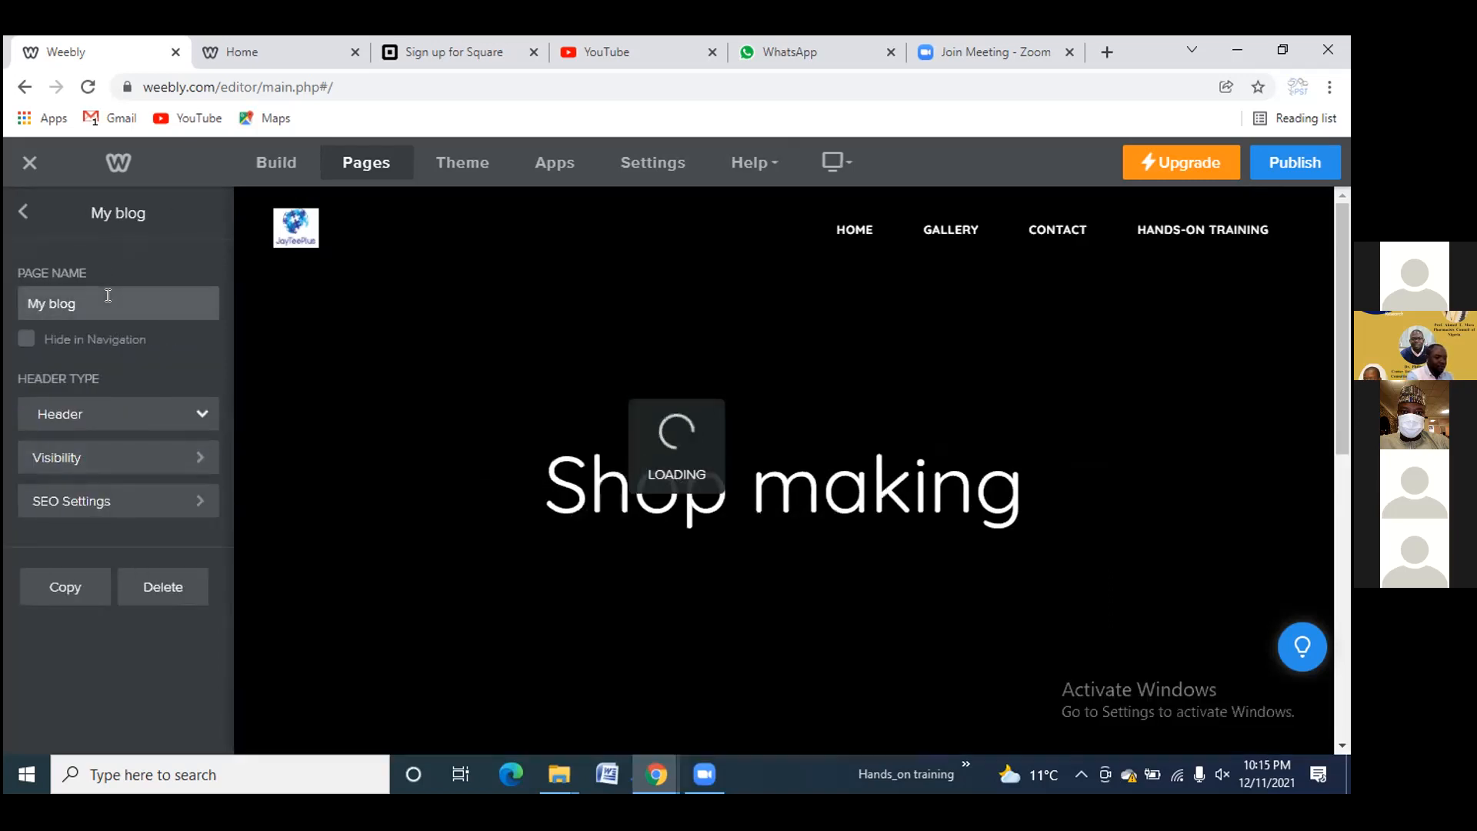
click(108, 295)
key(BackSpace)
key(BackSpace)
key(BackSpace)
key(BackSpace)
key(BackSpace)
key(BackSpace)
key(BackSpace)
text(S)
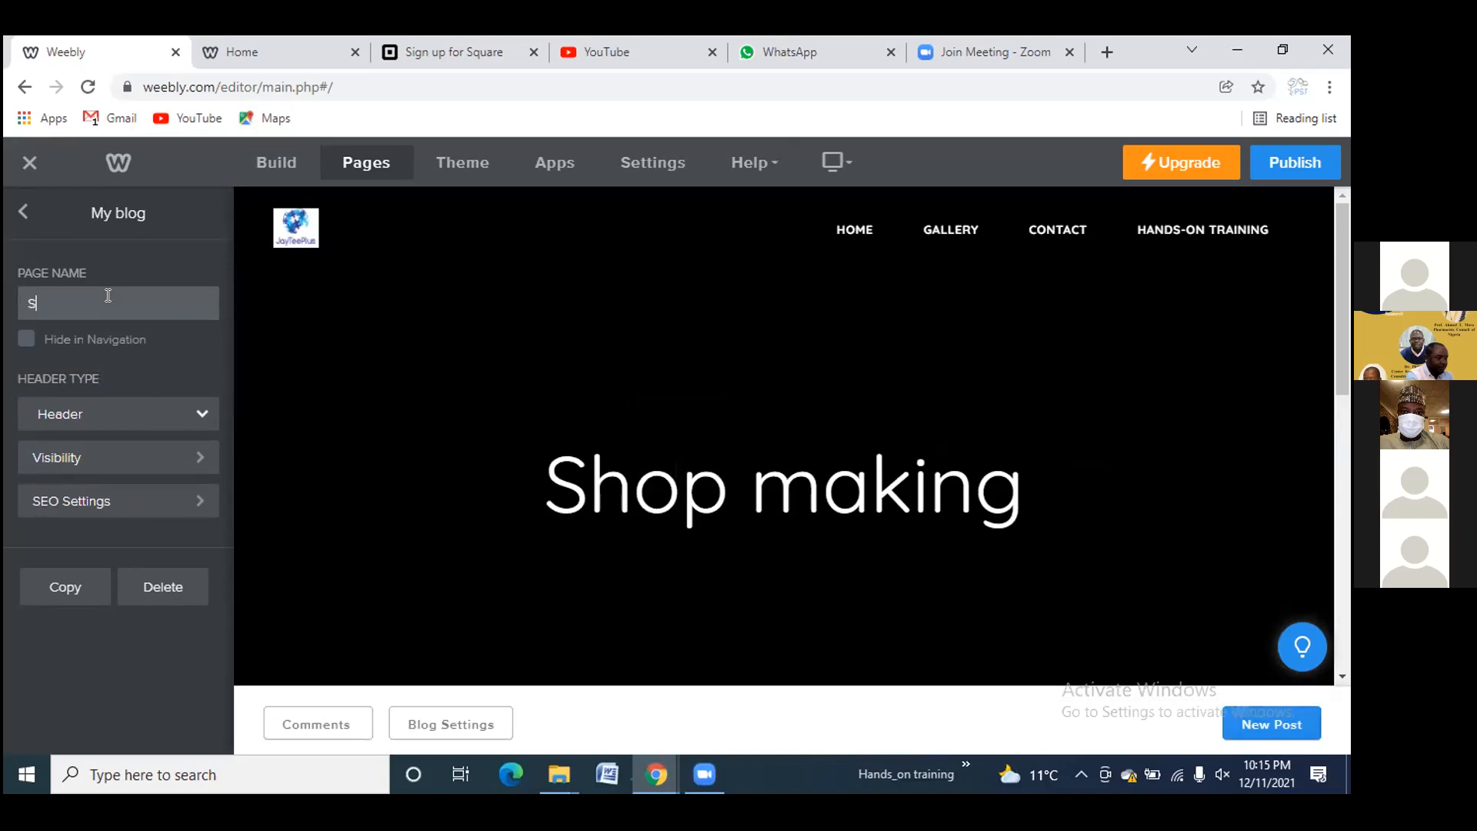
text(oap making)
click(23, 211)
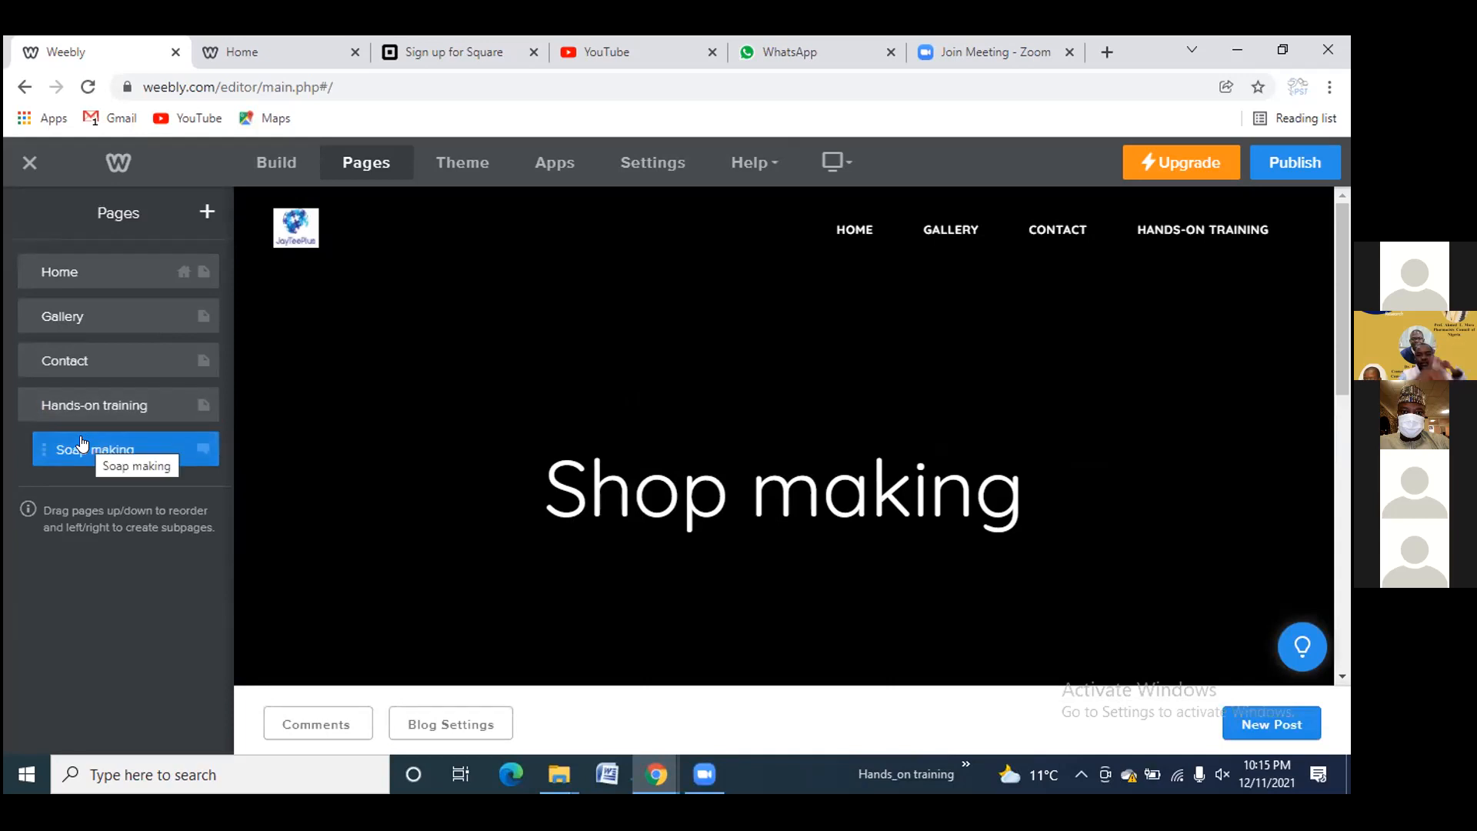
Open the Hands-on training page and show the Build element palette
click(109, 408)
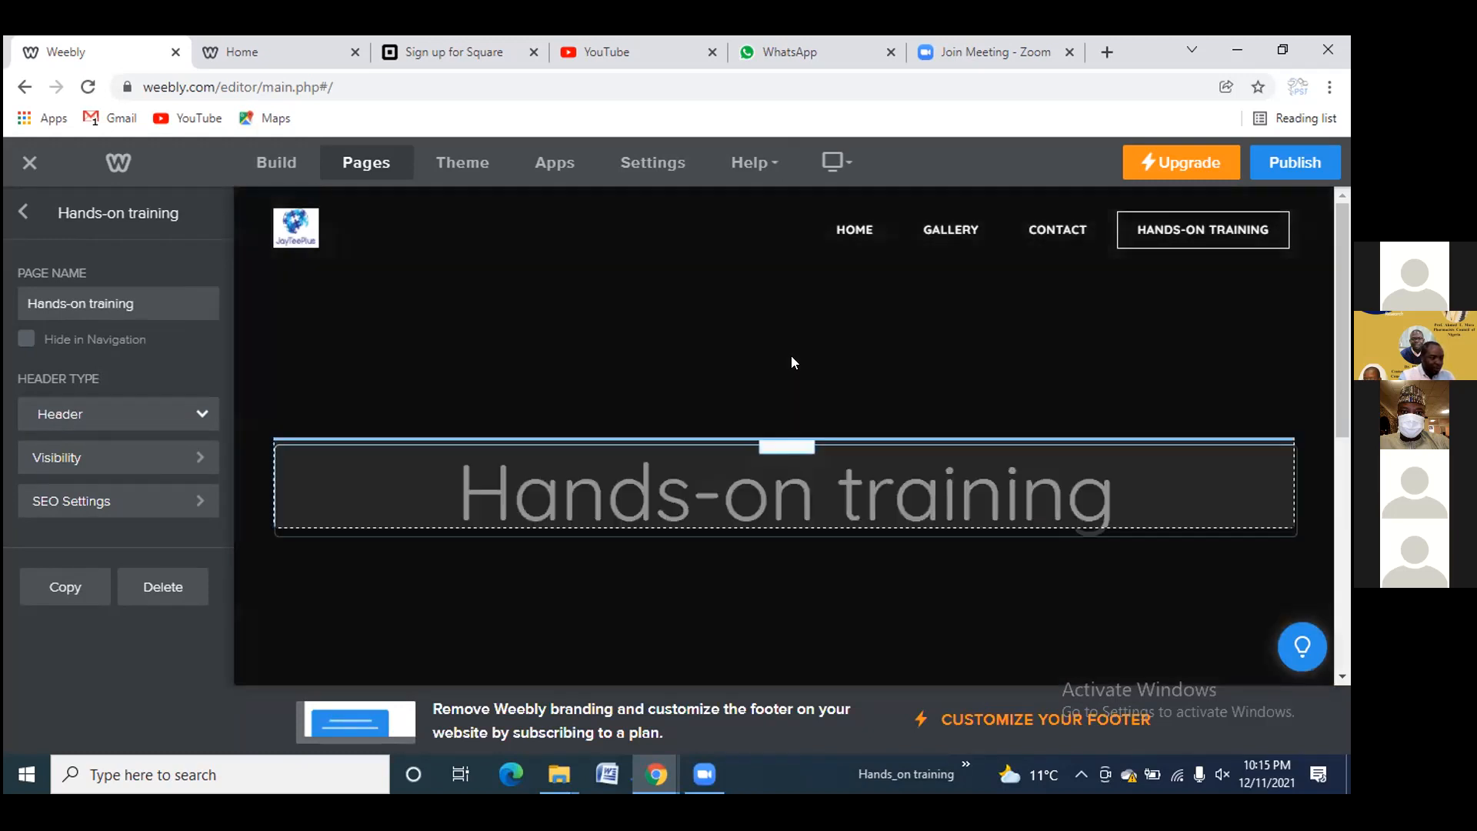
mouse_move(785, 437)
mouse_down()
mouse_move(791, 335)
mouse_move(784, 429)
mouse_move(756, 438)
mouse_up()
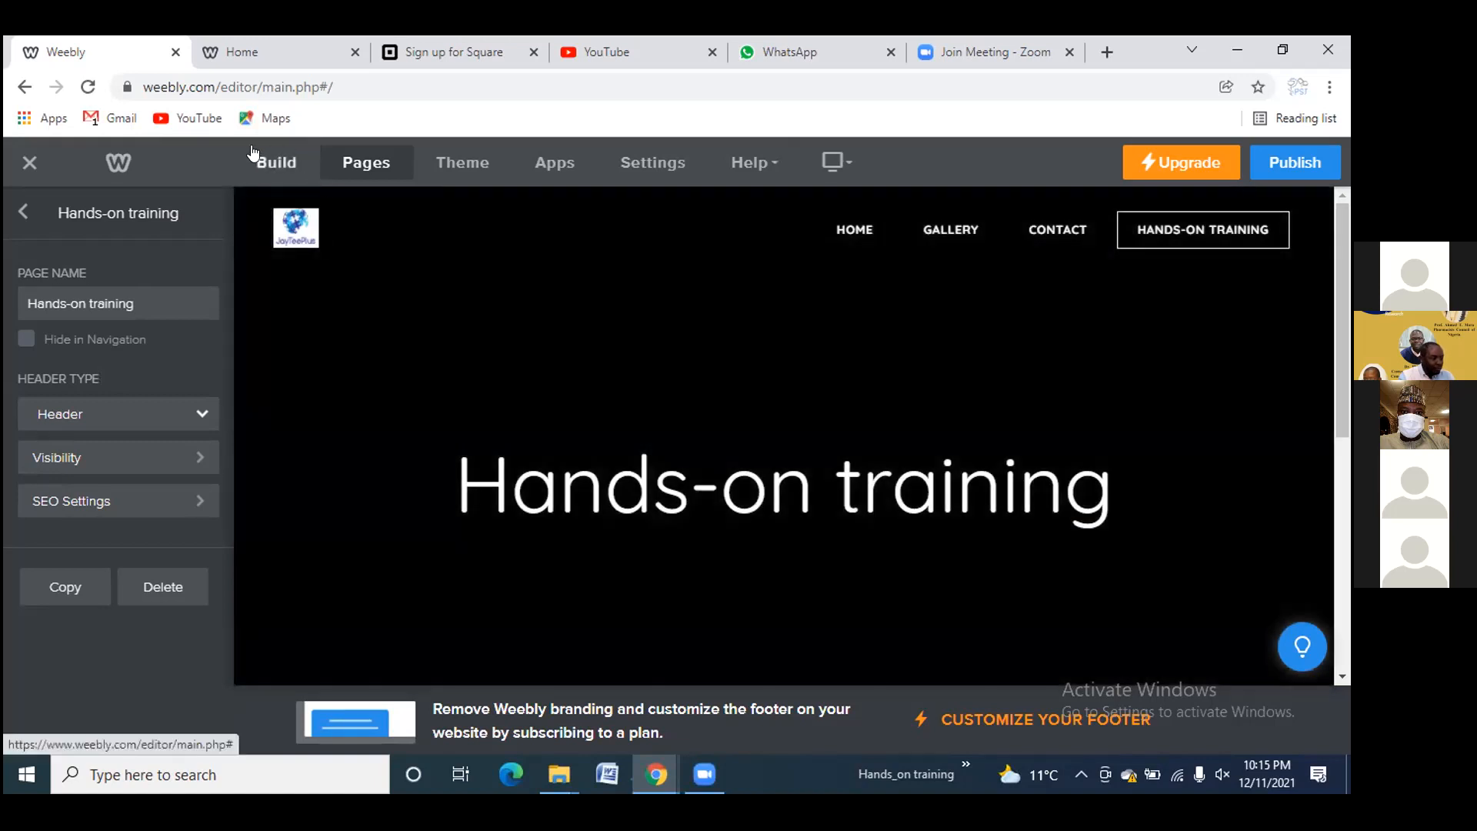
click(255, 159)
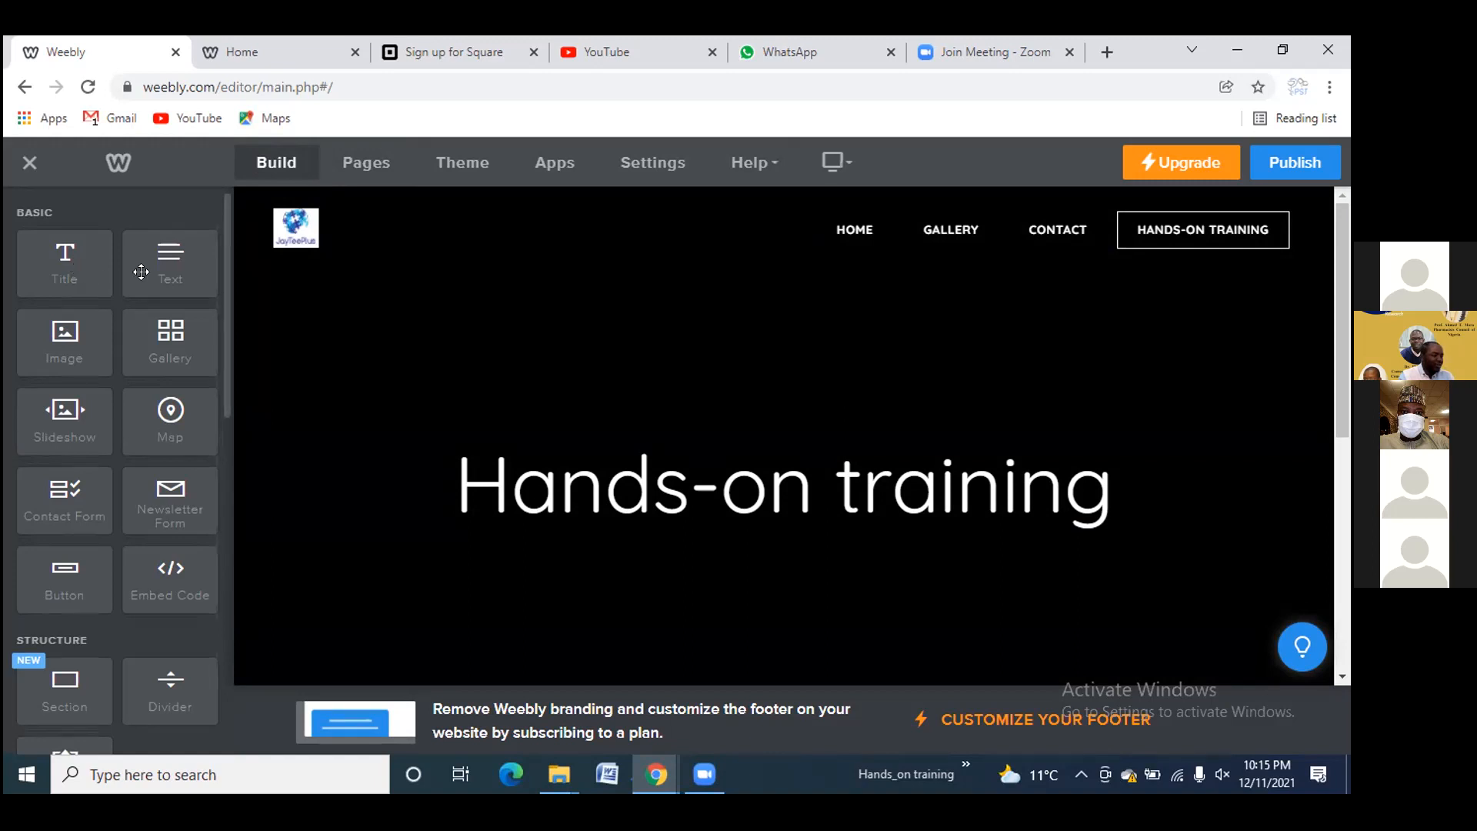
Add a text block under the title reading 'We manufacture and produce home-made products for free'
drag(165, 273, 675, 574)
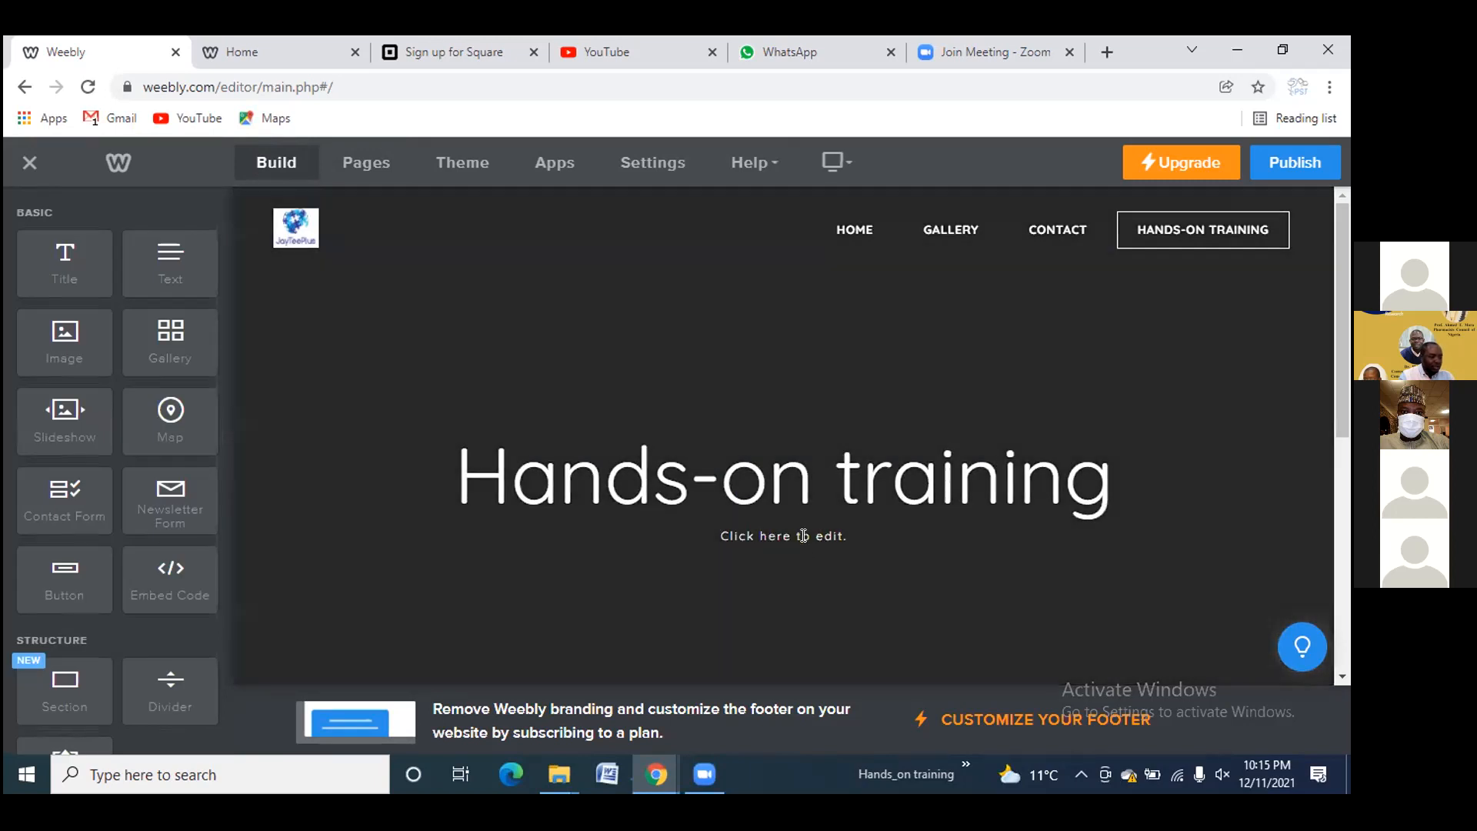
click(819, 535)
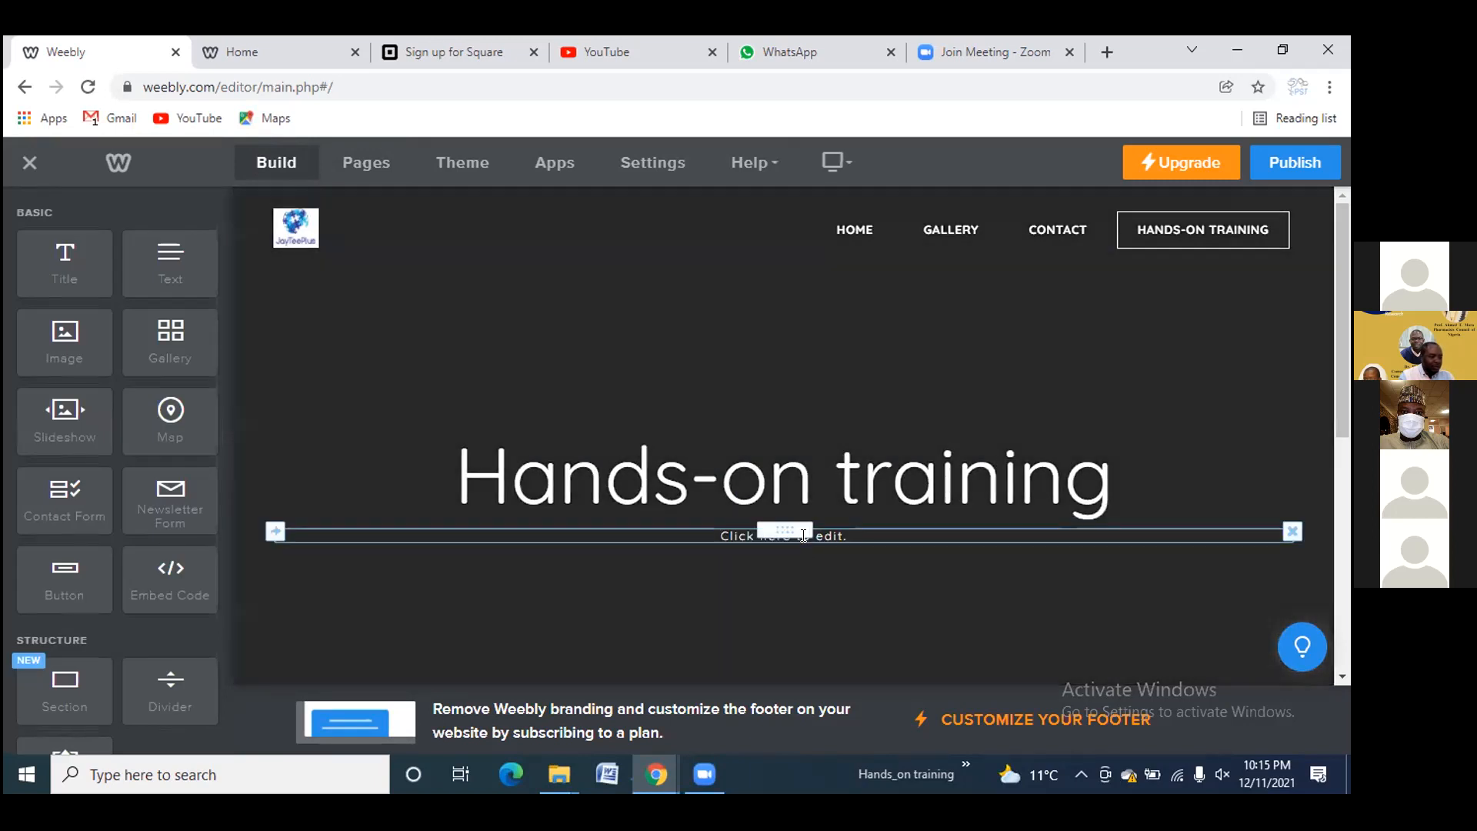
text(The )
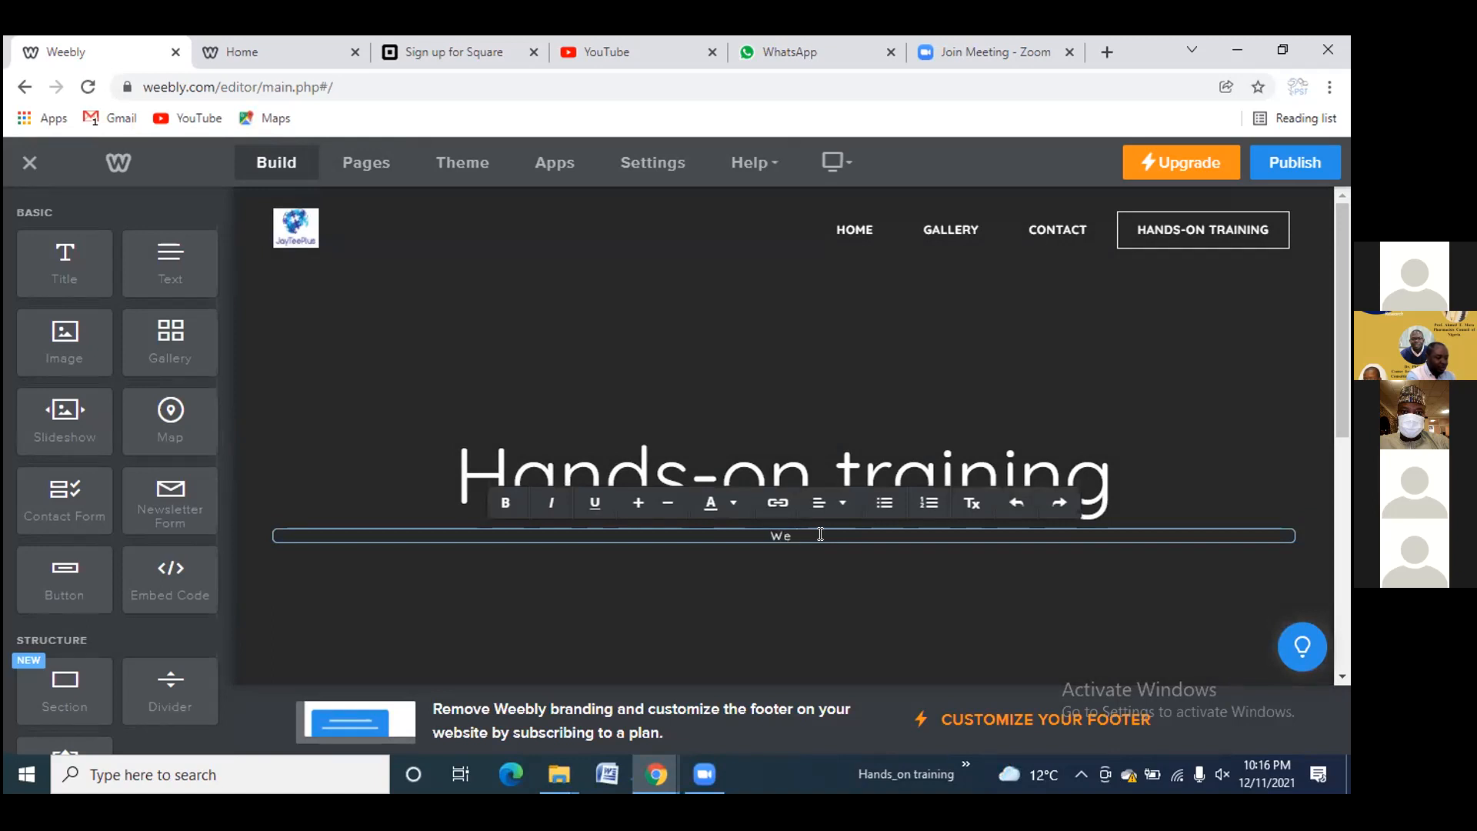
text( manufacture and prodi)
key(BackSpace)
text(uce home-made products)
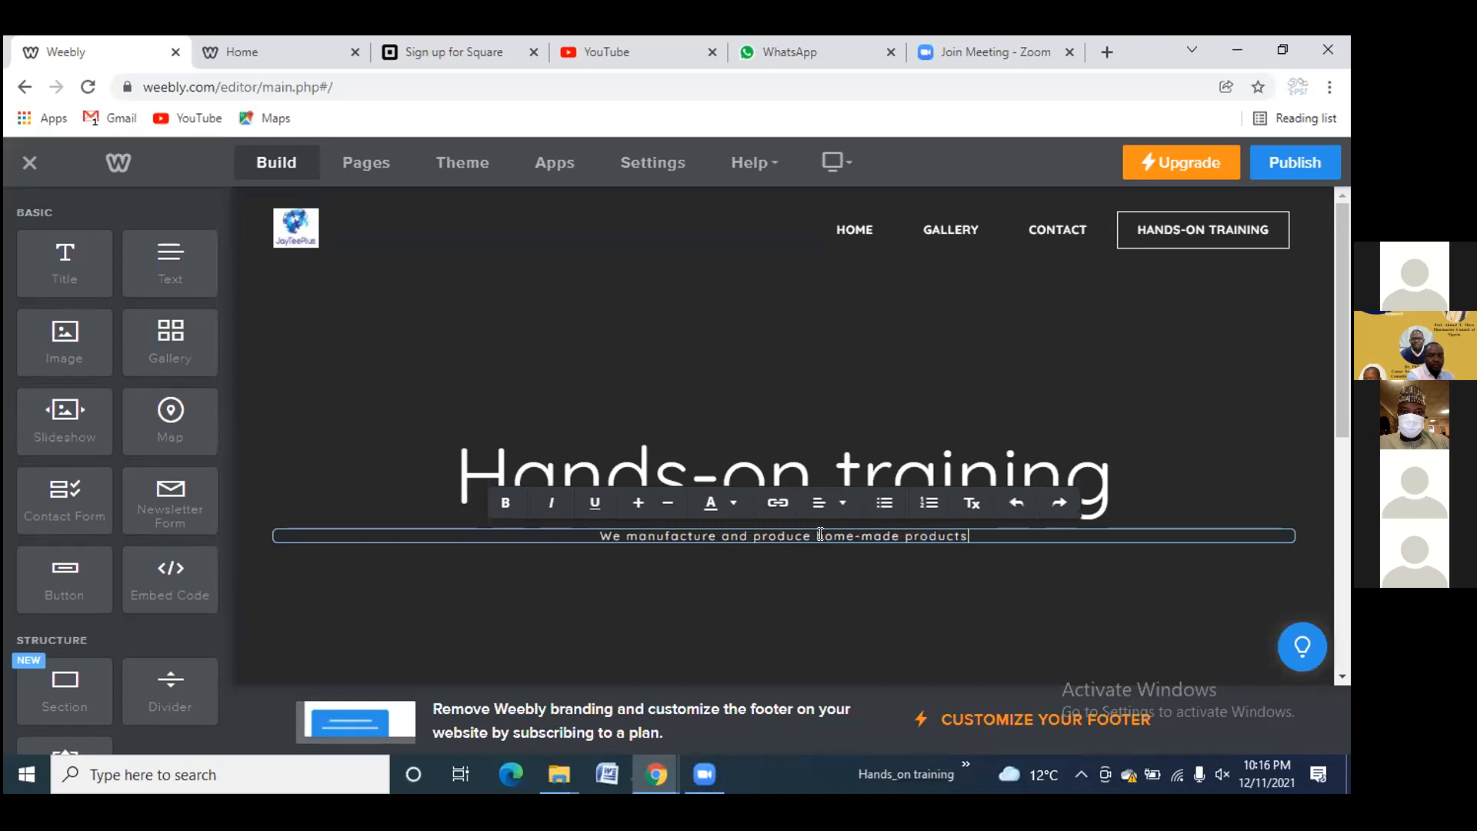
text( for free)
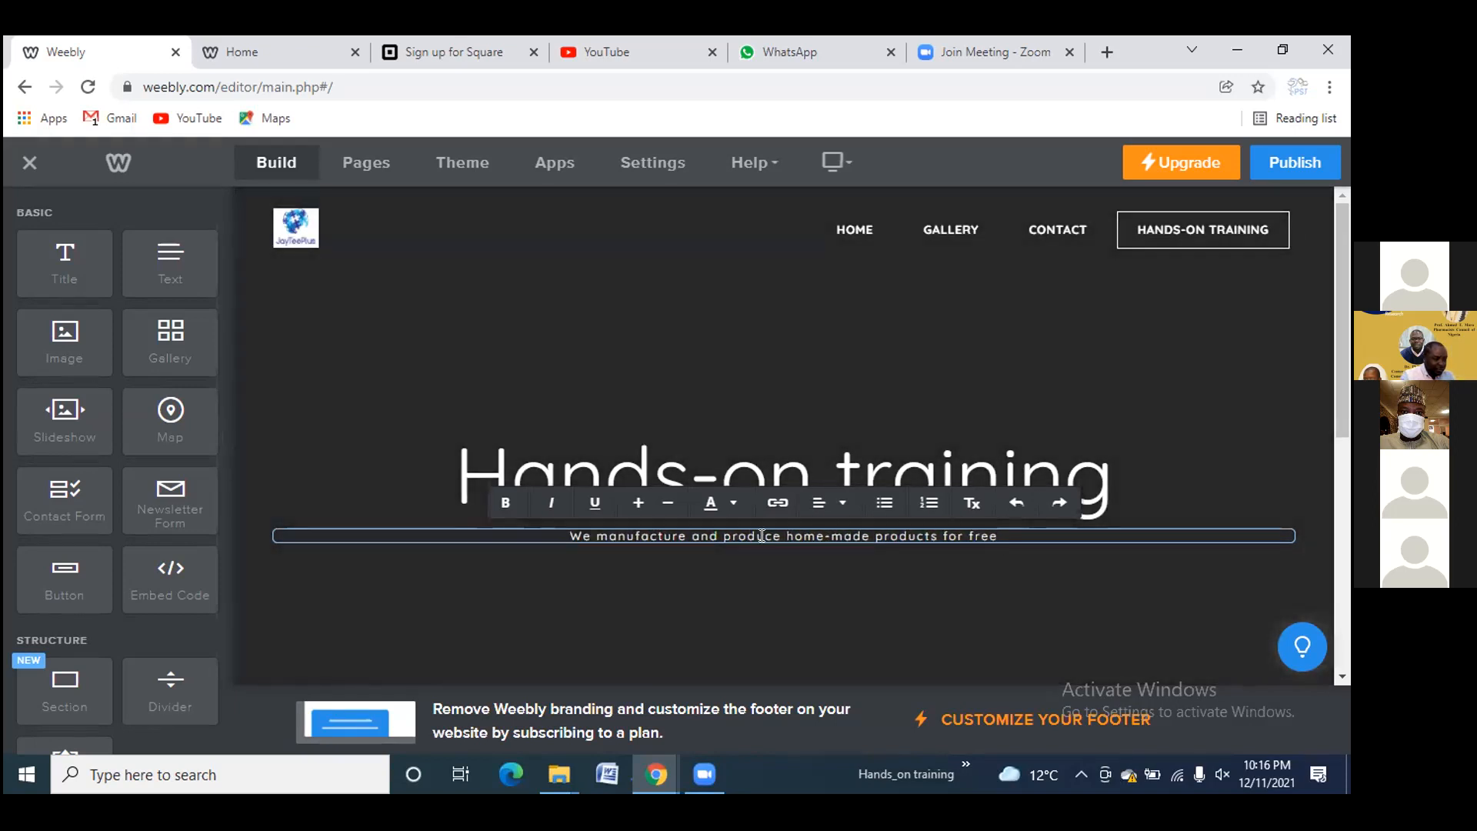
Enlarge the subtitle by two size steps and make it bold and italic
drag(762, 535, 569, 536)
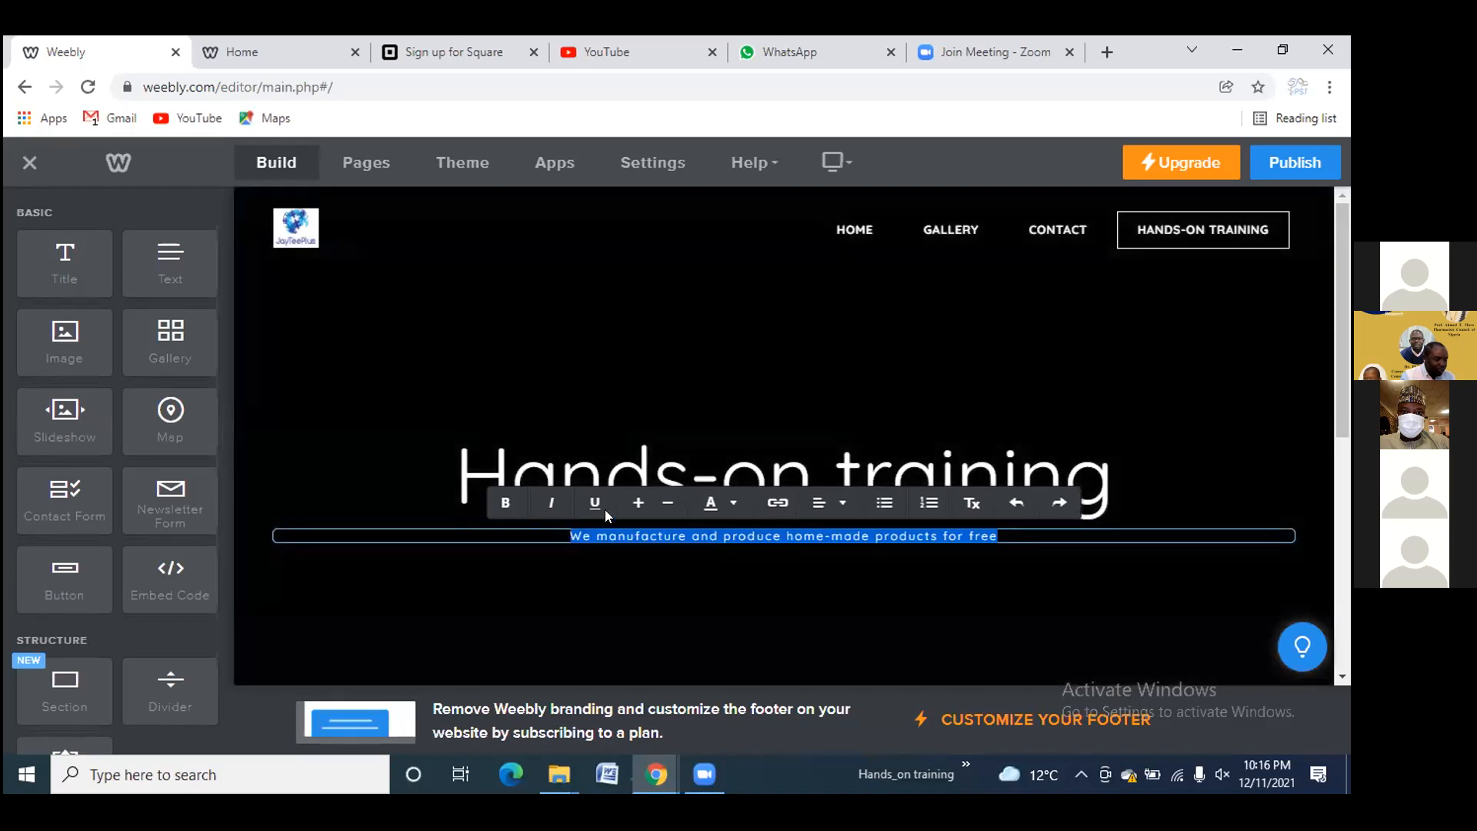
click(639, 502)
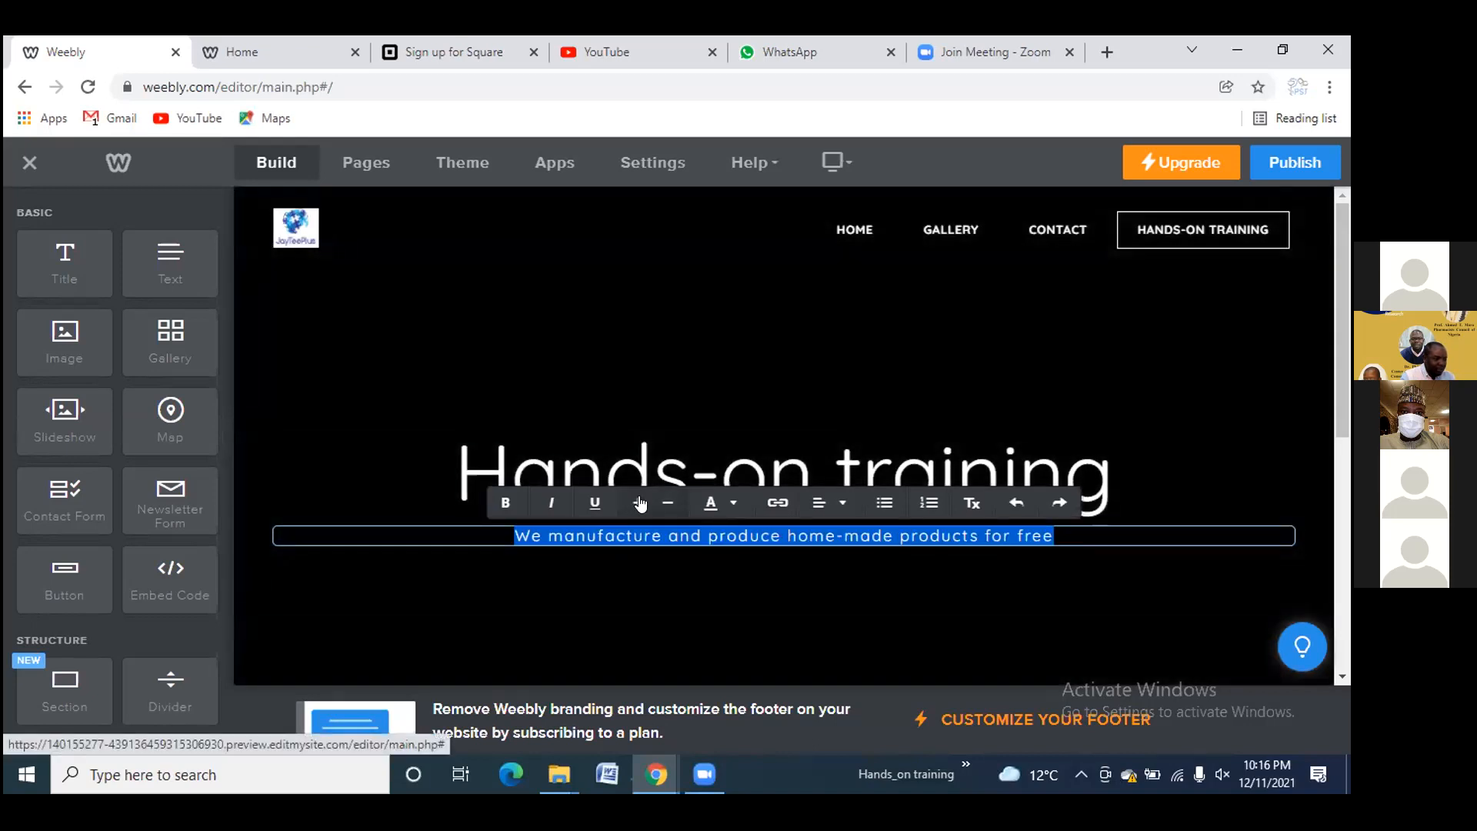
click(639, 502)
click(550, 504)
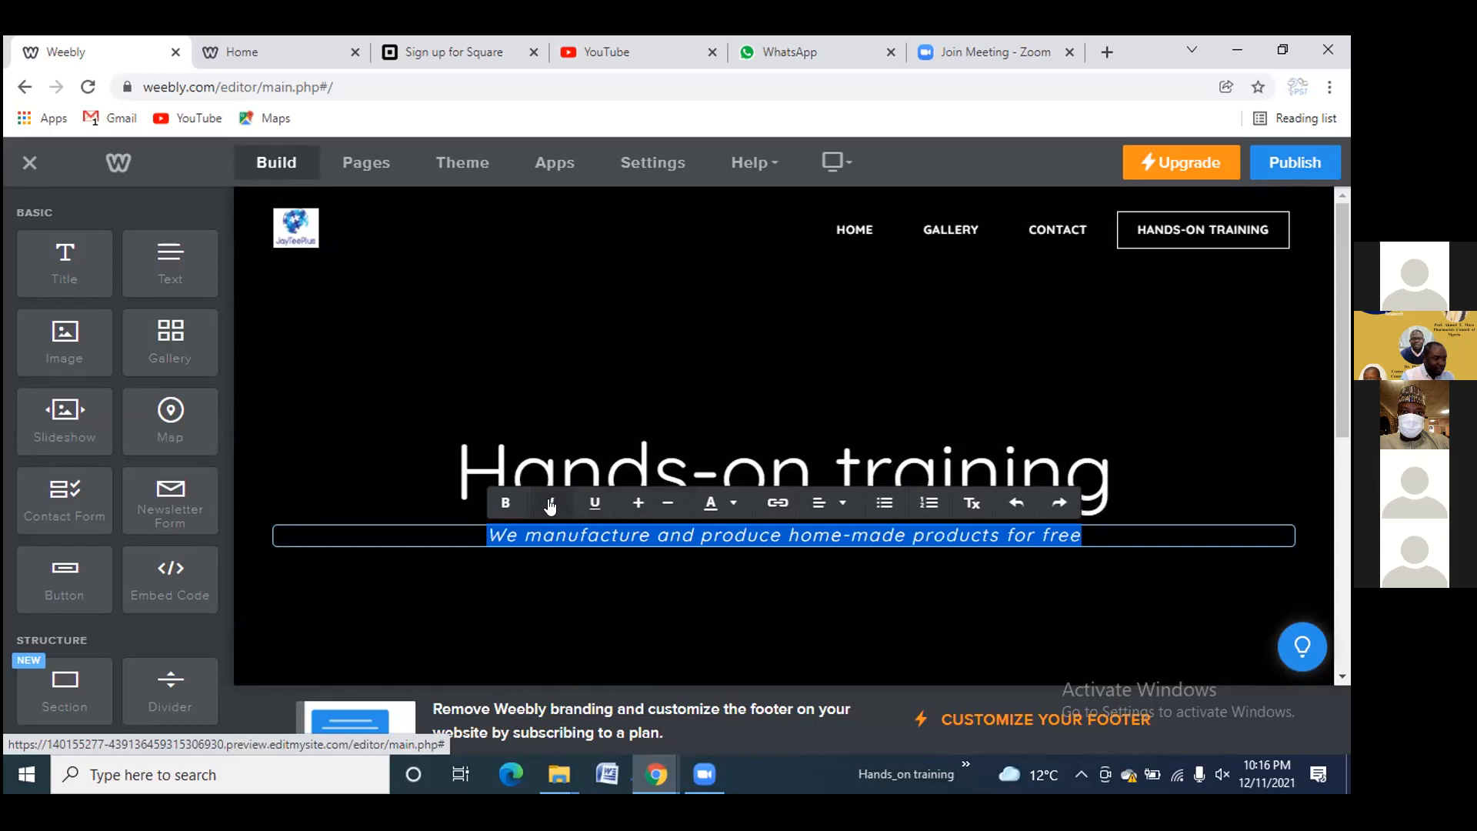
click(505, 504)
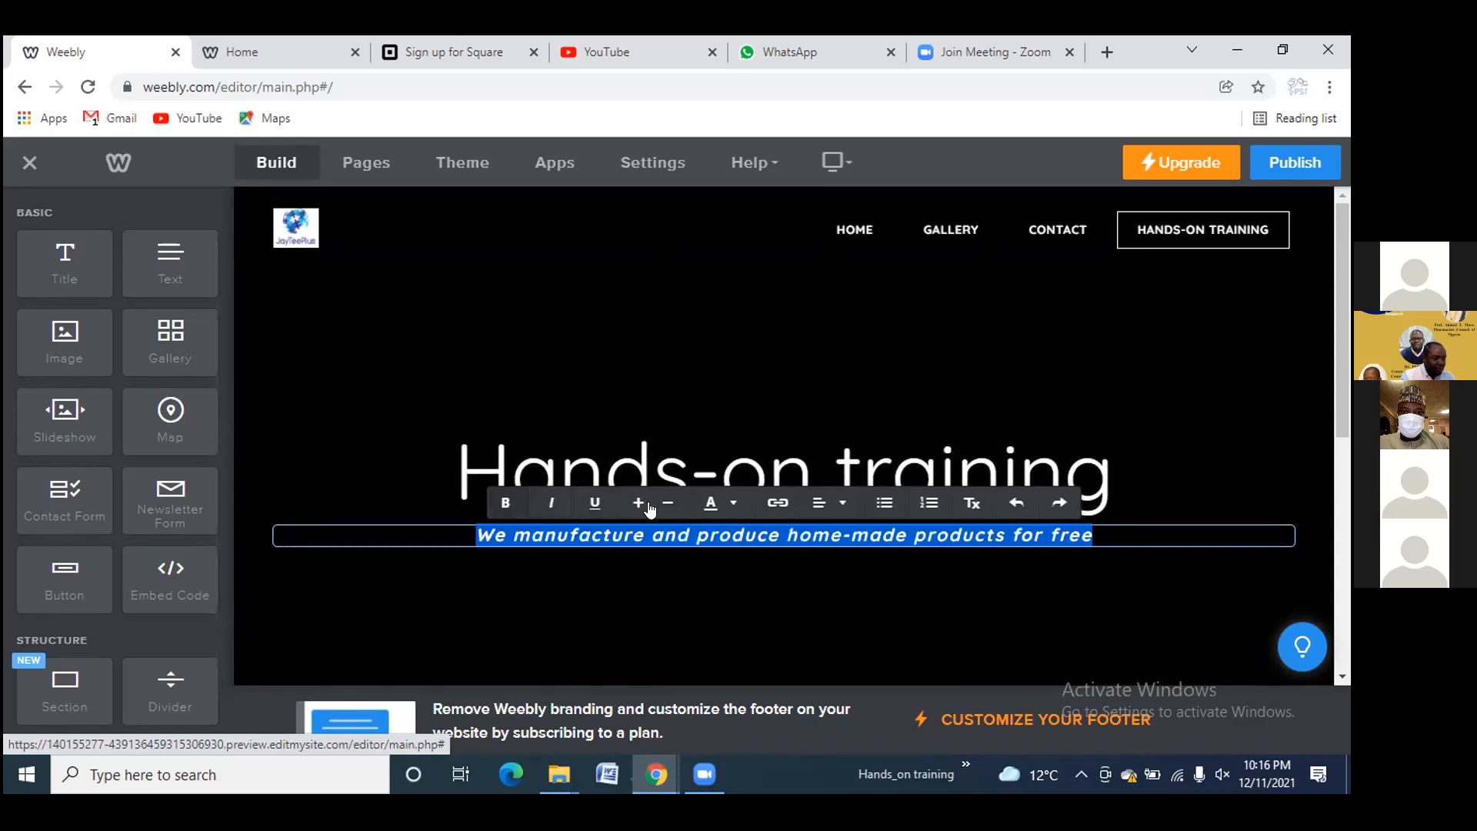
click(731, 504)
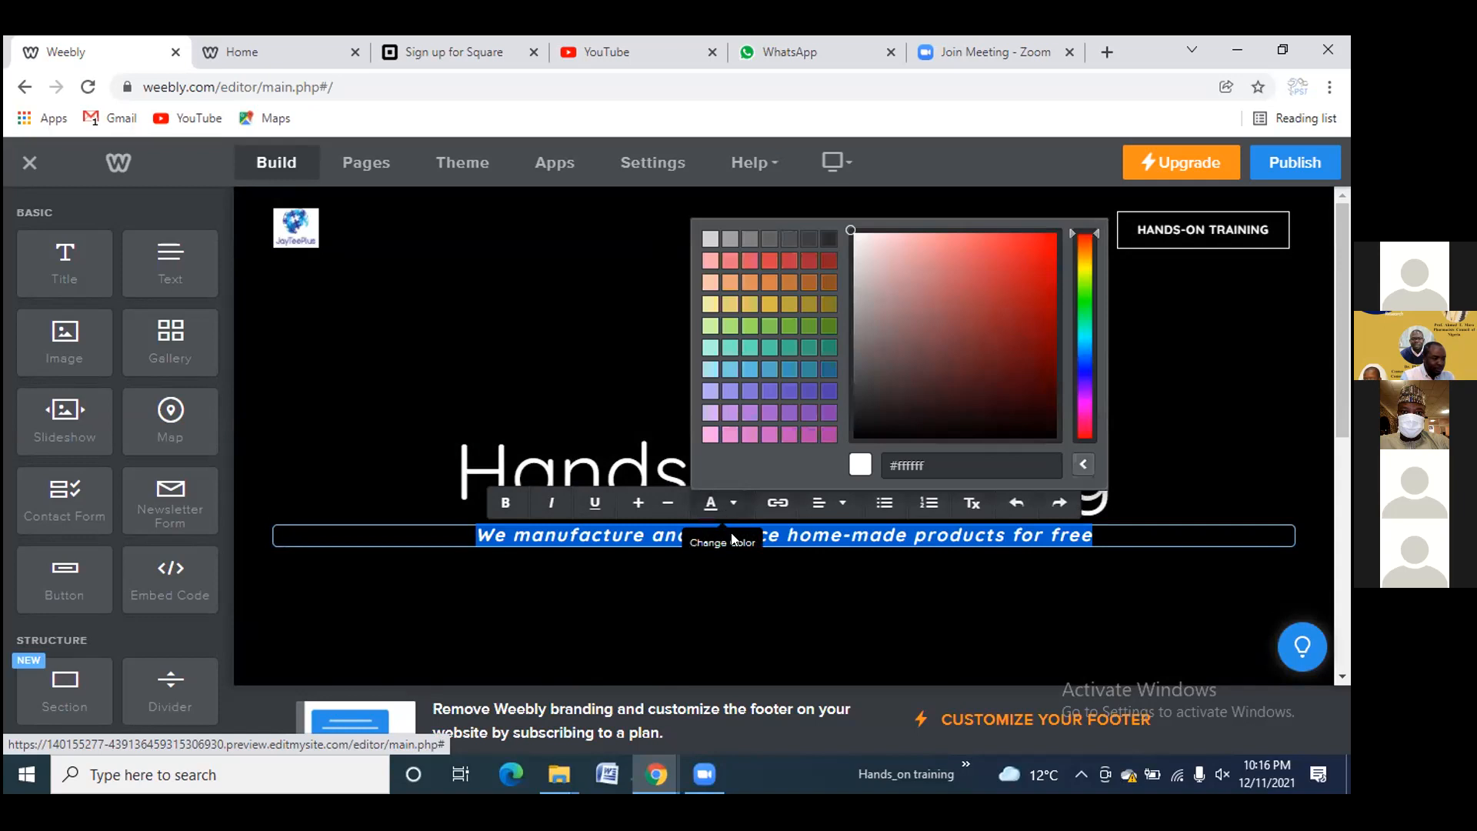
click(768, 588)
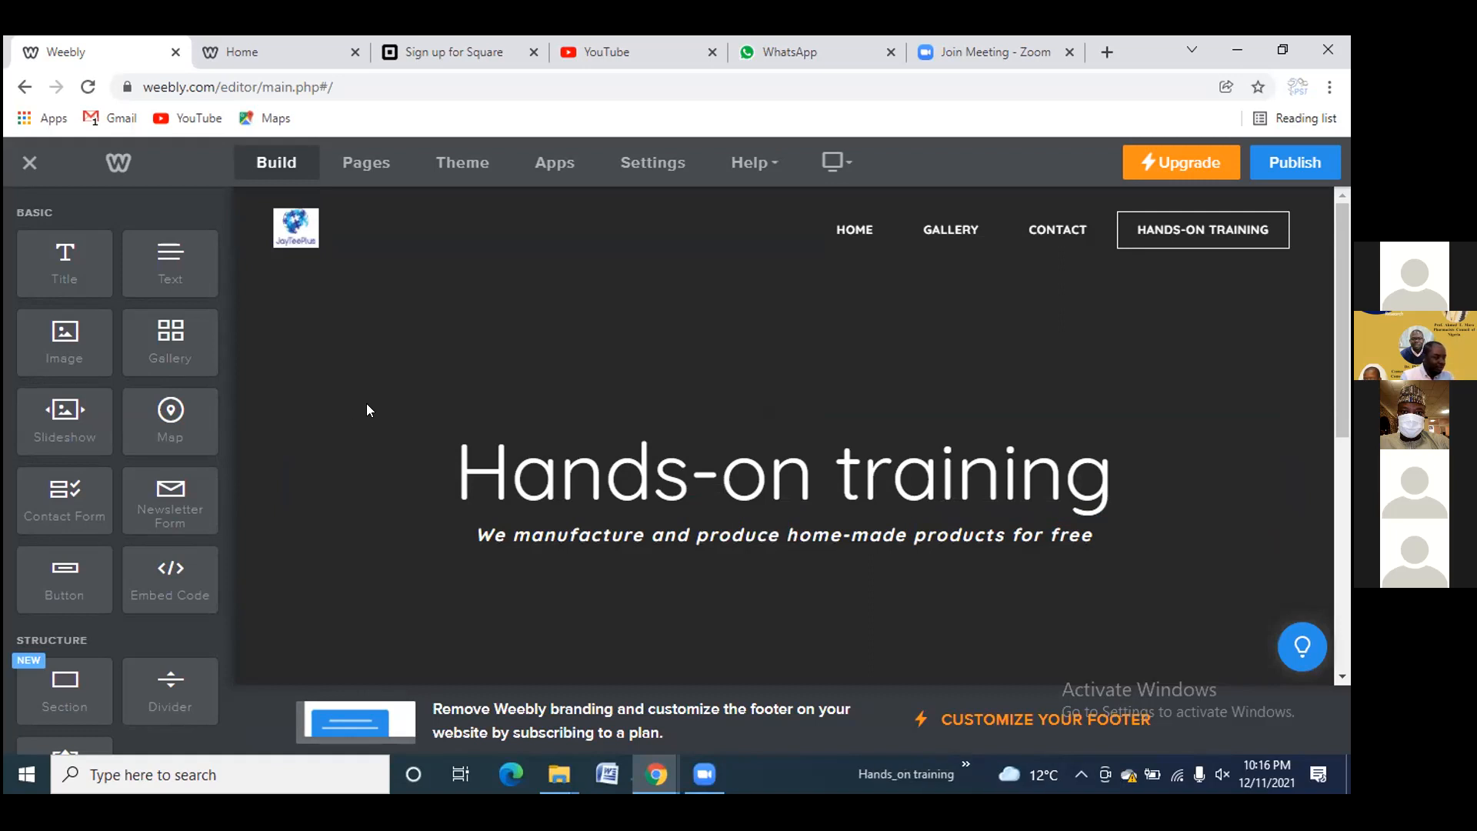
scroll(350, 437, down, 1)
scroll(351, 437, up, 1)
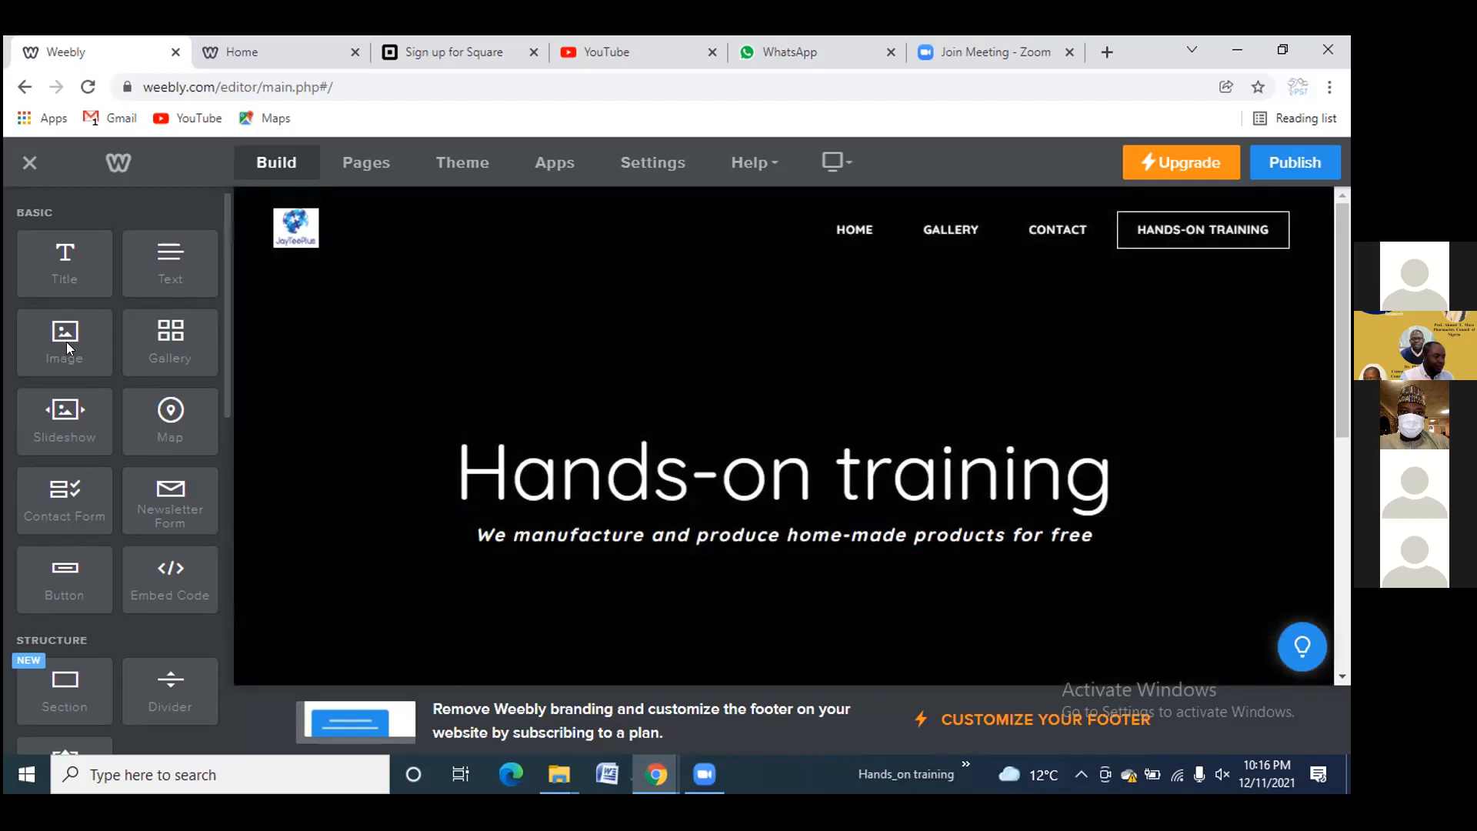
Add an image block below the subtitle holding the uploaded photo IMG-20161027-WA0104
drag(63, 336, 738, 619)
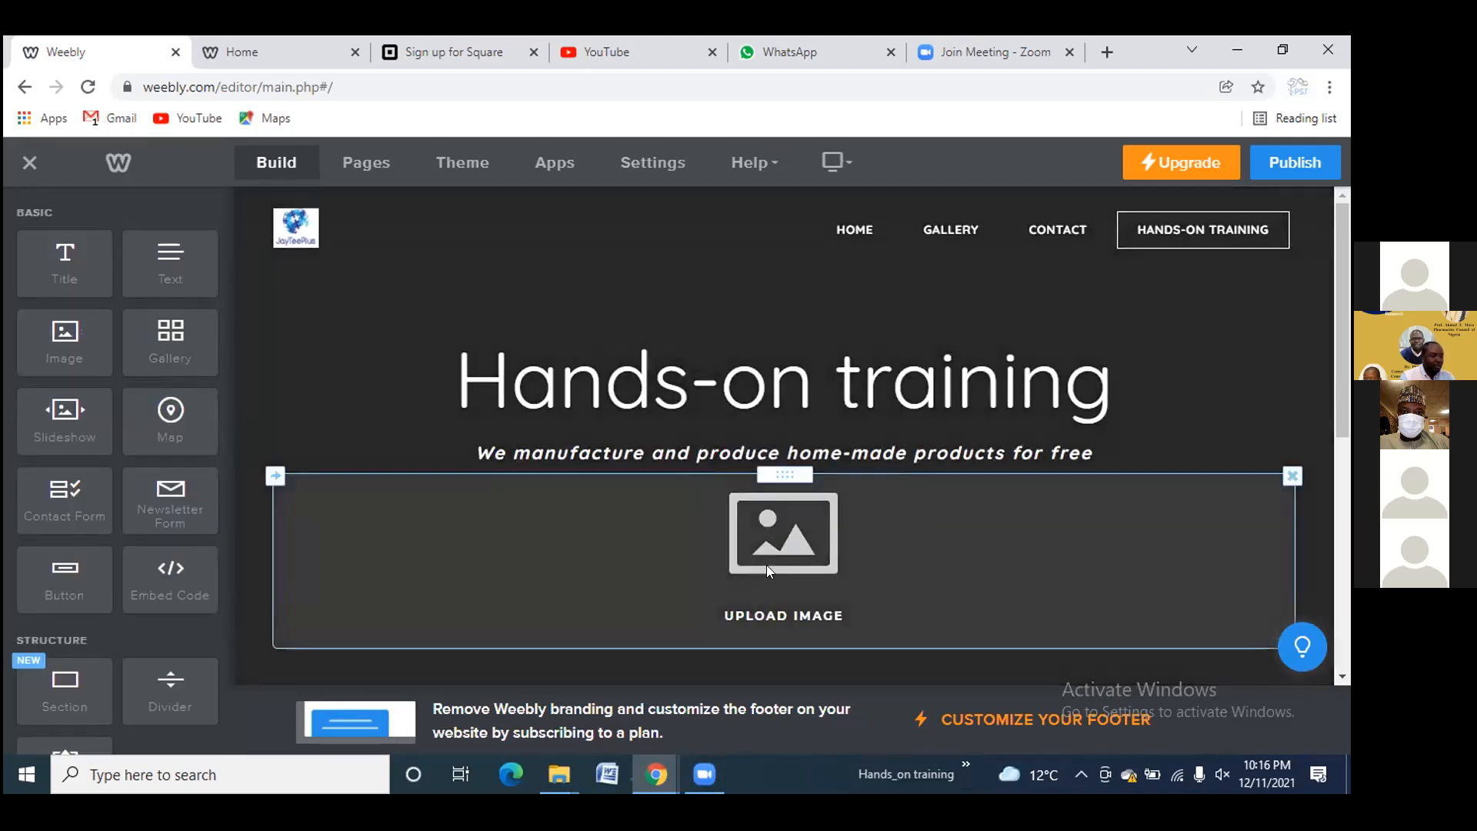
click(767, 565)
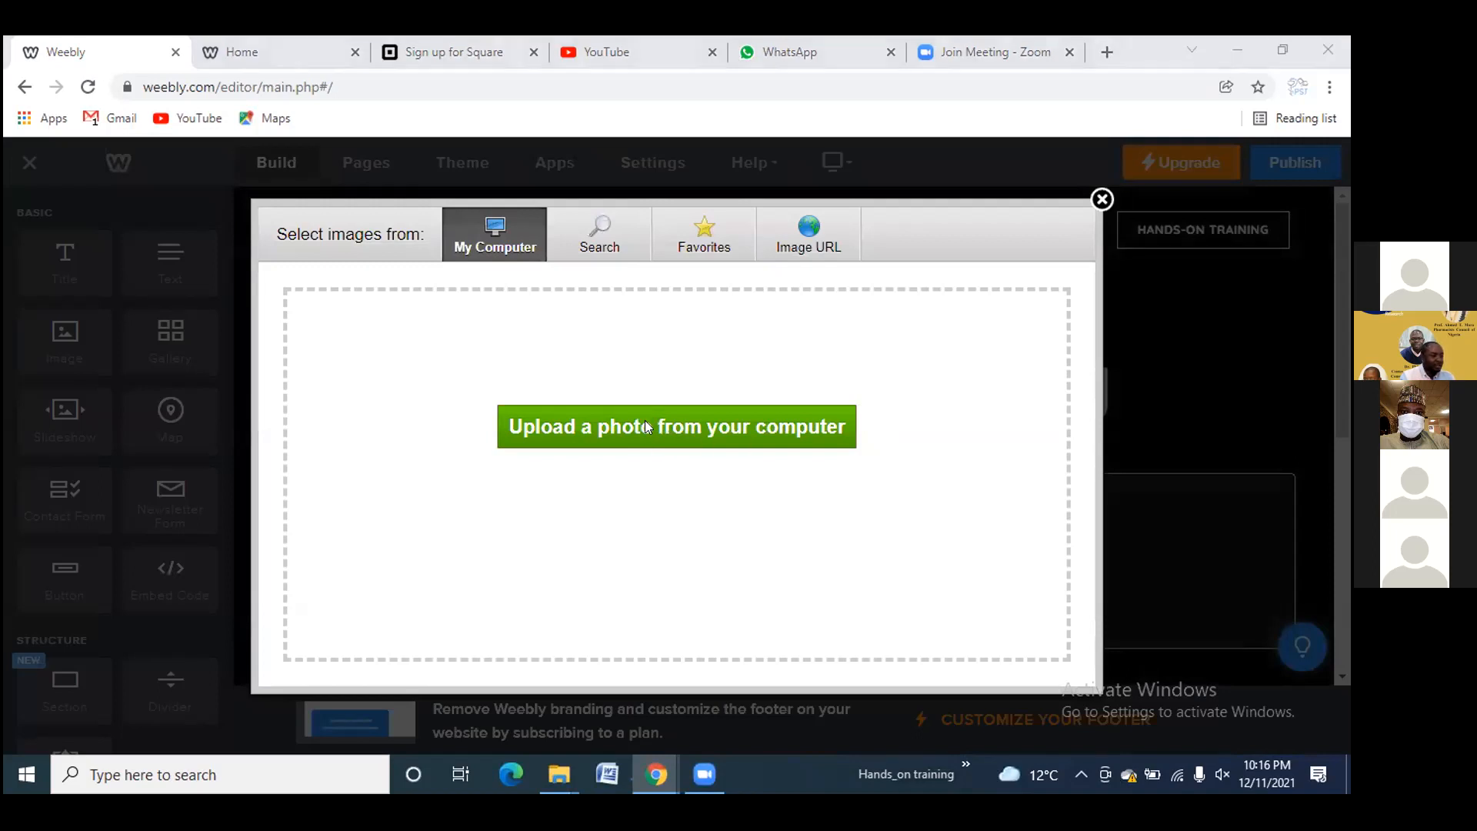
click(645, 426)
click(497, 231)
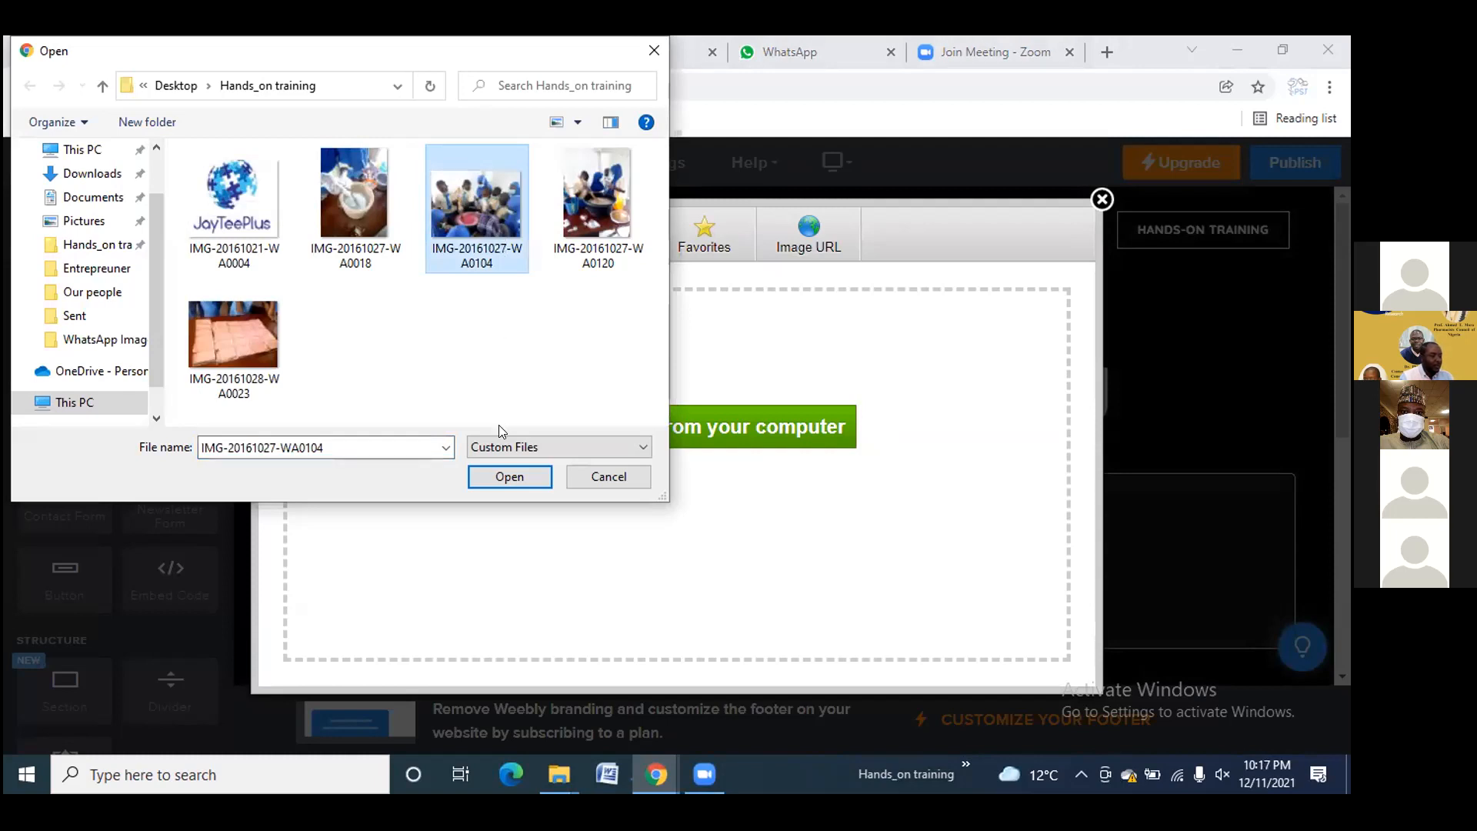
click(510, 477)
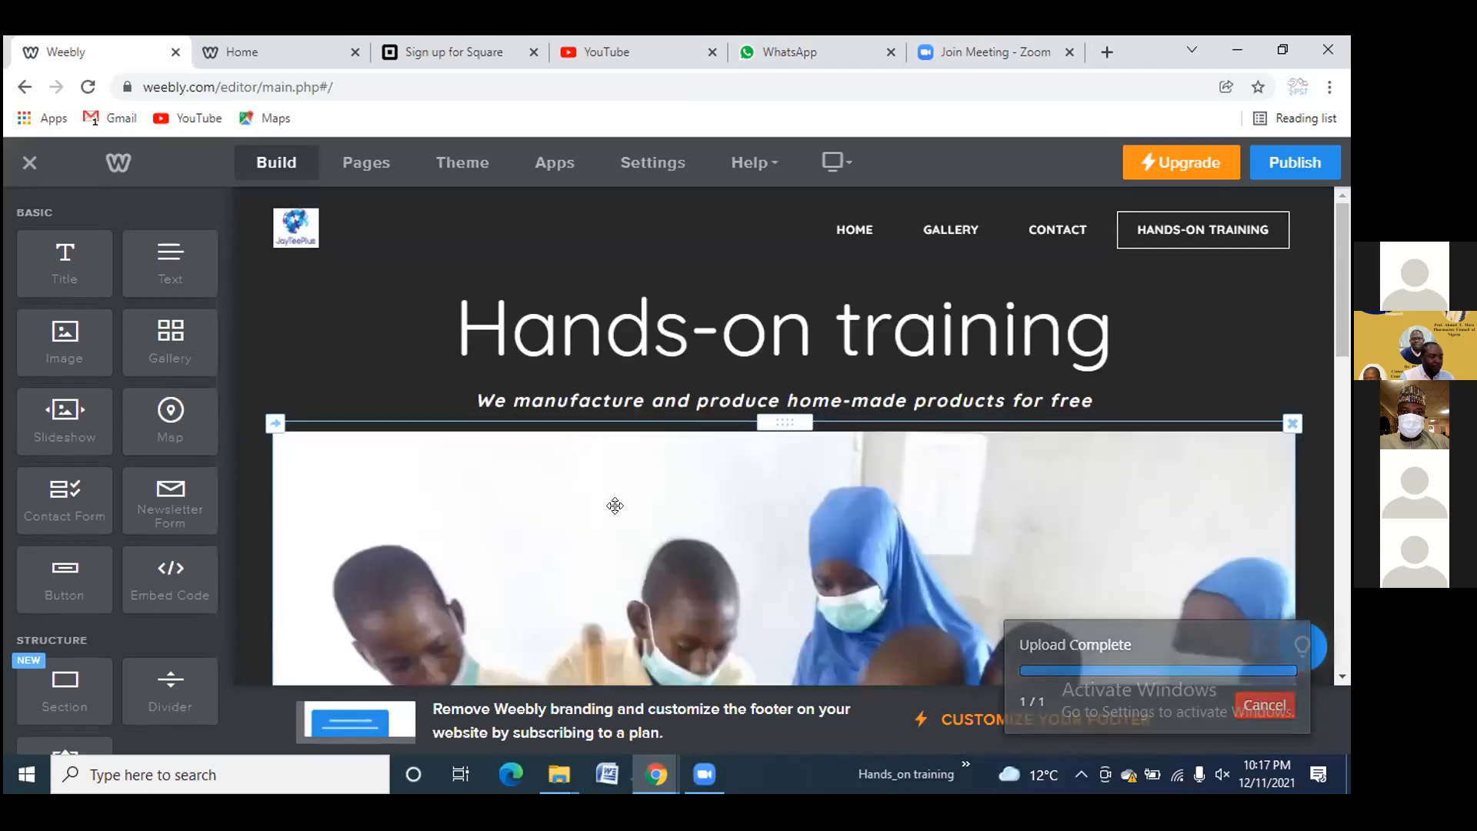
scroll(619, 509, down, 5)
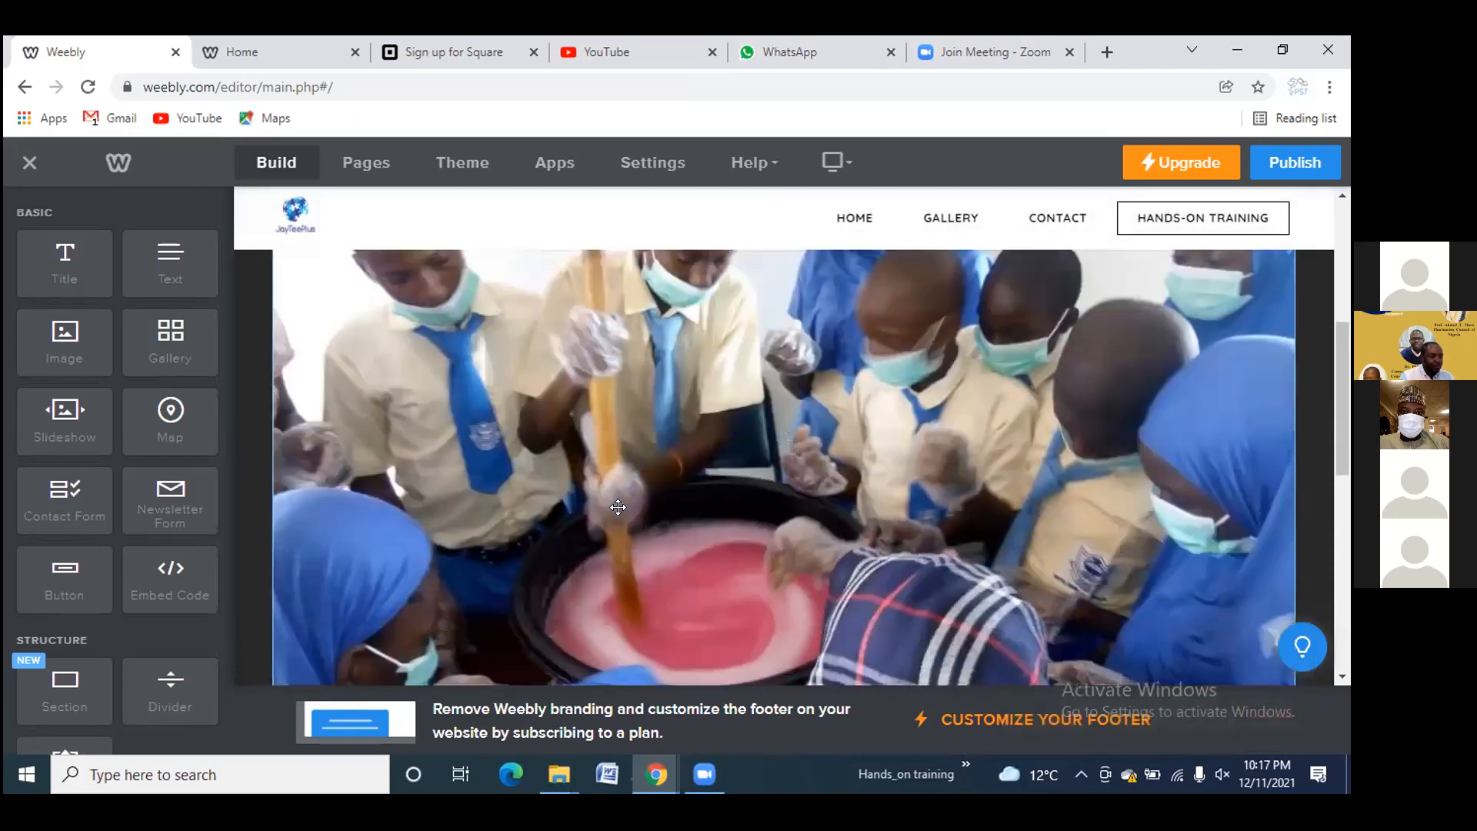
scroll(624, 511, down, 5)
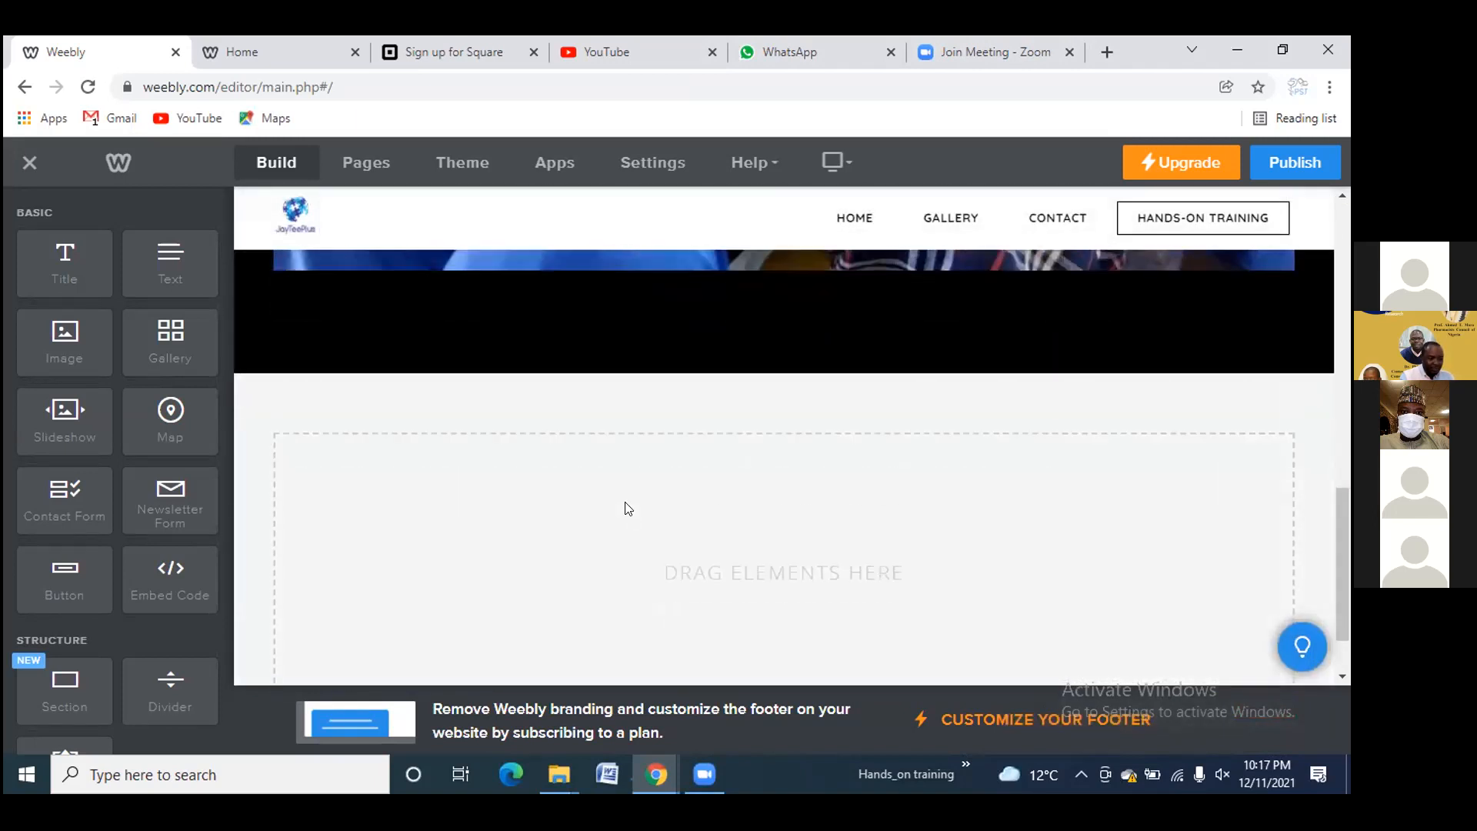
scroll(629, 510, down, 1)
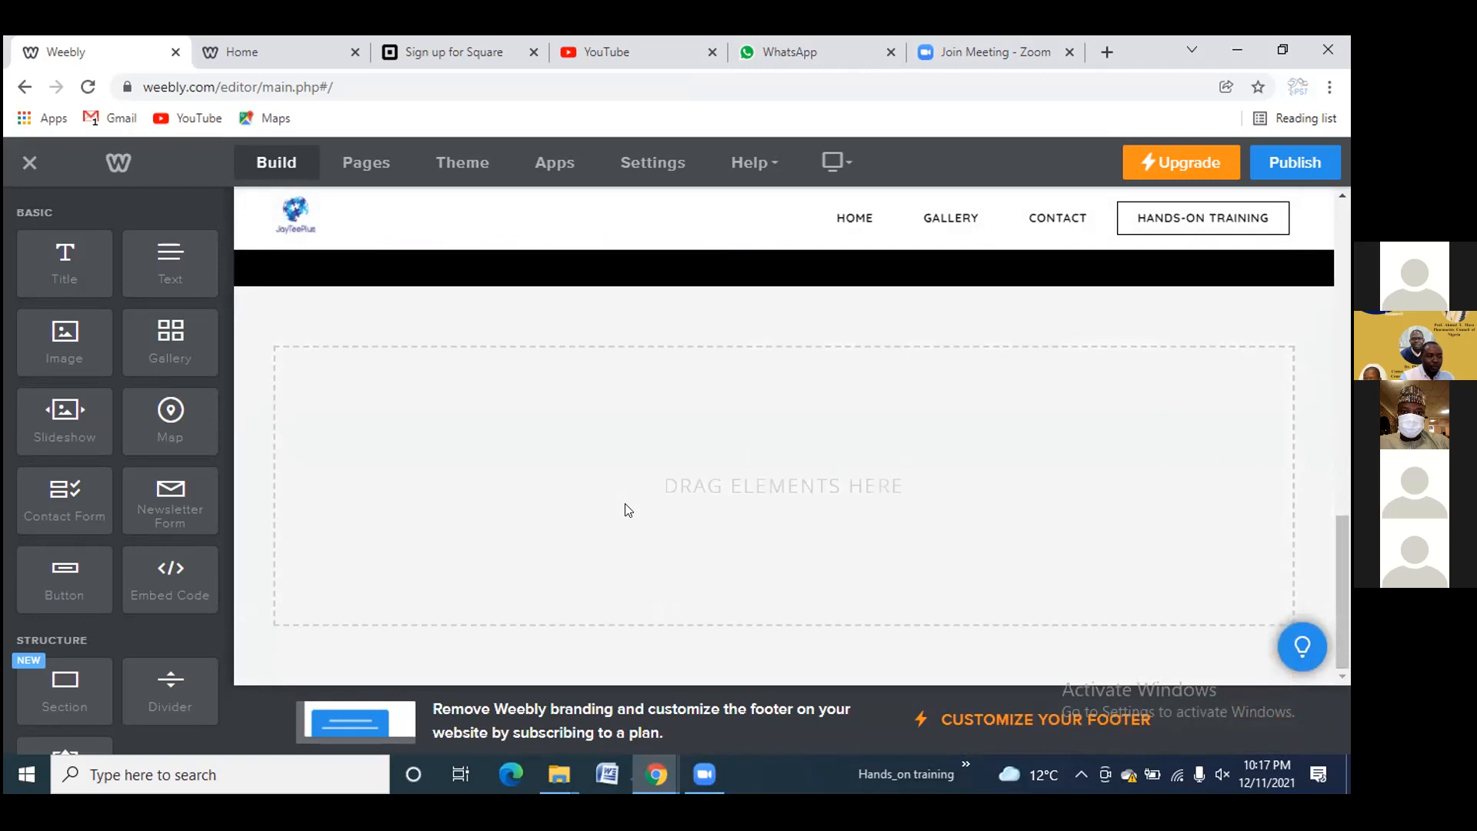
scroll(623, 509, up, 3)
scroll(618, 508, down, 3)
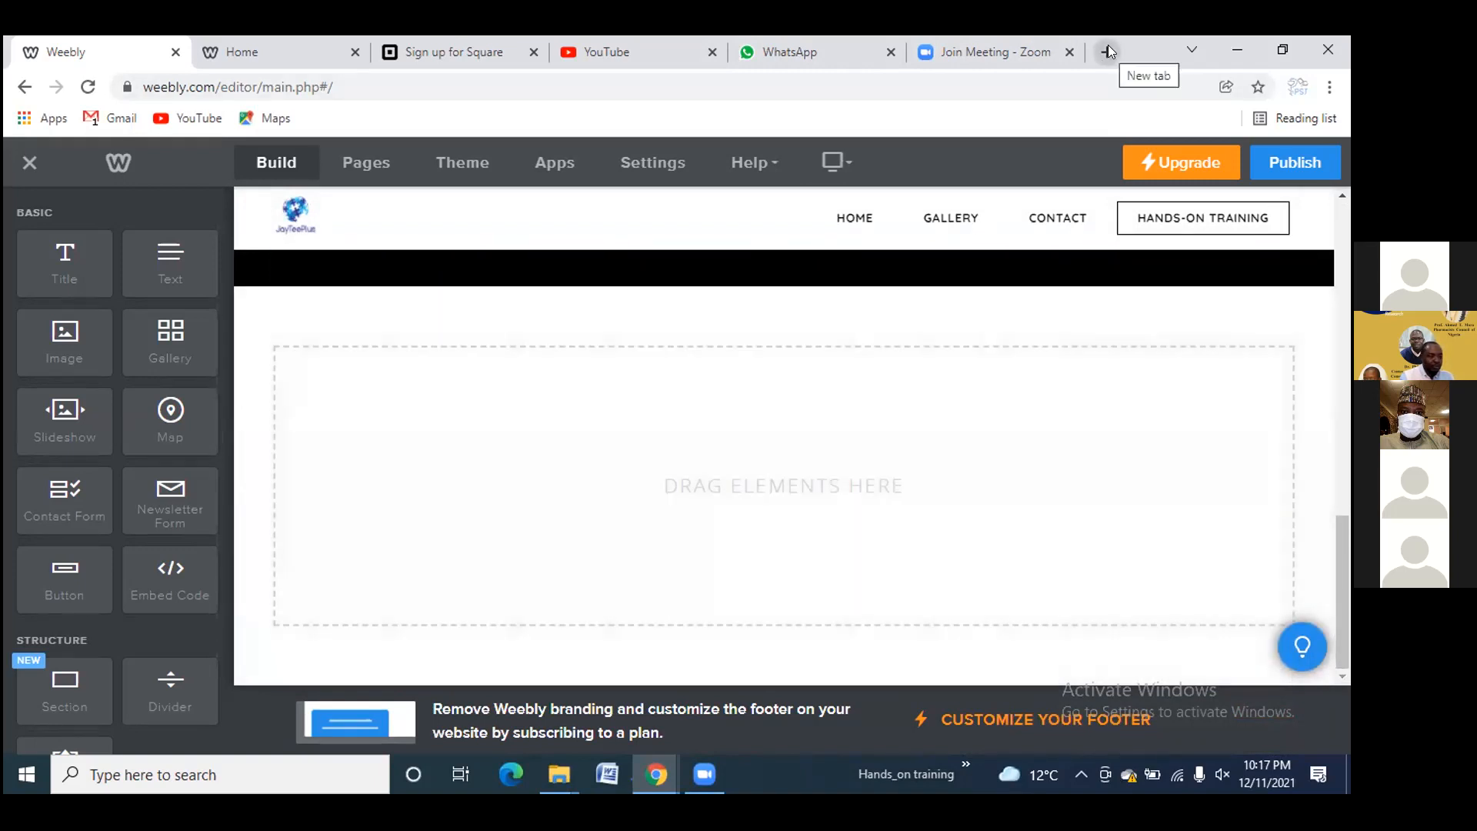
Search Google for 'soap making' in a new tab and open the Healthline article
click(1108, 49)
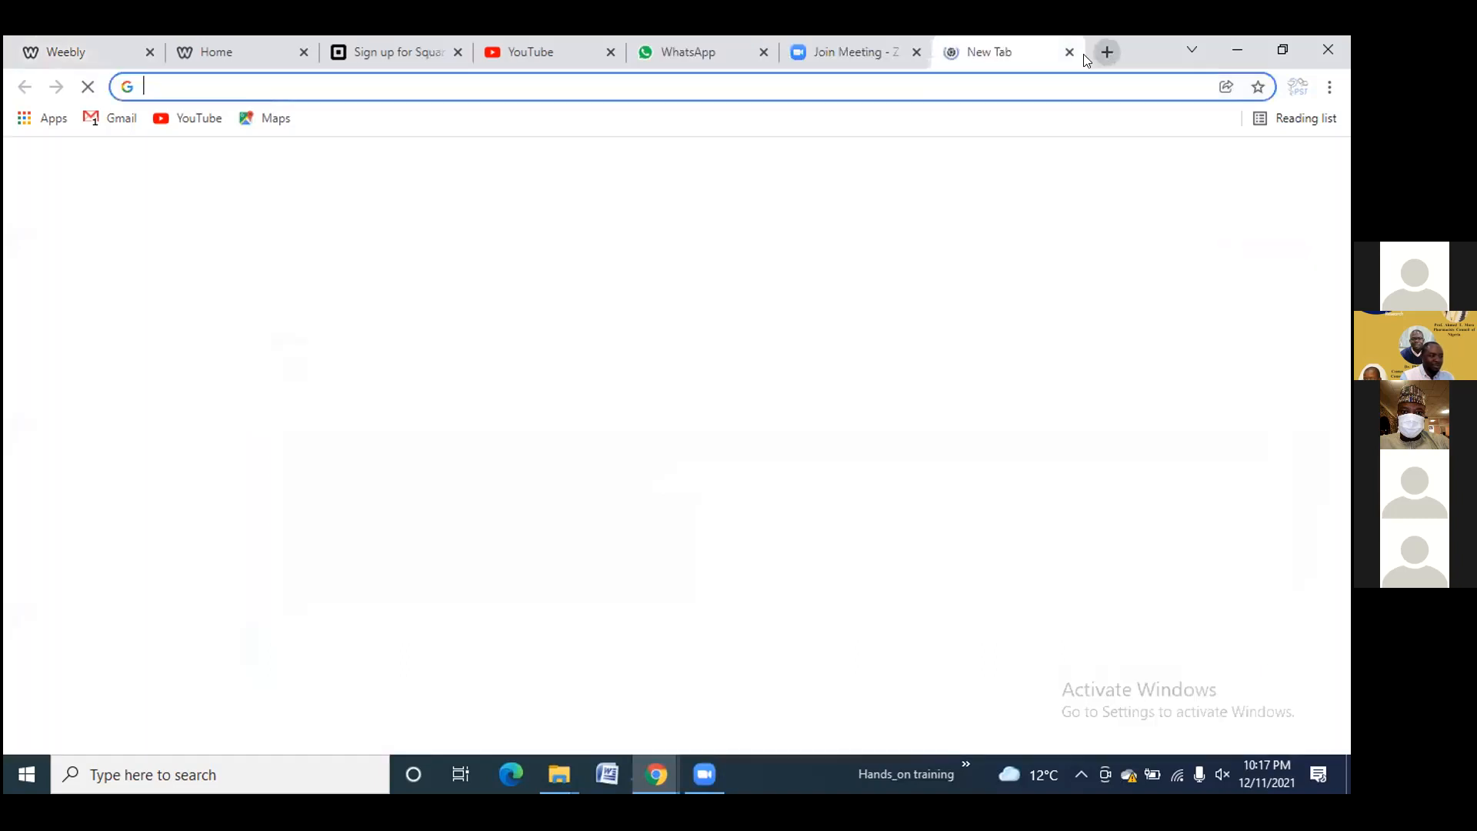
click(951, 77)
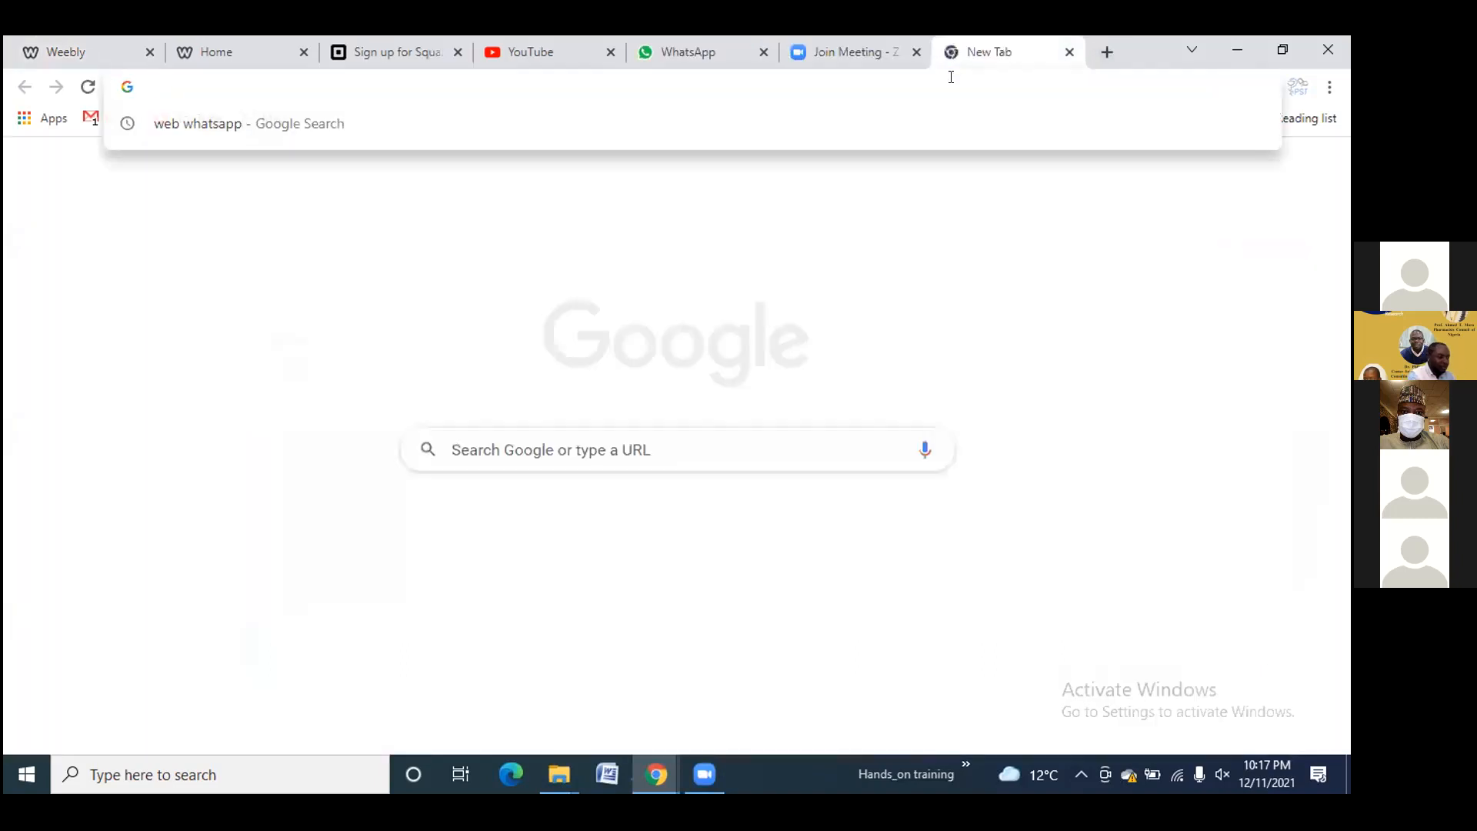
text(soap making)
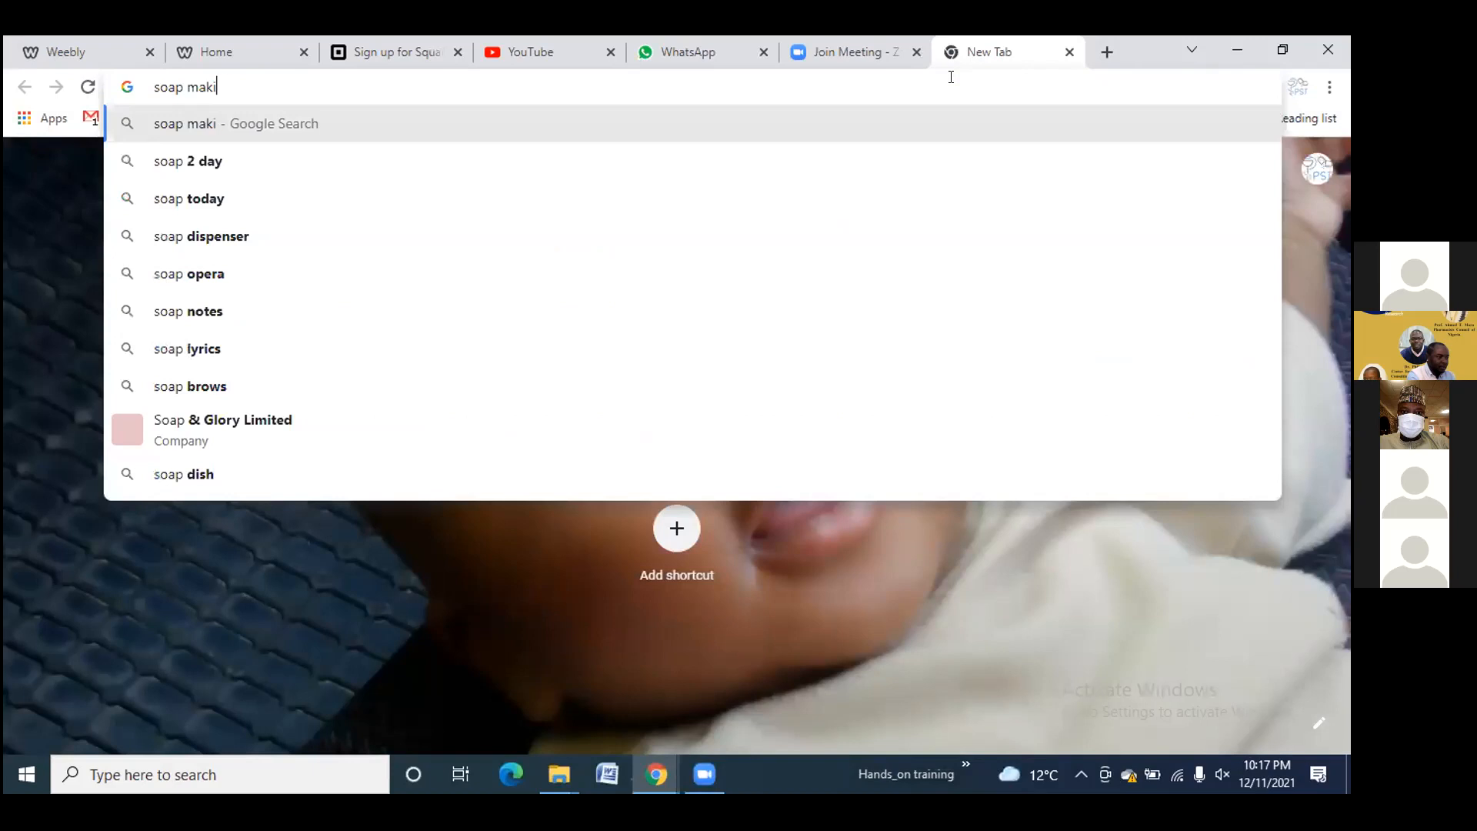
key(Return)
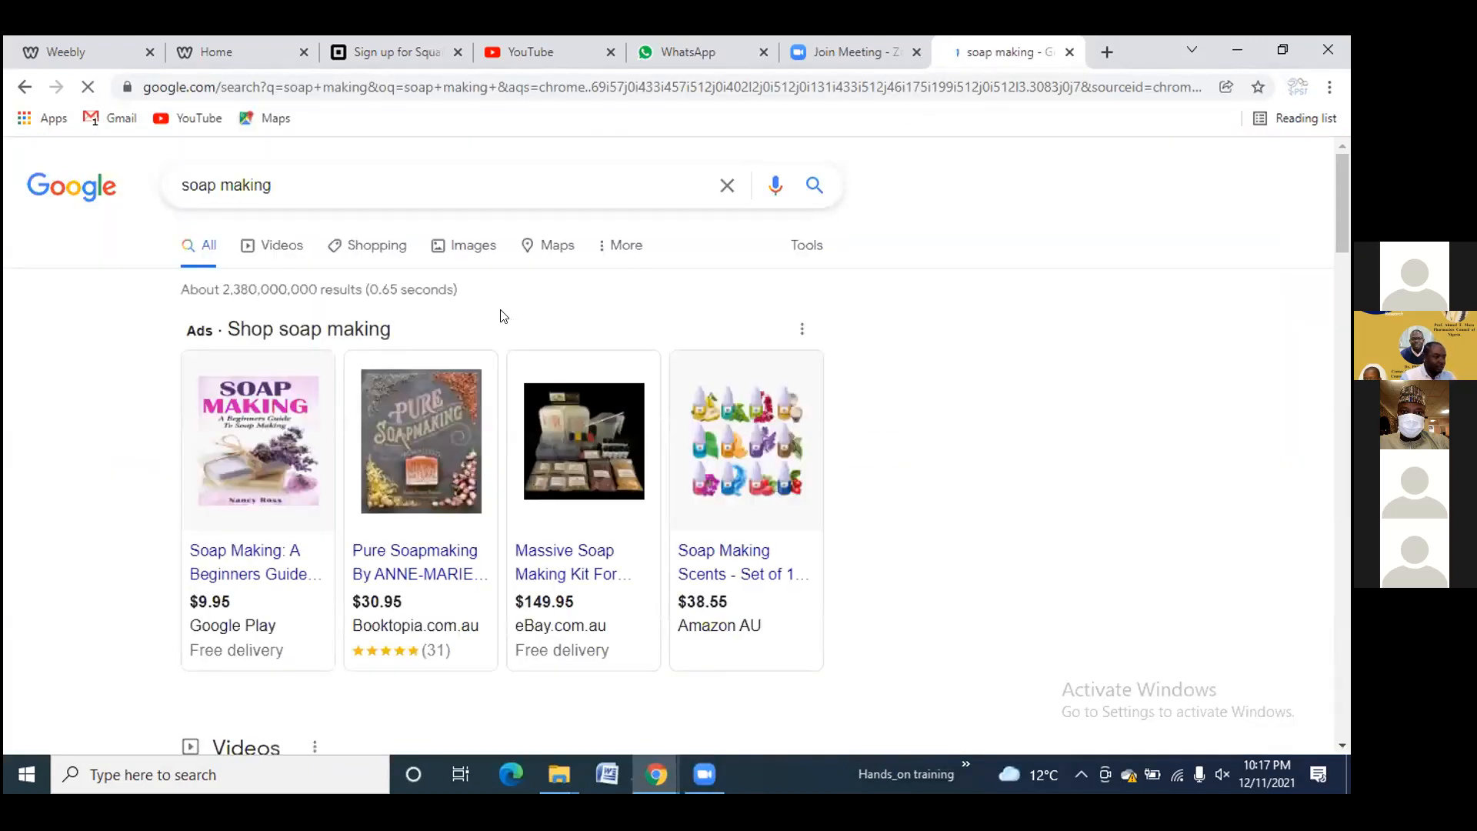
scroll(502, 316, down, 14)
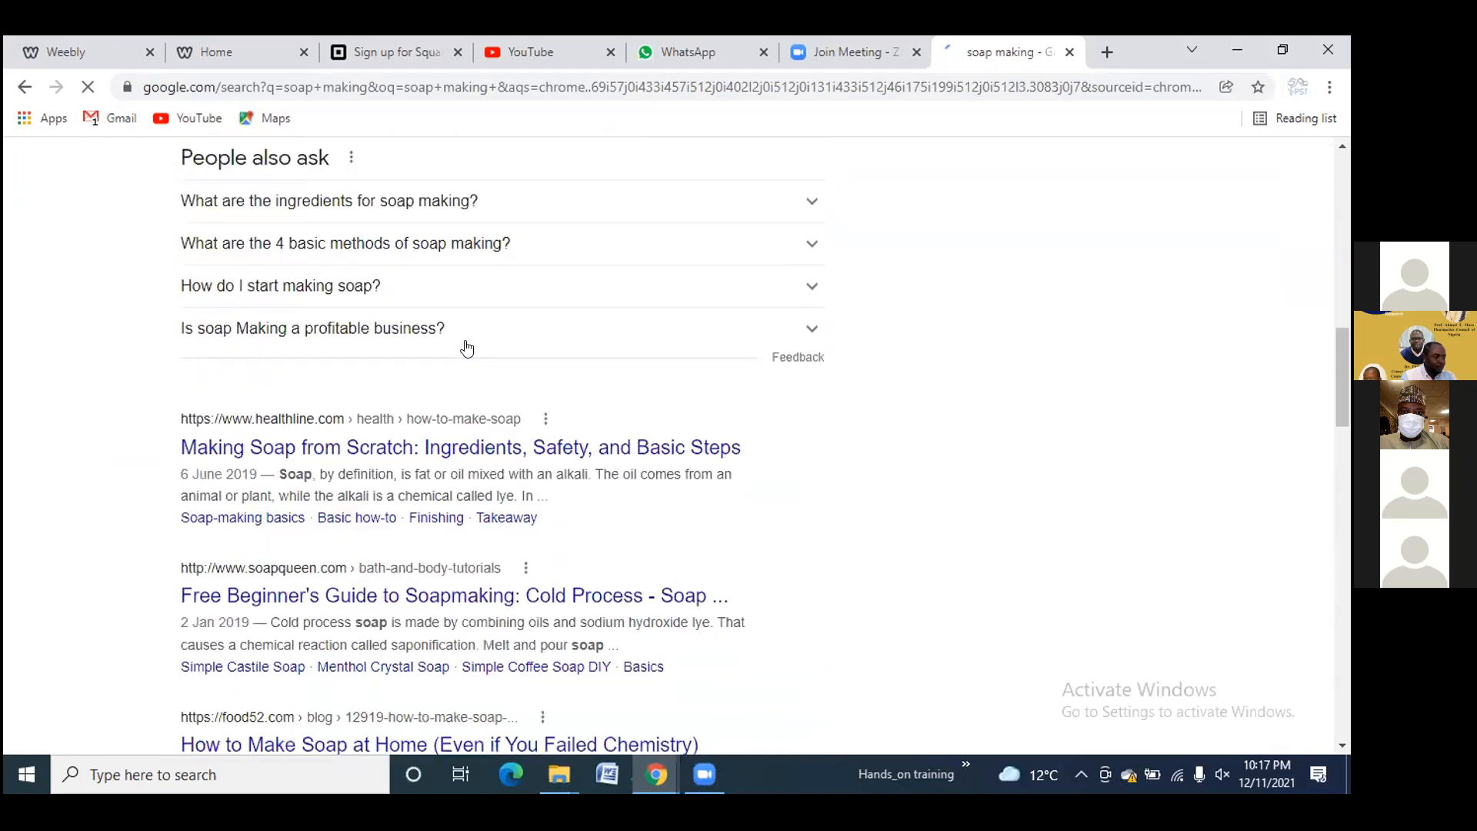
scroll(467, 348, down, 1)
click(466, 346)
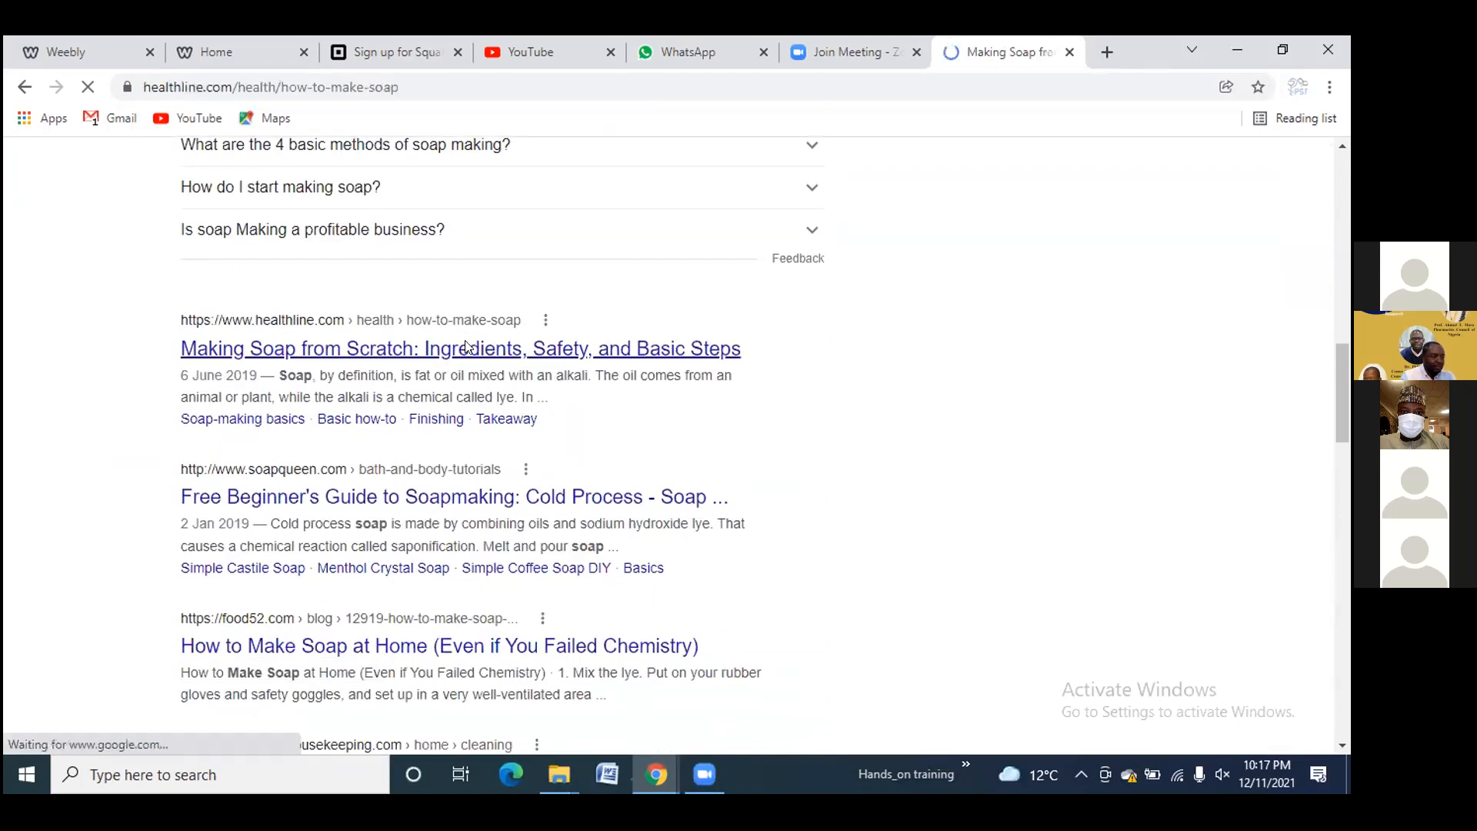
Copy the article's three introductory paragraphs
scroll(421, 407, down, 5)
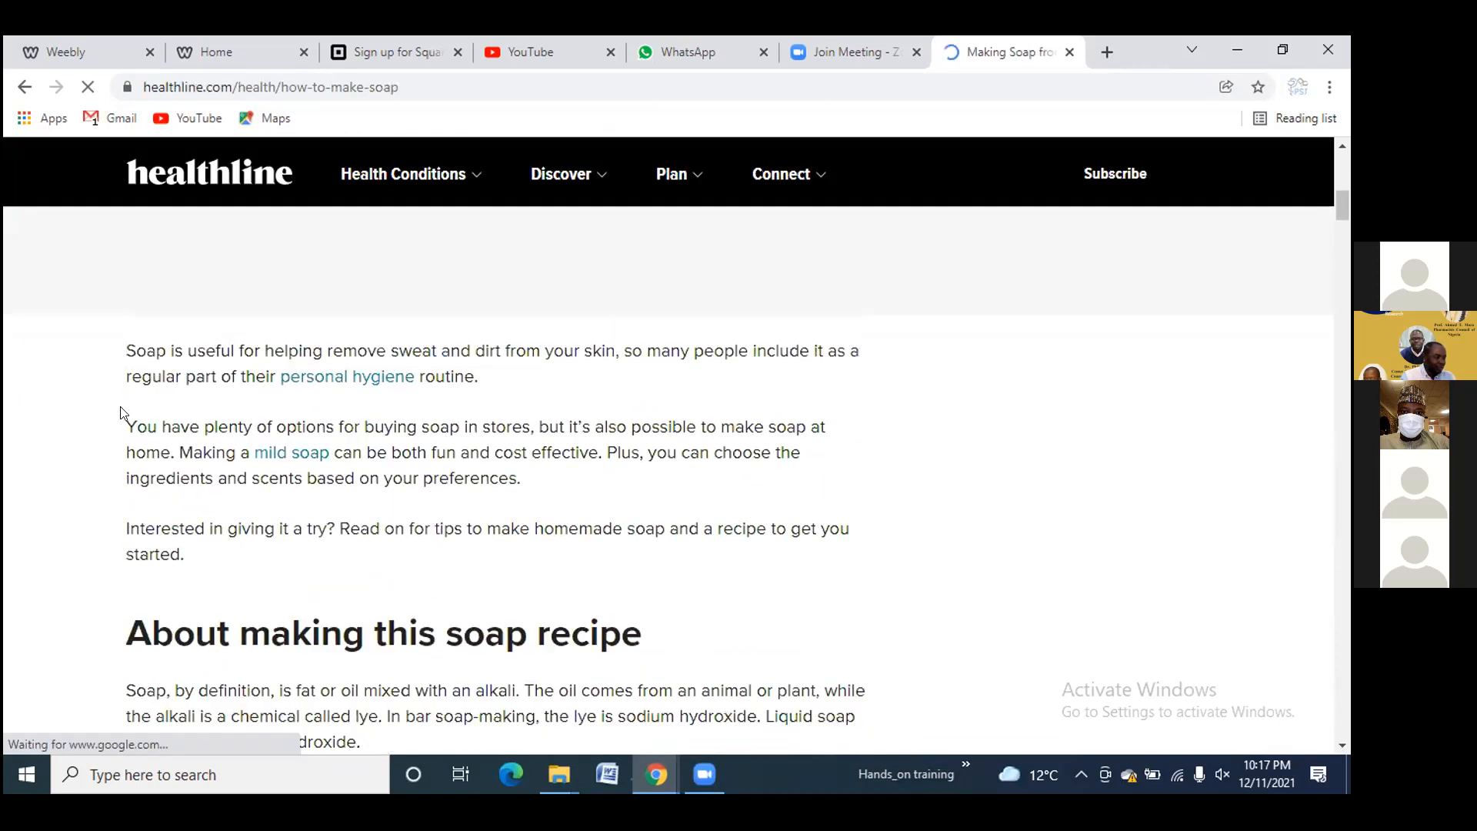
drag(115, 444, 162, 530)
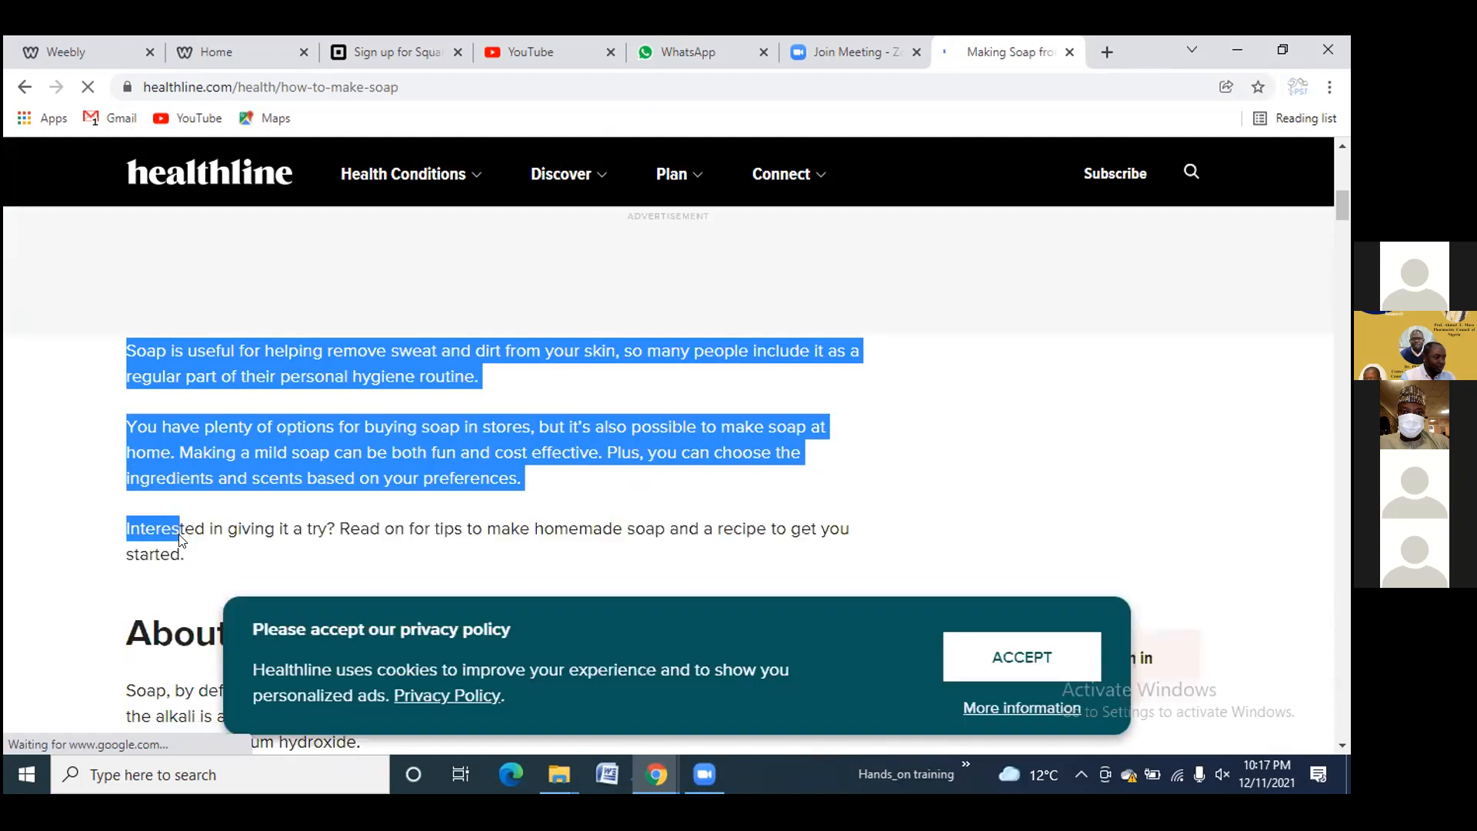
right_click(163, 531)
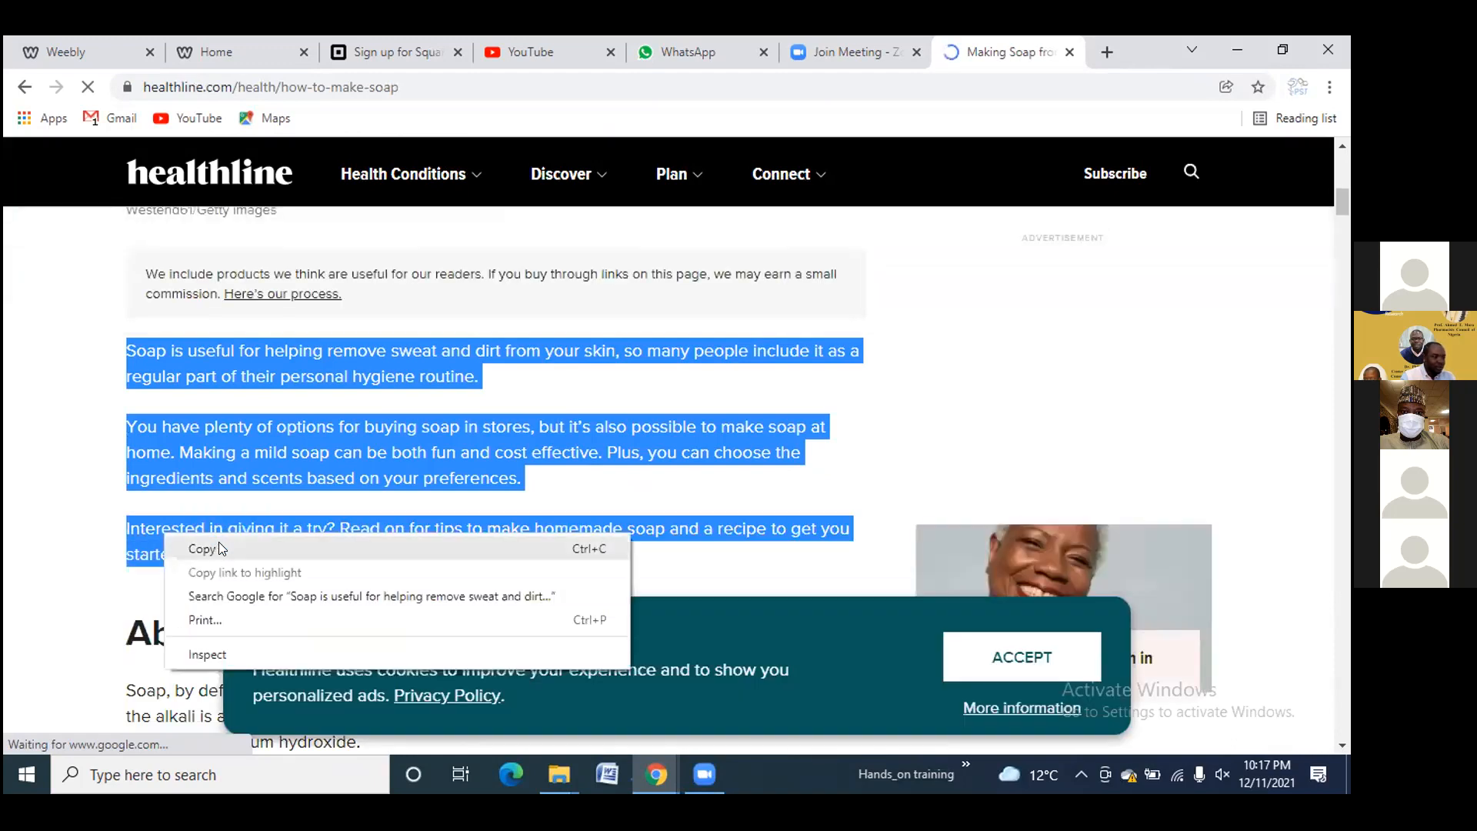
click(218, 548)
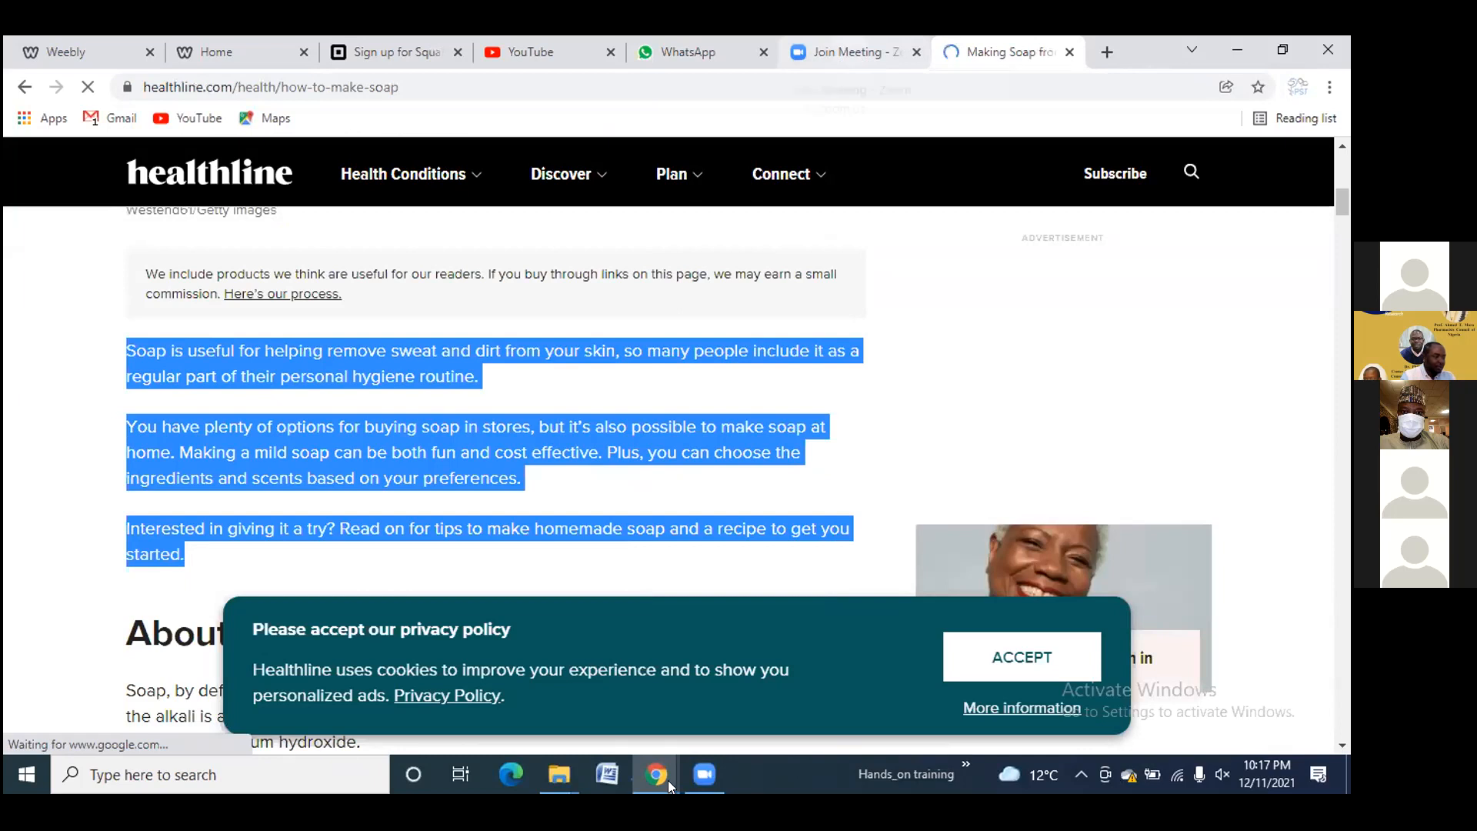
Paste the copied Healthline soap paragraphs into a new text block in the empty section
click(81, 51)
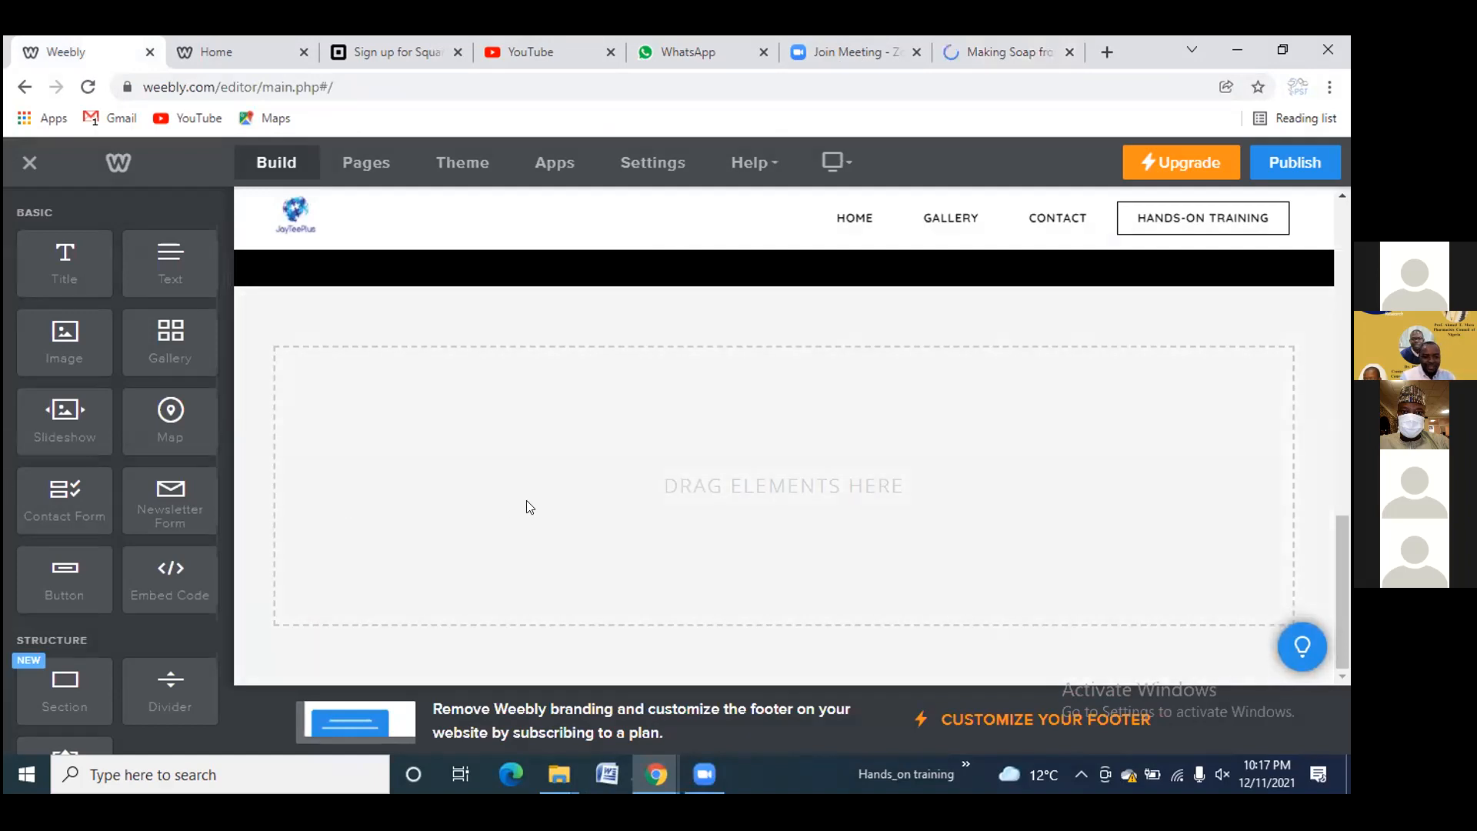
drag(170, 263, 728, 481)
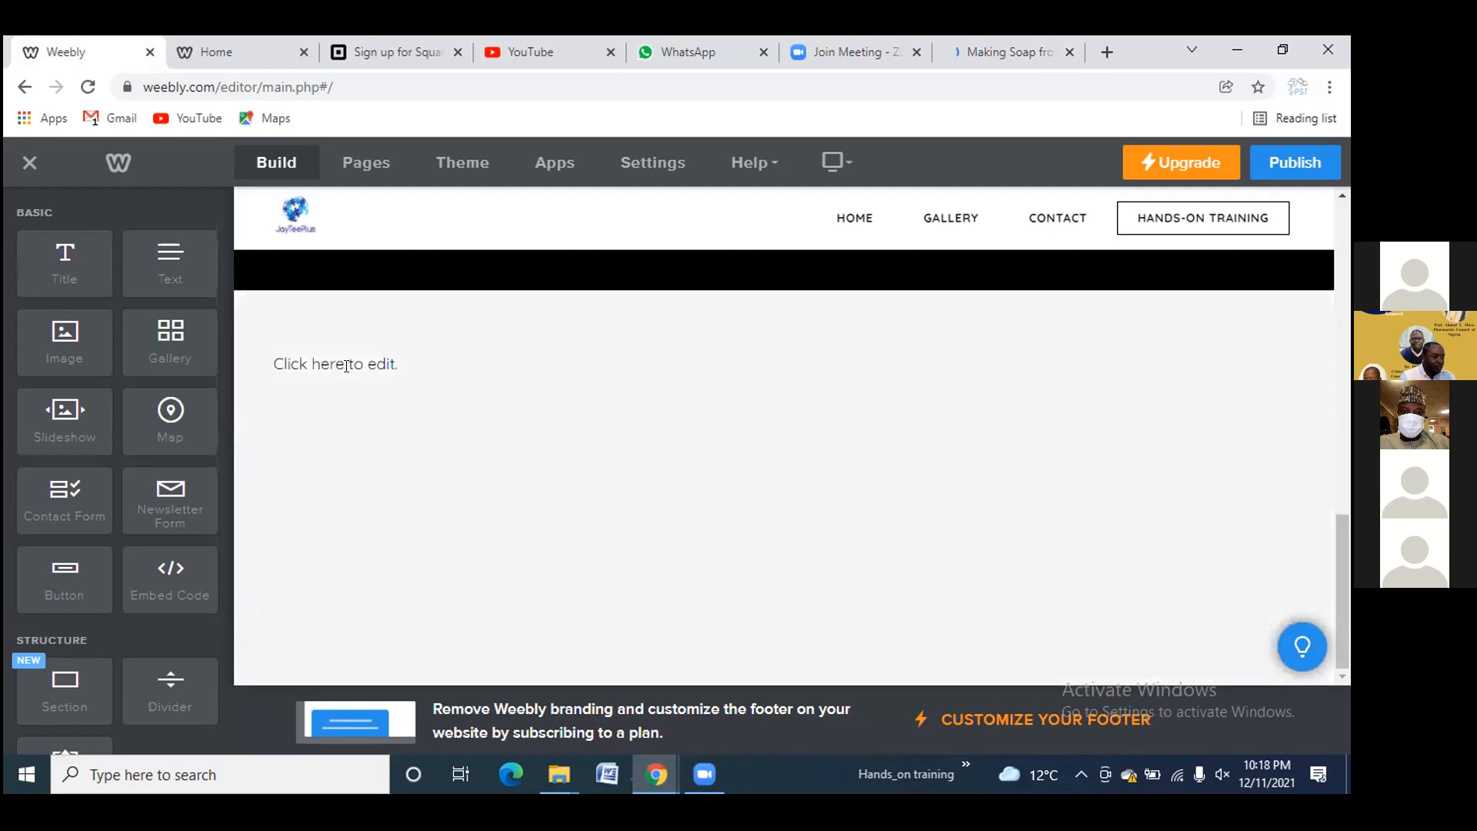
click(334, 363)
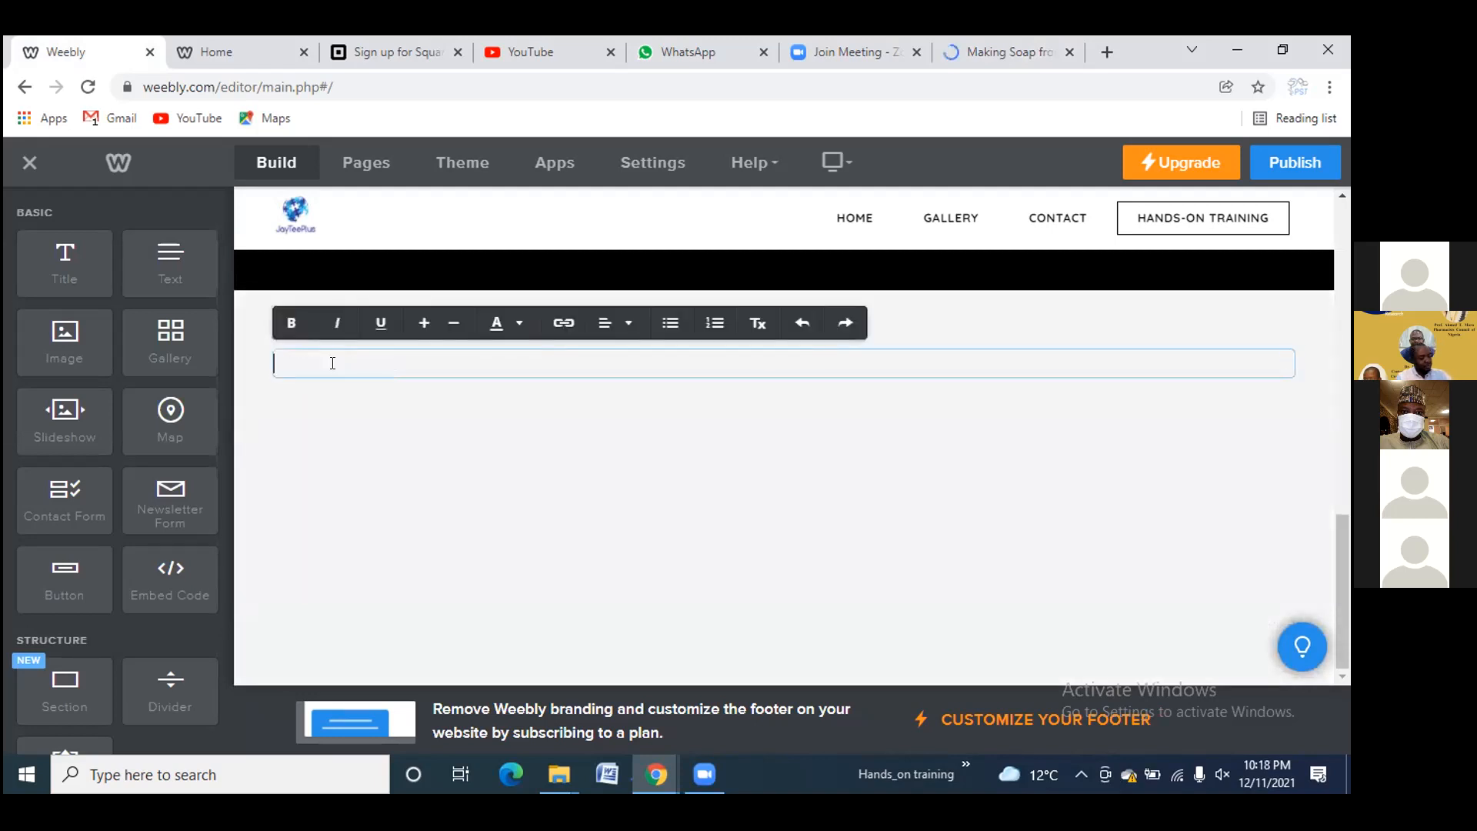
key(ctrl+v)
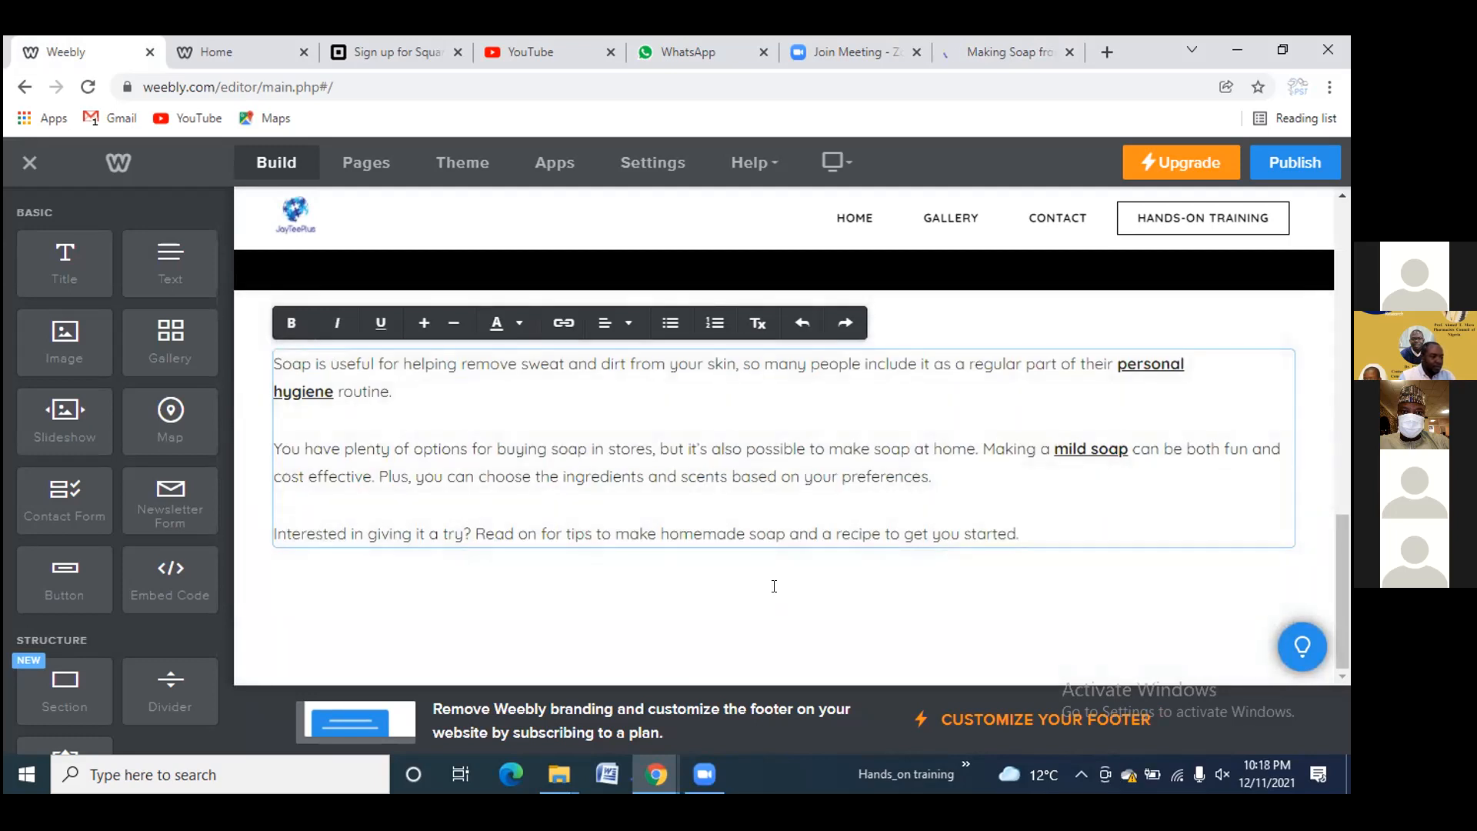
scroll(775, 586, up, 3)
scroll(772, 587, down, 3)
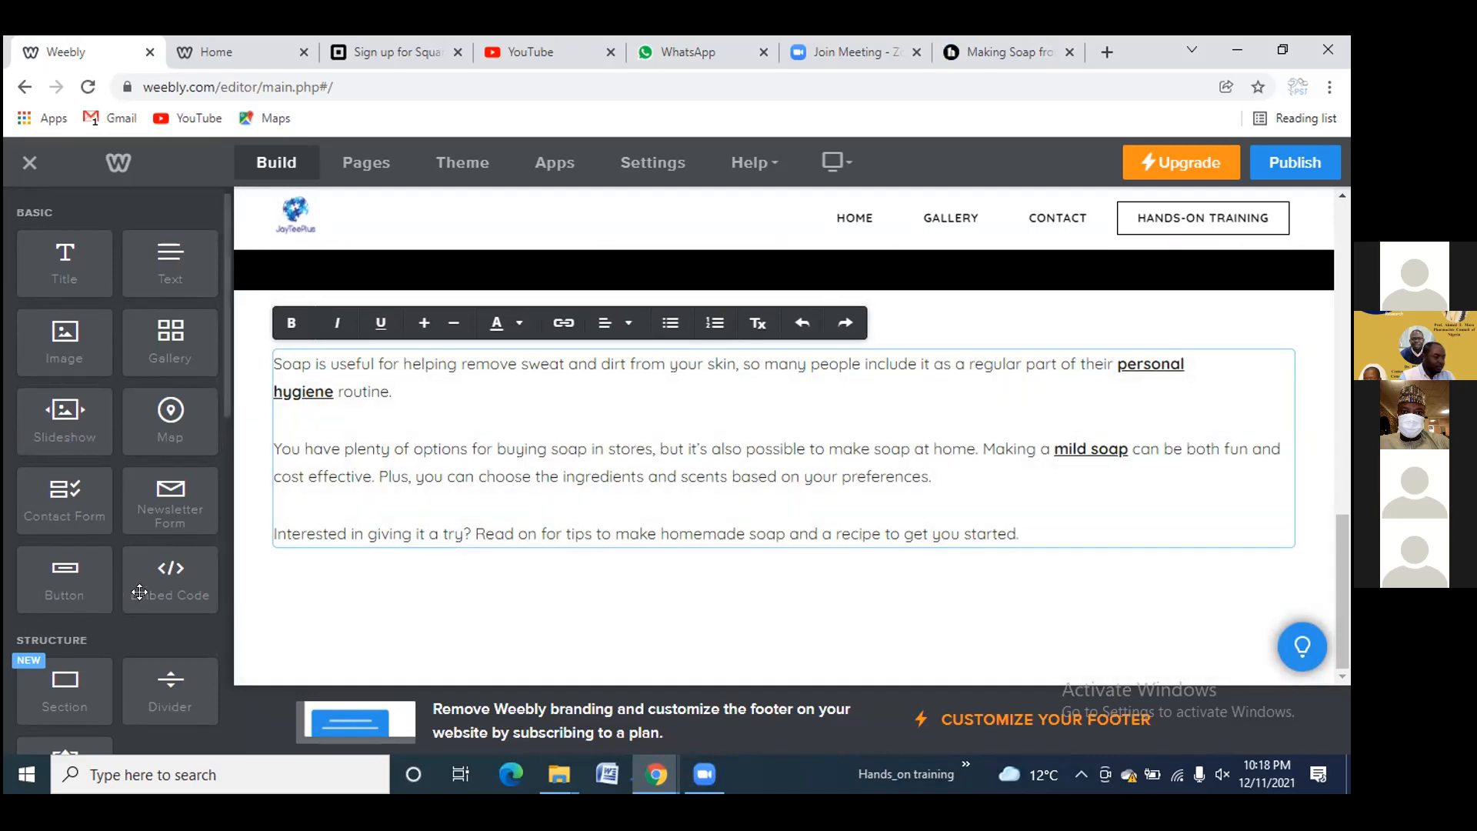
scroll(139, 591, down, 5)
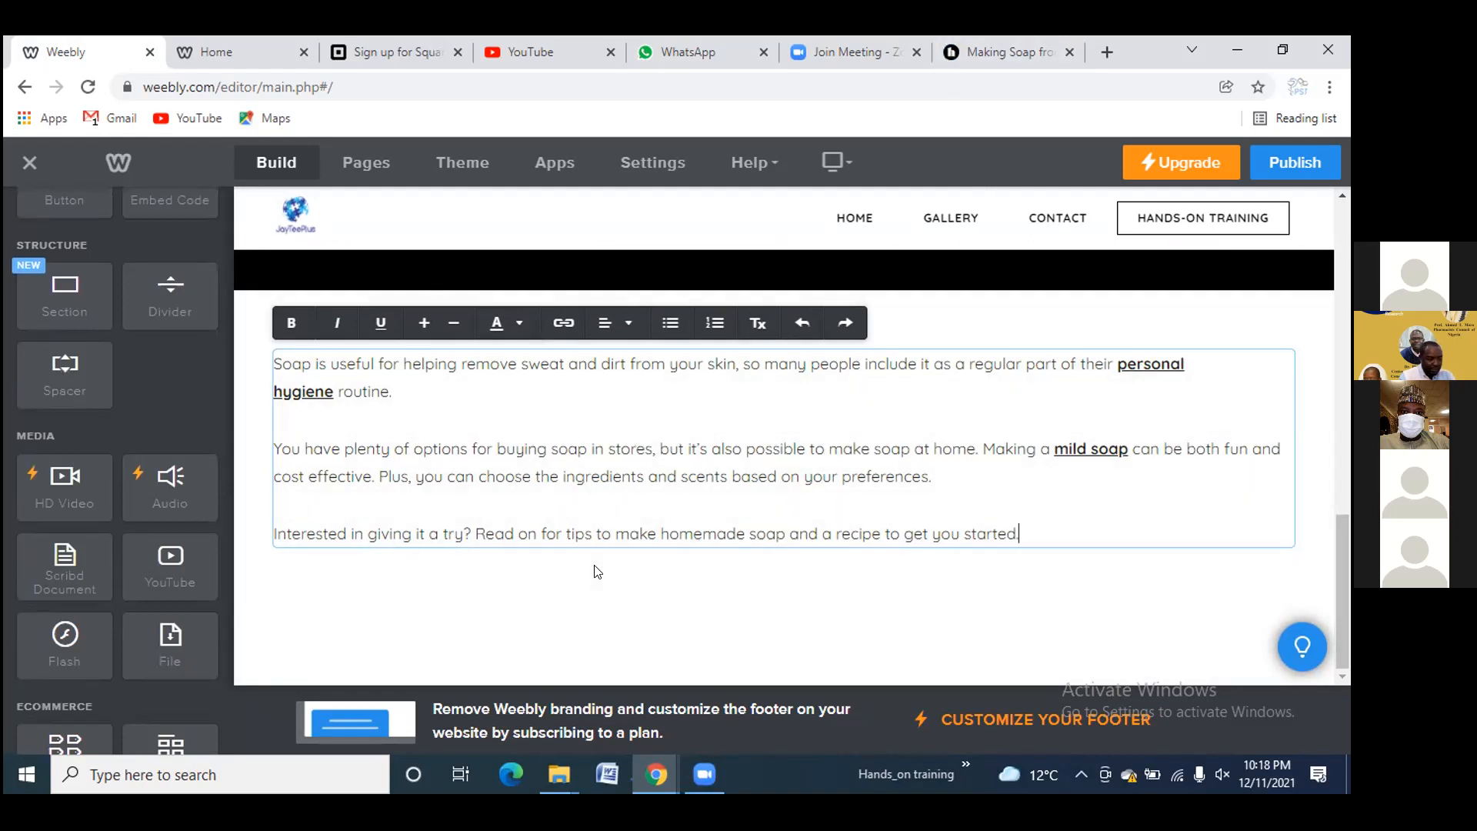
Accept the privacy notice on the Healthline article
click(1017, 51)
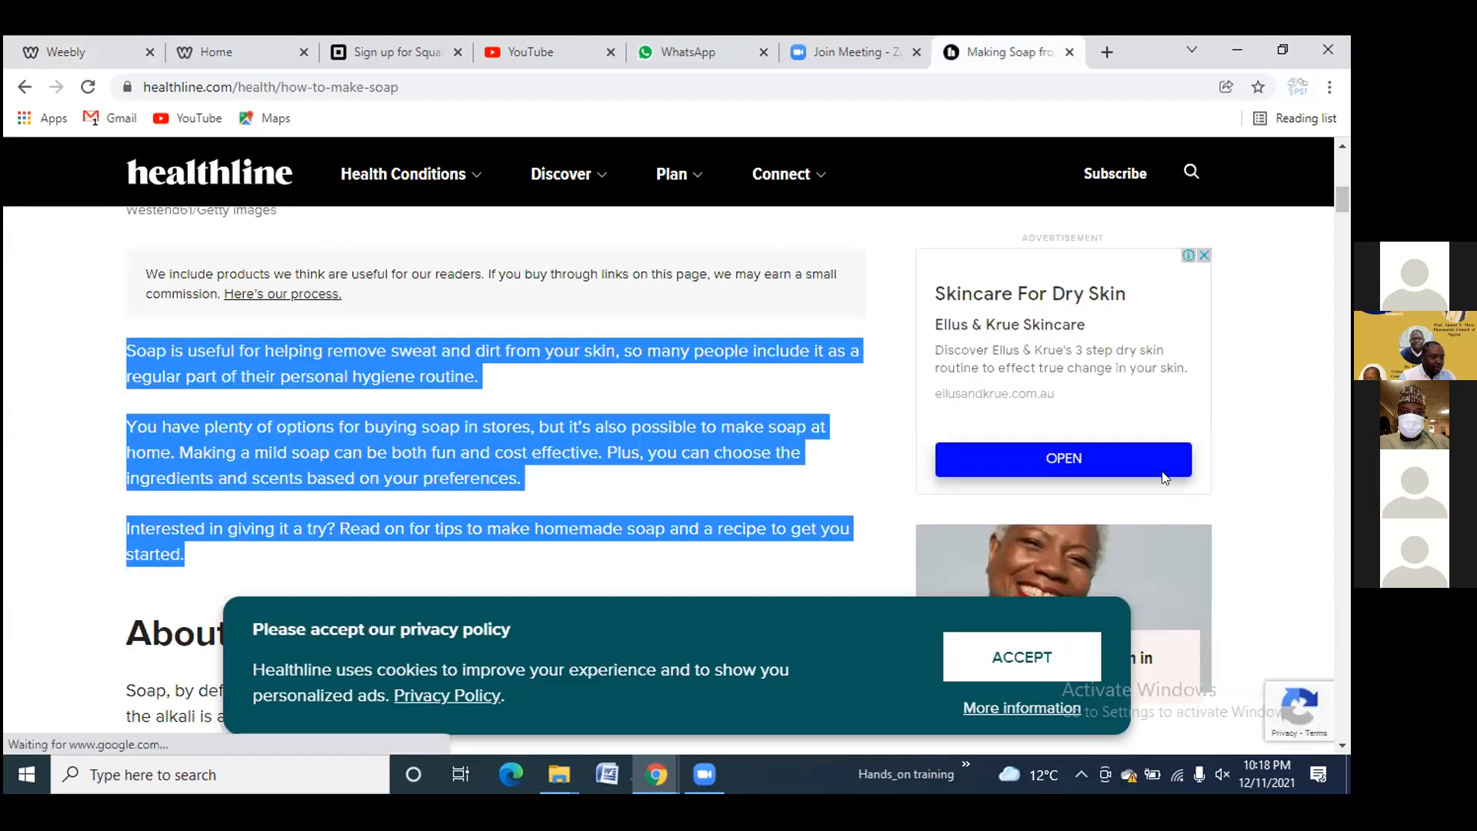
click(1028, 653)
scroll(689, 362, down, 3)
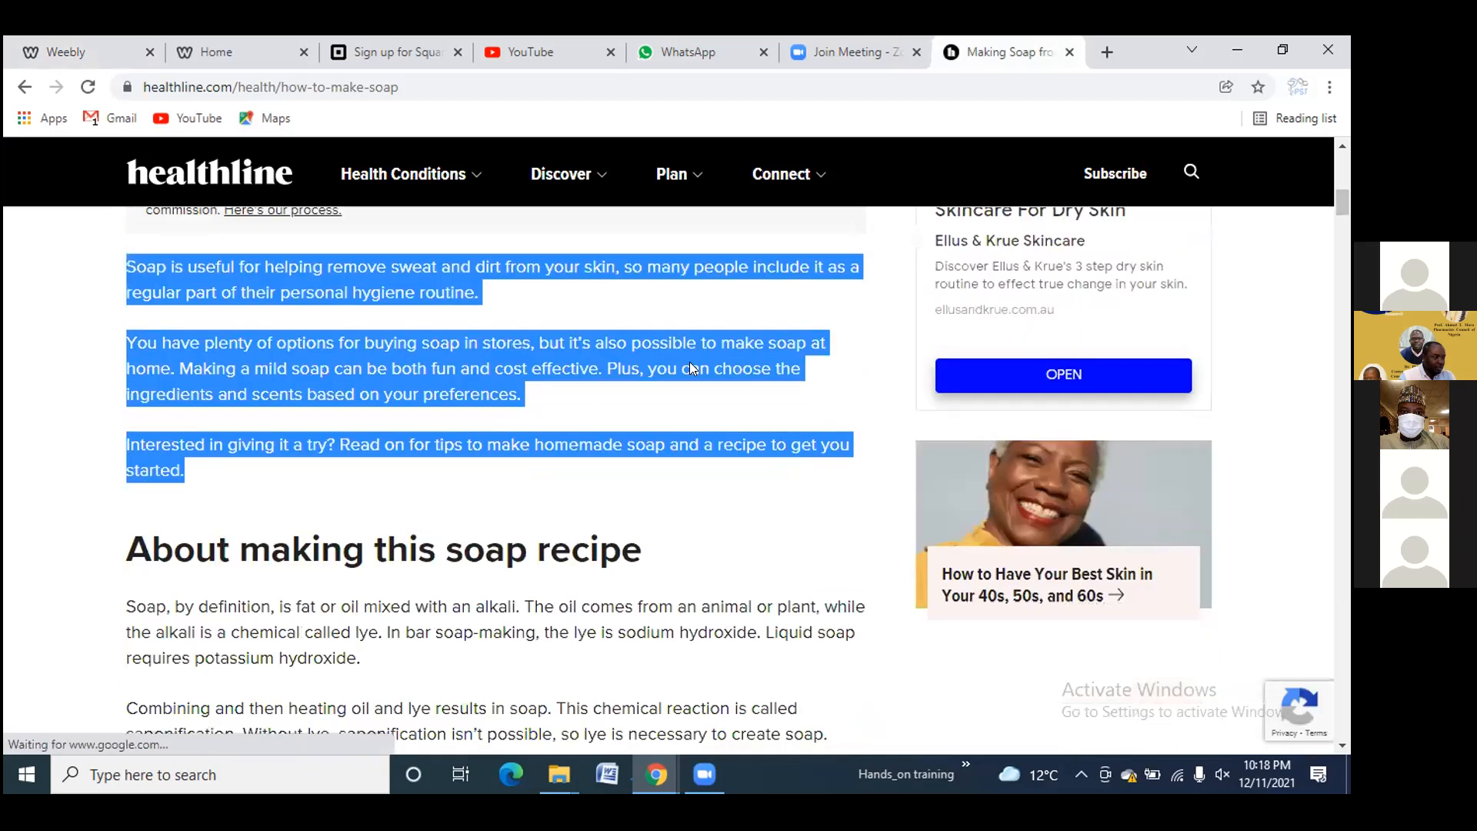
scroll(462, 308, up, 10)
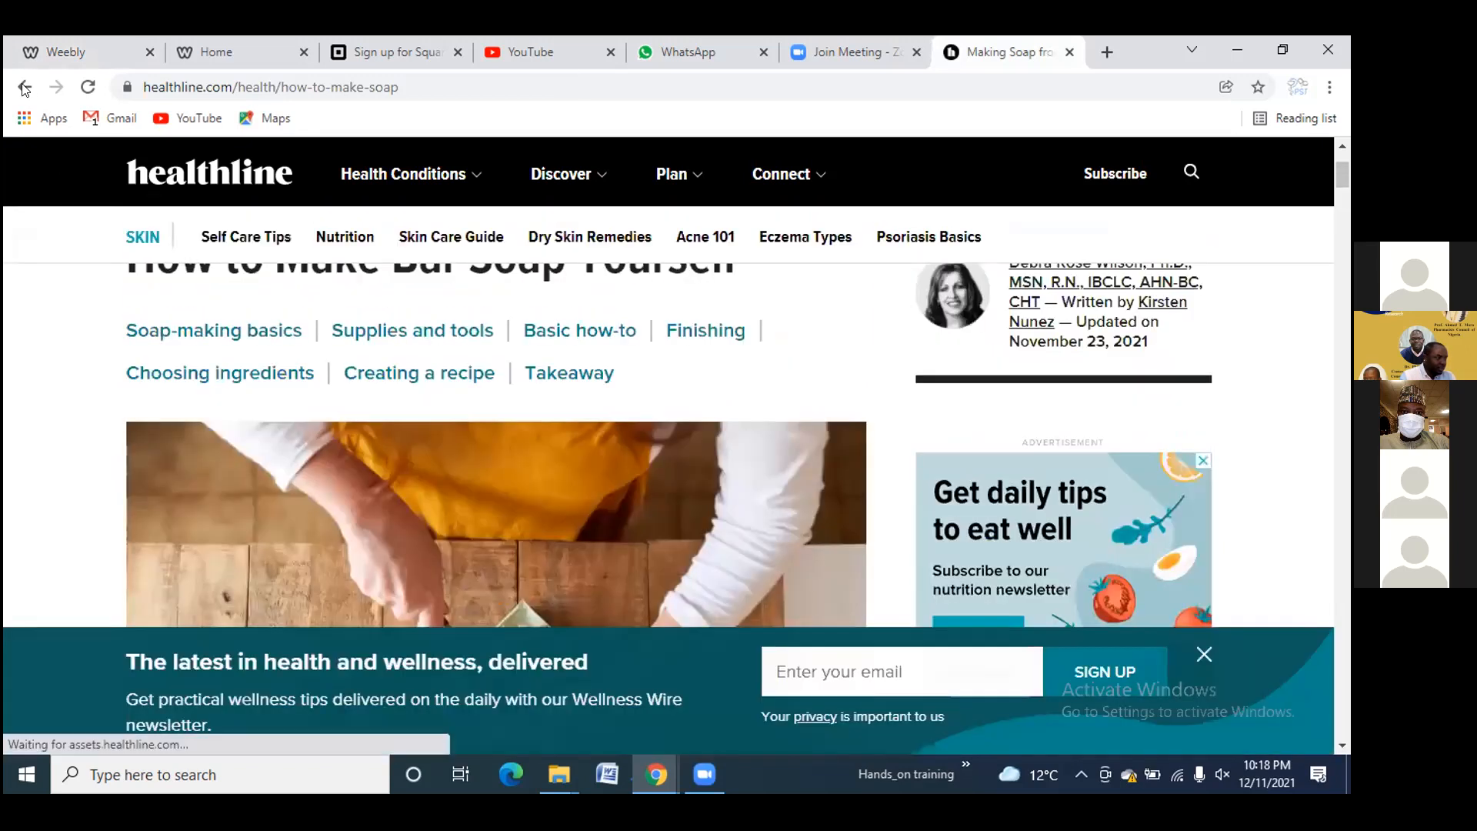
Go back to the results and search for 'soap making pdf download'
click(24, 86)
scroll(553, 218, up, 15)
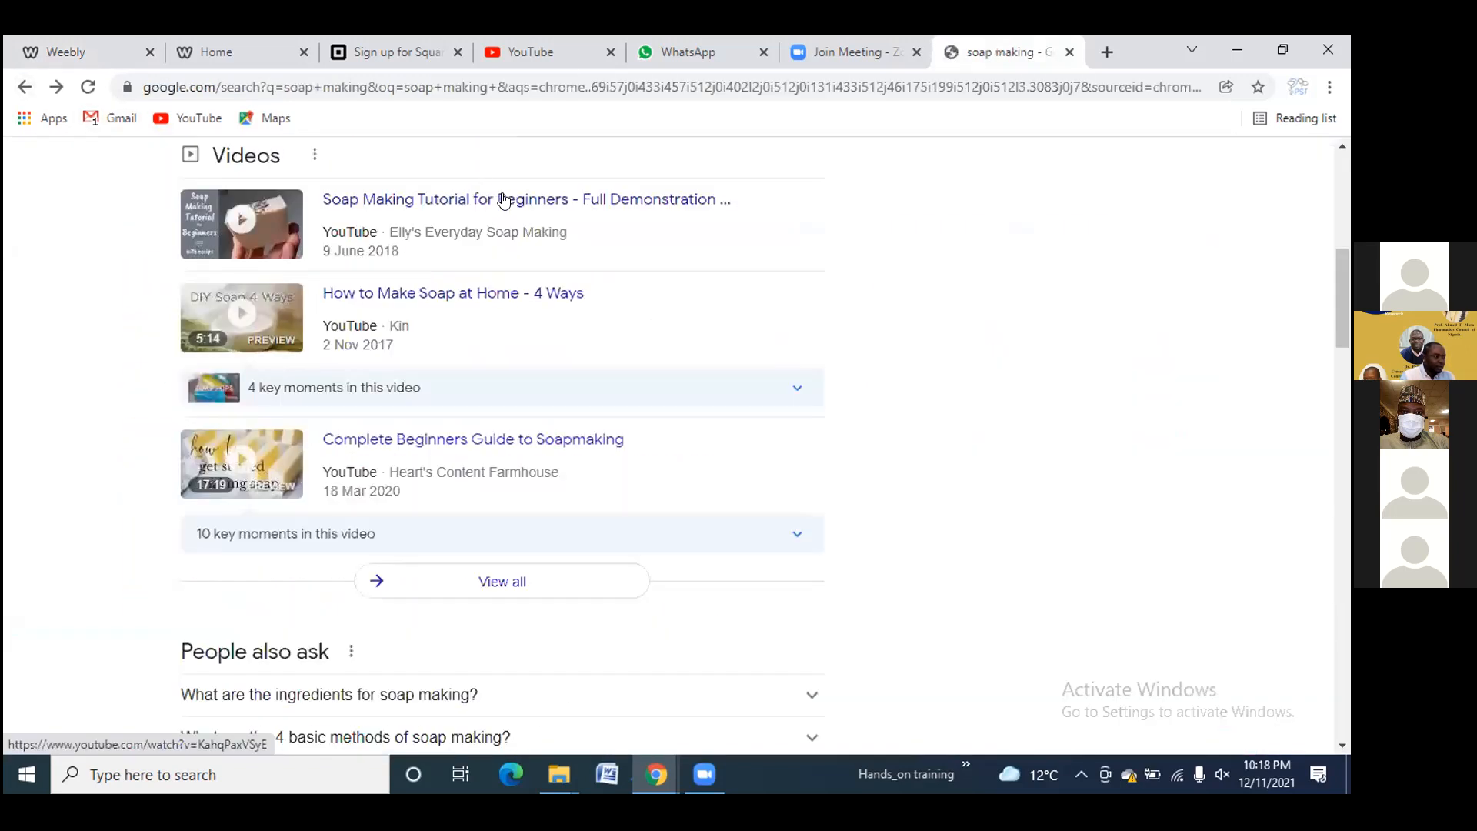
click(360, 161)
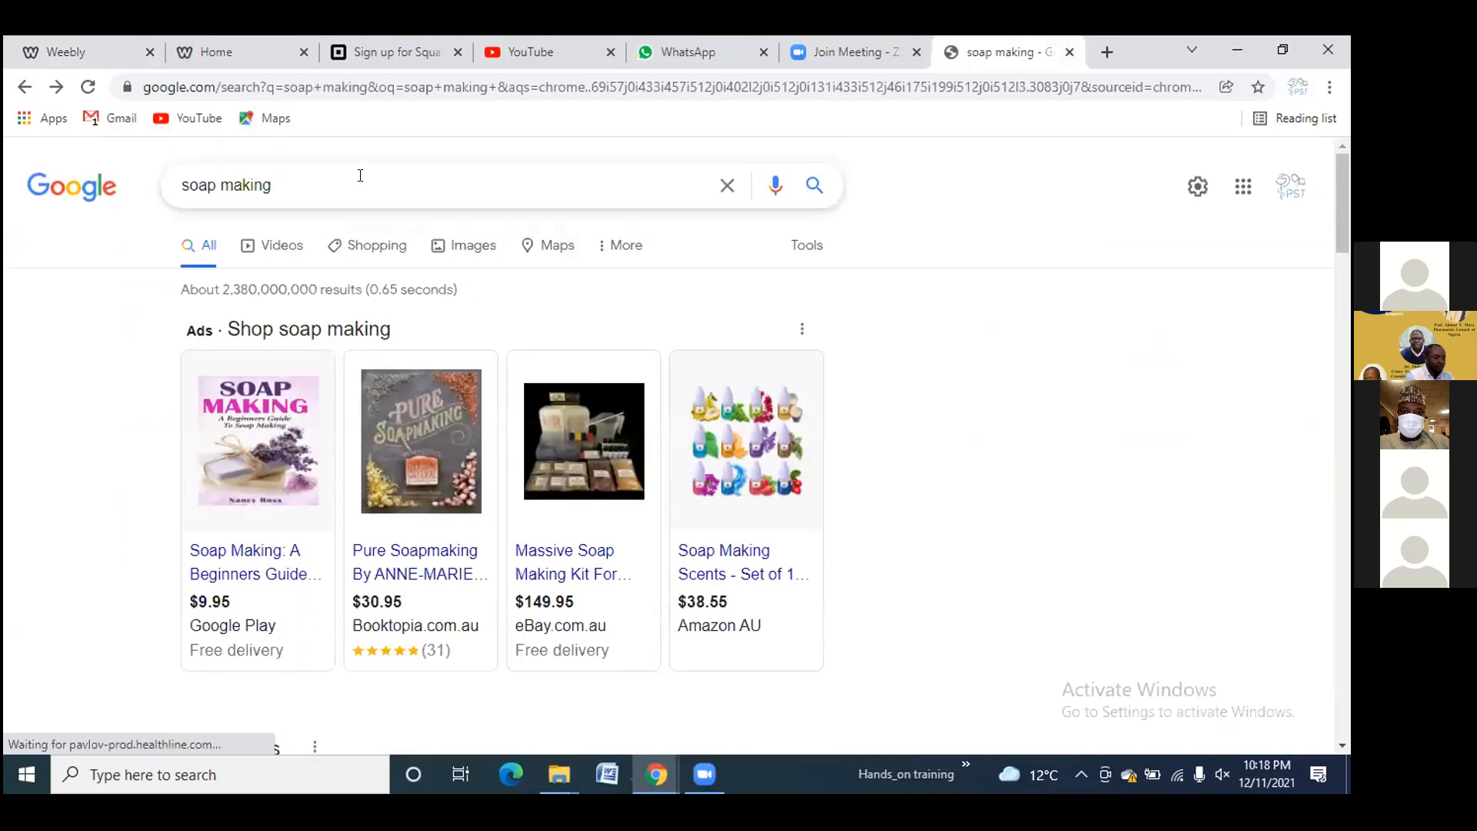
text(pd)
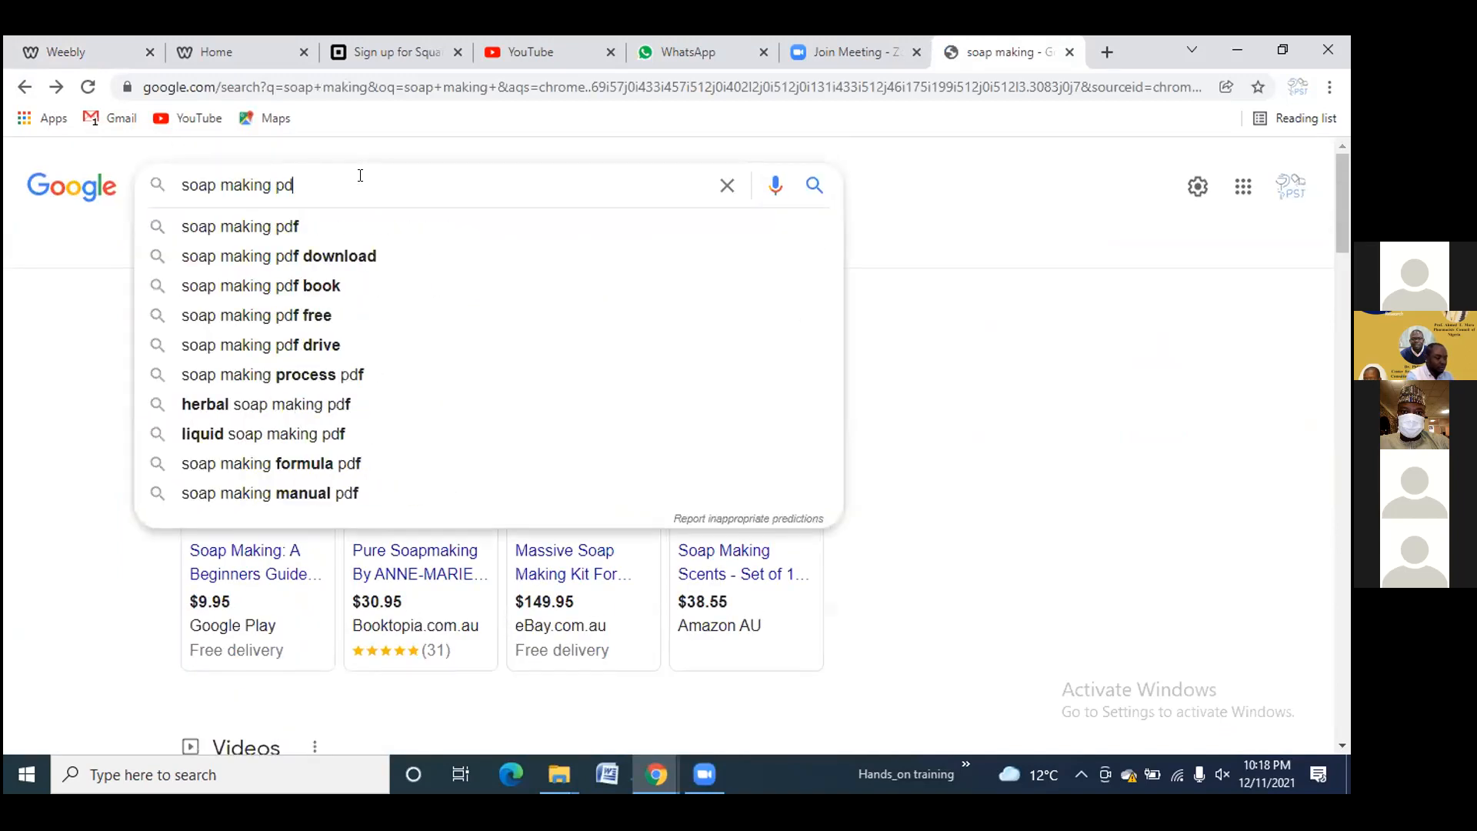
text(f)
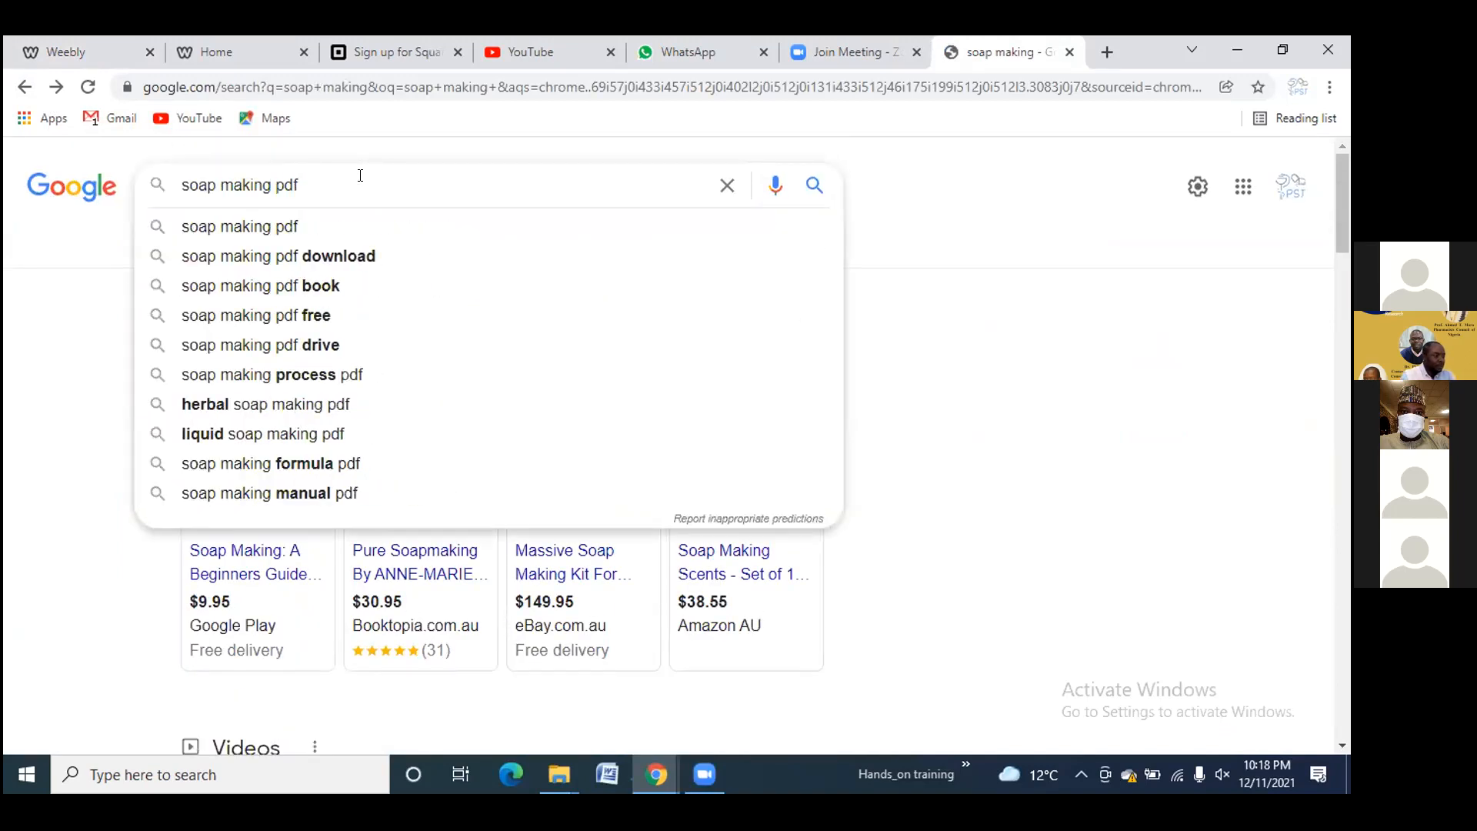
click(344, 254)
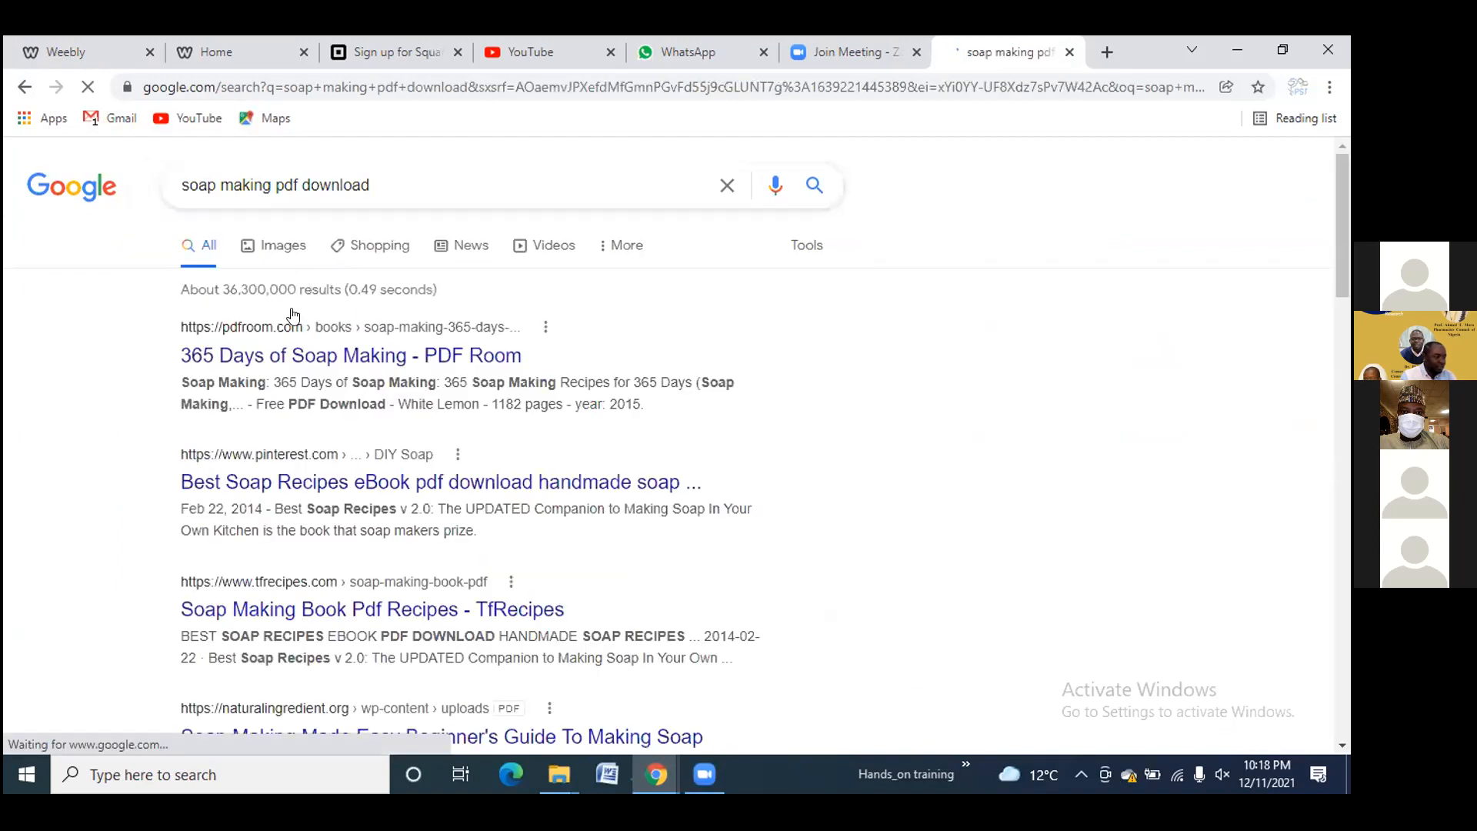
Open the PDF Room page for Soap Making: 365 Days of Soap Making and load its preview
click(304, 359)
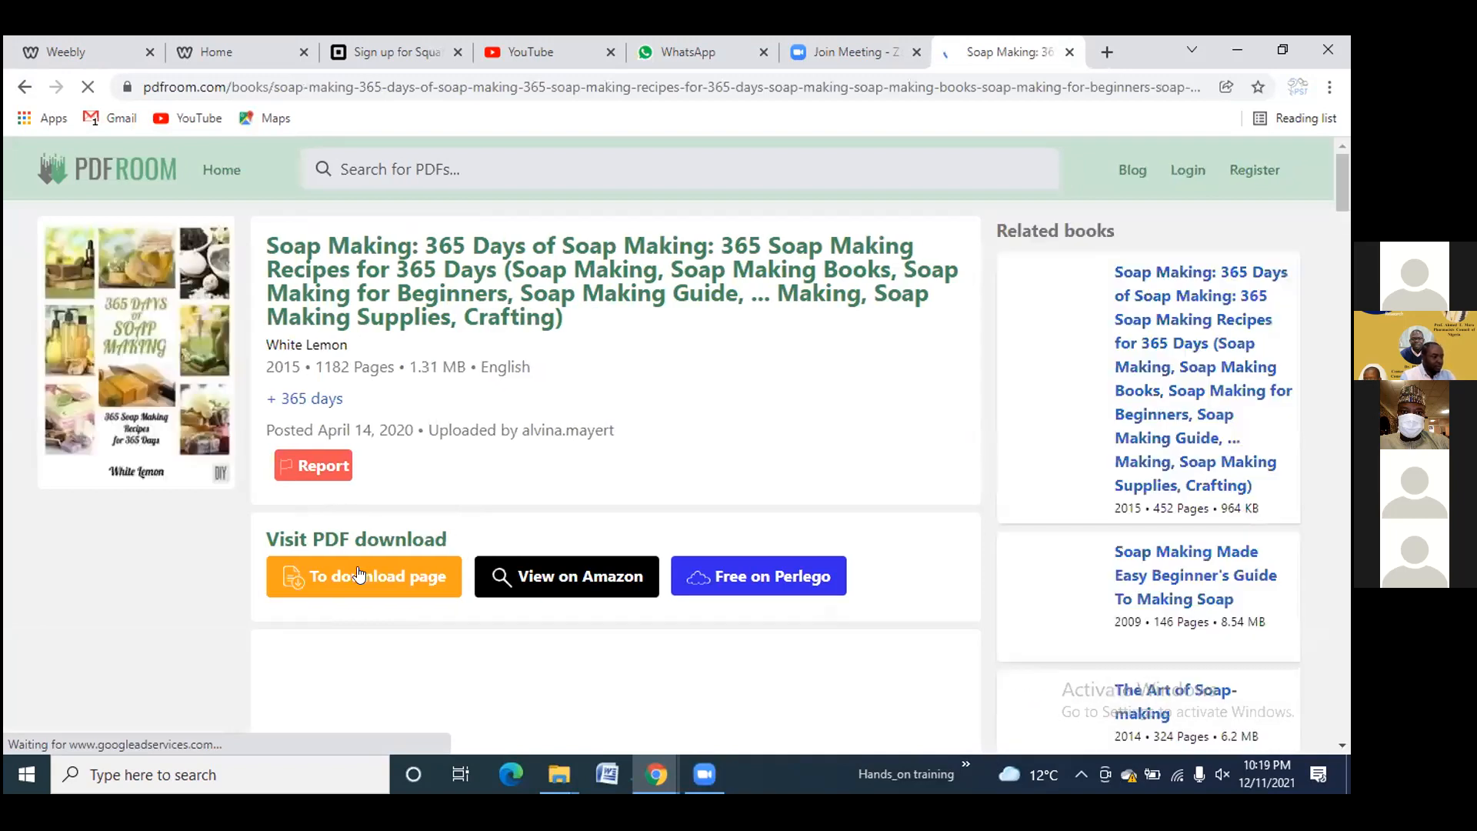
scroll(650, 435, down, 4)
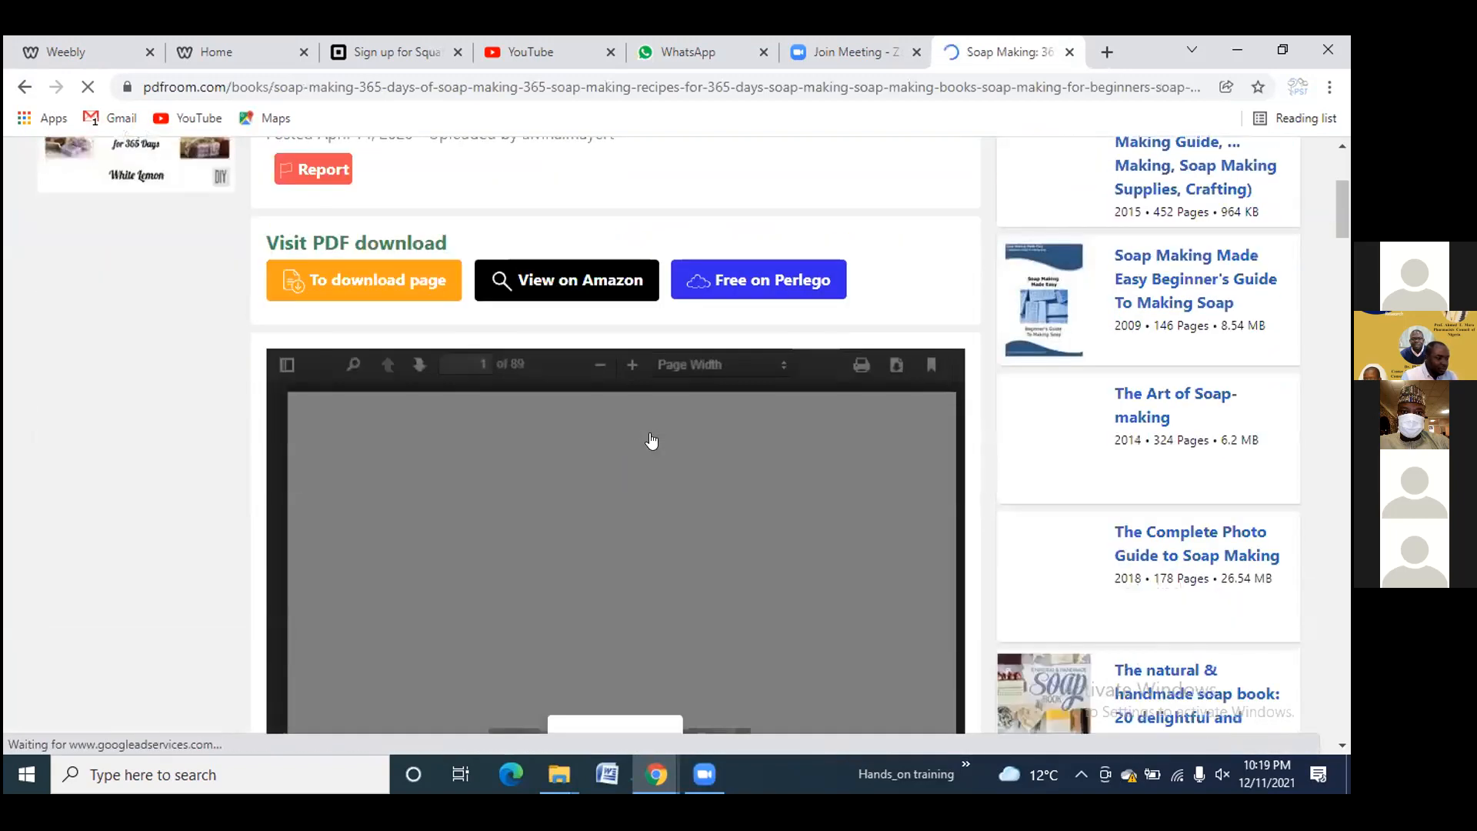
scroll(650, 439, down, 3)
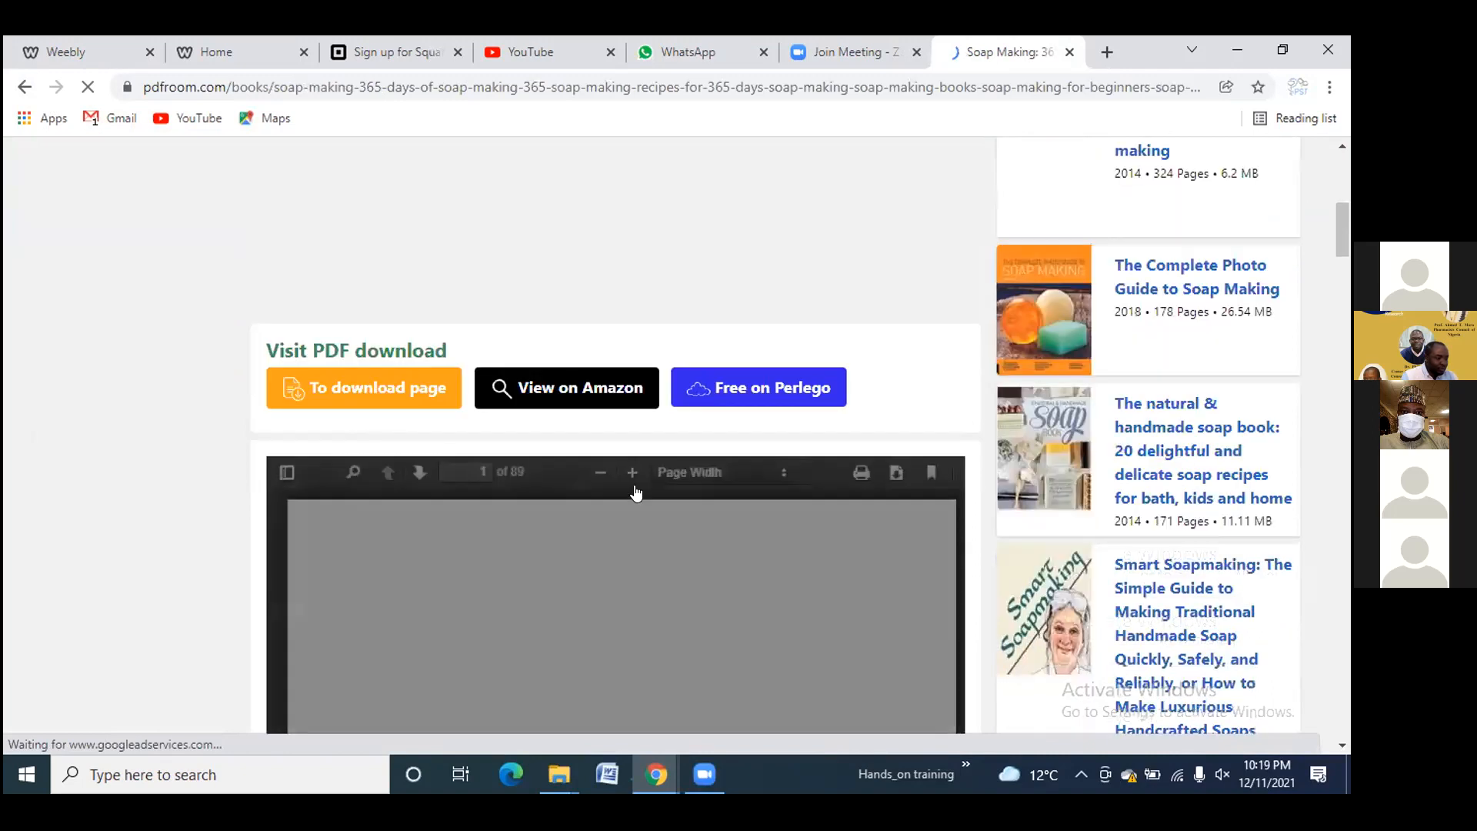
scroll(636, 493, down, 10)
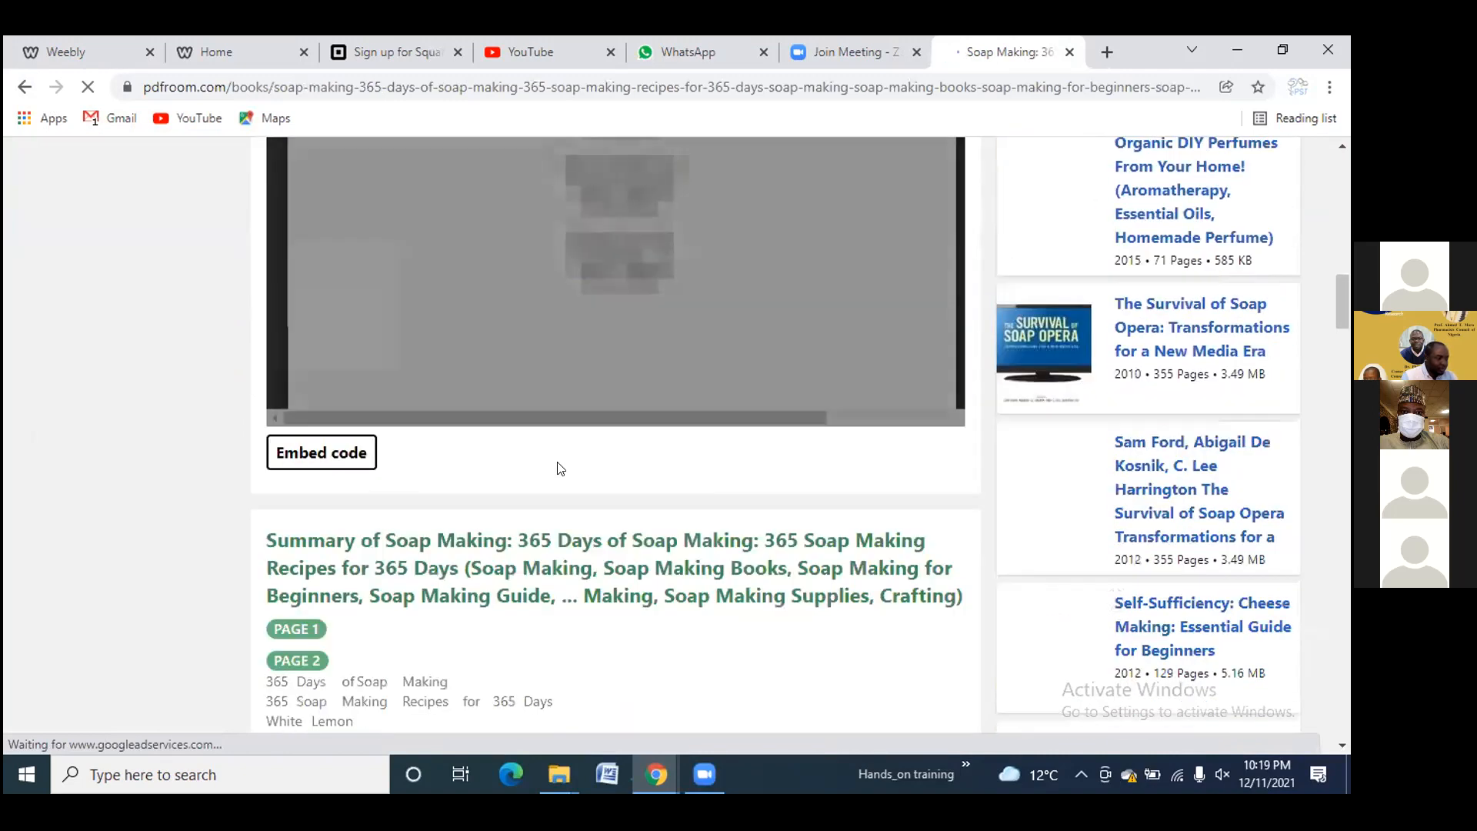
scroll(560, 468, down, 4)
scroll(600, 452, up, 8)
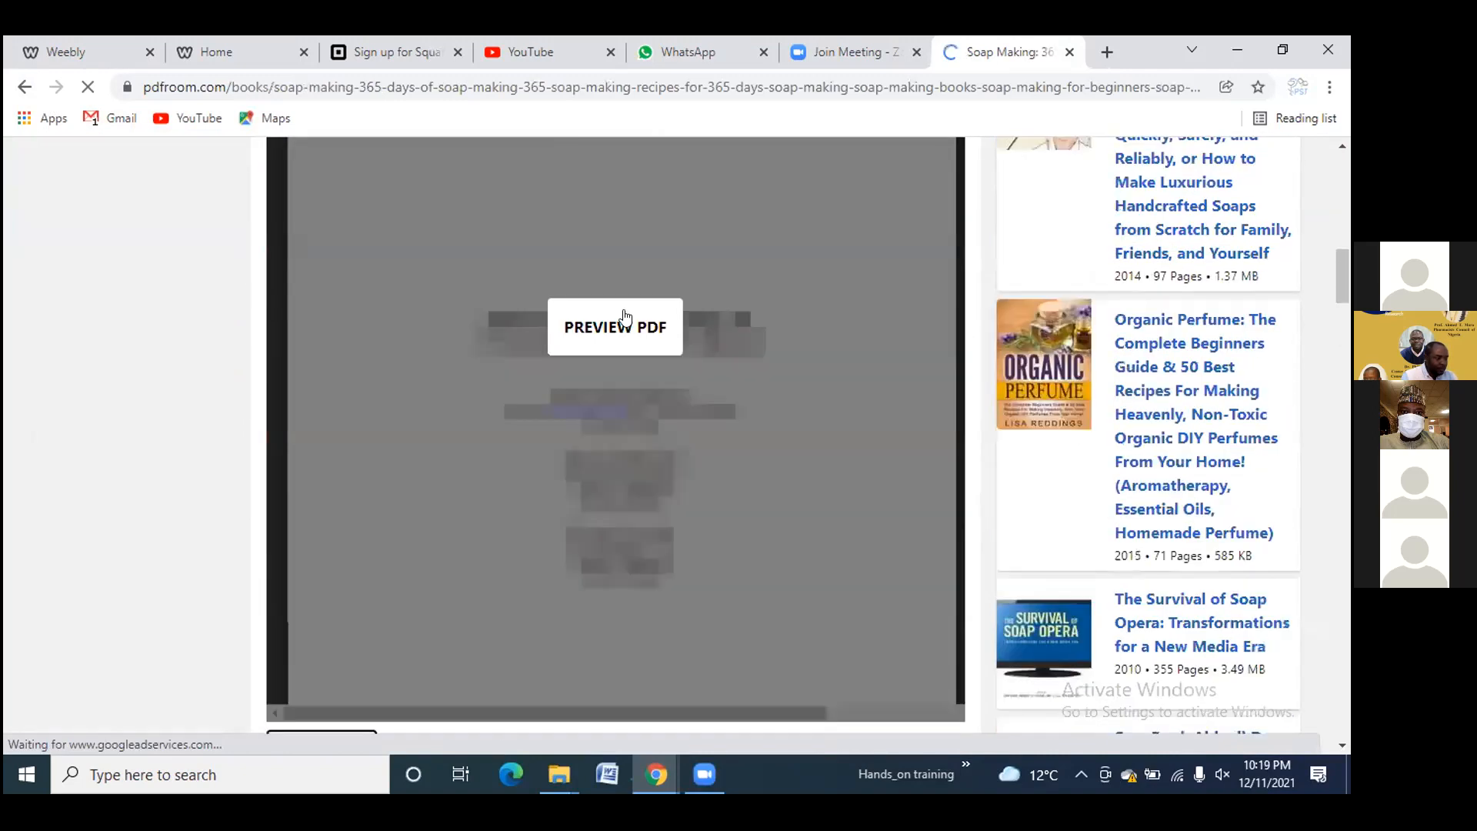
click(625, 318)
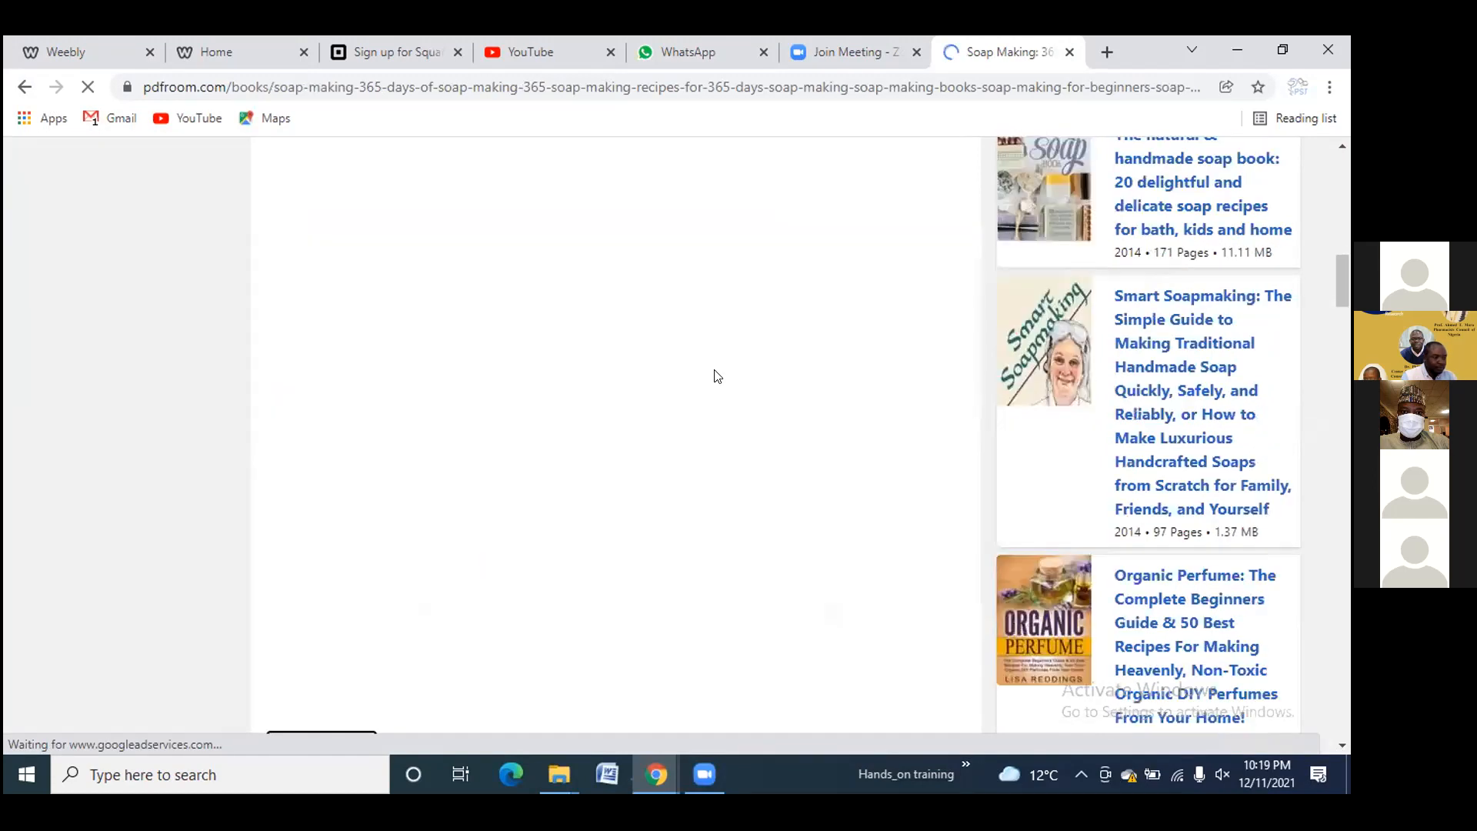
scroll(718, 377, up, 5)
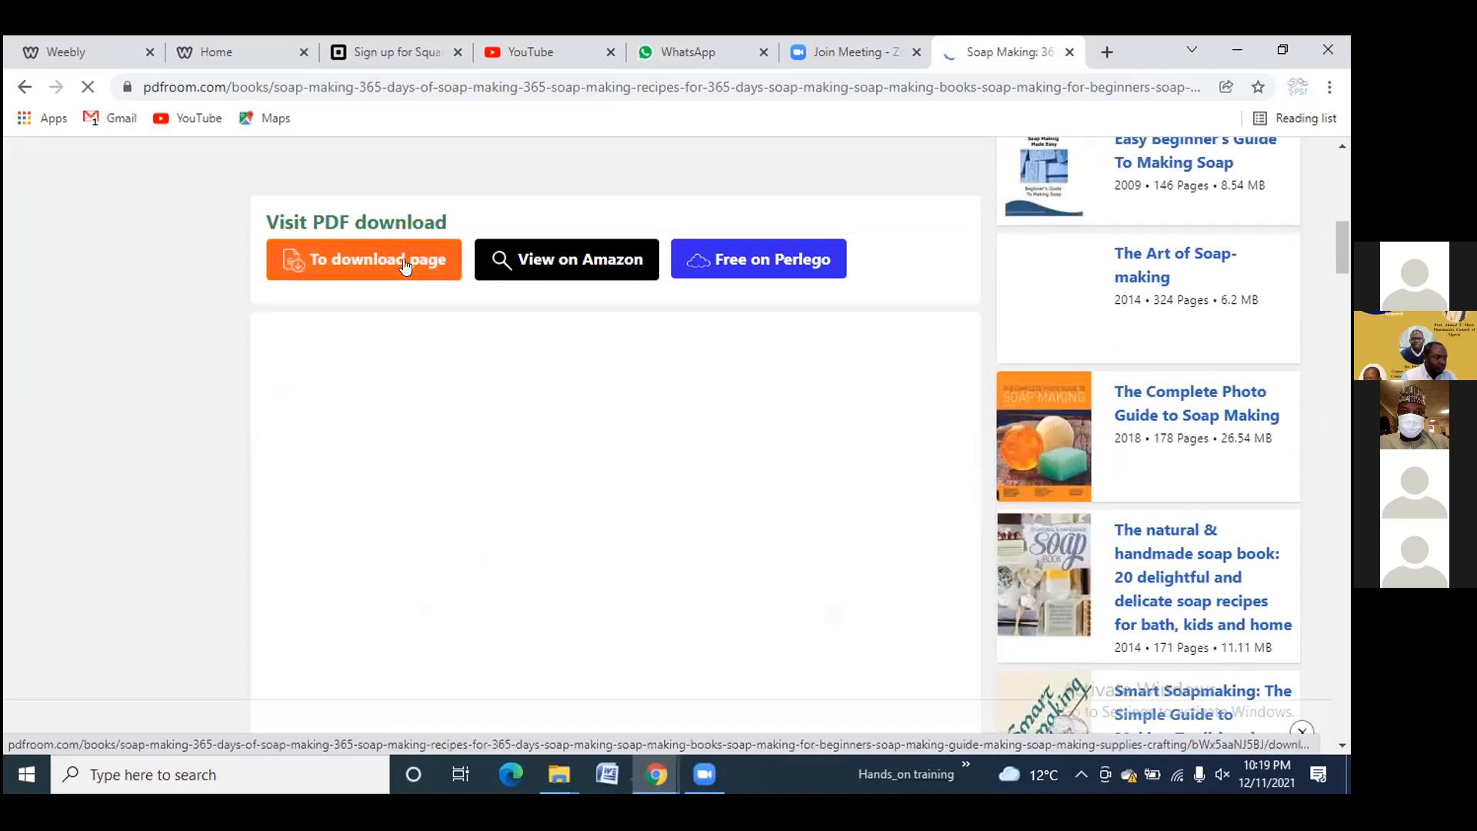
scroll(377, 323, up, 1)
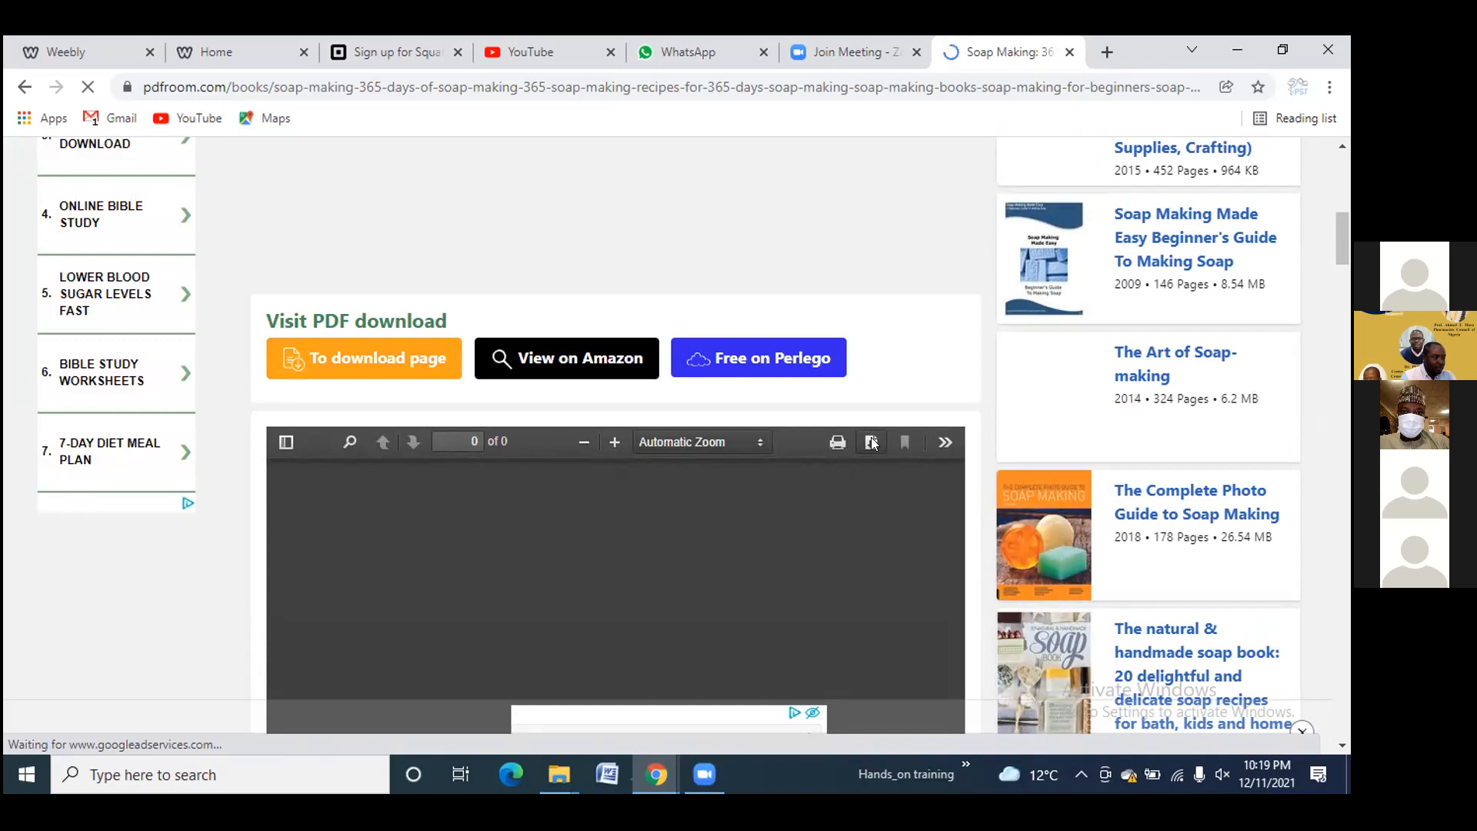
Download the 1182-page book PDF into Desktop > Hands_on training as 'soap making.pdf'
click(872, 443)
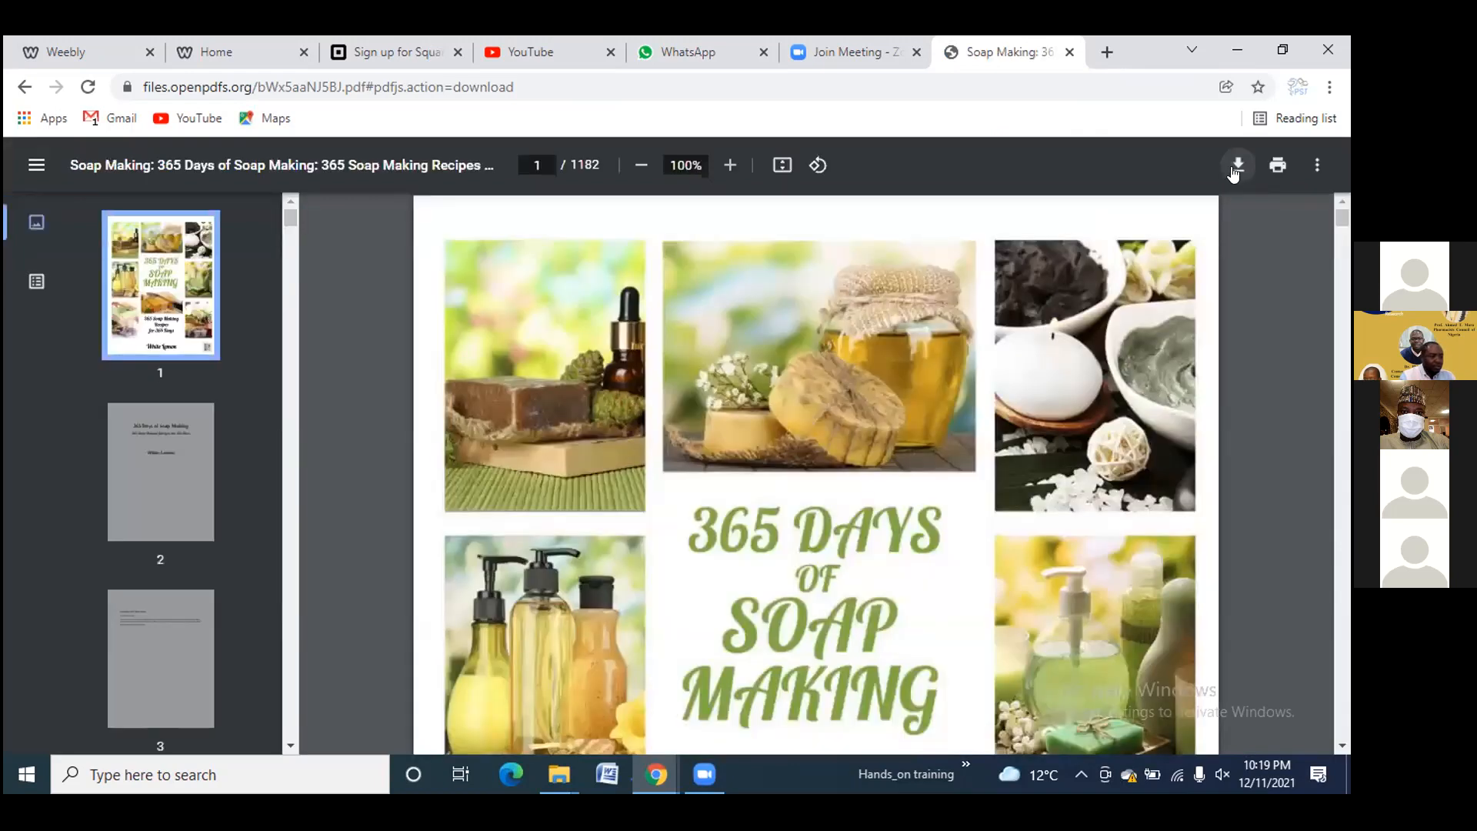
click(1238, 167)
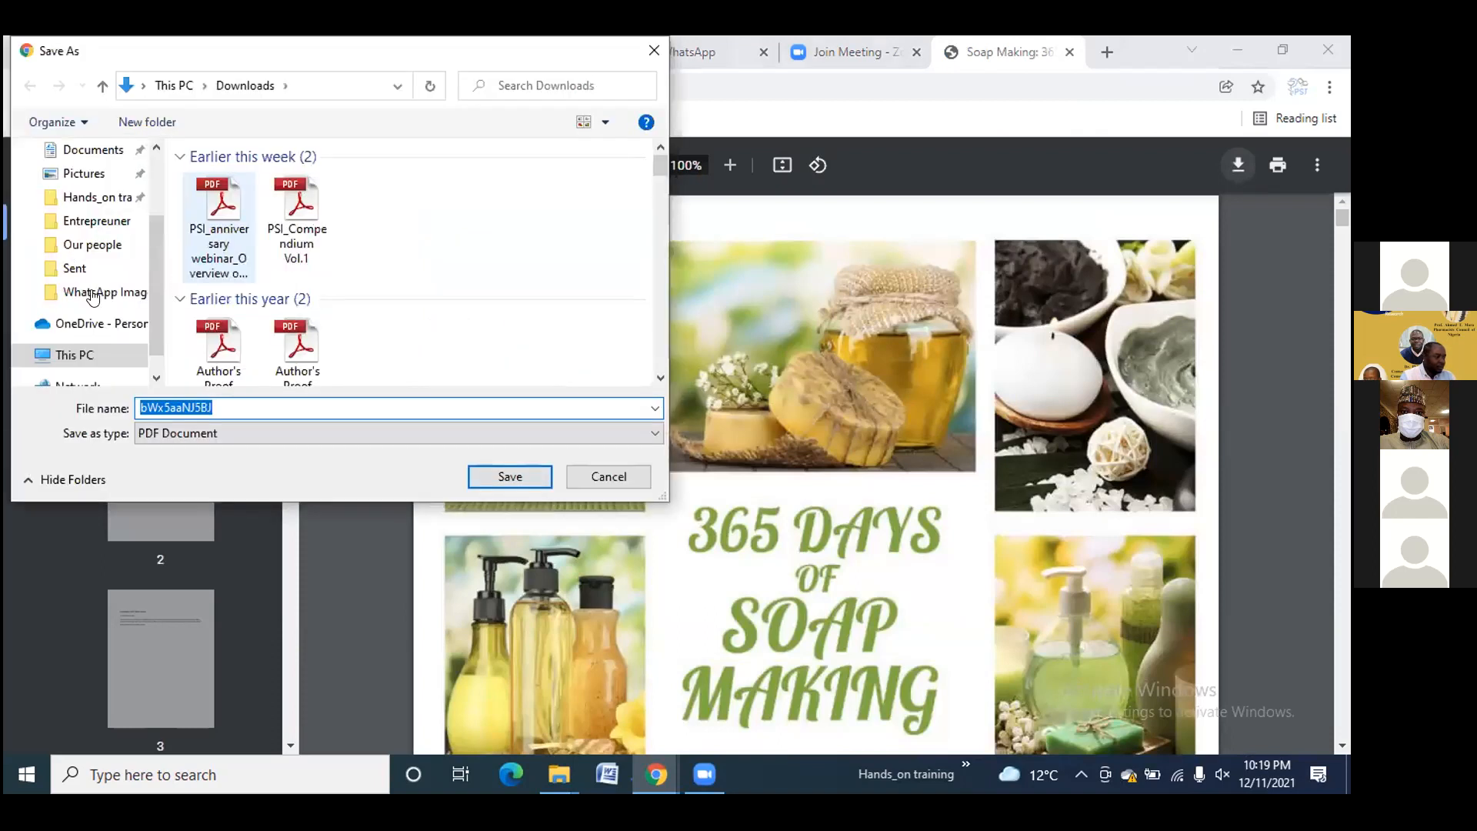
click(97, 198)
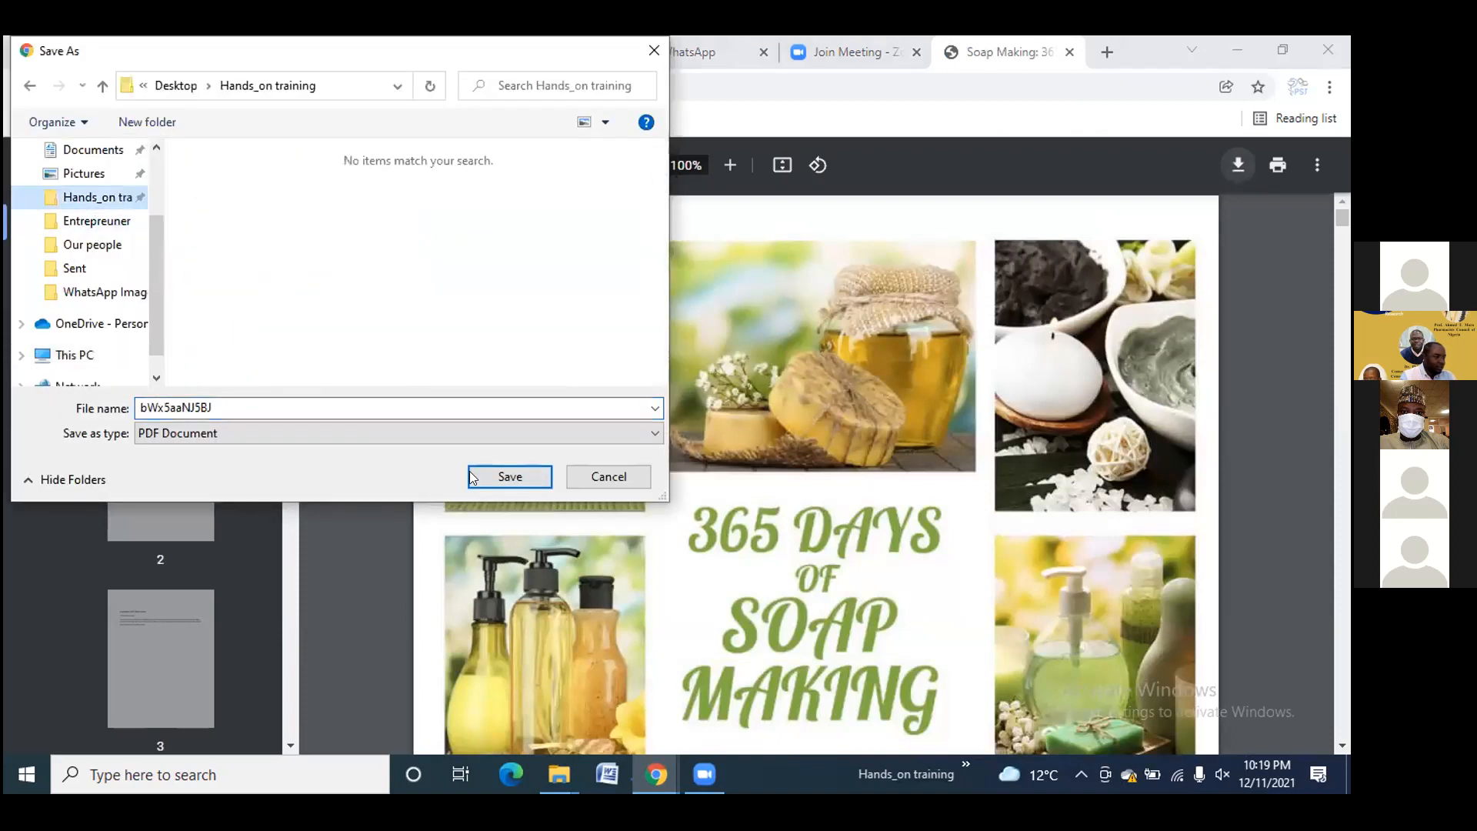
double_click(247, 400)
text(sa)
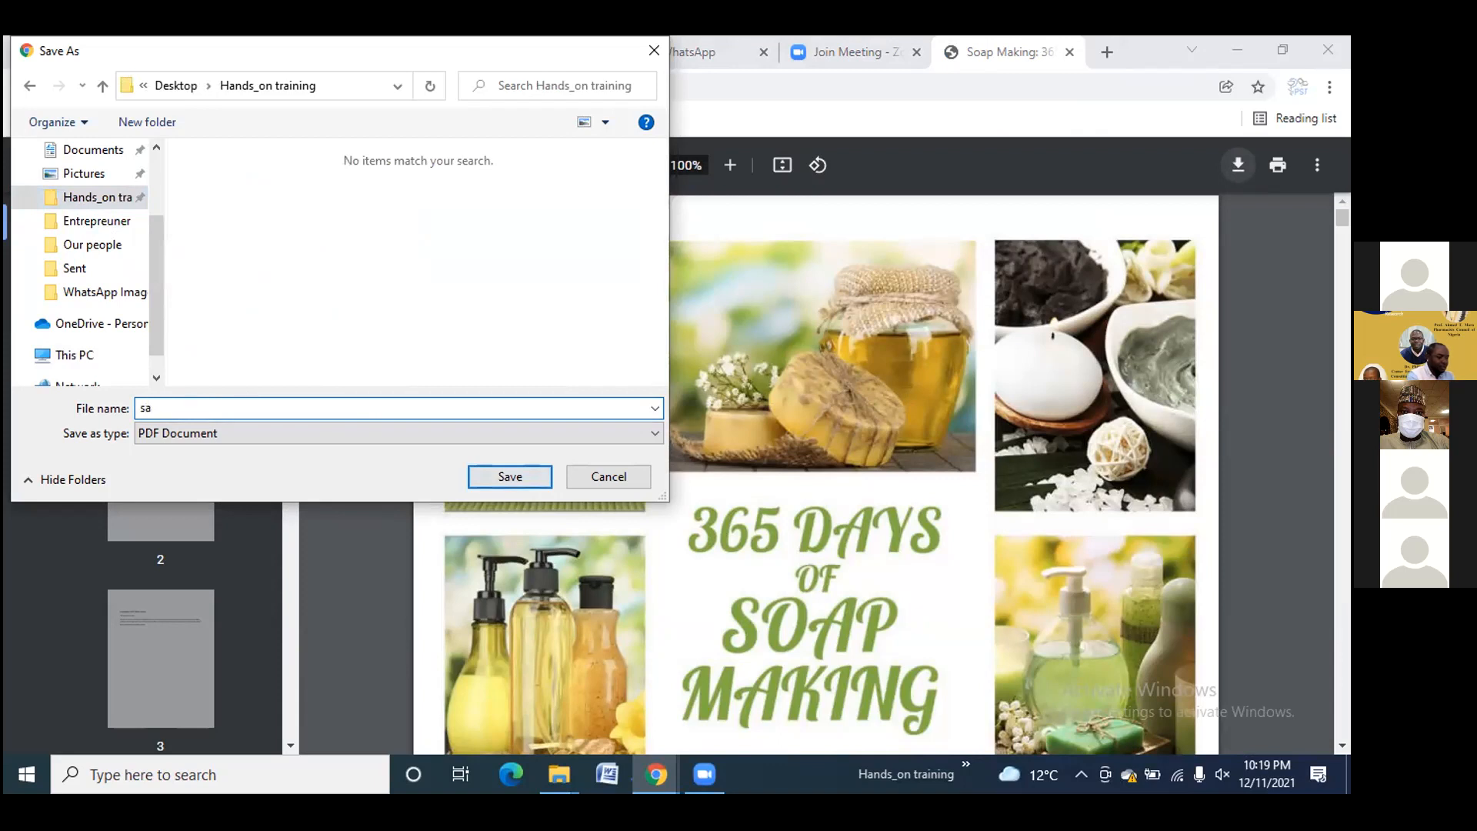
key(BackSpace)
text(oap making)
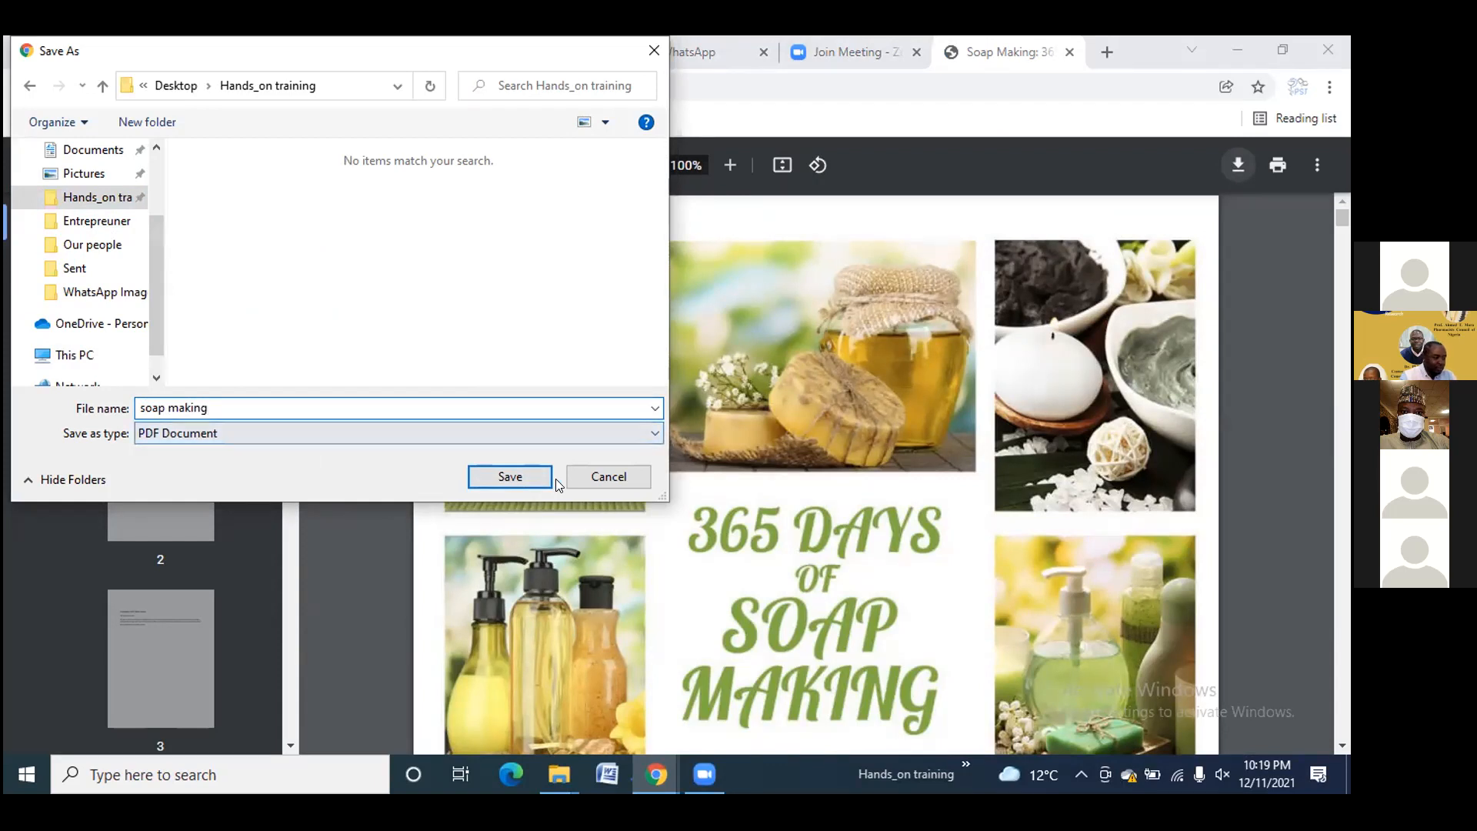
click(523, 477)
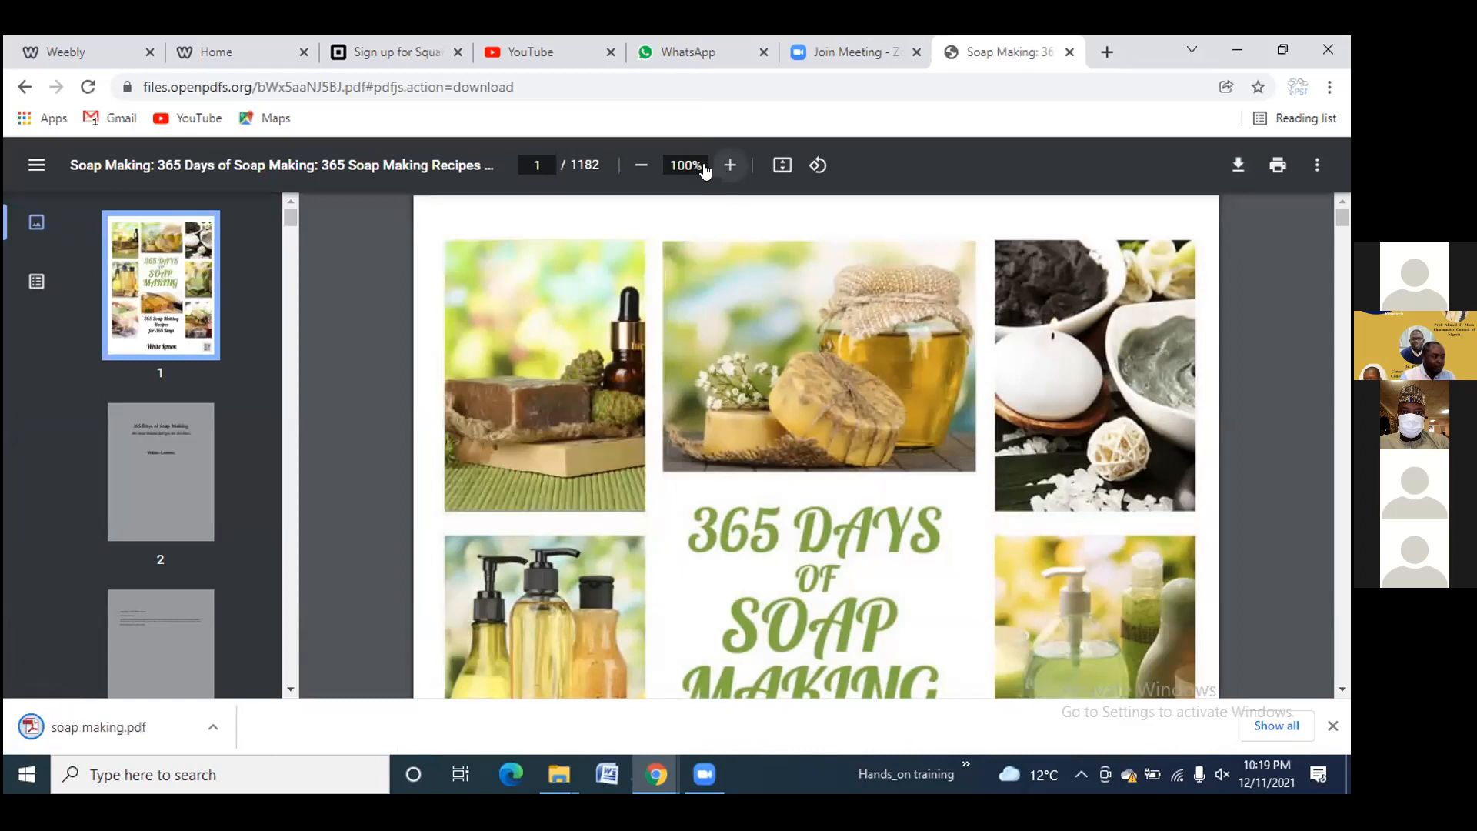
Drop a Scribd Document element from the Media panel beneath the soap paragraphs
click(87, 45)
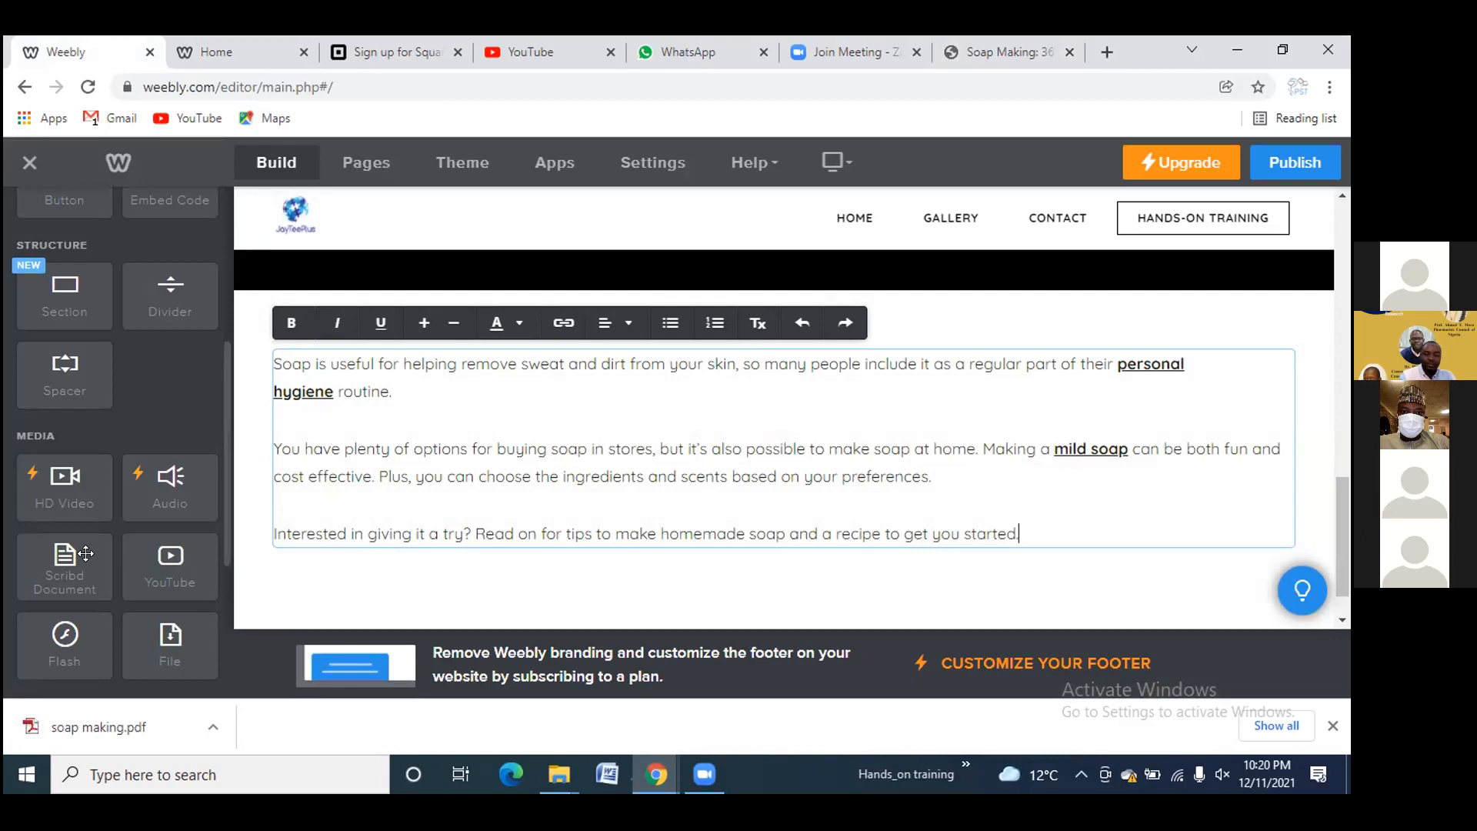
drag(65, 554, 597, 589)
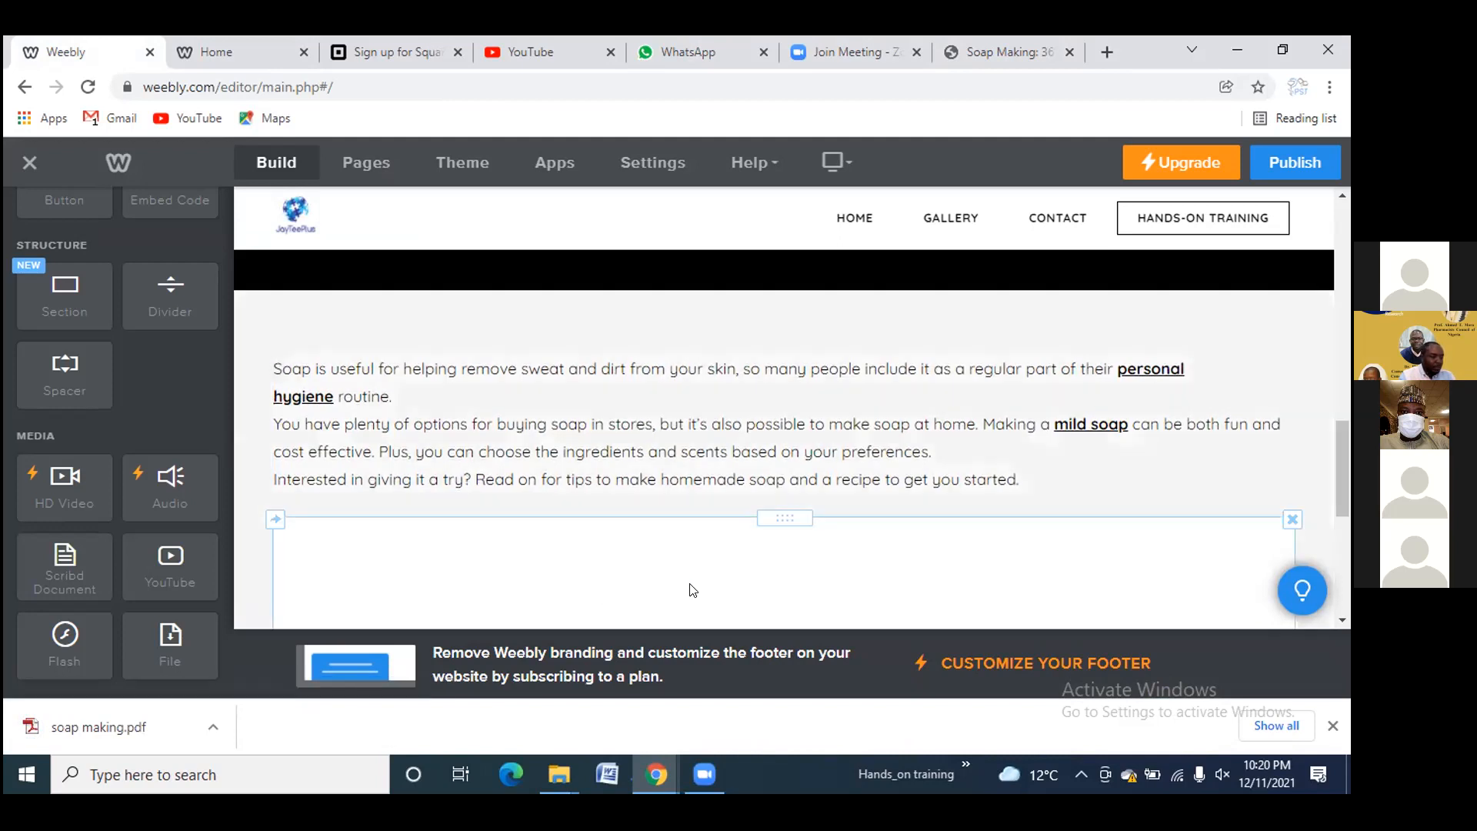
scroll(693, 589, down, 3)
scroll(695, 590, down, 2)
scroll(695, 590, up, 2)
scroll(694, 589, down, 2)
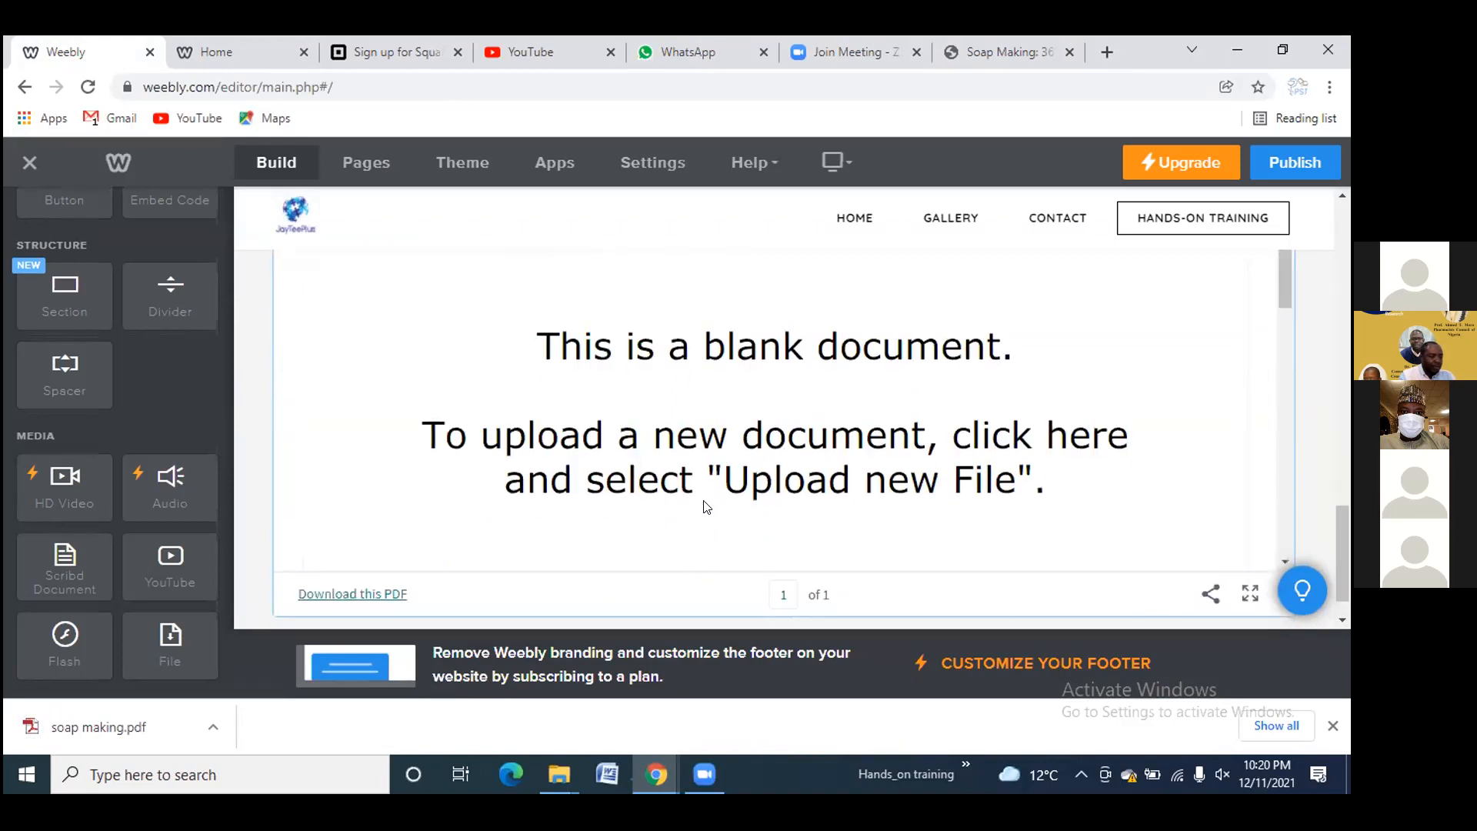
Set the Scribd block's height to Medium
click(771, 475)
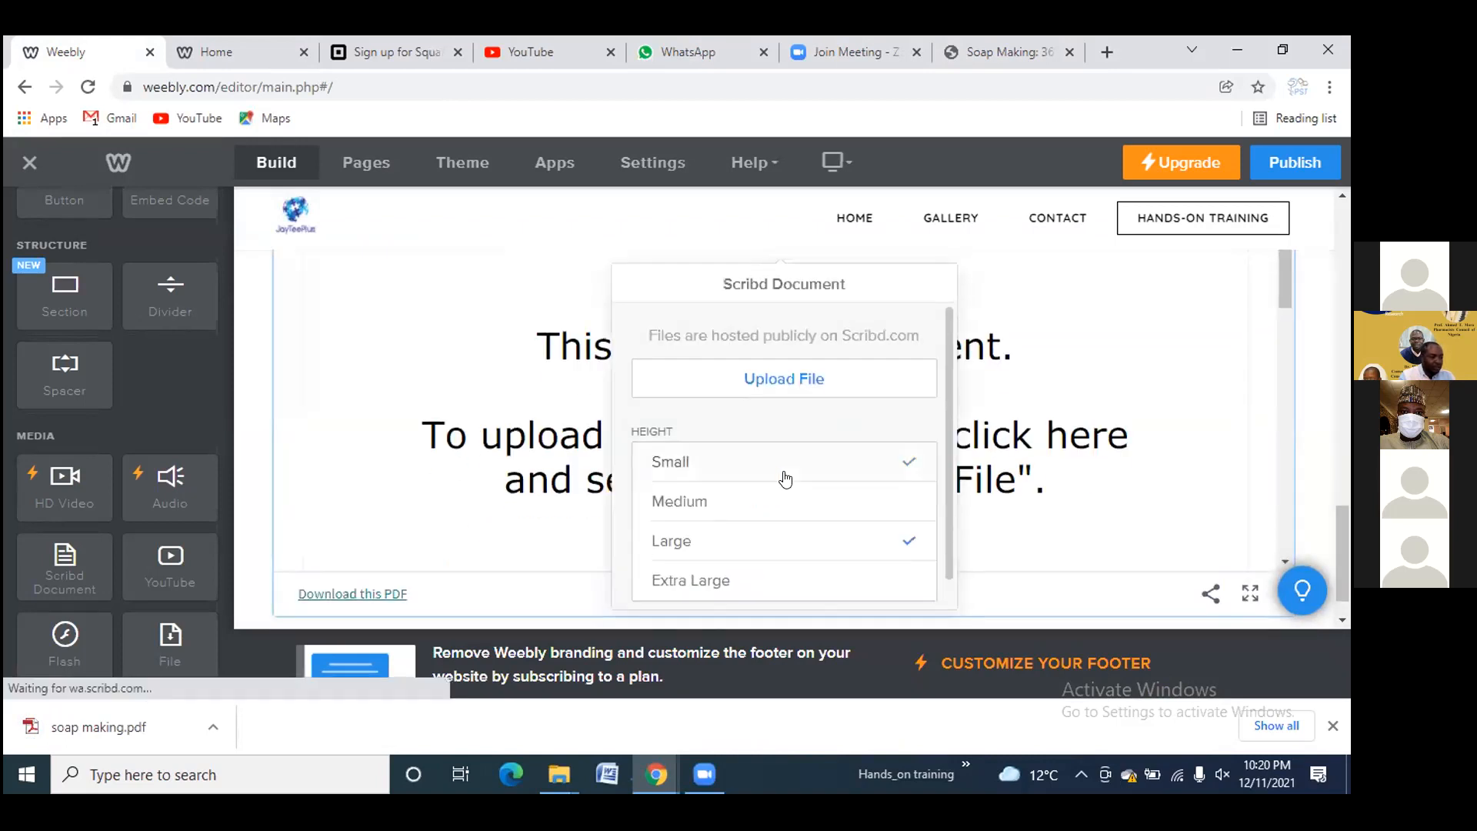
click(718, 514)
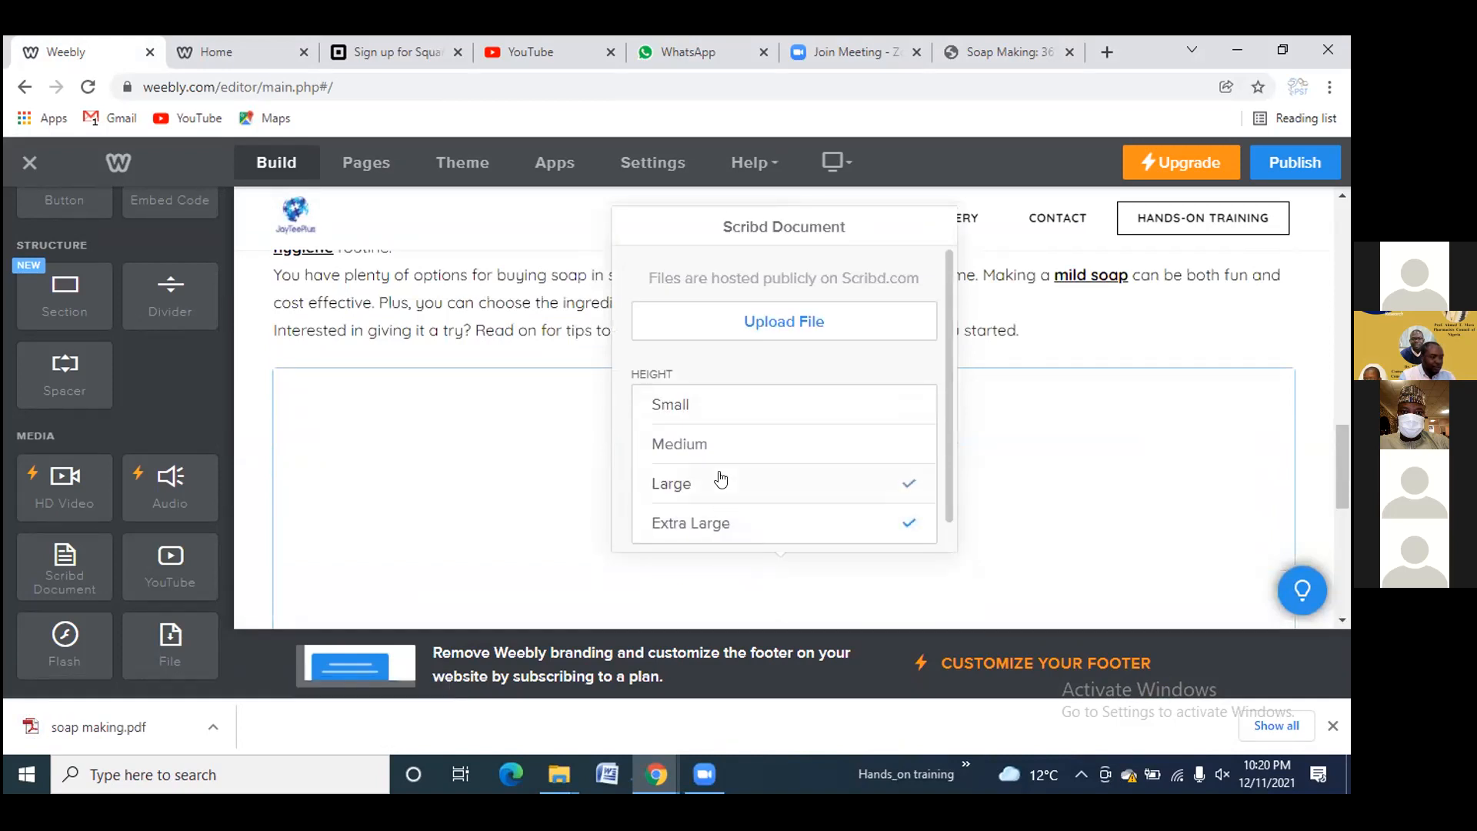
click(721, 479)
click(731, 445)
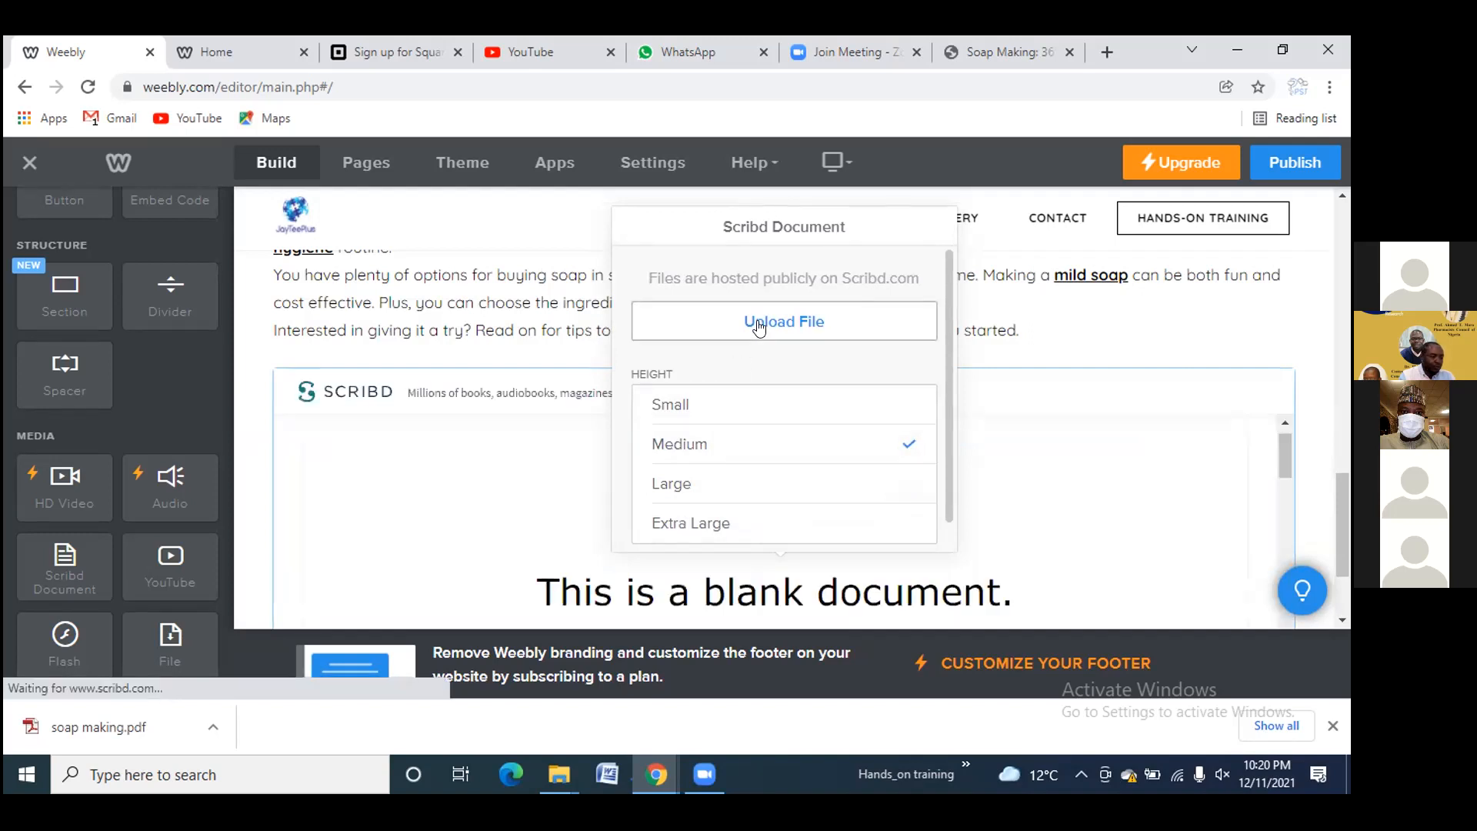
Upload the 'soap making' PDF from the computer into the Scribd block
click(758, 326)
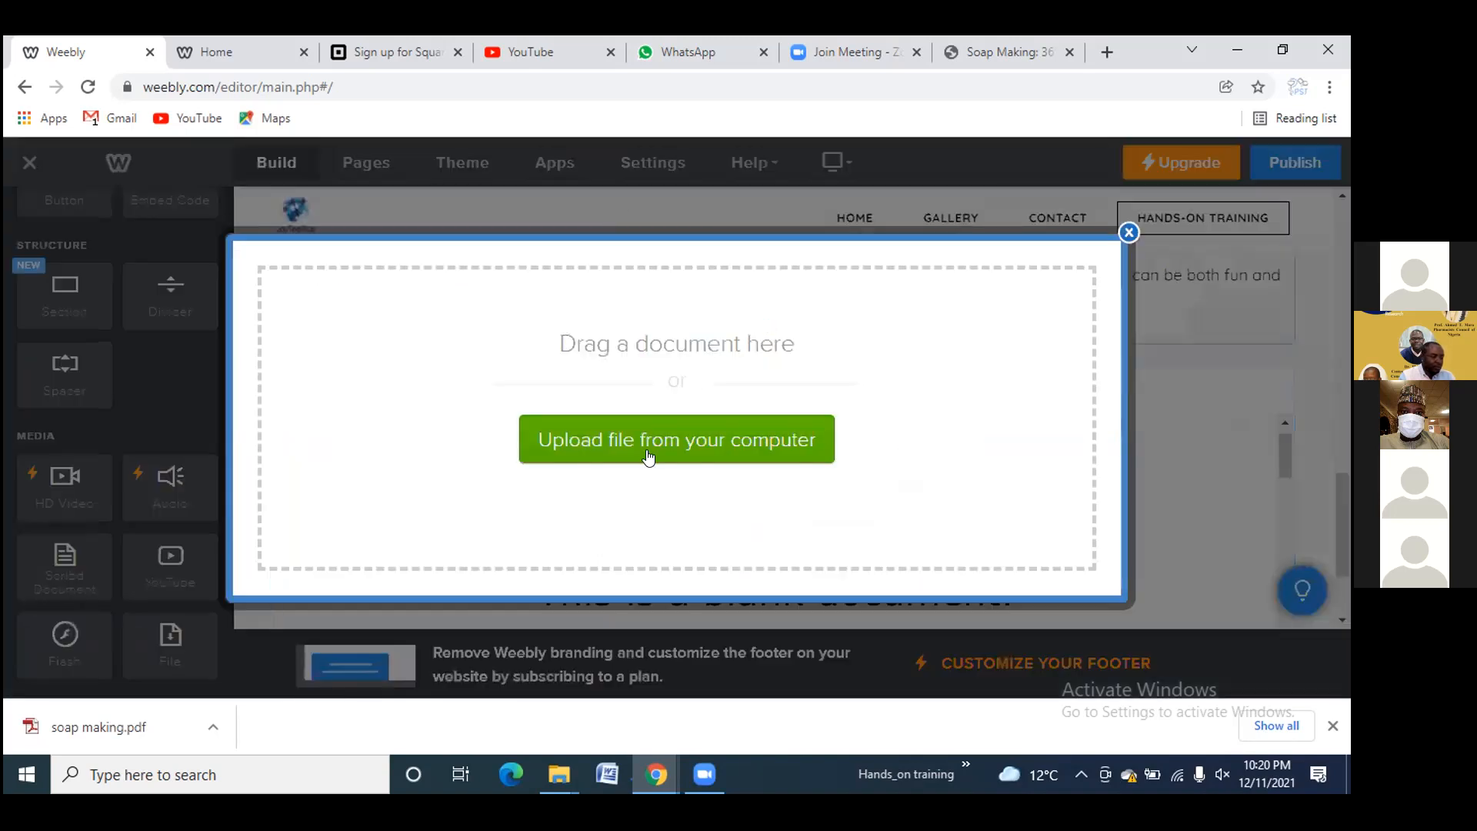
click(651, 435)
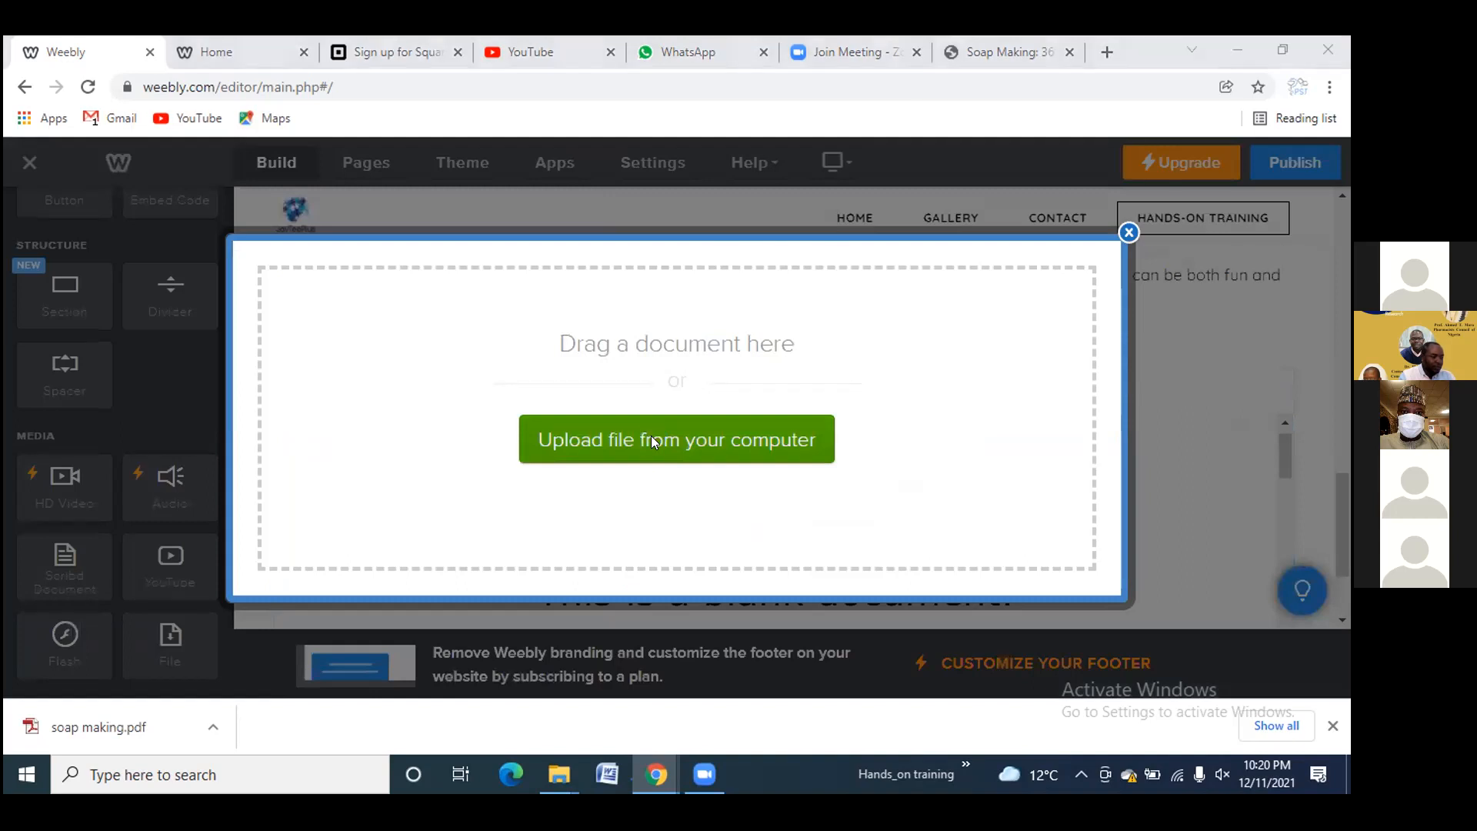
click(235, 171)
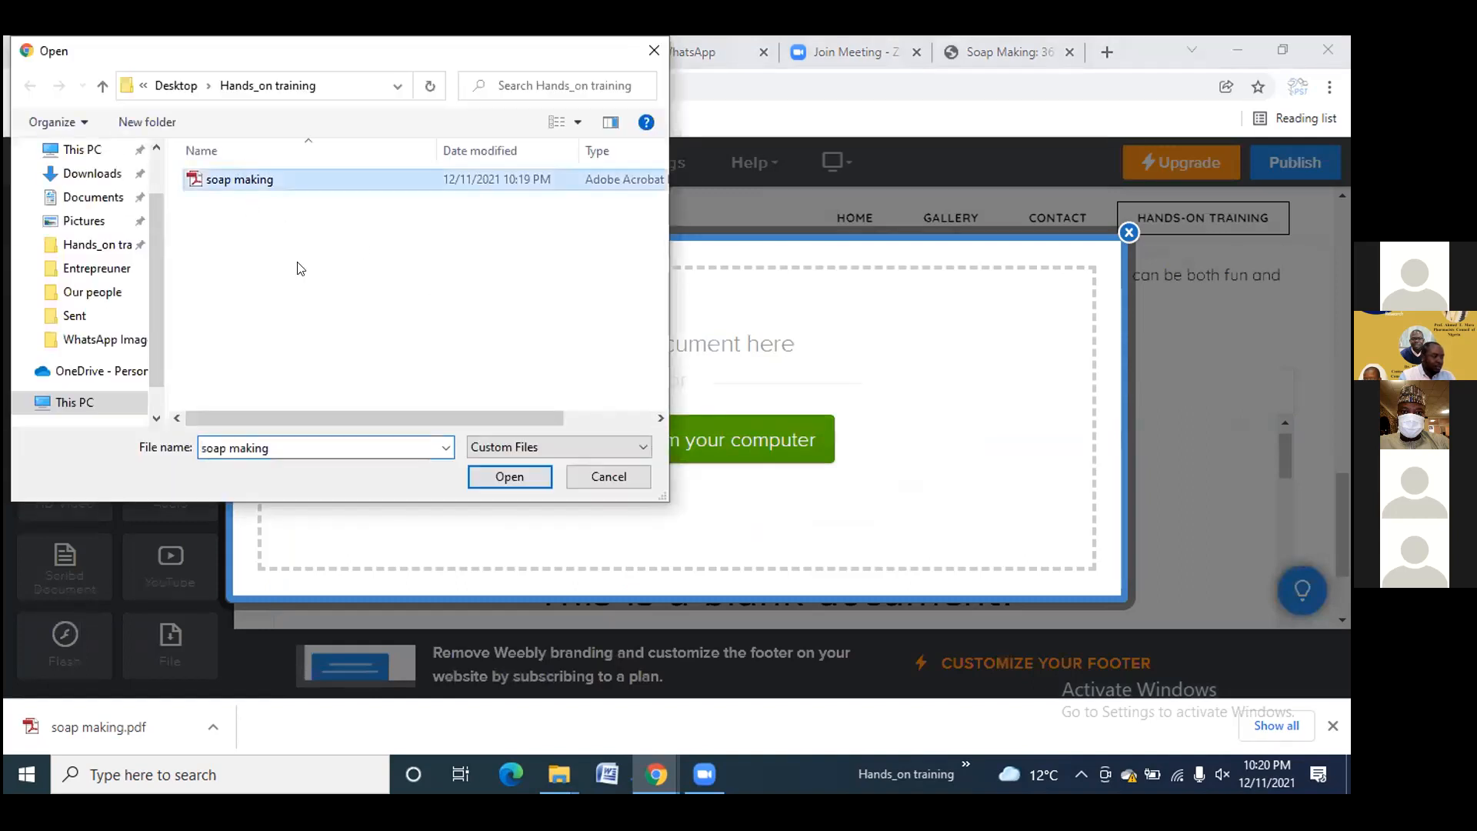
click(511, 470)
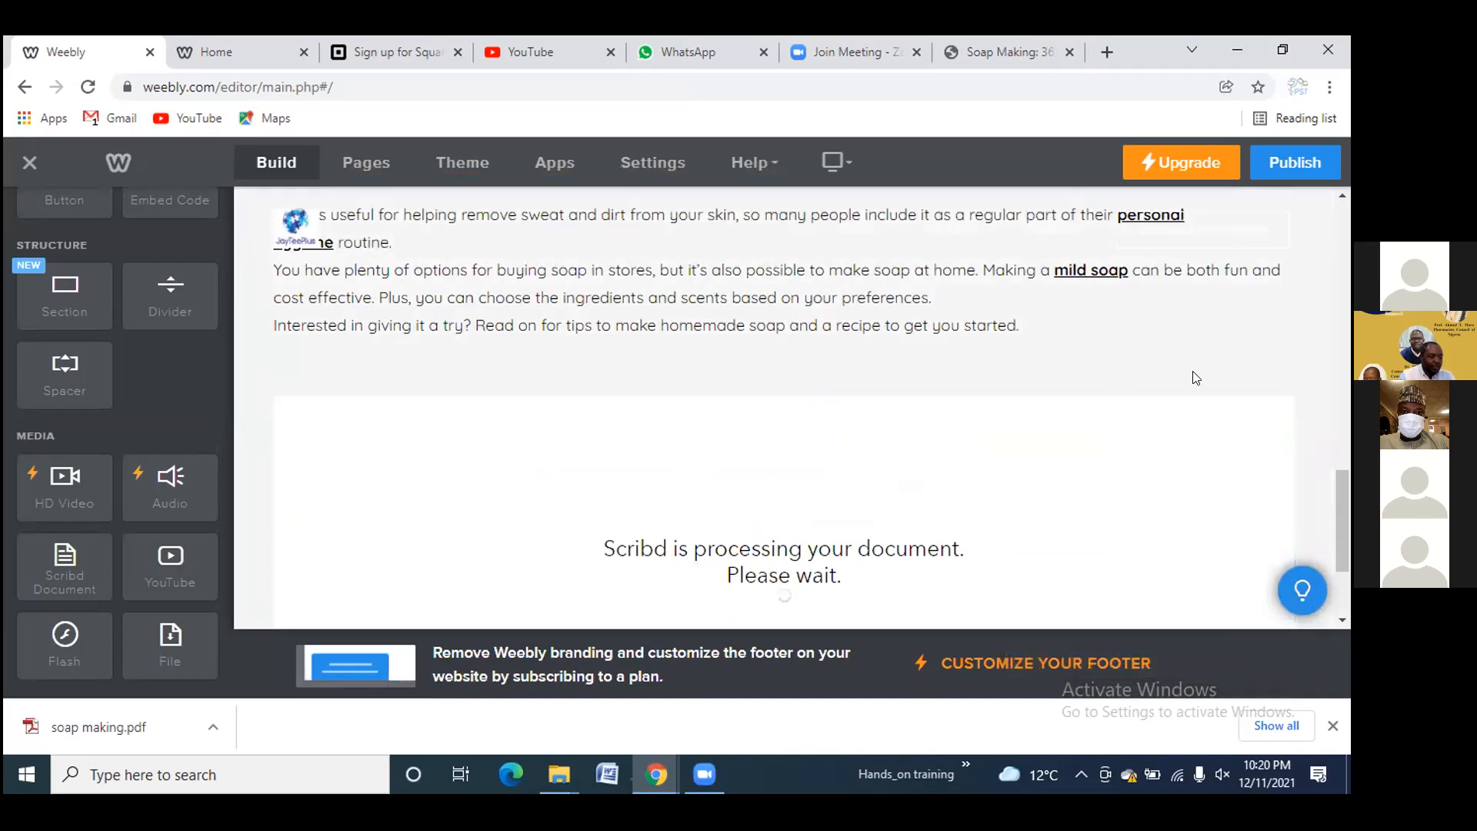
scroll(1082, 389, down, 2)
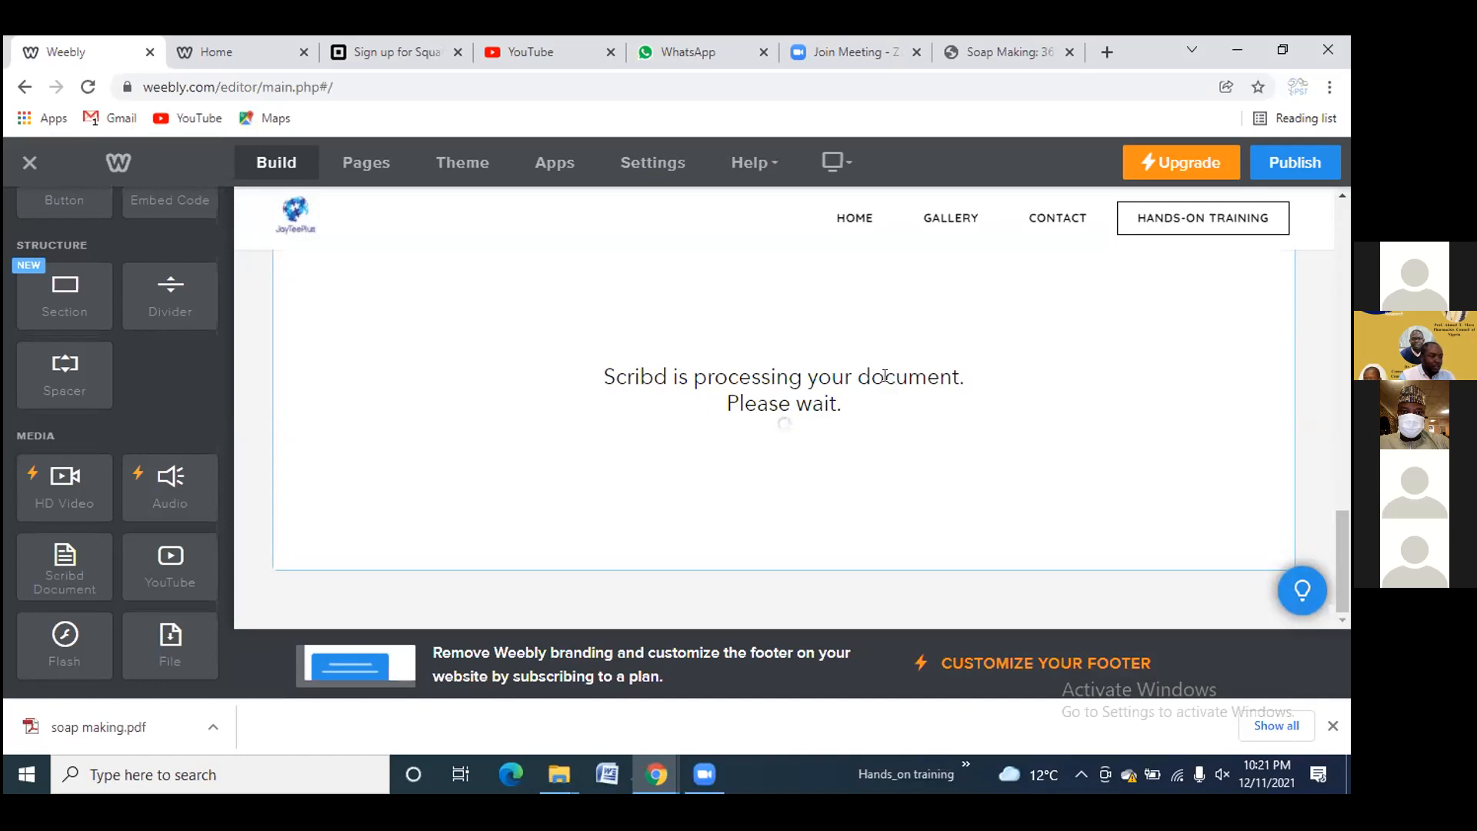
scroll(885, 375, up, 3)
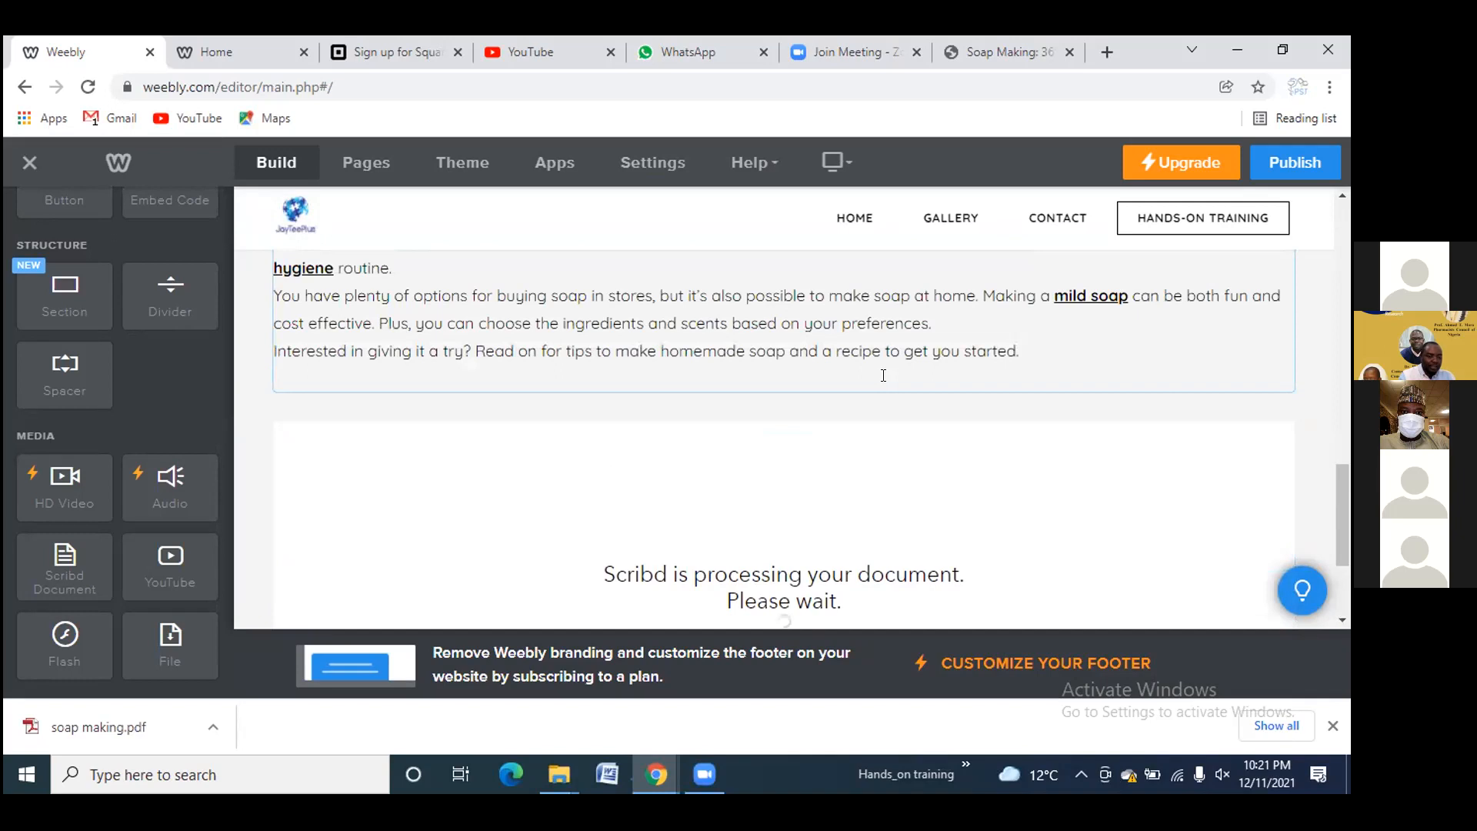
scroll(860, 416, down, 3)
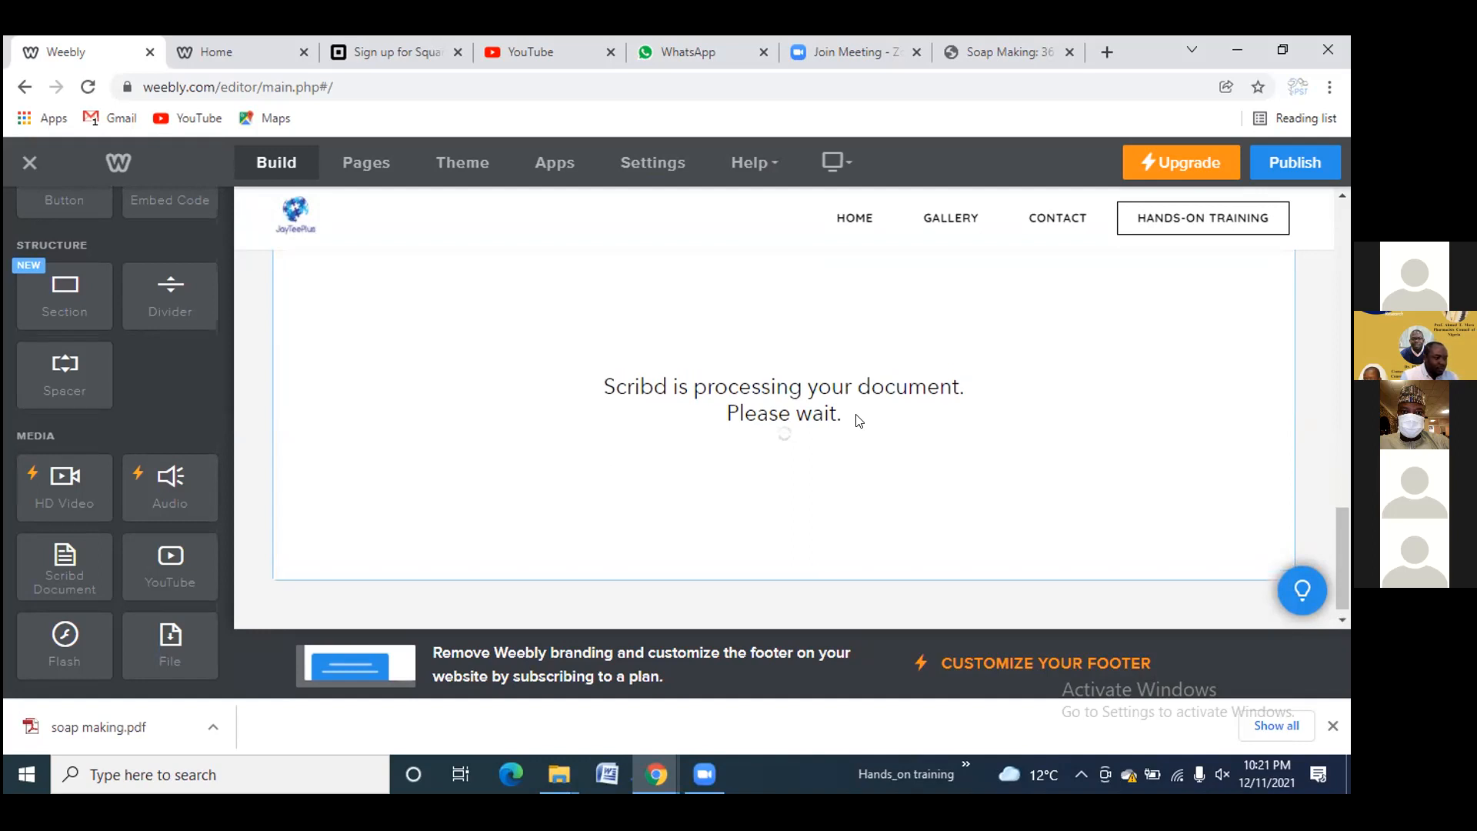
scroll(859, 420, up, 2)
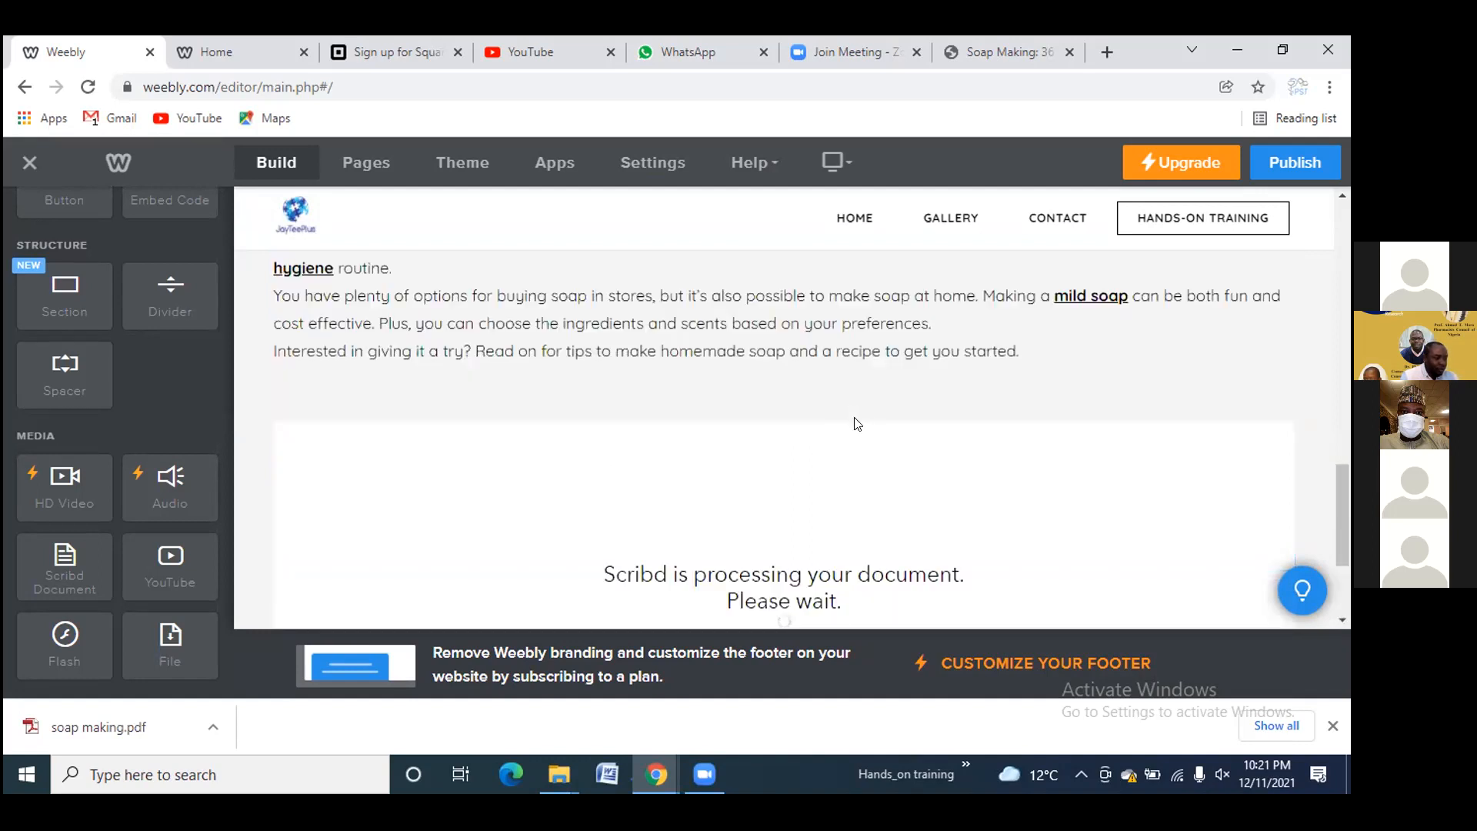
scroll(858, 422, up, 1)
scroll(855, 412, up, 8)
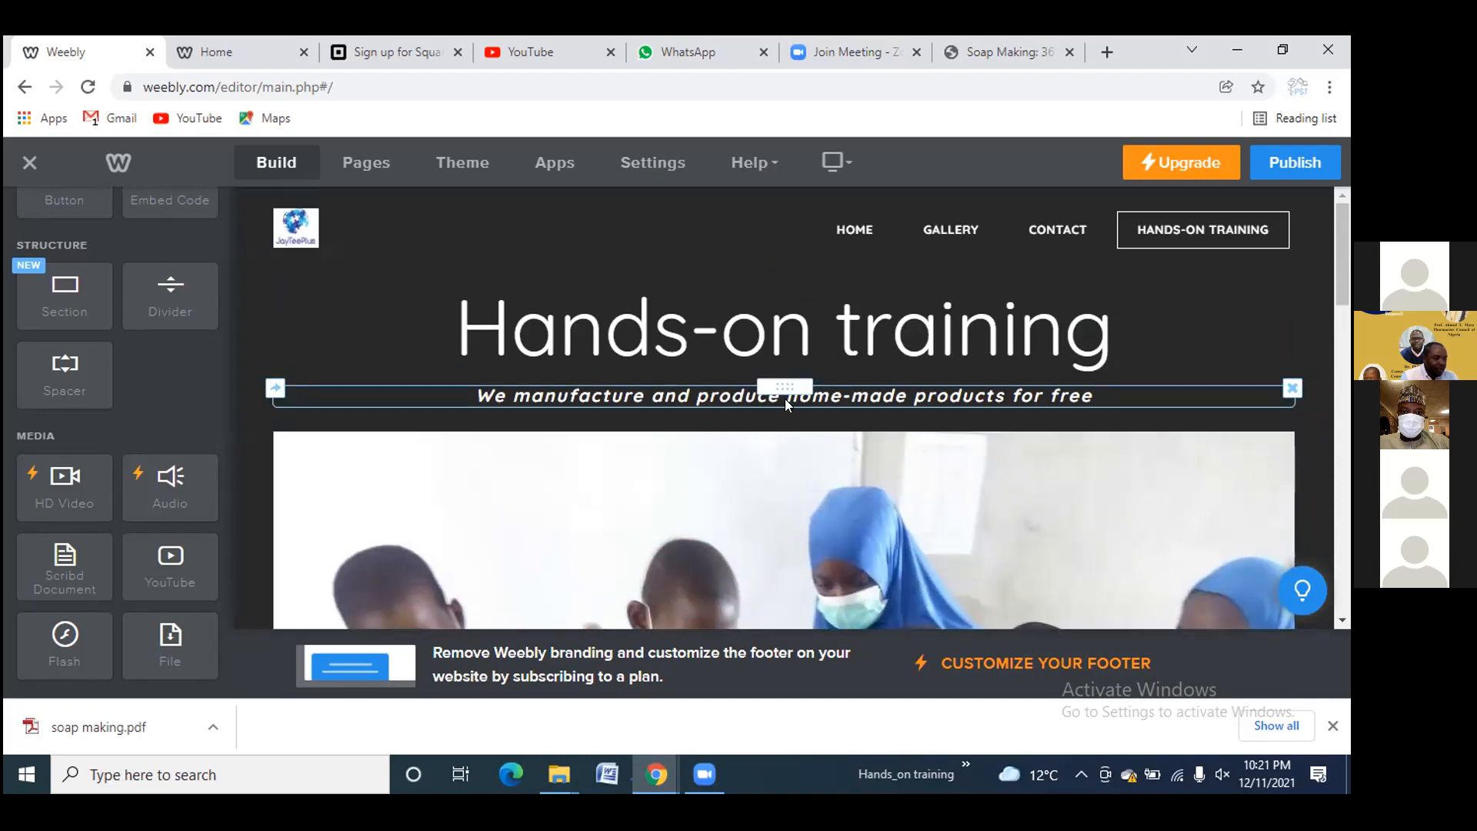
scroll(785, 398, down, 3)
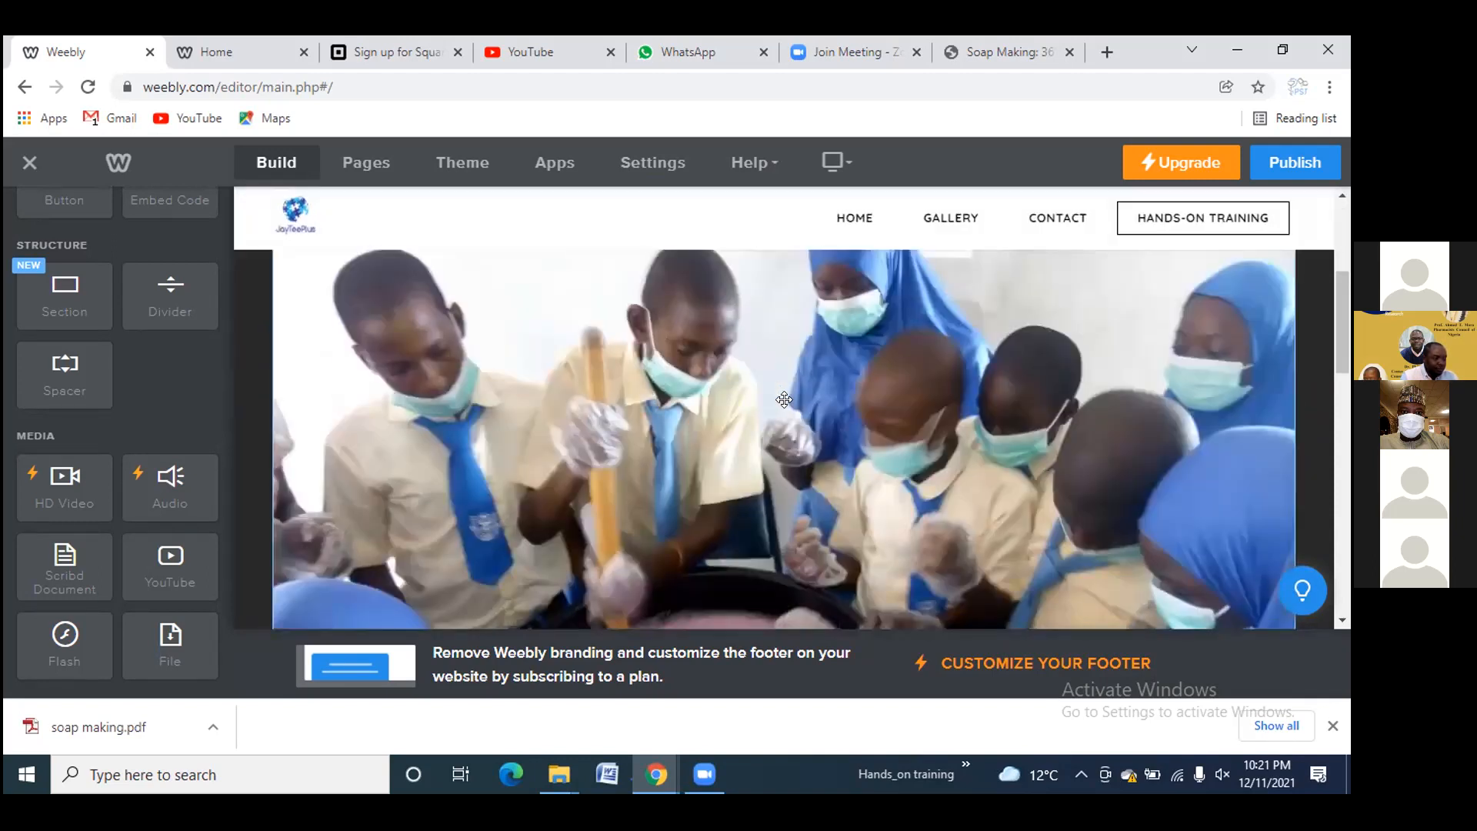
scroll(785, 399, down, 6)
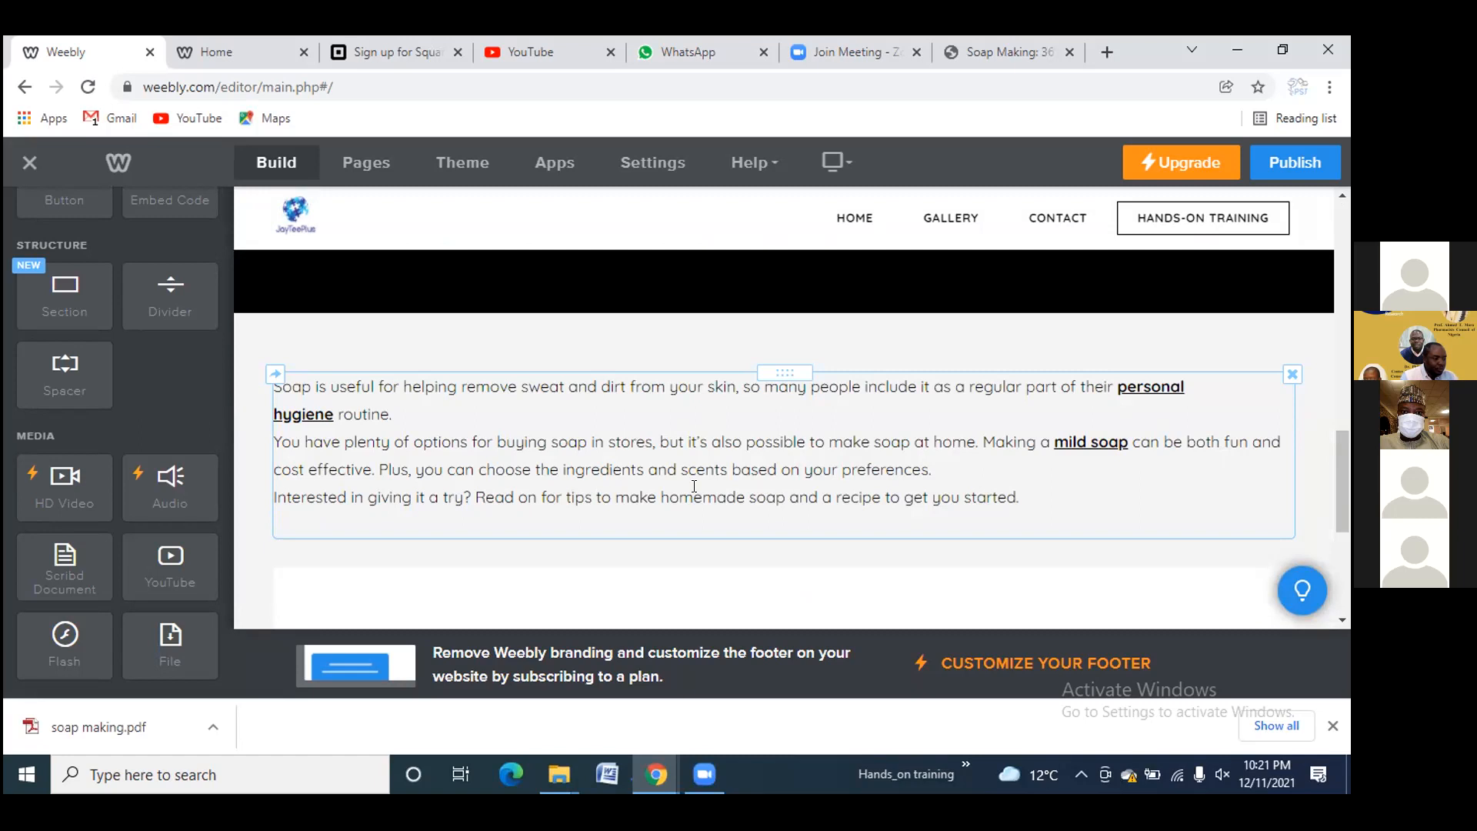
scroll(696, 487, down, 5)
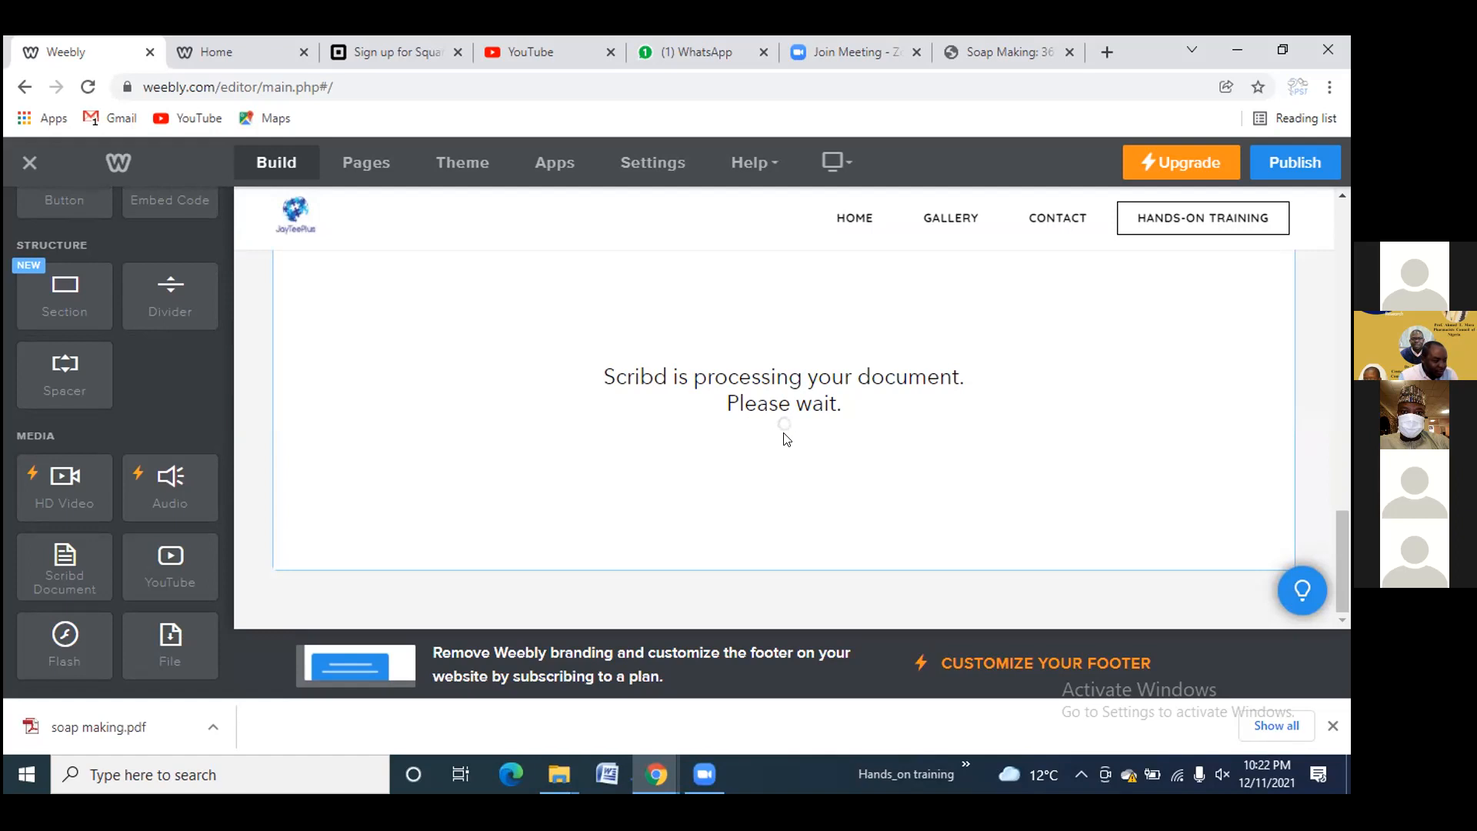
Add a File element below the Scribd document and upload the 'soap making' PDF from the computer
scroll(786, 438, up, 3)
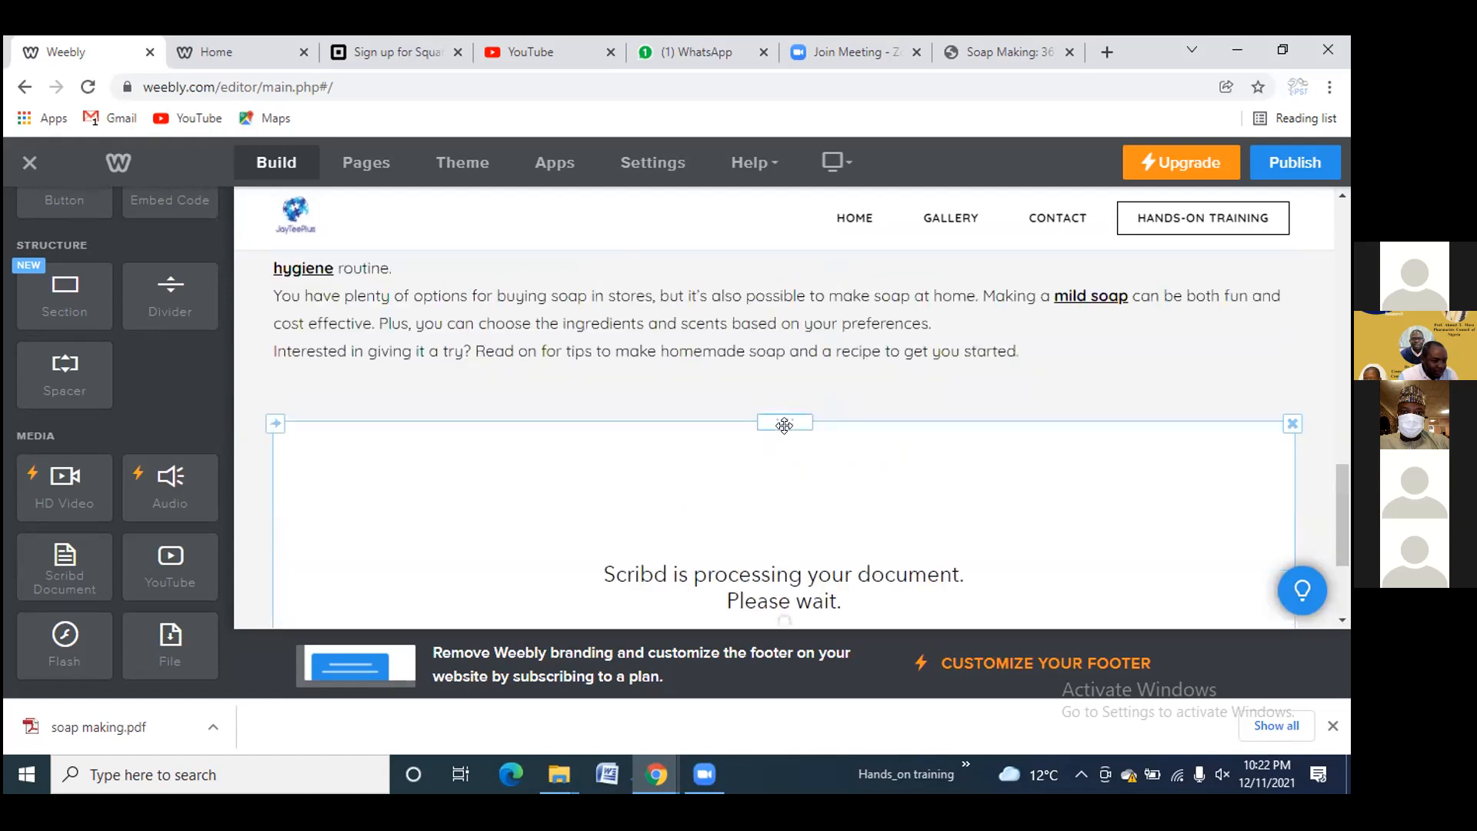
scroll(788, 431, down, 3)
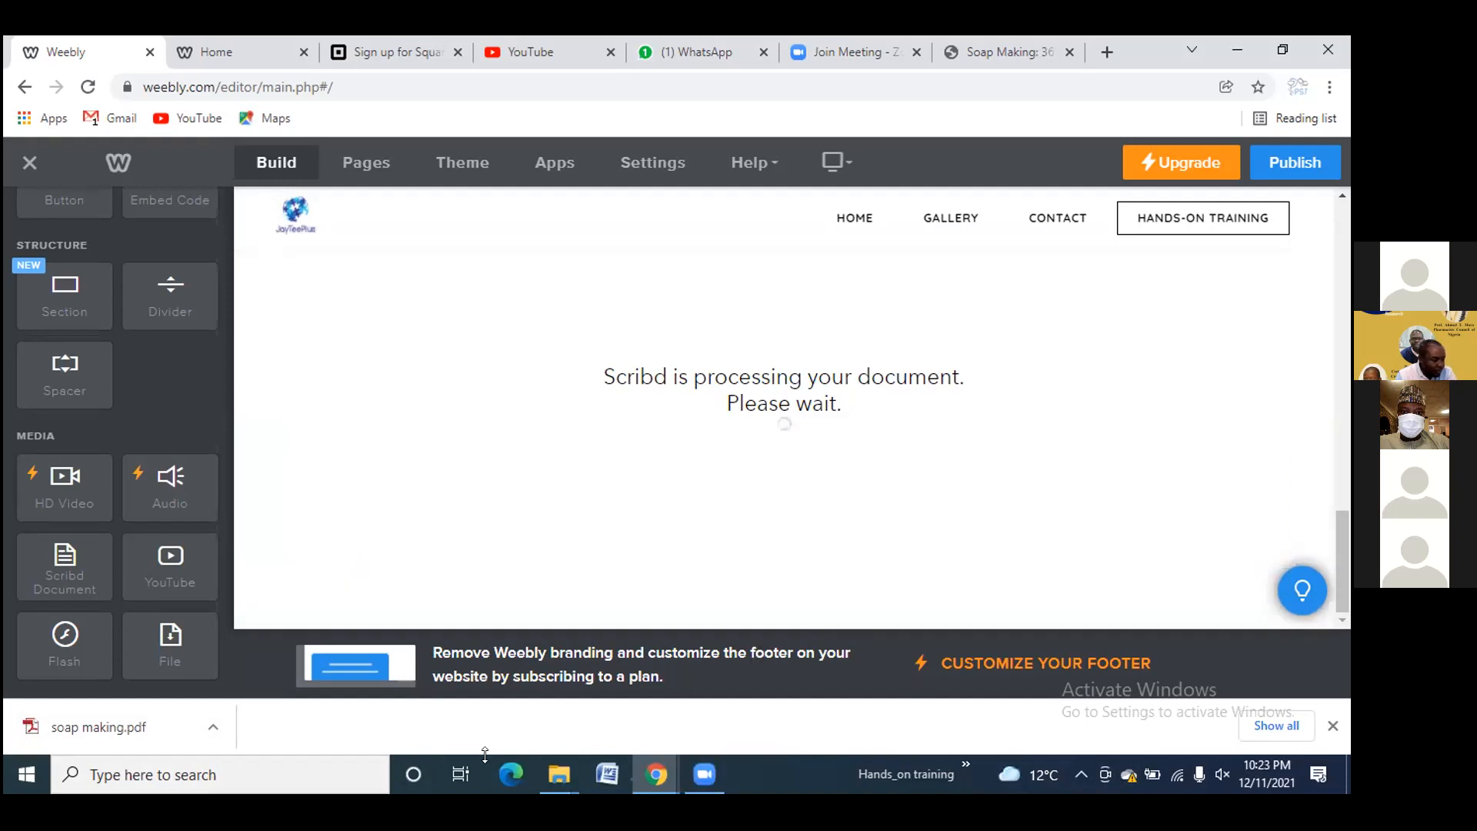
drag(189, 649, 790, 612)
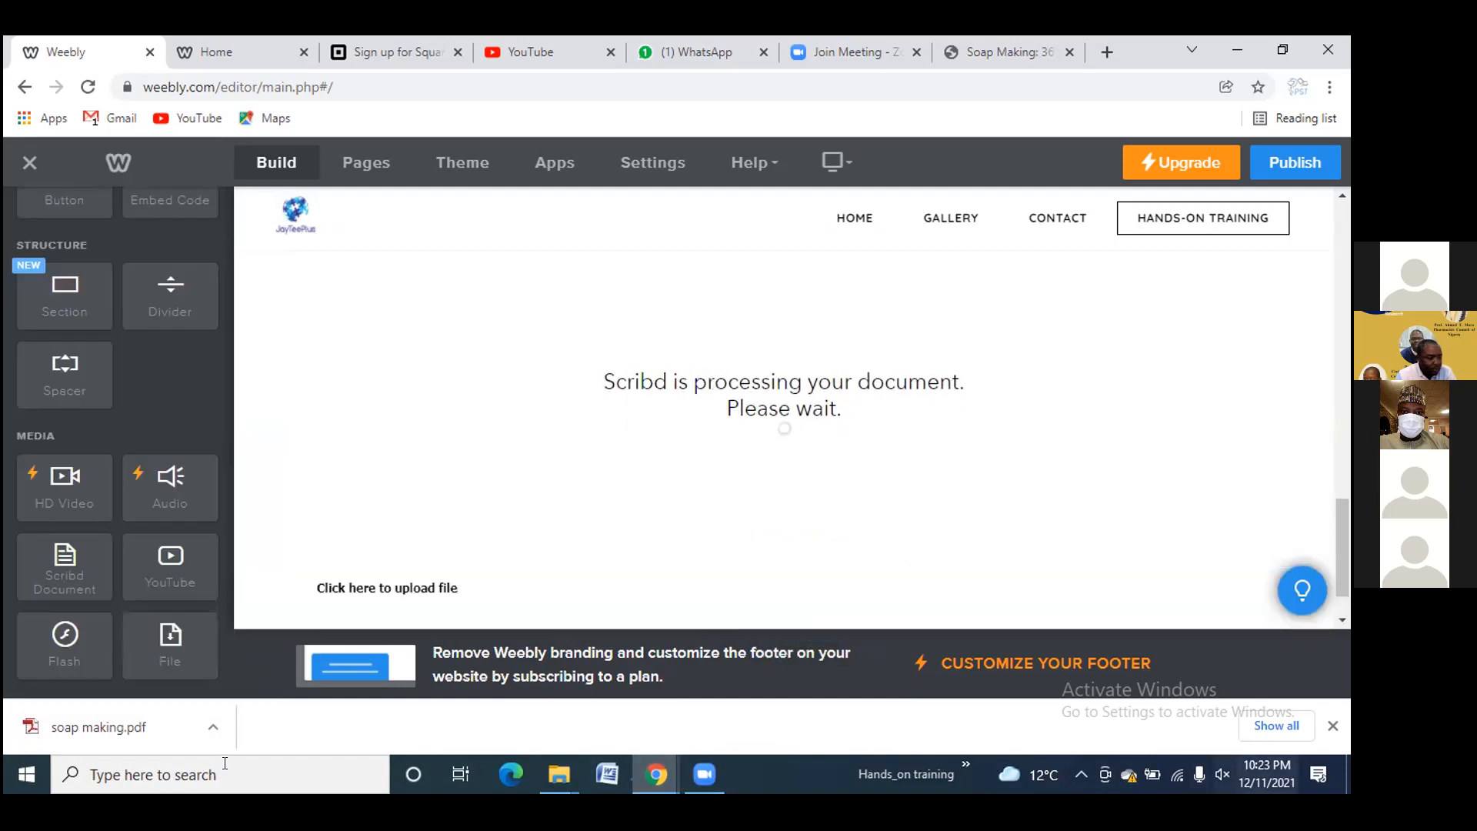
click(394, 601)
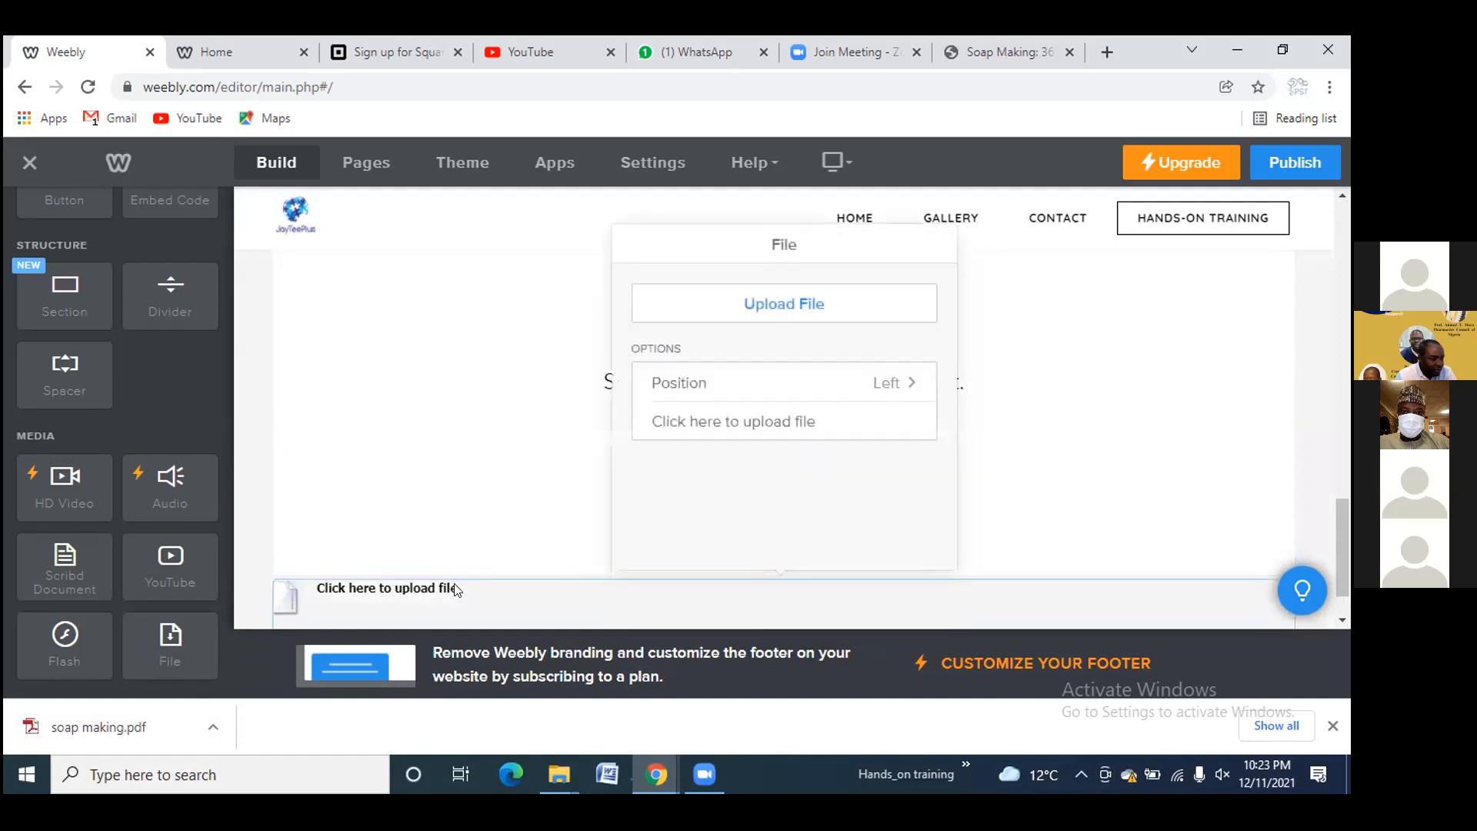
click(773, 306)
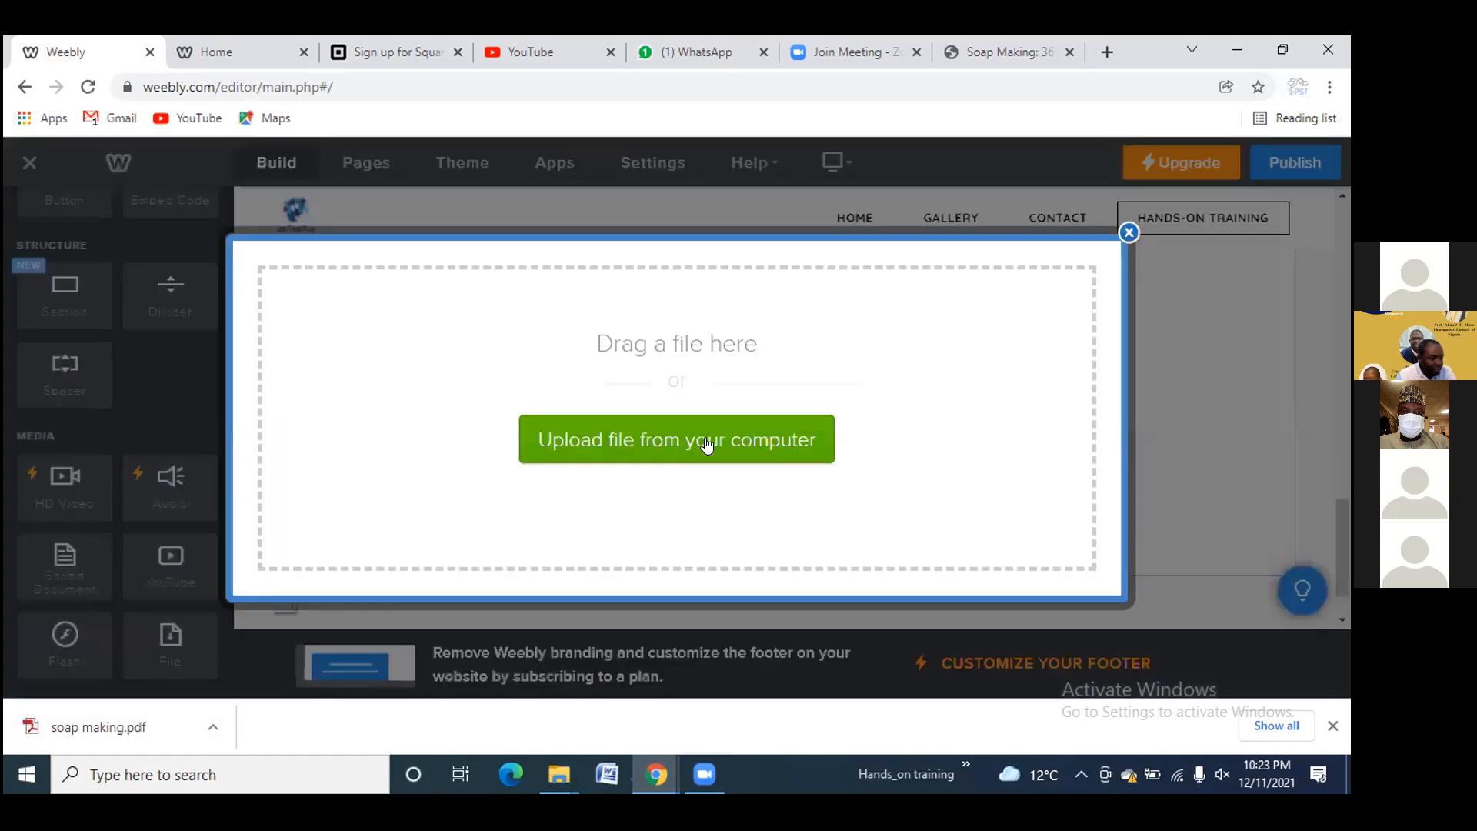
click(705, 438)
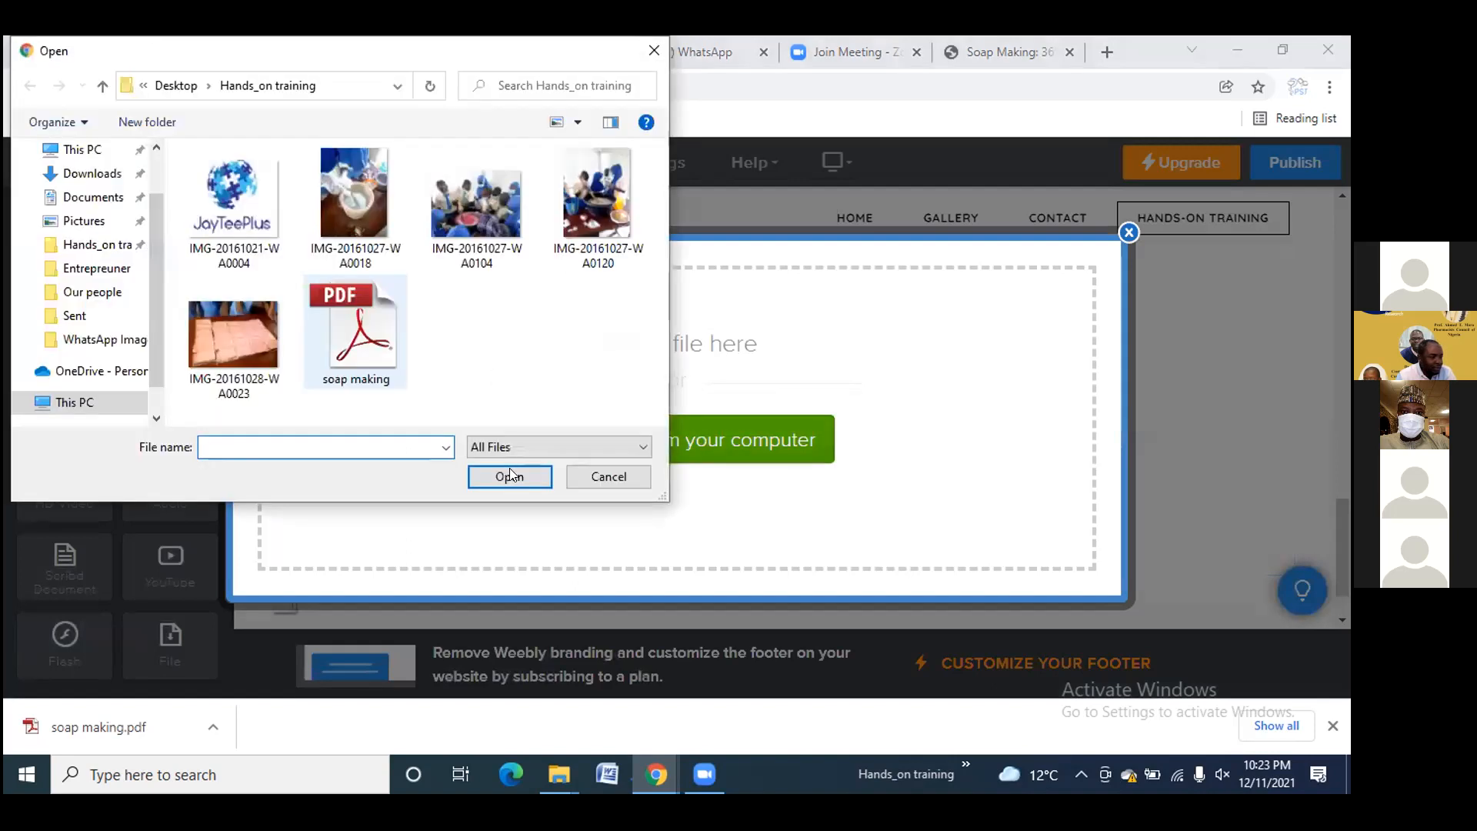
click(355, 335)
click(511, 476)
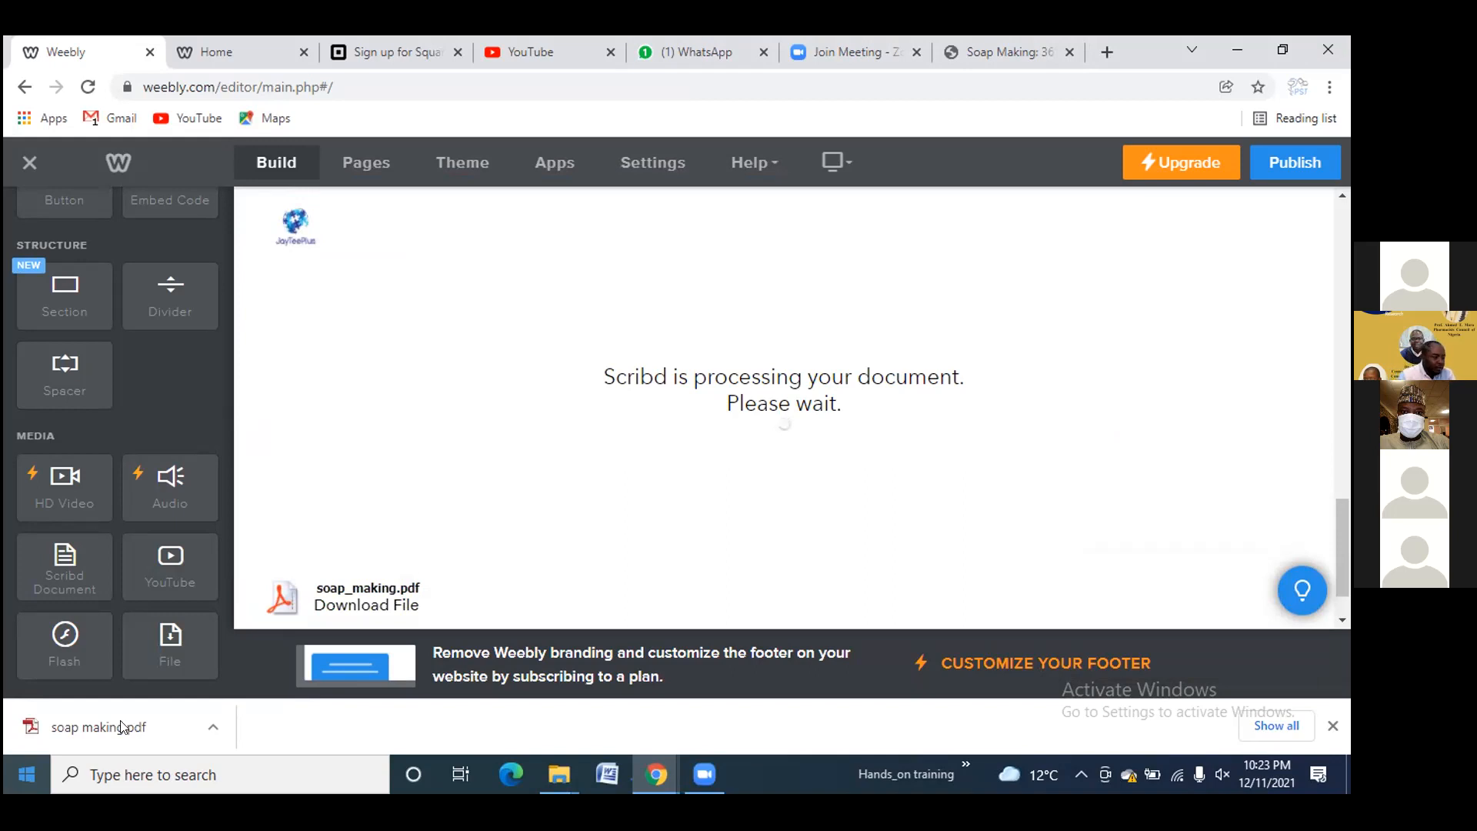
Scroll the canvas to check the loaded Scribd viewer and the soap_making.pdf download link
scroll(352, 563, down, 1)
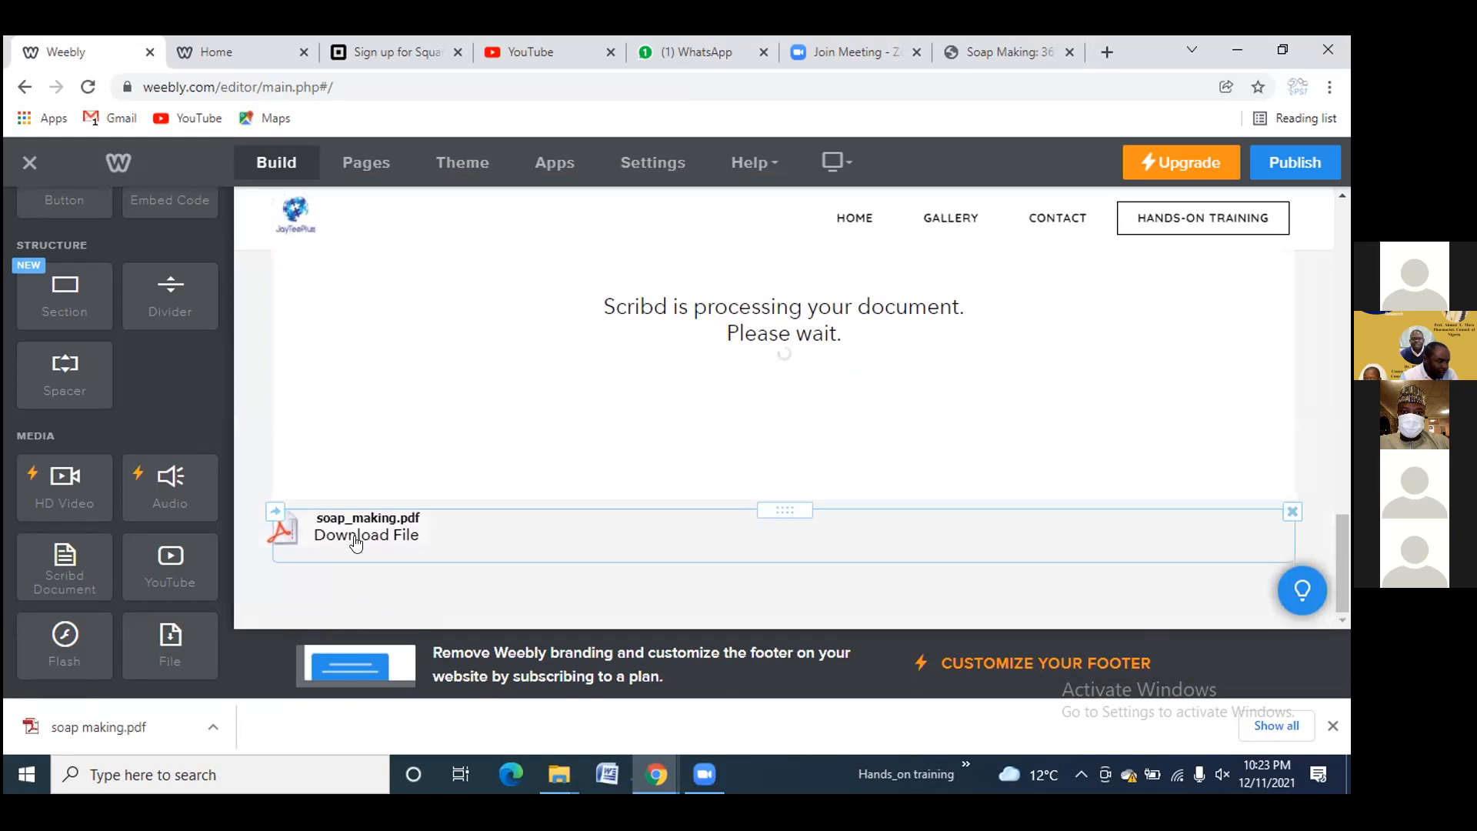
scroll(355, 546, up, 1)
scroll(750, 471, up, 1)
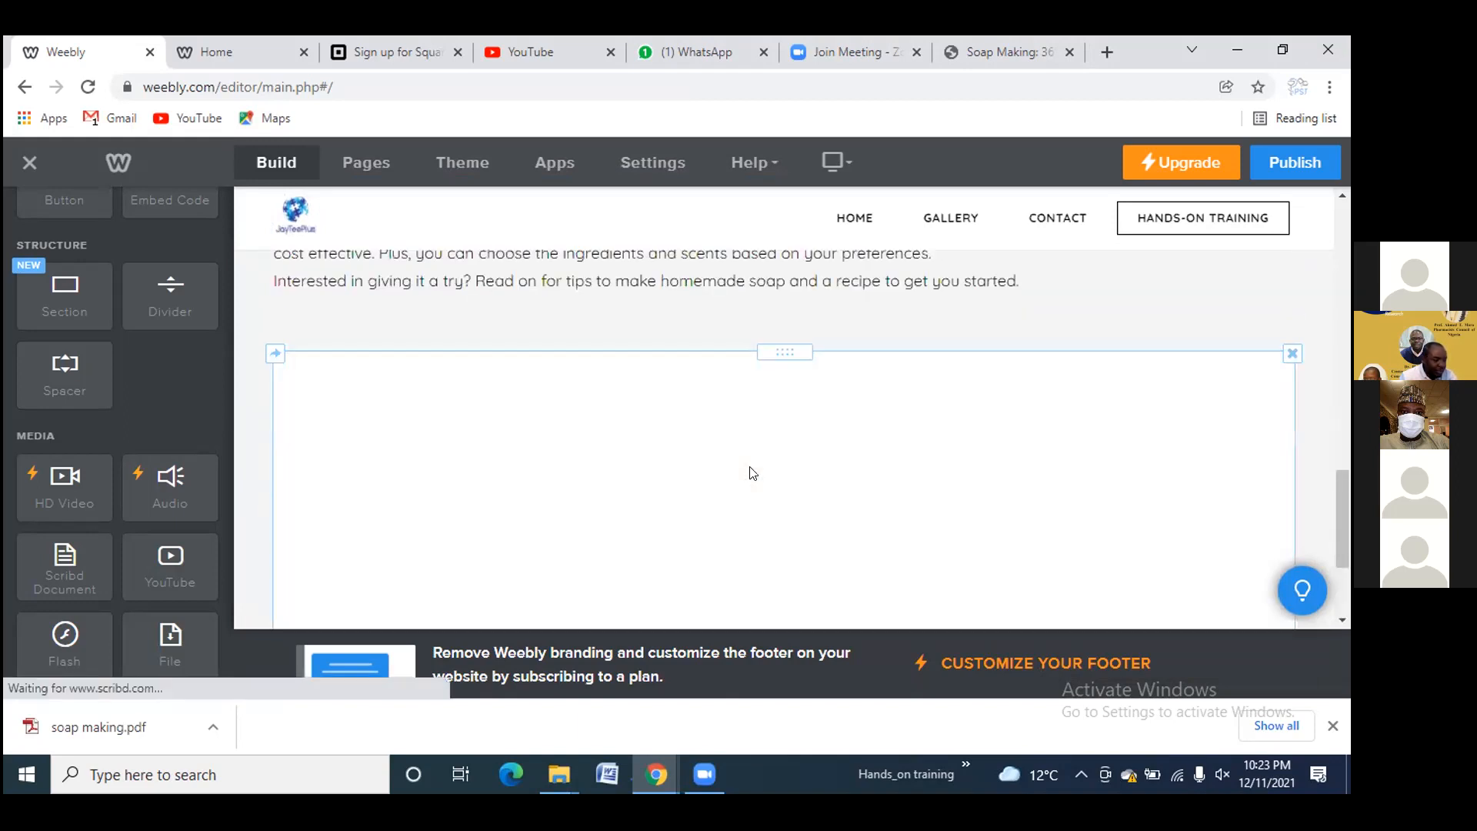
scroll(752, 473, down, 1)
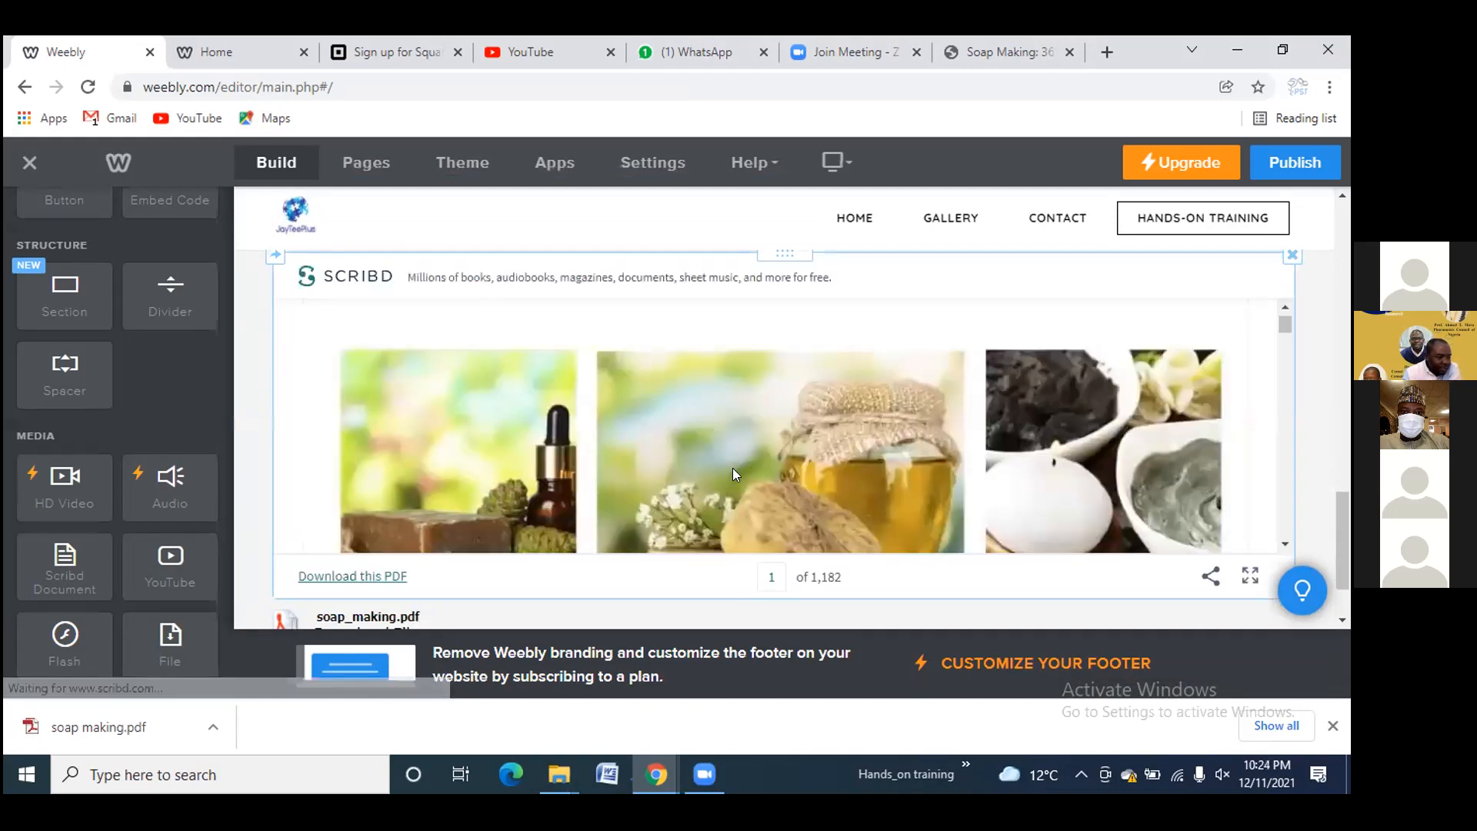
scroll(740, 474, down, 1)
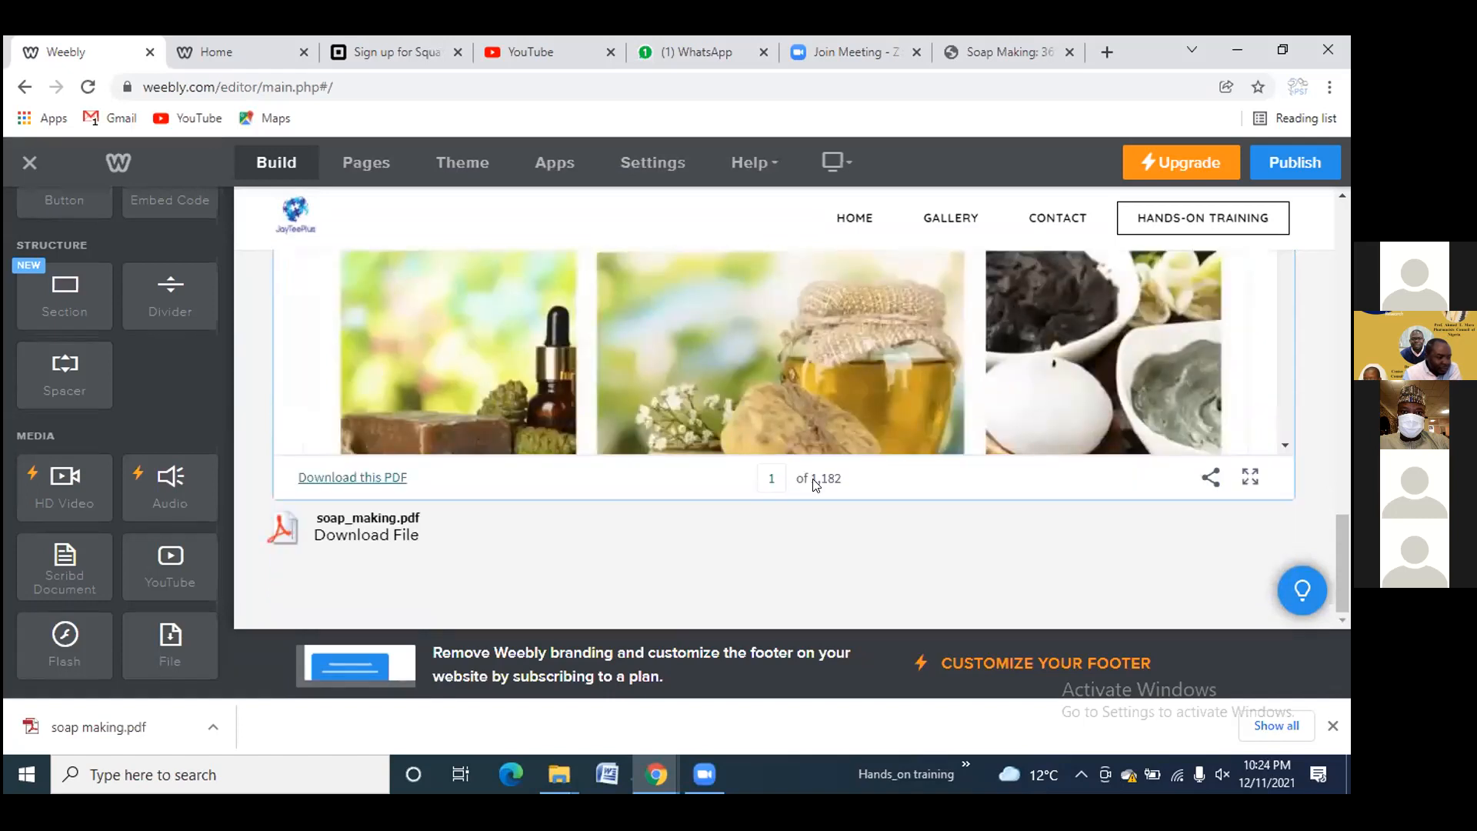
scroll(597, 456, up, 2)
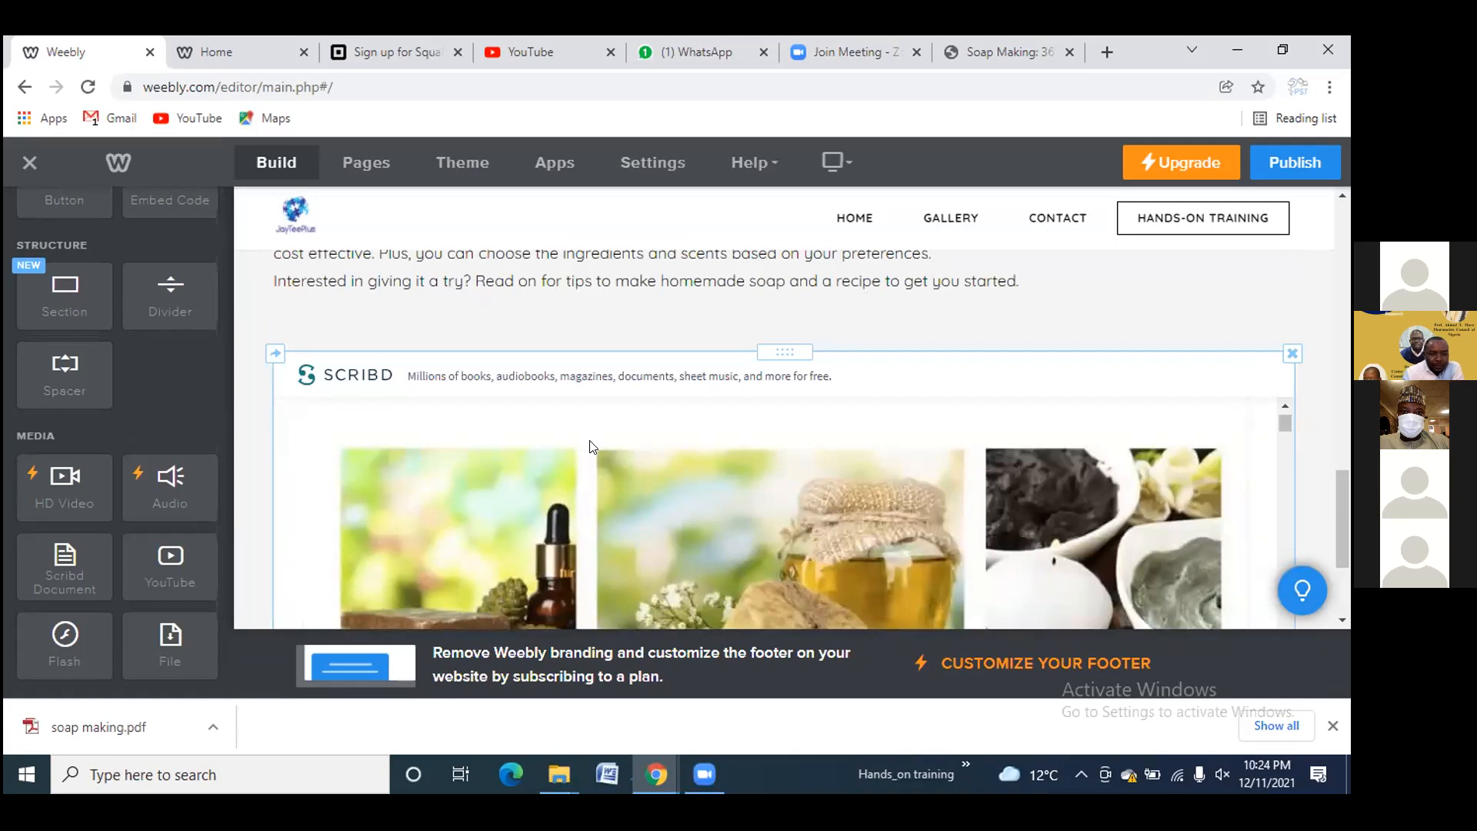
scroll(547, 462, down, 2)
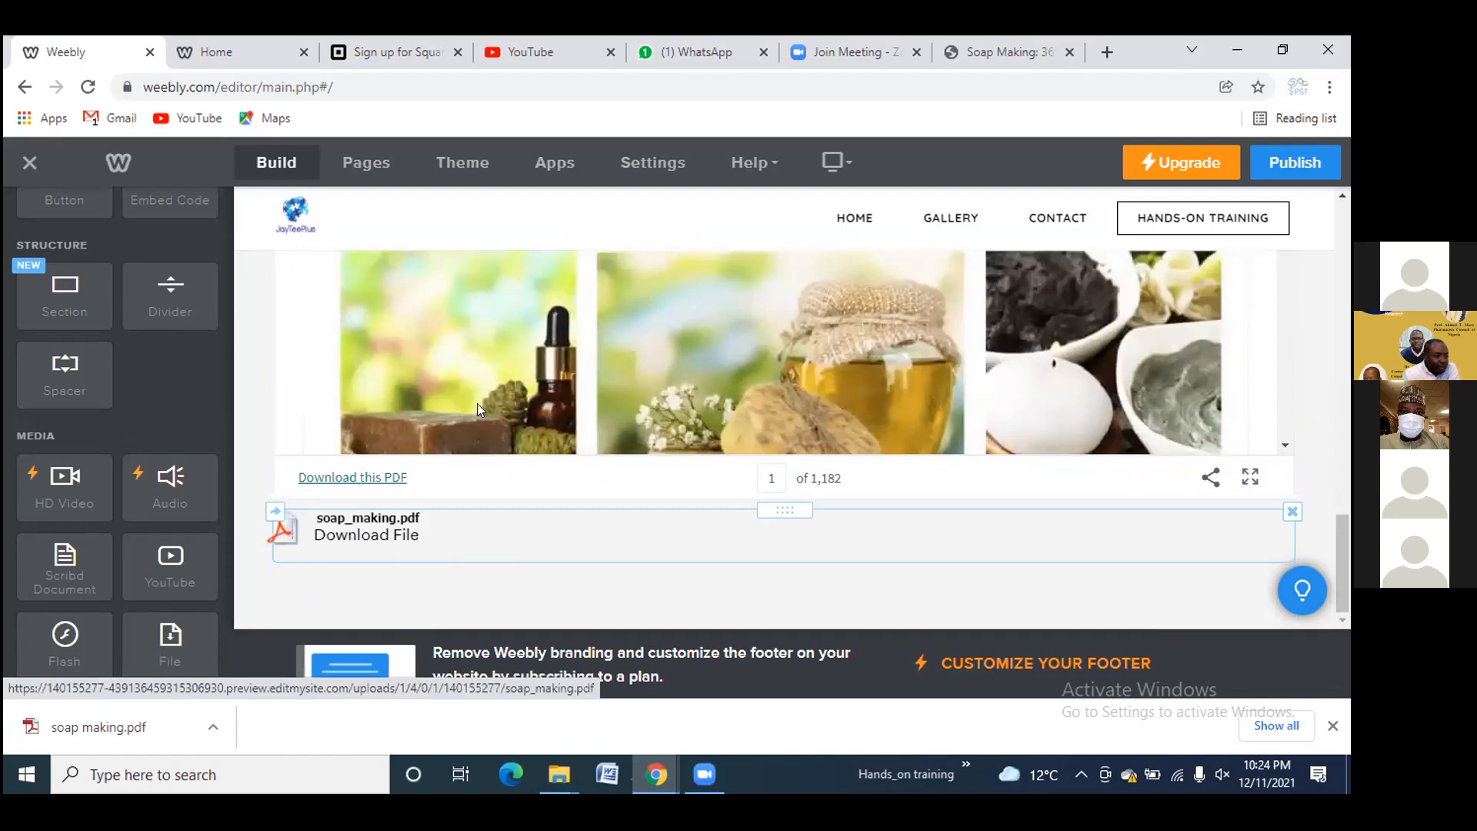
scroll(480, 403, up, 3)
scroll(483, 400, up, 6)
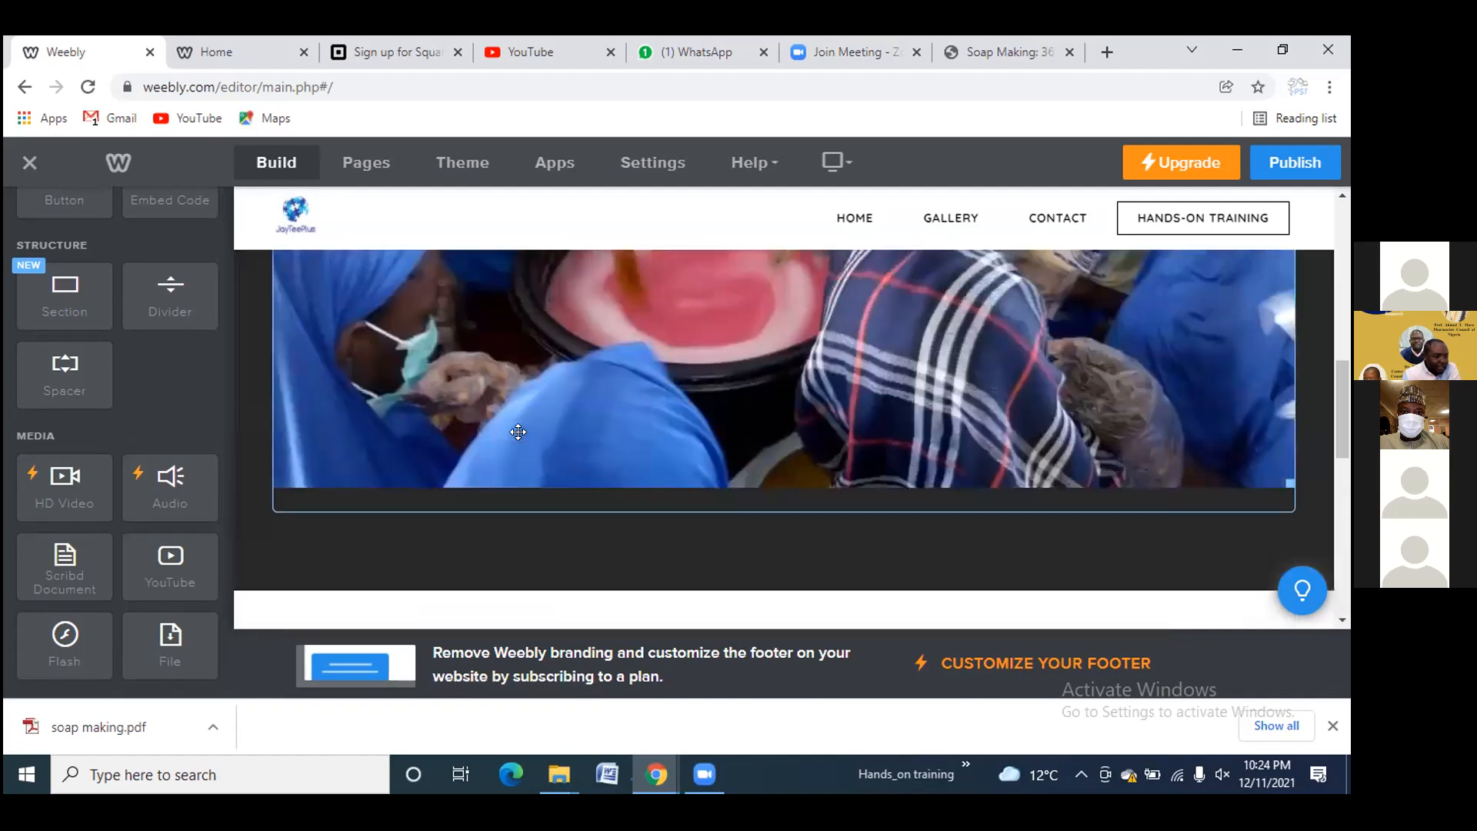
scroll(587, 445, up, 2)
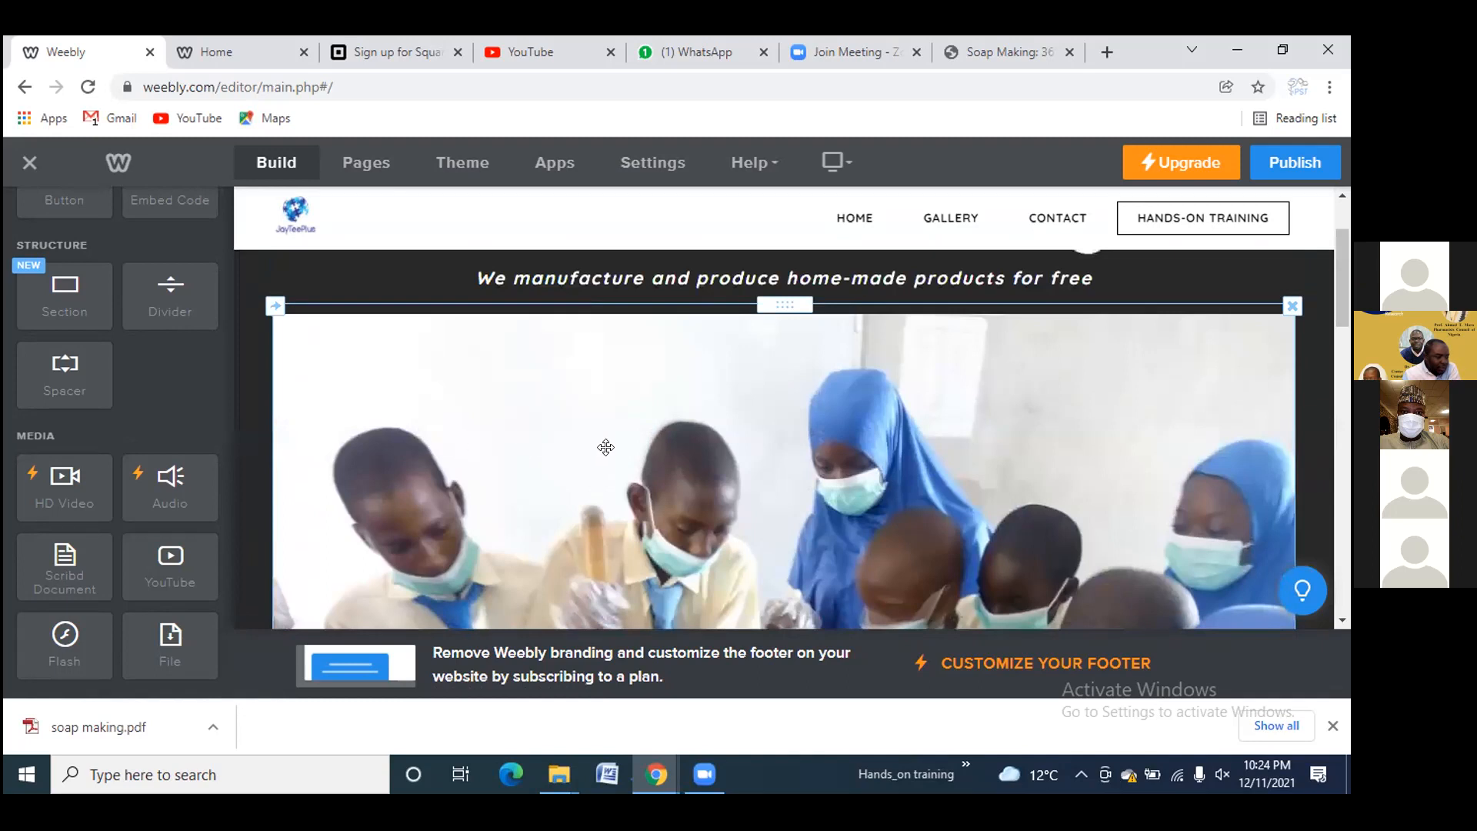
scroll(657, 405, up, 2)
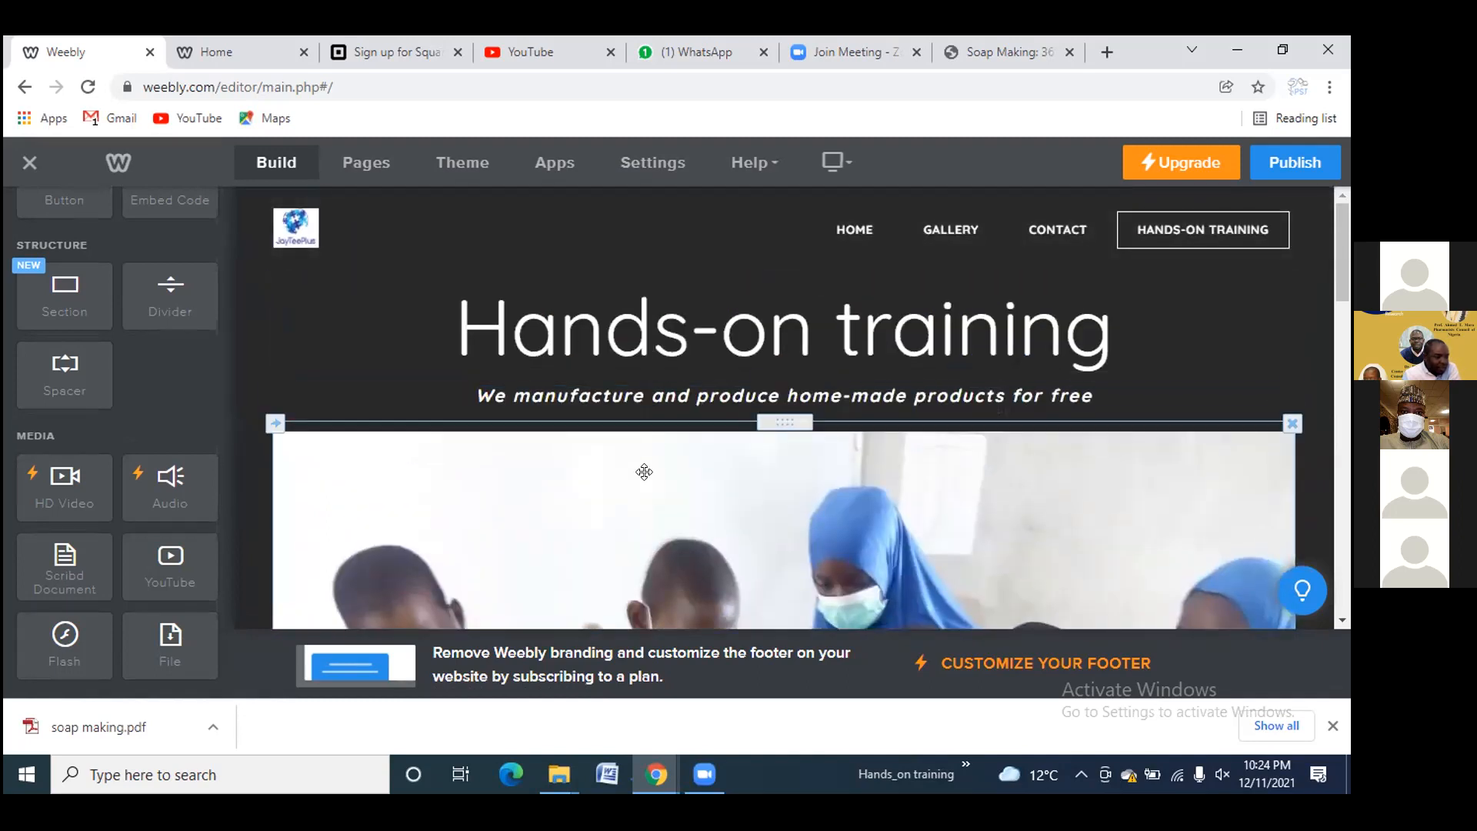
scroll(644, 478, down, 1)
scroll(645, 478, down, 8)
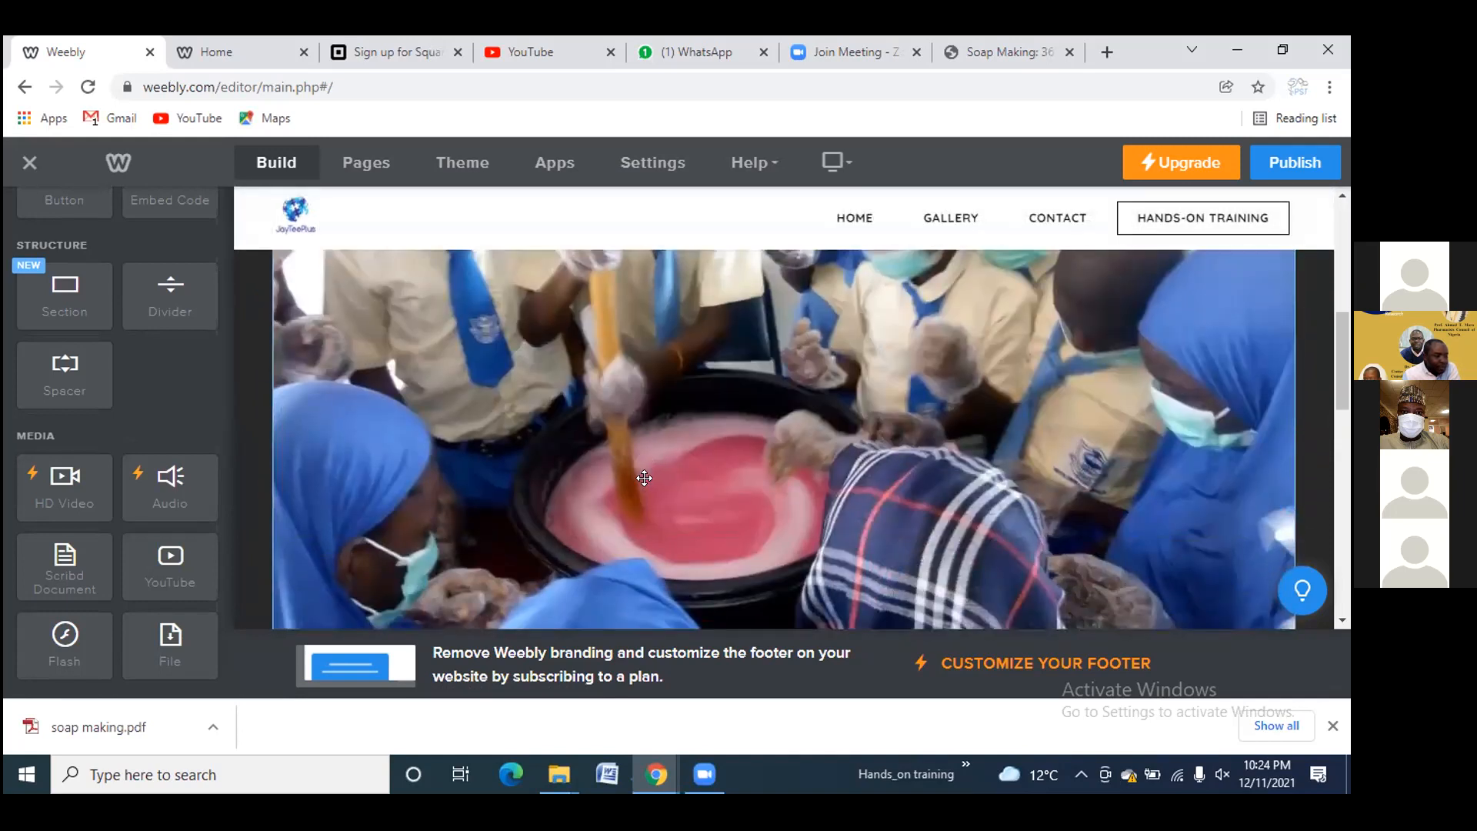
scroll(644, 488, down, 10)
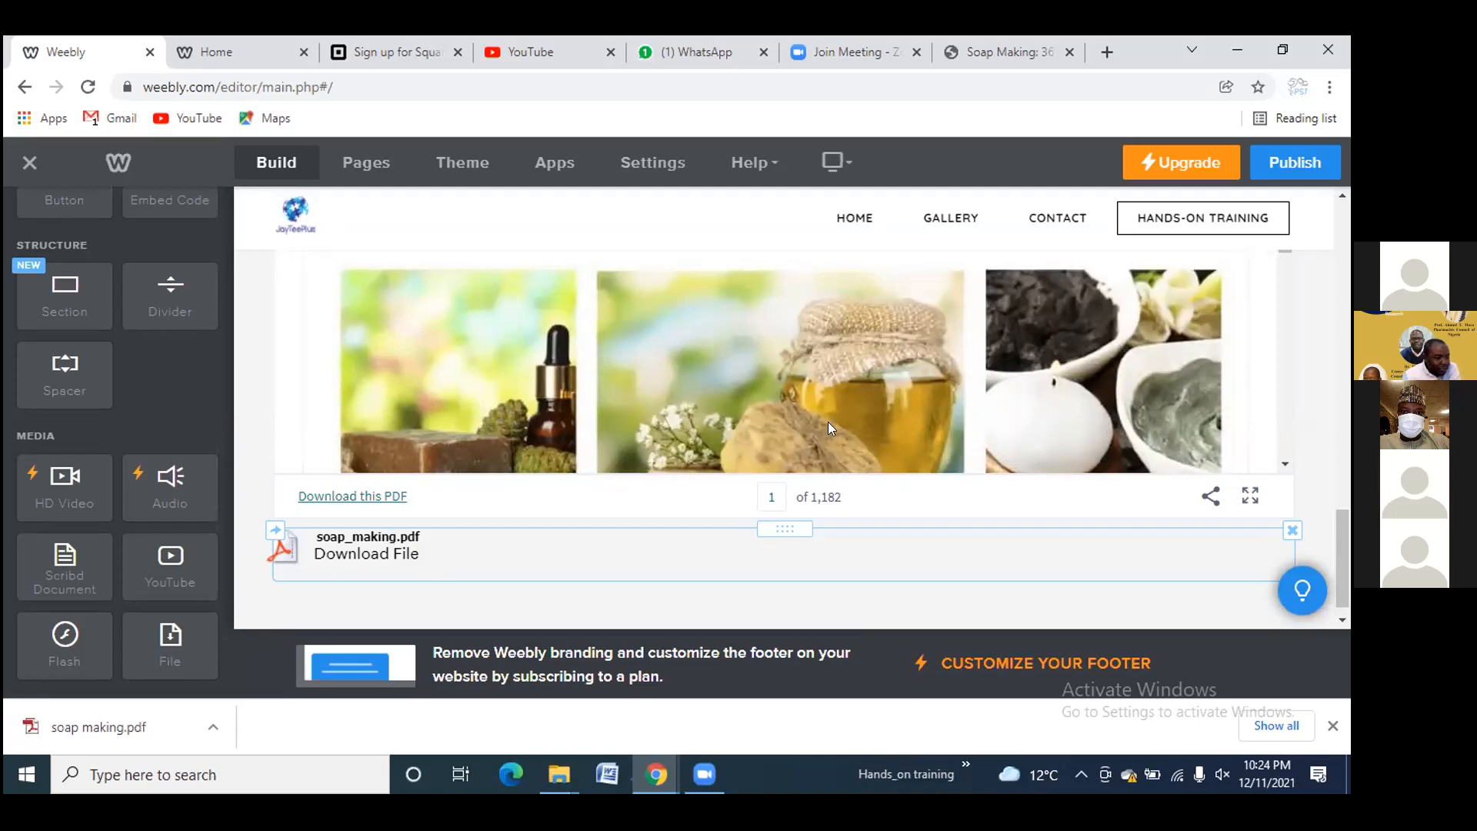
scroll(854, 400, up, 3)
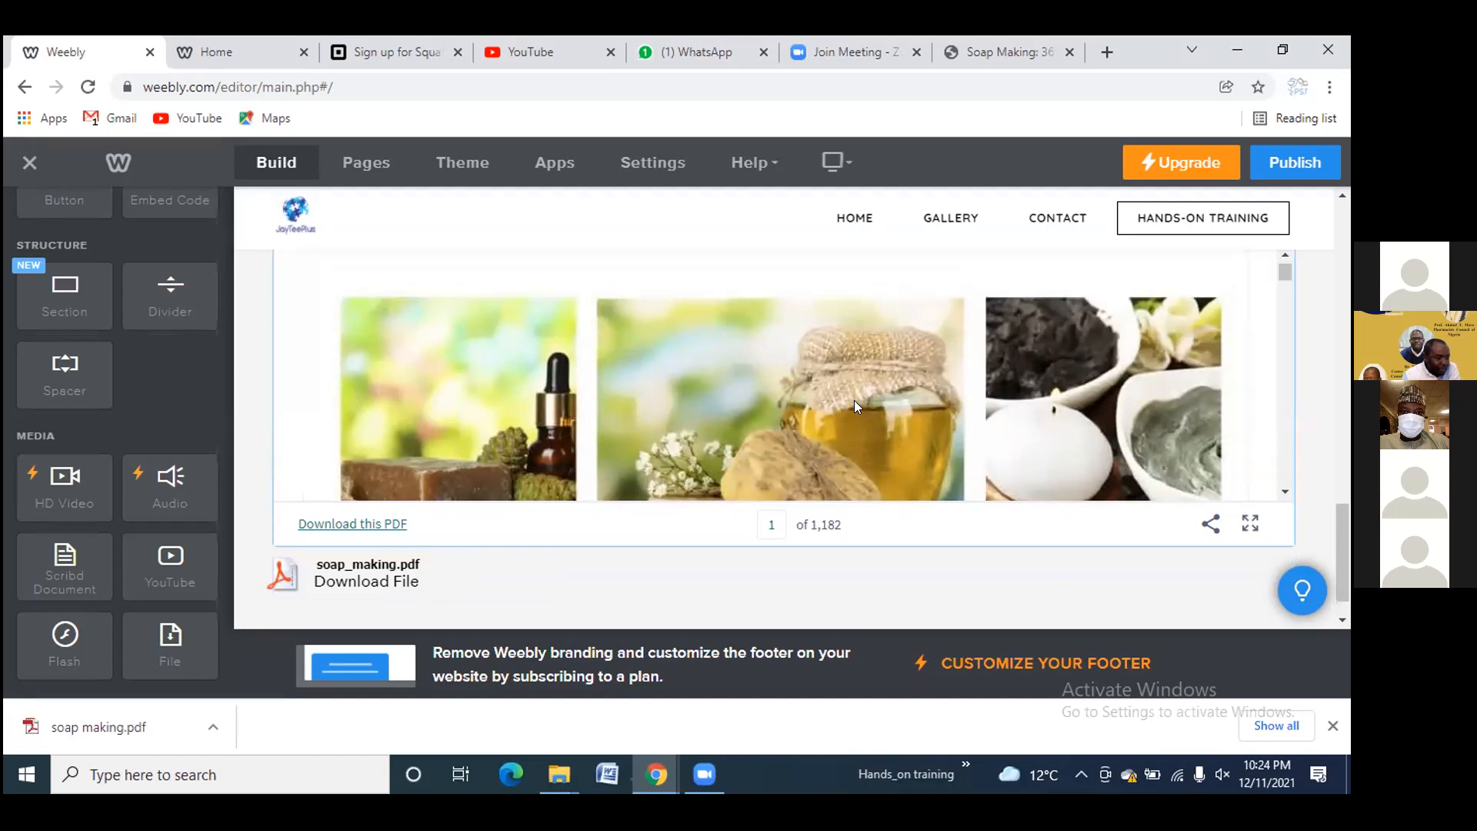
scroll(859, 423, up, 1)
scroll(365, 468, down, 3)
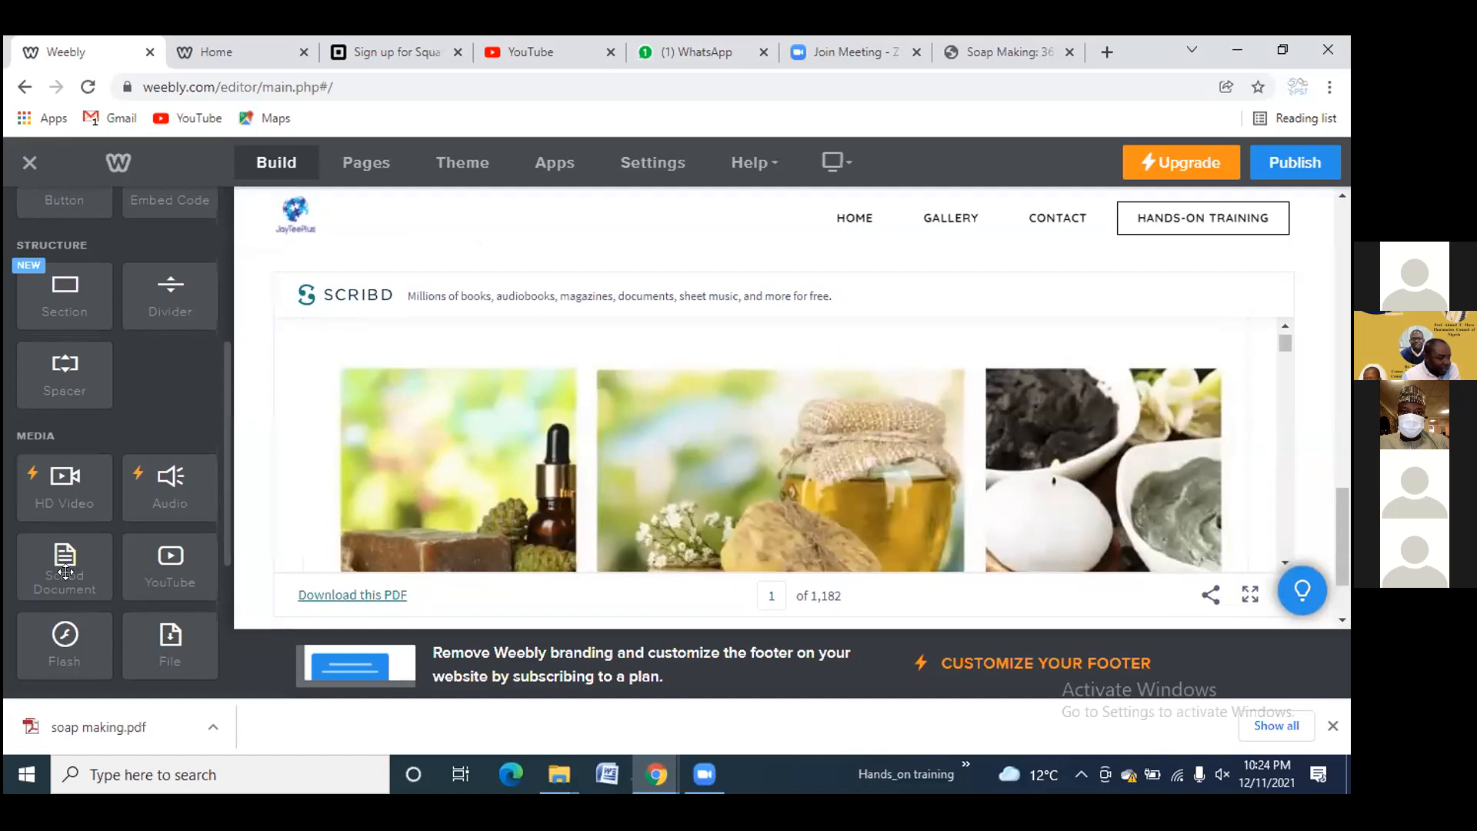
mouse_move(54, 567)
mouse_down()
mouse_move(132, 544)
mouse_move(237, 584)
mouse_move(61, 571)
mouse_up()
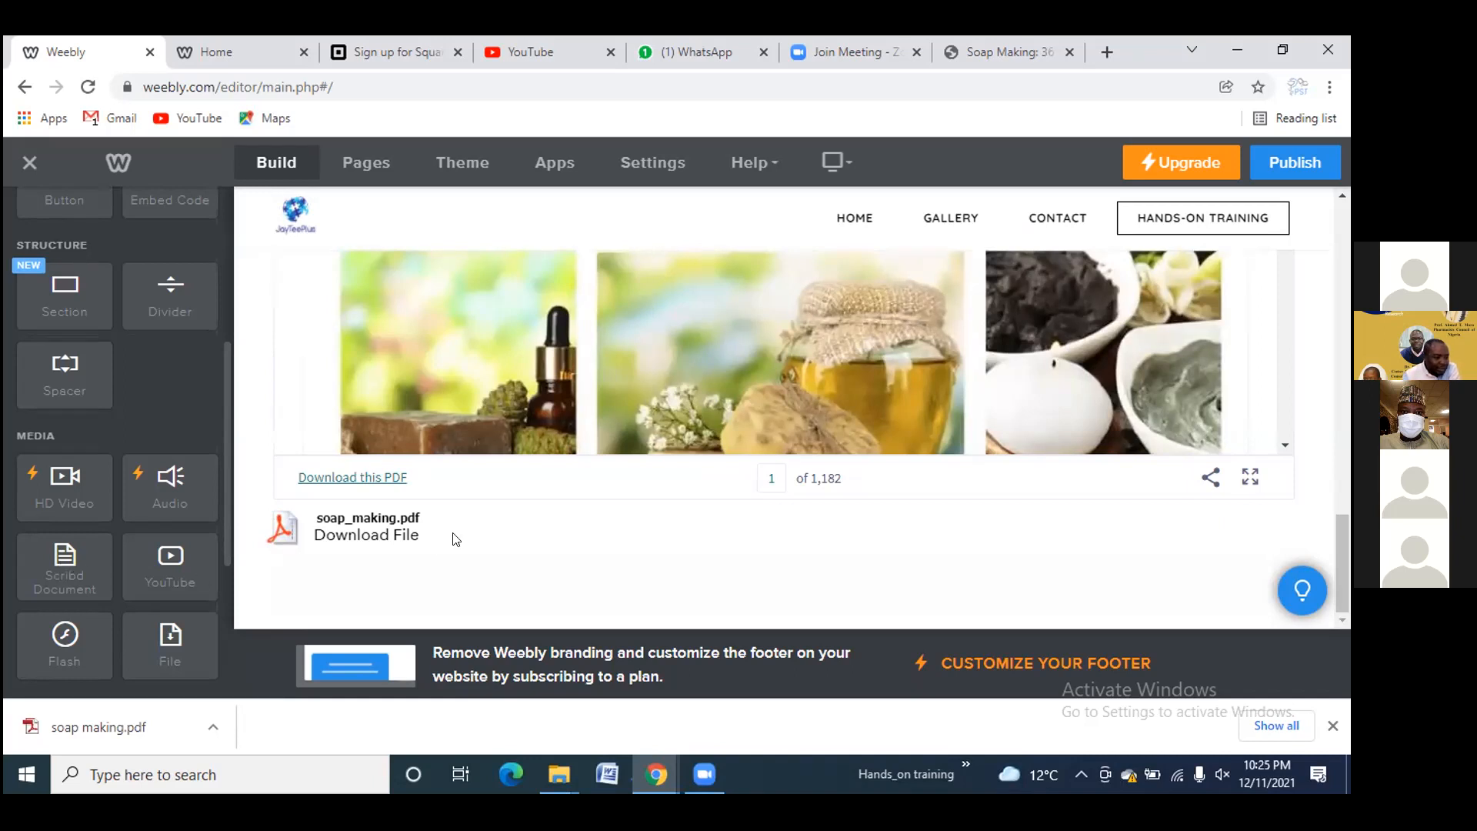
scroll(634, 482, up, 5)
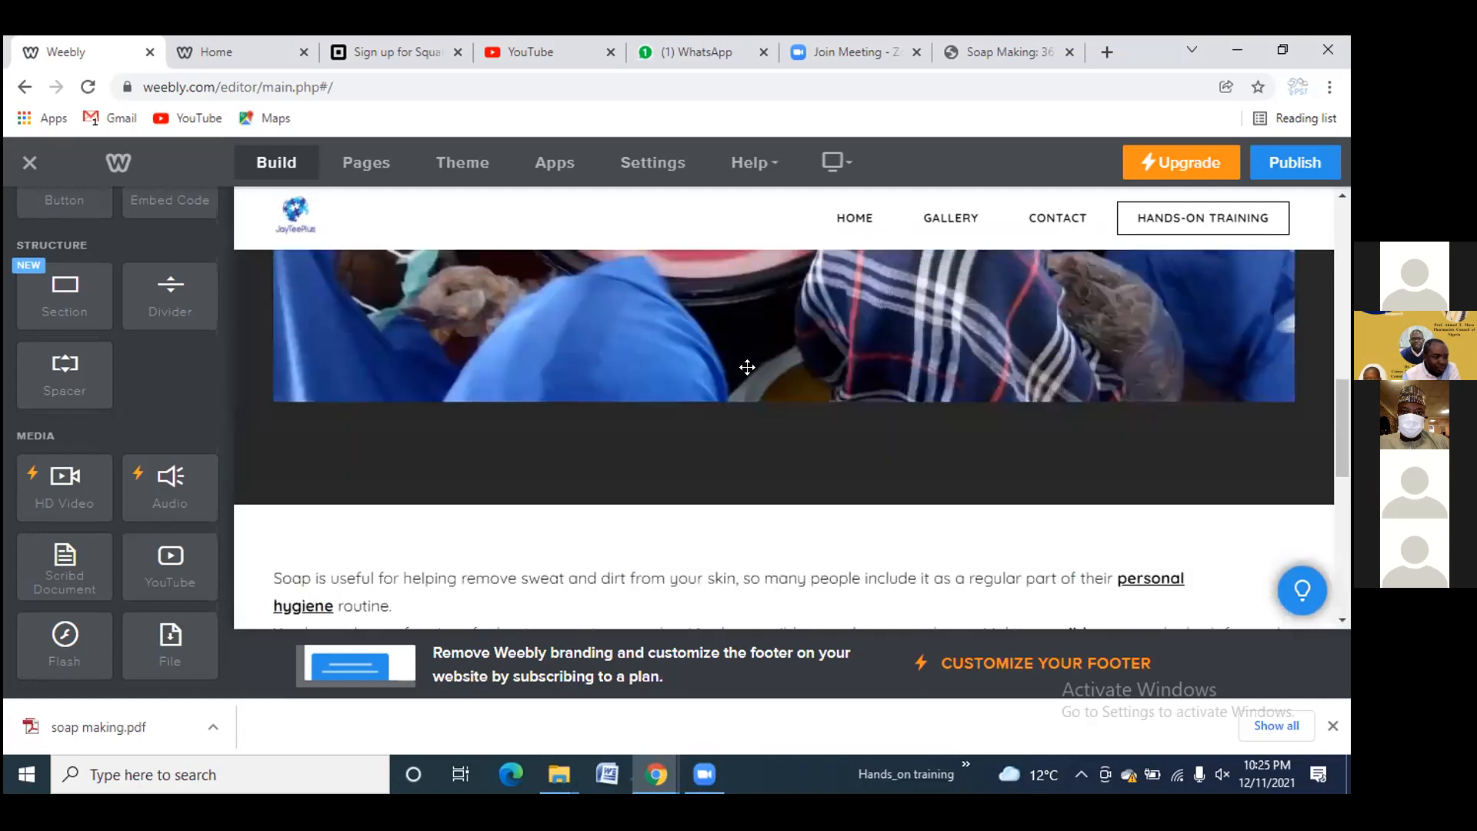
scroll(726, 396, up, 3)
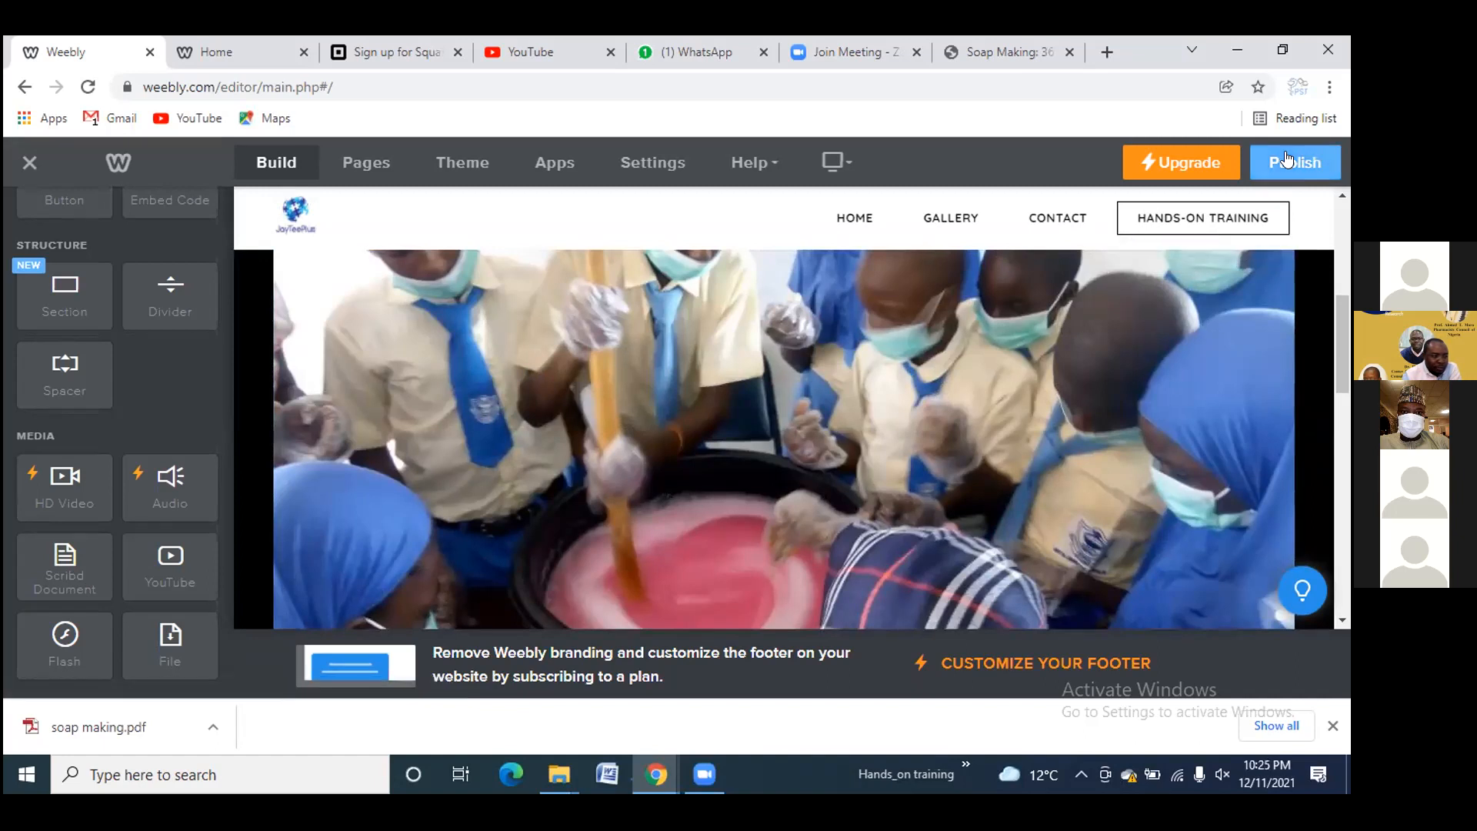
Publish the site, close the extra Home and Soap Making tabs, and open handsontraining2021.weebly.com
click(1286, 158)
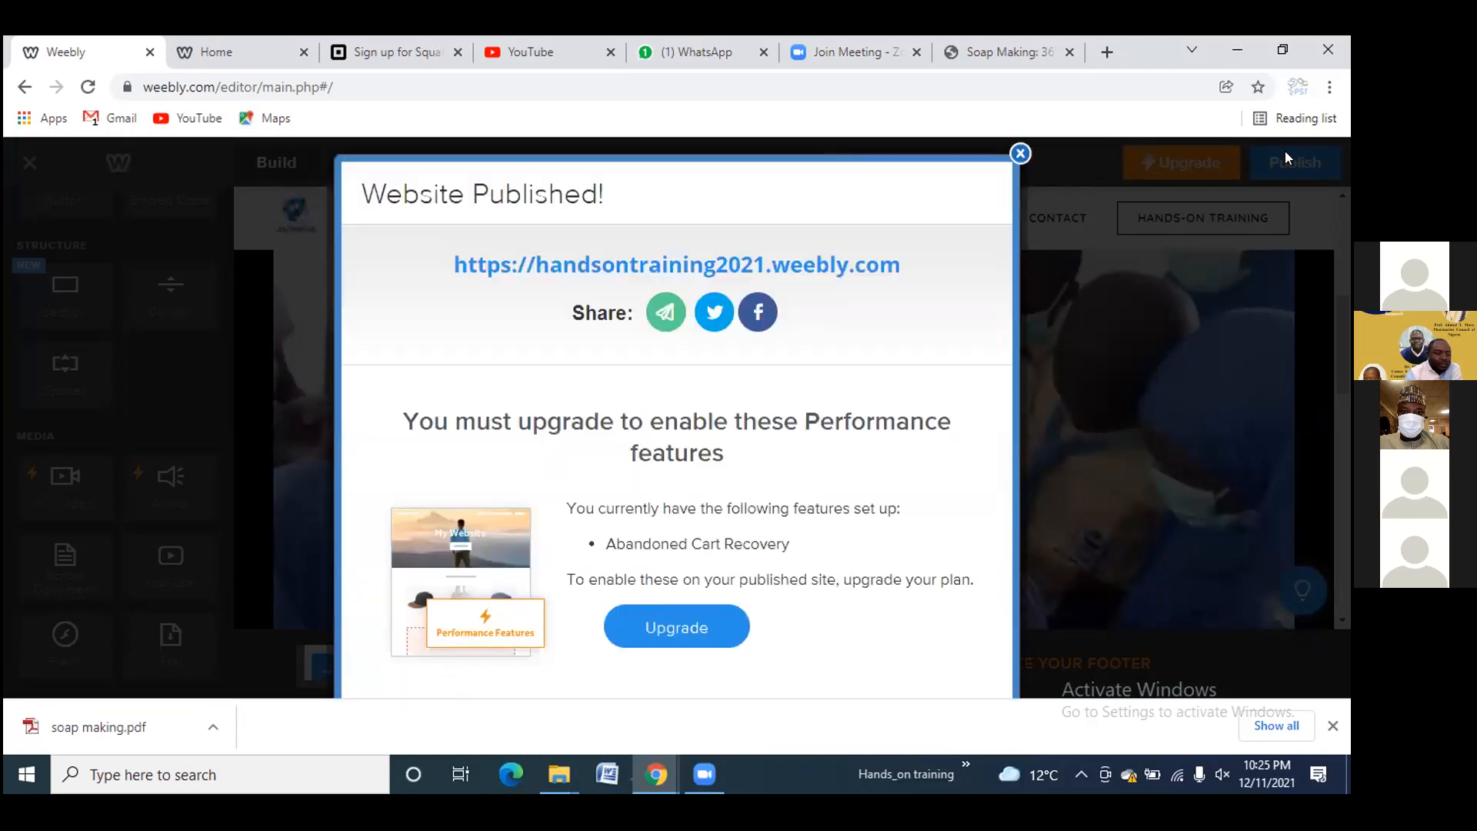
click(304, 52)
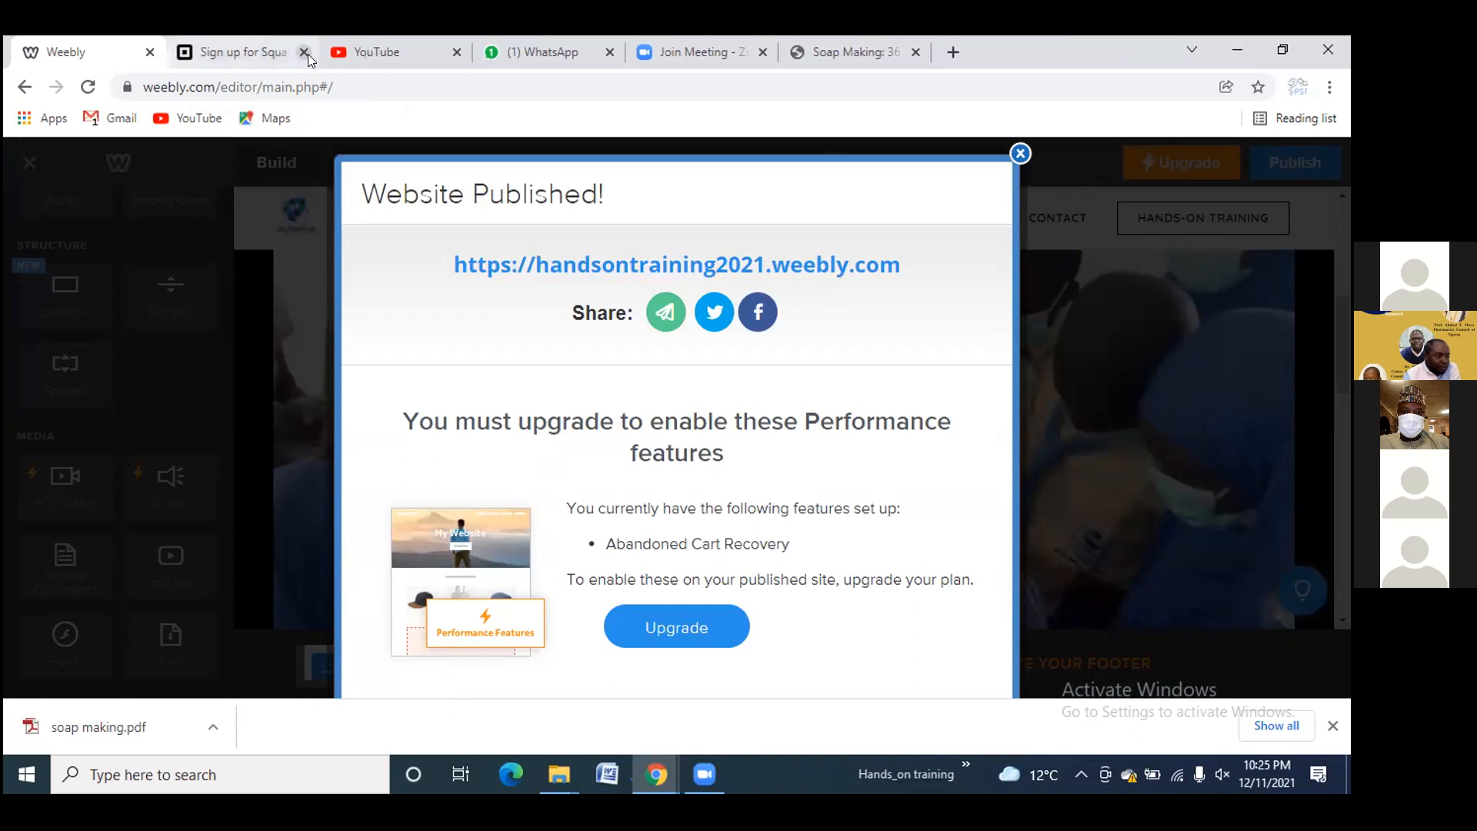
click(916, 51)
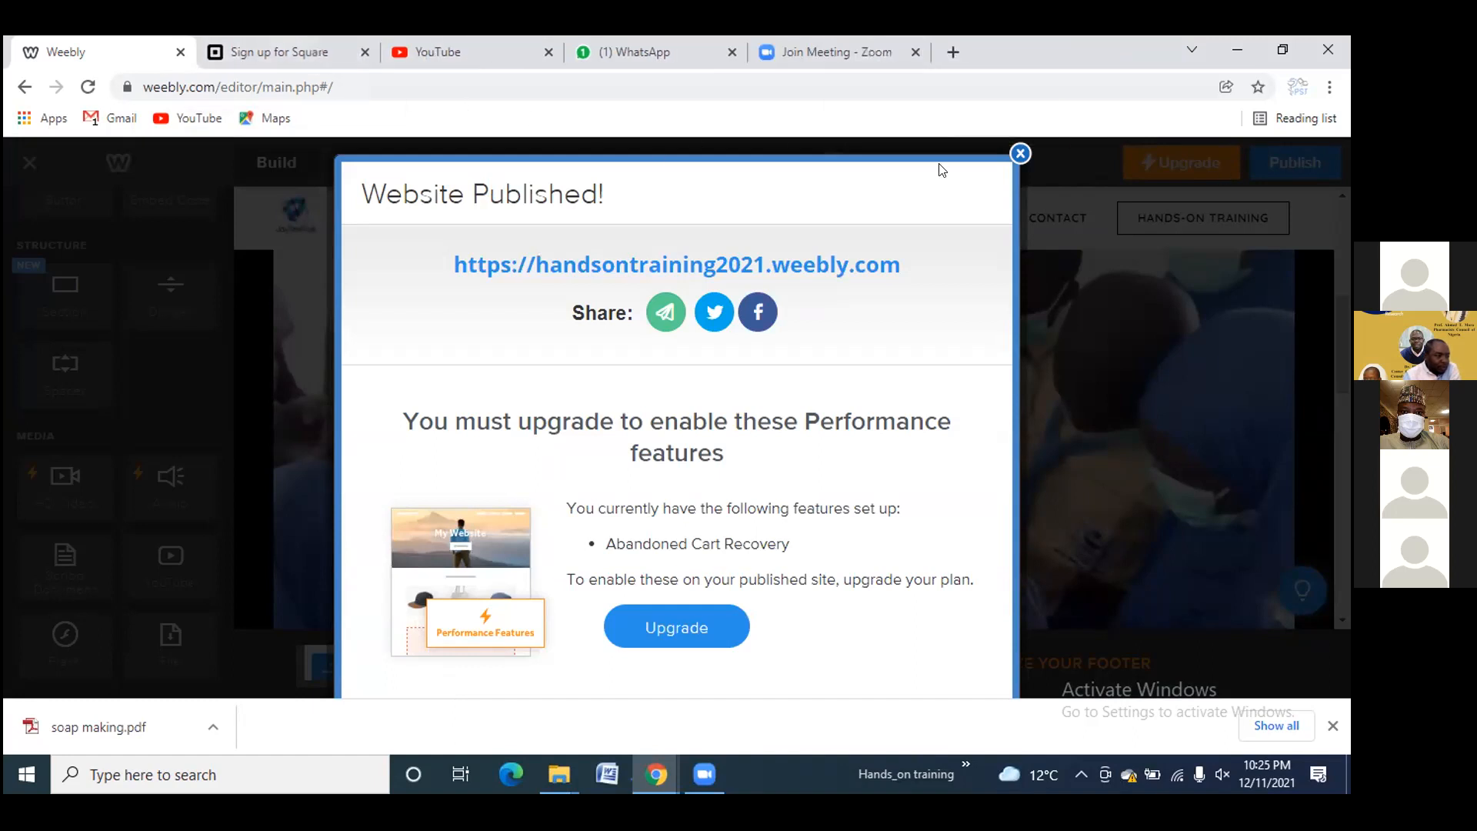
click(765, 264)
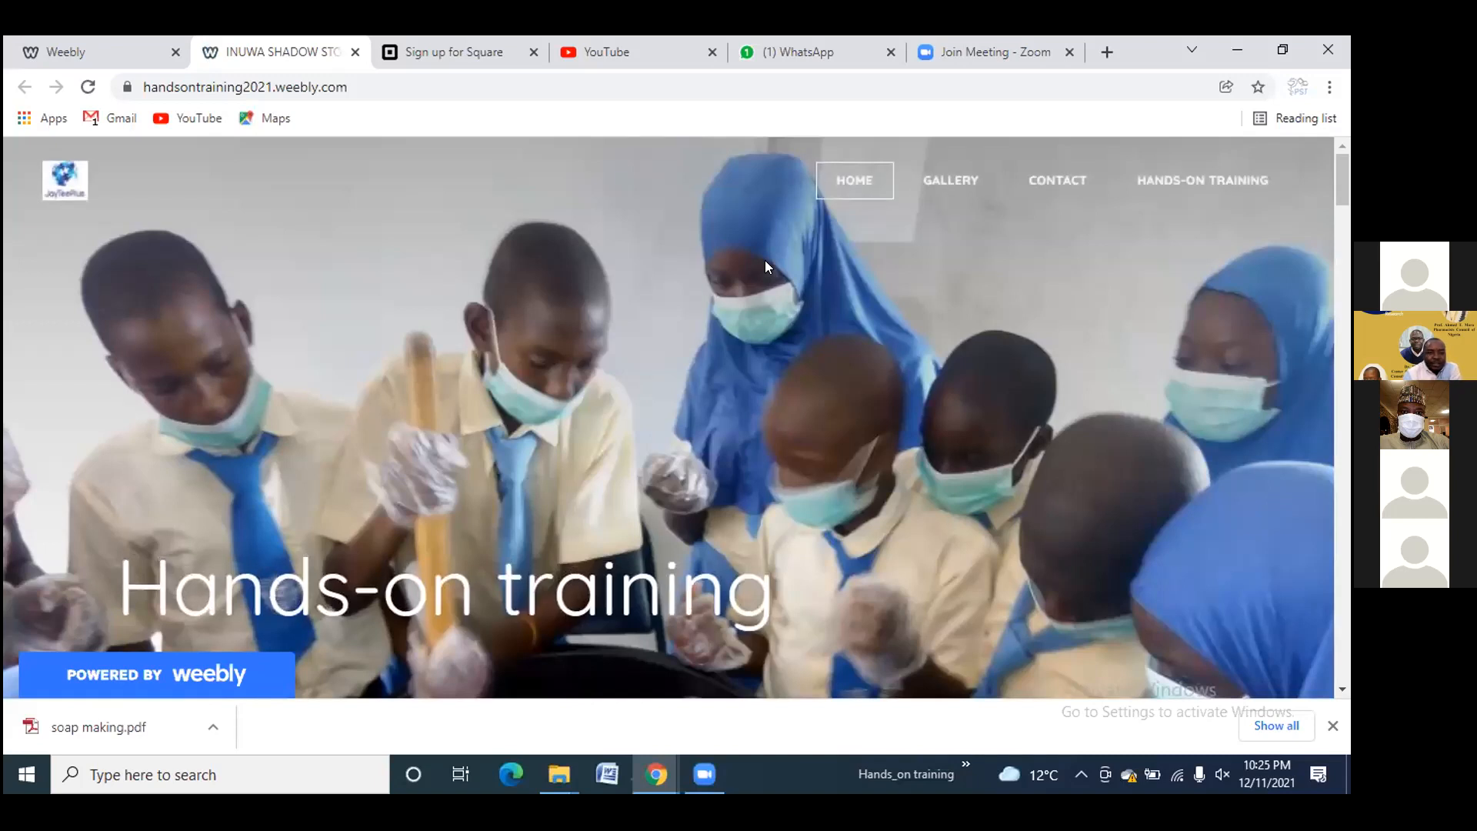
Open the live site's Hands-On Training page and scroll down to the embedded PDF
mouse_move(1203, 179)
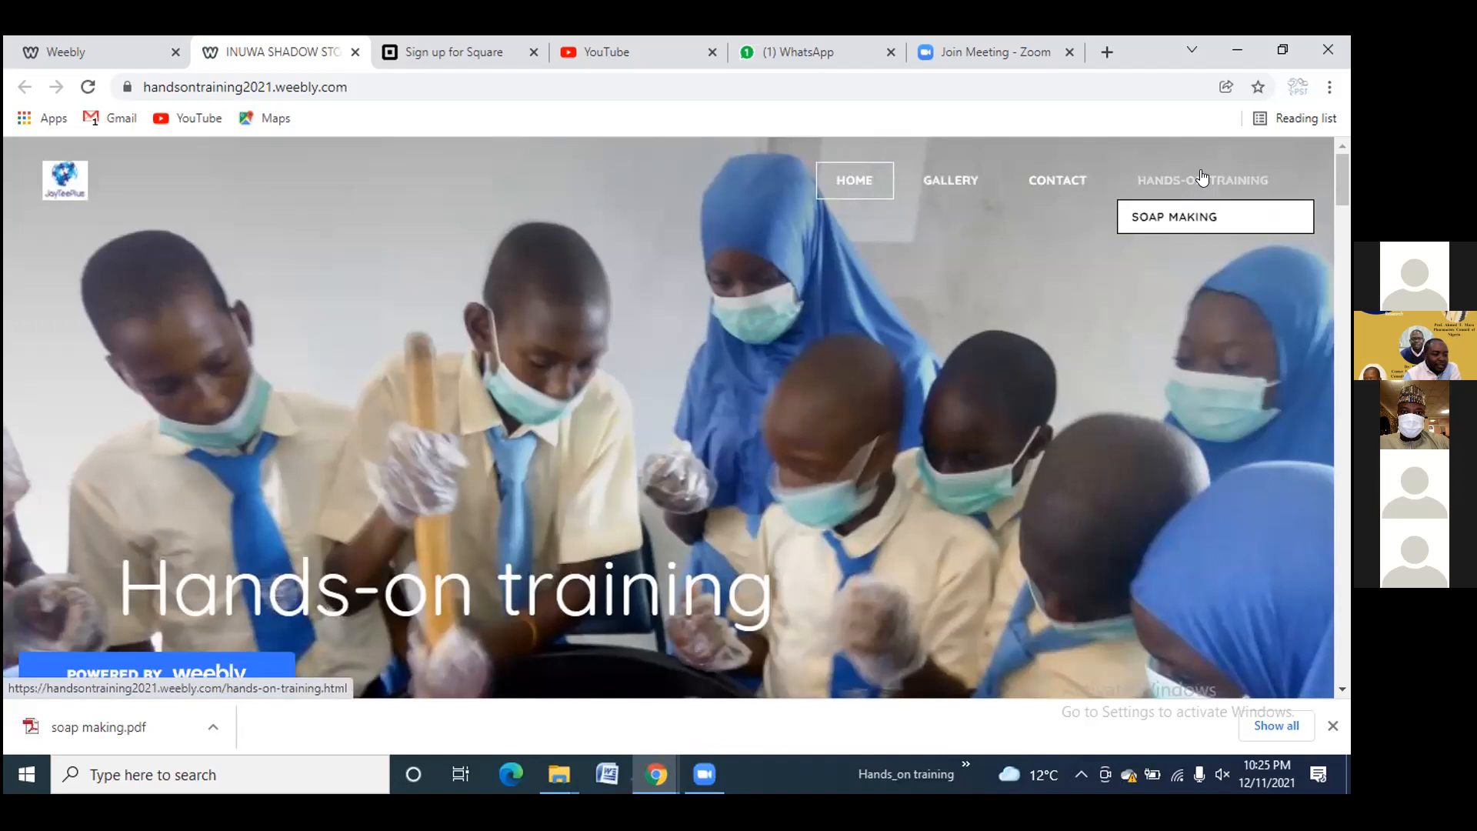
click(1203, 177)
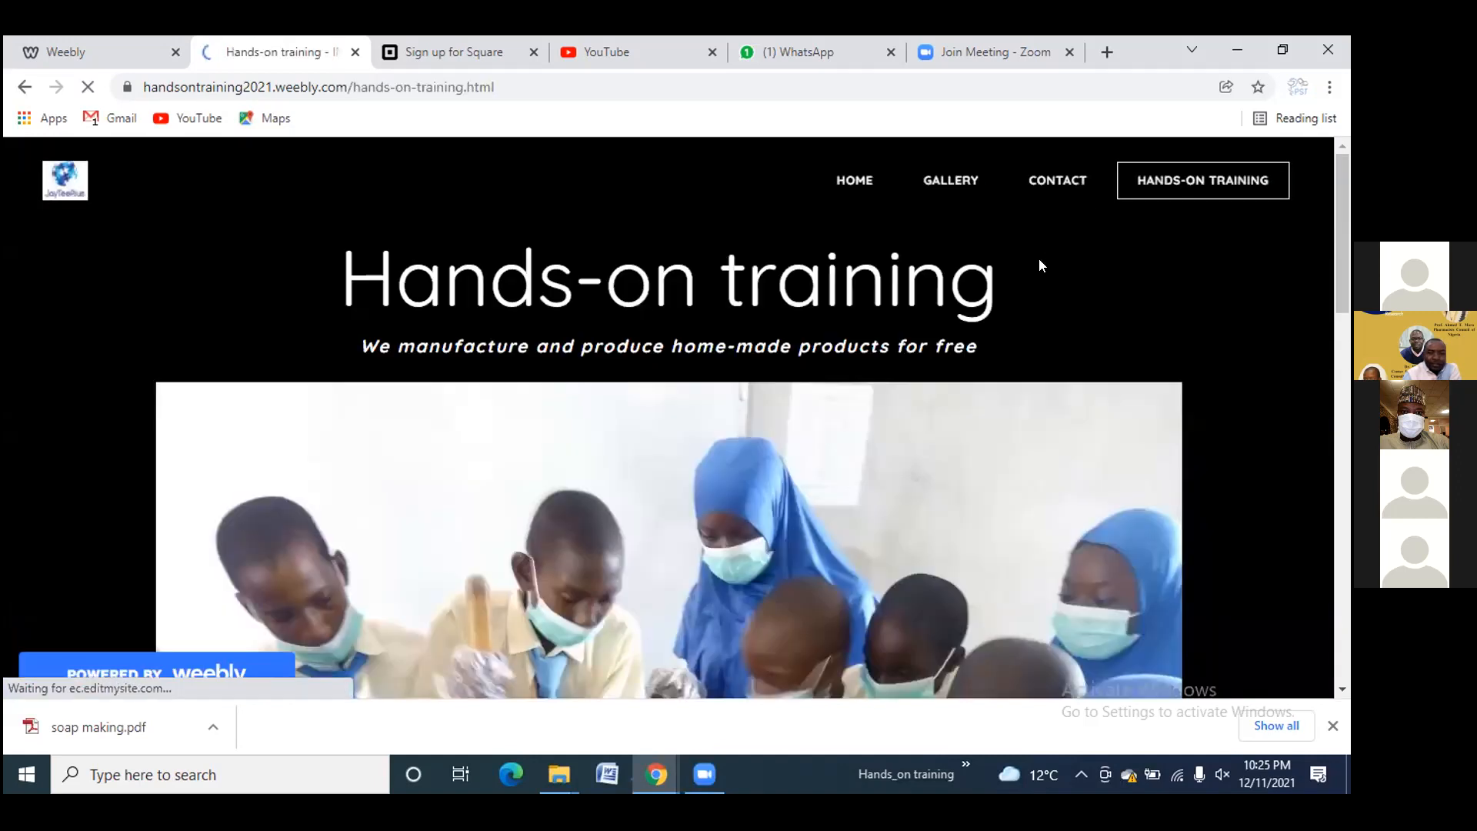
scroll(814, 390, down, 8)
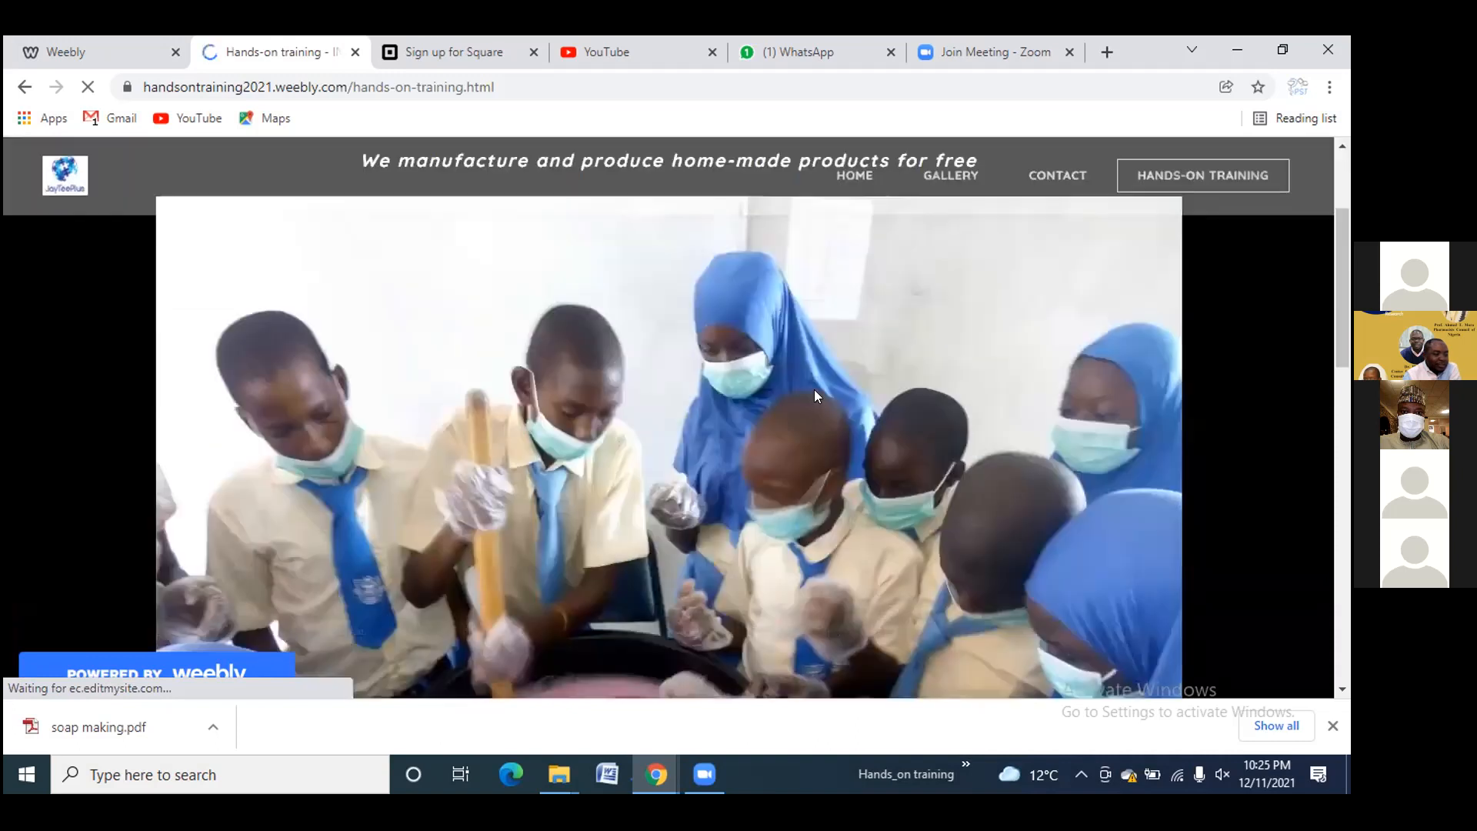
scroll(814, 389, down, 3)
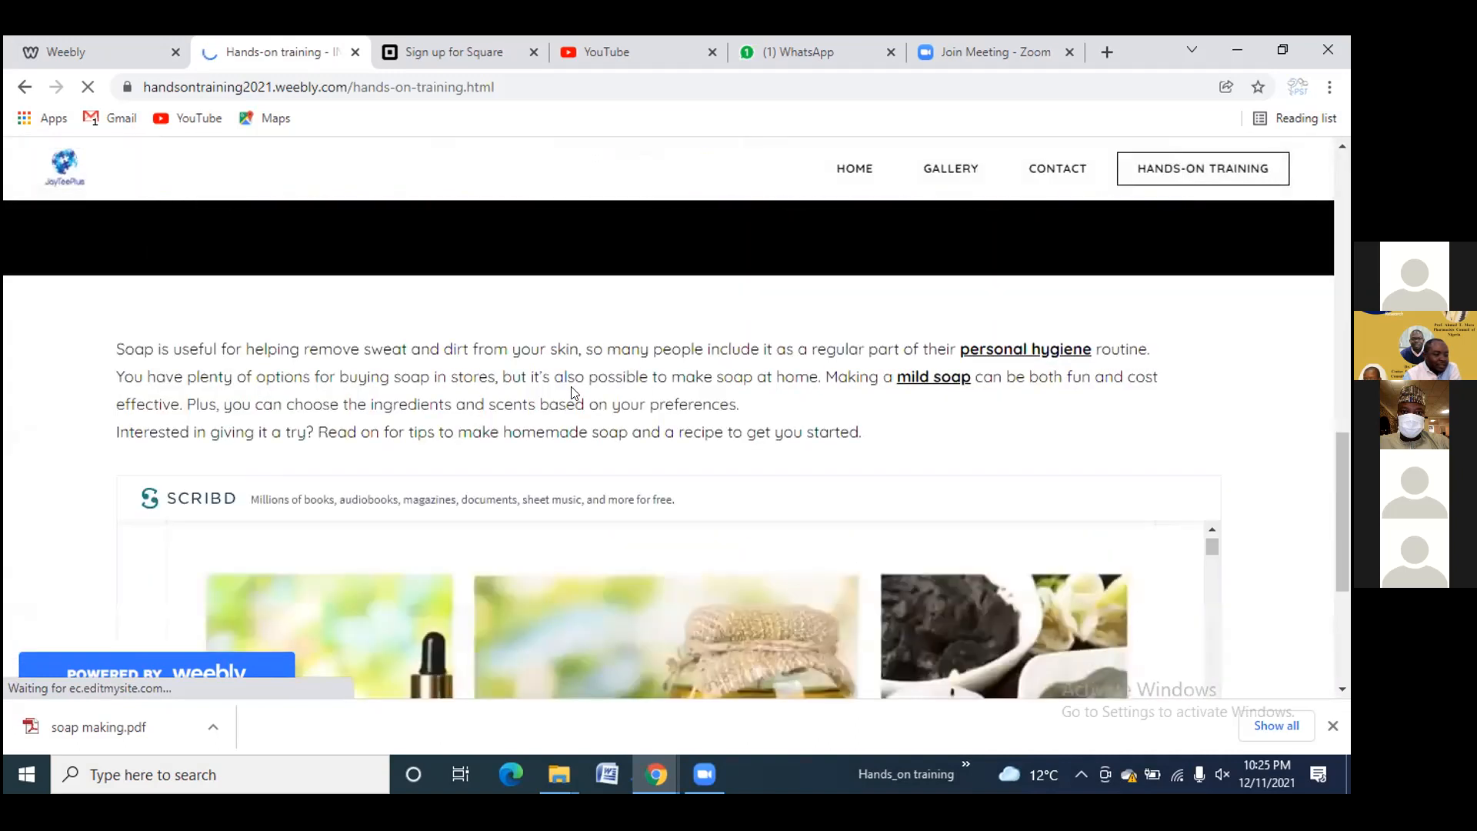
scroll(626, 393, down, 3)
scroll(626, 392, down, 1)
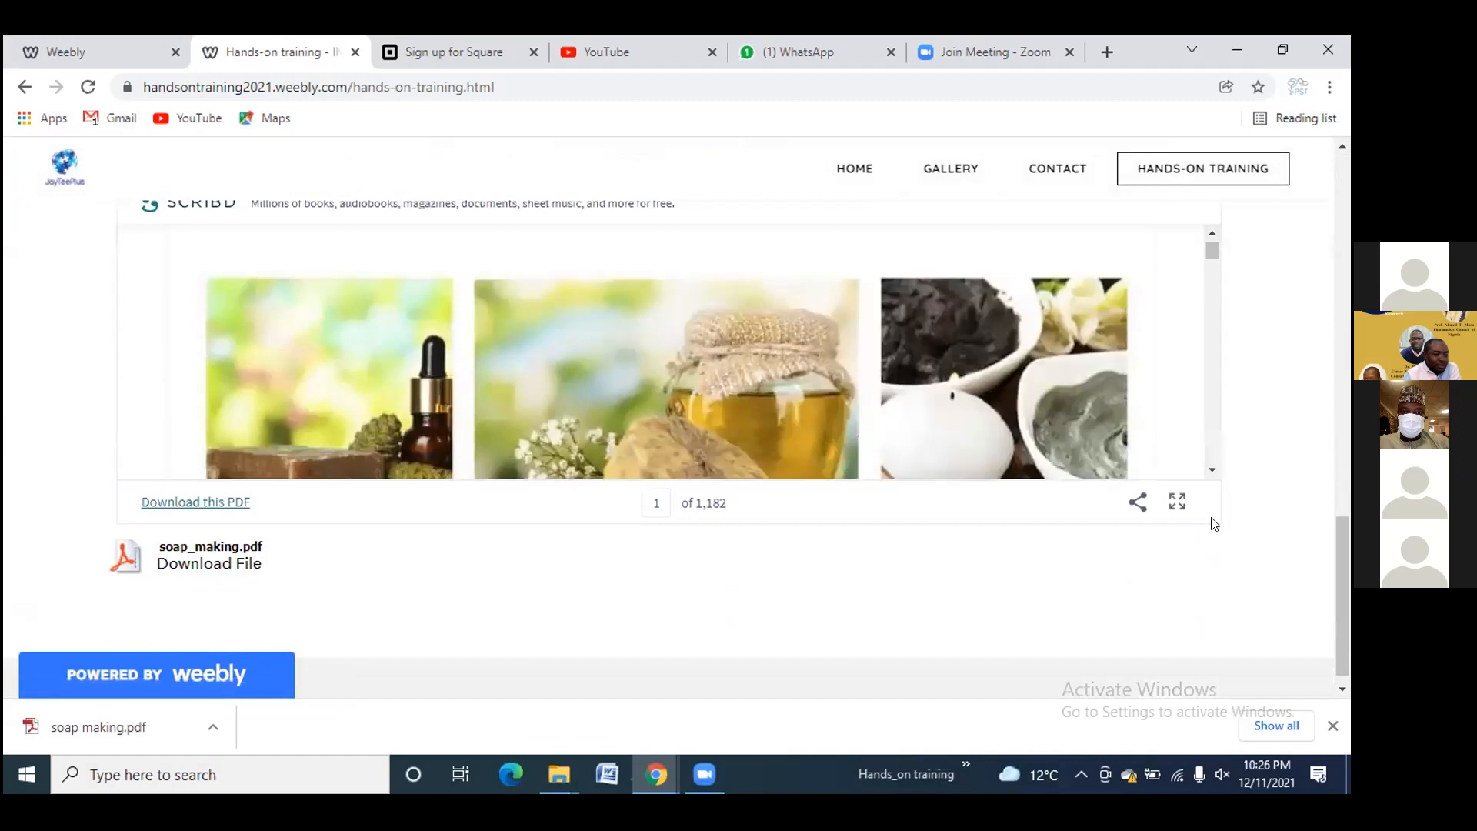
Page the embedded soap-making PDF forward to page 3, then download soap_making.pdf
click(1212, 471)
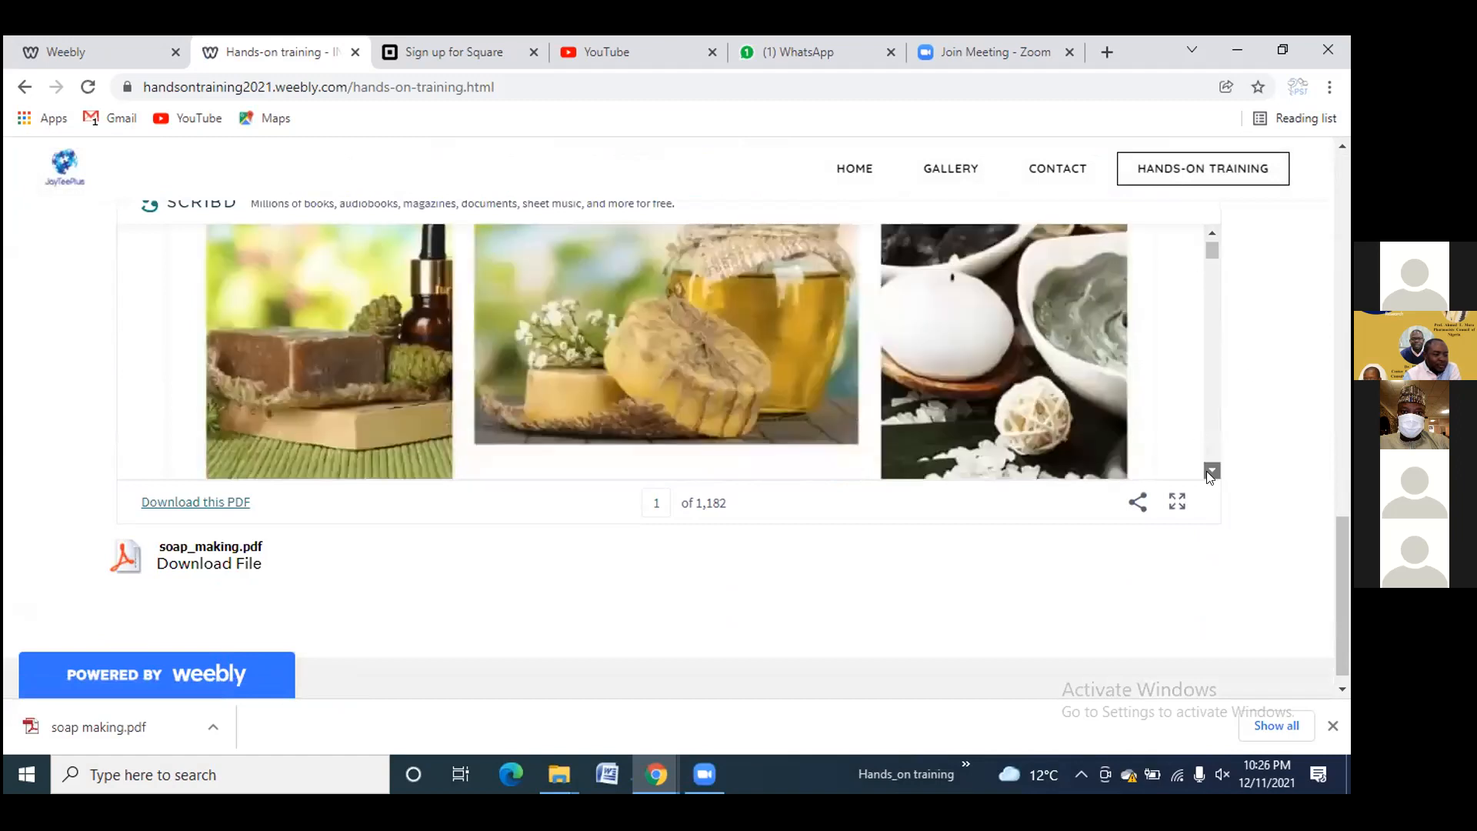
click(1207, 467)
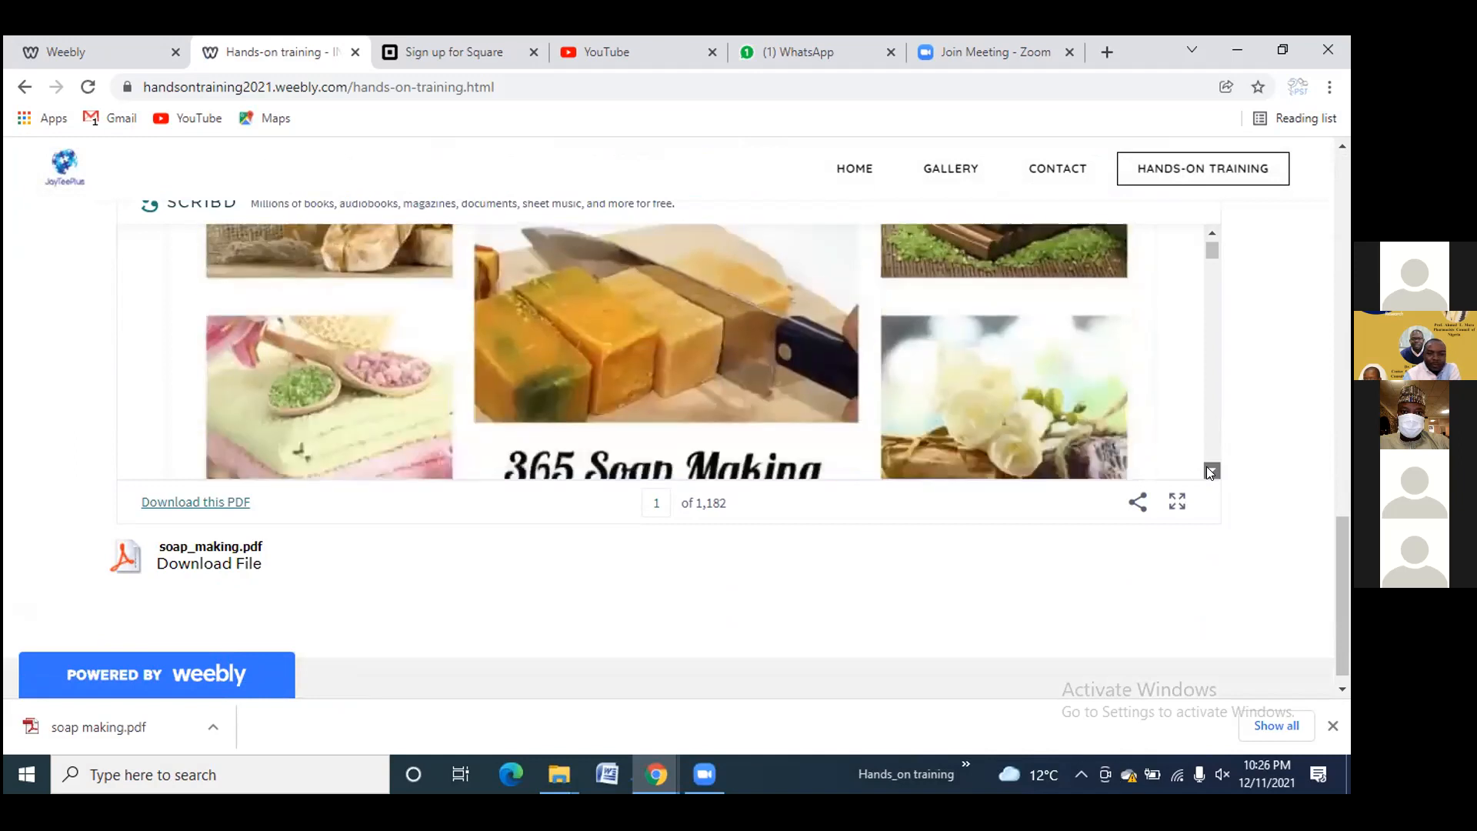
click(1210, 470)
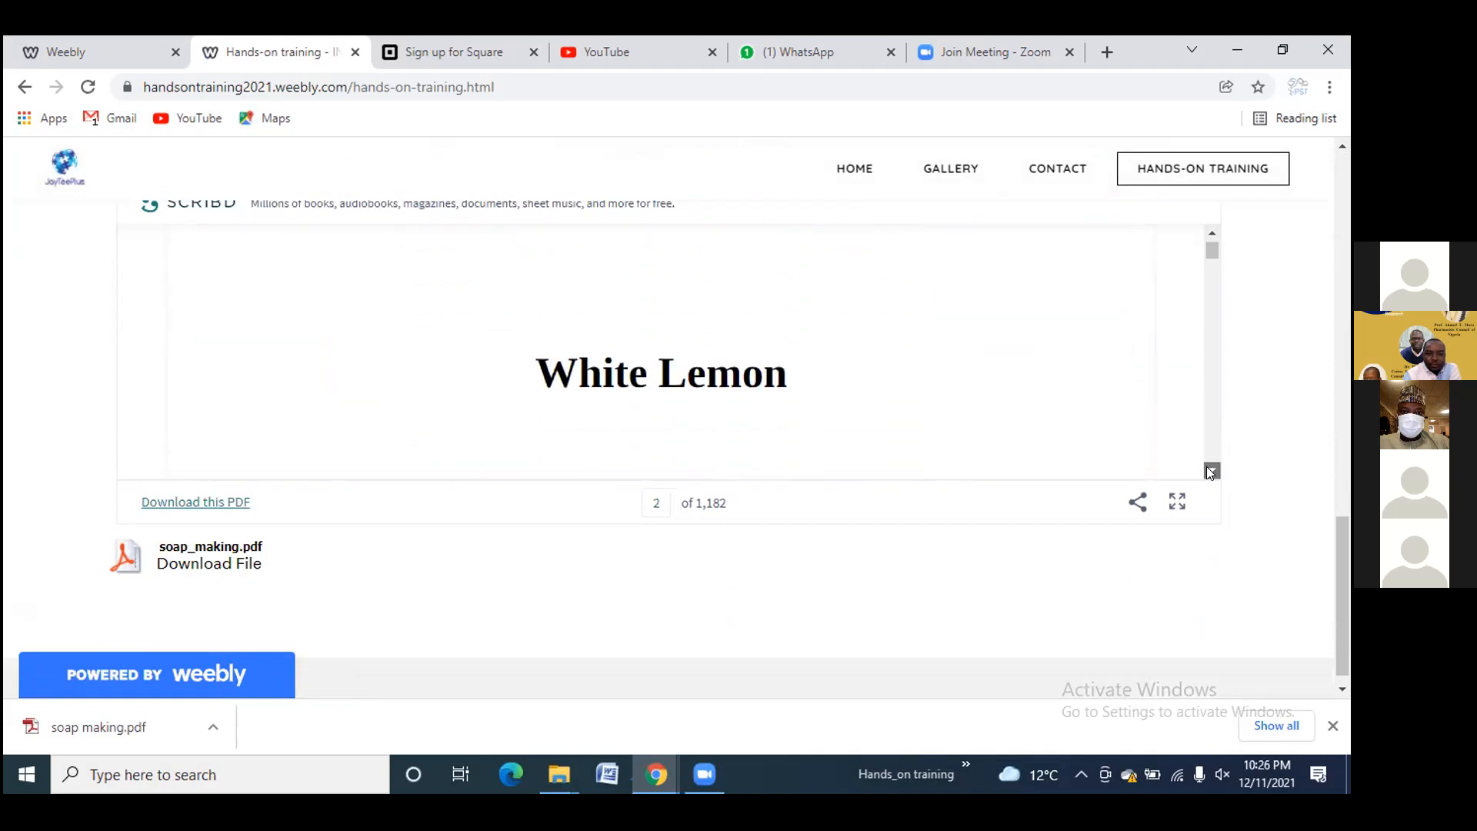
click(1210, 470)
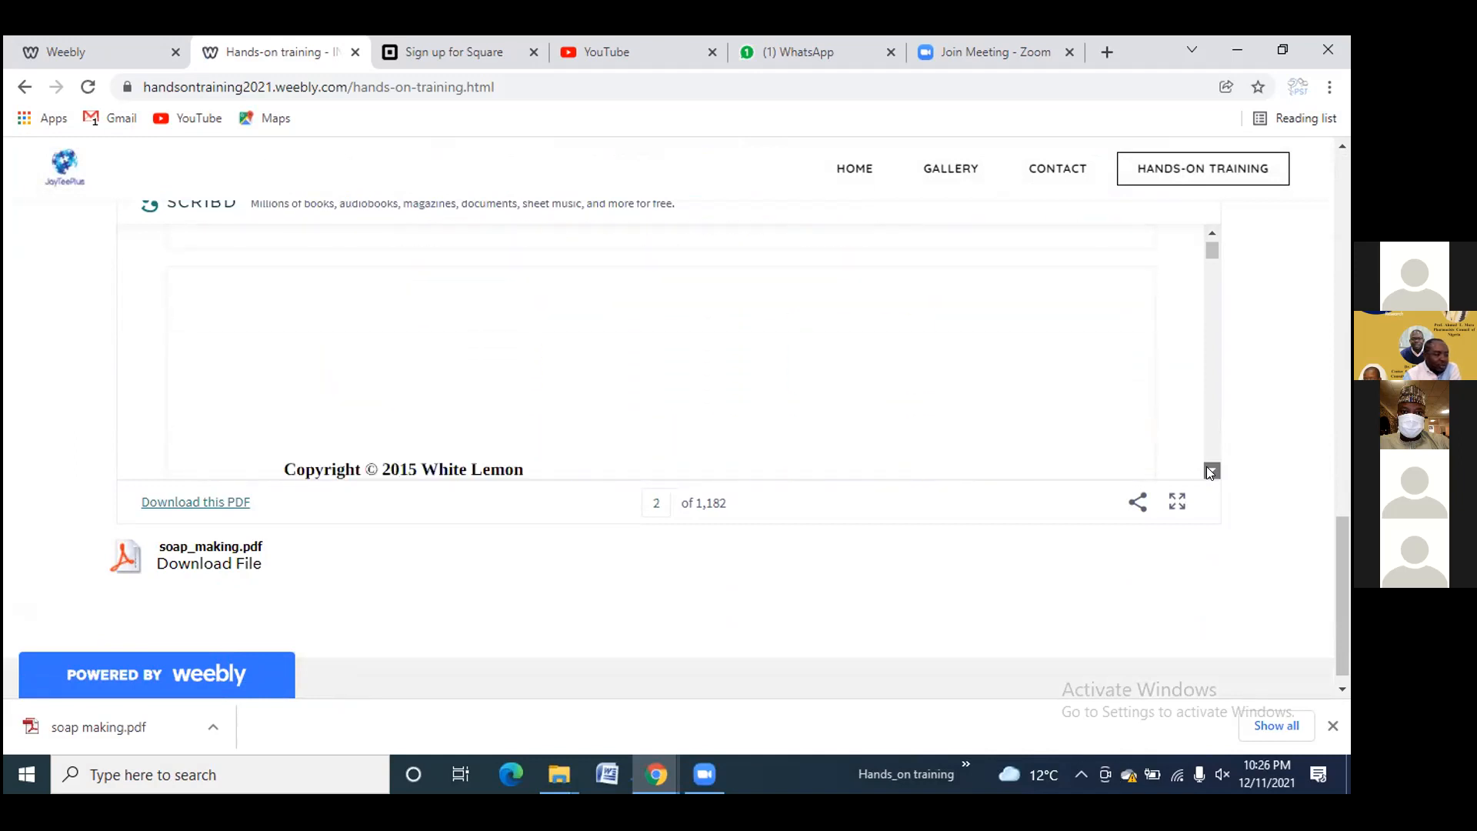
click(124, 561)
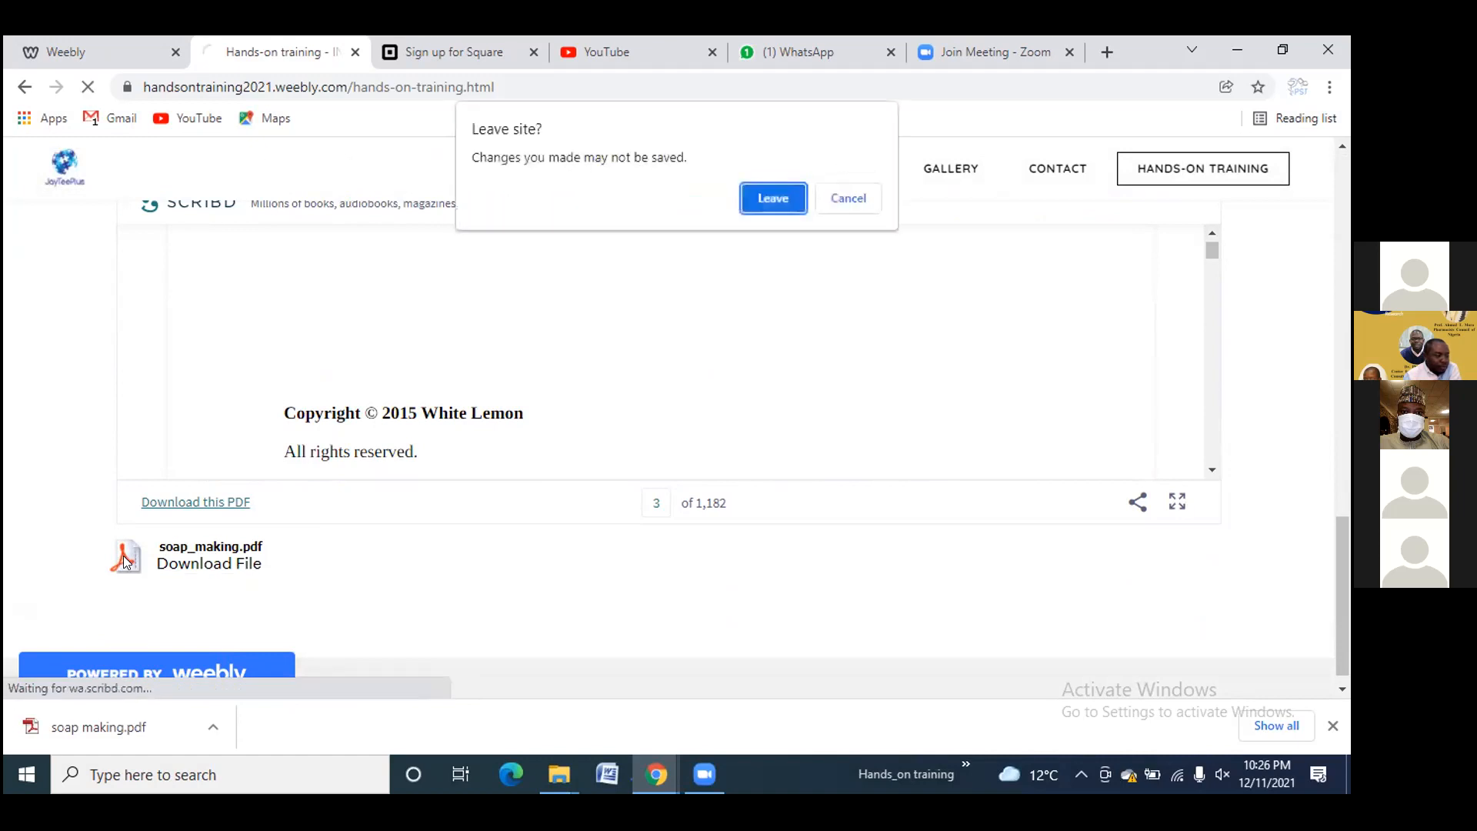
Leave the page to view soap_making.pdf in Chrome's viewer, then go back to Hands-On Training
click(772, 199)
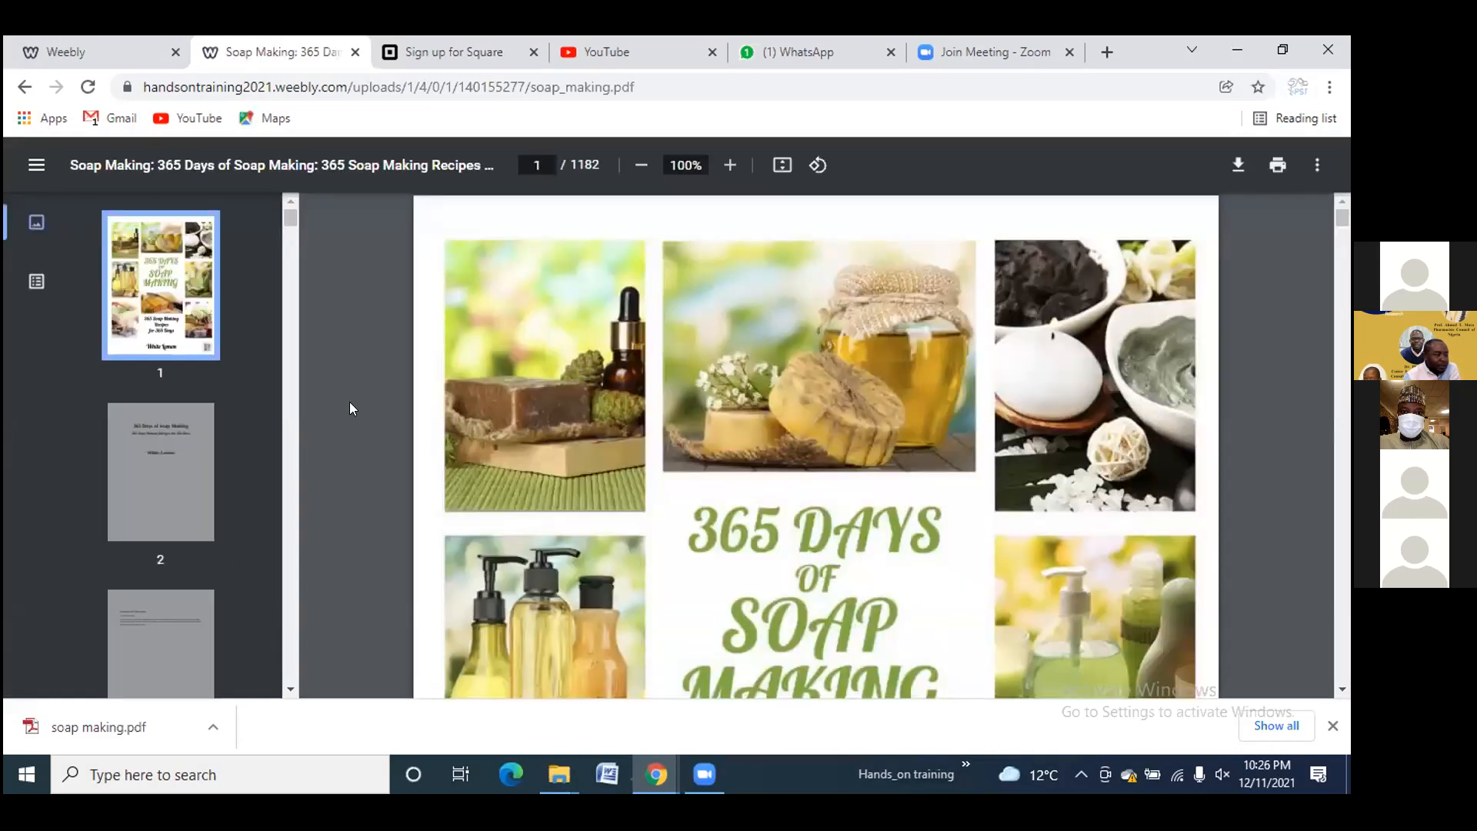
click(22, 91)
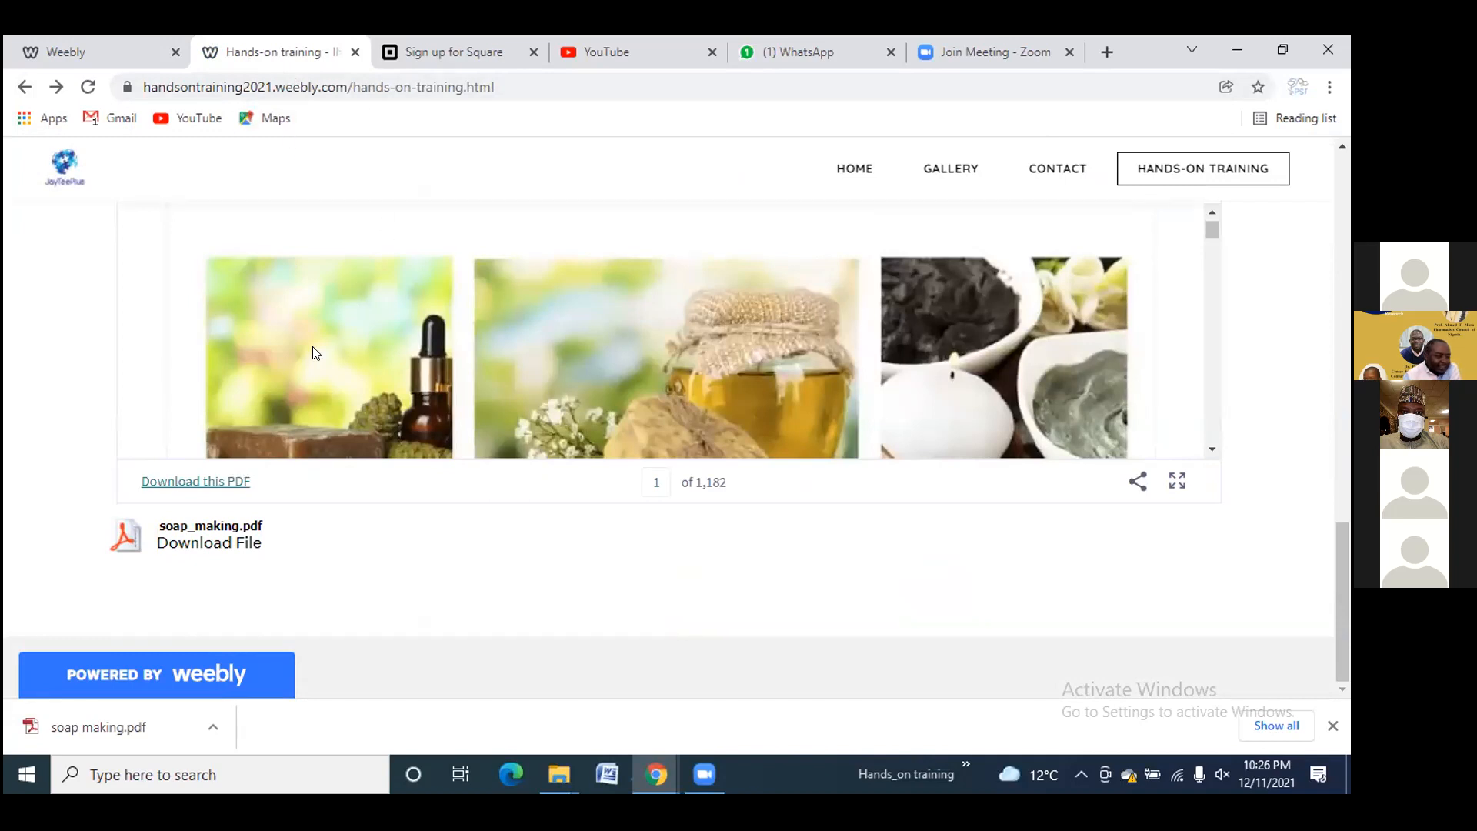
scroll(574, 346, down, 2)
scroll(576, 343, up, 5)
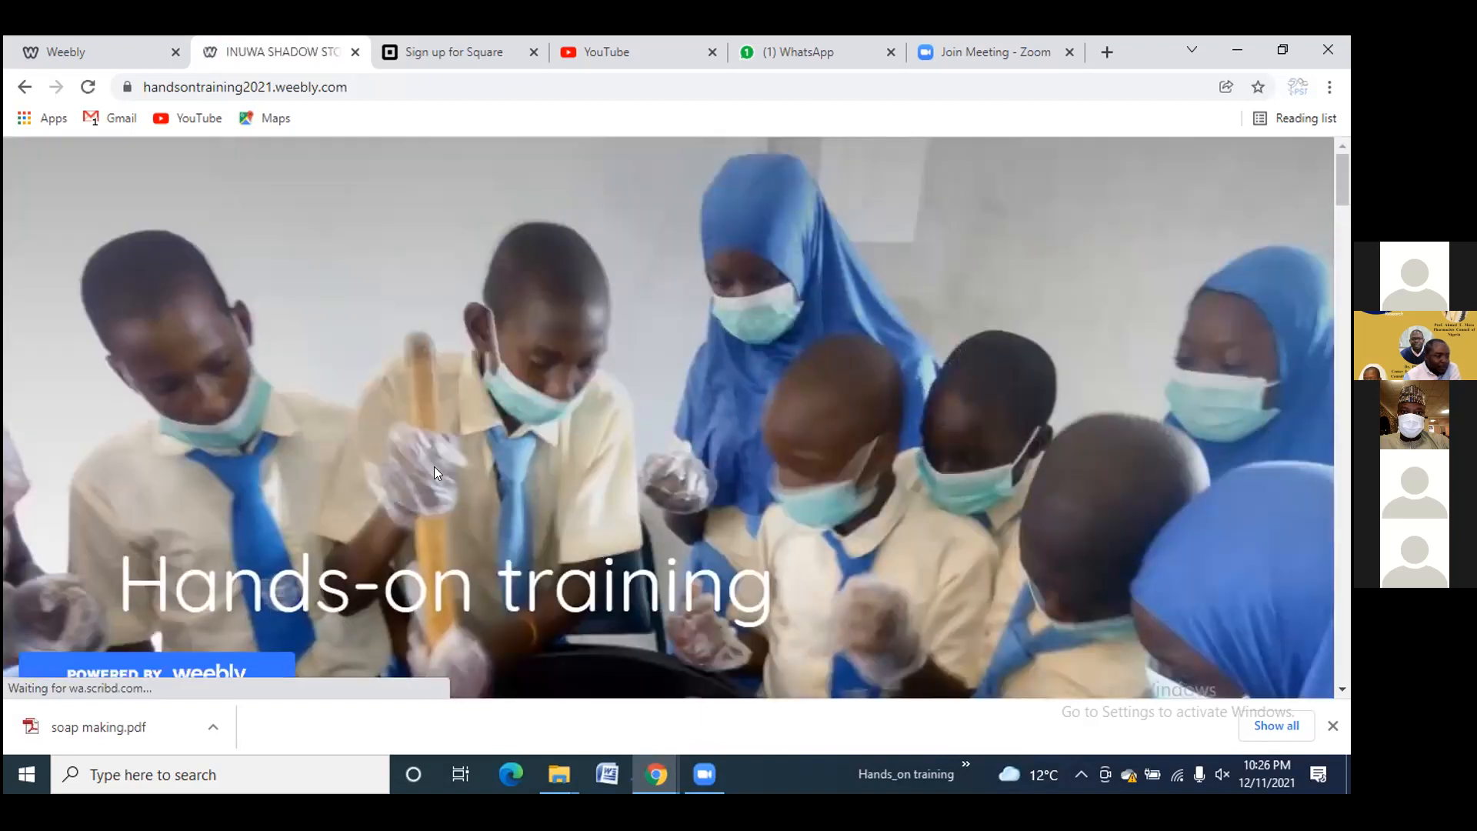
scroll(712, 504, down, 15)
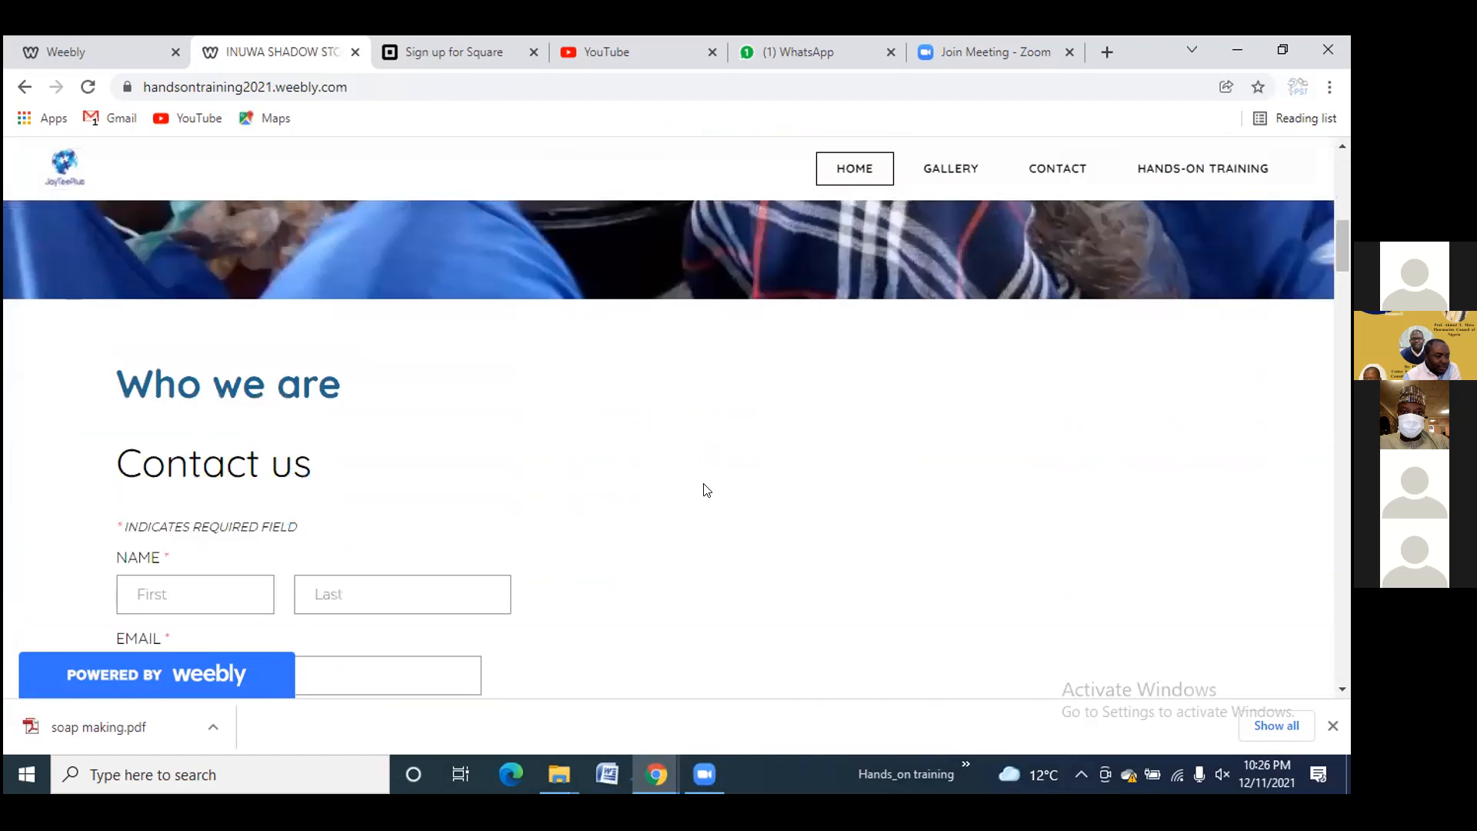
scroll(405, 468, up, 15)
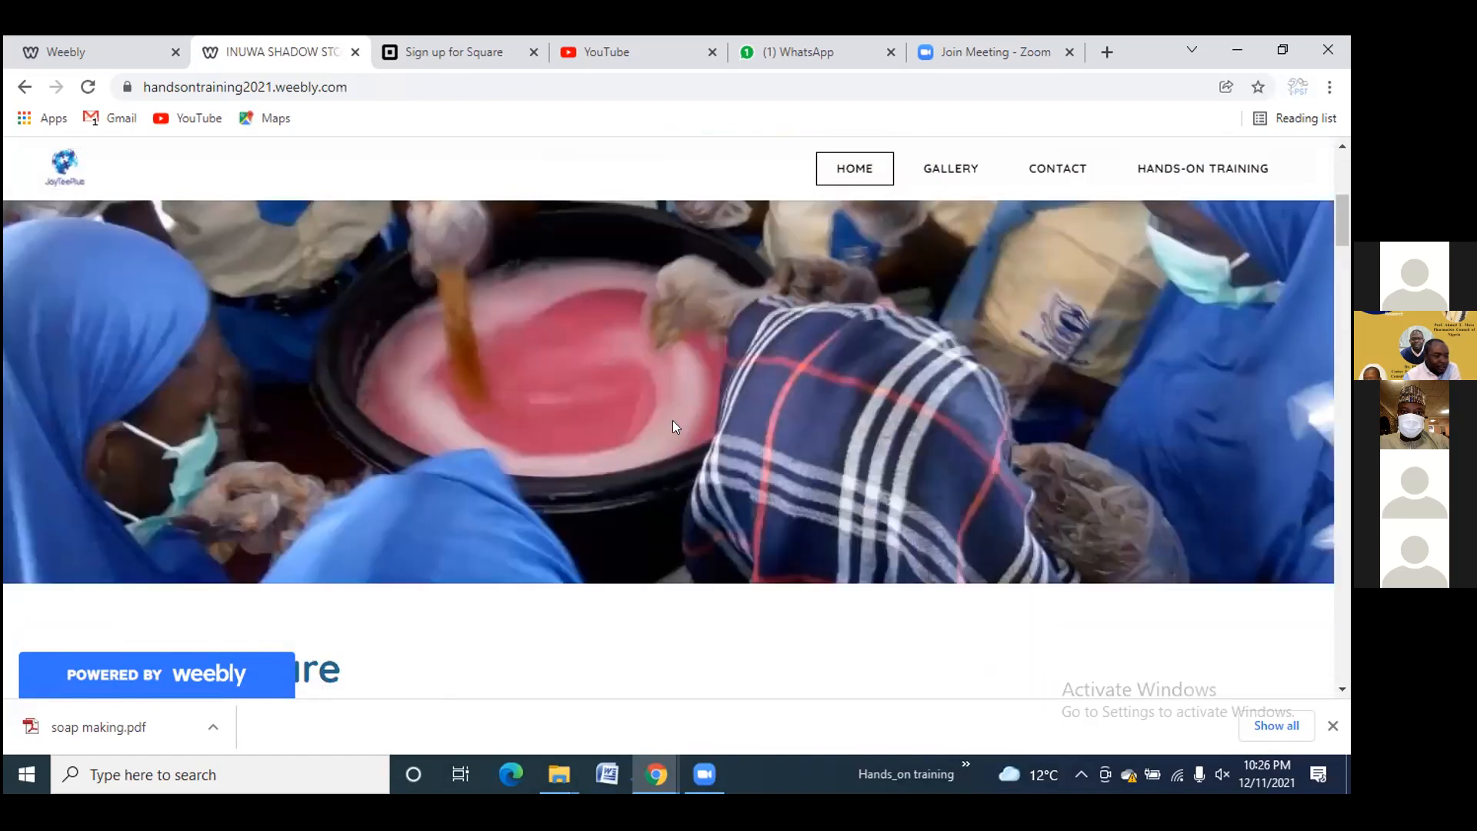
mouse_move(1204, 181)
click(1159, 183)
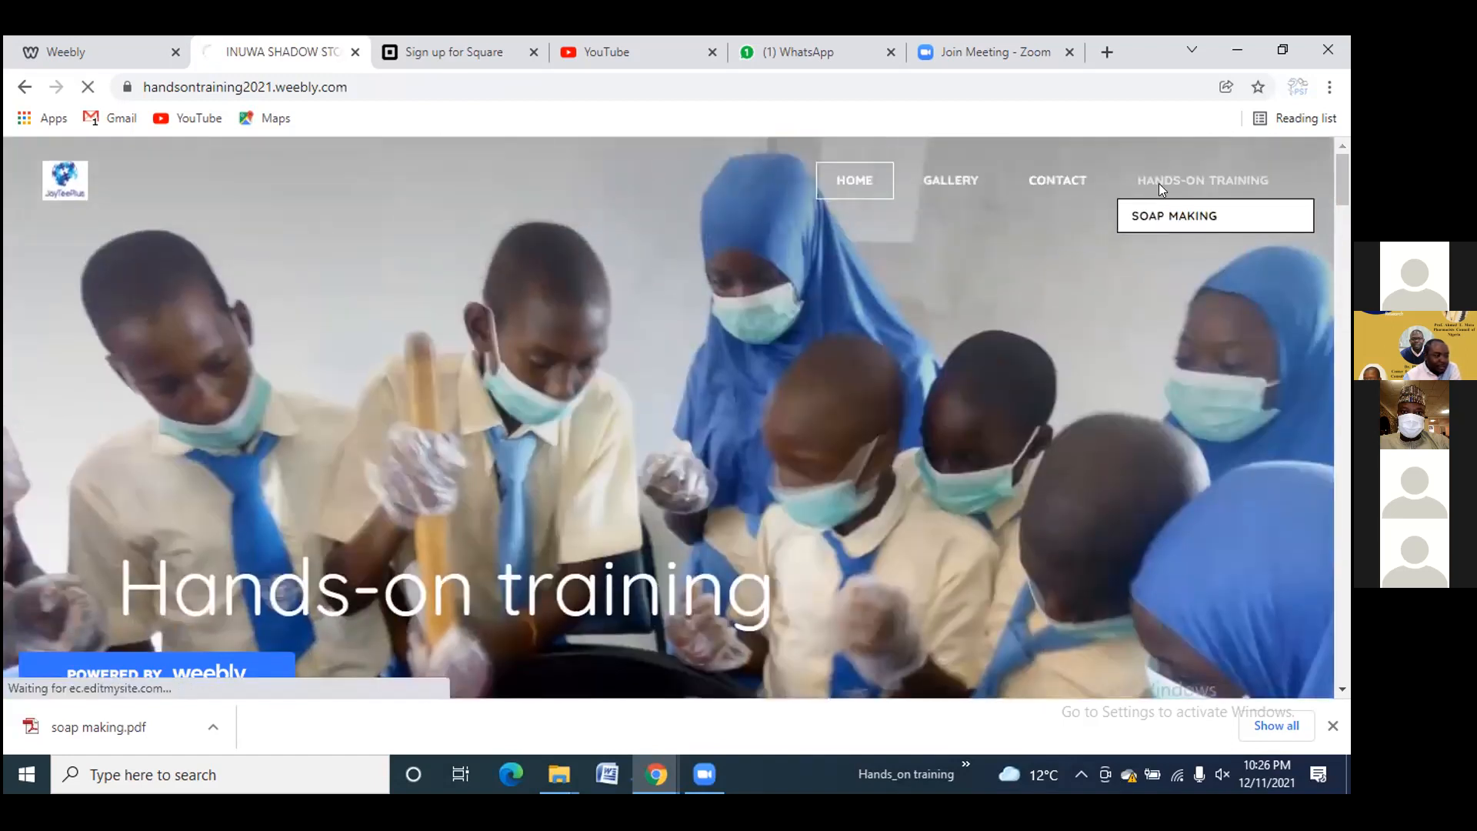
scroll(798, 383, down, 14)
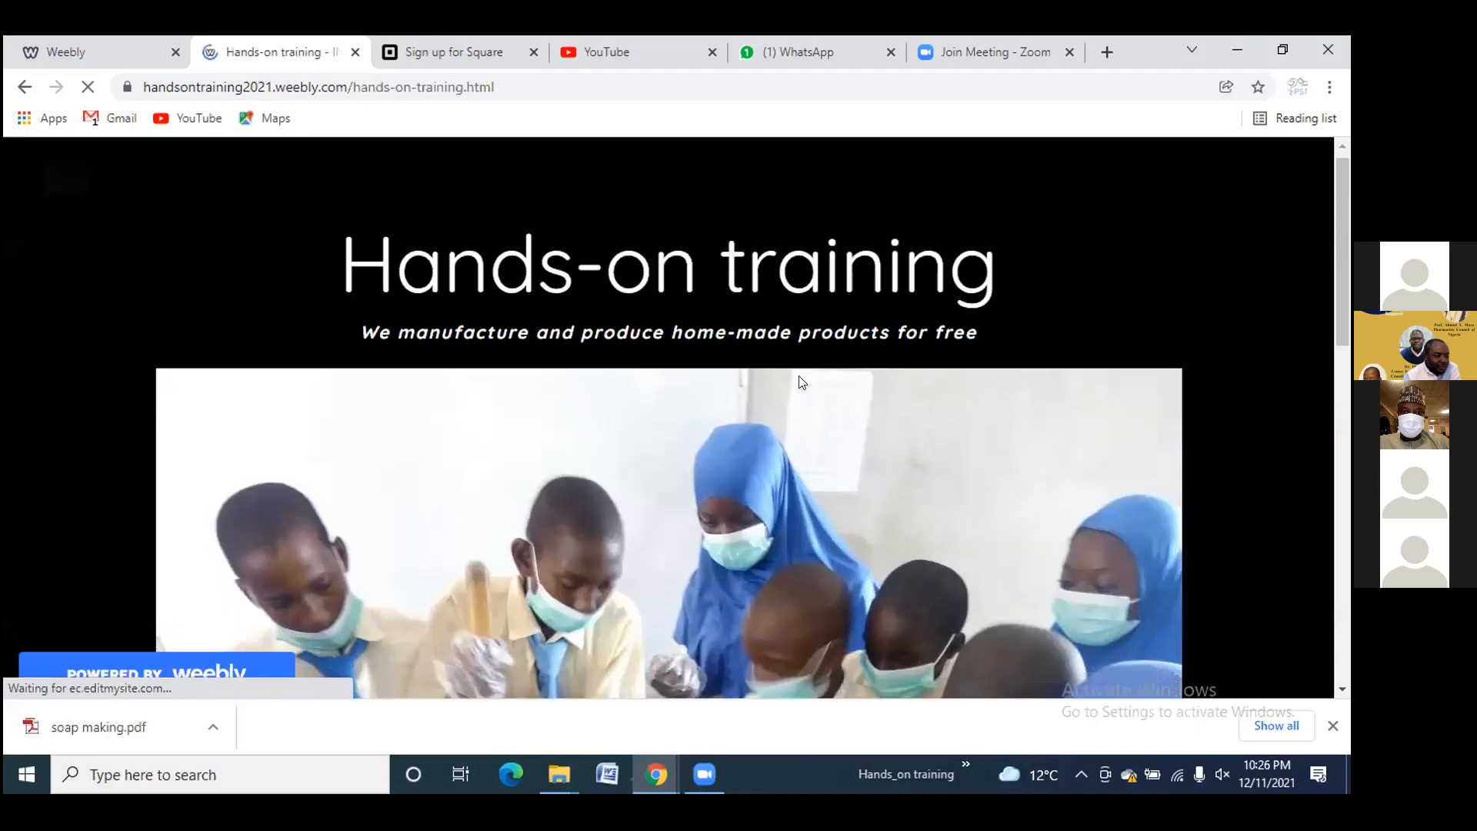
scroll(735, 388, up, 14)
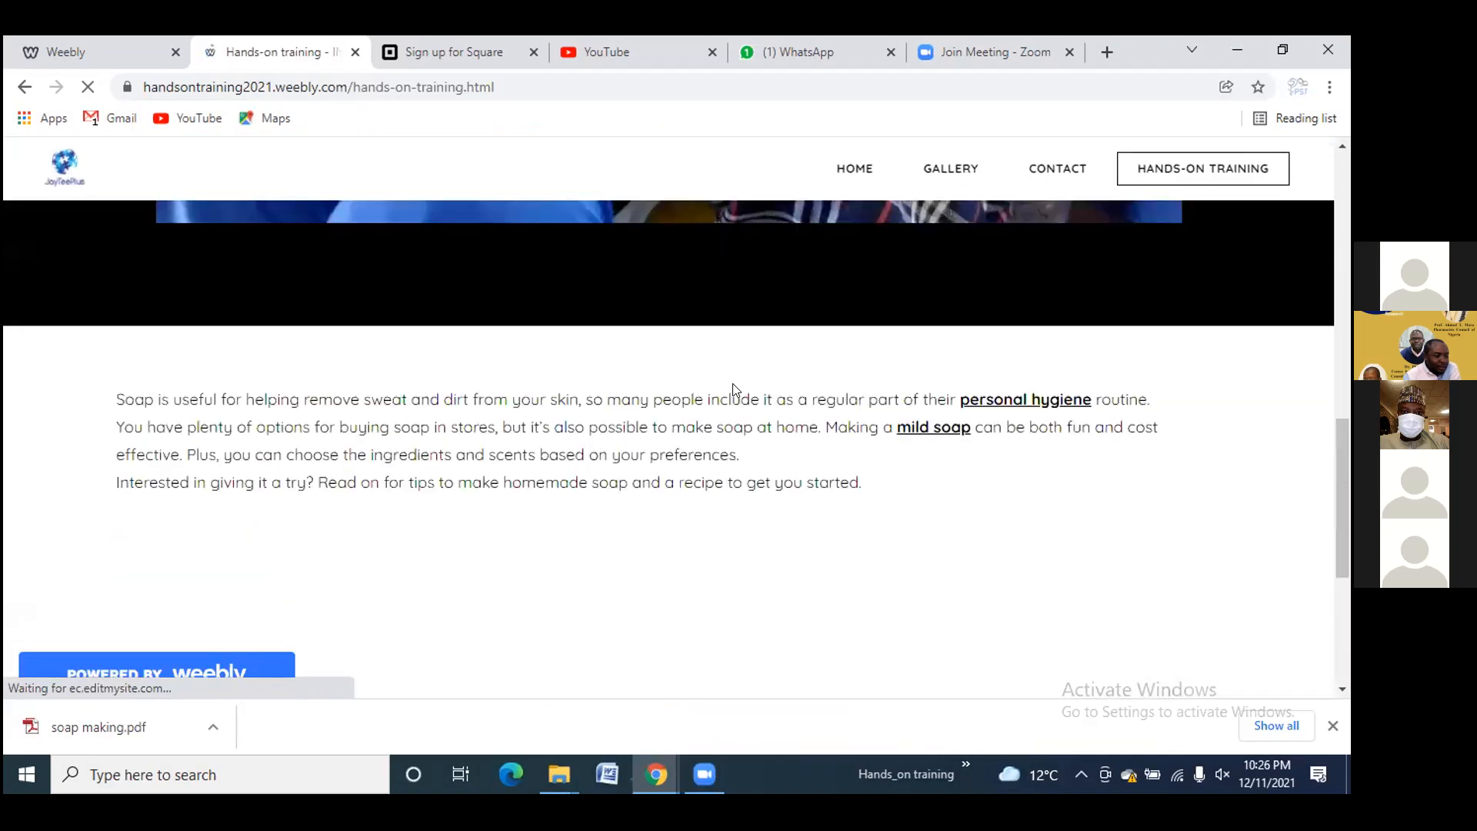
scroll(732, 388, down, 8)
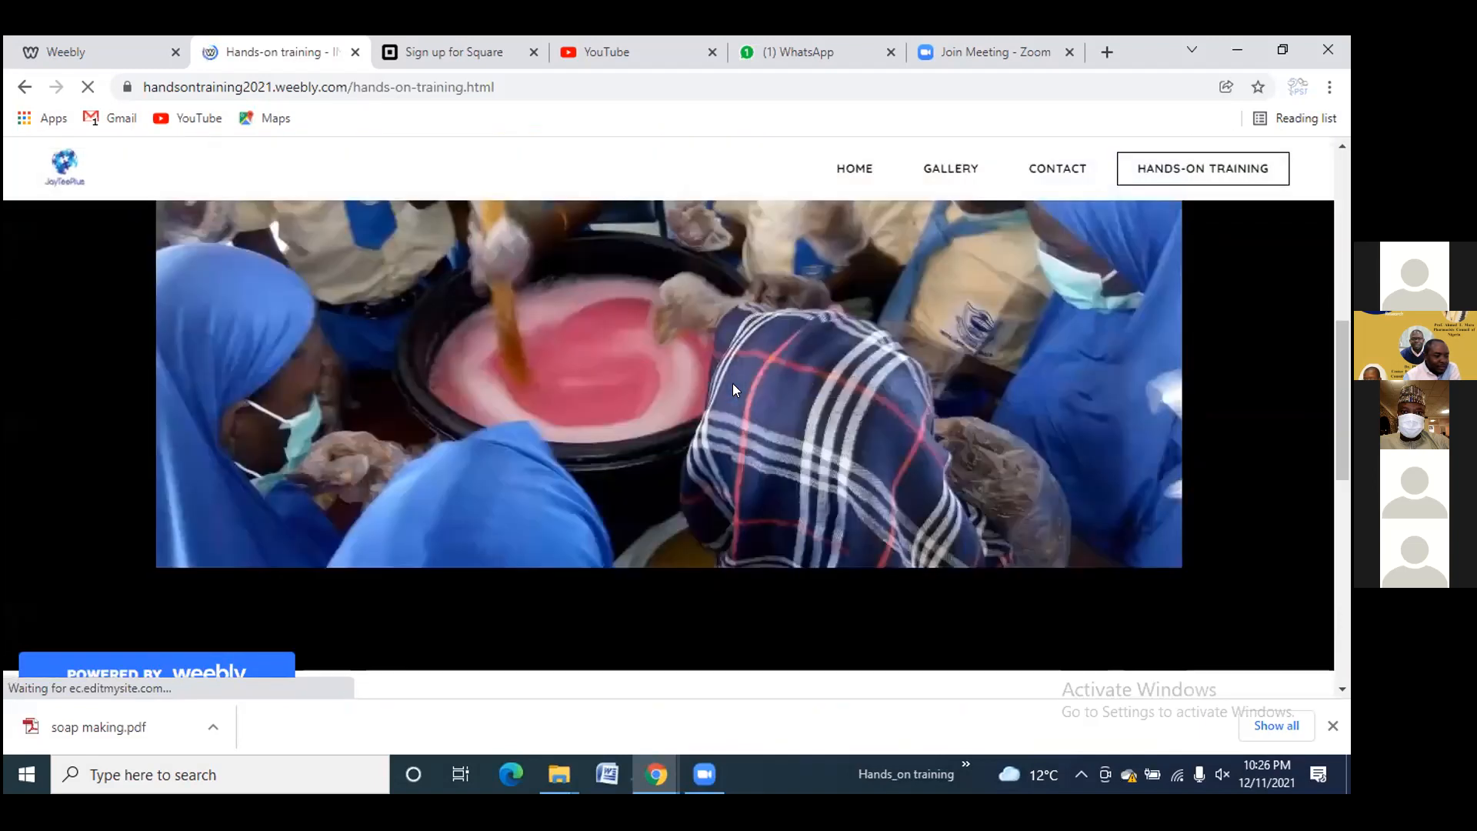
scroll(733, 388, up, 5)
scroll(733, 389, up, 3)
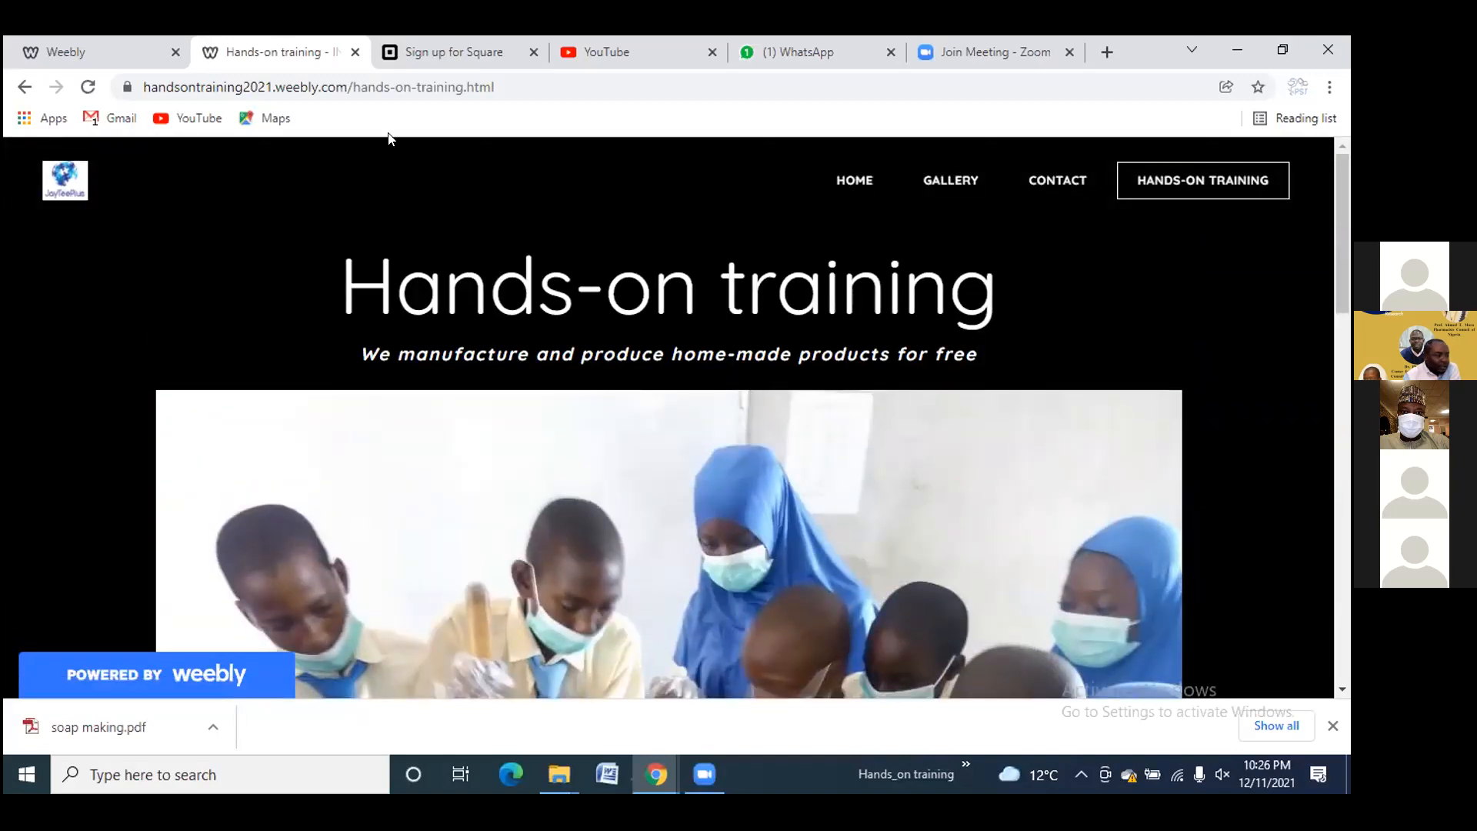
click(359, 81)
key(ctrl+c)
Copy the Hands-on training page address, switch to WhatsApp, and scroll through the chat
right_click(361, 82)
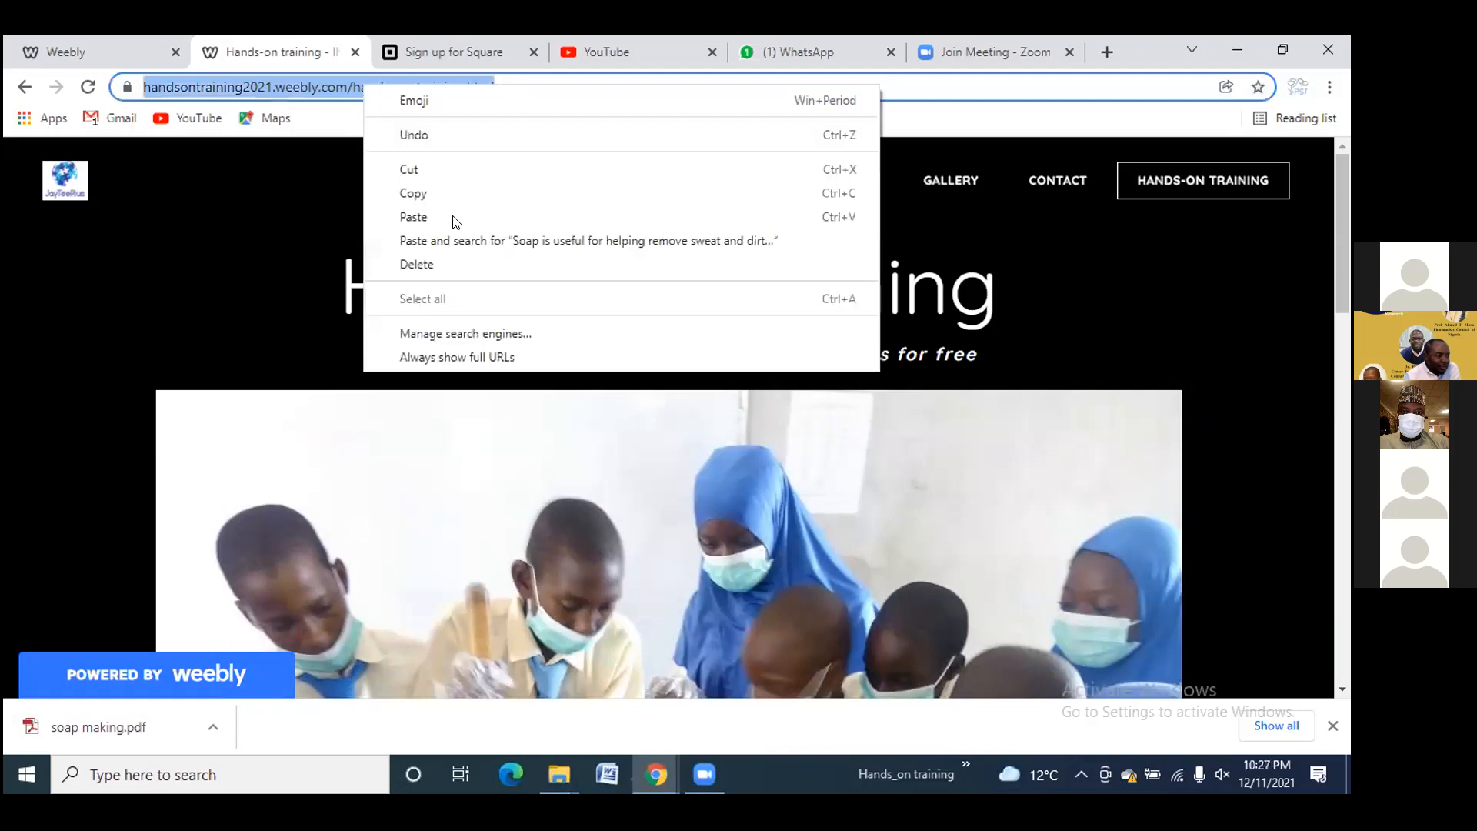
click(445, 193)
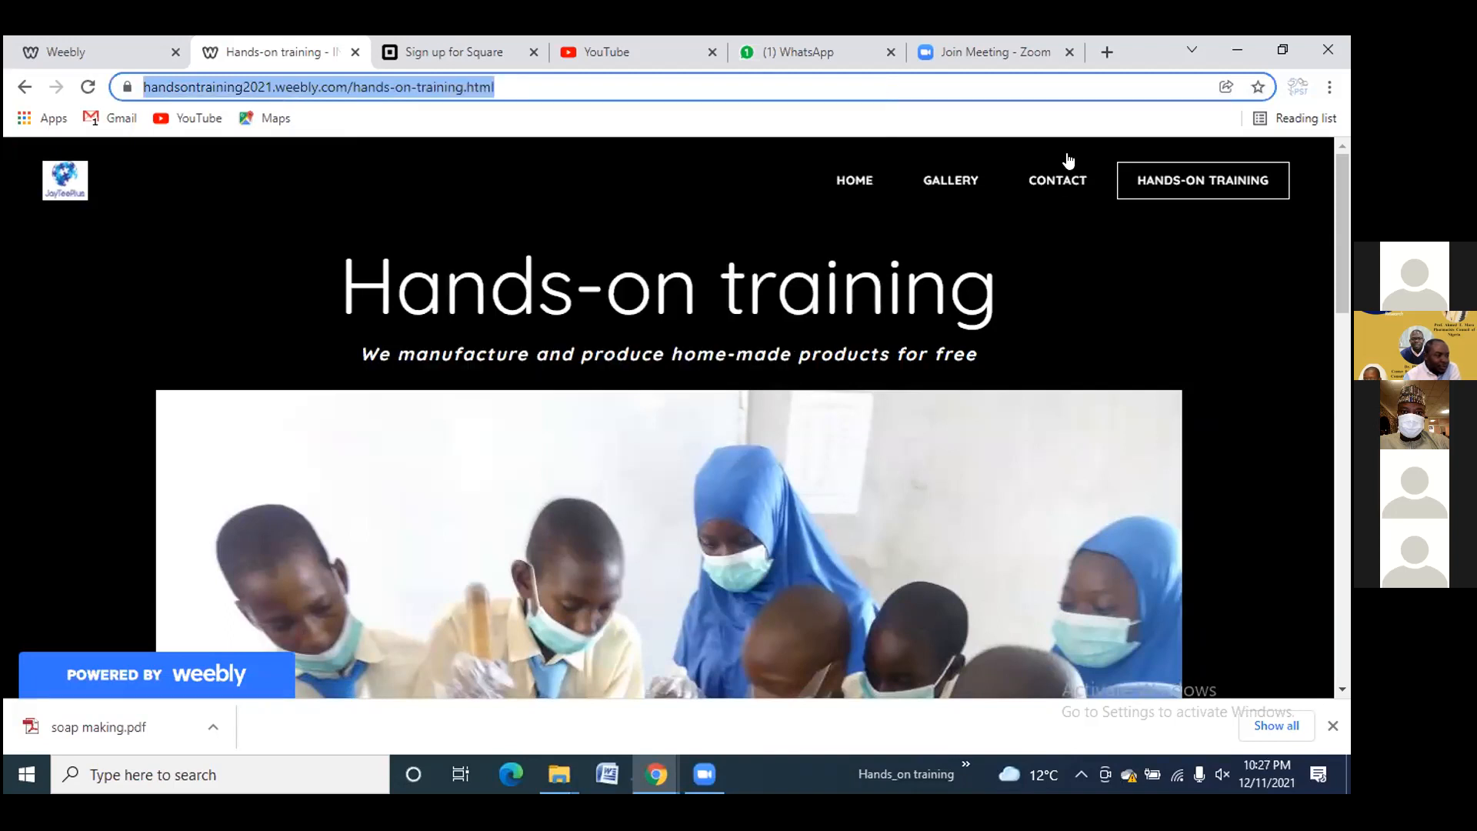
click(801, 59)
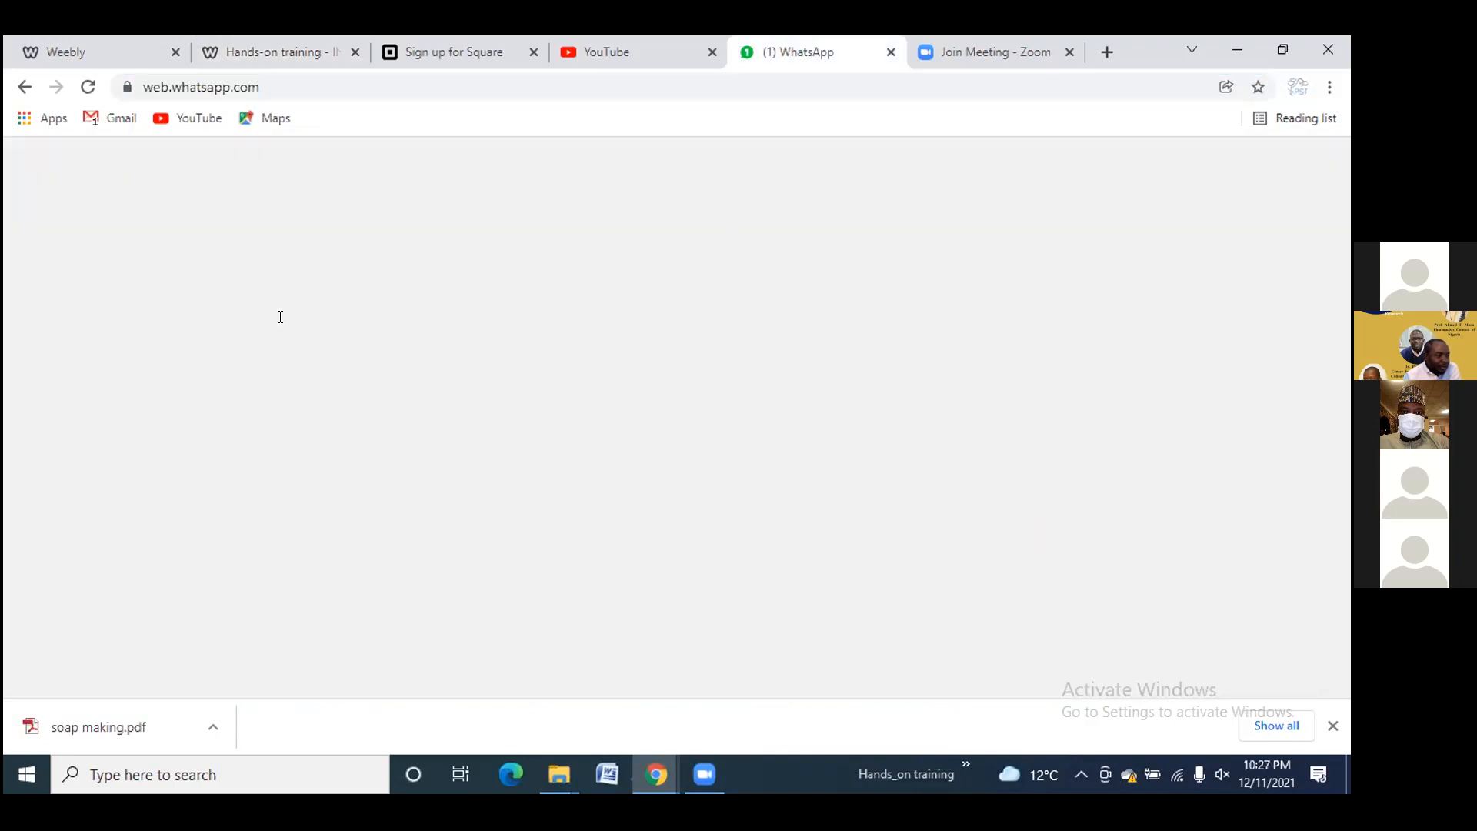
scroll(192, 364, down, 5)
scroll(143, 439, down, 6)
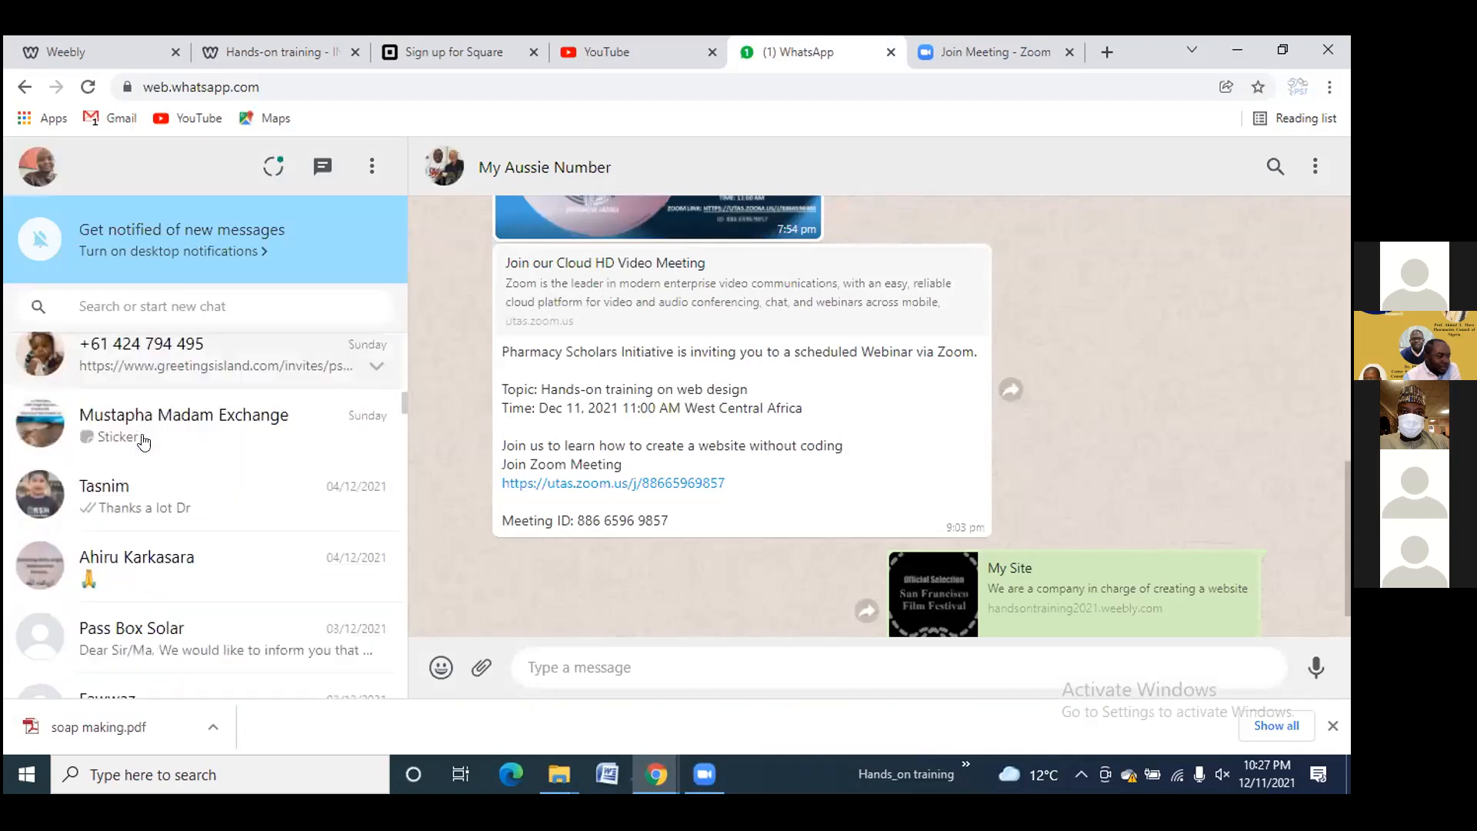
scroll(143, 440, down, 12)
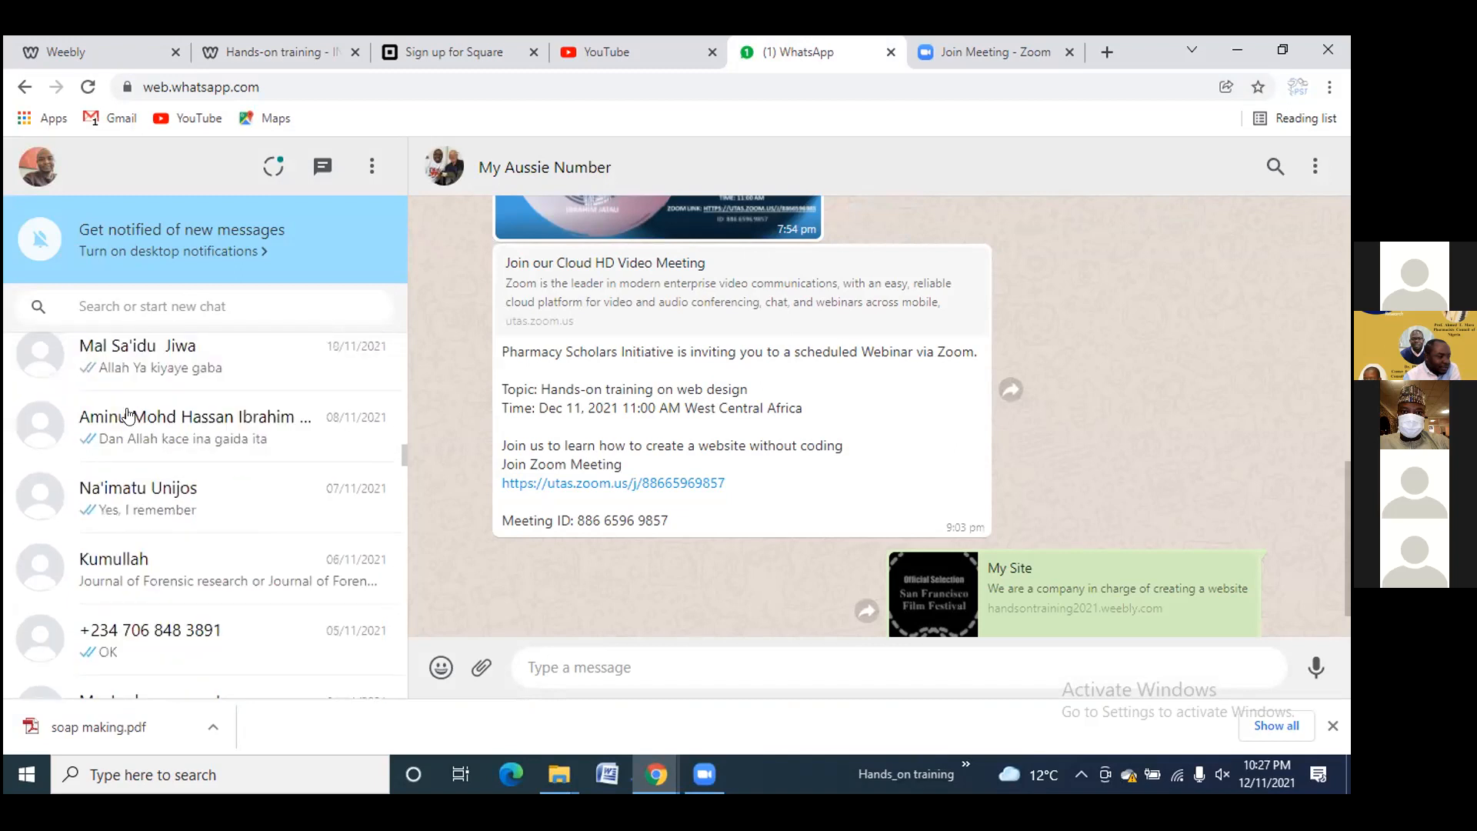
scroll(128, 416, down, 5)
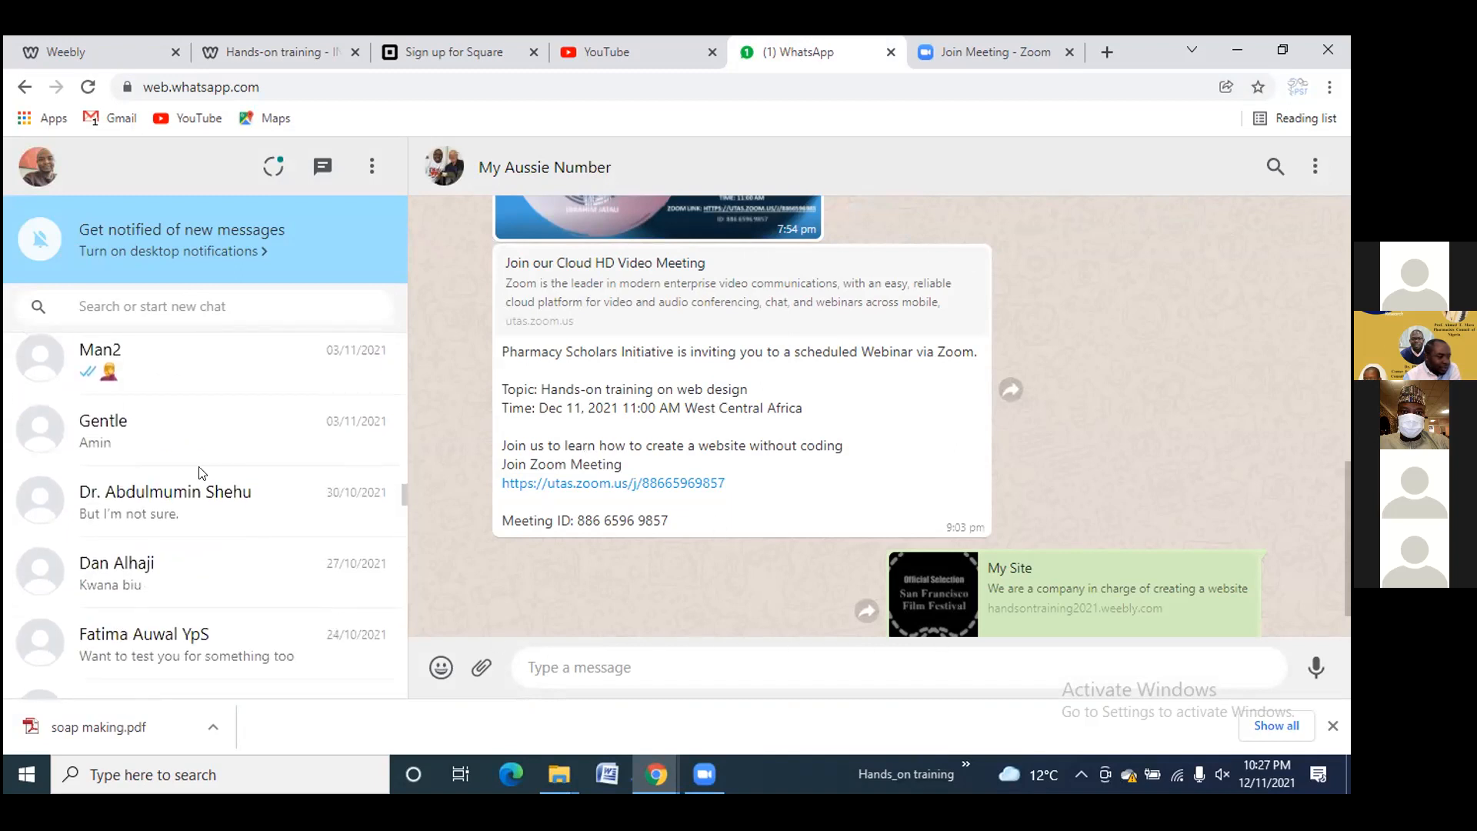
scroll(192, 466, down, 6)
scroll(165, 447, down, 12)
scroll(153, 440, down, 12)
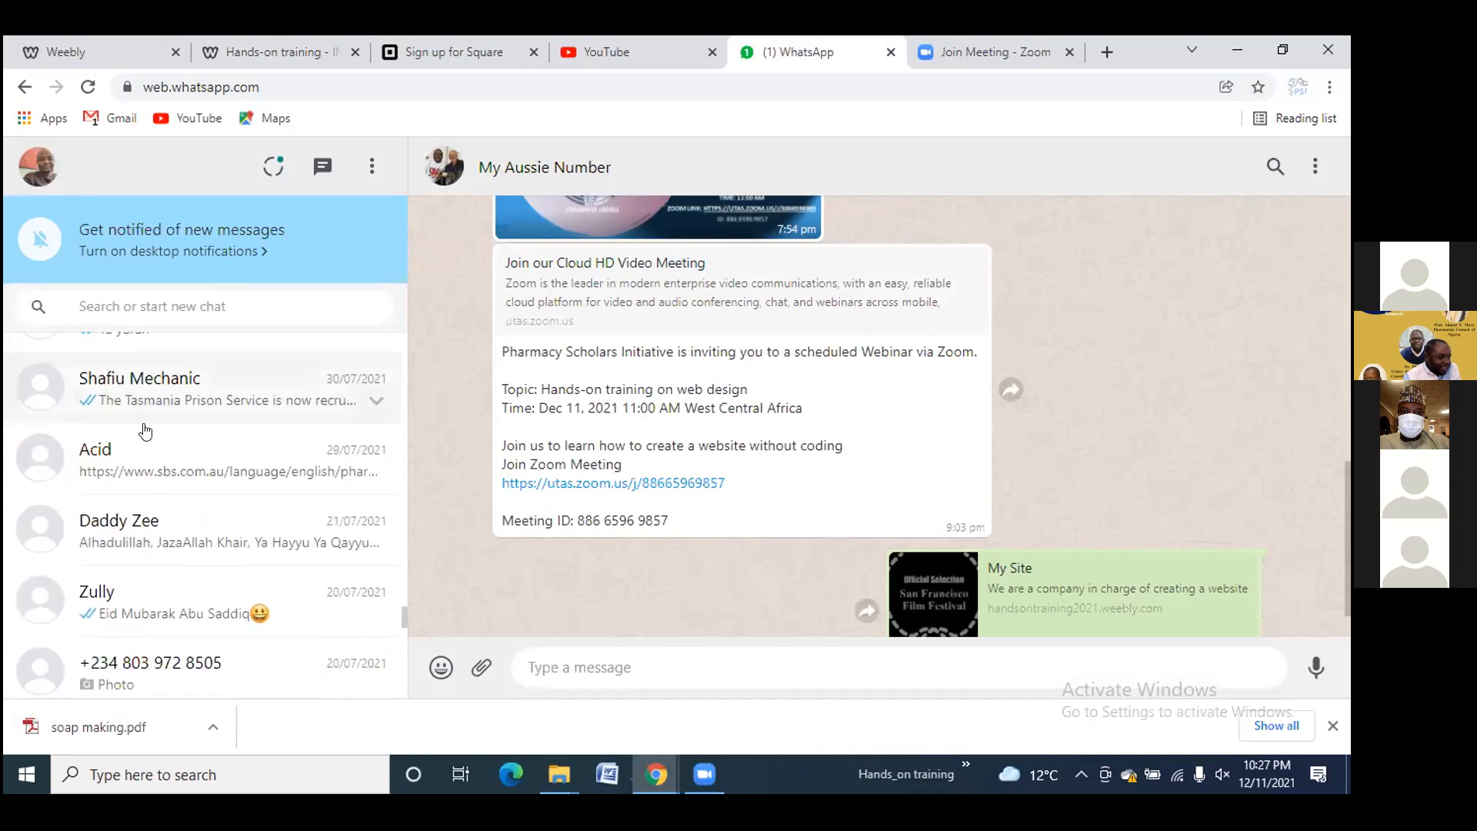
scroll(146, 430, down, 6)
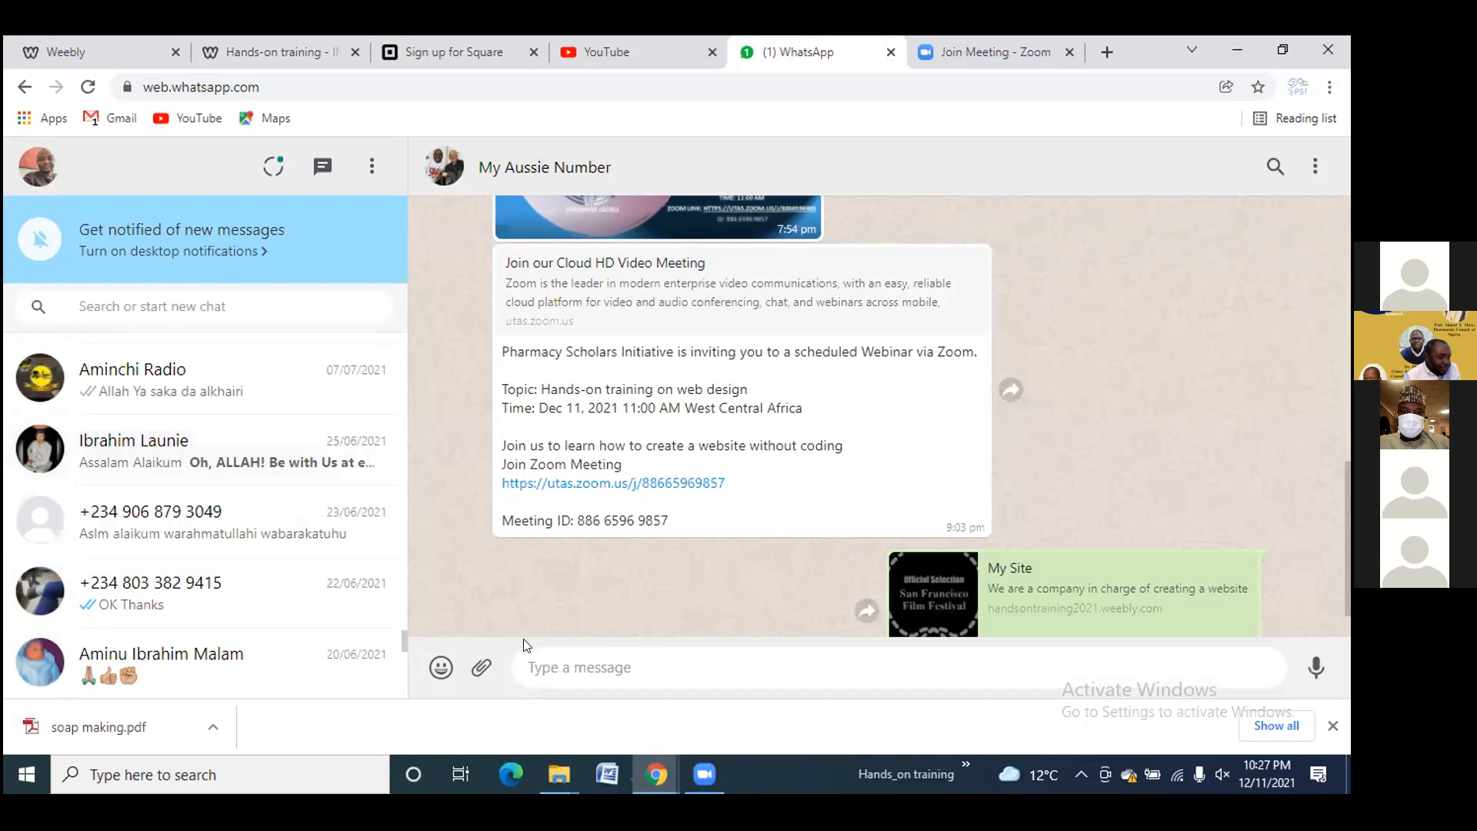
Paste and send the hands-on-training.html link in the WhatsApp chat, then open it
click(561, 682)
key(ctrl+v)
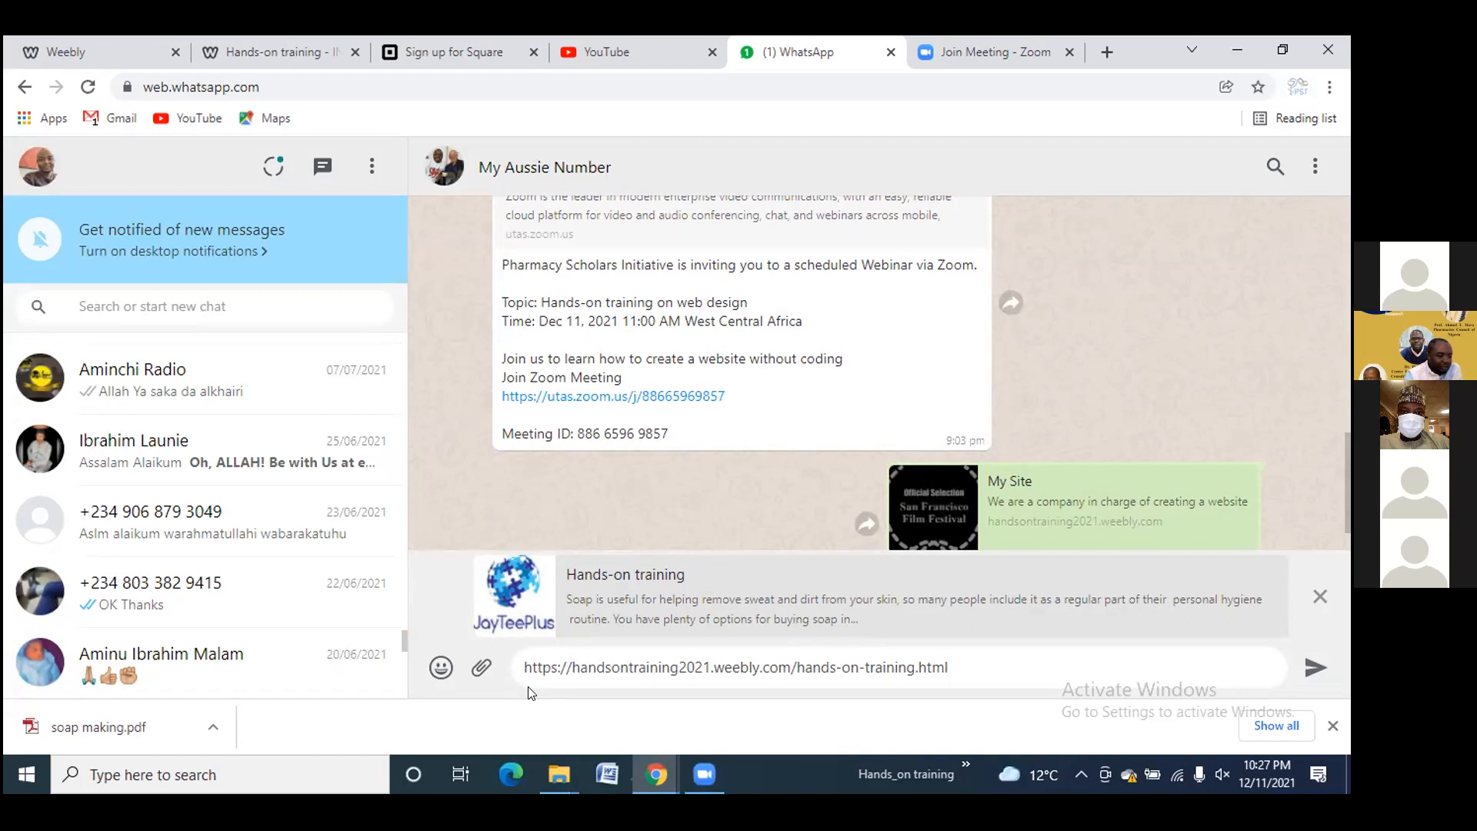
click(1311, 674)
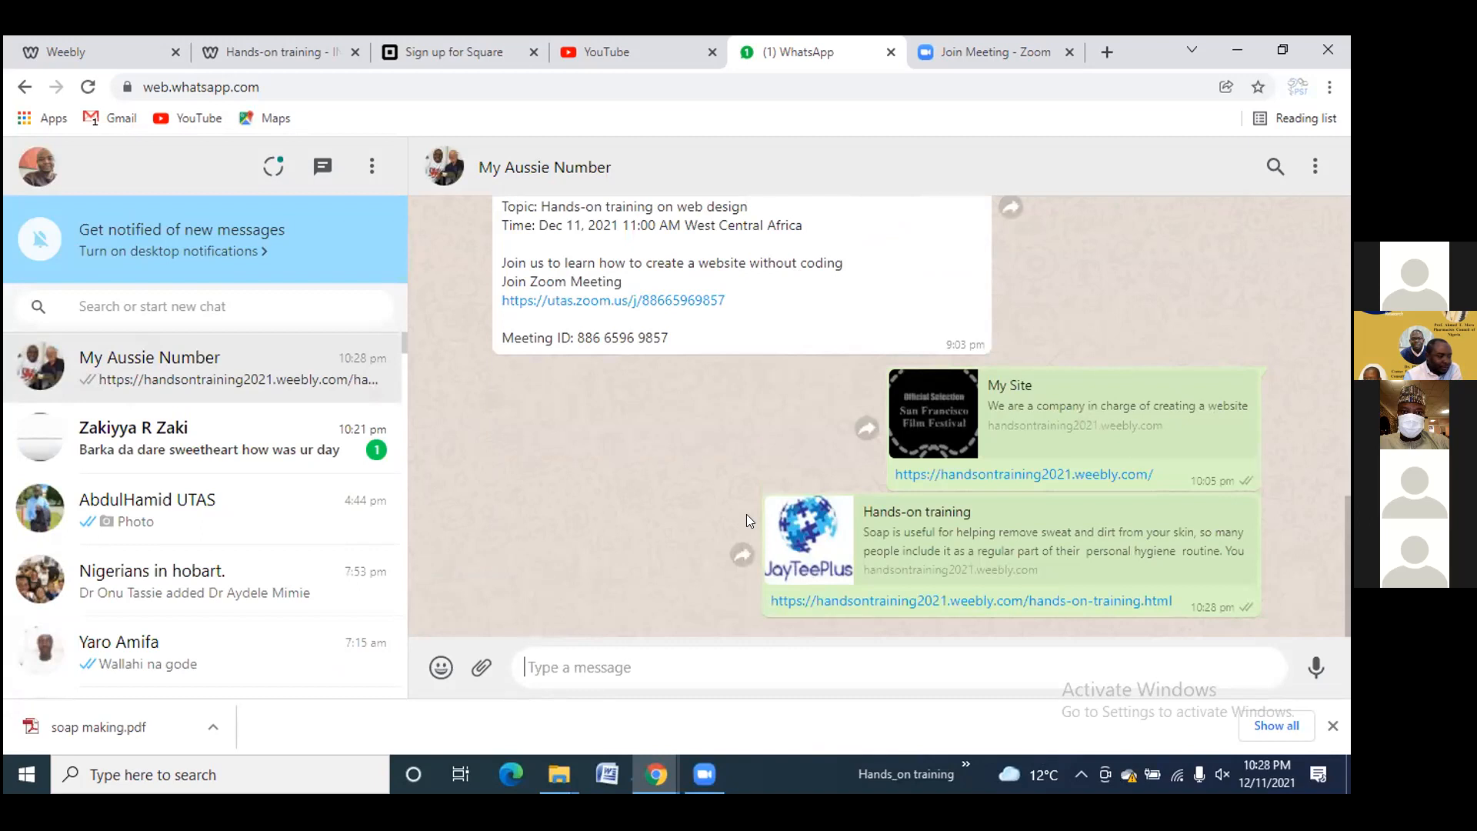
click(887, 599)
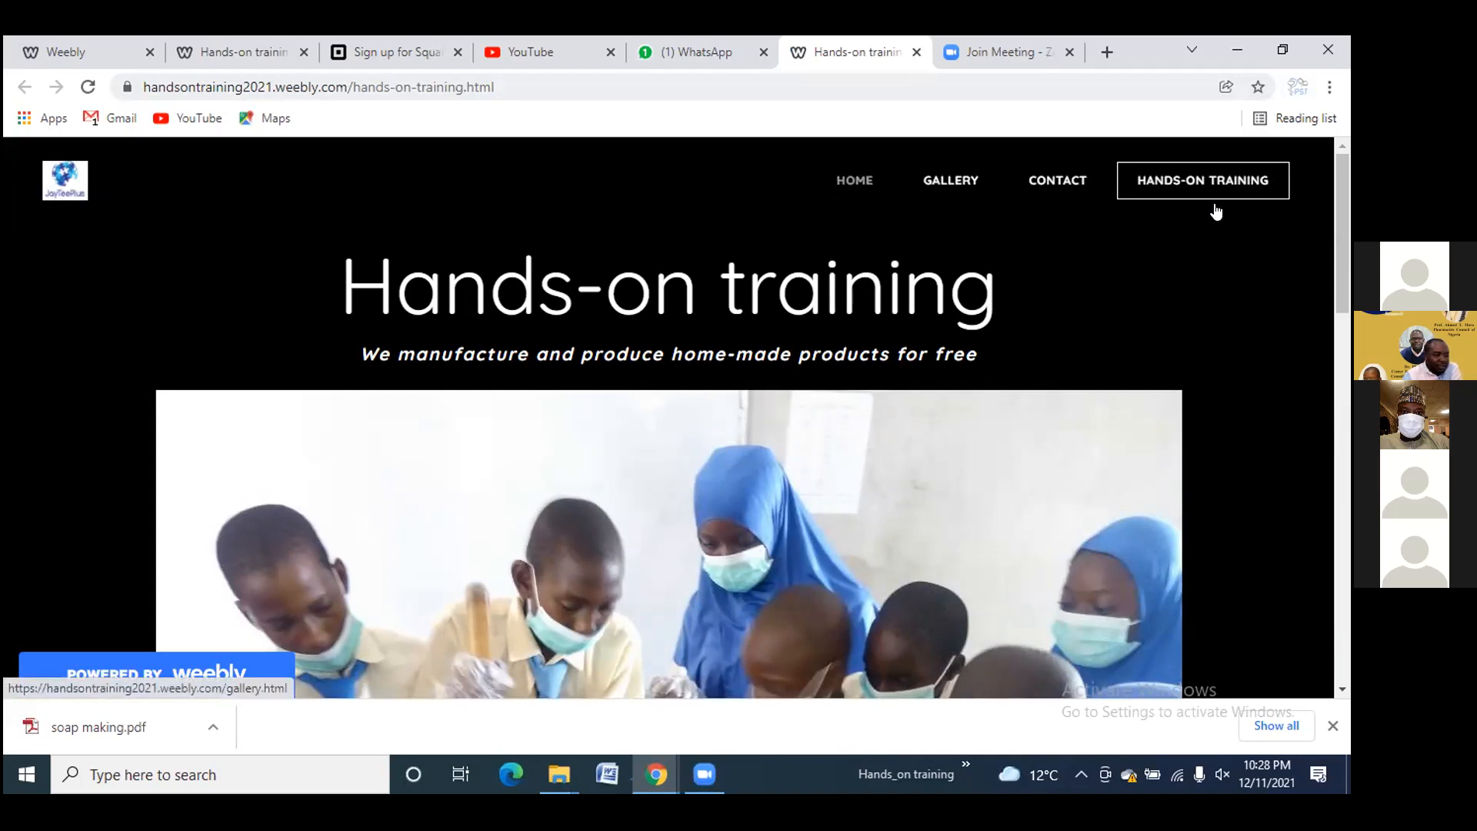
scroll(686, 537, down, 2)
scroll(685, 531, down, 8)
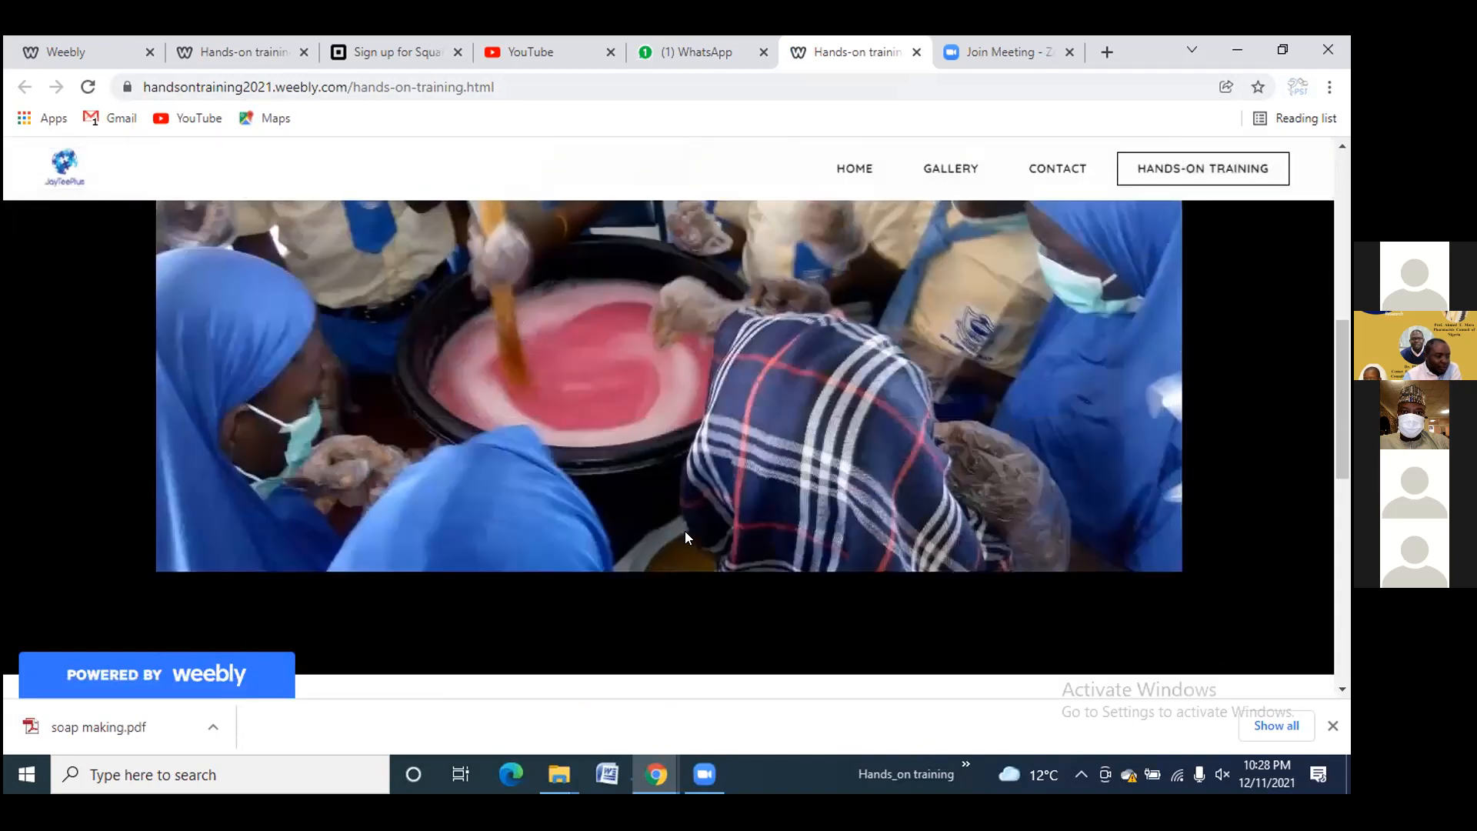
scroll(685, 531, down, 2)
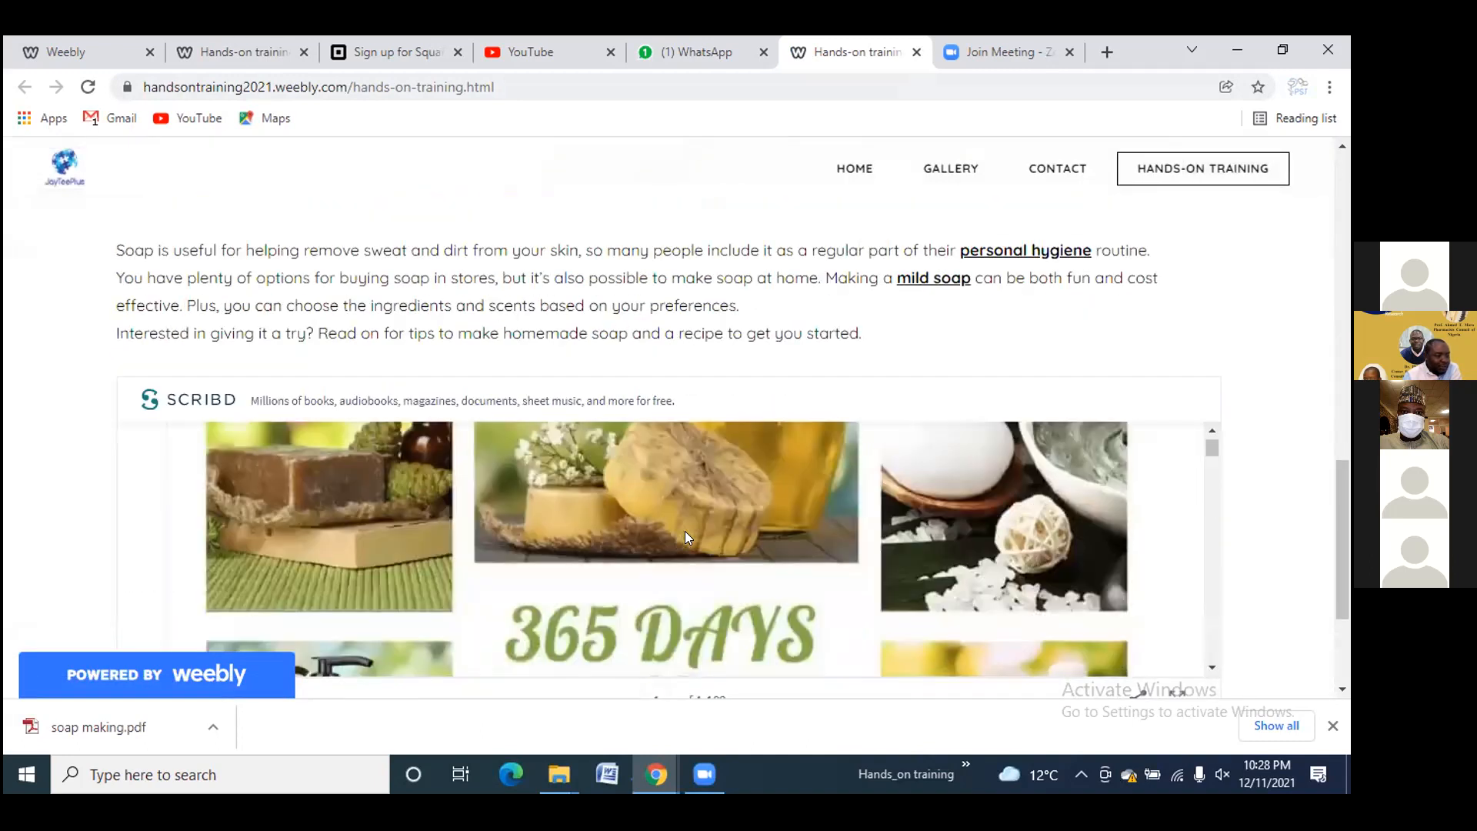
scroll(988, 483, down, 3)
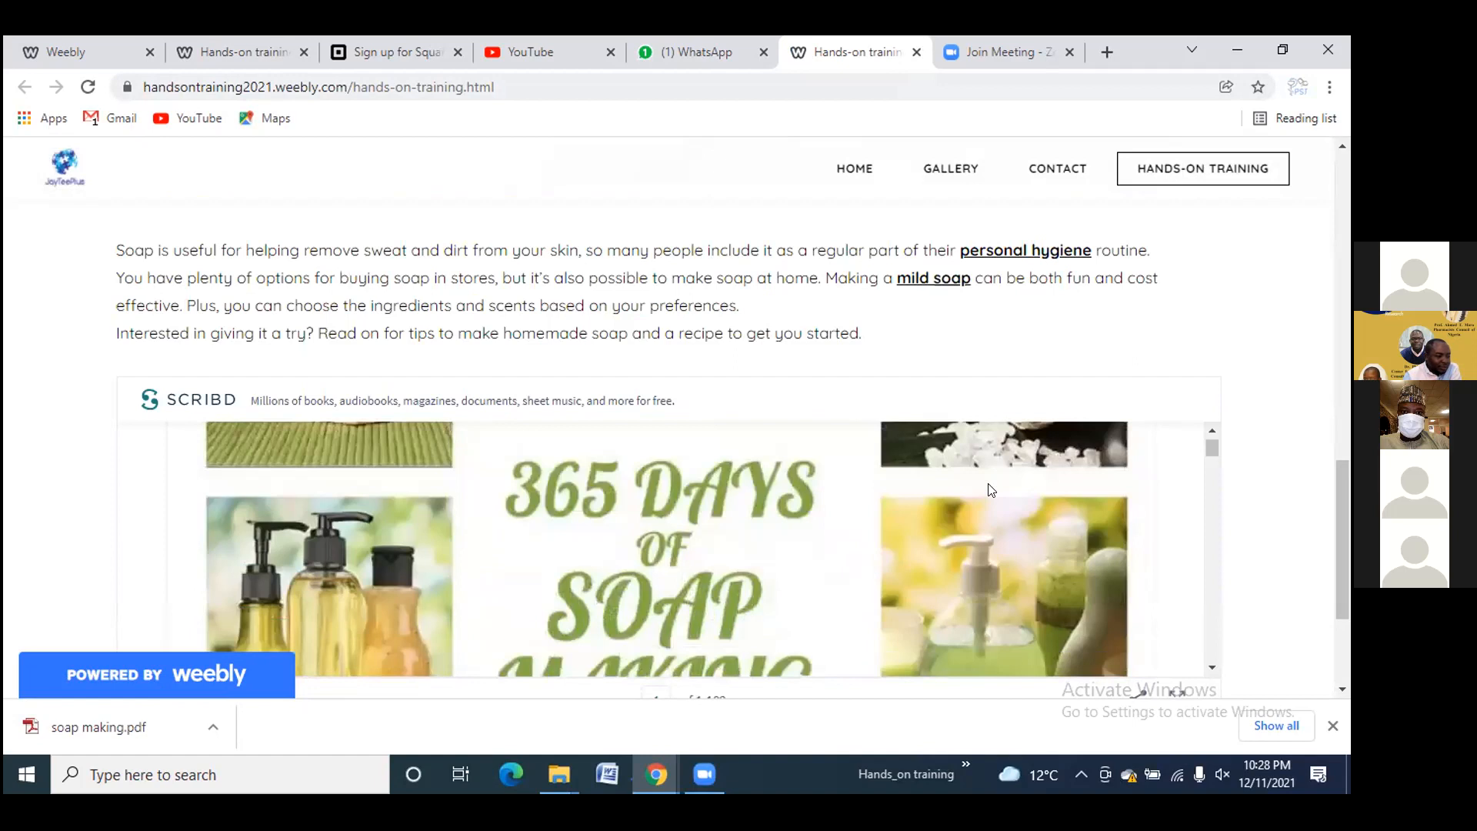
scroll(988, 483, down, 3)
scroll(985, 308, down, 3)
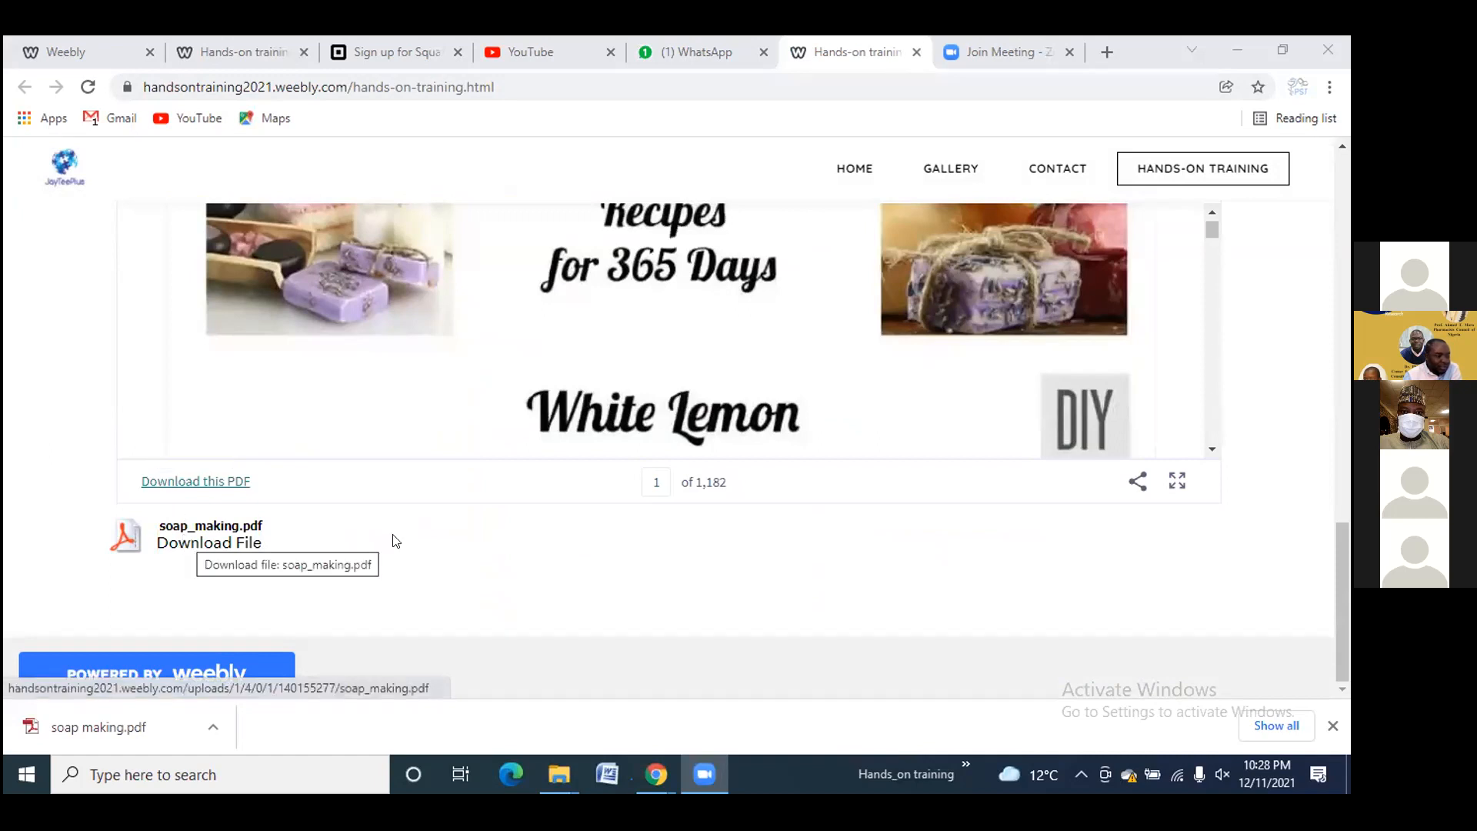
scroll(569, 551, up, 1)
scroll(570, 551, up, 10)
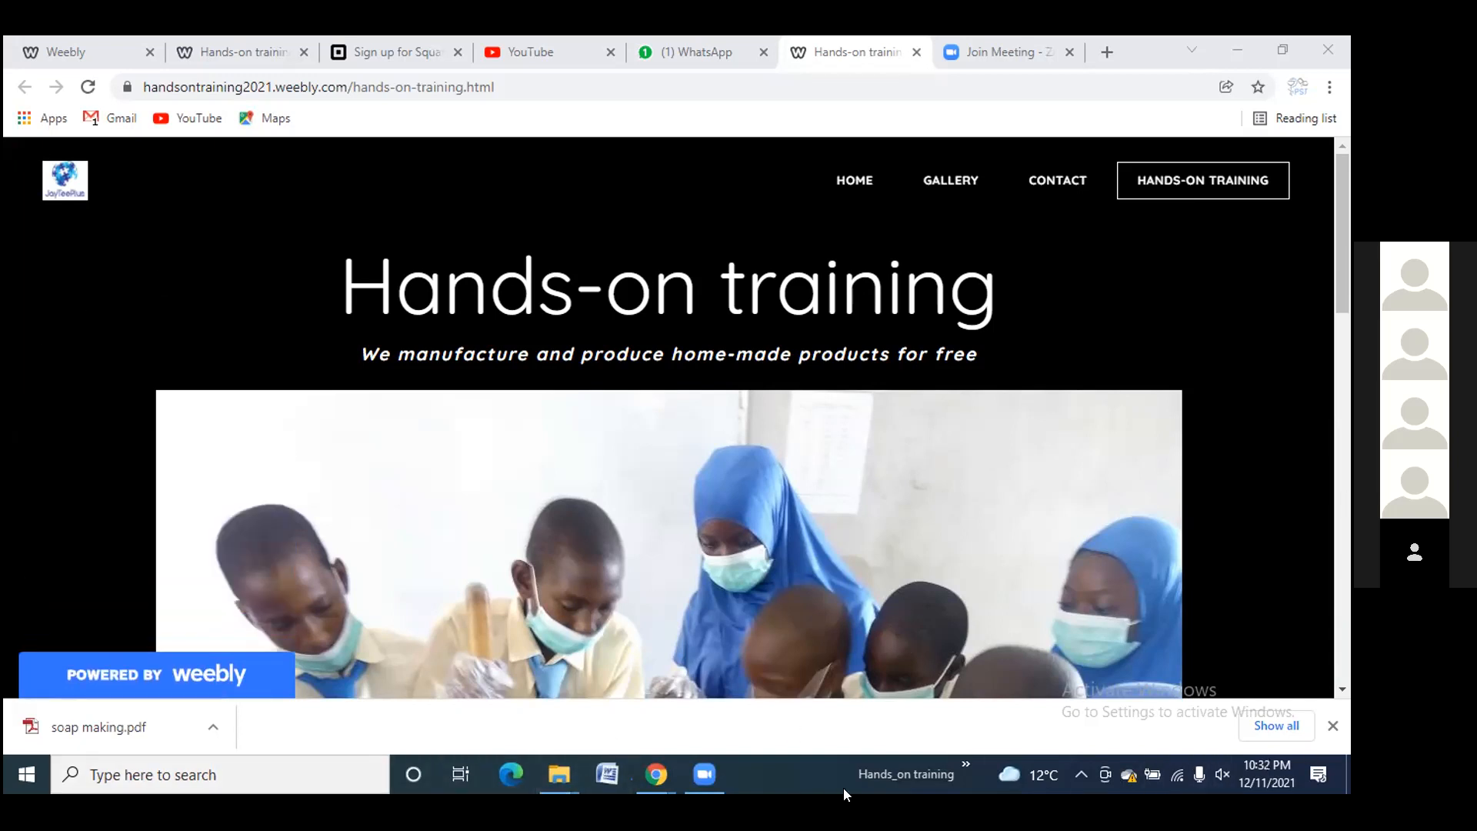
Open the pharmetro-pharmacy-and-superstores.weeblysite.com store site from its link
mouse_move(715, 771)
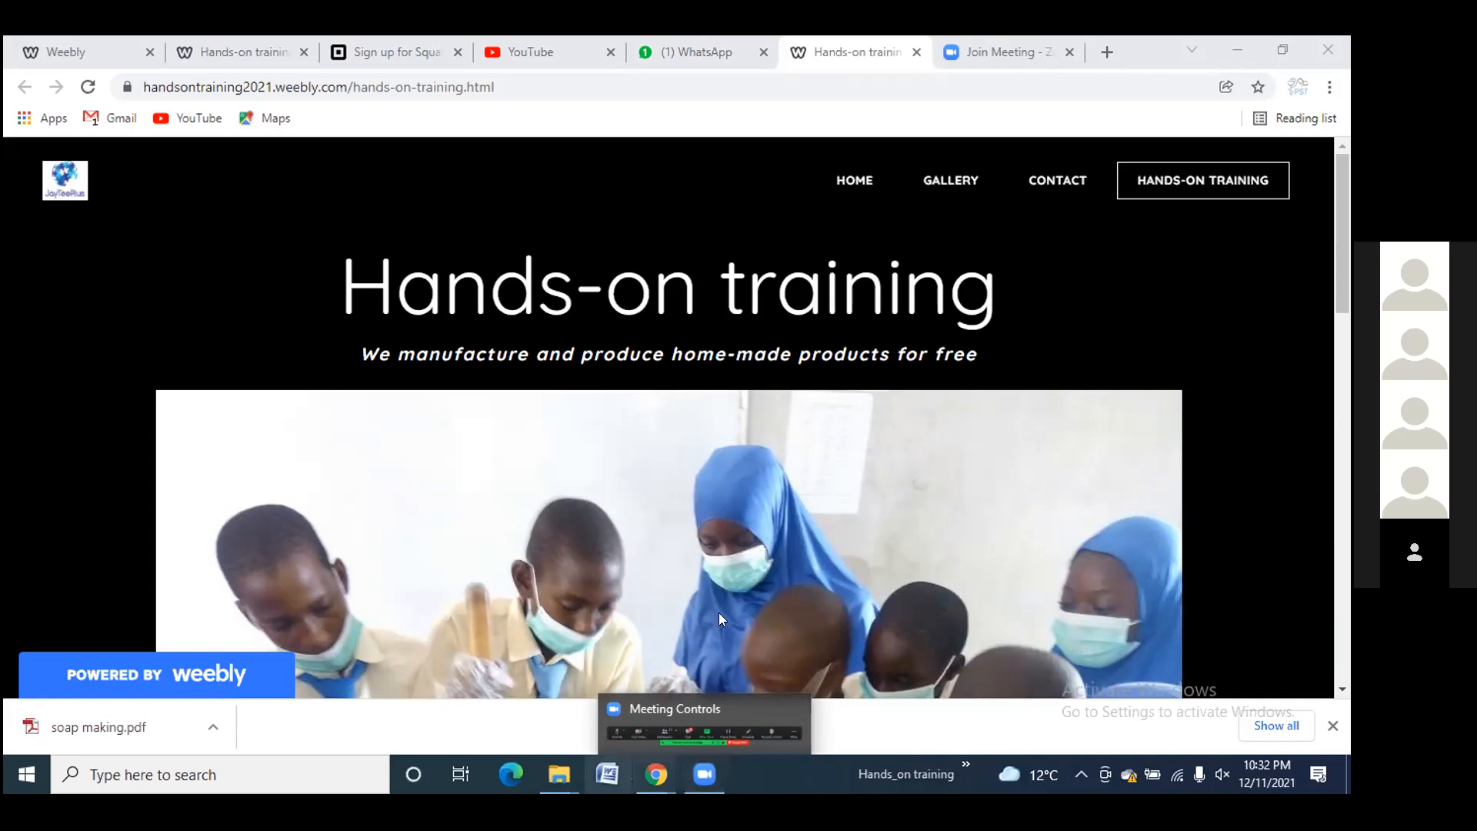
double_click(817, 184)
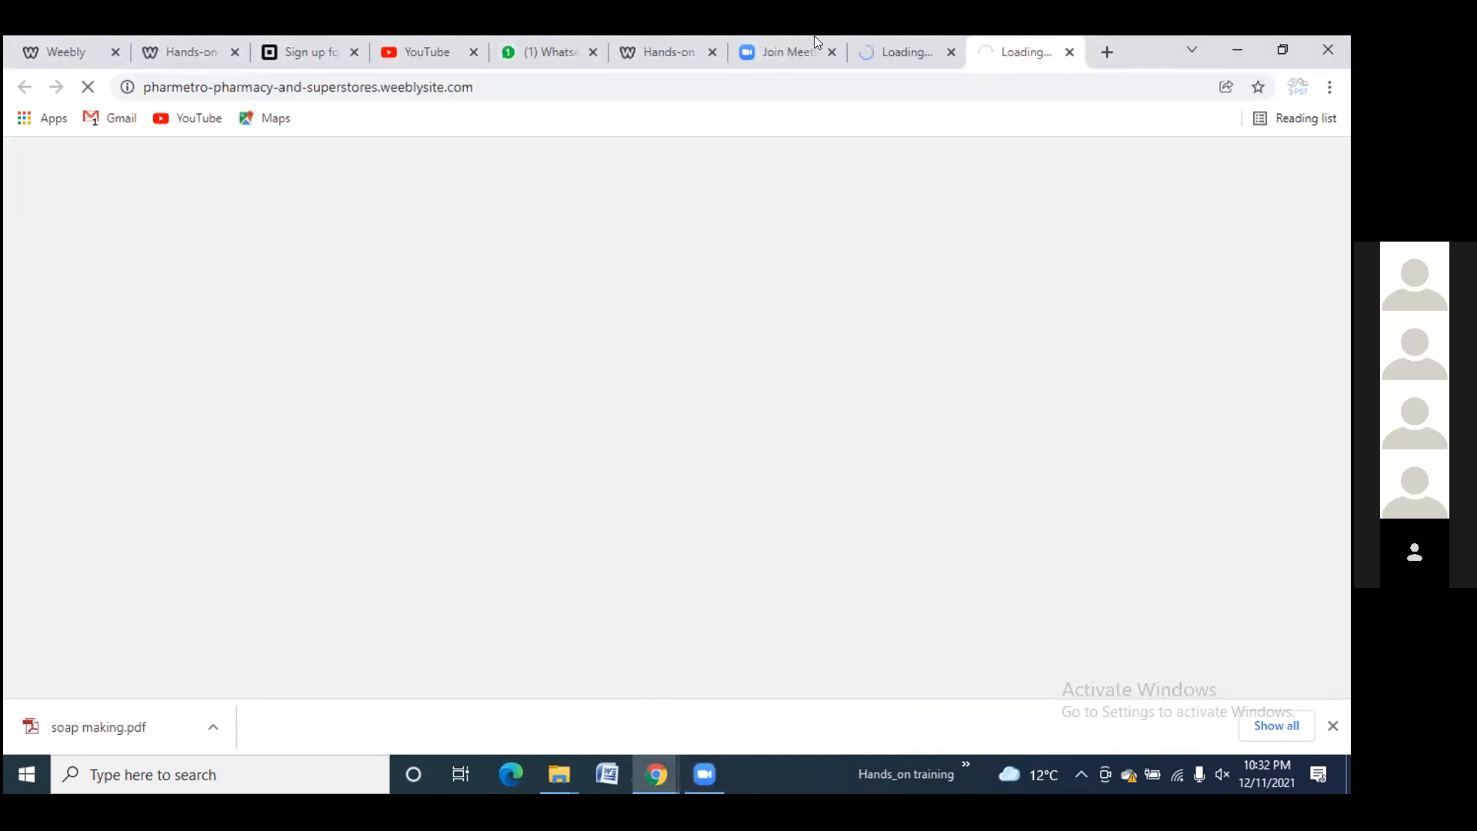
Close the duplicate Loading tab and scroll the PharMetro home page to its footer and back
click(1069, 52)
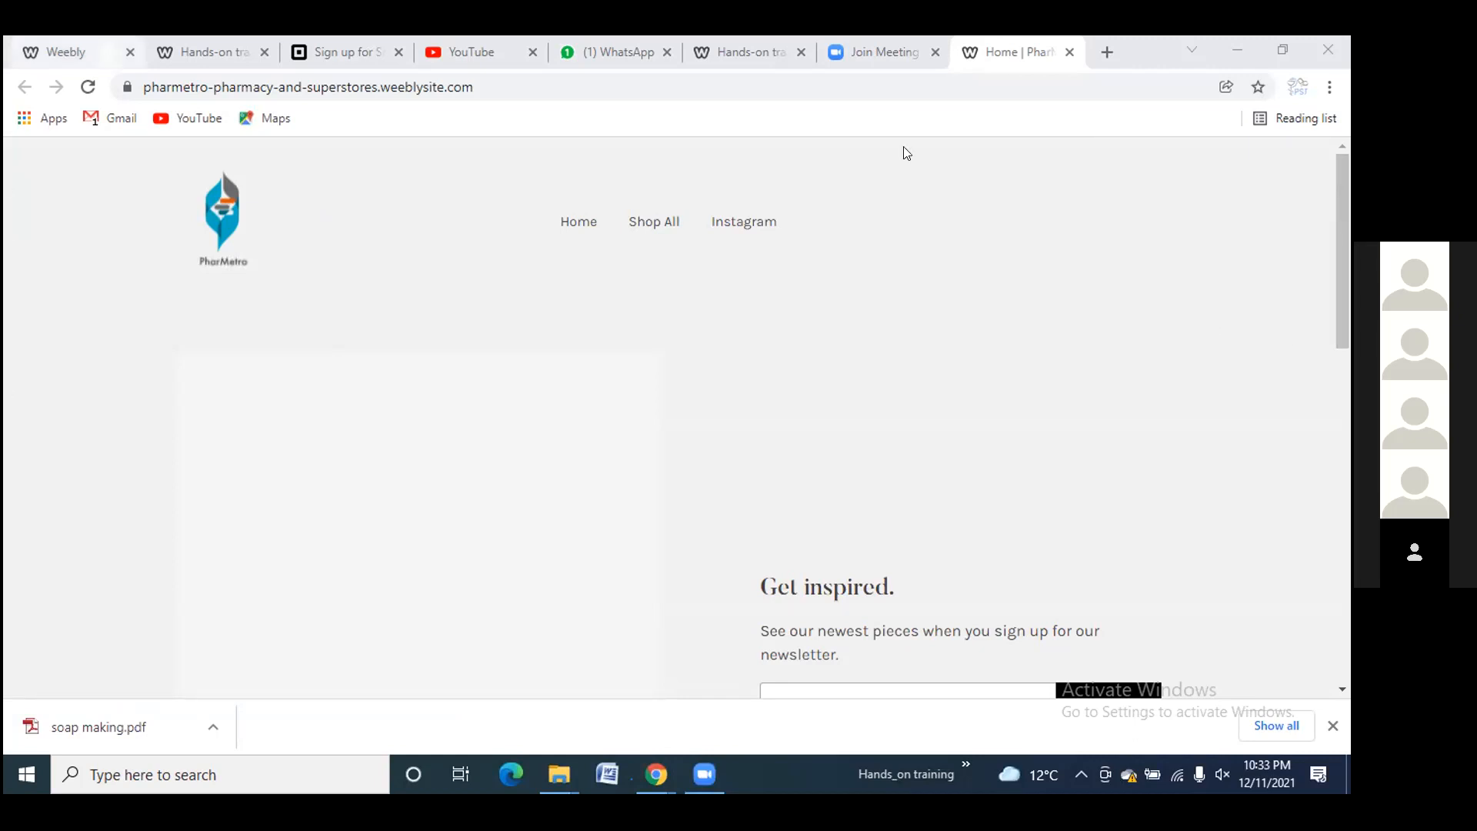
drag(1336, 309, 1335, 593)
scroll(1288, 553, down, 3)
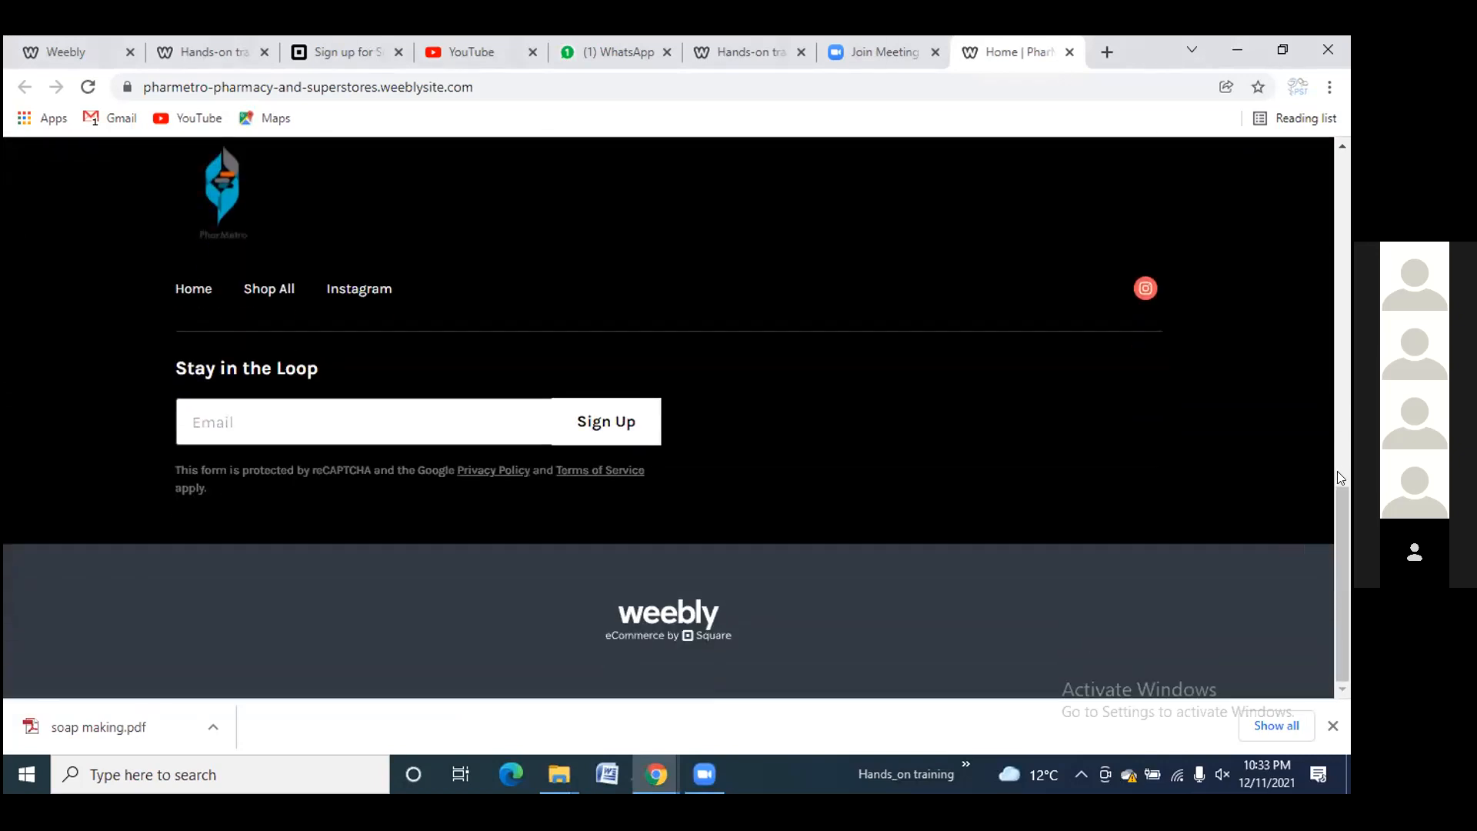
drag(1343, 499, 1344, 154)
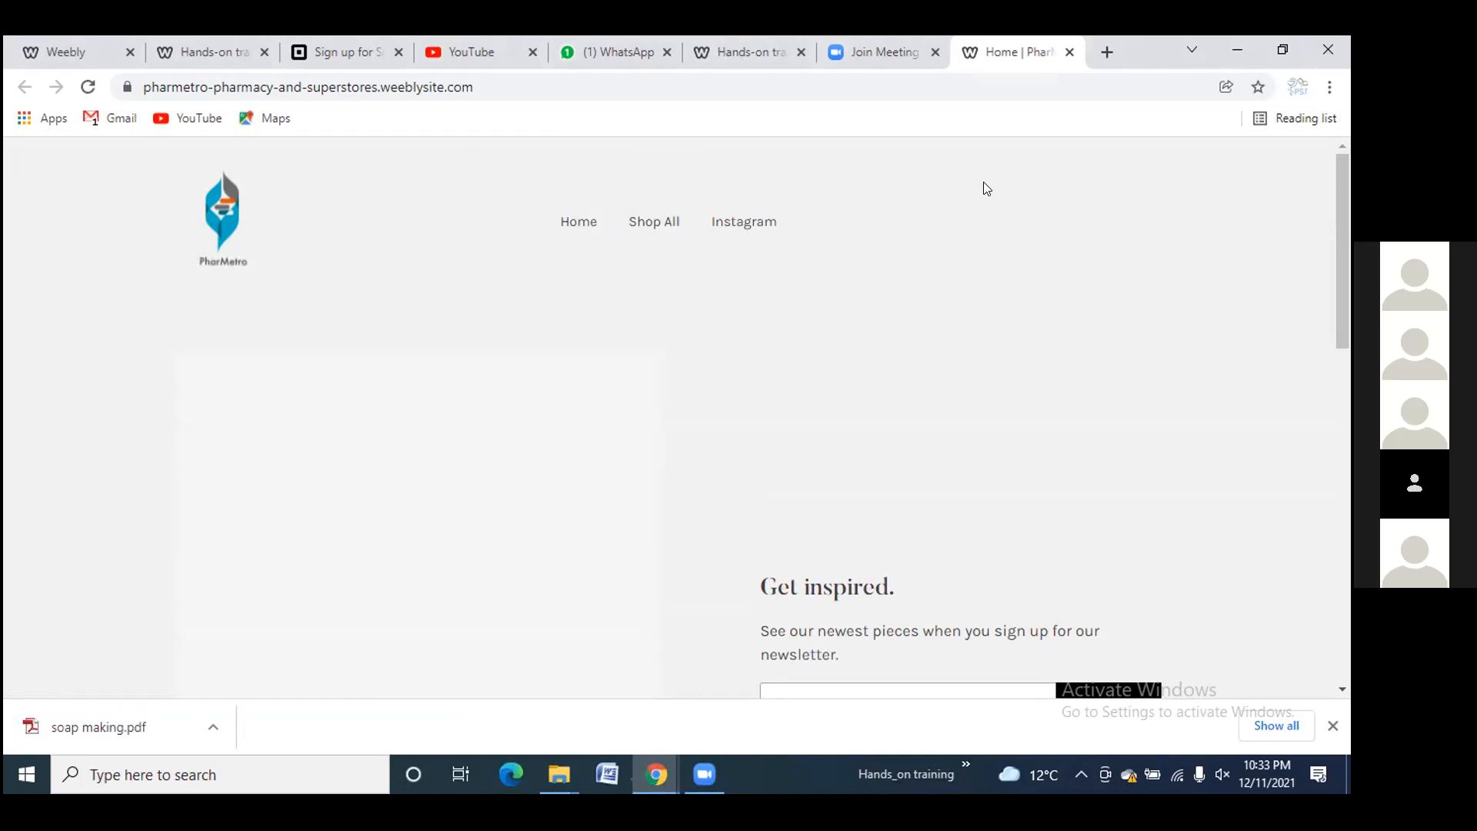
Switch back to the Weebly editor tab and close the Website Published! notice
click(57, 55)
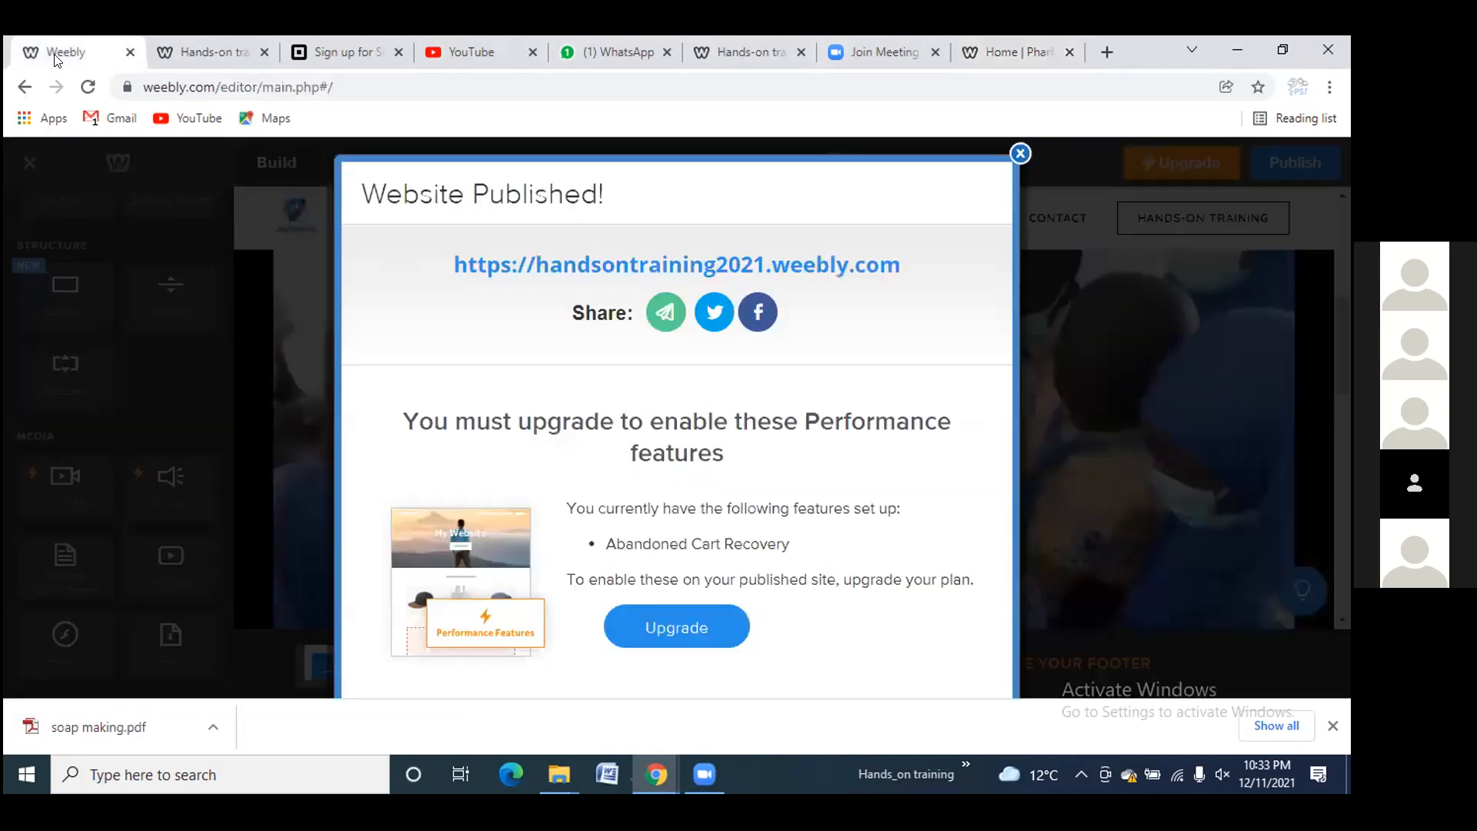
click(1020, 154)
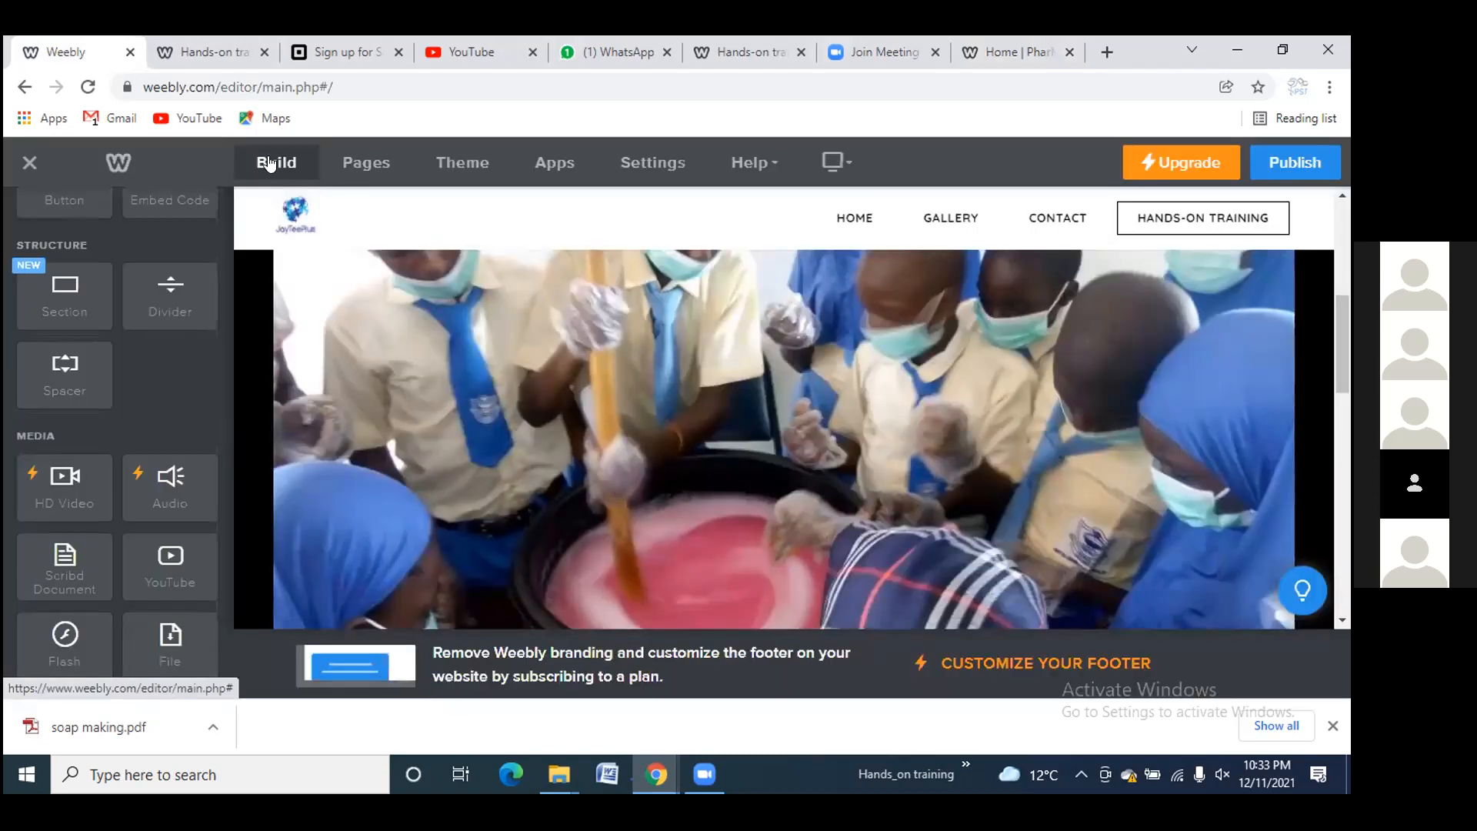
scroll(116, 316, up, 5)
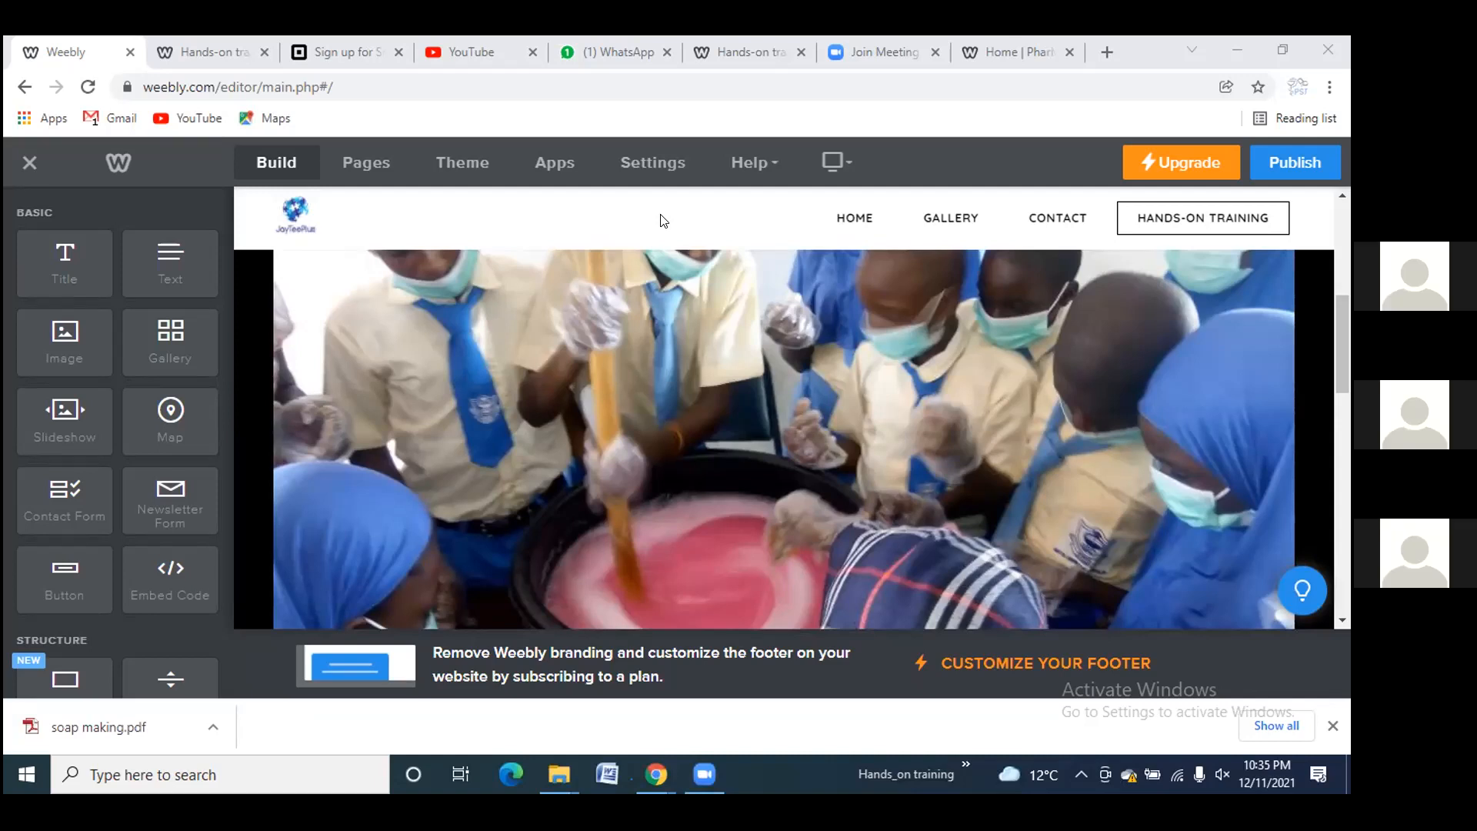
Close the Home | PharMetro tab and switch back to the Weebly editor tab
click(1032, 54)
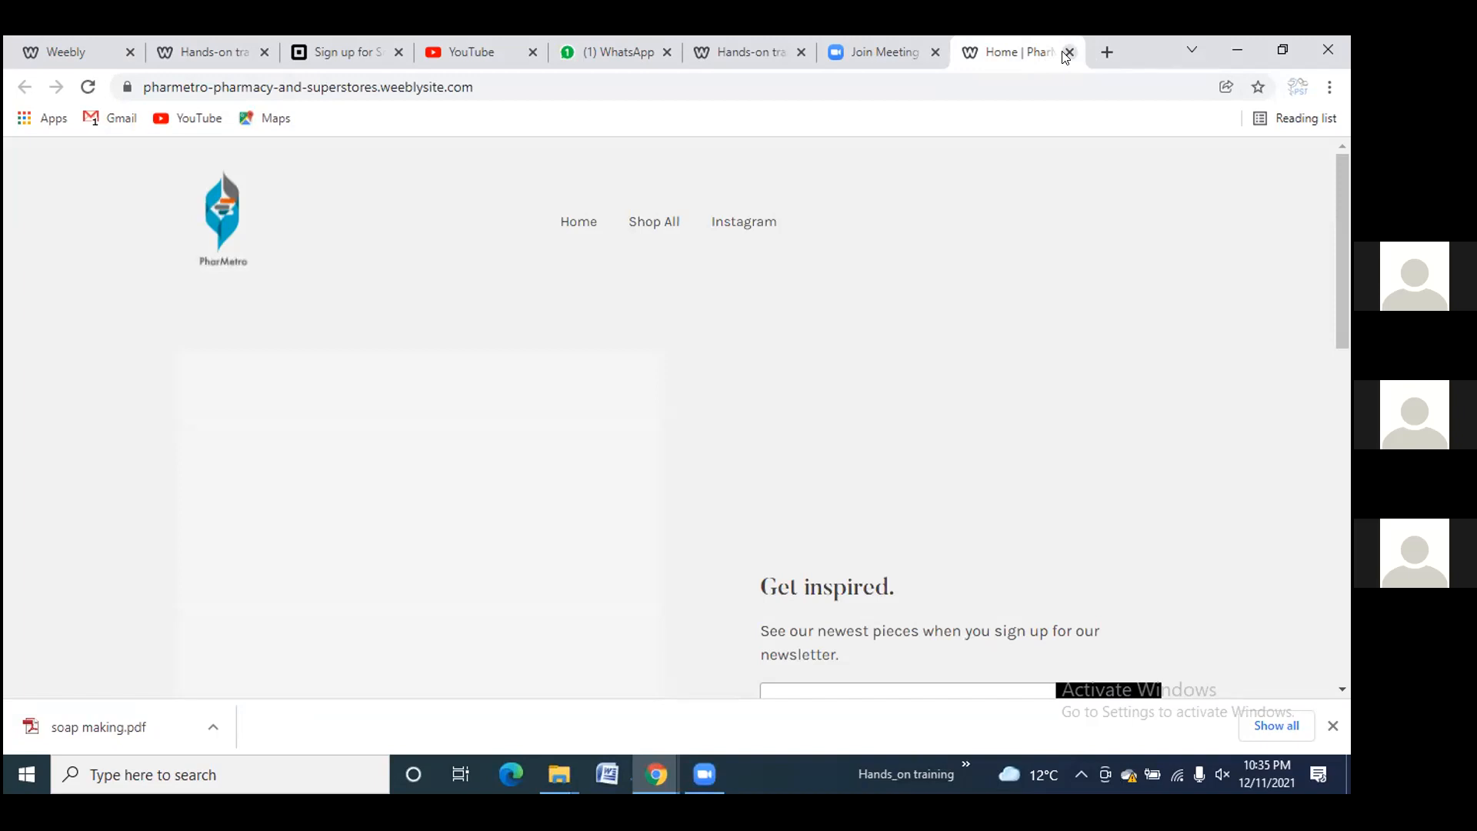
click(1068, 53)
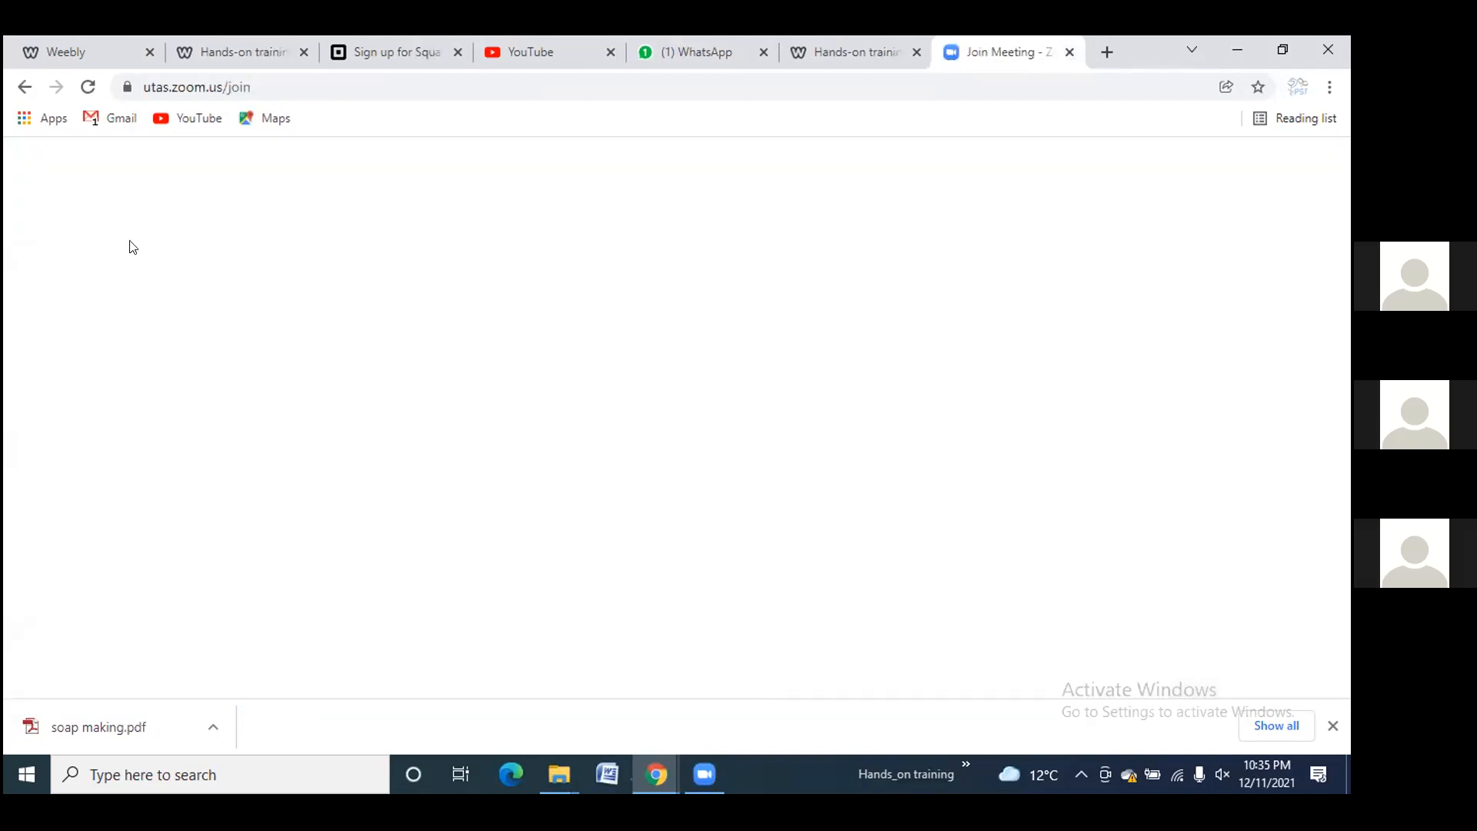
click(68, 37)
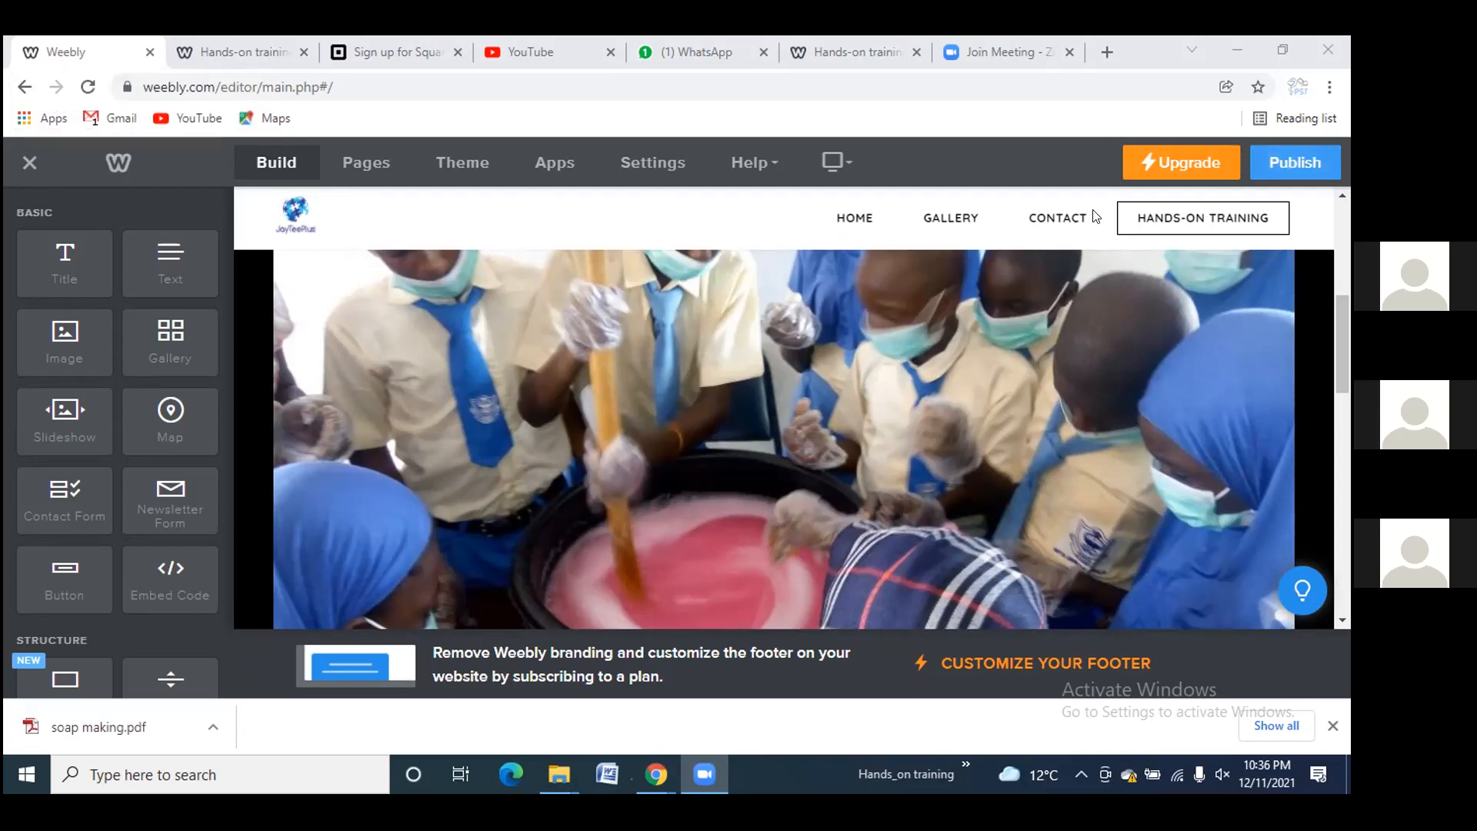
Close the old preview tab, publish the site, and open handsontraining2021.weebly.com live
click(305, 53)
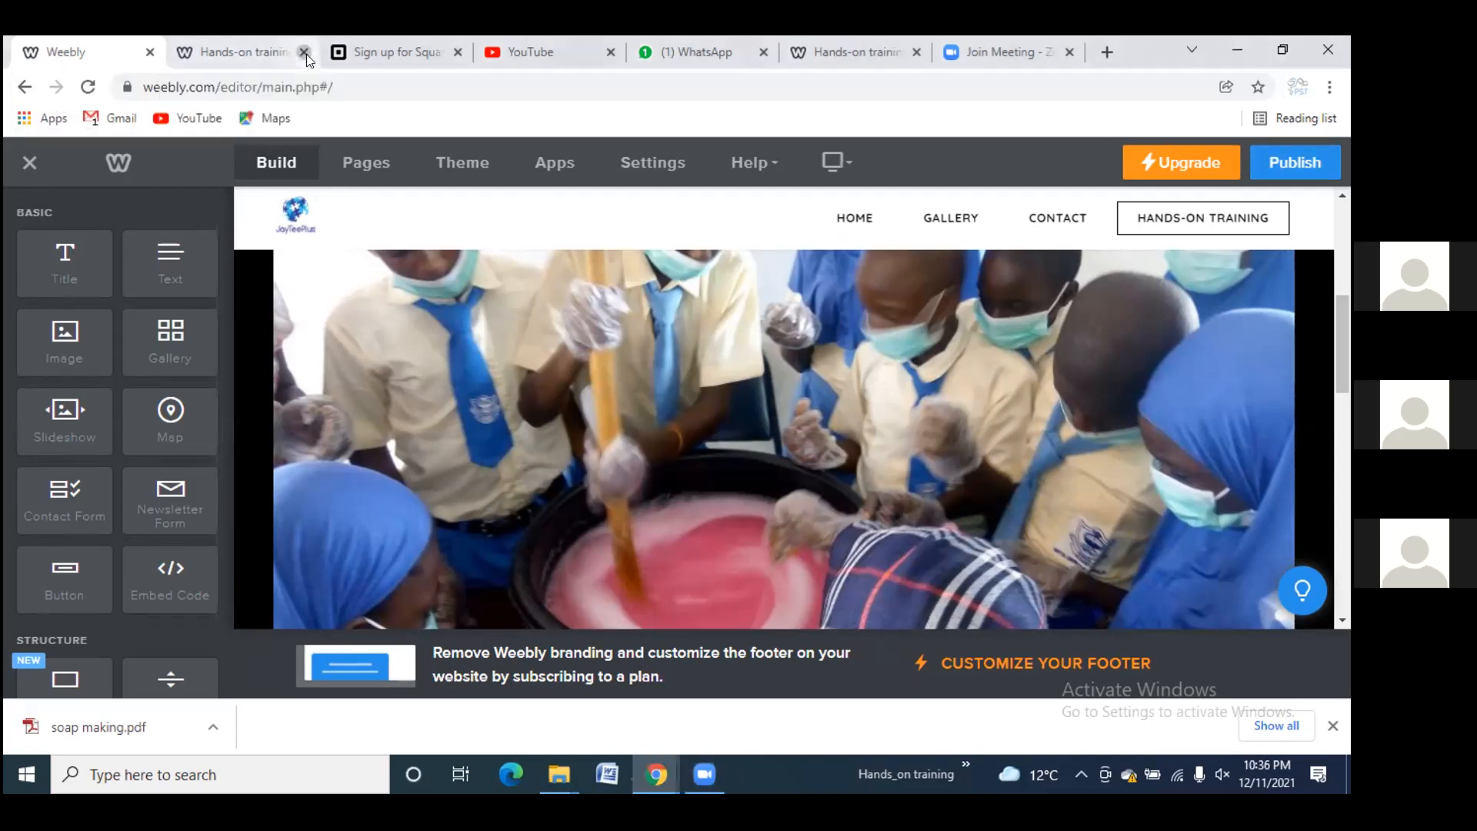
click(1273, 152)
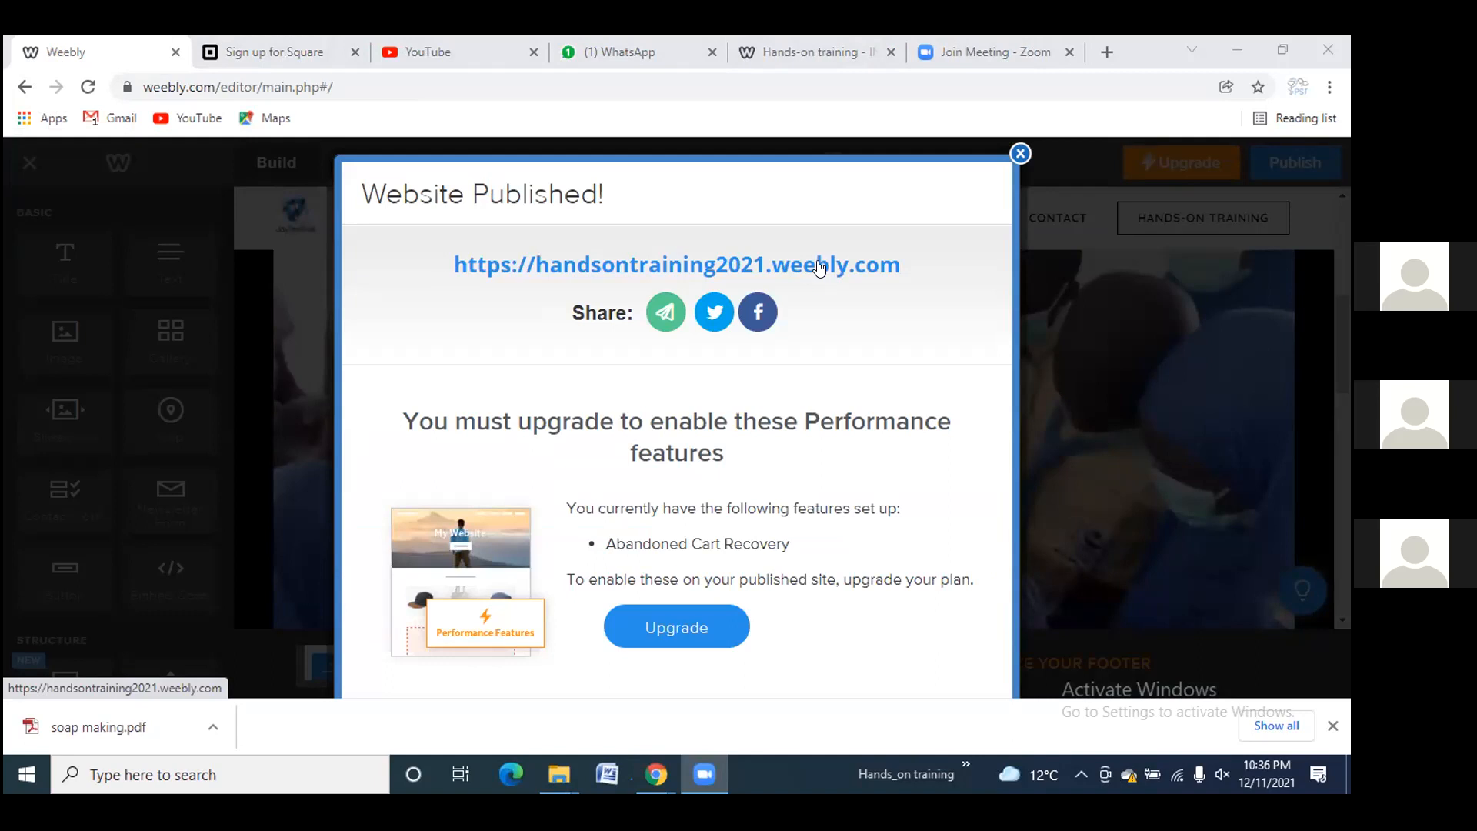
click(819, 266)
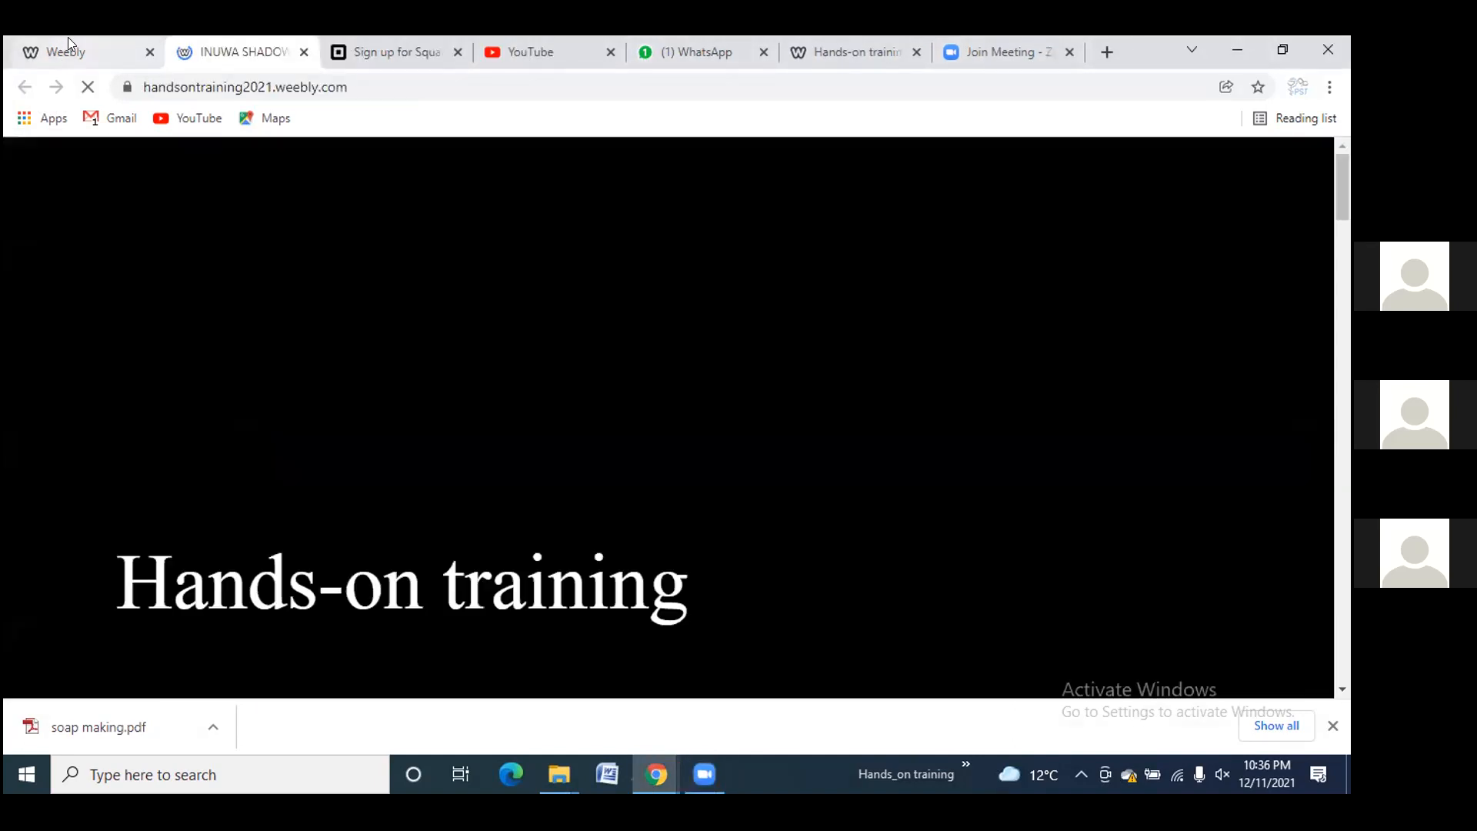
click(68, 37)
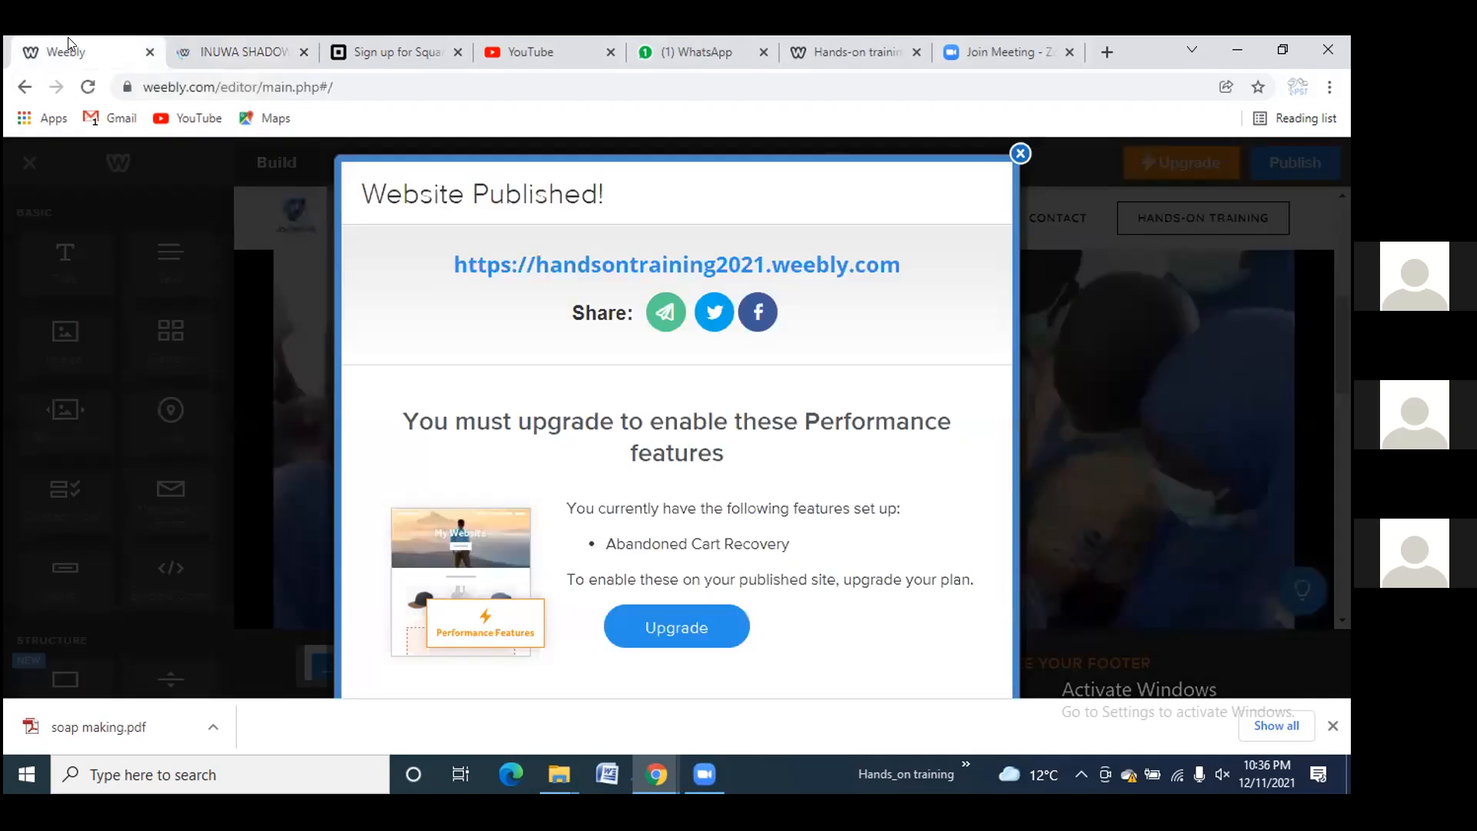
Dismiss the Website Published dialog, view the live INUWA SHADOW tab, then start a new tab
click(1020, 154)
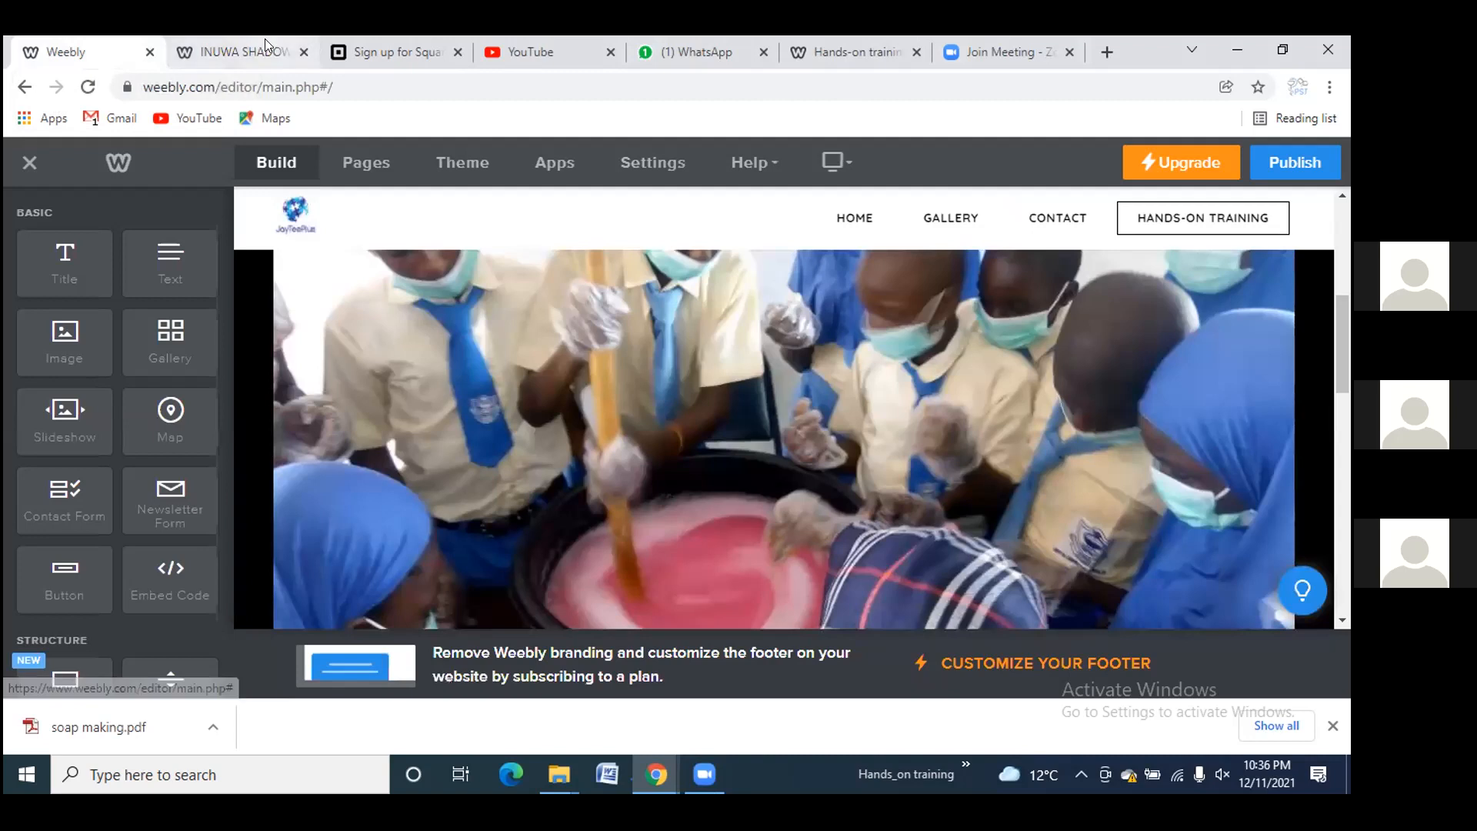
click(263, 40)
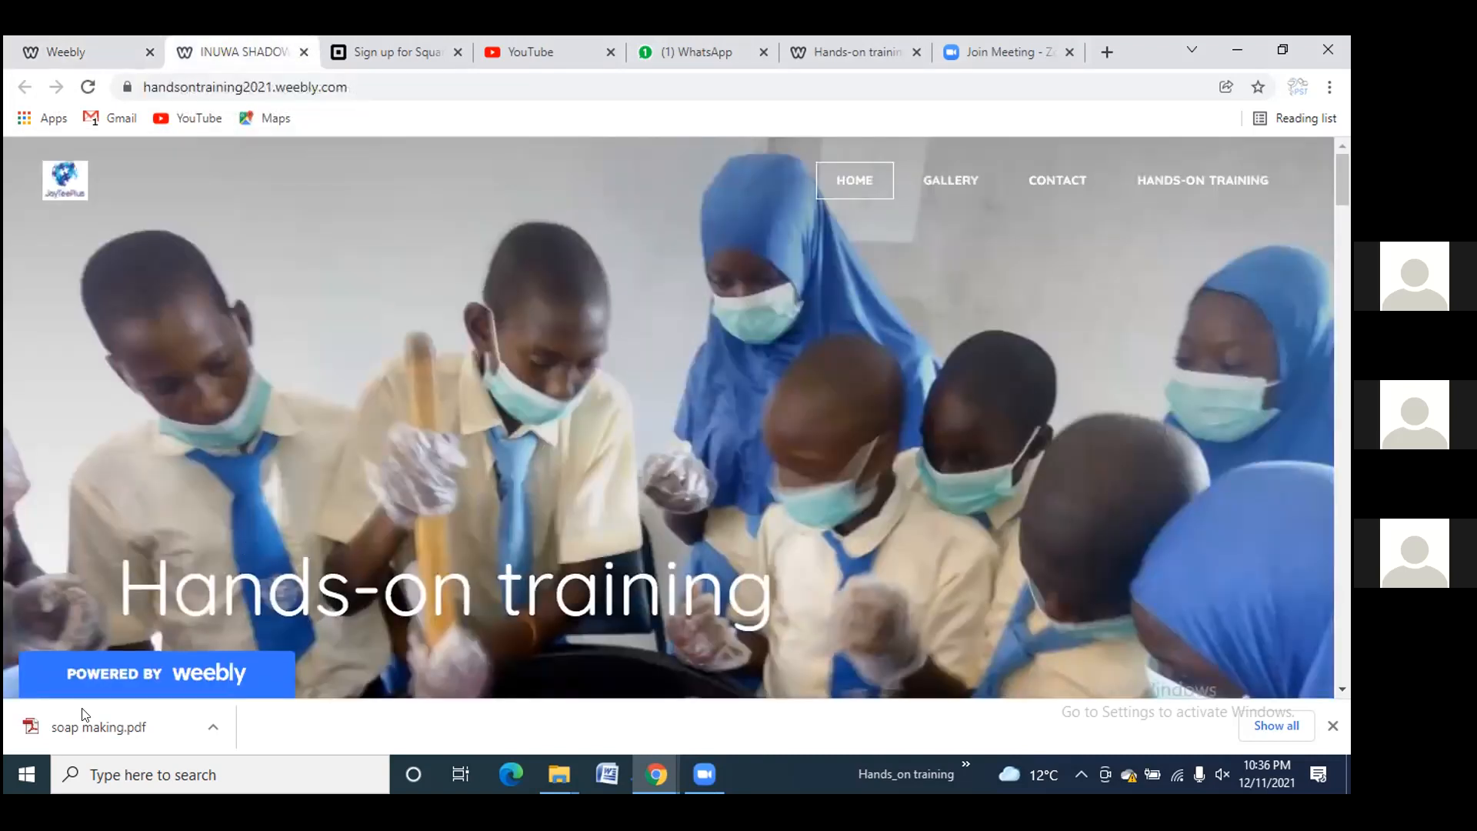
mouse_move(157, 683)
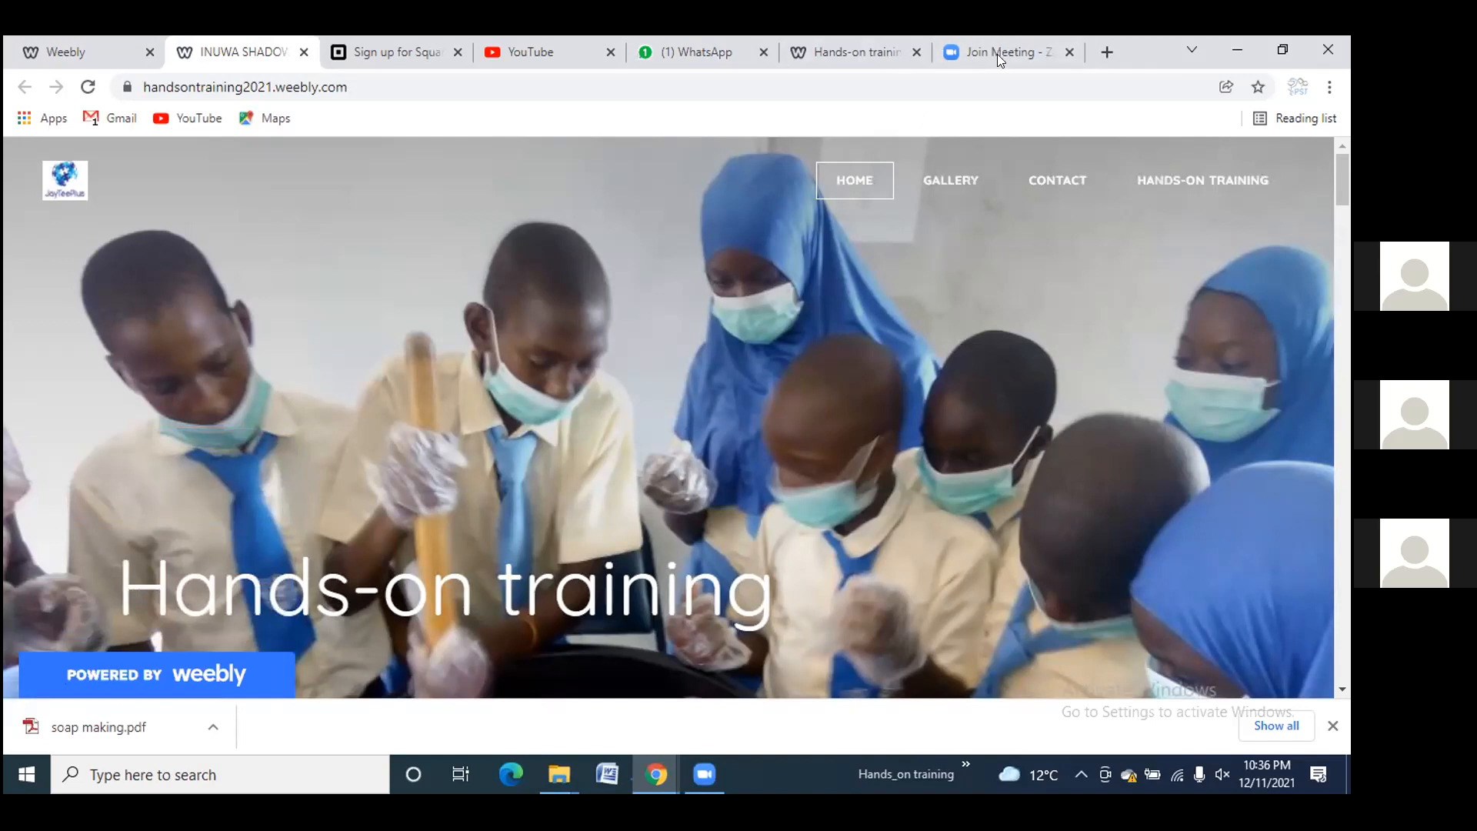
click(1105, 53)
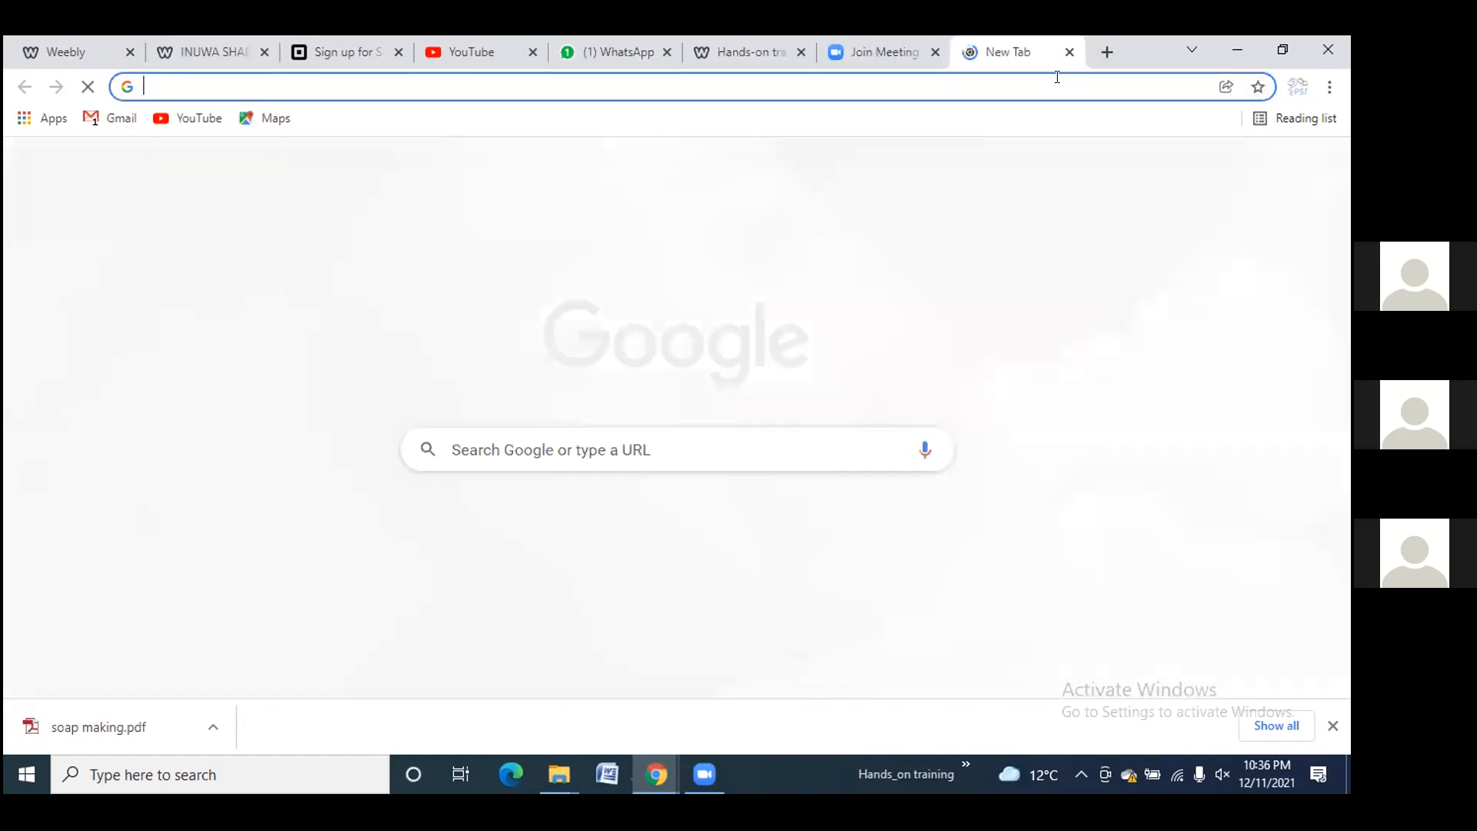
Load web-designtutorial.weebly.com from the pasted address and scroll through its home page
text(web-designtutorial.weebly.com)
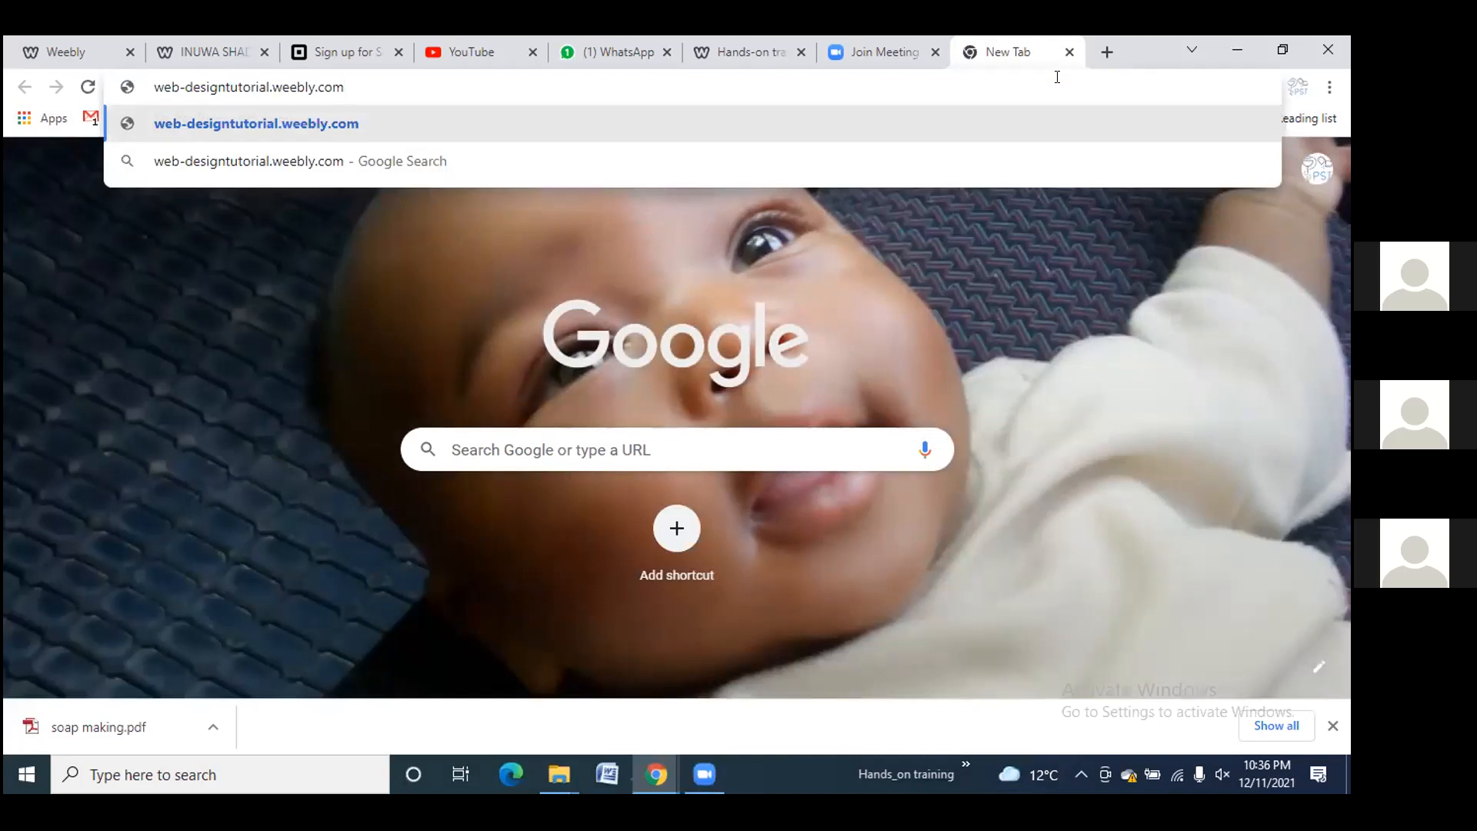
key(Return)
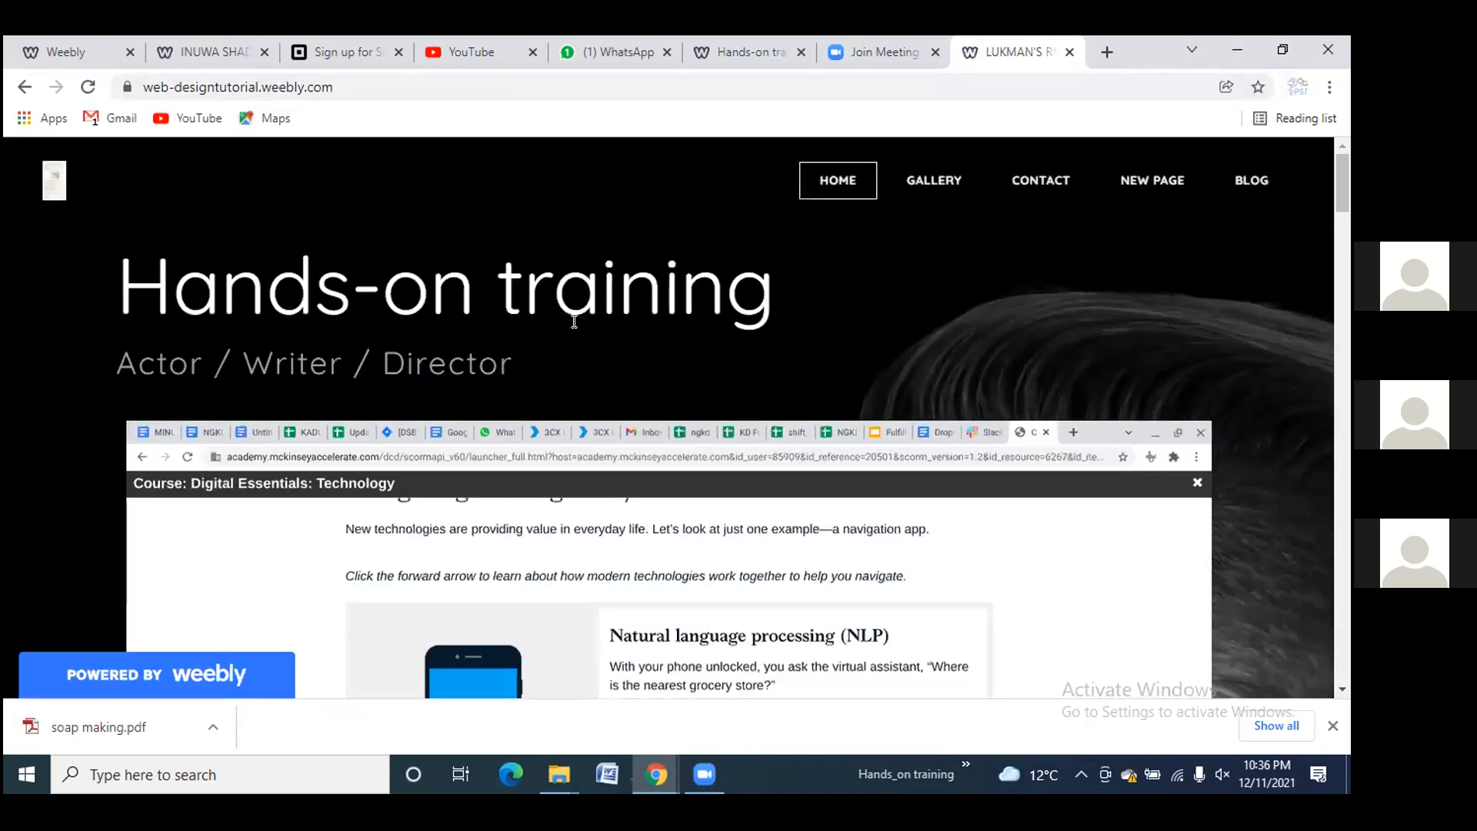
scroll(574, 322, down, 2)
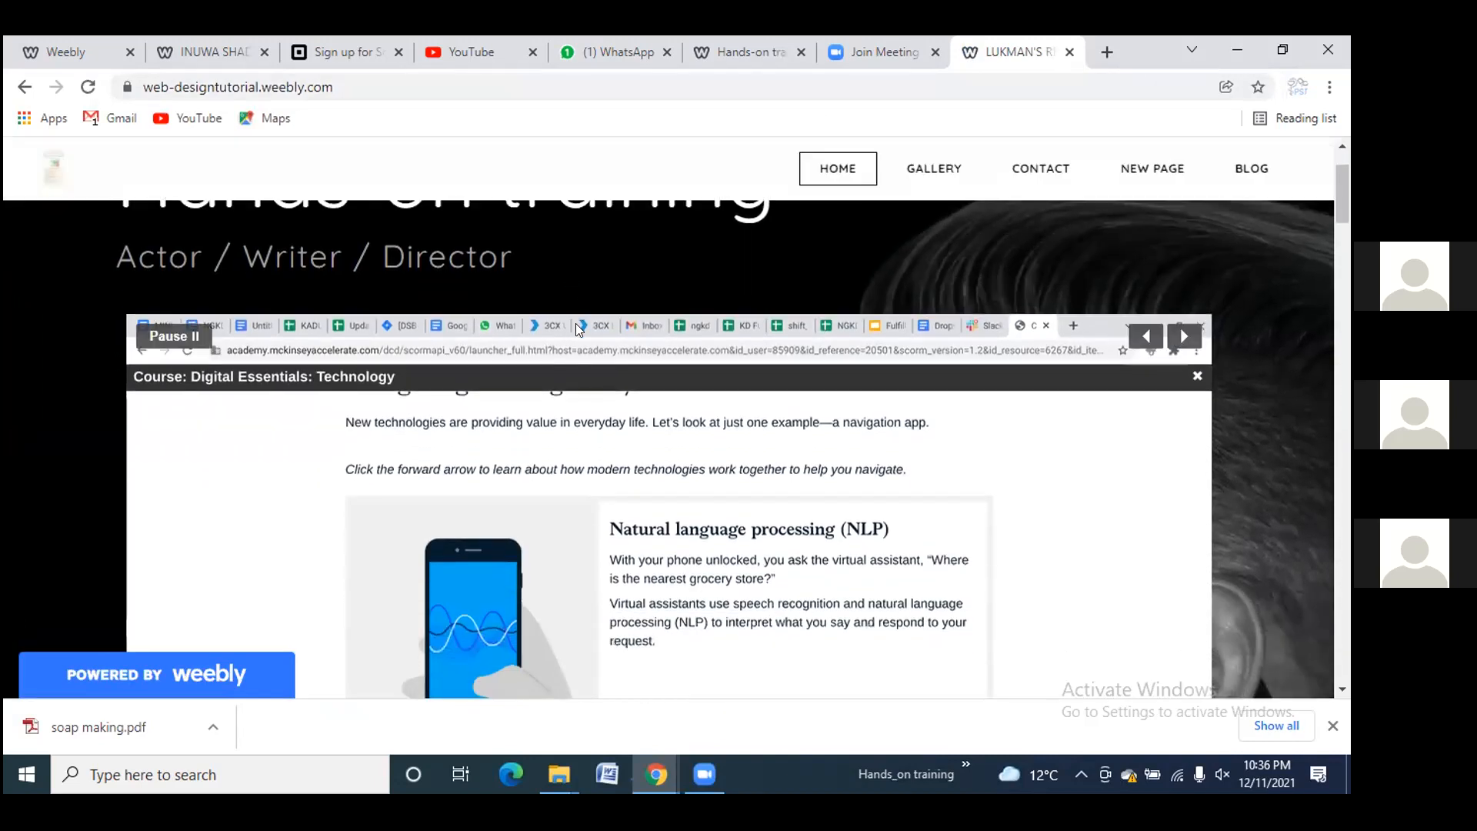
scroll(577, 328, down, 4)
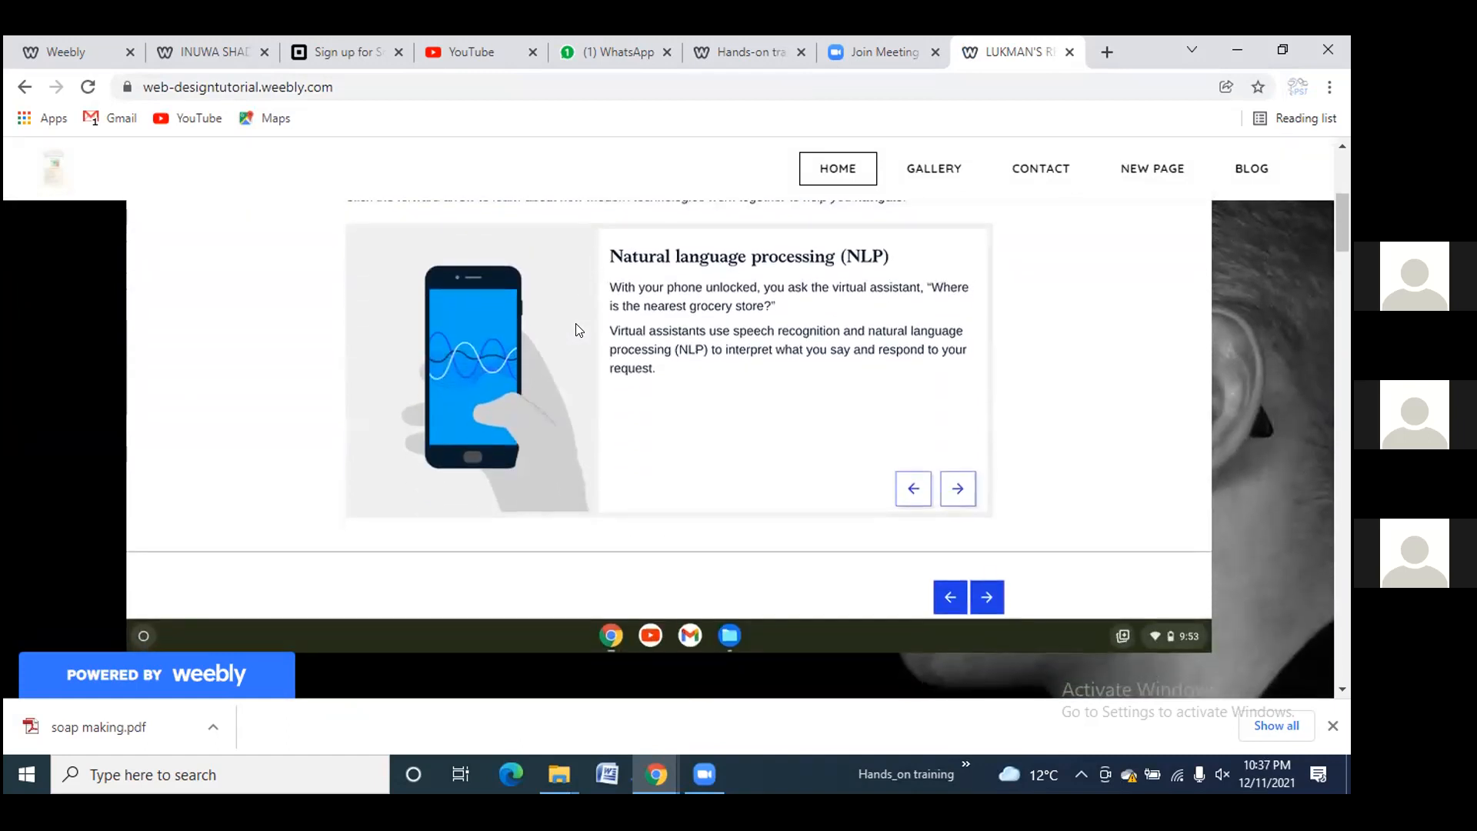
scroll(577, 326, down, 3)
scroll(577, 327, down, 5)
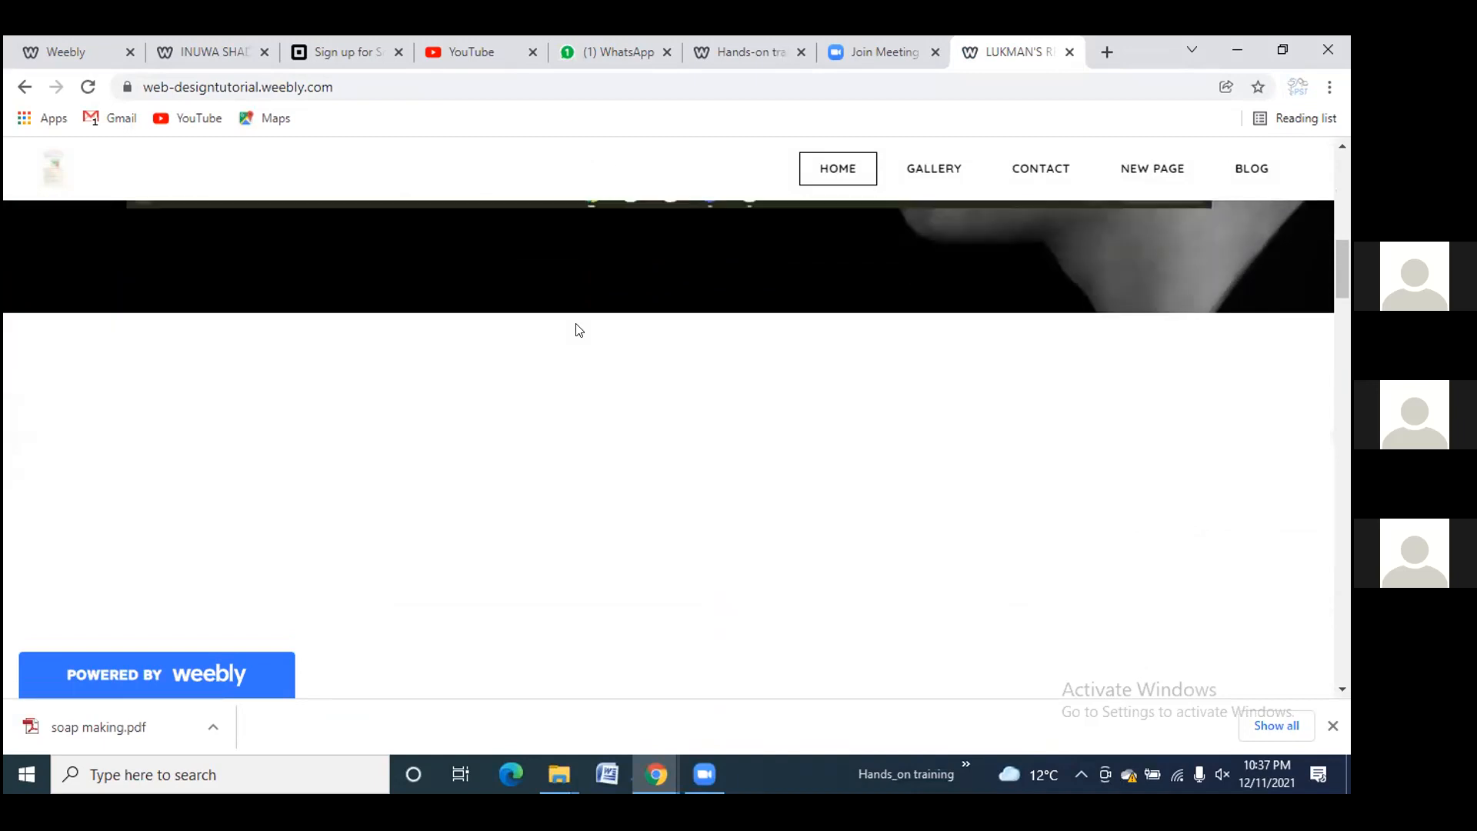
scroll(578, 330, down, 3)
scroll(577, 326, up, 10)
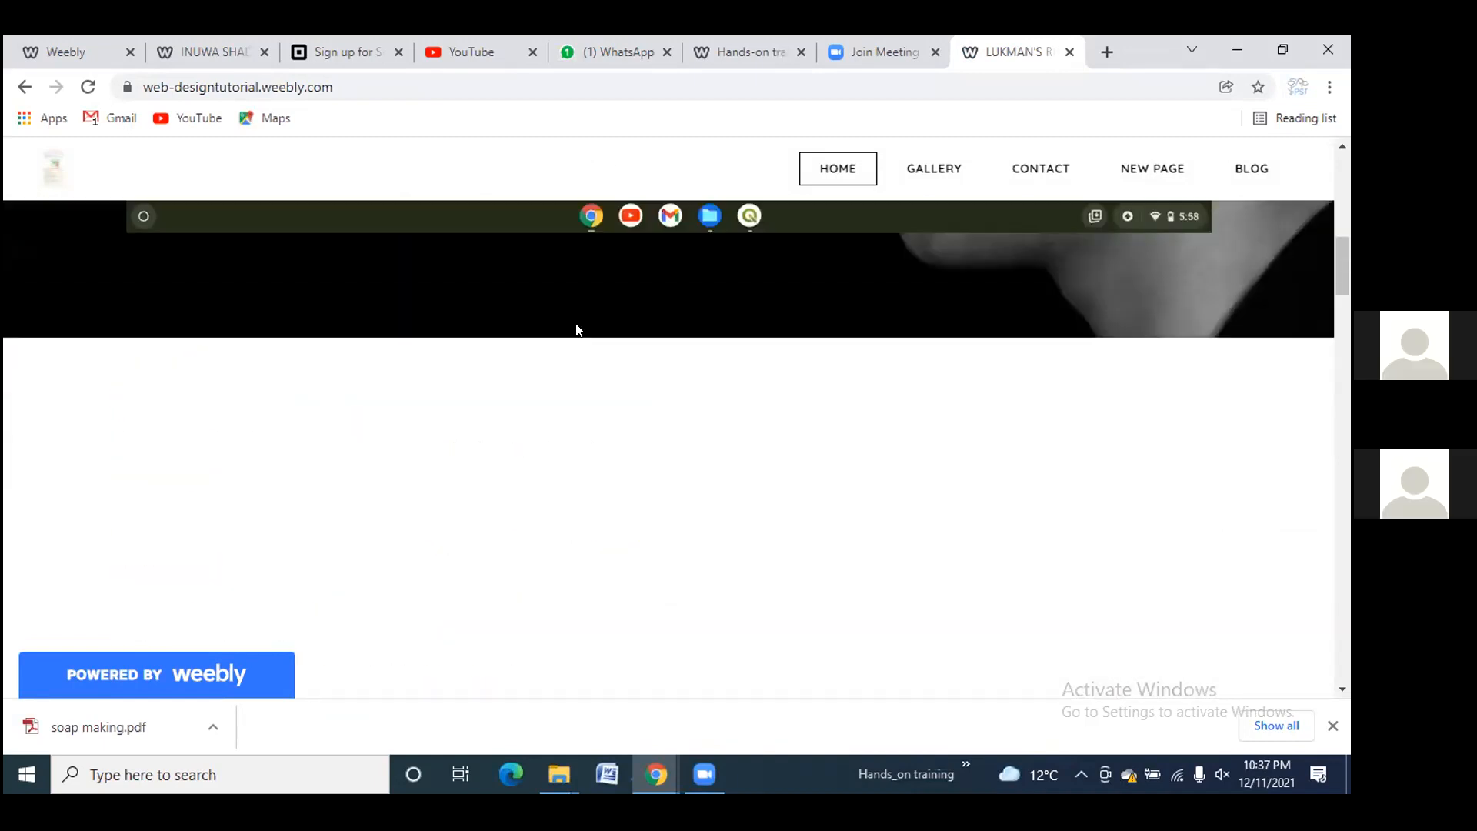
scroll(574, 322, up, 2)
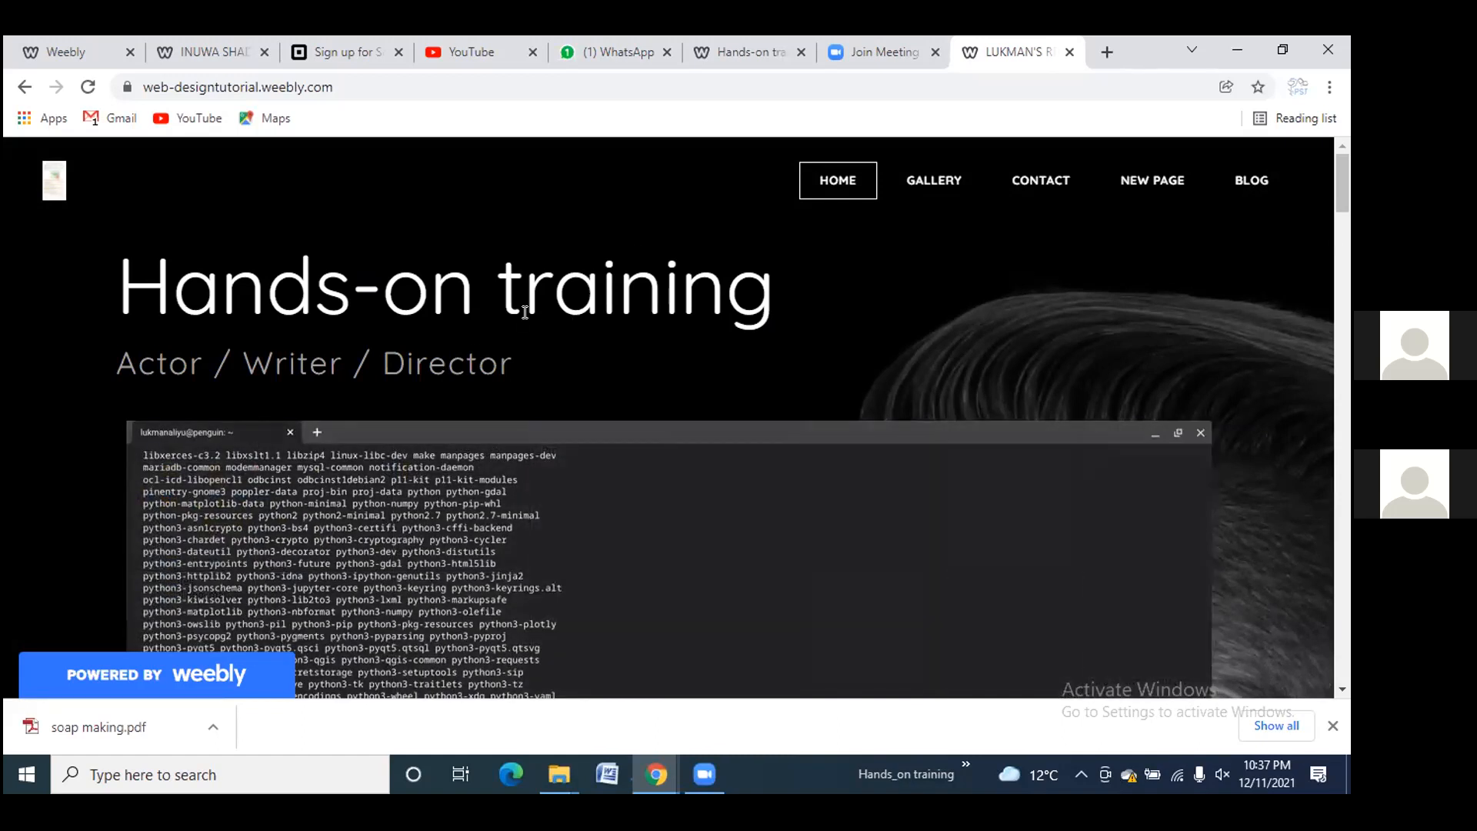
Visit the sample site's New Page, return home, reopen New Page, then close that tab
click(1148, 190)
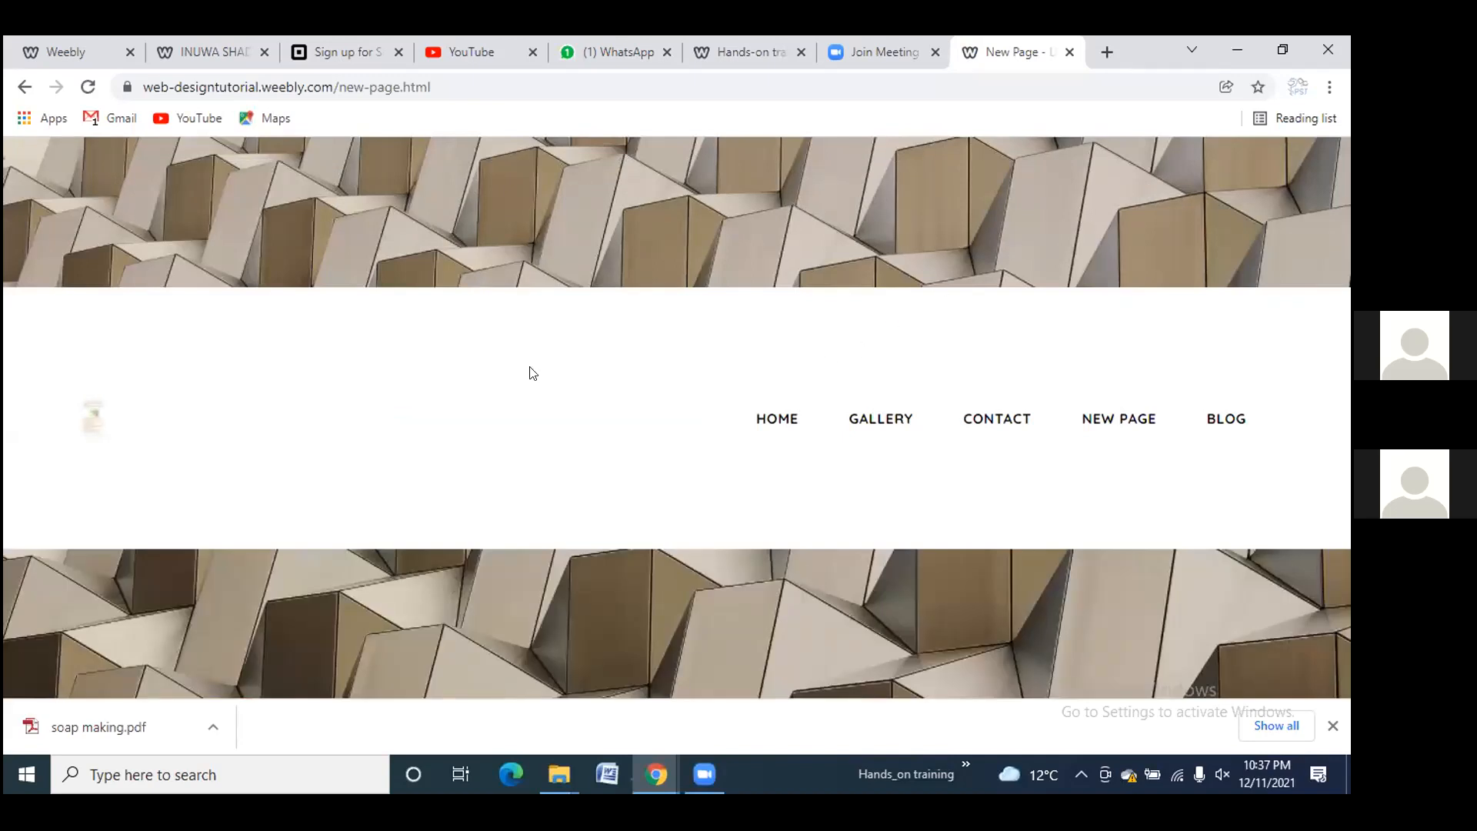
click(83, 422)
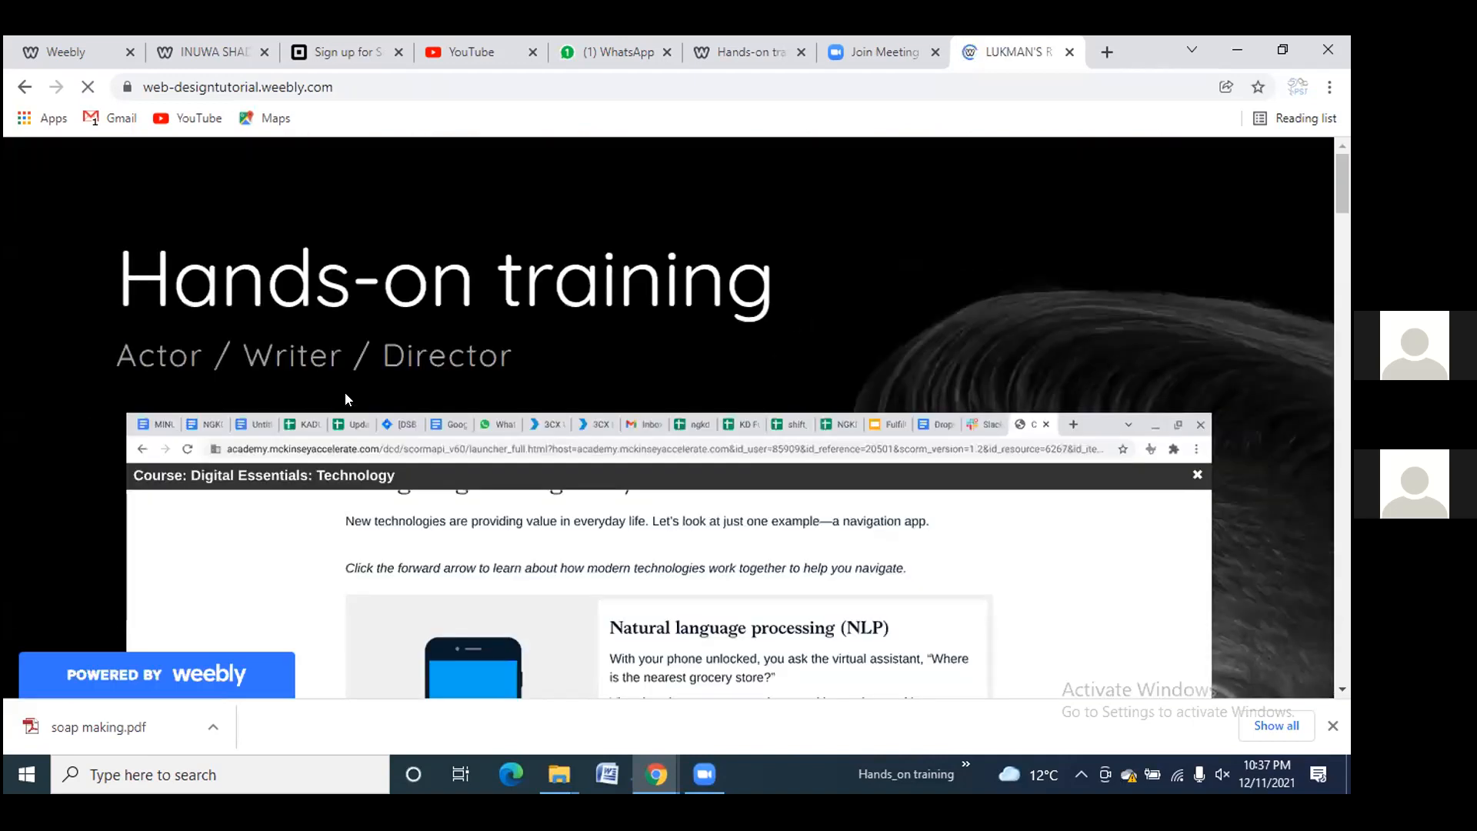
scroll(447, 329, down, 1)
scroll(448, 334, down, 5)
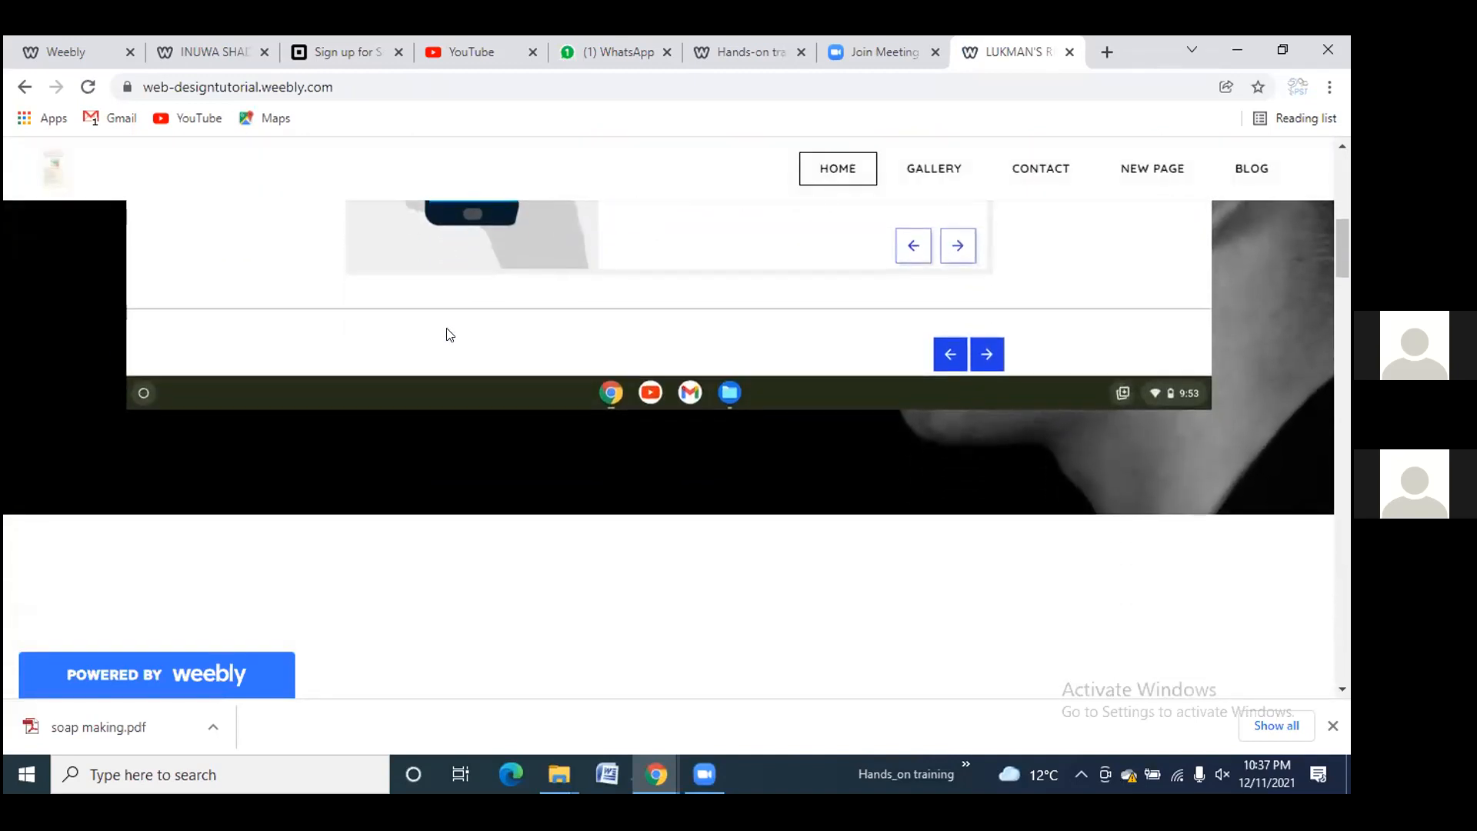
scroll(446, 333, up, 3)
scroll(446, 328, up, 4)
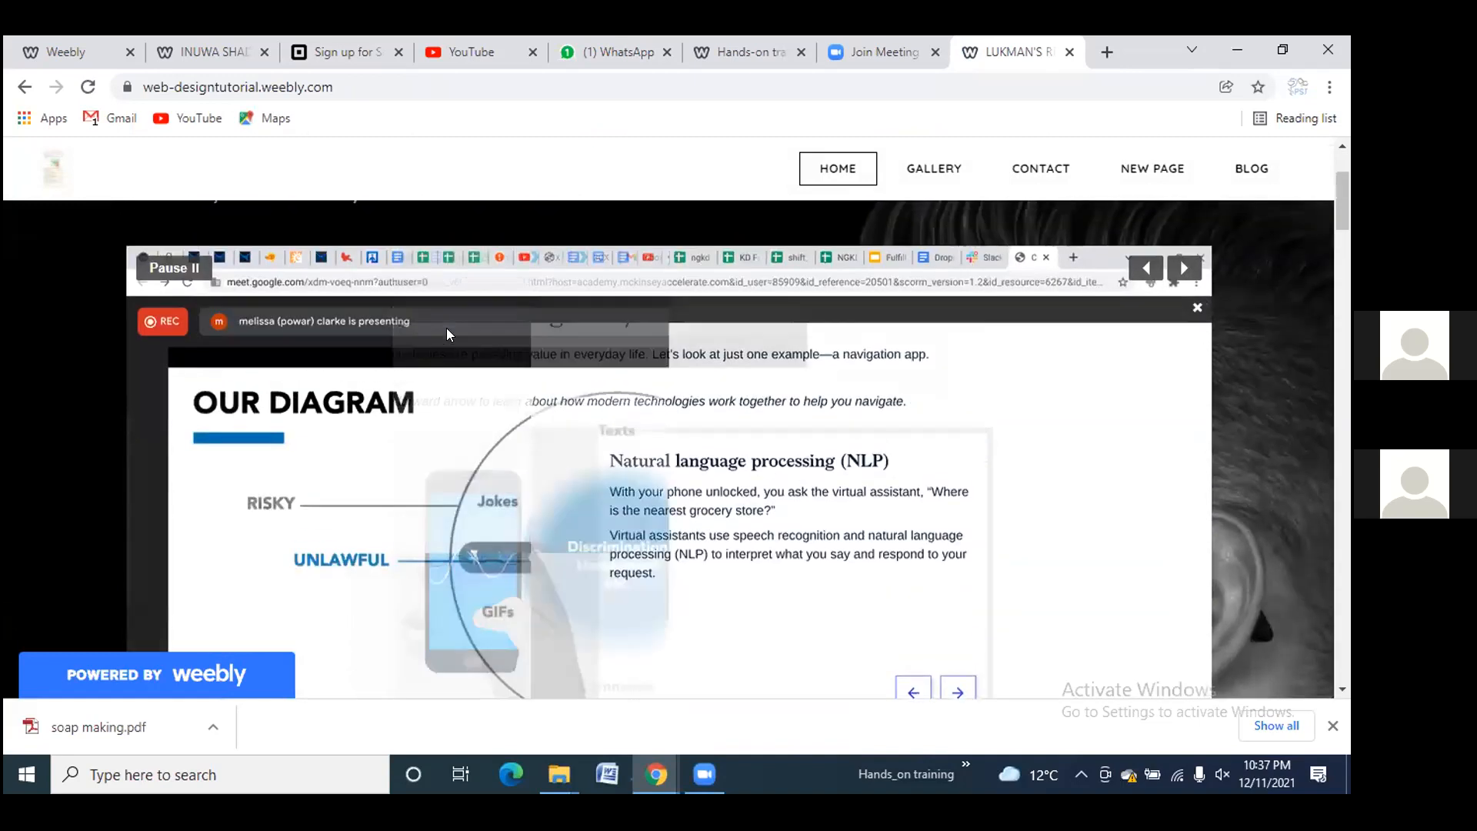
scroll(446, 328, up, 2)
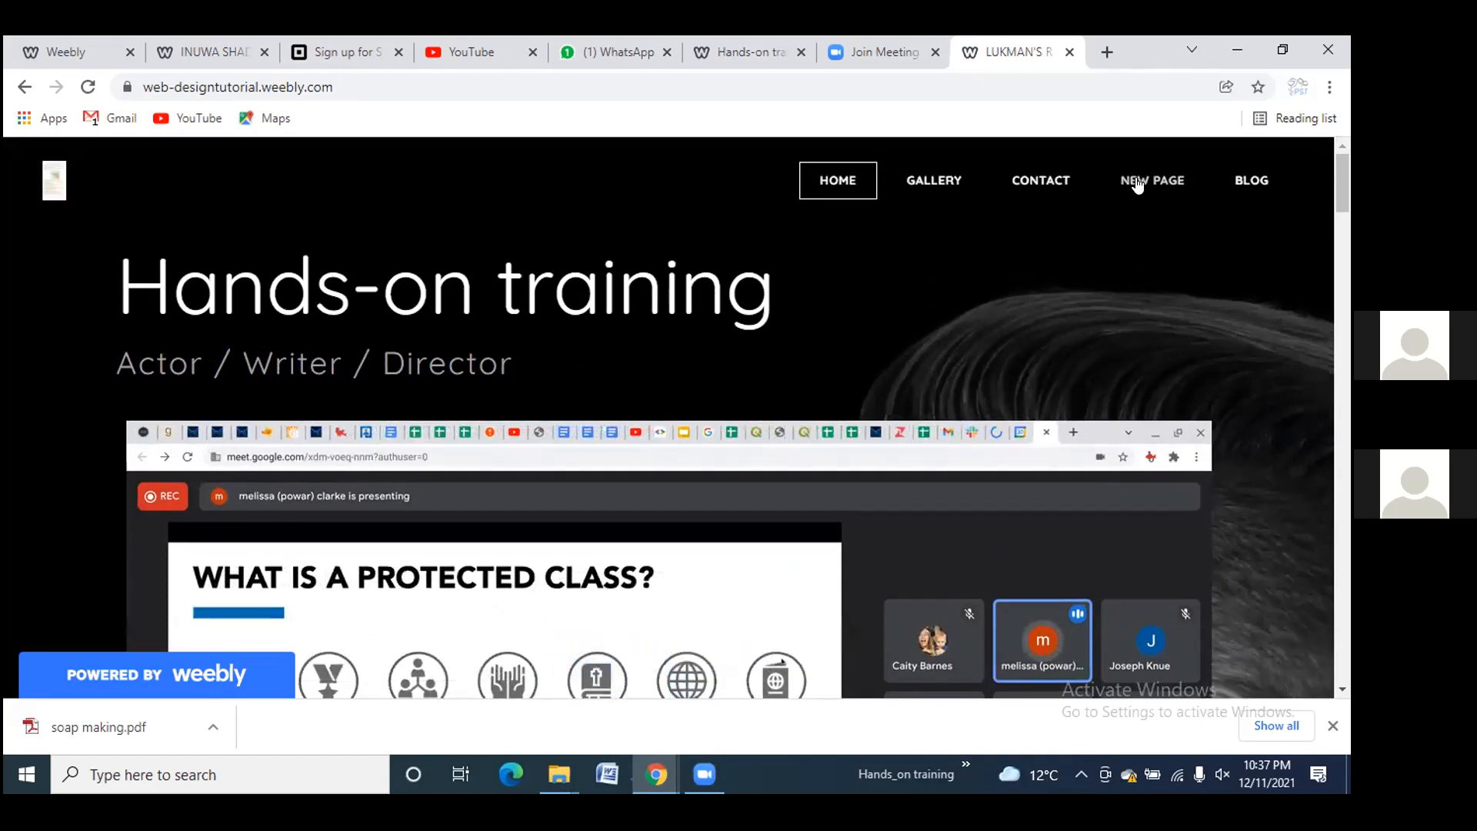
click(1168, 188)
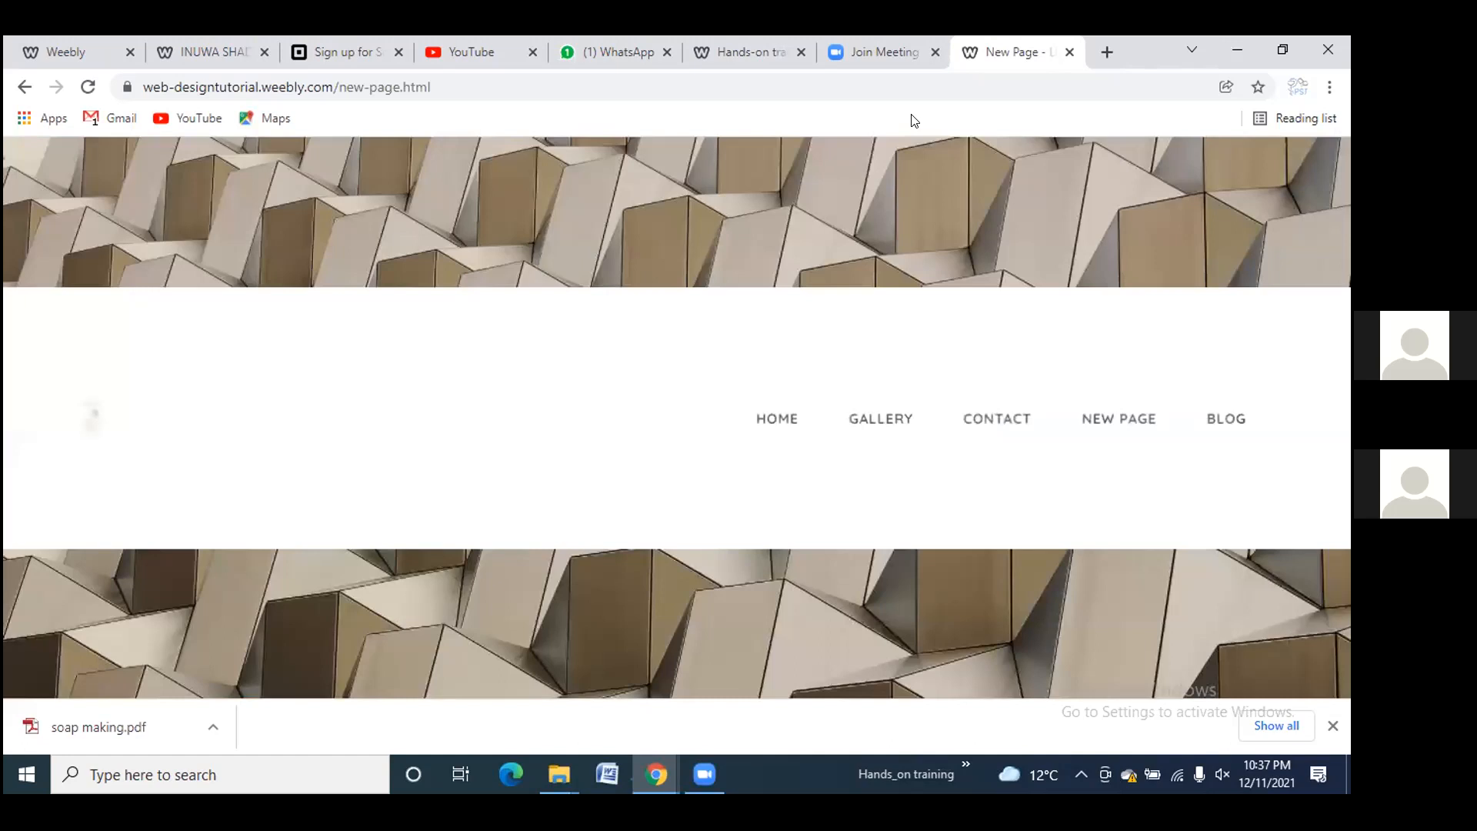
click(1068, 54)
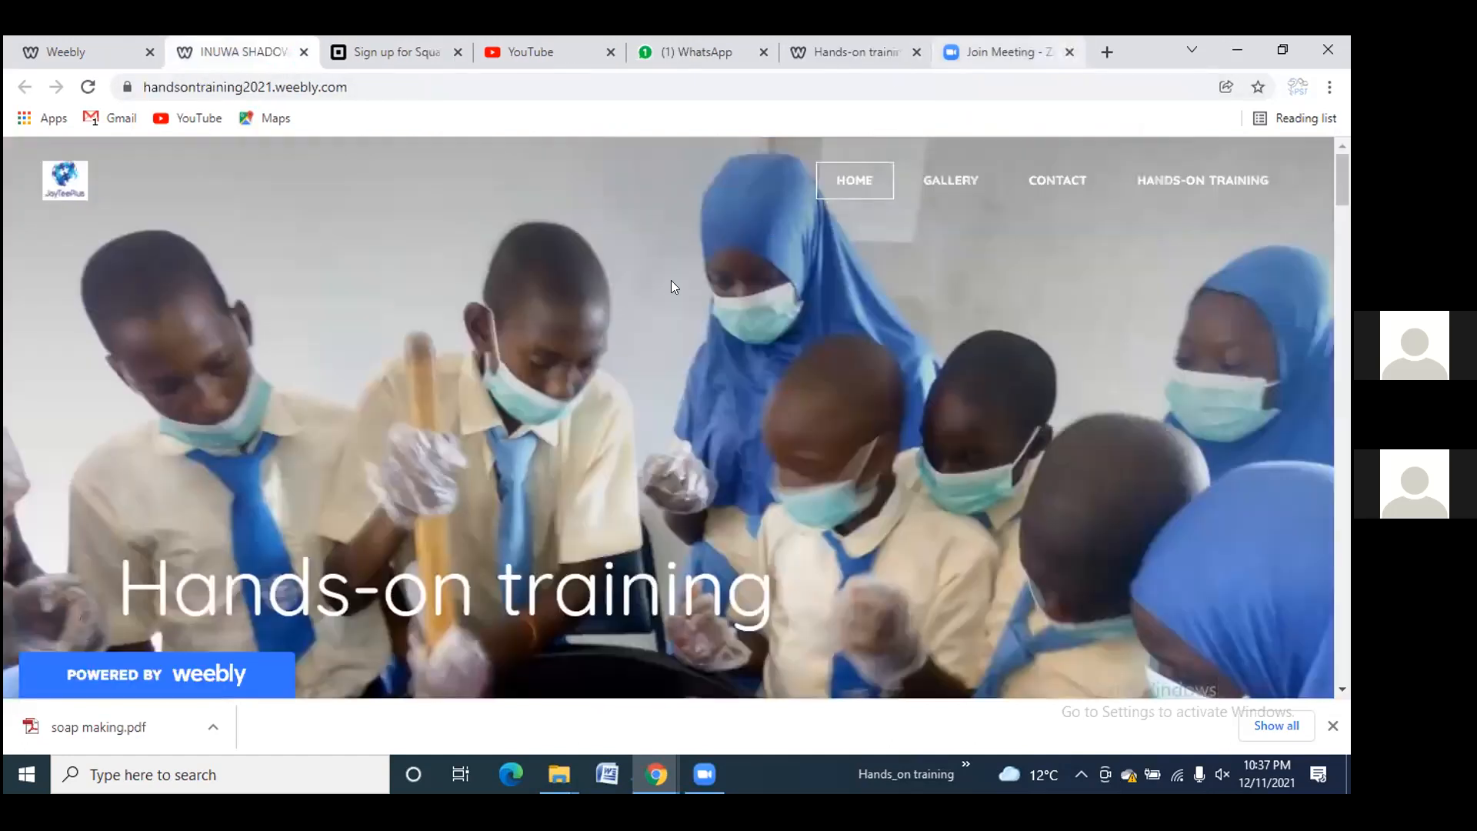
Close the INUWA SHADOW tab, leaving the Sign up for Square page showing
click(301, 52)
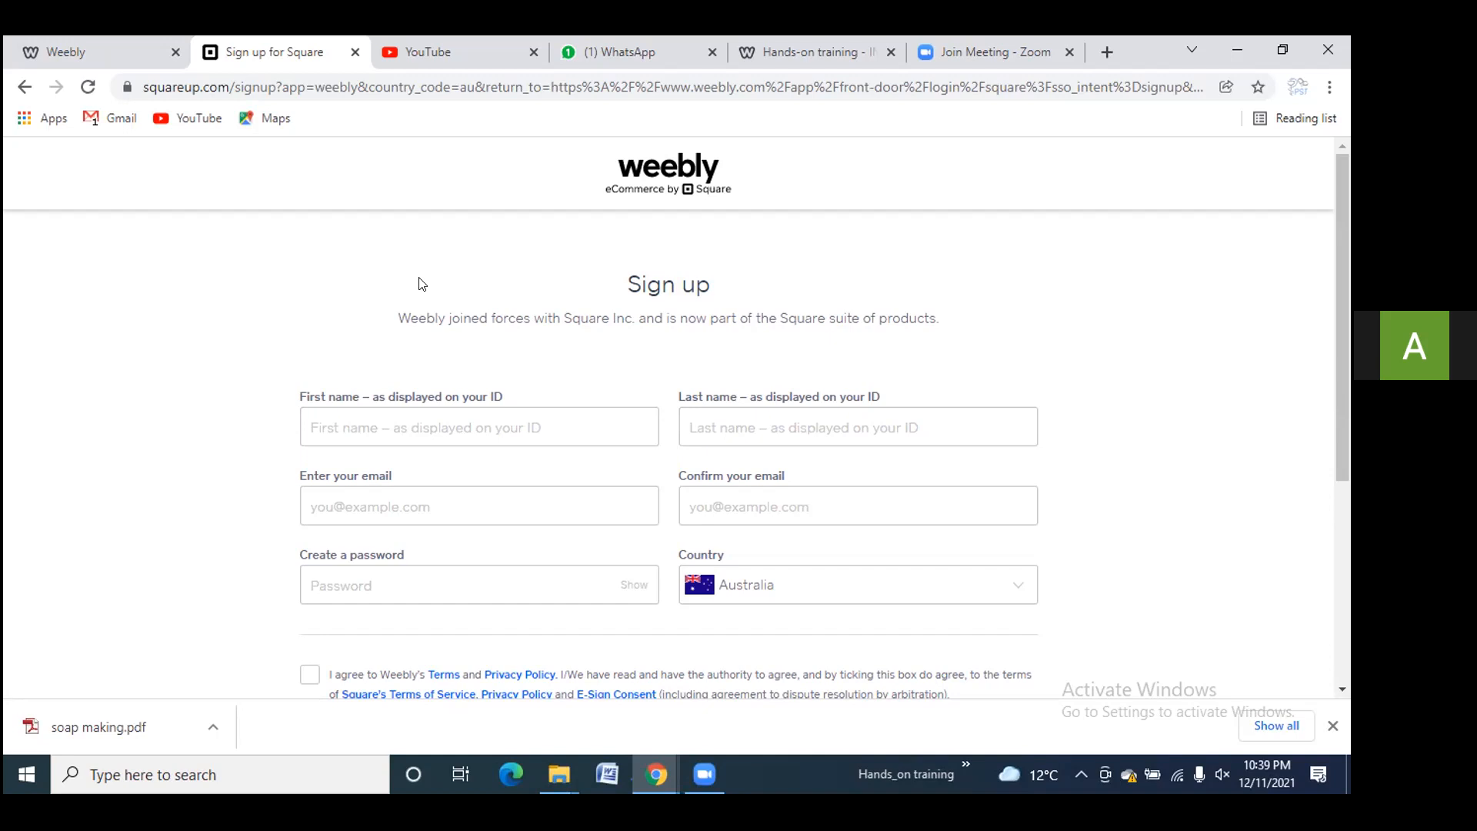
Switch to the Weebly tab showing the Hands-on training editor
click(97, 52)
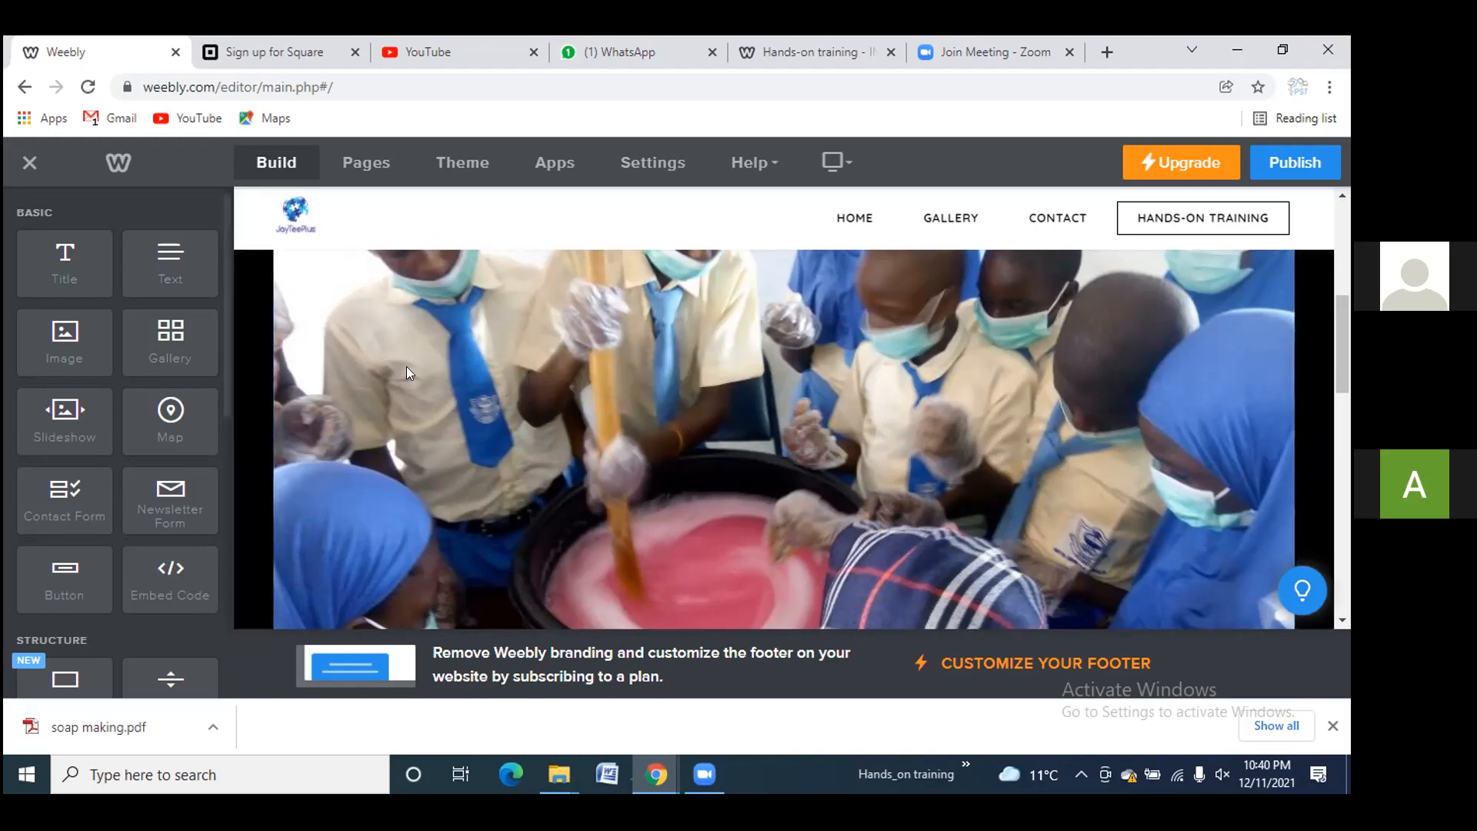
Add a Blog Page to the site's page list, after Hands-On Training
click(361, 160)
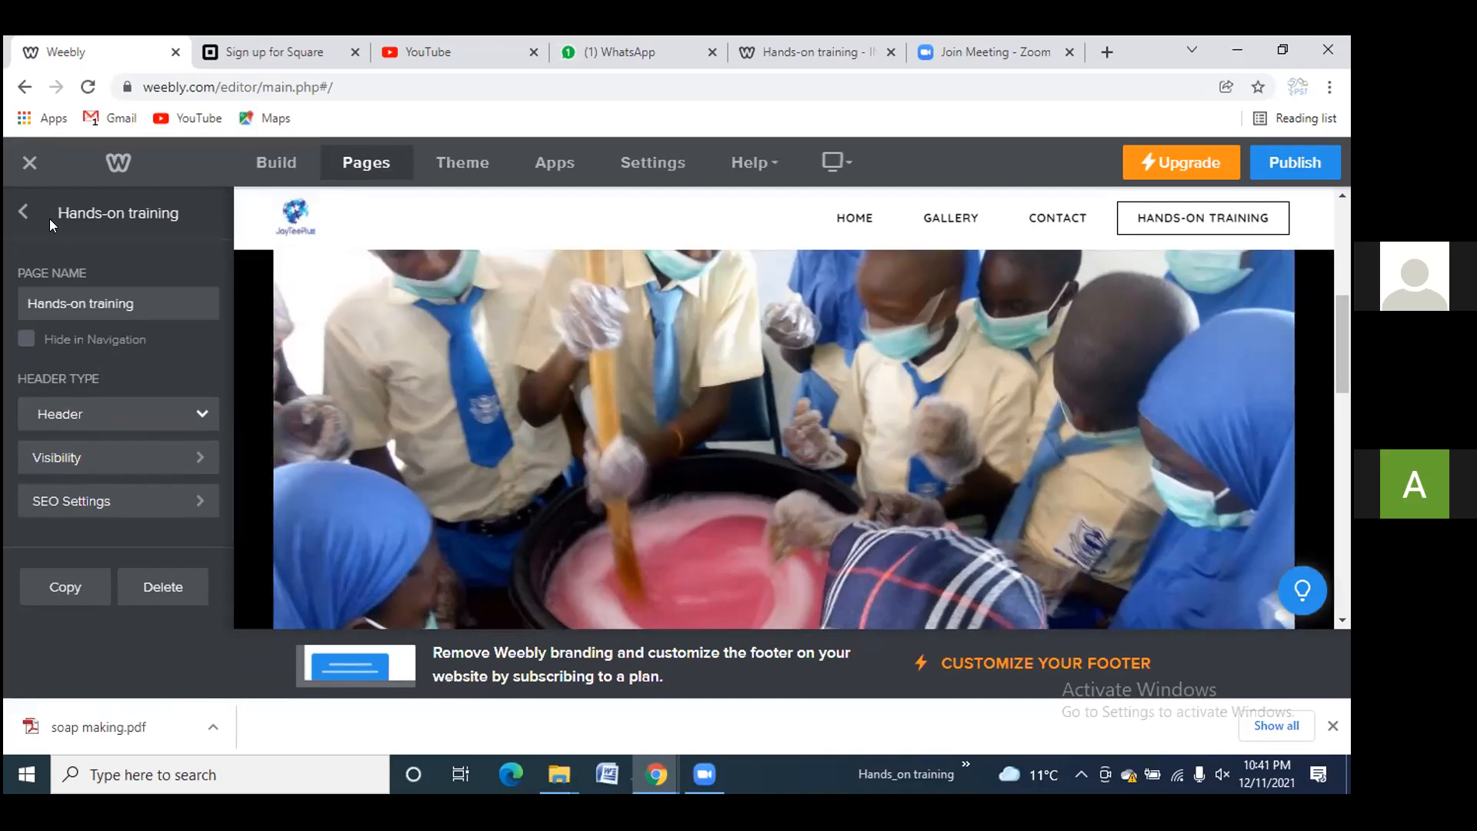
click(21, 212)
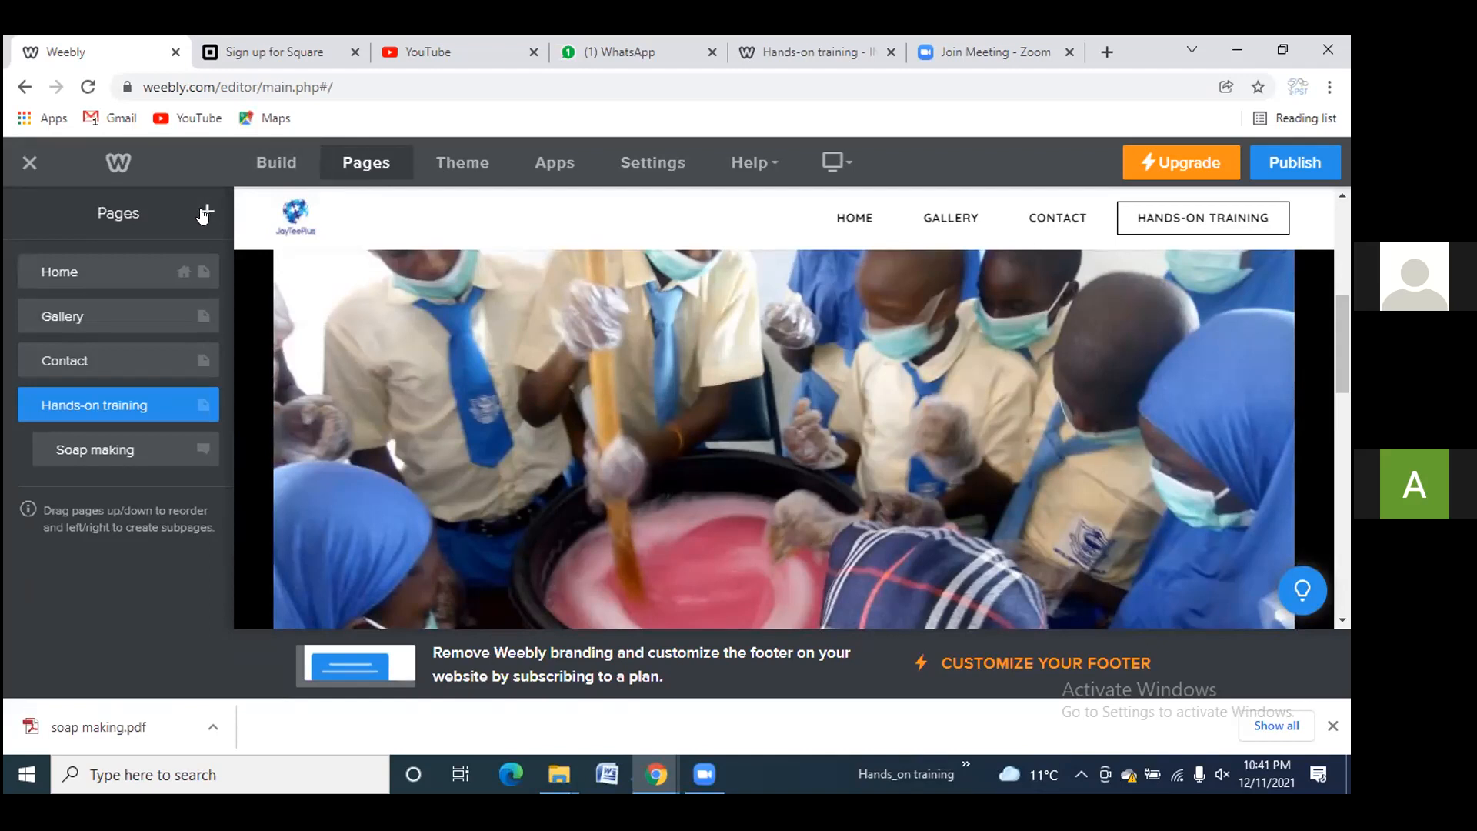
click(205, 214)
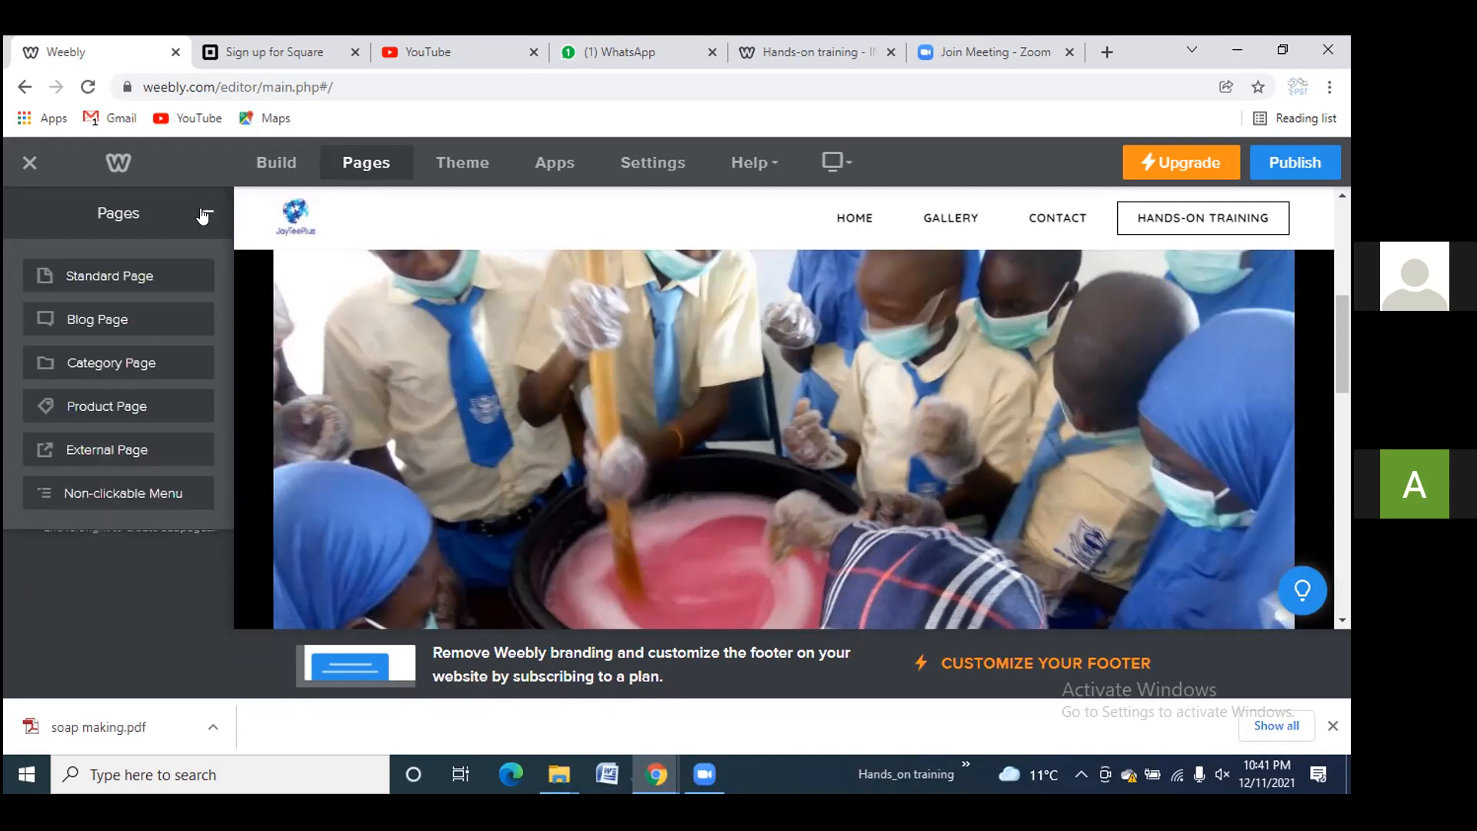
click(131, 312)
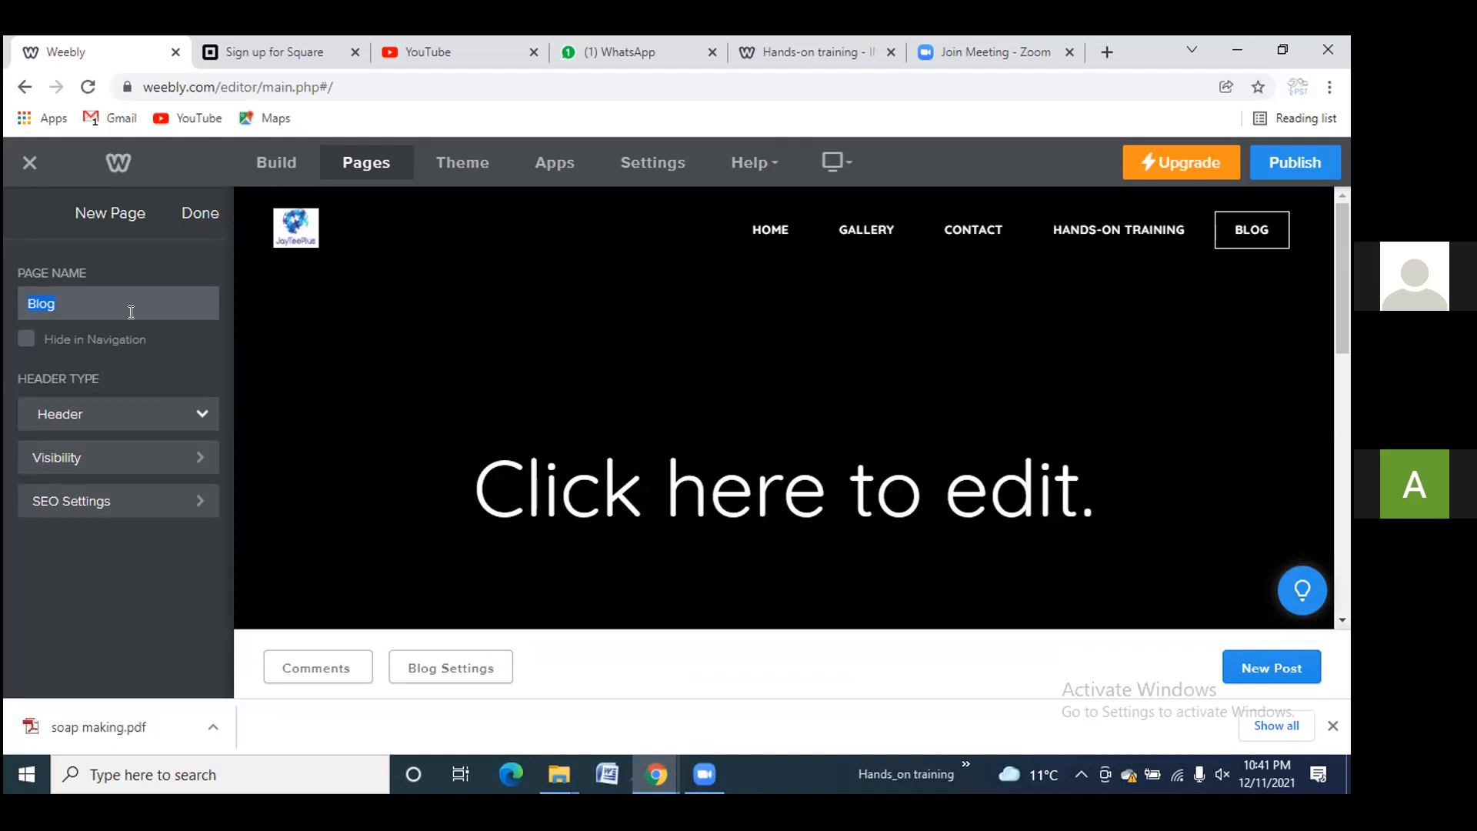
Rename the new blog page to 'My products'
text(My )
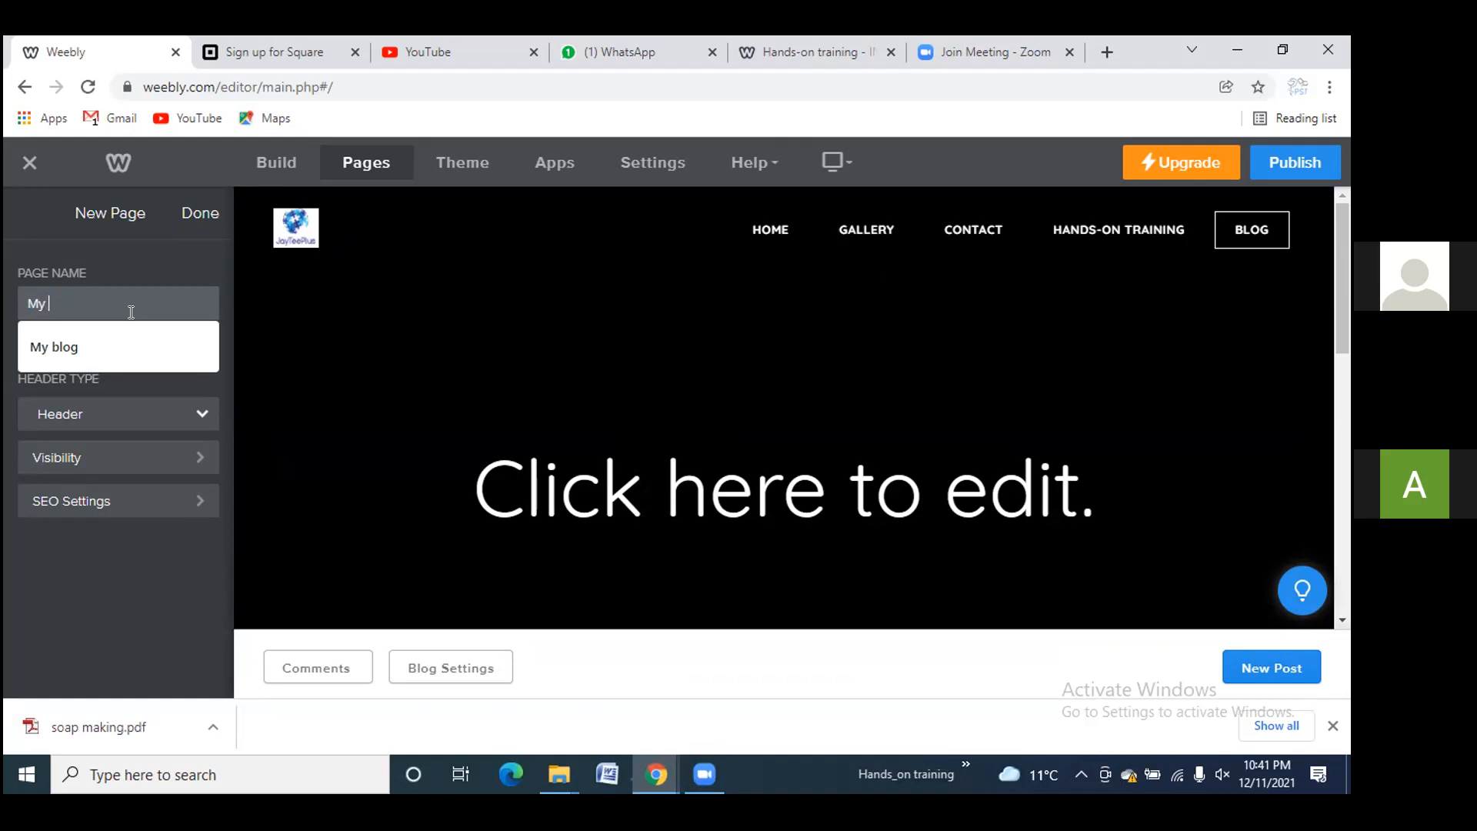
text(Yout)
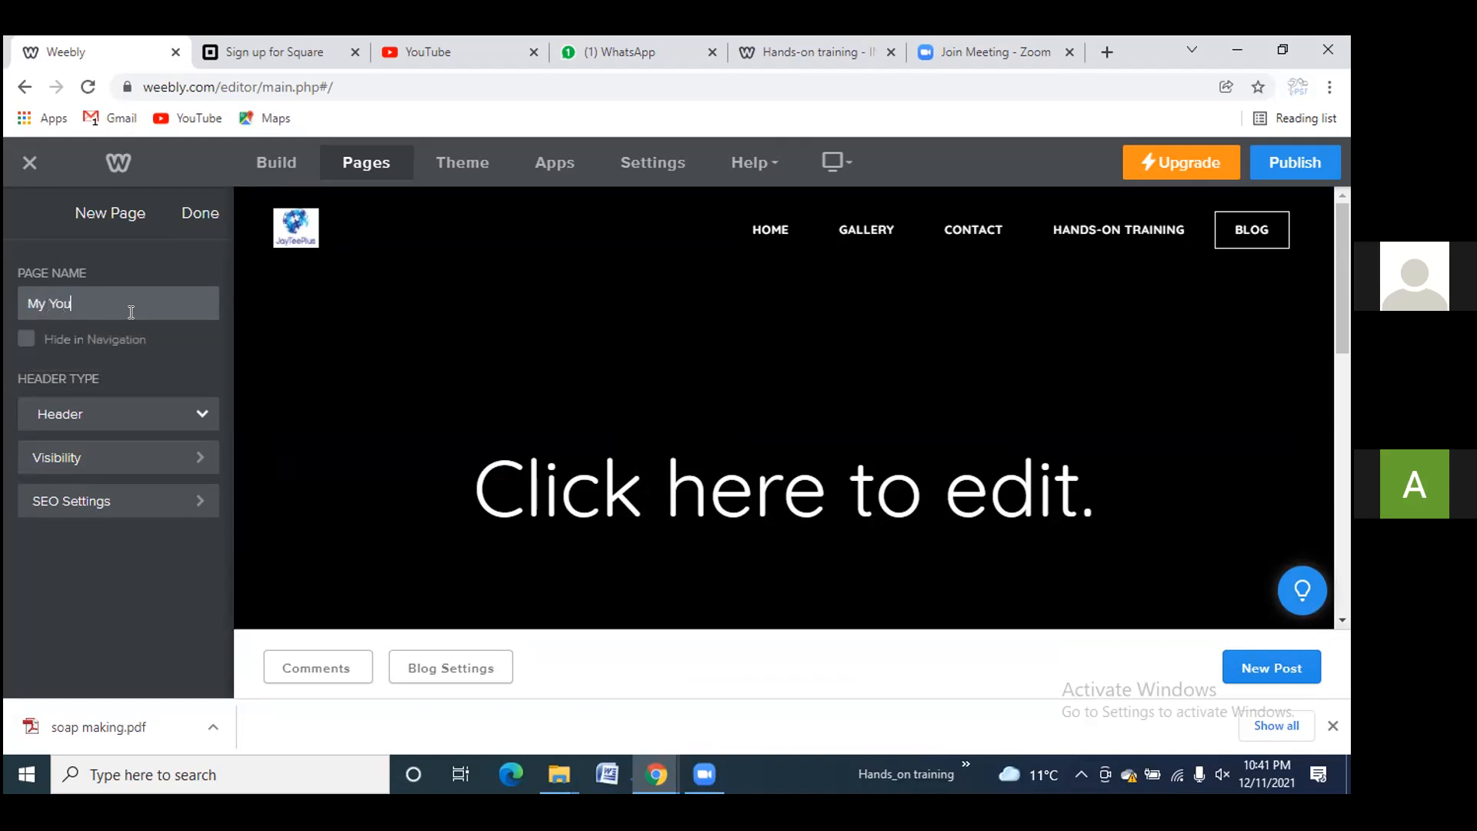
key(BackSpace)
key(BackSpace)
key(BackSpace)
key(BackSpace)
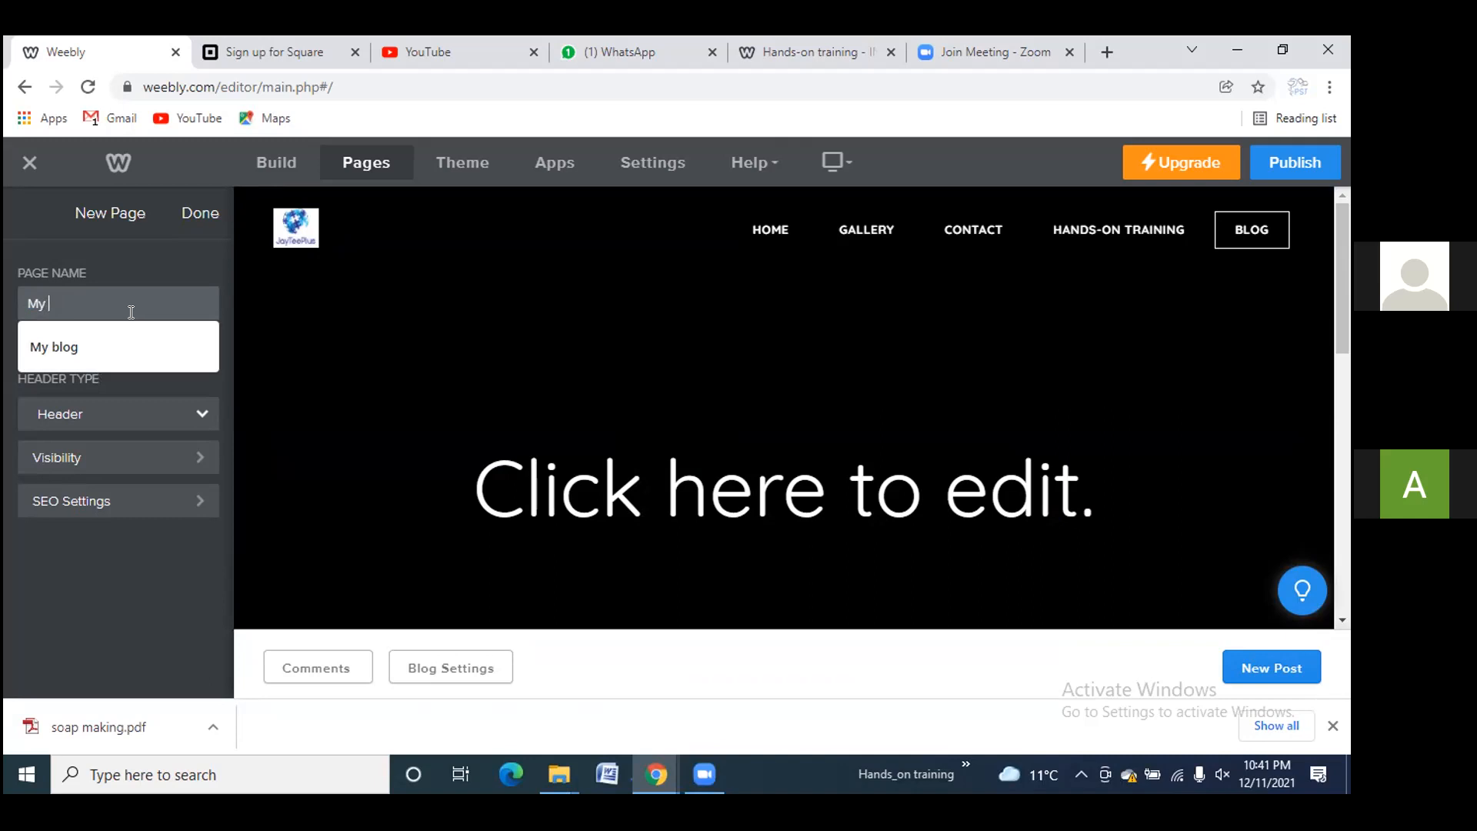
text(products)
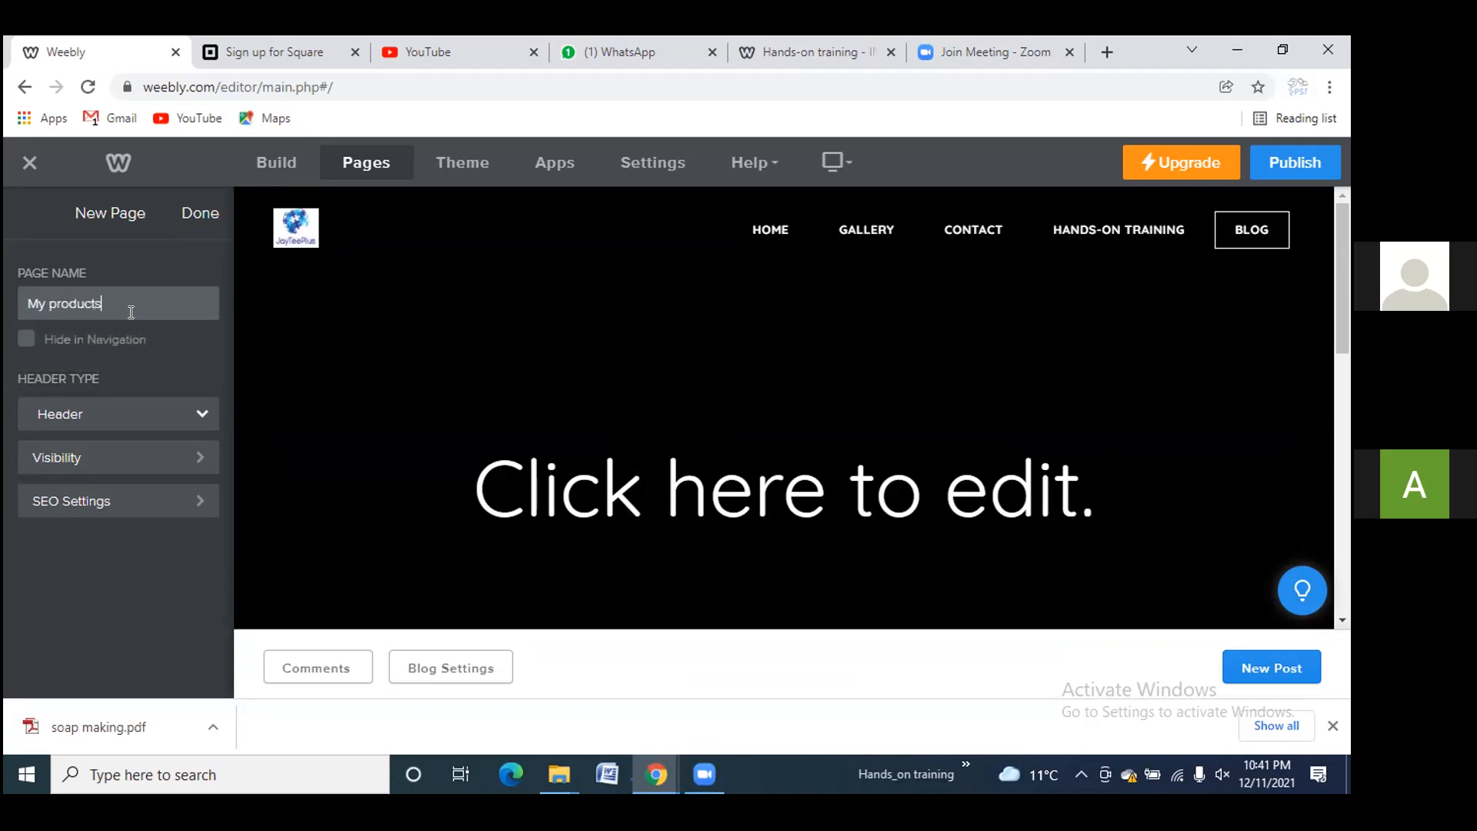
click(135, 564)
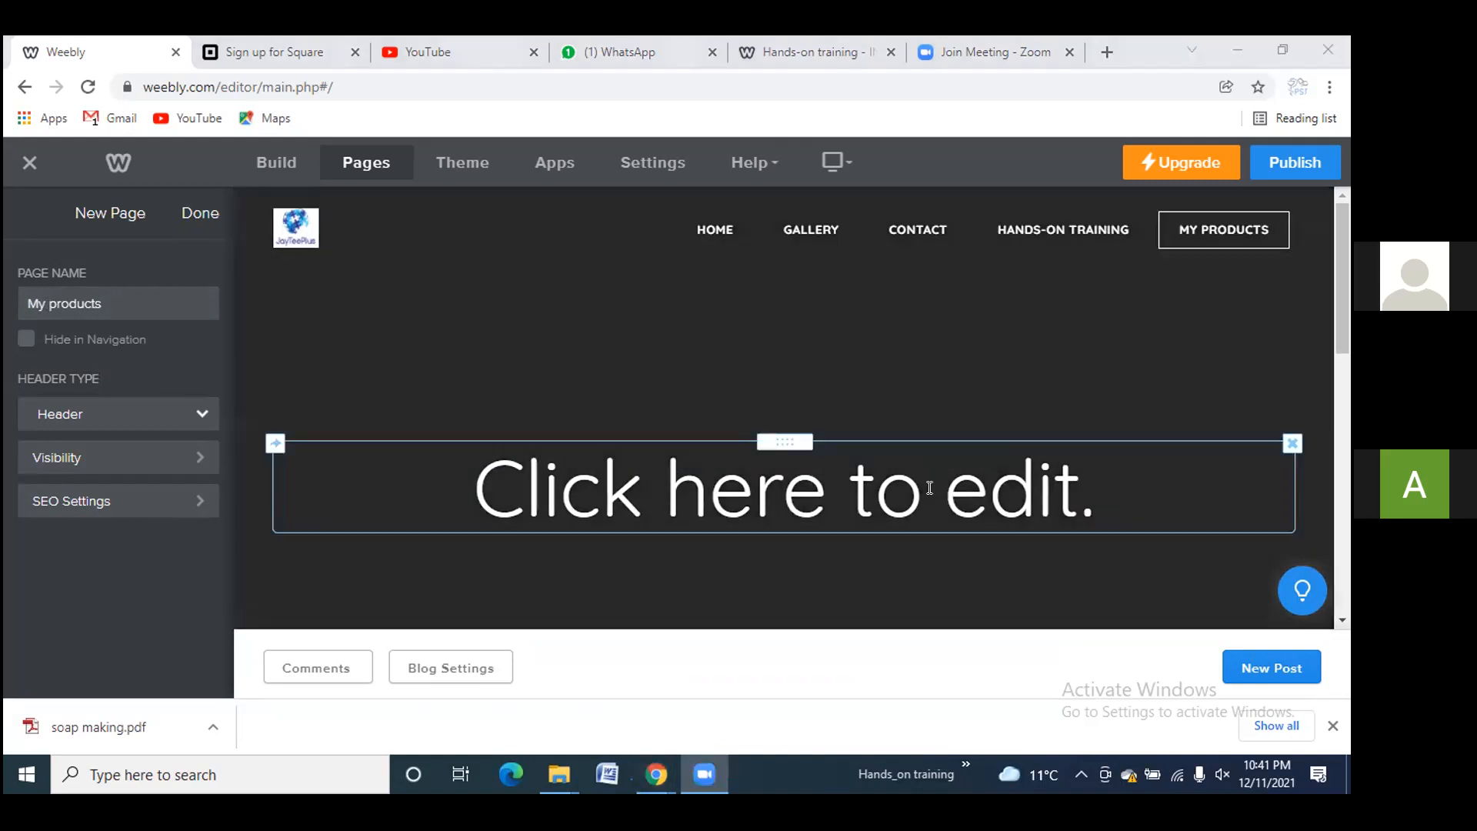
Replace the banner's placeholder heading with 'My products'
click(1000, 486)
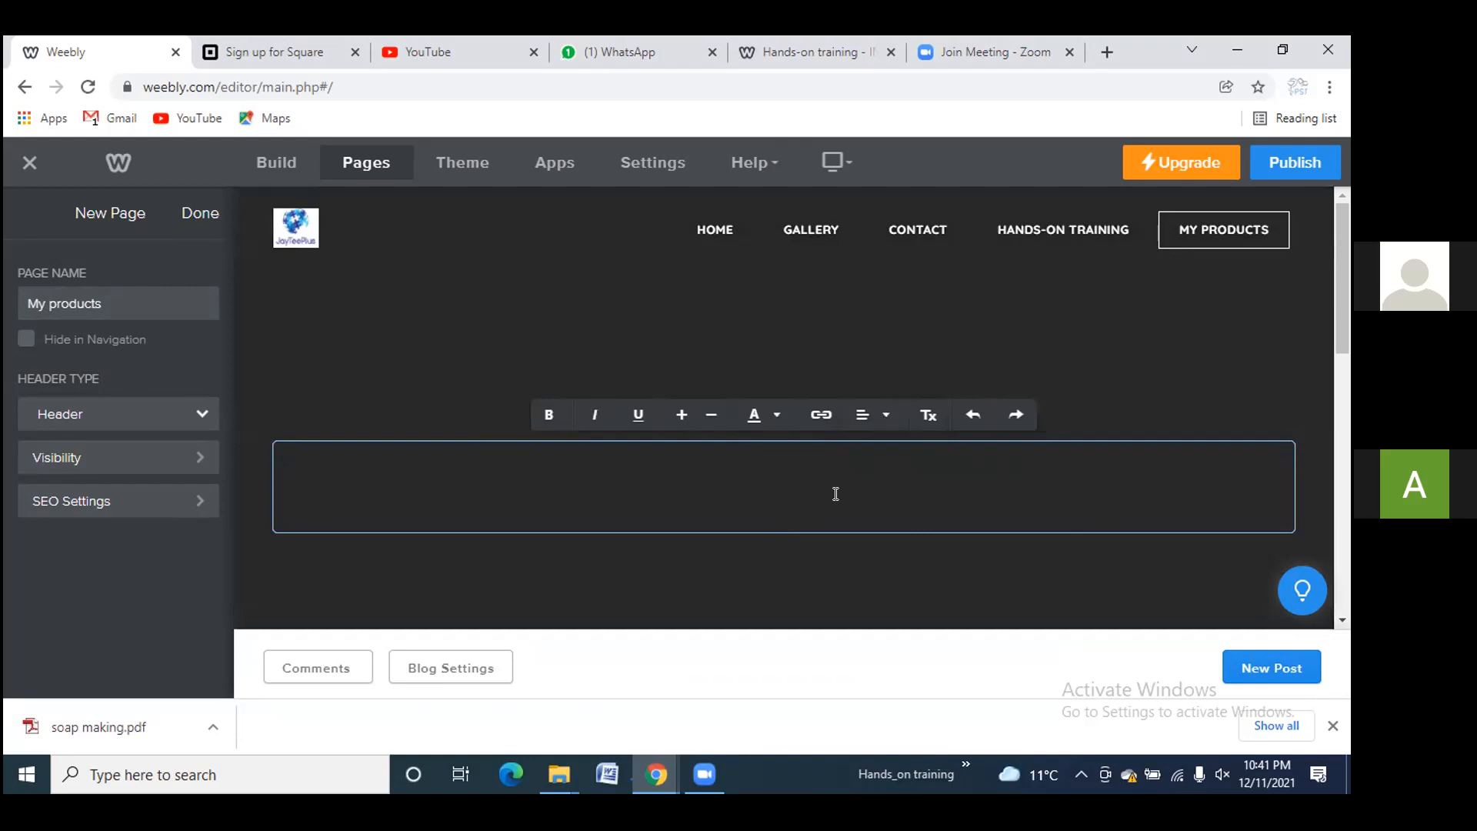
text(My produc)
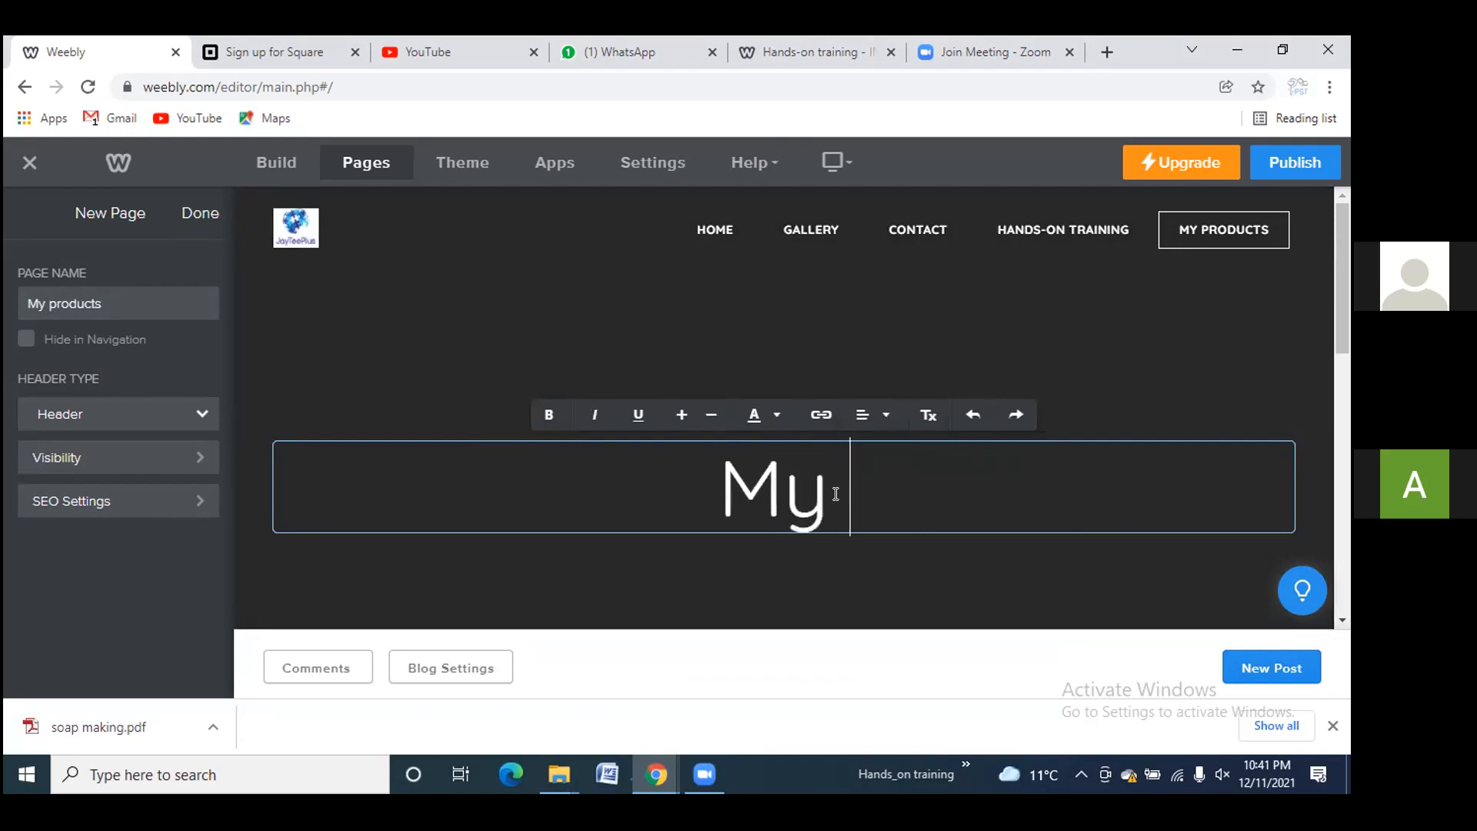
text(ts)
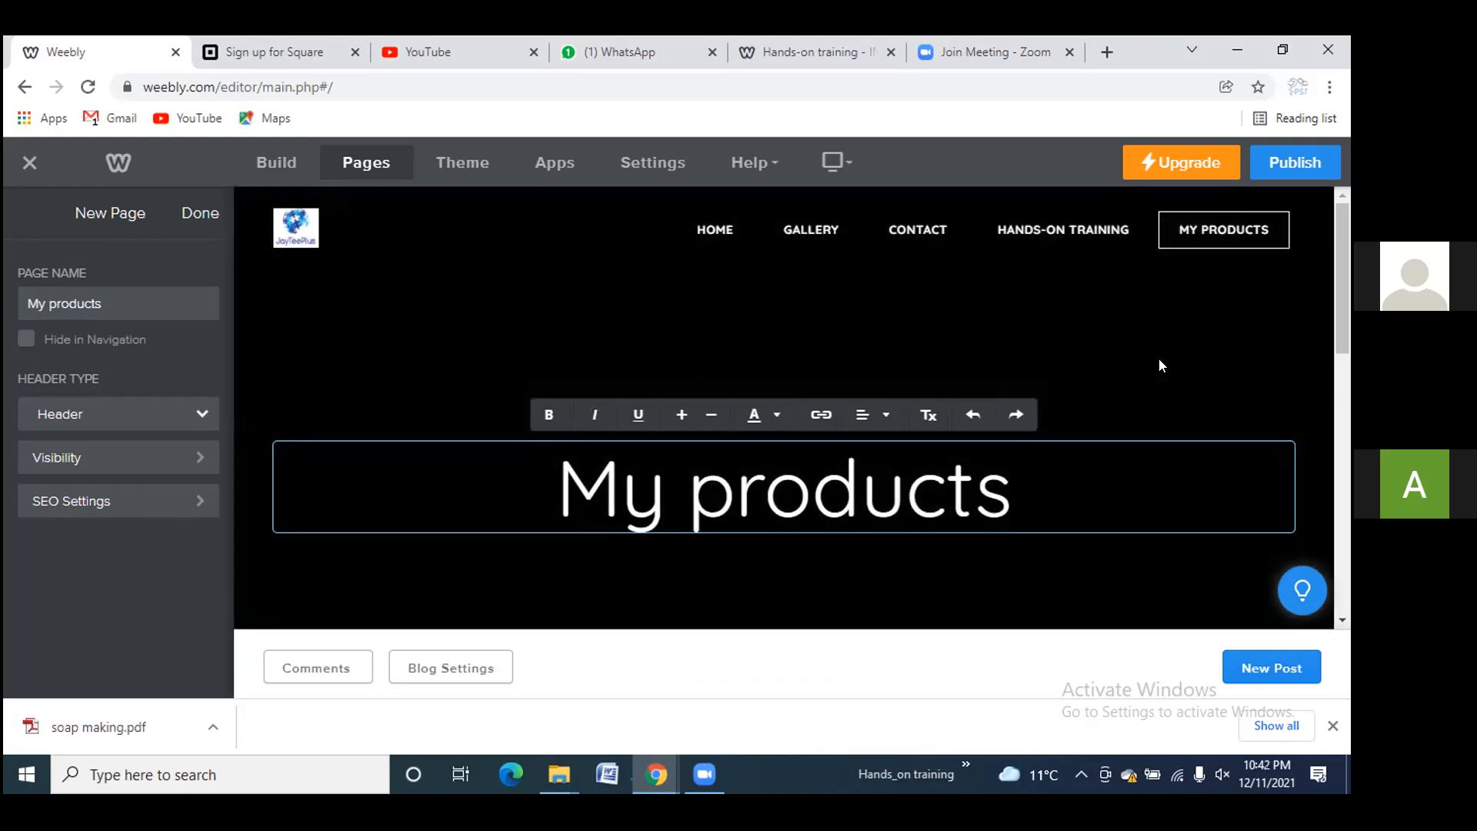
click(1161, 365)
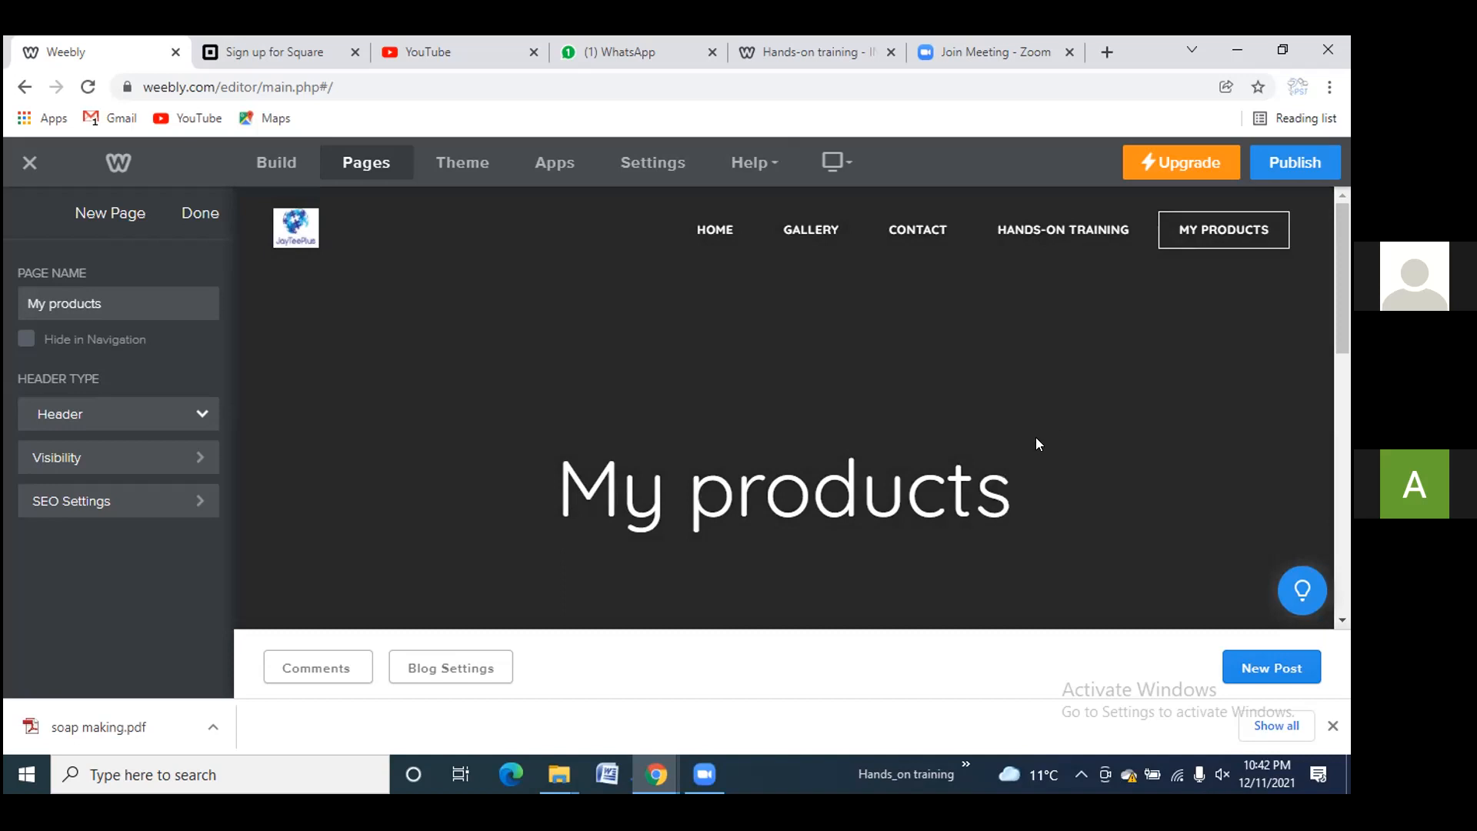
Move the My products heading up and change the sidebar Author heading to 'Inuwa'
drag(785, 442, 795, 316)
scroll(708, 594, down, 5)
scroll(711, 601, down, 1)
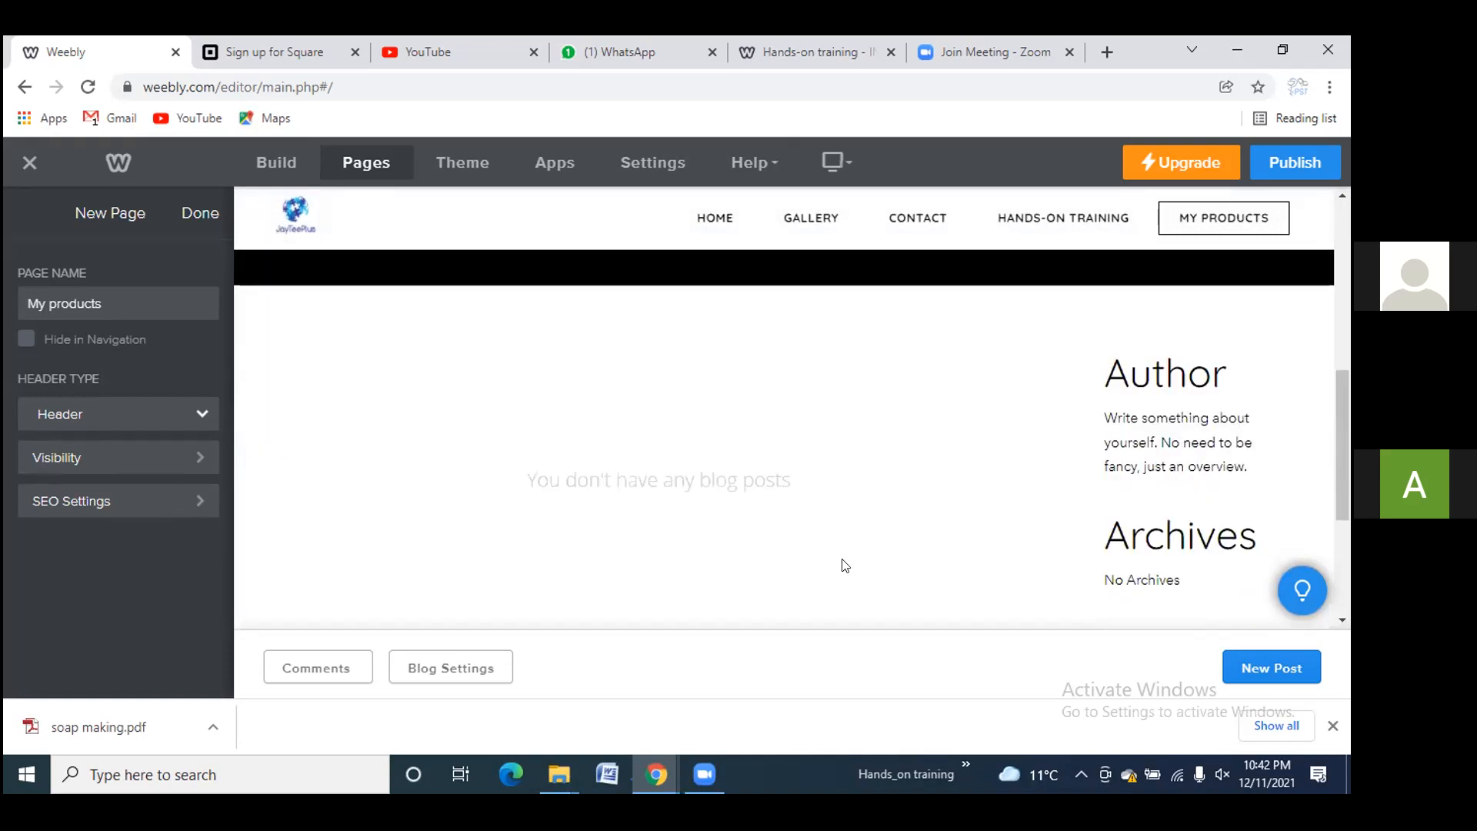
mouse_move(1143, 440)
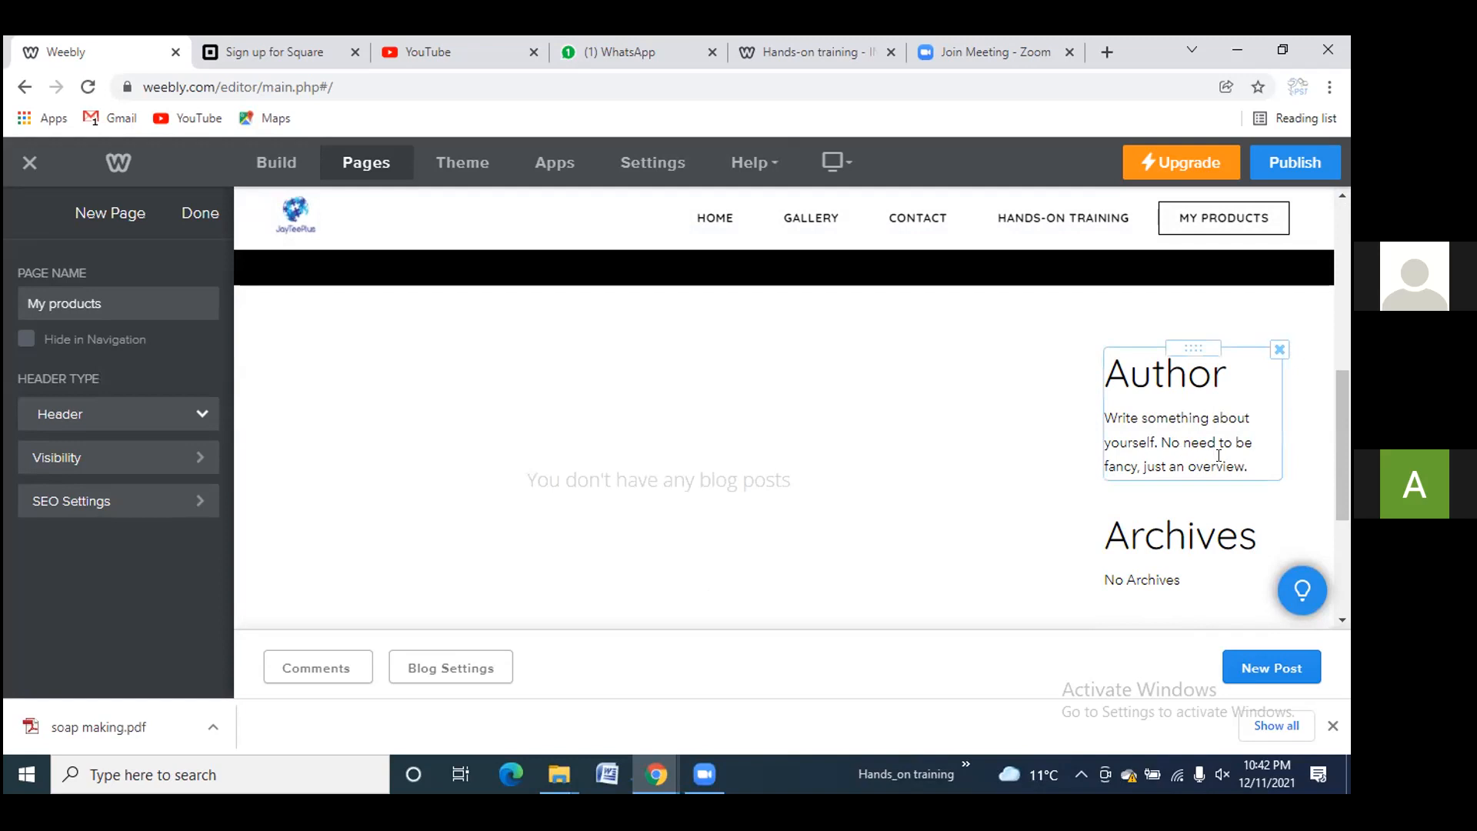
click(1225, 375)
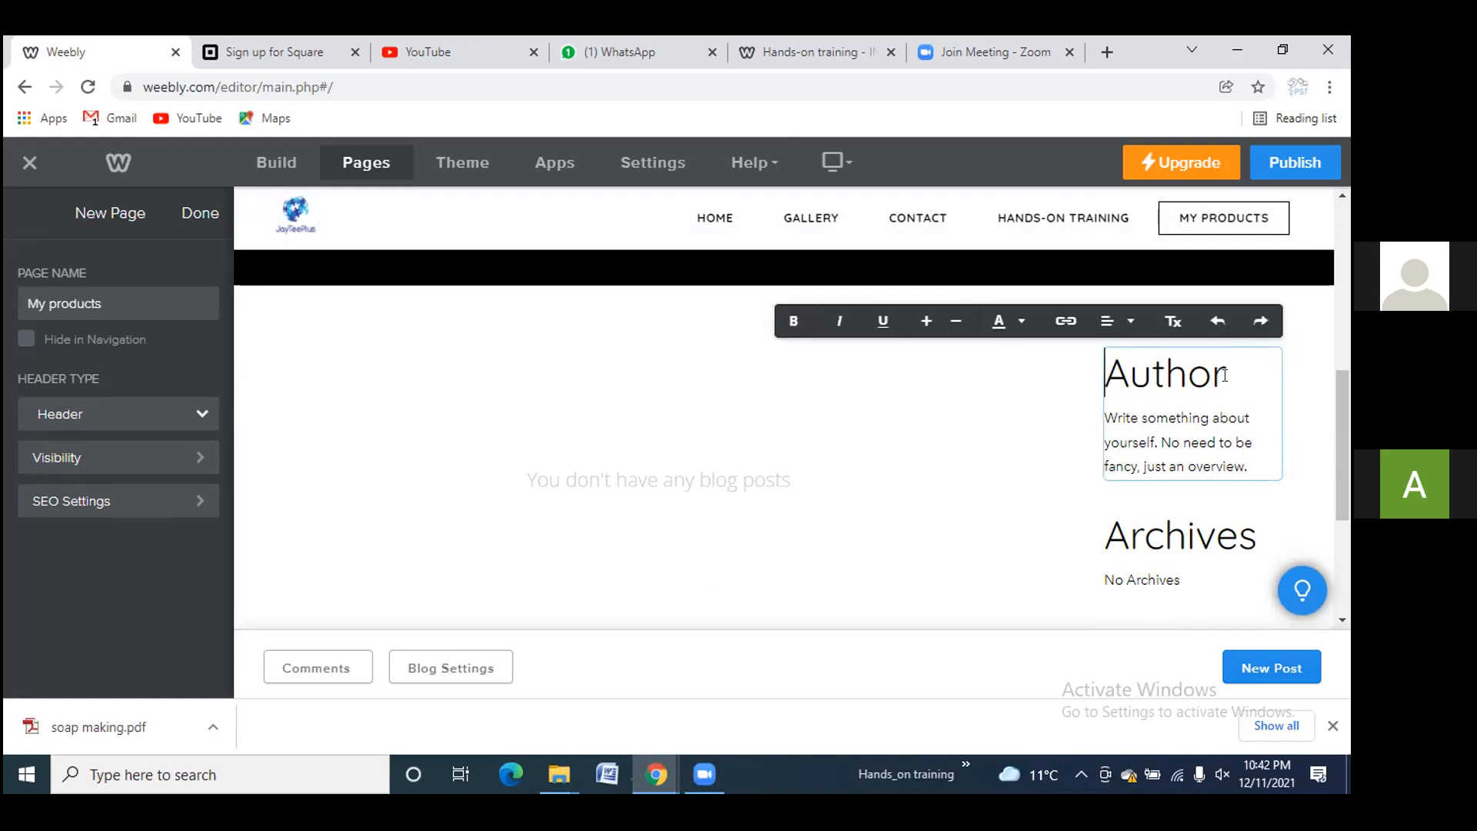
key(BackSpace)
key(BackSpace)
key(BackSpace)
key(BackSpace)
key(BackSpace)
key(BackSpace)
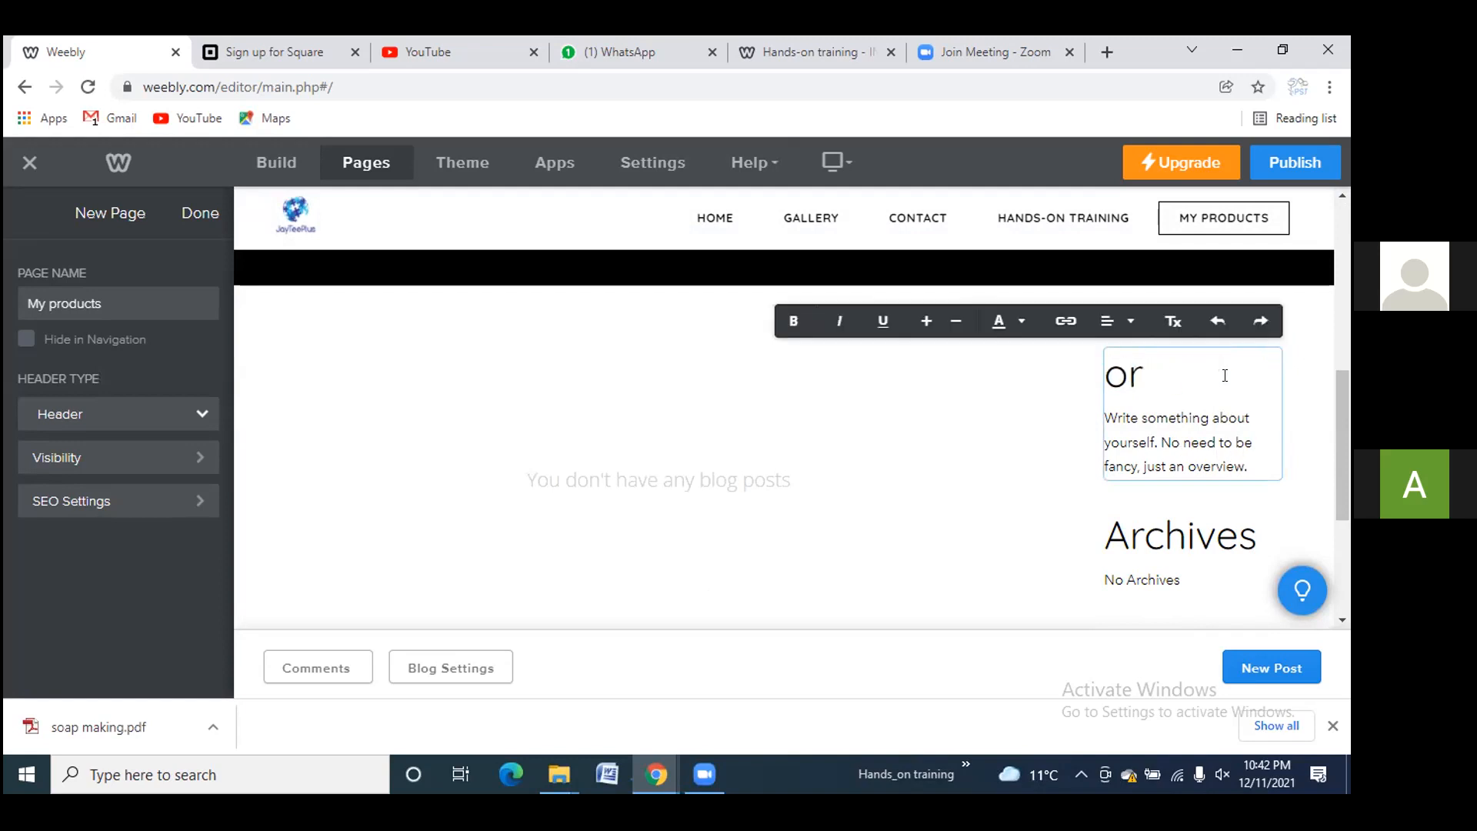
text(INuwa)
key(BackSpace)
key(BackSpace)
key(BackSpace)
key(BackSpace)
key(BackSpace)
text(Inuwa)
Replace the author description with 'Importer and exporter of soaps'
drag(1159, 444, 1123, 417)
click(1168, 440)
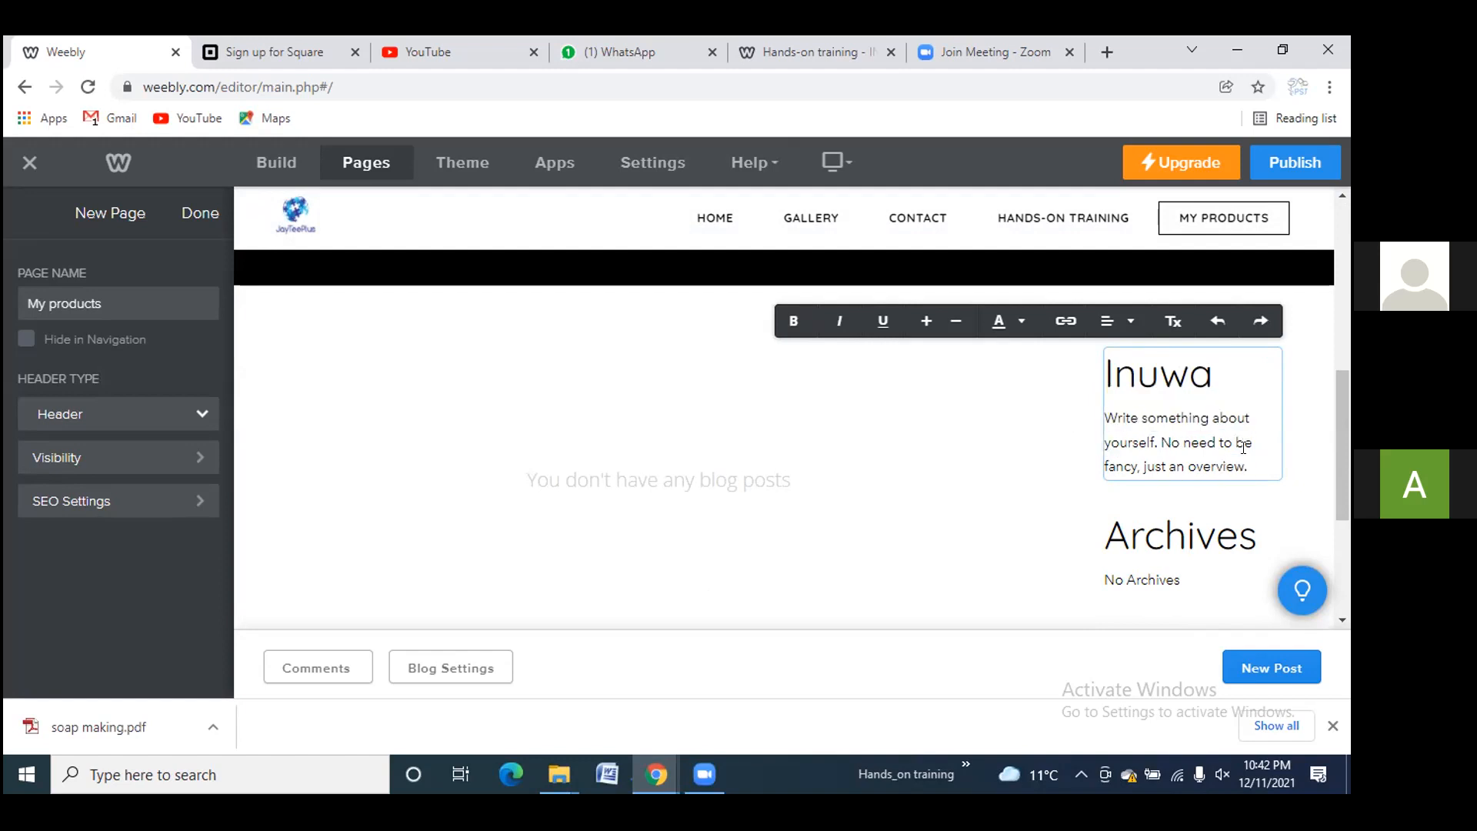
drag(1248, 460, 1102, 415)
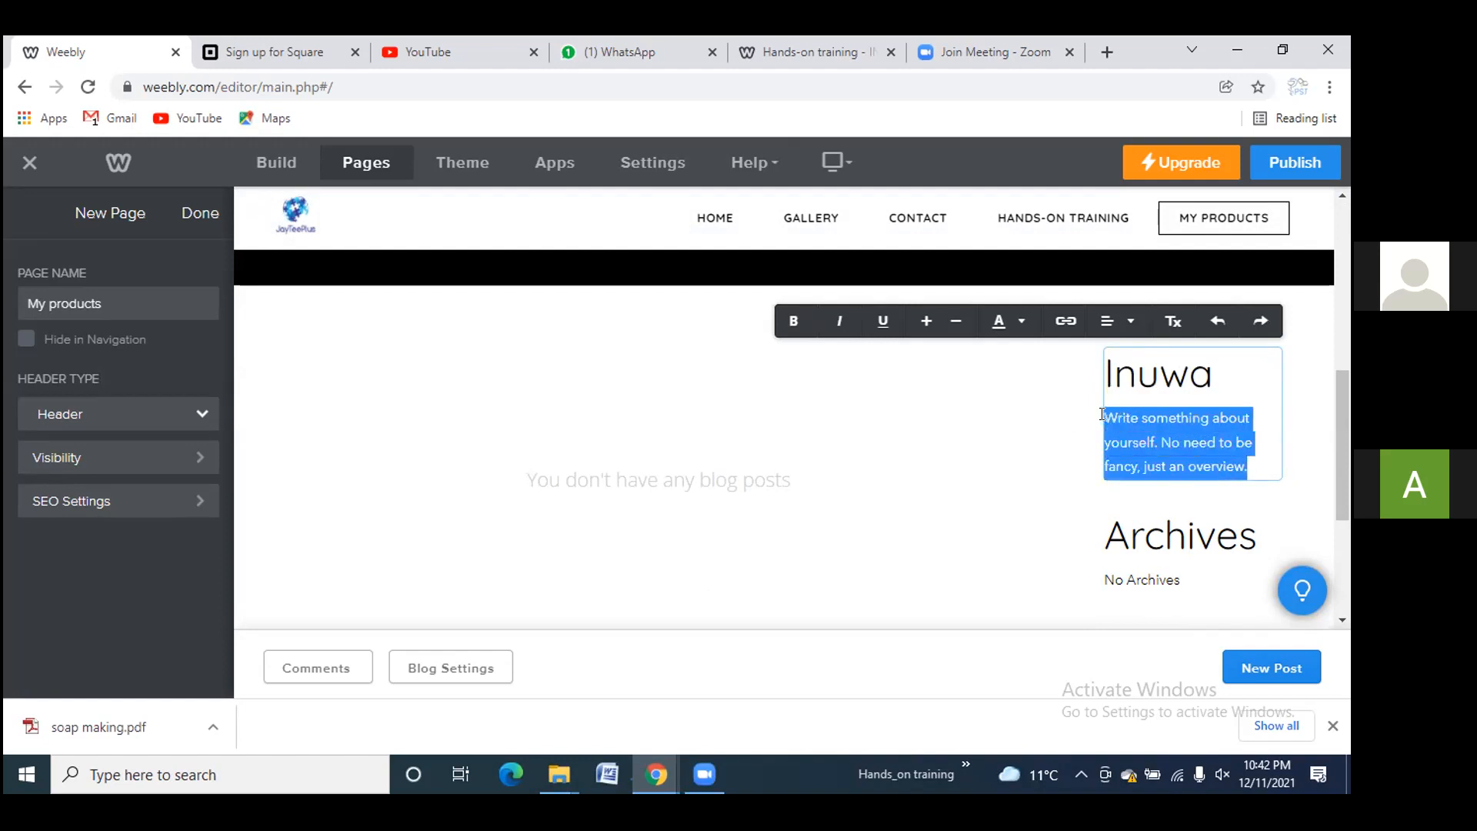
text(Importer and exporter o)
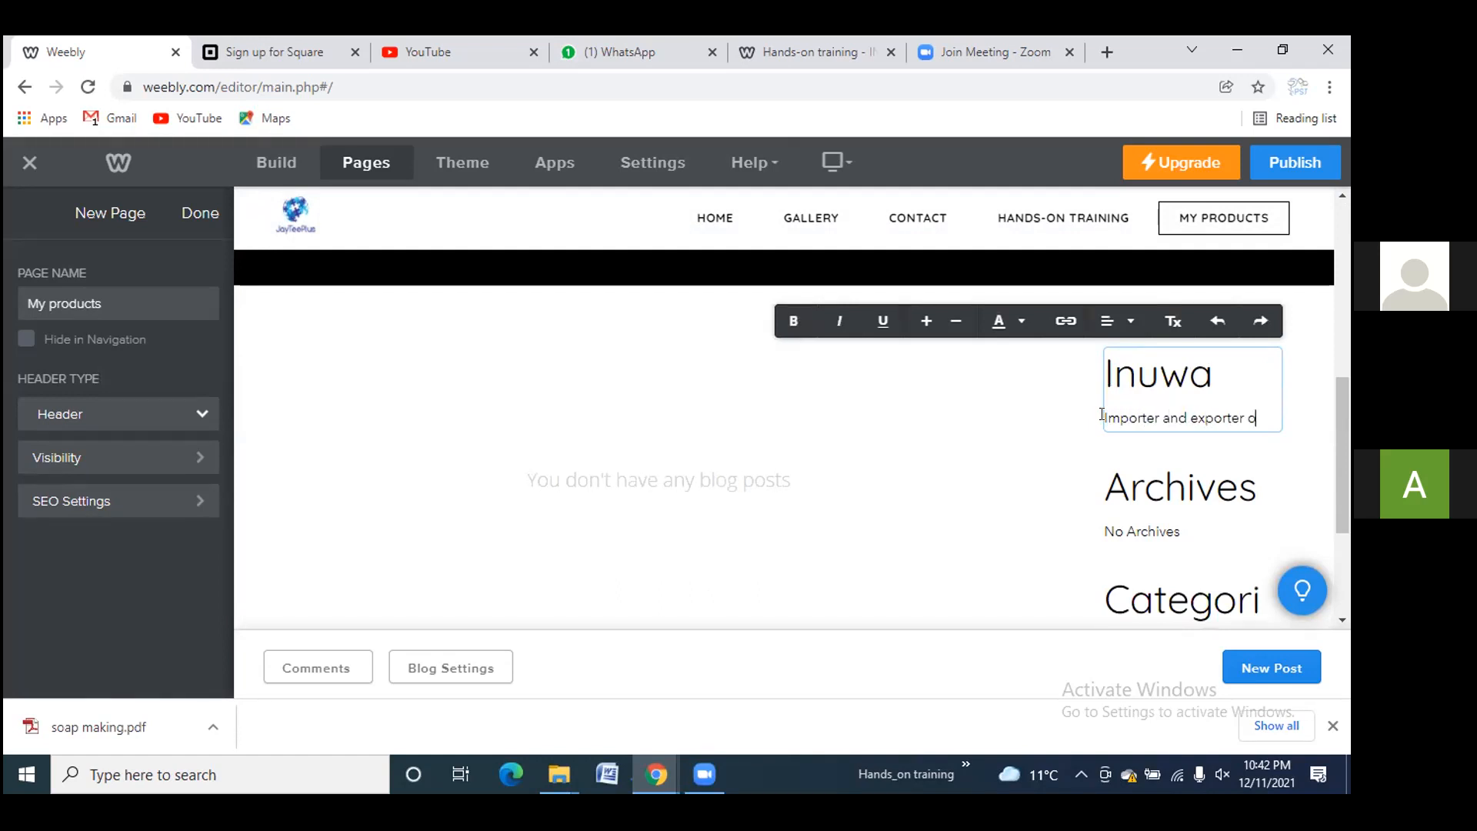
text(f spoap)
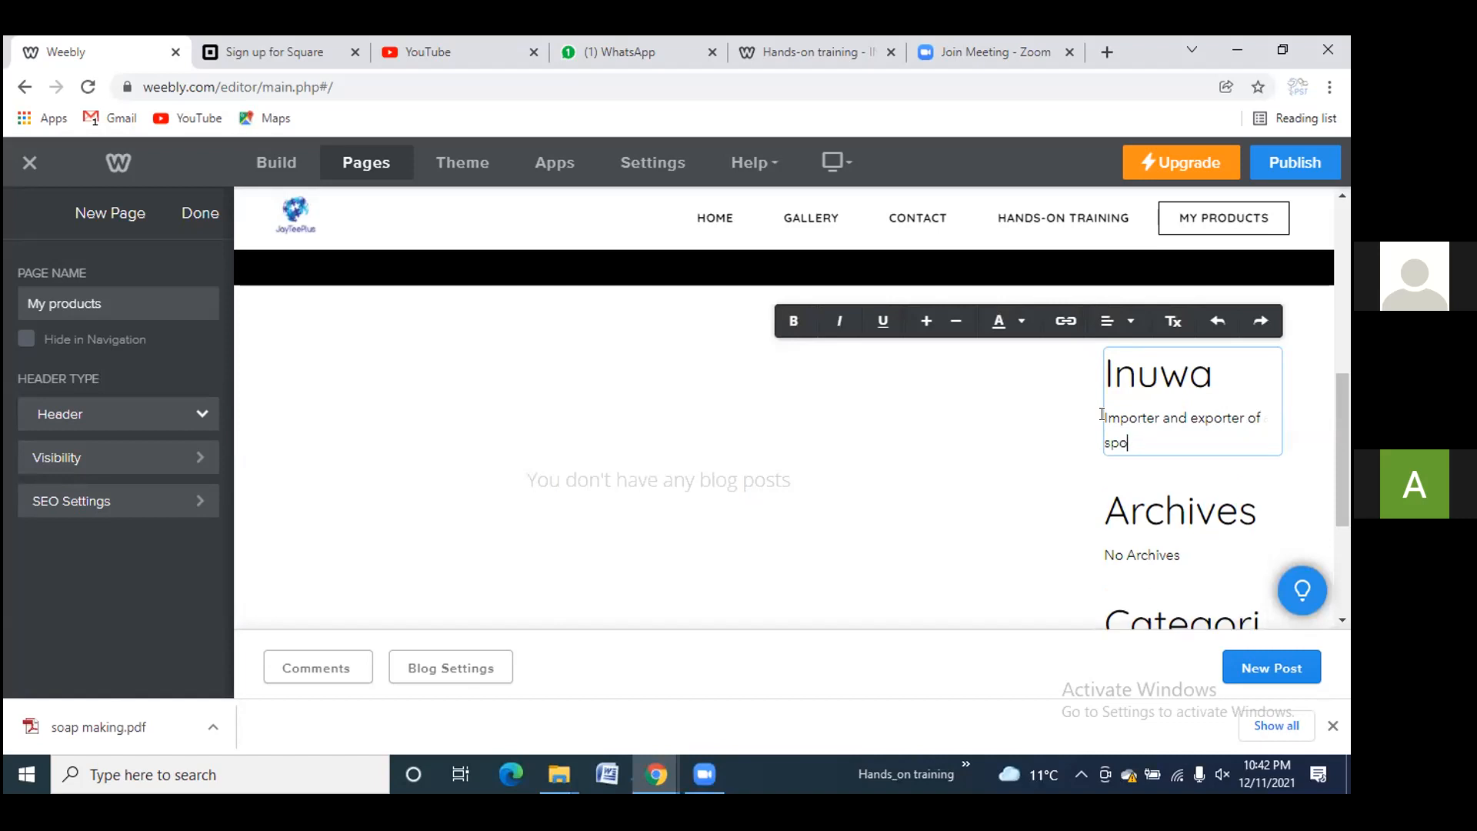
key(BackSpace)
key(BackSpace)
text(oa)
click(931, 523)
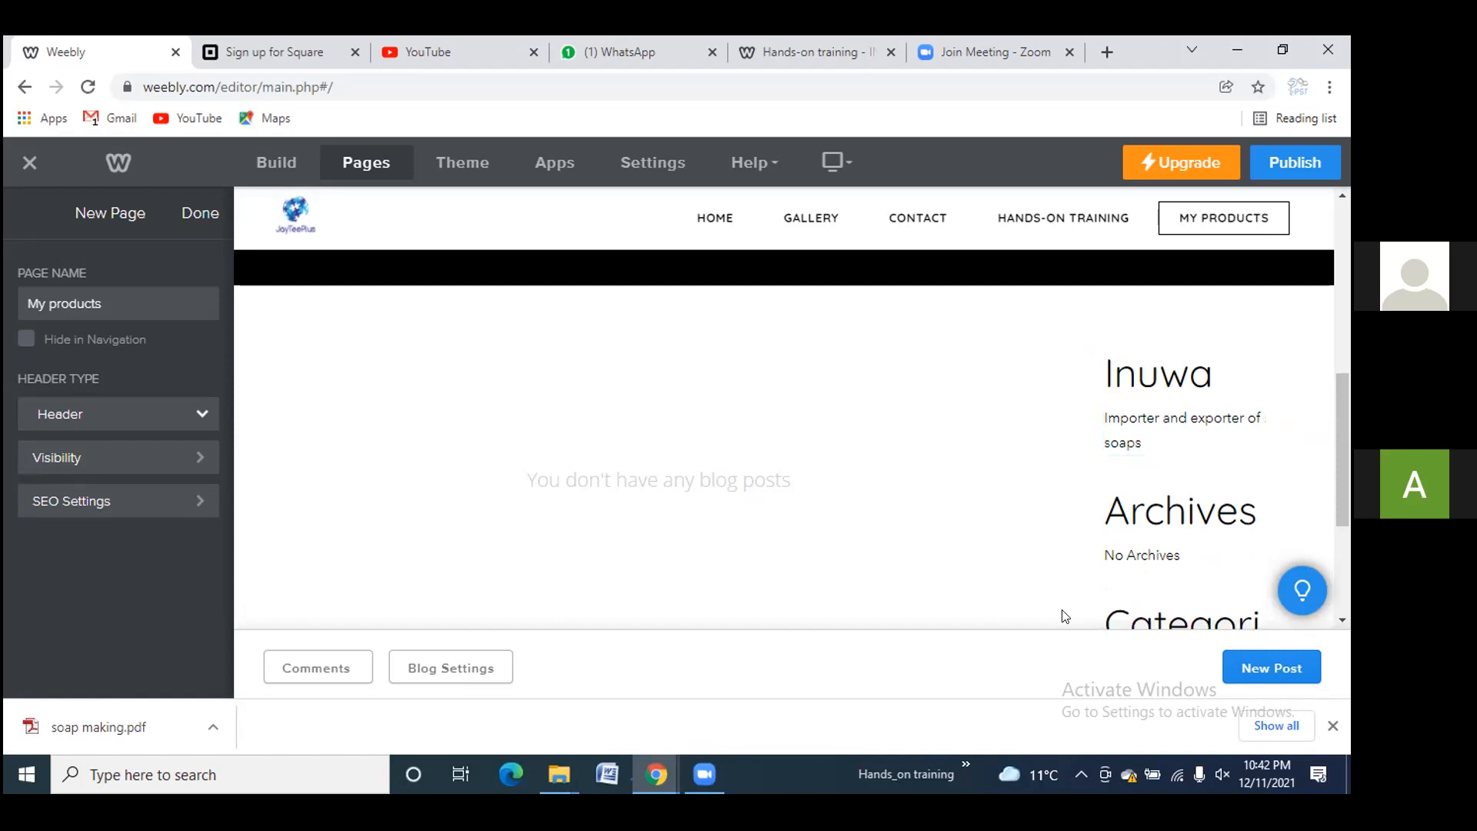
Create a new My products blog post with the title 'Inuwa bar soap'
click(1249, 668)
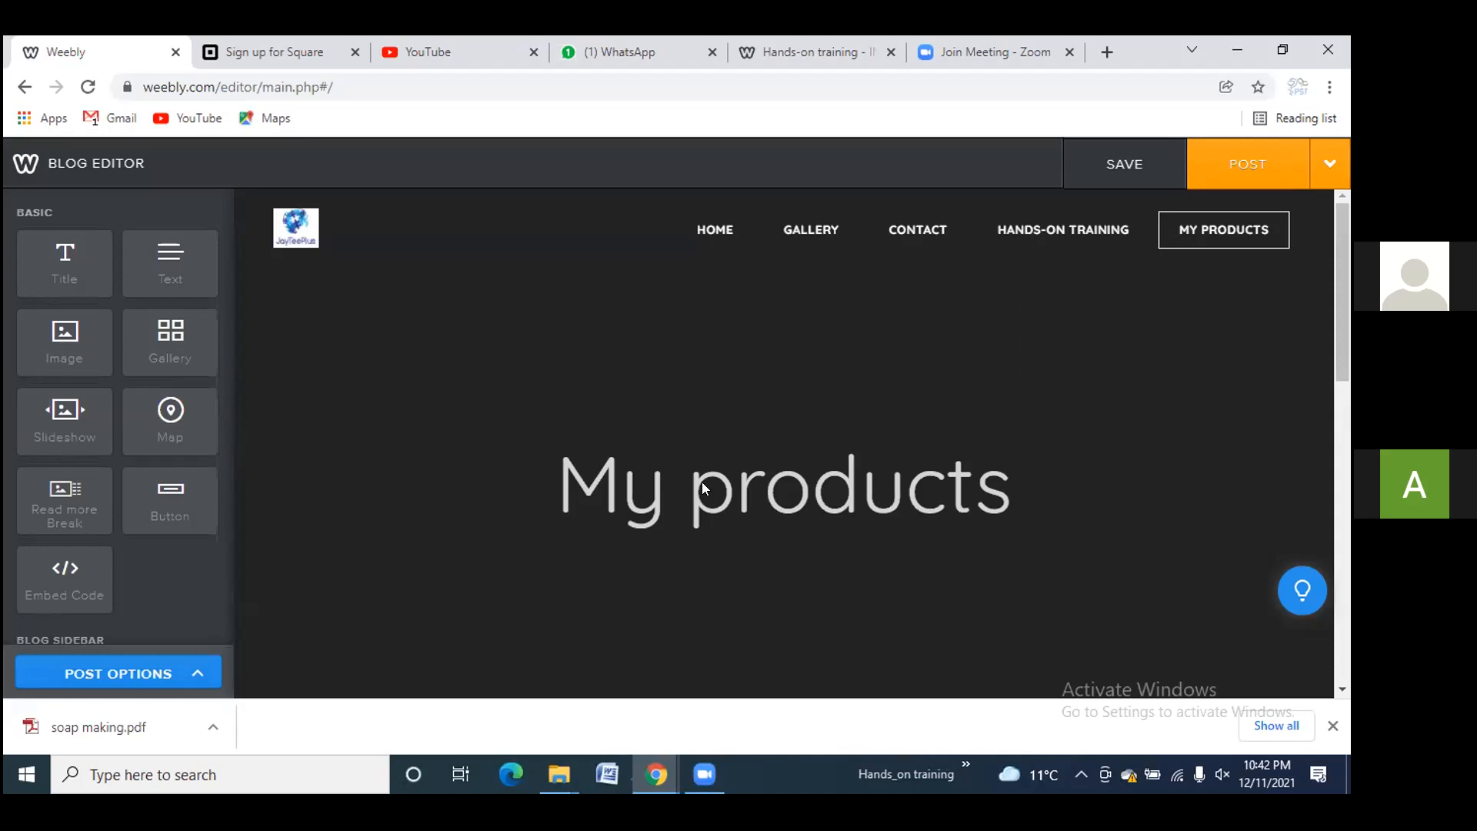
scroll(702, 481, down, 5)
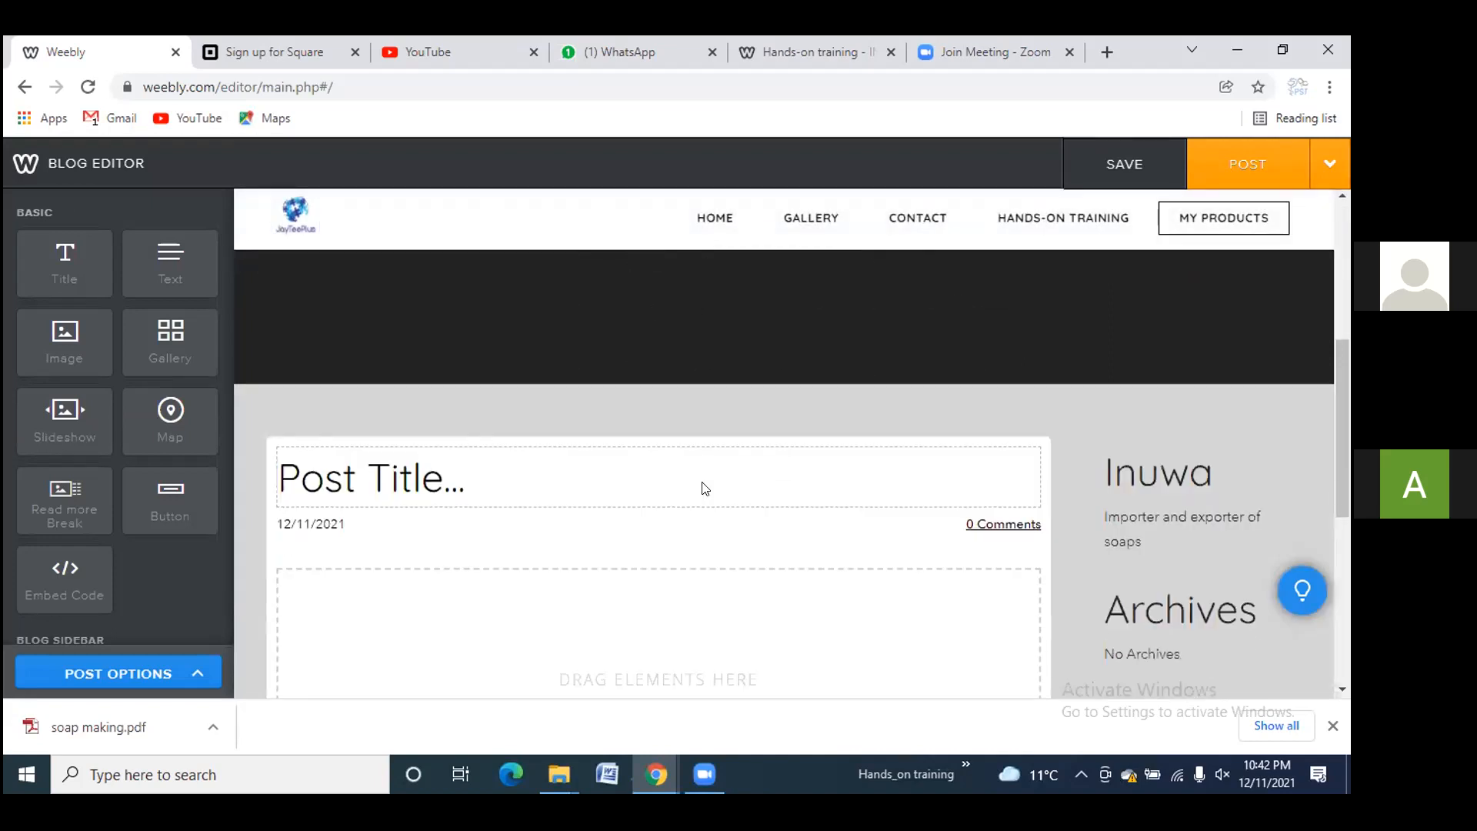
click(492, 484)
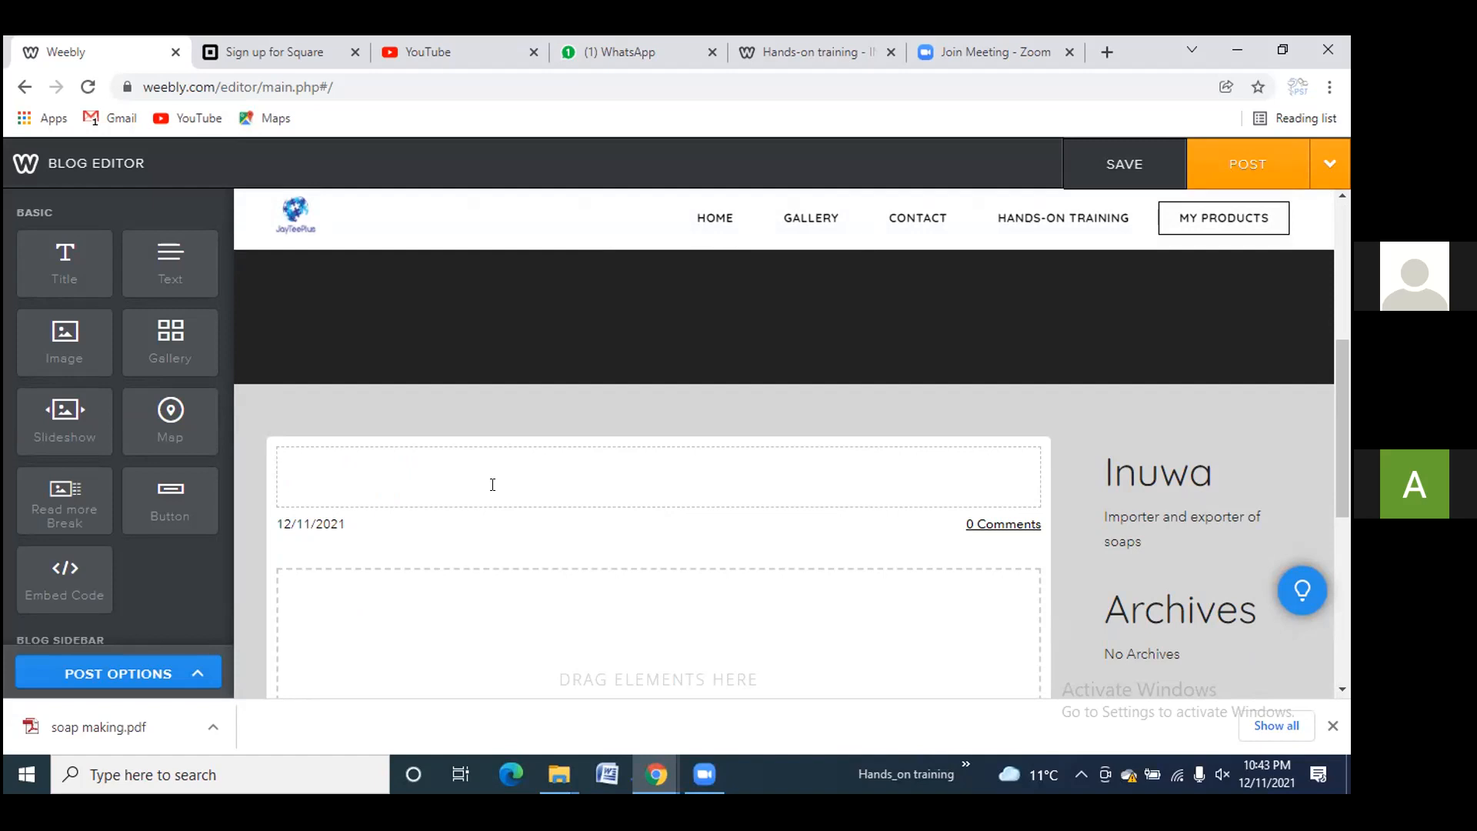
text(INu)
key(BackSpace)
key(BackSpace)
key(BackSpace)
text(Inuwa )
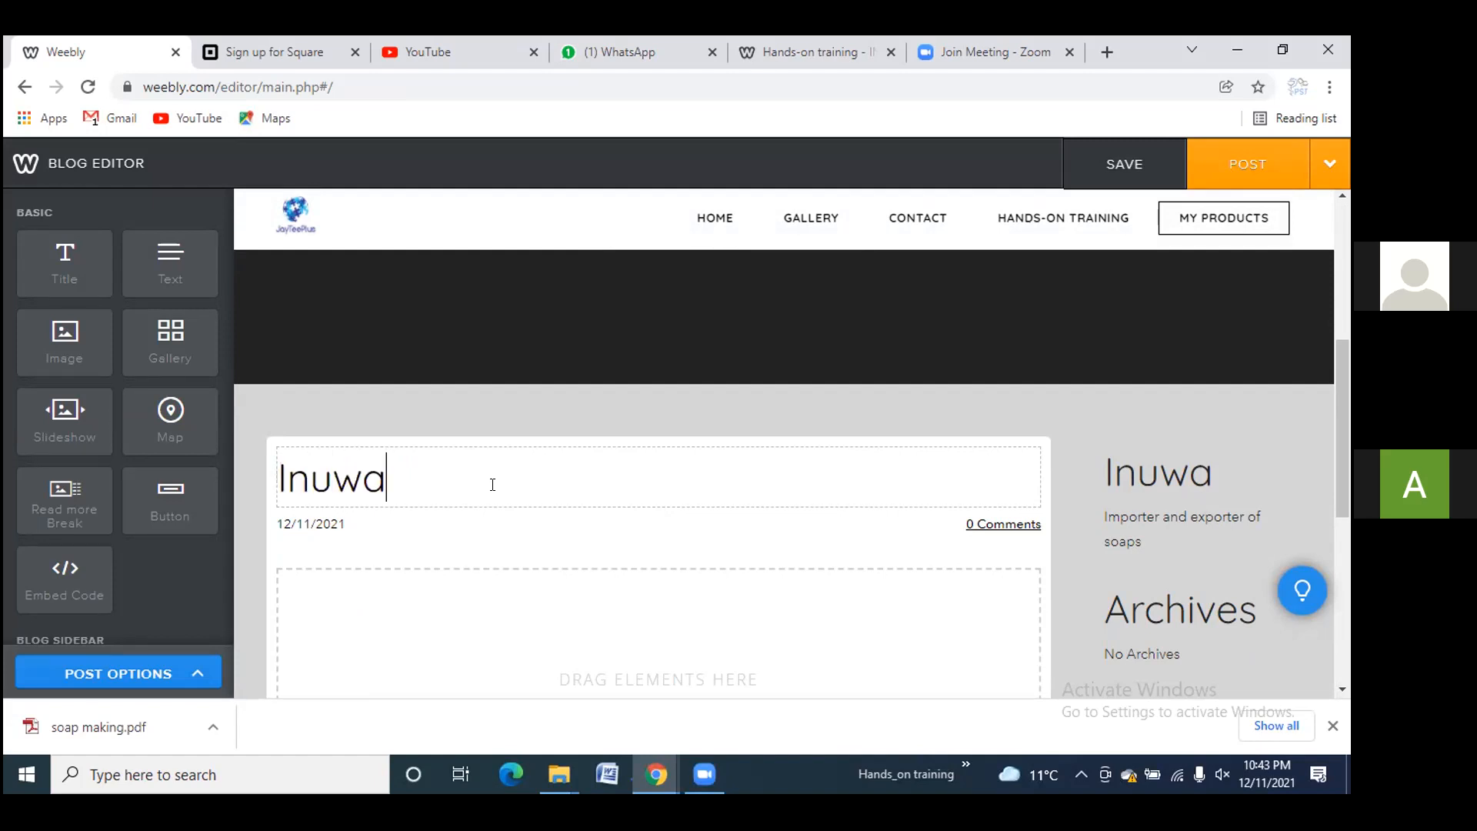
text(bar soap)
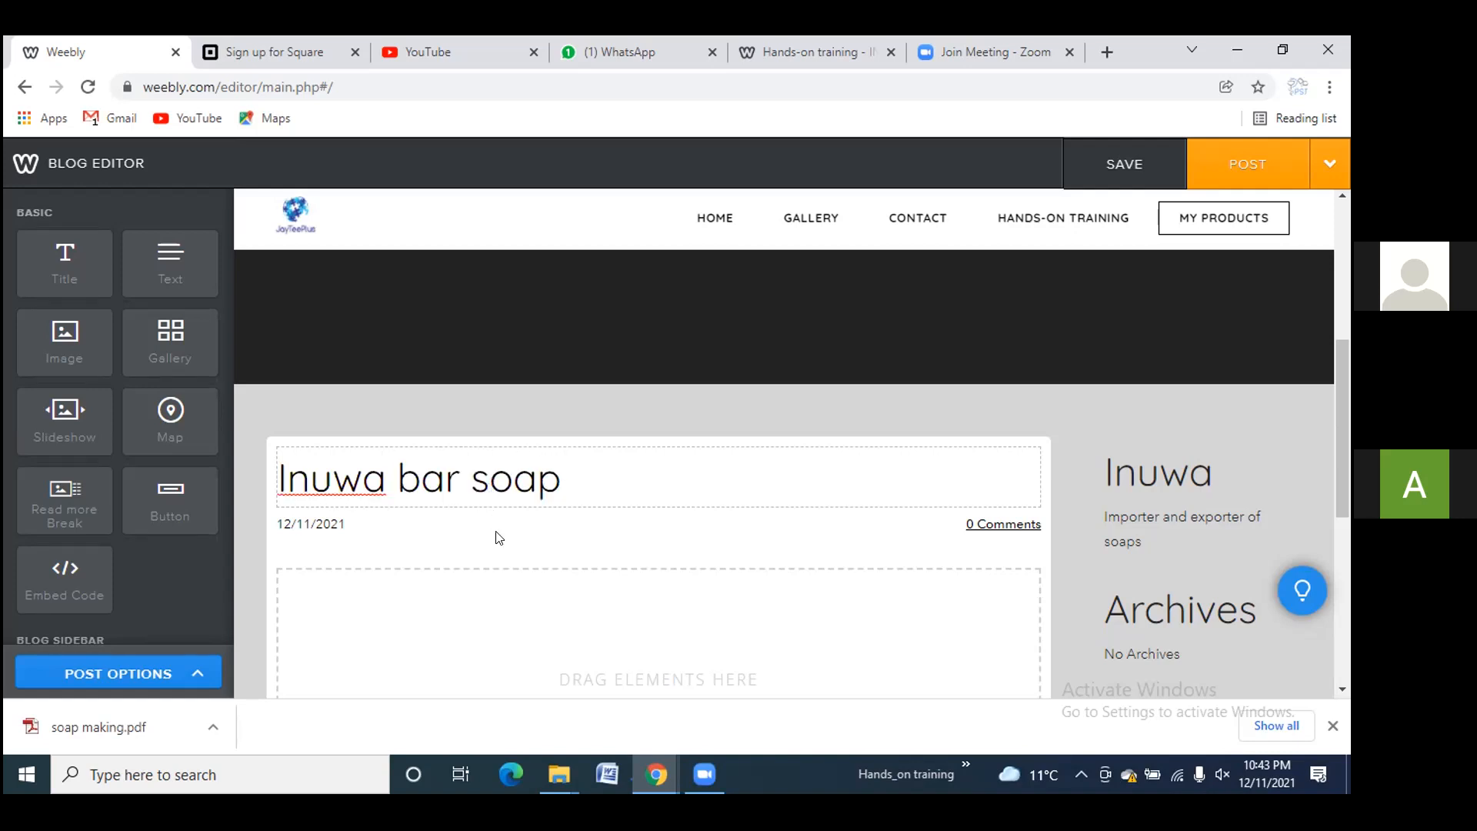
scroll(488, 556, down, 2)
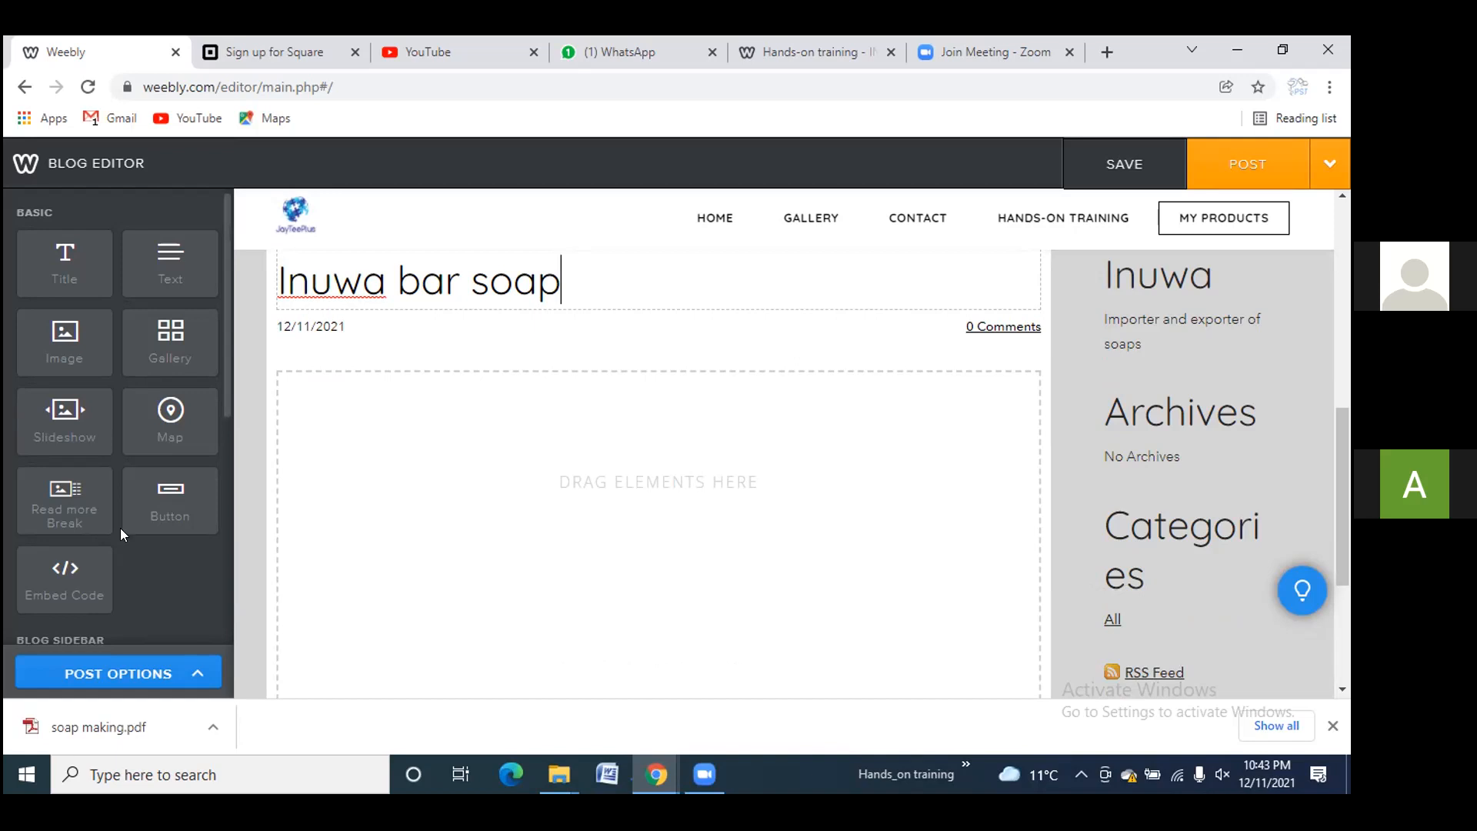
Drag a YouTube element from Media into the Inuwa bar soap post body, then go to YouTube
scroll(120, 528, down, 4)
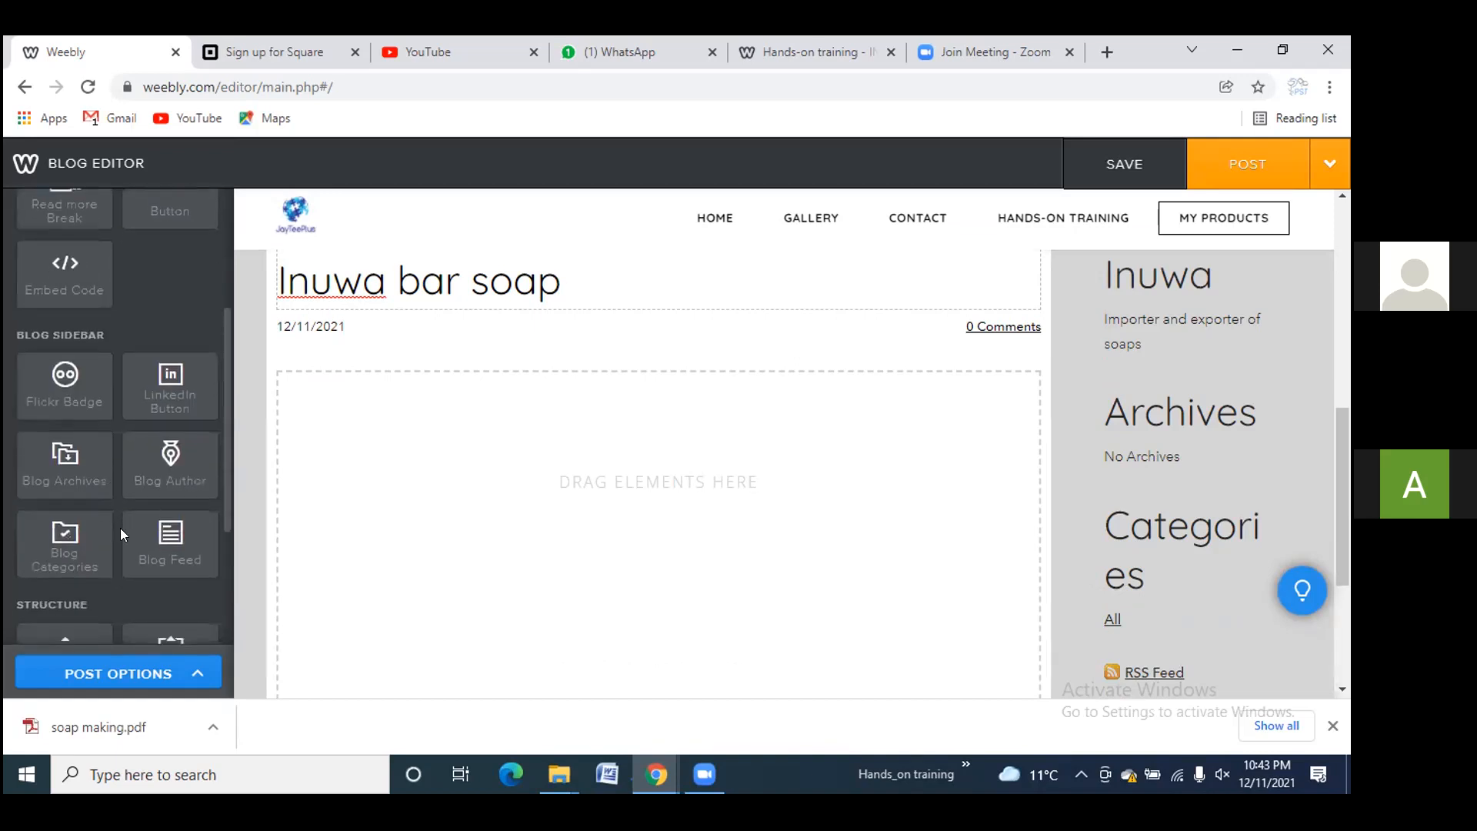
scroll(120, 528, down, 5)
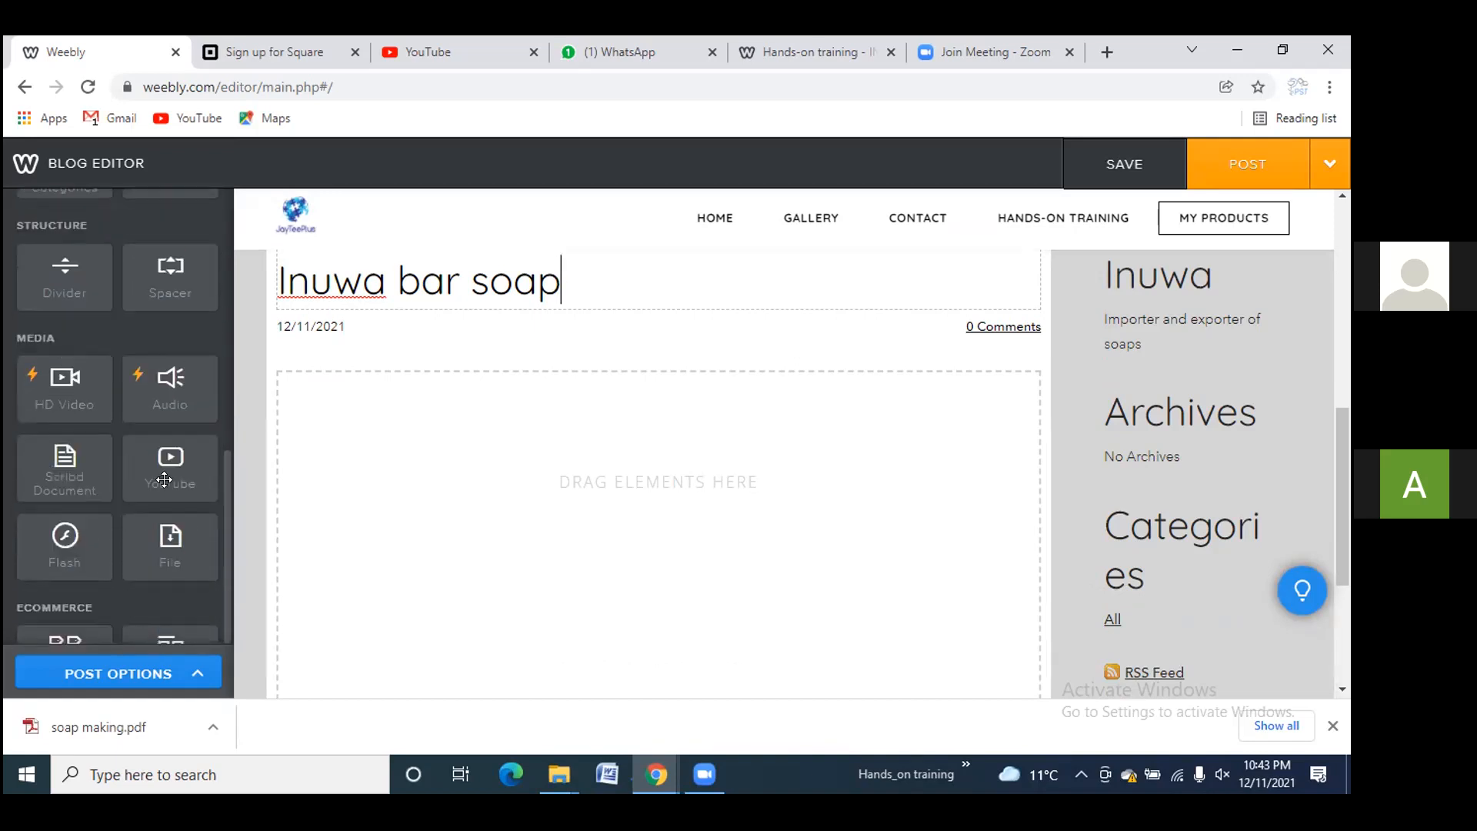
drag(171, 472, 664, 489)
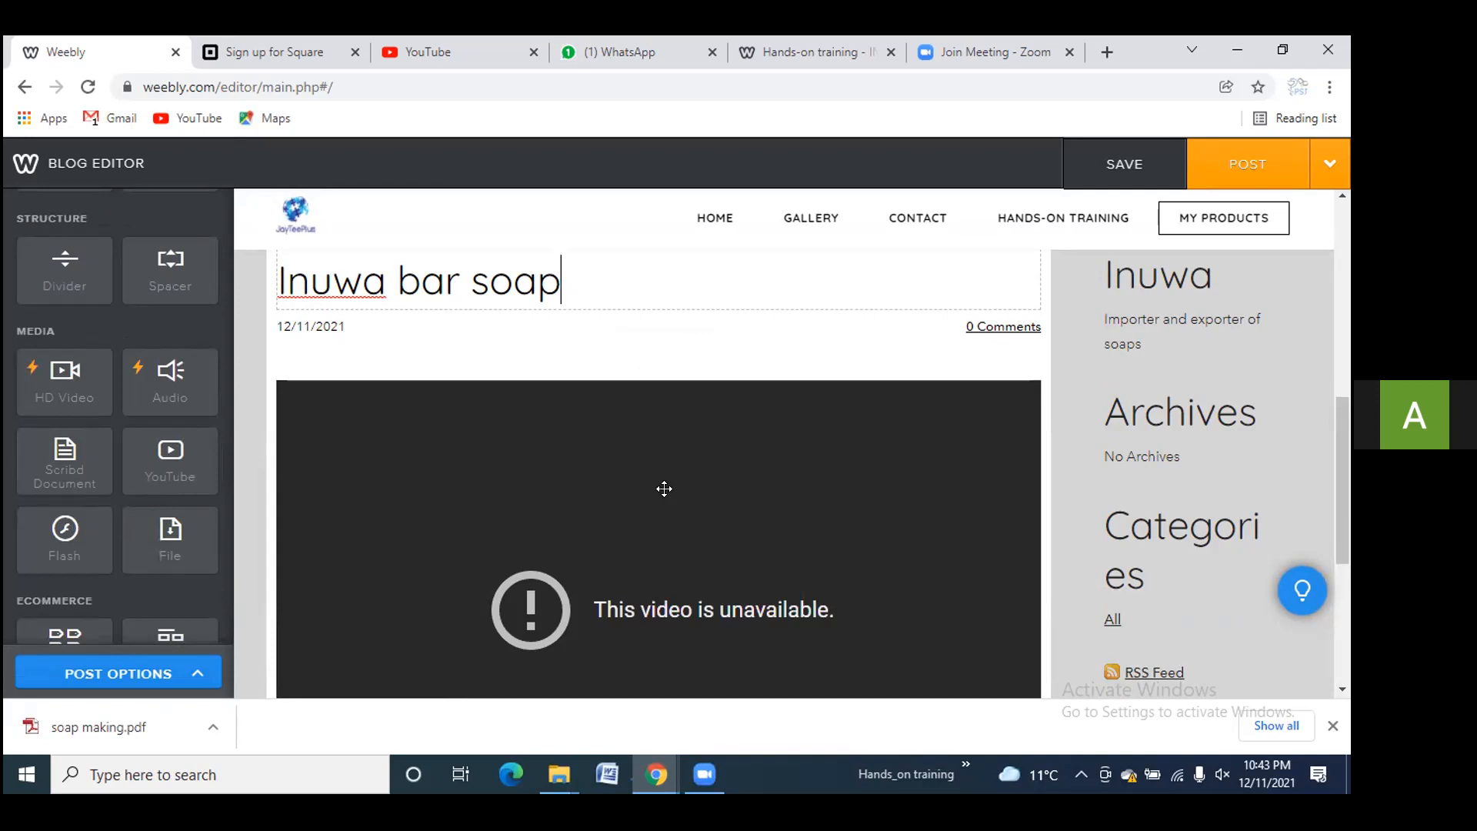
scroll(642, 517, down, 1)
scroll(643, 522, down, 1)
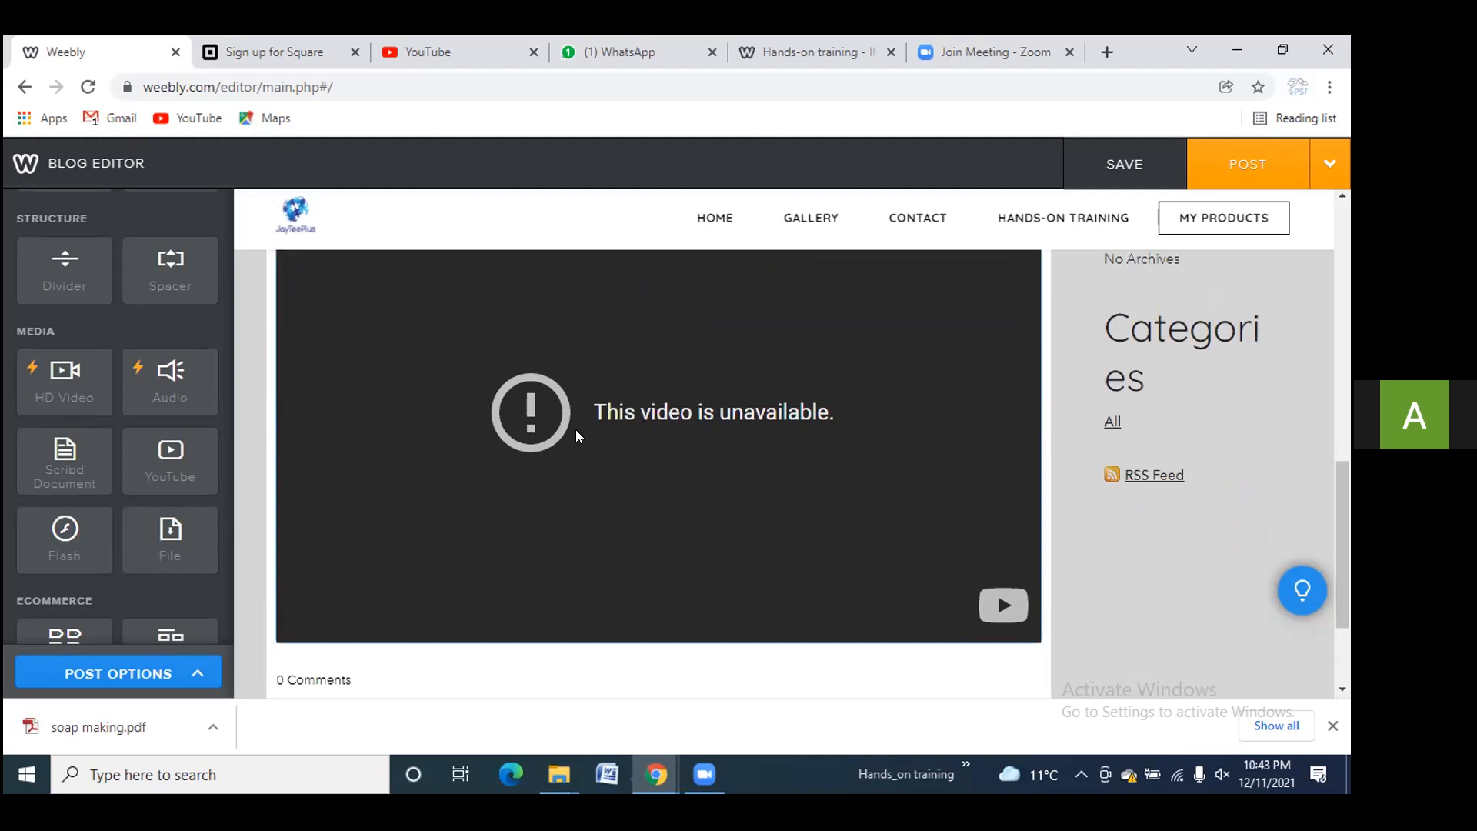
click(422, 52)
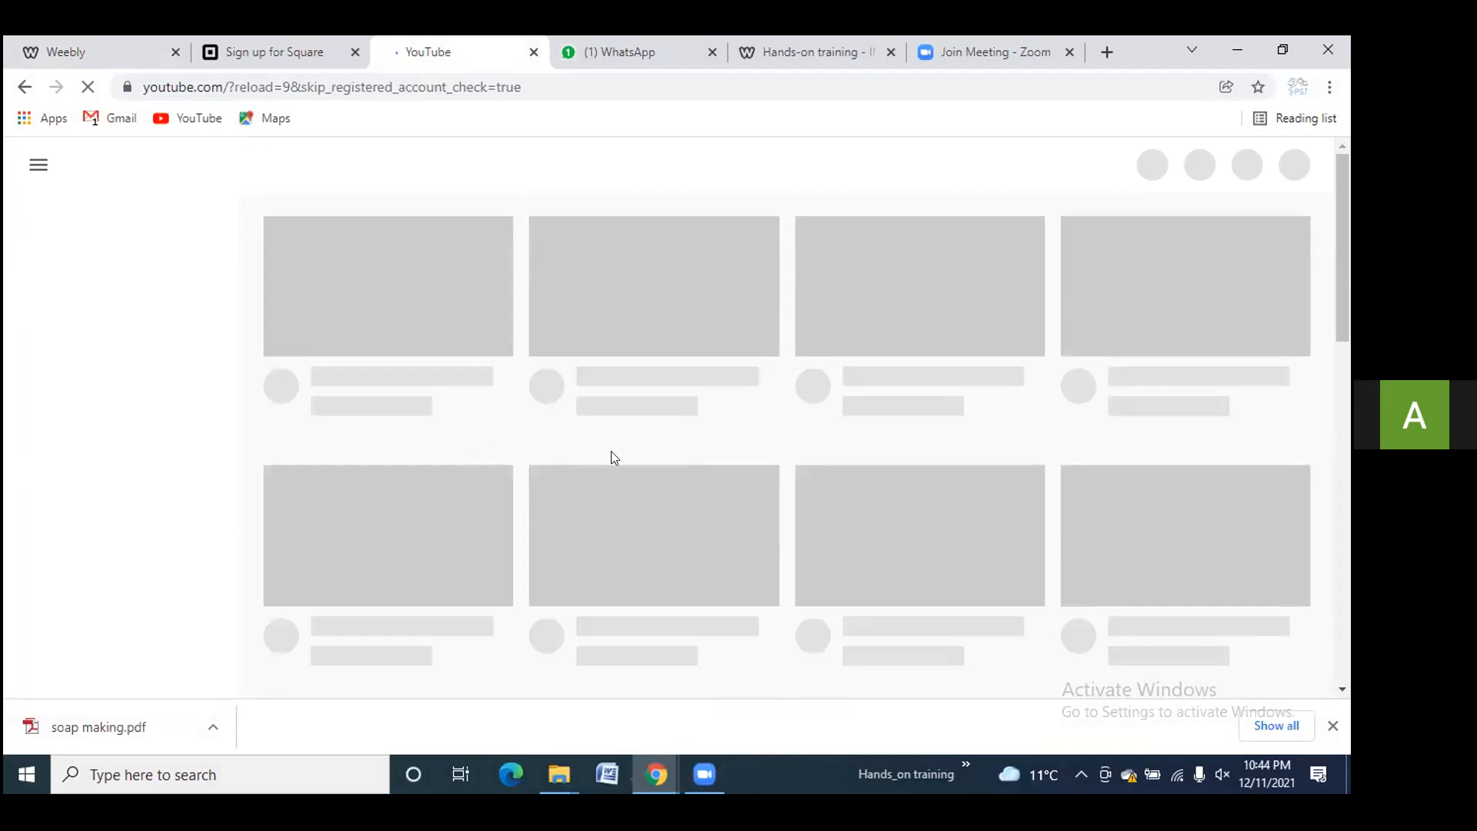
Allow YouTube's notification prompt and search YouTube for 'soap making'
scroll(611, 456, down, 3)
scroll(611, 453, up, 4)
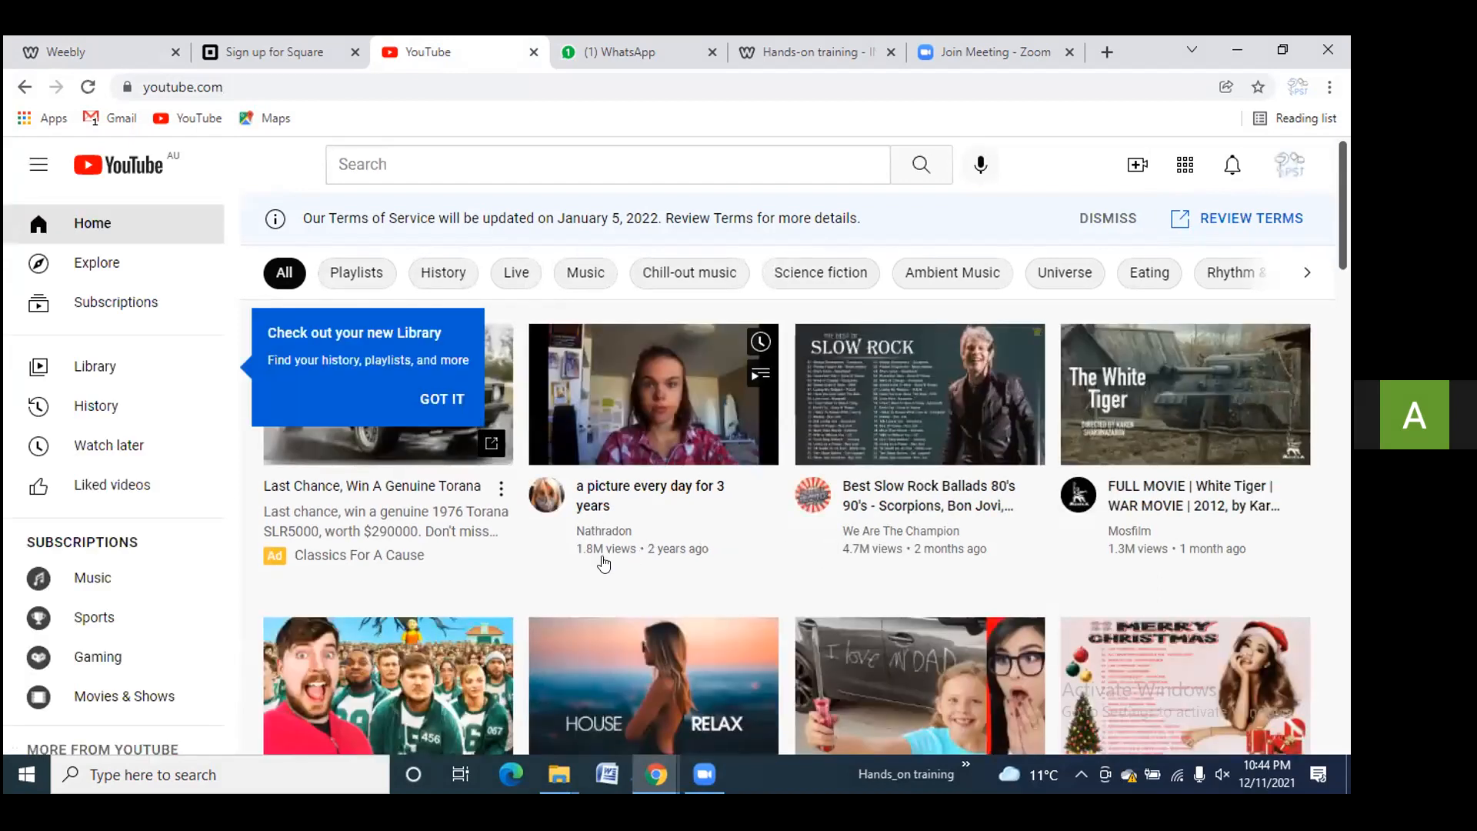
scroll(760, 565, down, 7)
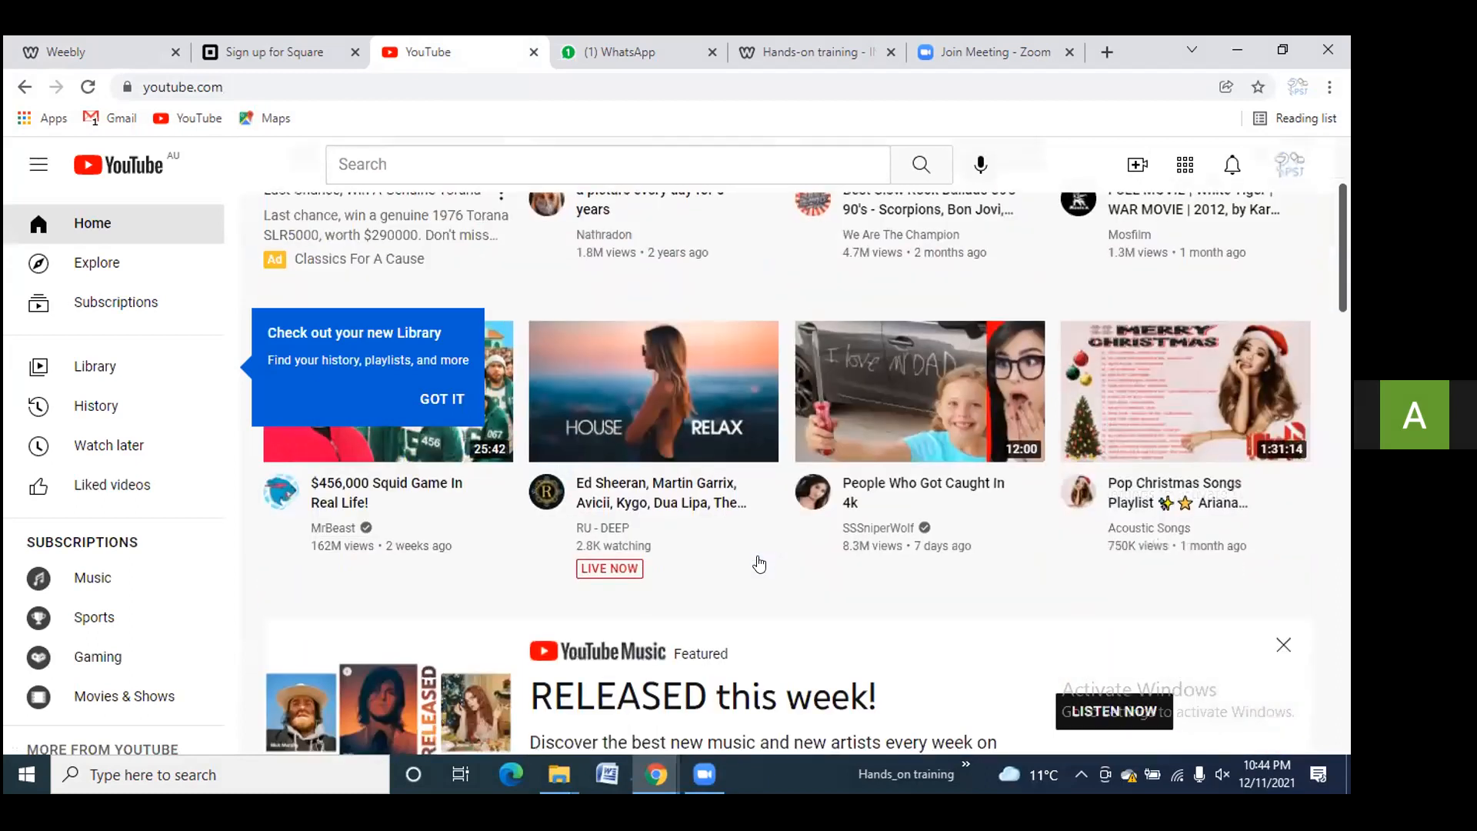
scroll(760, 564, up, 7)
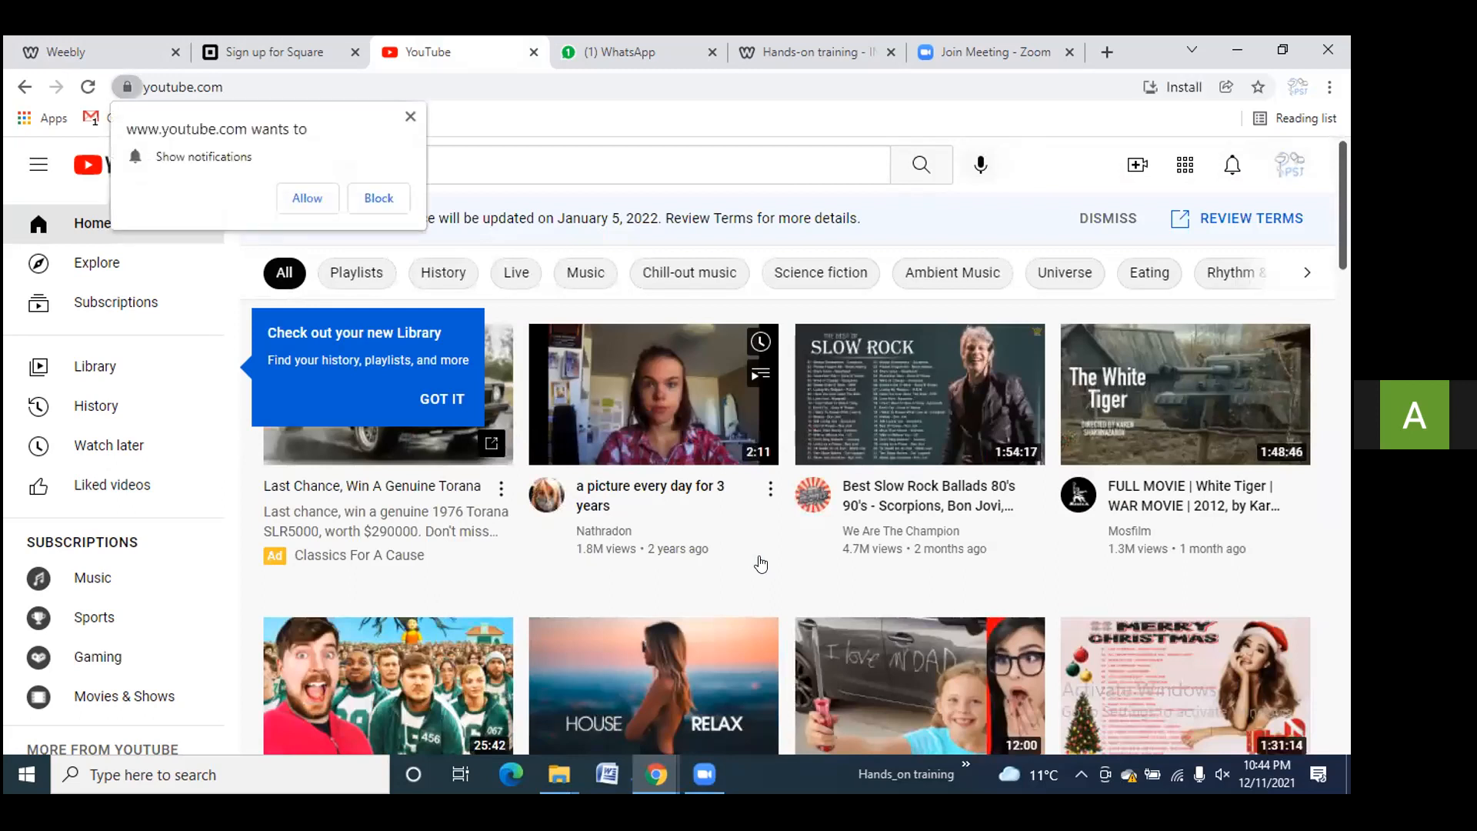
click(293, 198)
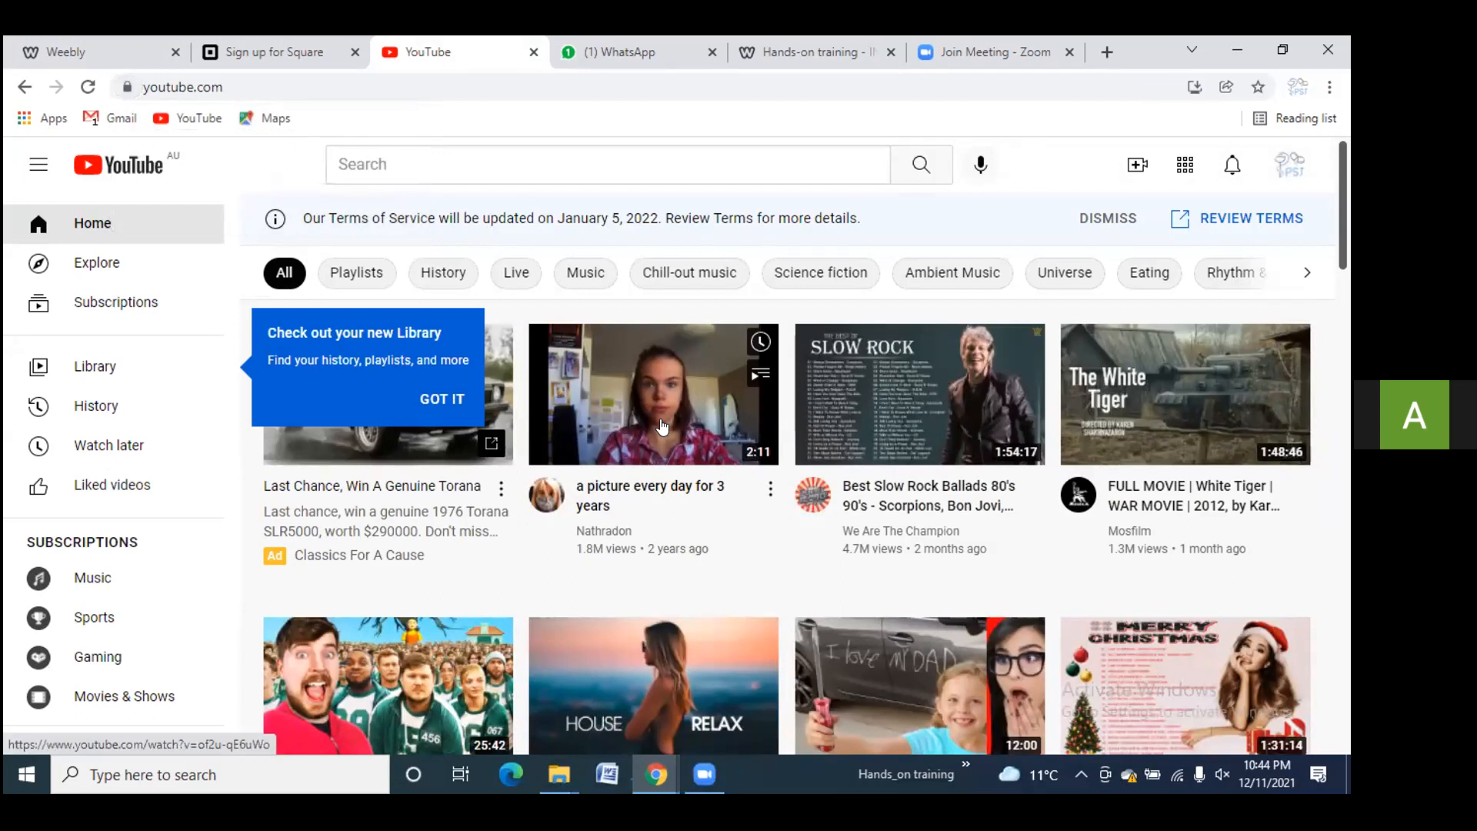
click(421, 162)
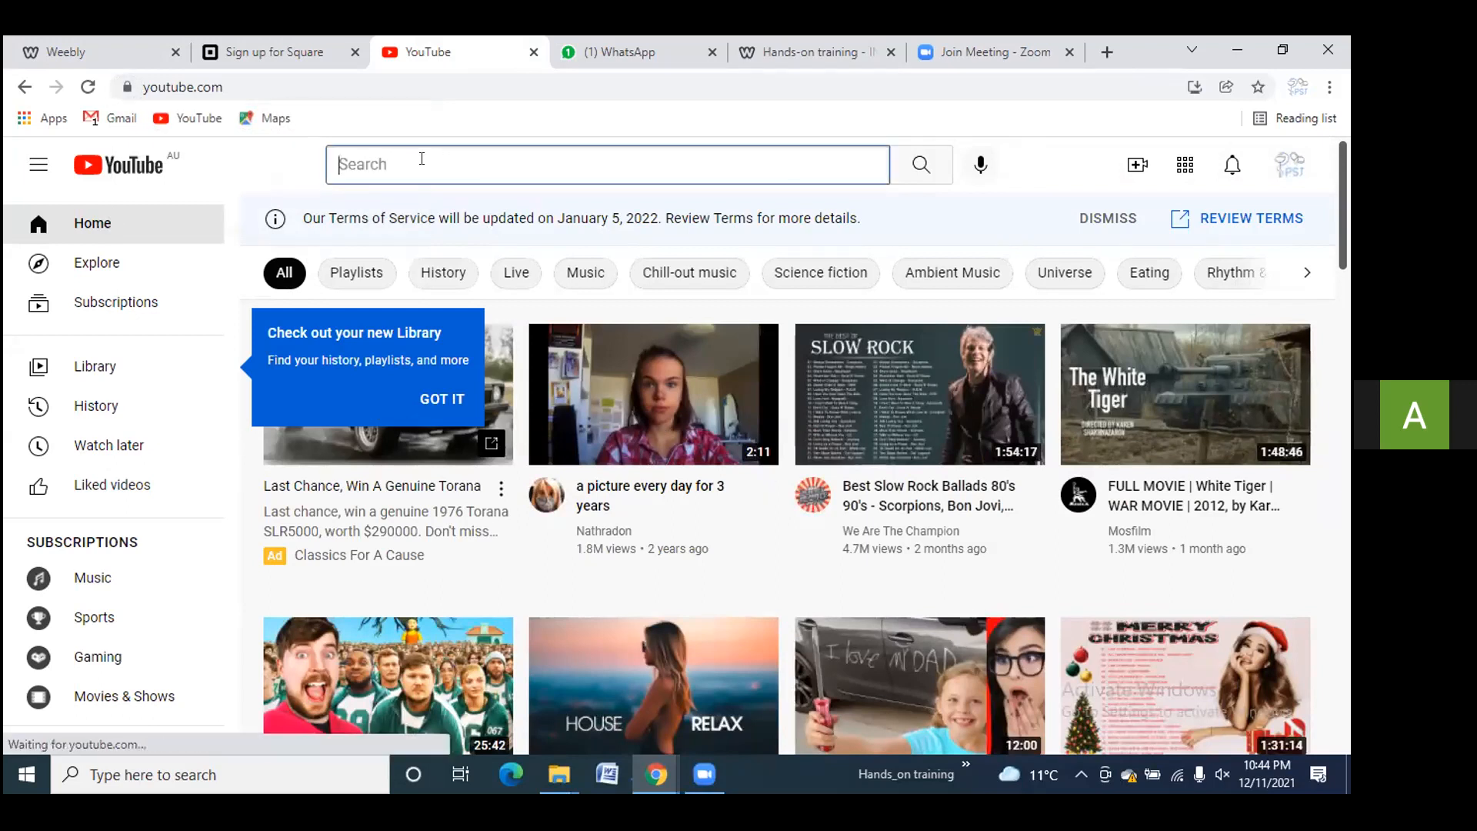
text(soap)
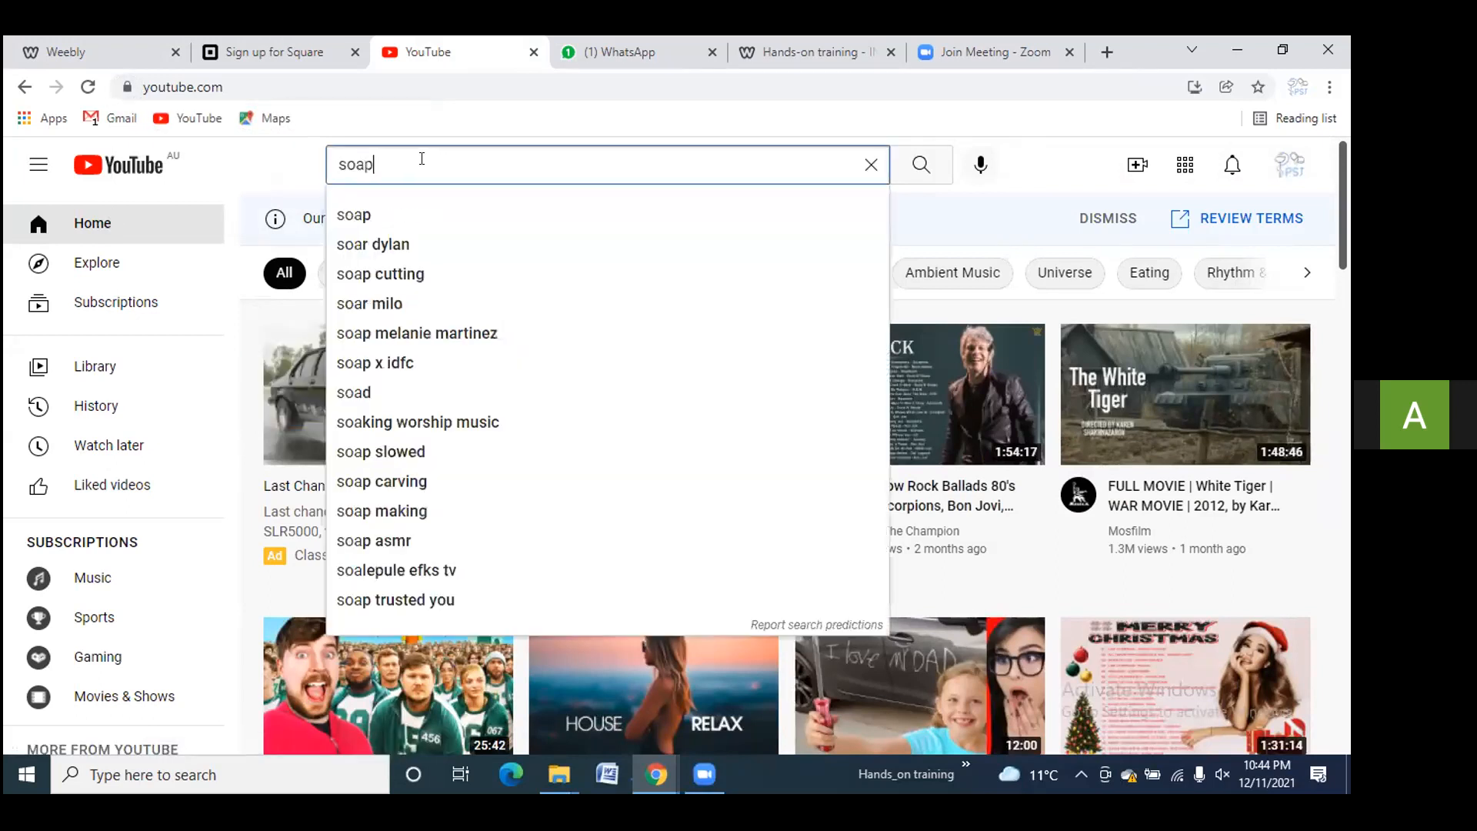
text( making)
key(Return)
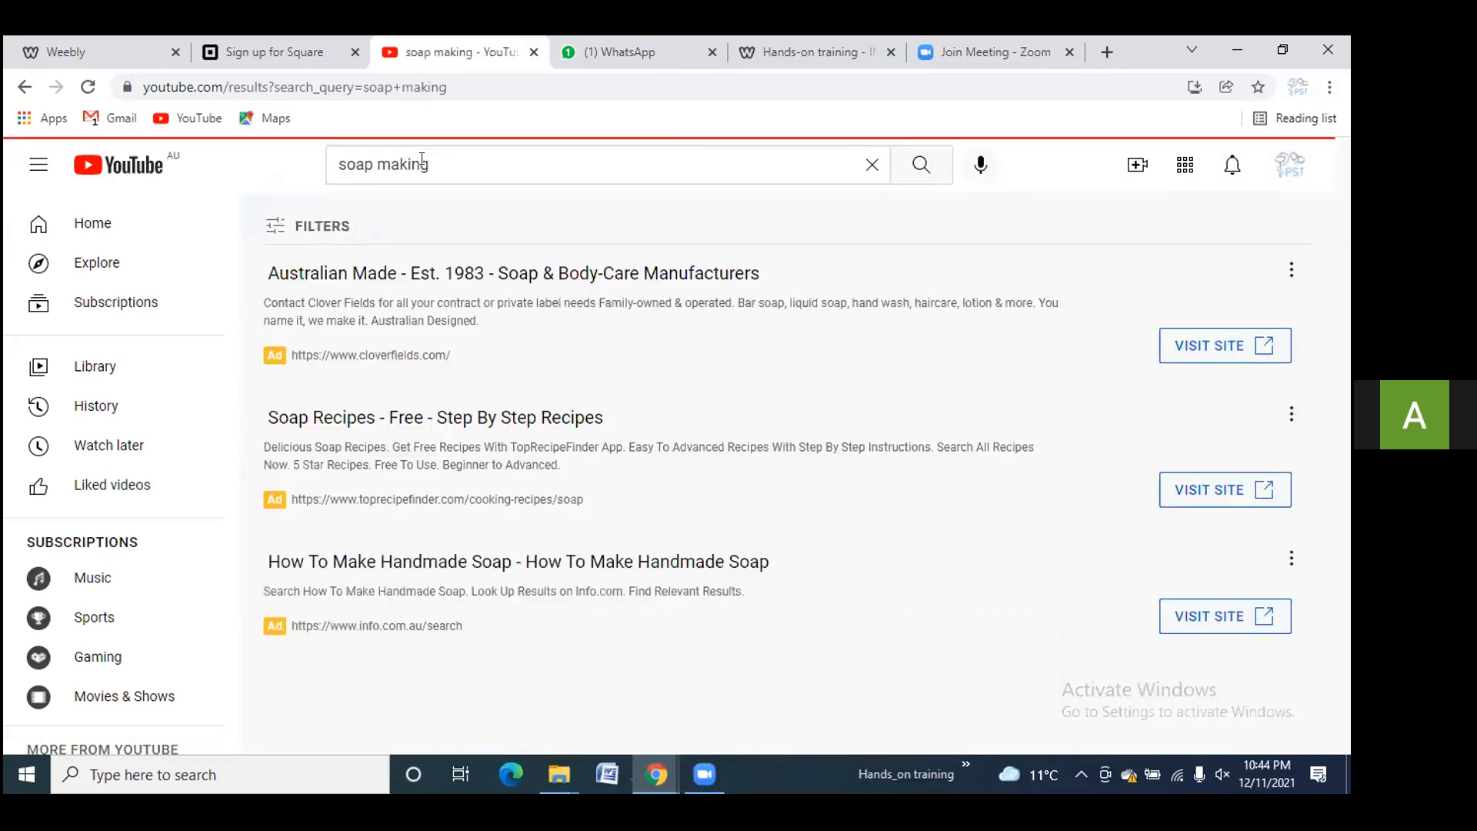
Open the Soap Making Tutorial for Beginners video and skip its ad
scroll(537, 452, down, 3)
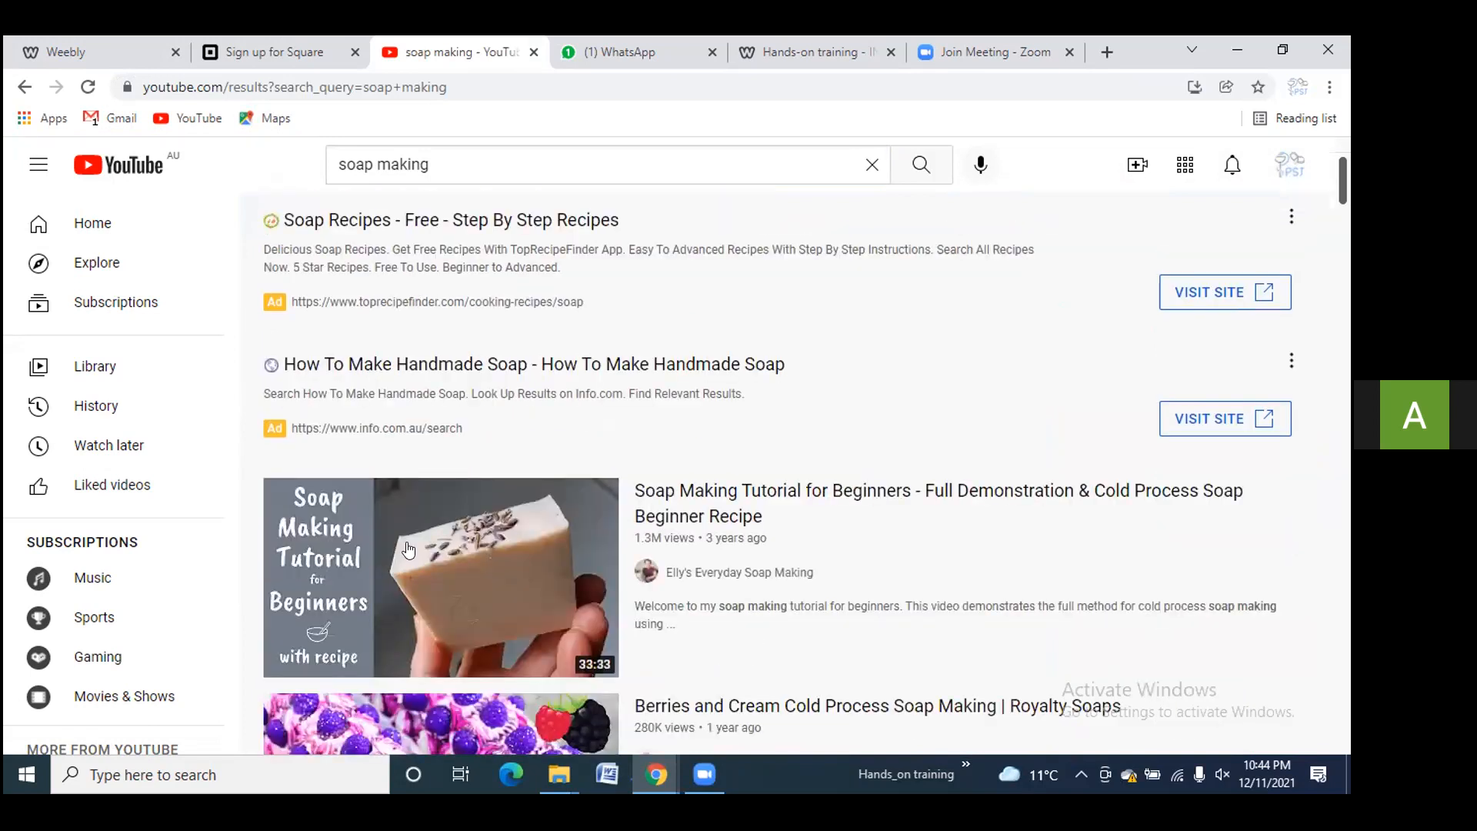
mouse_move(409, 549)
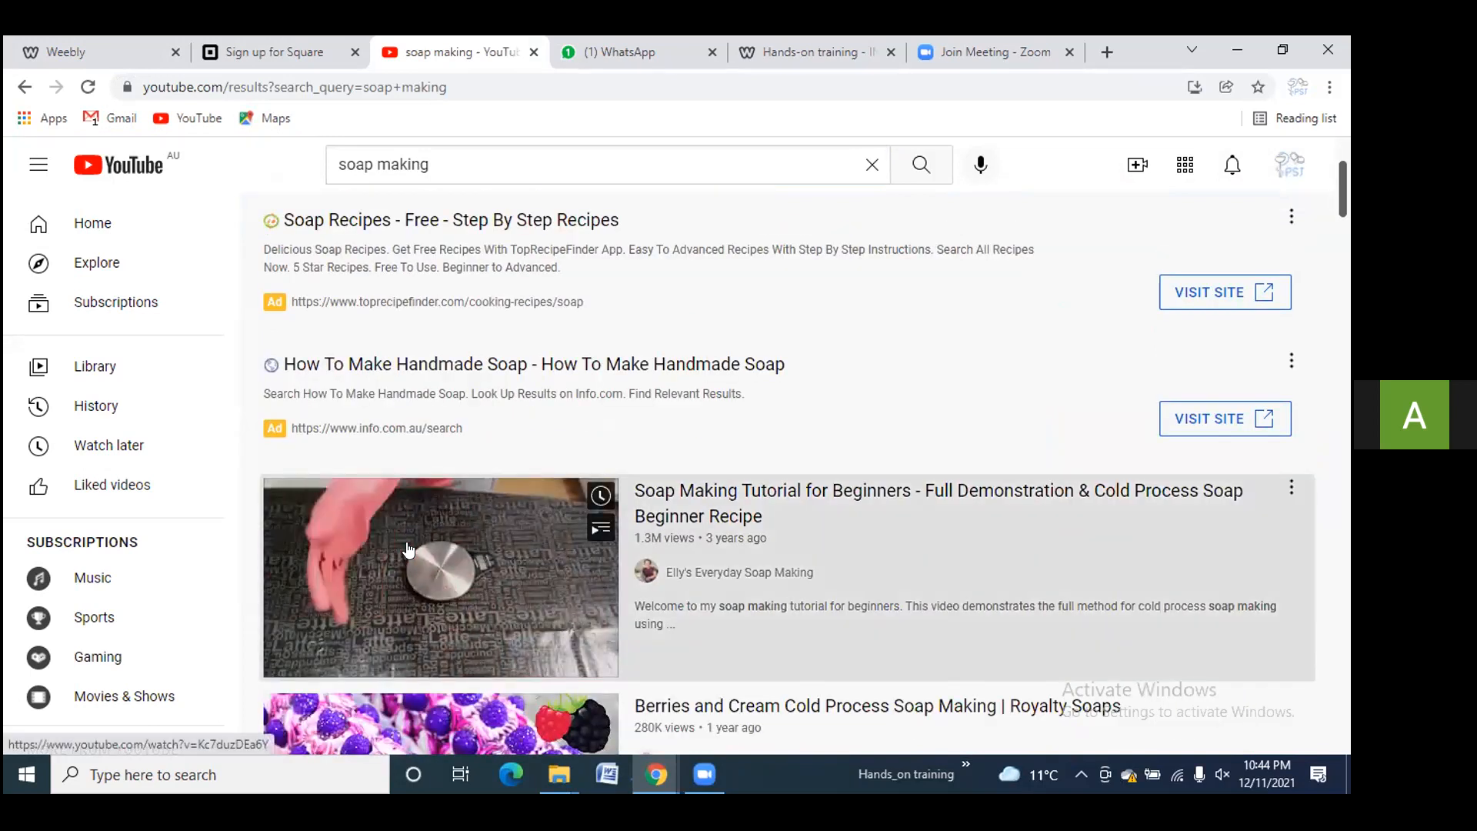
click(409, 549)
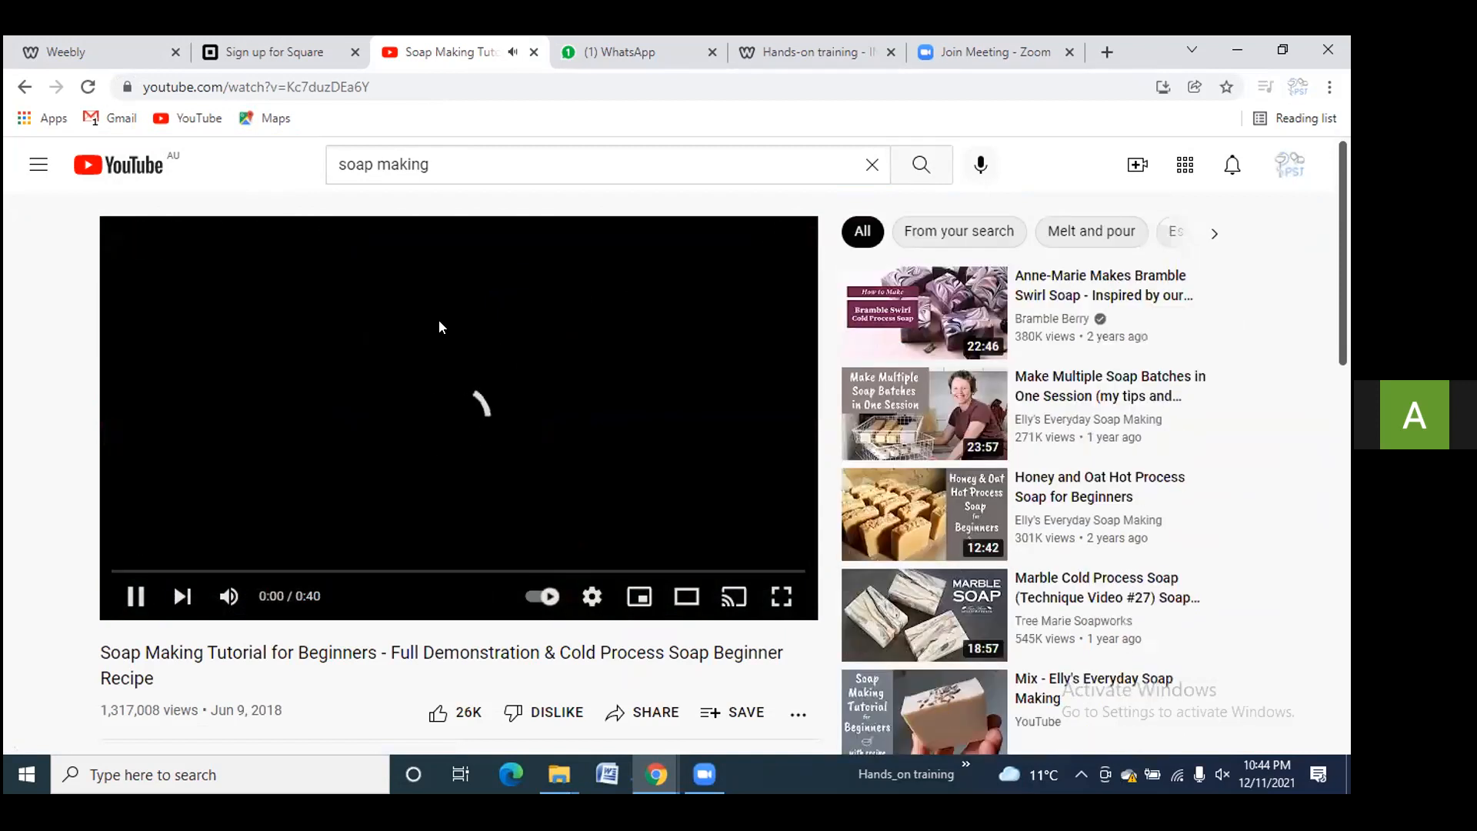
right_click(443, 321)
right_click(443, 321)
right_click(401, 313)
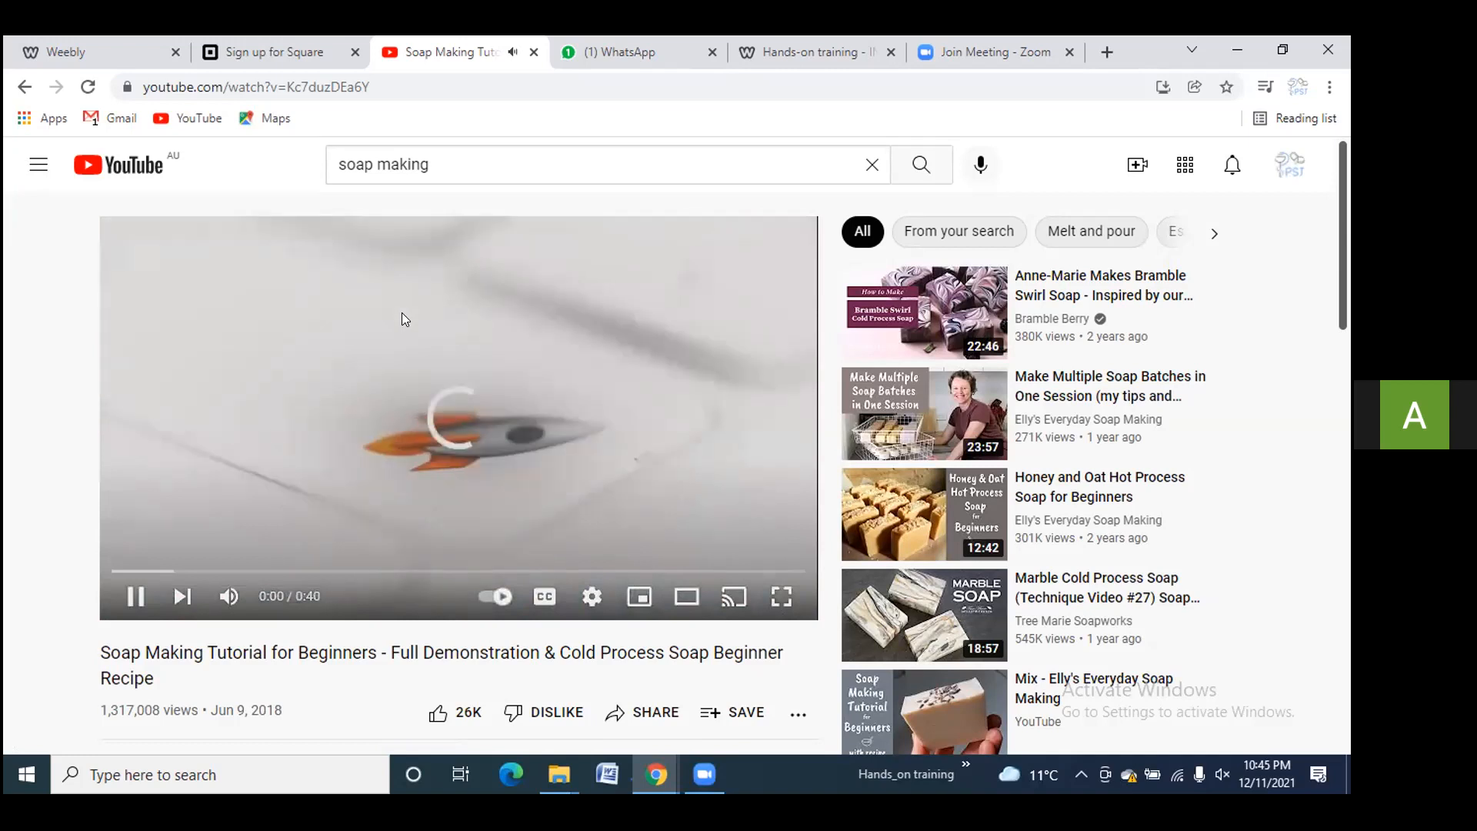
right_click(402, 313)
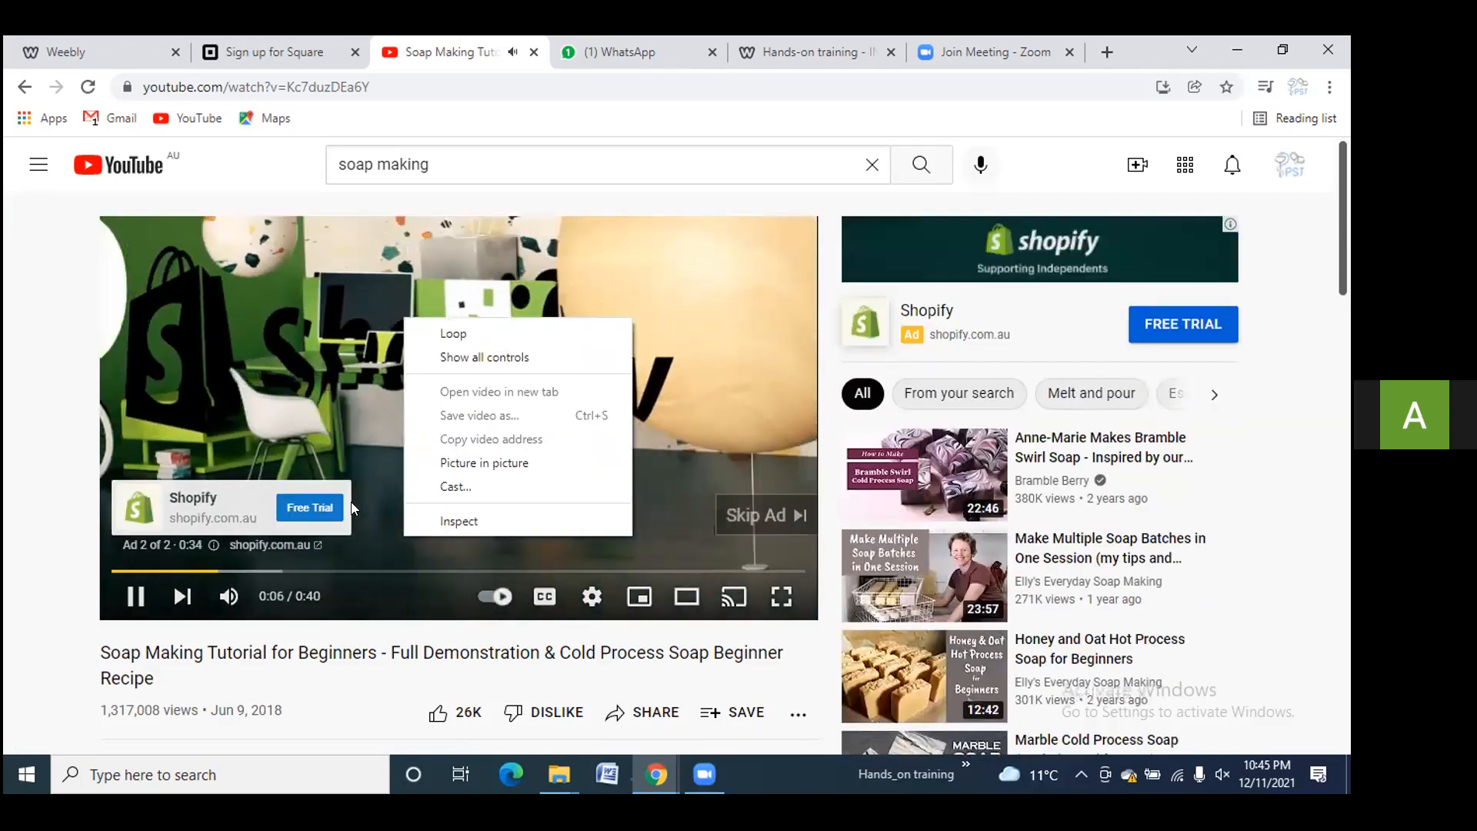
click(740, 517)
click(740, 517)
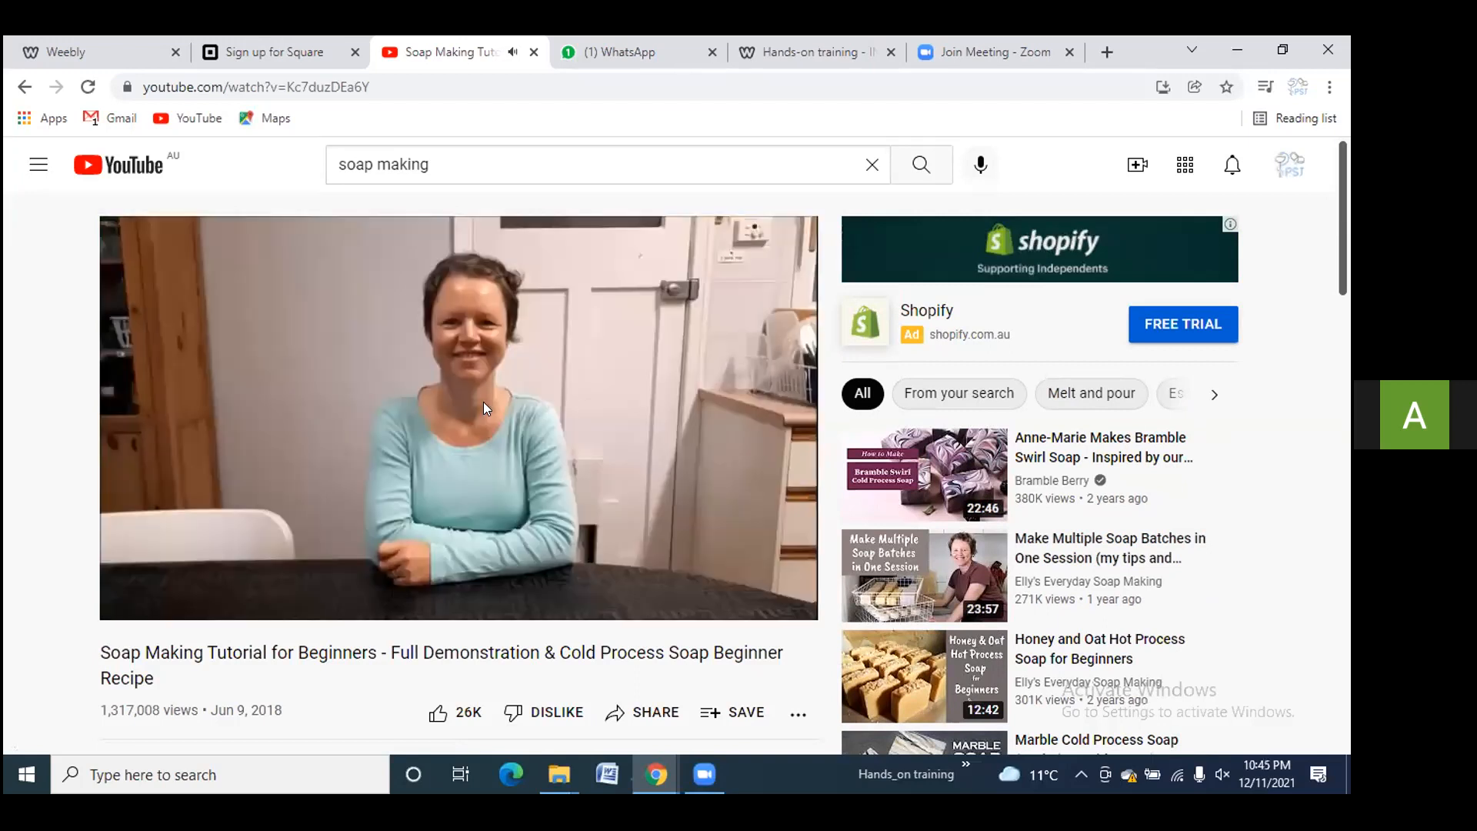
right_click(414, 343)
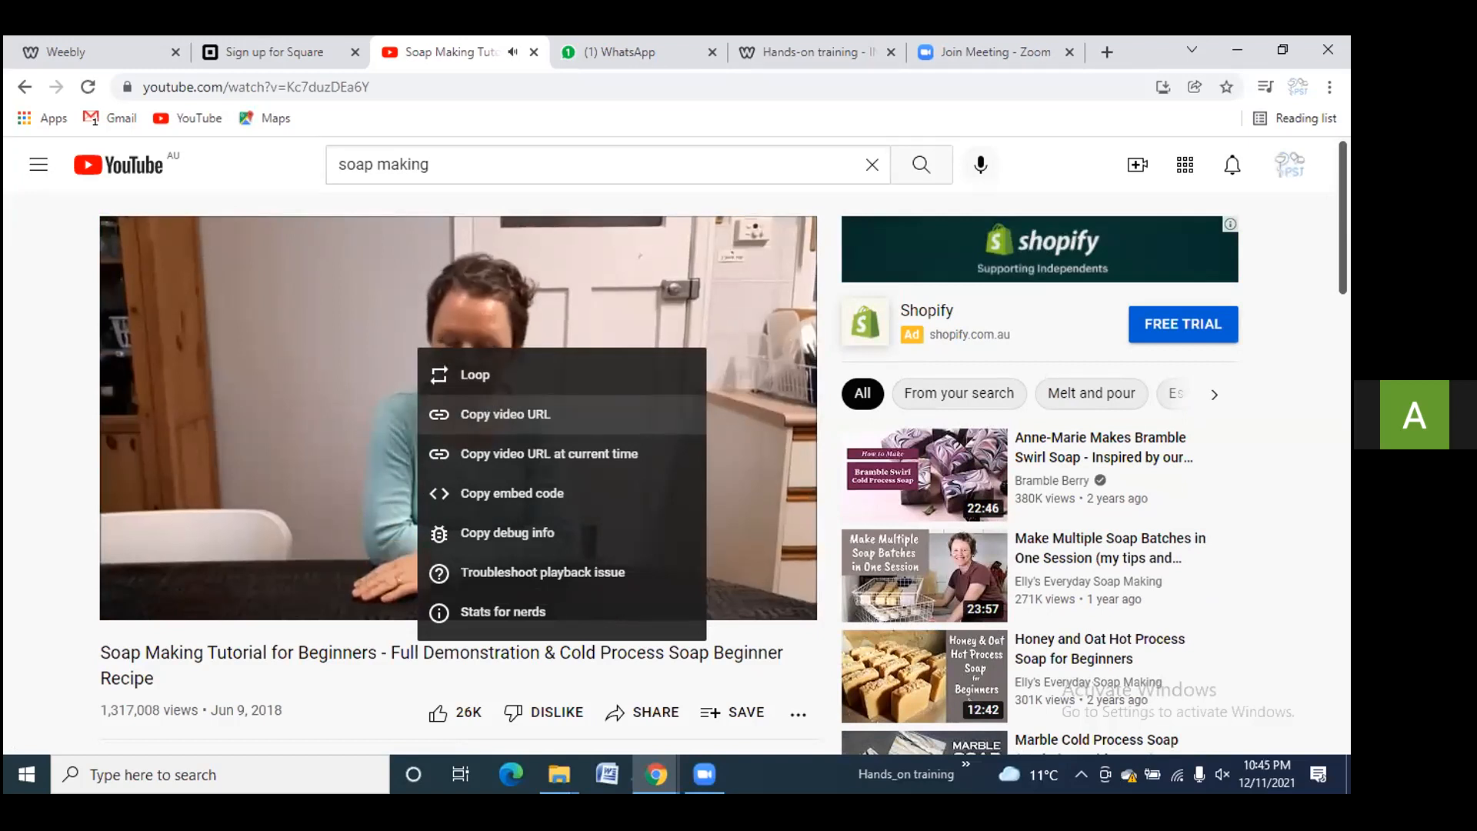
click(493, 413)
scroll(615, 518, down, 2)
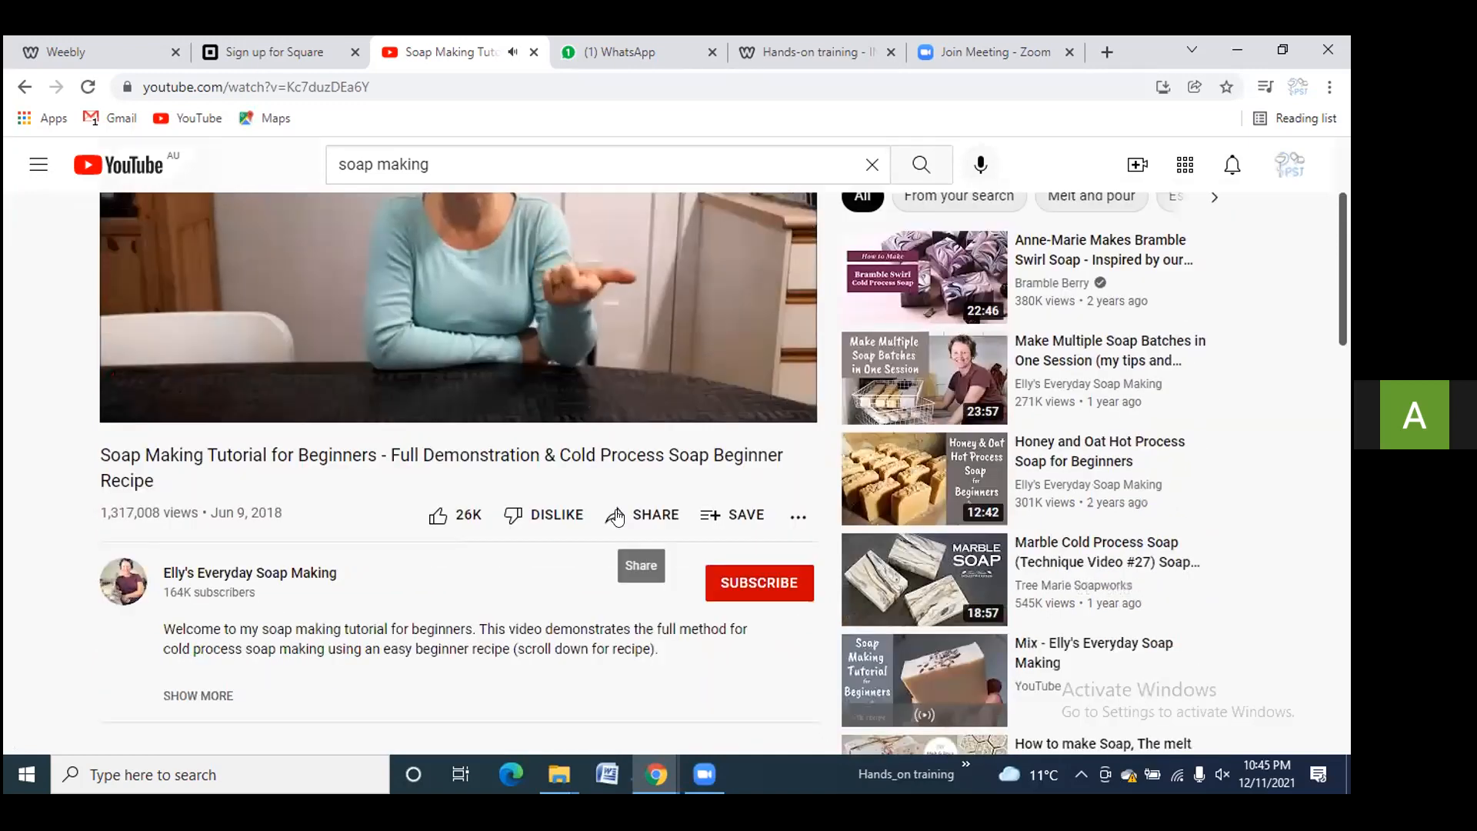
click(619, 515)
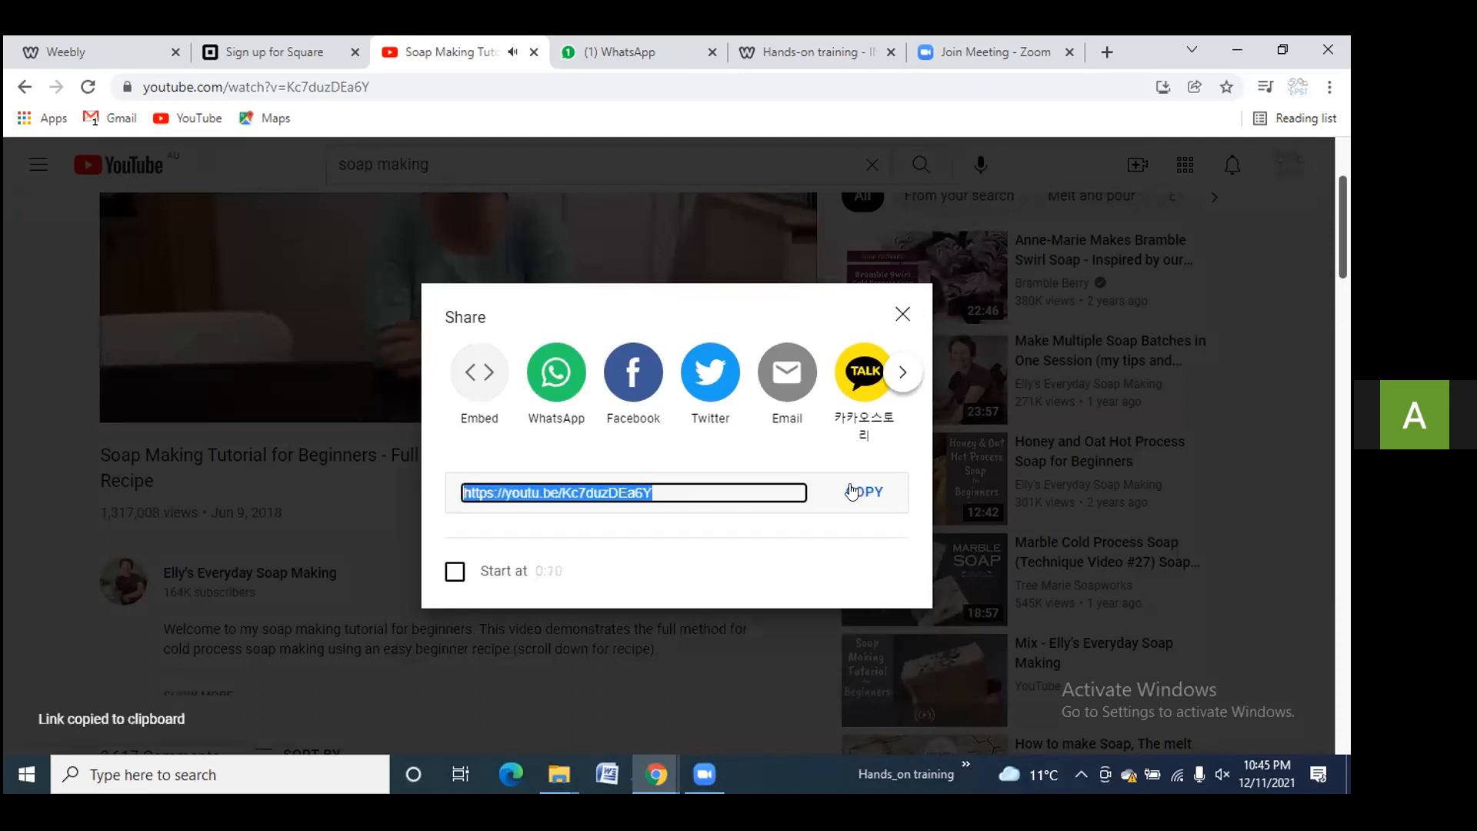
Paste the tutorial link into the post's YouTube element URL and set its position to left
click(116, 48)
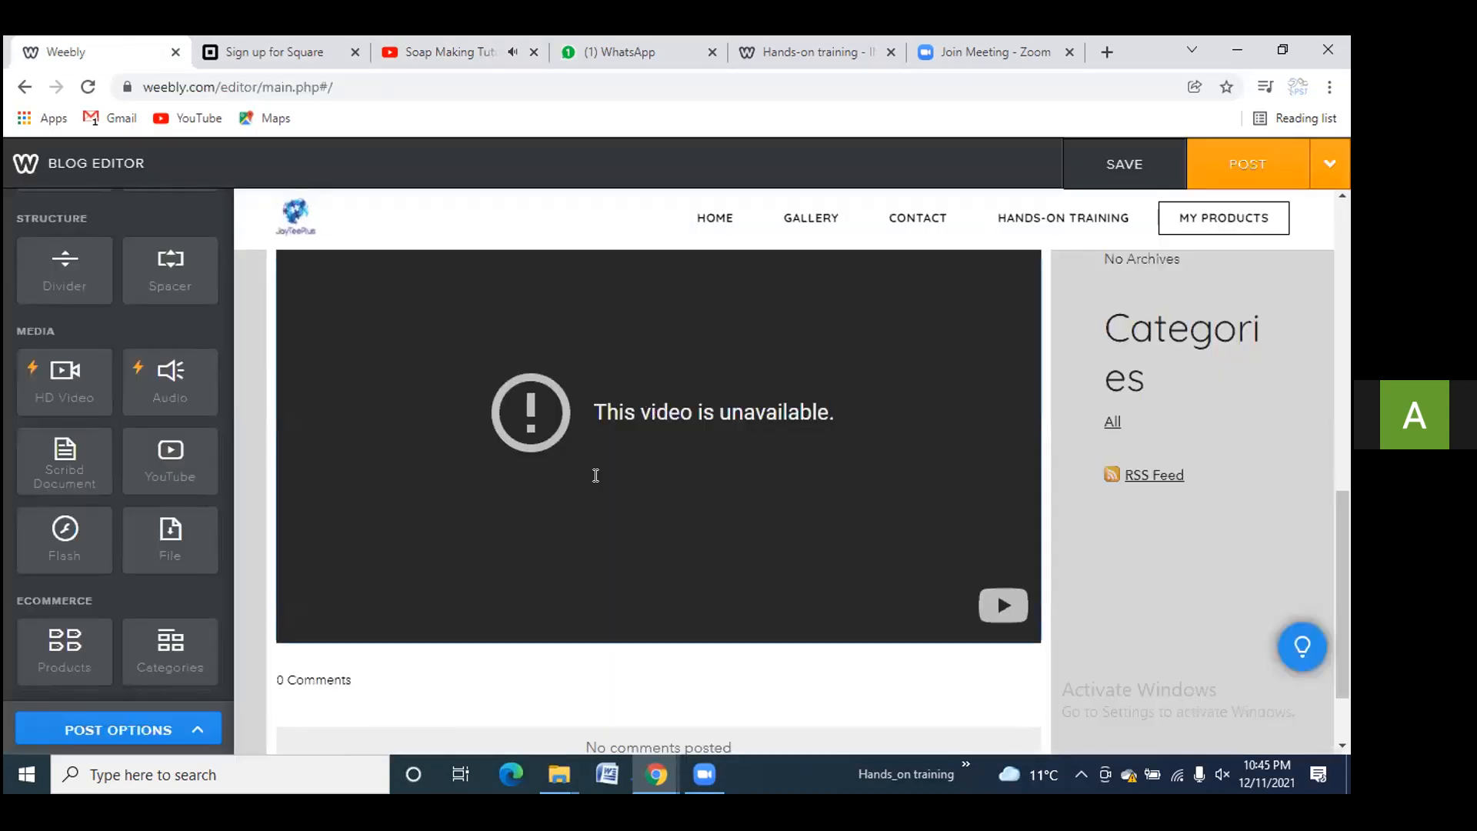
click(595, 475)
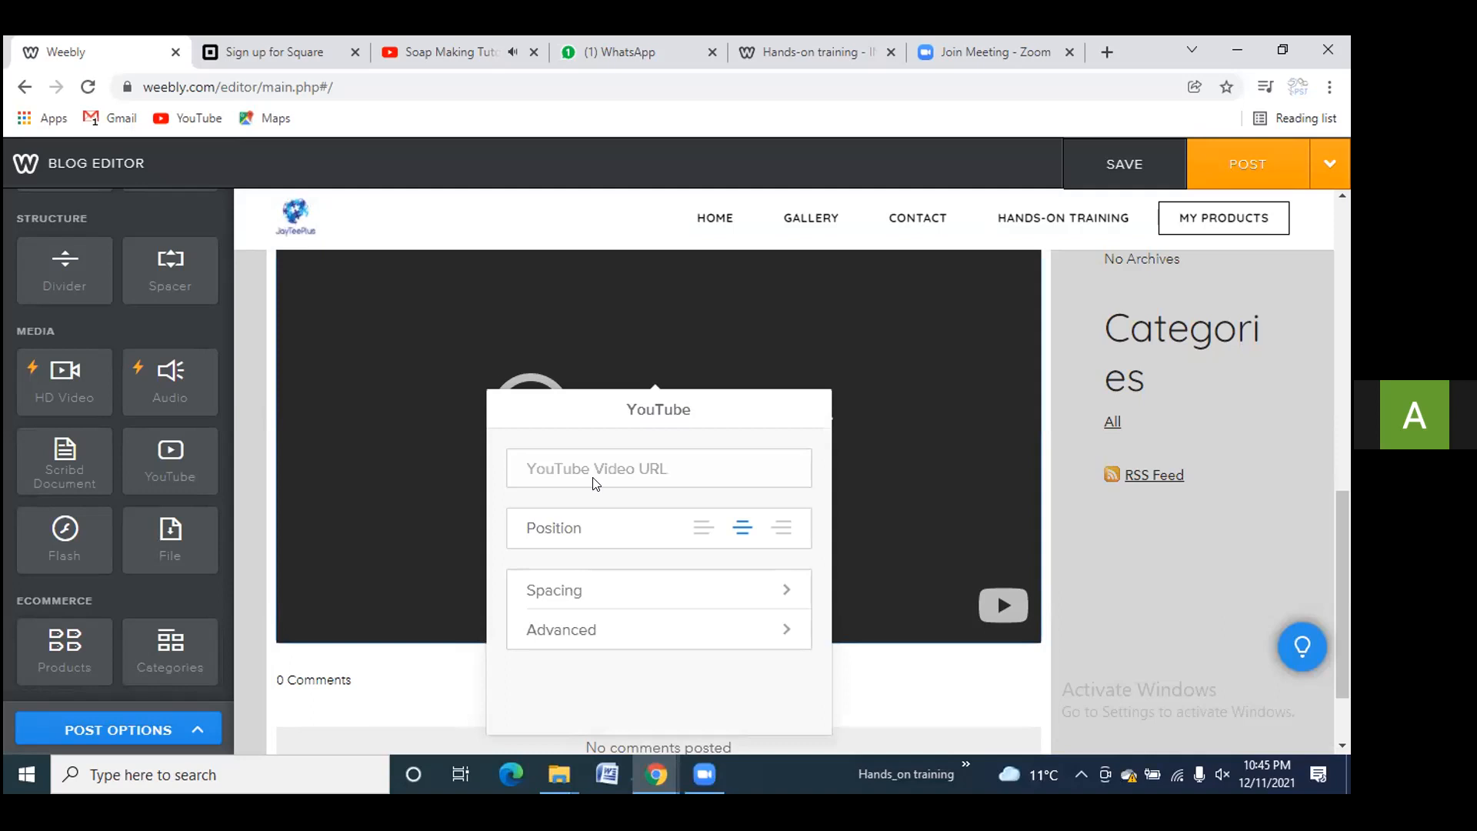
right_click(595, 474)
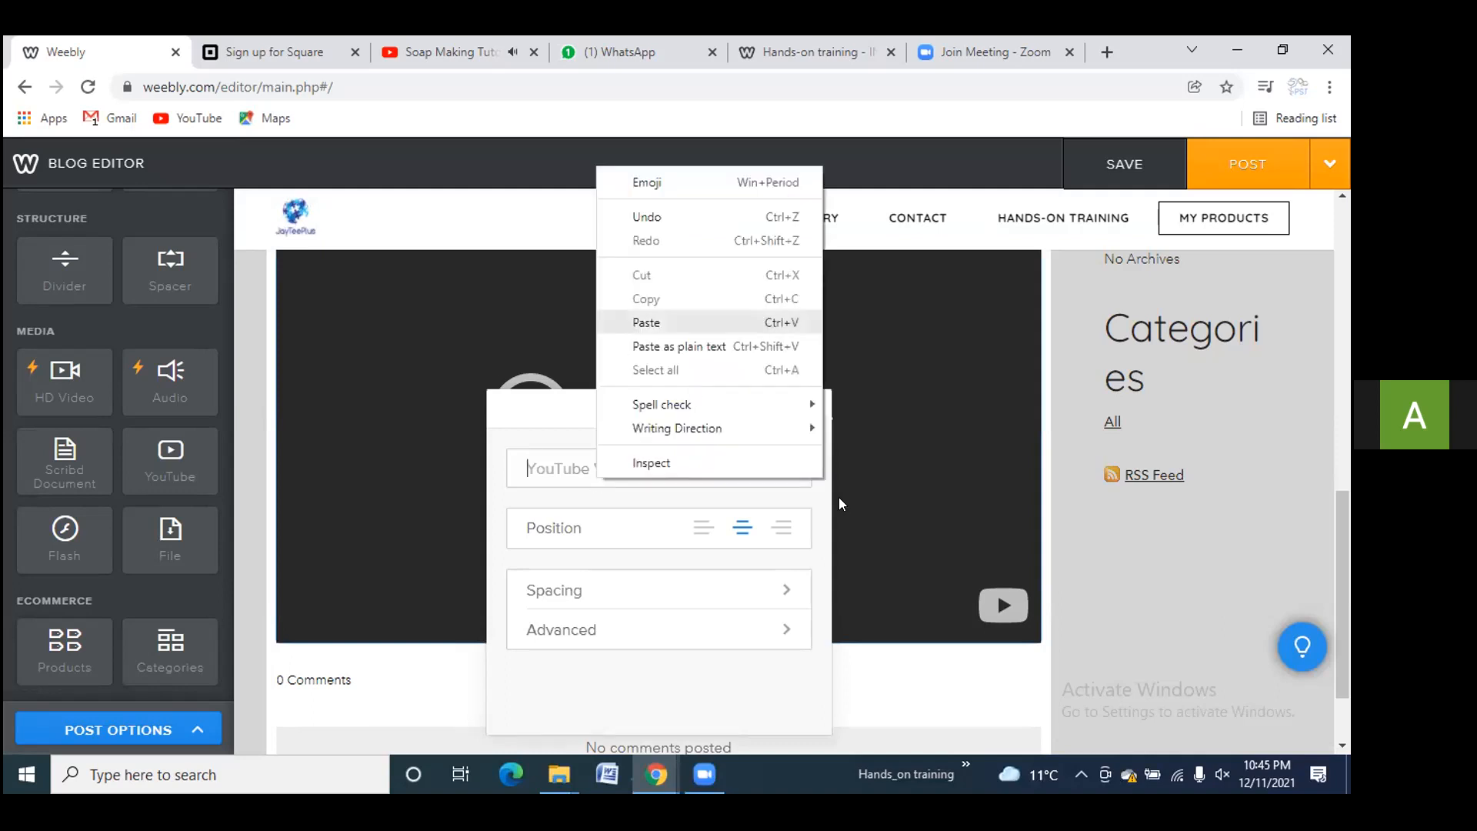
click(633, 324)
scroll(700, 616, down, 2)
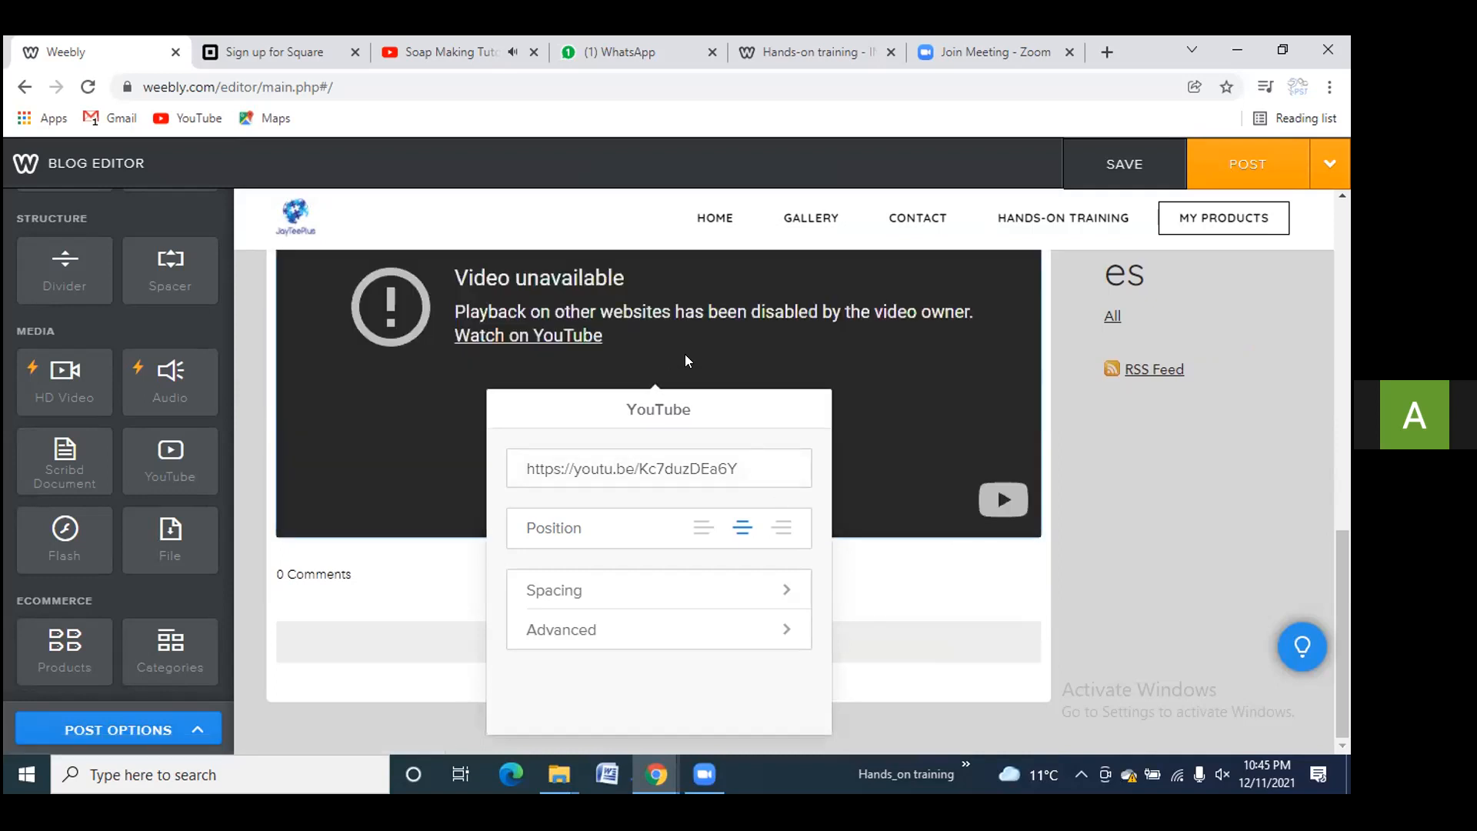
scroll(750, 483, up, 3)
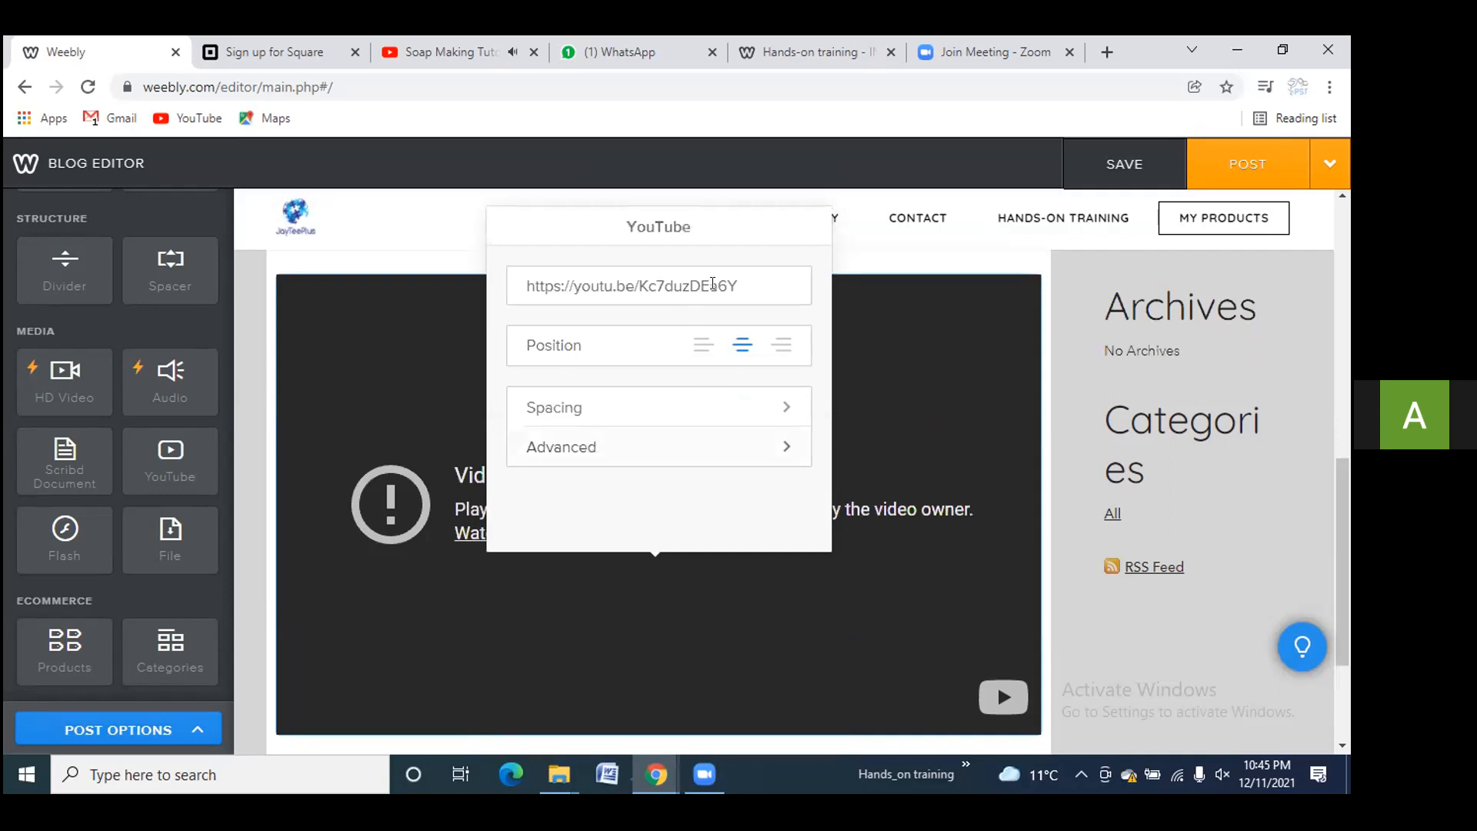
click(702, 345)
scroll(786, 487, up, 1)
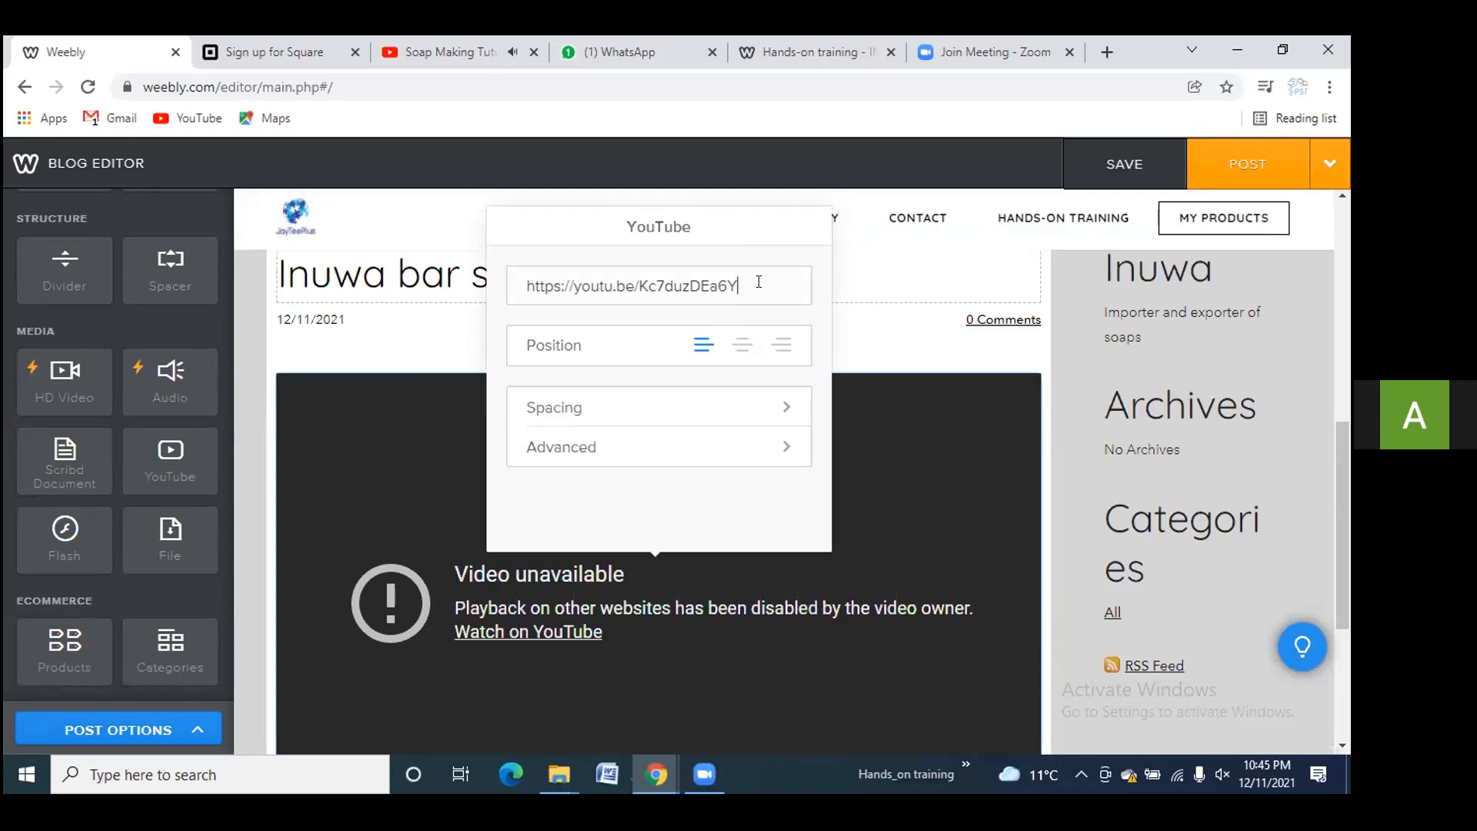
scroll(940, 472, down, 3)
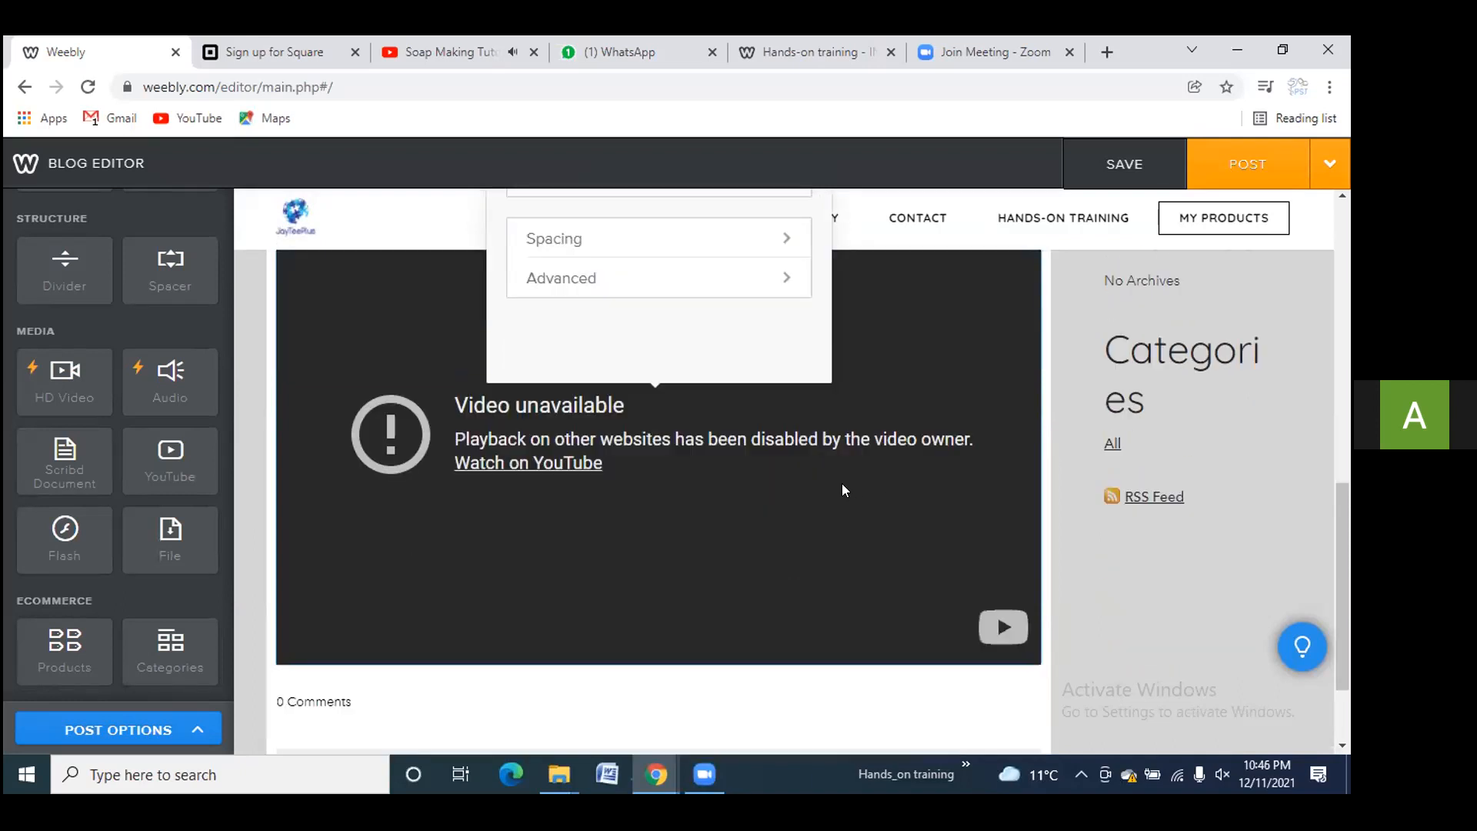
scroll(803, 485, up, 1)
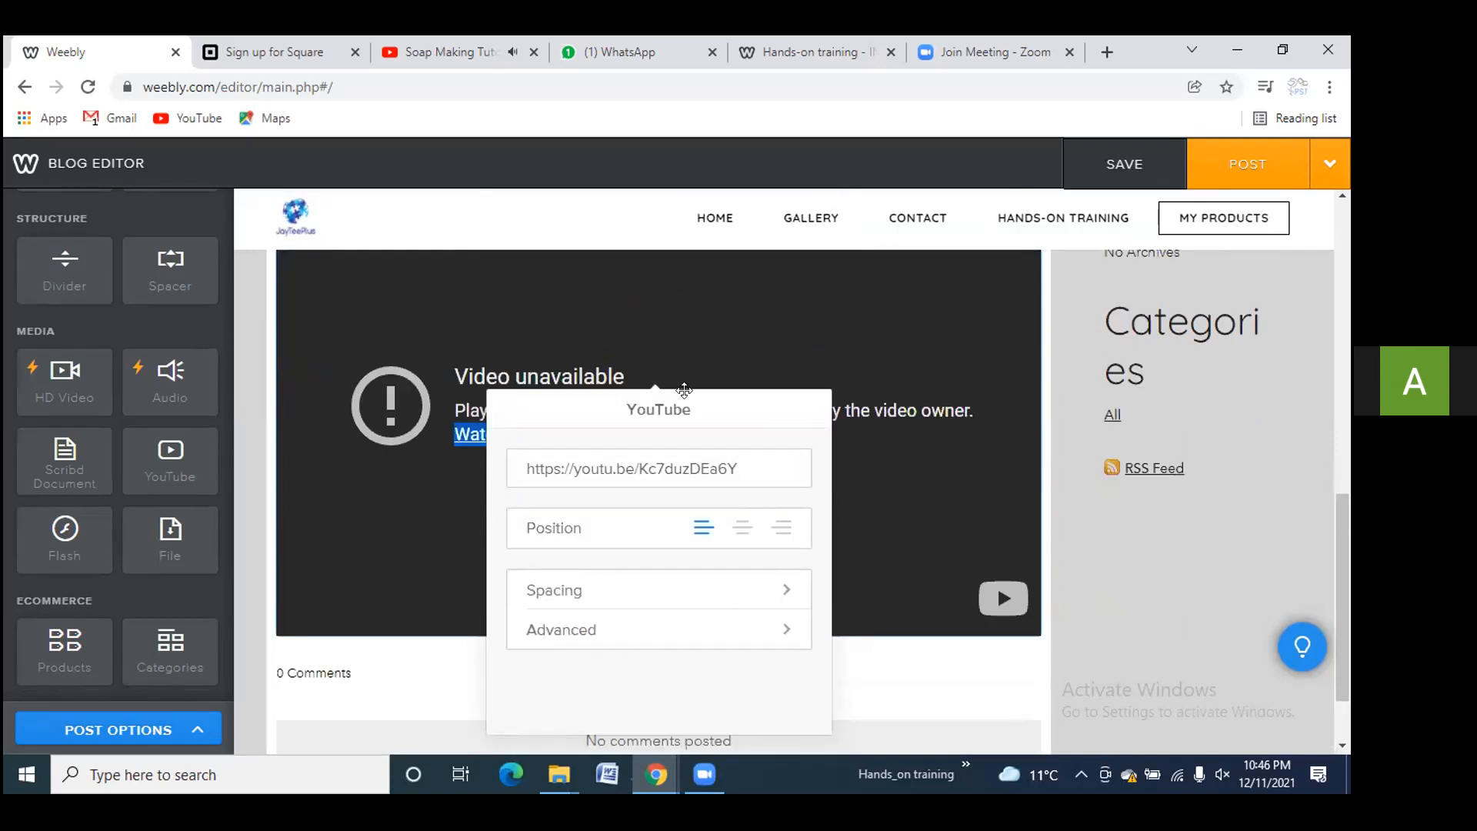
Review the video's Spacing and Advanced settings, then close the popup to view the post
click(702, 327)
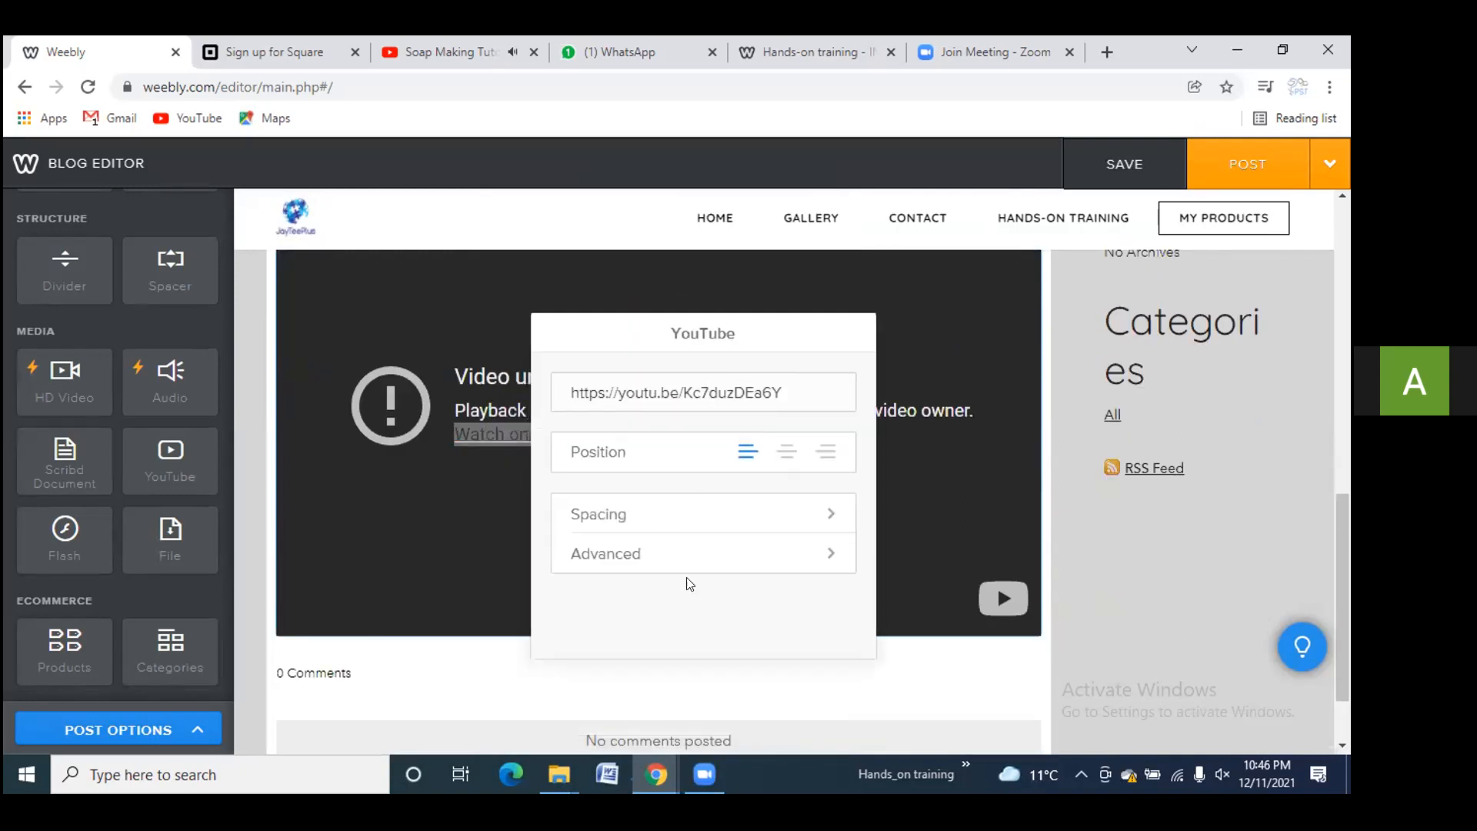
click(727, 522)
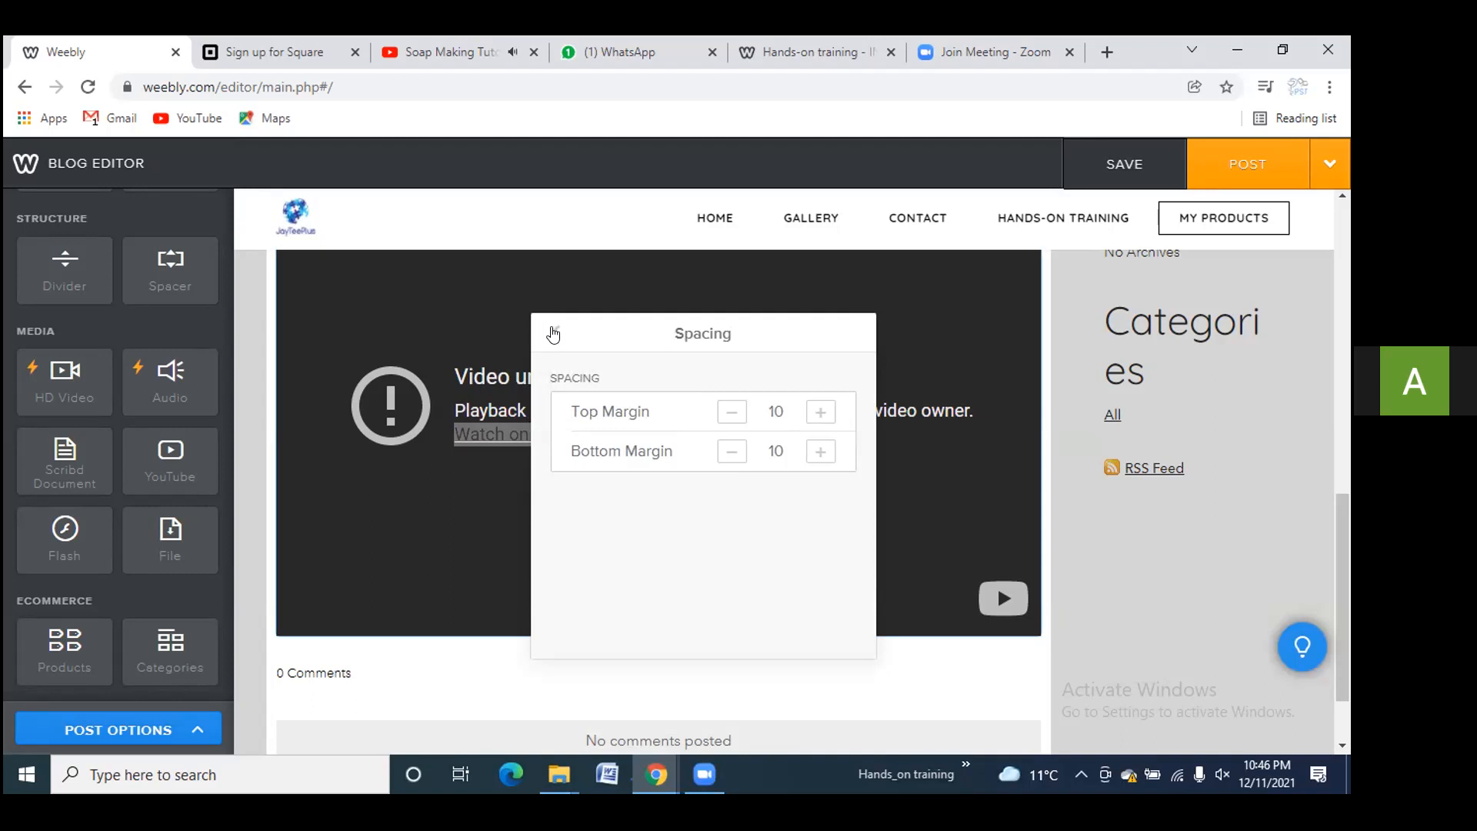
click(553, 334)
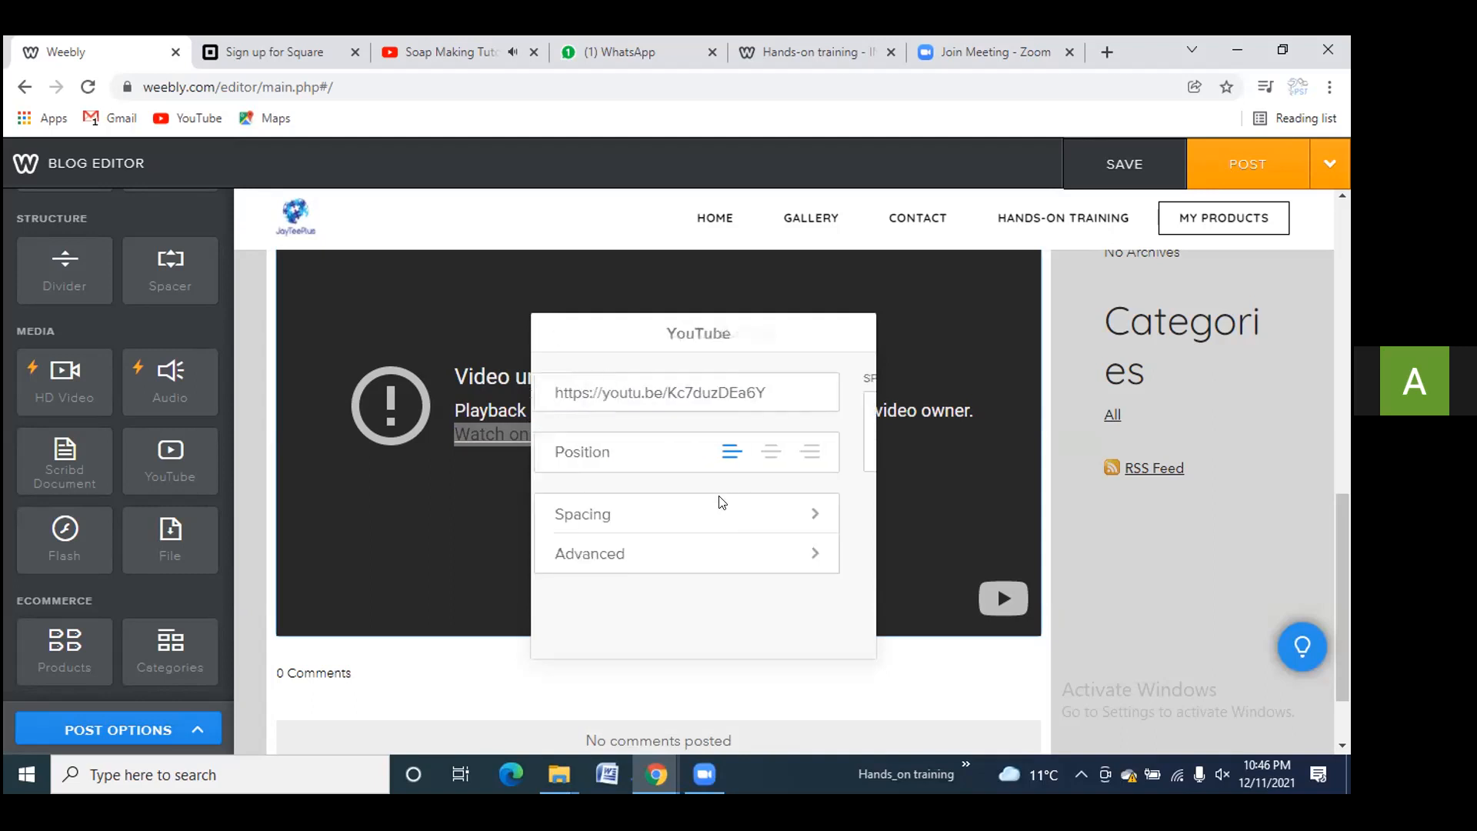
click(788, 553)
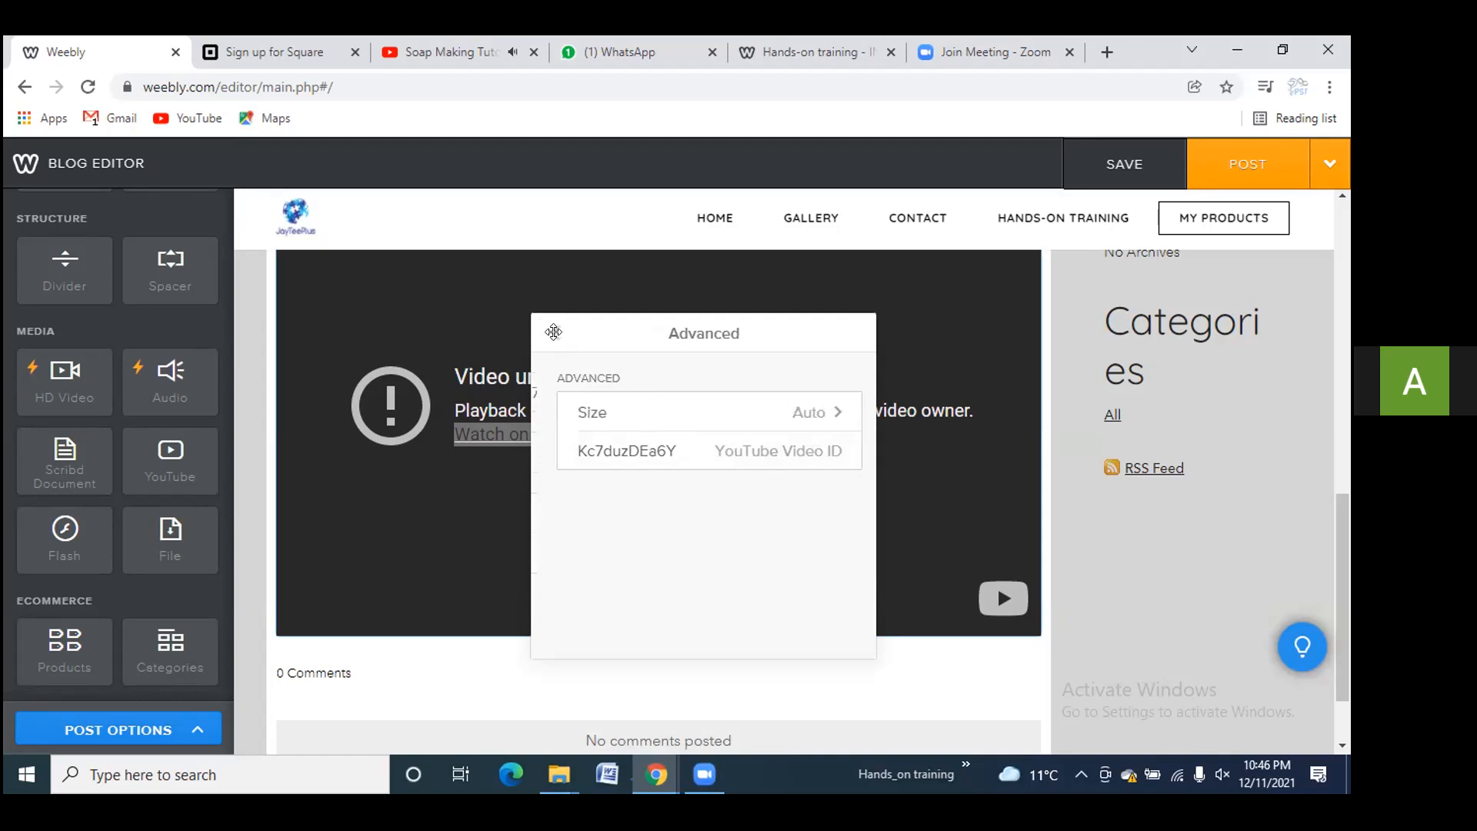
click(554, 333)
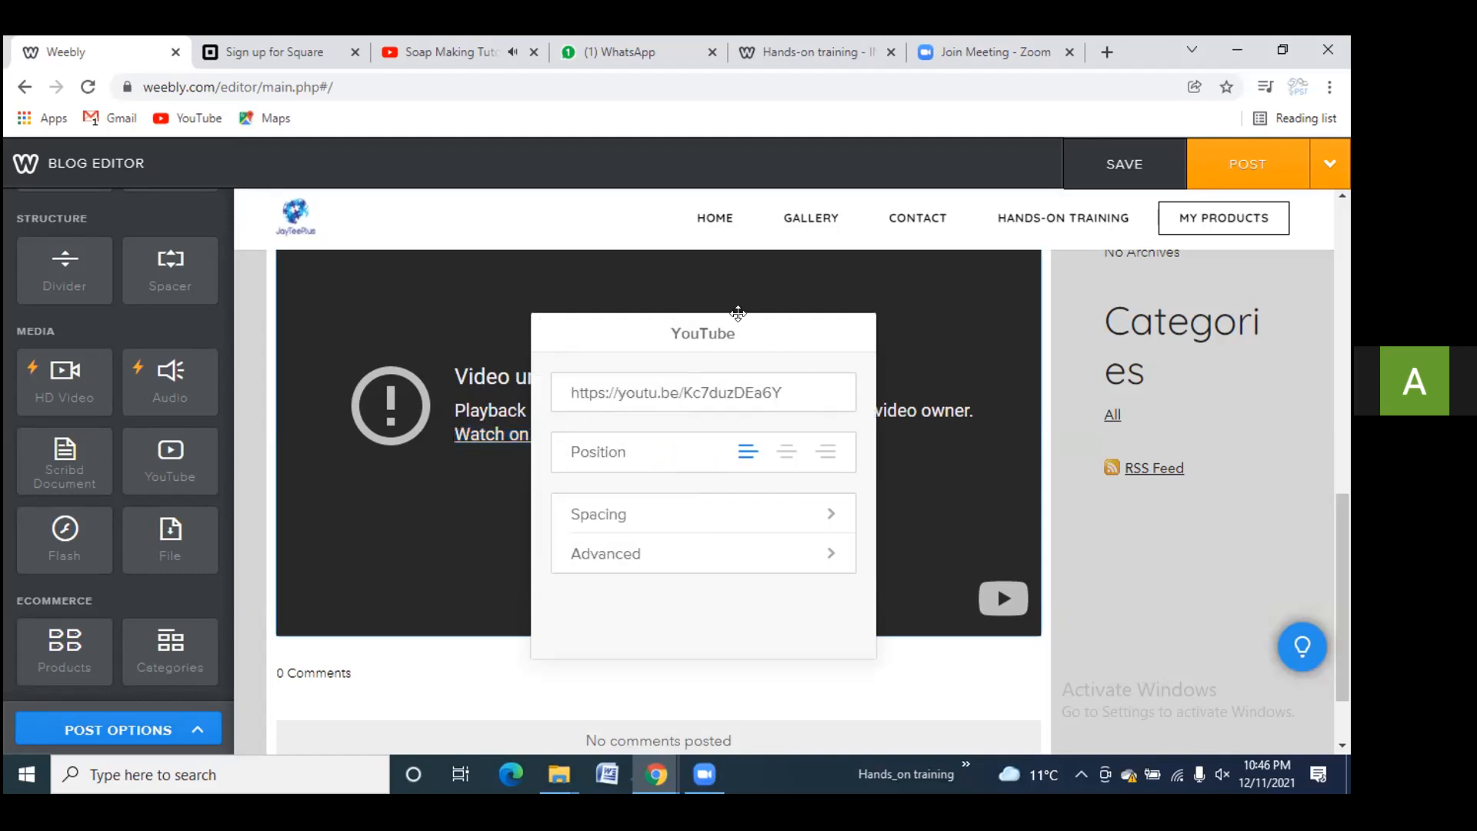
click(1345, 437)
scroll(862, 494, down, 4)
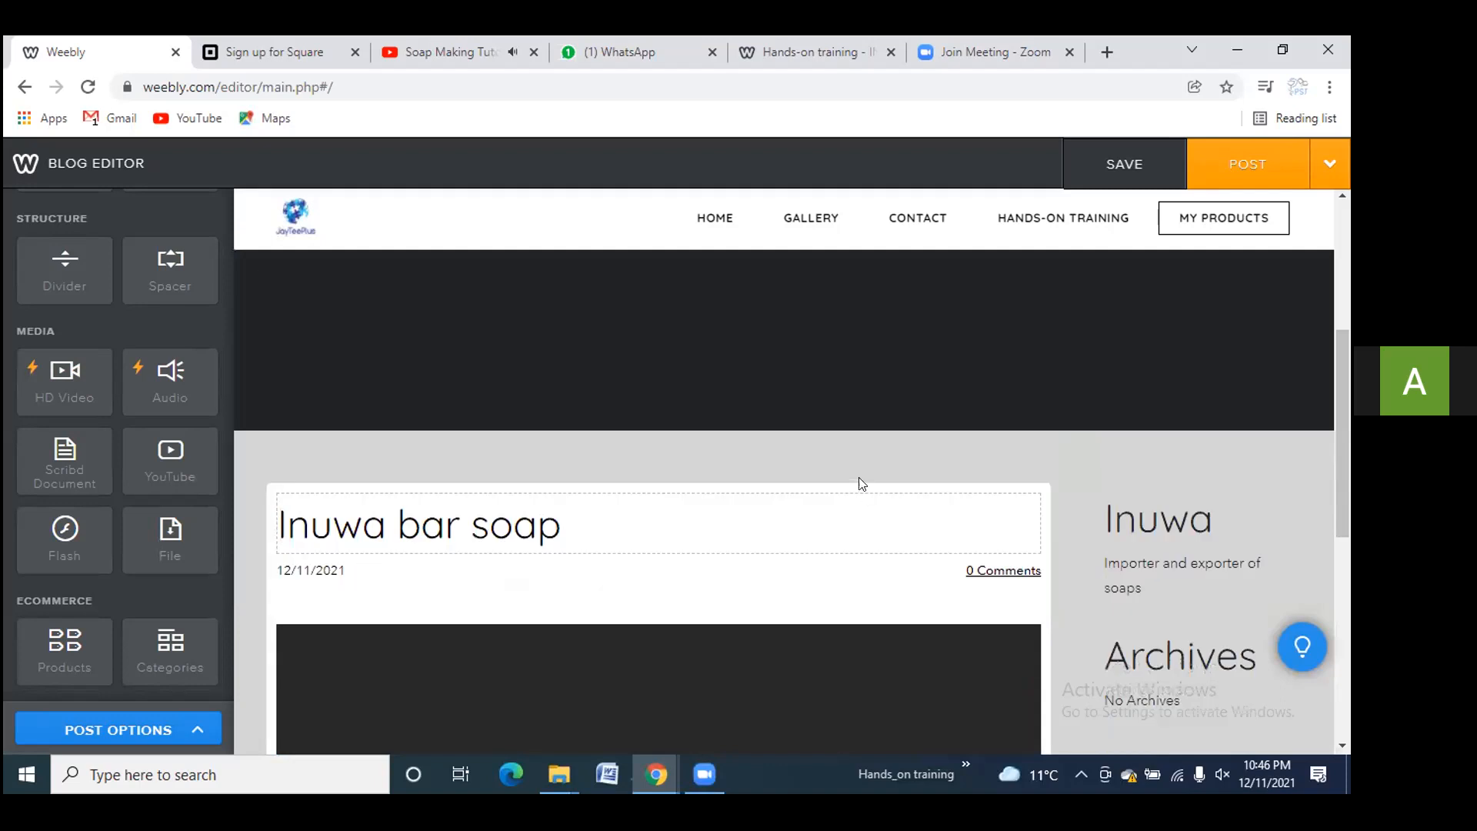
scroll(1162, 489, down, 1)
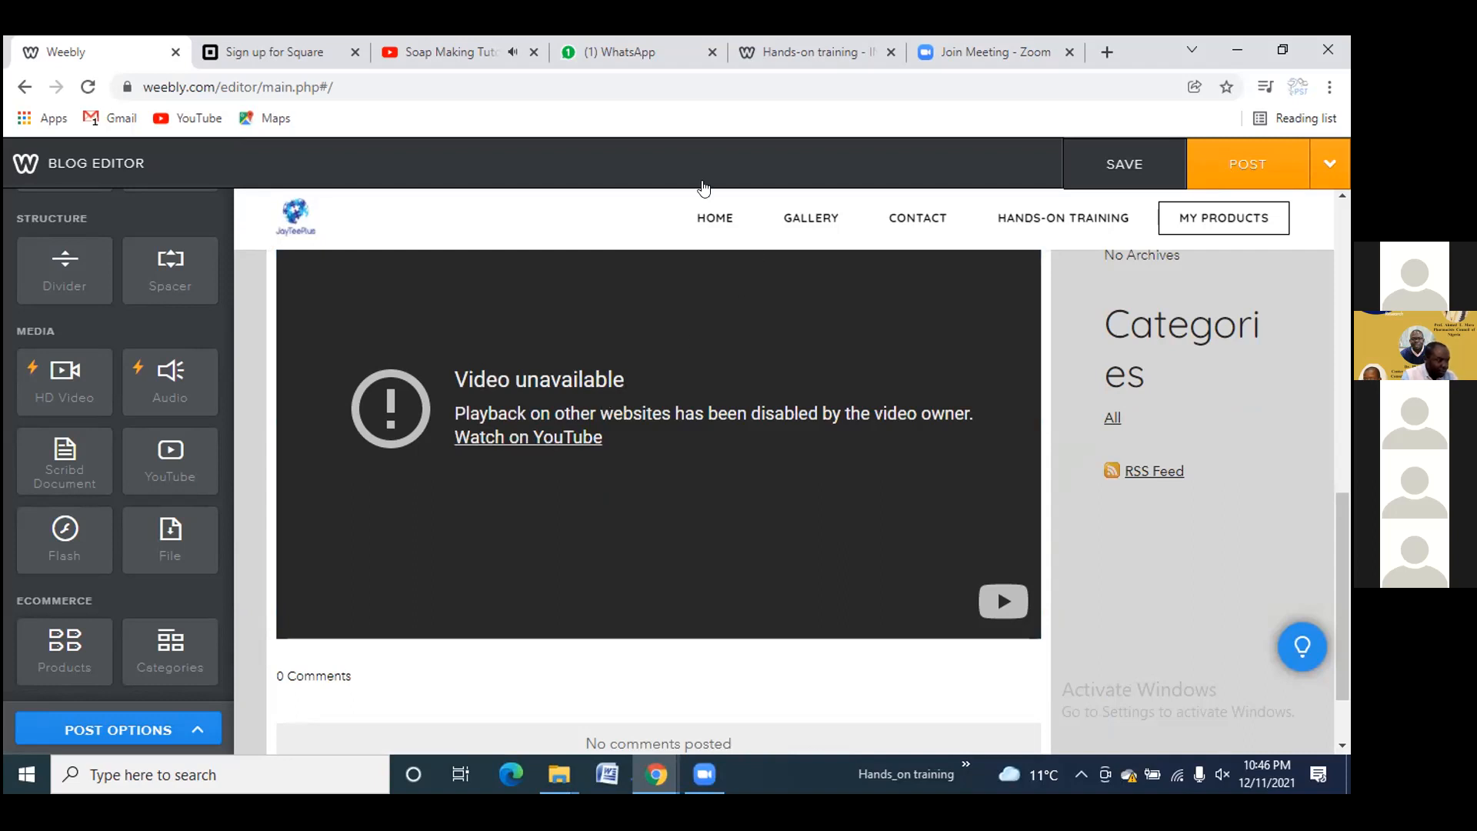
Open the Marble Cold Process Soap video, copy its video URL, and return to Weebly
click(452, 55)
click(944, 544)
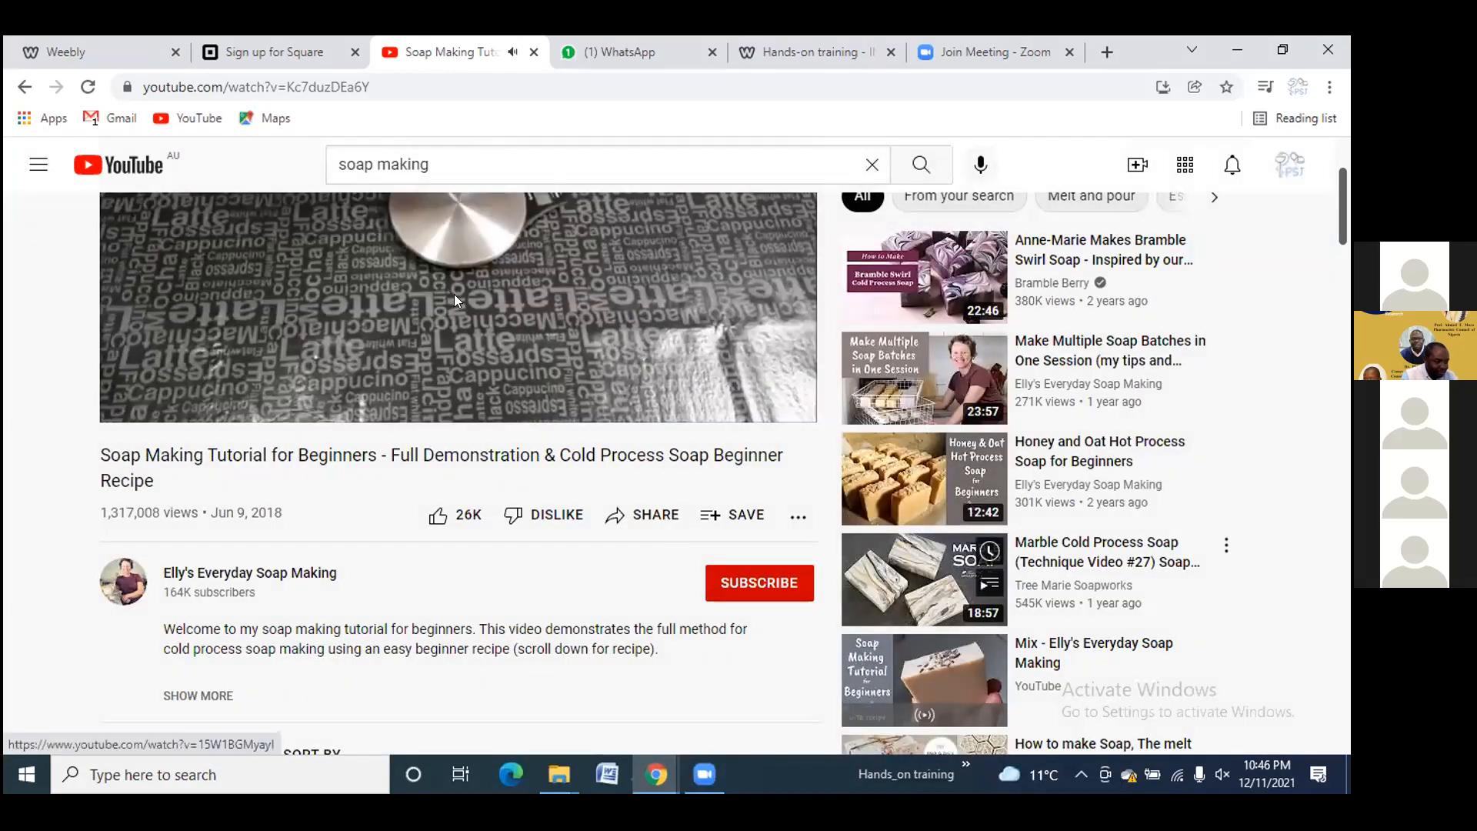
click(902, 573)
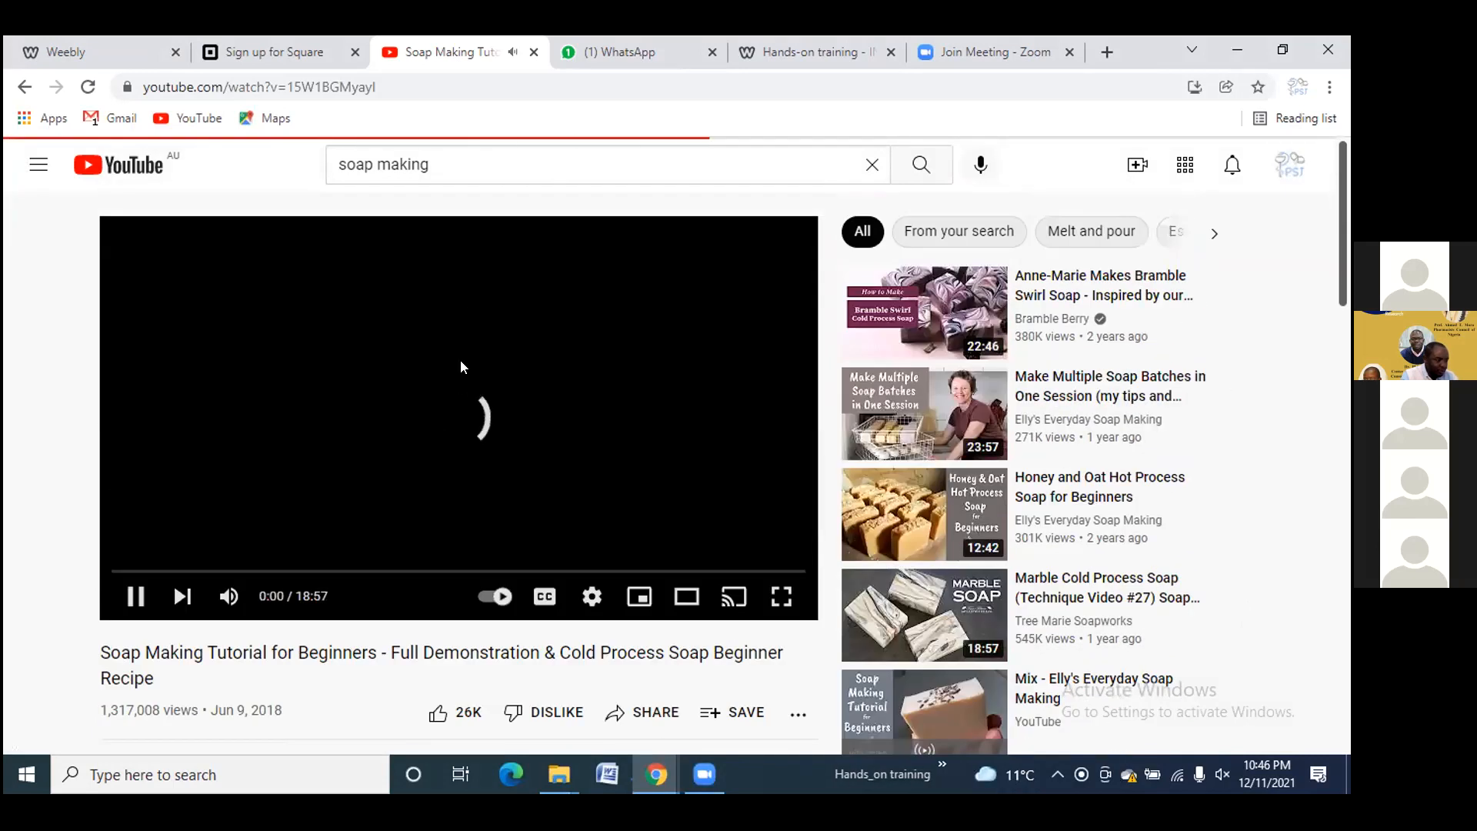
right_click(503, 375)
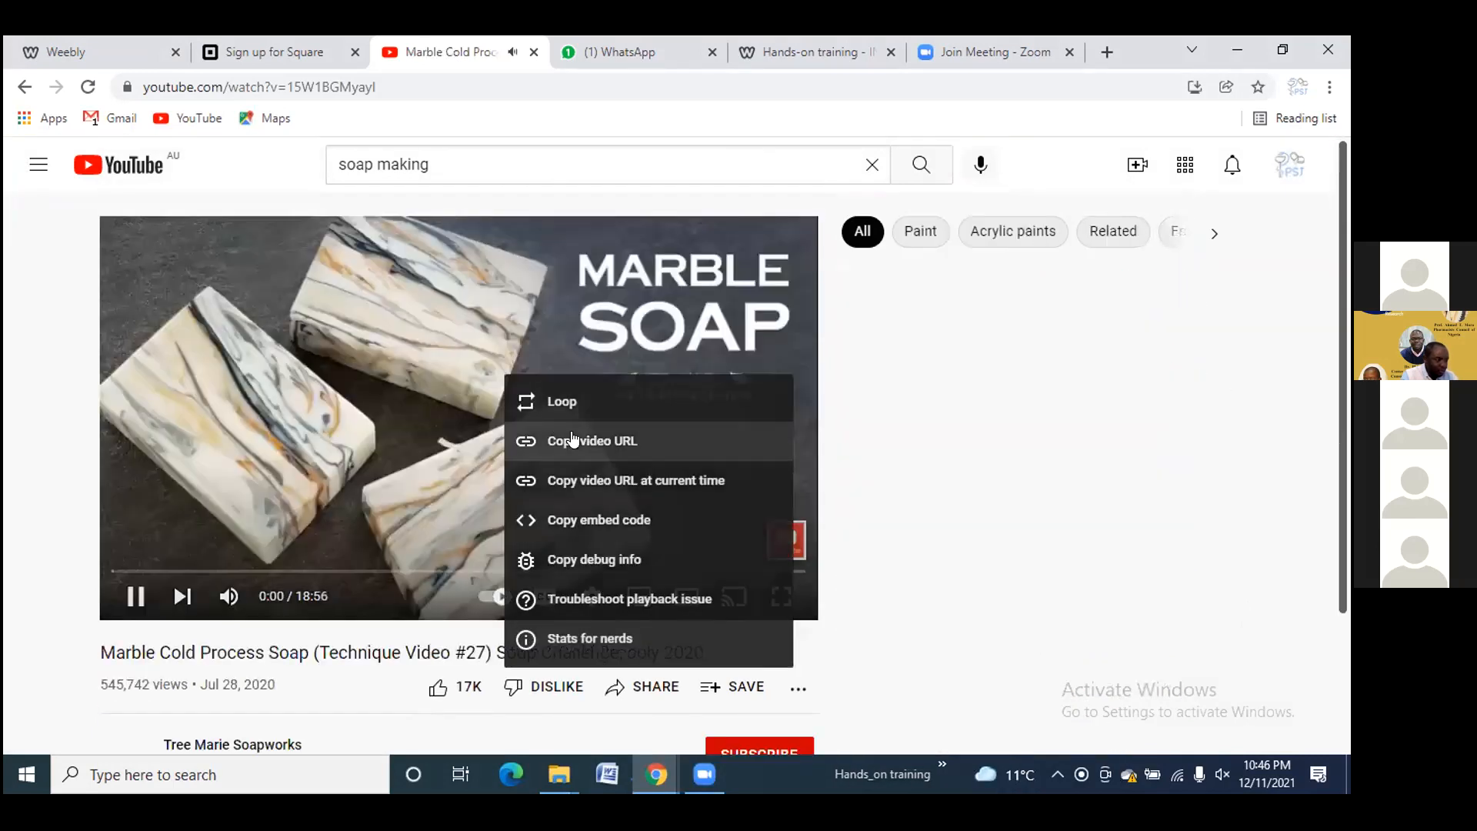
click(573, 440)
click(100, 46)
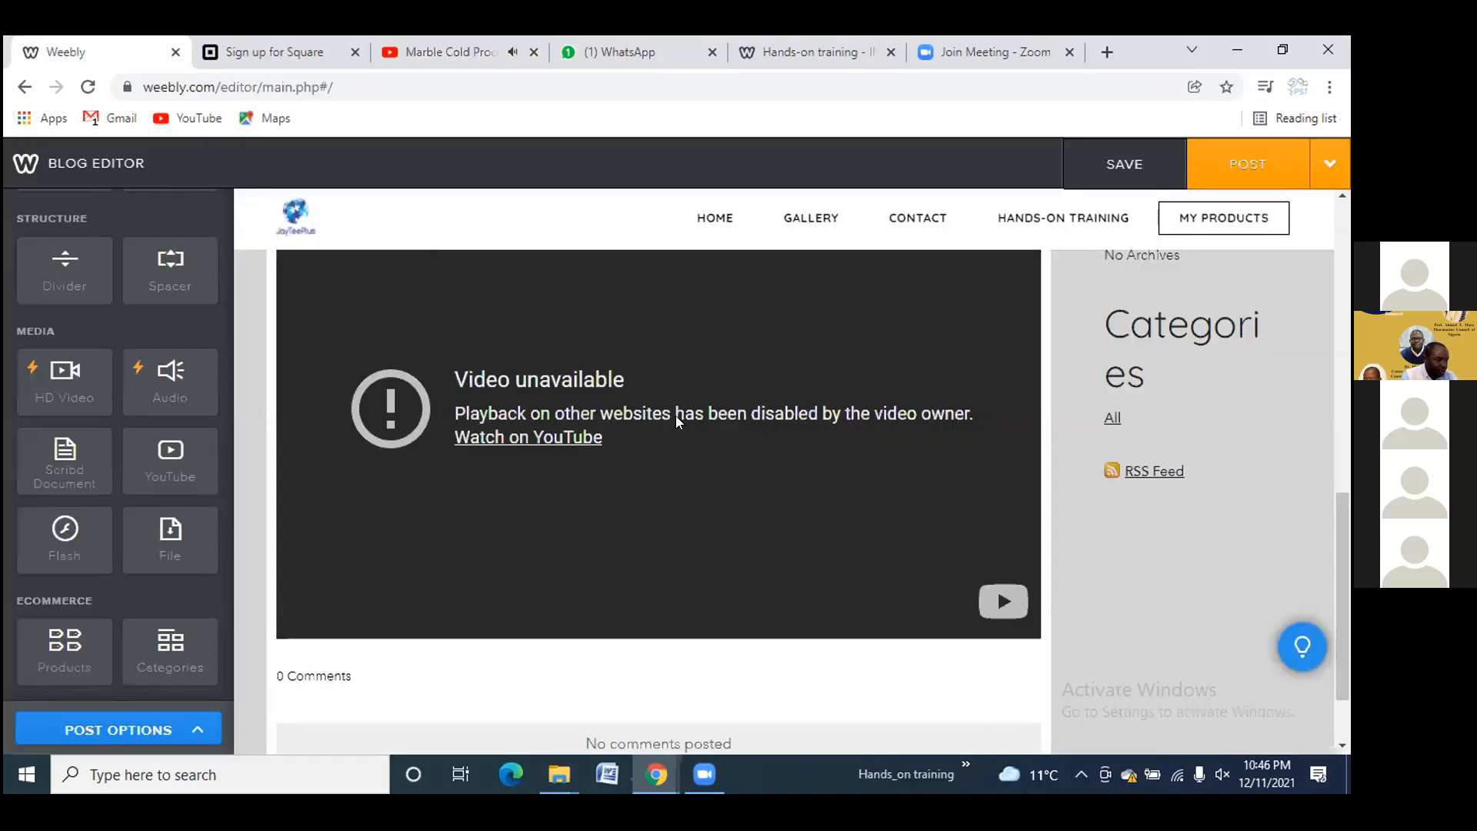
Replace the video element's old link with the copied Marble Cold Process Soap youtu.be link
click(516, 399)
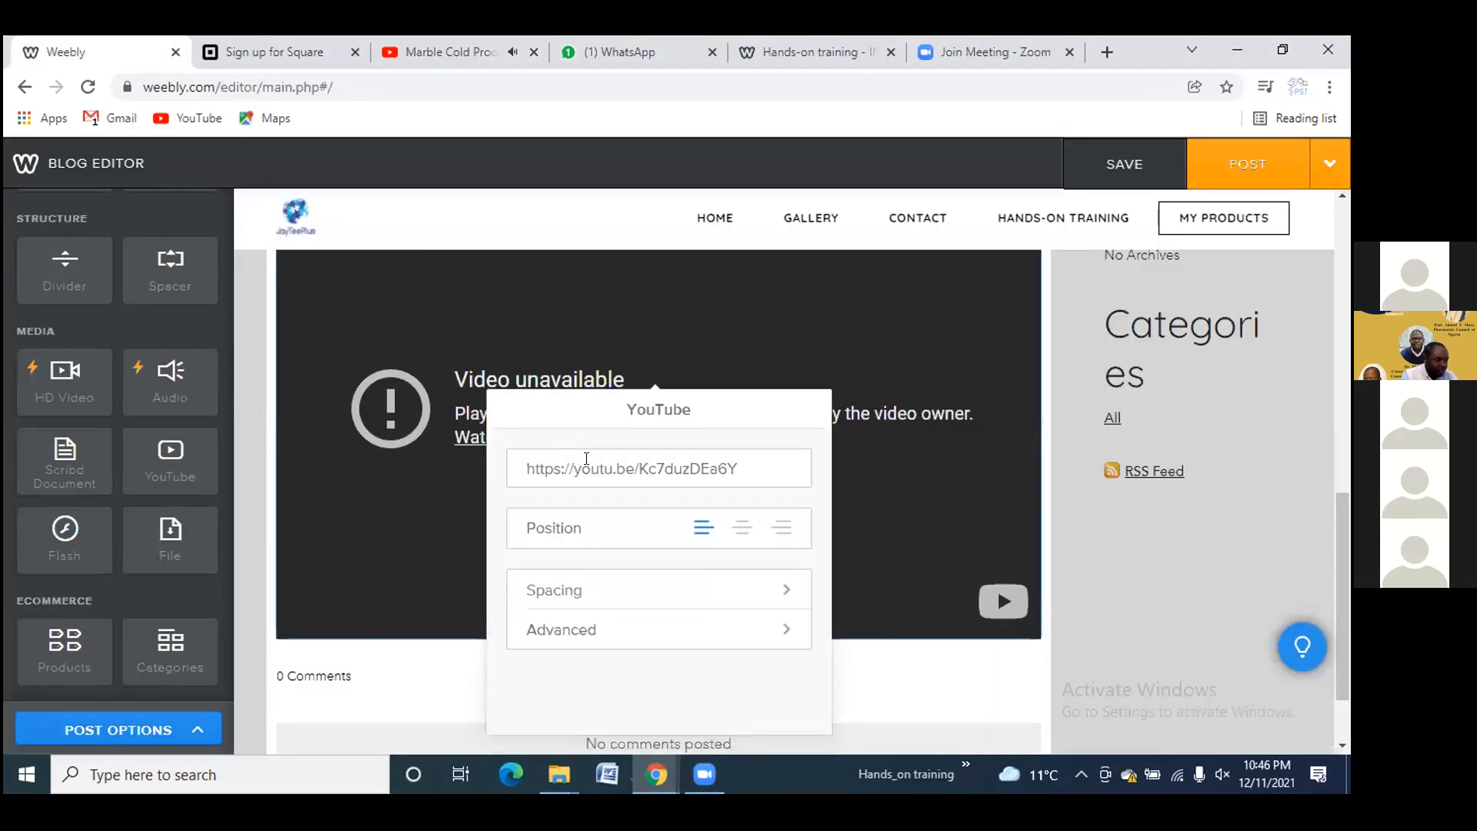
drag(735, 469, 489, 458)
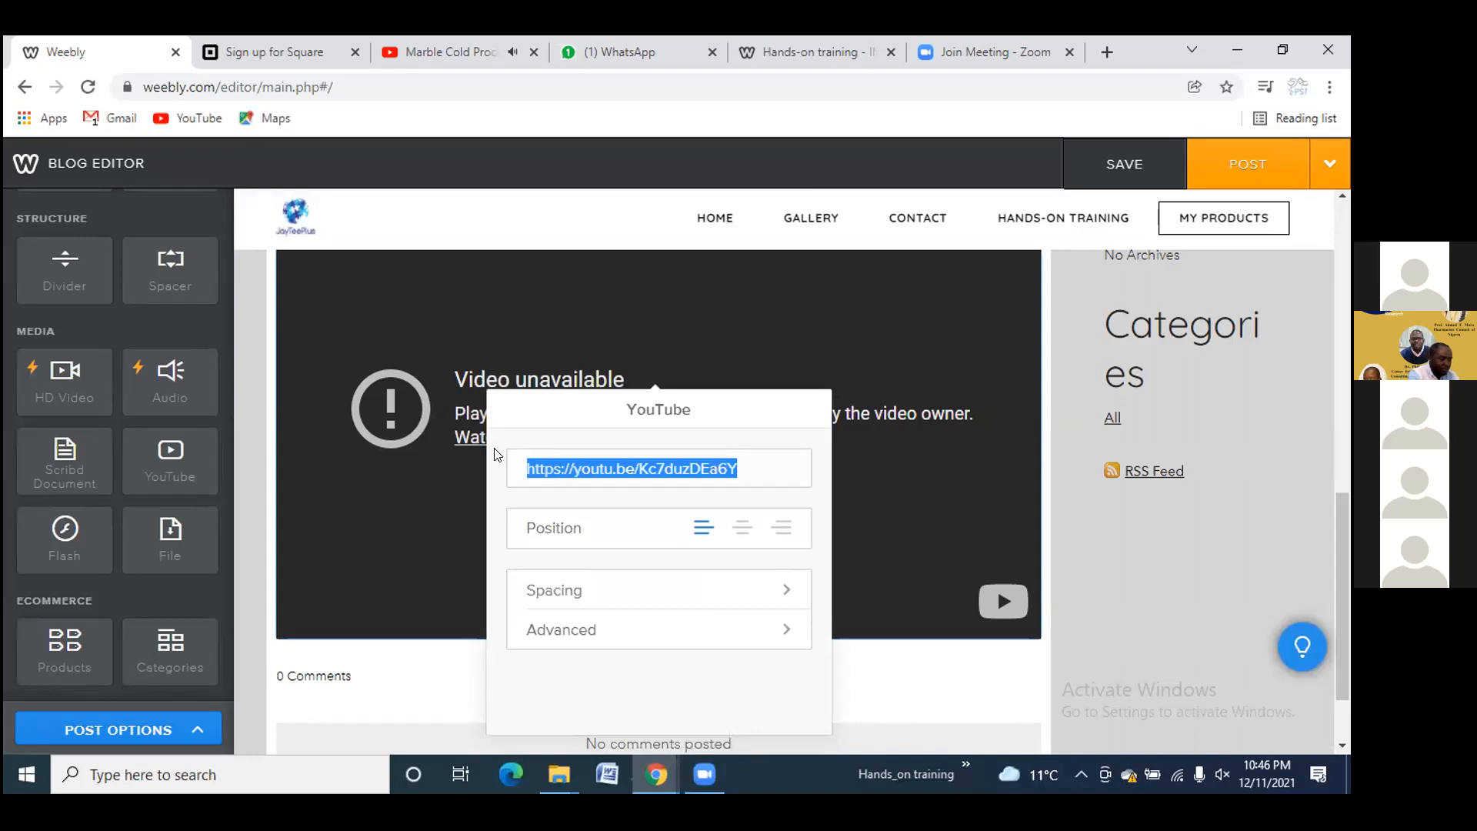
key(BackSpace)
key(ctrl+v)
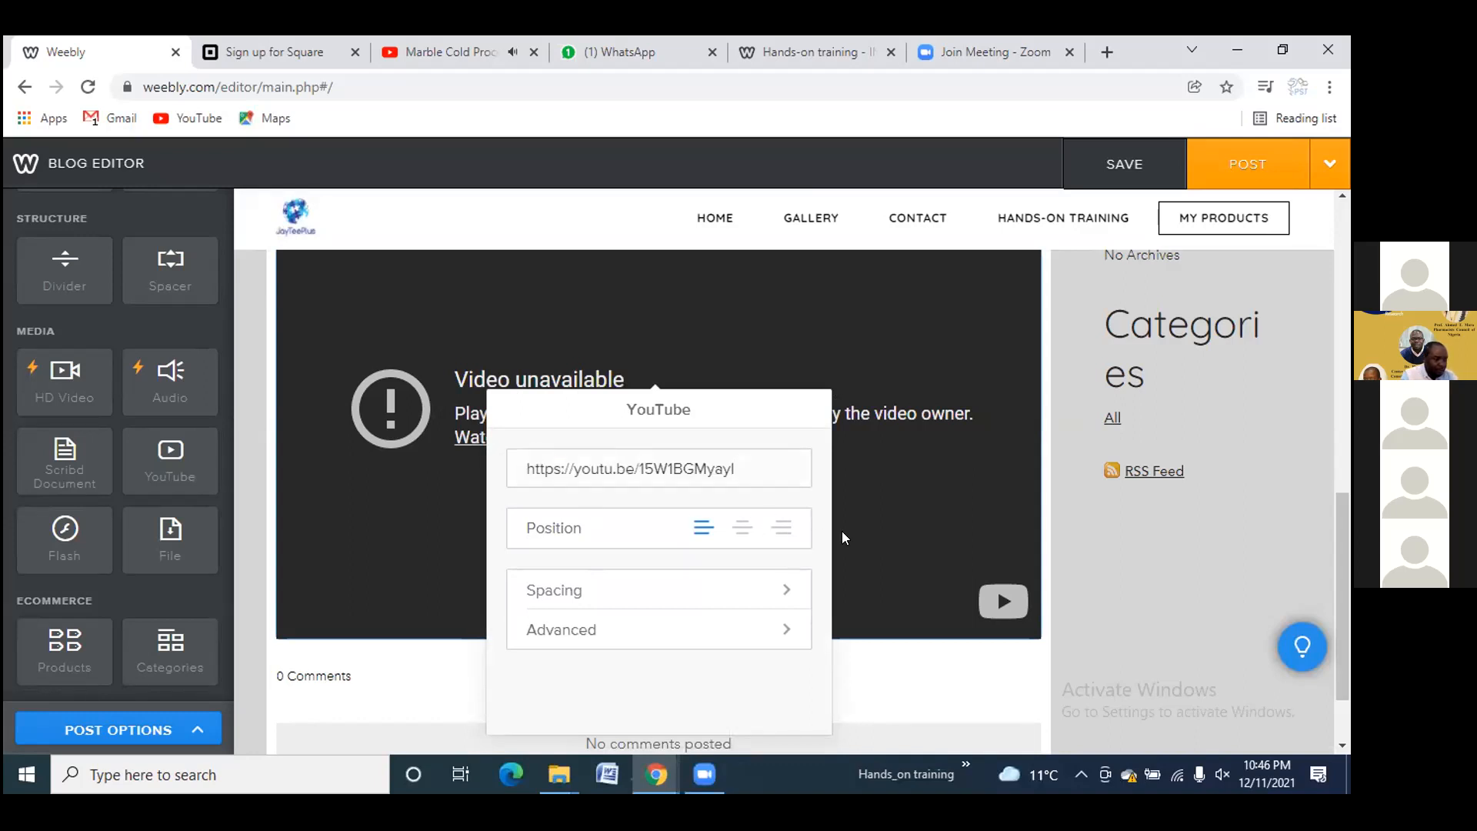
scroll(847, 531, down, 1)
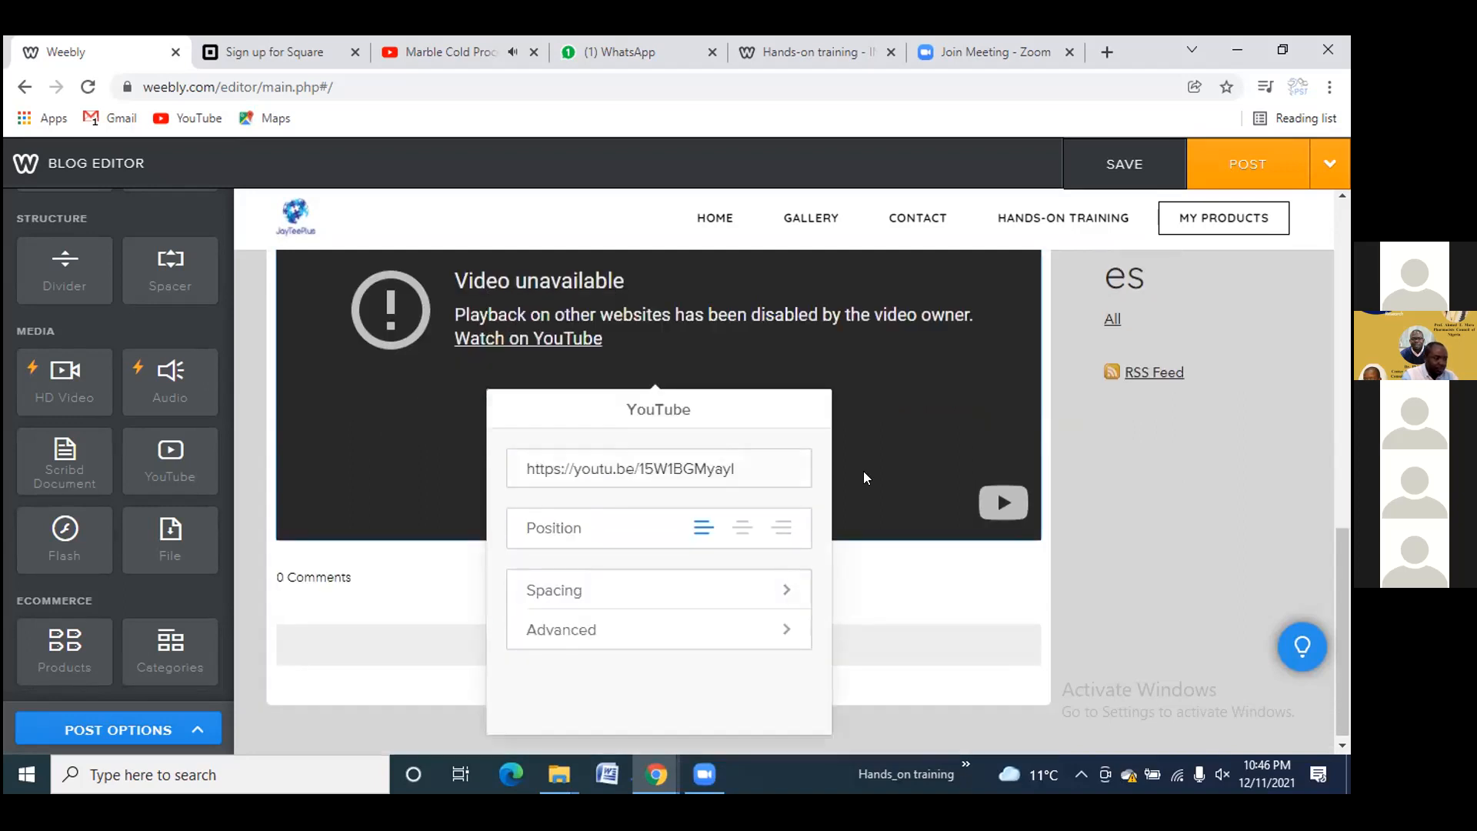
click(1158, 493)
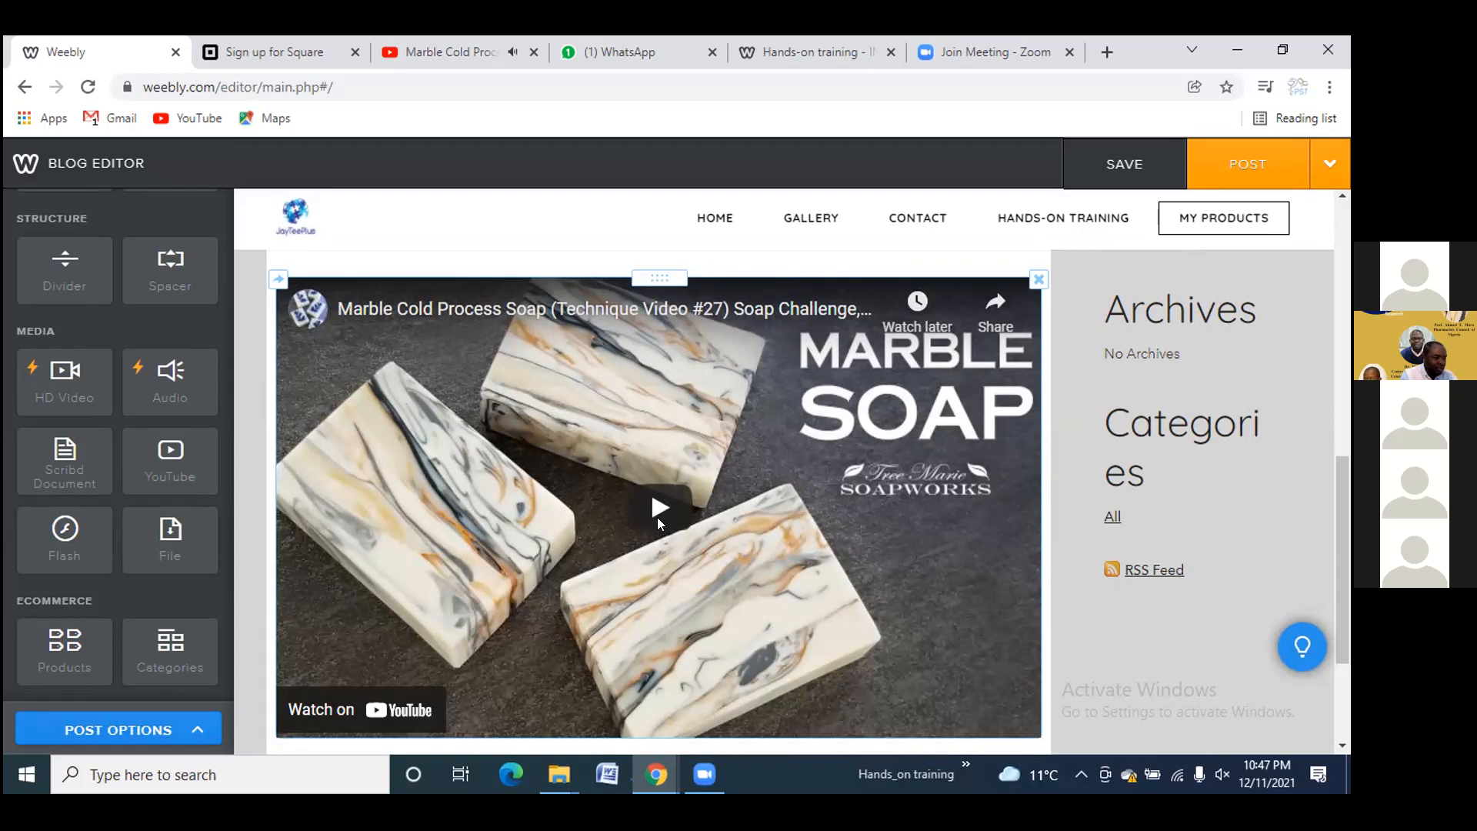
scroll(658, 512, down, 3)
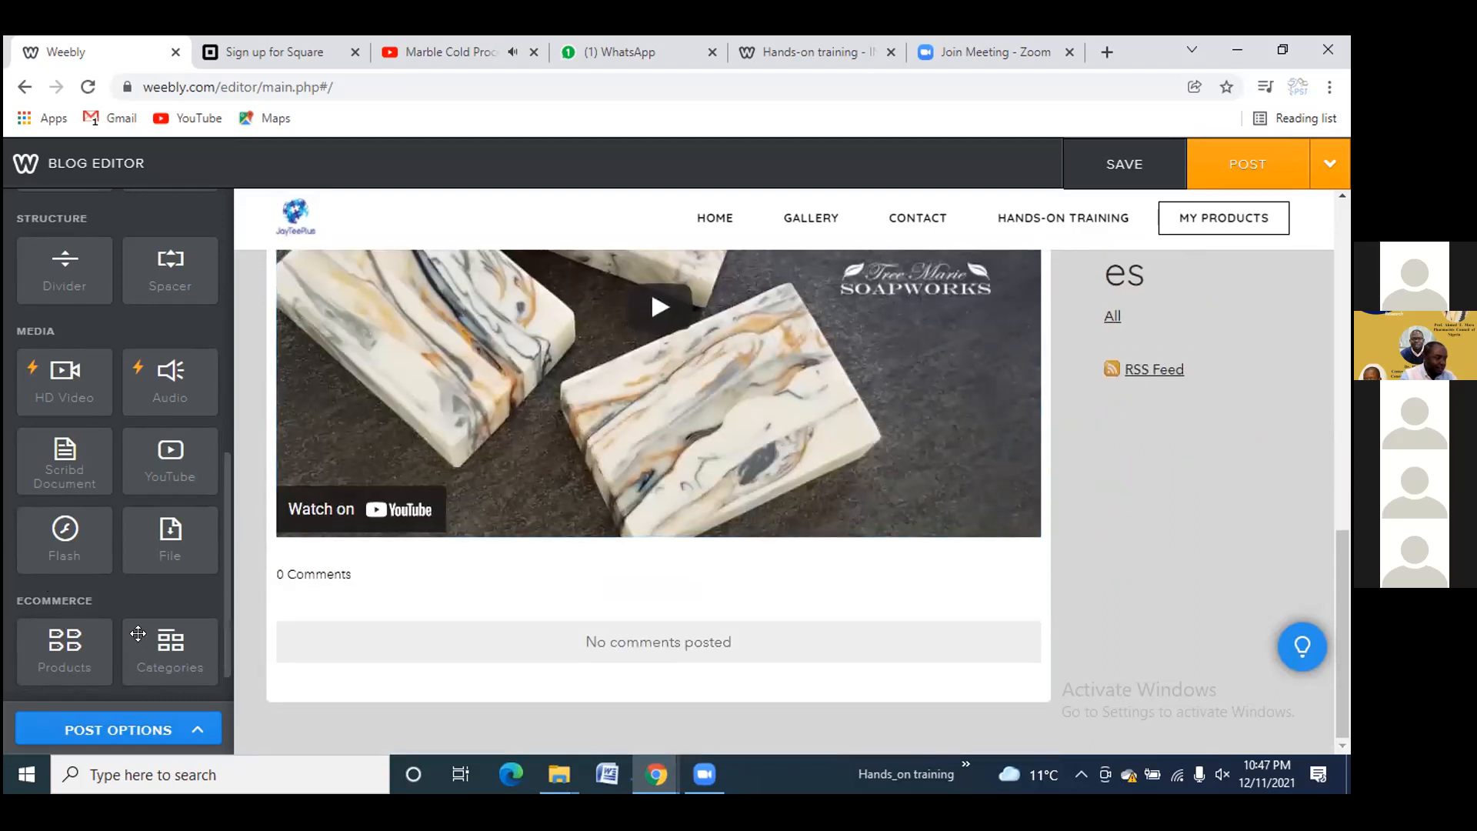
scroll(85, 569, down, 4)
scroll(101, 586, down, 3)
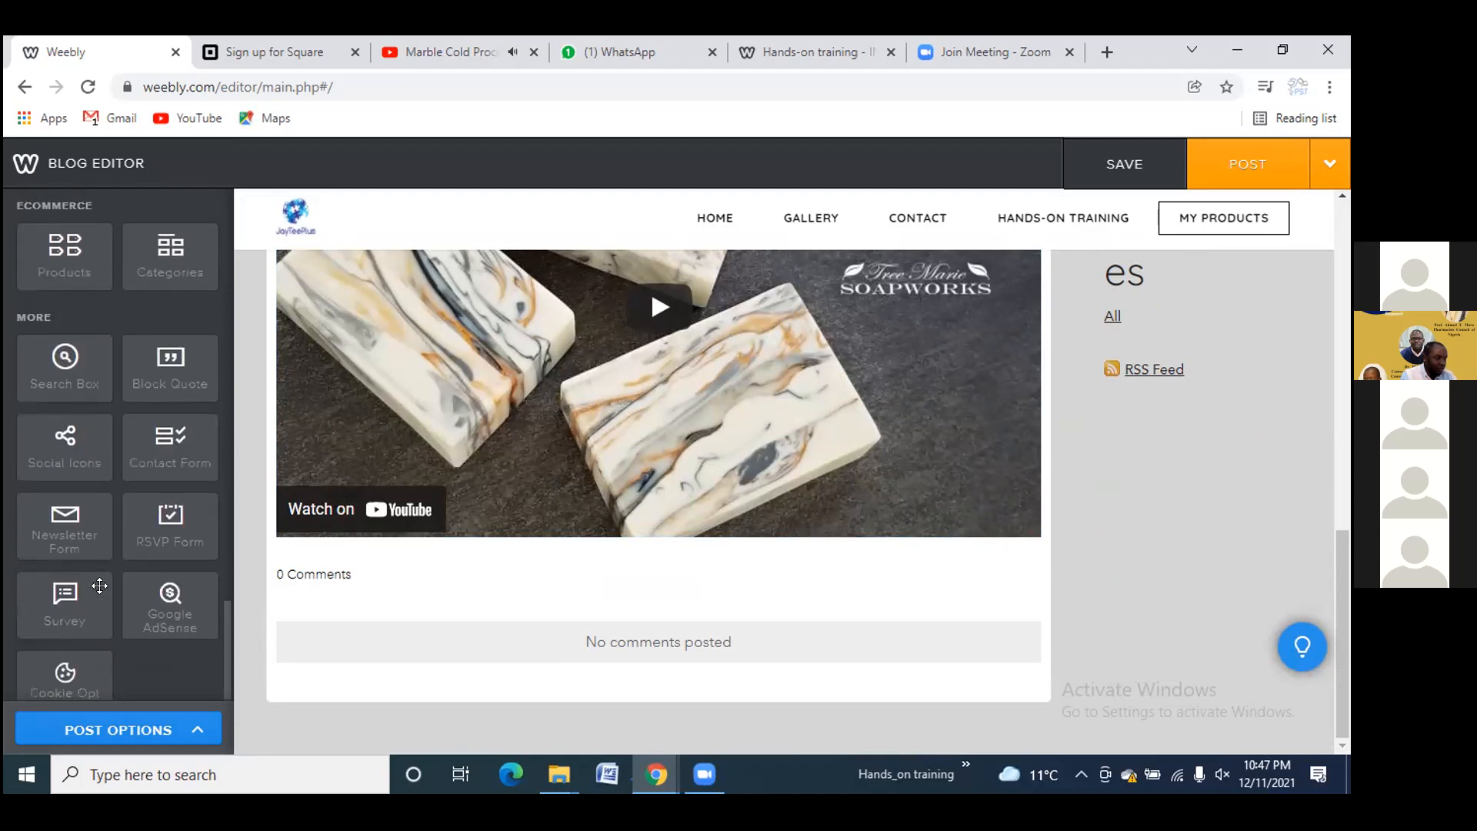
scroll(739, 512, up, 6)
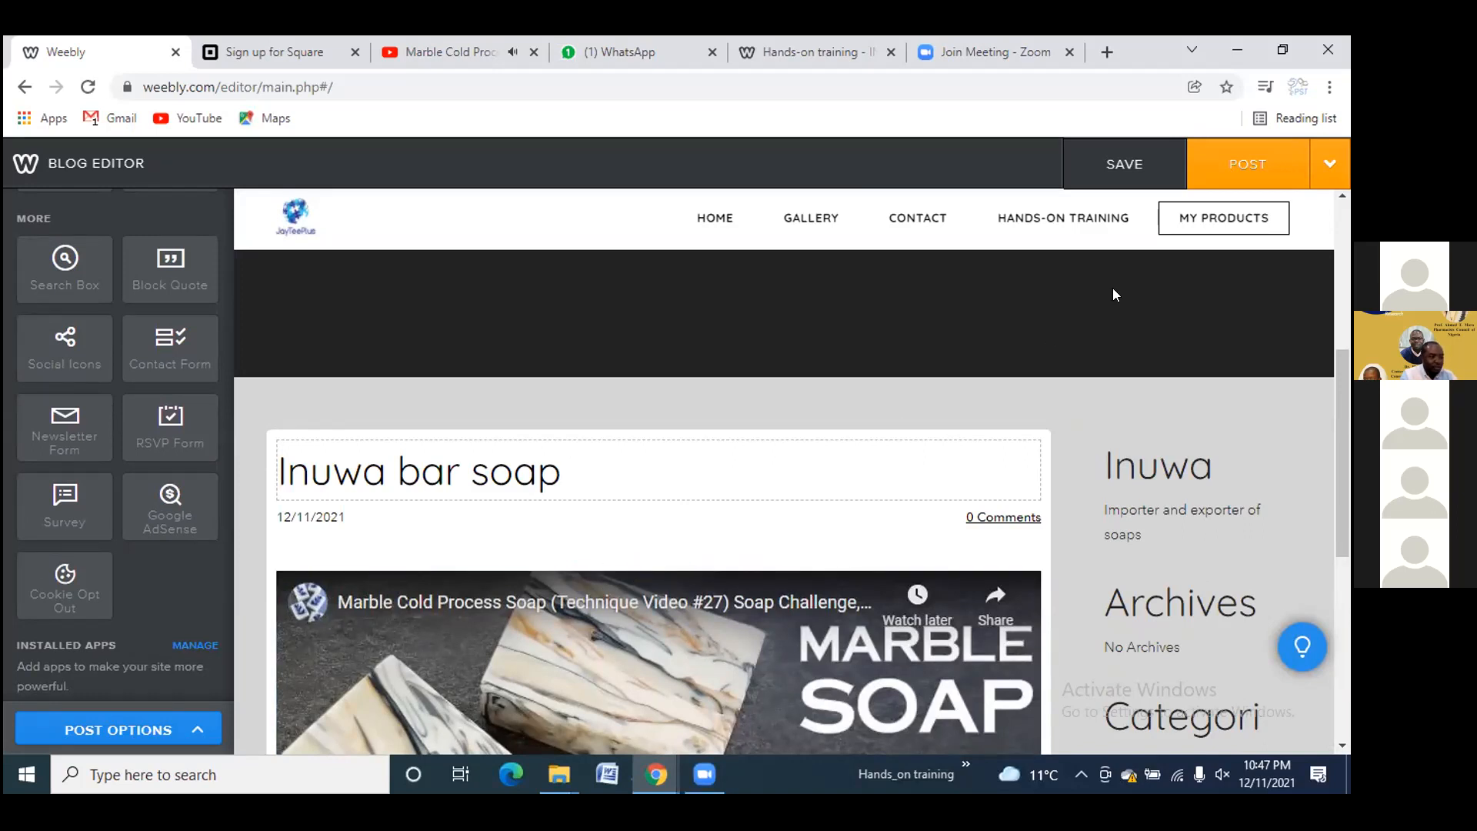
Post the Inuwa bar soap entry, publish the site, and close the old site tab
click(1236, 160)
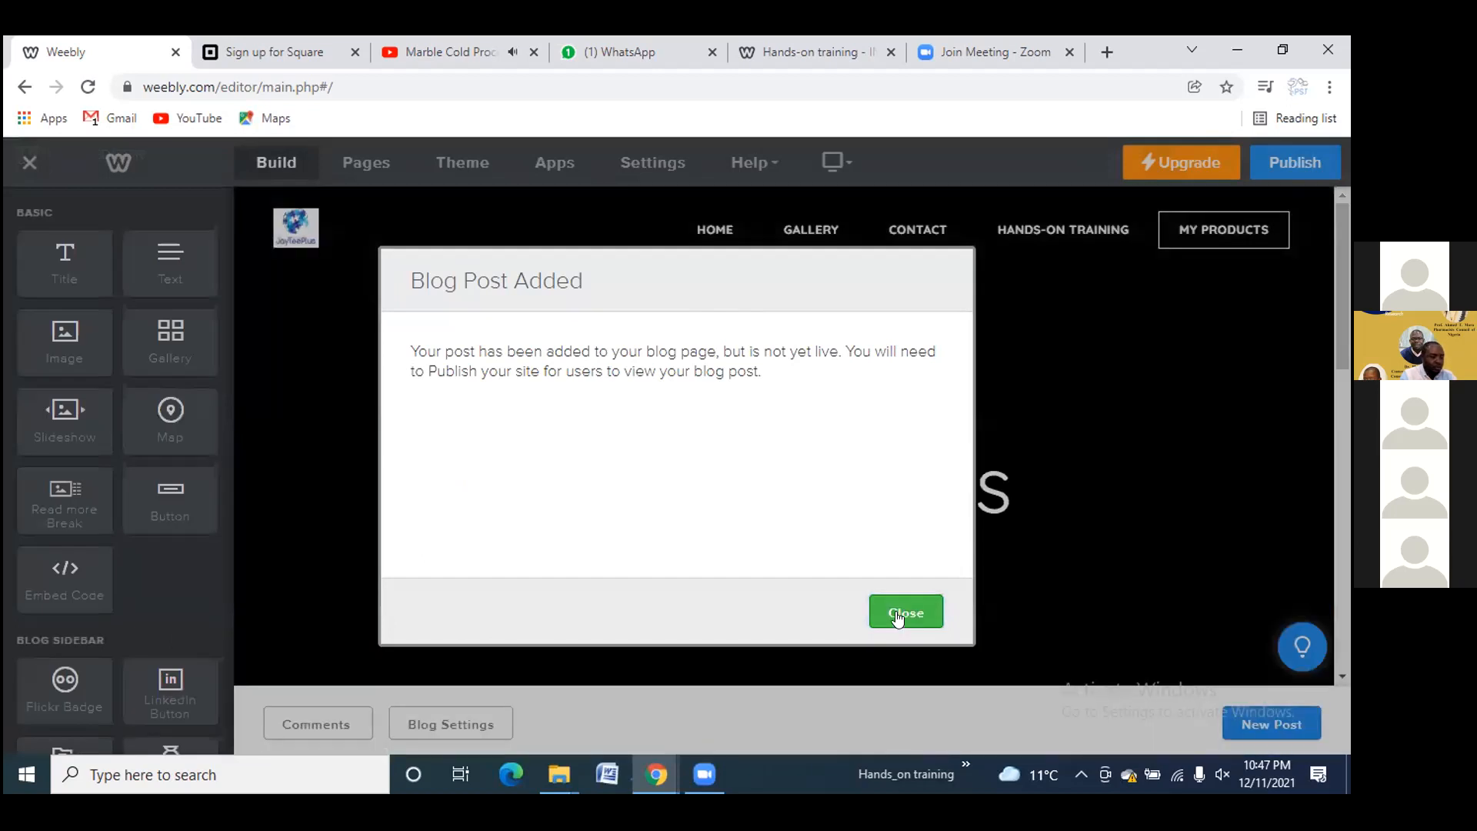
click(898, 615)
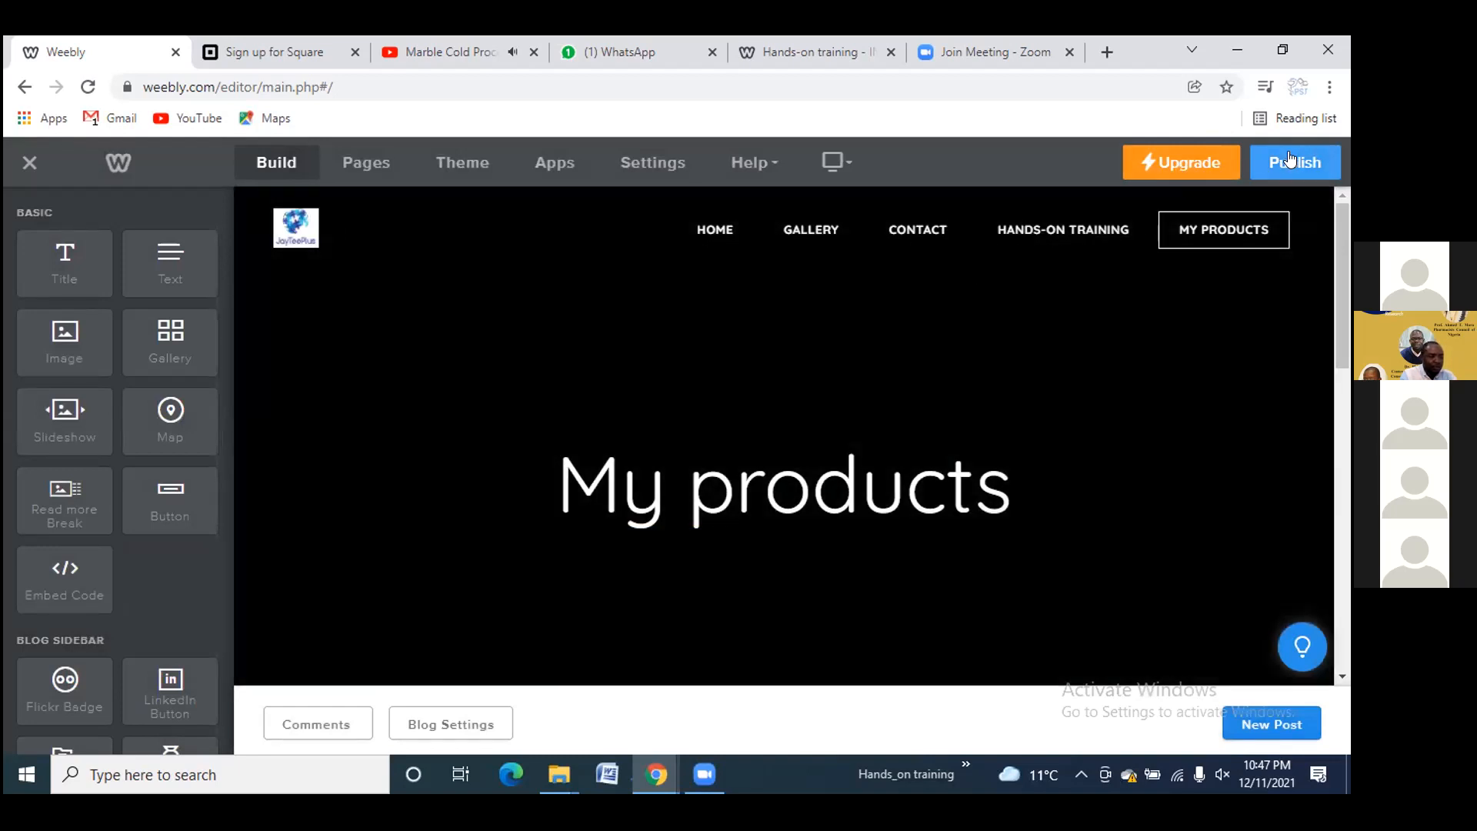
click(1291, 158)
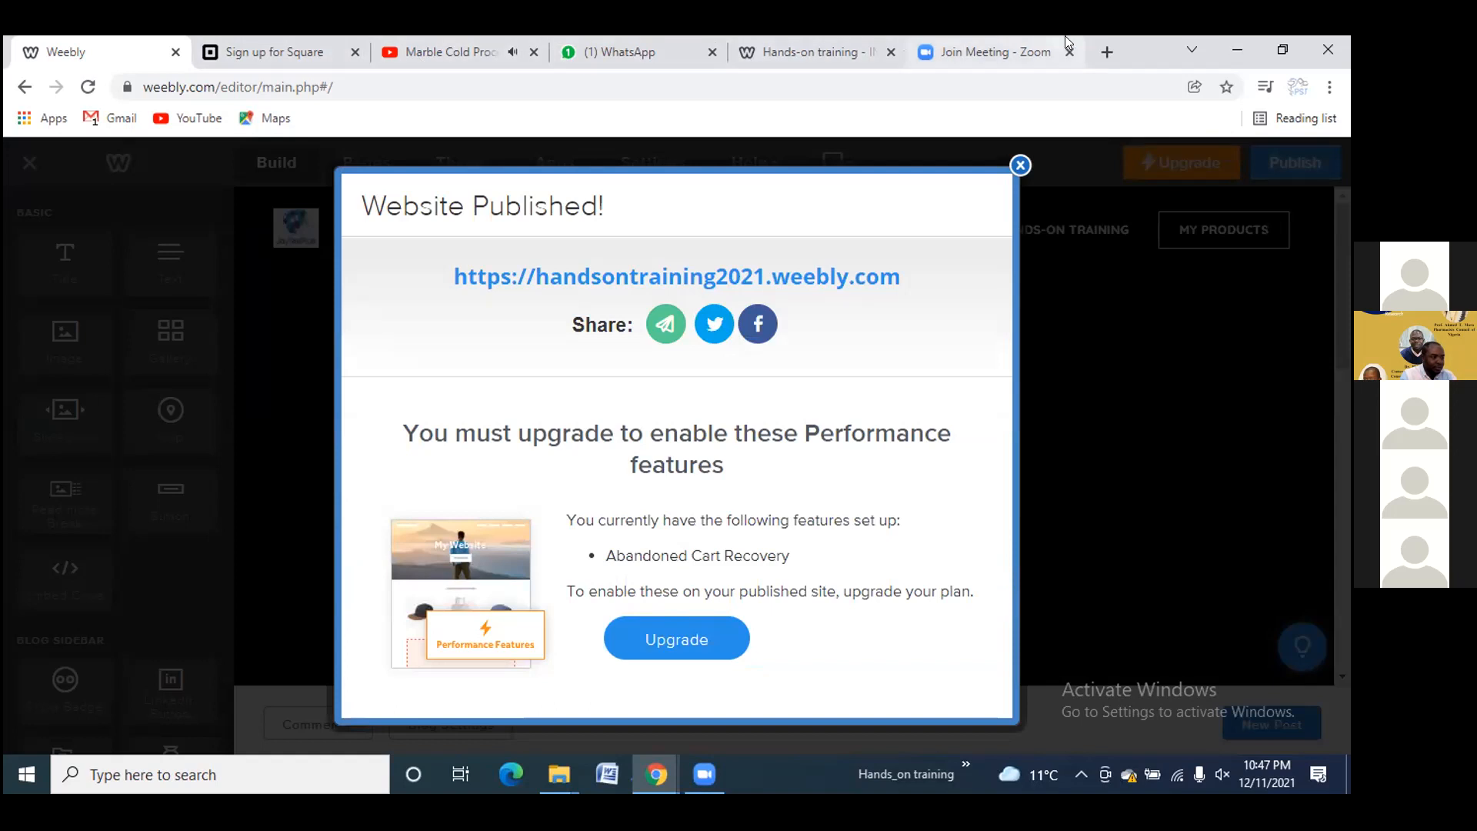
click(891, 52)
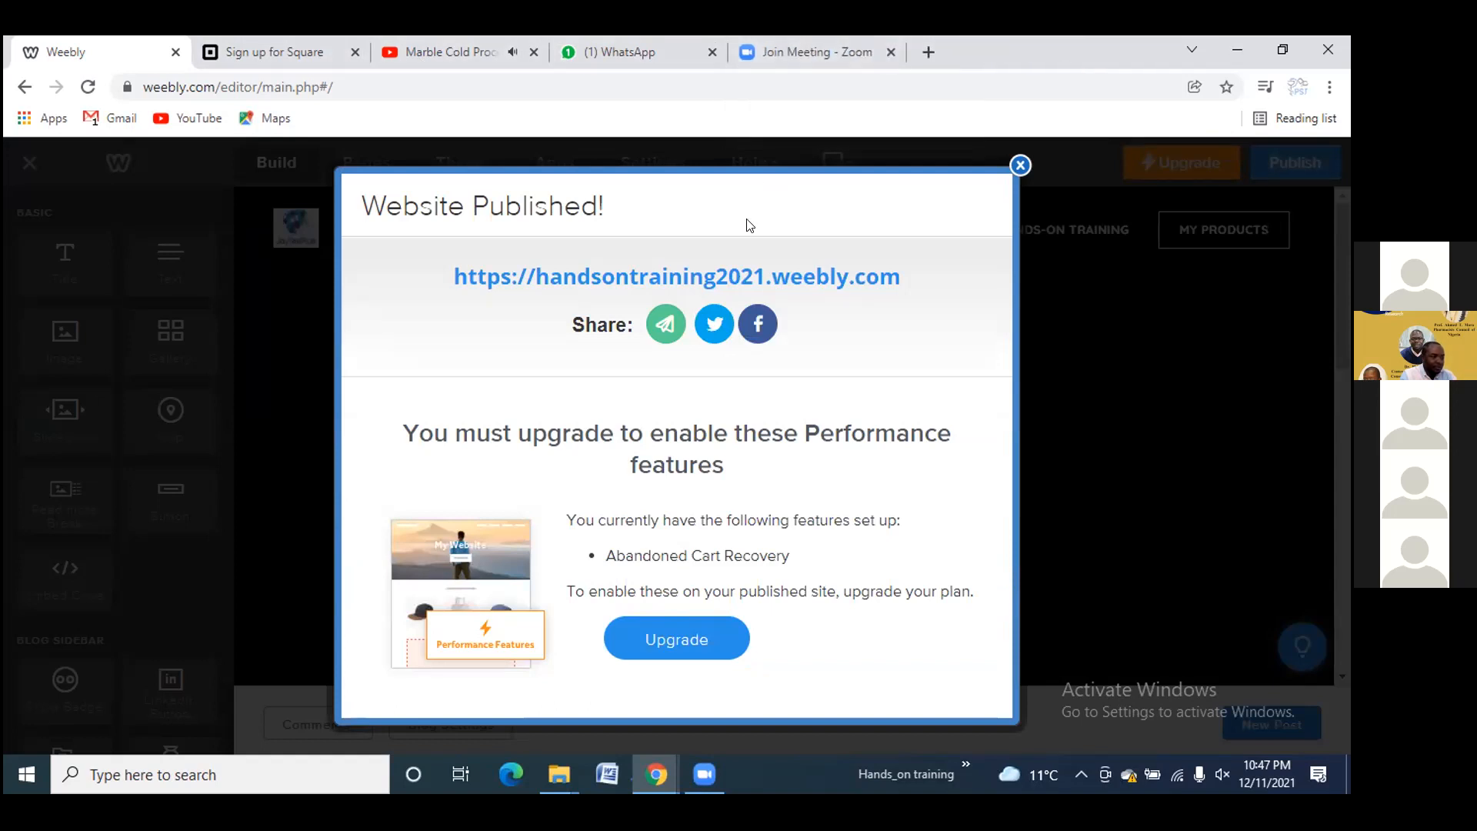
Open the live site's My products page and scroll through the Inuwa bar soap post
click(750, 269)
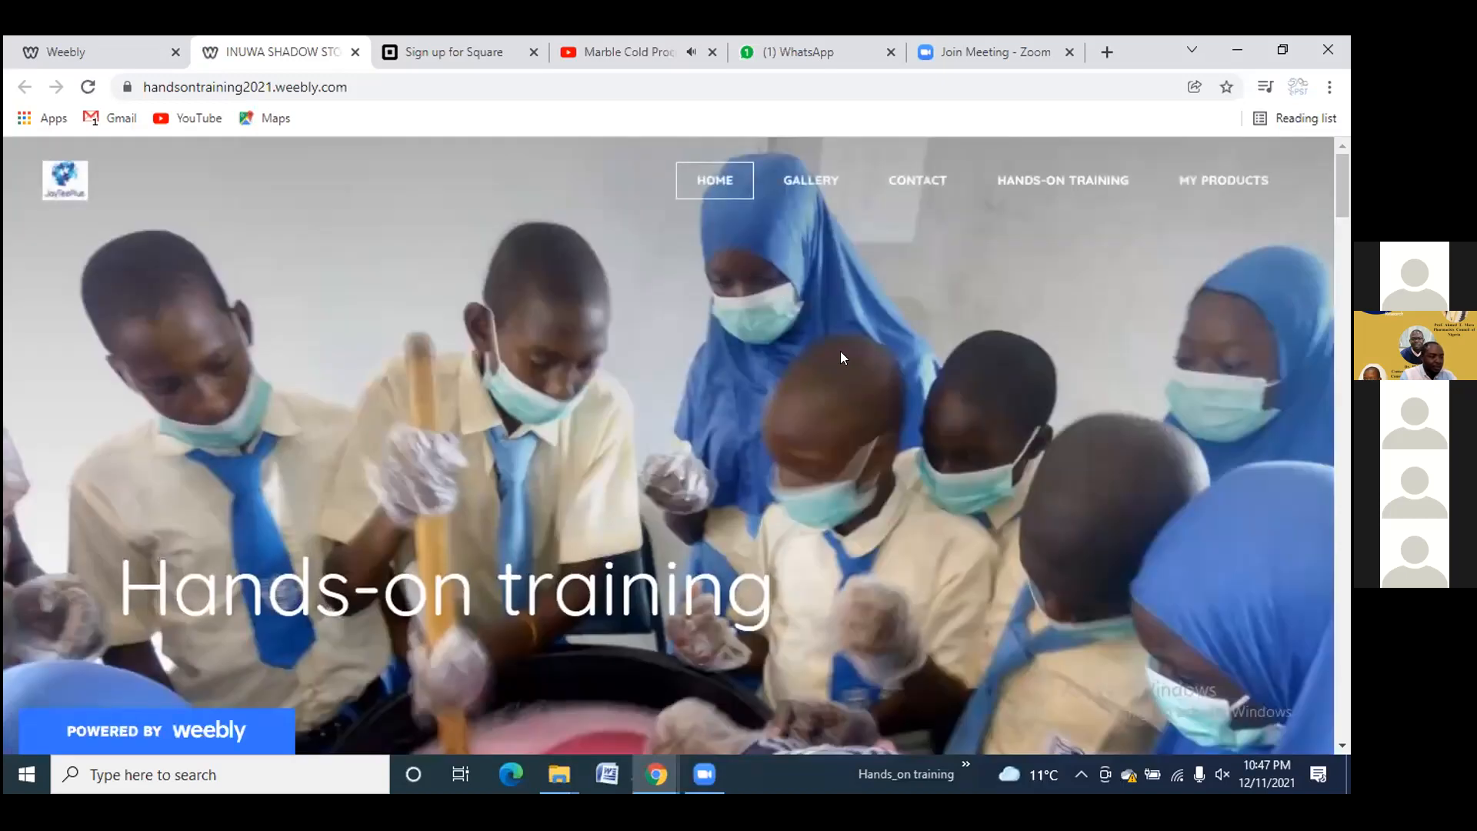
click(1233, 179)
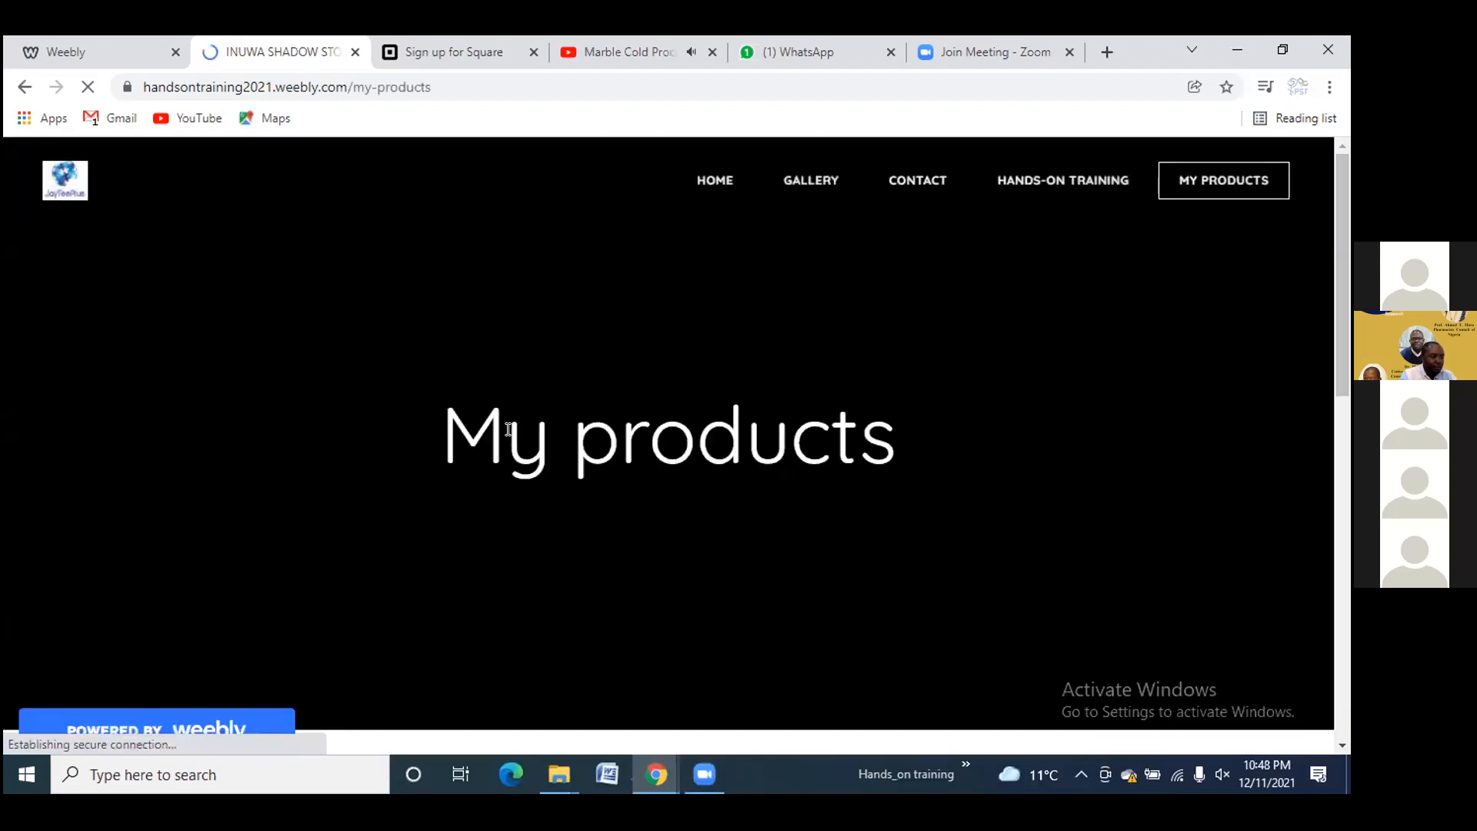
scroll(791, 419, down, 4)
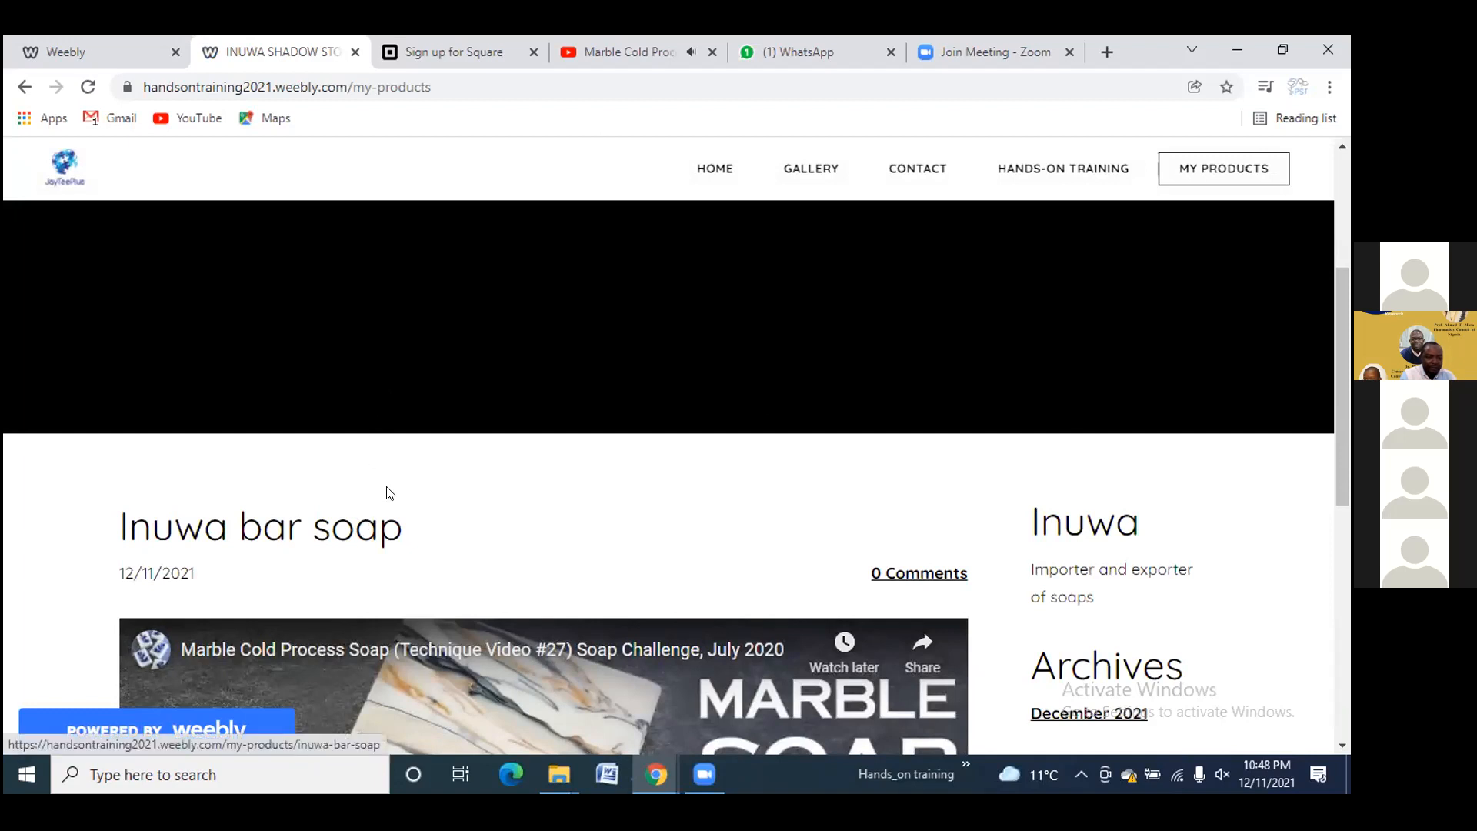
scroll(398, 478, down, 1)
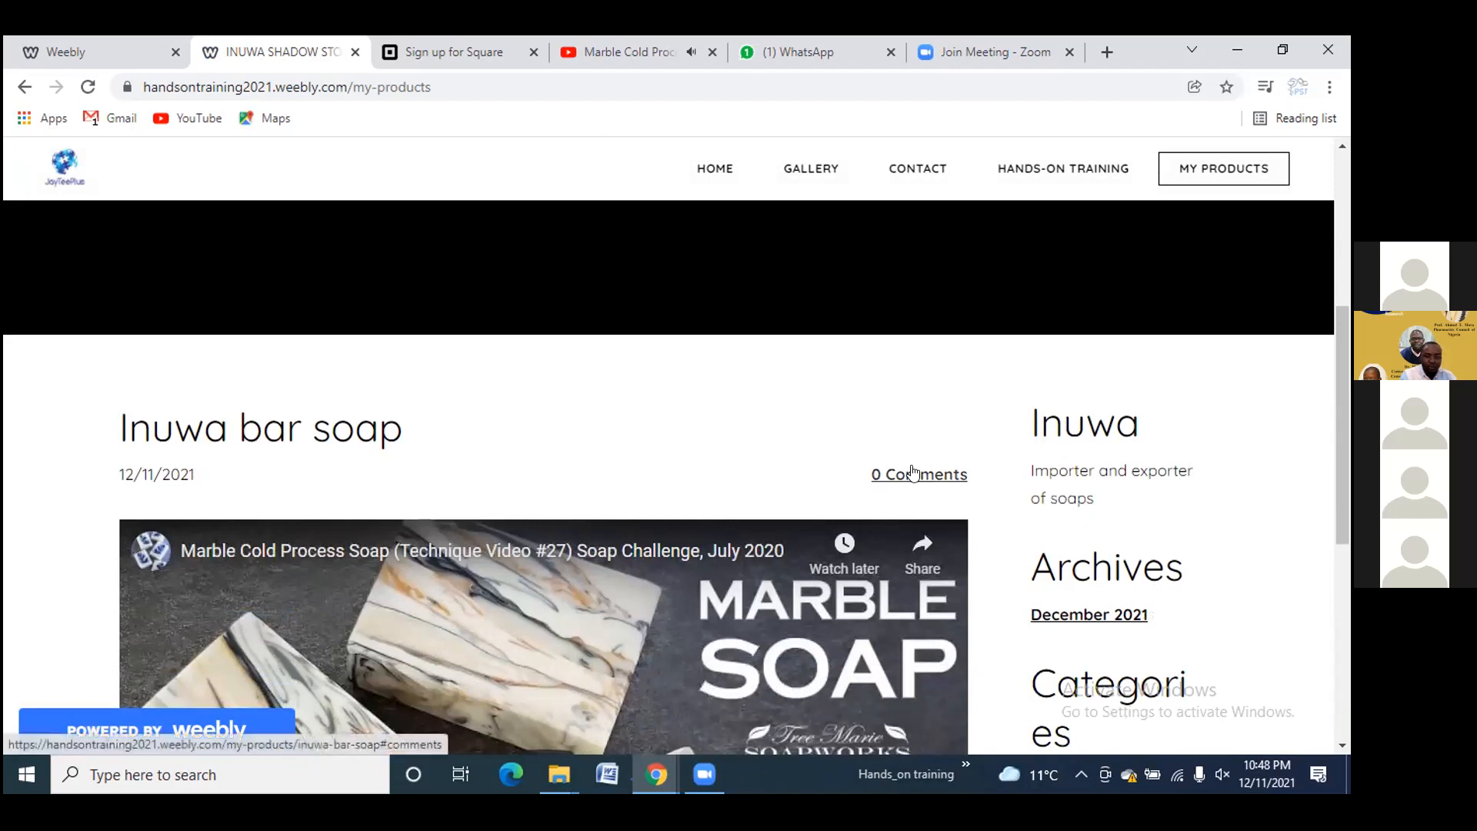
scroll(618, 500, down, 3)
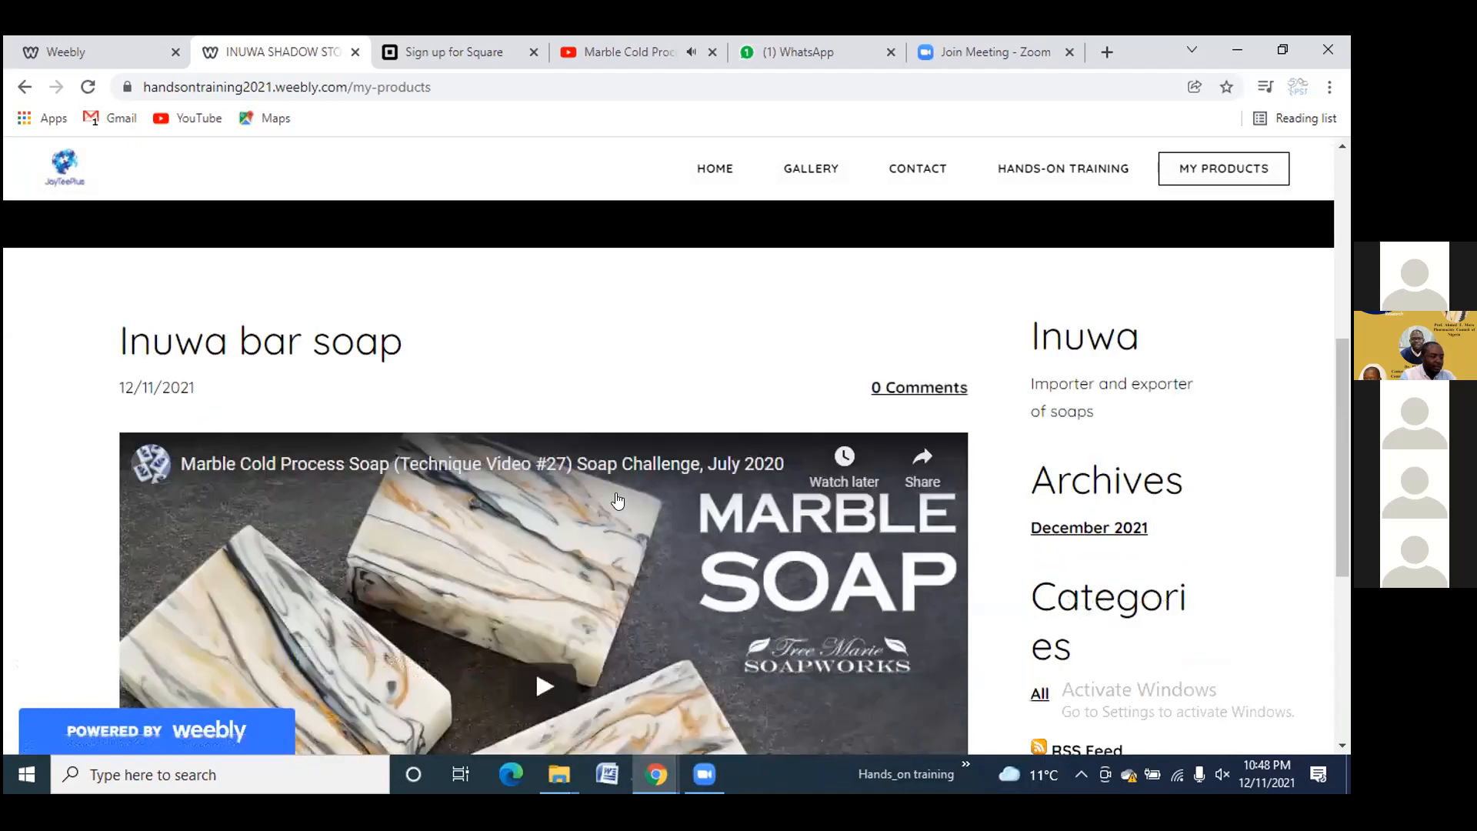
scroll(577, 478, down, 1)
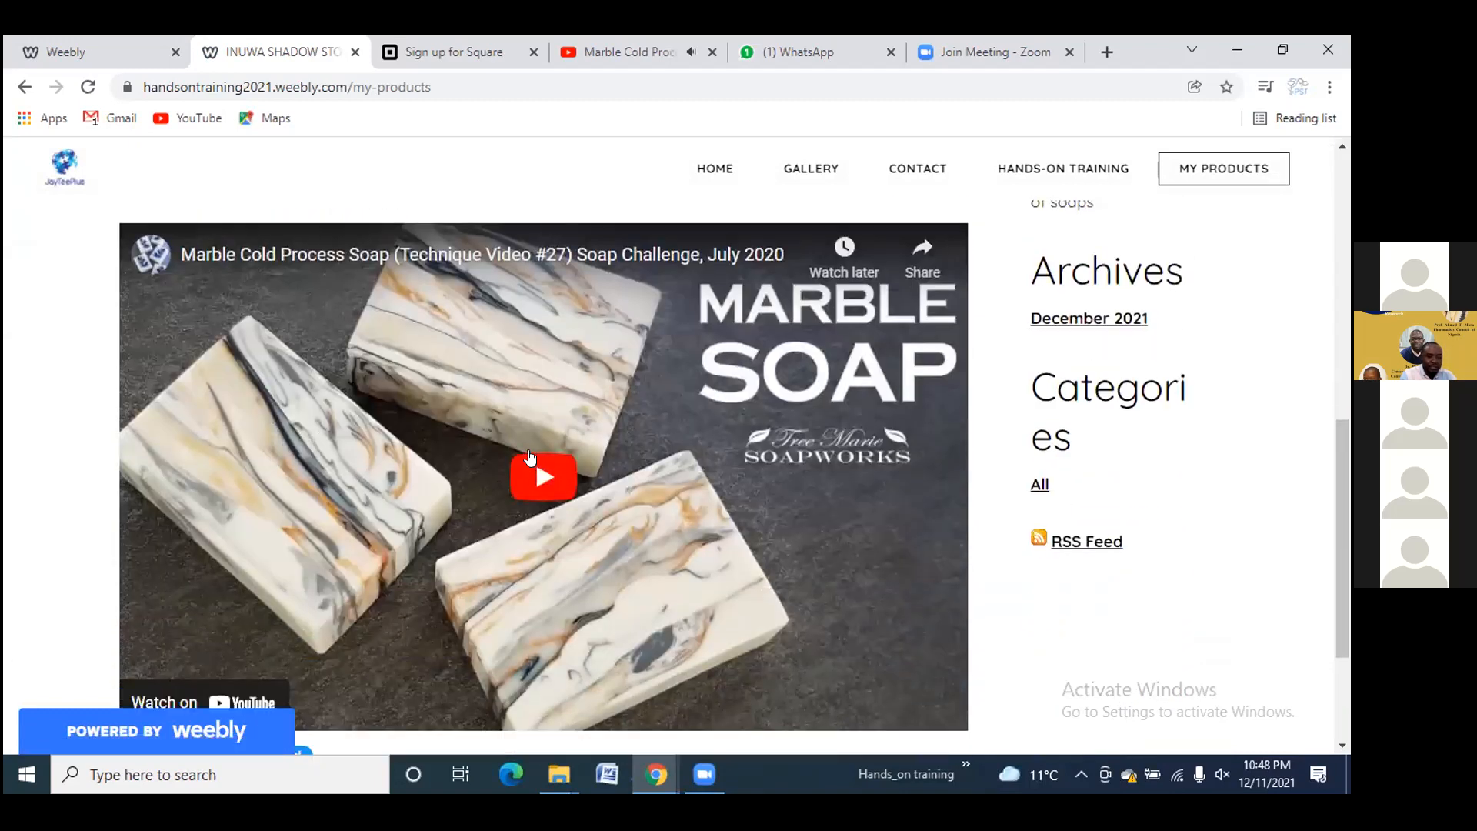
scroll(531, 469, down, 2)
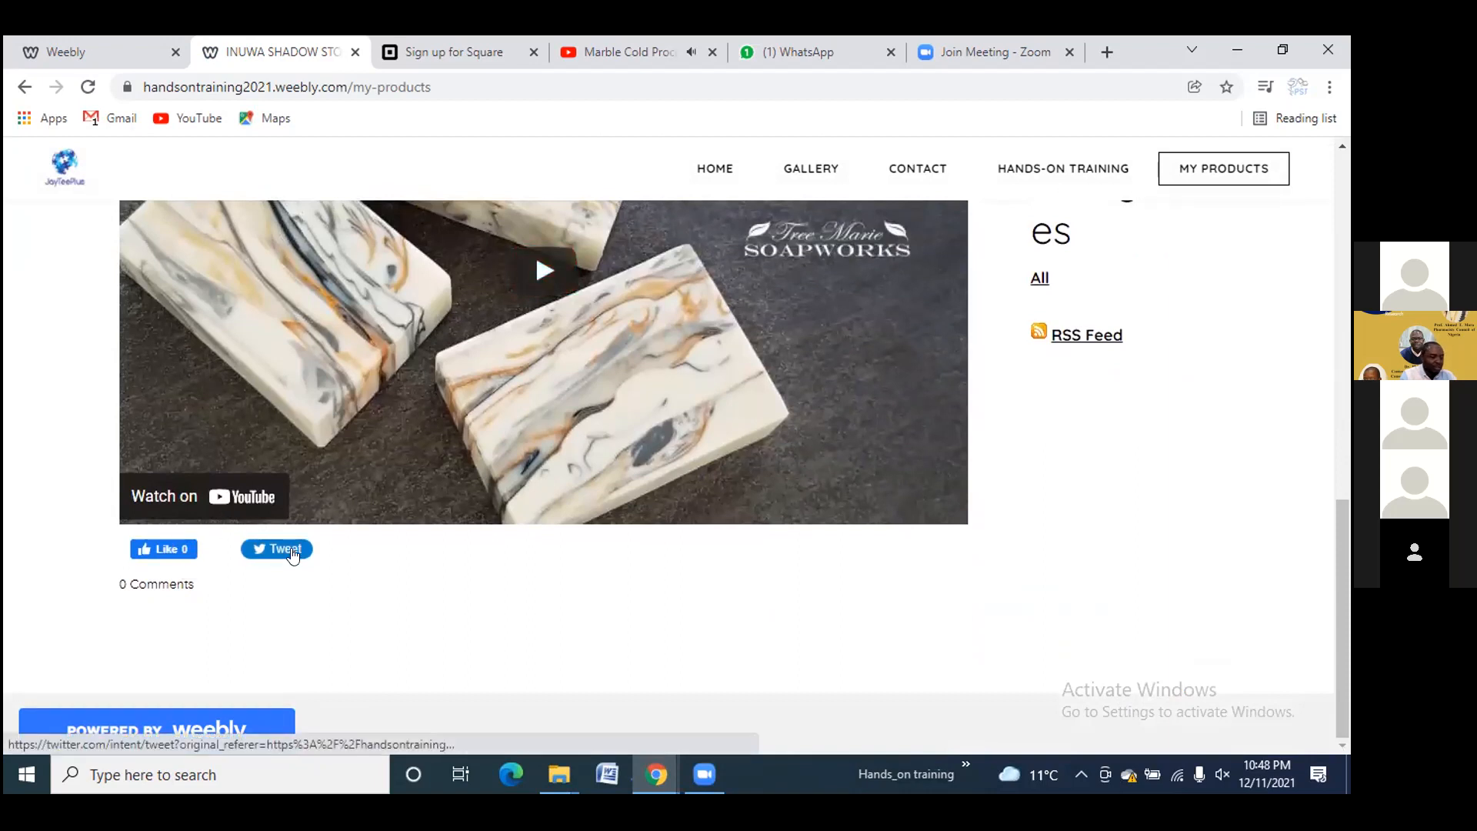
scroll(592, 434, up, 8)
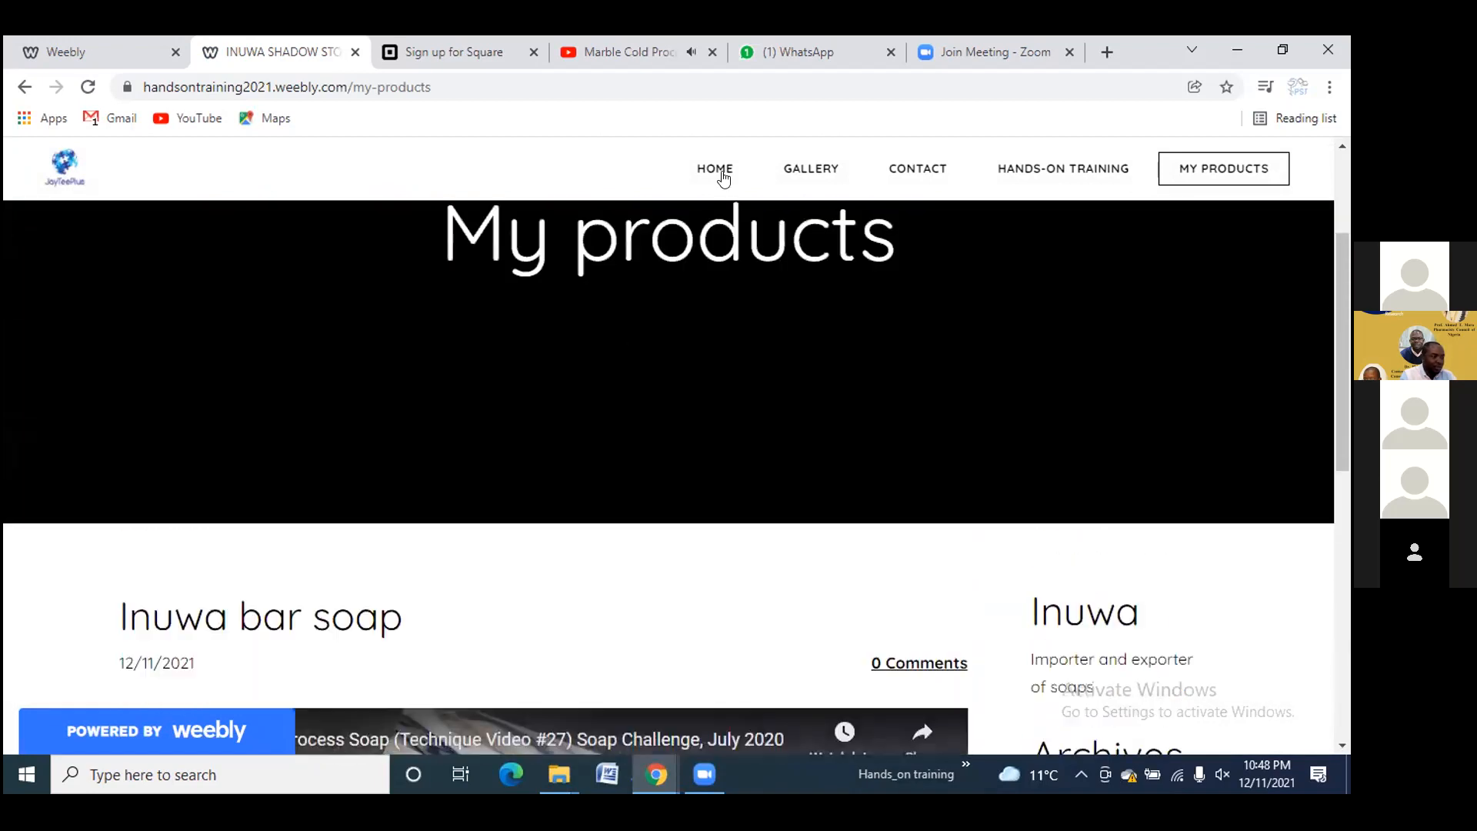
Copy the page address handsontraining2021.weebly.com/my-products from the address bar
click(380, 83)
right_click(381, 84)
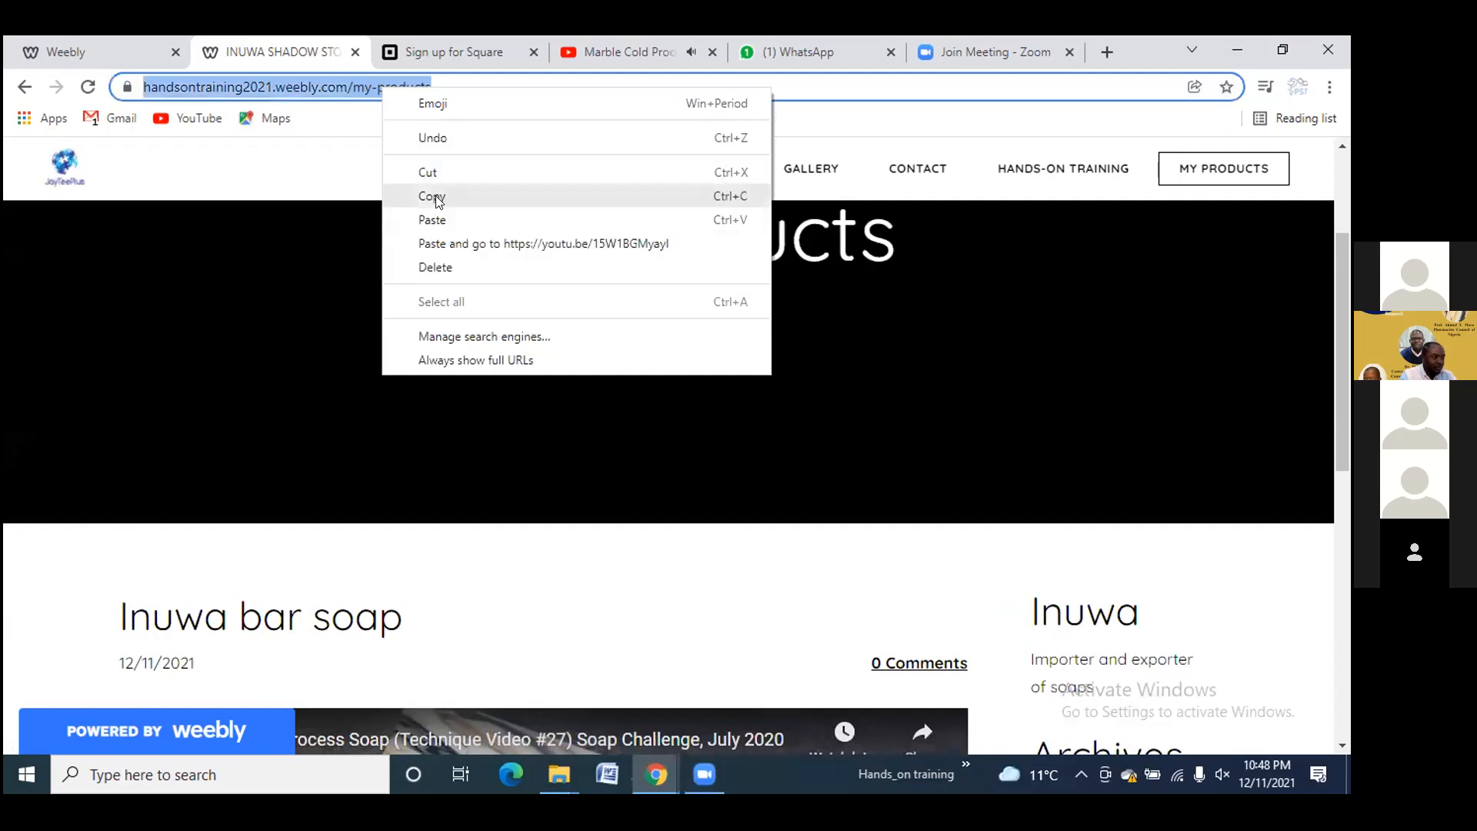
click(432, 196)
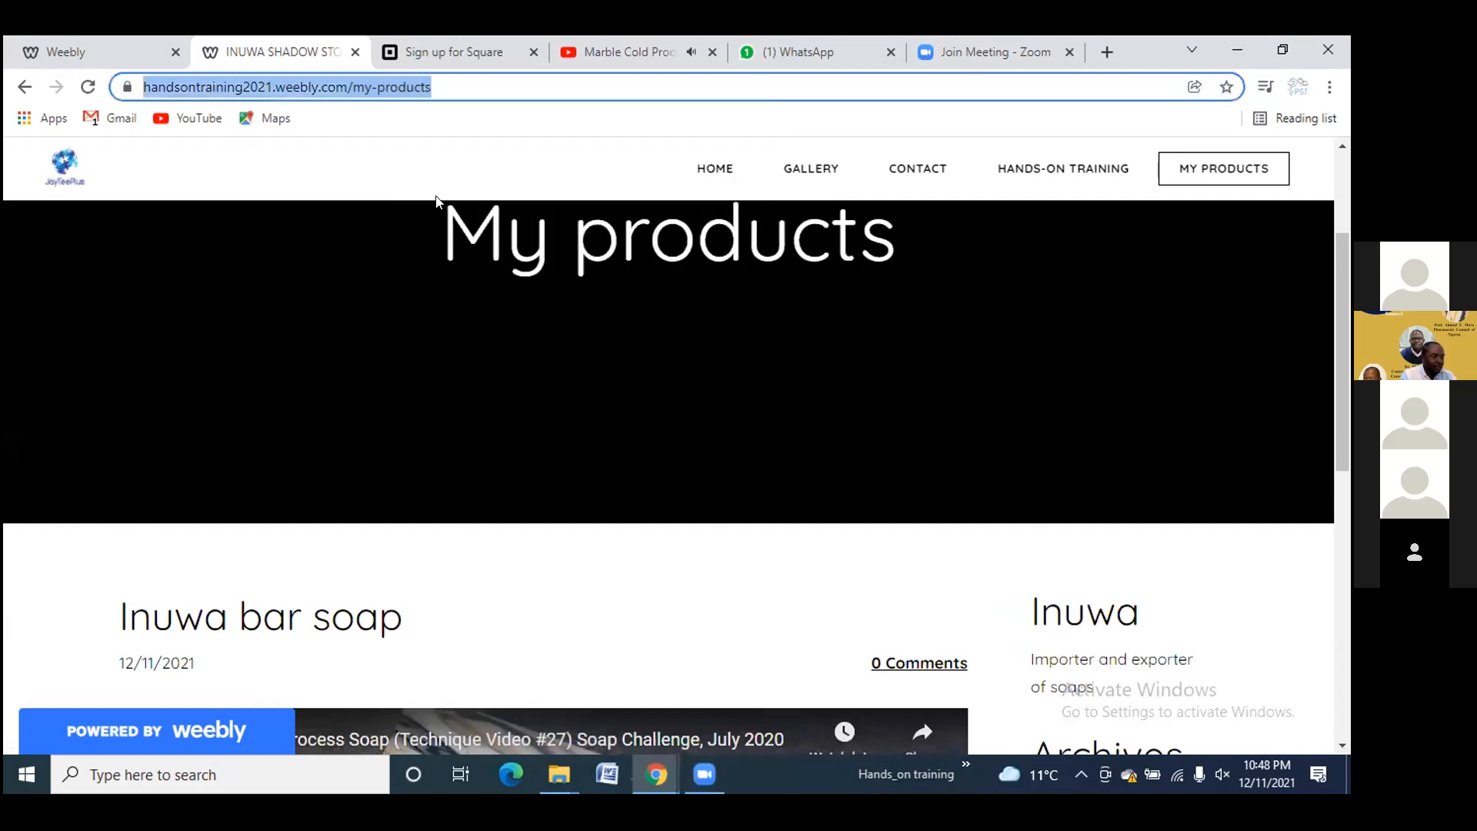
Paste the handsontraining2021.weebly.com/my-products link into the WhatsApp chat and send it
click(802, 53)
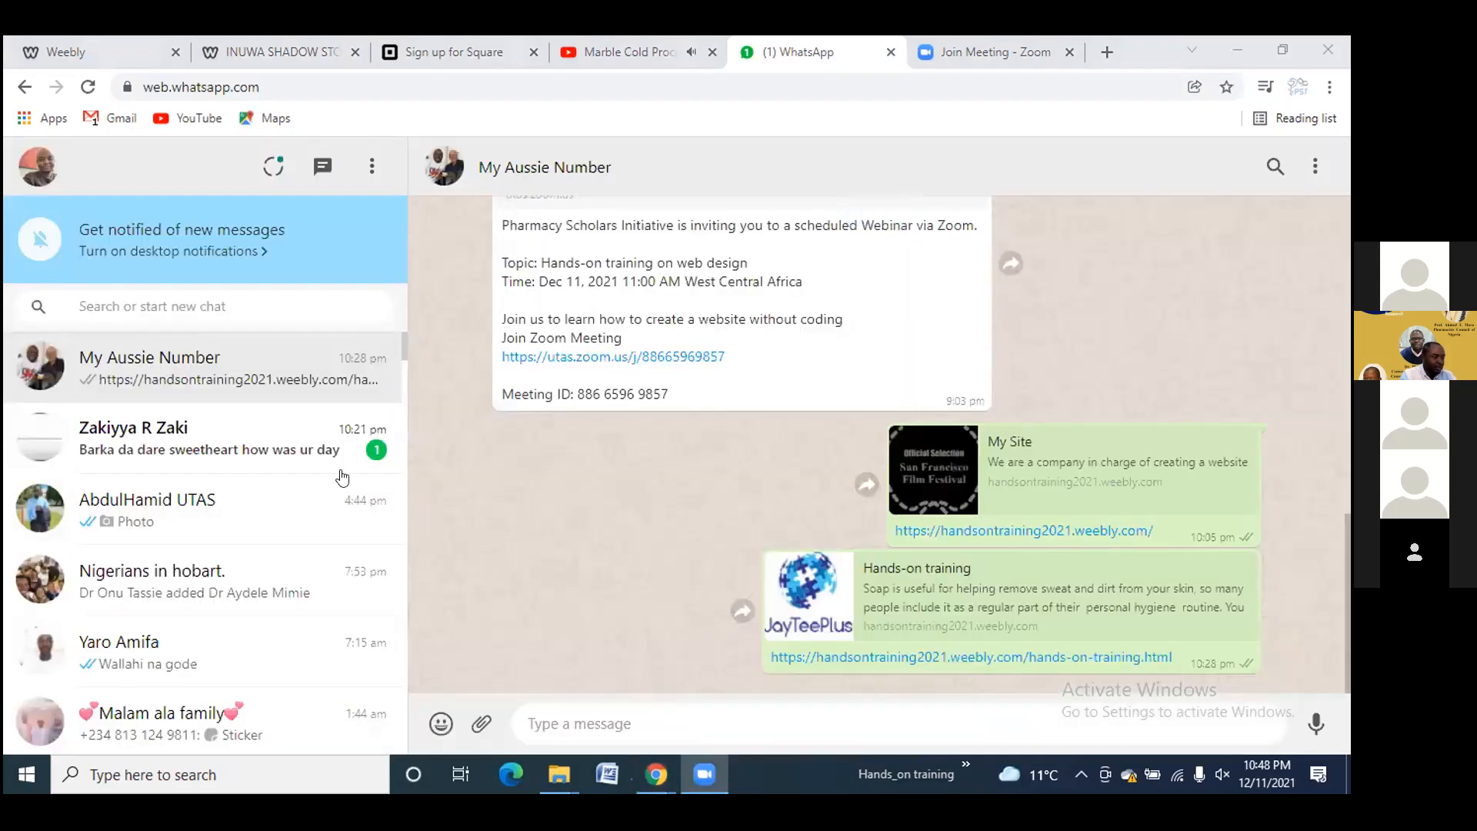
scroll(340, 472, down, 4)
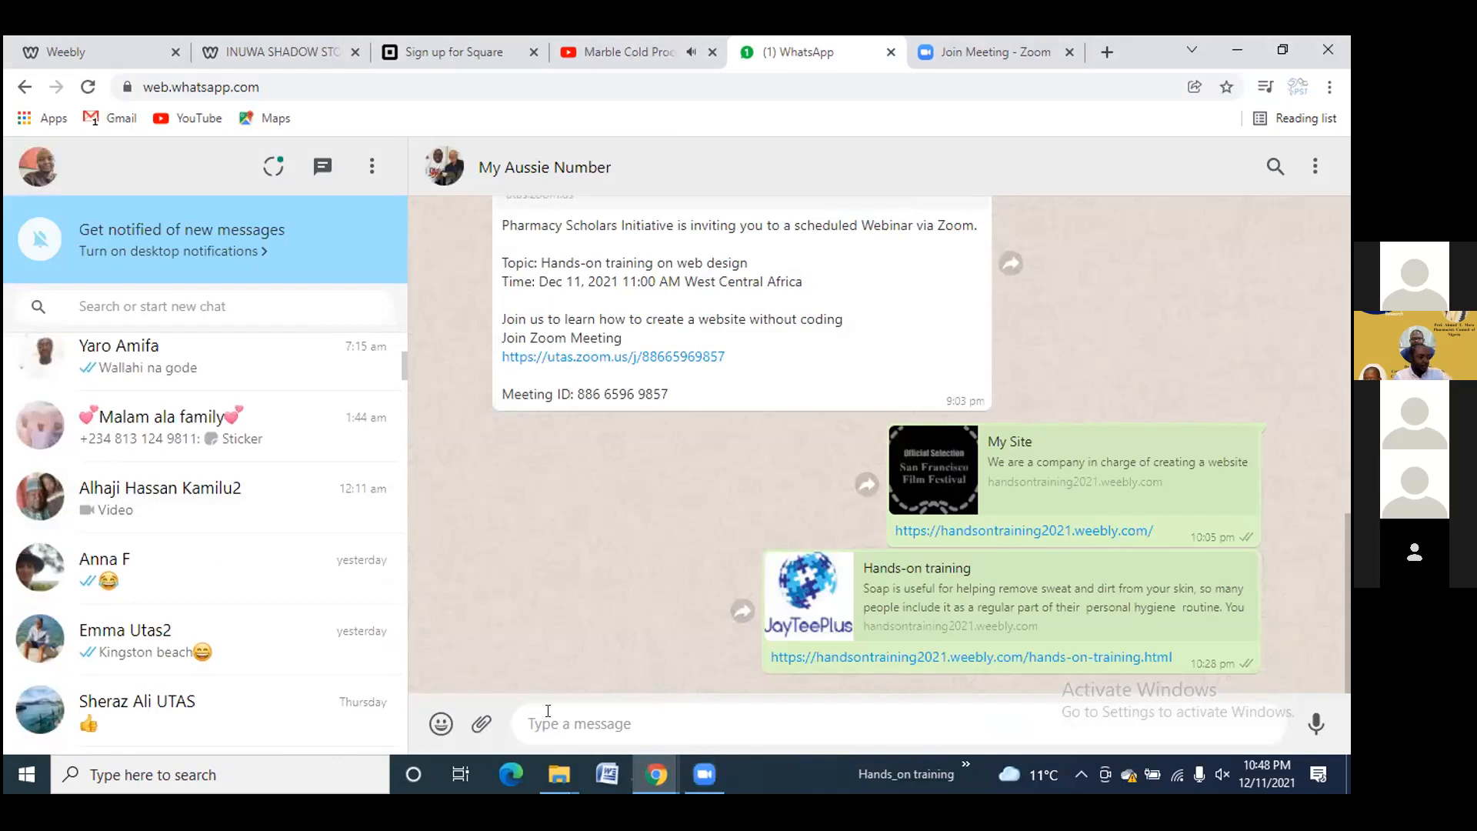
key(ctrl+v)
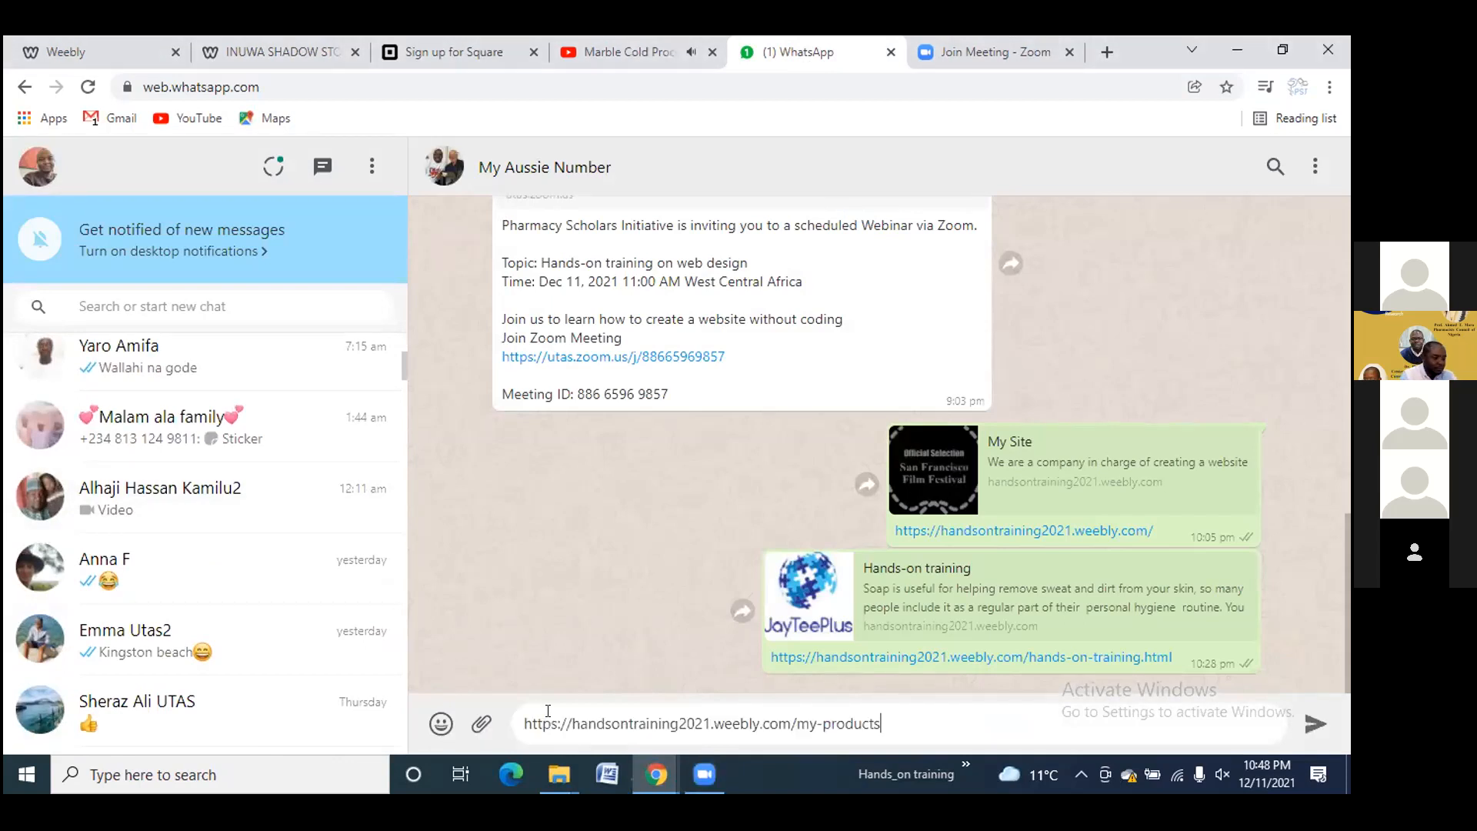
click(1312, 725)
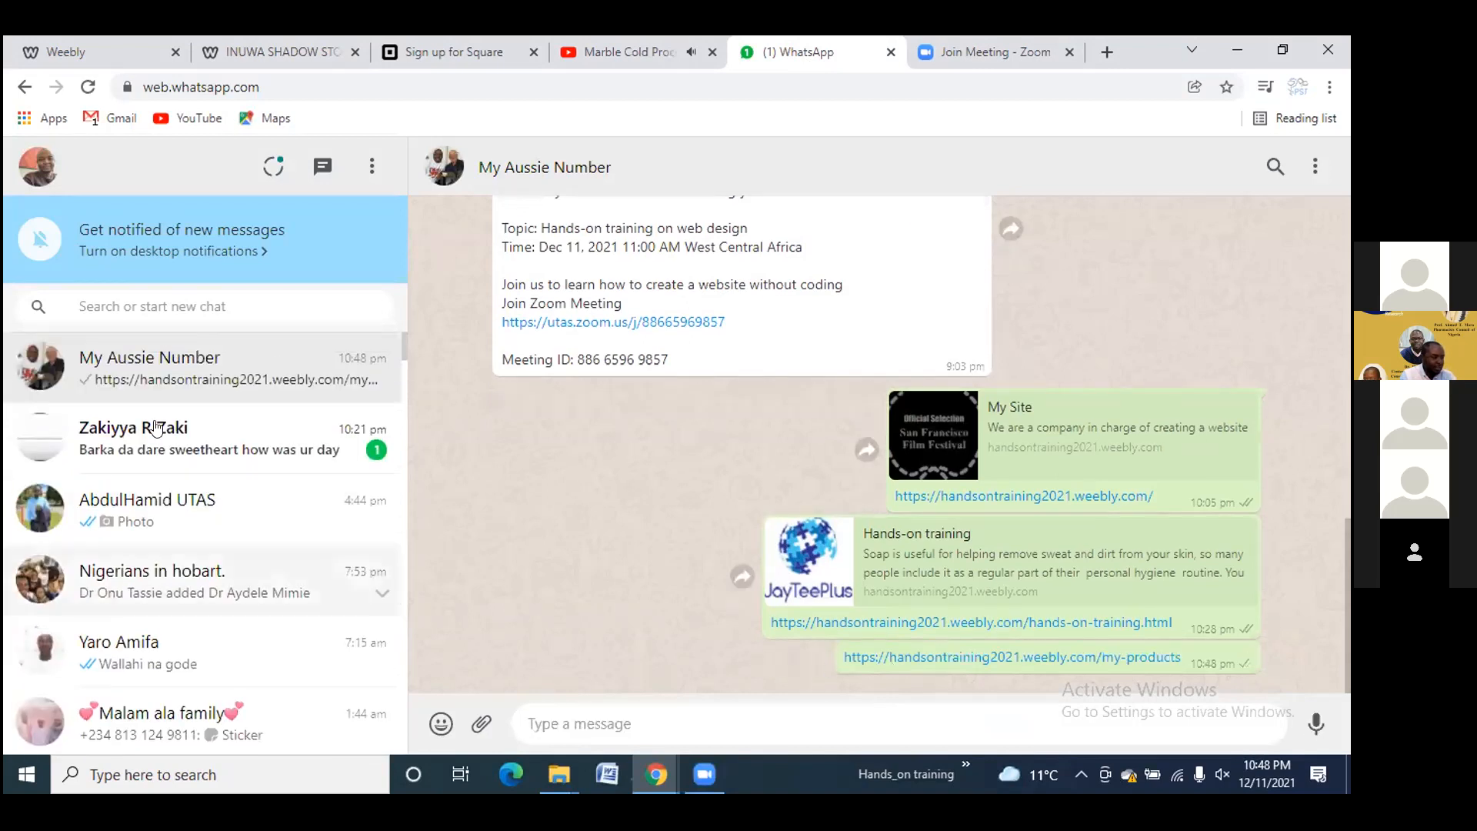
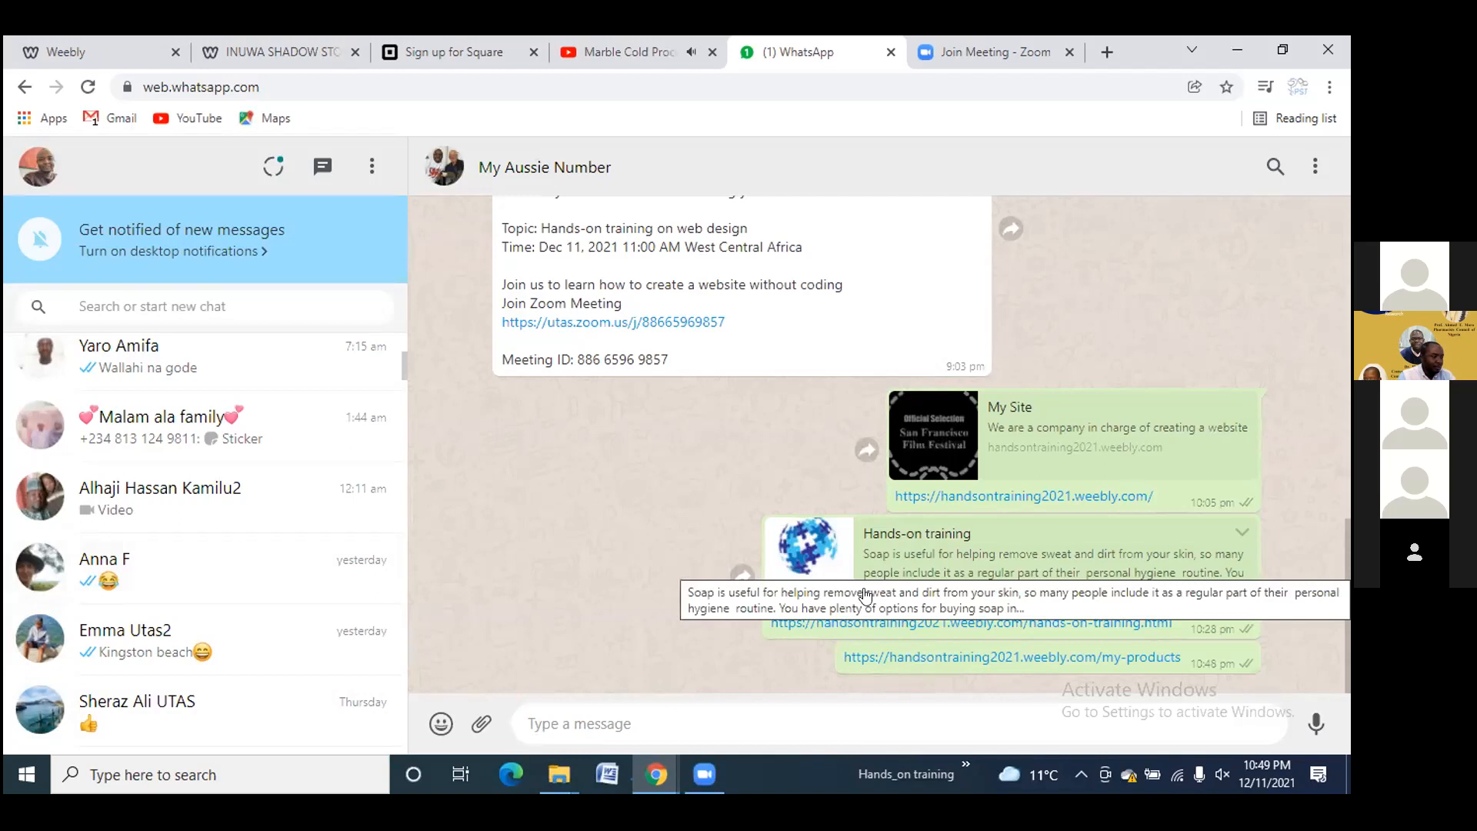
Open the handsontraining2021.weebly.com/my-products link shared in the WhatsApp chat
click(922, 660)
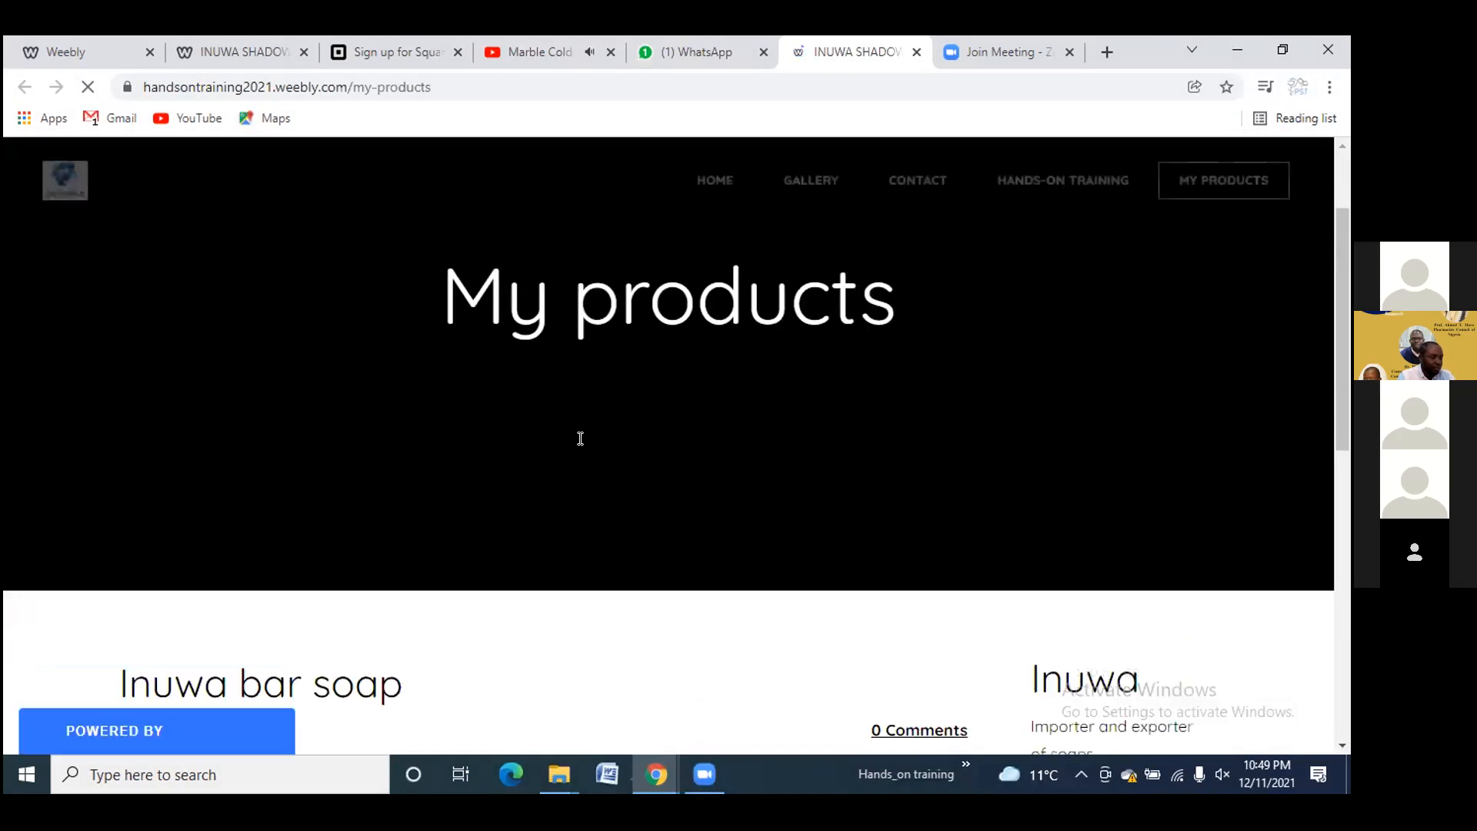
Copy the link address of the Inuwa bar soap post heading
scroll(580, 439, down, 3)
scroll(582, 444, down, 3)
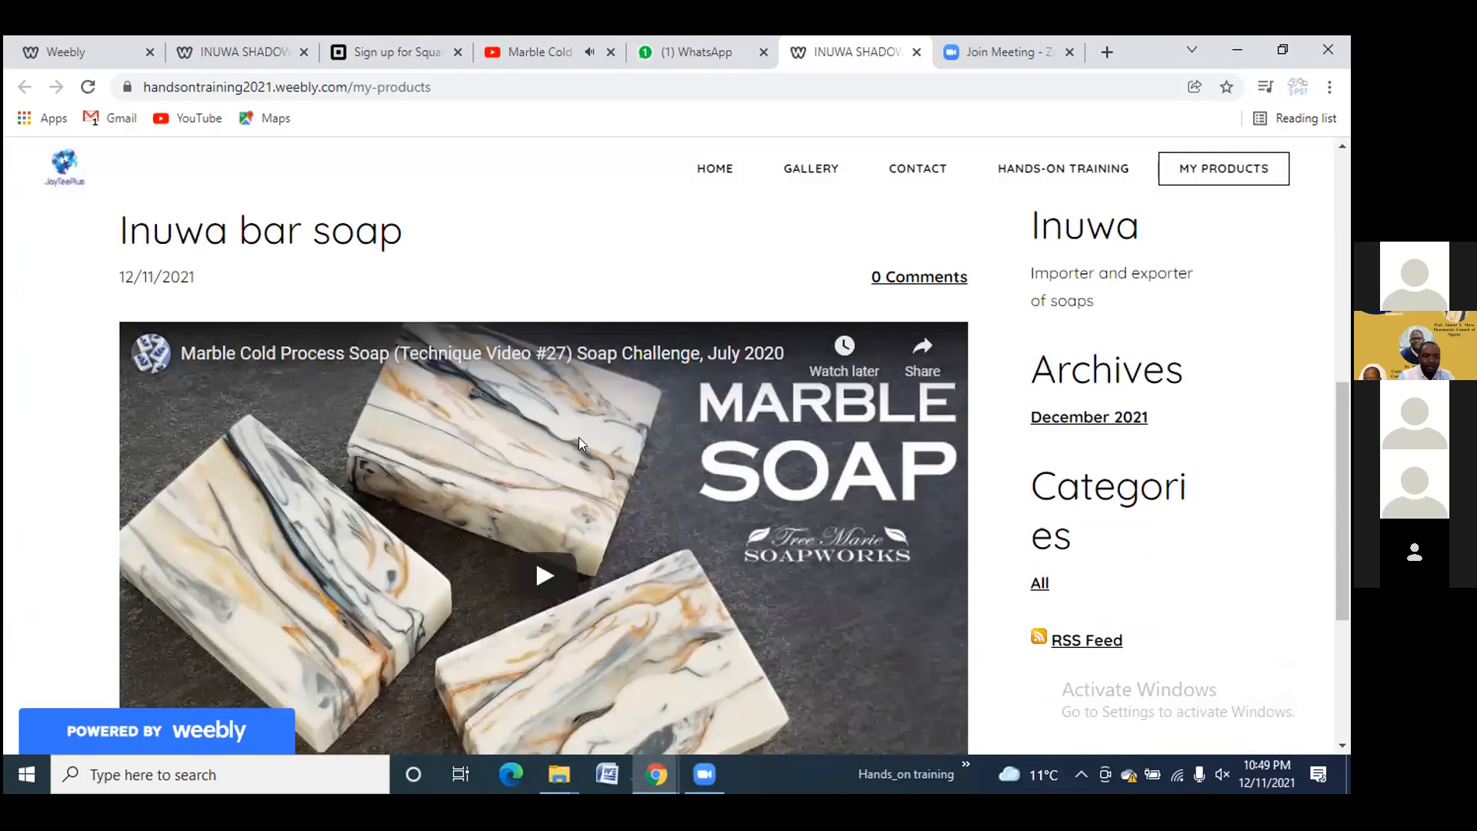
scroll(581, 442, down, 3)
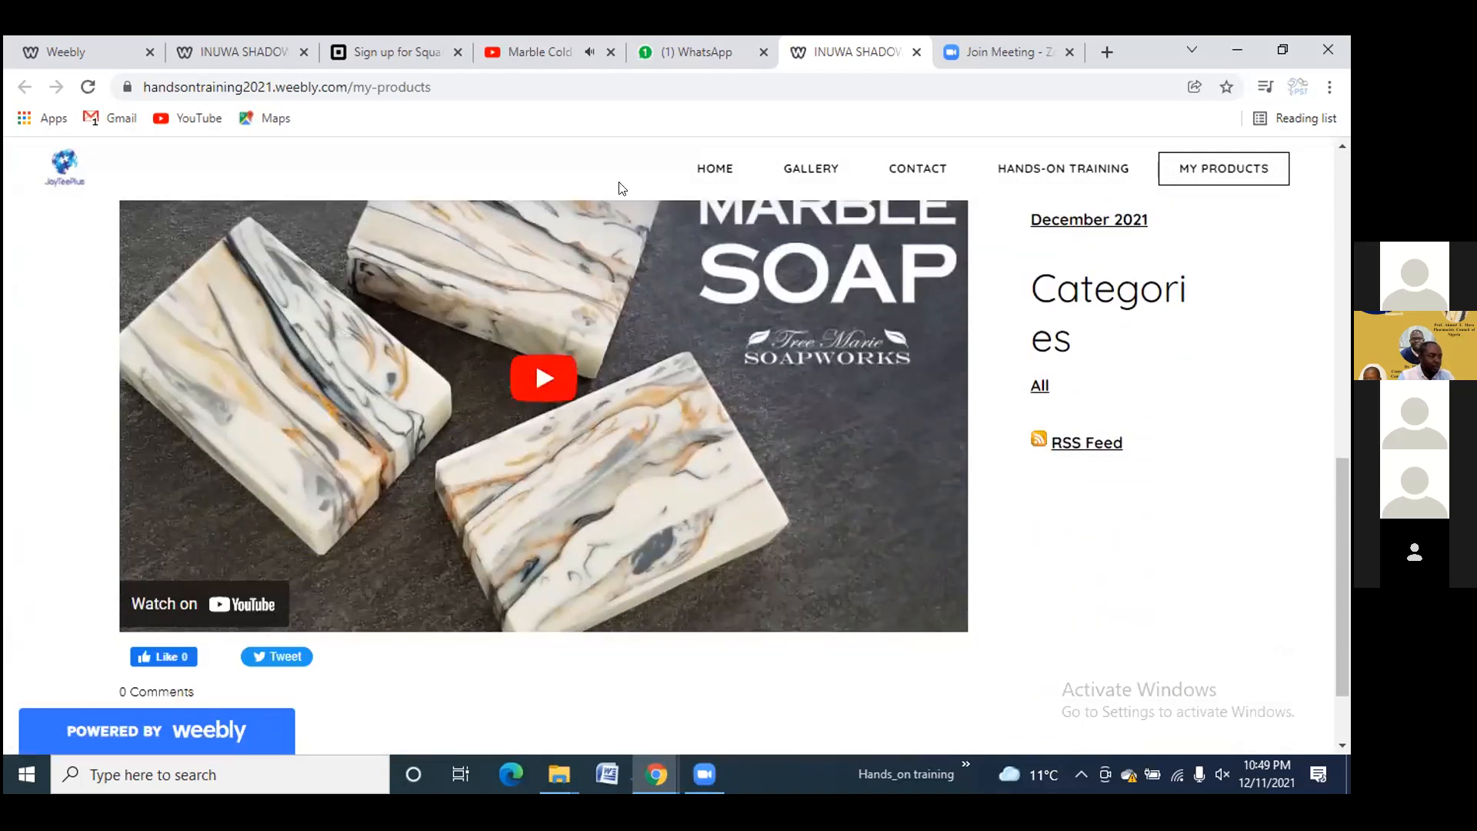
scroll(596, 219, up, 3)
right_click(372, 238)
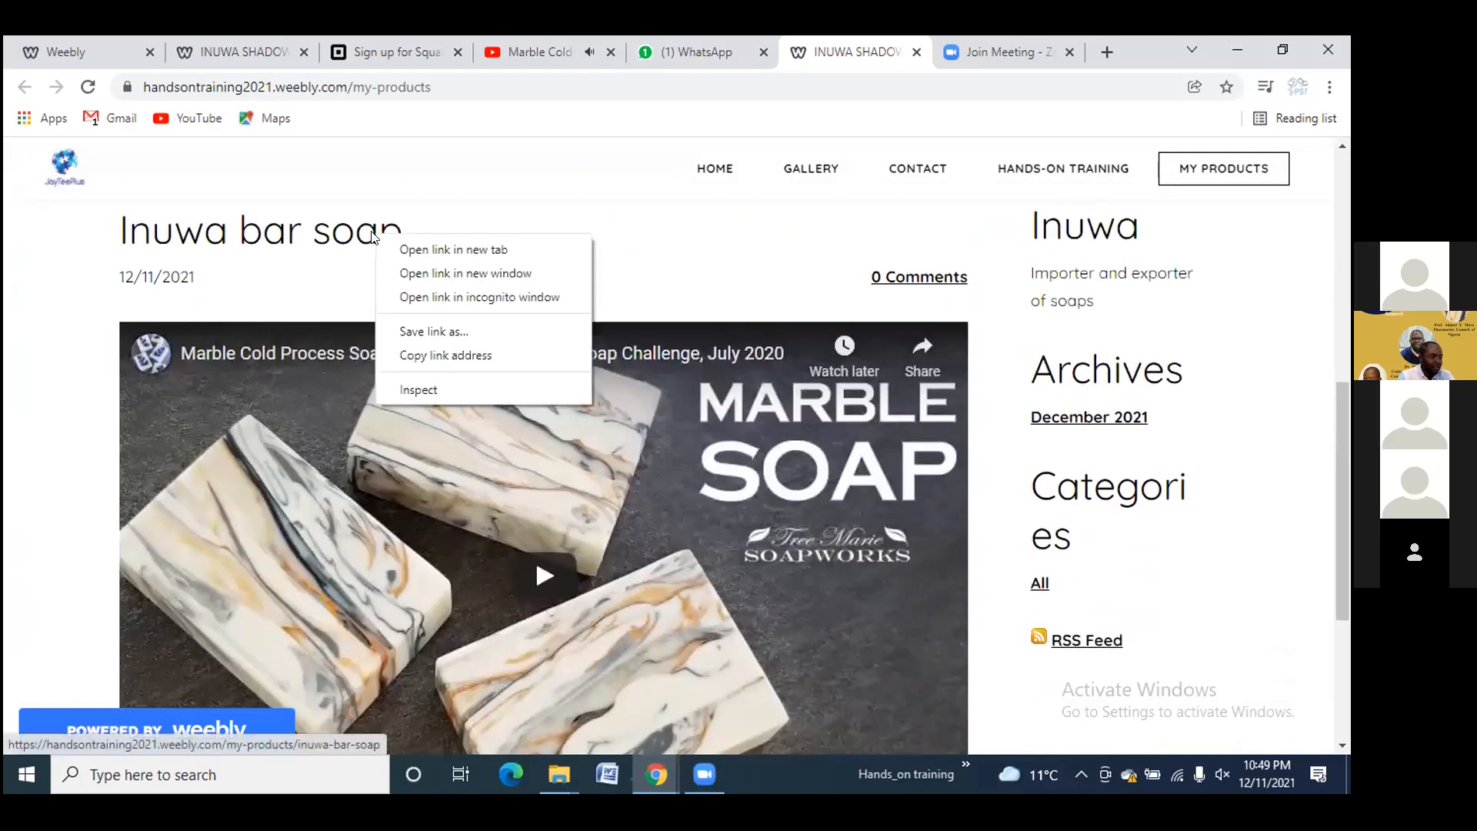
click(449, 353)
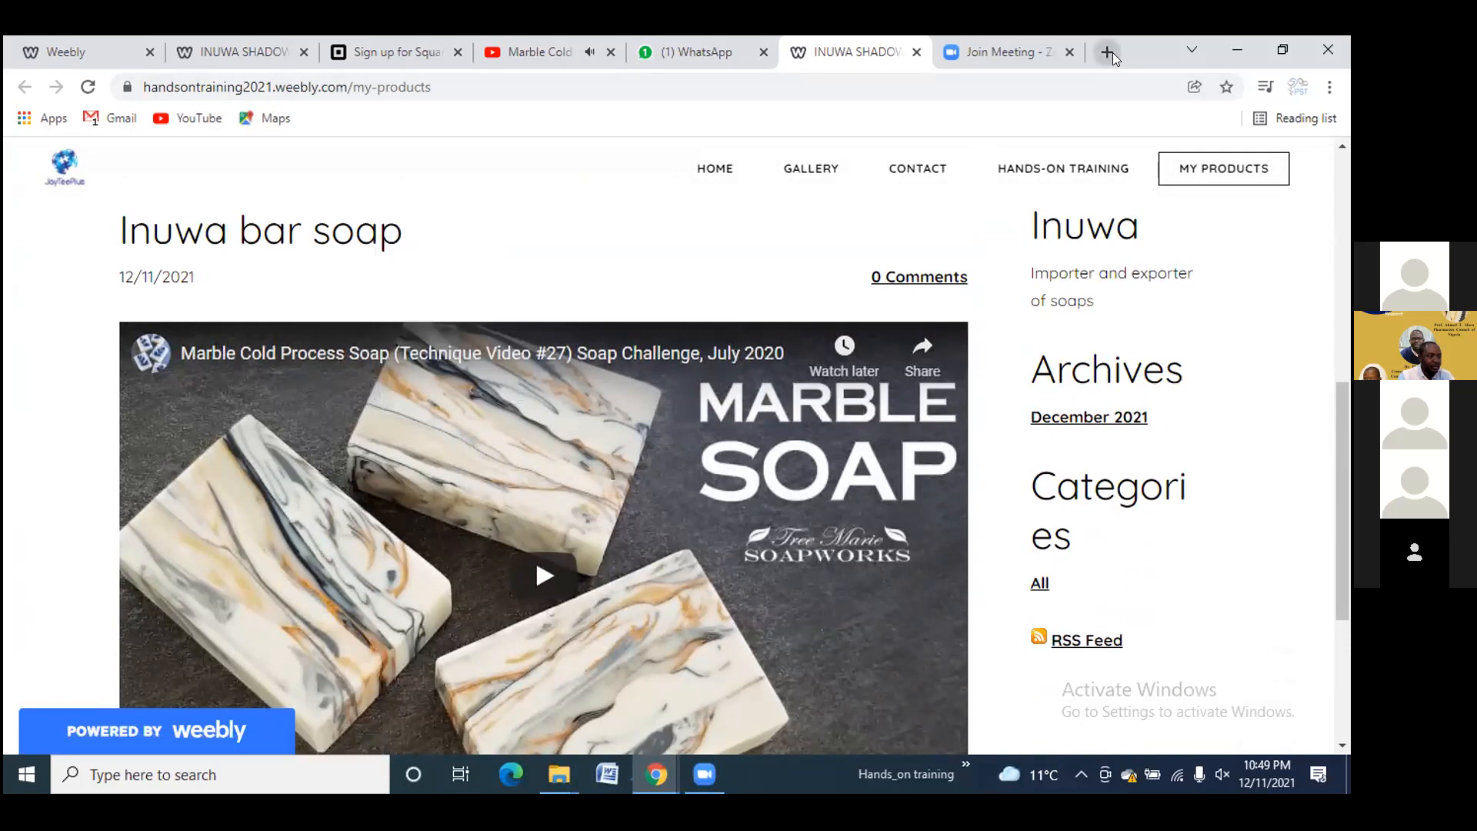
Paste the Inuwa bar soap post link into a new tab and load it
click(1106, 52)
click(998, 85)
right_click(1001, 86)
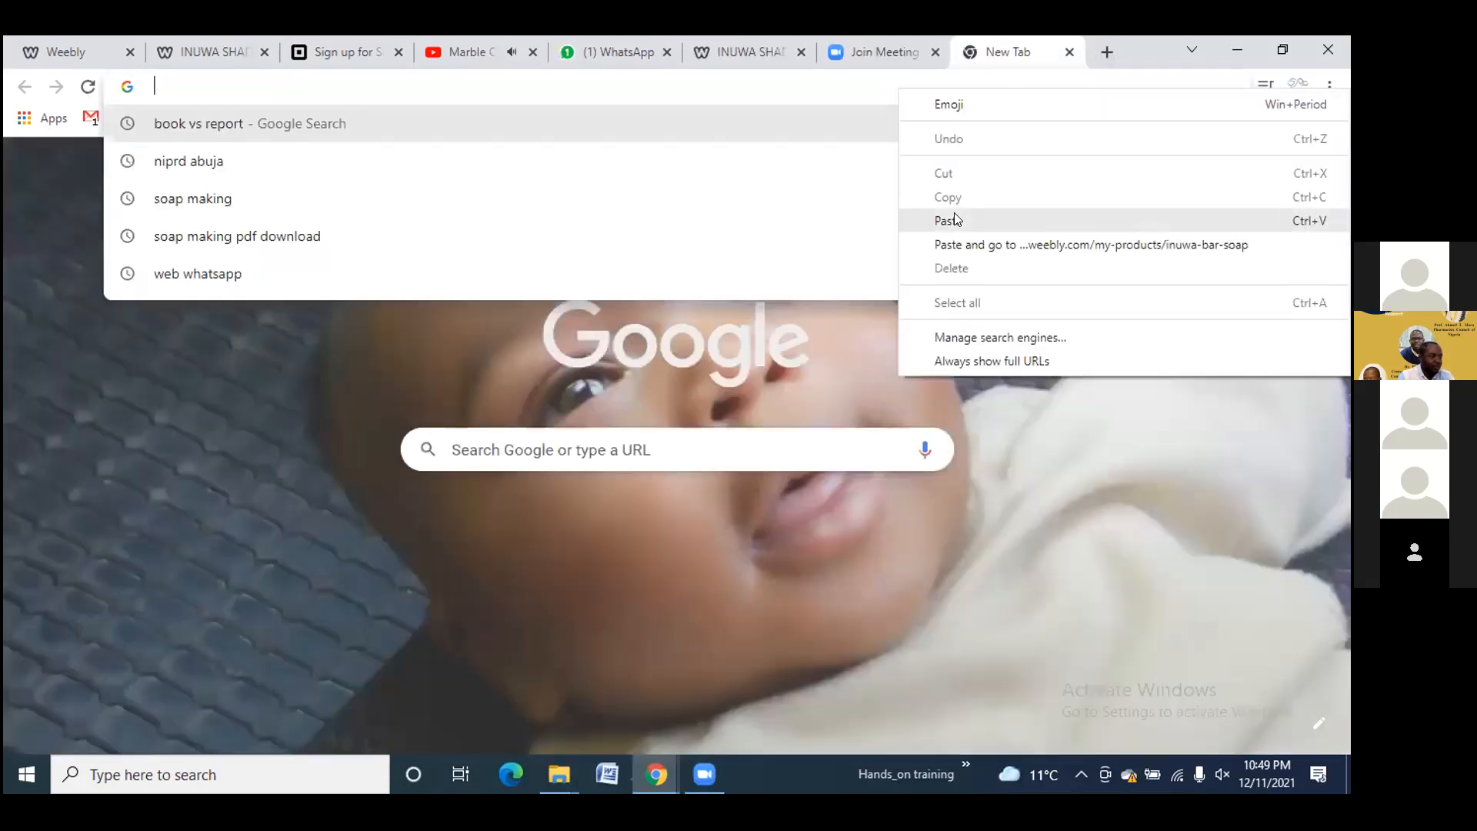
click(955, 220)
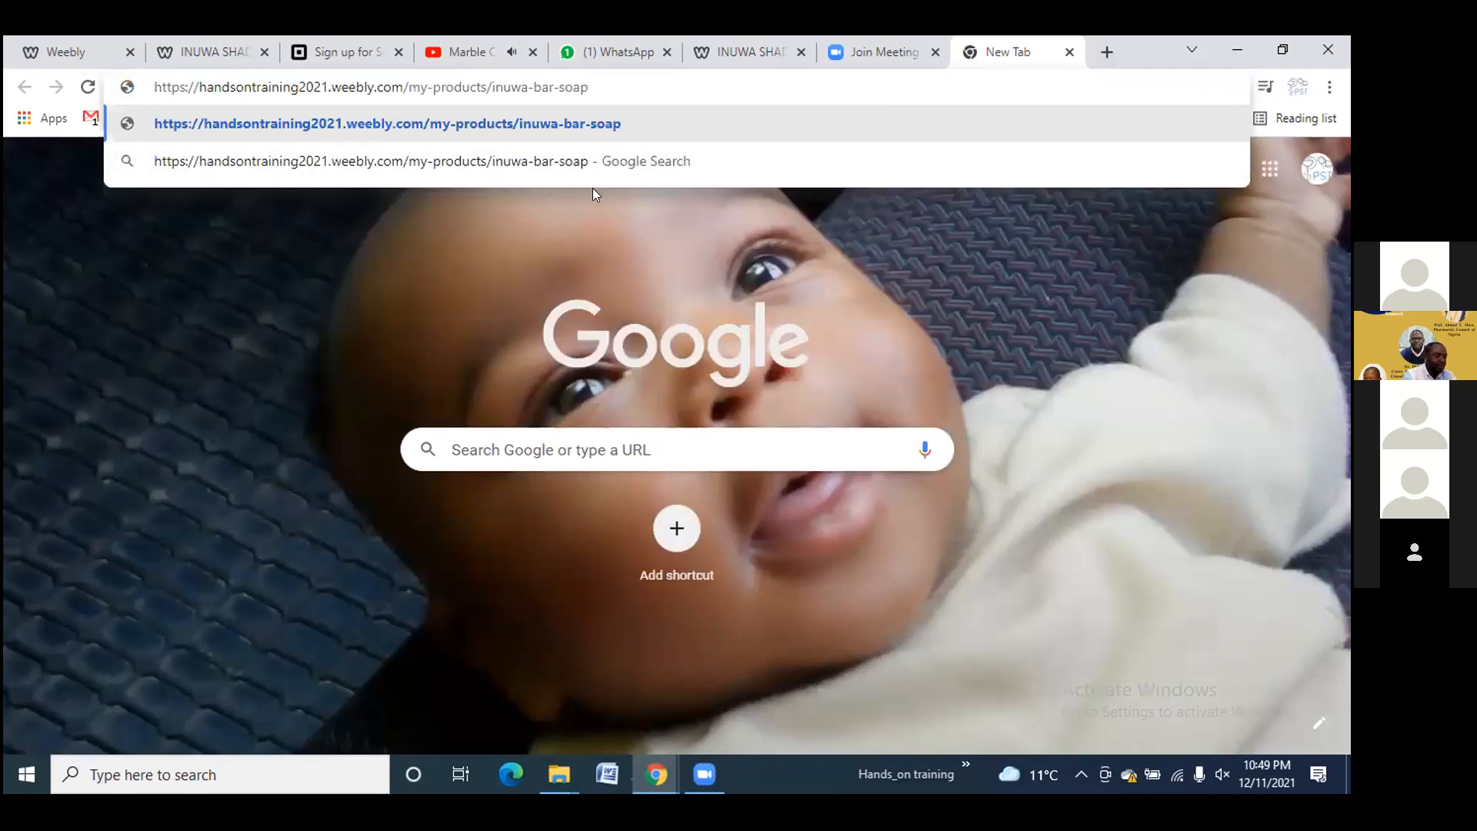
key(Return)
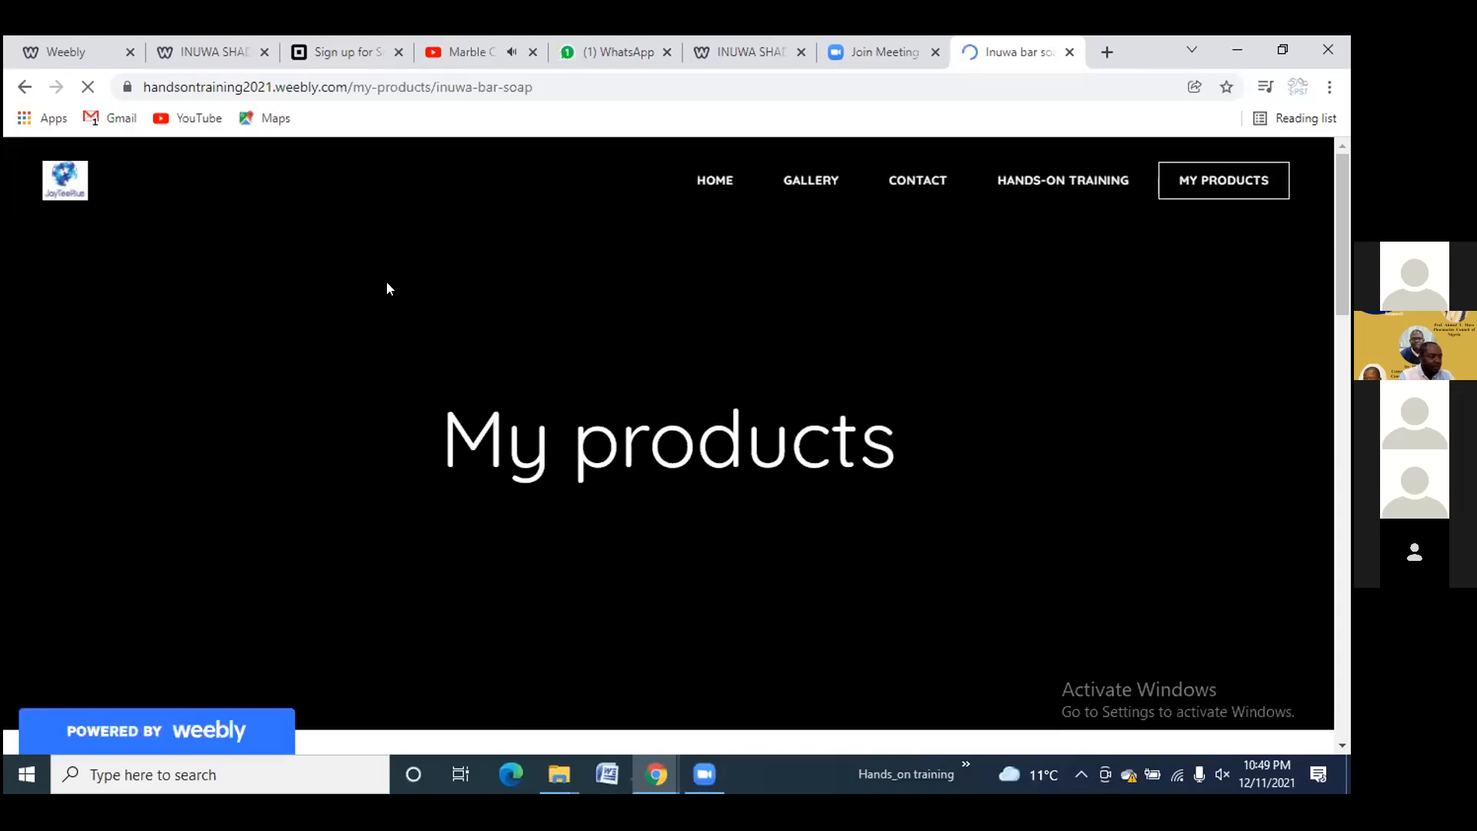
Enter the commenter's name in the Leave a Reply form
scroll(386, 287, down, 5)
scroll(386, 289, down, 10)
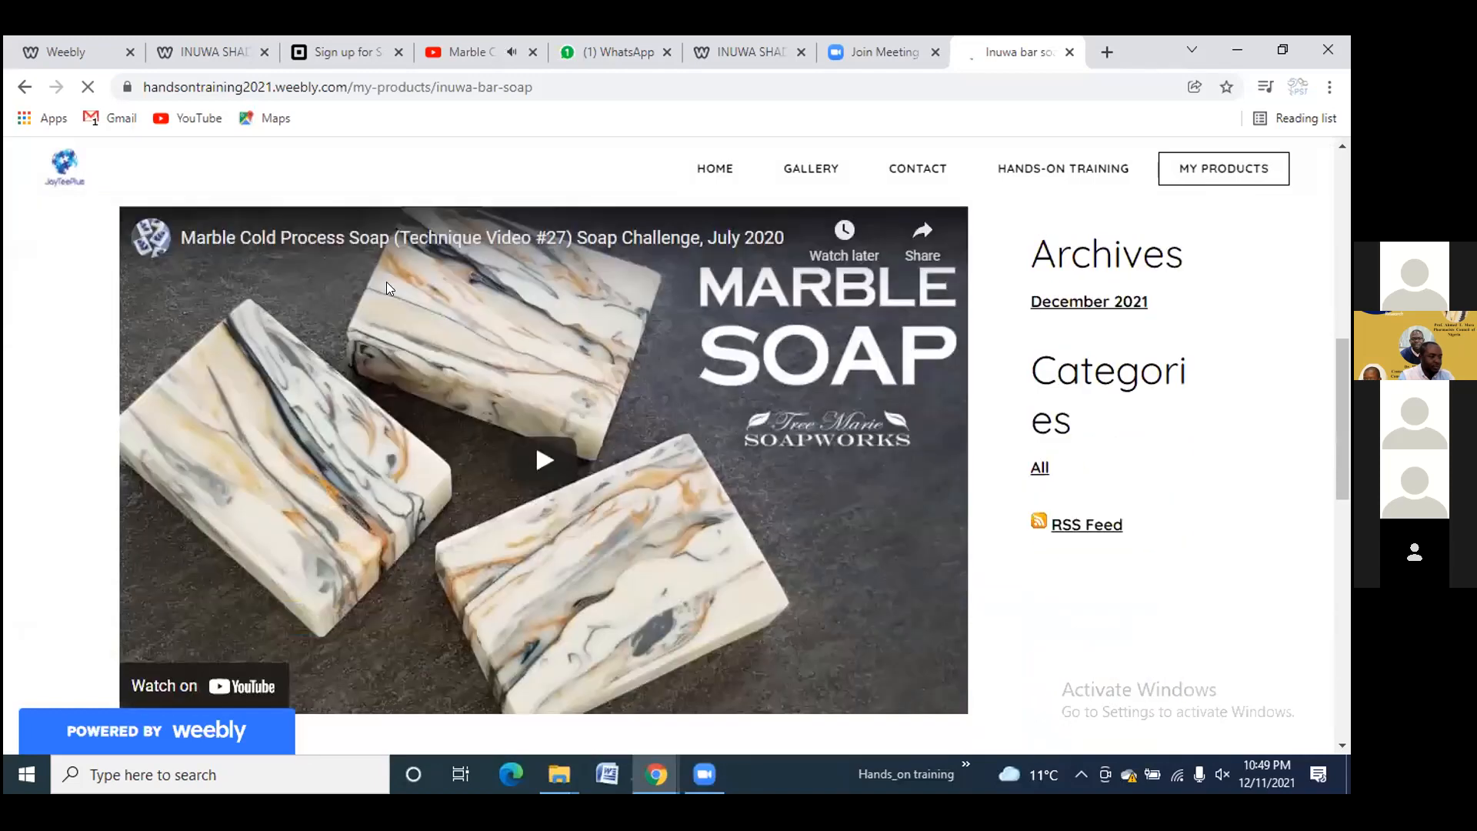
scroll(387, 289, down, 3)
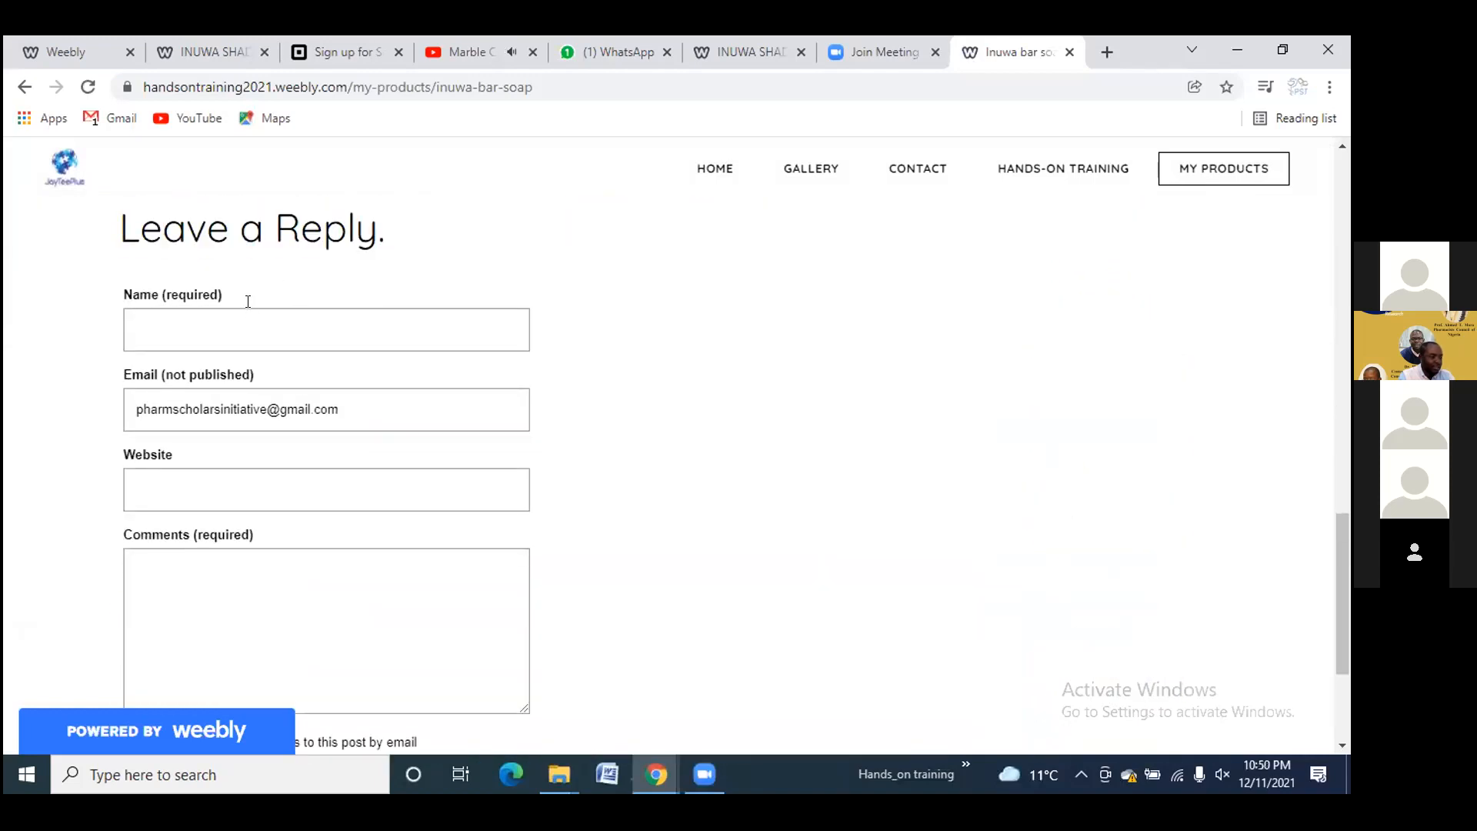
click(178, 327)
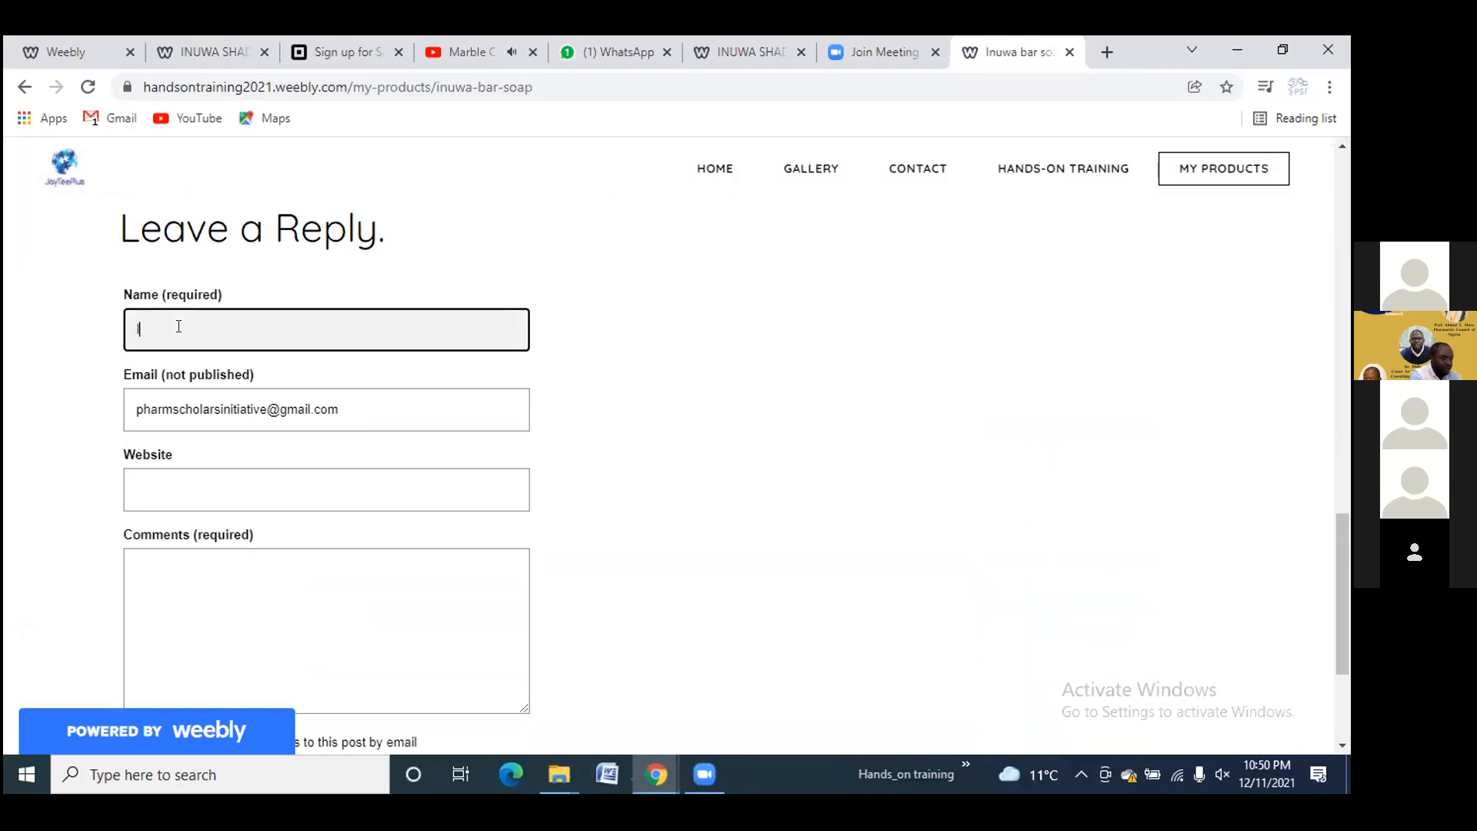
text(Ibrahim)
Write the comment 'Good product' and submit the reply
scroll(185, 328, down, 3)
click(168, 289)
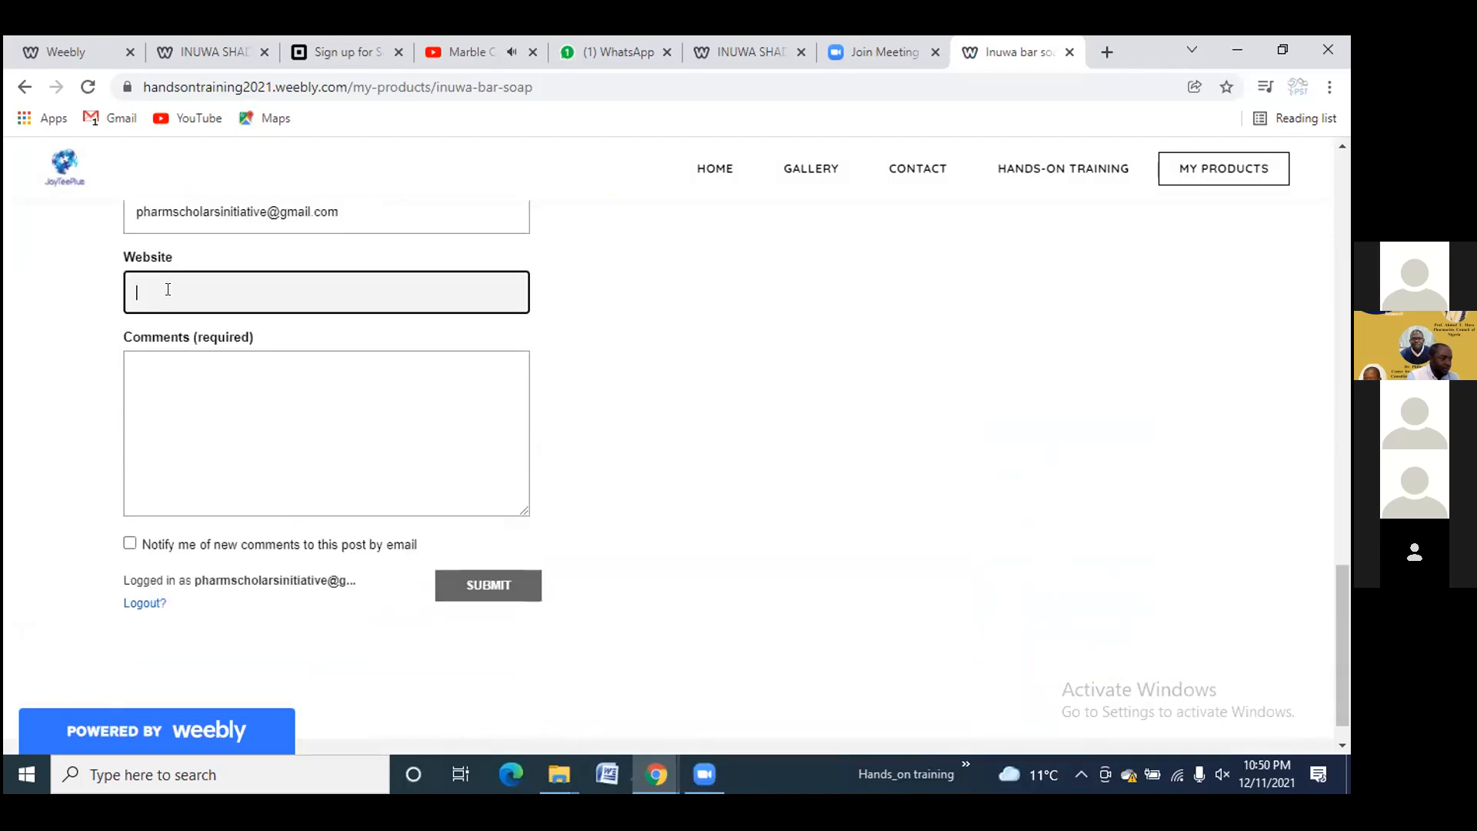
click(178, 363)
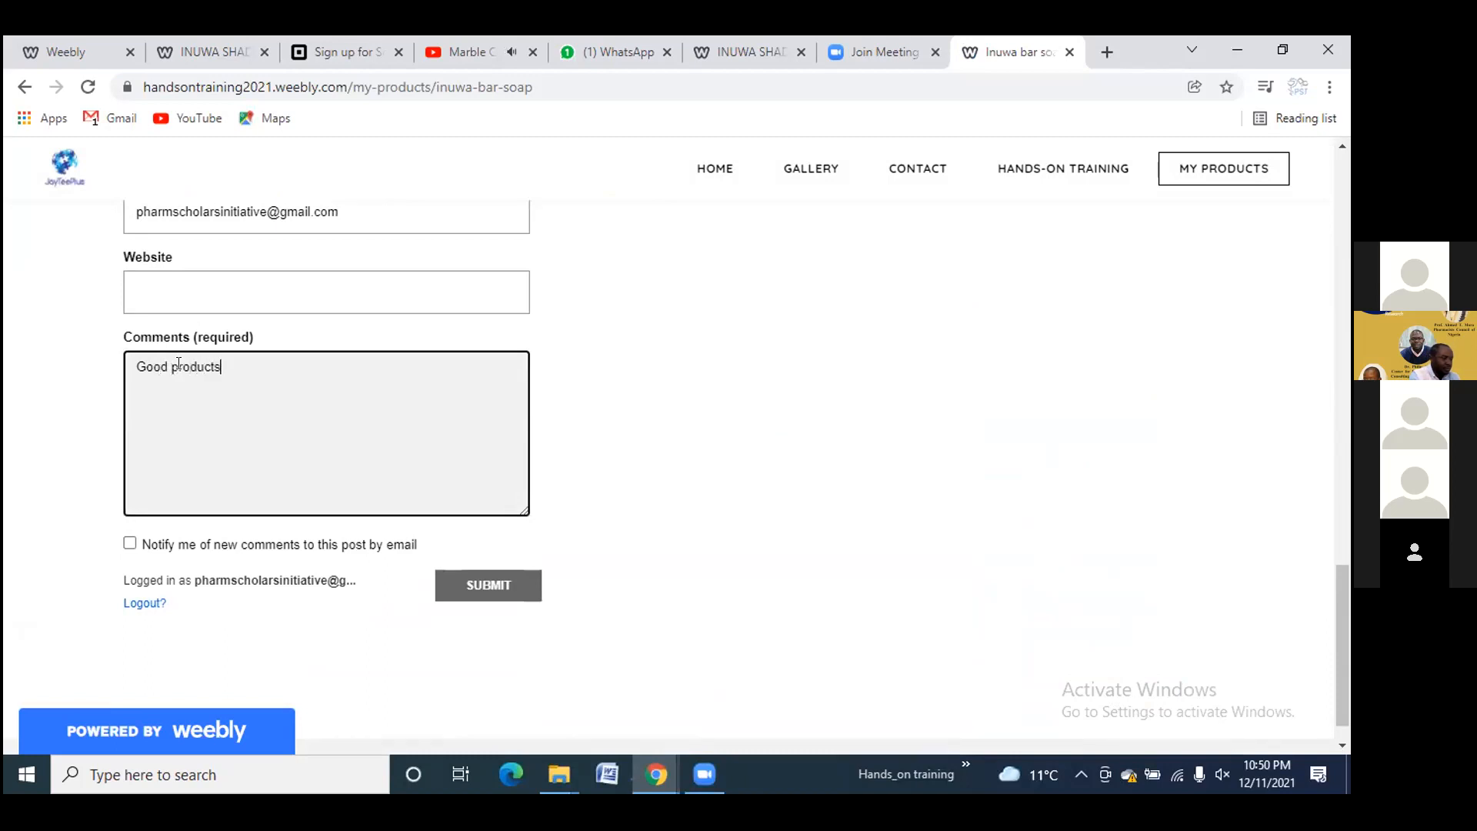
key(BackSpace)
scroll(193, 445, down, 1)
click(467, 537)
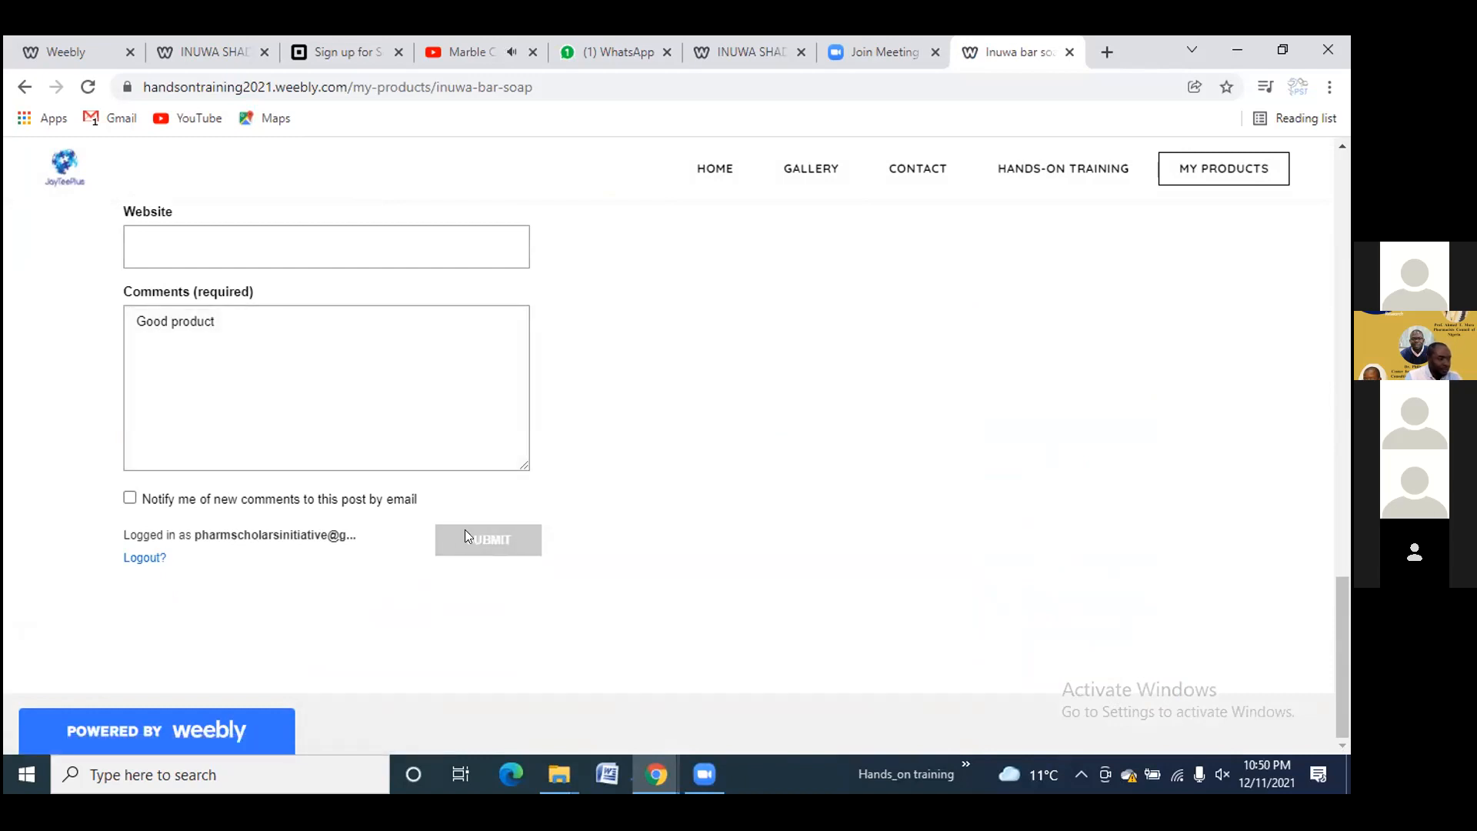
click(467, 537)
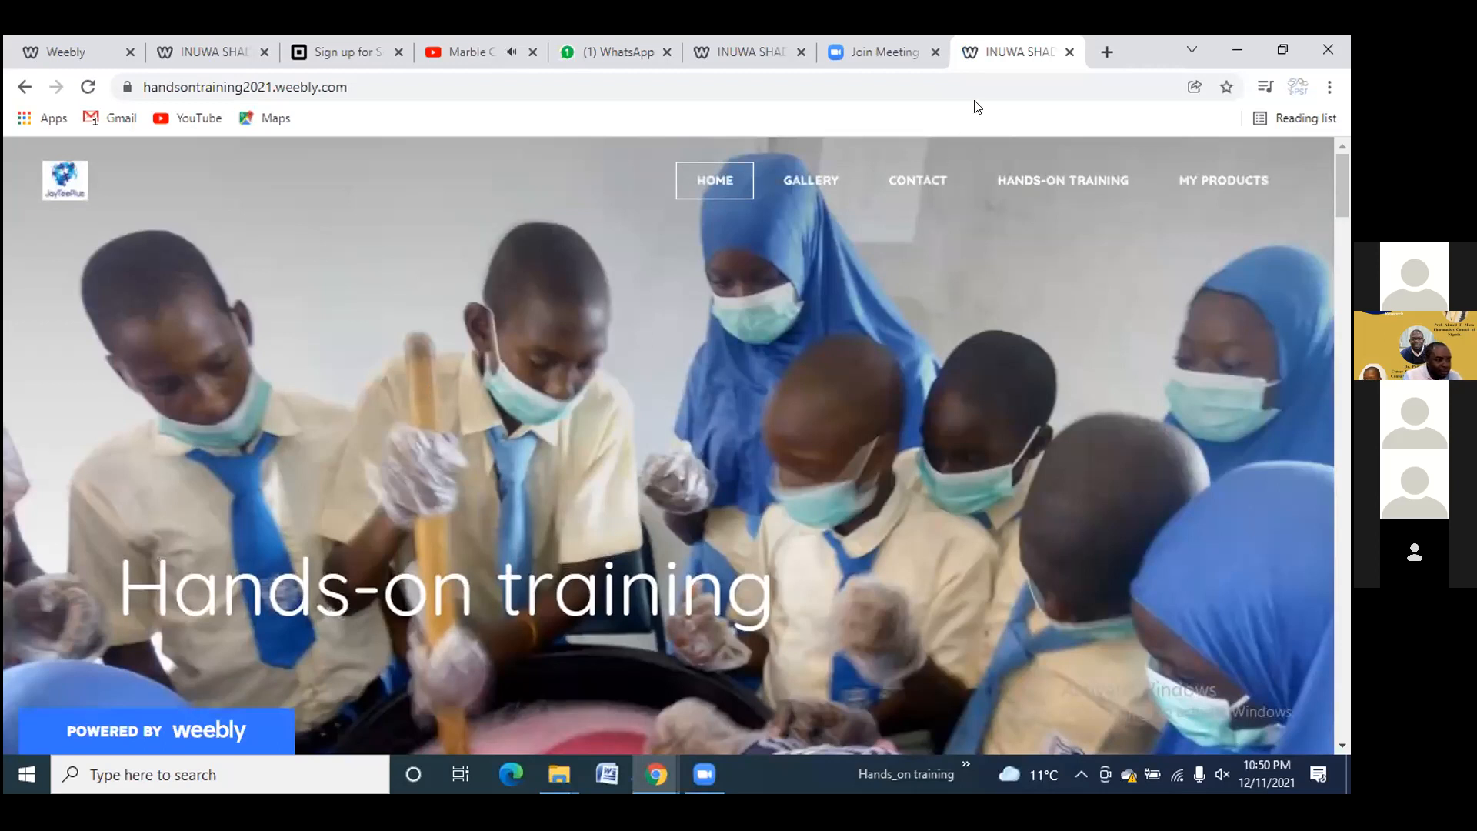
Load the Gmail inbox in a new tab, then switch back to the Hands-on training site
click(1105, 52)
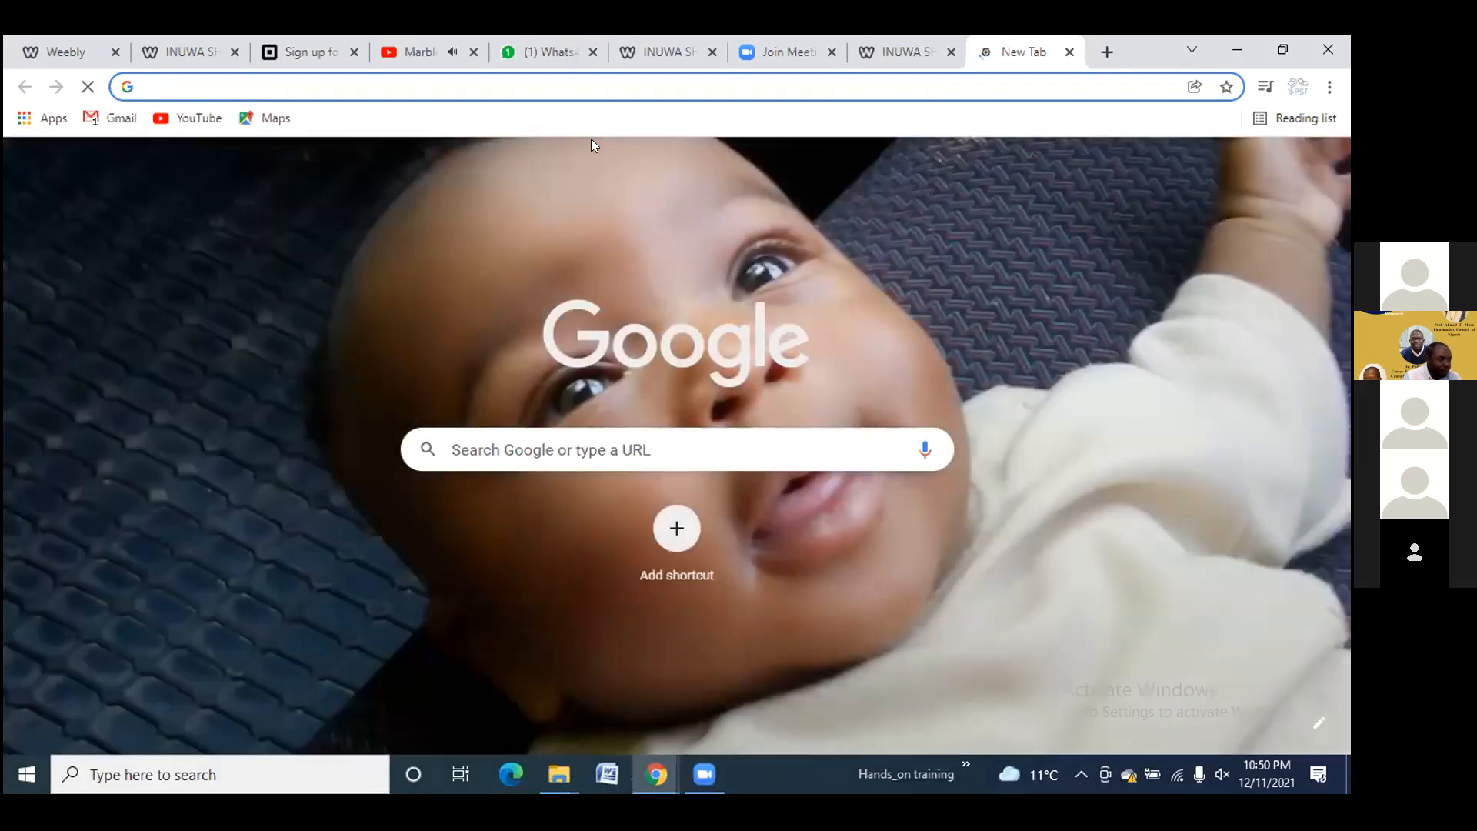
click(102, 119)
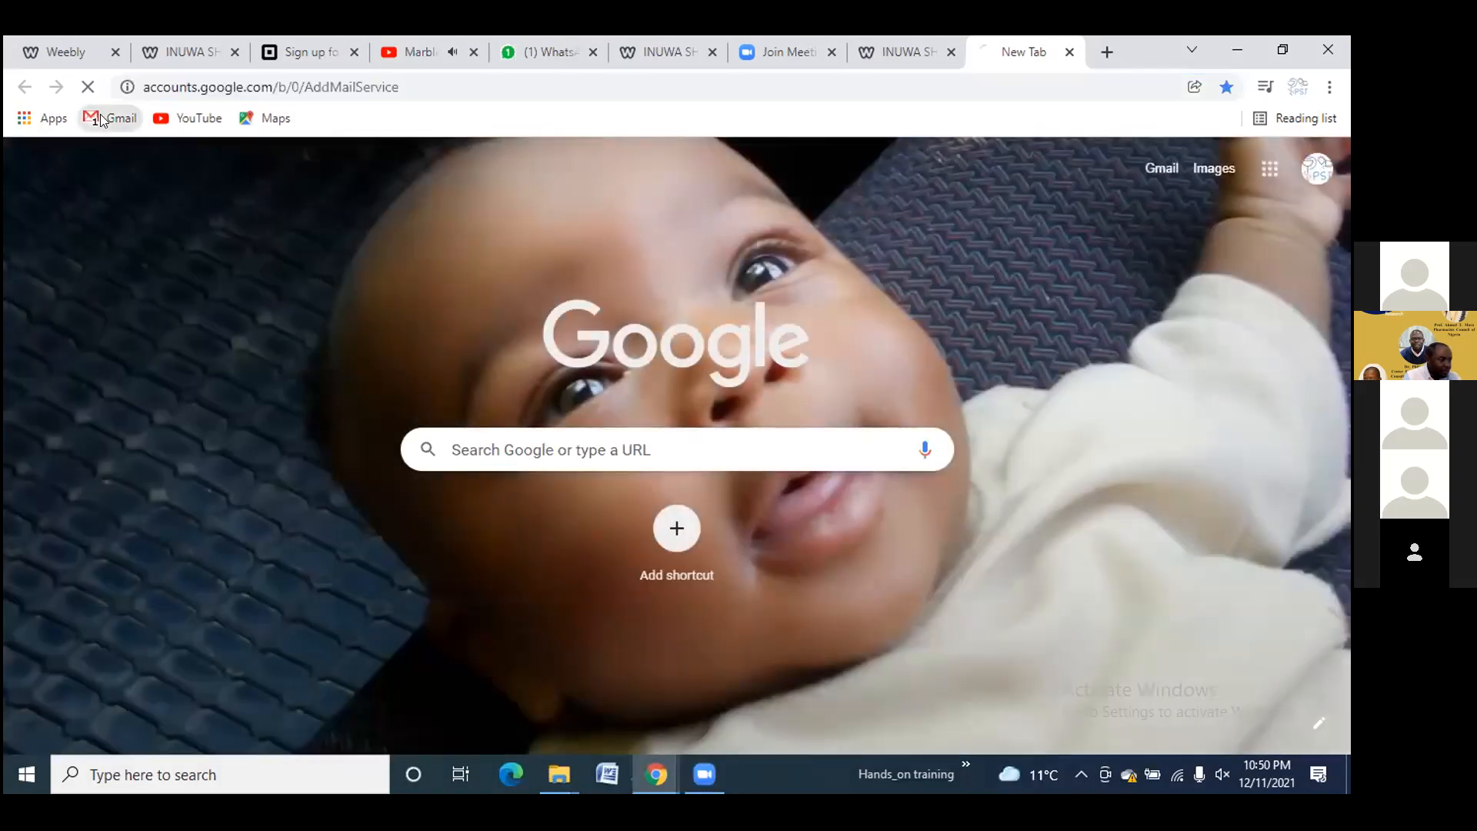
click(1152, 169)
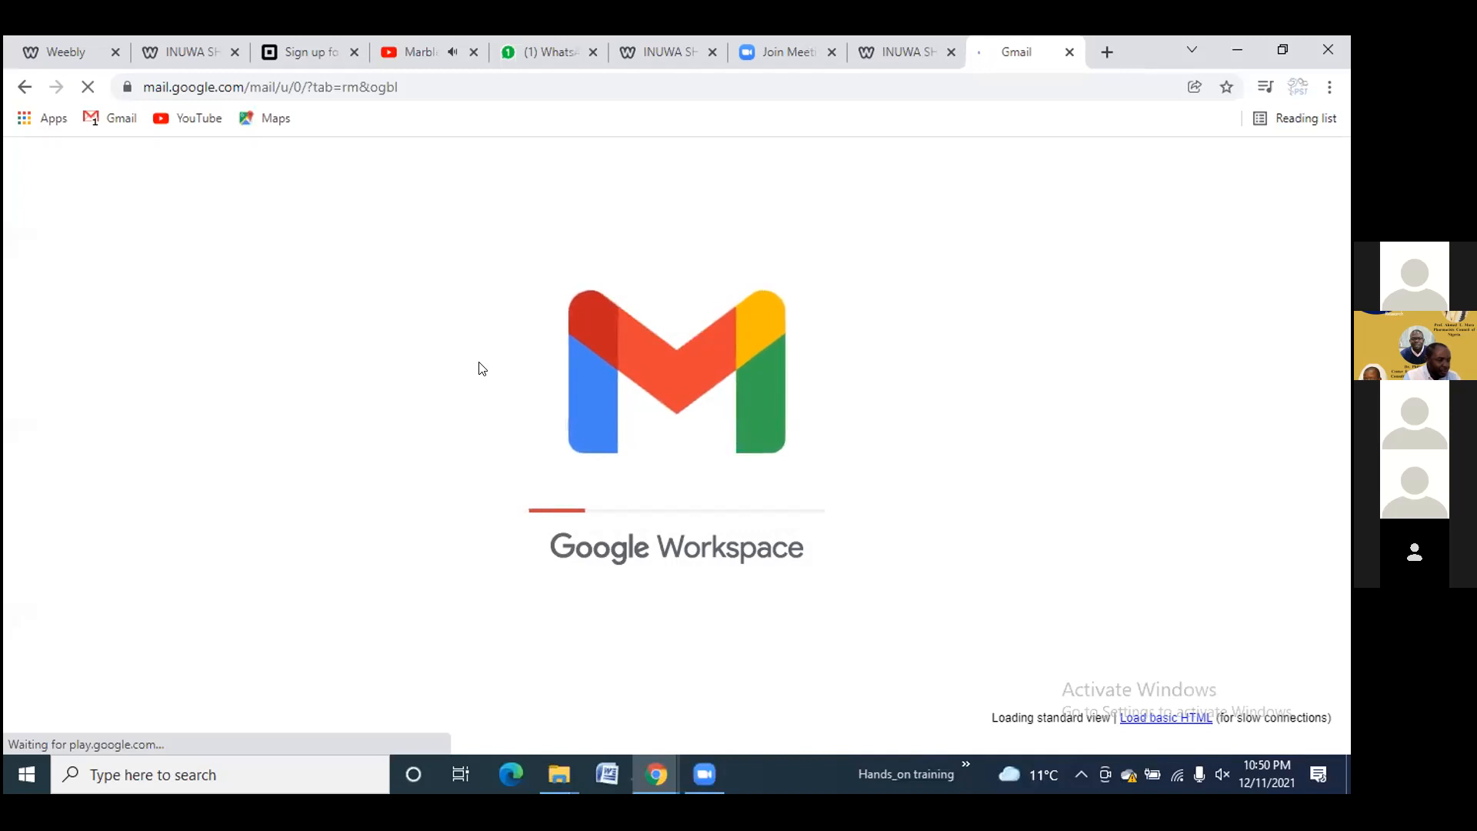
click(864, 62)
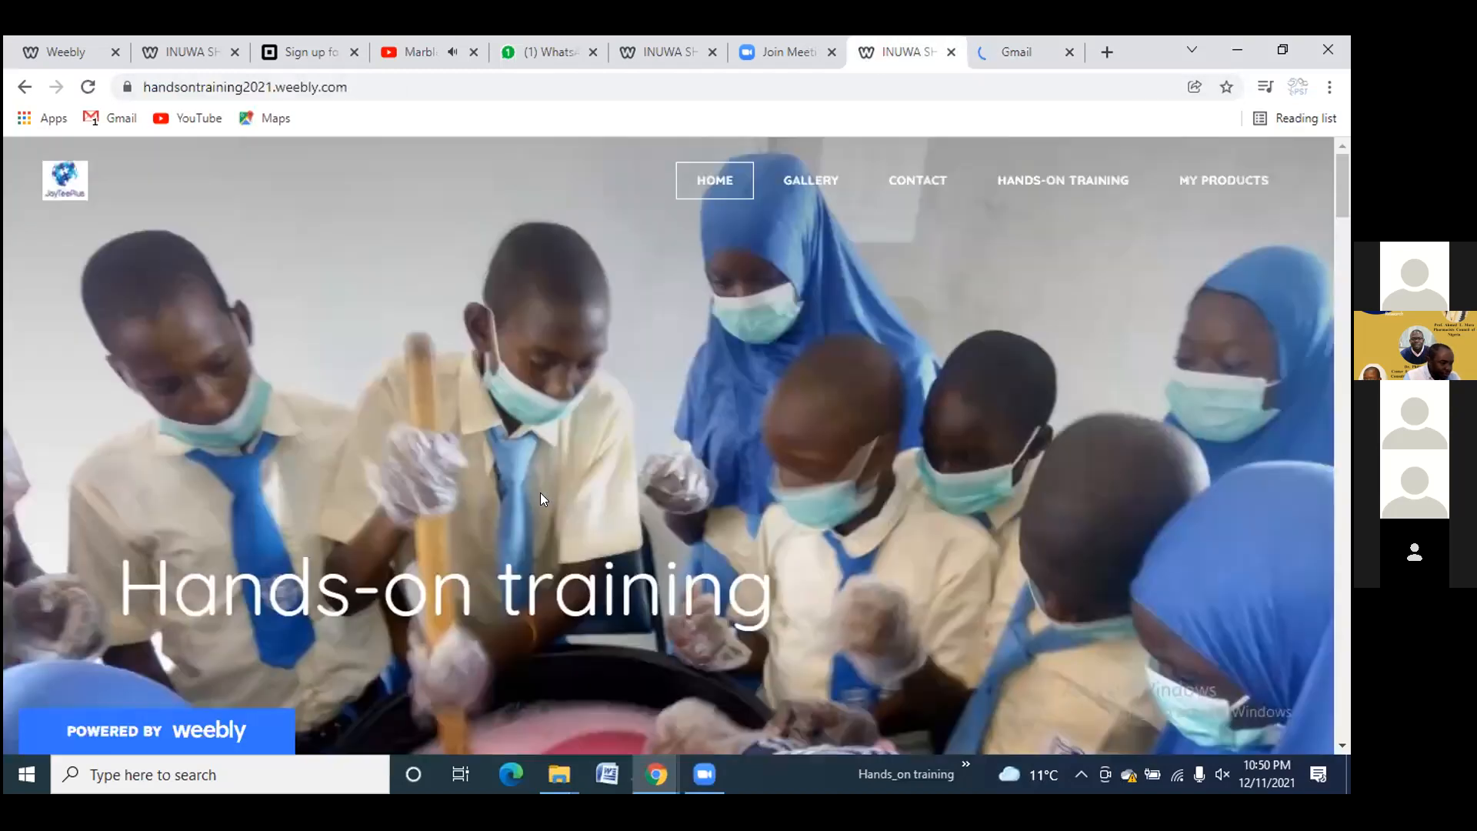
Go to My products and open the Inuwa bar soap post's '1 Comment' showing 'Good product'
scroll(542, 488, down, 5)
scroll(542, 491, down, 15)
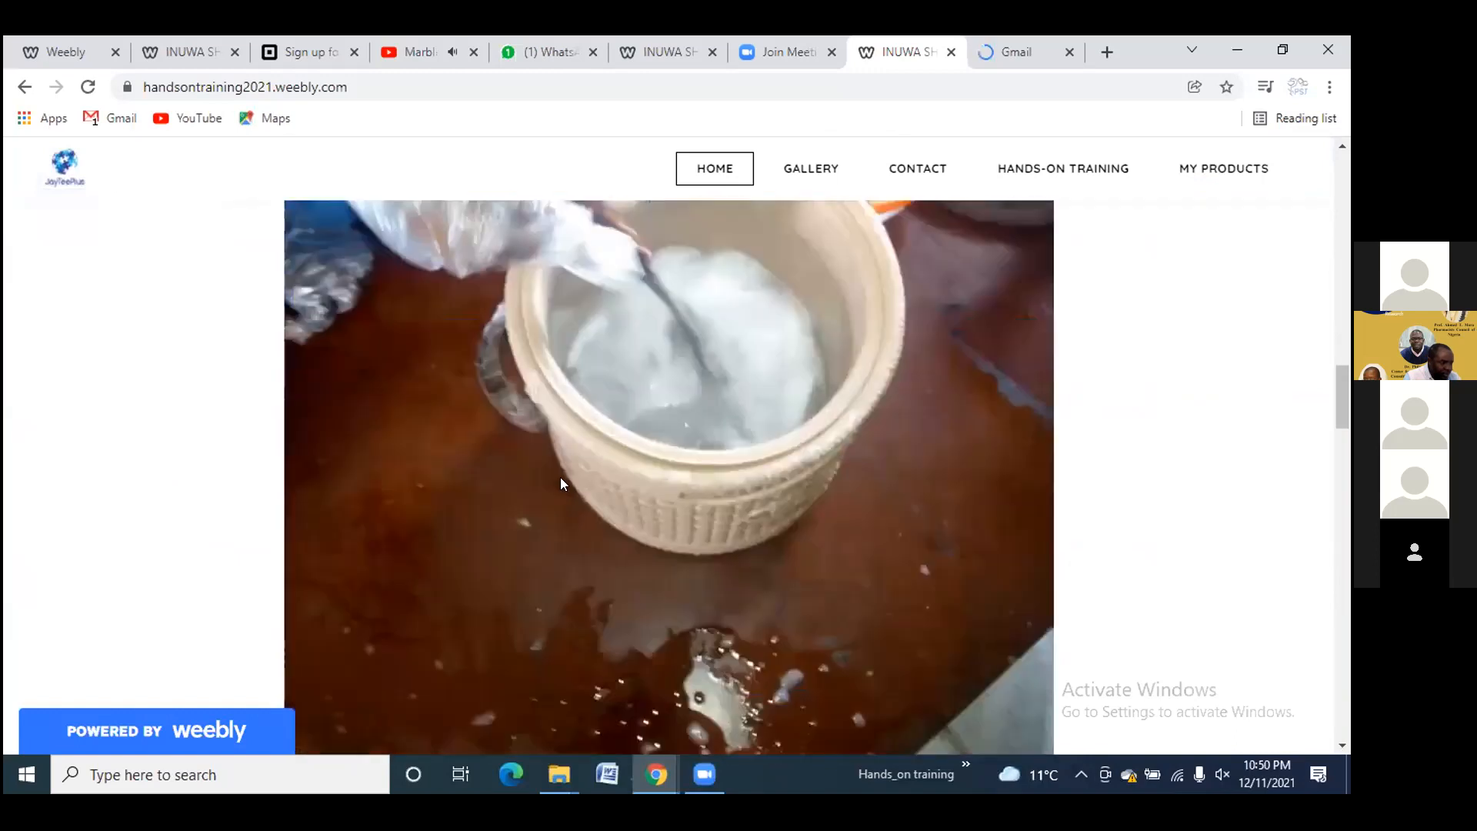
scroll(560, 483, down, 4)
click(1220, 166)
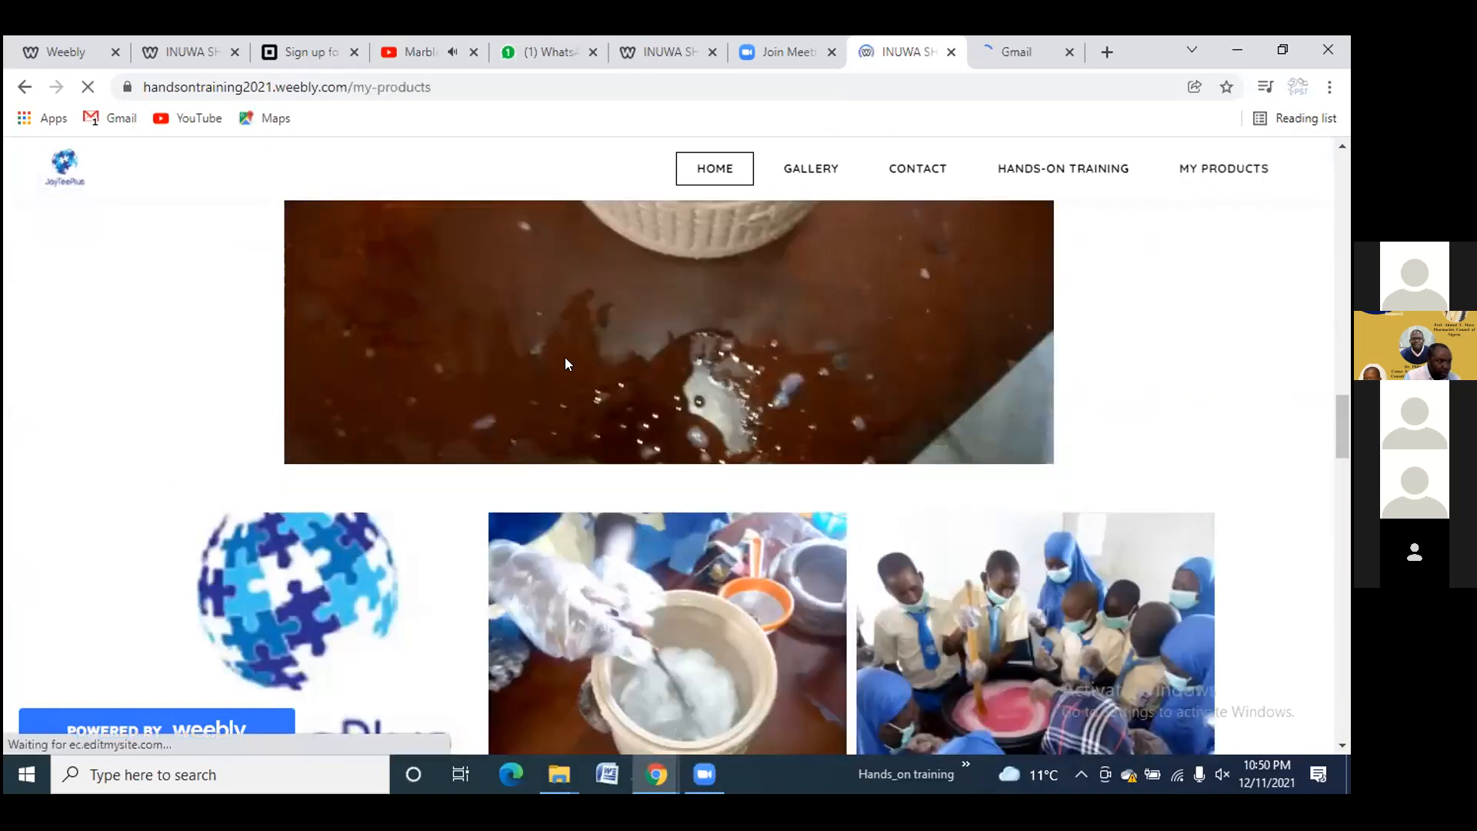
scroll(565, 361, down, 10)
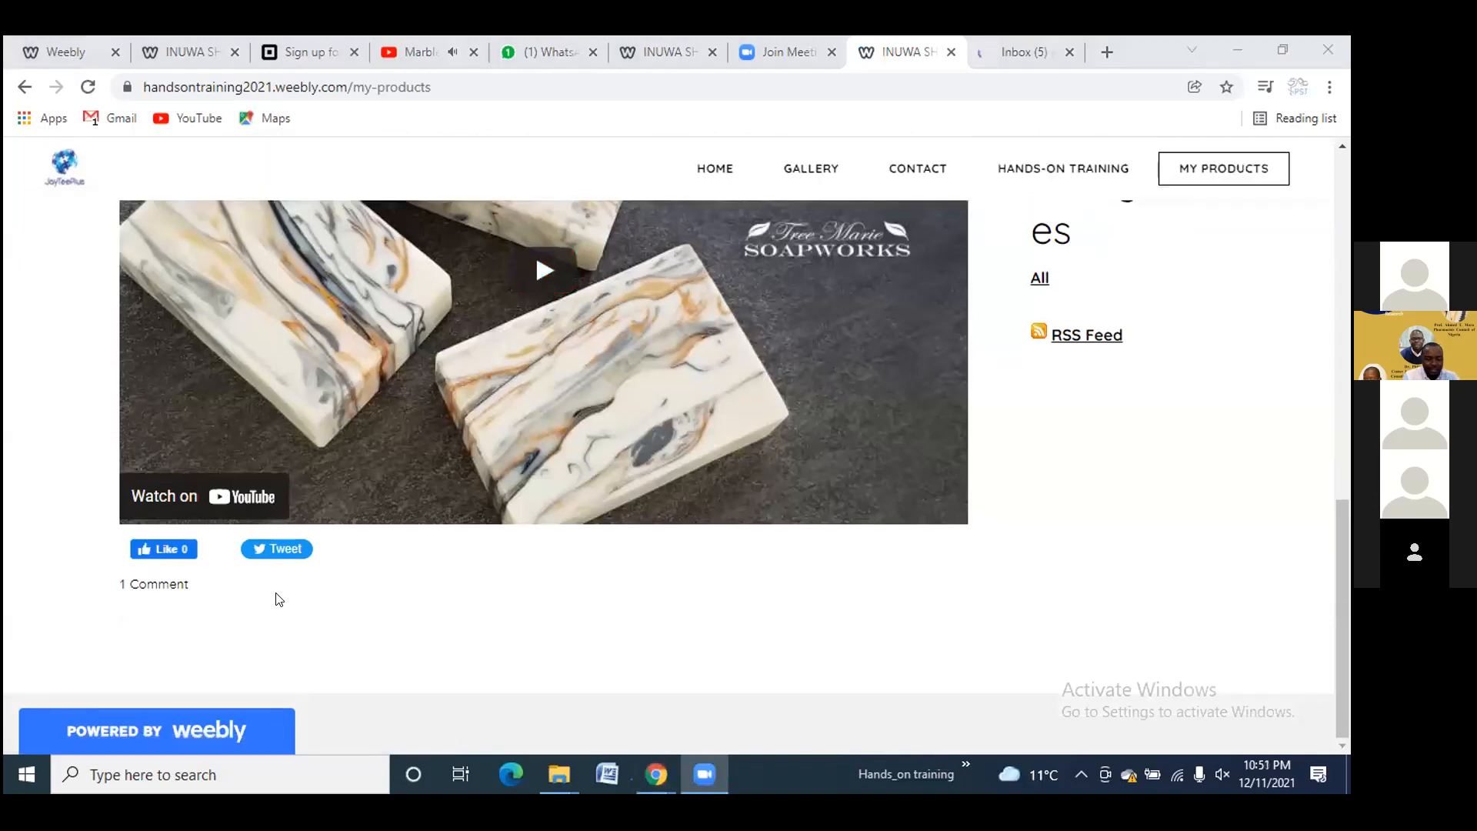
click(171, 586)
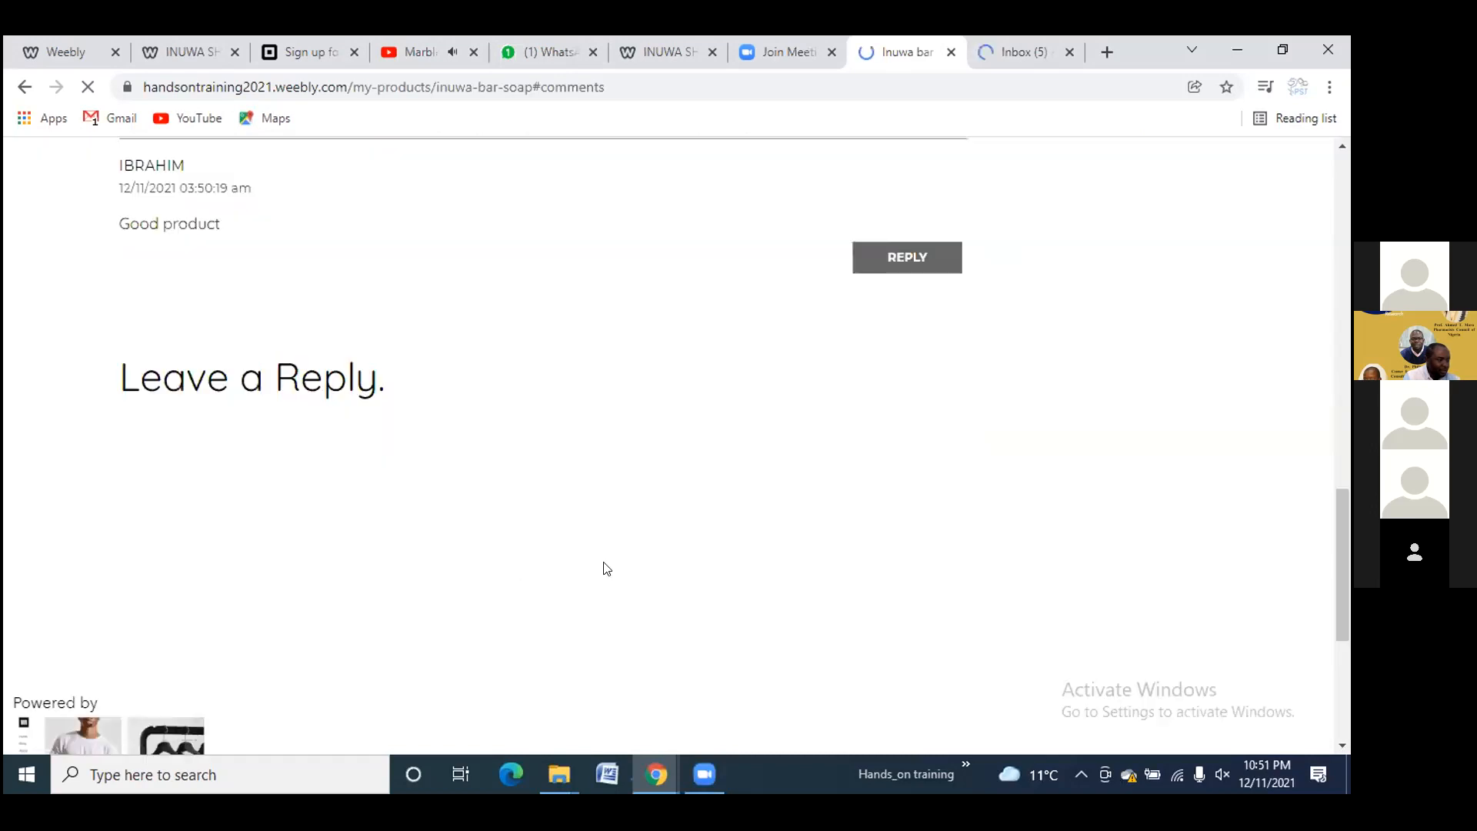
scroll(500, 557, up, 4)
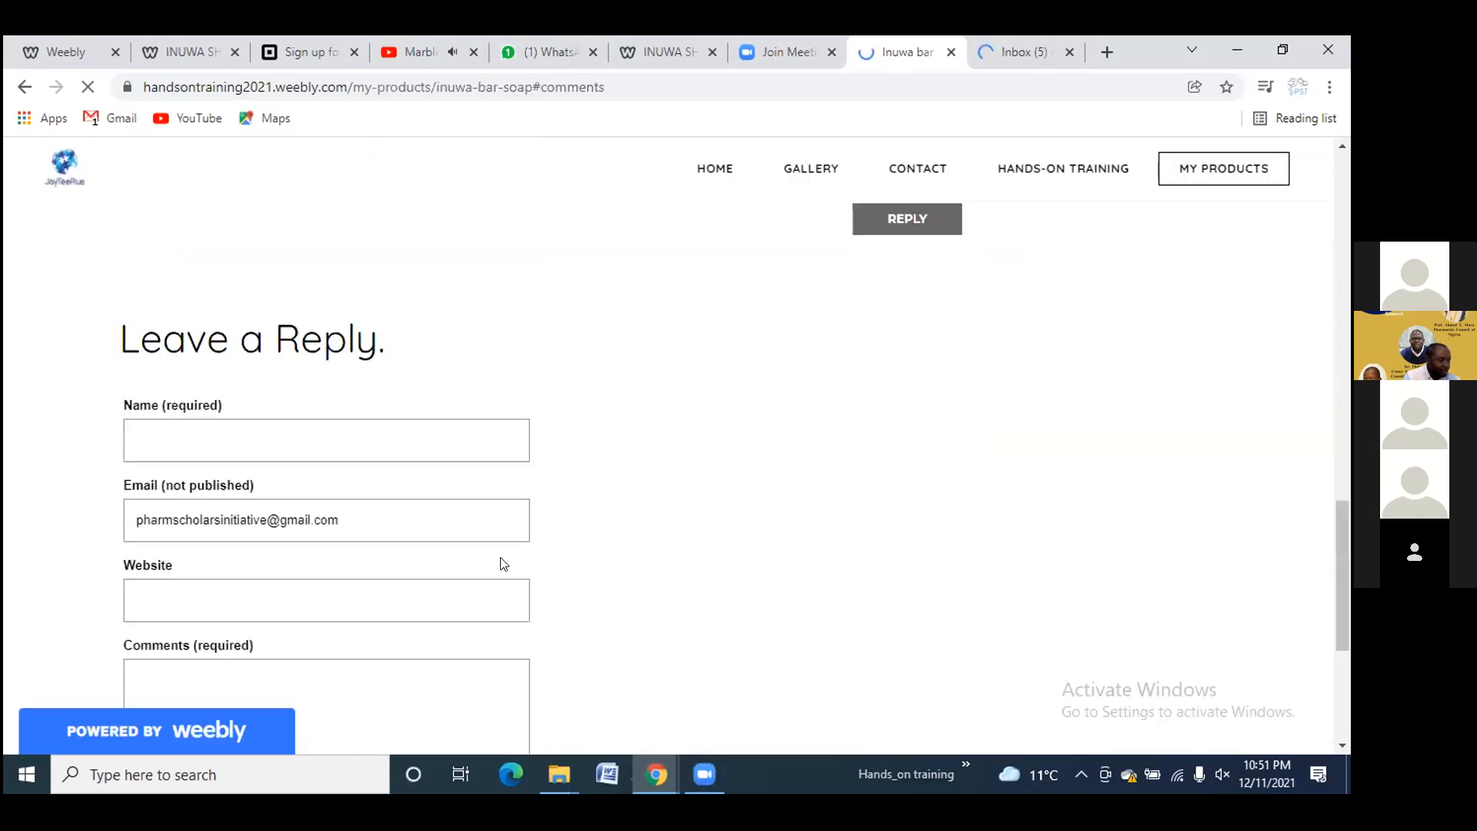
scroll(230, 497, up, 3)
scroll(154, 518, up, 1)
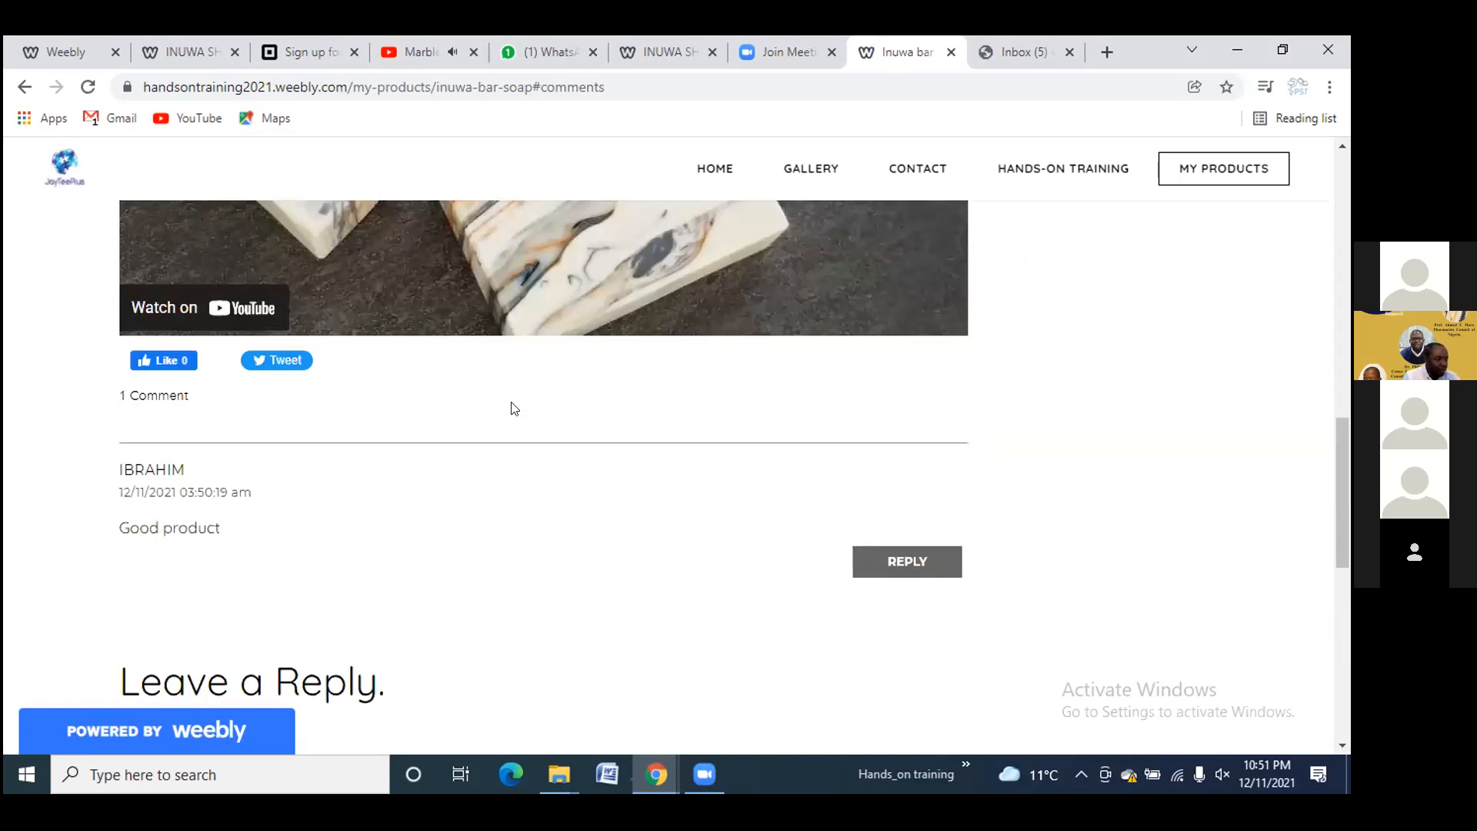
Enter the commenter's name again in the post's Leave a Reply form
scroll(512, 415, up, 4)
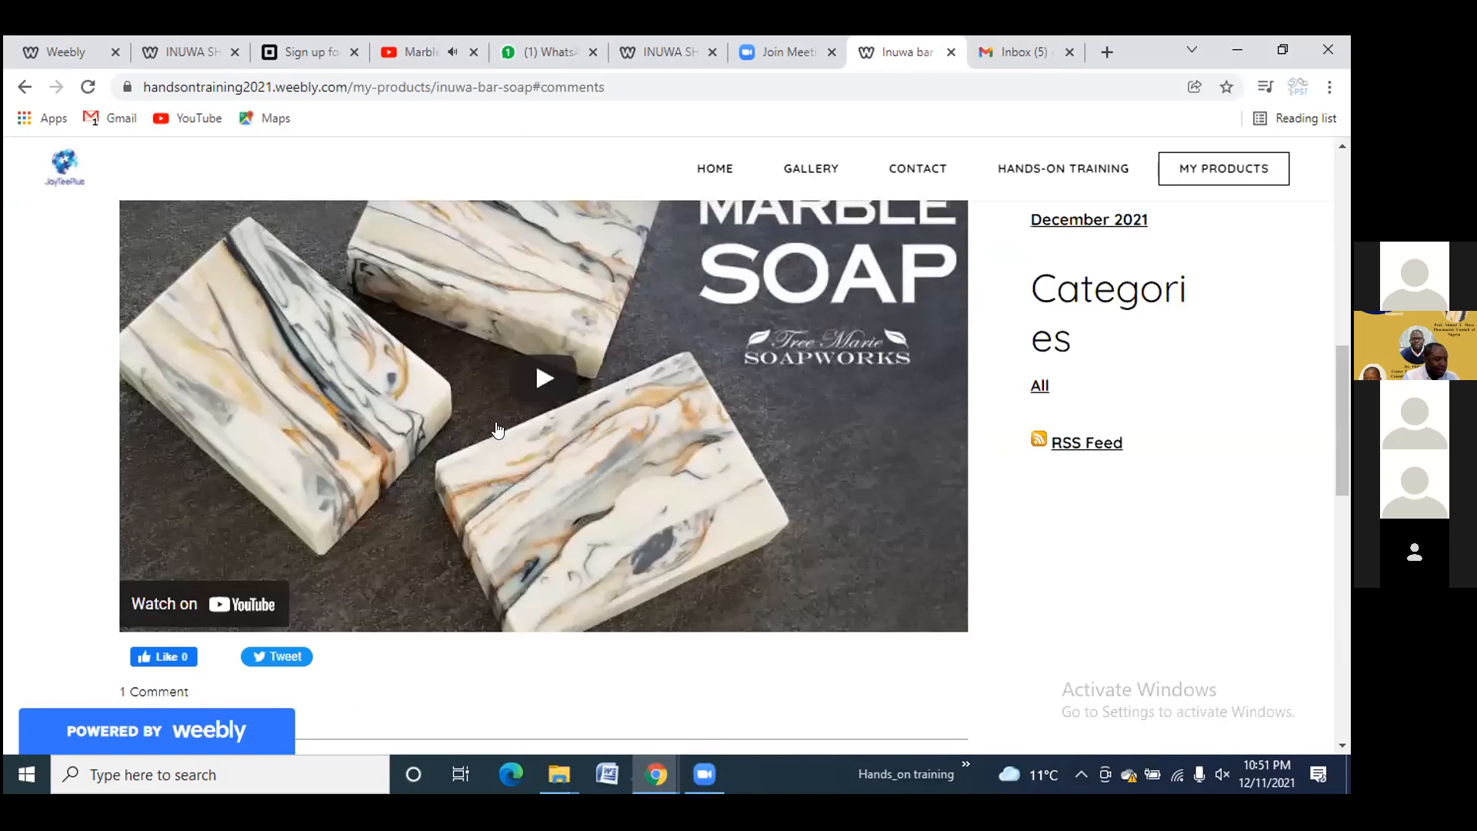
scroll(500, 427, up, 2)
scroll(249, 528, down, 2)
scroll(228, 527, down, 4)
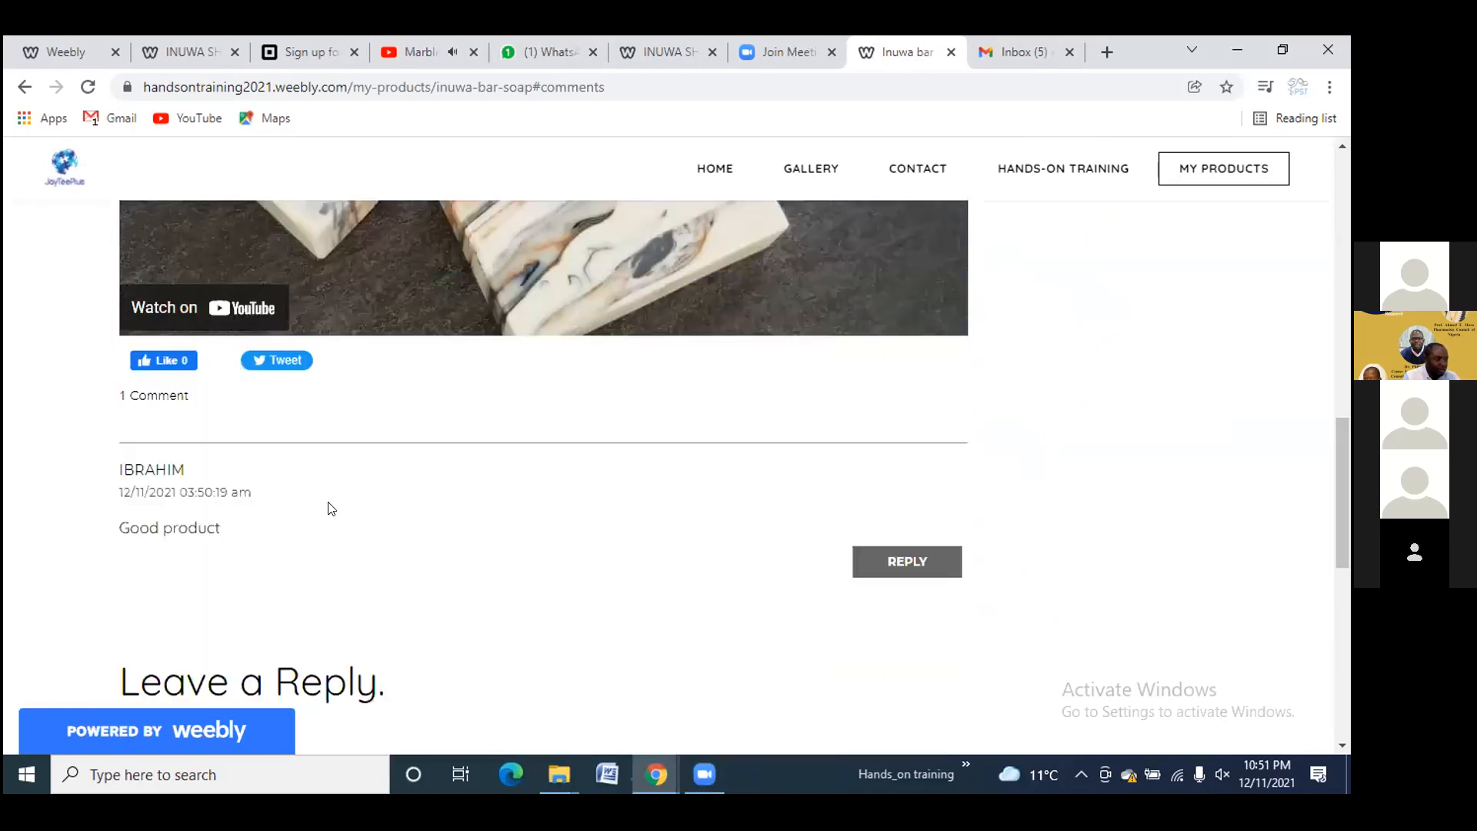
scroll(388, 542, down, 1)
scroll(330, 521, down, 2)
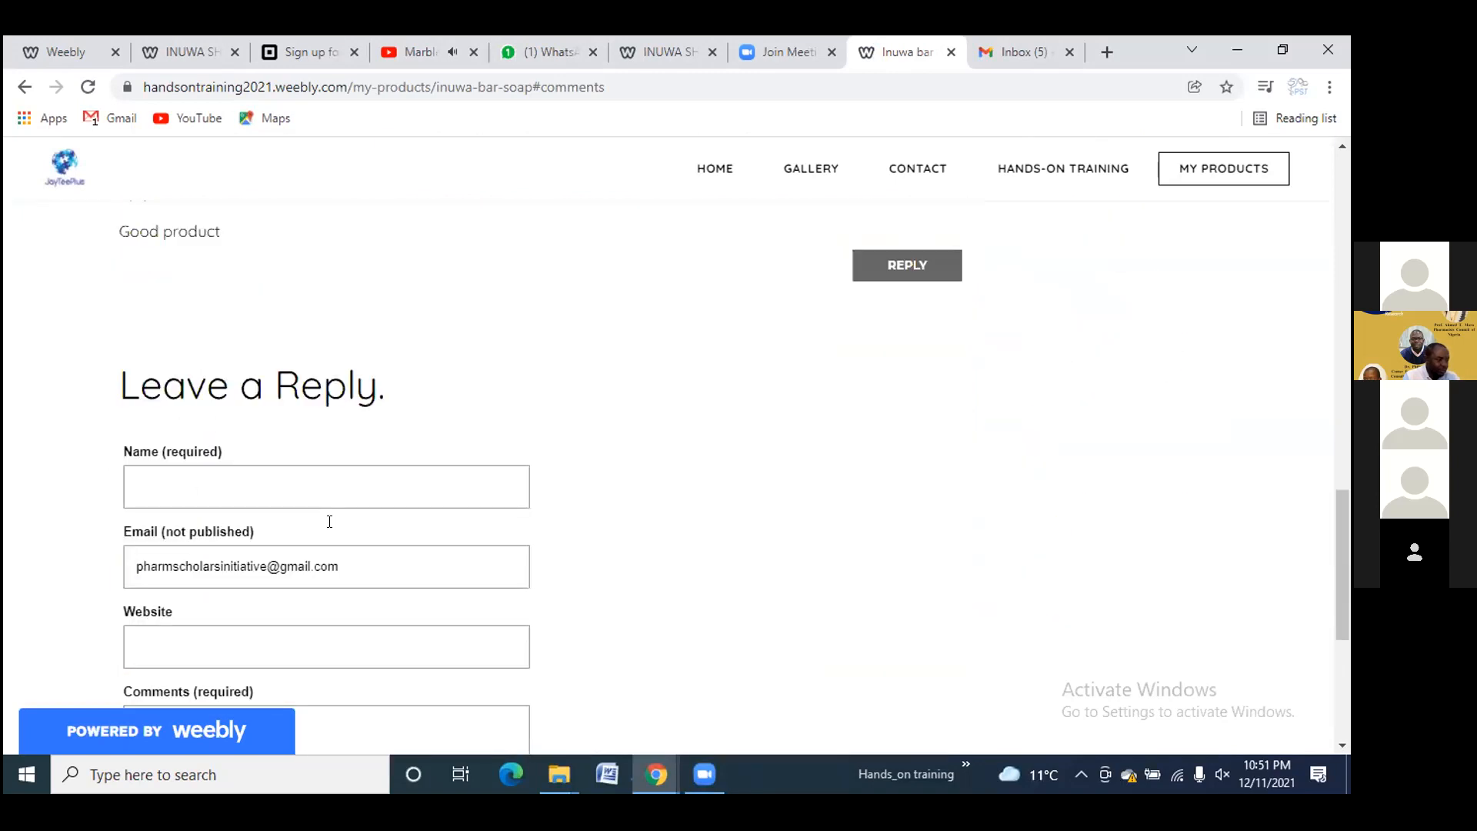
click(202, 491)
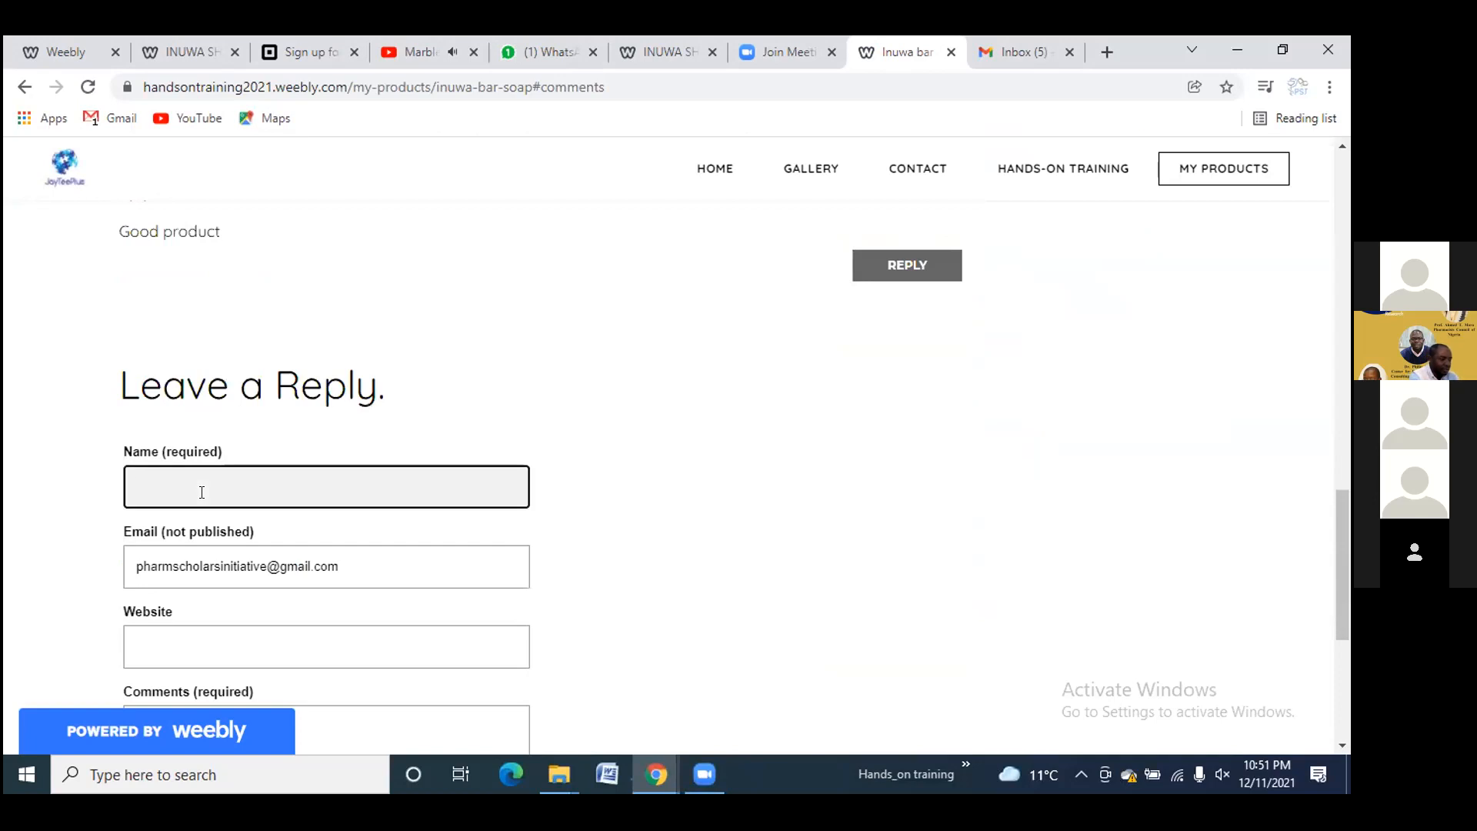
text(Ibrahim)
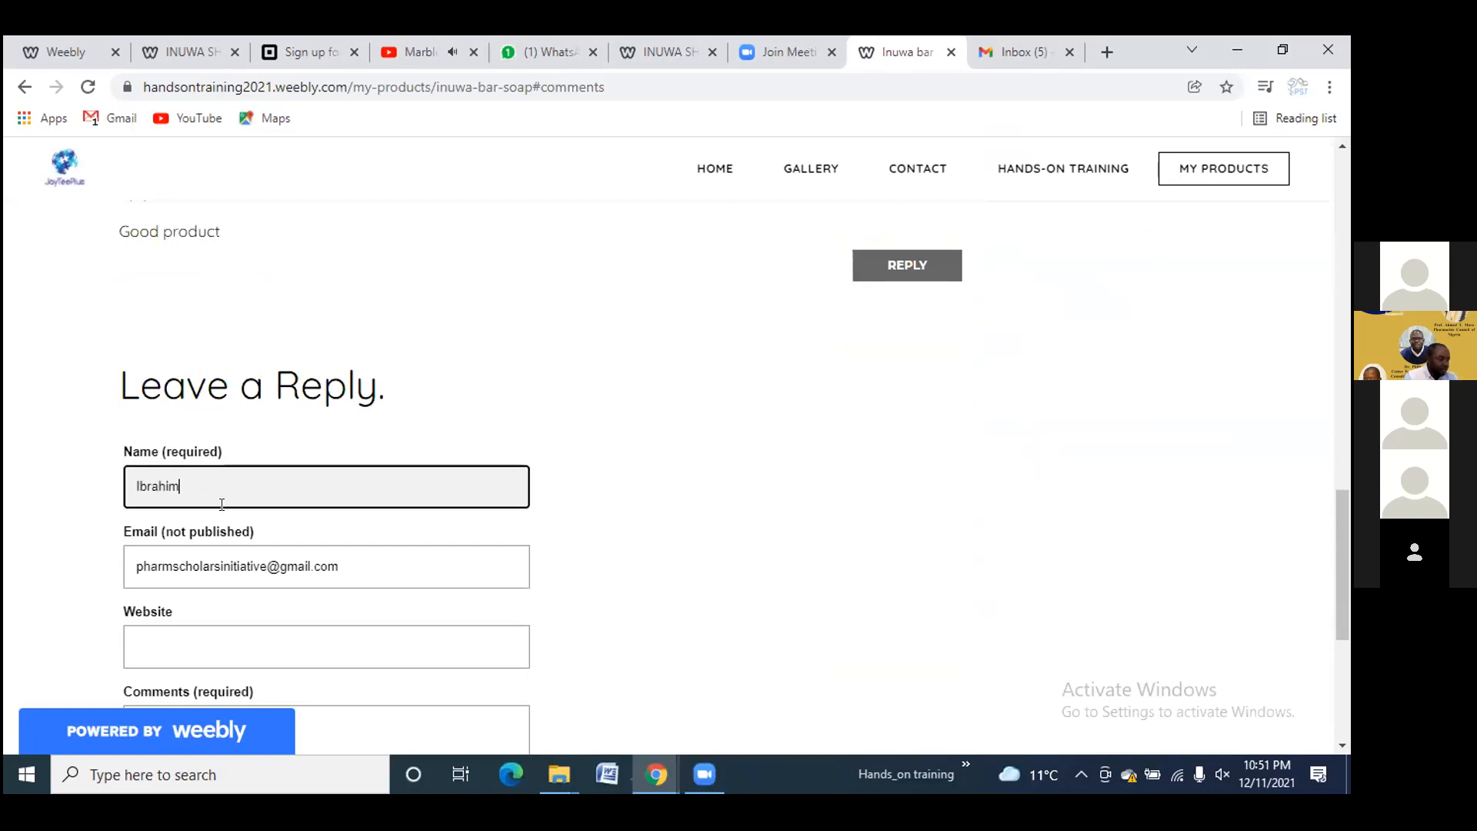
Write the second comment 'Bull shit' and submit it
scroll(189, 587, down, 1)
scroll(186, 458, down, 2)
click(186, 459)
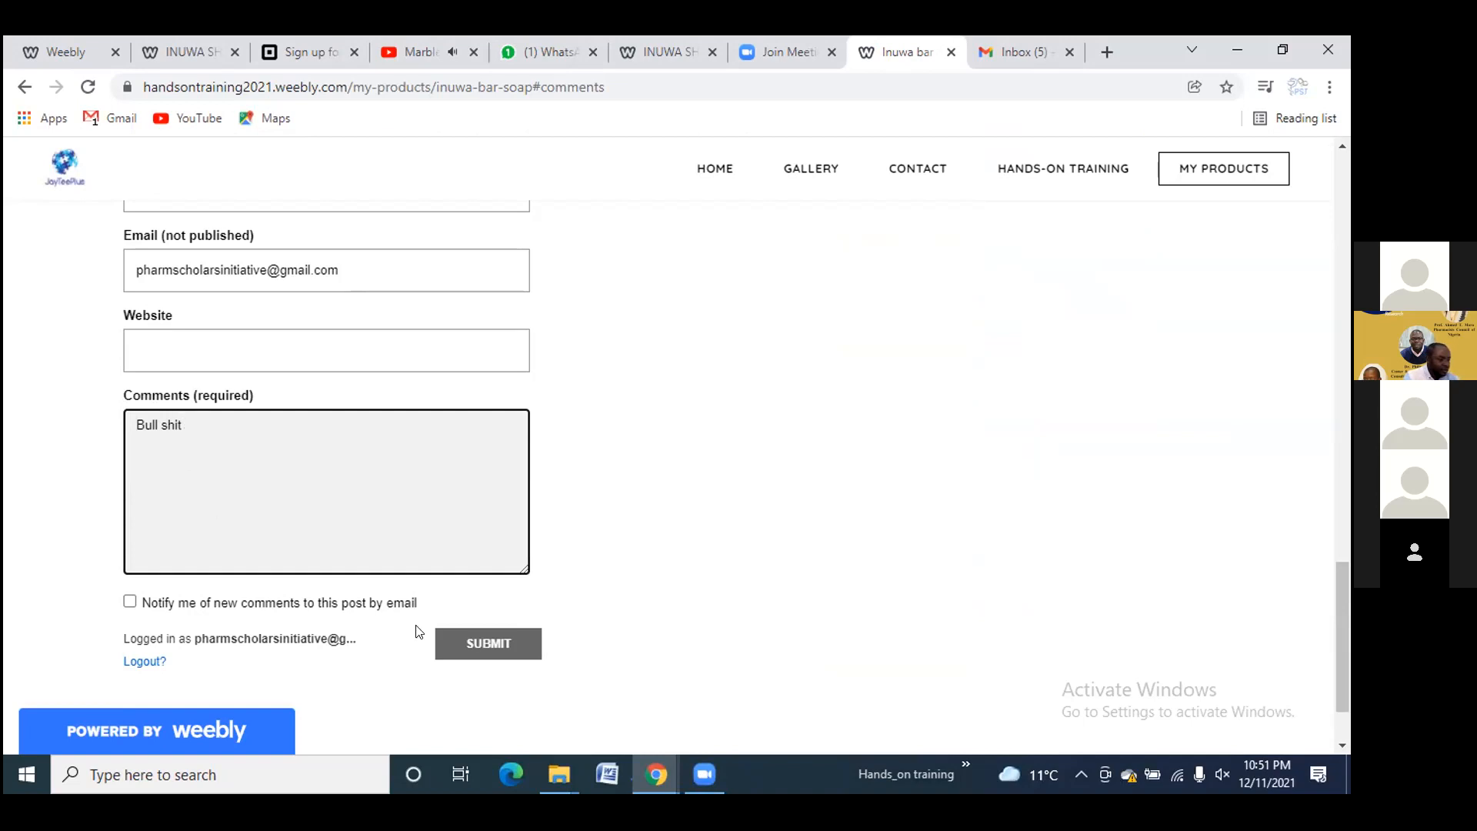
click(471, 638)
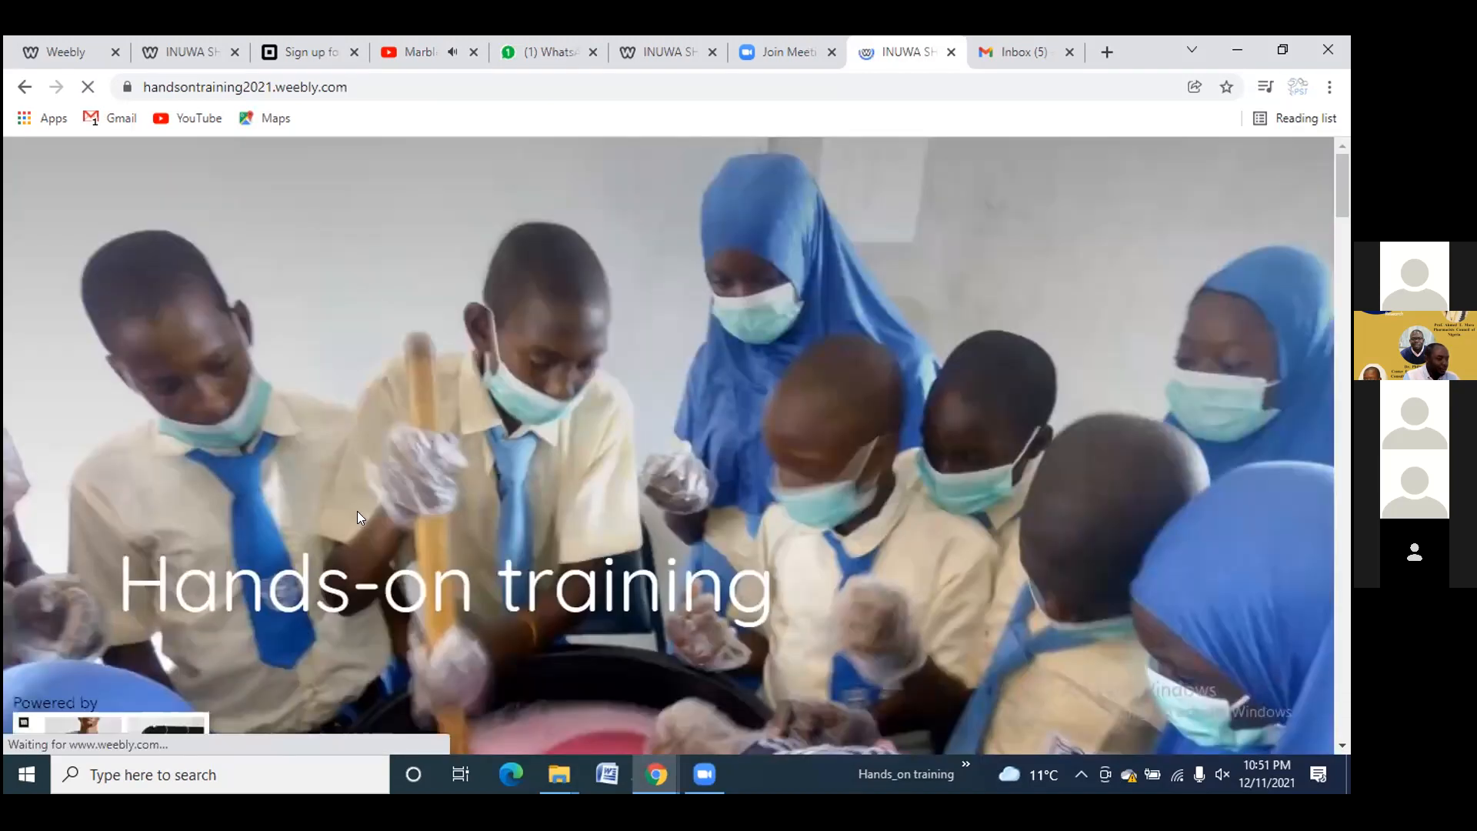
Scroll through the published home page and go to My products
scroll(357, 513, down, 1)
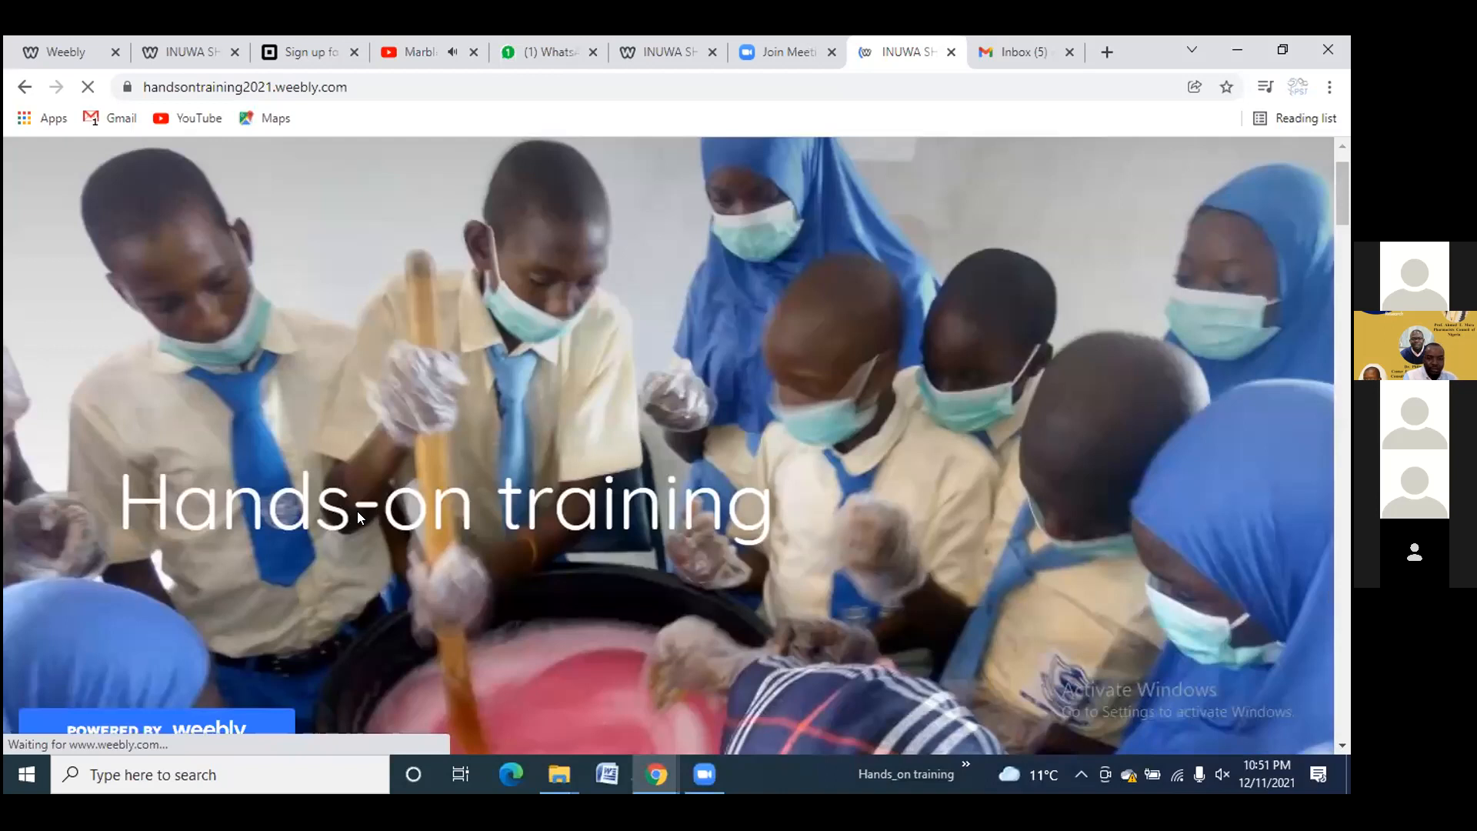
scroll(357, 511, down, 8)
scroll(358, 508, down, 3)
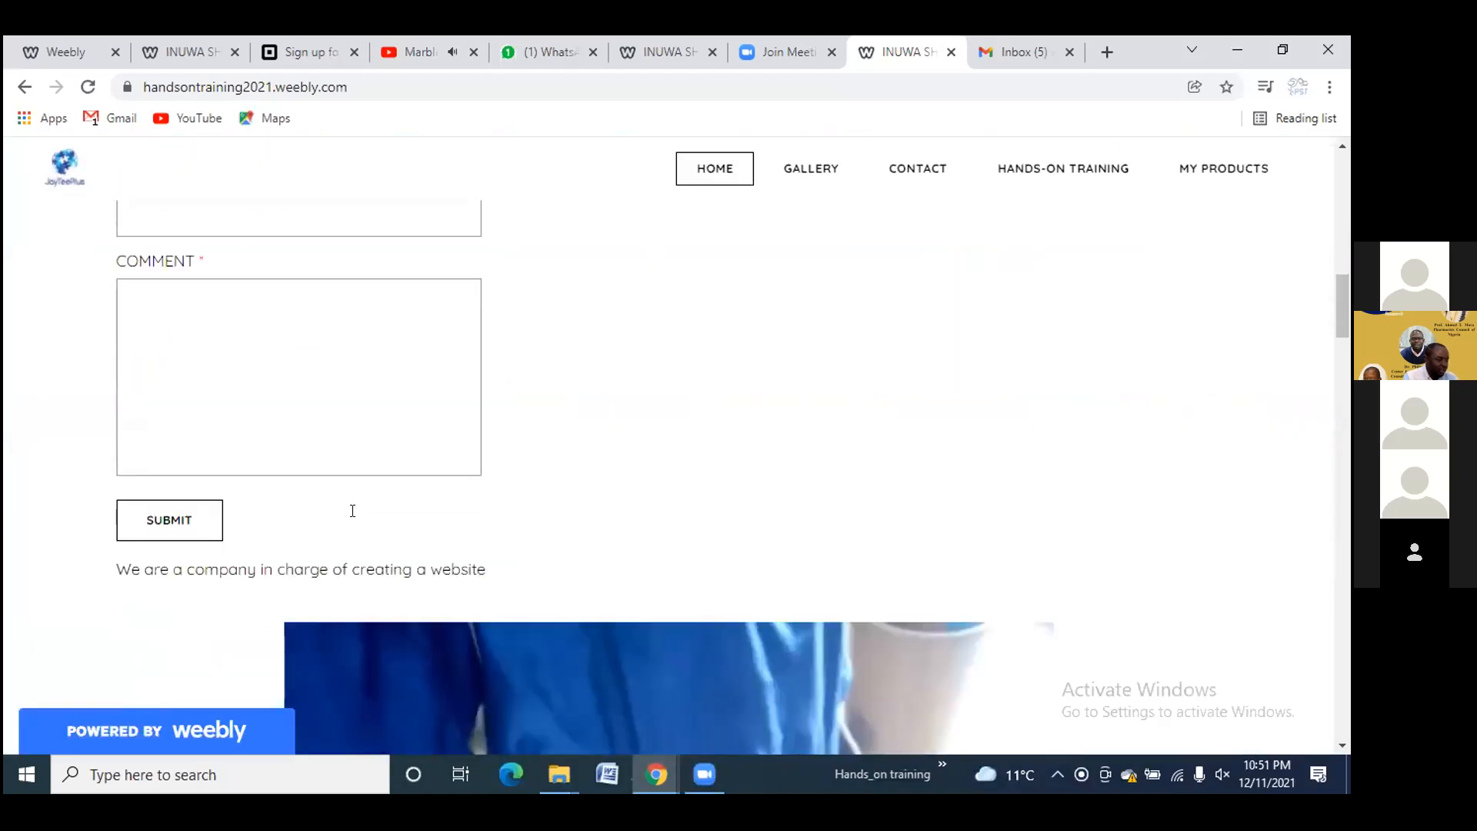
scroll(353, 511, up, 1)
scroll(353, 511, down, 7)
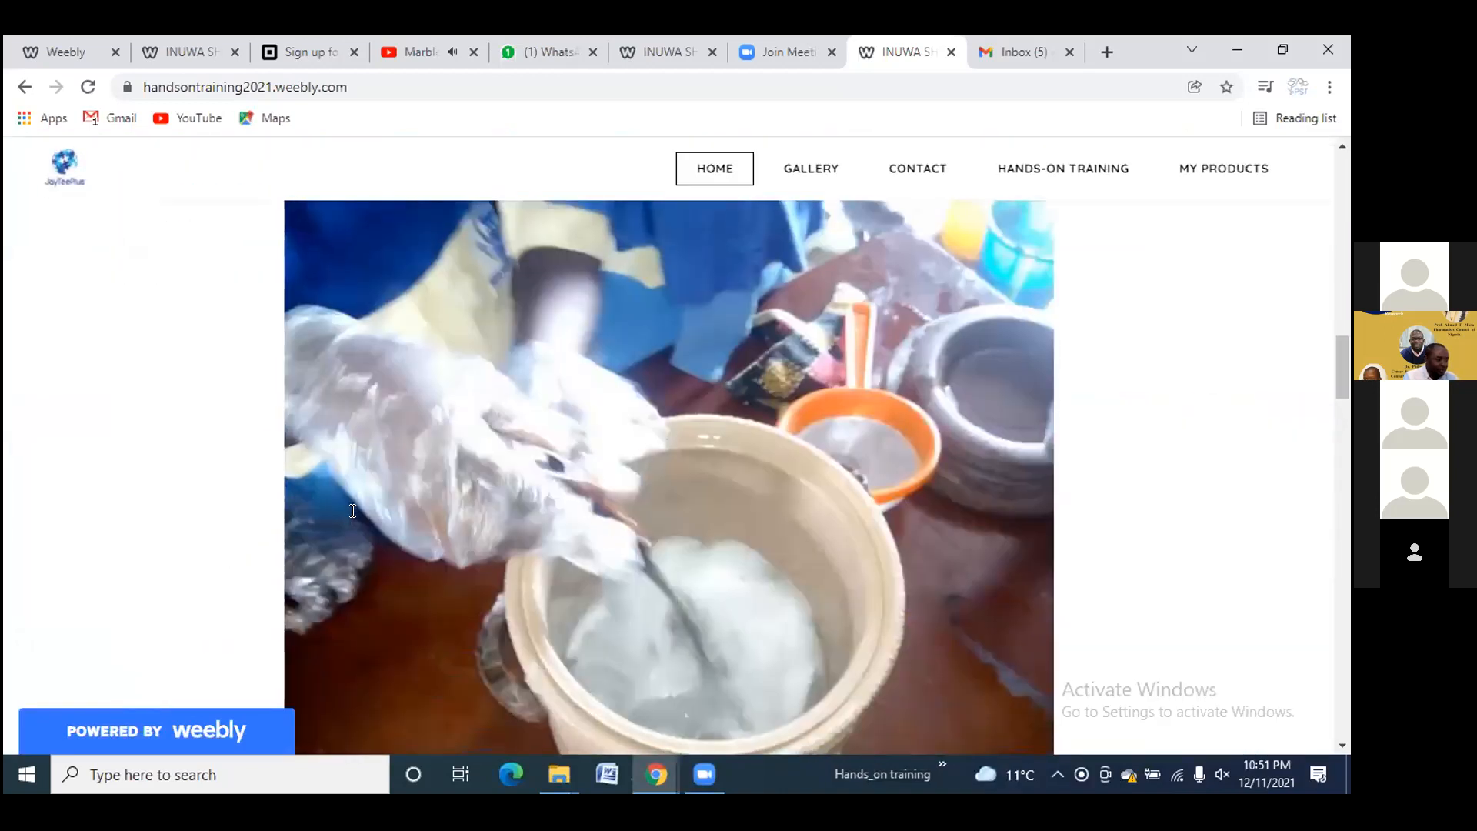
scroll(352, 511, down, 12)
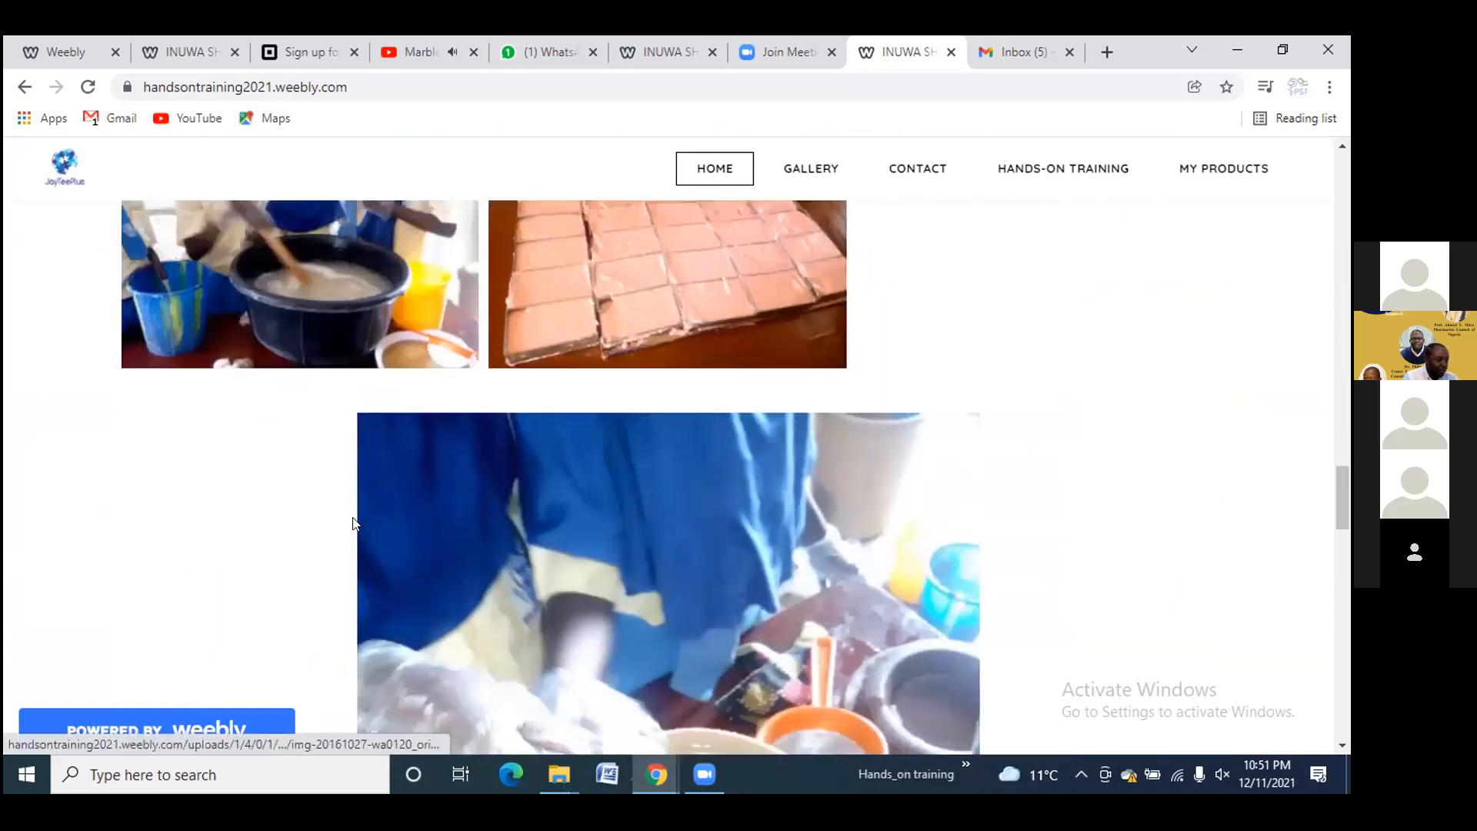
scroll(352, 517, down, 8)
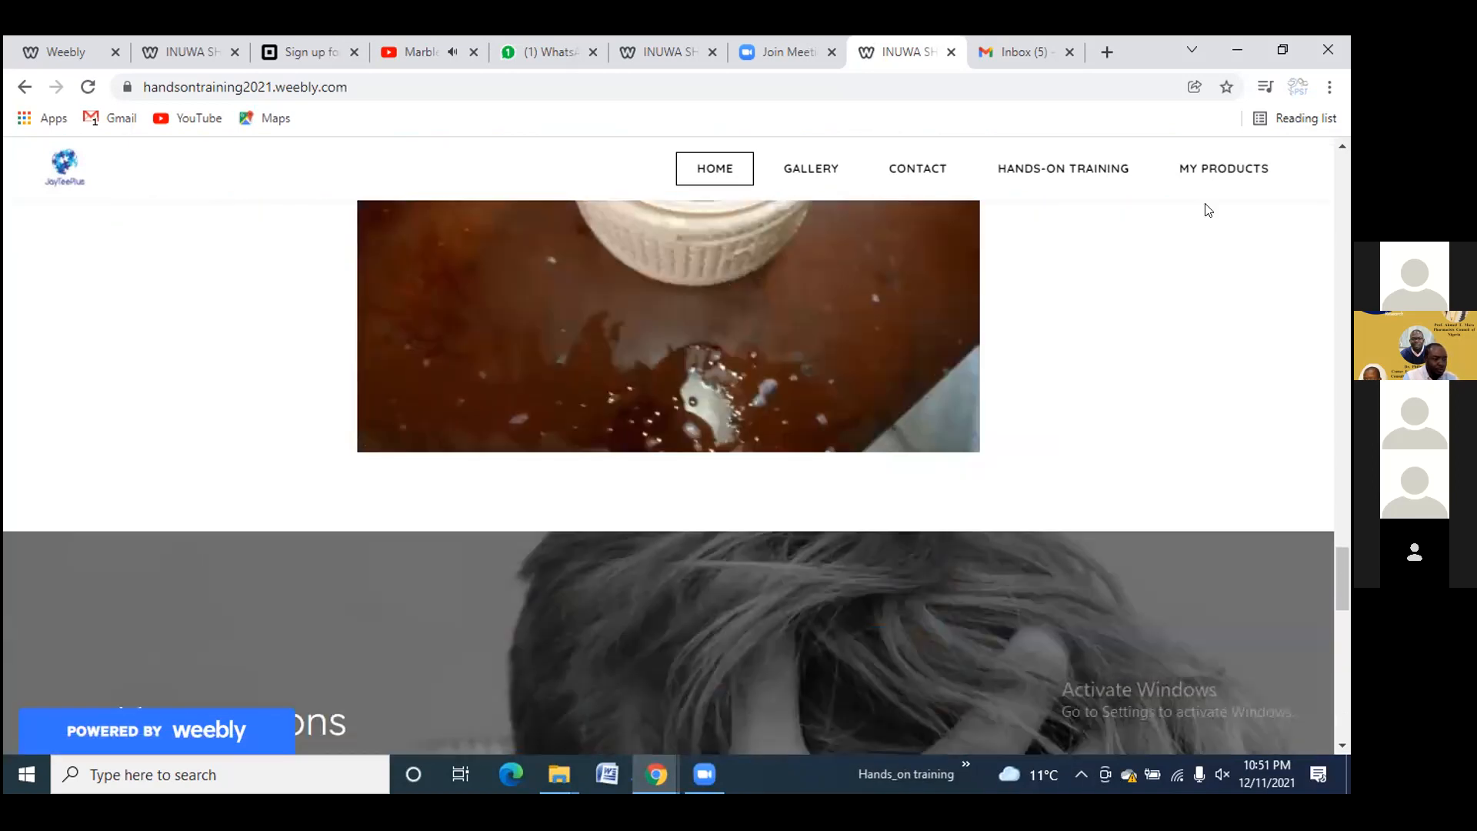
click(1225, 171)
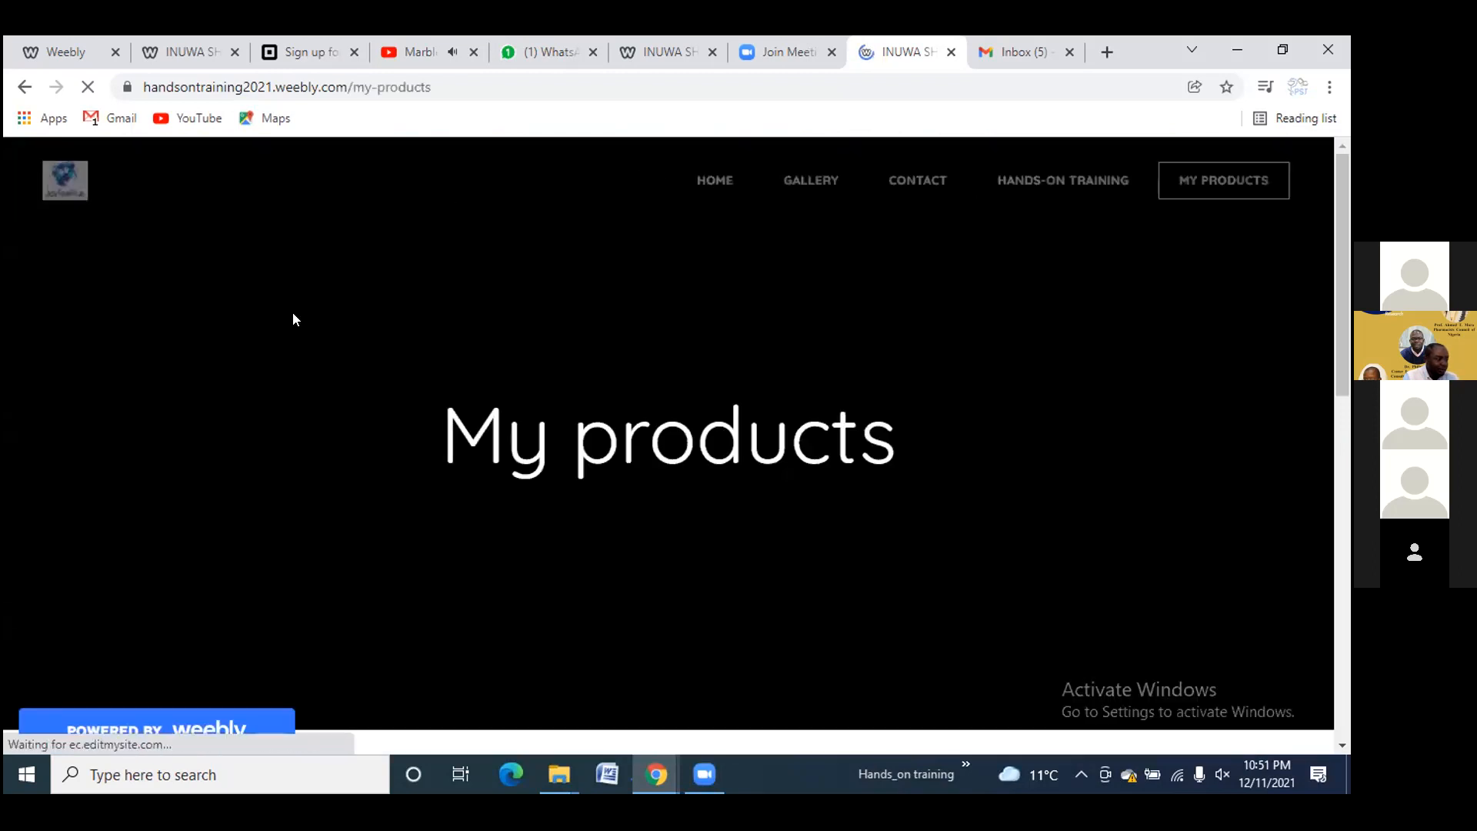
Click Facebook Like on the Inuwa bar soap post, now showing 2 Comments
scroll(276, 367, down, 5)
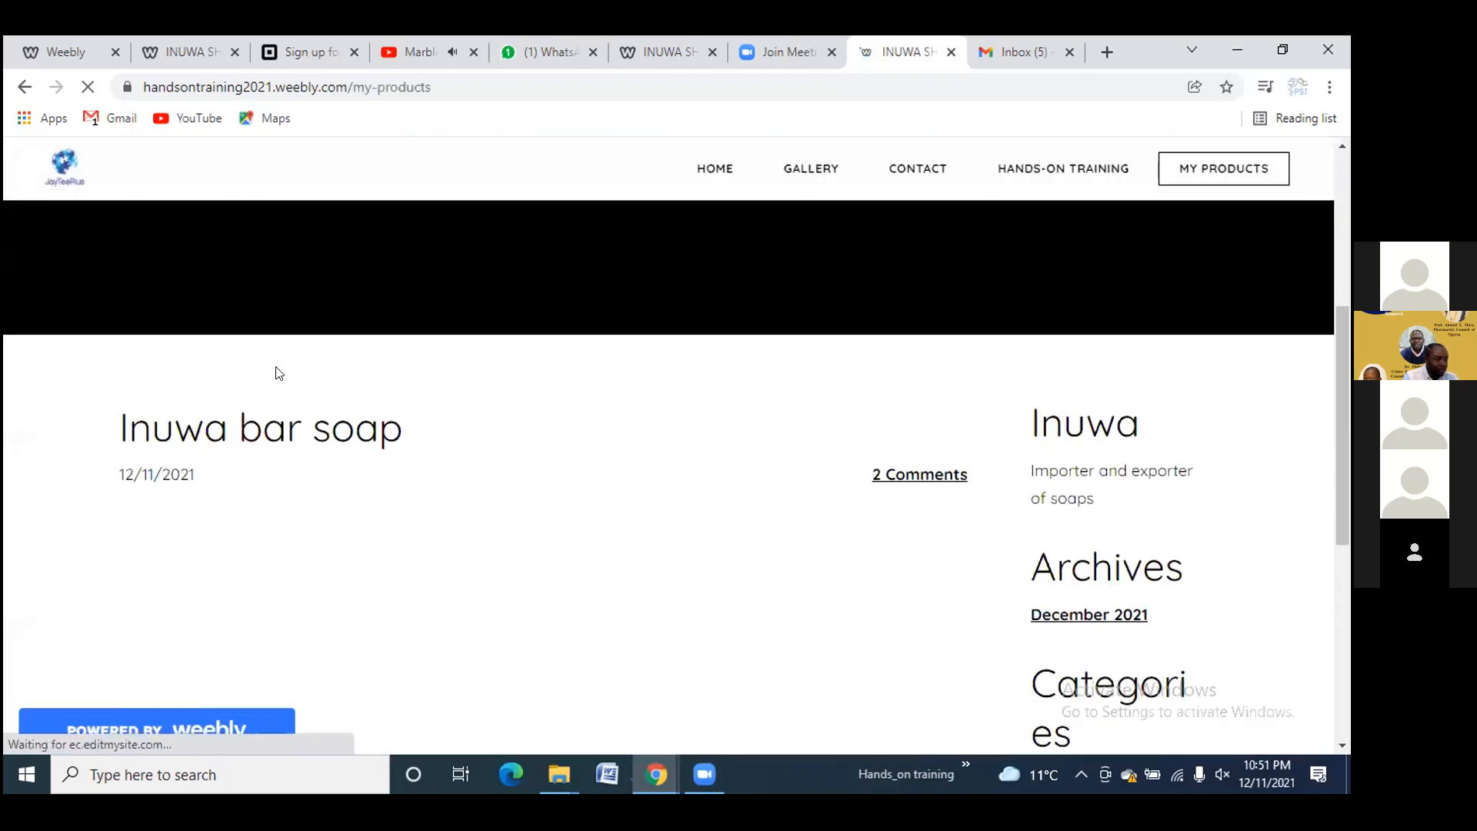
scroll(277, 373, down, 6)
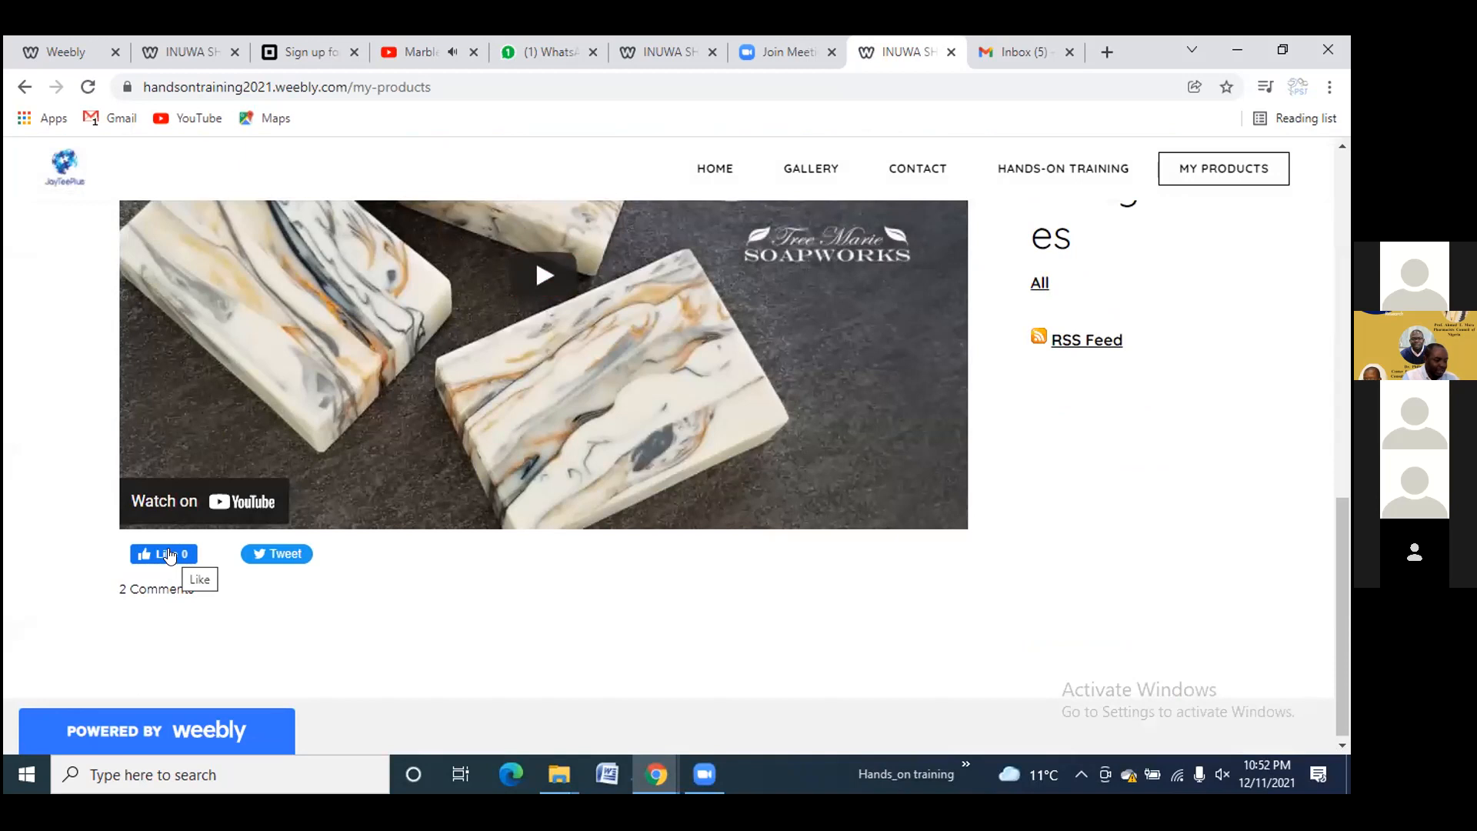
click(170, 556)
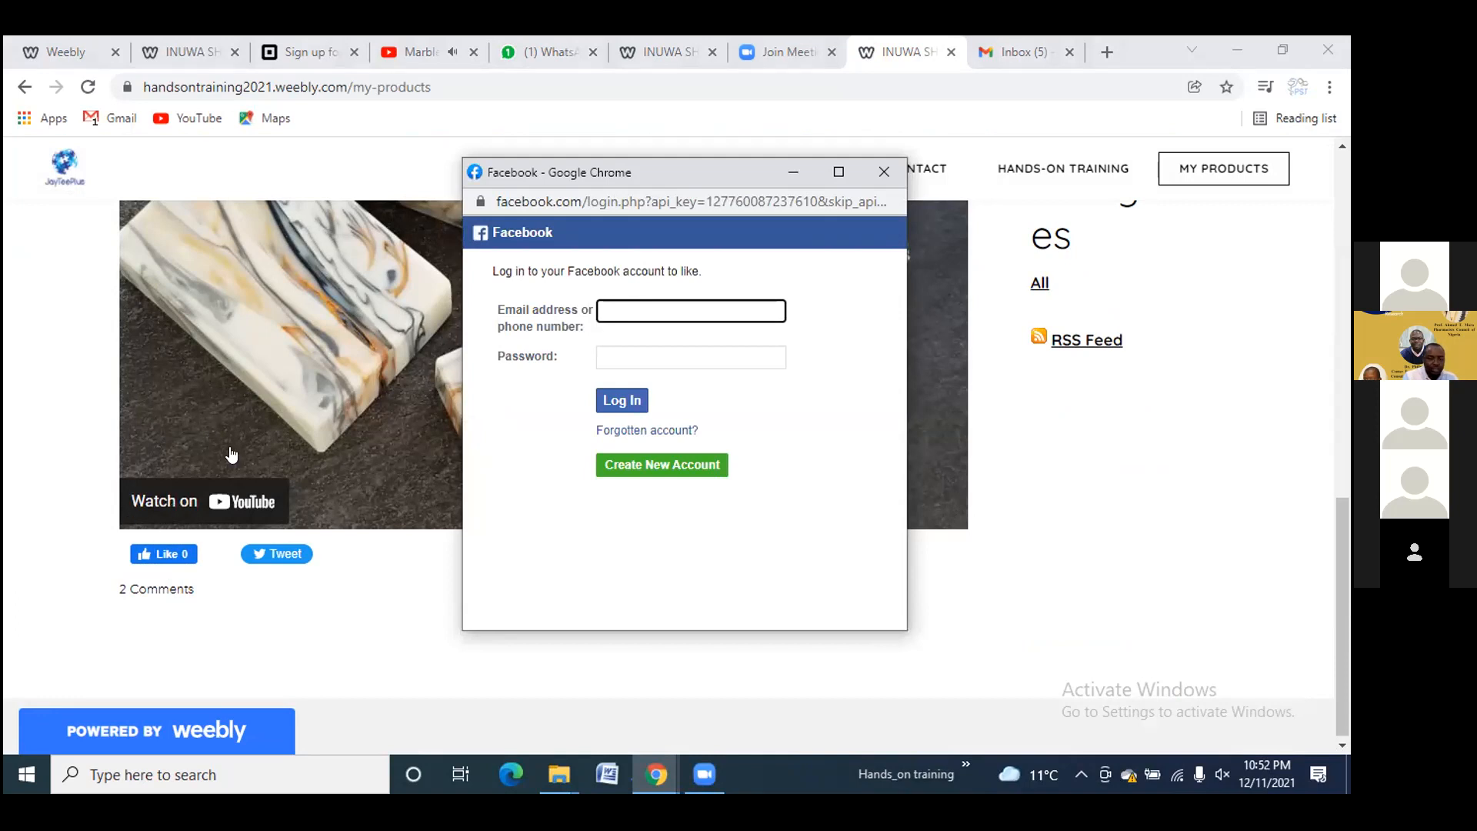
Close the Facebook login window and the Gmail inbox tab, returning to the top of My products
click(894, 172)
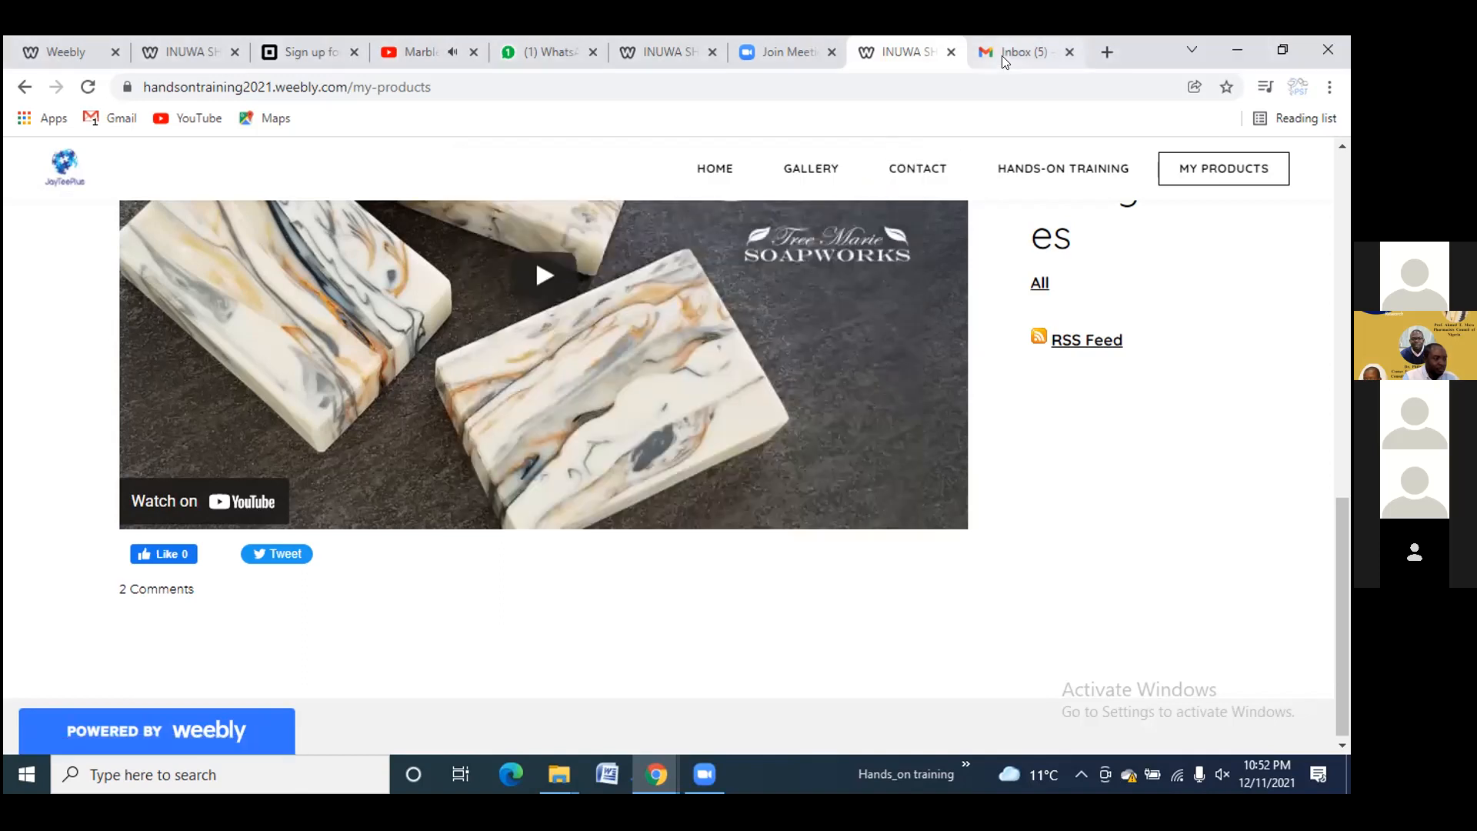
click(1069, 53)
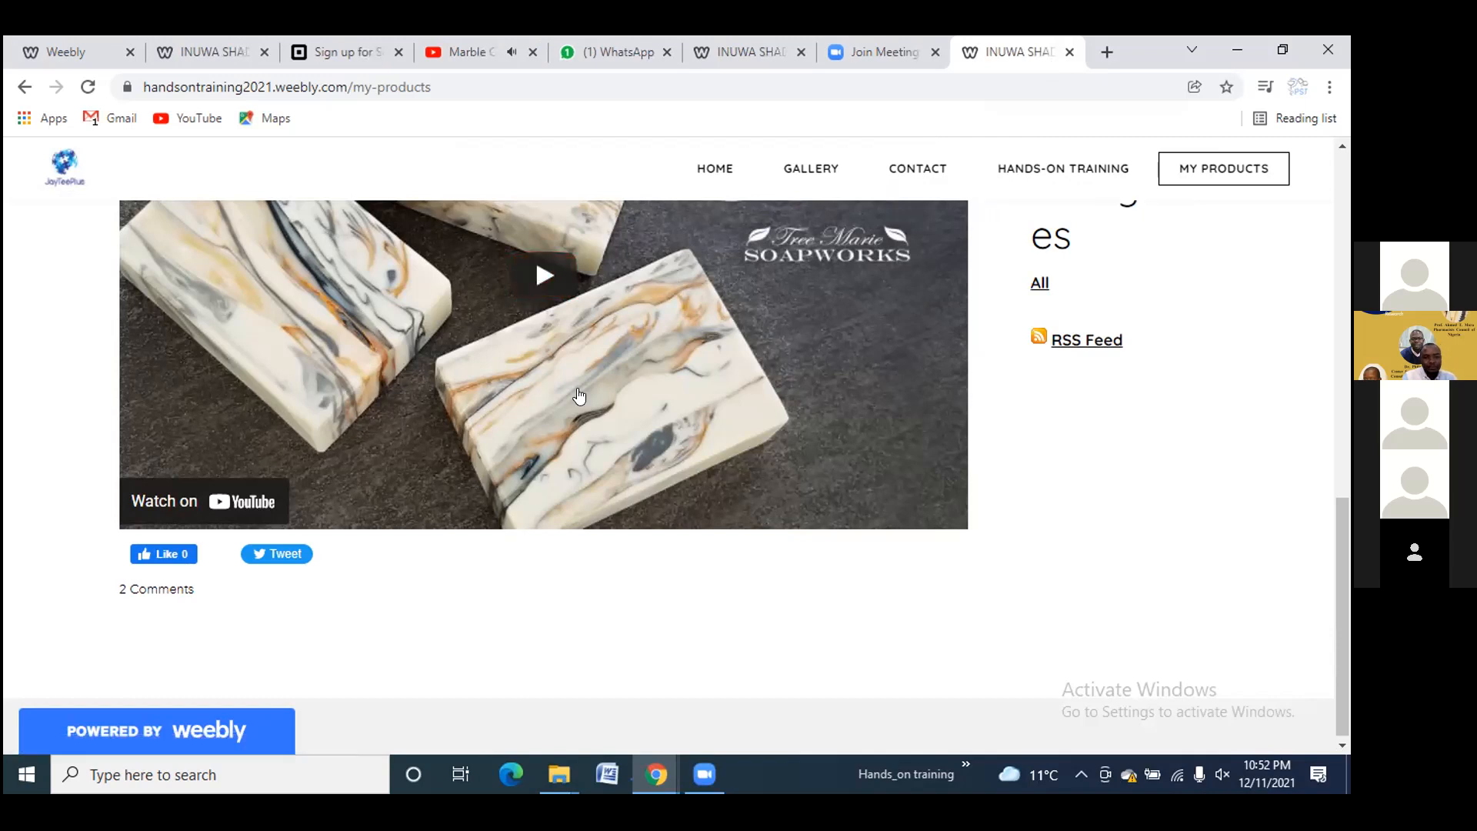
scroll(628, 351, up, 7)
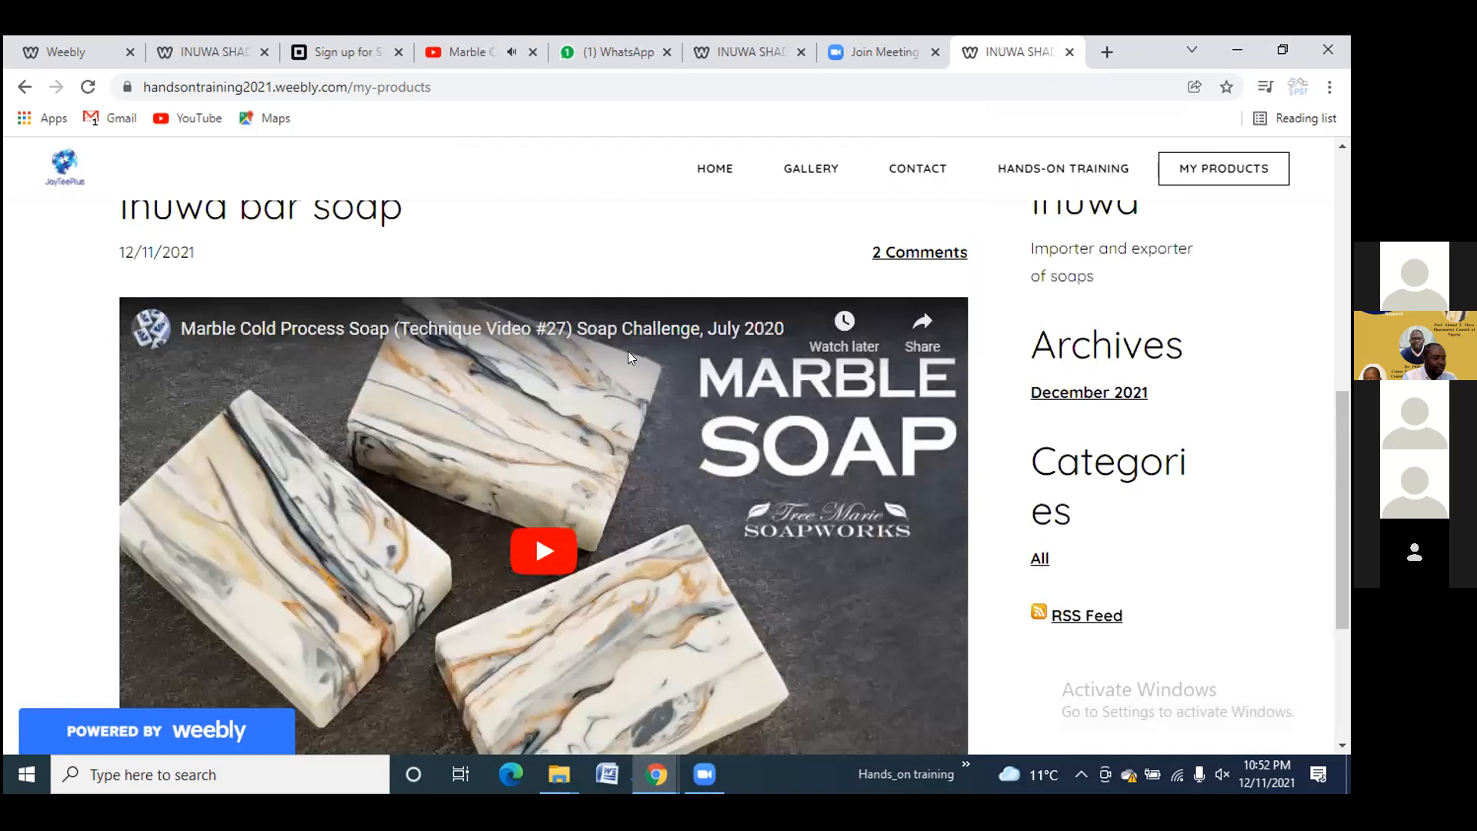
scroll(637, 351, up, 5)
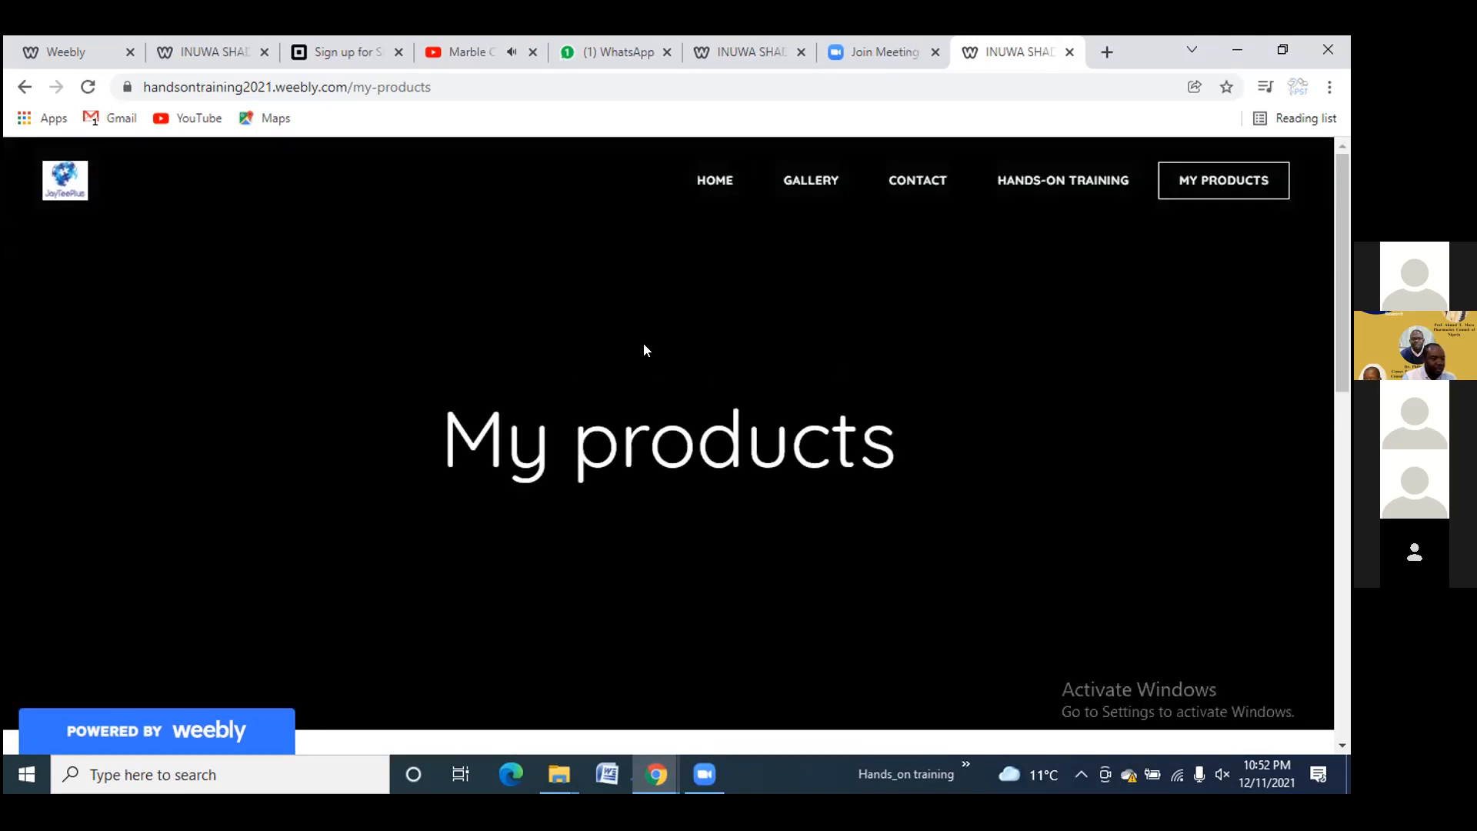
click(703, 178)
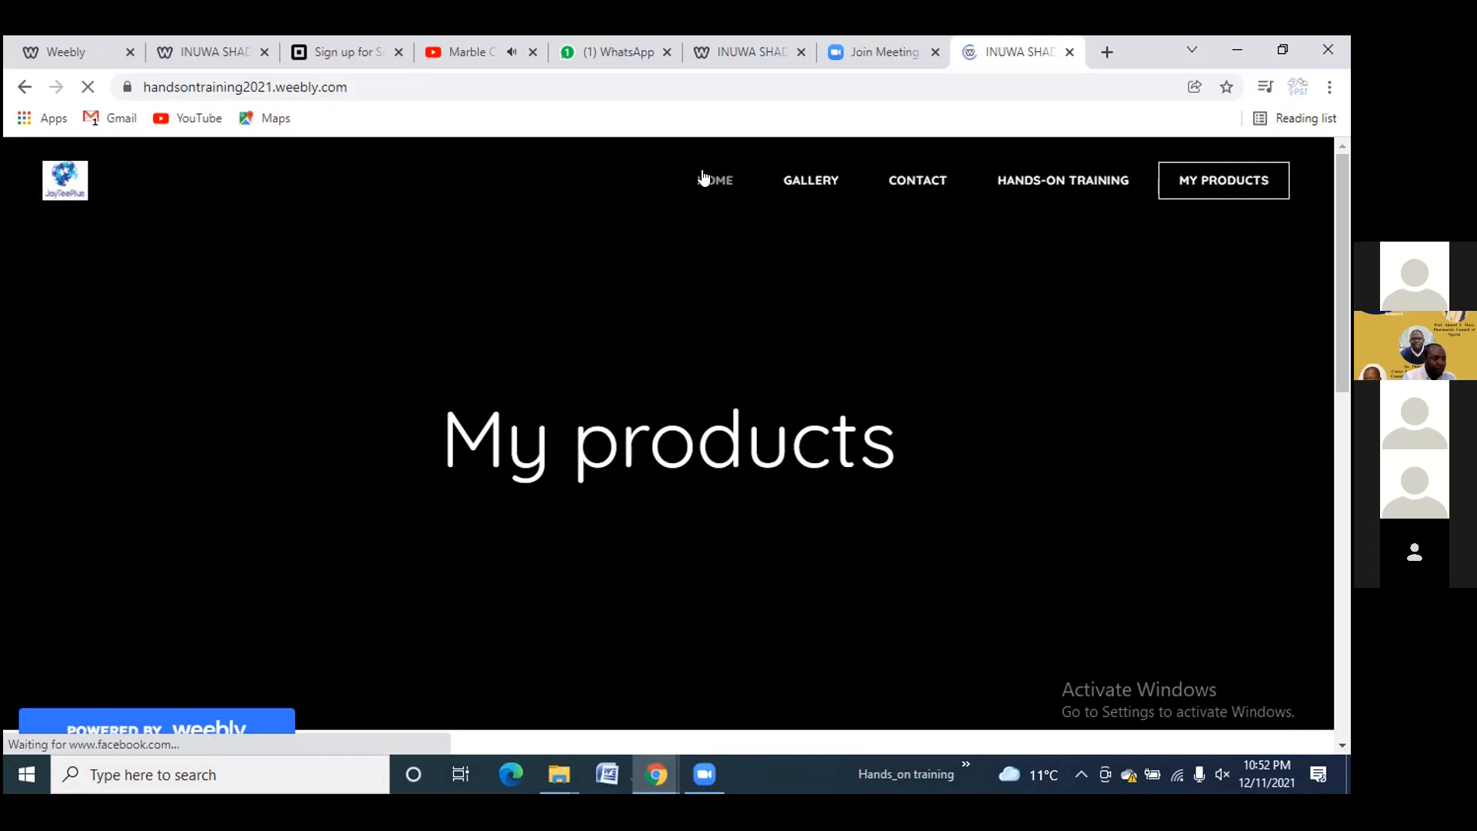
scroll(573, 345, down, 15)
scroll(880, 231, up, 15)
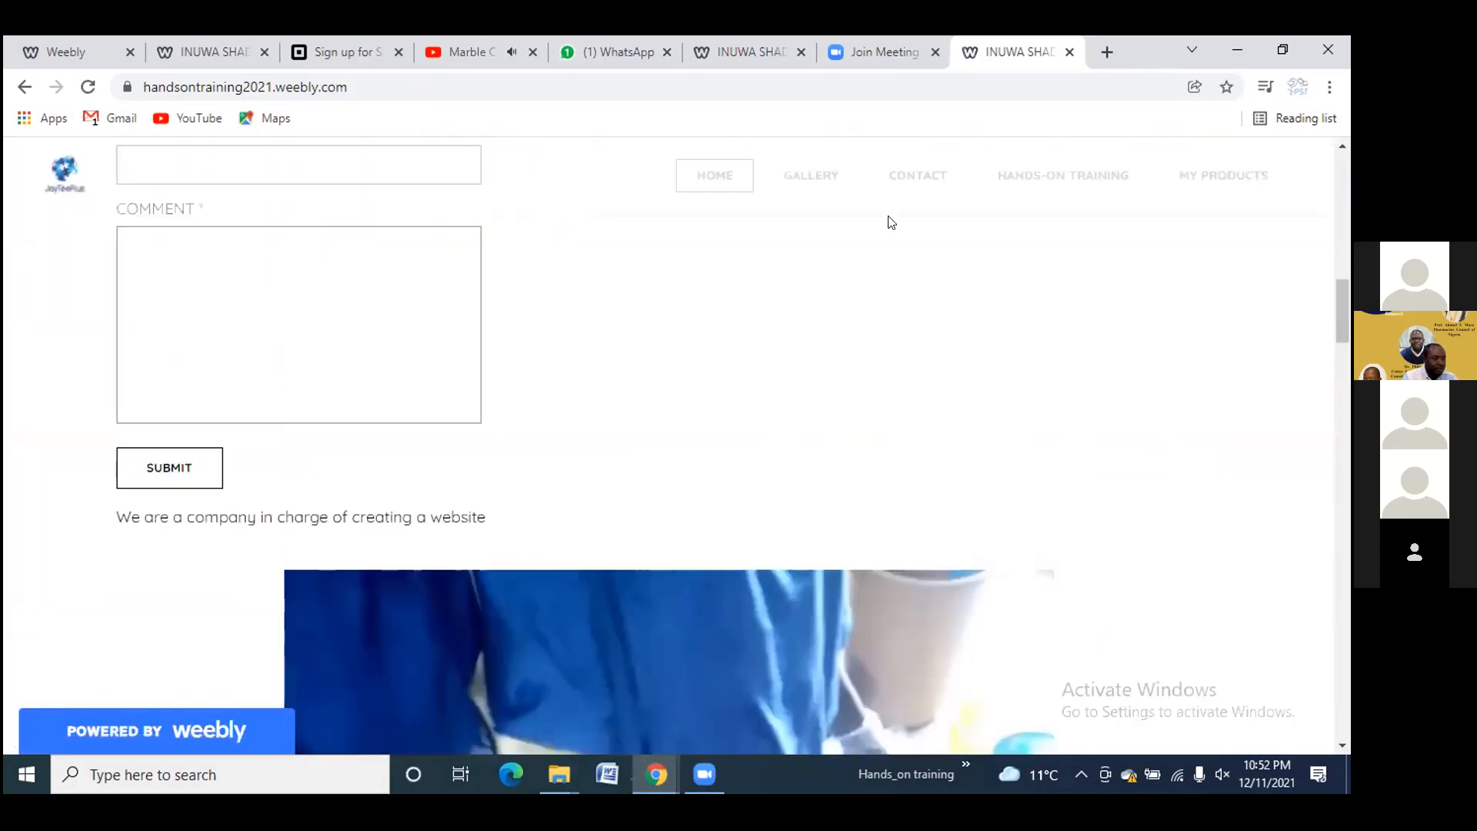
click(819, 179)
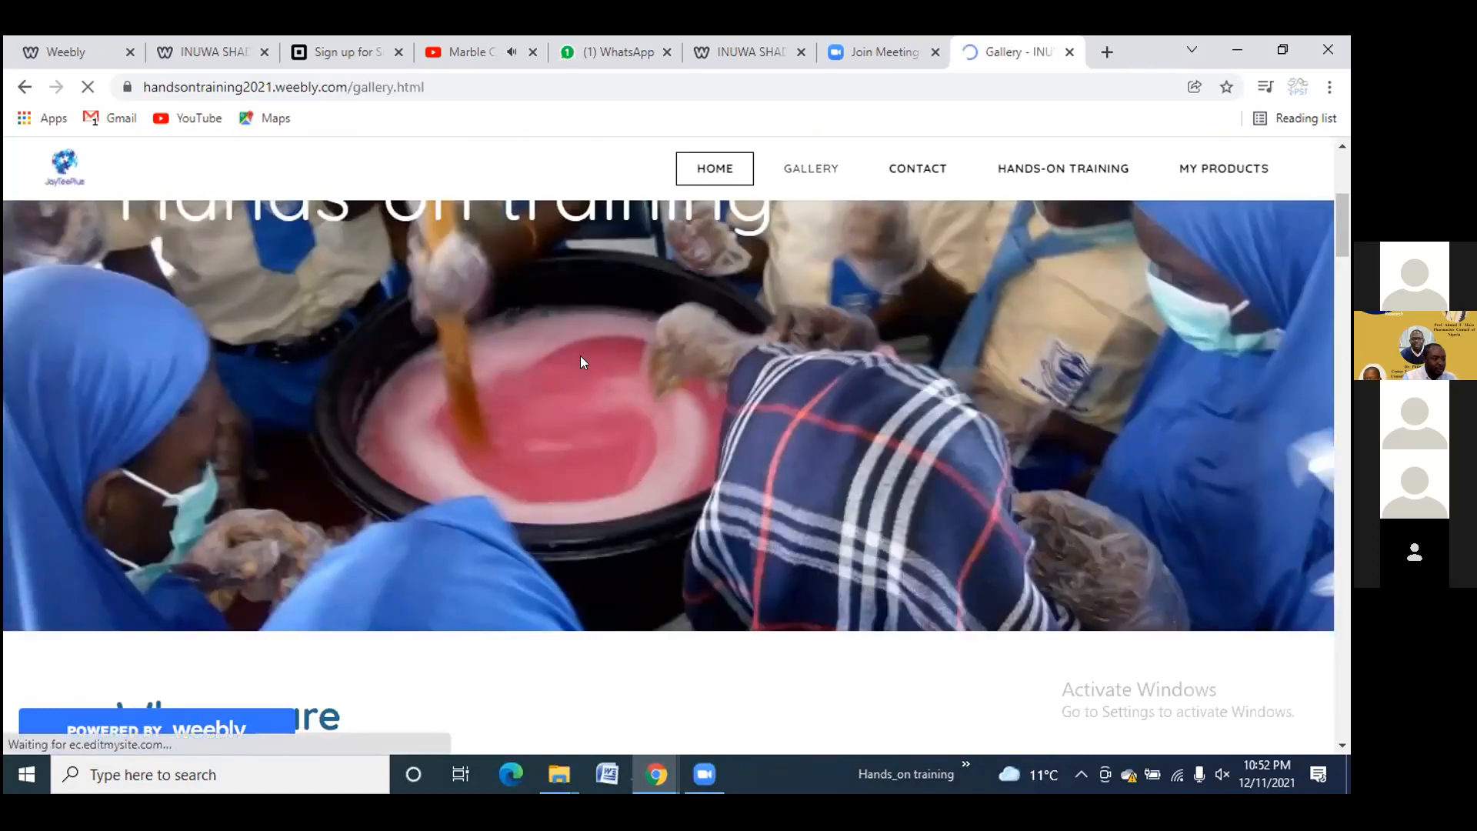
scroll(542, 388, down, 5)
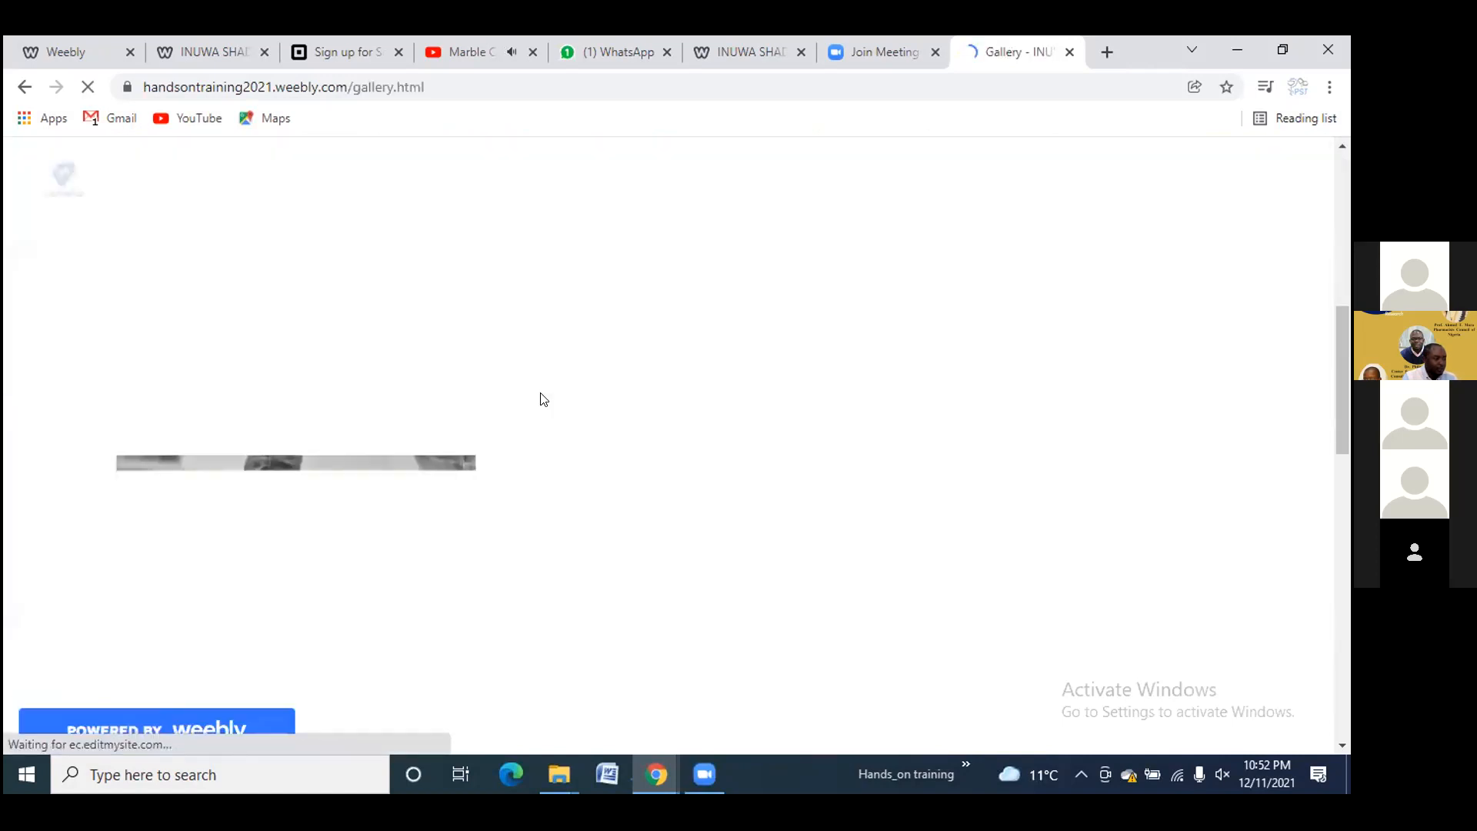
scroll(620, 354, up, 12)
scroll(620, 354, down, 3)
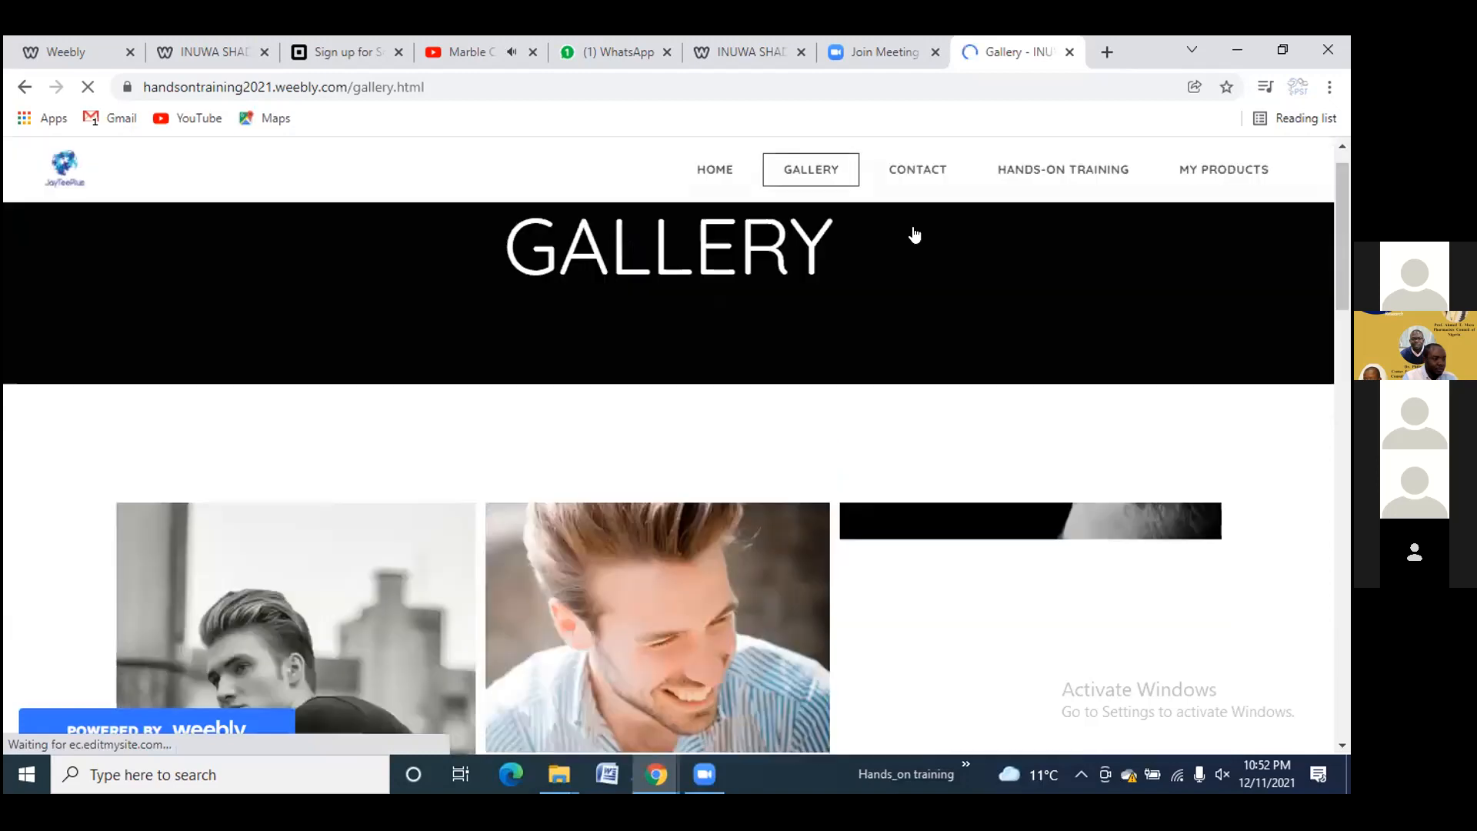
scroll(913, 224, up, 3)
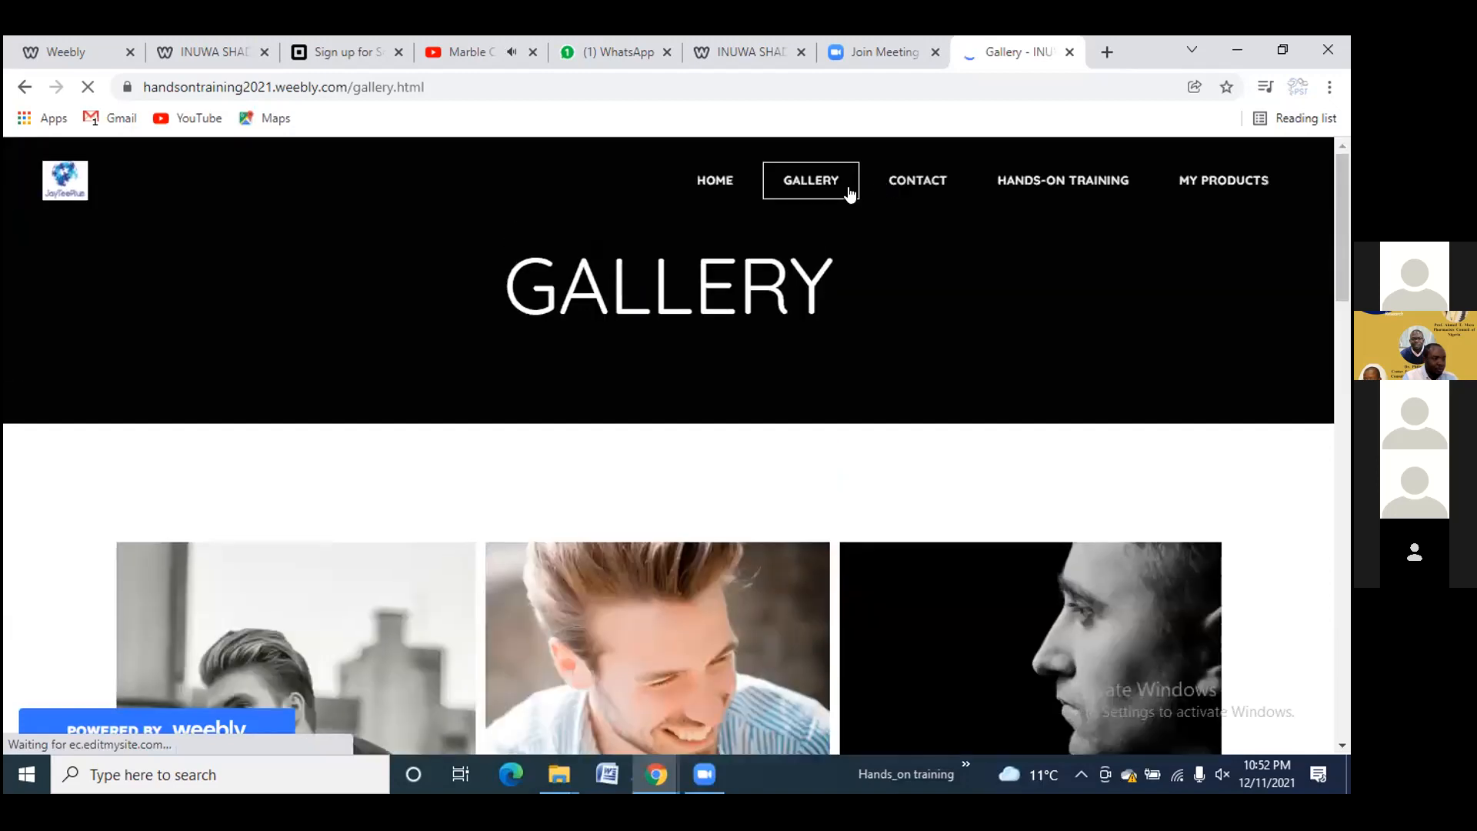
click(1024, 174)
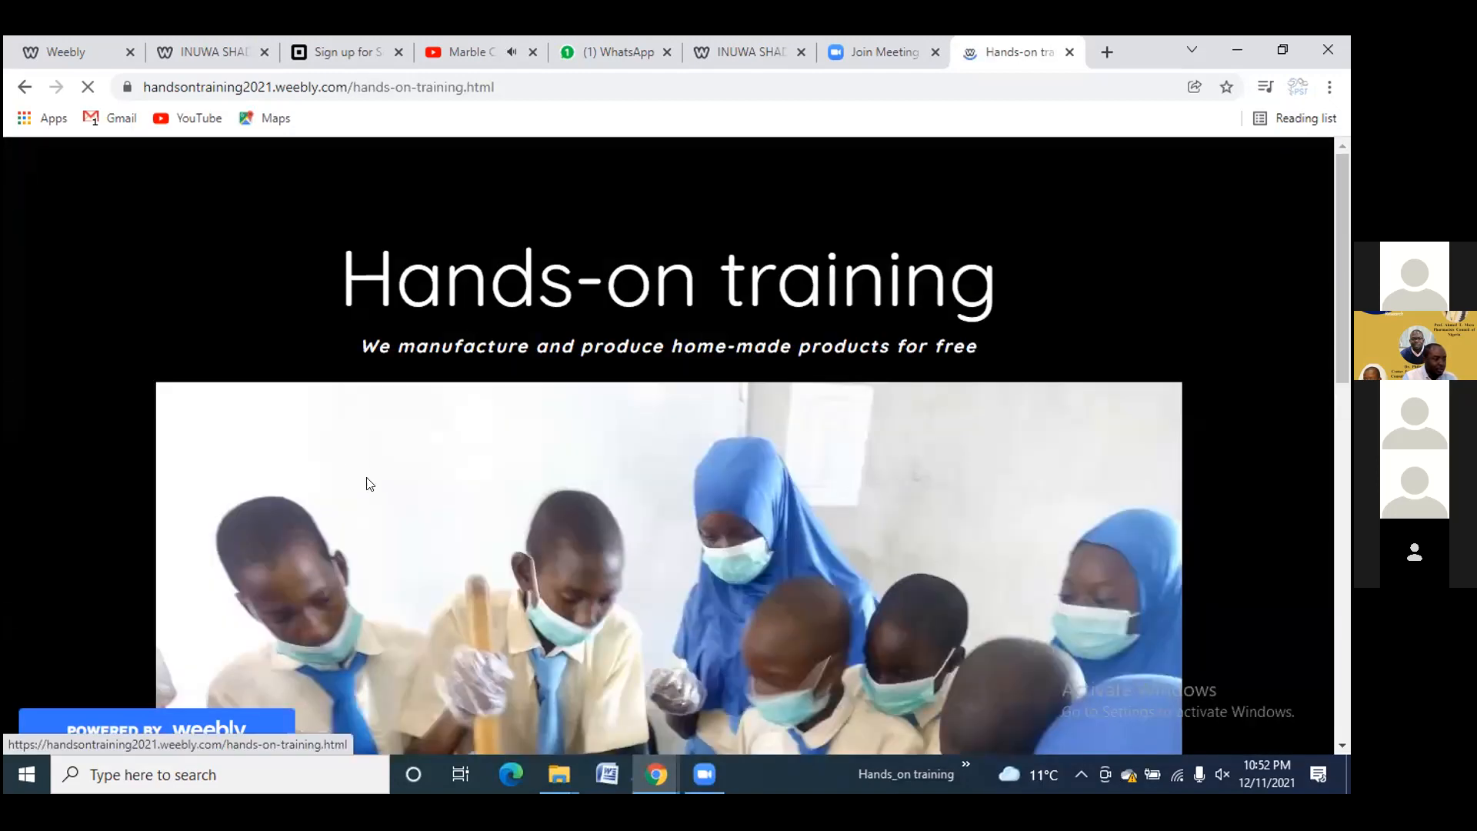
scroll(394, 484, down, 10)
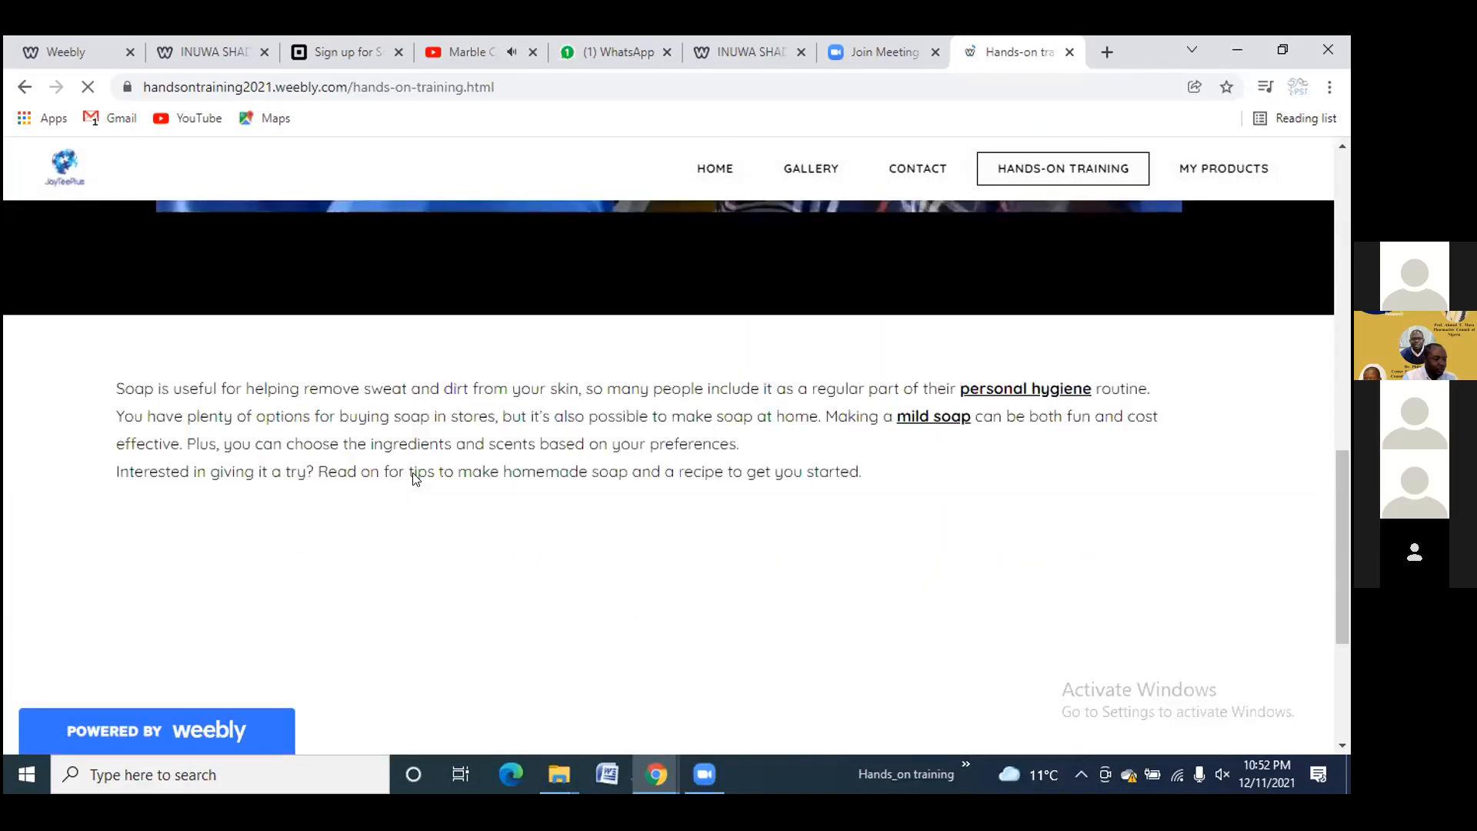
scroll(416, 479, down, 3)
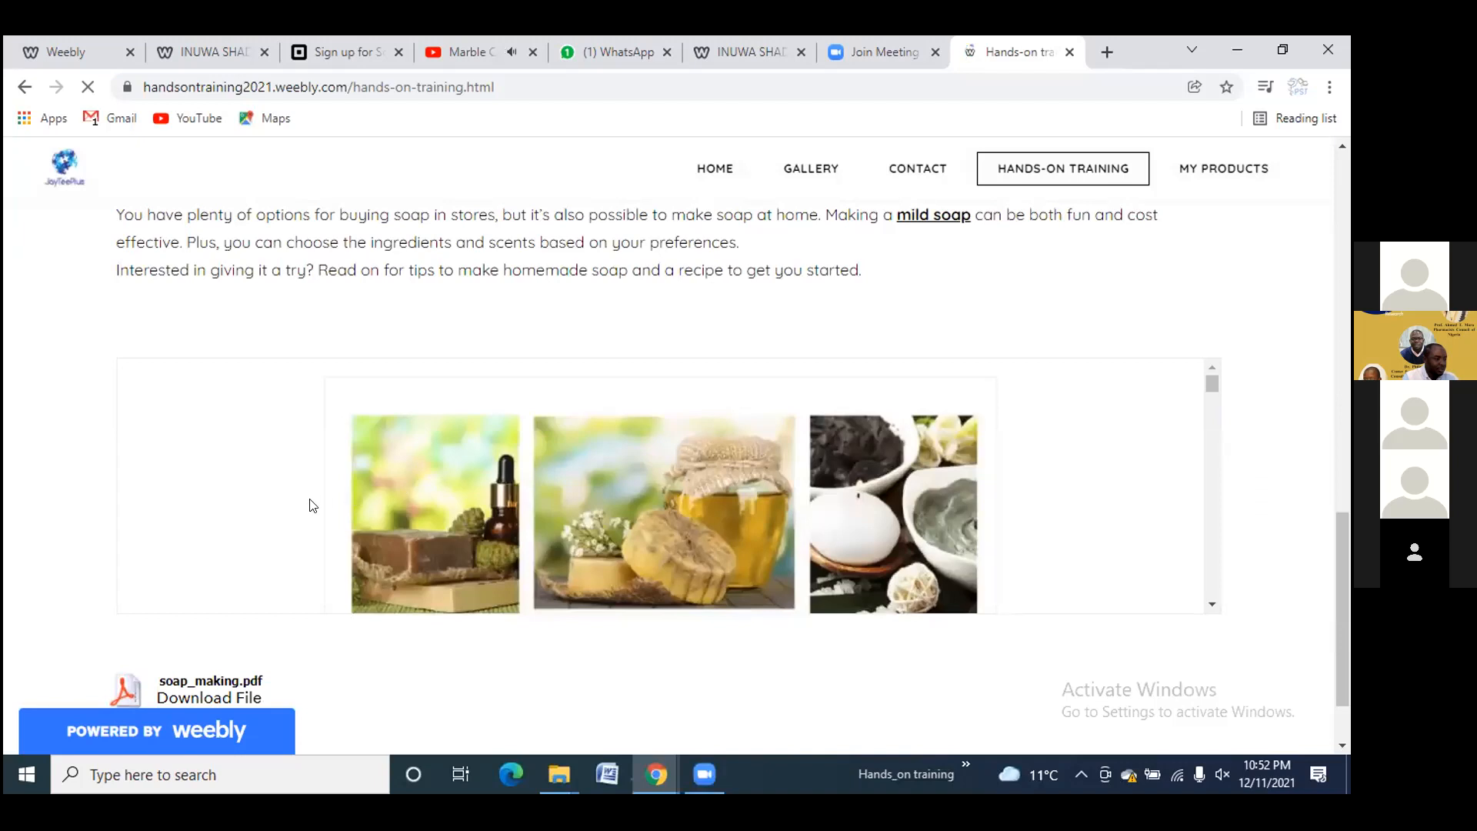
scroll(280, 509, down, 2)
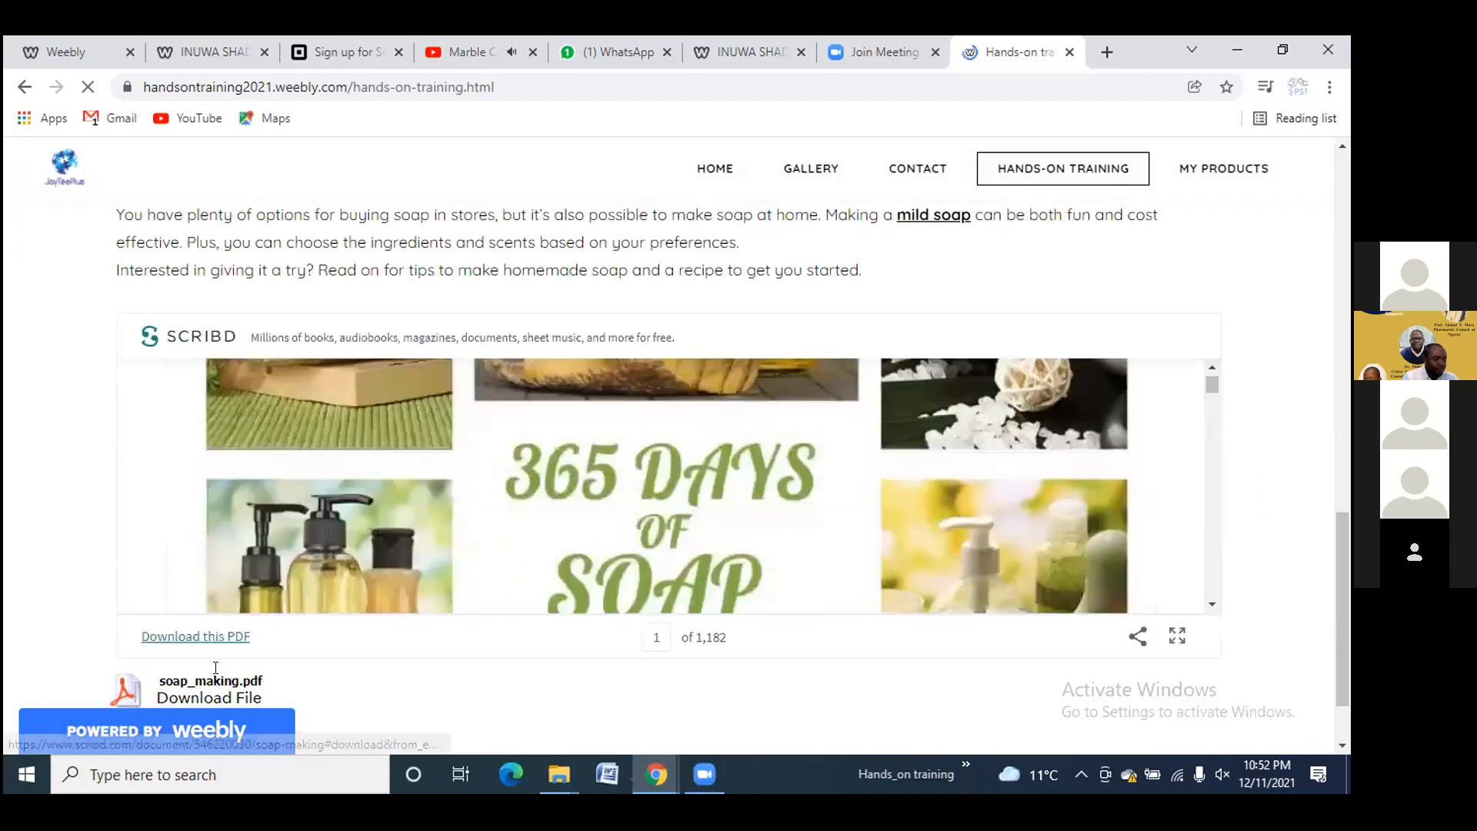
click(1202, 181)
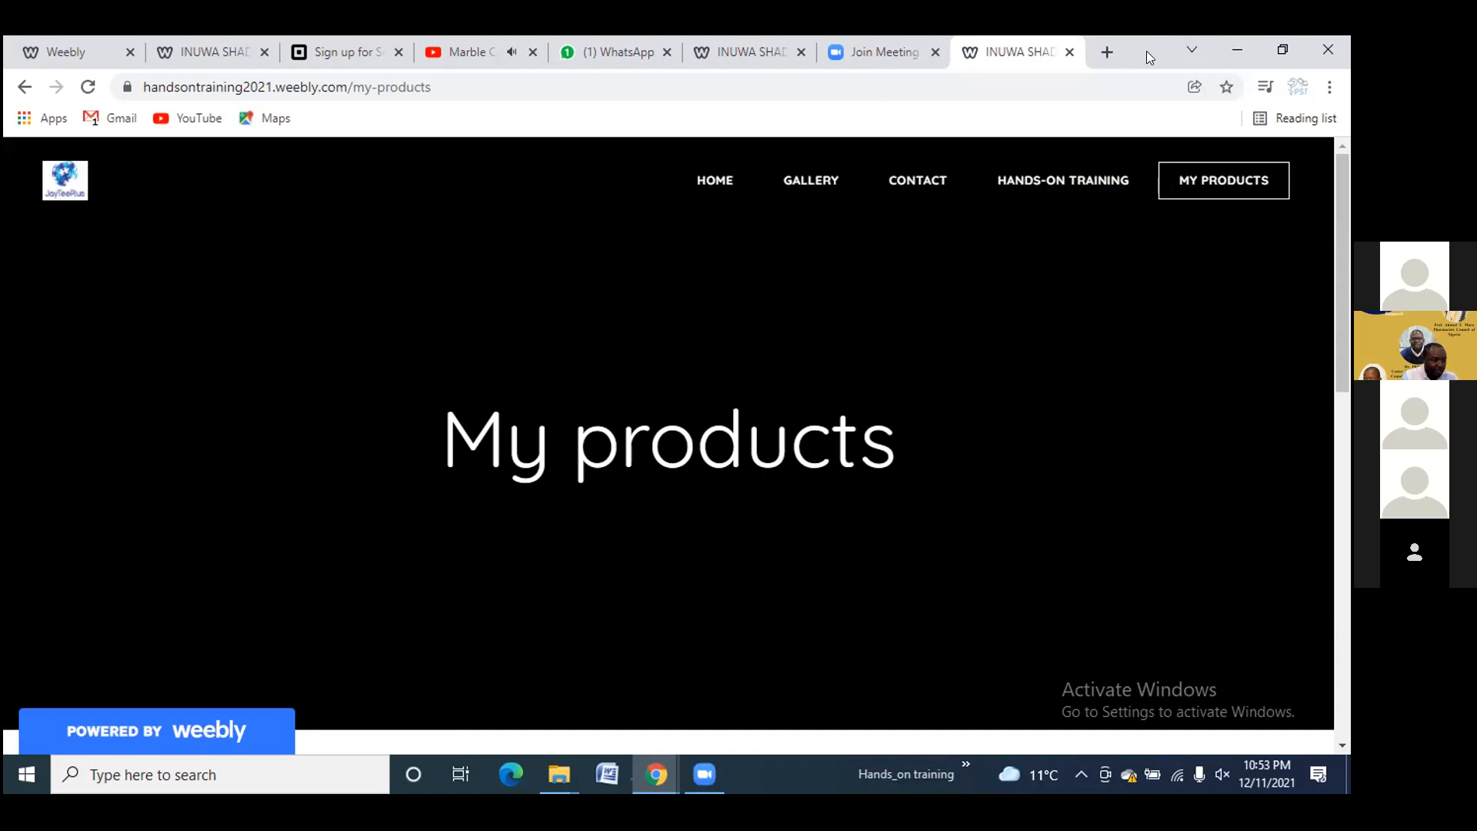
Search 'priceline glenorchy' in a new tab and open the Priceline Pharmacy Glenorchy store page
click(1109, 51)
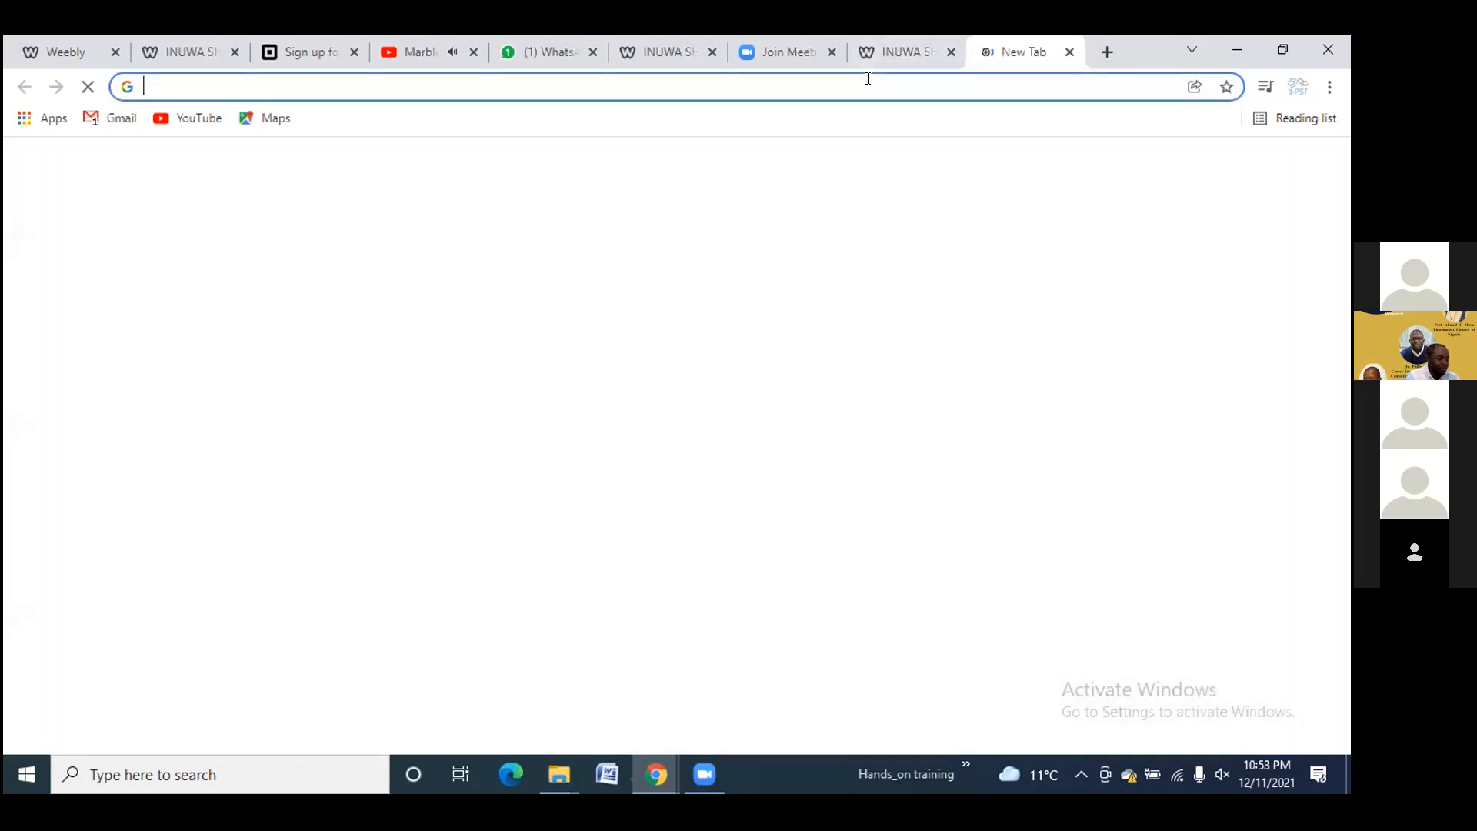
click(868, 78)
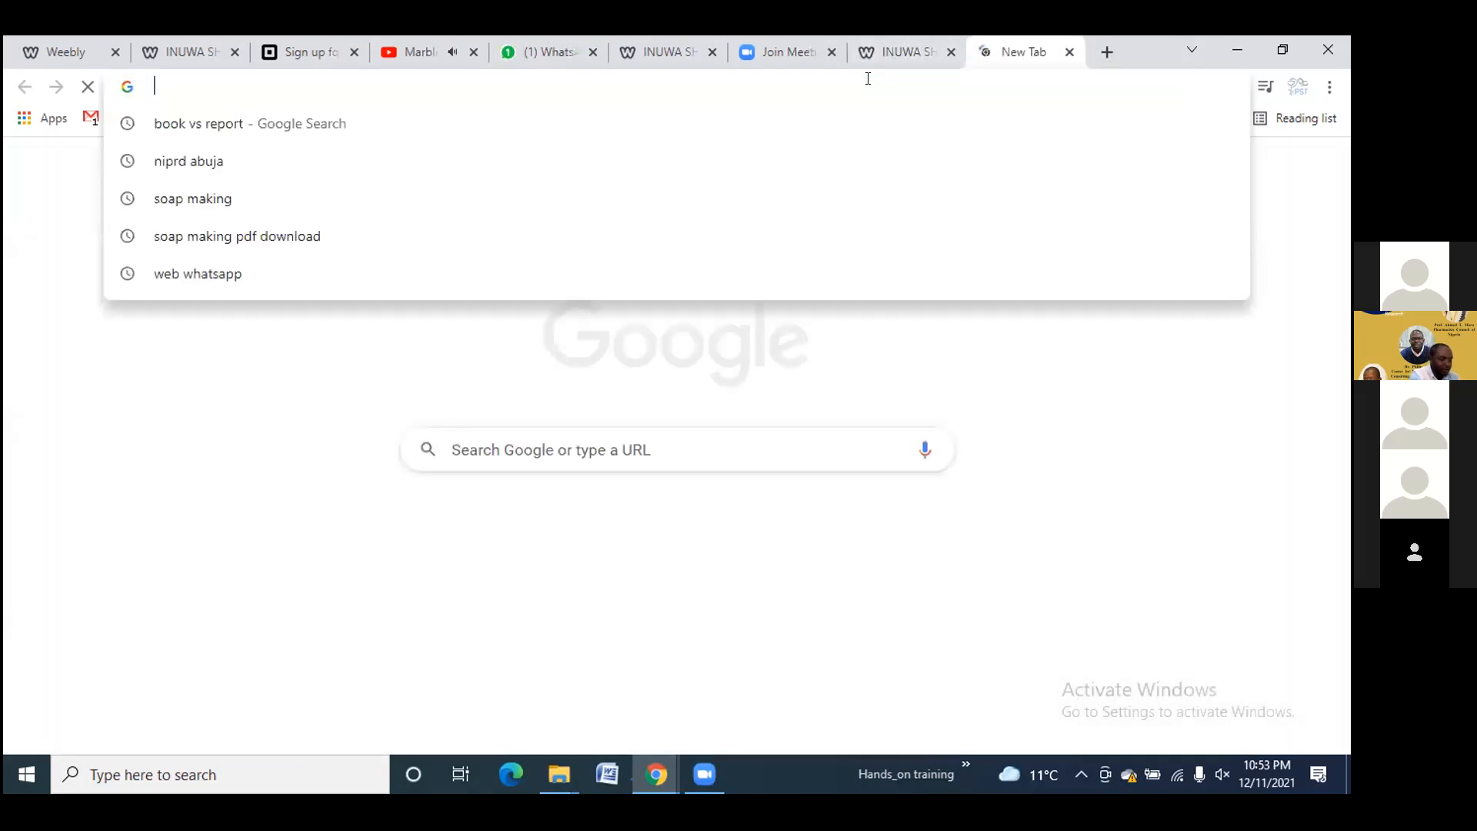
text(pric)
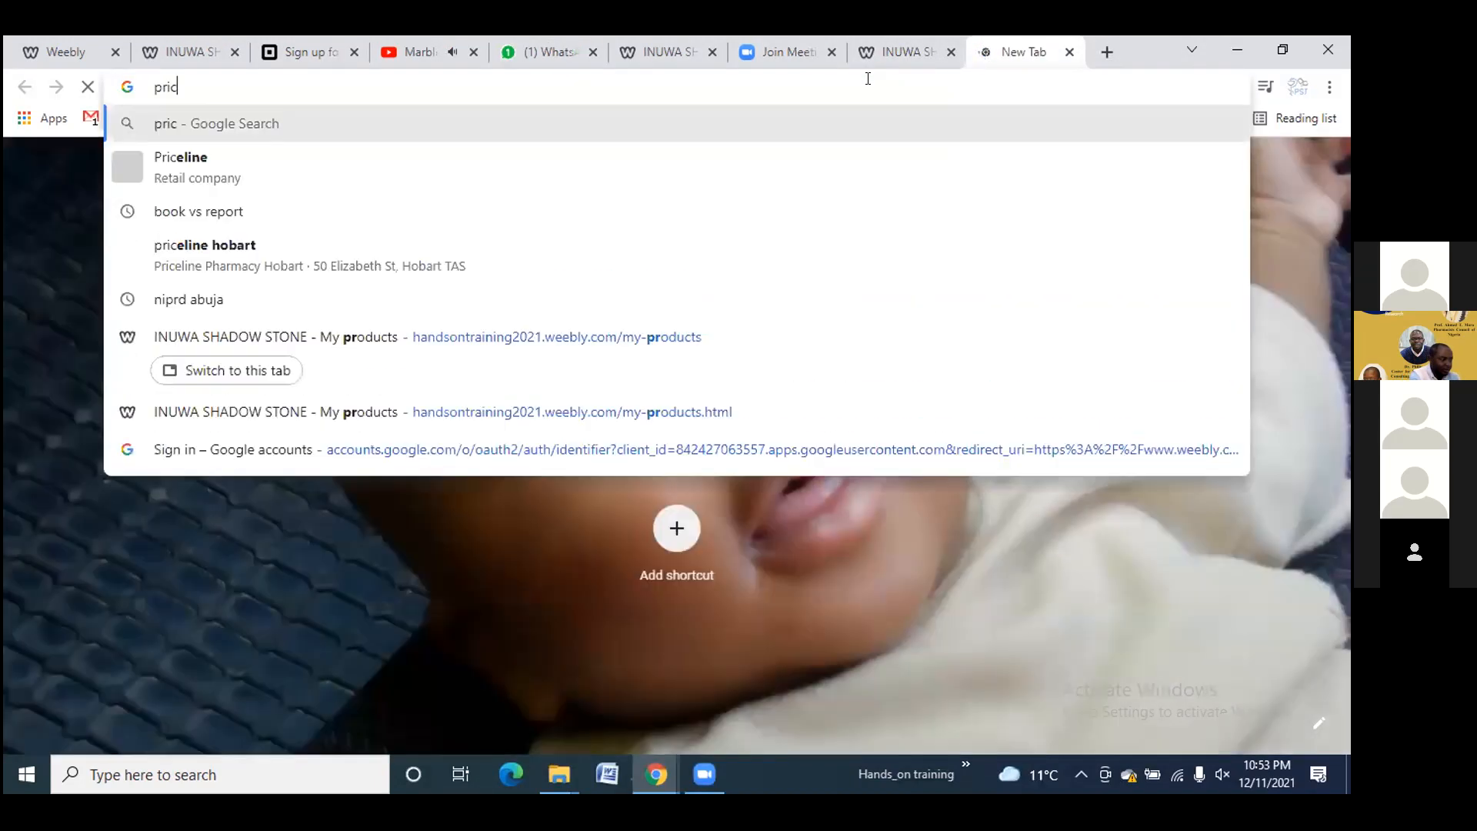
text(eline)
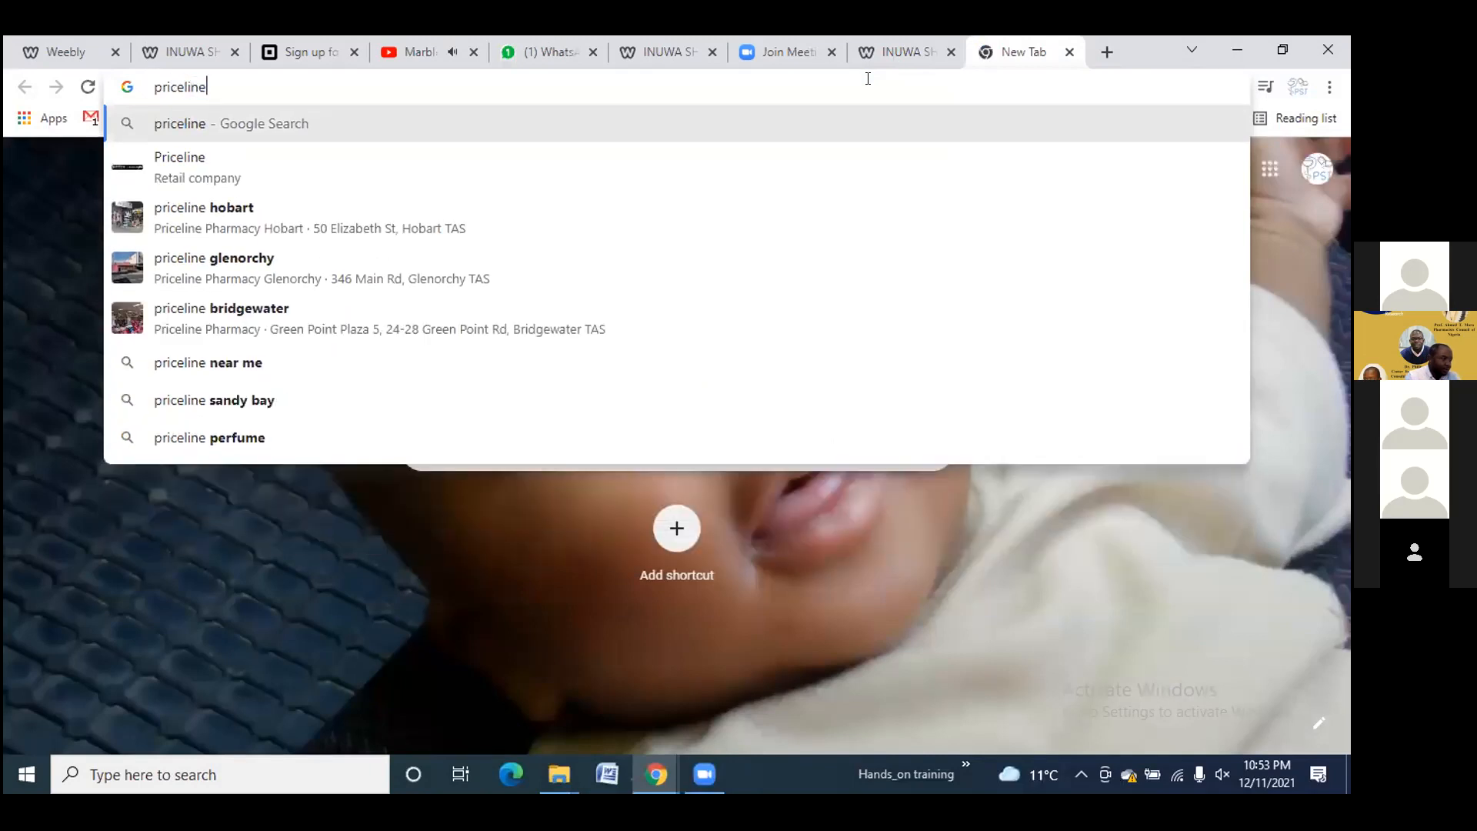
click(487, 265)
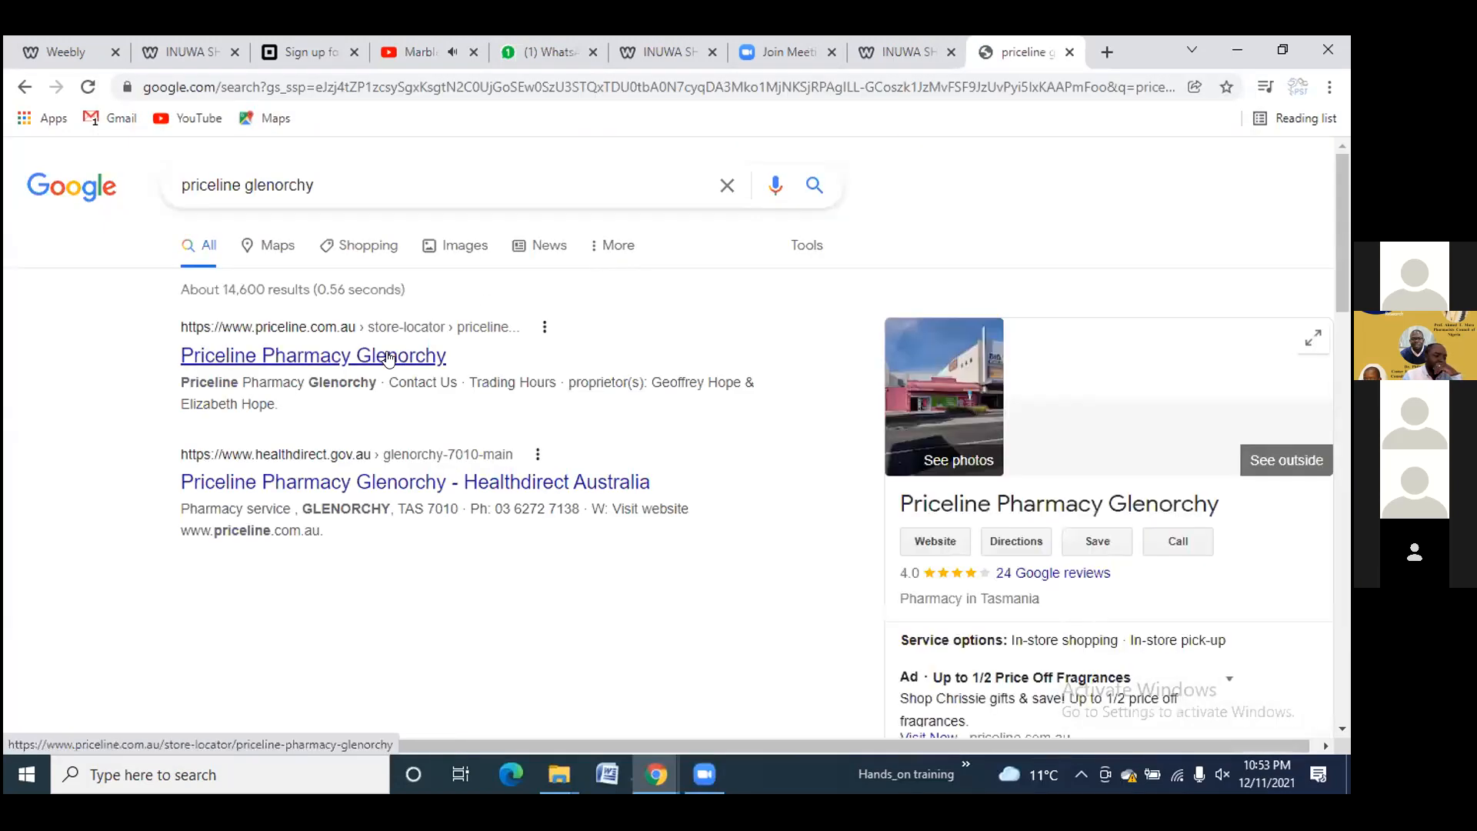
click(388, 356)
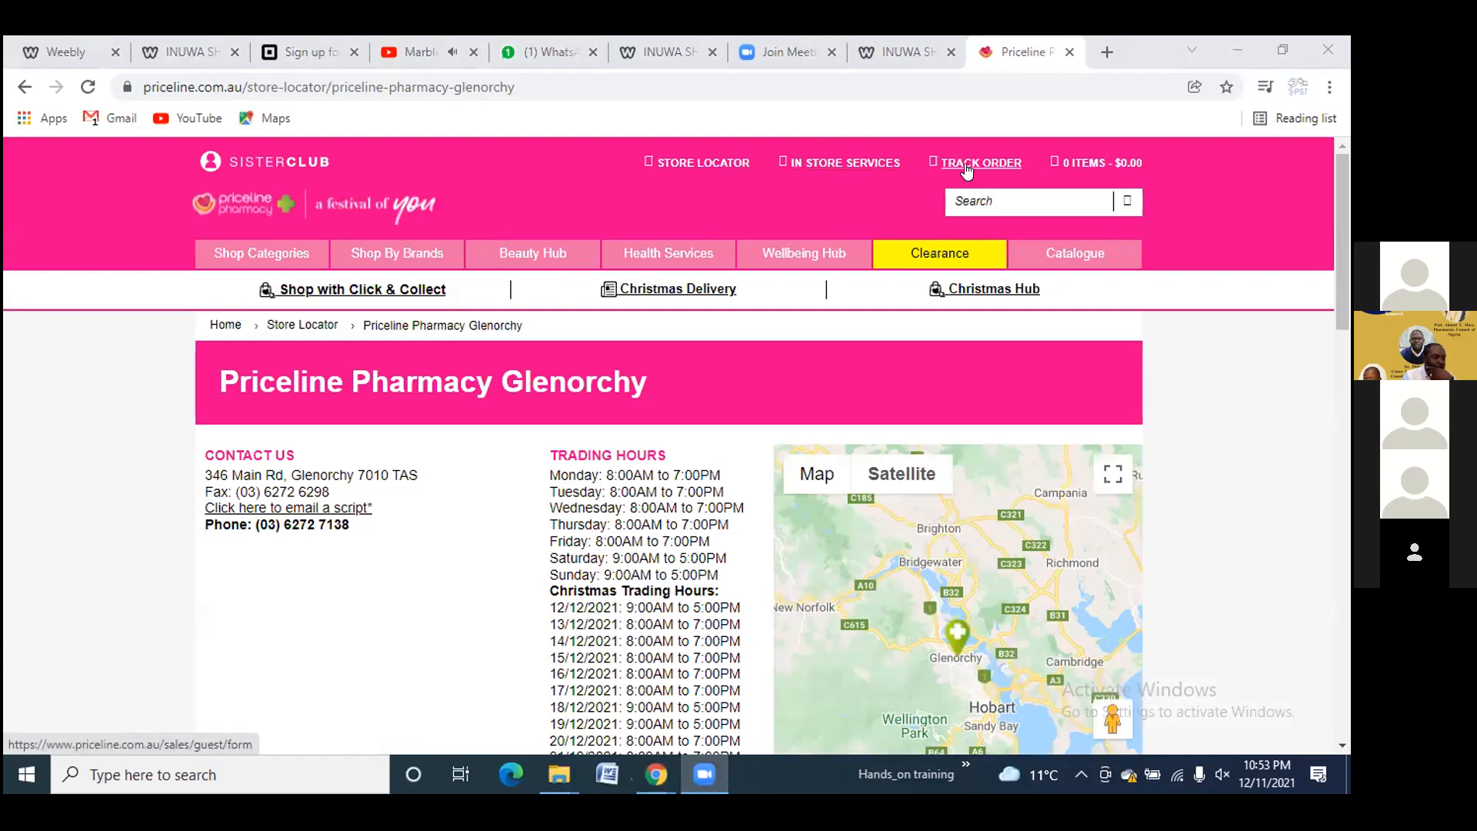
Look over the Glenorchy store's trading hours and pharmacist details
mouse_move(253, 260)
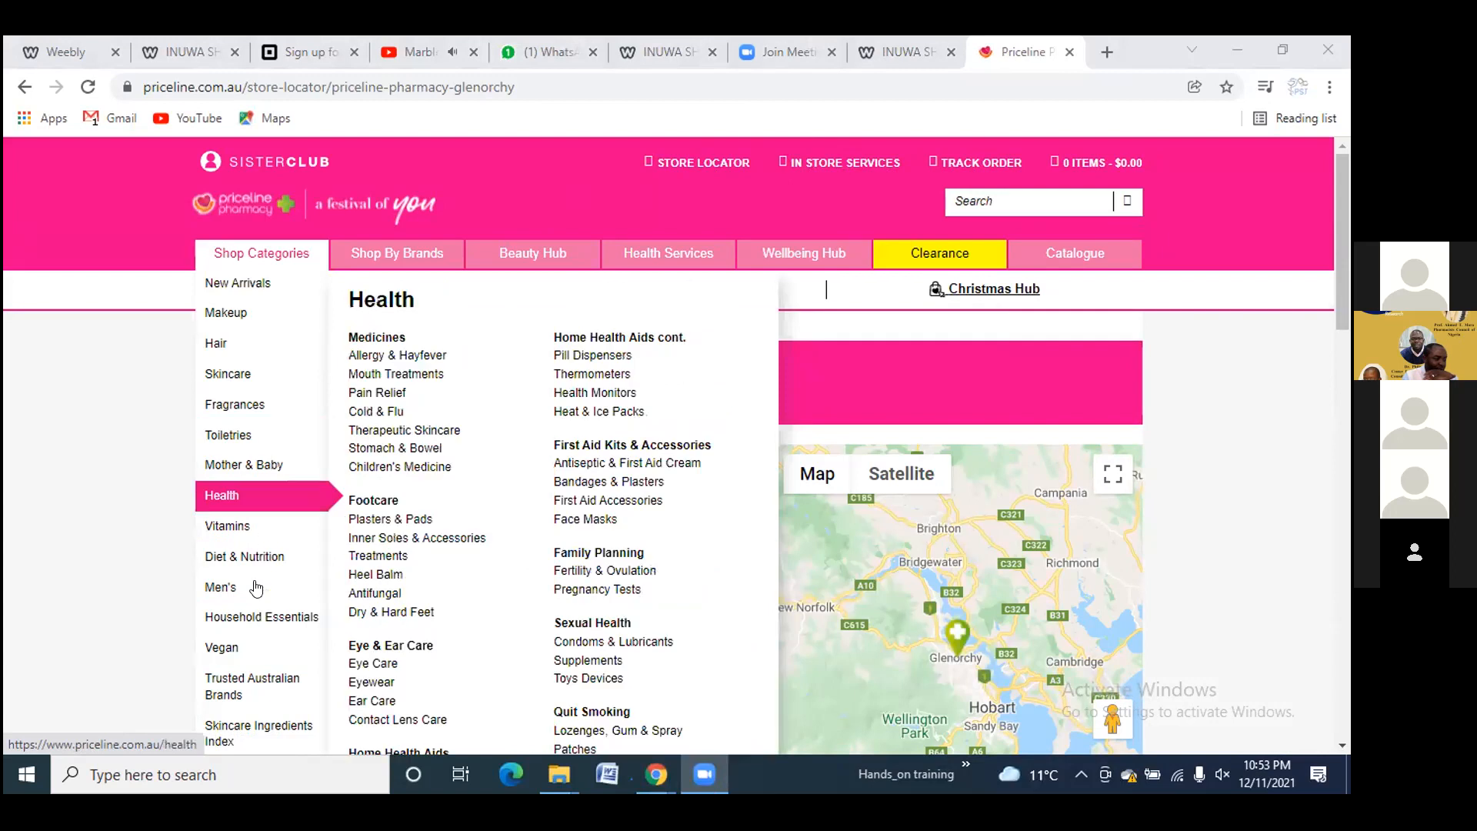
scroll(292, 462, down, 2)
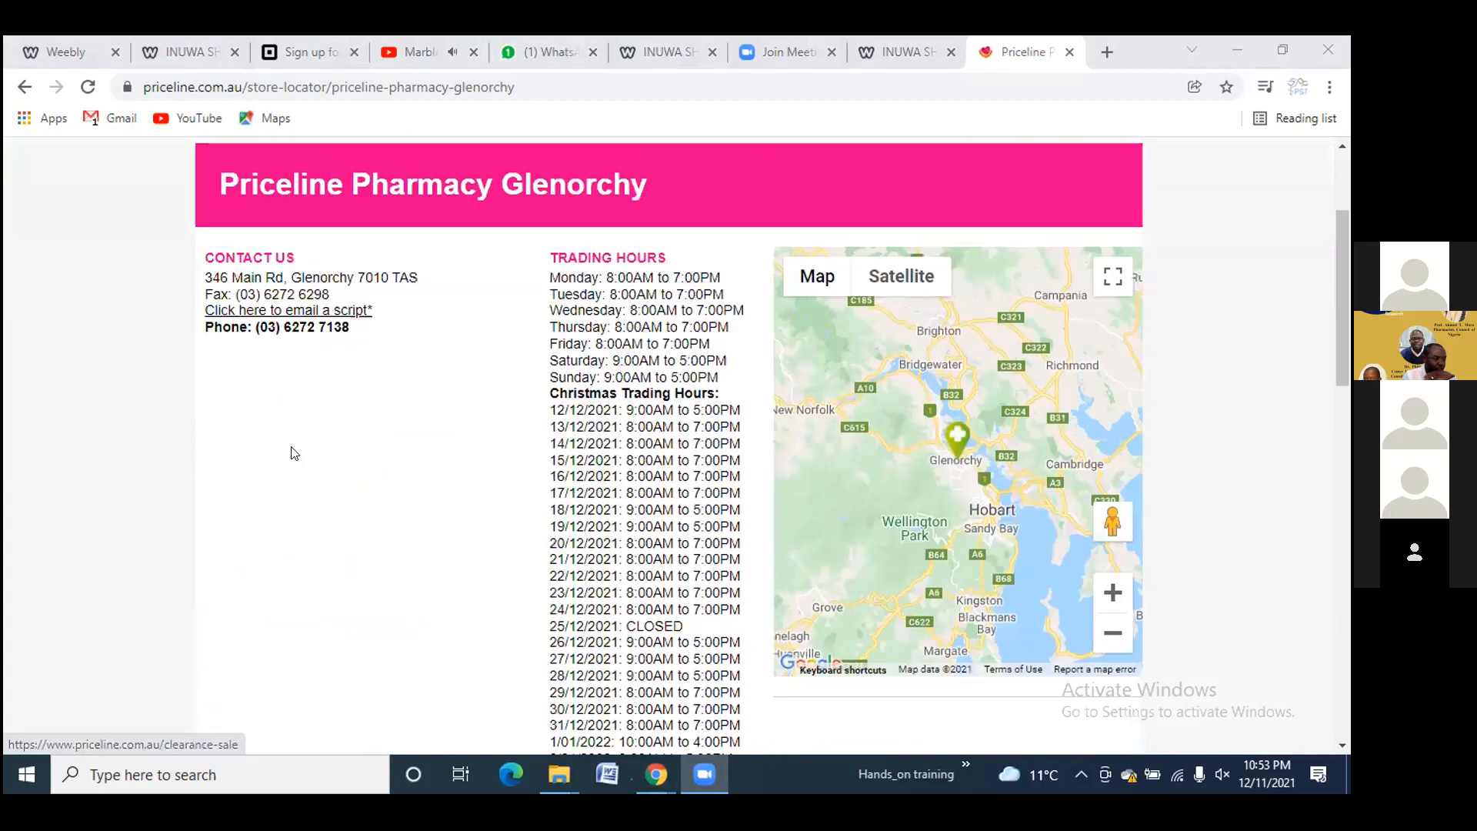
scroll(296, 431, up, 2)
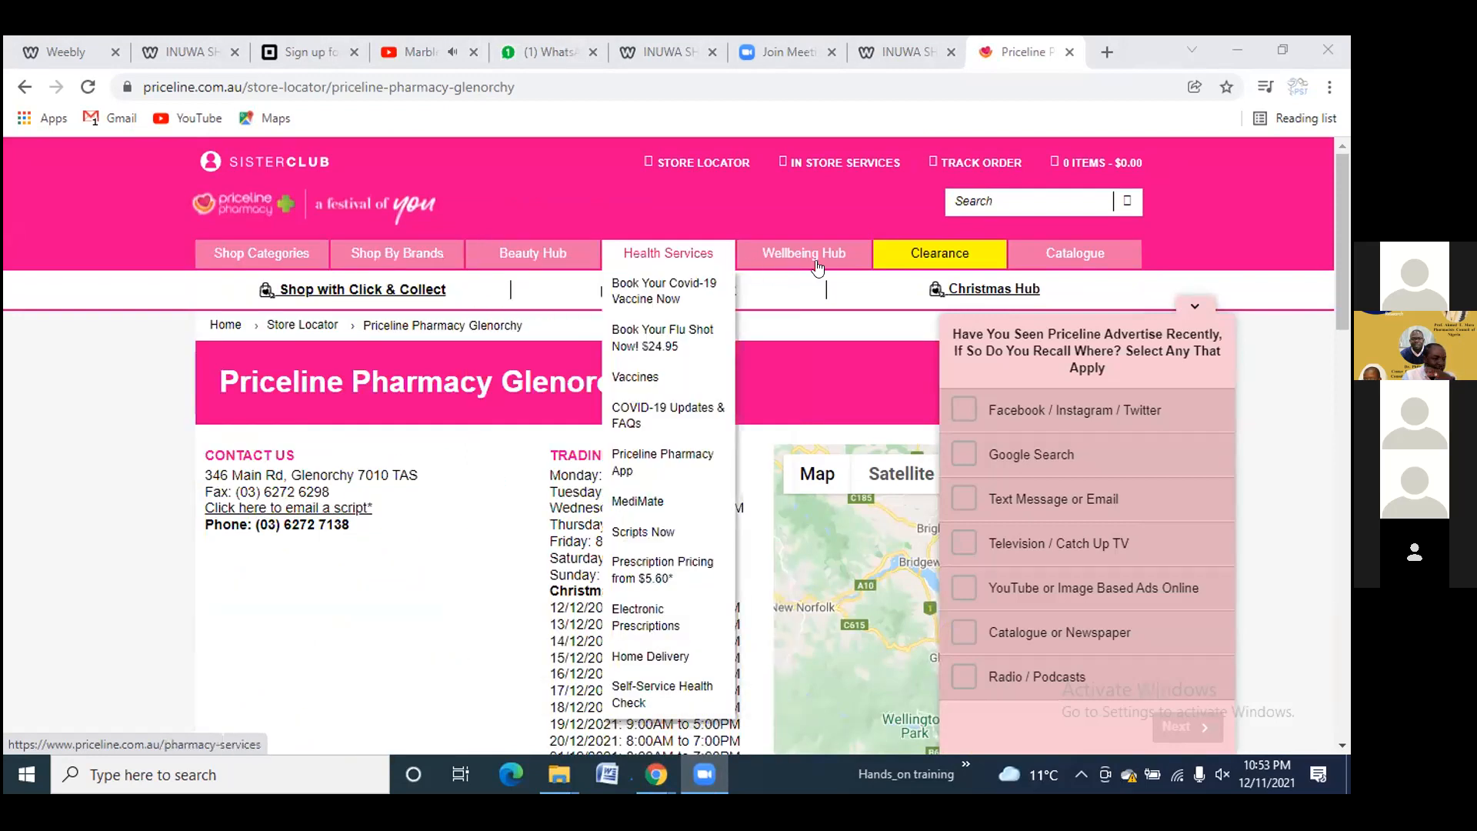
mouse_move(965, 263)
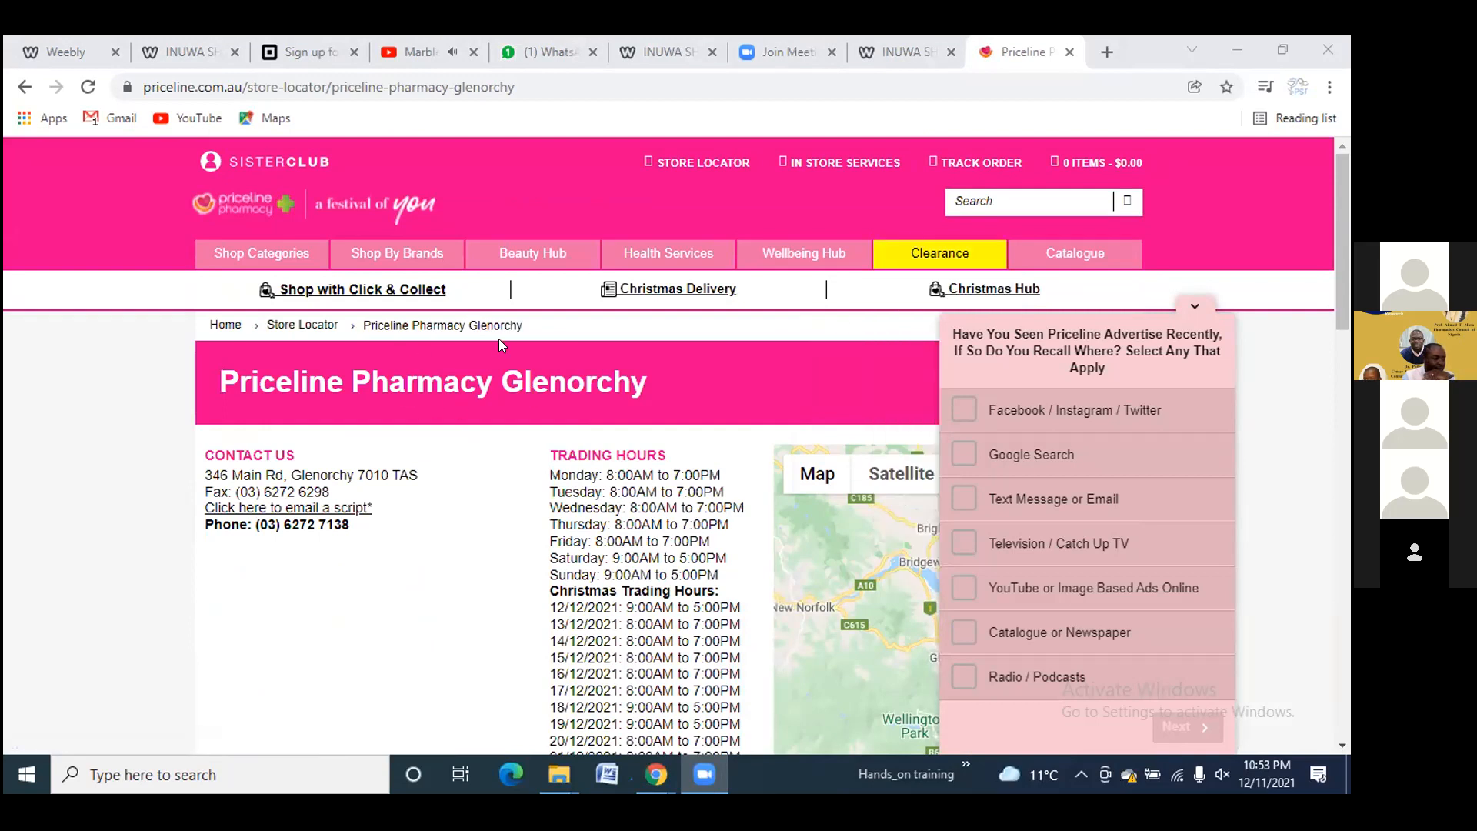
scroll(590, 488, down, 3)
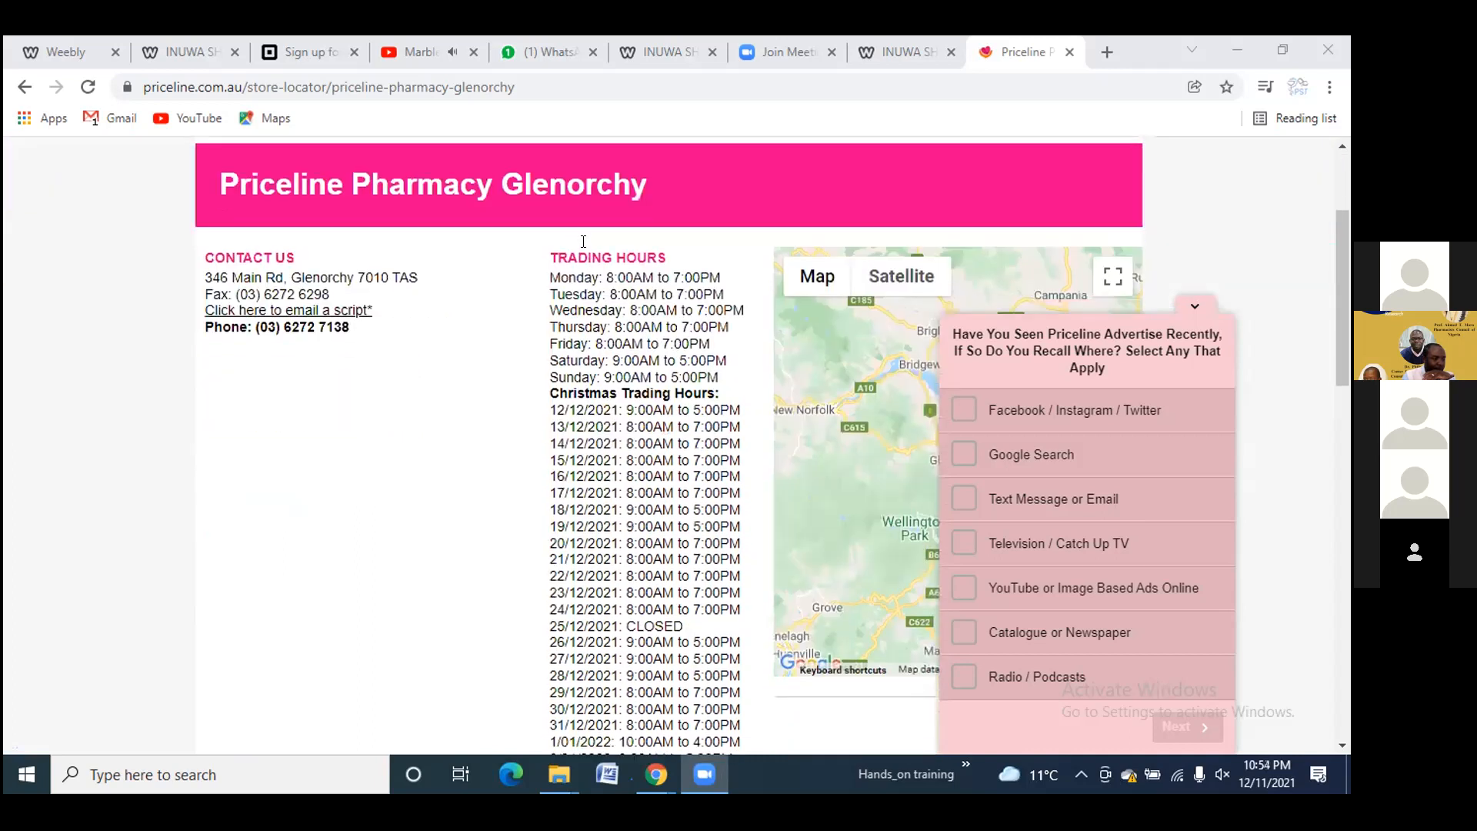
scroll(628, 423, down, 9)
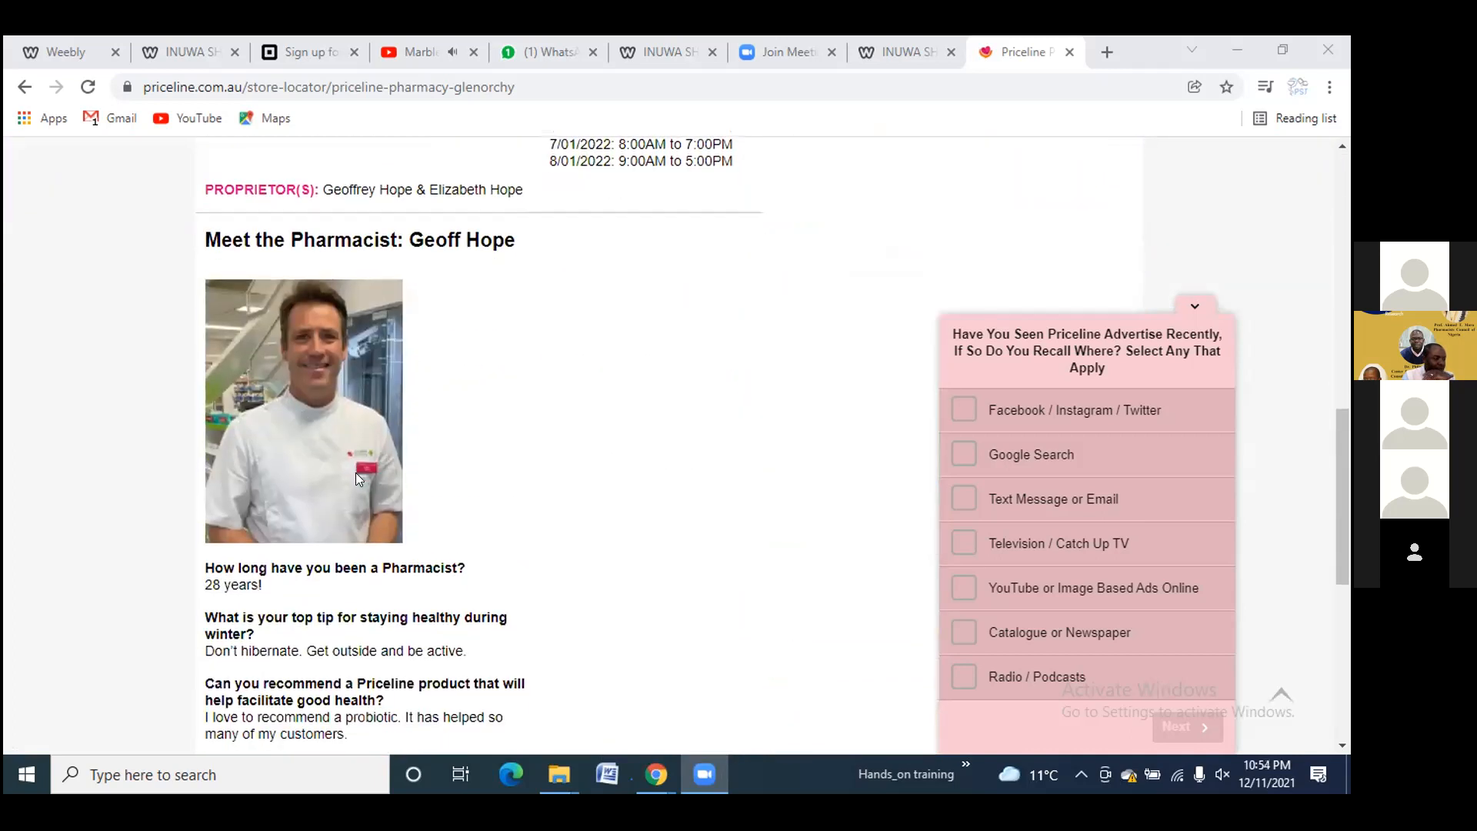
scroll(356, 472, down, 7)
scroll(371, 454, up, 9)
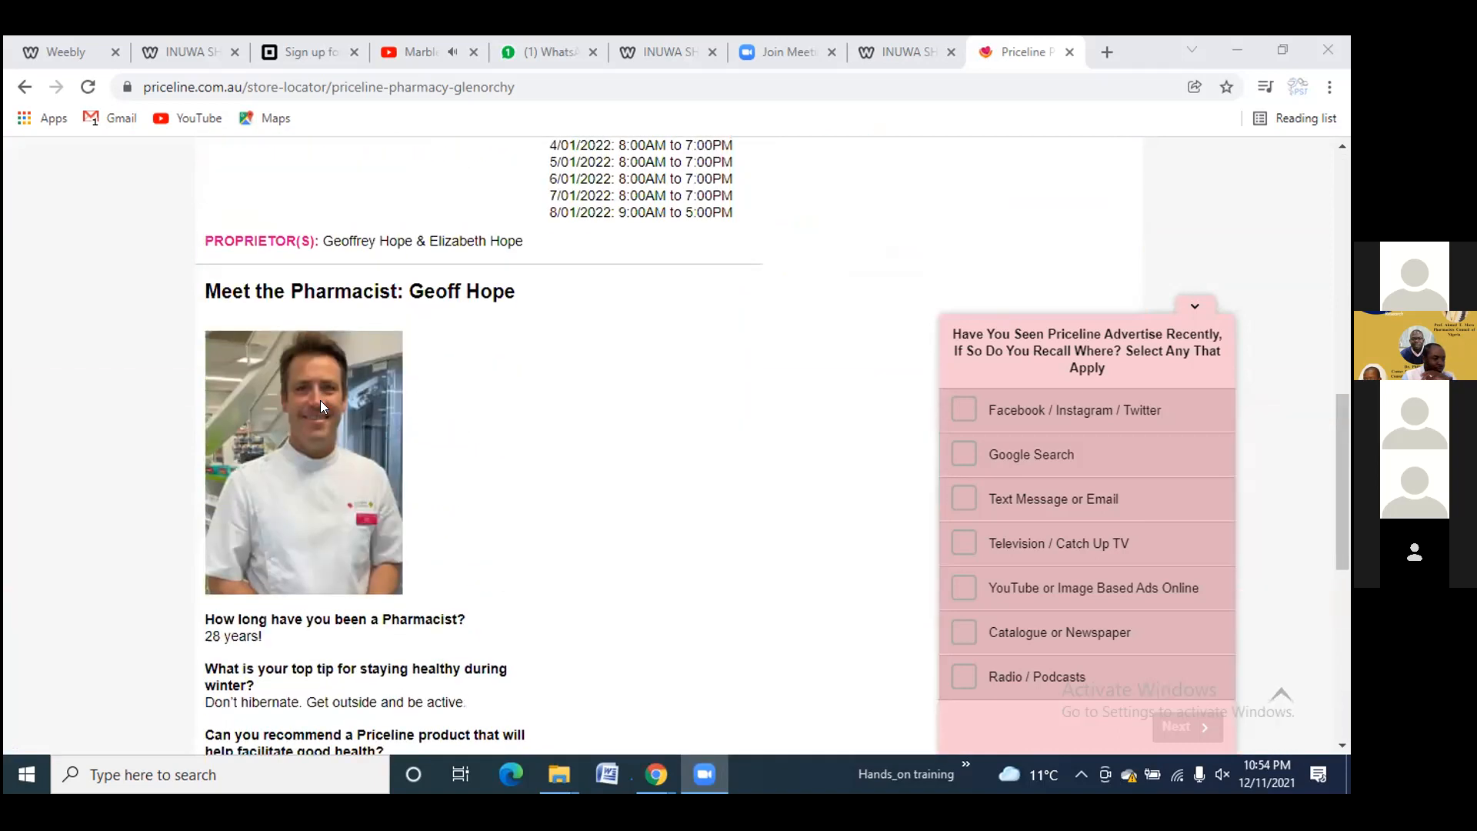
scroll(320, 400, down, 9)
scroll(744, 445, up, 6)
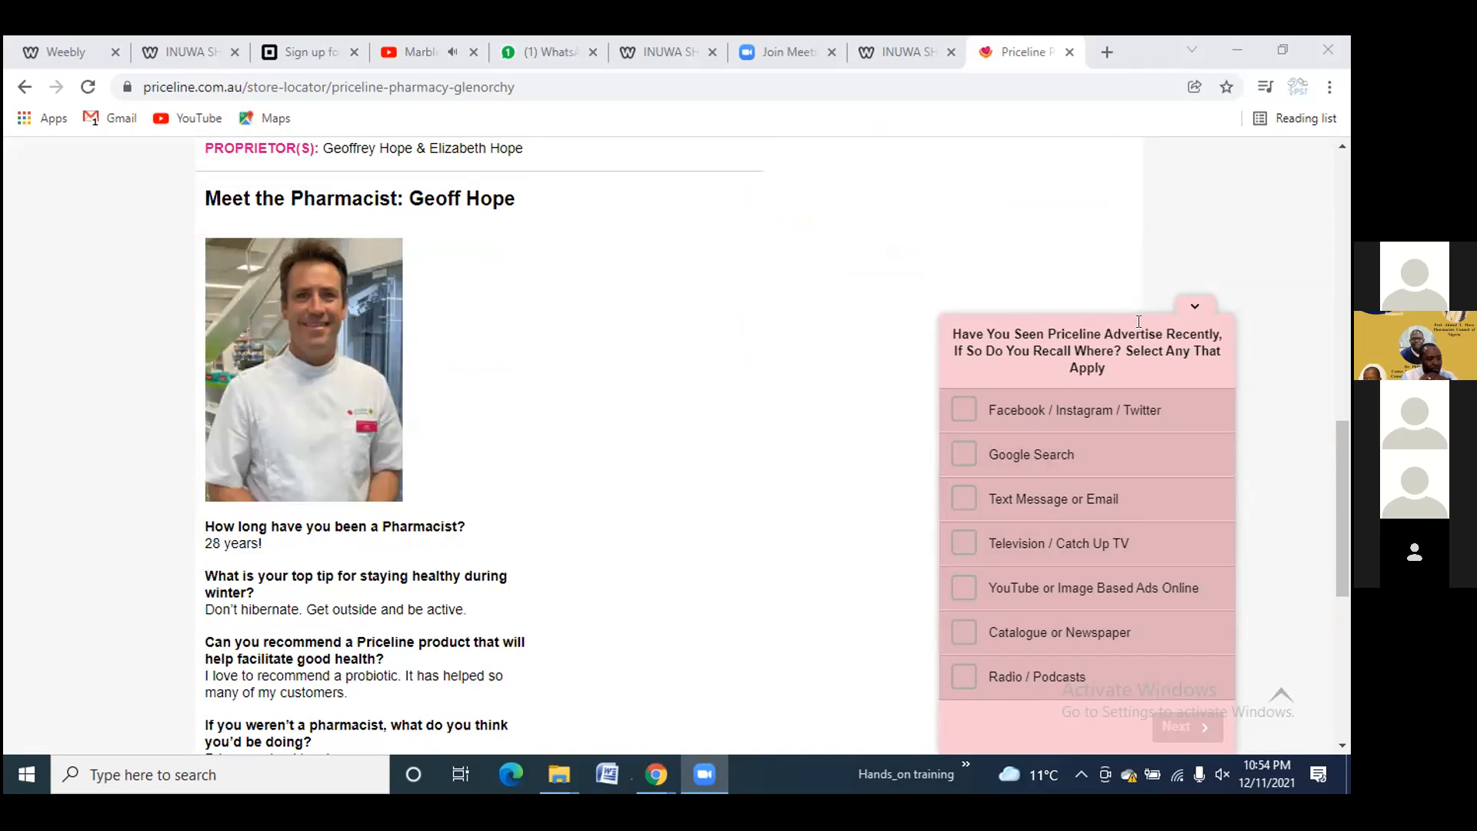
Collapse the store survey popup and return to the Weebly 'Website Published!' tab
click(1193, 304)
scroll(638, 368, up, 5)
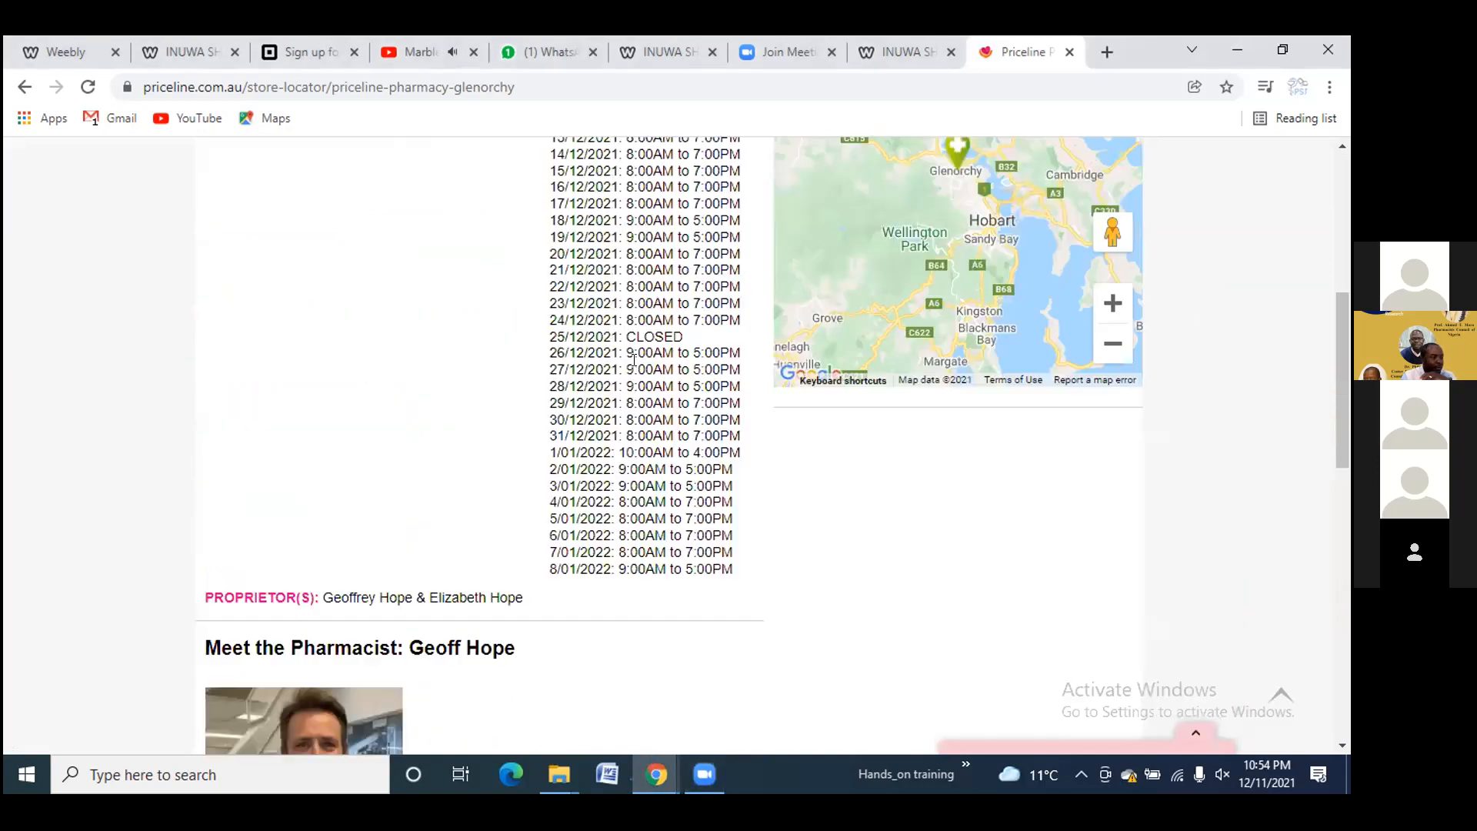
scroll(638, 365, up, 8)
key(ctrl+1)
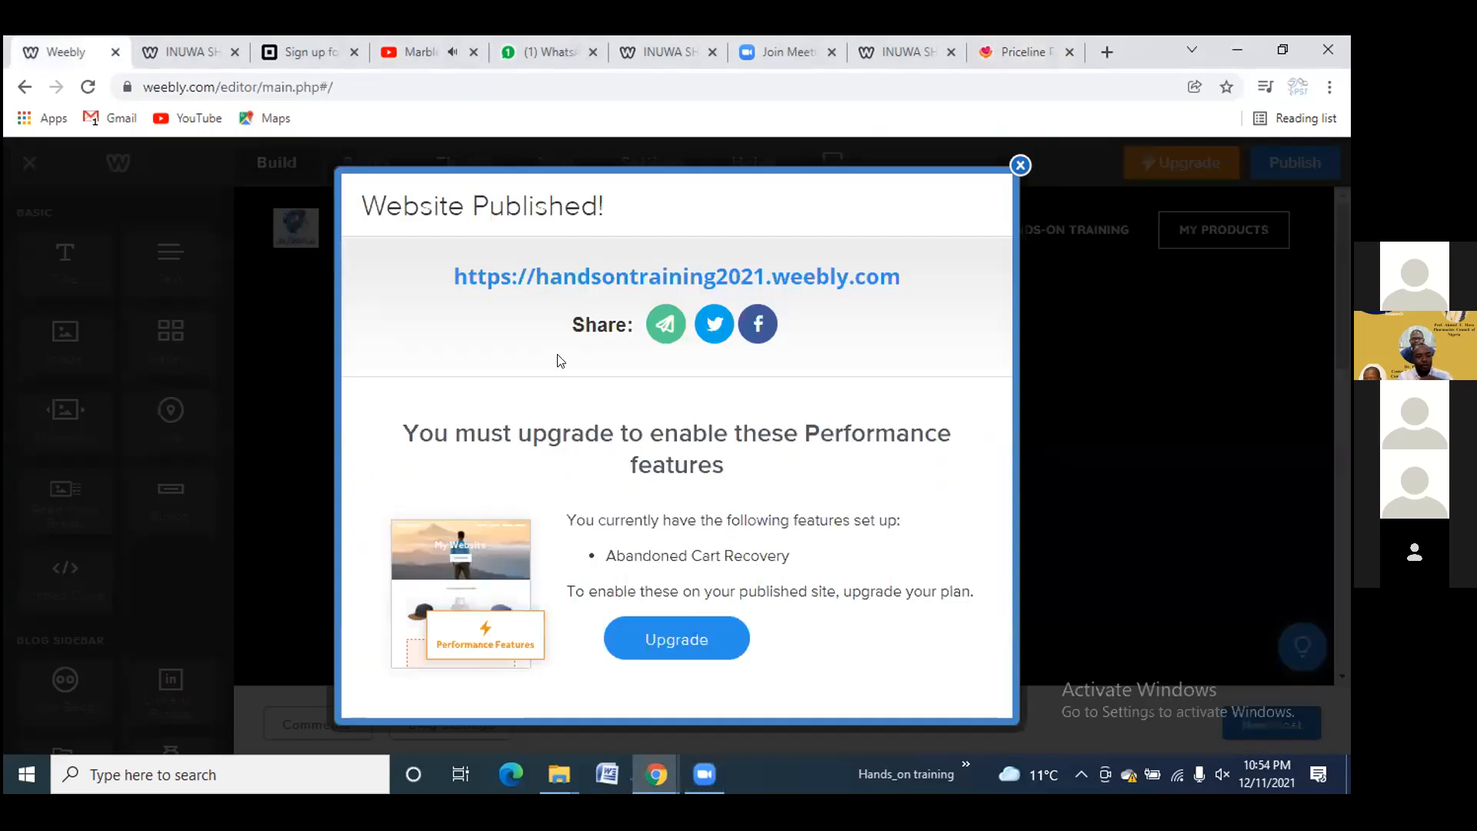
Dismiss the Website Published notice and browse the Build element library, abandoning a Blog Feed drag
click(1020, 166)
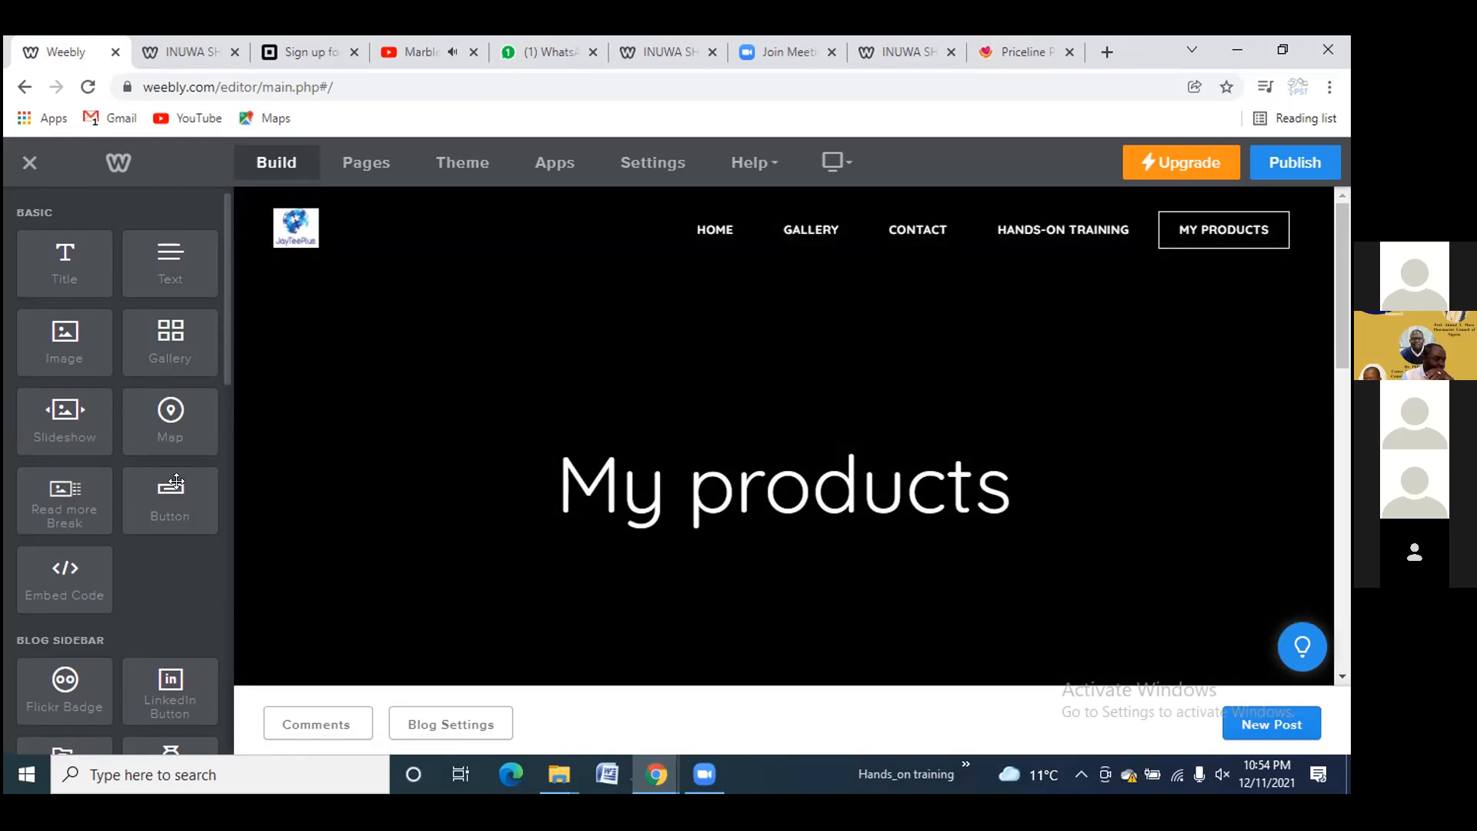
scroll(150, 541, down, 3)
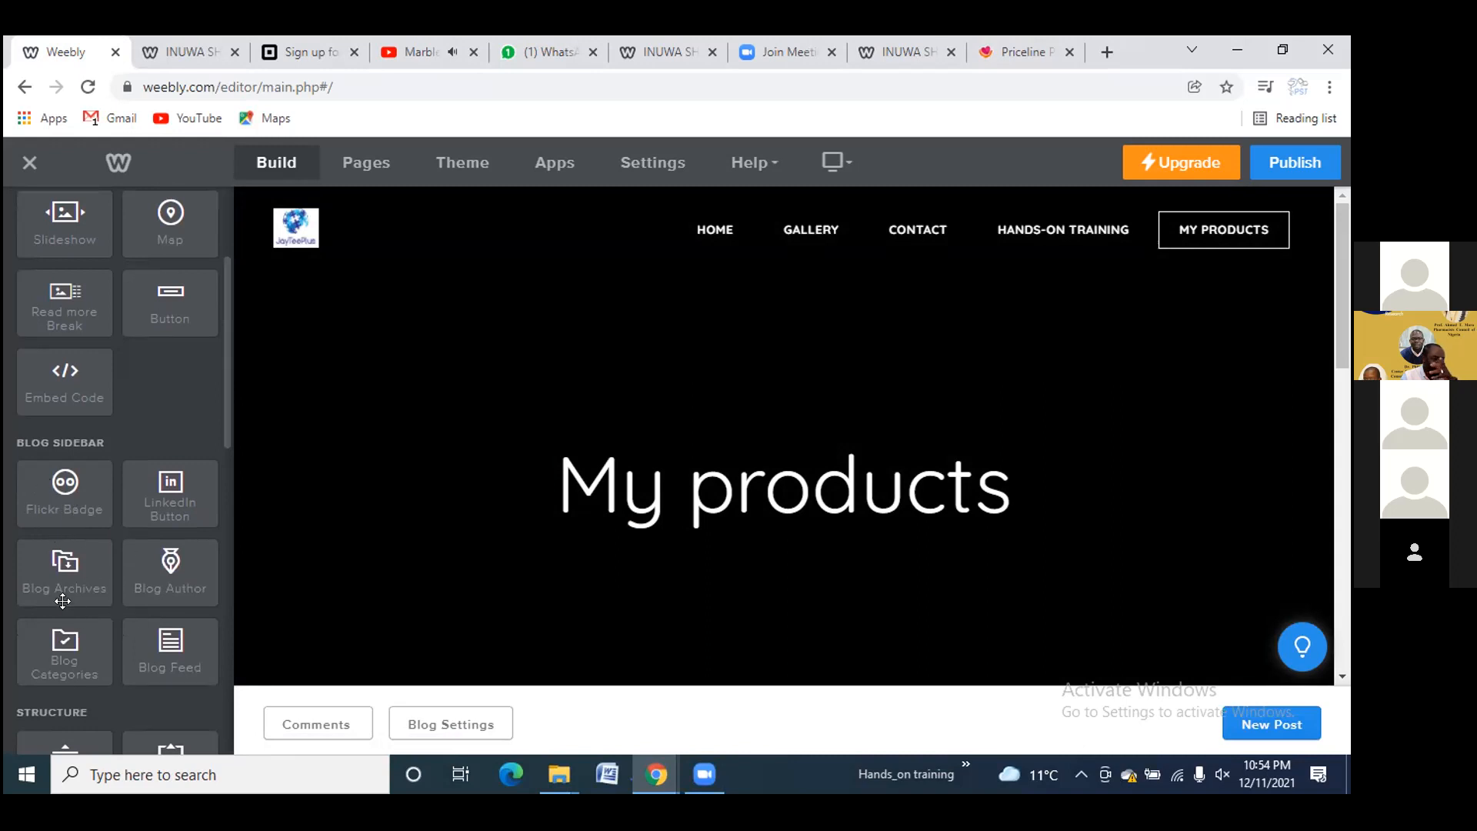
drag(218, 633, 169, 639)
scroll(170, 639, down, 3)
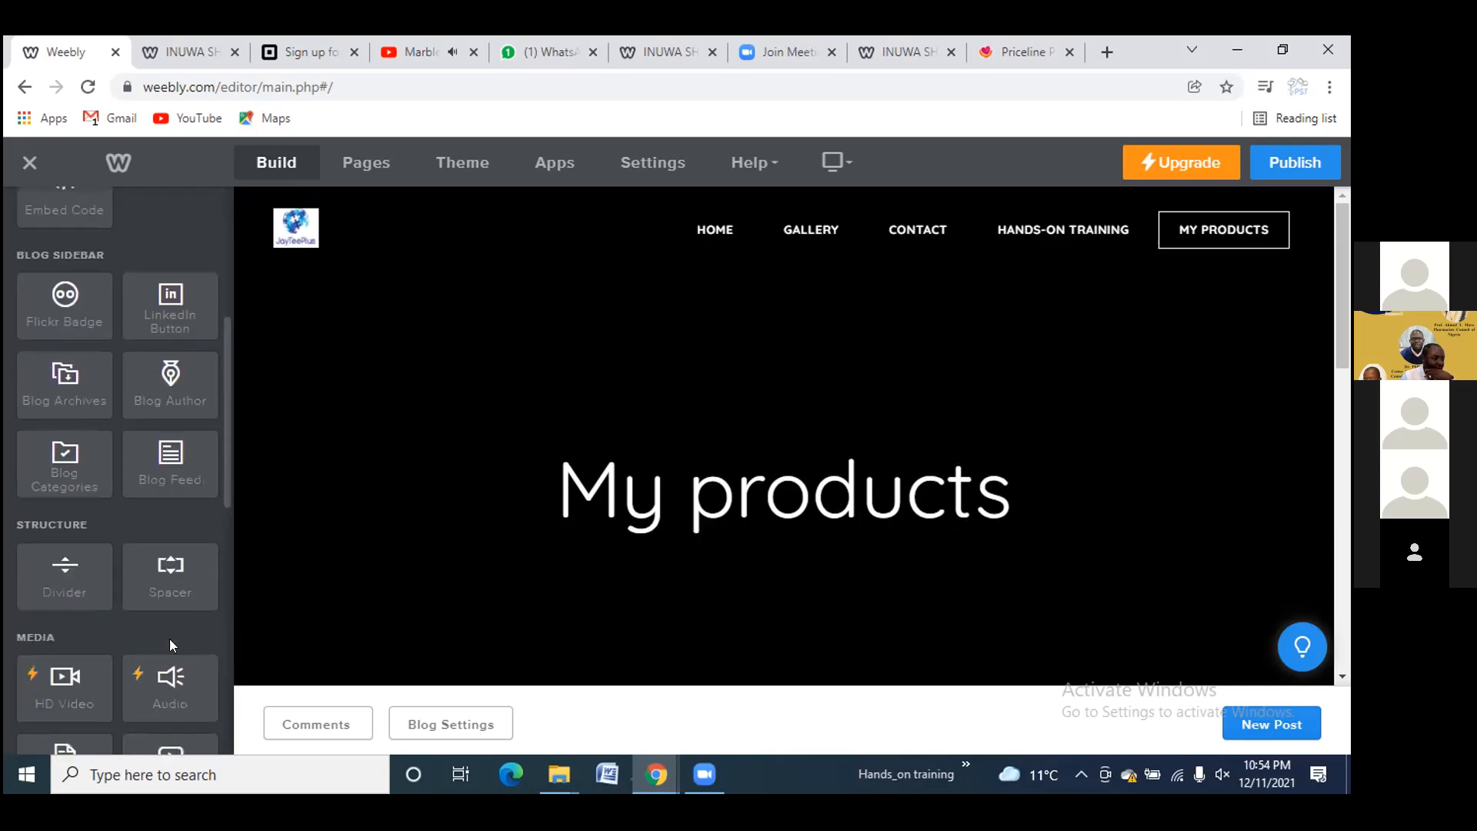
scroll(170, 635, down, 3)
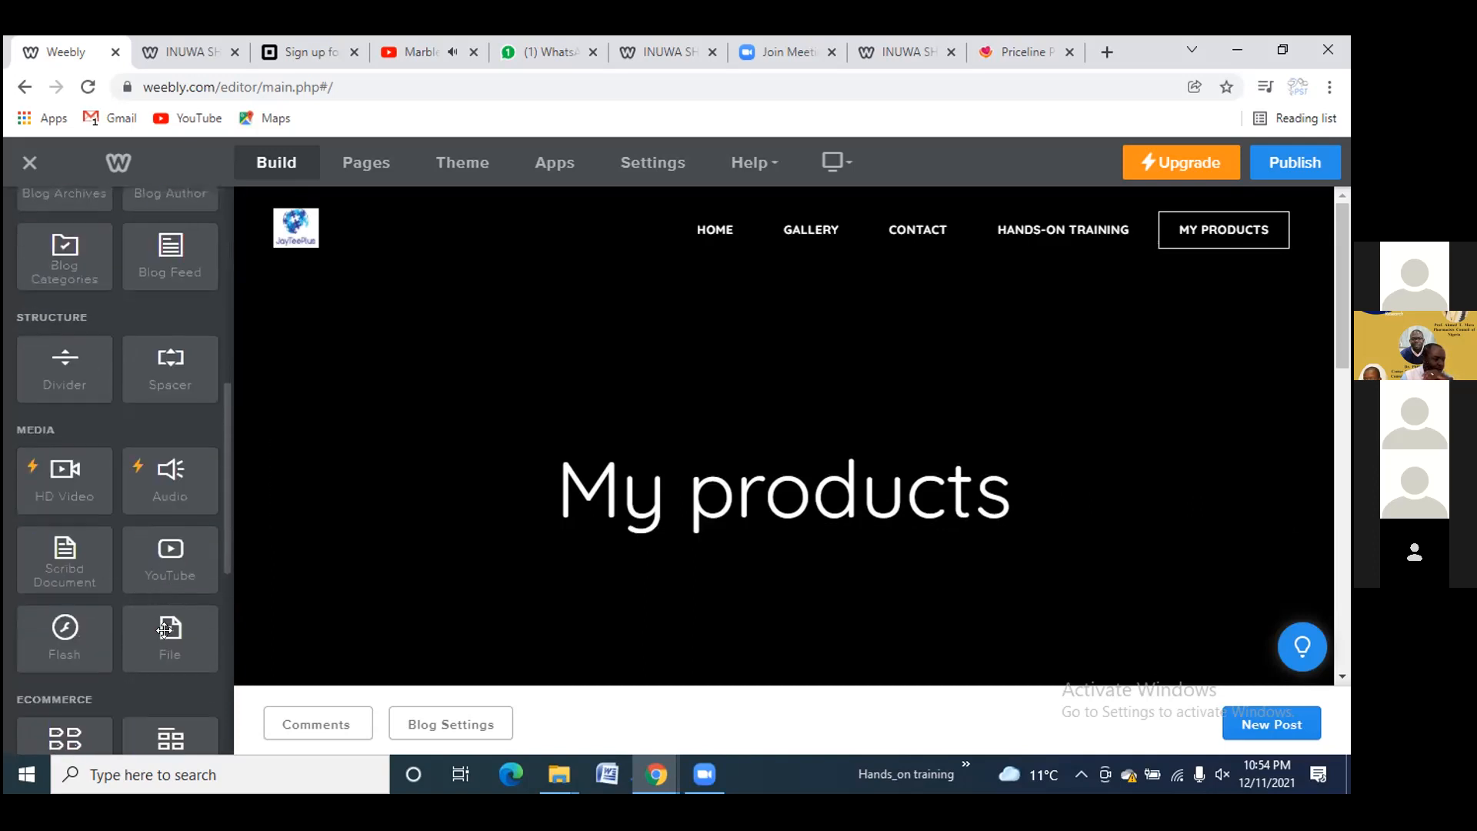
scroll(164, 632, down, 4)
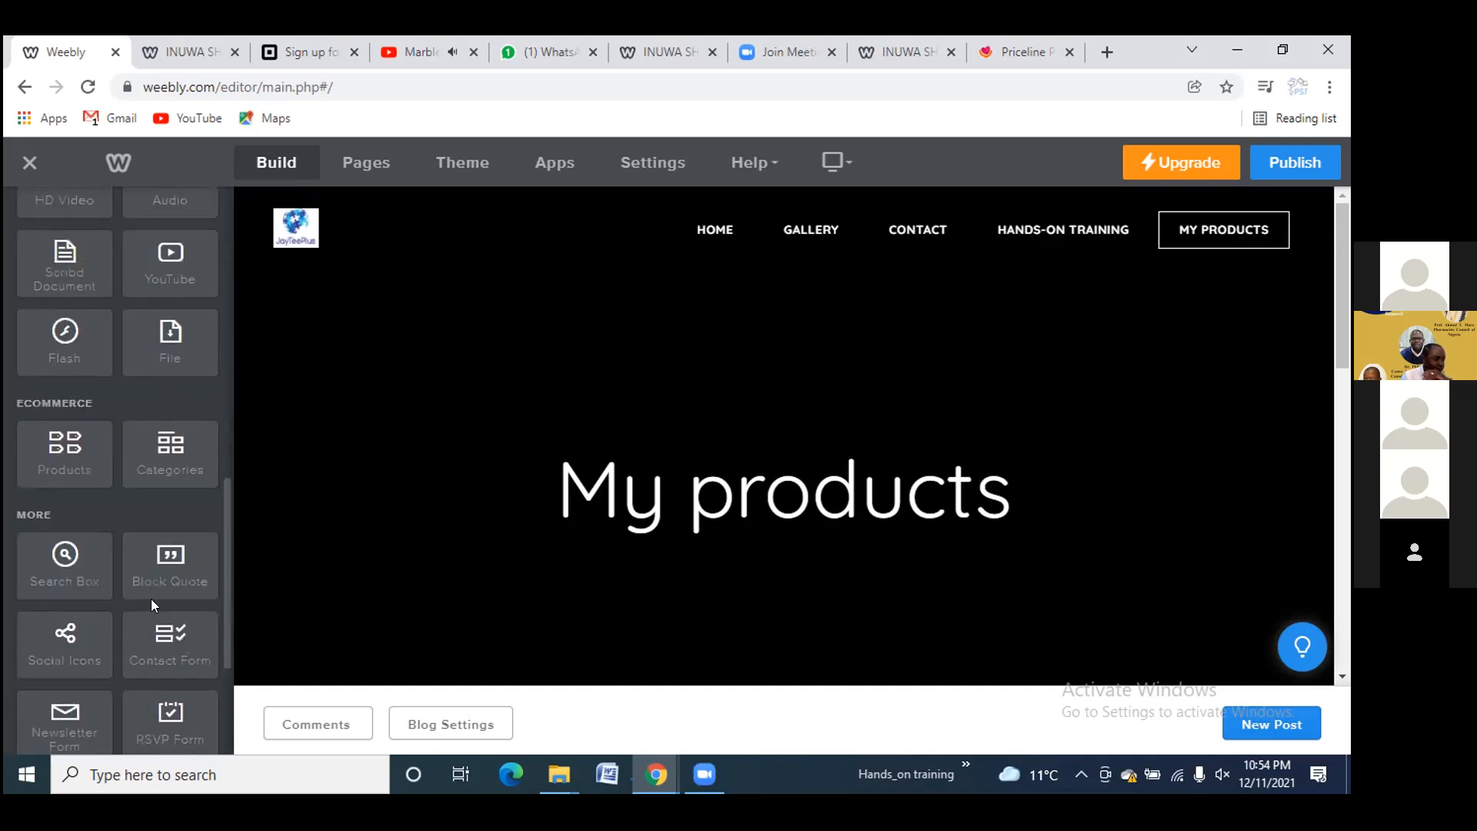
scroll(140, 596, down, 3)
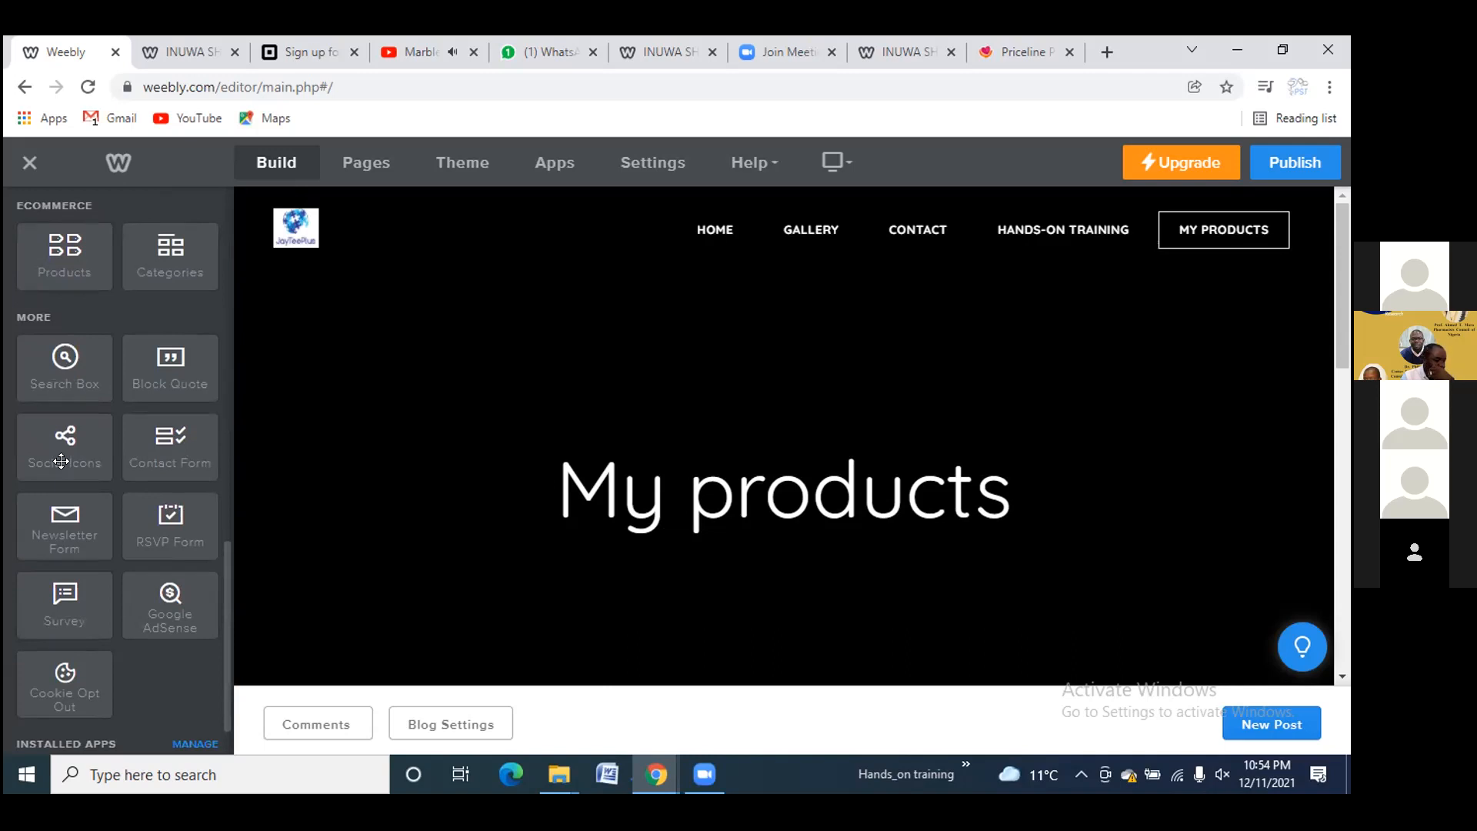
scroll(75, 577, down, 2)
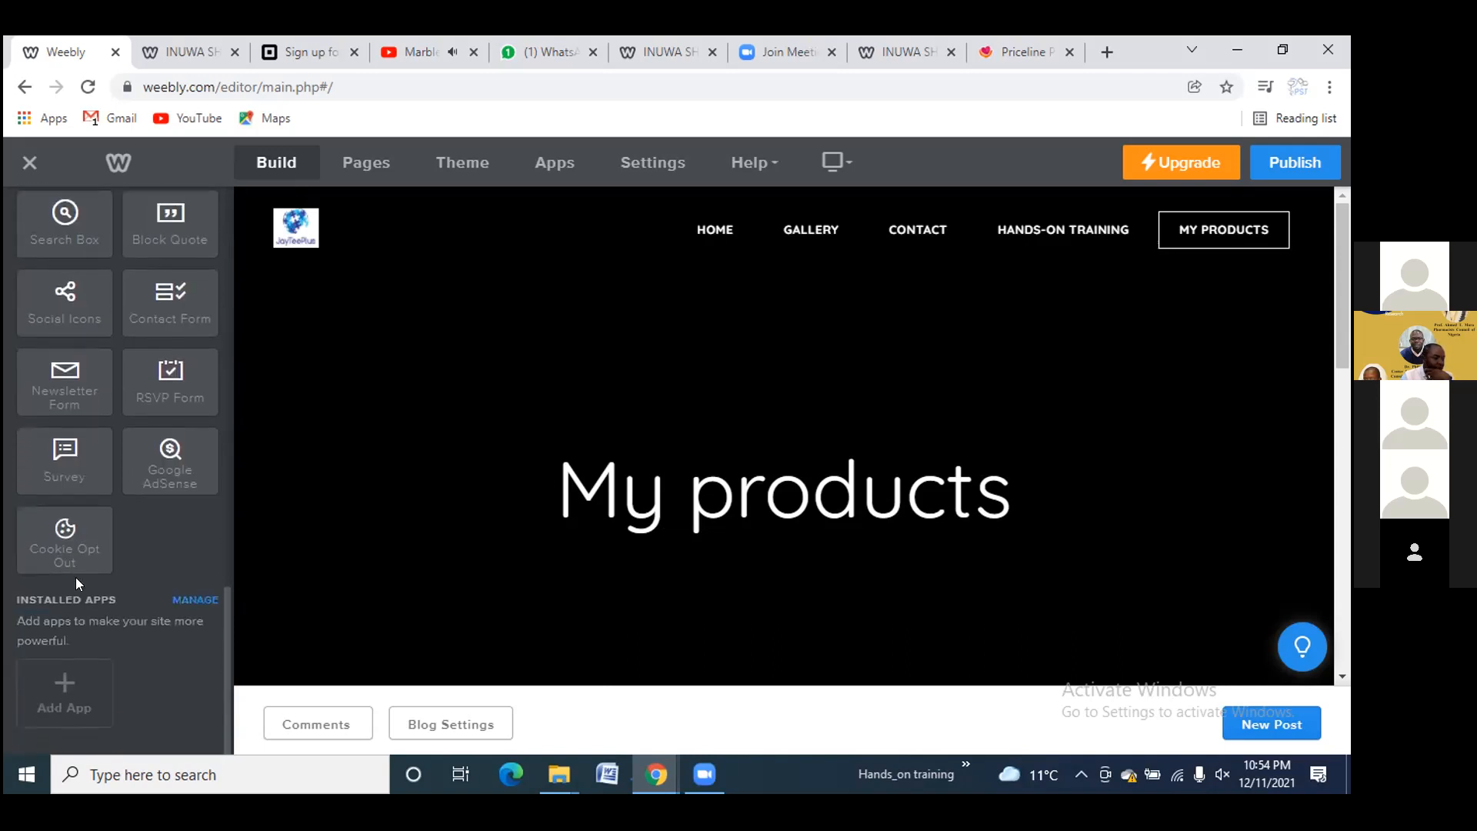
scroll(75, 577, up, 2)
scroll(76, 577, down, 3)
scroll(76, 577, up, 7)
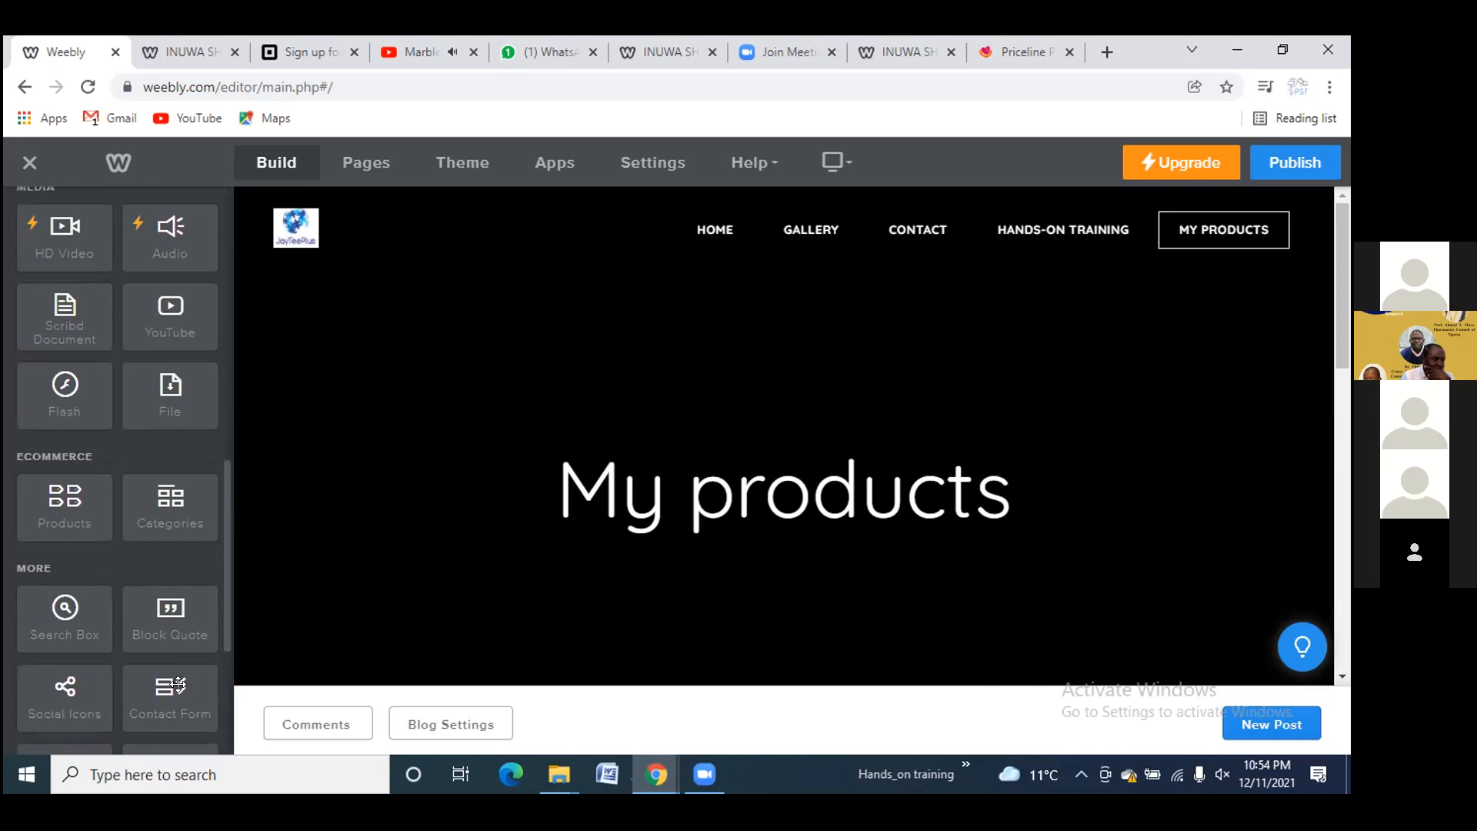
scroll(142, 567, up, 10)
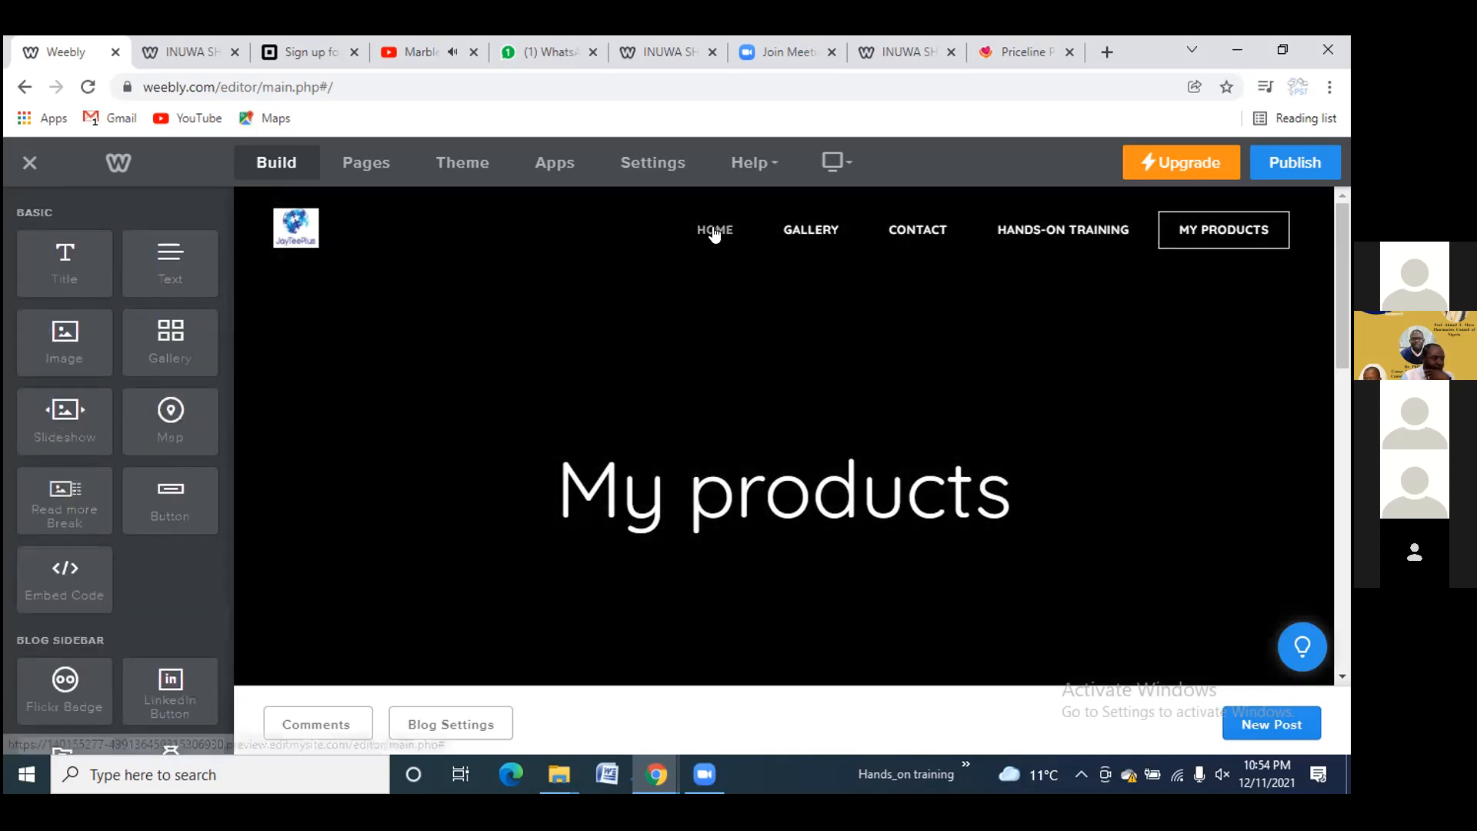
Open the home page's contact form in the editor, then view the live site's HOME page
click(715, 230)
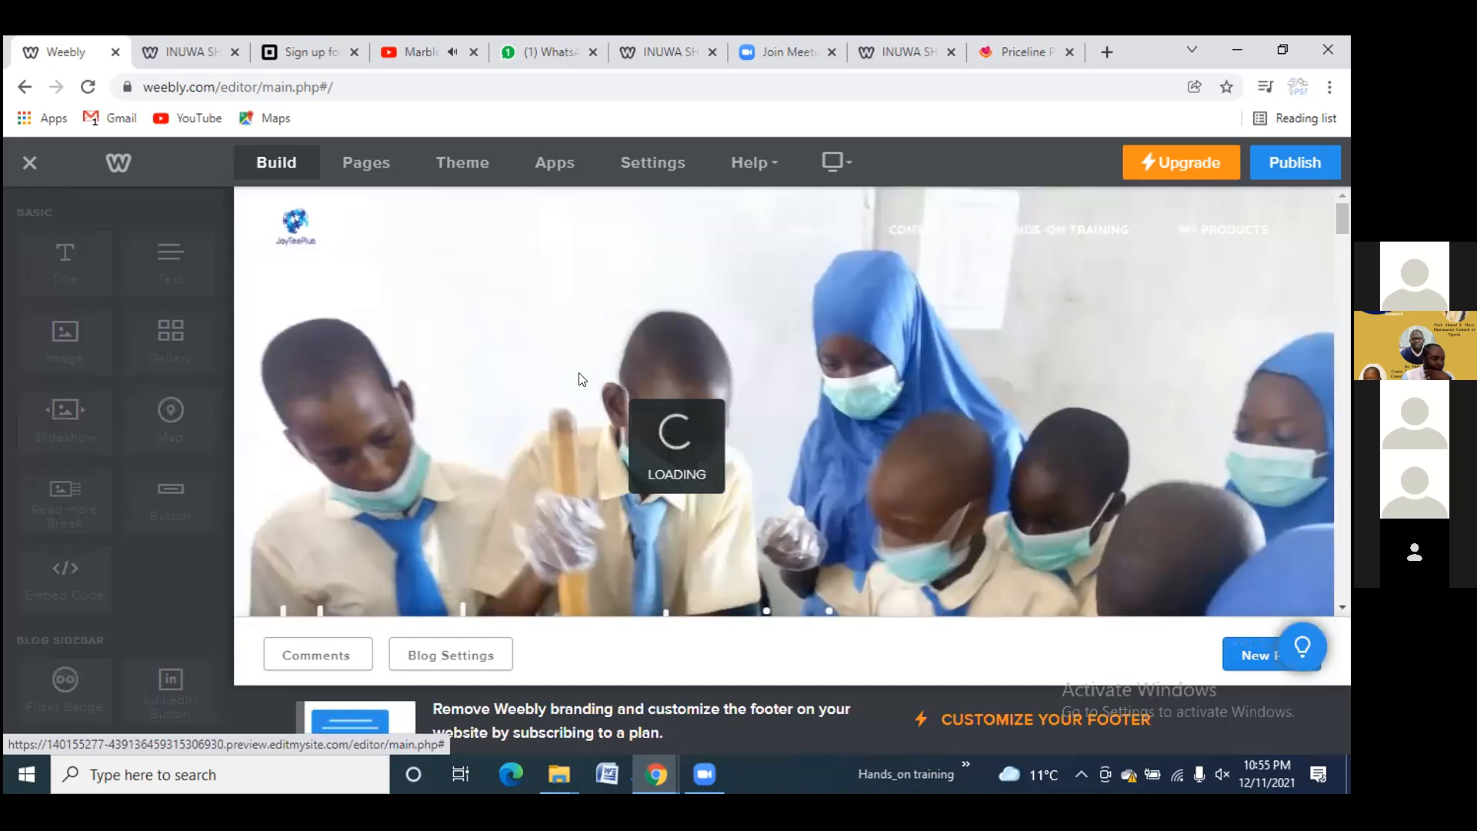
scroll(567, 383, down, 9)
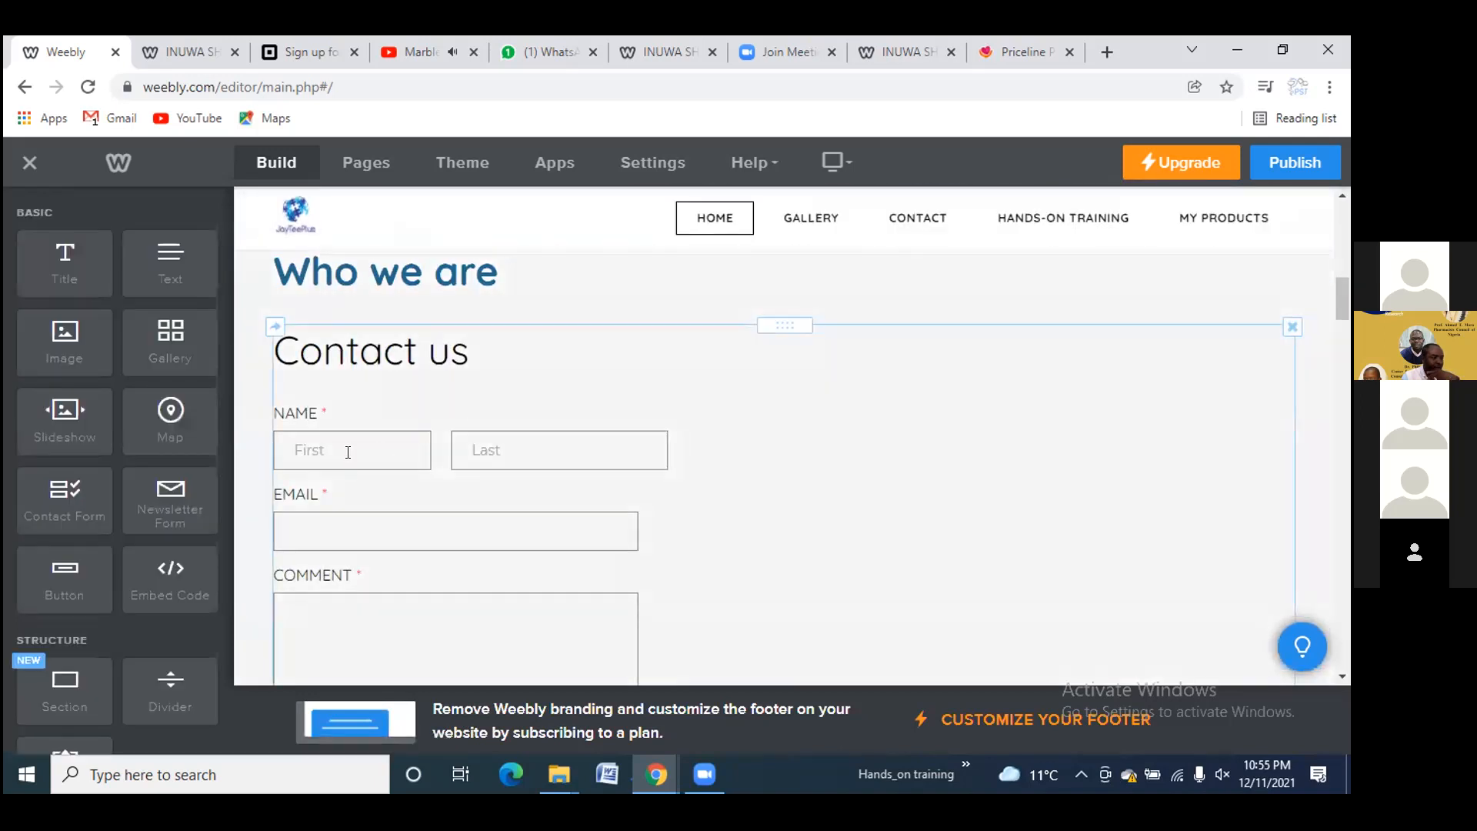
click(348, 451)
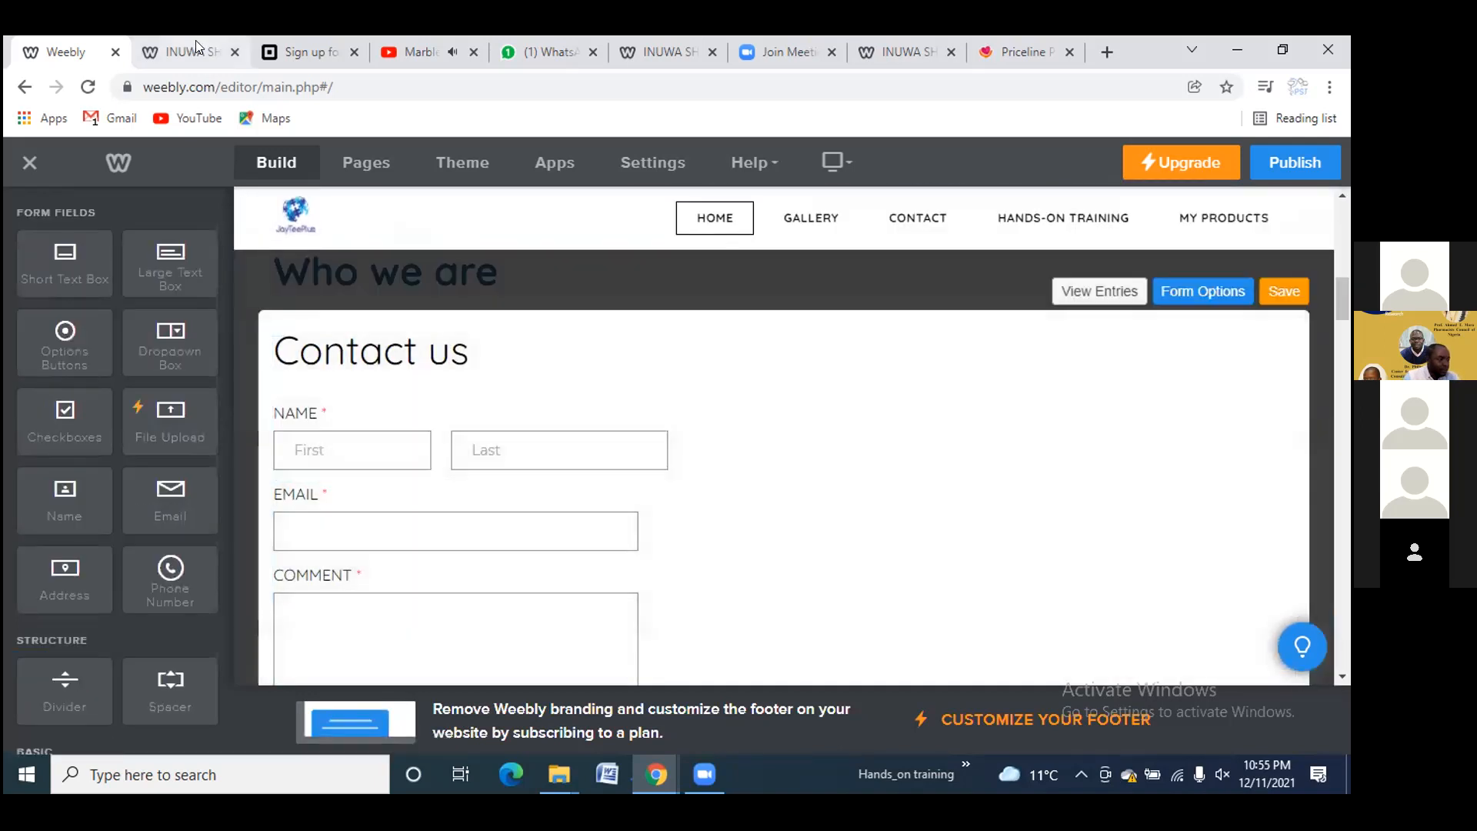
click(194, 42)
click(722, 169)
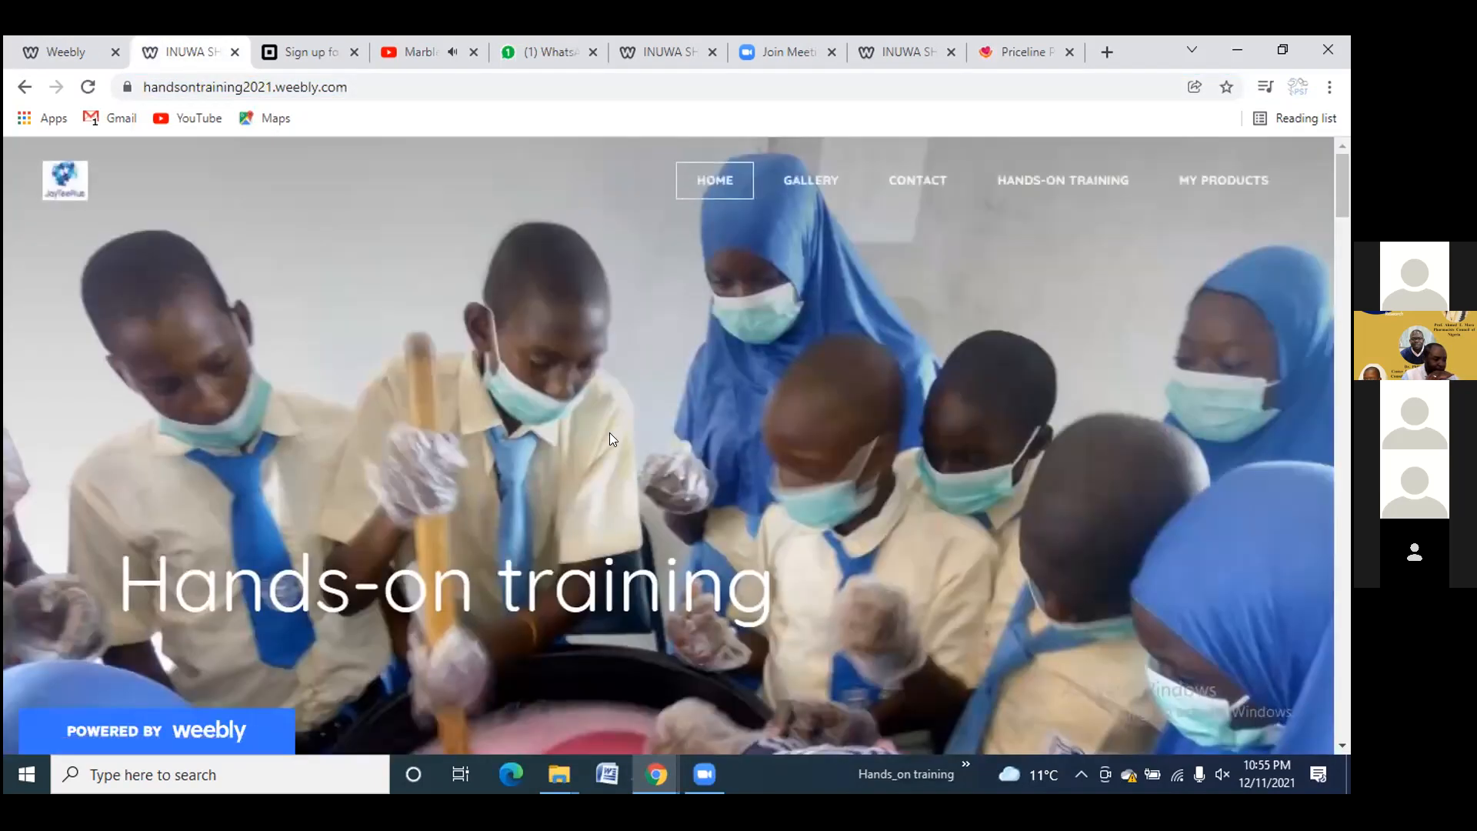
Fill in the live contact form's first name, last name and e-mail address fields
scroll(609, 417, down, 4)
scroll(605, 382, down, 8)
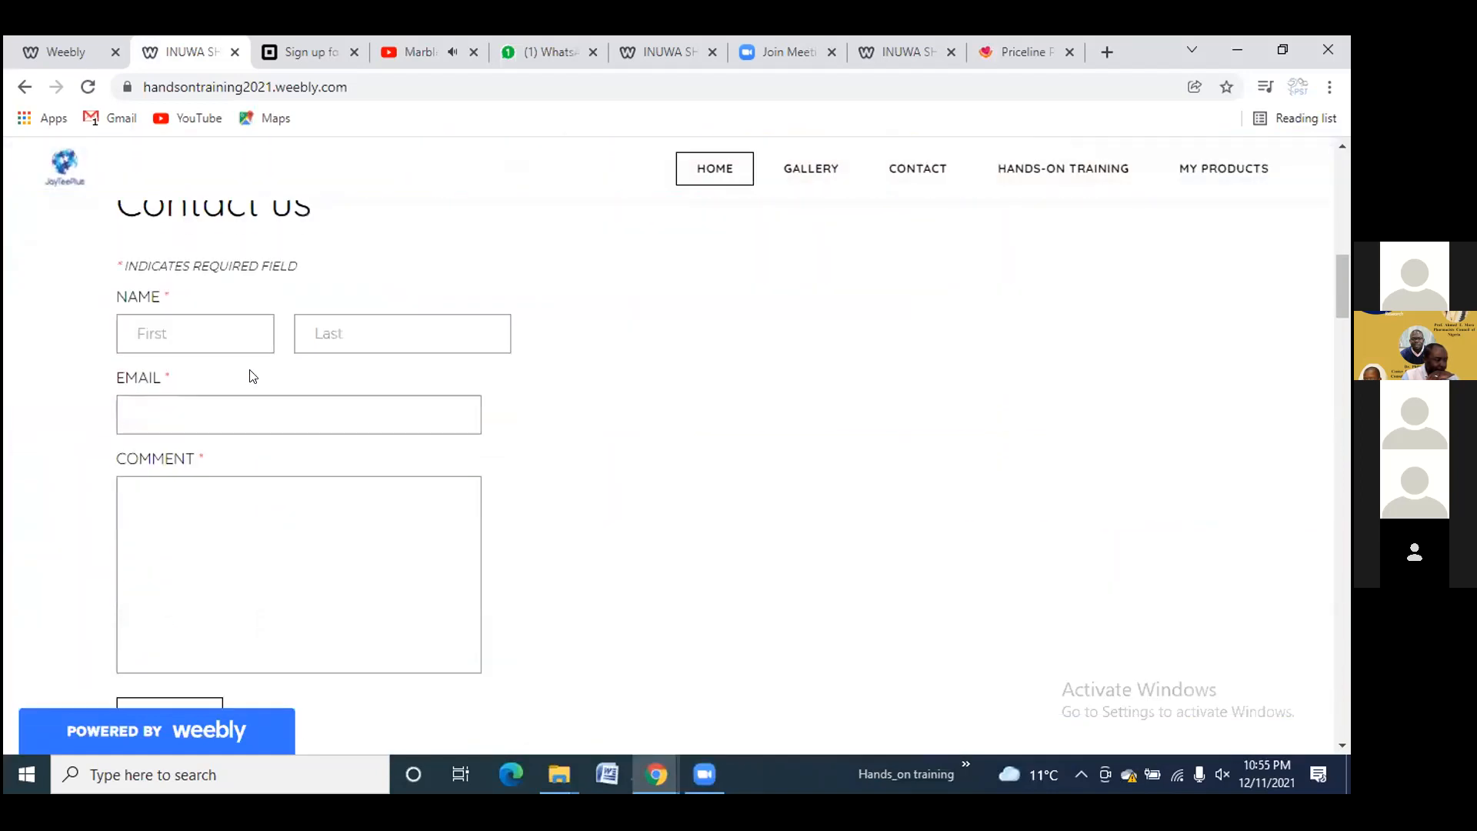
click(216, 319)
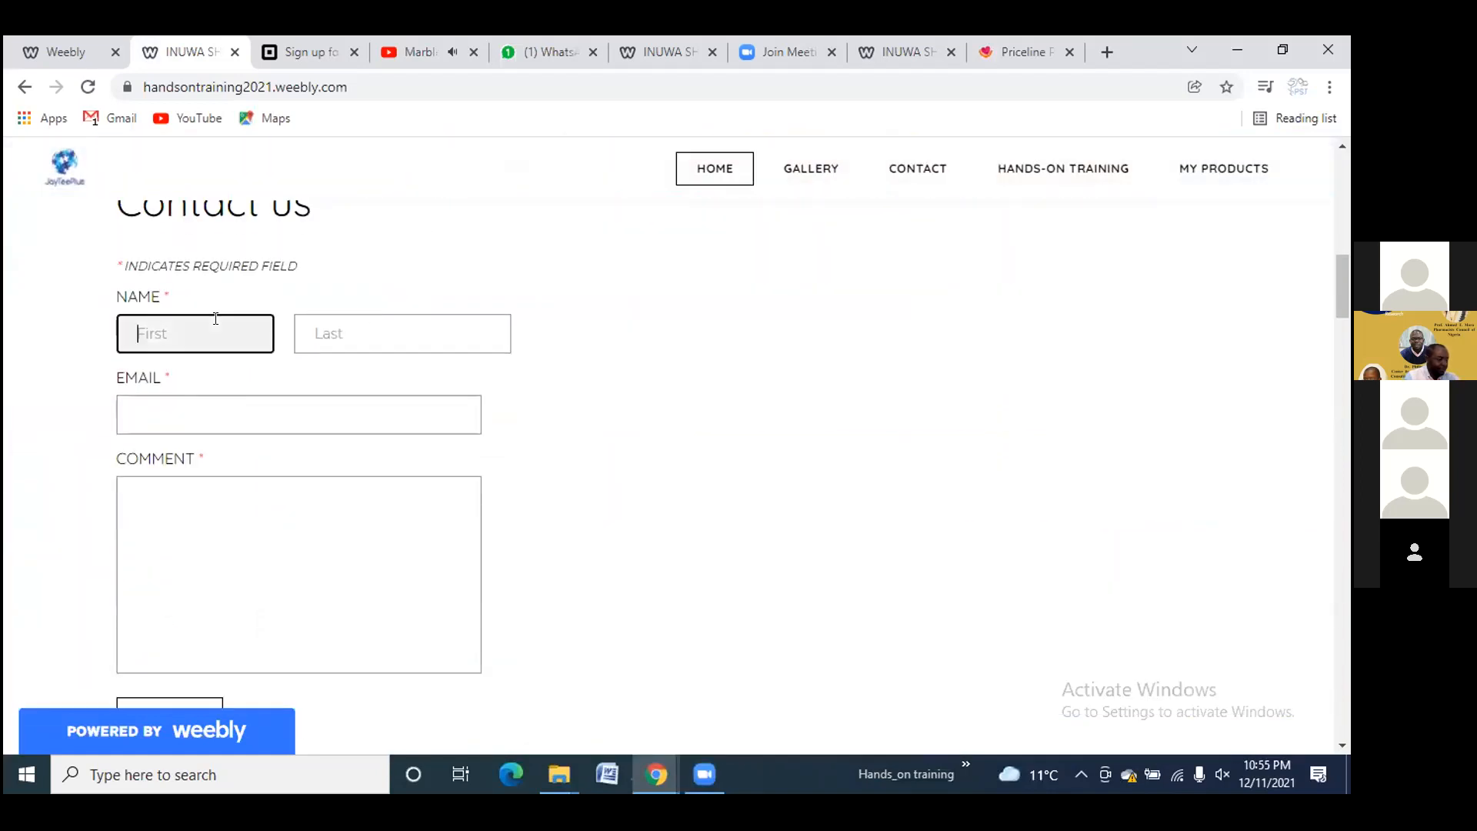
click(297, 327)
click(251, 397)
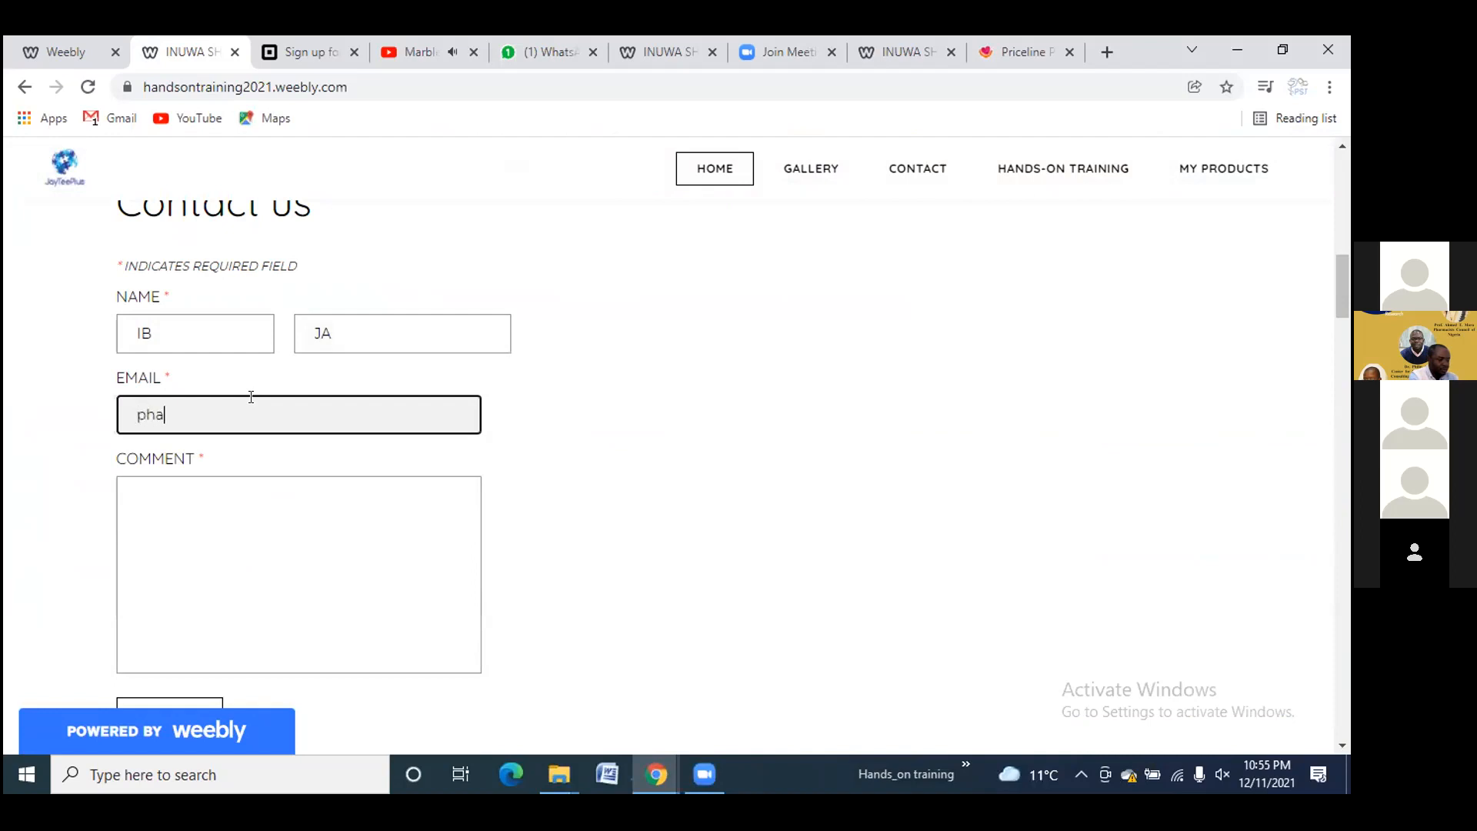
text(@gmailco)
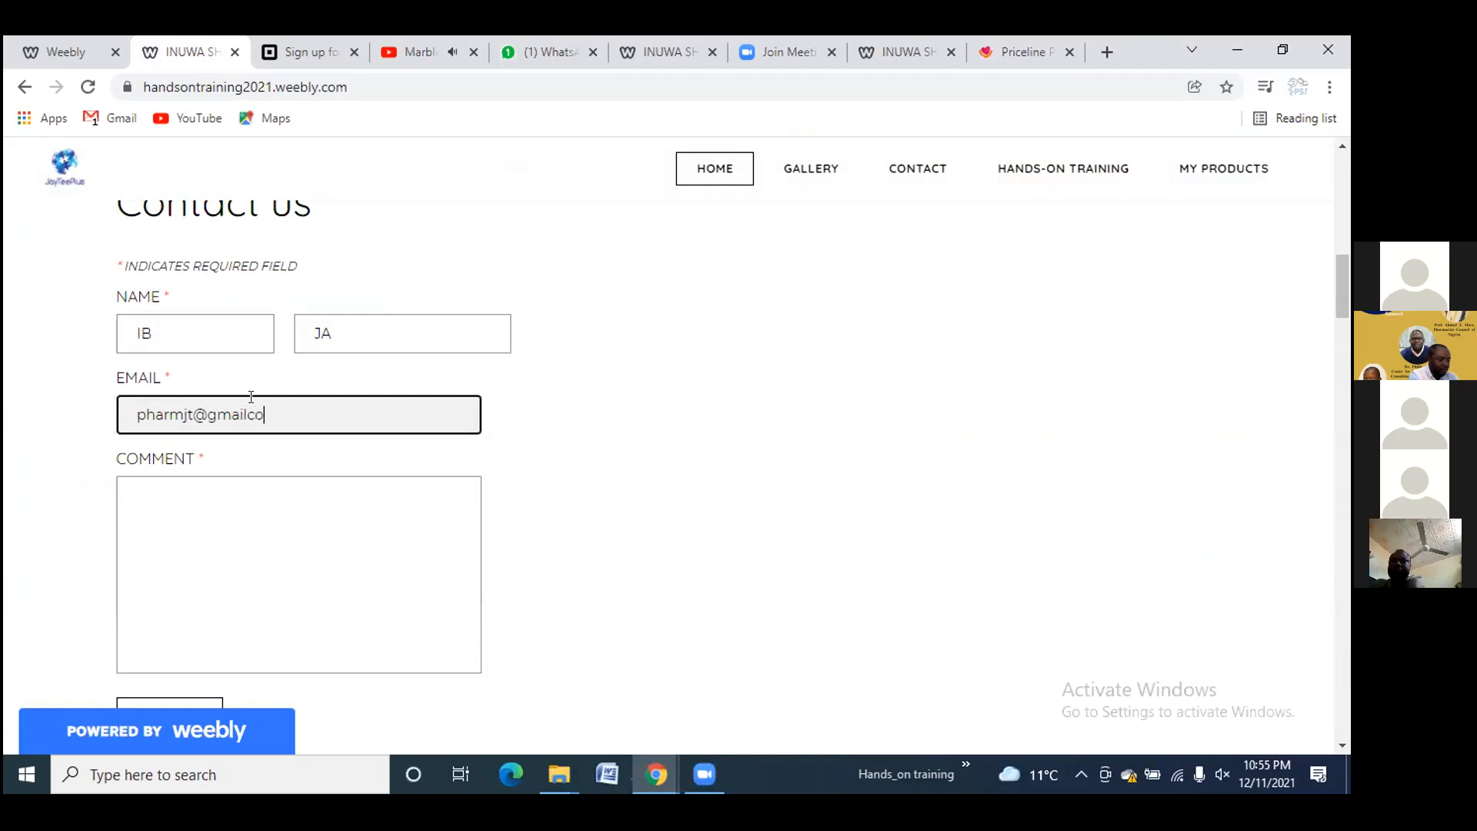
key(BackSpace)
key(BackSpace)
text(.com)
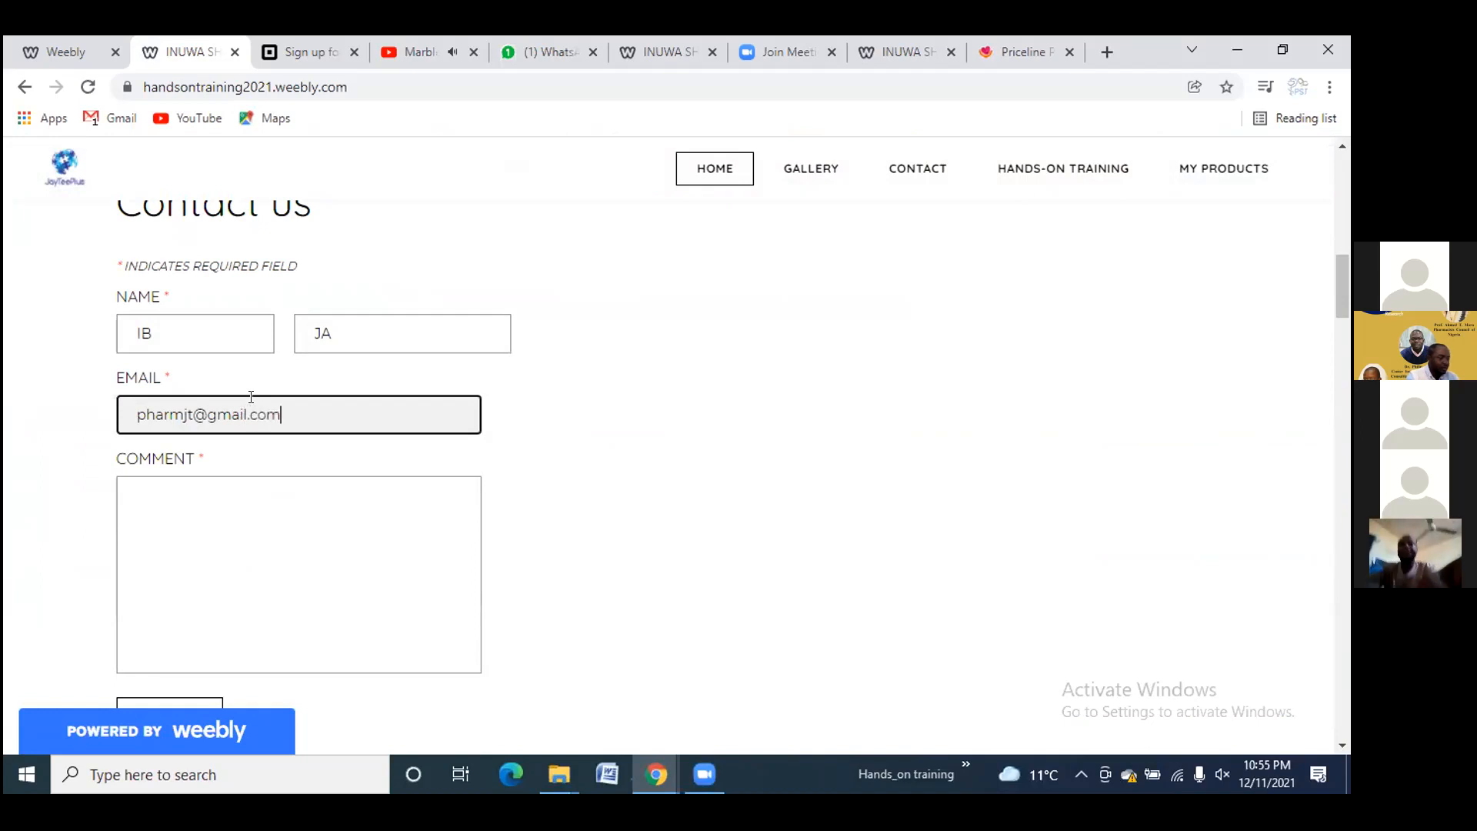
Enter the comment 'Hello' and submit the contact form
click(254, 501)
text(Hellop)
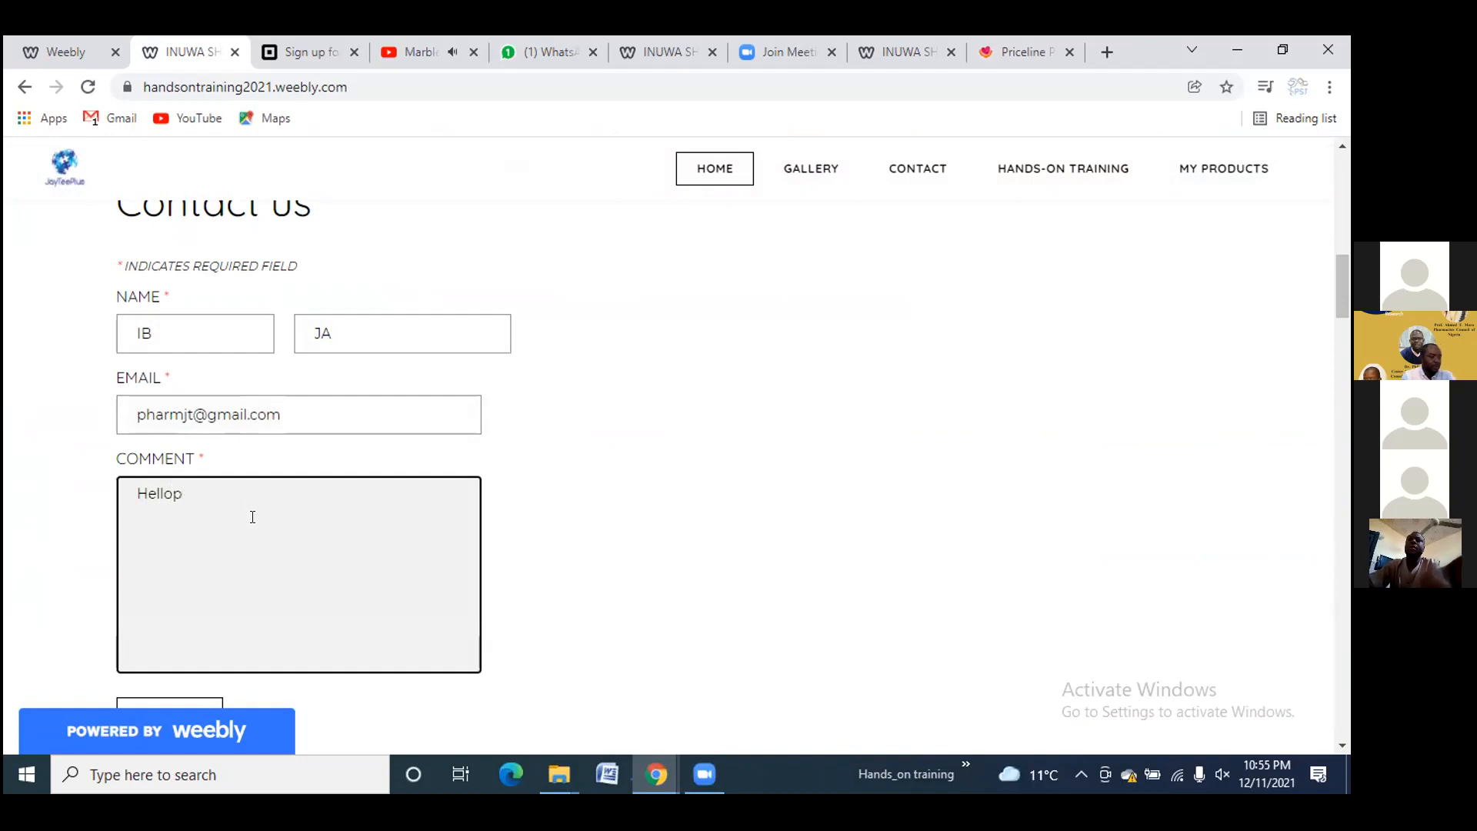
key(BackSpace)
scroll(252, 515, down, 3)
click(157, 531)
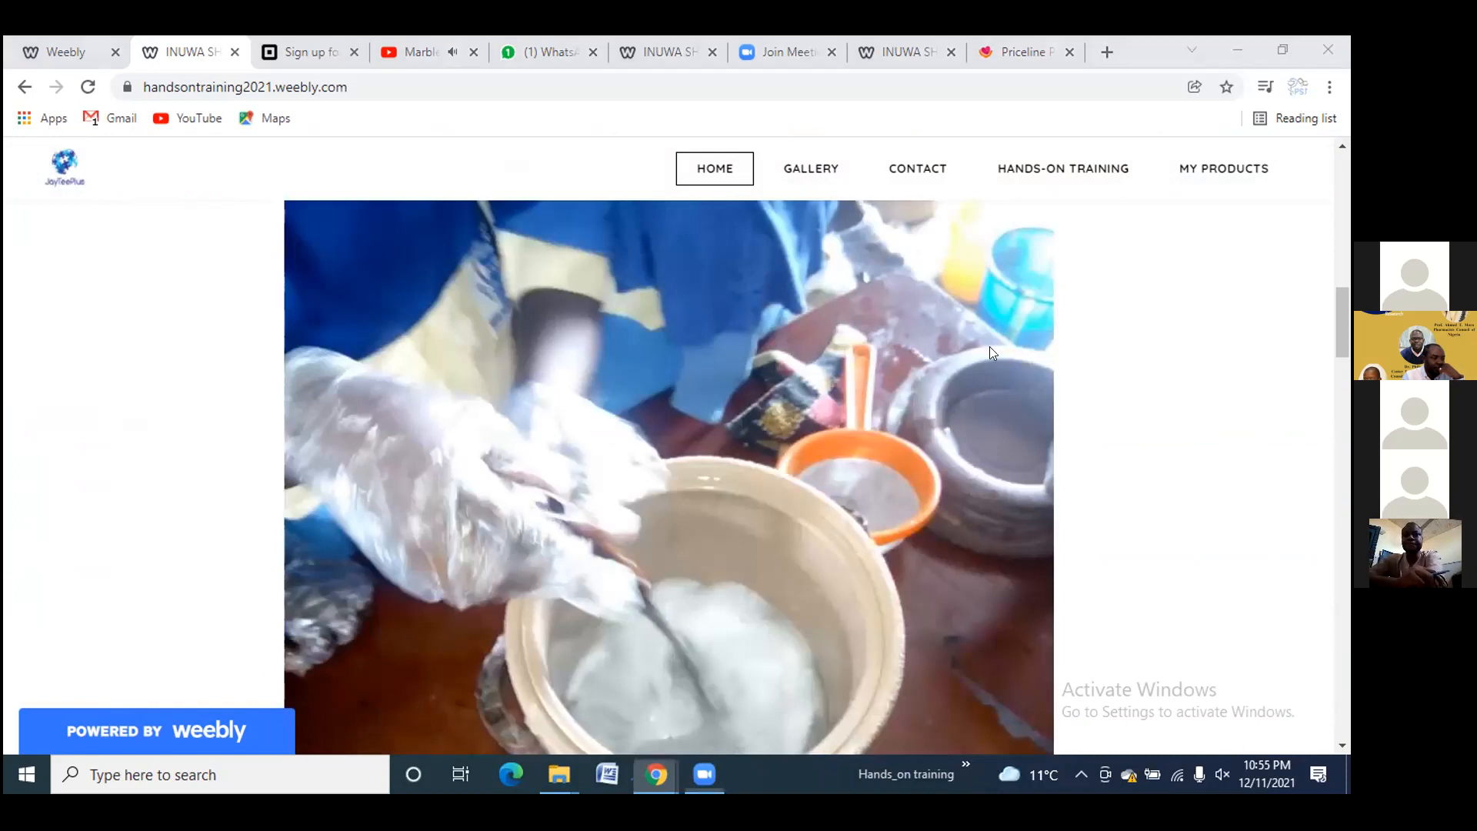
Close the Priceline pharmacy page and open Gmail in a new tab
click(1004, 63)
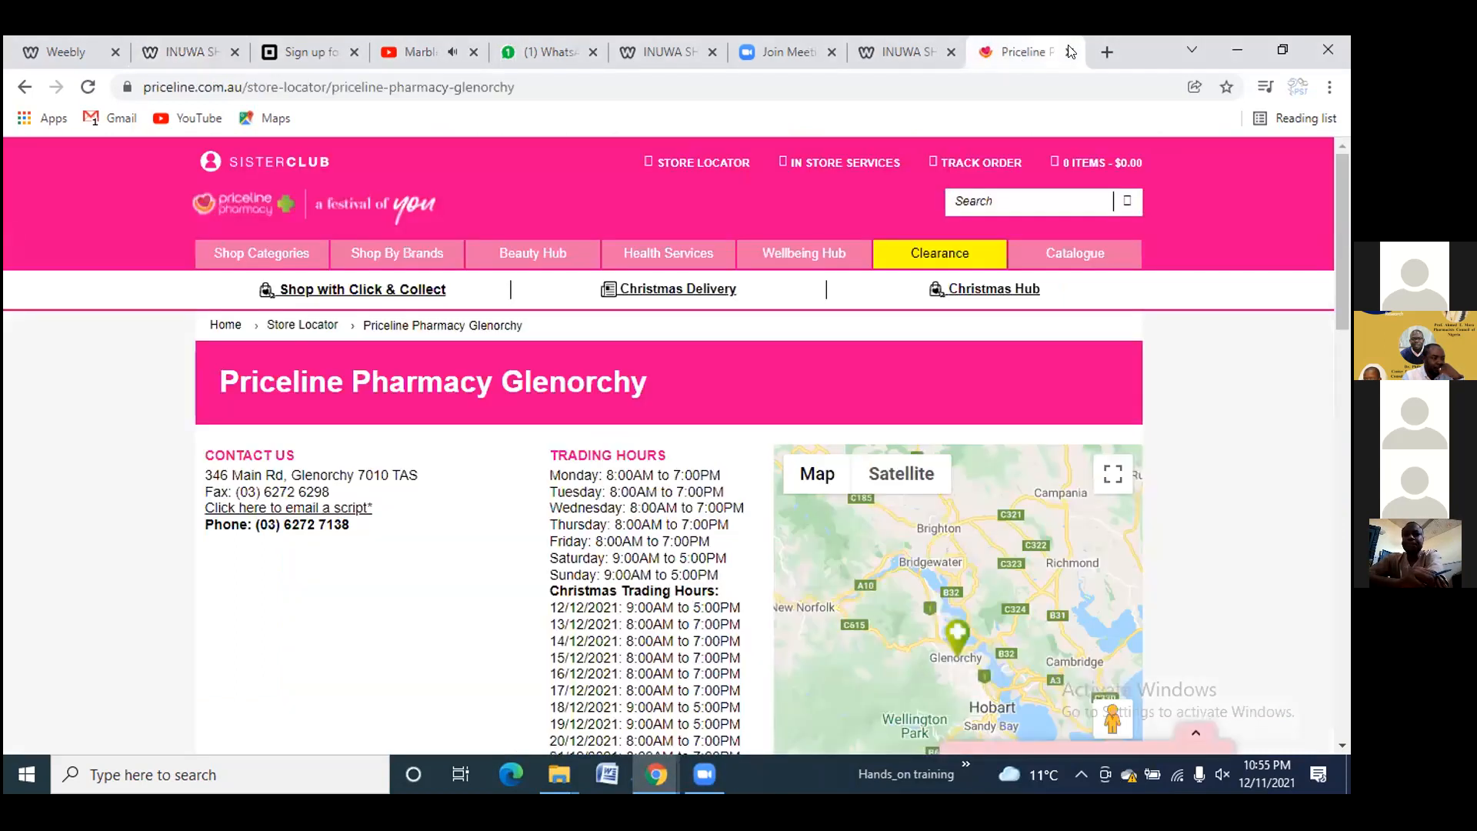
click(1069, 52)
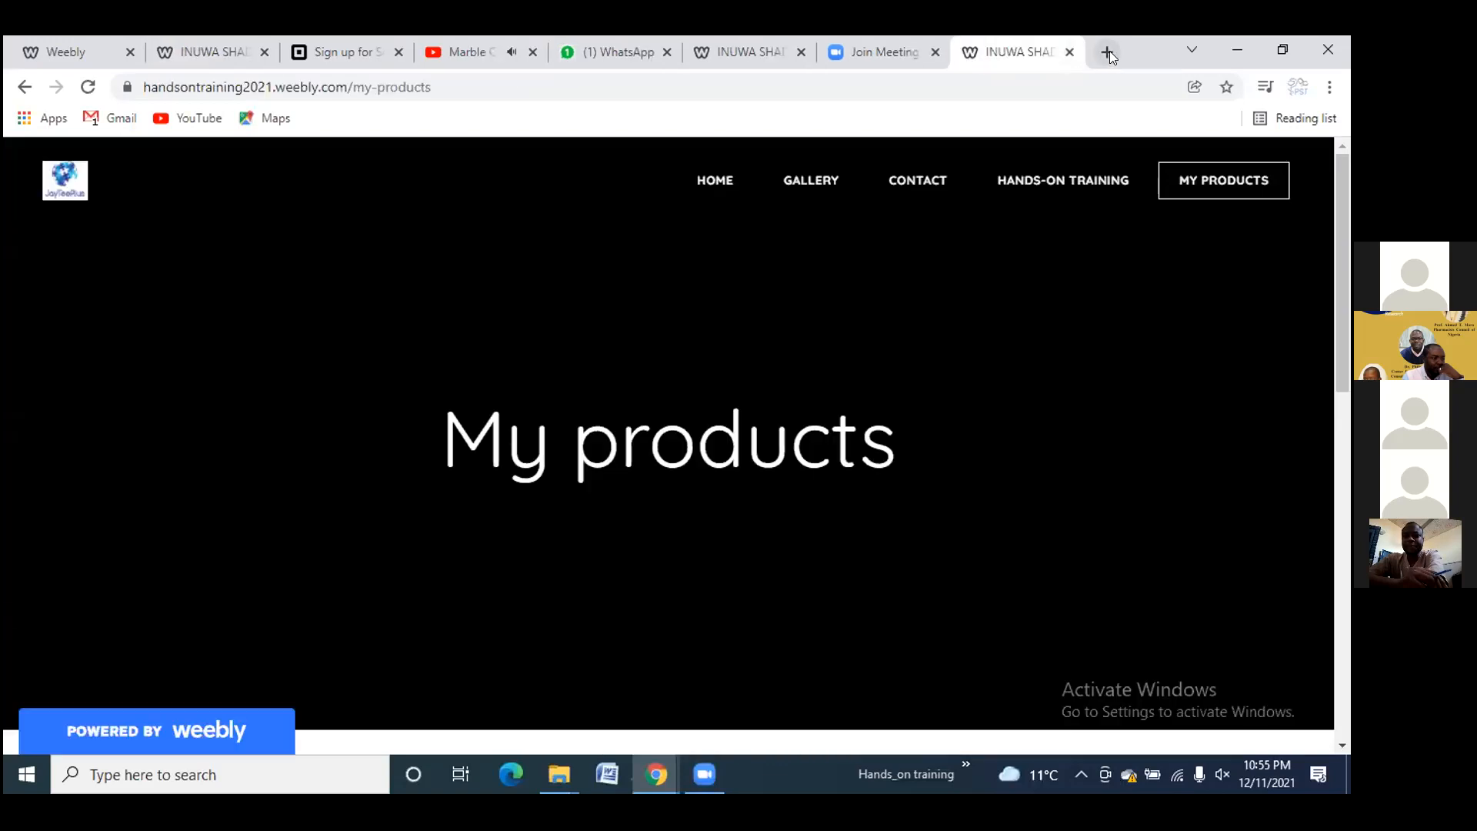
click(1110, 51)
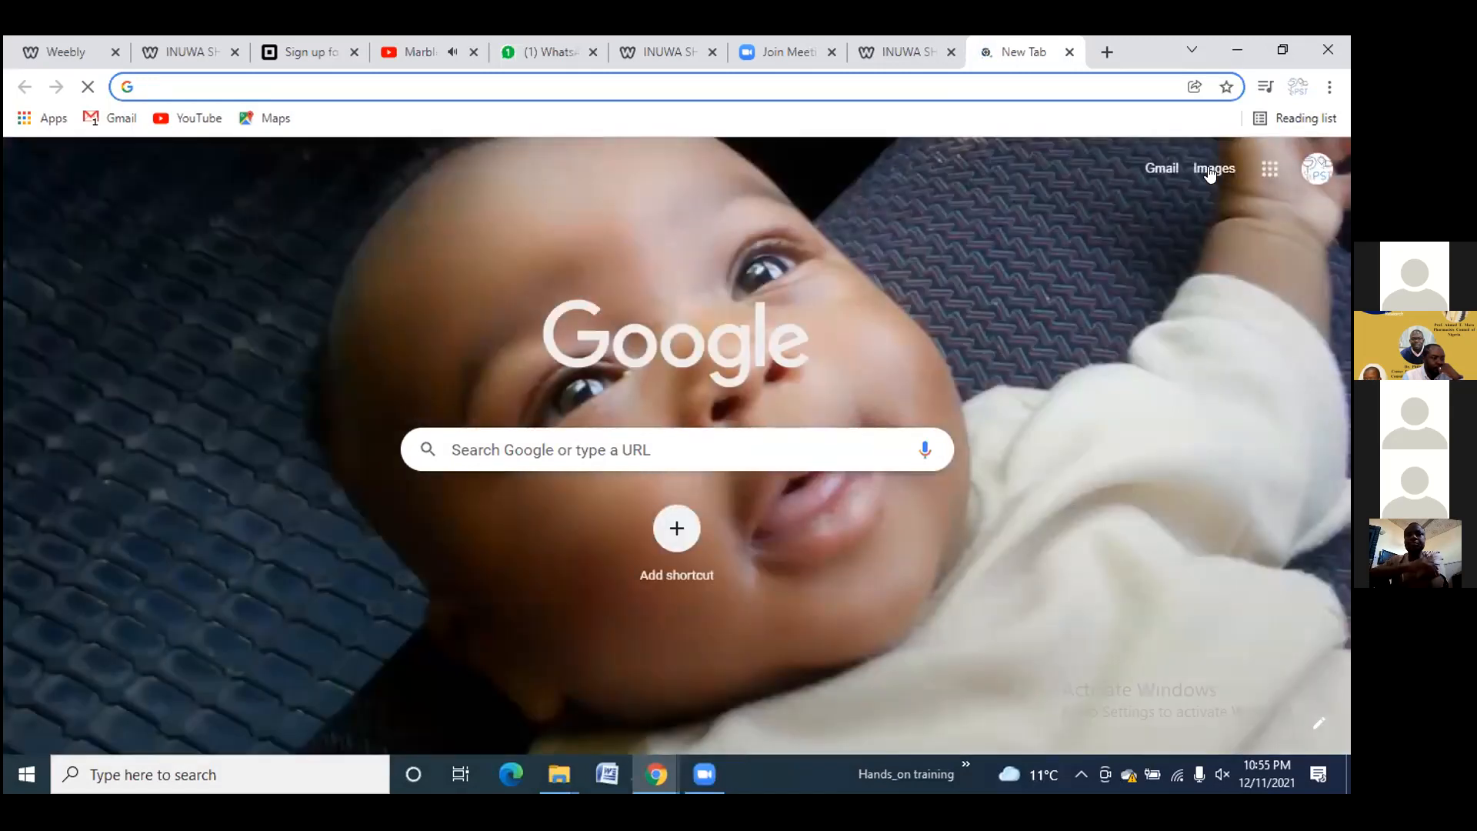
click(1158, 169)
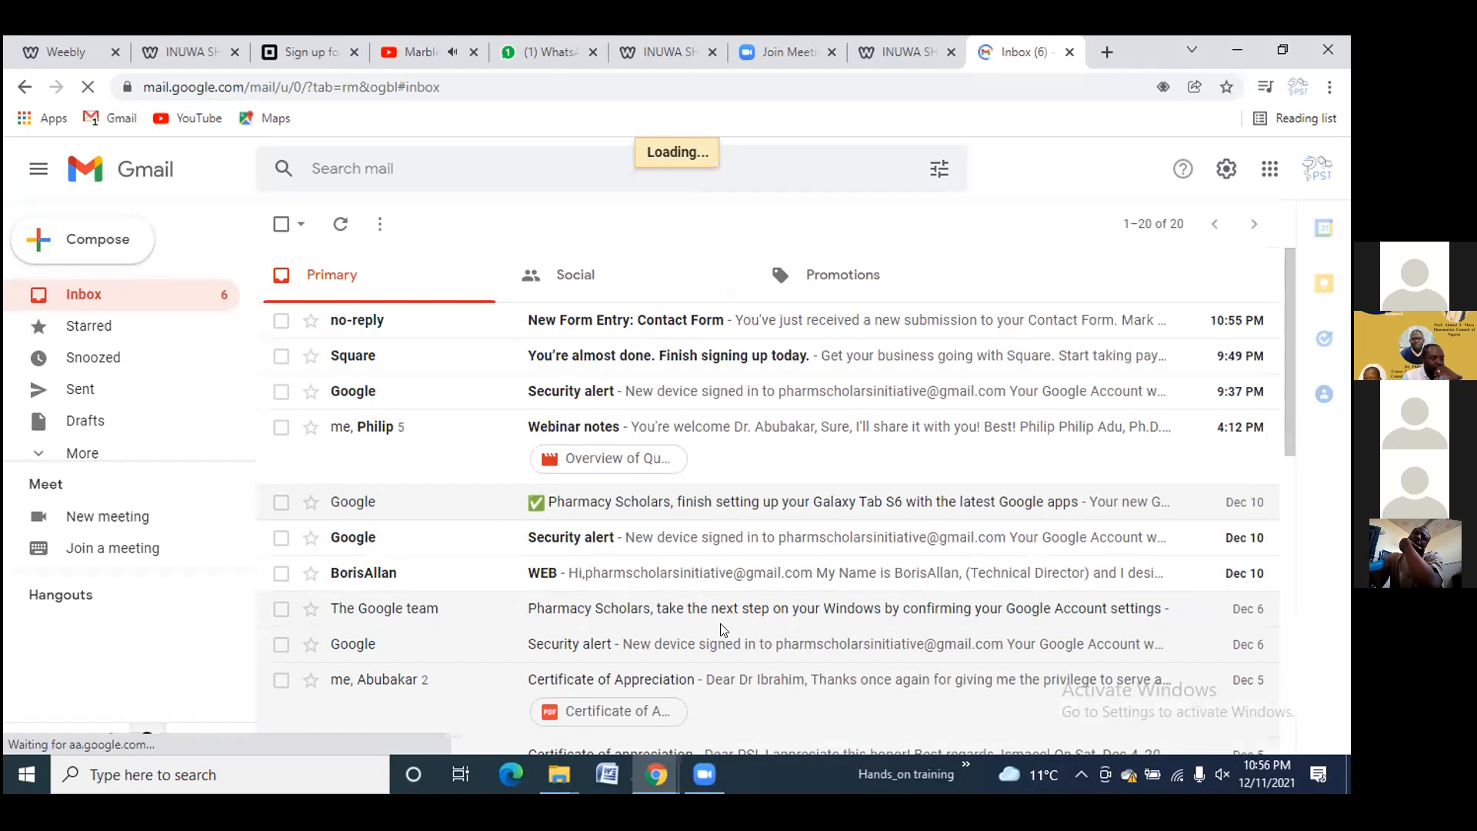
Read the 'New Form Entry: Contact Form' email, then go back to the Weebly editor
click(755, 319)
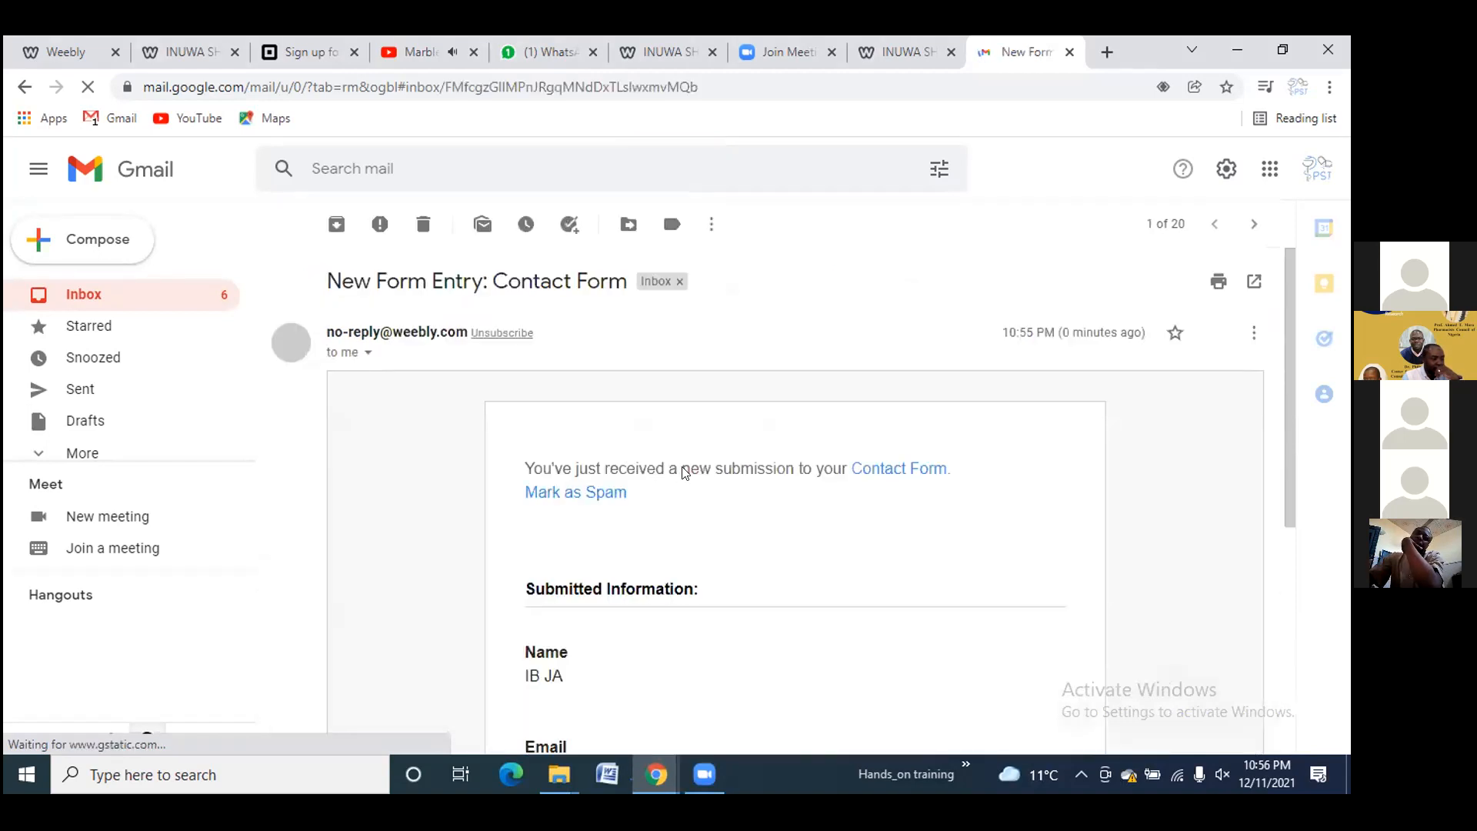
scroll(678, 462, down, 3)
scroll(679, 462, down, 2)
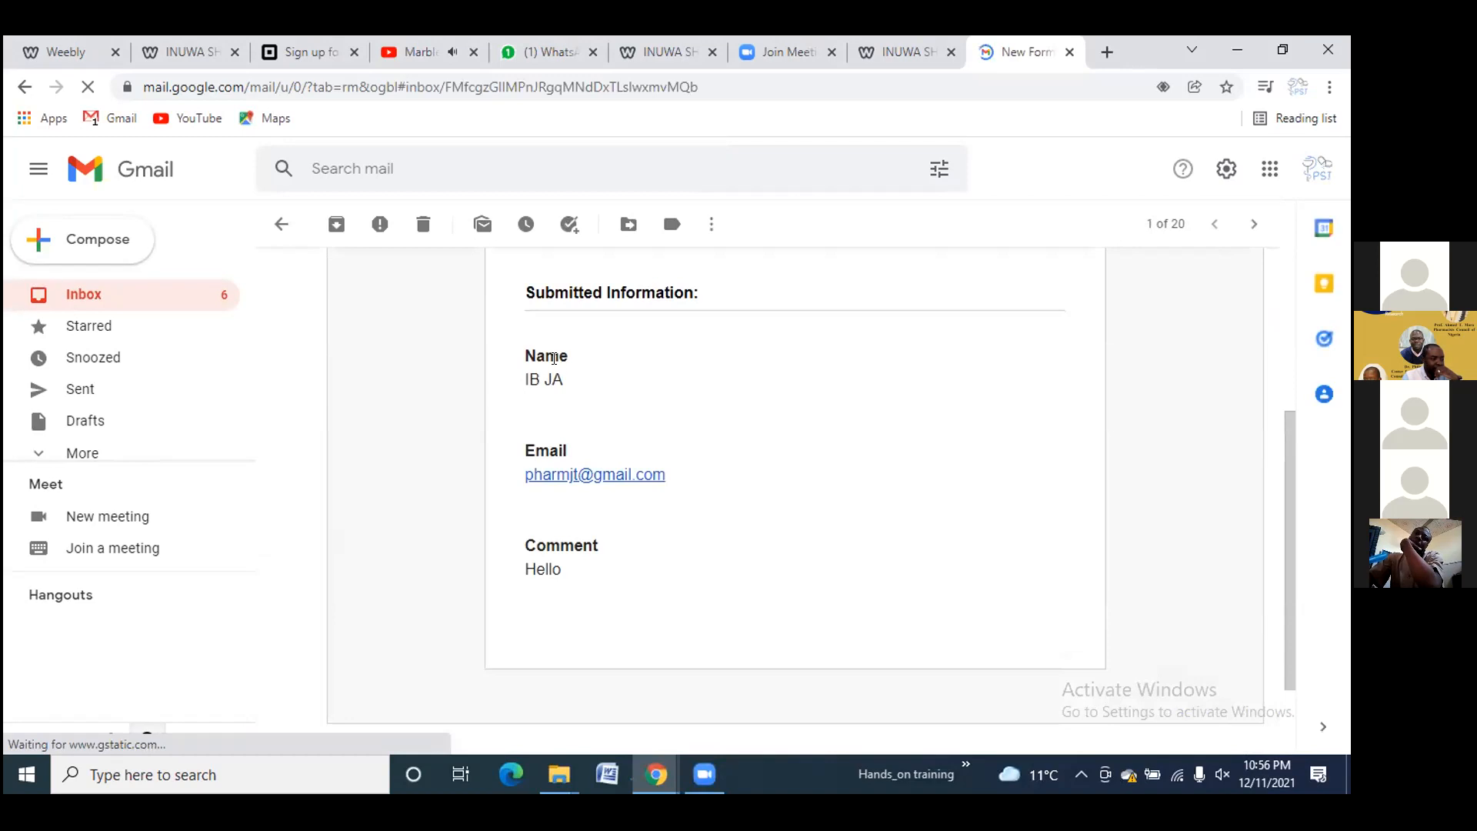
scroll(608, 479, down, 2)
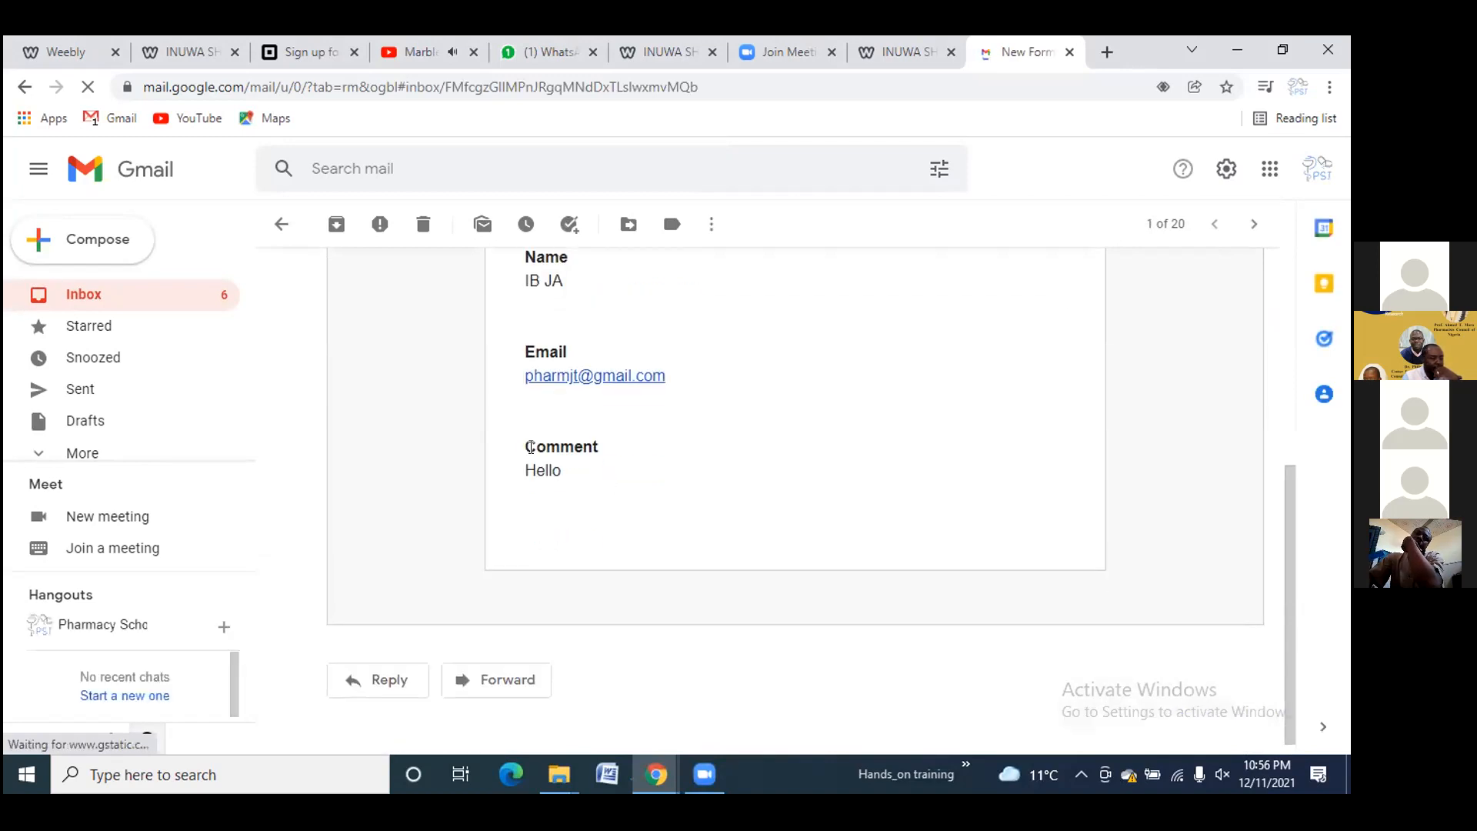
scroll(531, 446, up, 8)
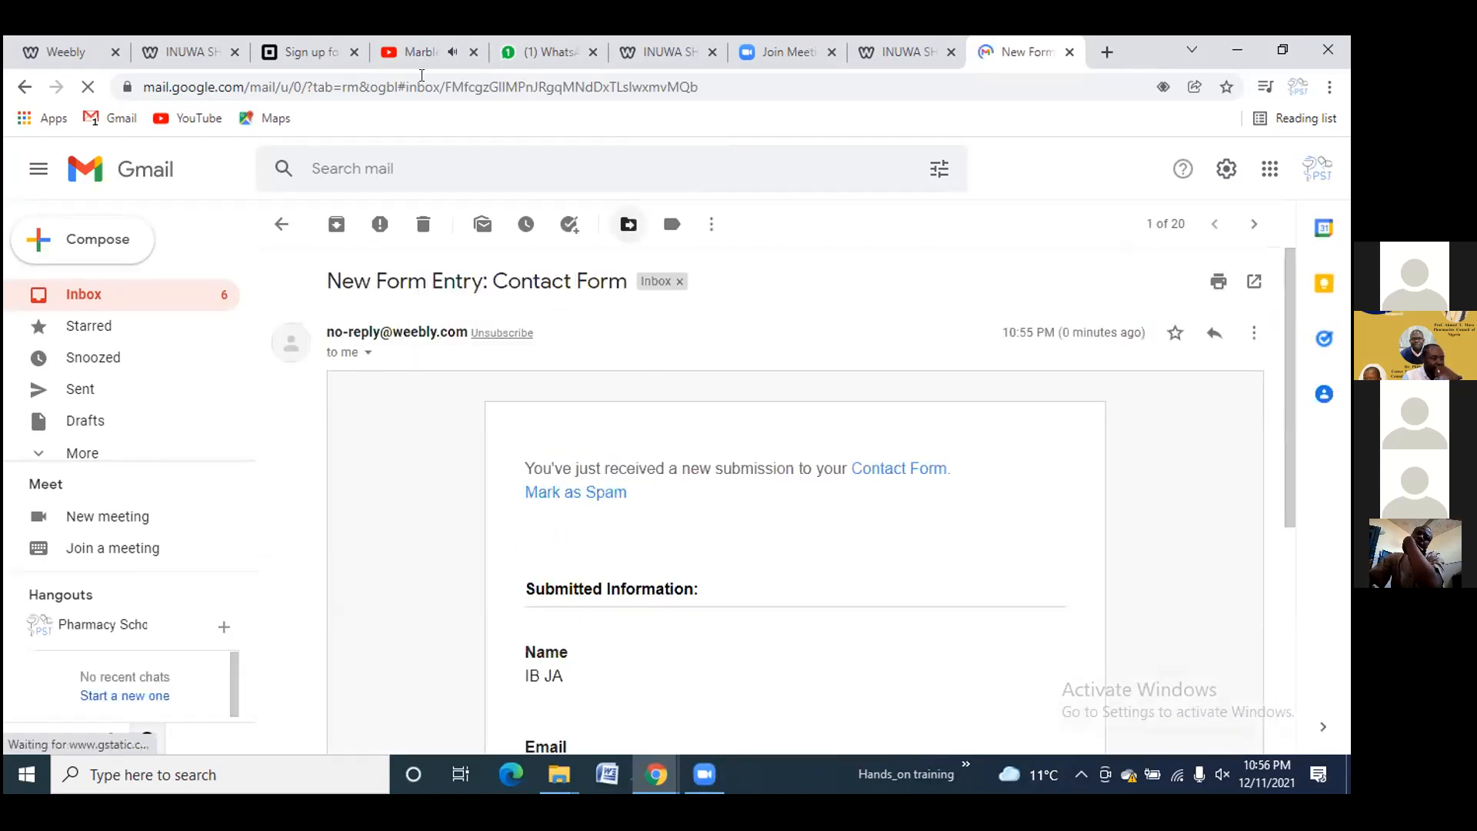
click(73, 53)
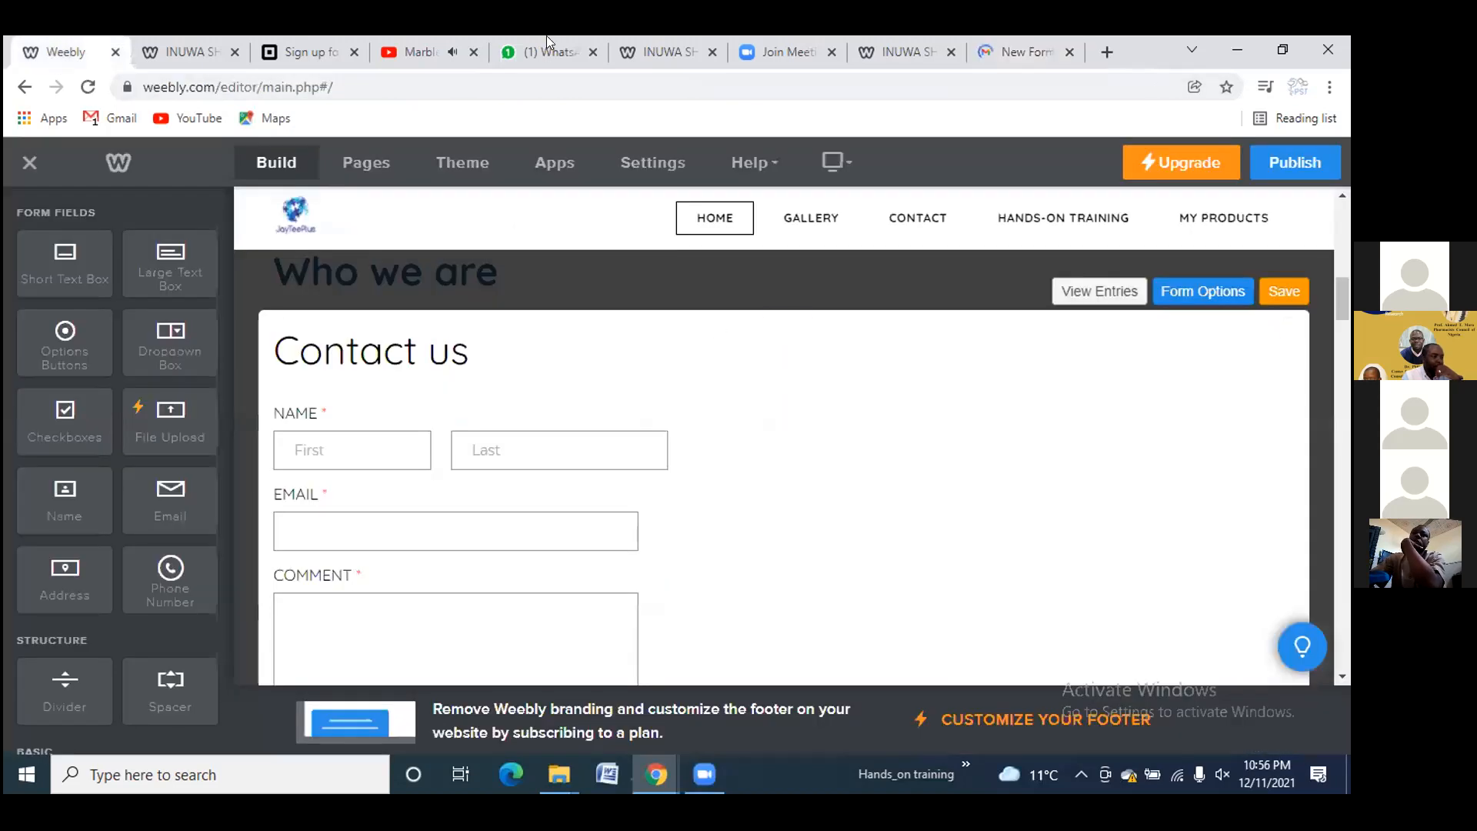
Close the duplicate My Products tab and reload the handsontraining2021.weebly.com home page
click(187, 52)
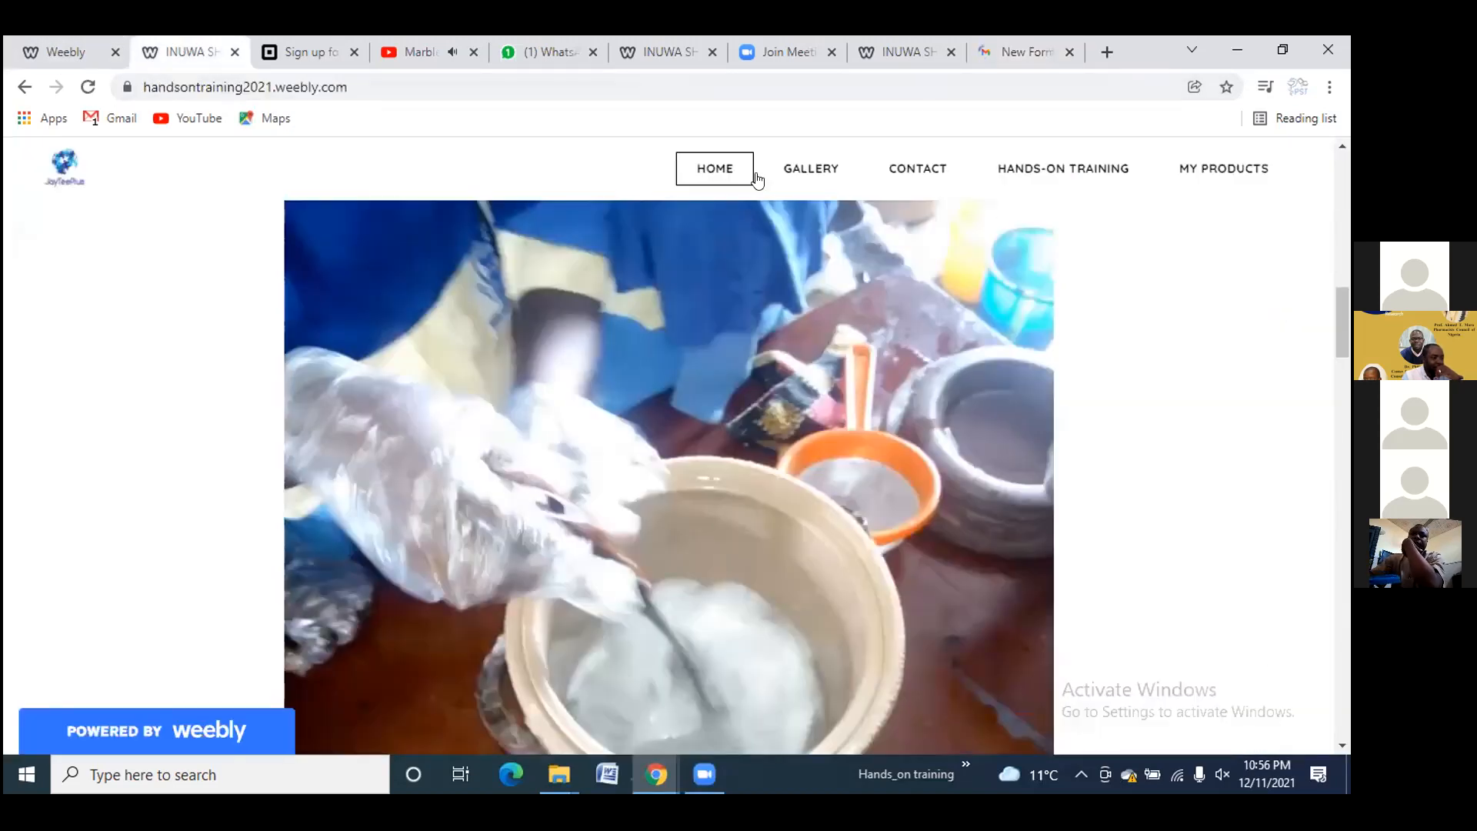
click(717, 167)
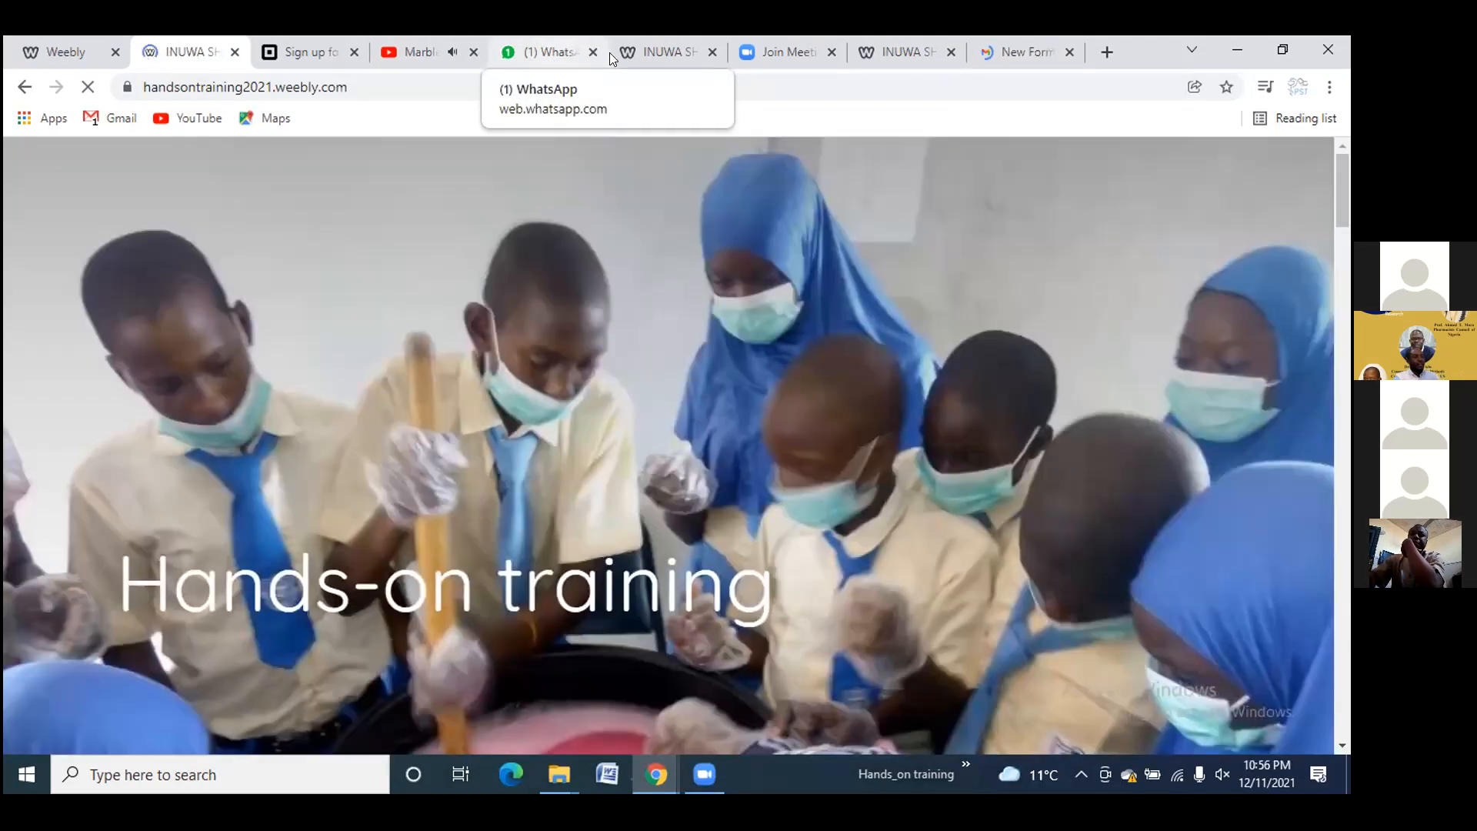
click(674, 50)
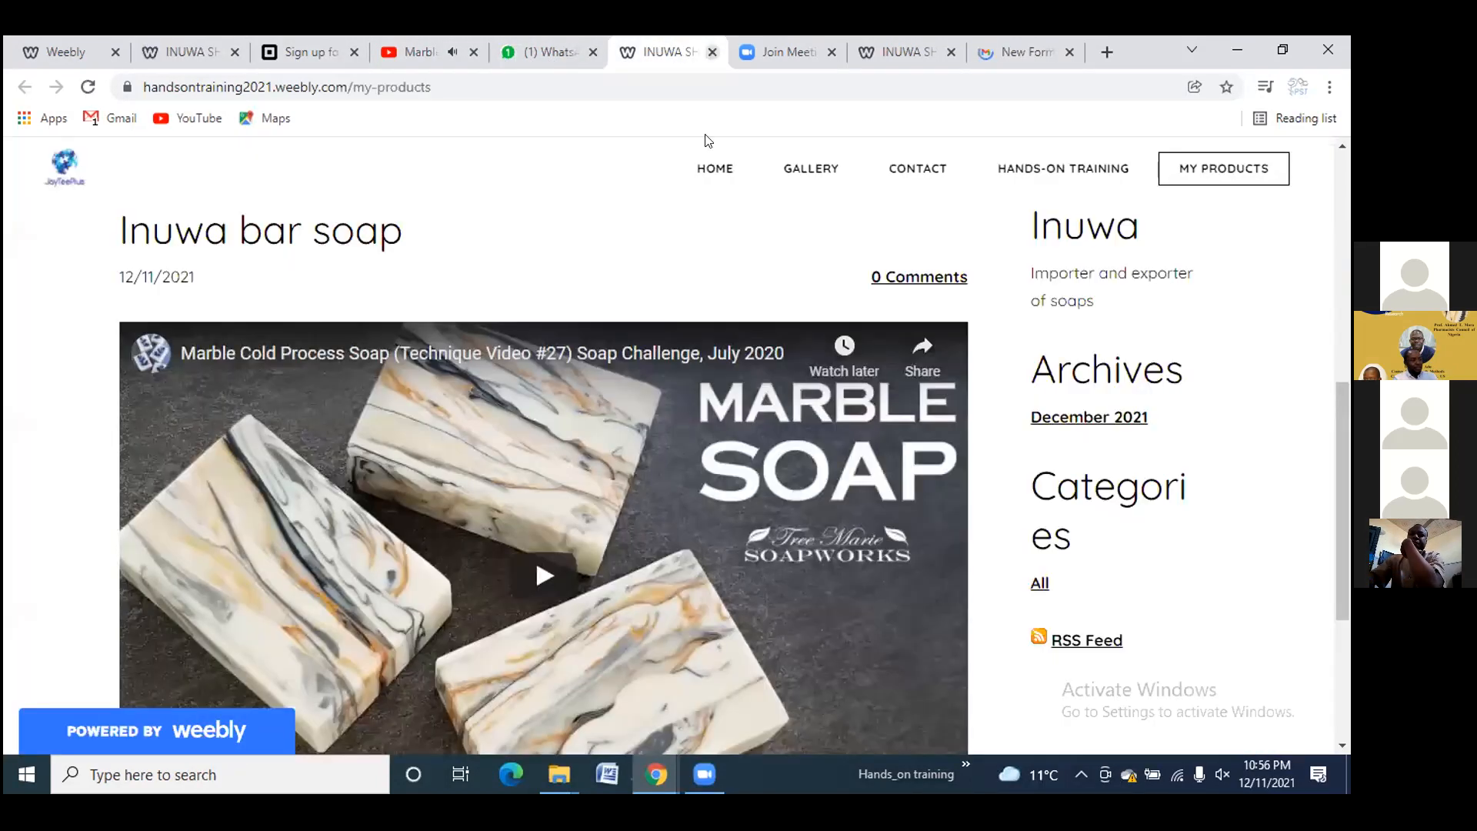
click(712, 53)
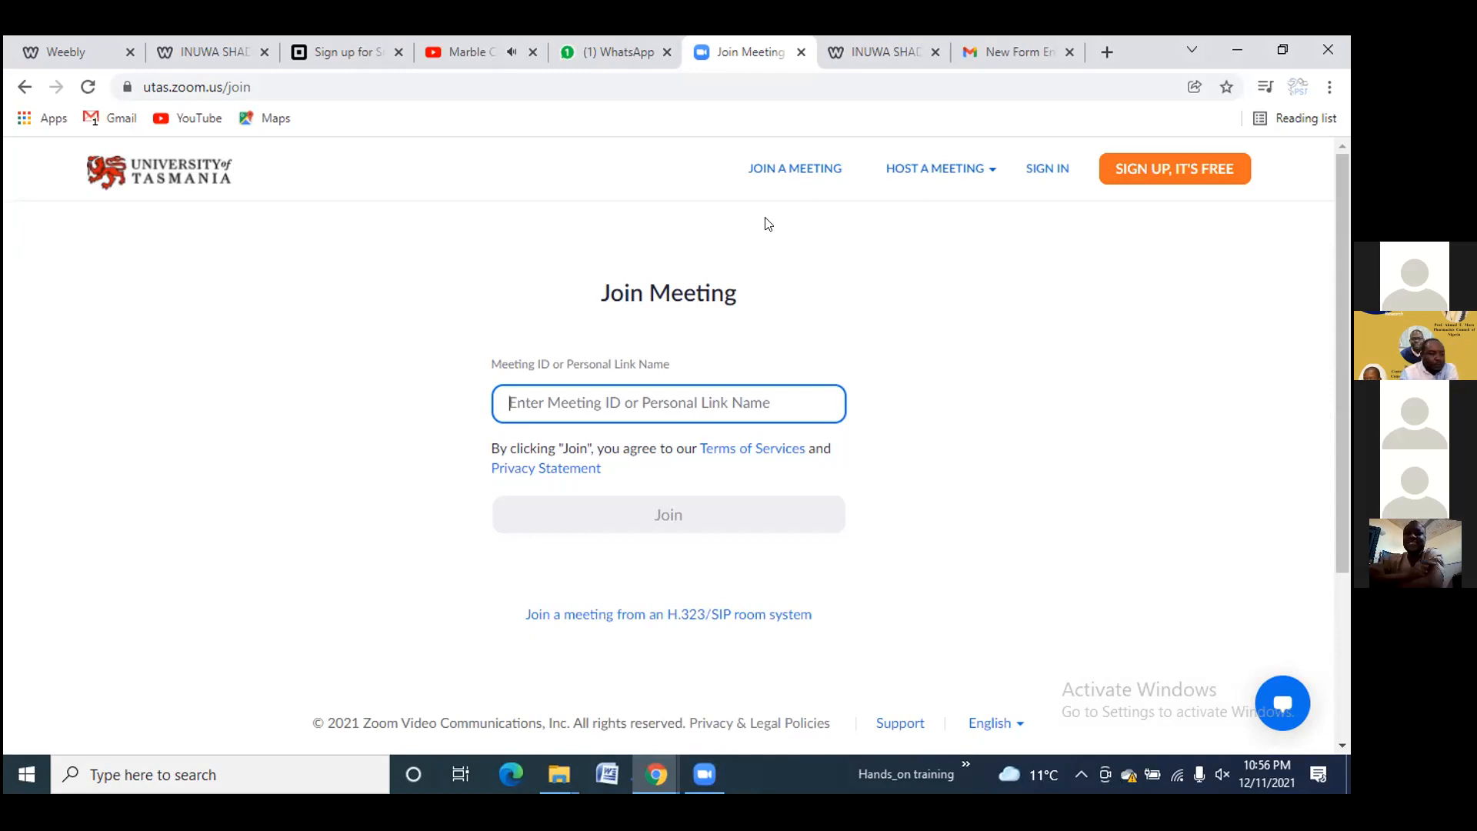
click(200, 51)
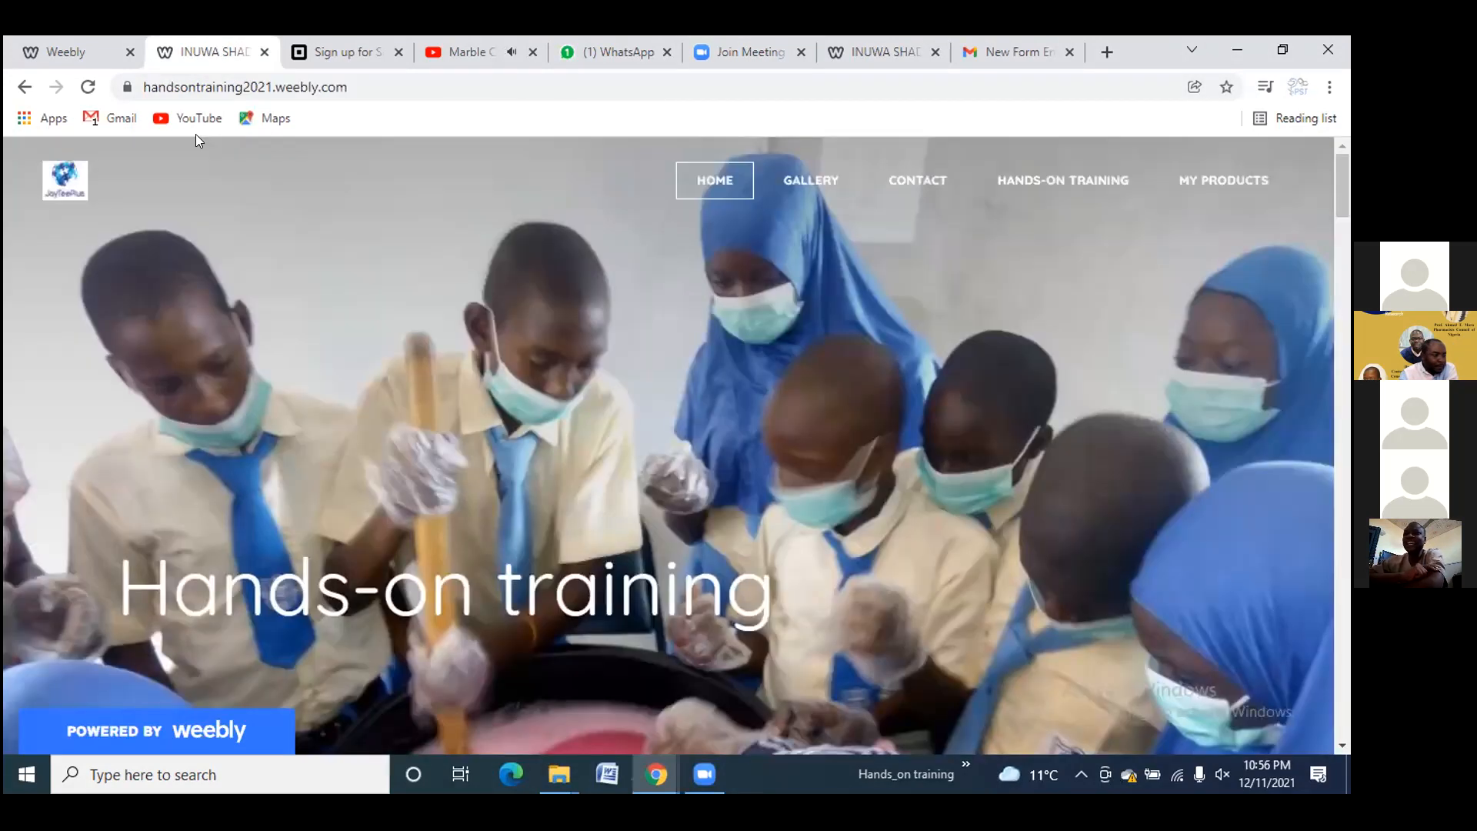
click(727, 183)
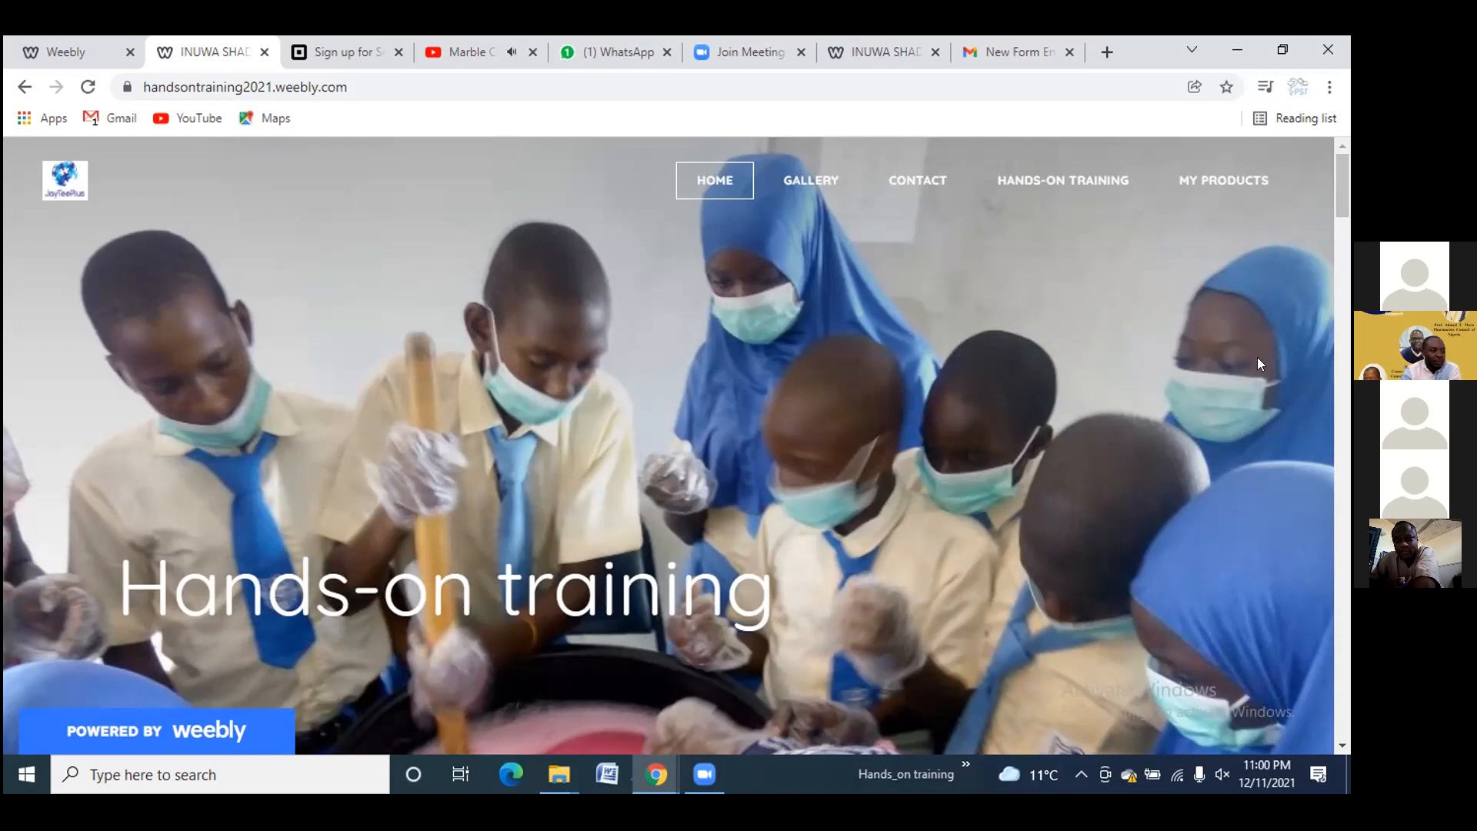
Search Google for 'dawakin tofa science college' and open the datsosa2000.weebly.com history article
click(1096, 55)
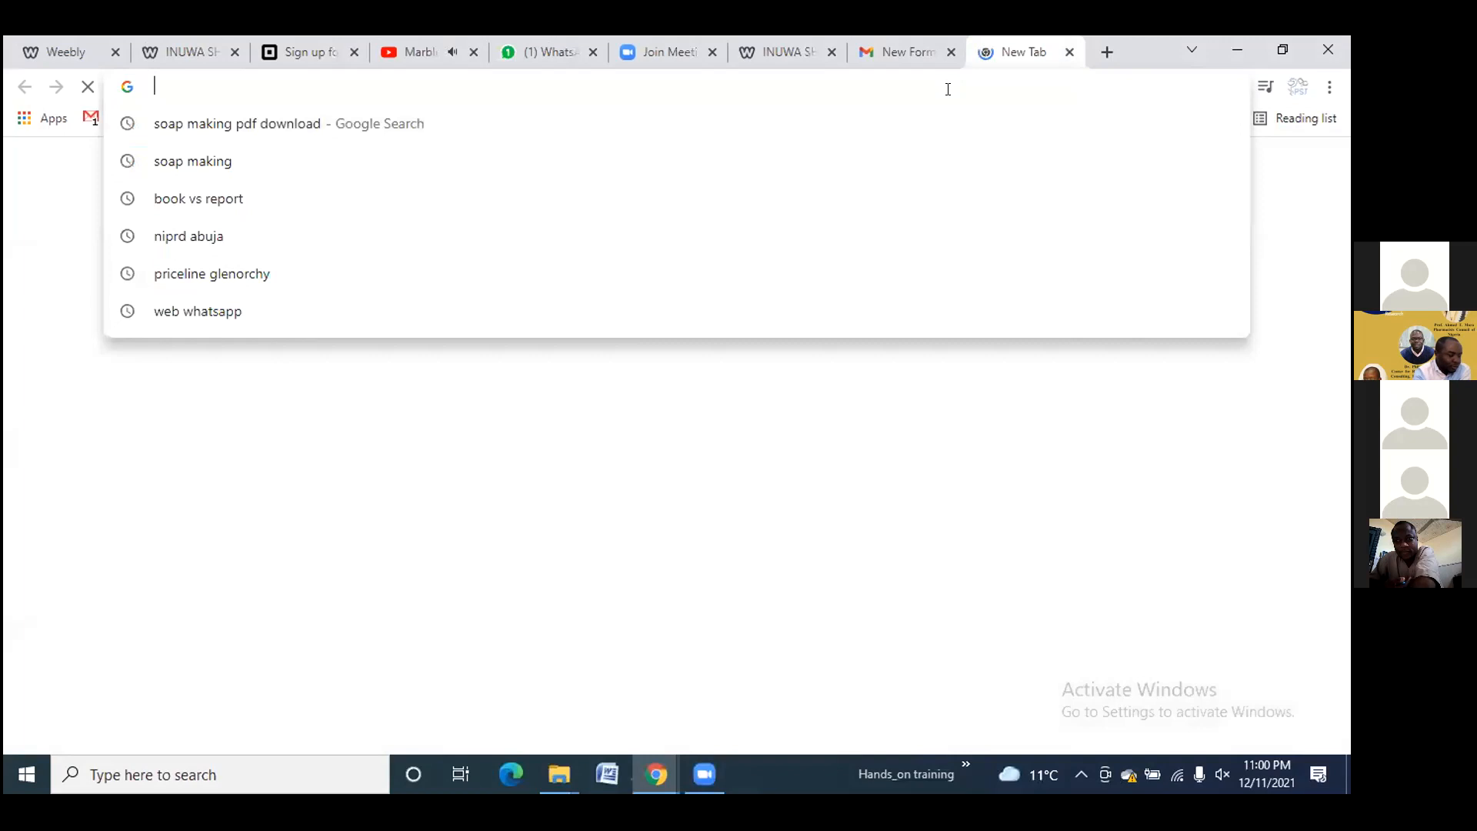
text(da)
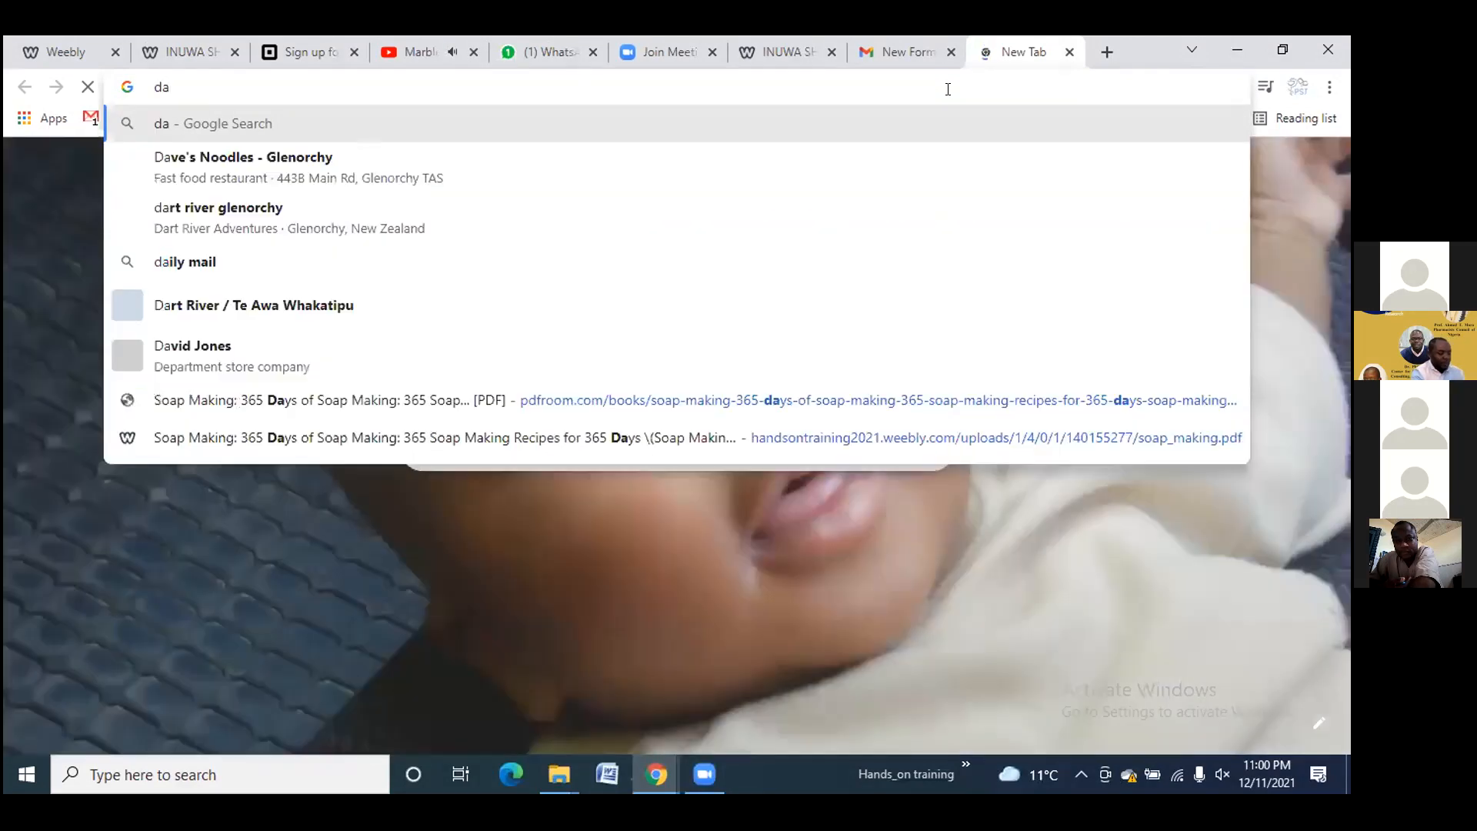
text(wak)
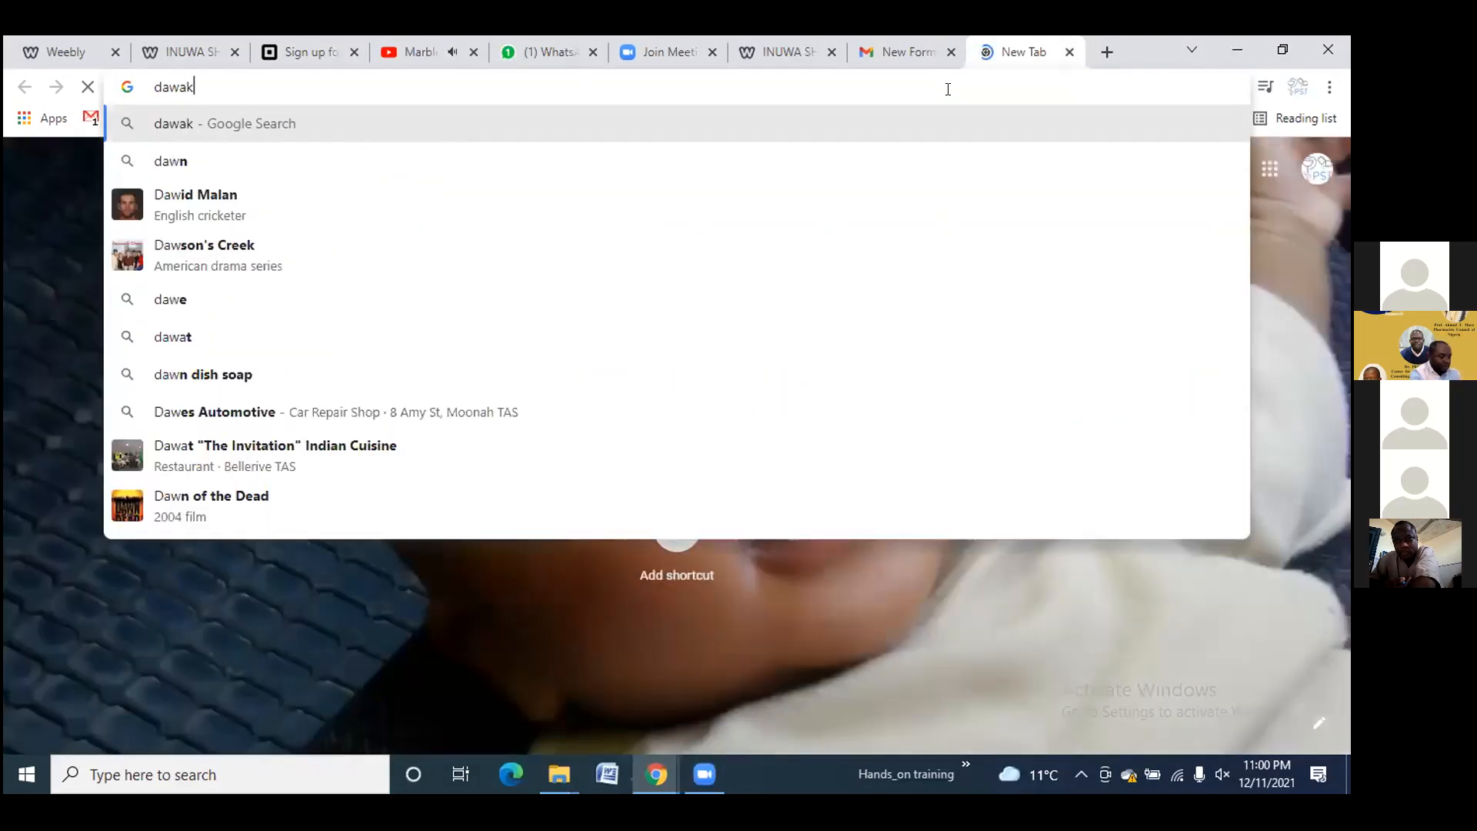
text(in t)
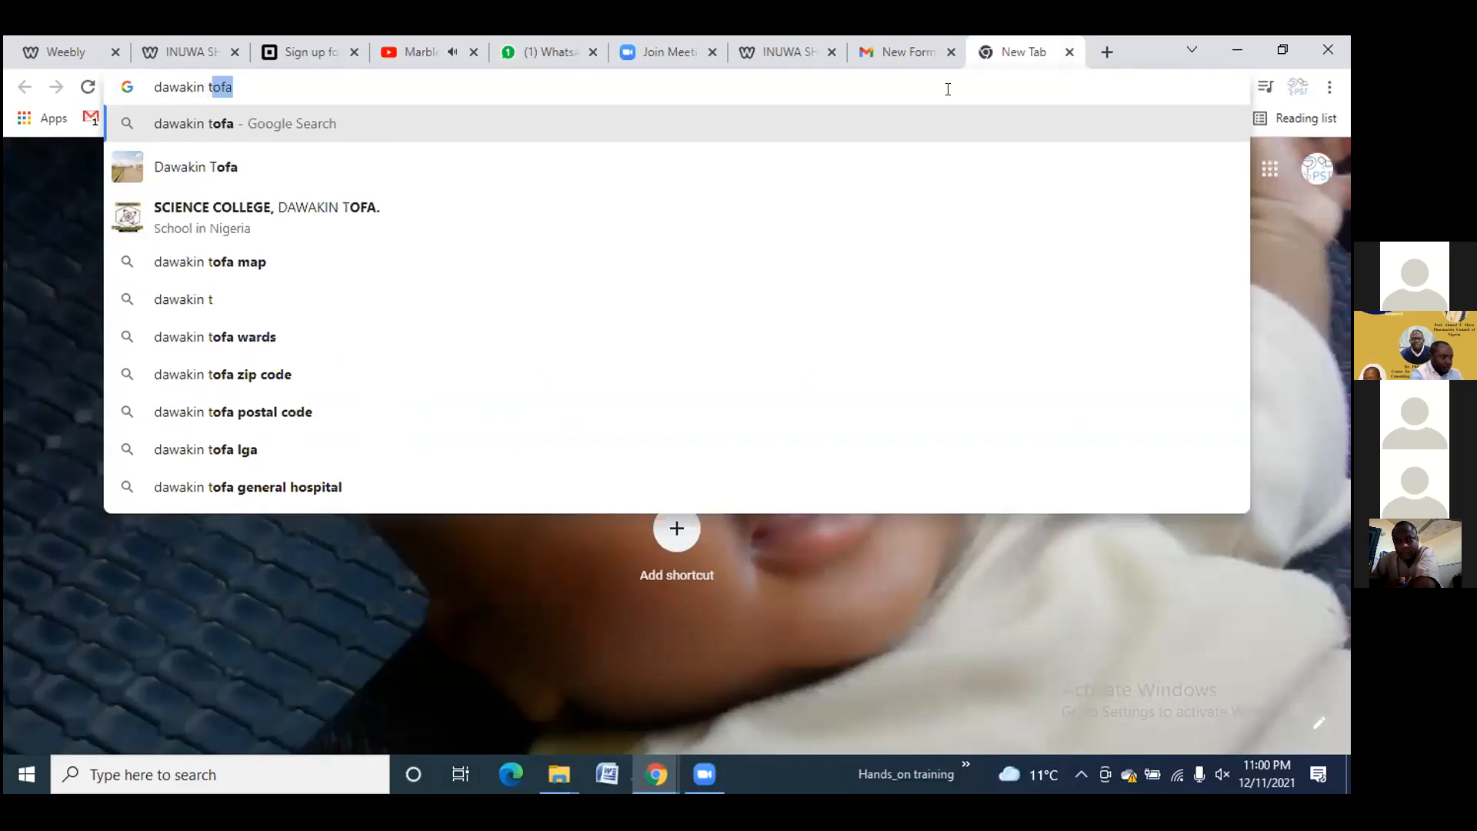
text(ofa scien)
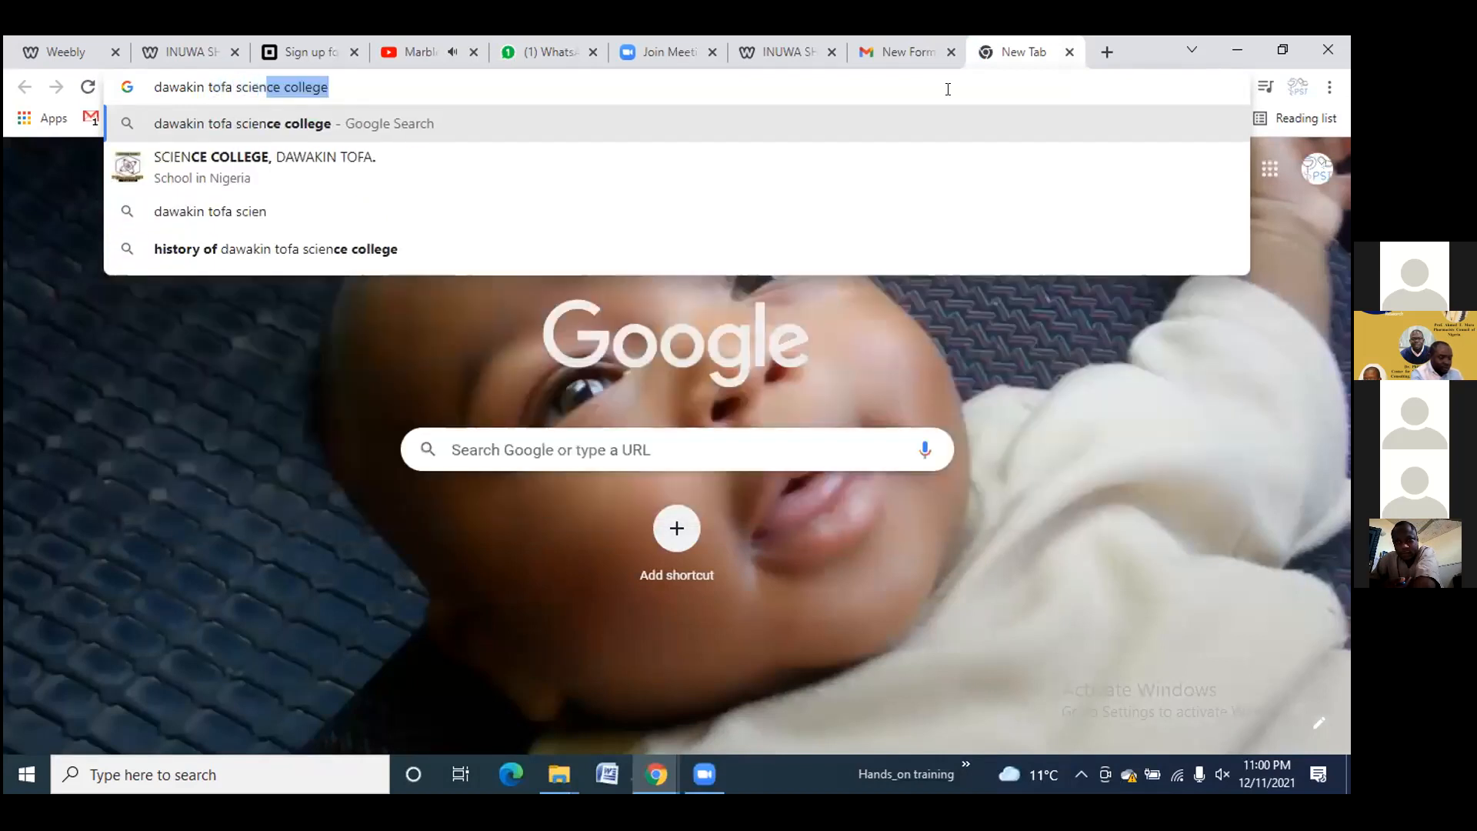
key(End)
key(Return)
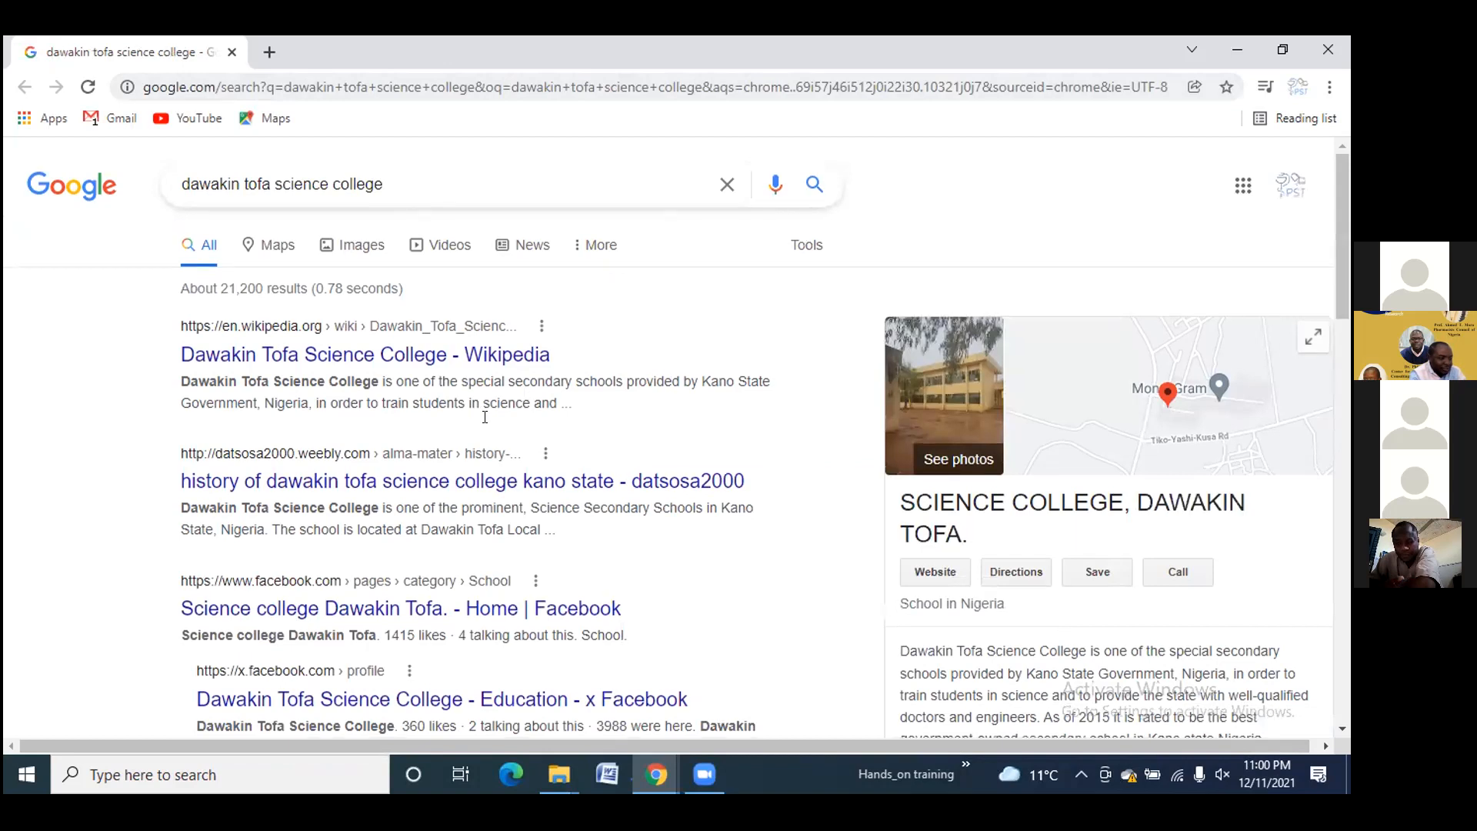
click(371, 472)
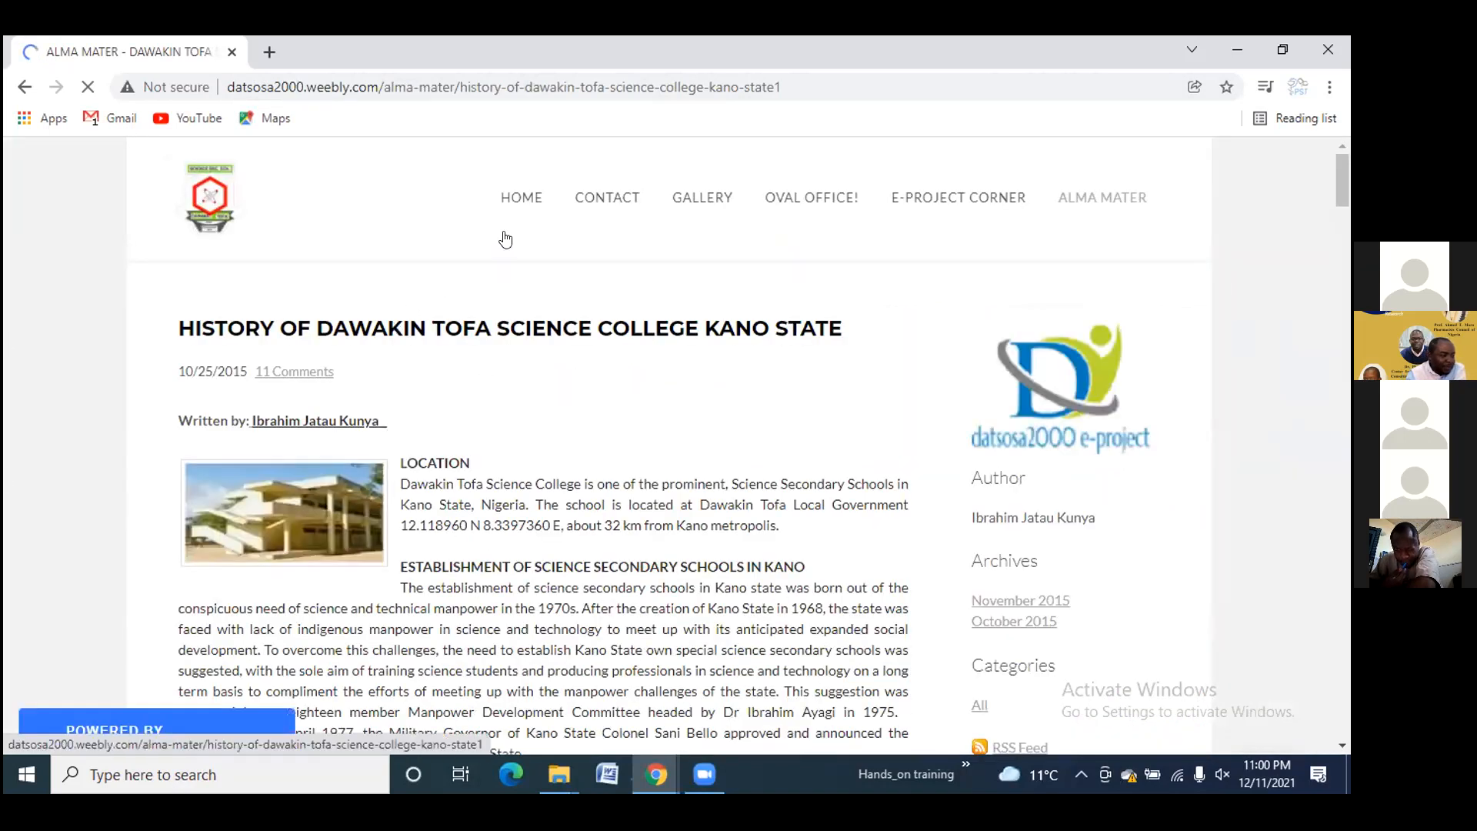
Go to the datsosa2000 site's home page and scroll through it
click(521, 201)
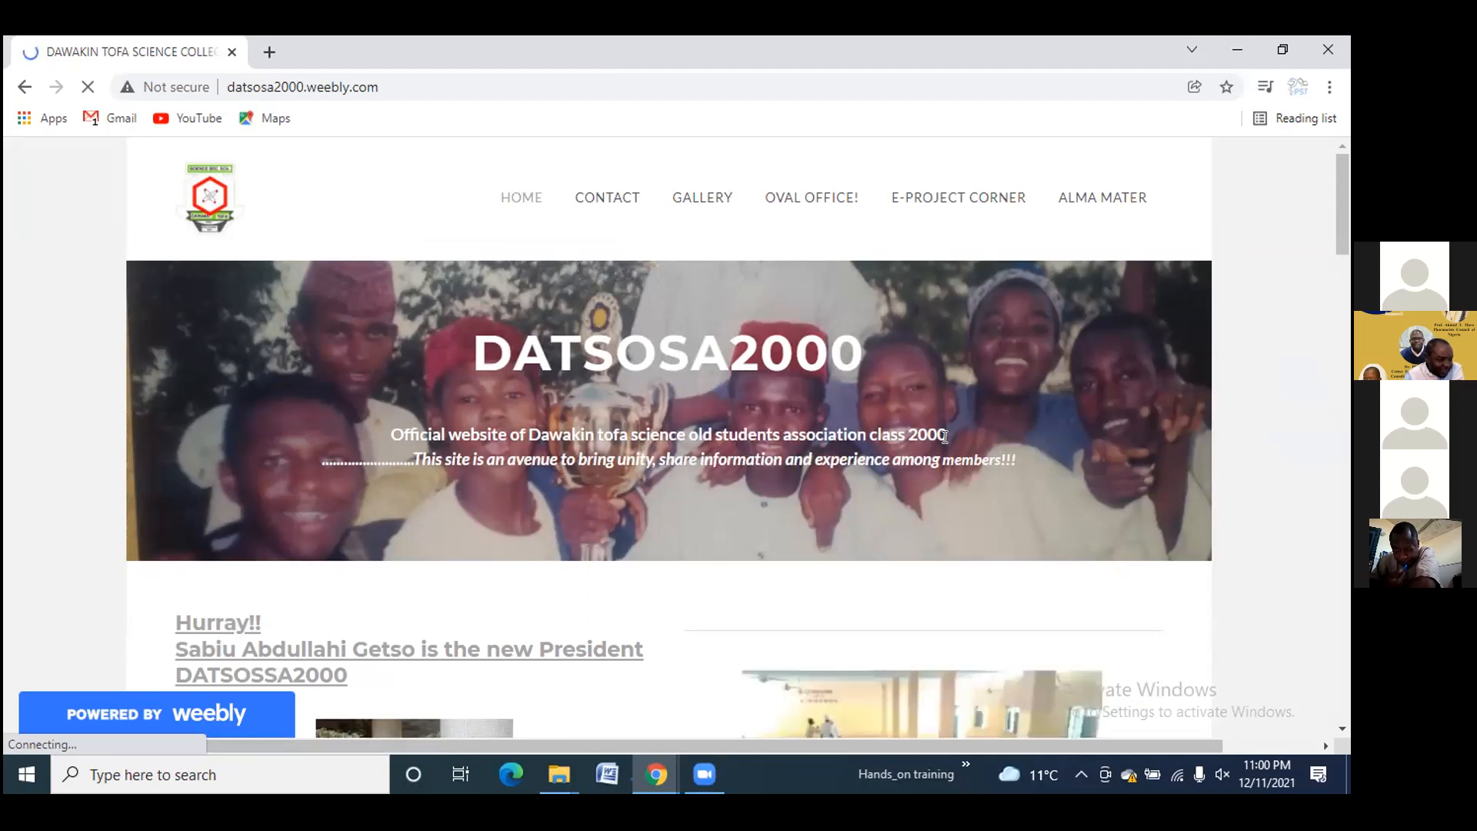
scroll(484, 430, down, 4)
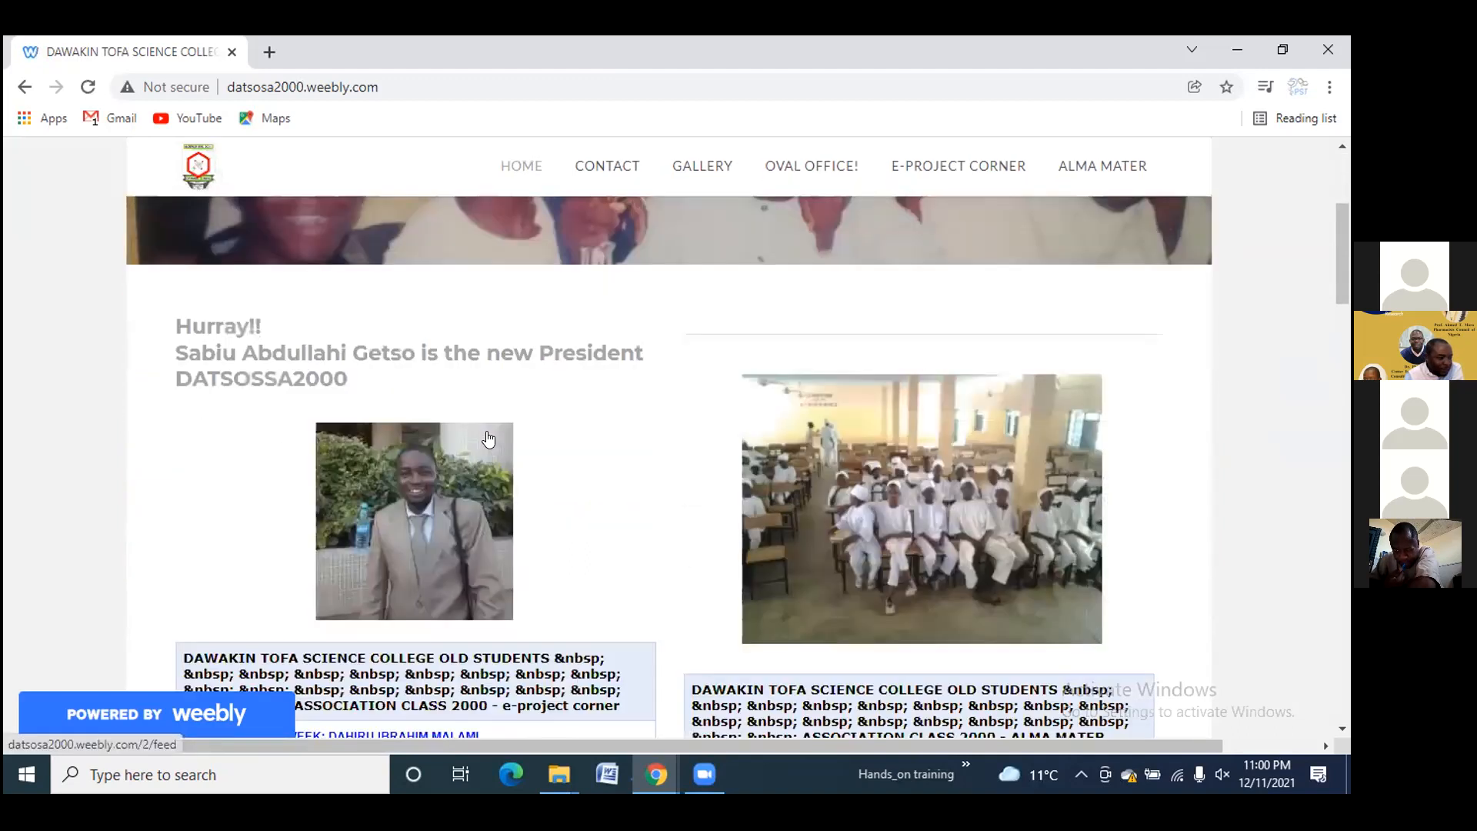
scroll(775, 315, down, 5)
scroll(775, 316, down, 5)
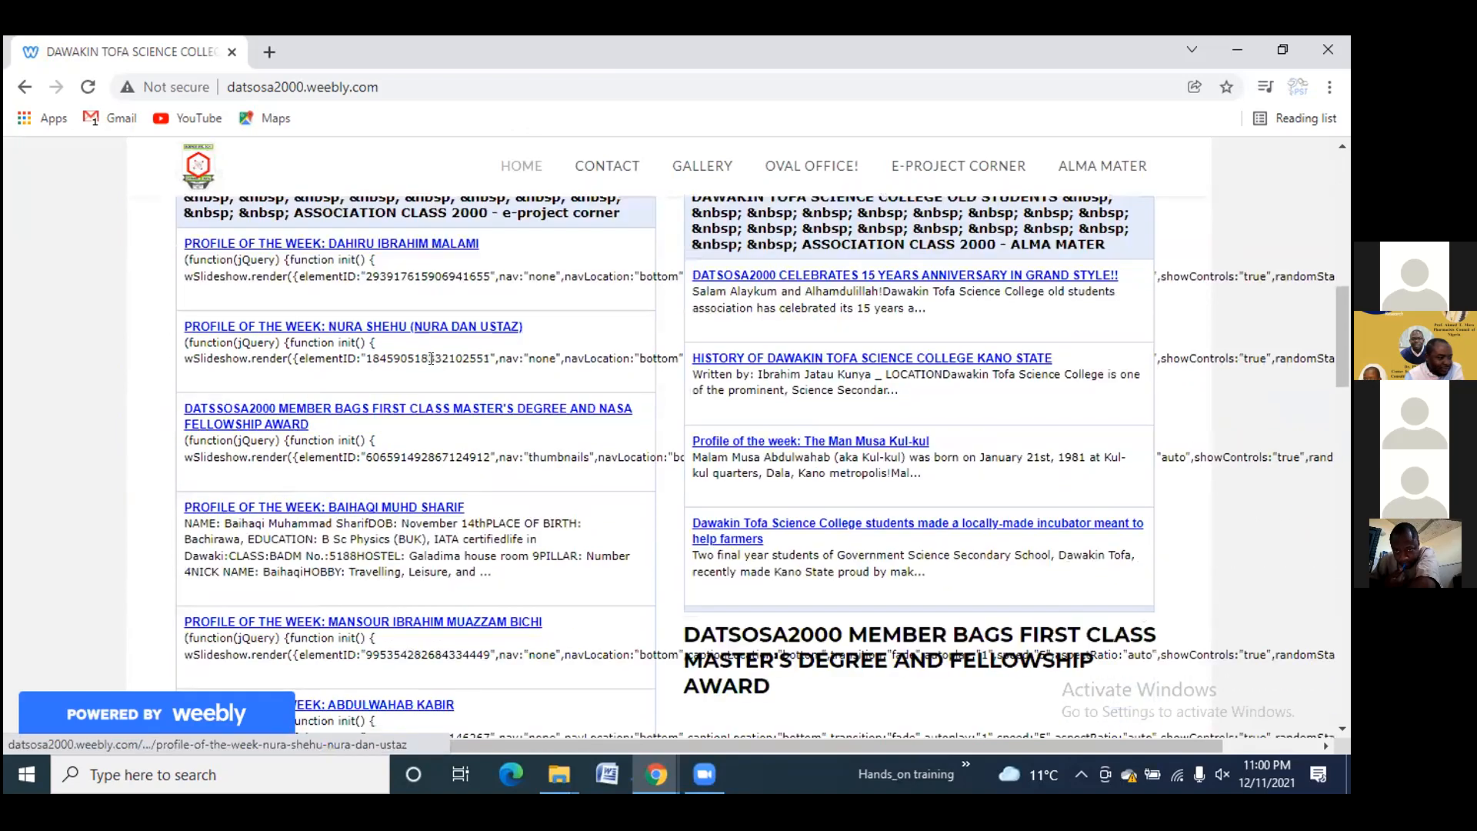
scroll(817, 429, down, 10)
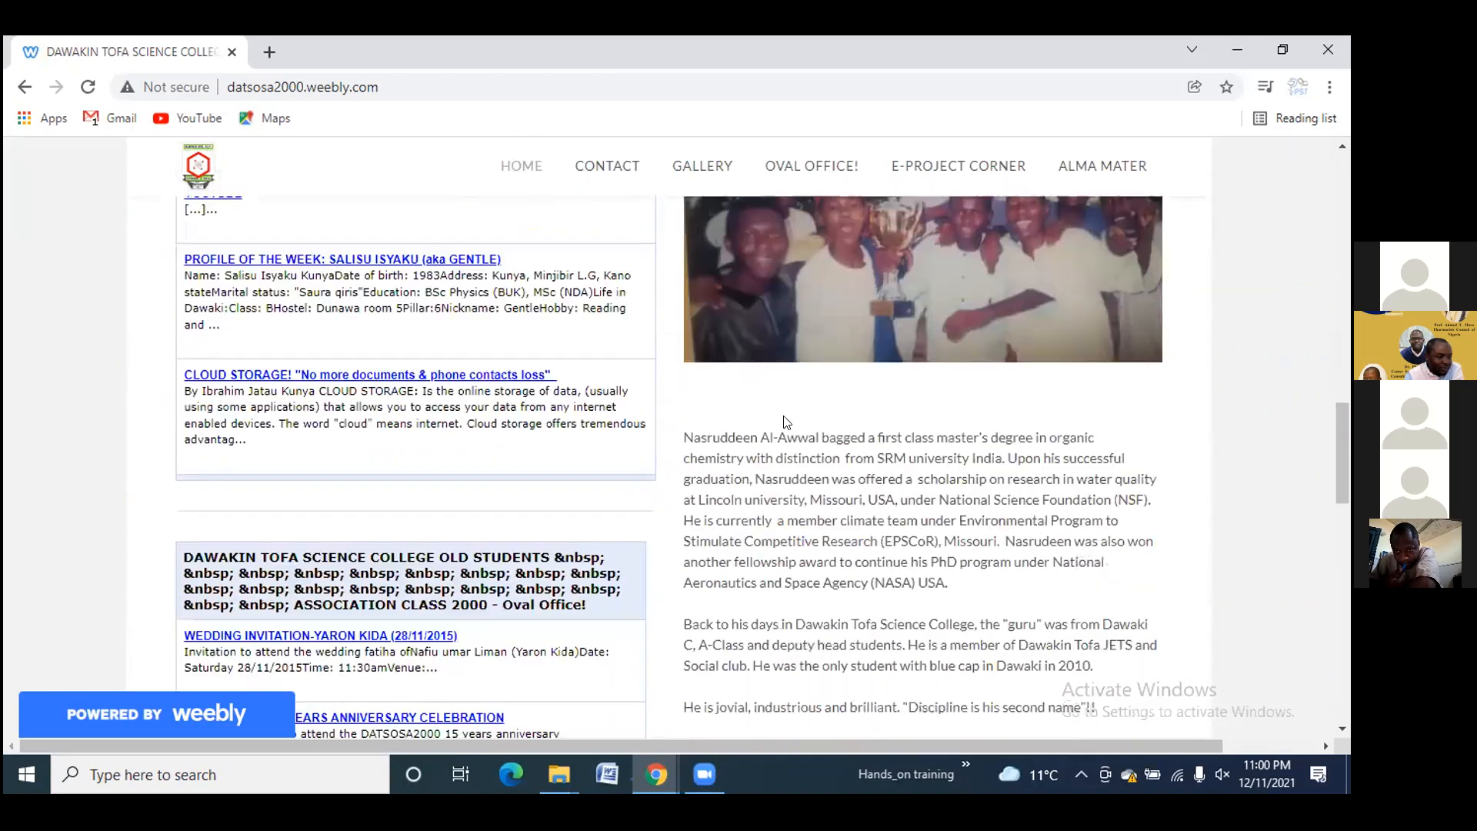
scroll(758, 415, down, 5)
mouse_move(375, 431)
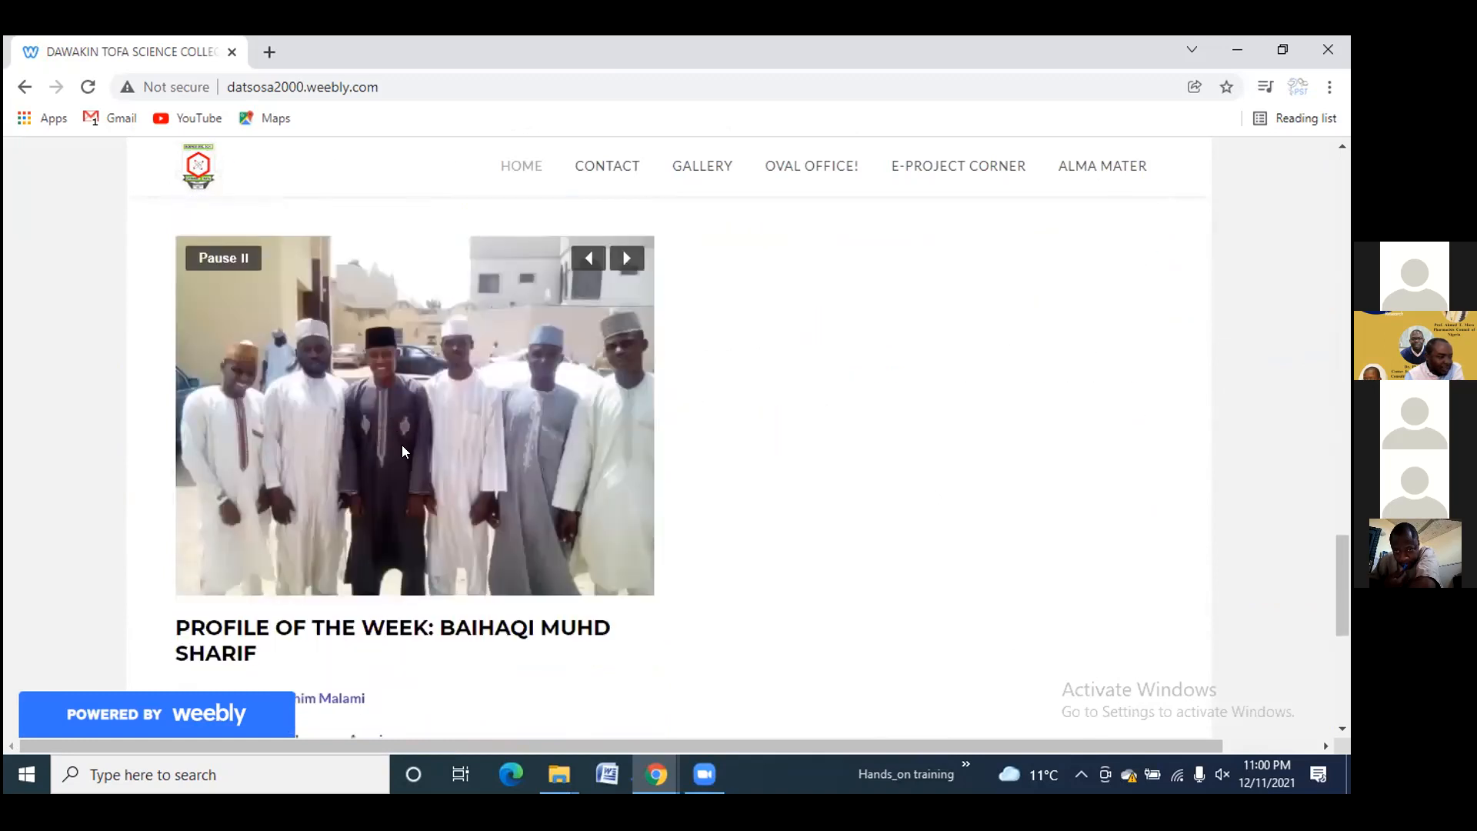
scroll(414, 414, down, 6)
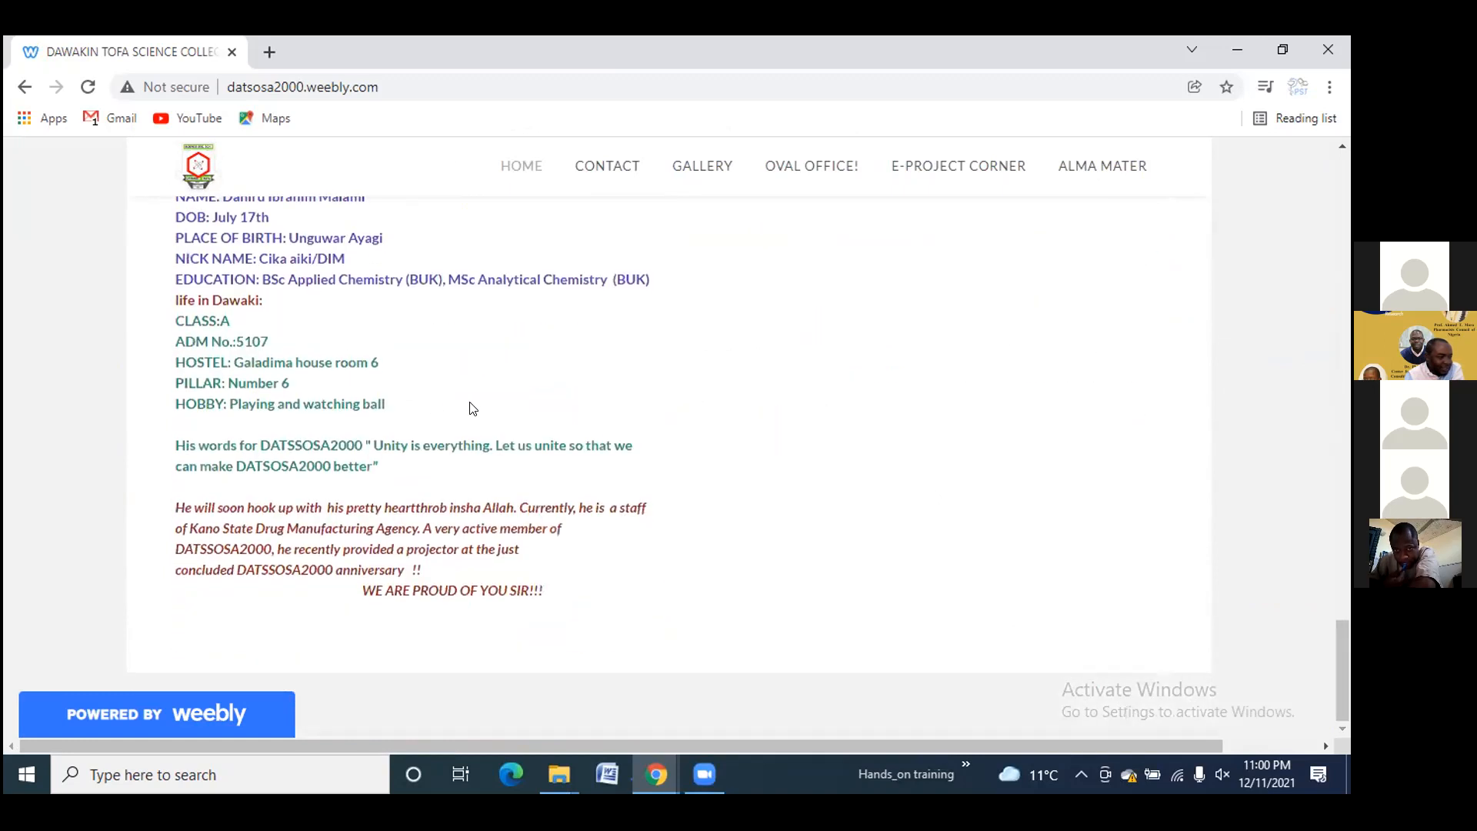
scroll(645, 365, up, 2)
View the Contact page, then advance the Gallery page's slideshow several photos
click(608, 168)
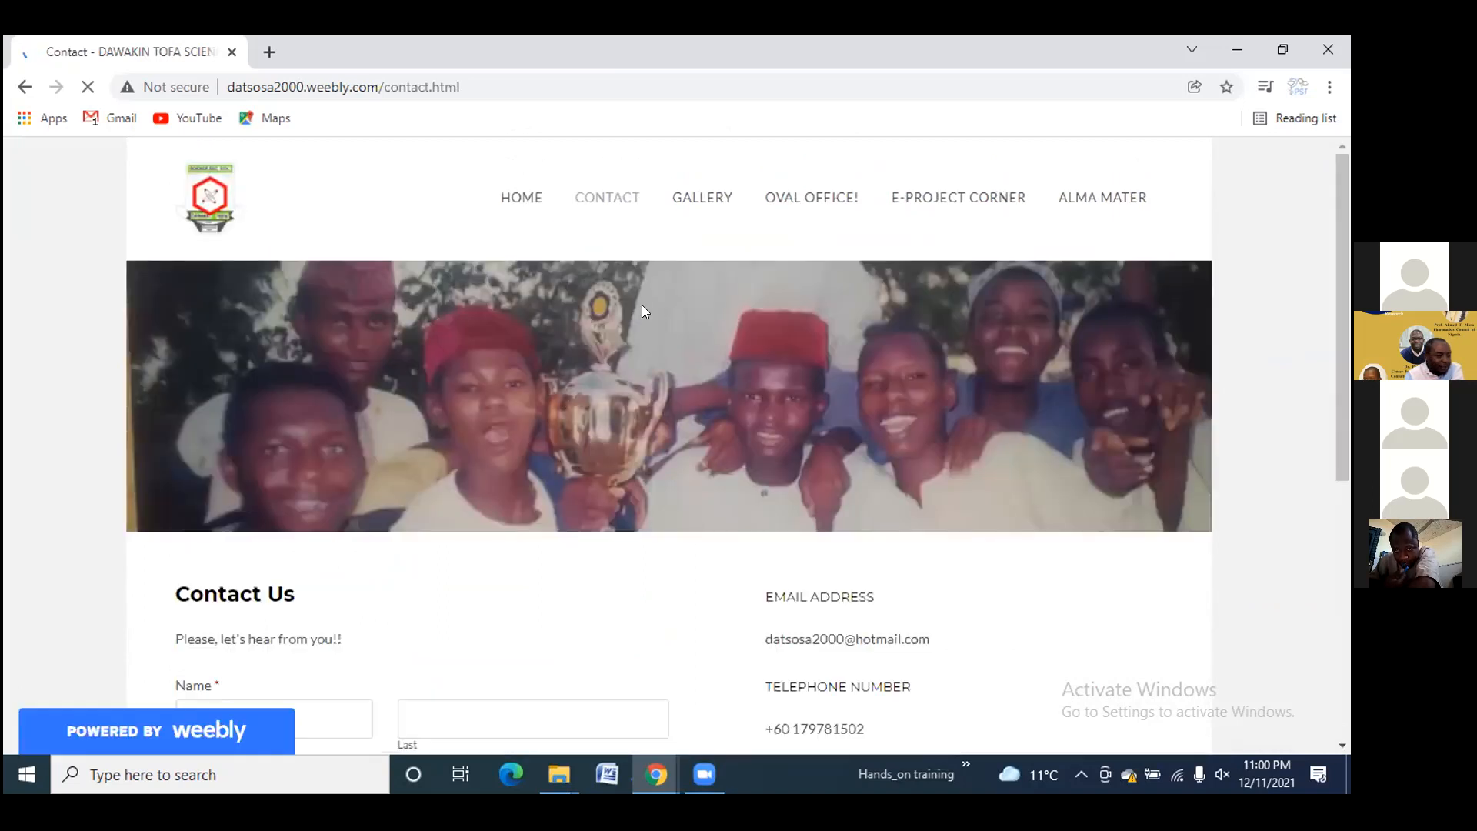
scroll(645, 312, down, 5)
scroll(676, 287, up, 5)
click(702, 195)
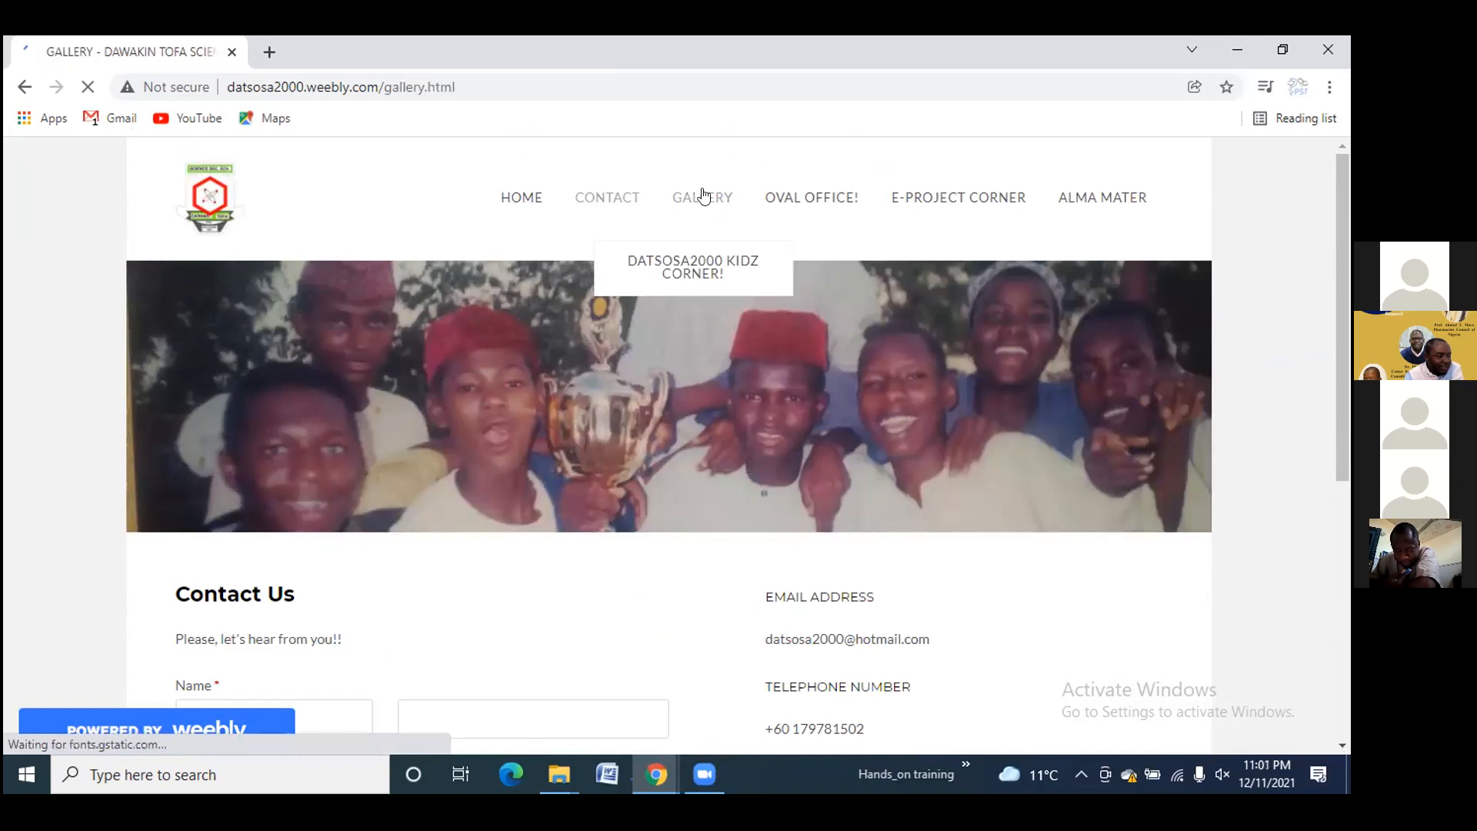
scroll(647, 412, down, 3)
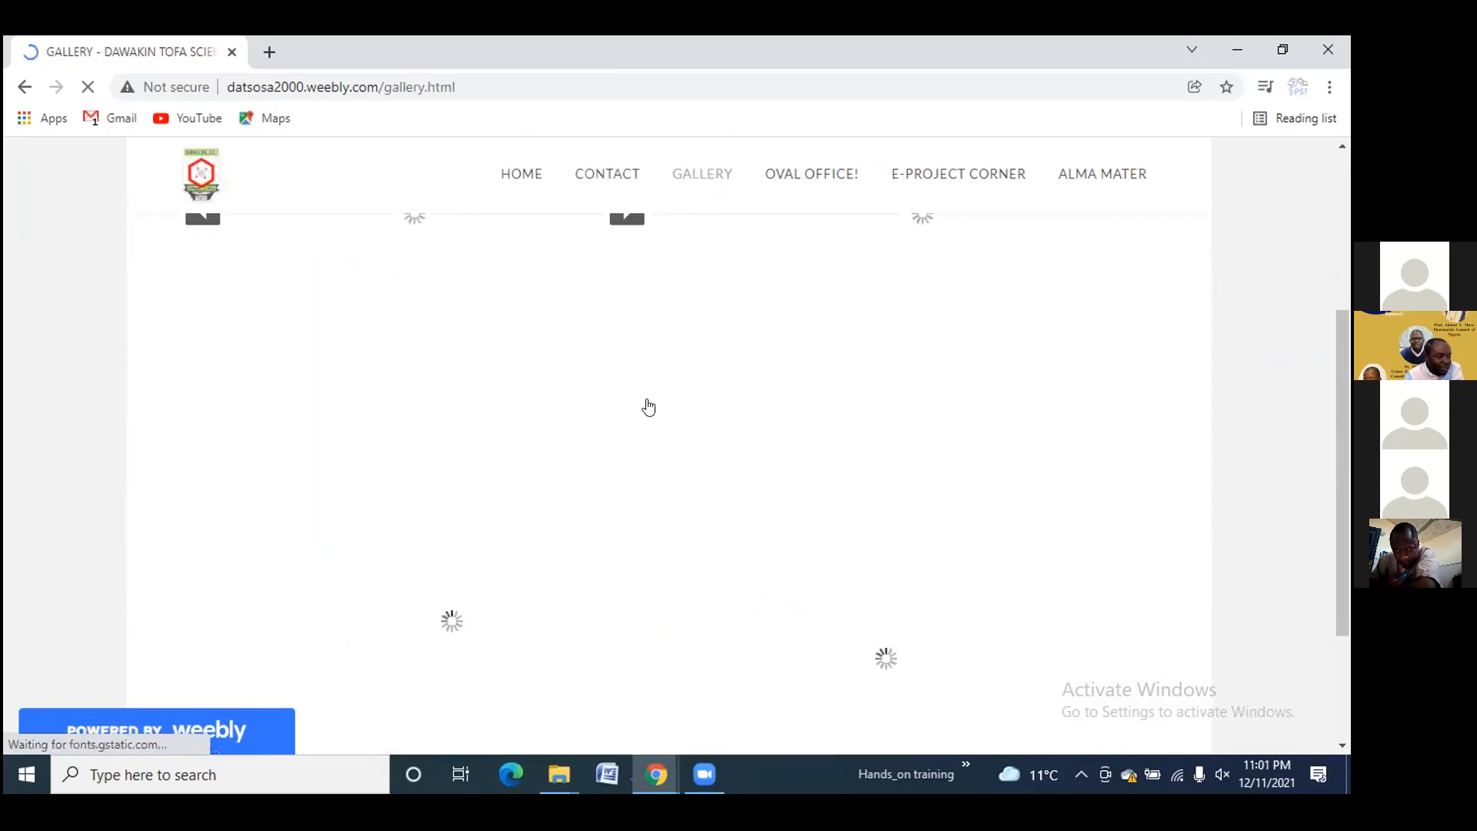
scroll(660, 376, up, 3)
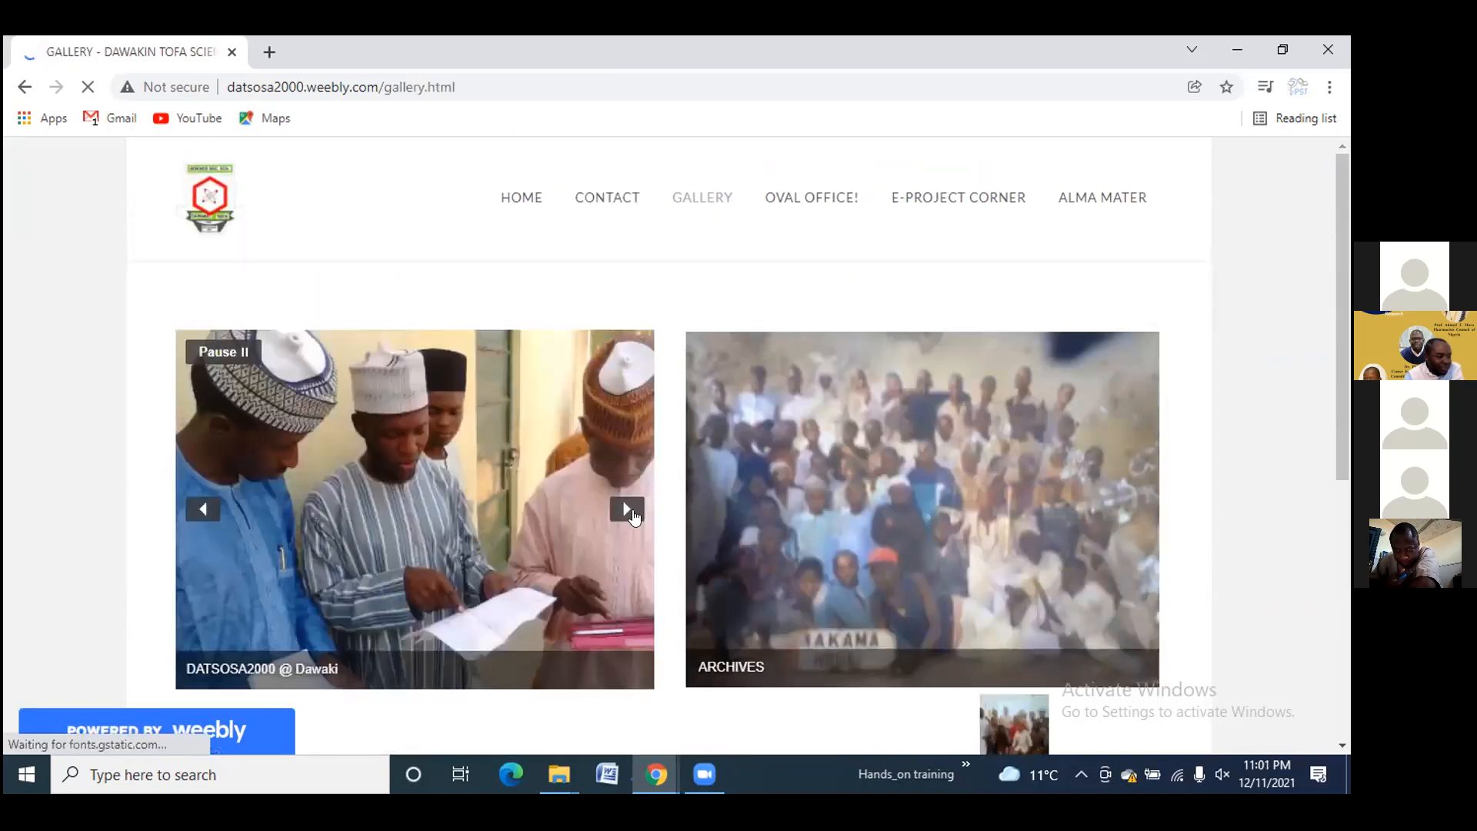
click(628, 510)
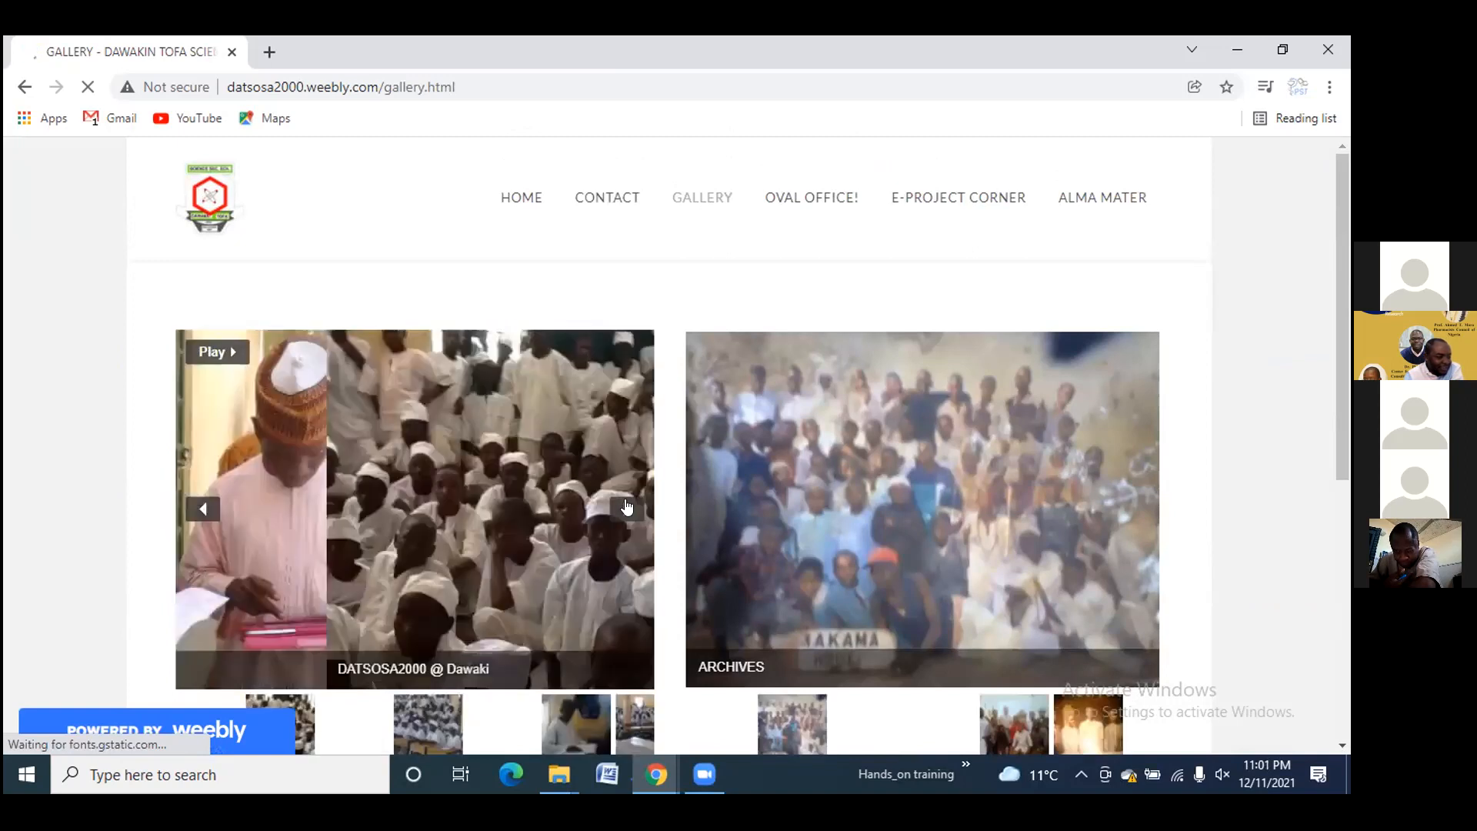
click(628, 508)
click(628, 508)
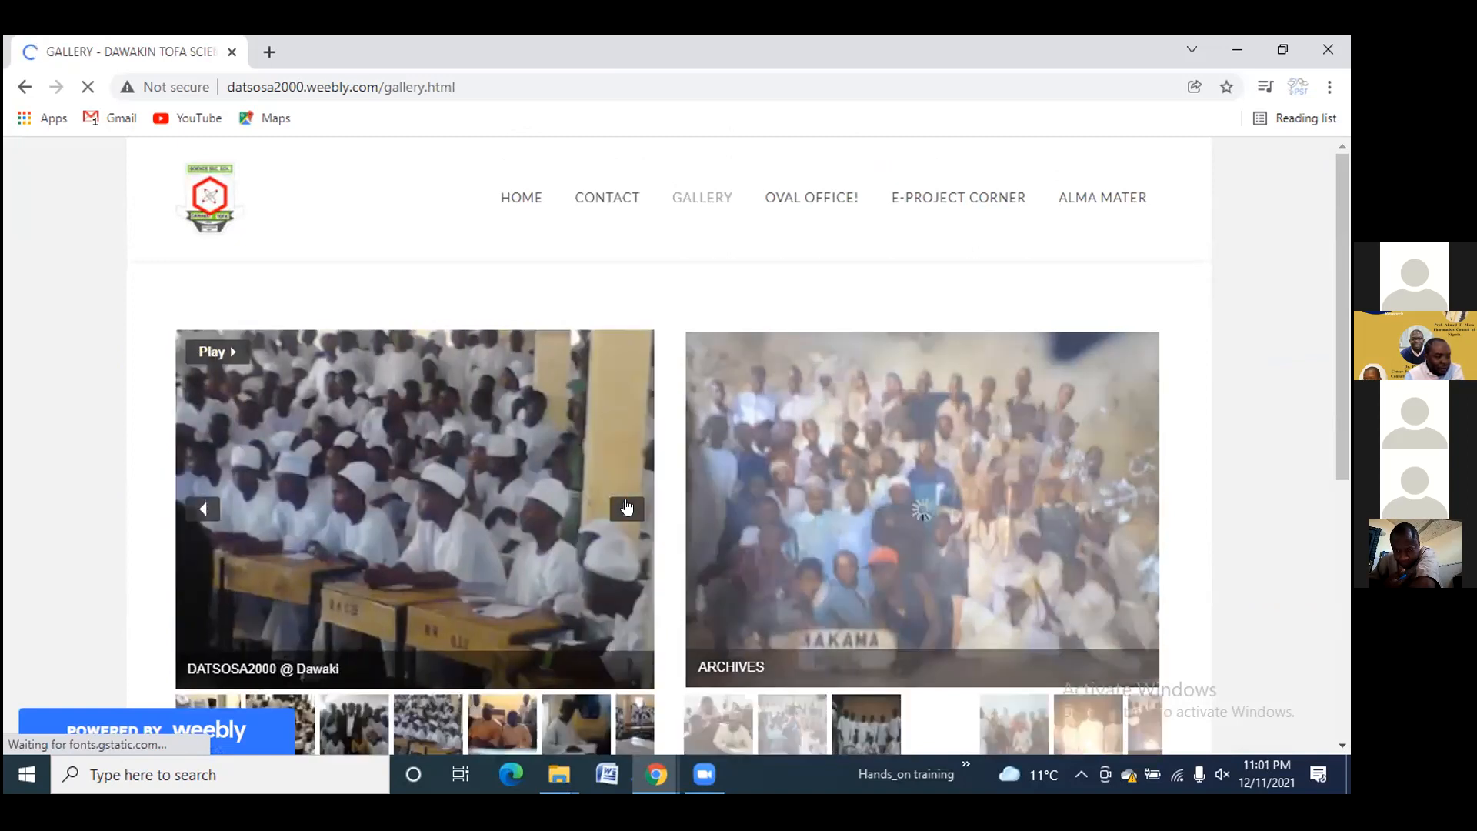
click(627, 508)
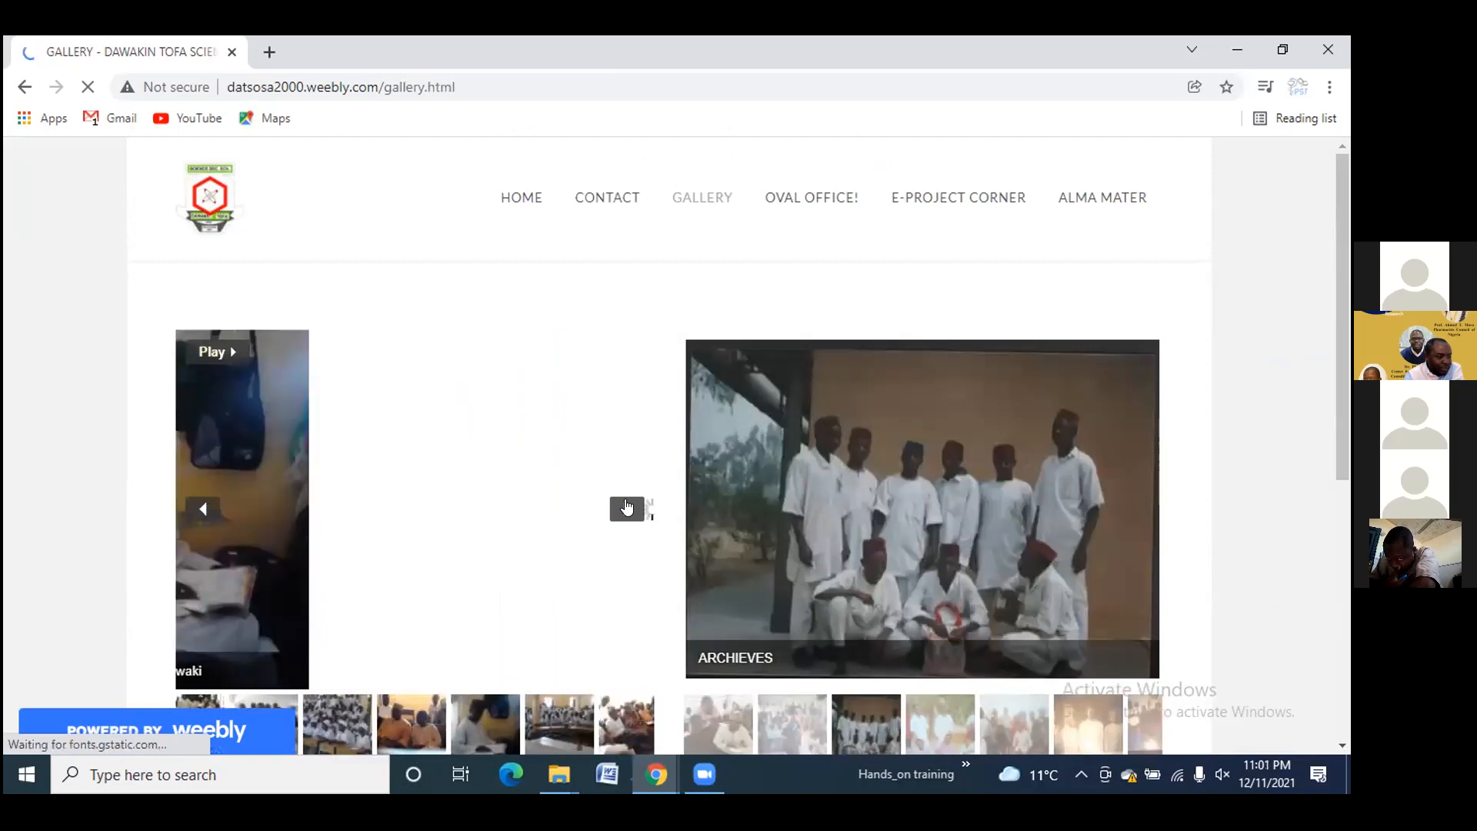
Browse the DATSOSA2000 KIDZ CORNER! slideshow, then open the OVAL OFFICE! page
scroll(625, 498, down, 6)
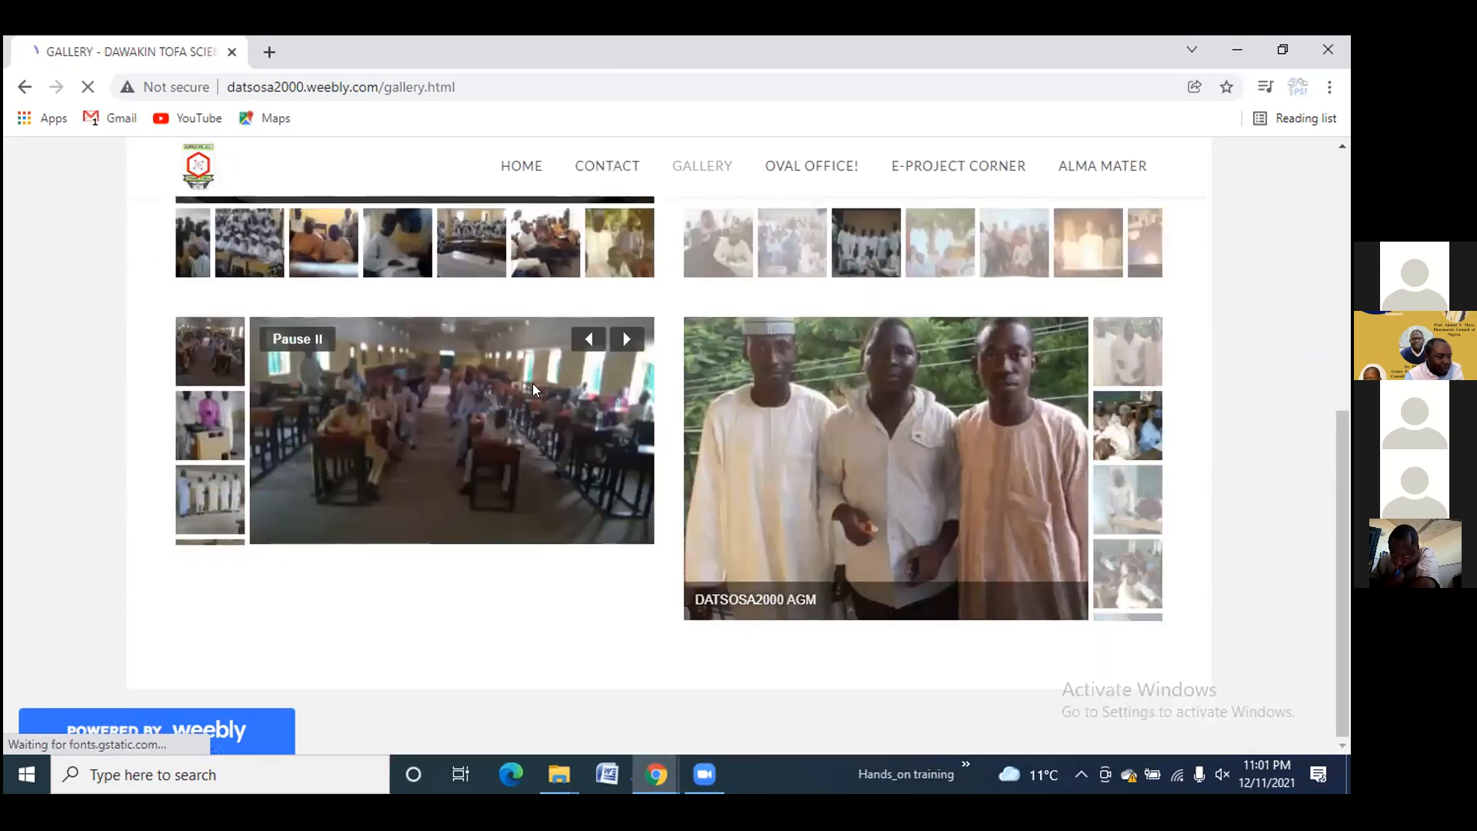
scroll(592, 454, up, 5)
mouse_move(686, 205)
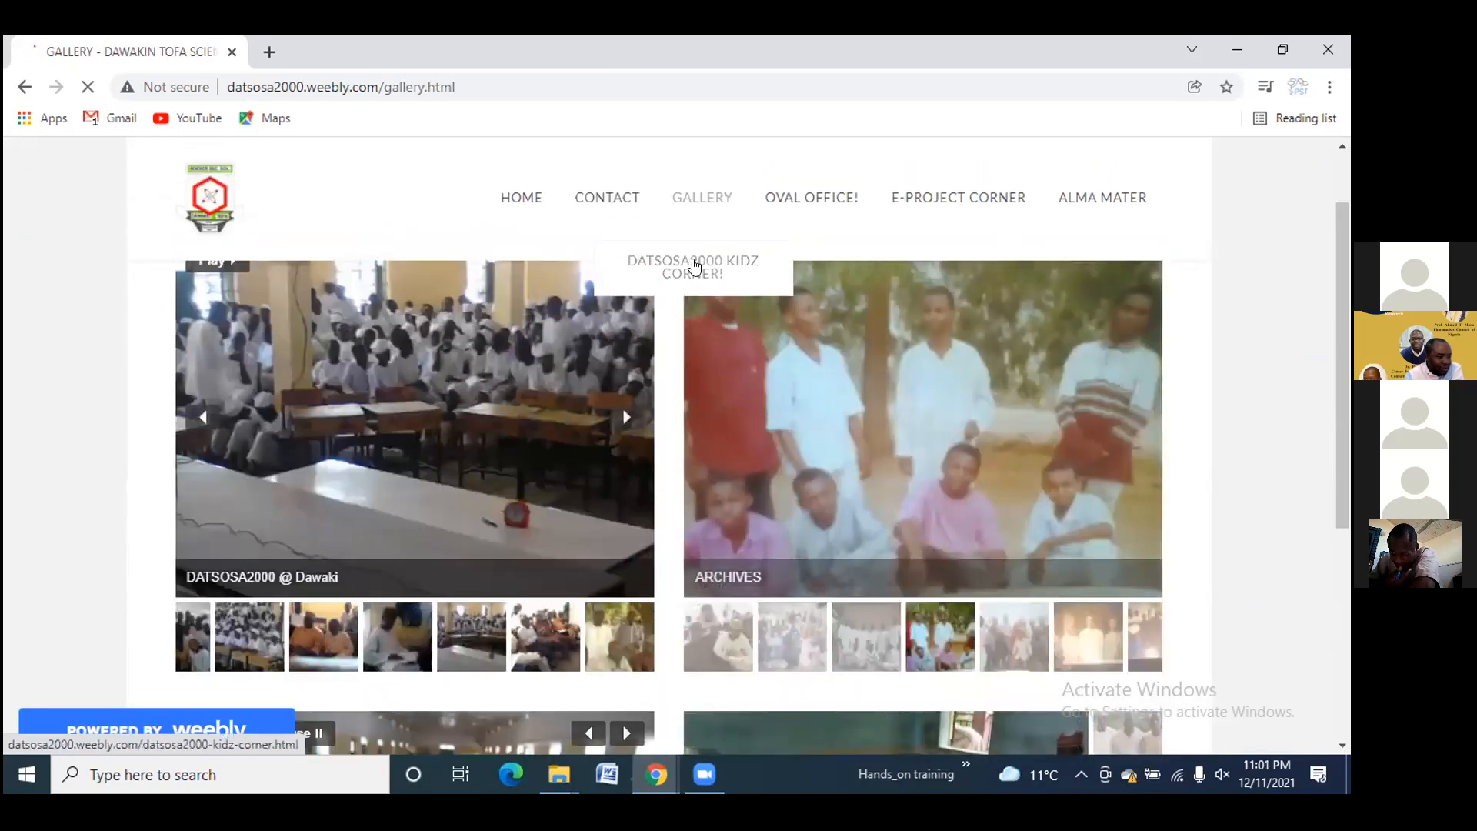
click(695, 265)
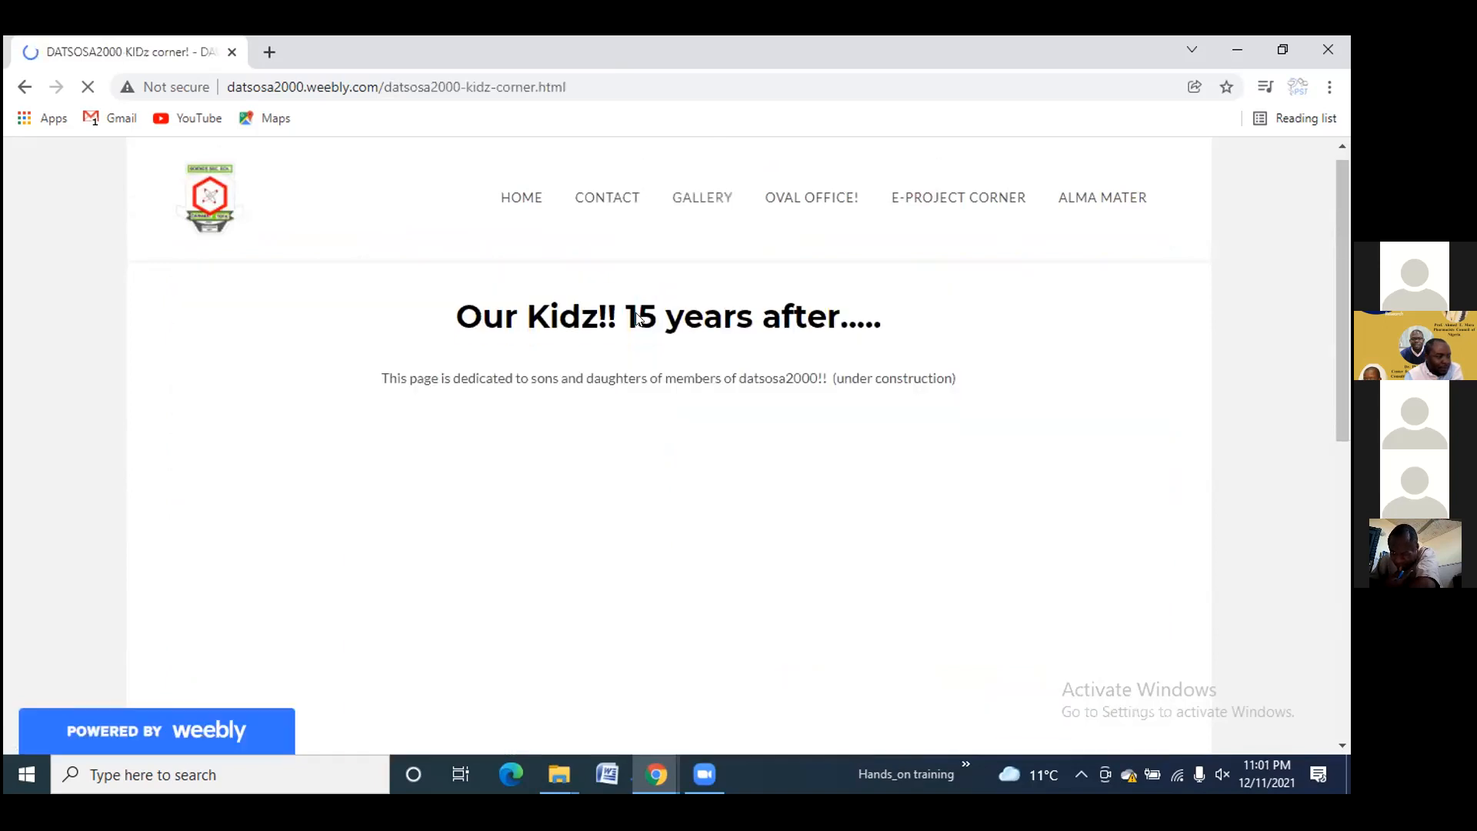
scroll(635, 312, down, 3)
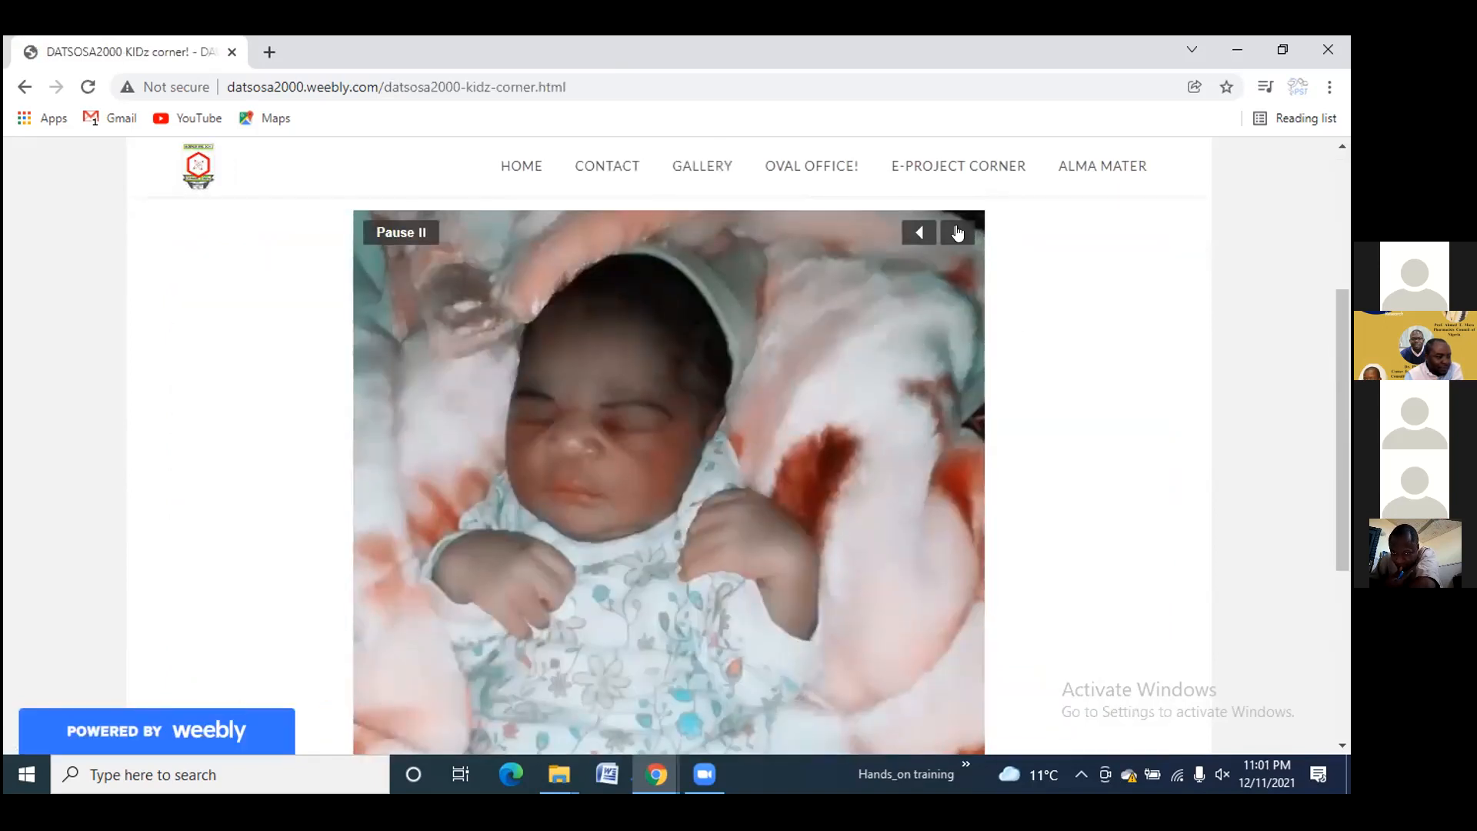
click(957, 232)
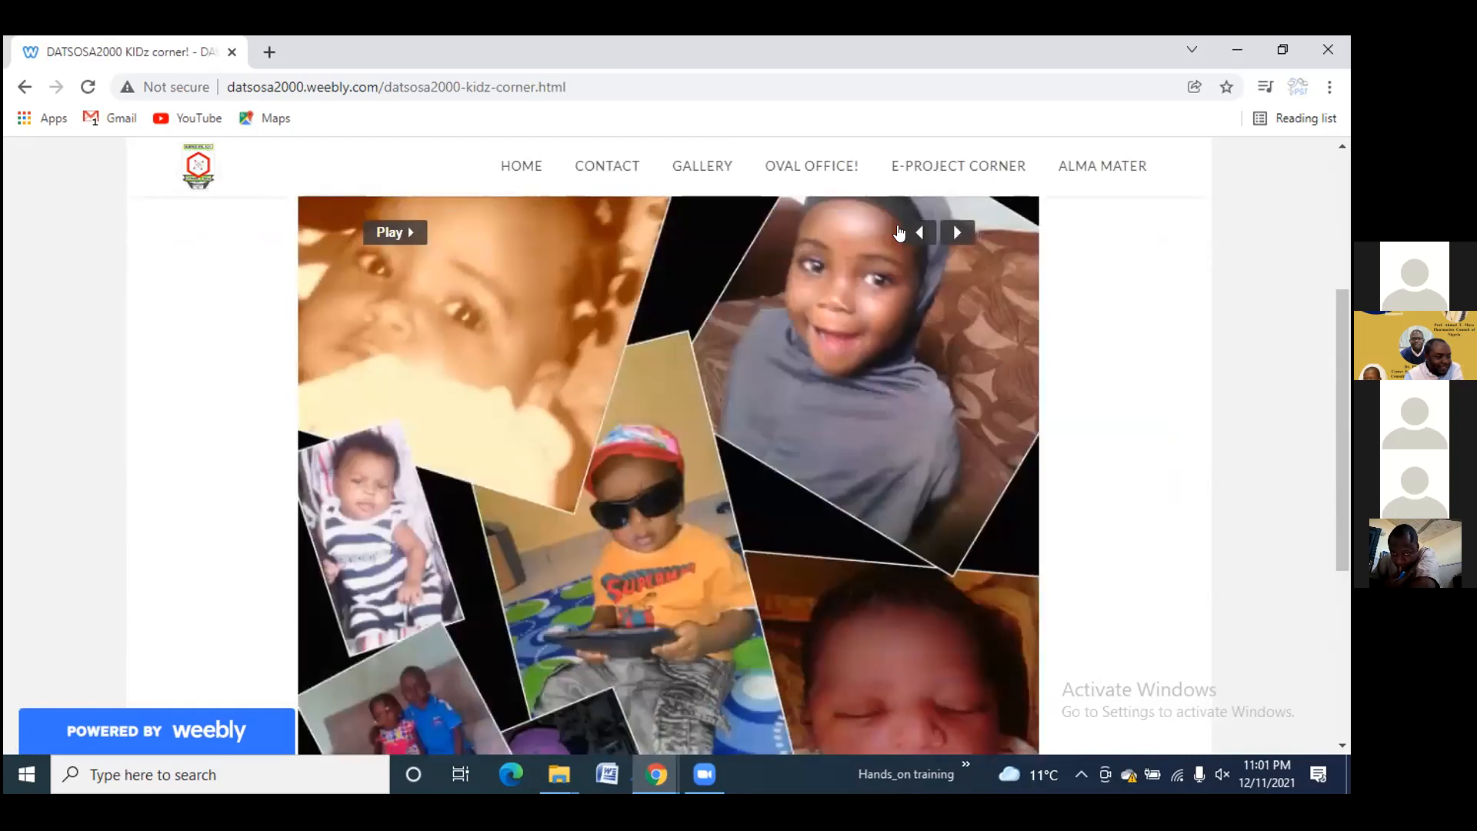
click(916, 232)
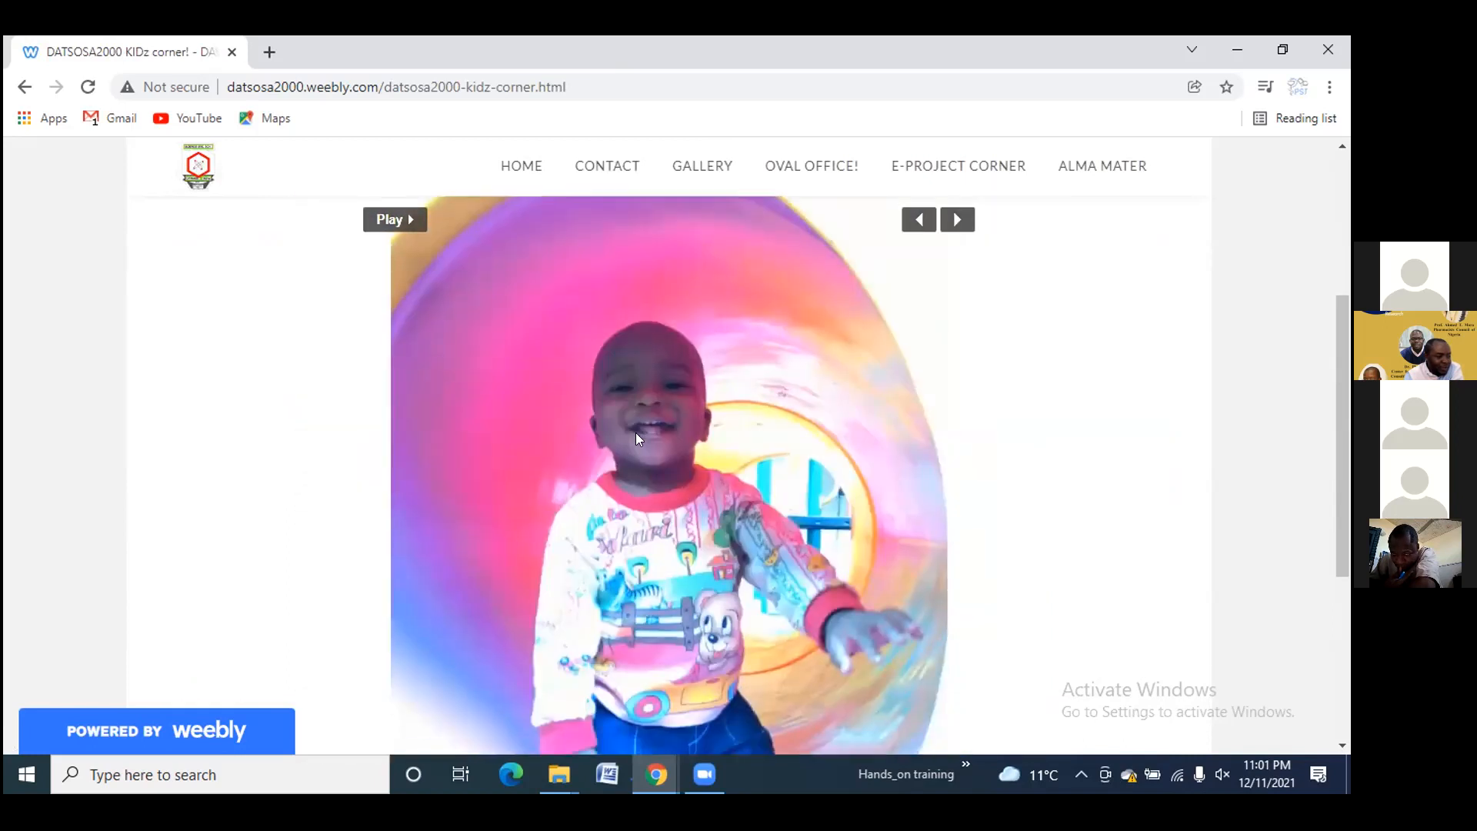
click(803, 164)
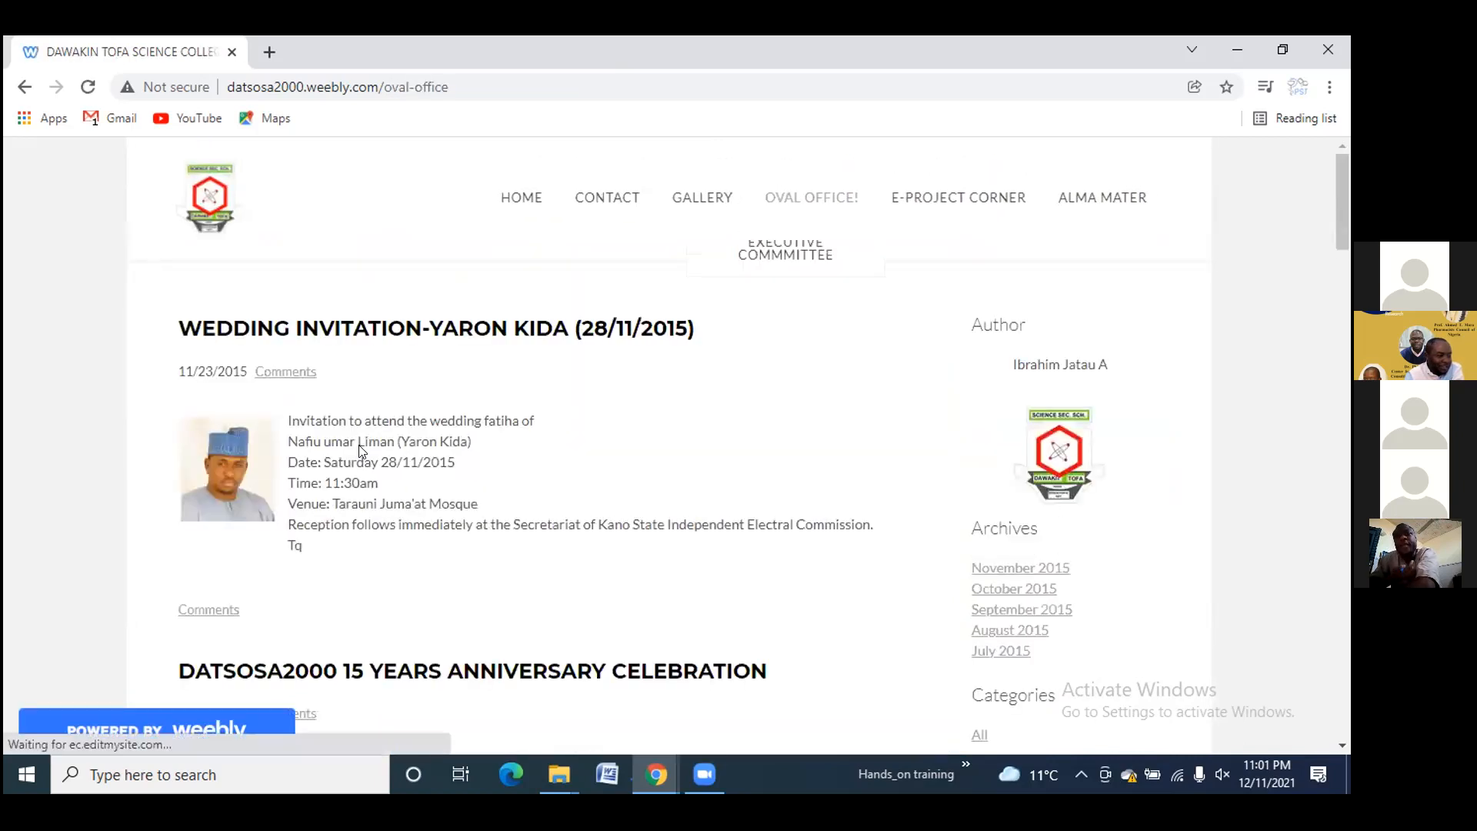
Scroll through the Oval Office wedding invitation and anniversary posts
scroll(355, 450, down, 7)
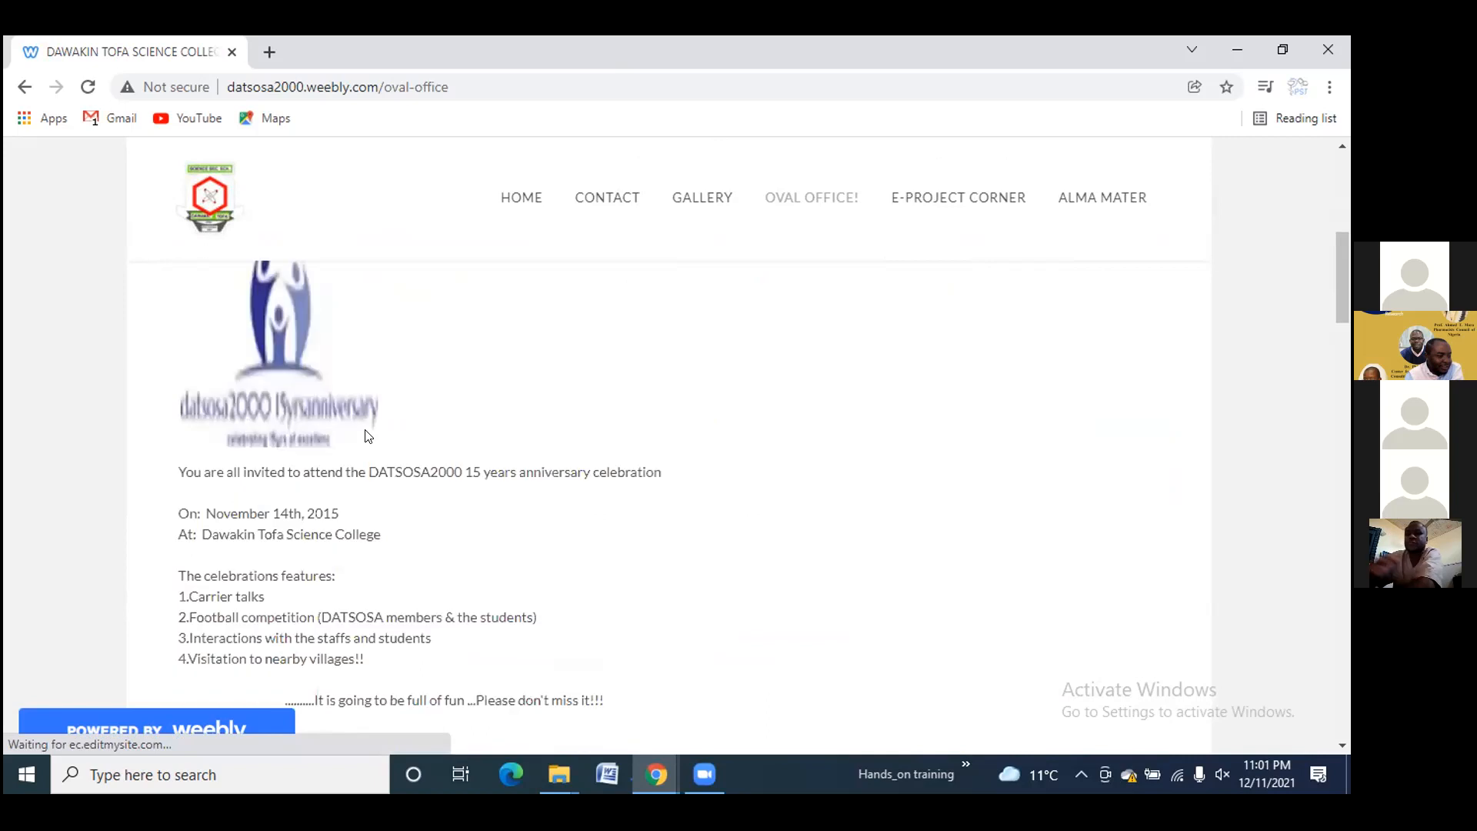
scroll(660, 372, down, 8)
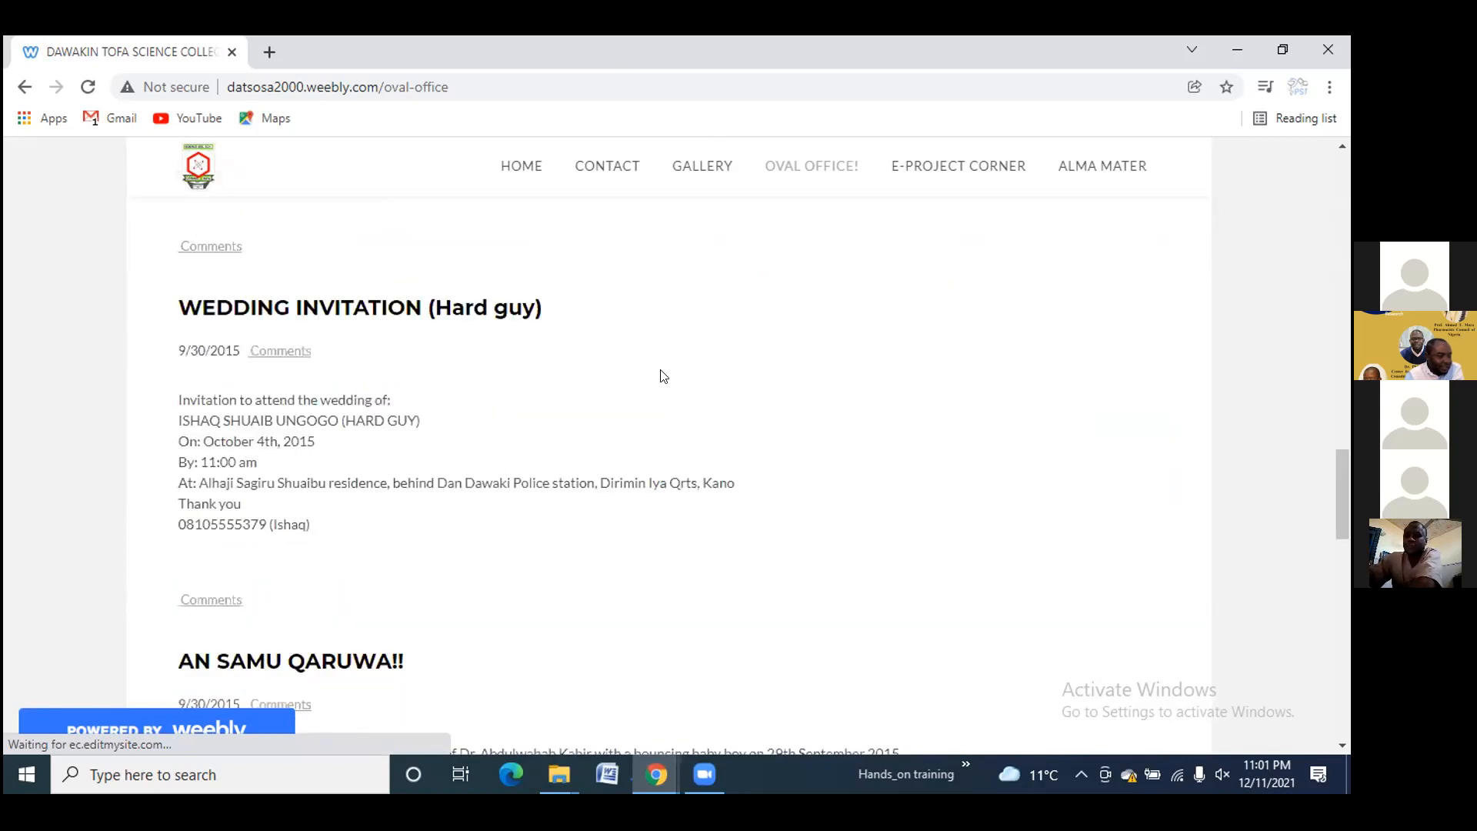
scroll(808, 179, down, 5)
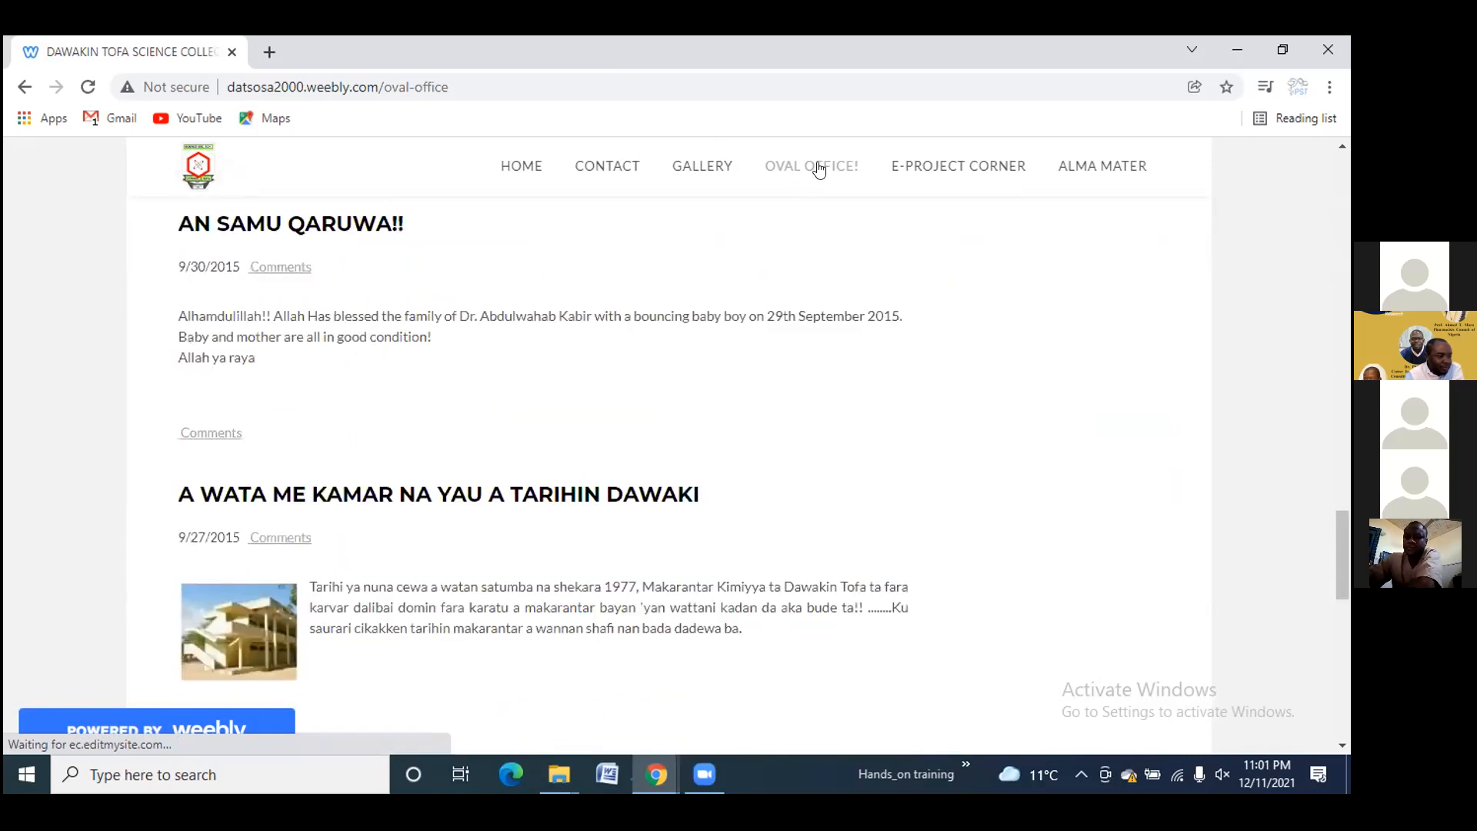
scroll(809, 234, up, 5)
scroll(805, 174, up, 5)
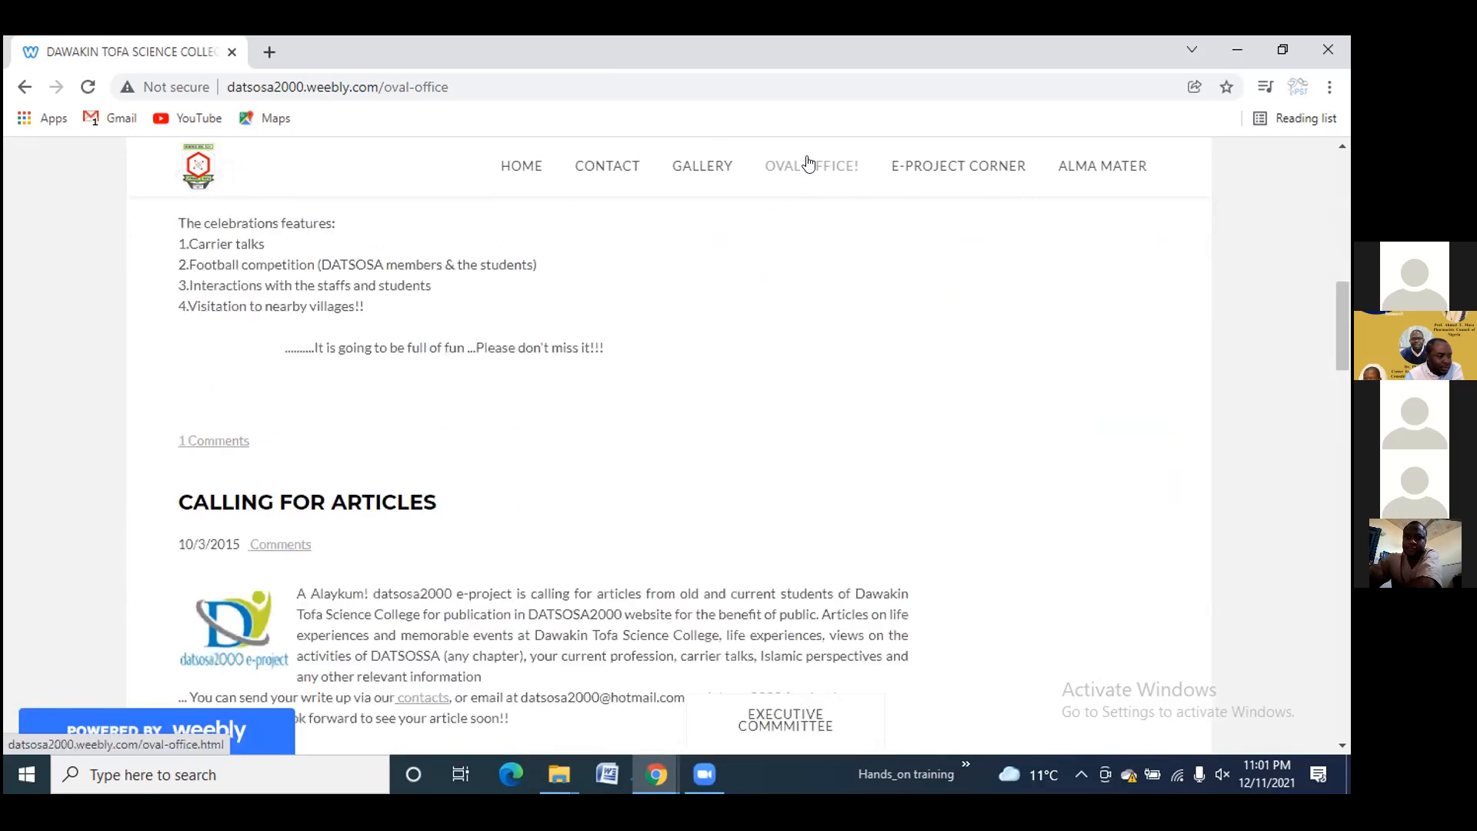
scroll(804, 204, up, 5)
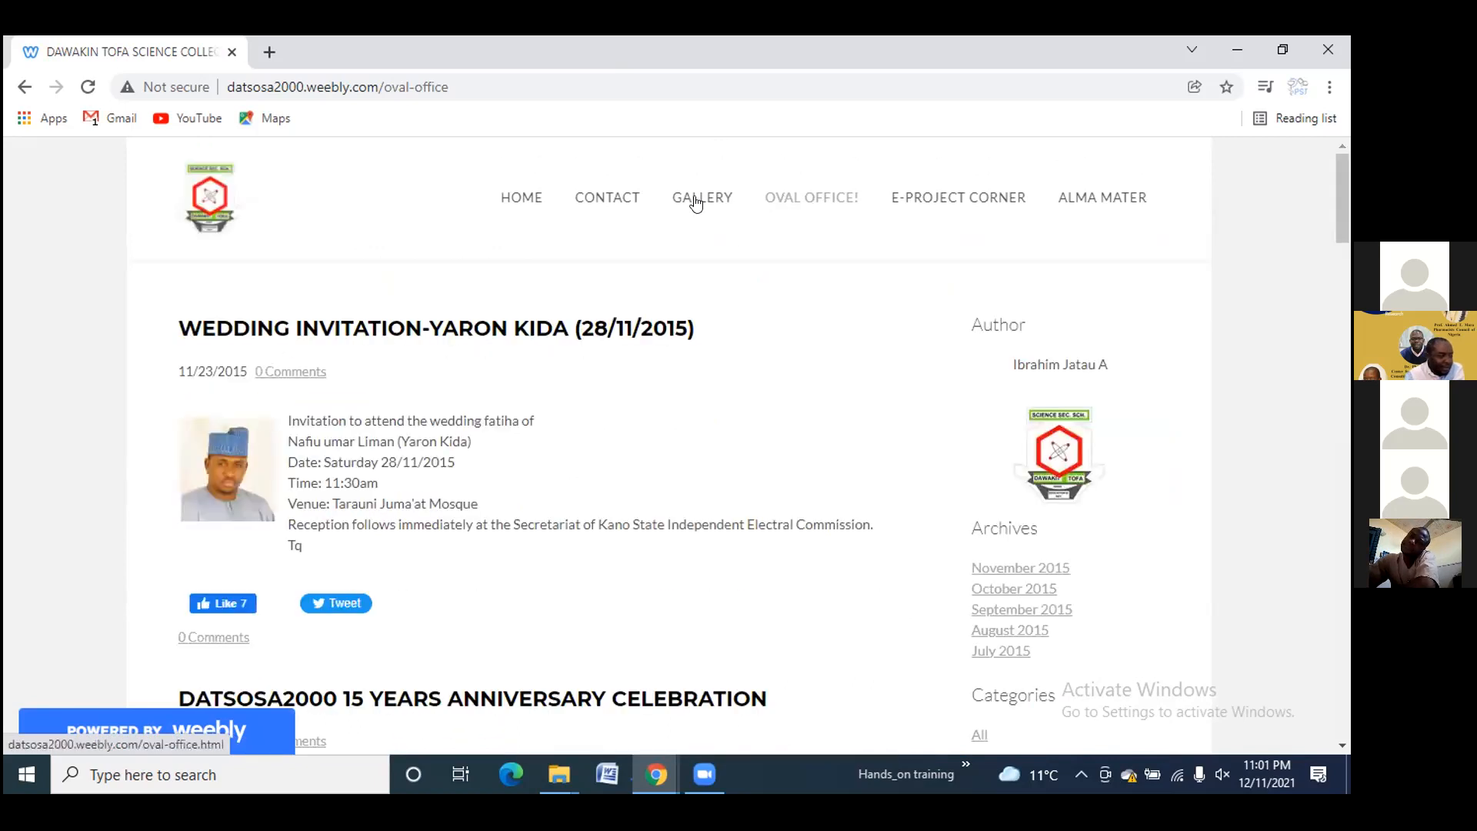
mouse_move(697, 206)
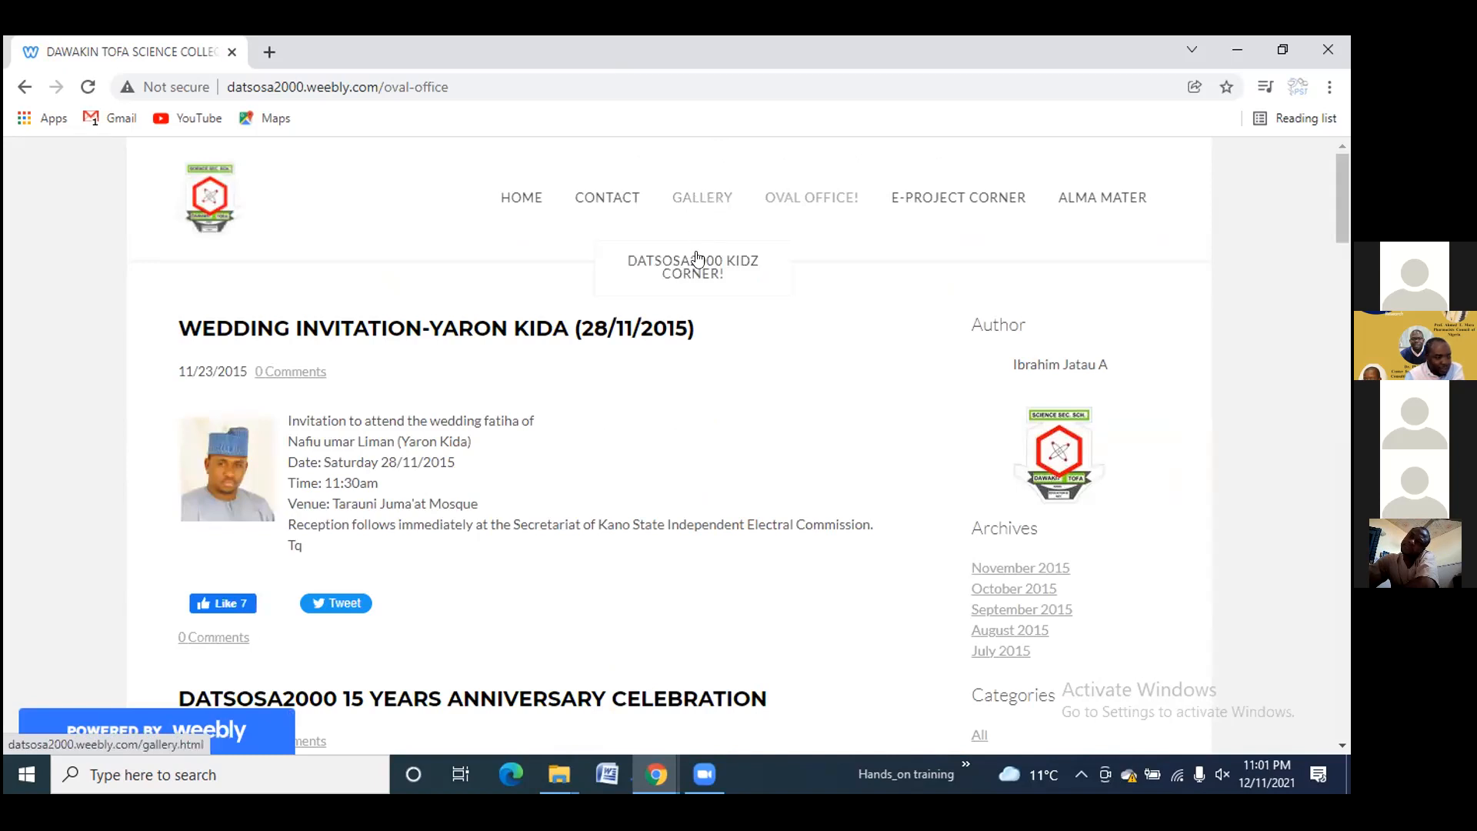
click(697, 194)
Open the EXECUTIVE COMMITTEE page and scroll through its list of officers
mouse_move(825, 201)
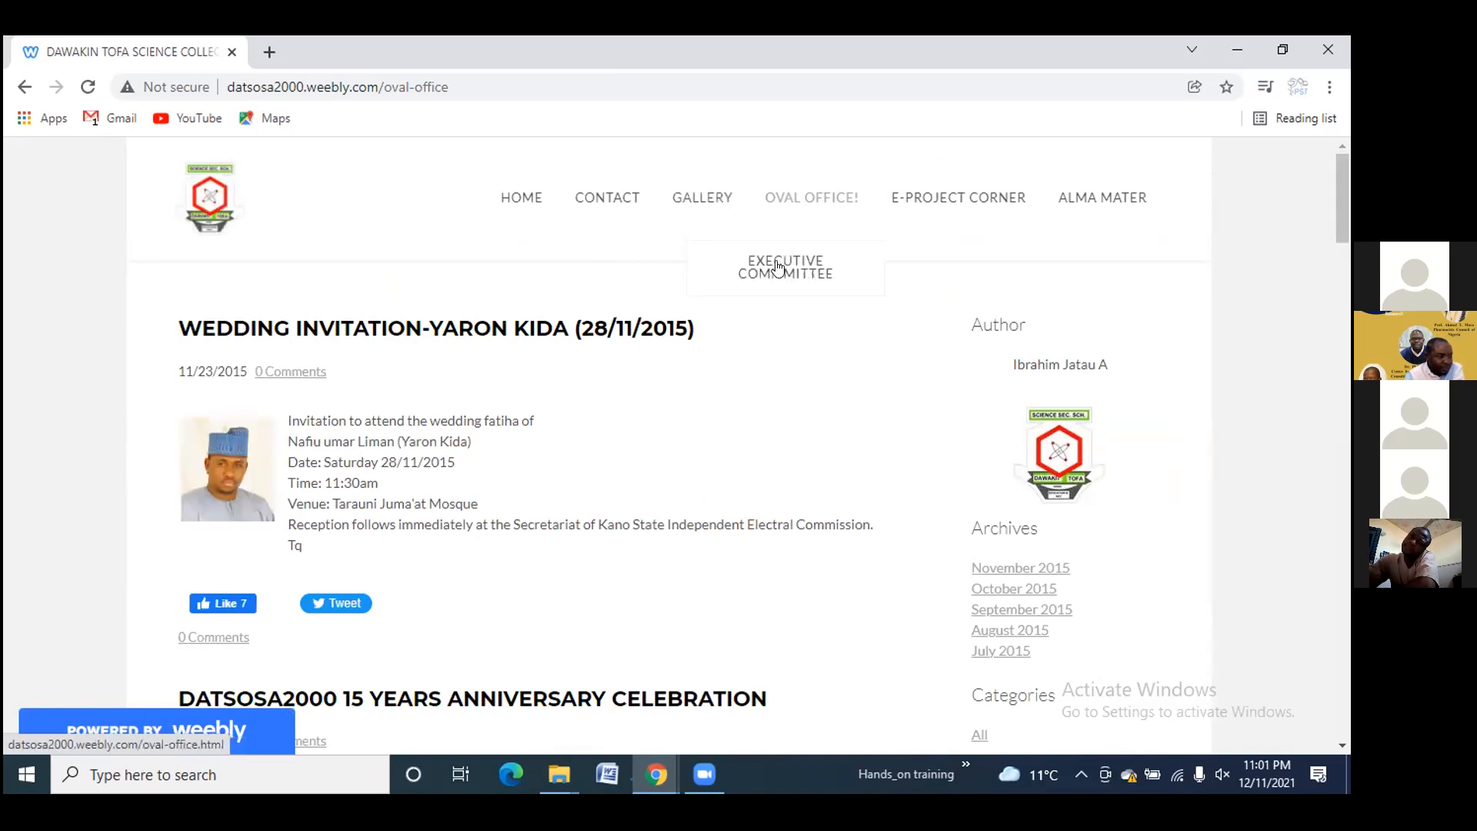
click(779, 270)
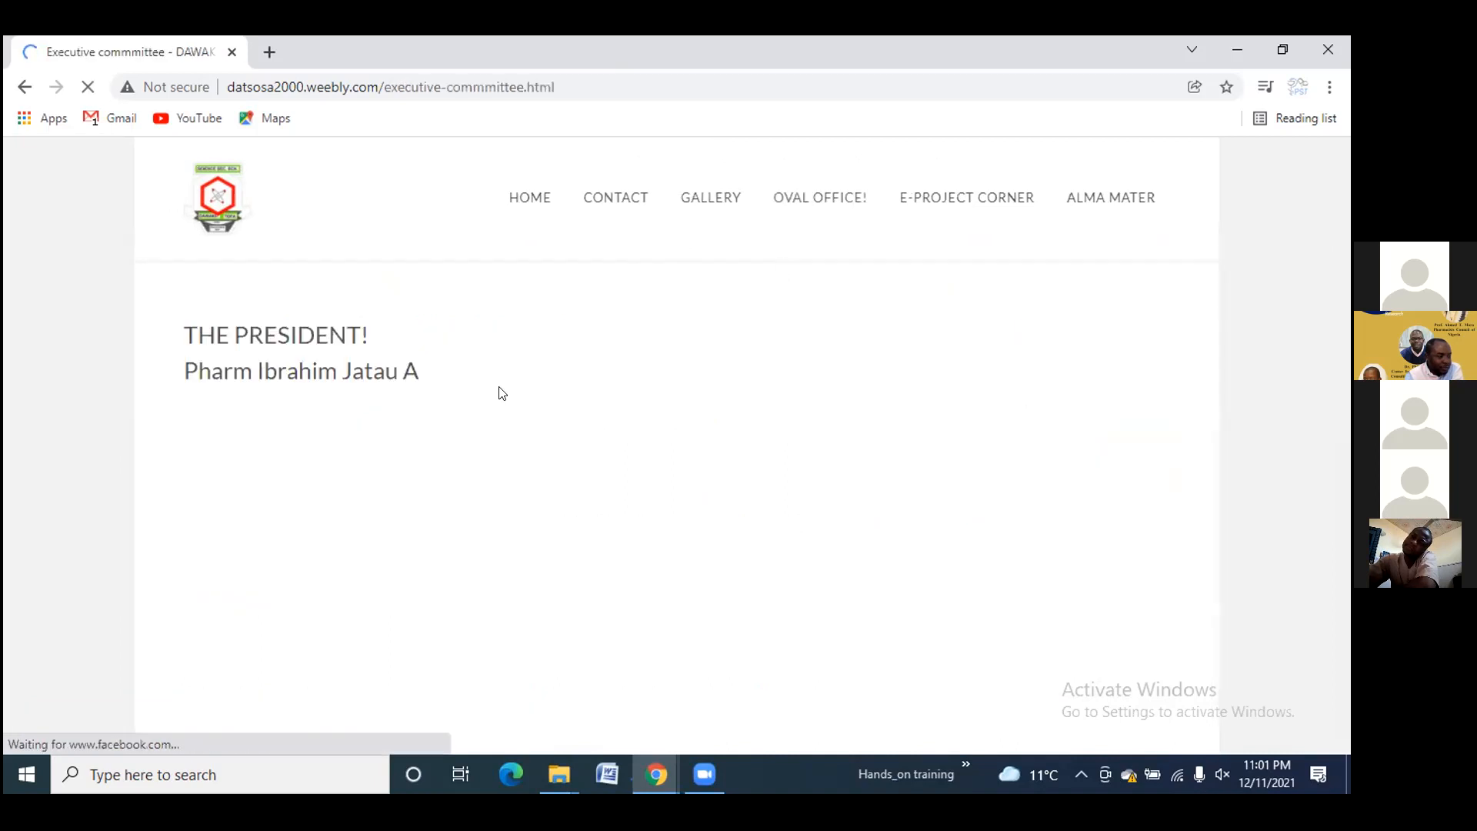
scroll(1061, 406, down, 2)
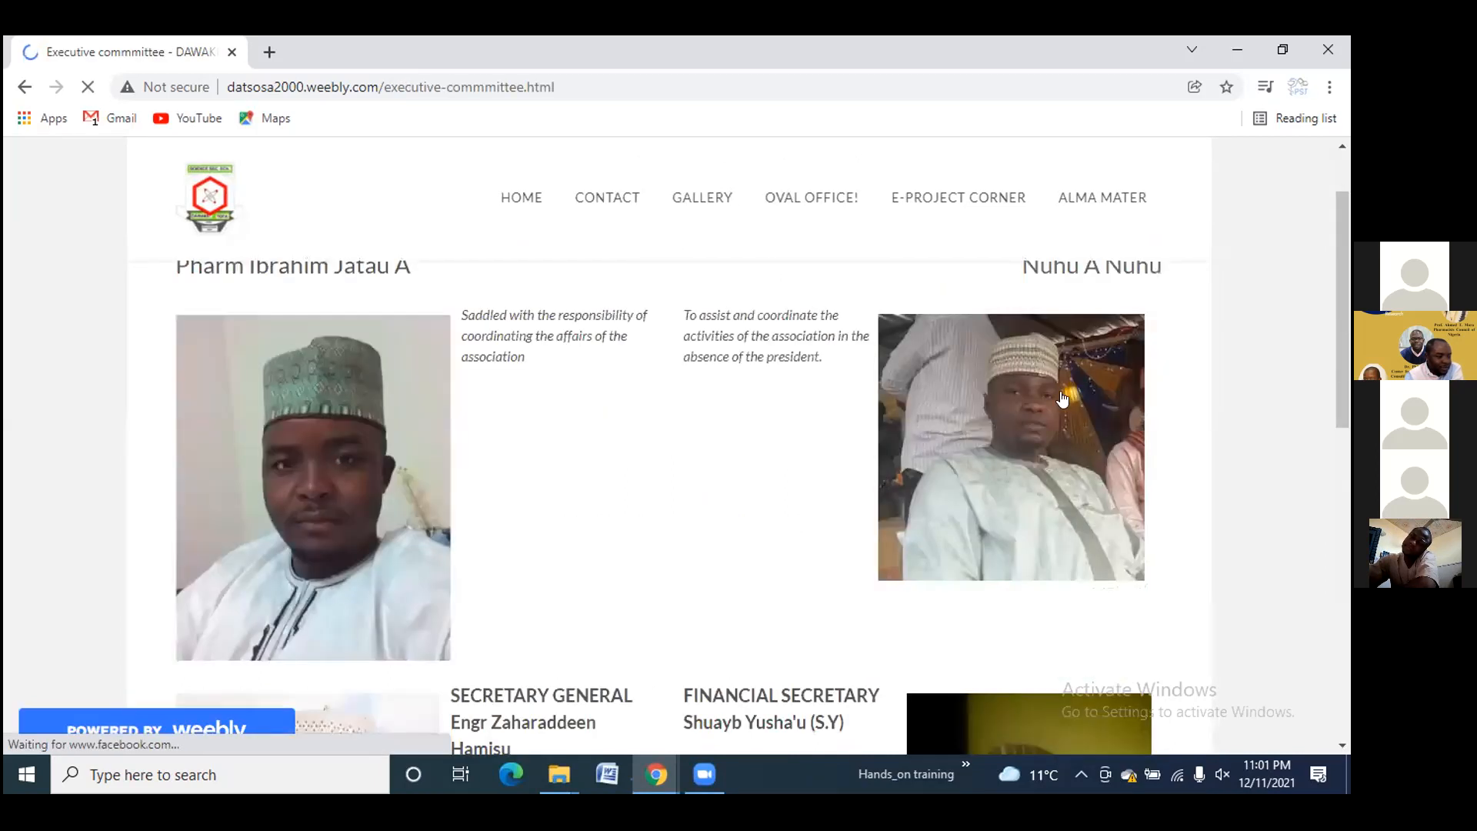
scroll(706, 415, down, 4)
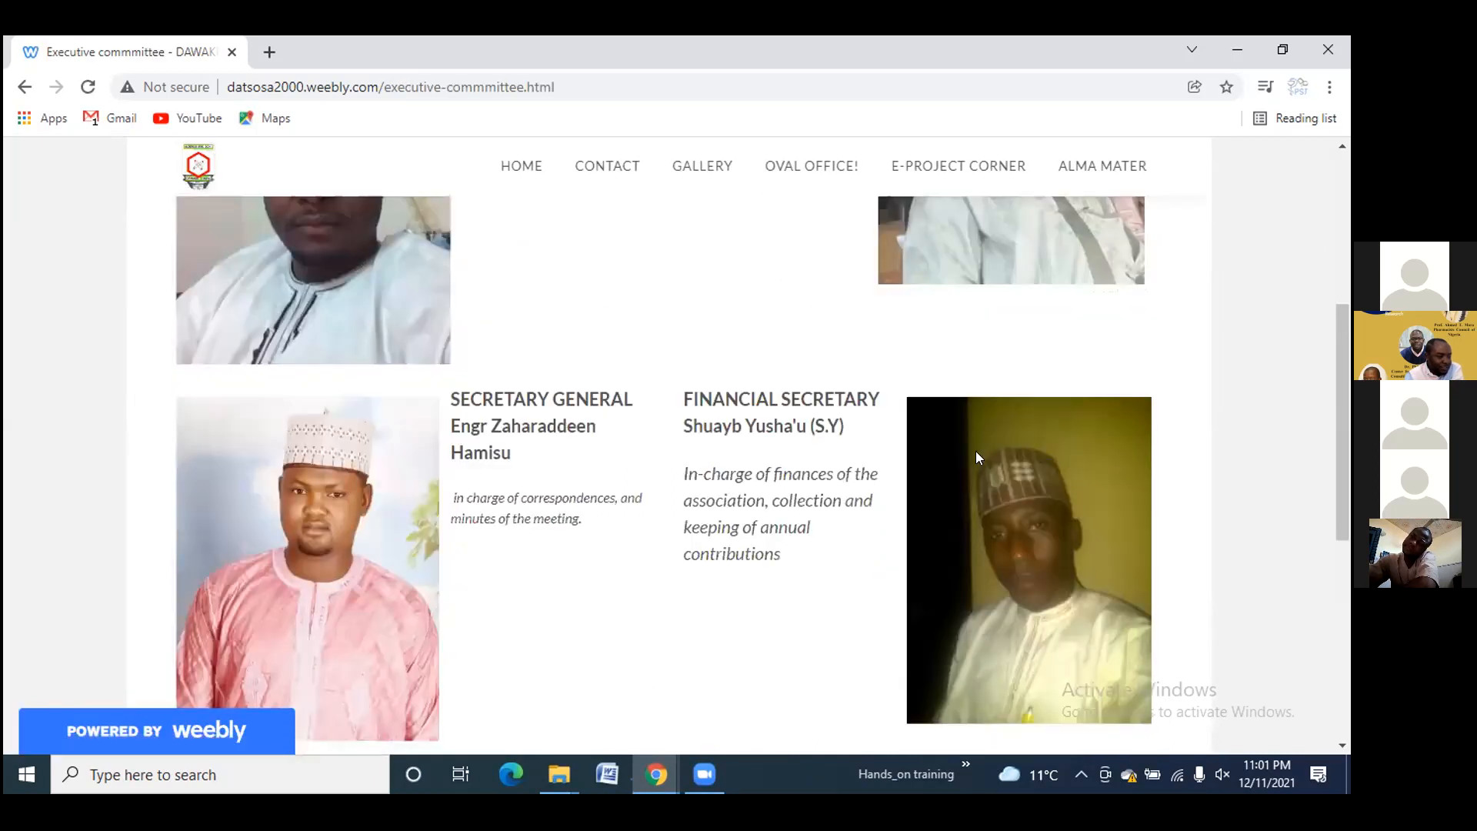
scroll(933, 485, down, 6)
scroll(822, 409, down, 1)
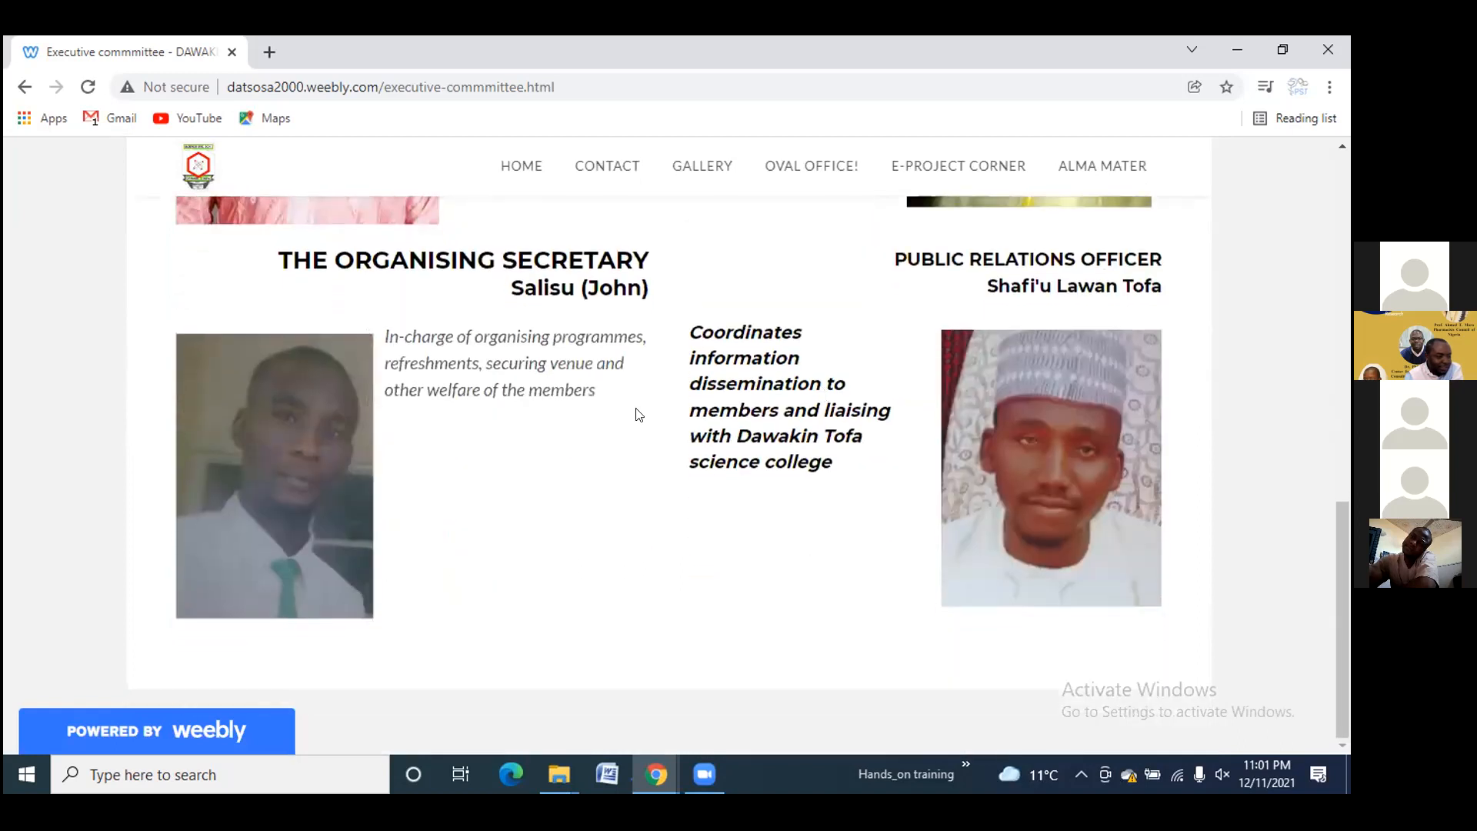
scroll(822, 326, up, 11)
Open E-PROJECT CORNER and scroll through its profile-of-the-week posts
click(962, 199)
scroll(603, 359, down, 8)
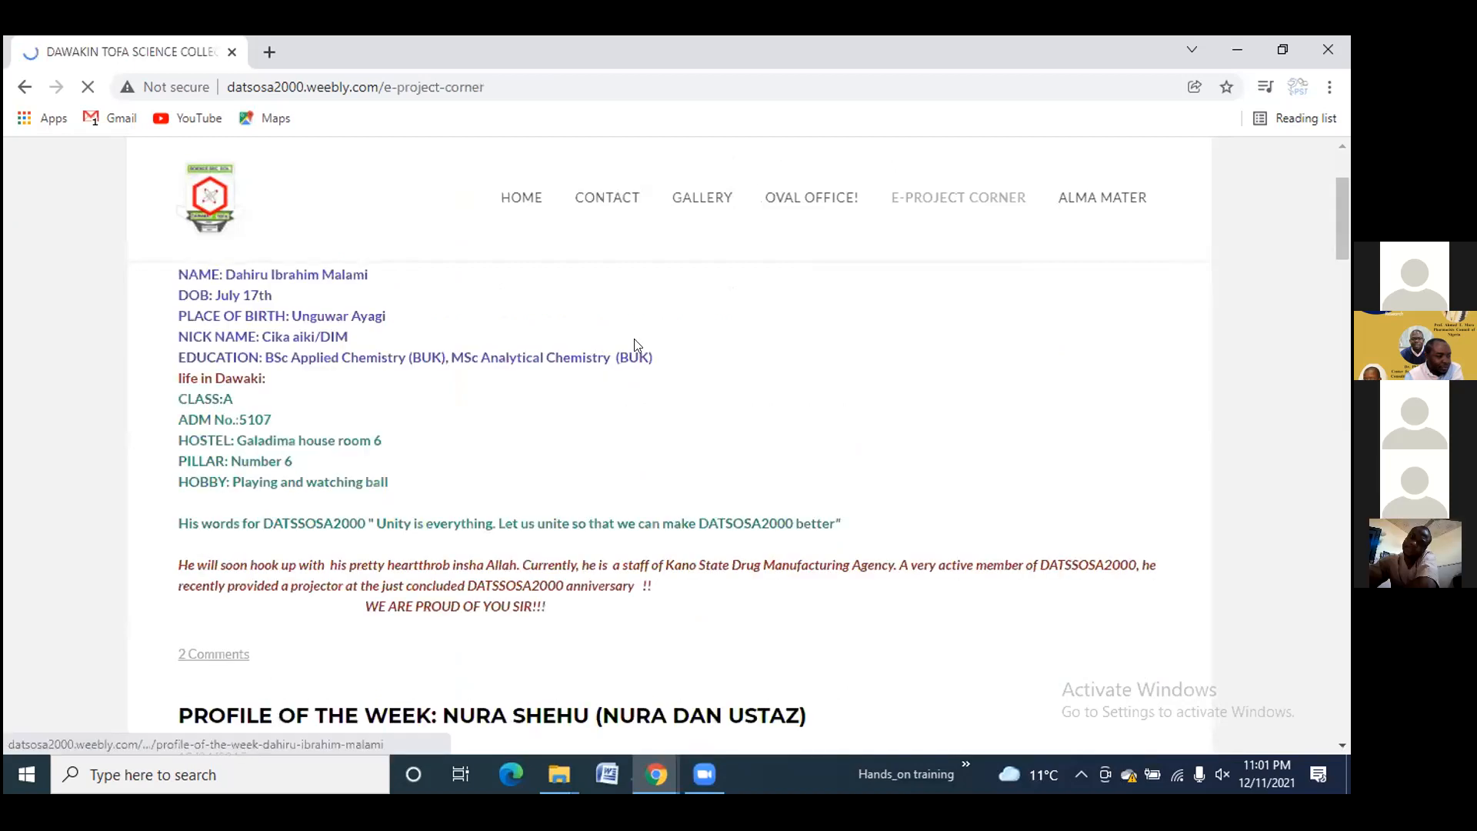
scroll(774, 320, down, 15)
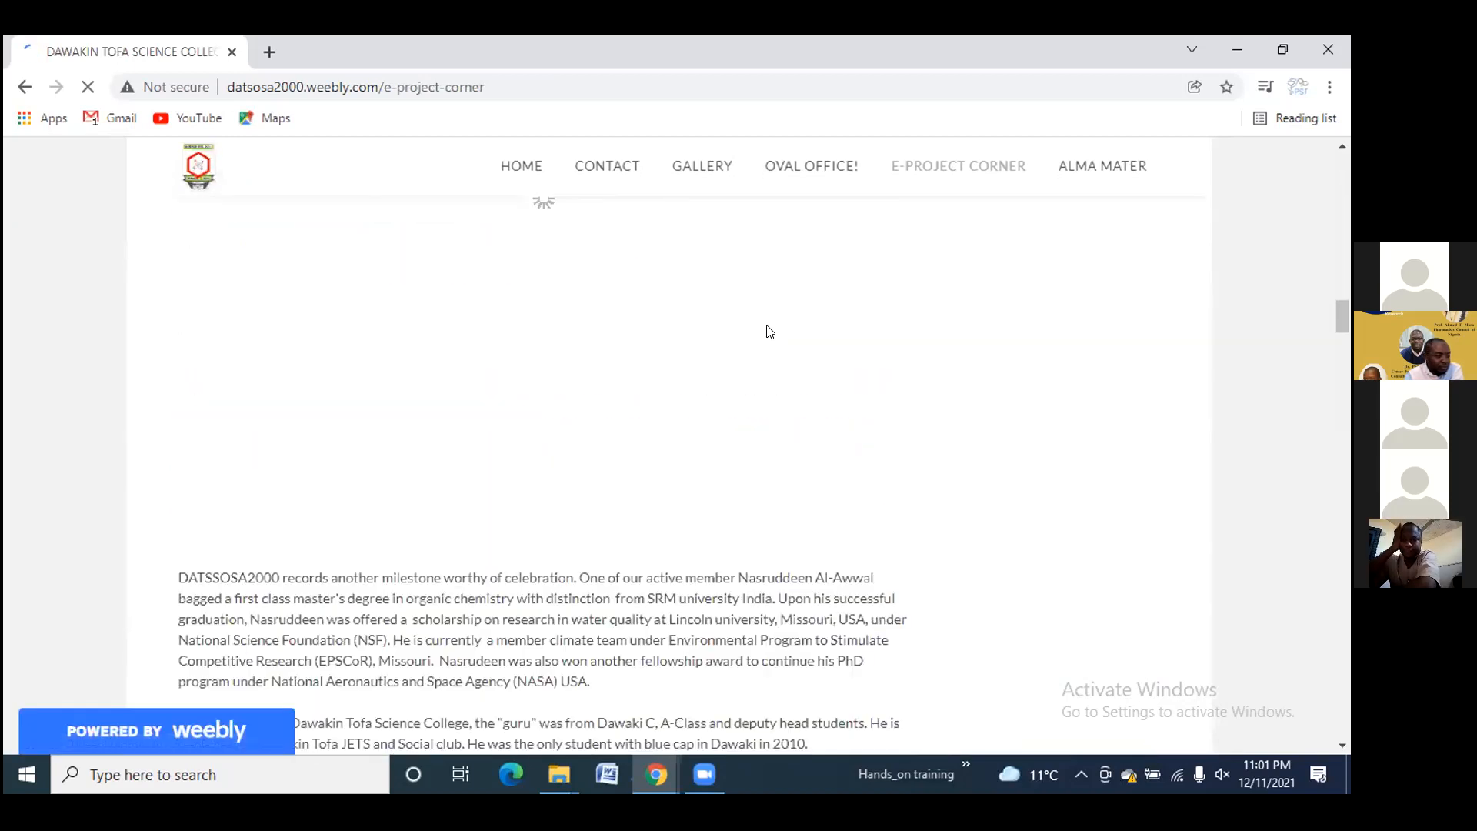
scroll(539, 335, up, 9)
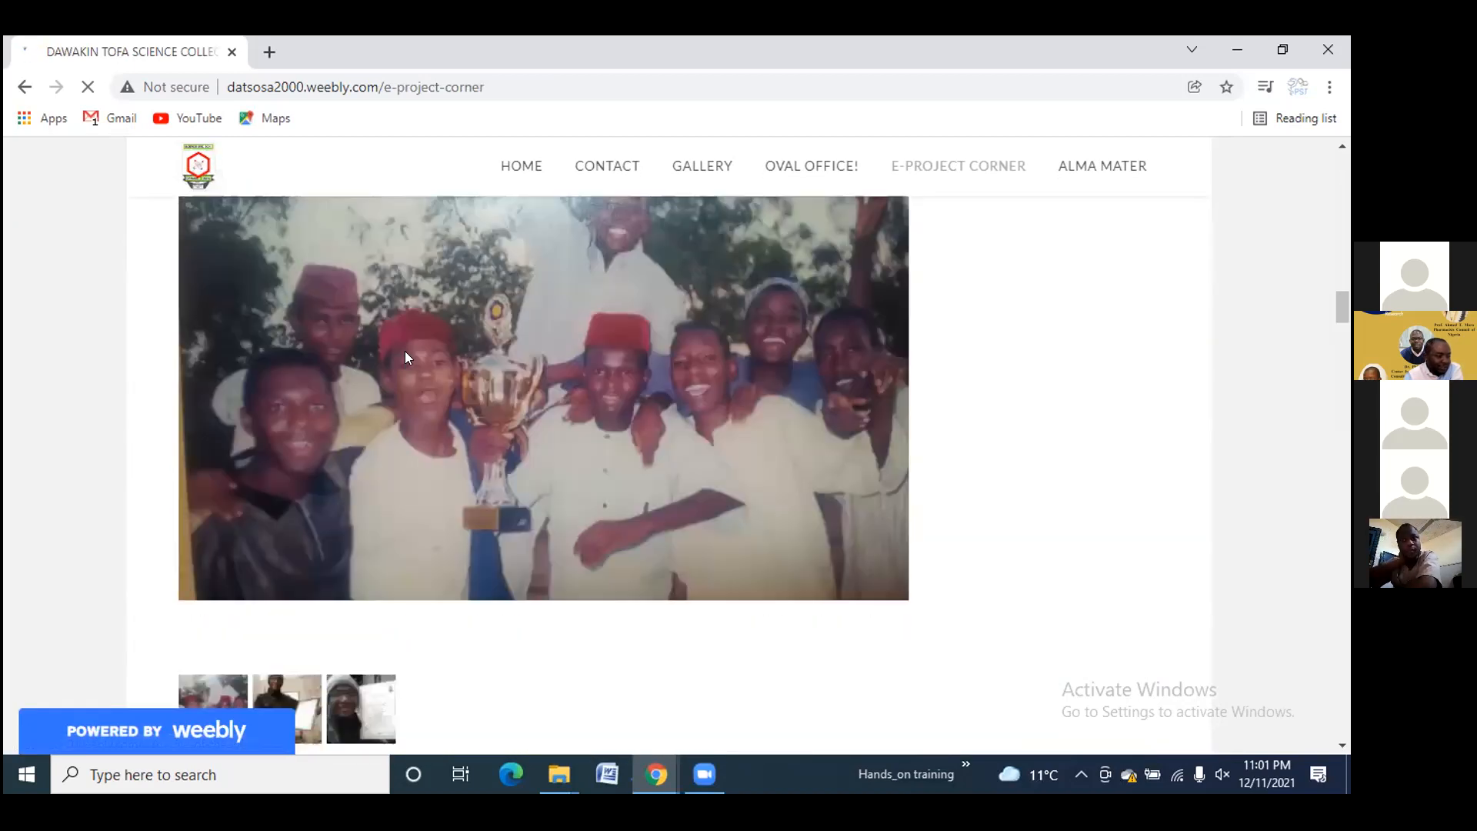
scroll(457, 350, down, 4)
scroll(477, 366, down, 7)
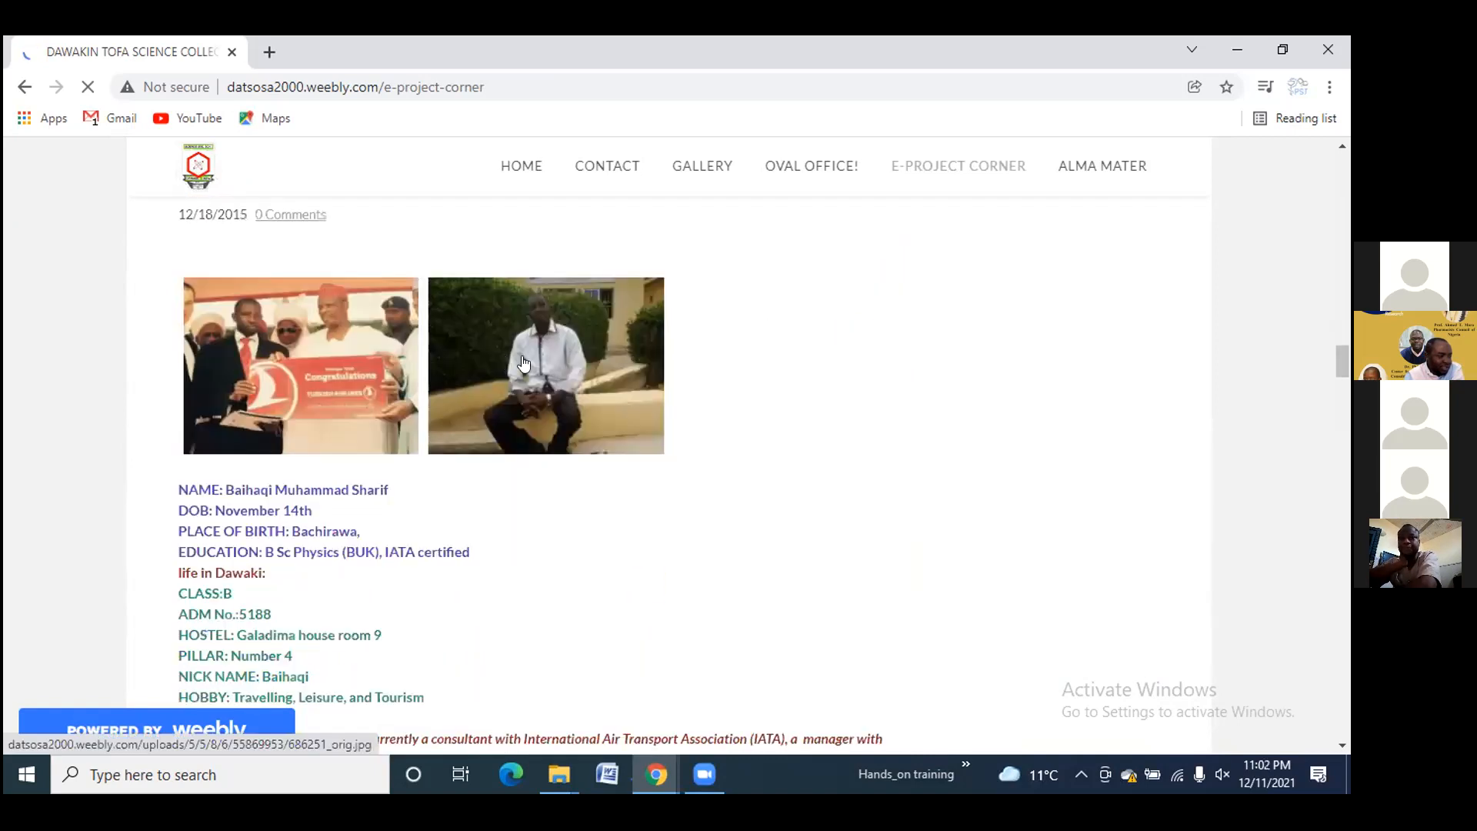
scroll(526, 361, down, 6)
scroll(531, 360, down, 1)
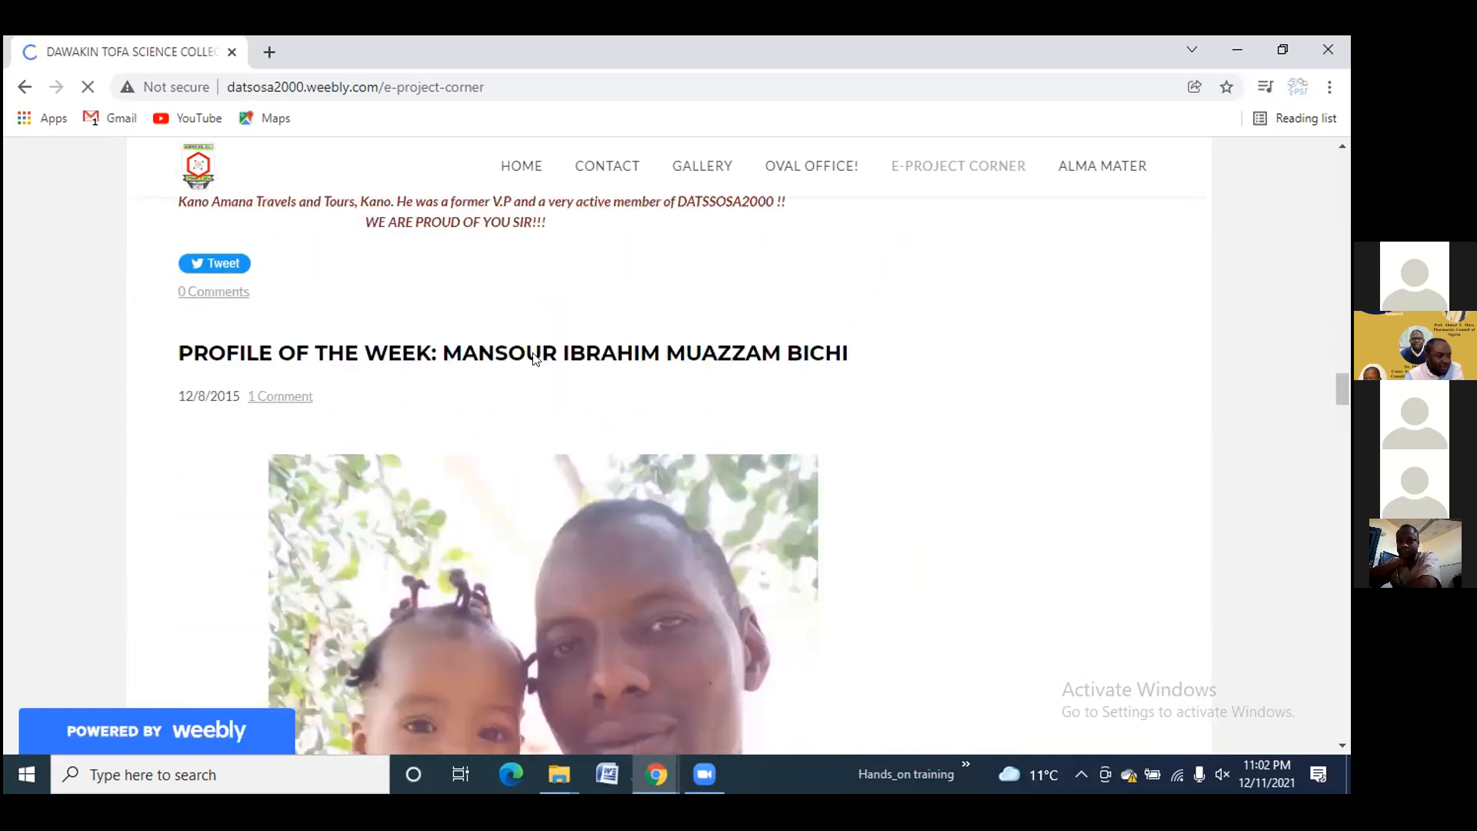
scroll(537, 359, down, 12)
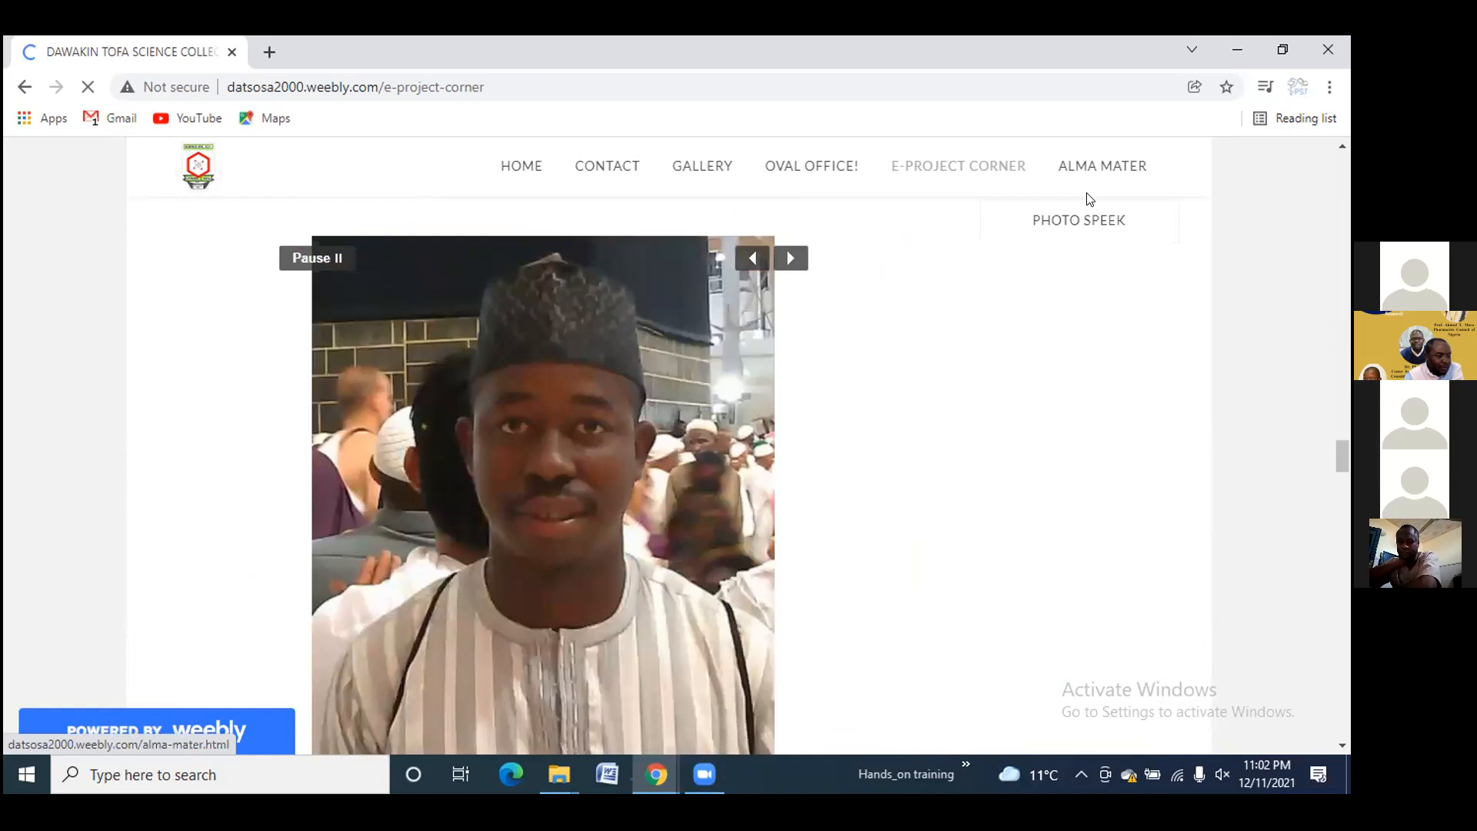
Open the ALMA MATER anniversary page, then start a fresh browser tab
click(1089, 199)
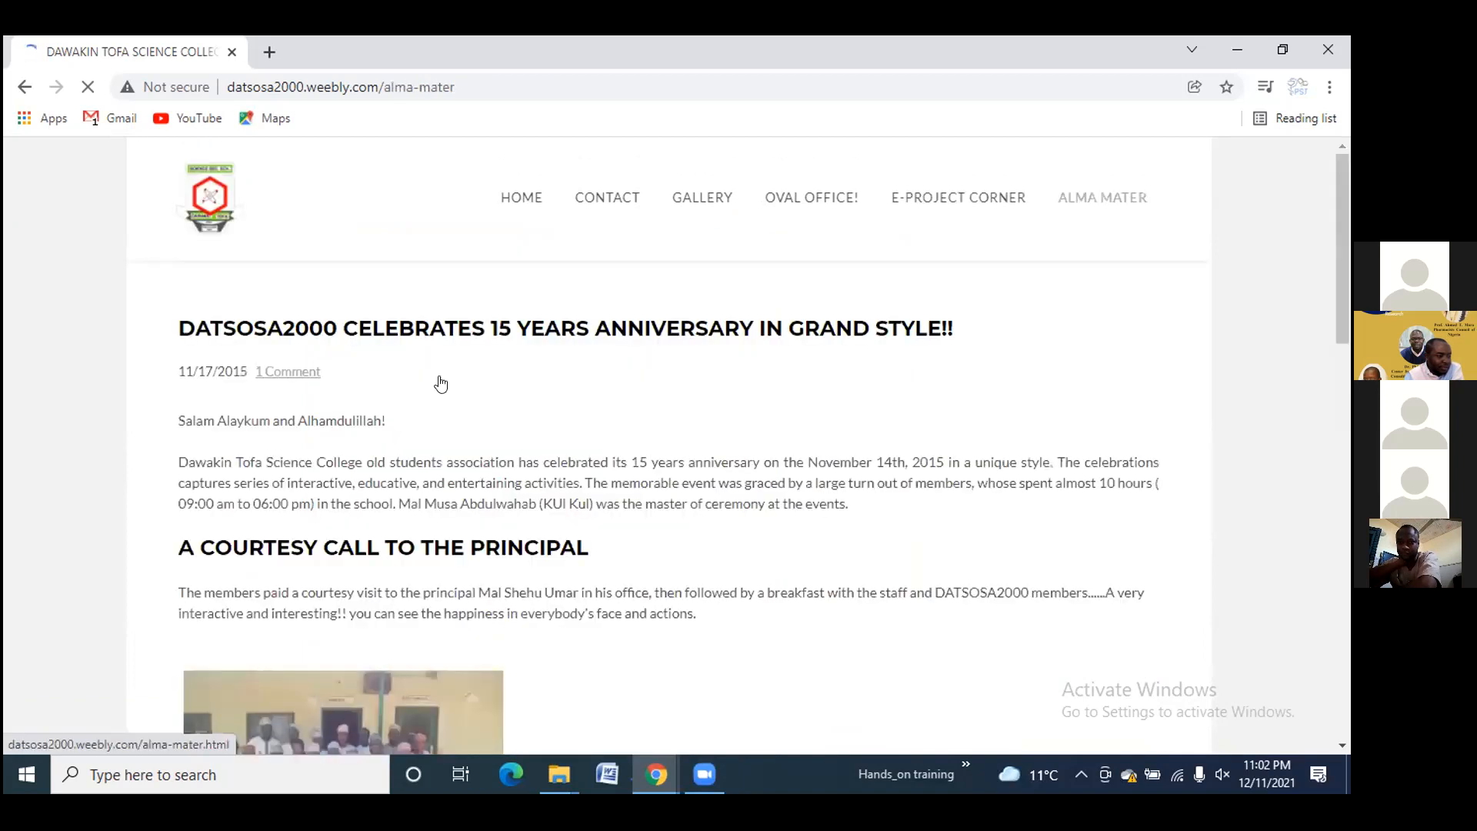
scroll(450, 381, down, 7)
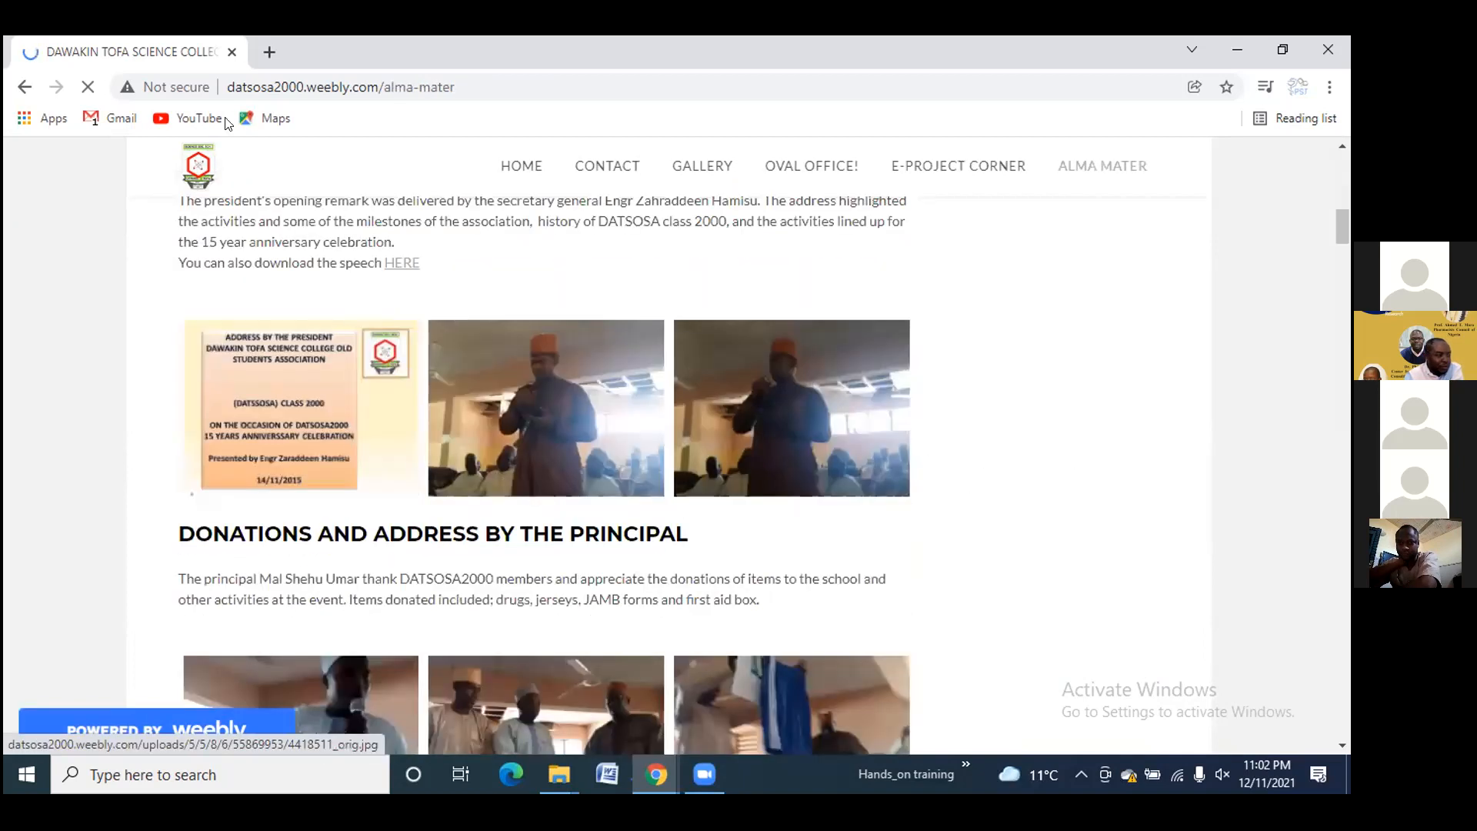
click(271, 51)
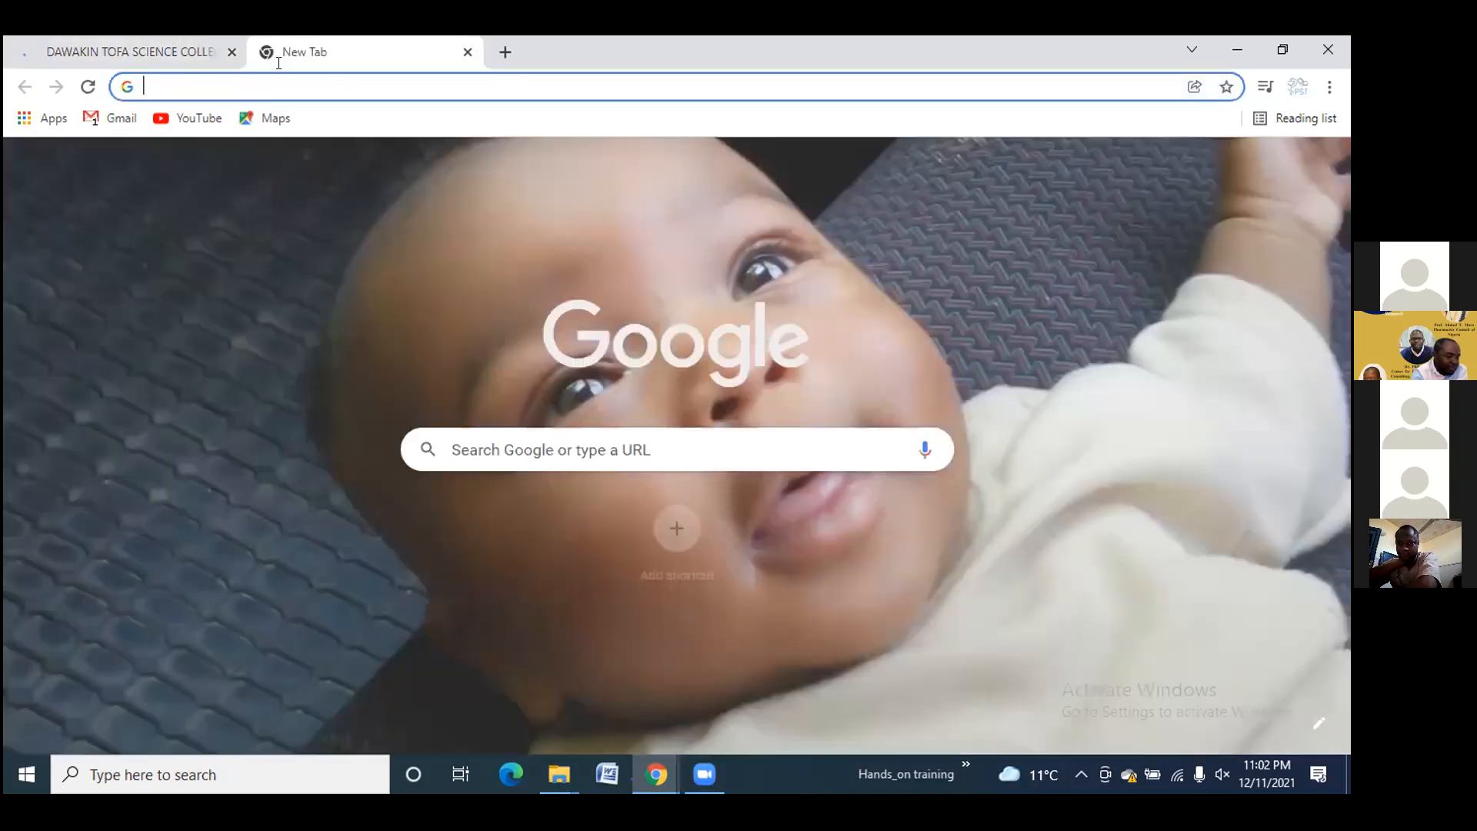
click(280, 78)
text(ph)
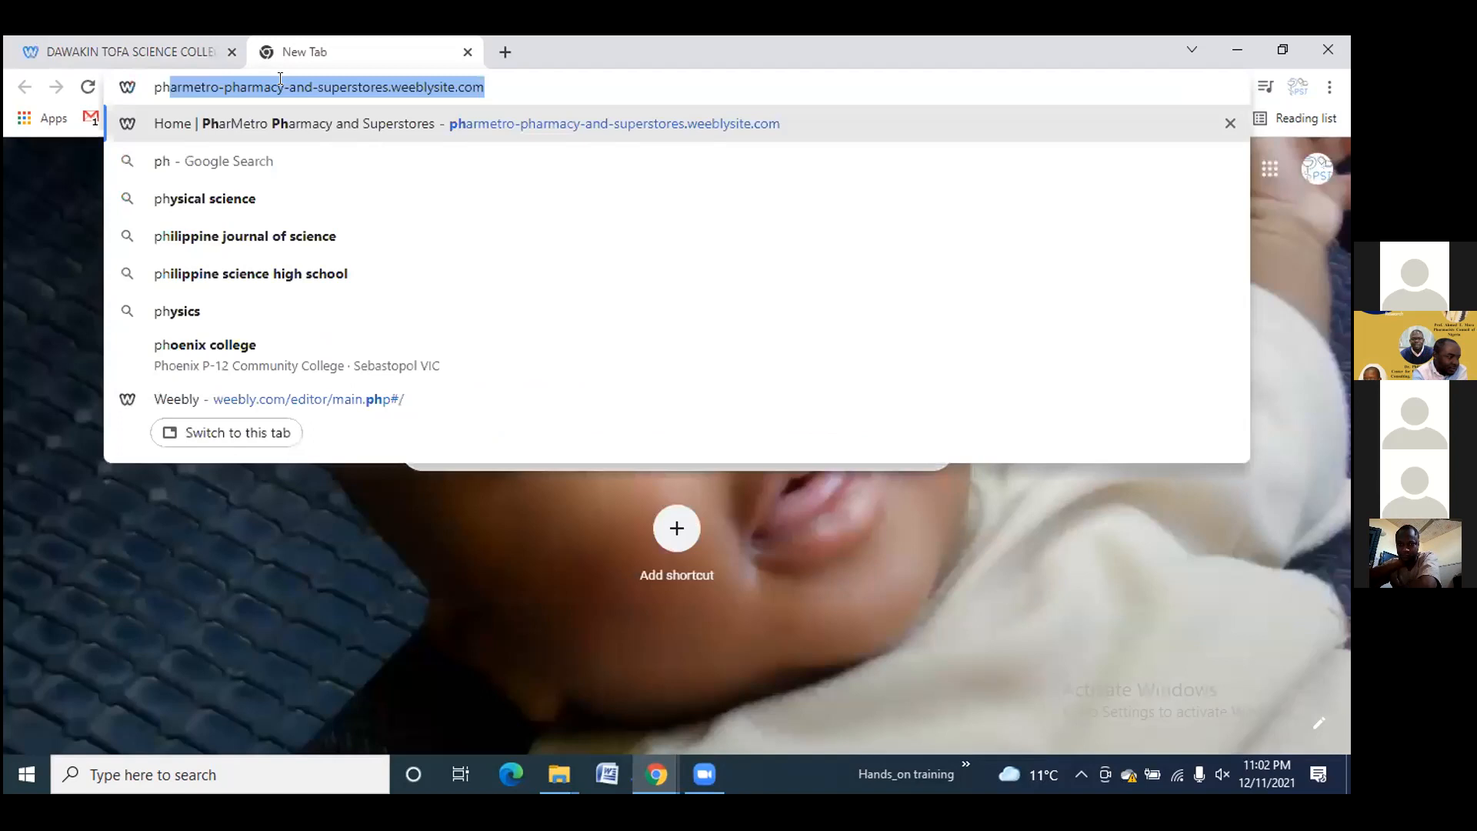
key(Delete)
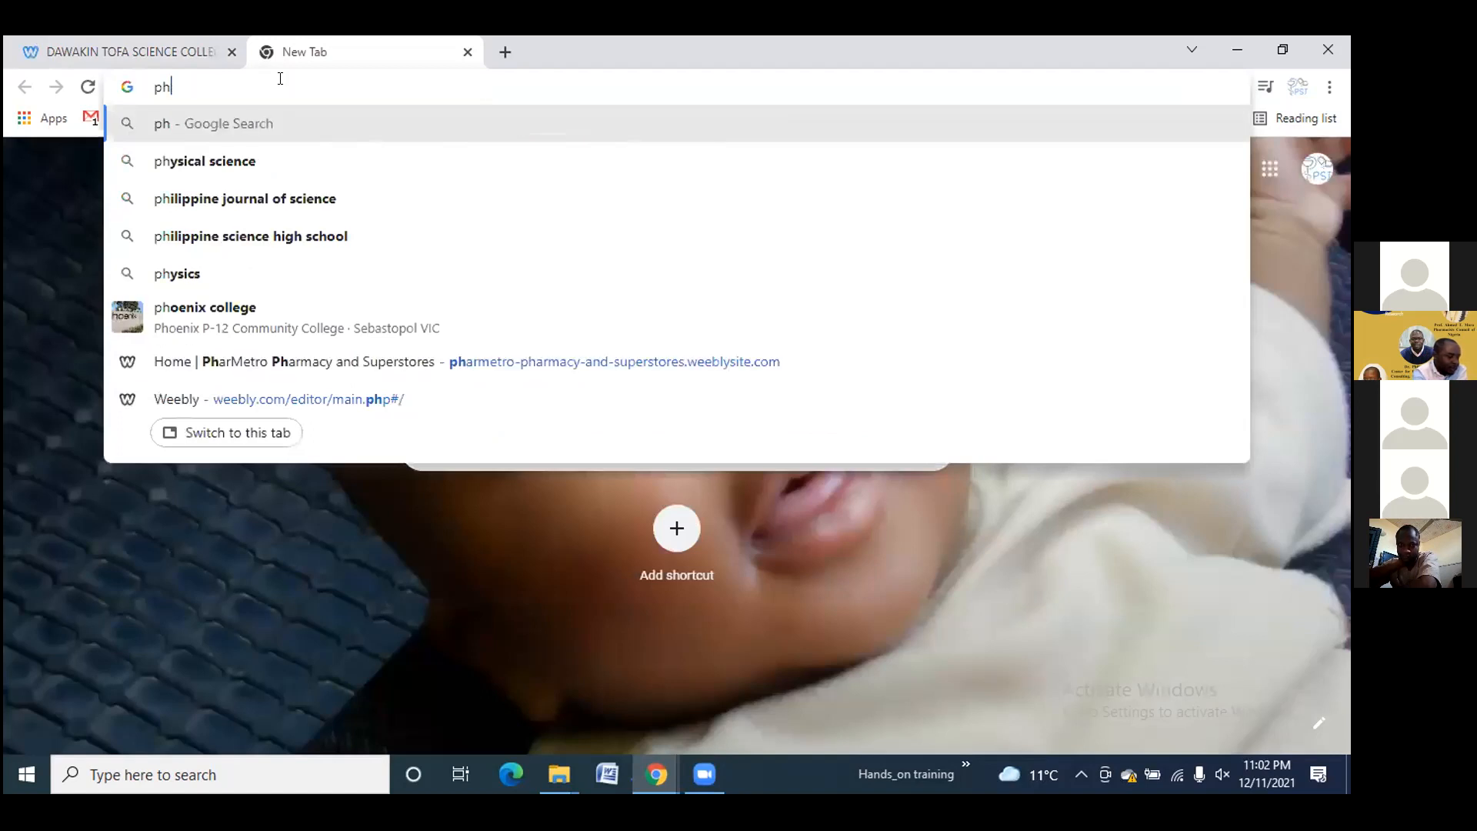
key(BackSpace)
key(BackSpace)
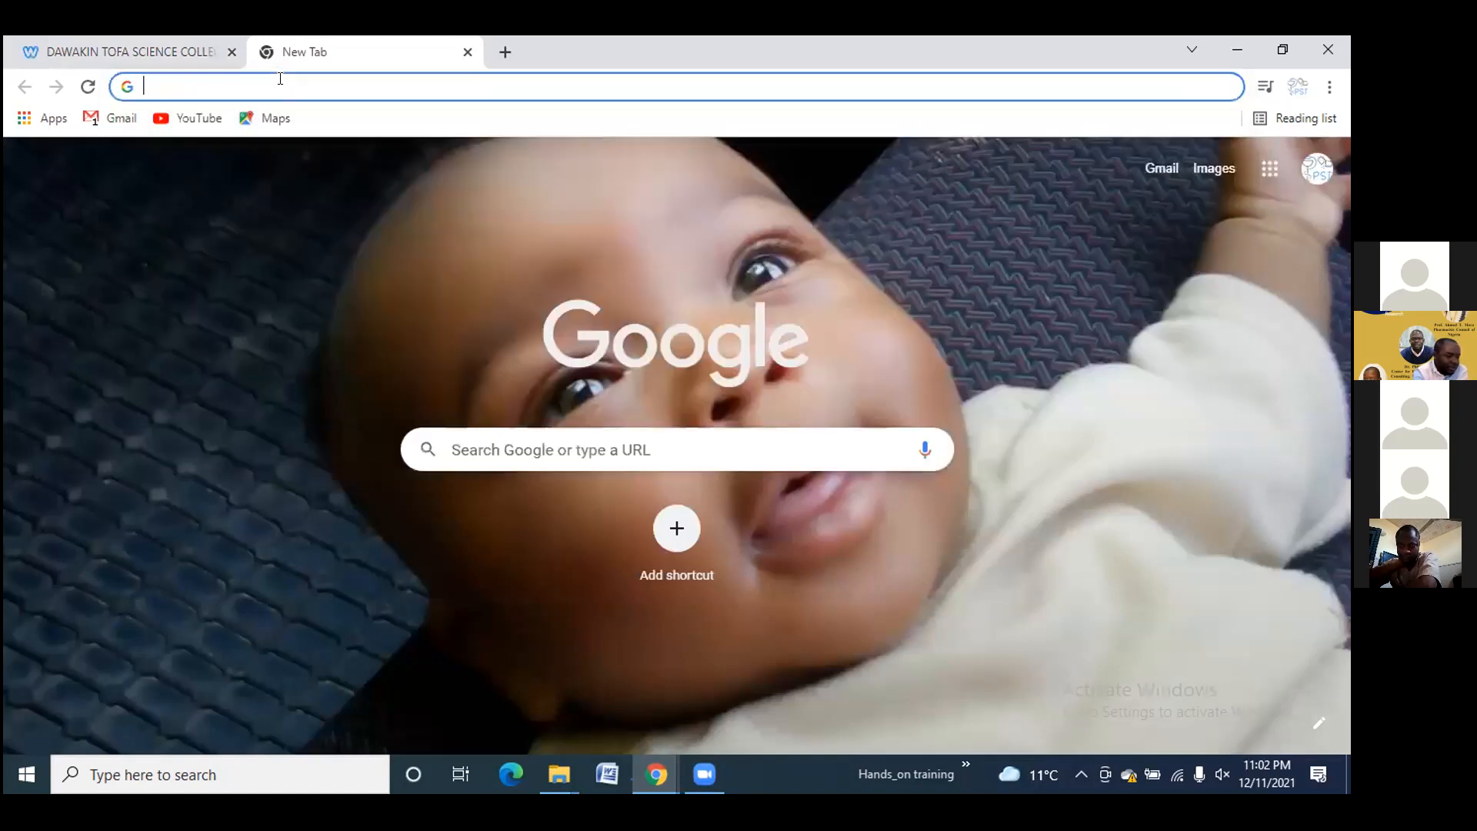
click(280, 79)
text(w)
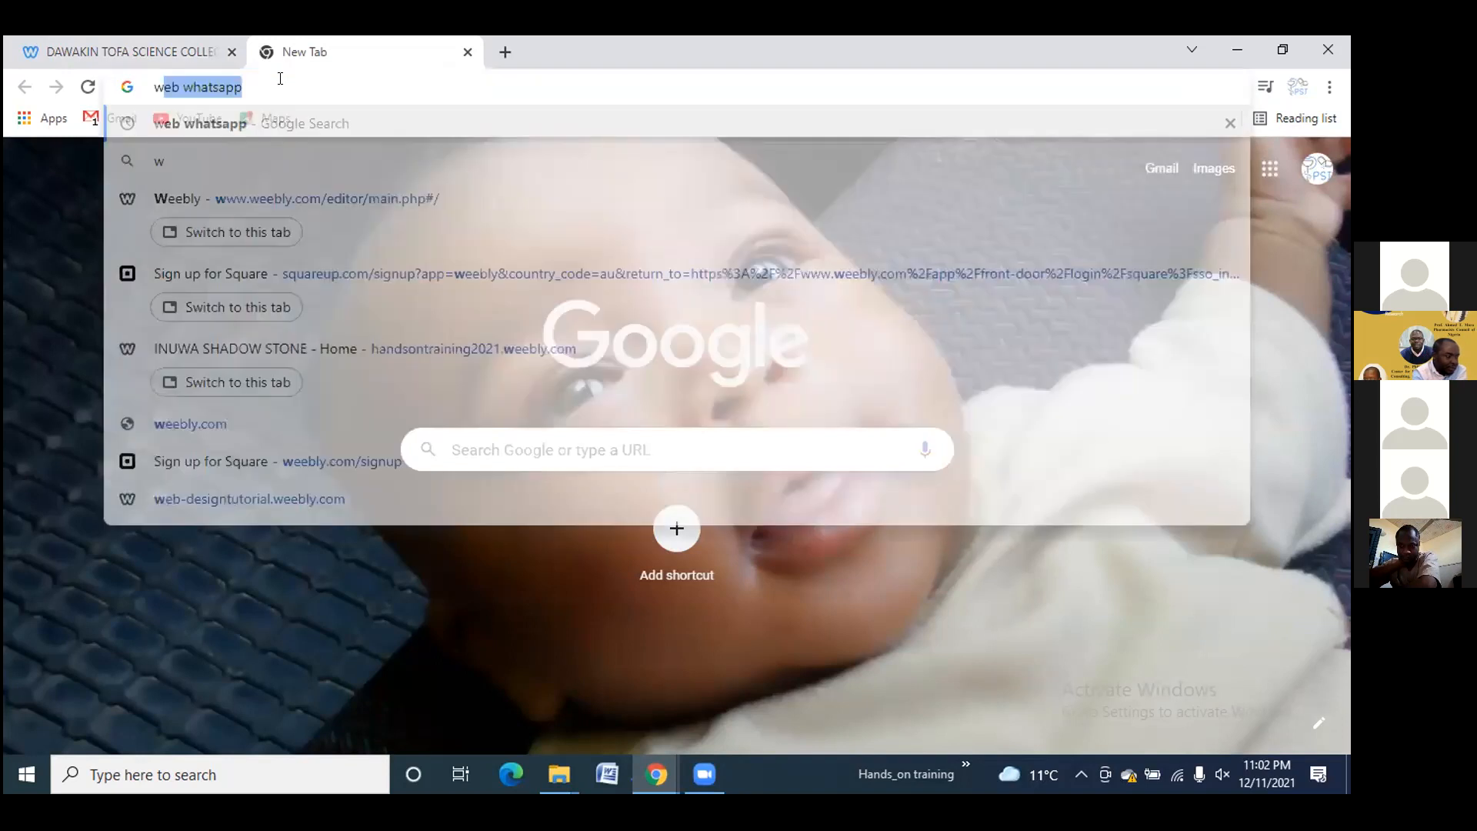
text(ww.)
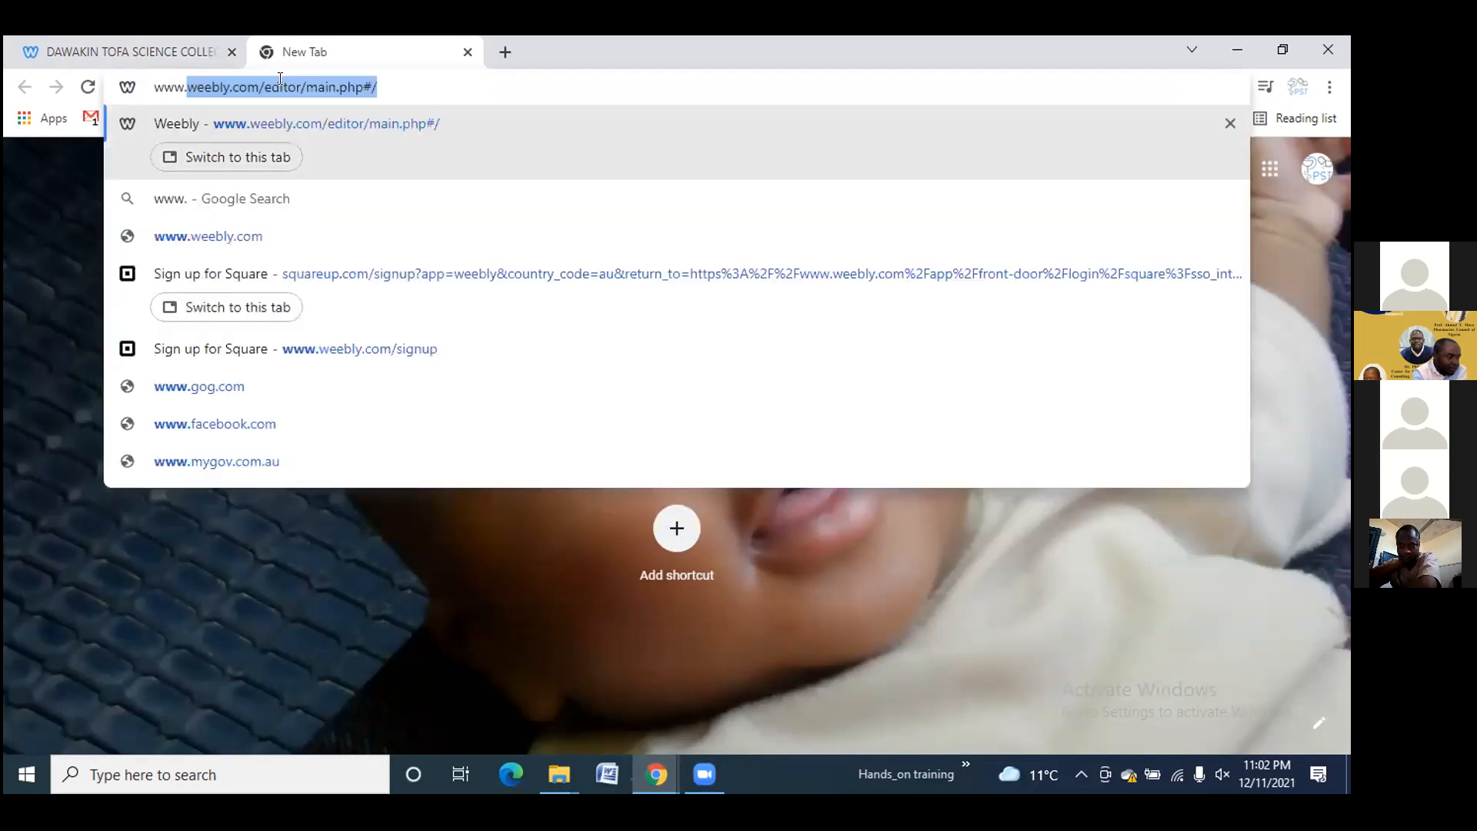
text(p)
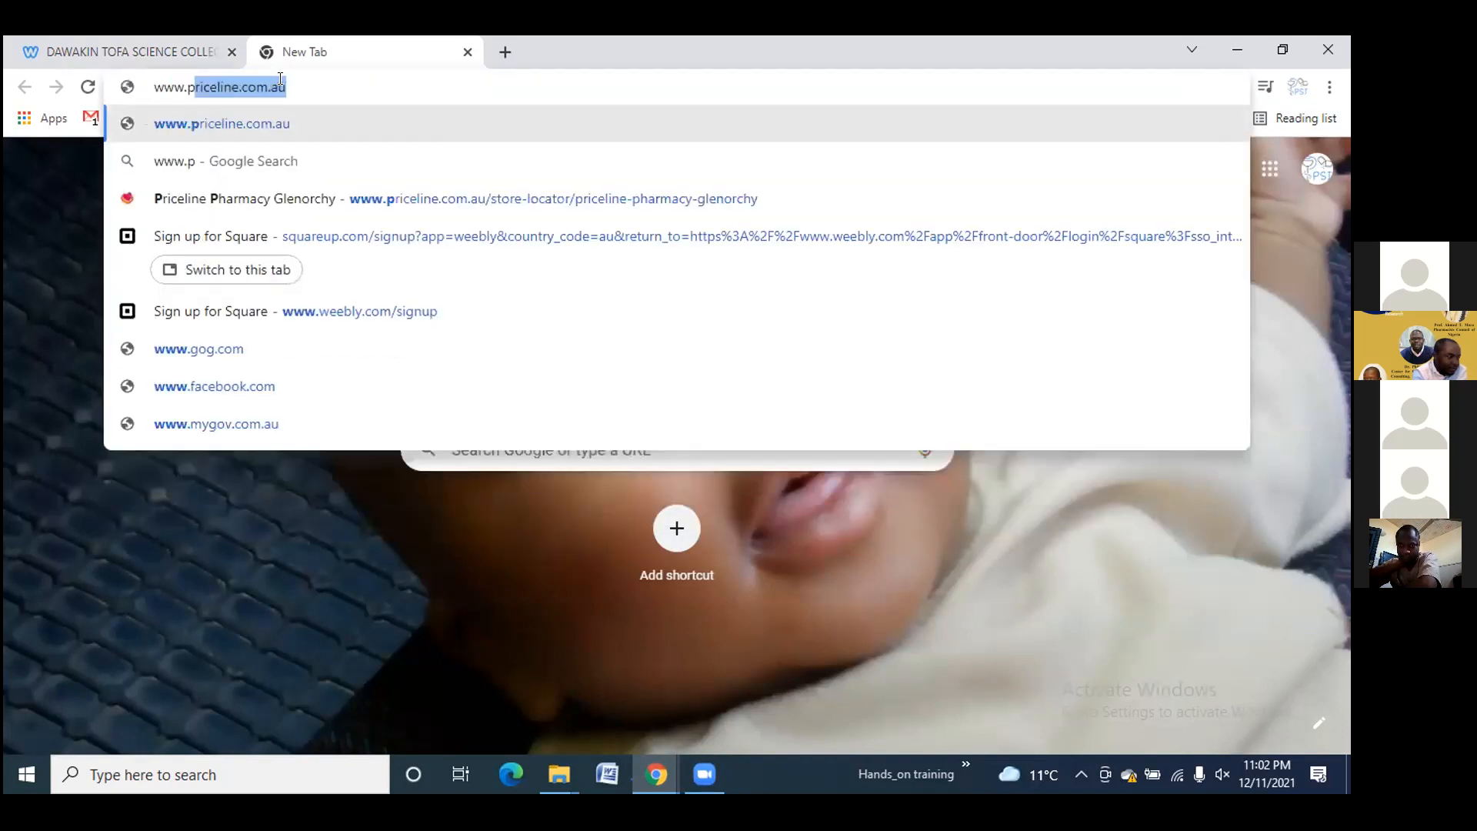
text(harmacy)
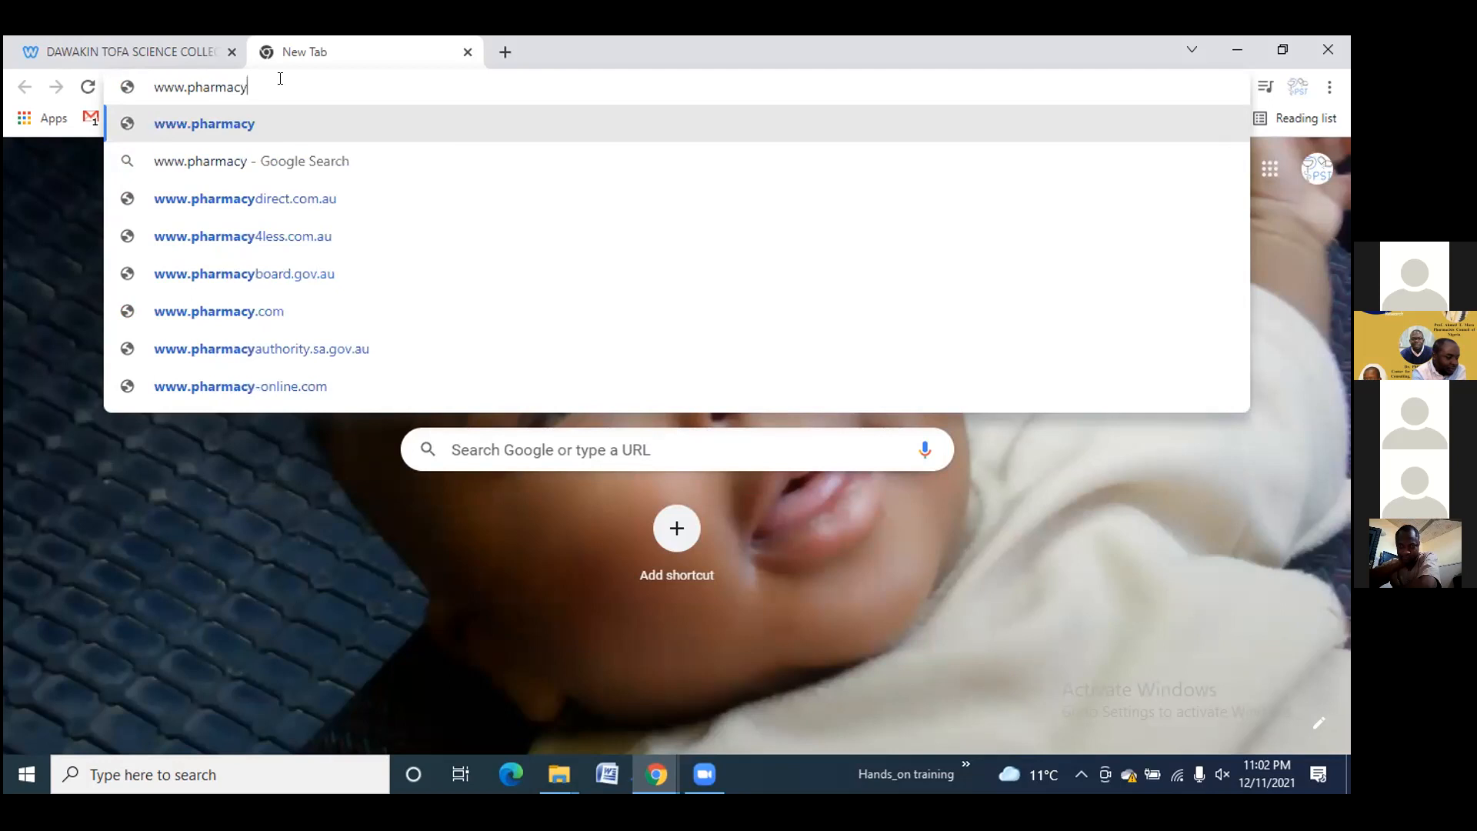
key(BackSpace)
key(BackSpace)
key(BackSpace)
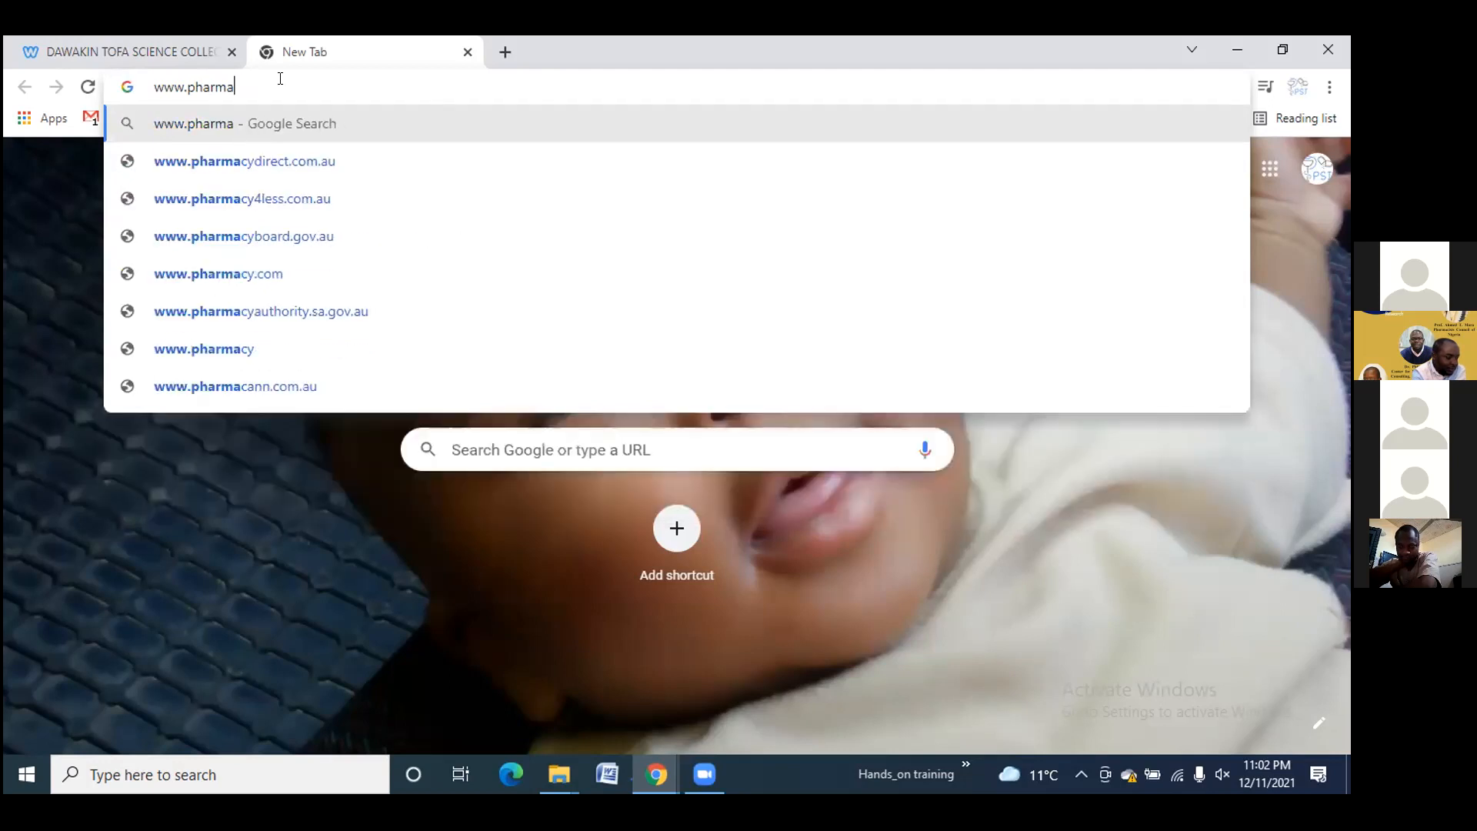
text(scho)
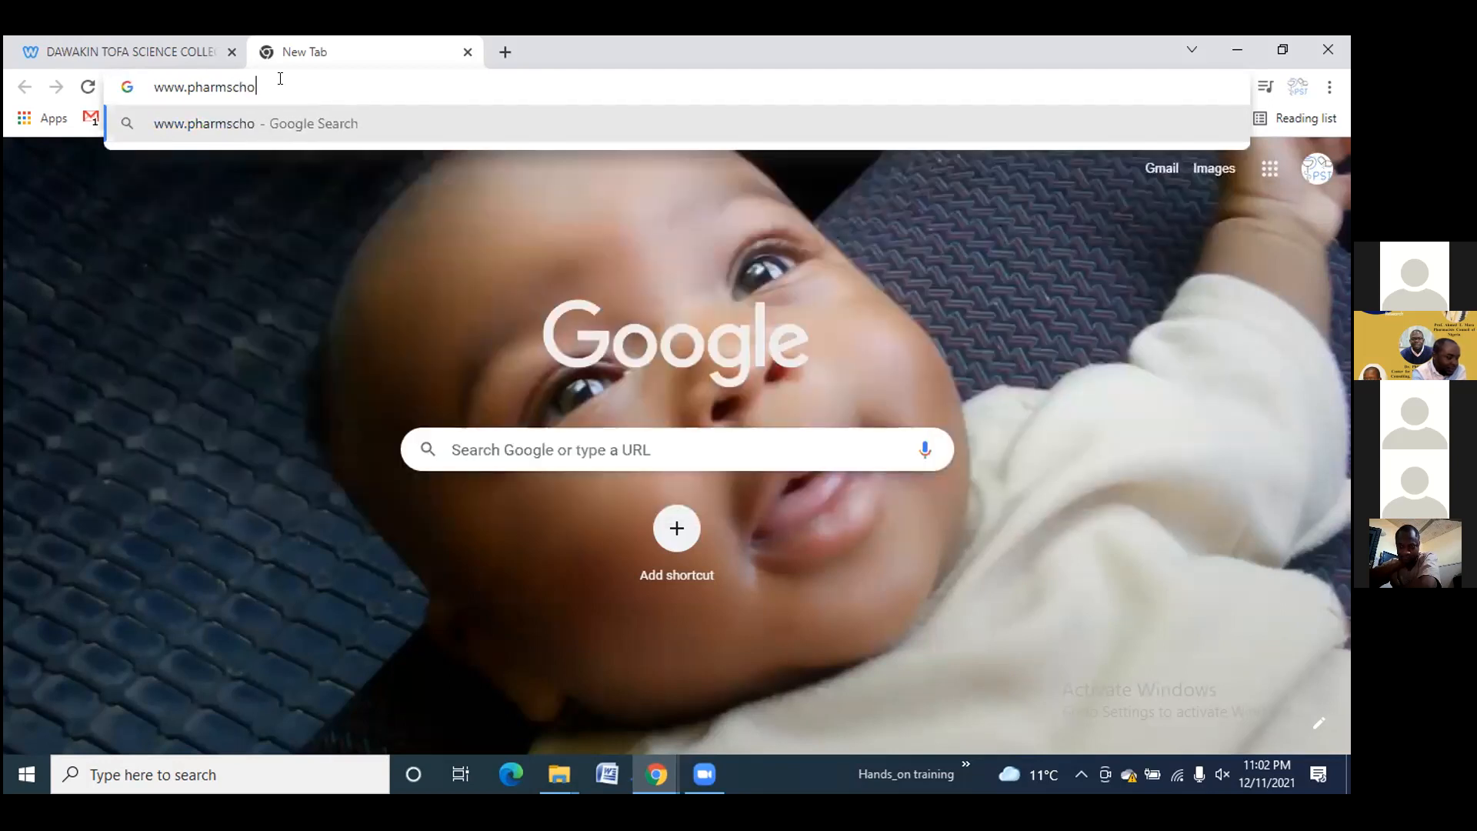
text(lars)
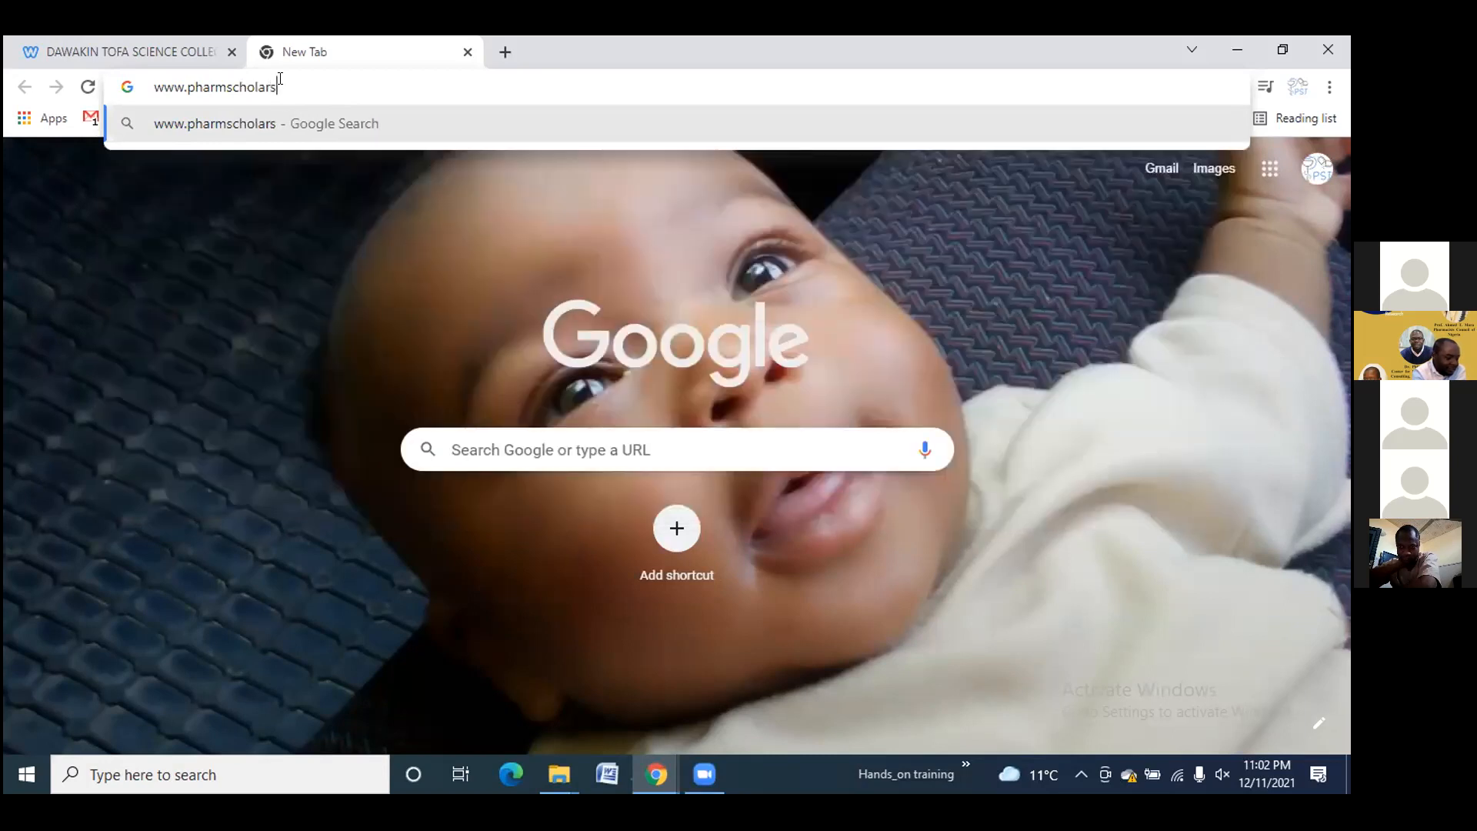
text(initia)
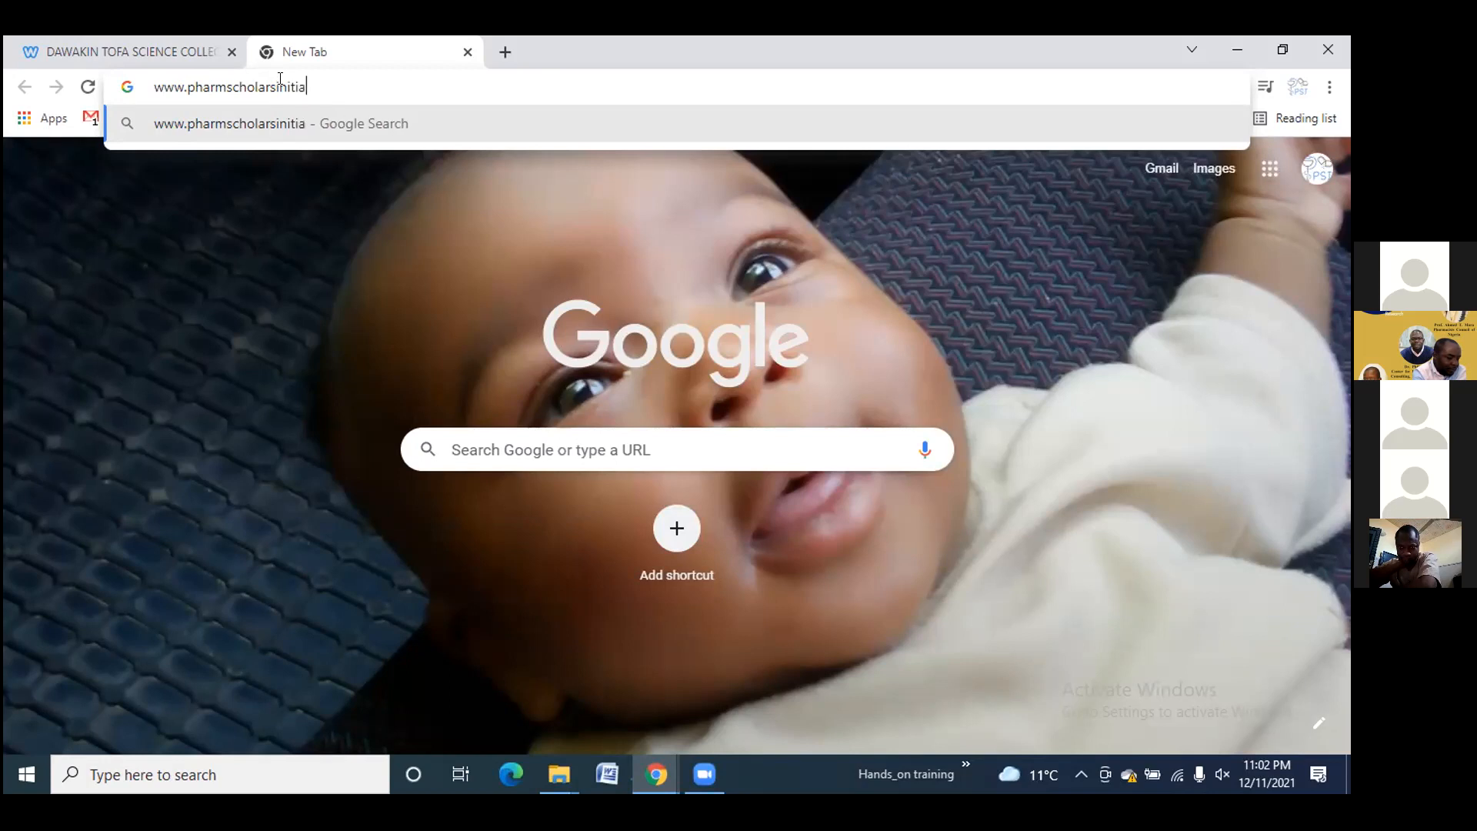
text(tive.weebly.com)
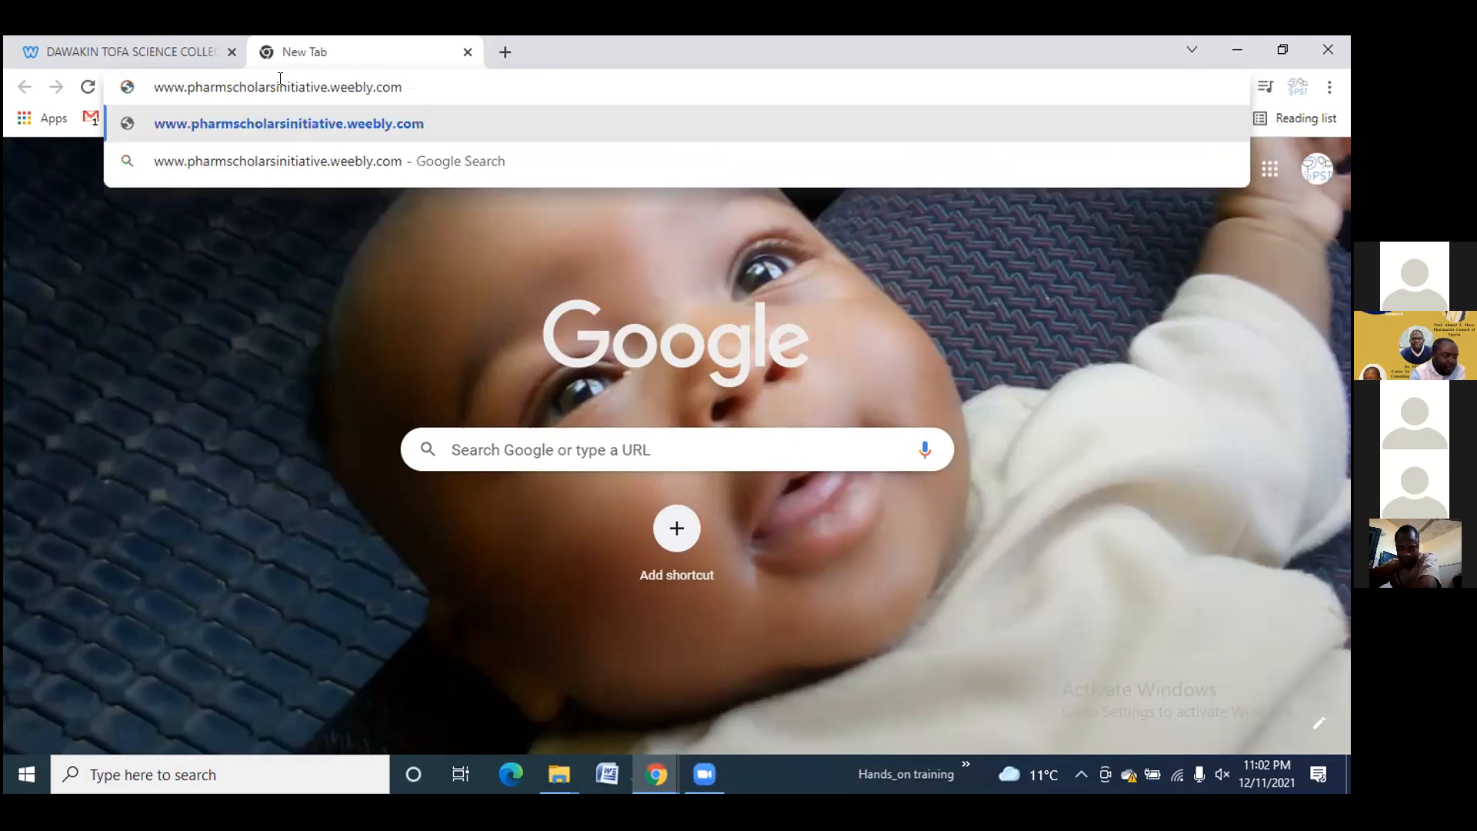
key(Return)
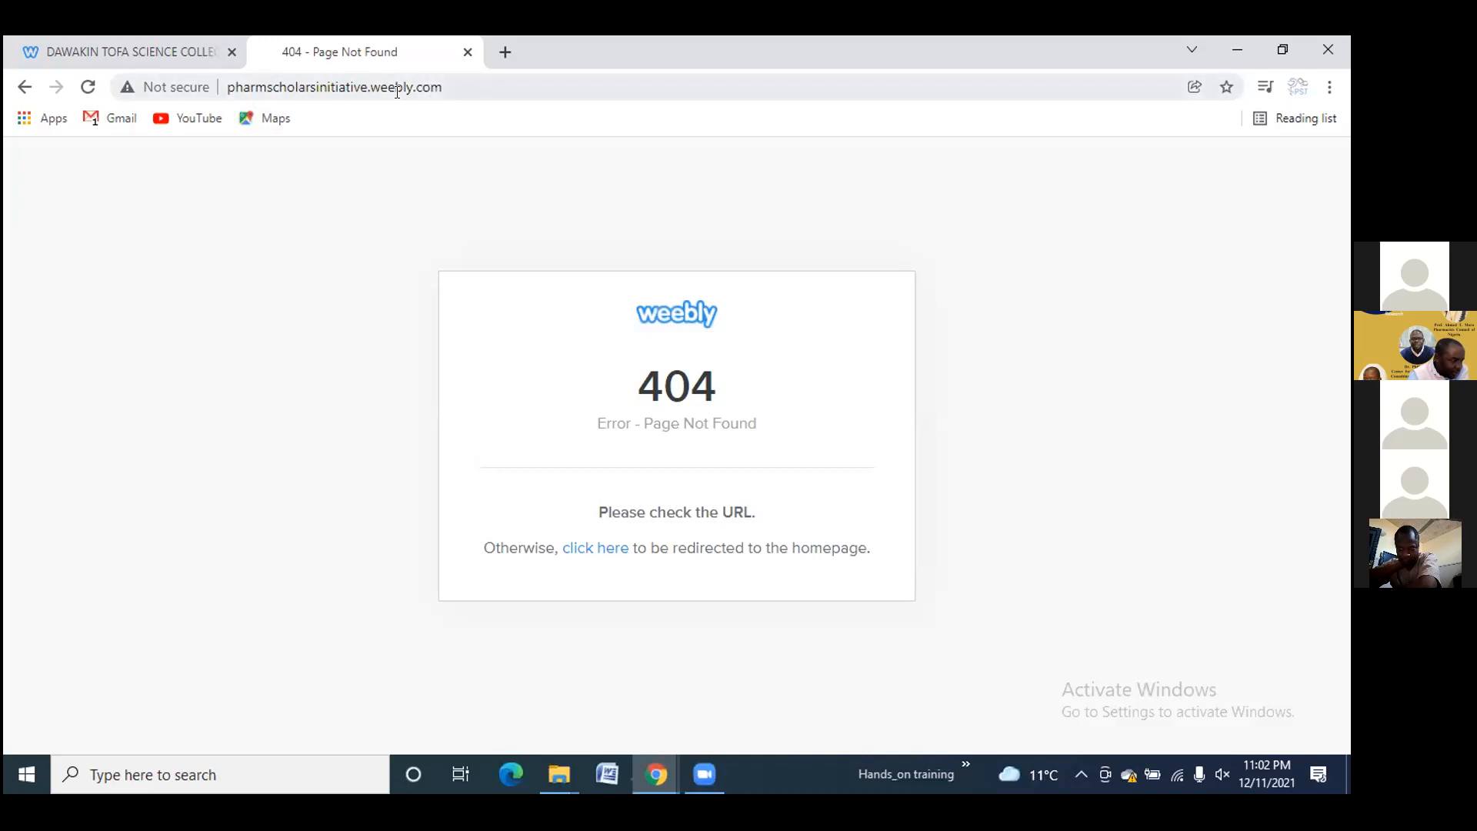
Go back from the 404 page and begin a new address in the bar
click(24, 87)
click(319, 87)
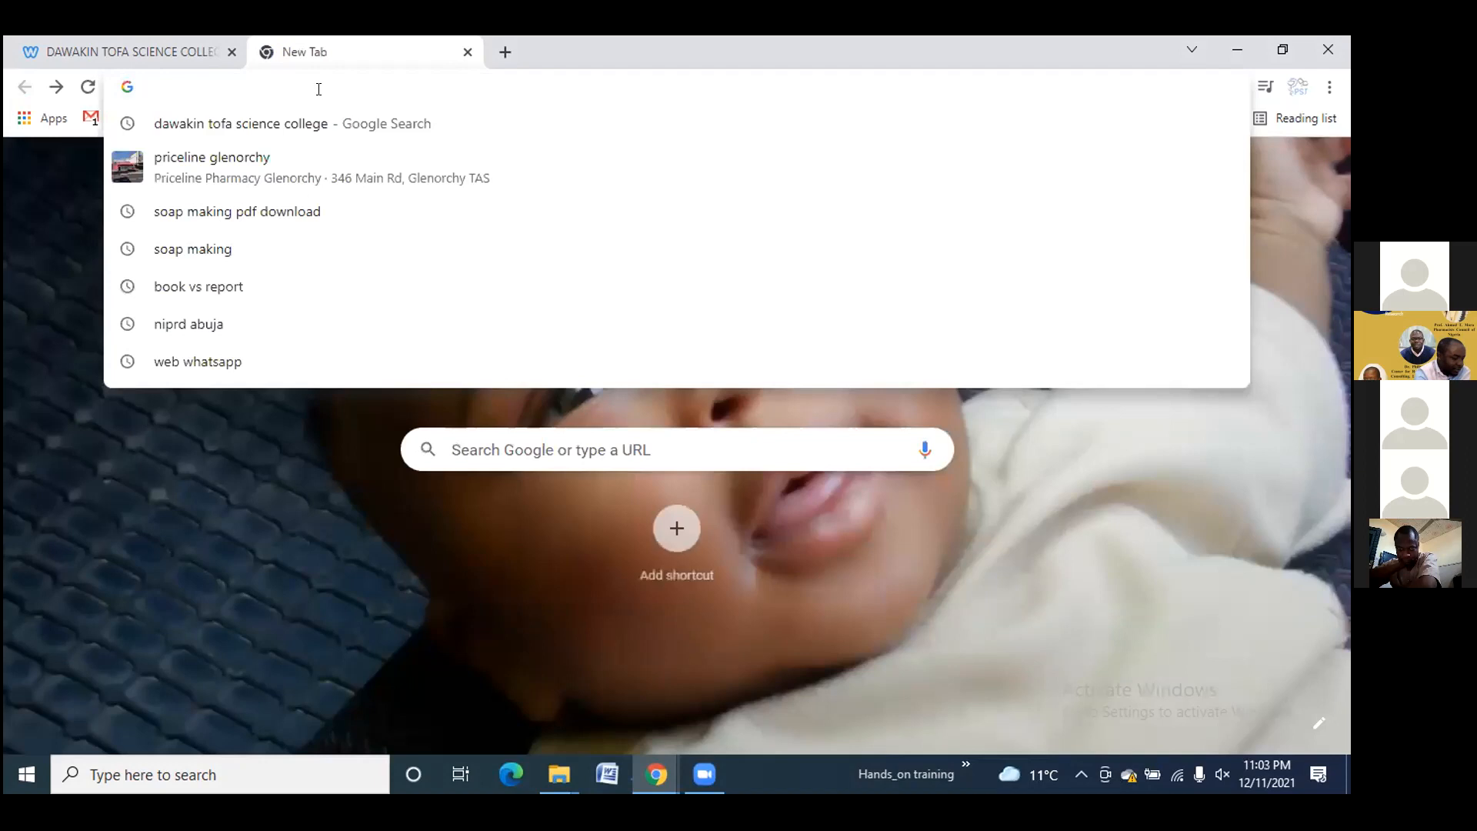
text(www)
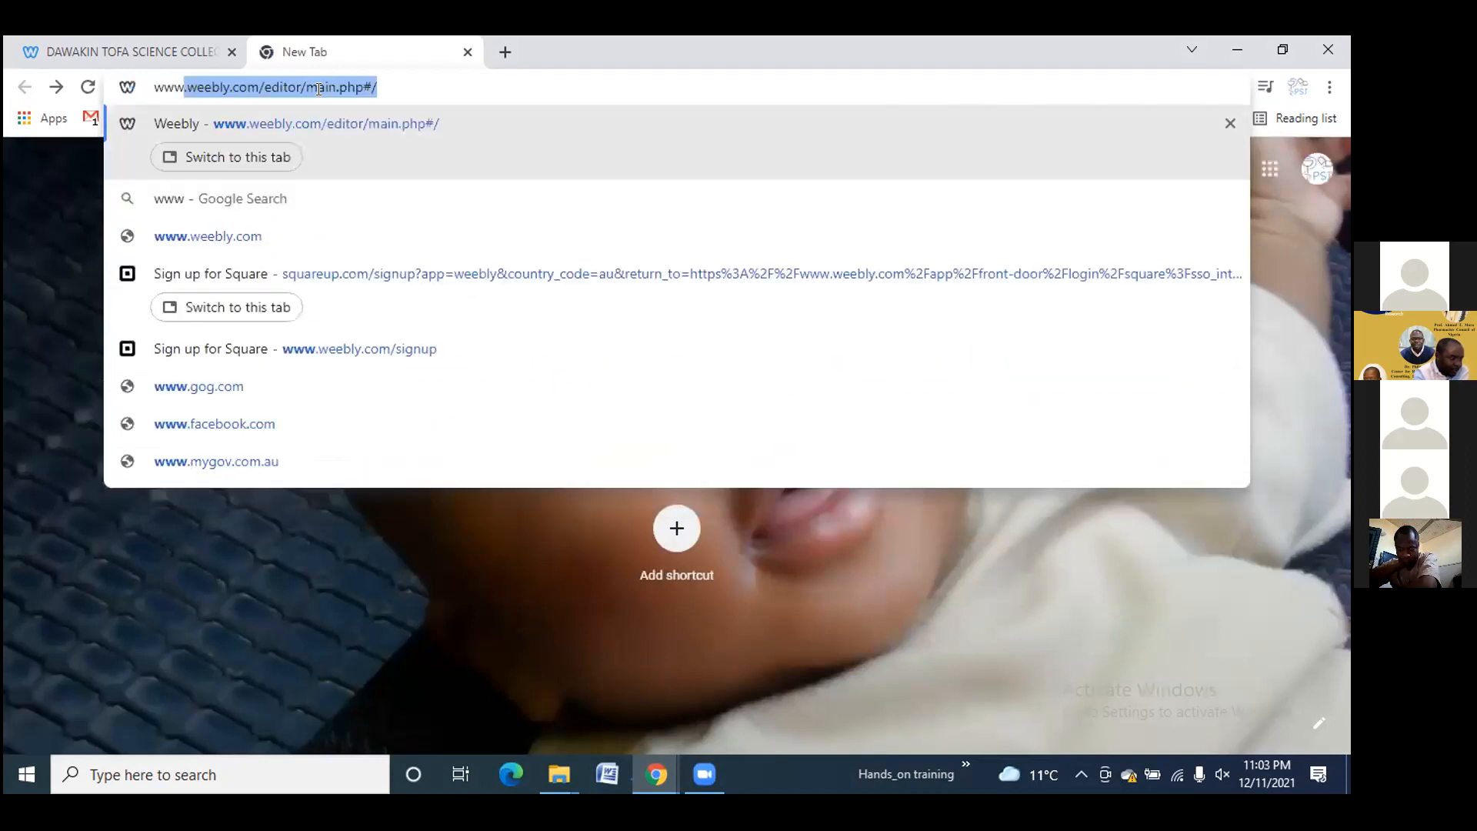
key(BackSpace)
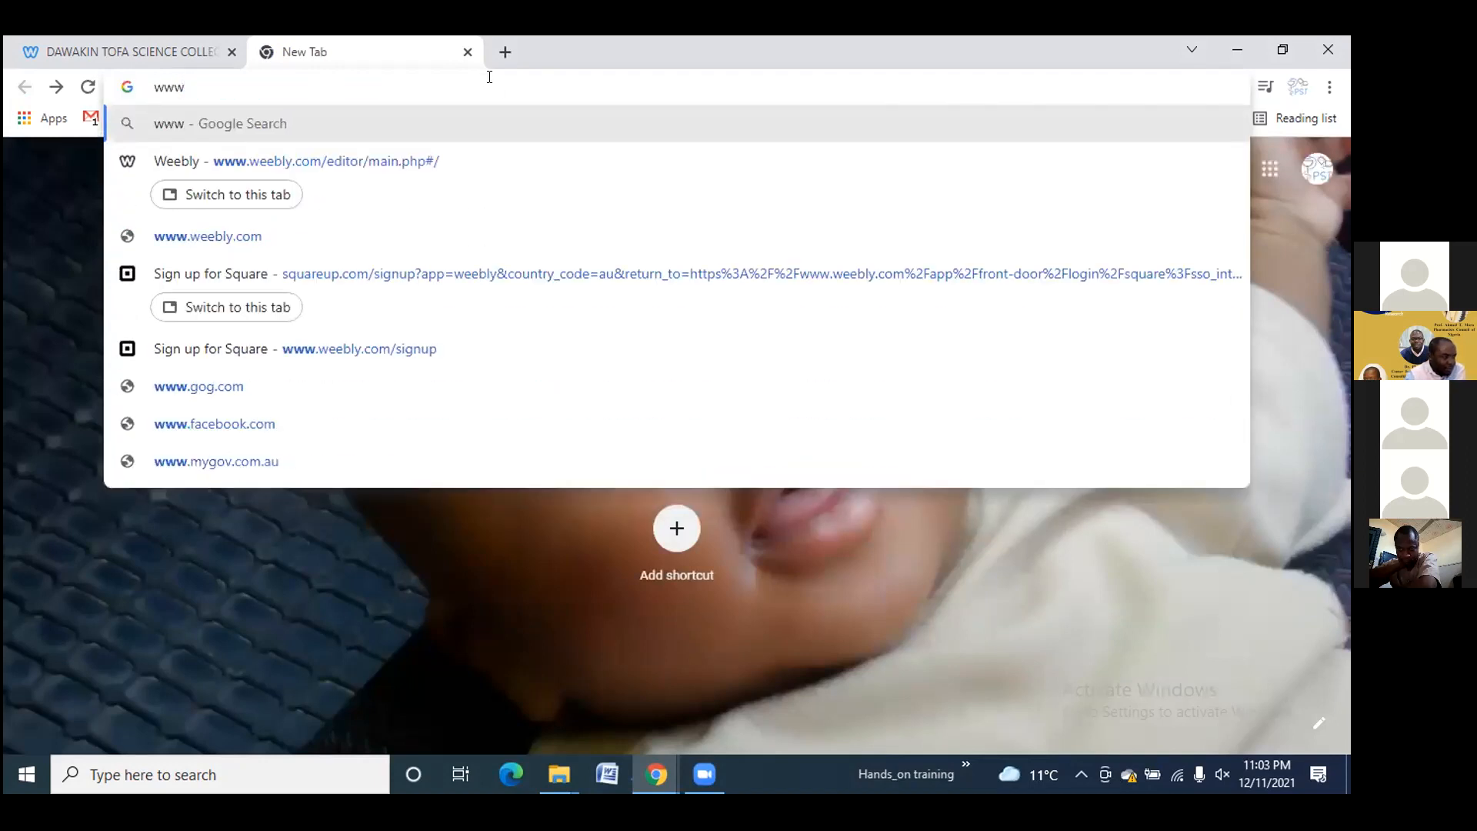
Close the new tab and scroll the Alma Mater page back and forth
click(467, 52)
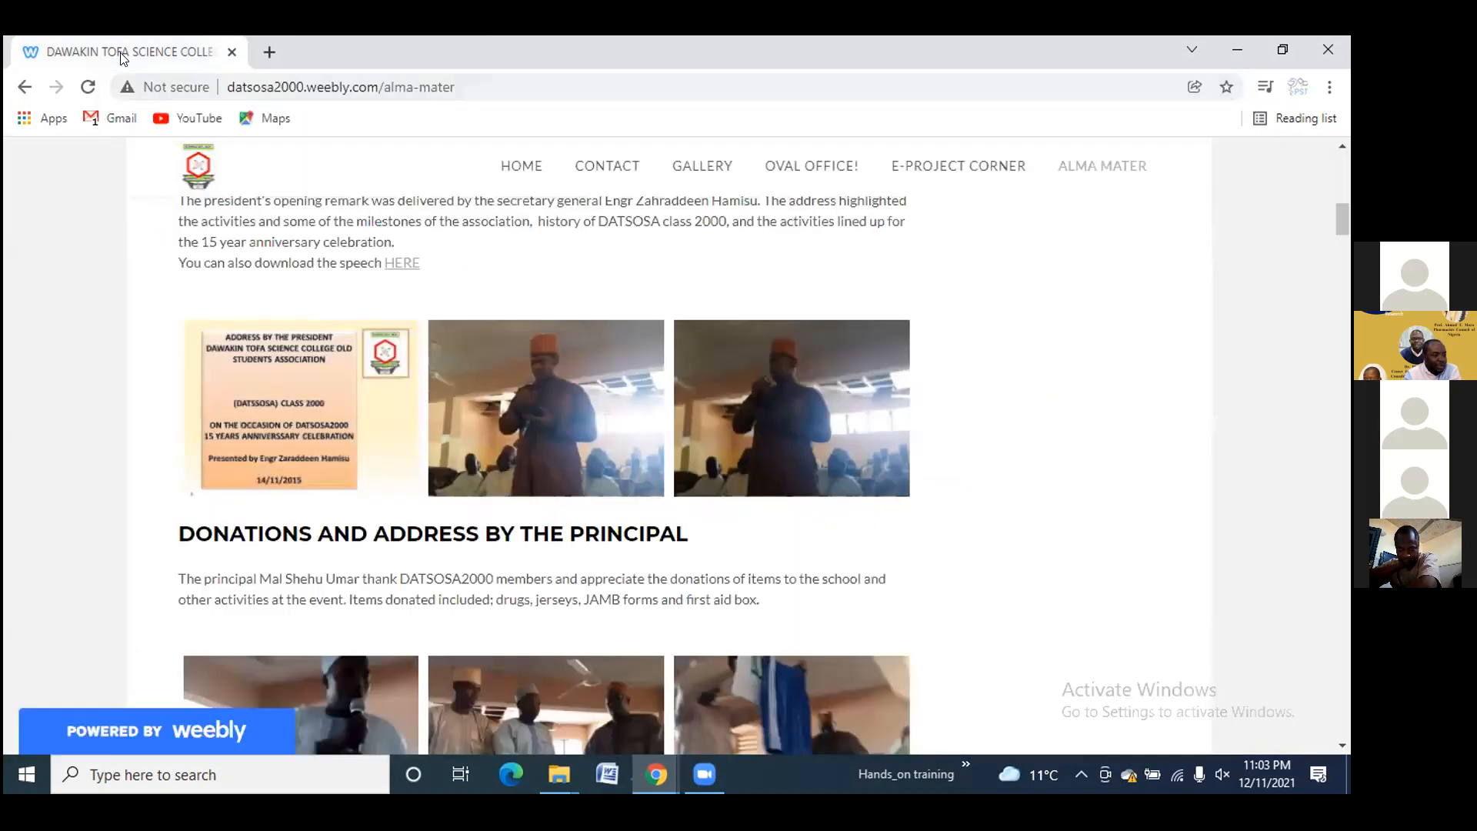
scroll(525, 443, down, 4)
scroll(516, 443, down, 9)
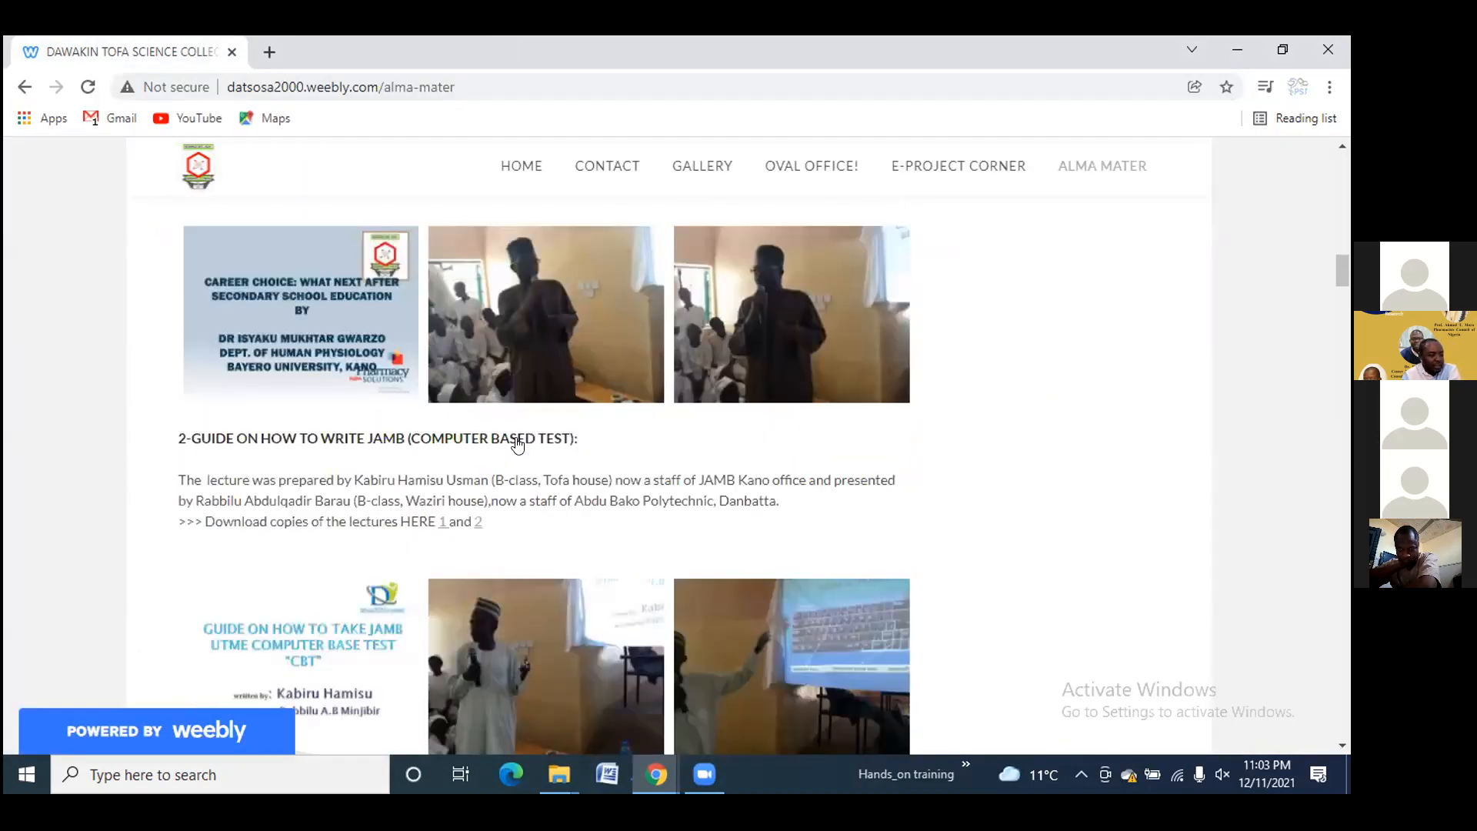
scroll(515, 443, up, 11)
scroll(515, 443, up, 6)
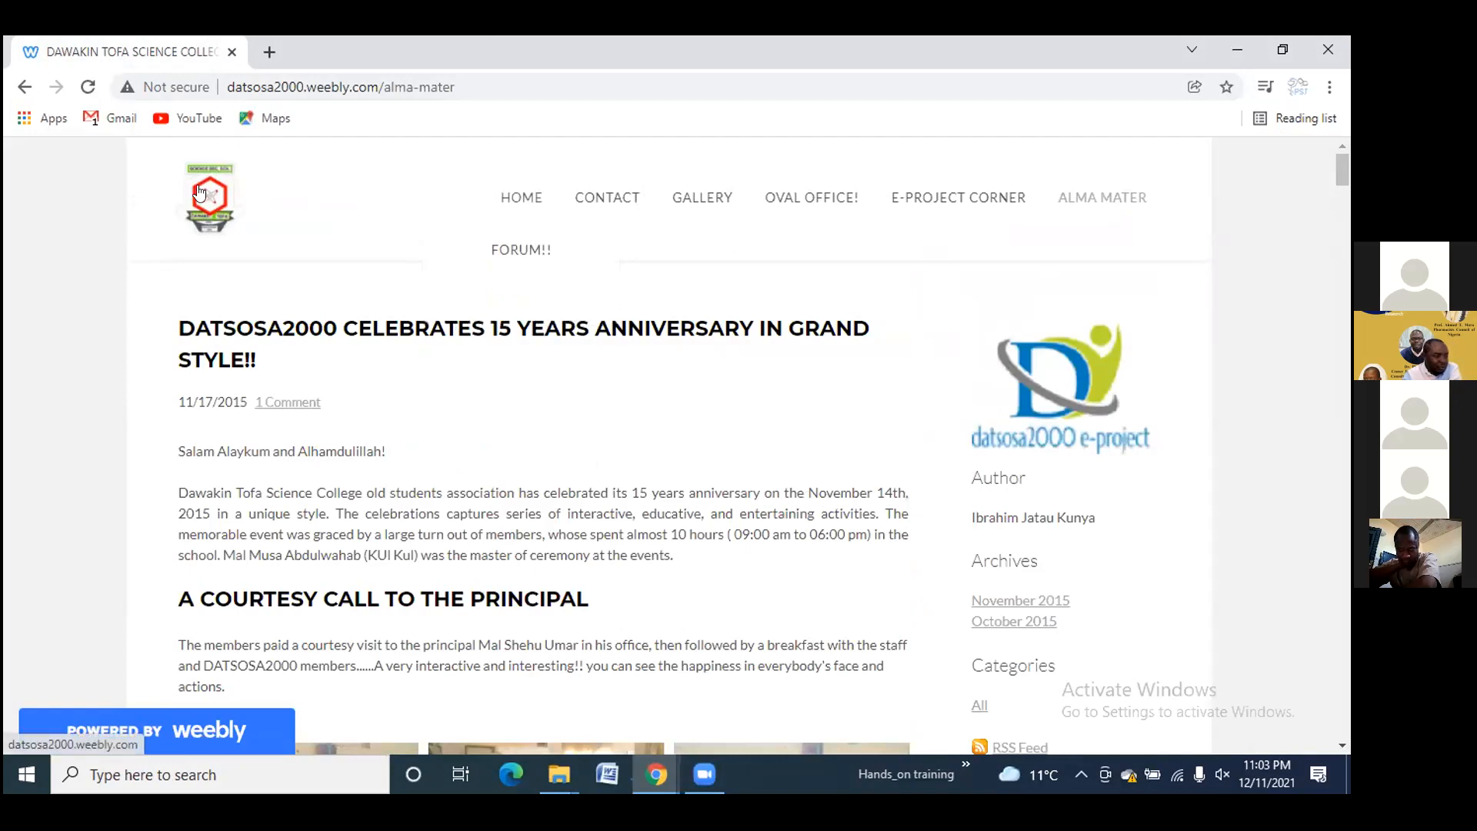
mouse_move(595, 187)
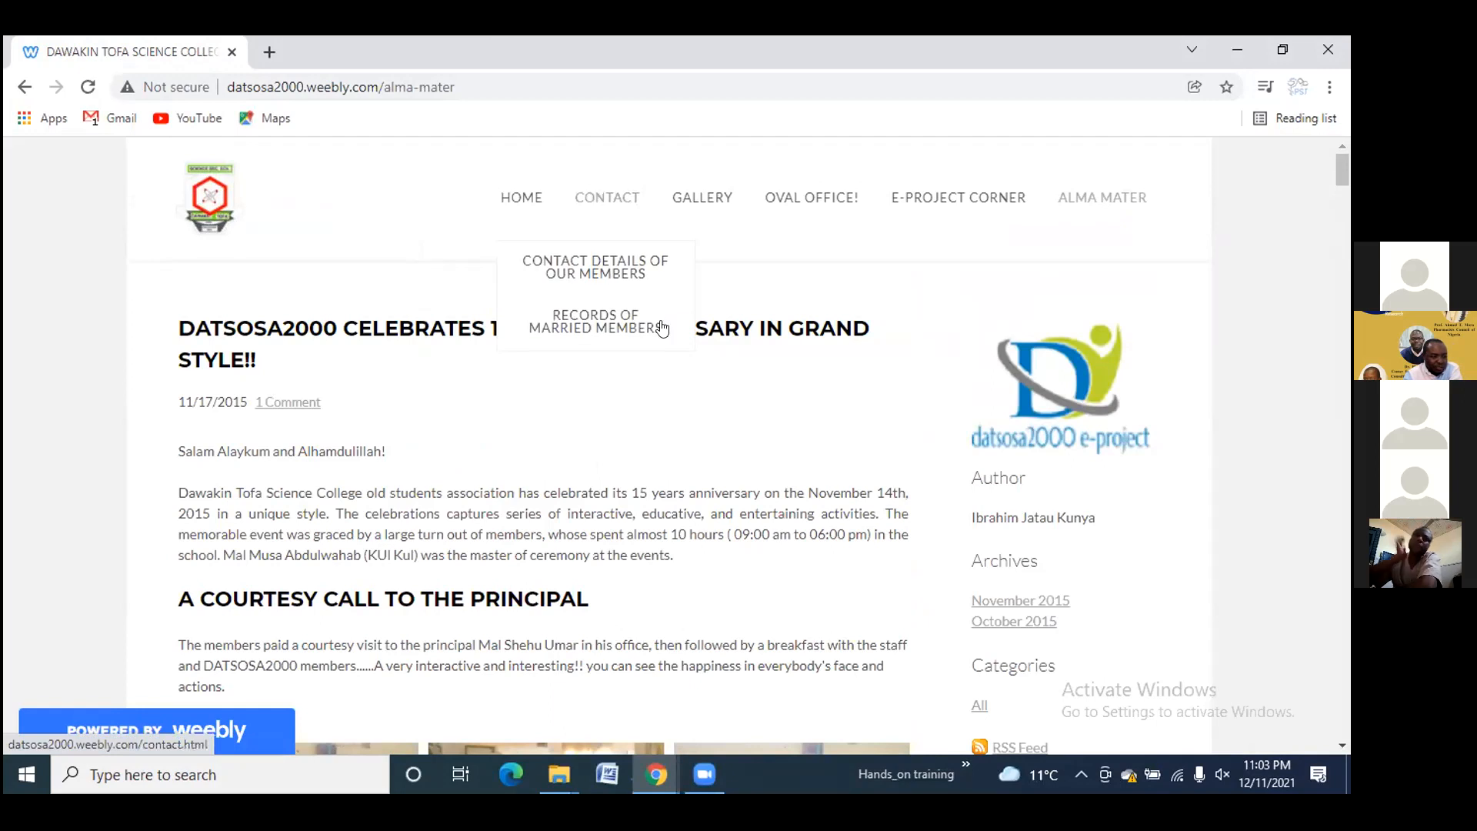
scroll(1027, 442, down, 5)
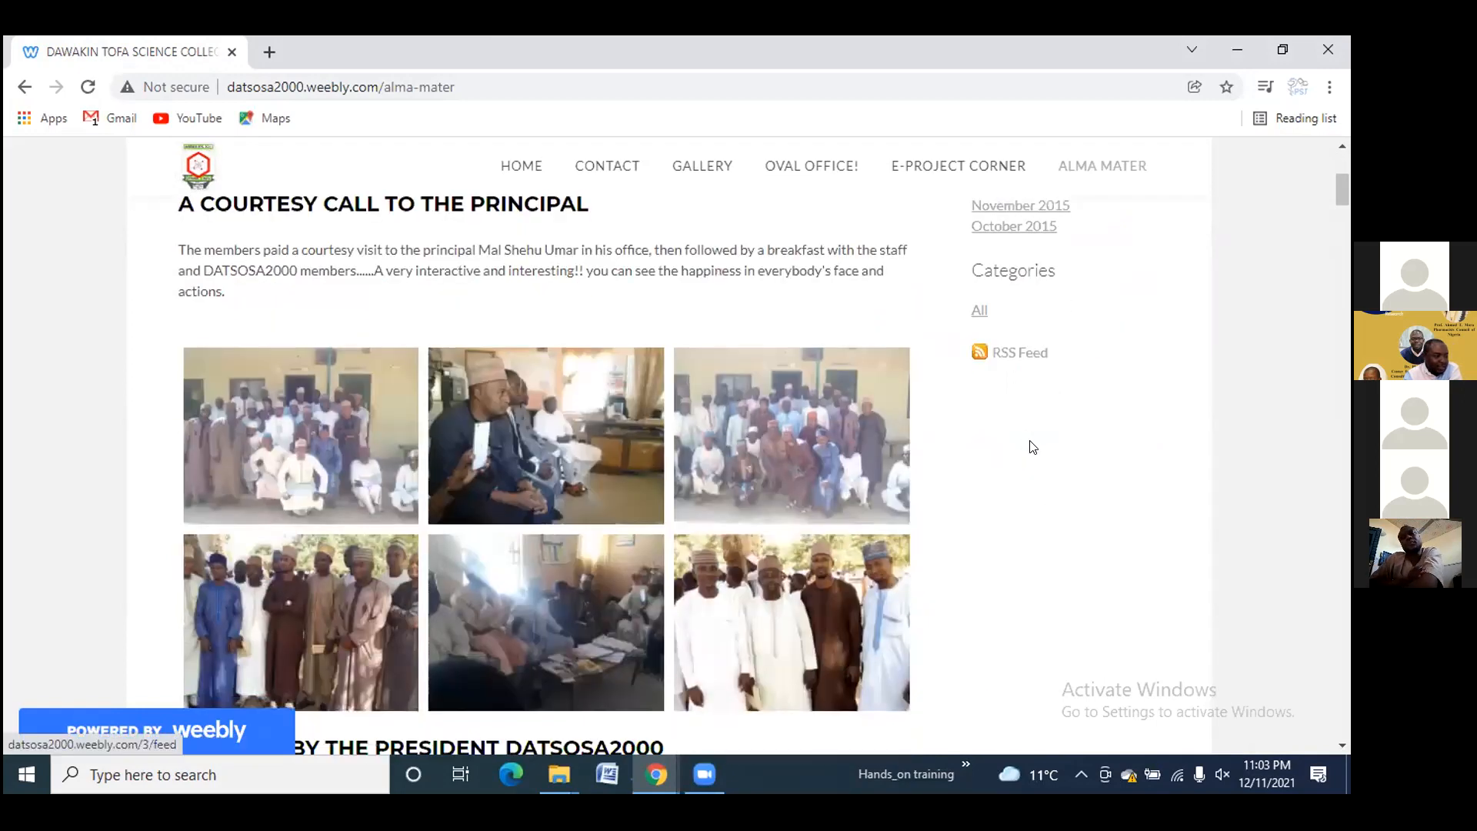
scroll(1032, 447, up, 5)
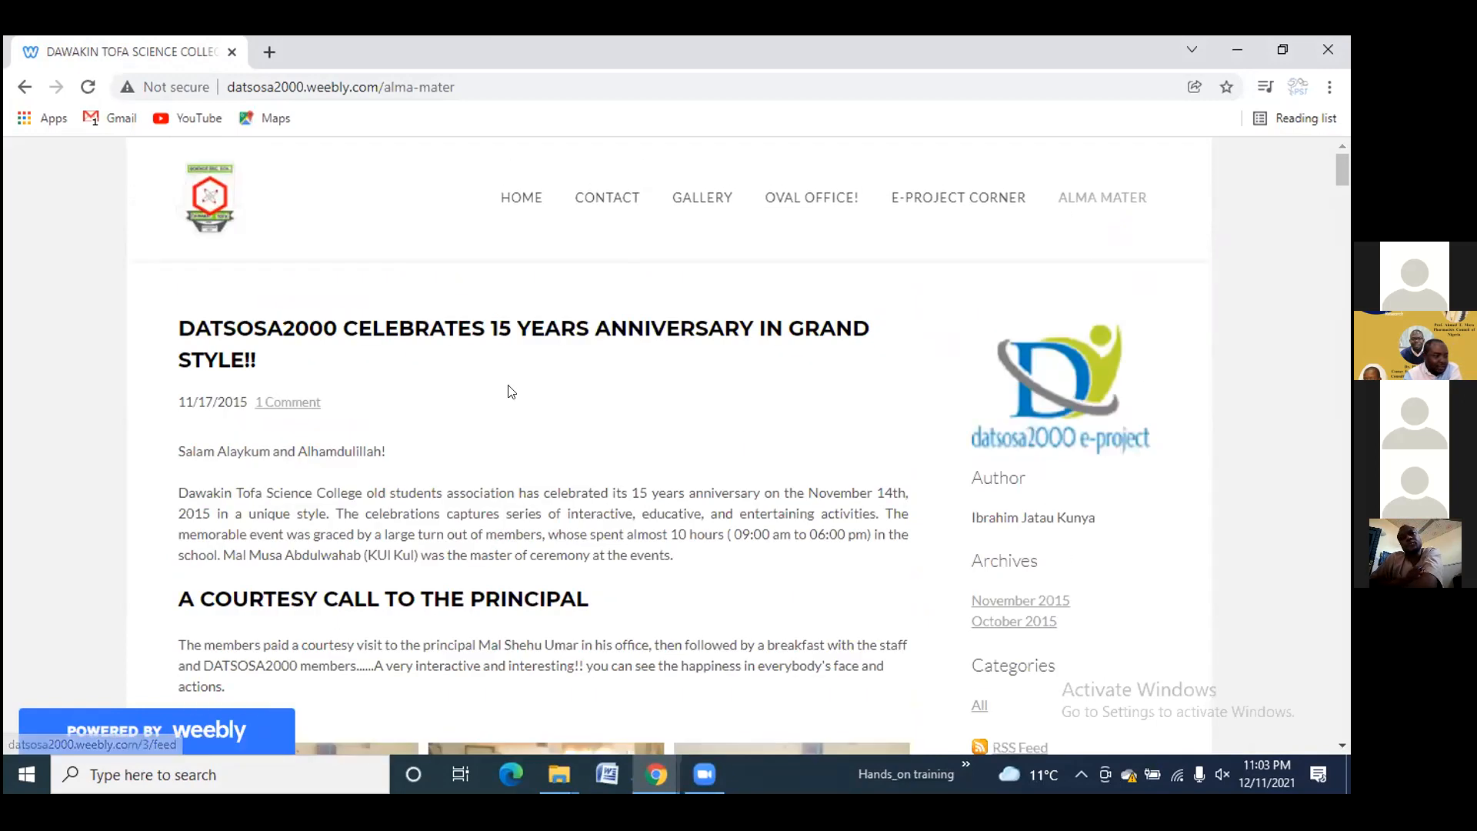
Copy the anniversary article's link and load it in a new tab
right_click(456, 329)
click(523, 442)
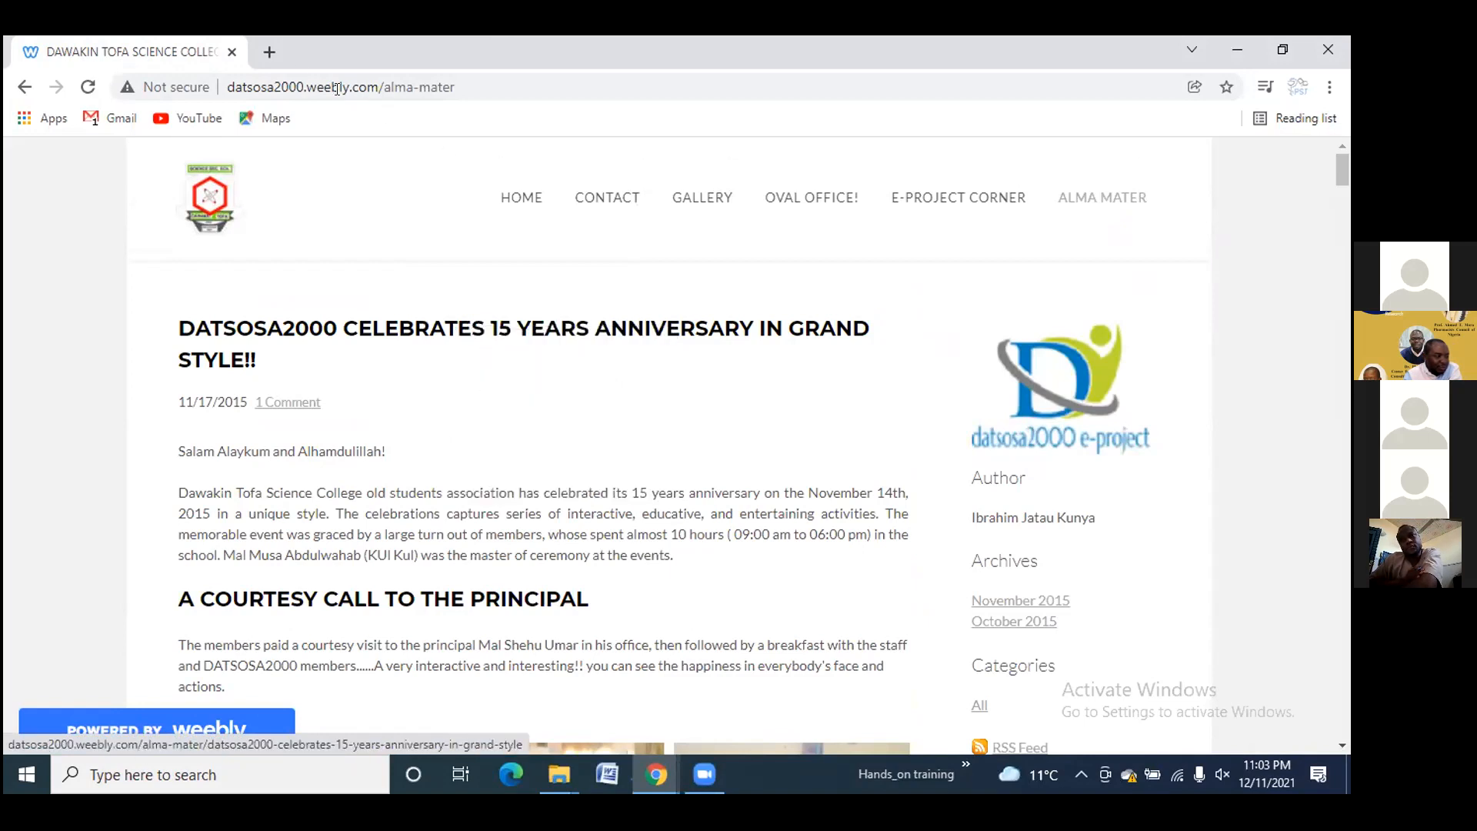
click(271, 52)
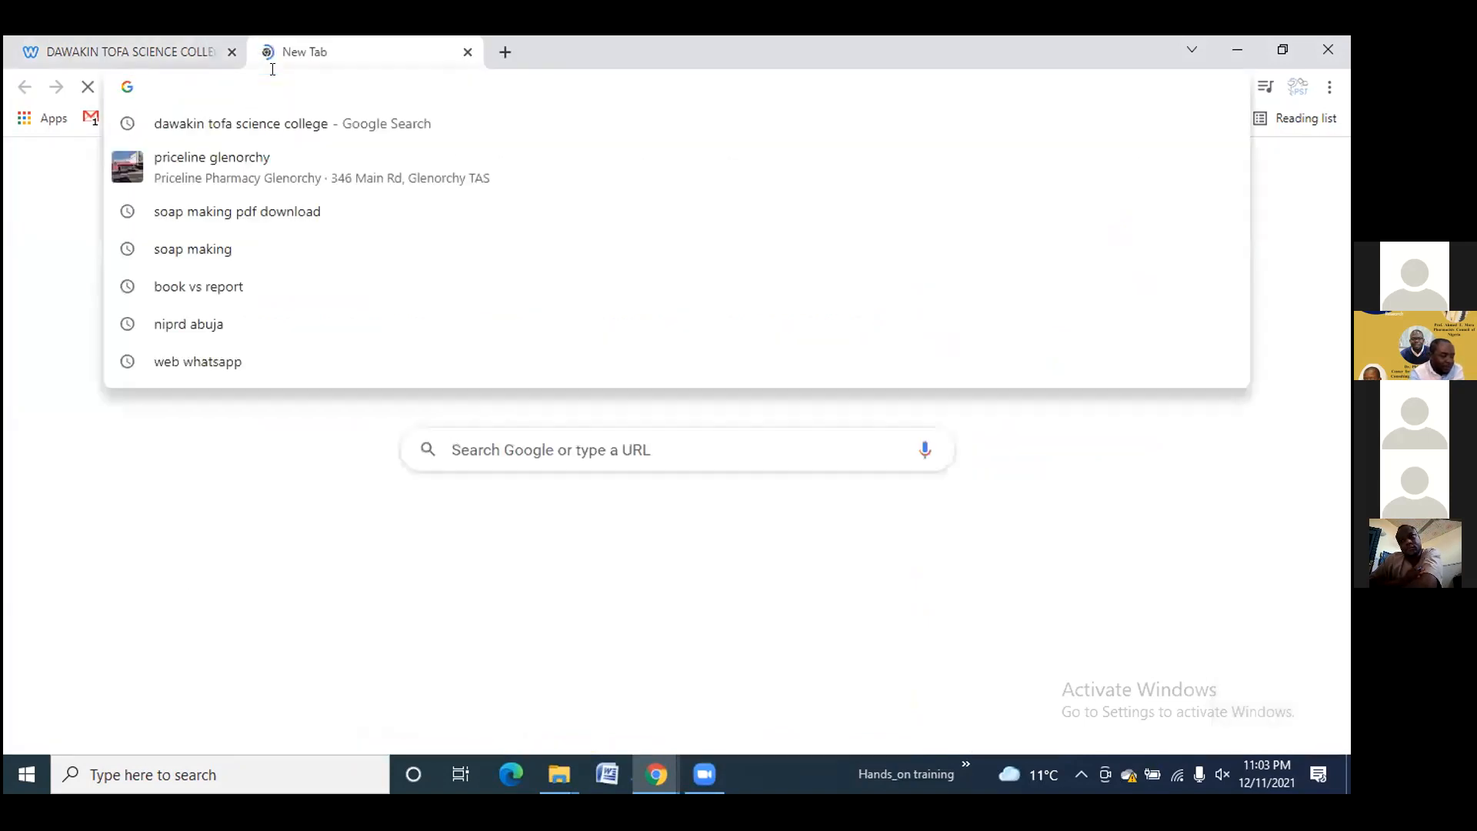
key(ctrl+v)
key(Return)
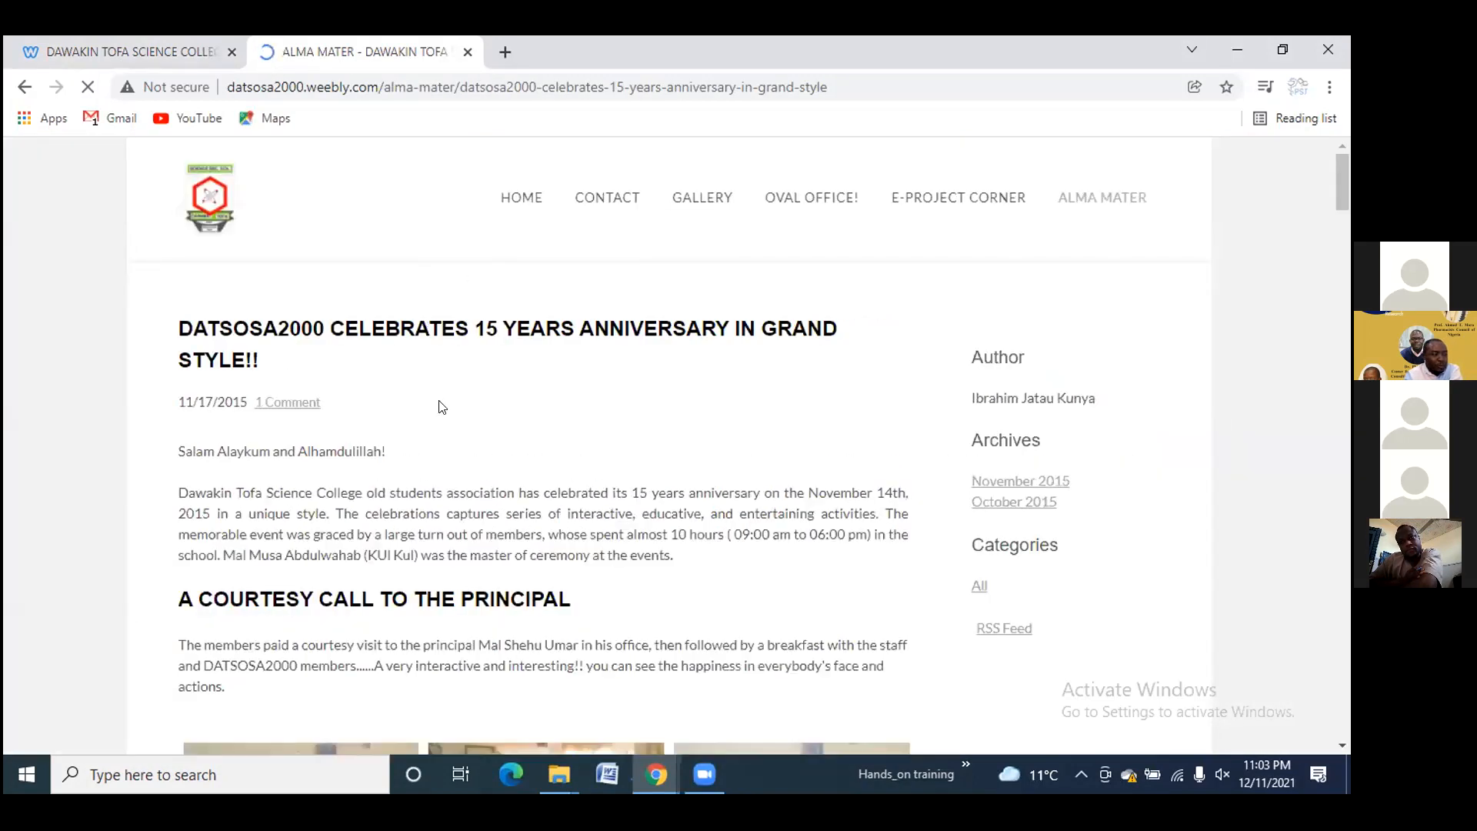
scroll(421, 378, down, 5)
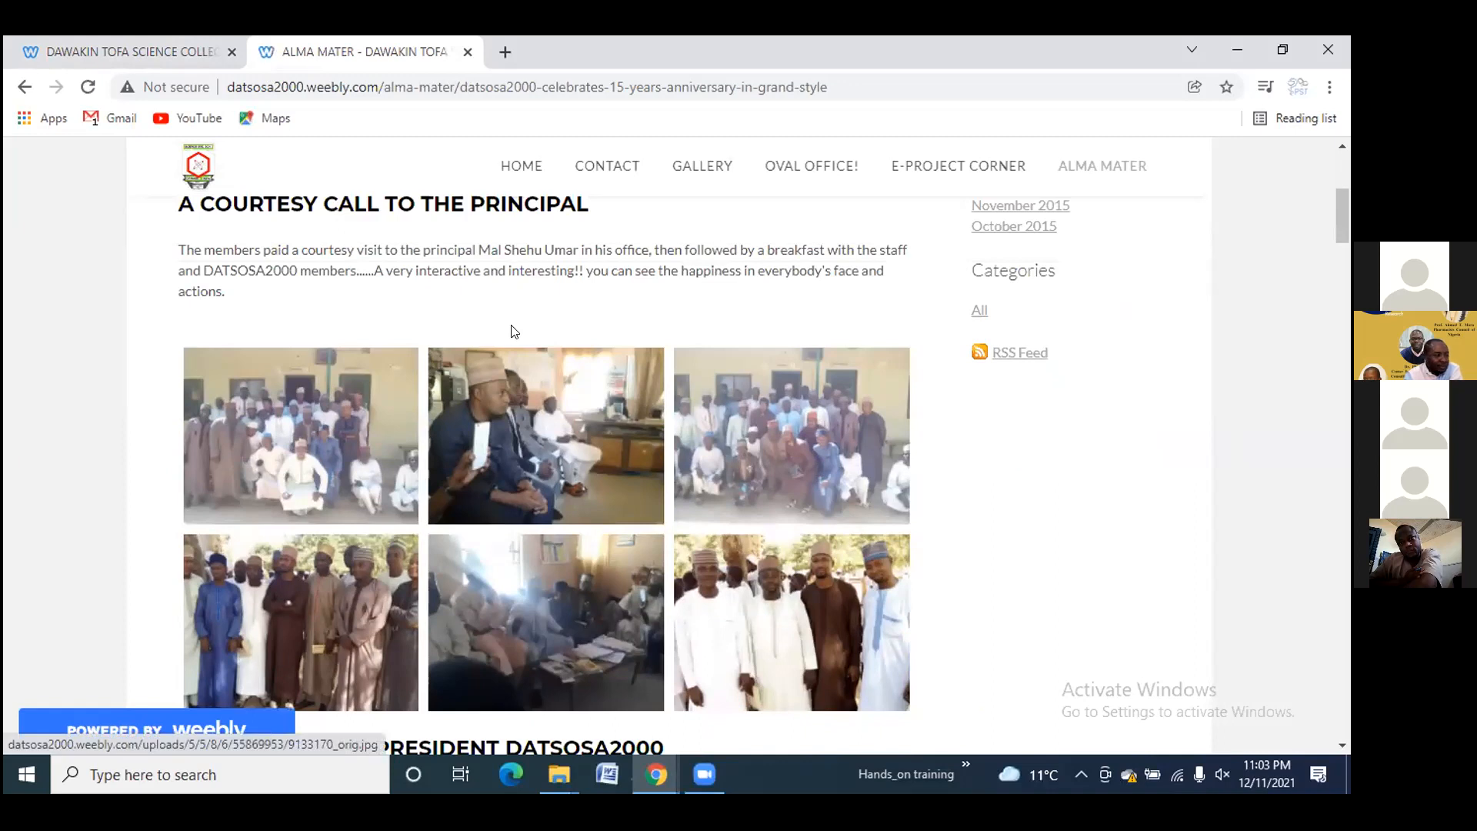
Take the first tab back to the Dawakin Tofa Science College history post
click(142, 54)
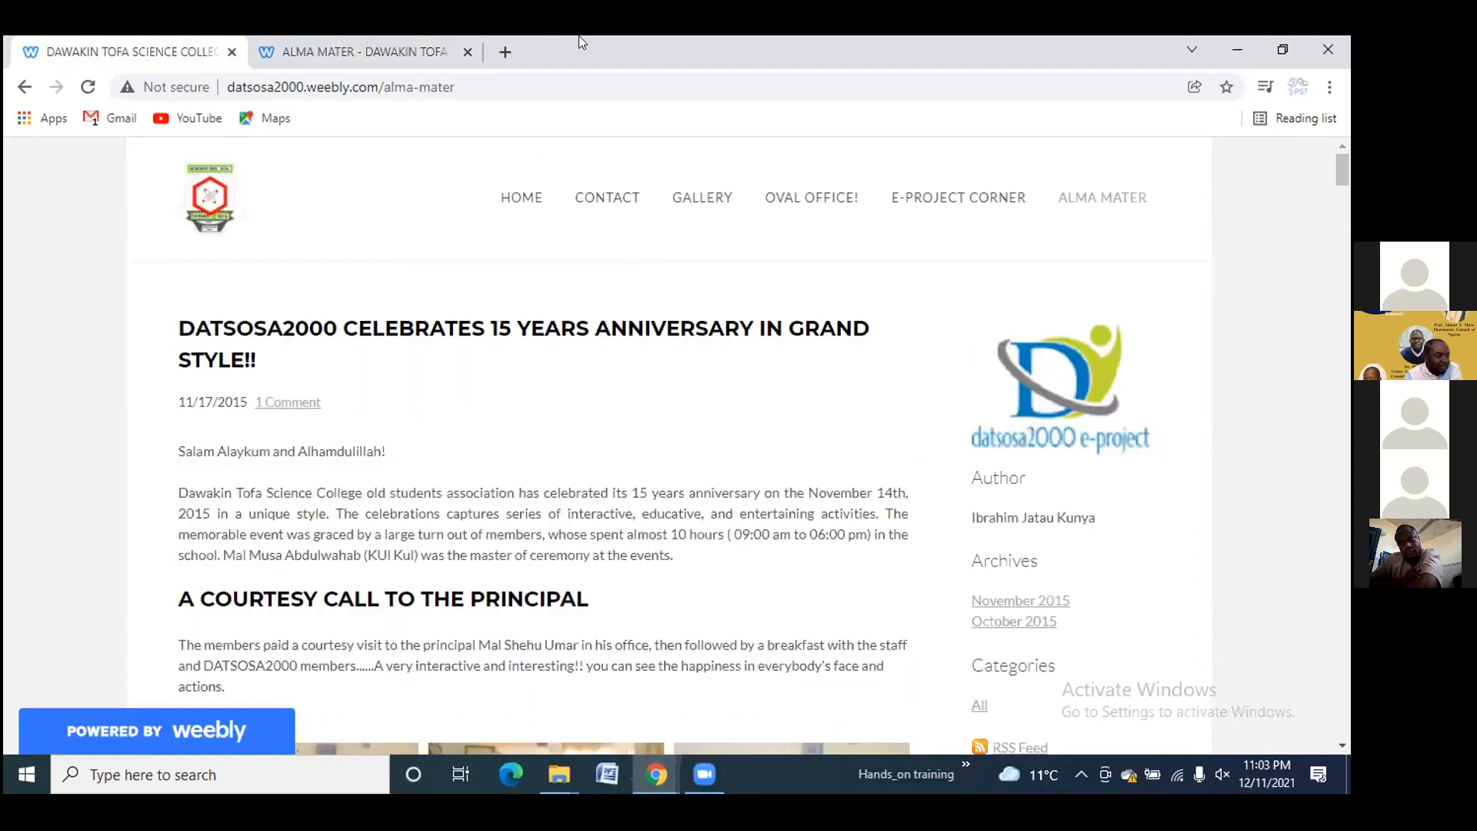
click(24, 87)
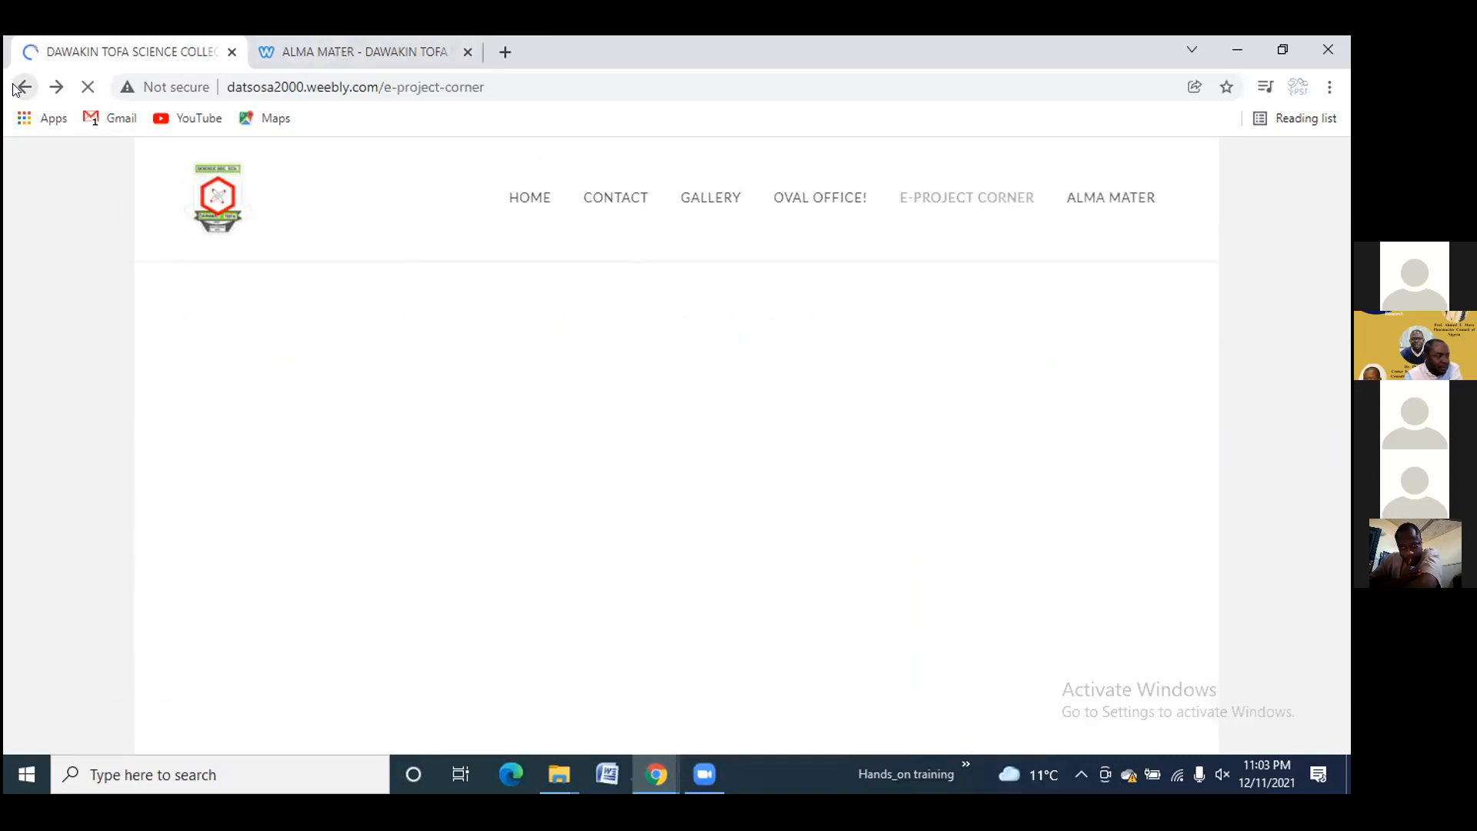
click(22, 86)
click(16, 88)
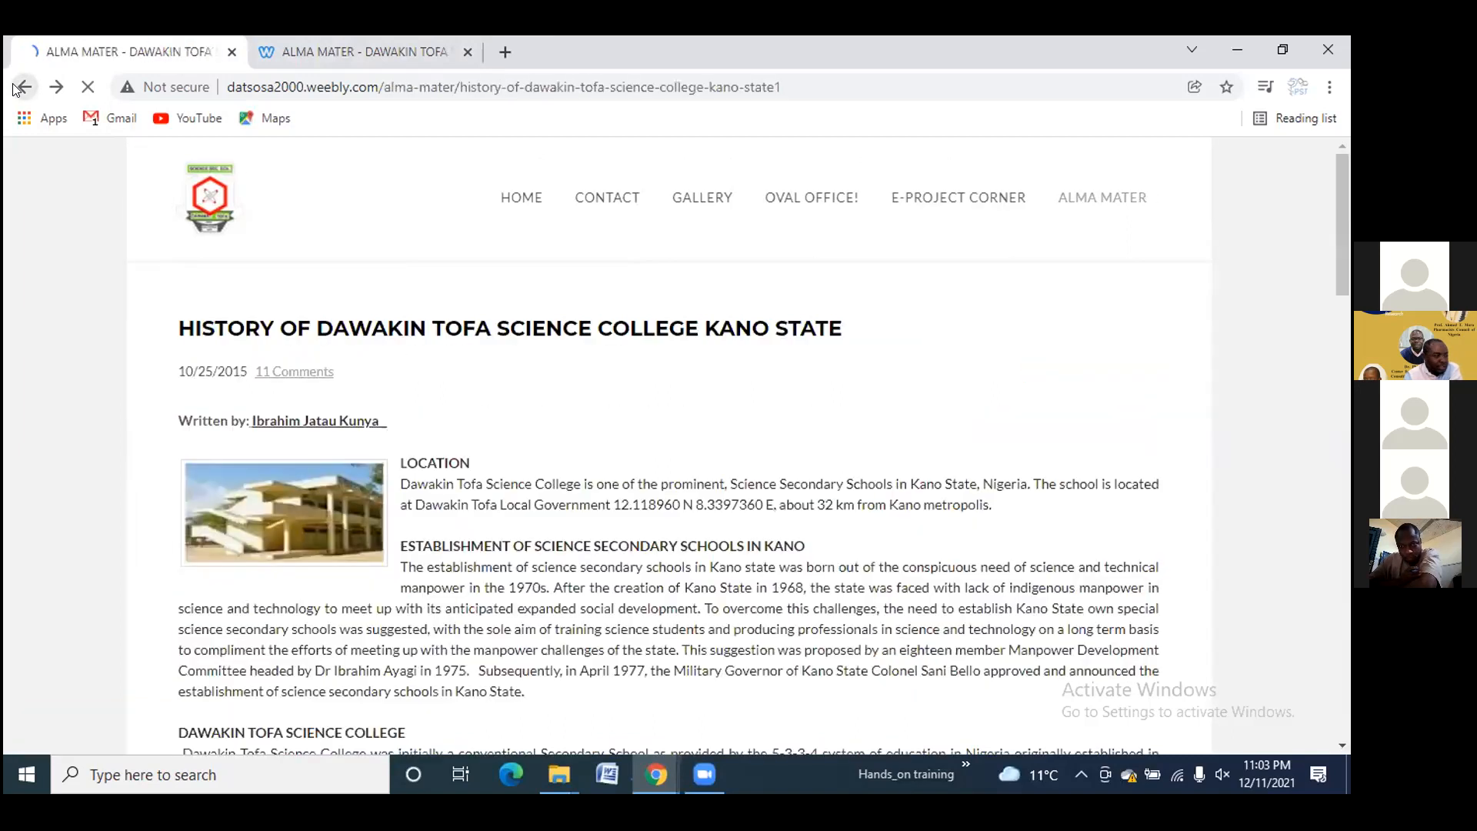
Browse the Google image results for dawakin tofa science college, then open a new blank tab
click(16, 88)
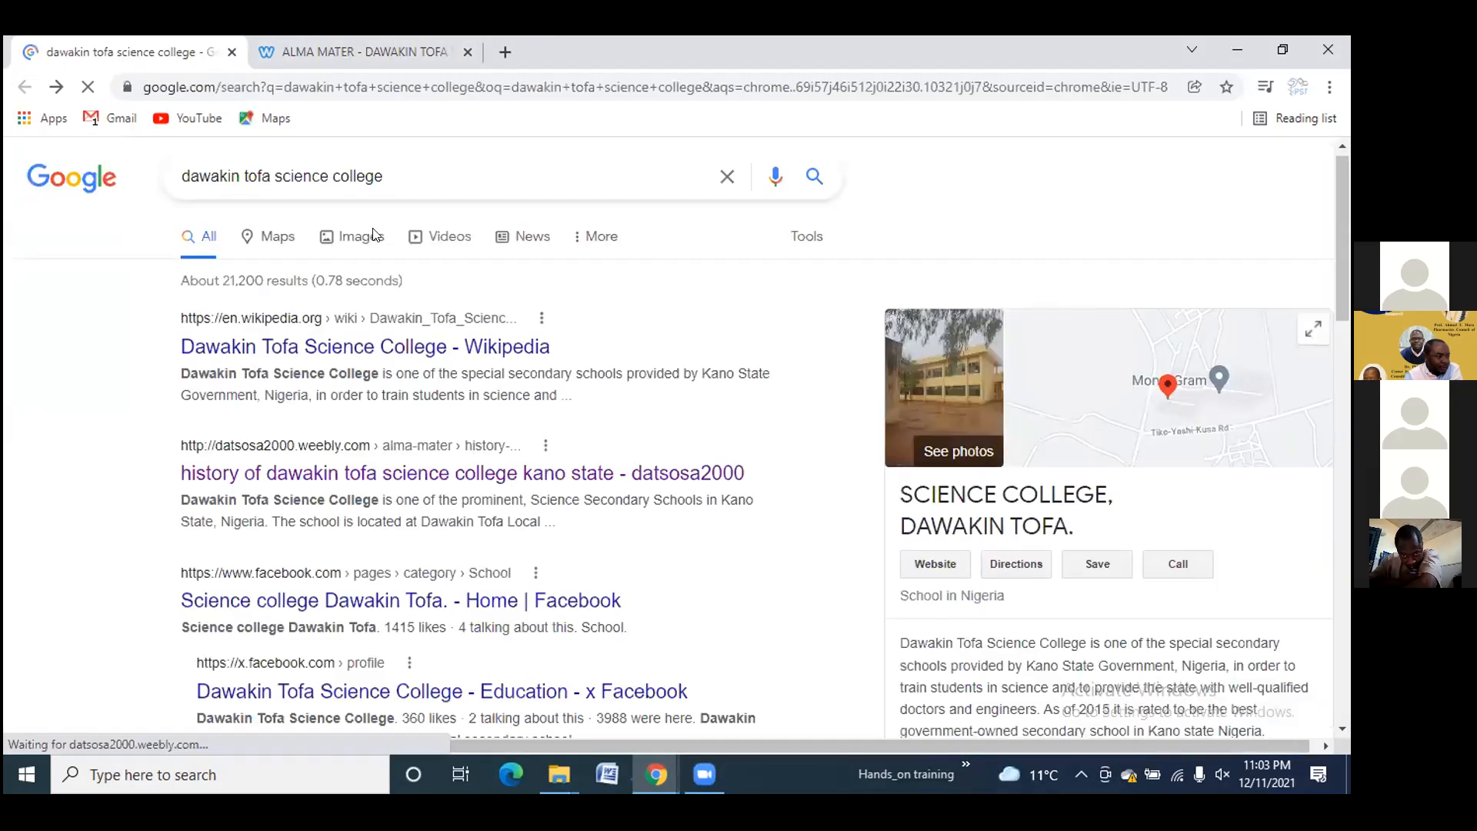
click(362, 239)
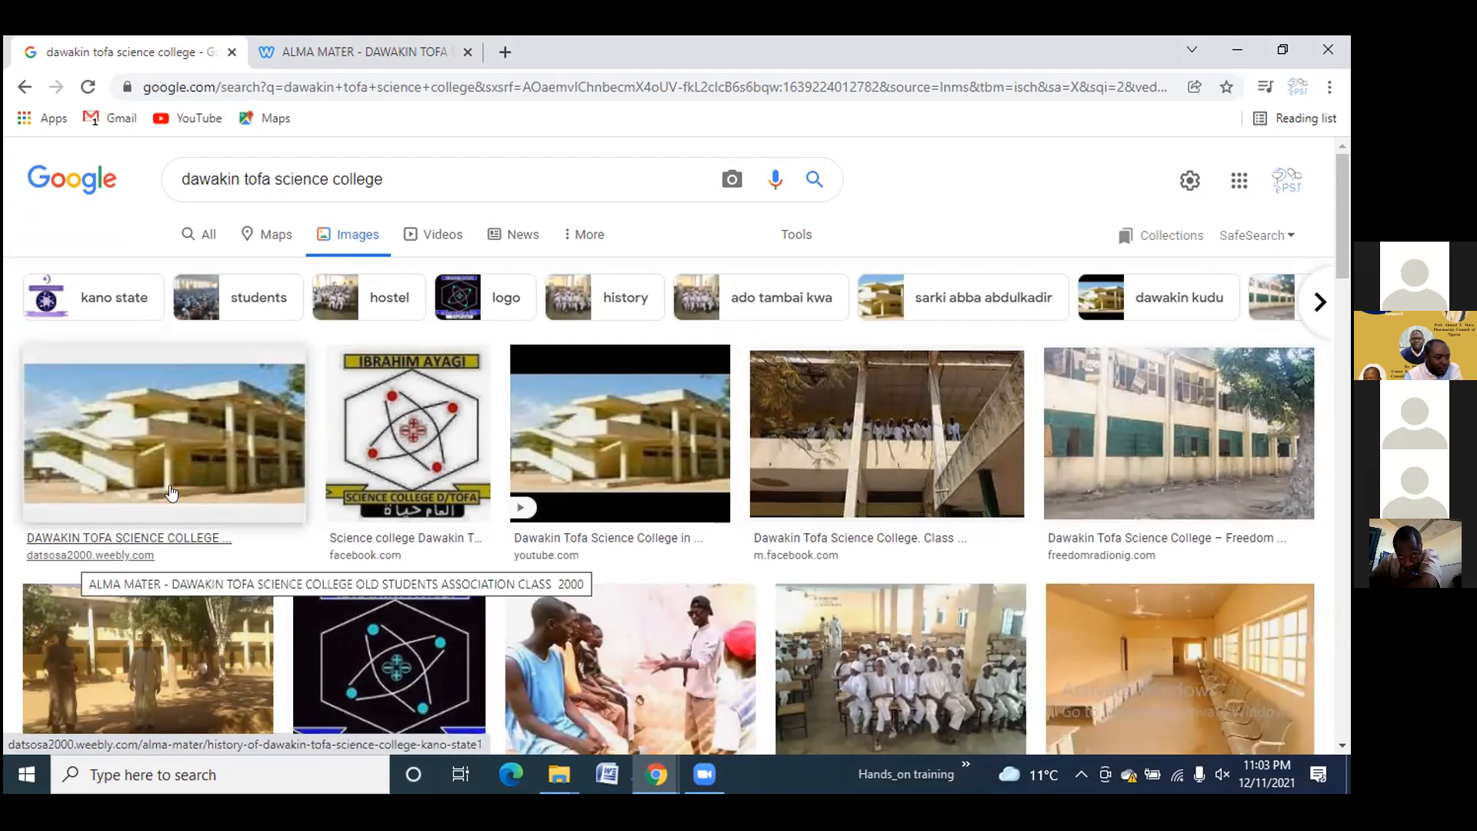
scroll(672, 447, down, 4)
scroll(672, 447, down, 10)
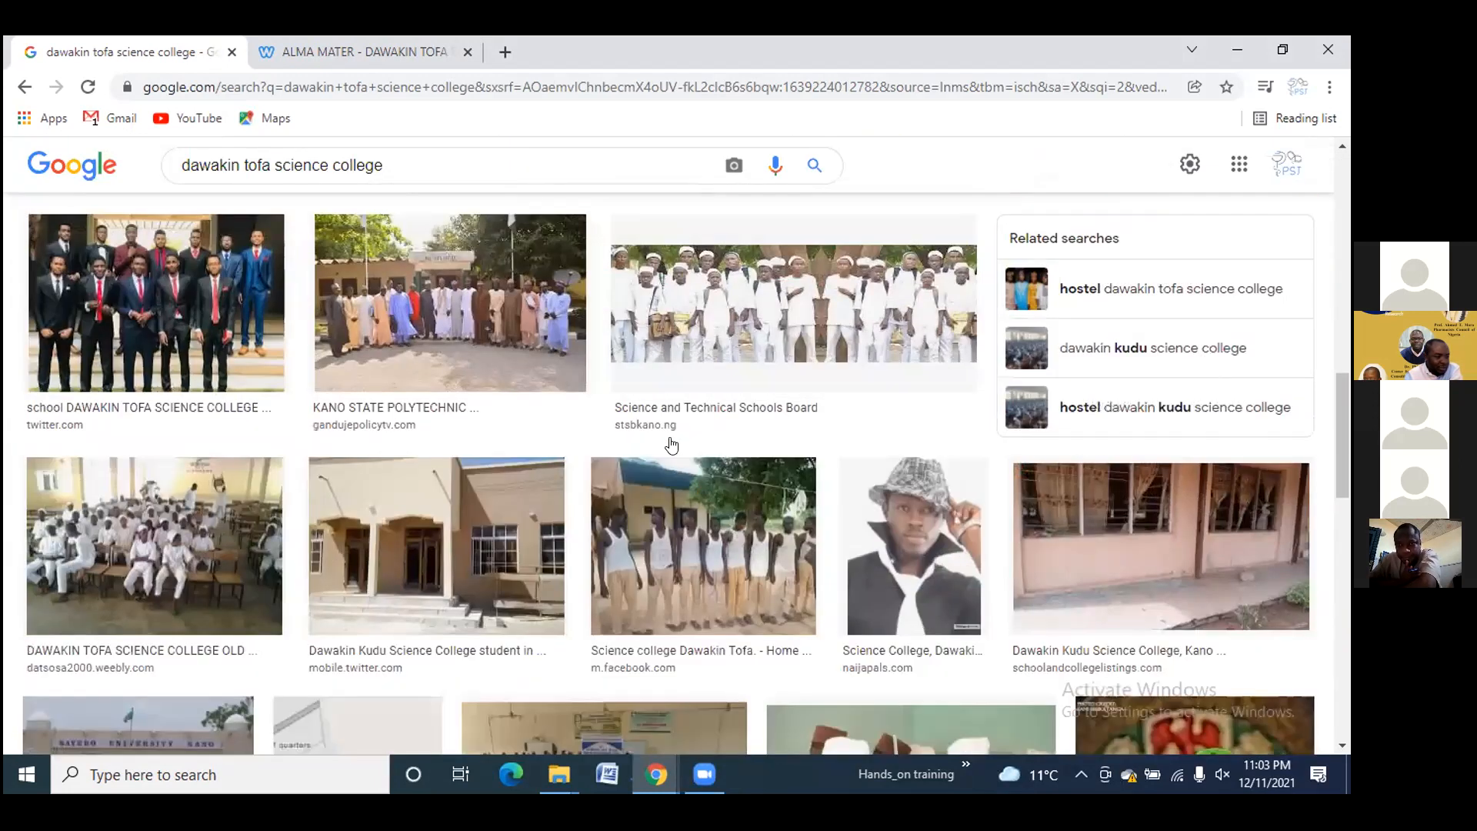
scroll(672, 444, down, 10)
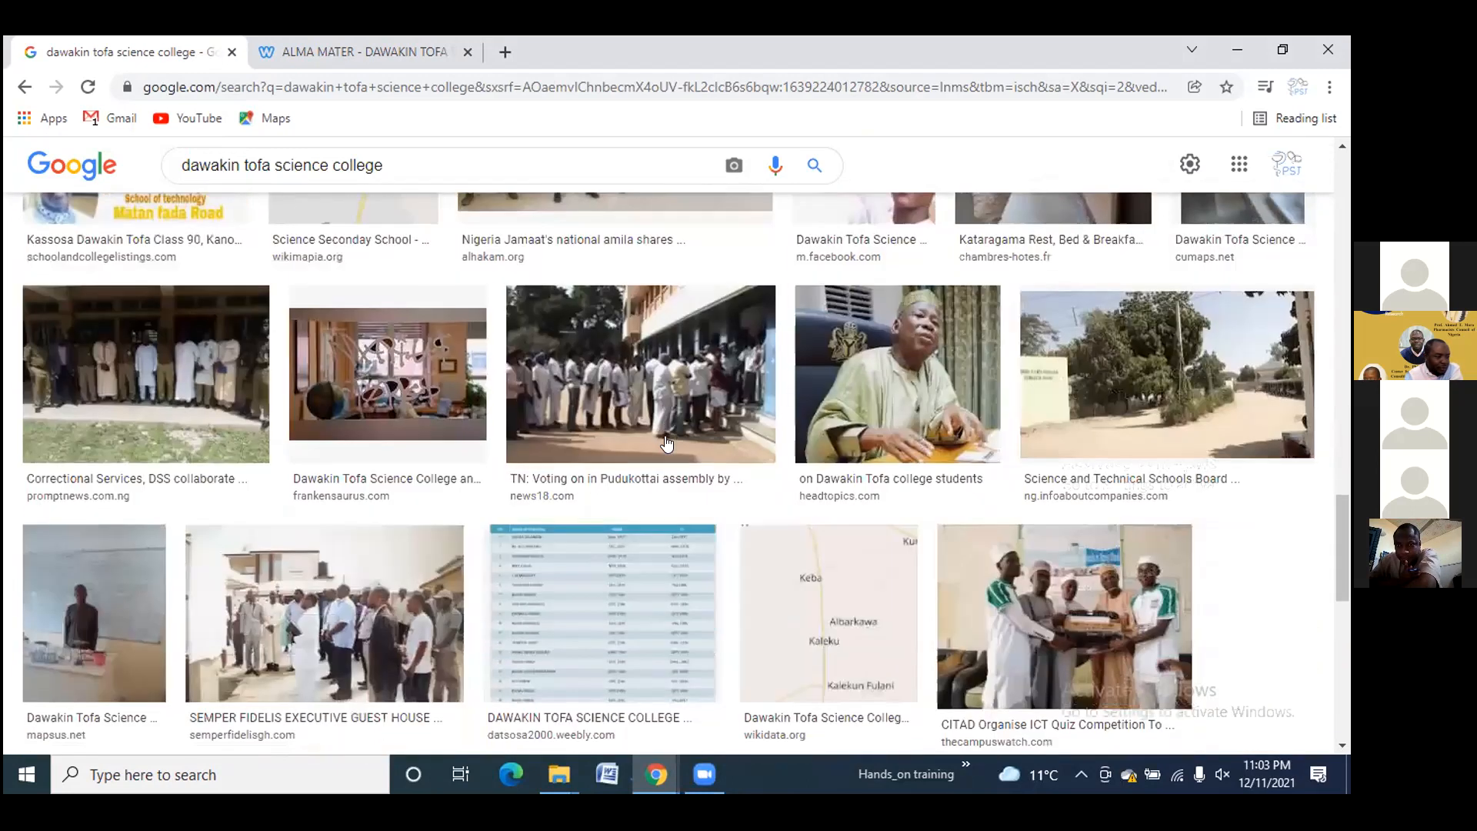
scroll(667, 443, down, 8)
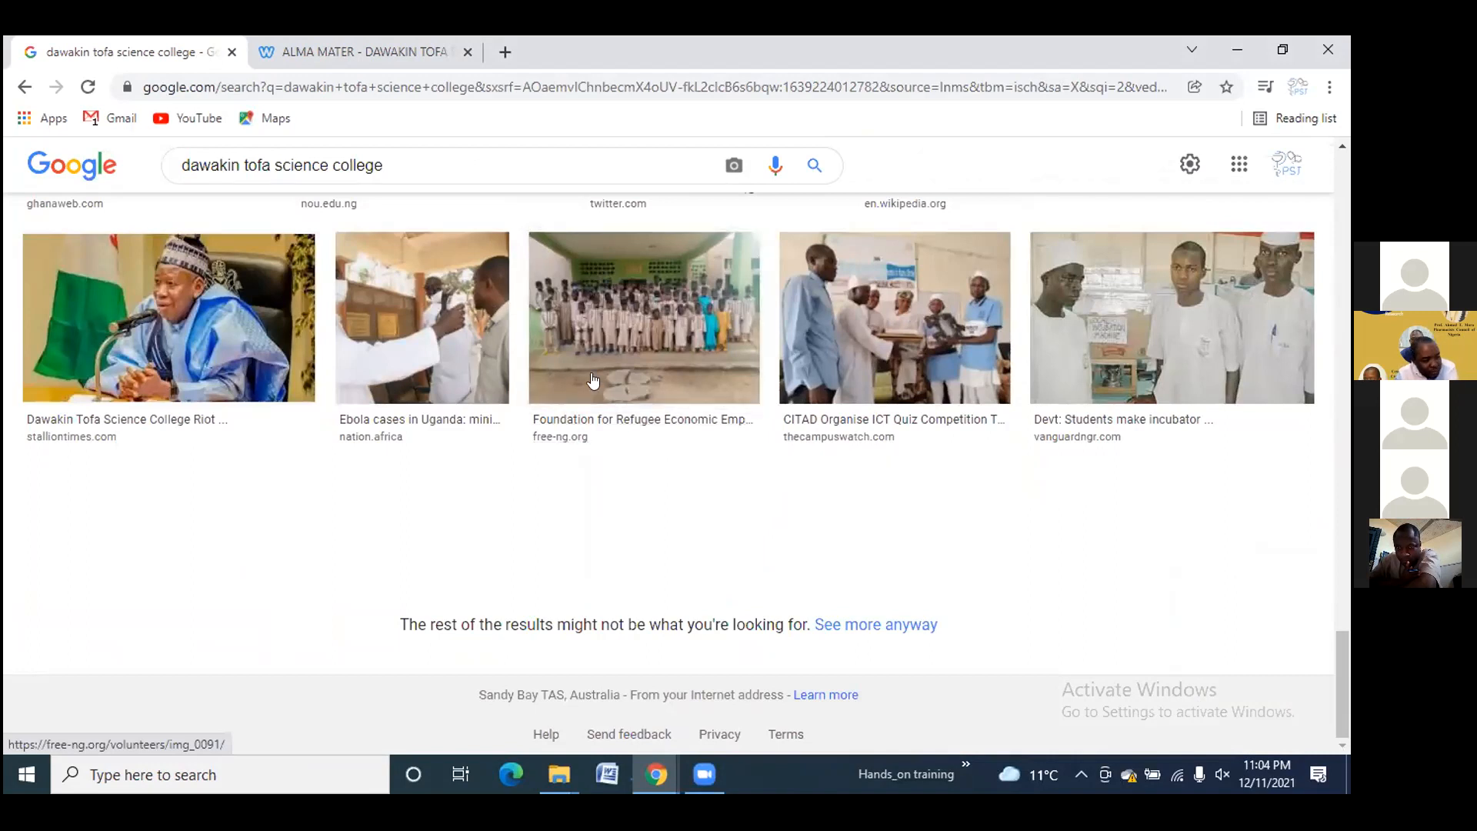
scroll(615, 384, up, 5)
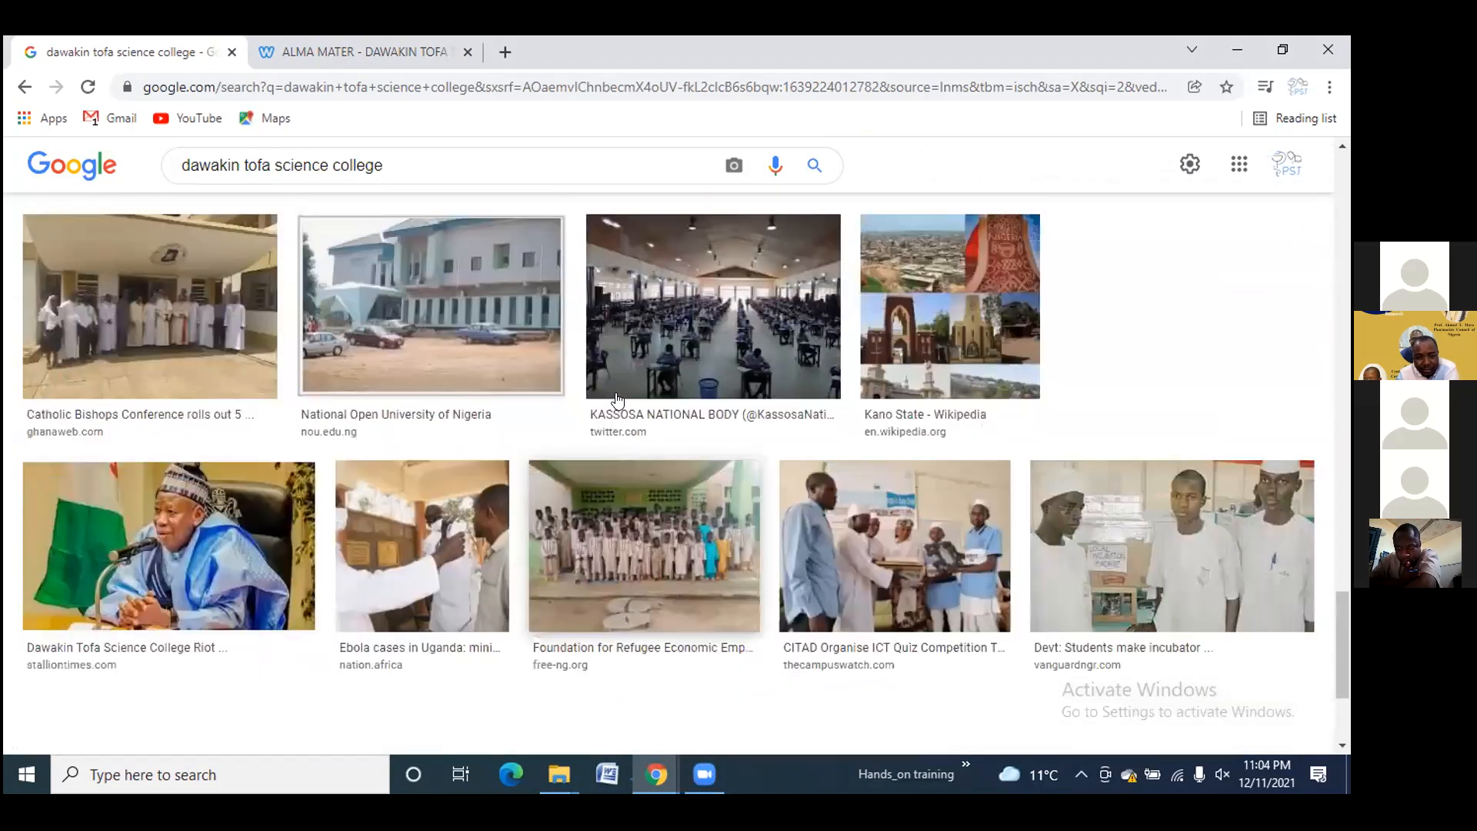
scroll(647, 391, up, 10)
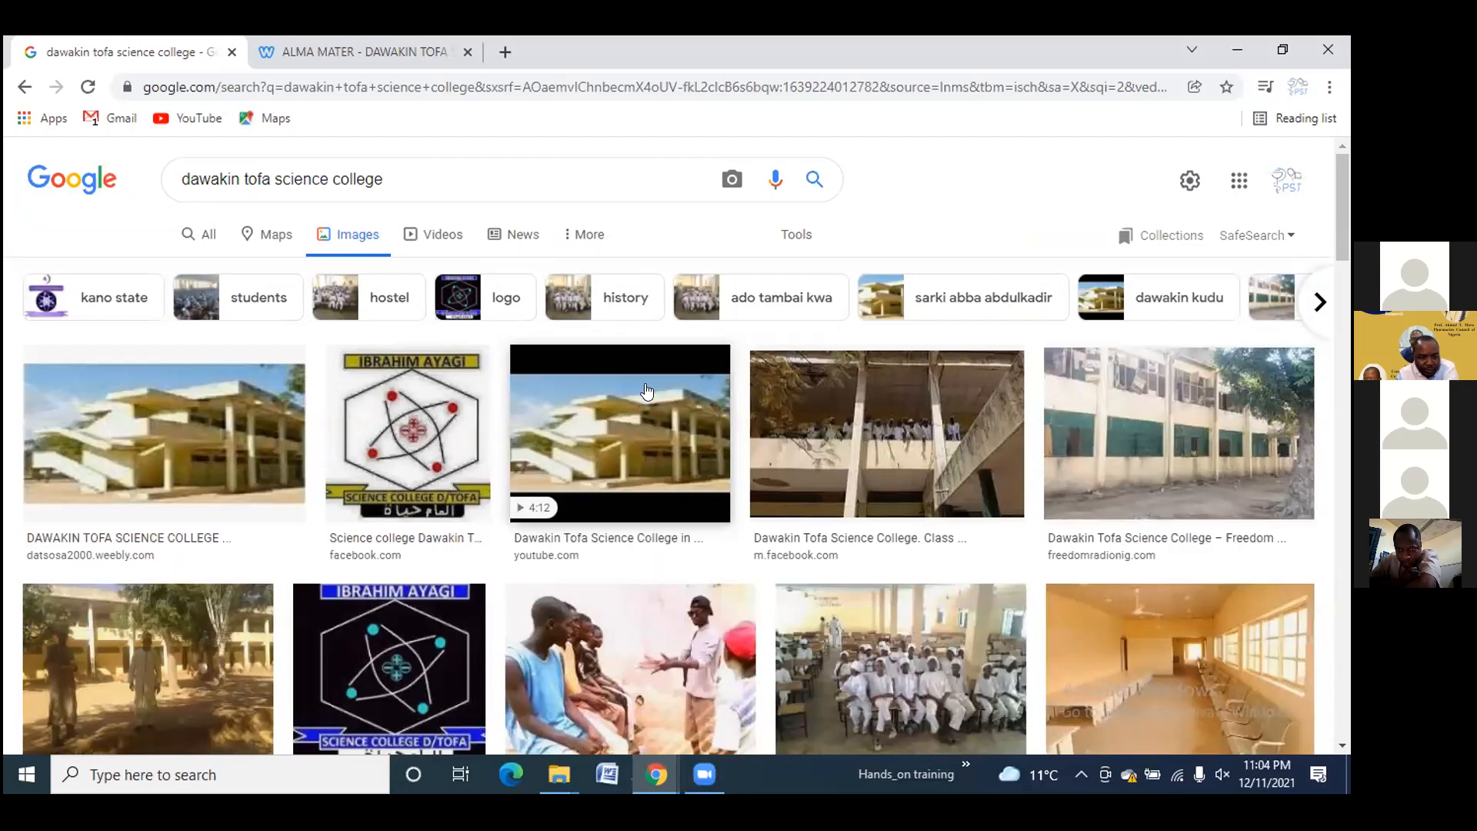
click(499, 53)
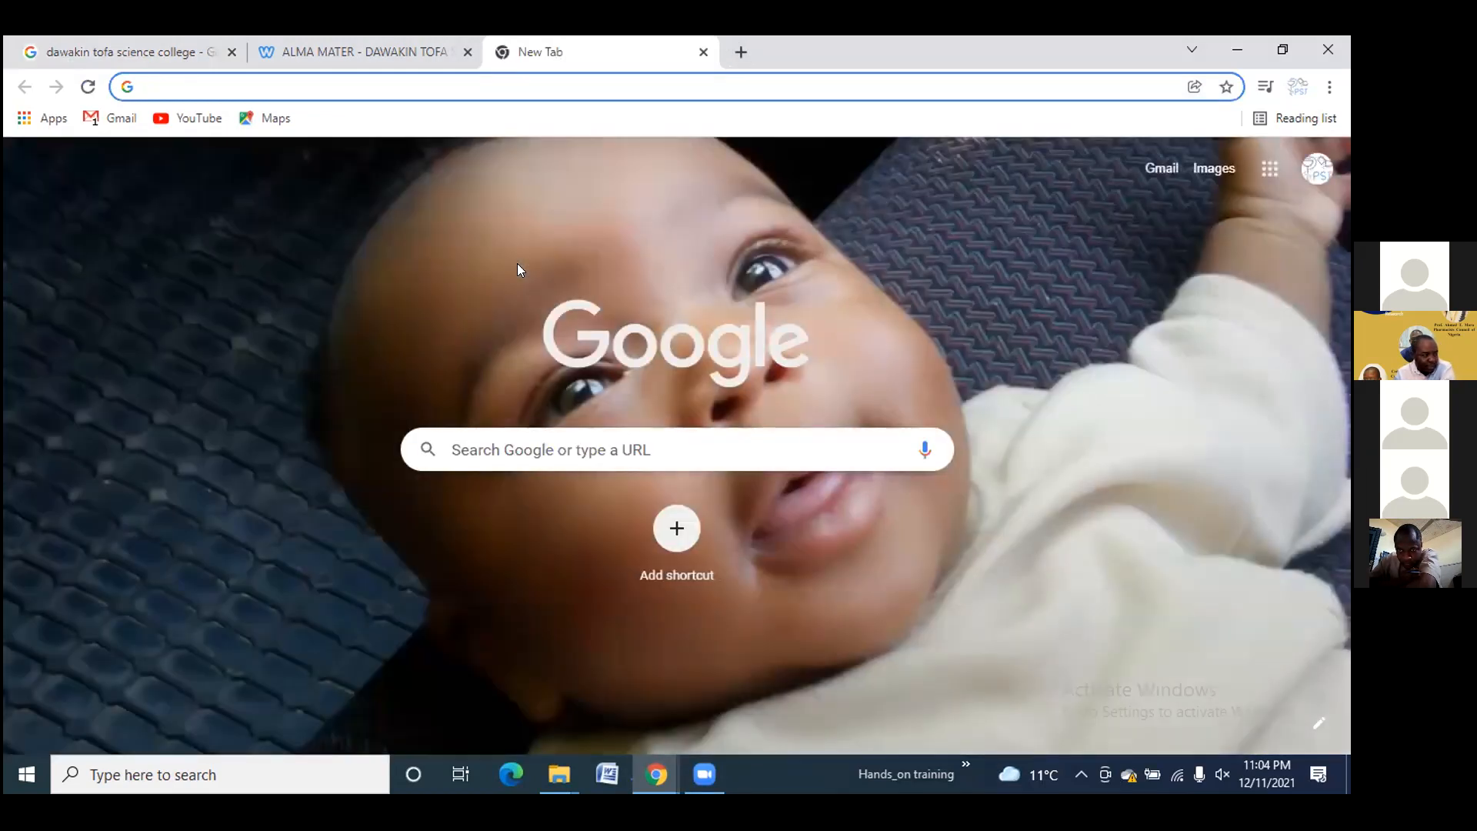
Search 'philip adu' from the address bar and open his drphilipadu.com homepage
text(pho)
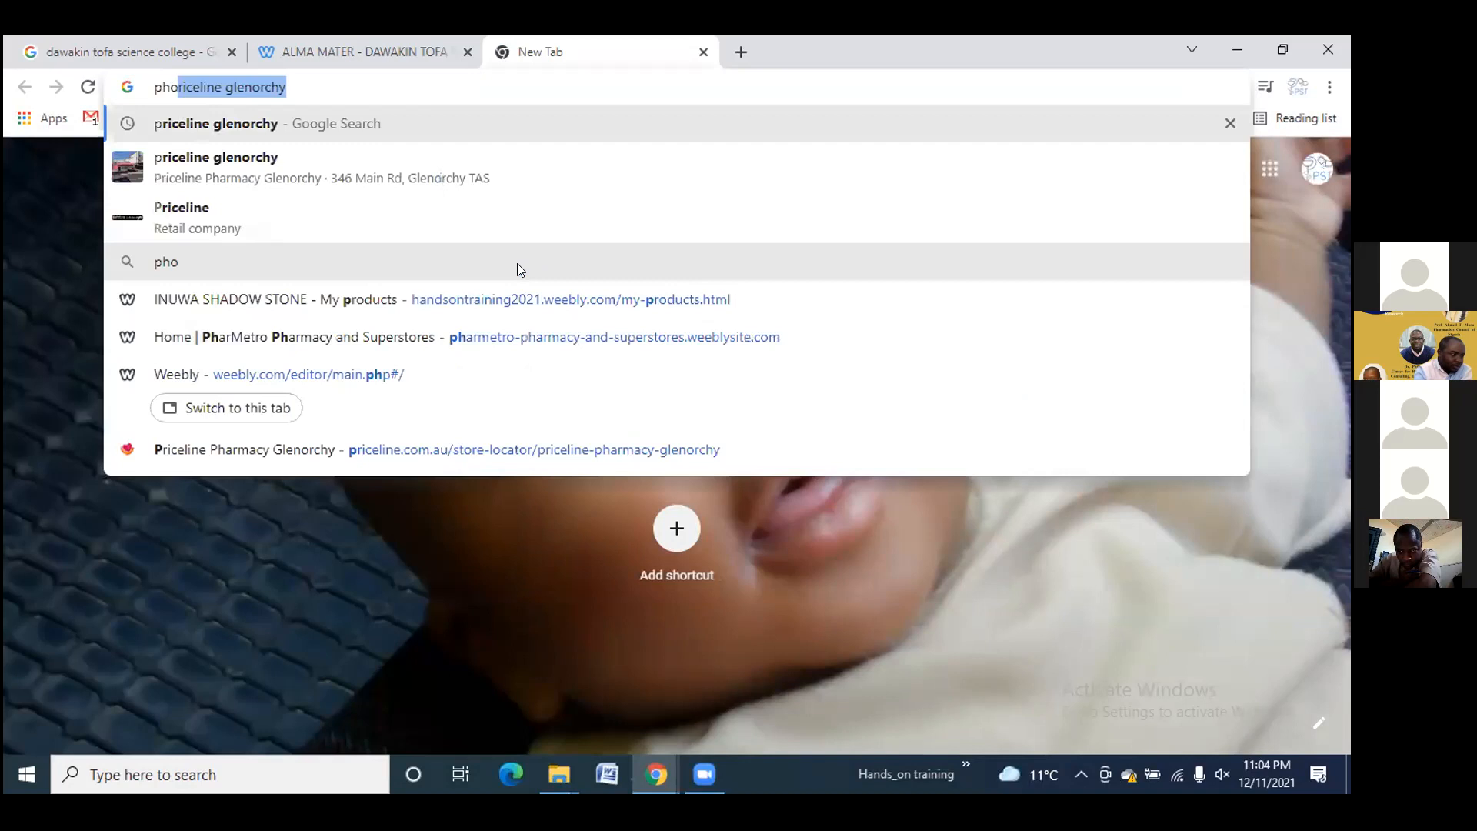
key(BackSpace)
text(ili)
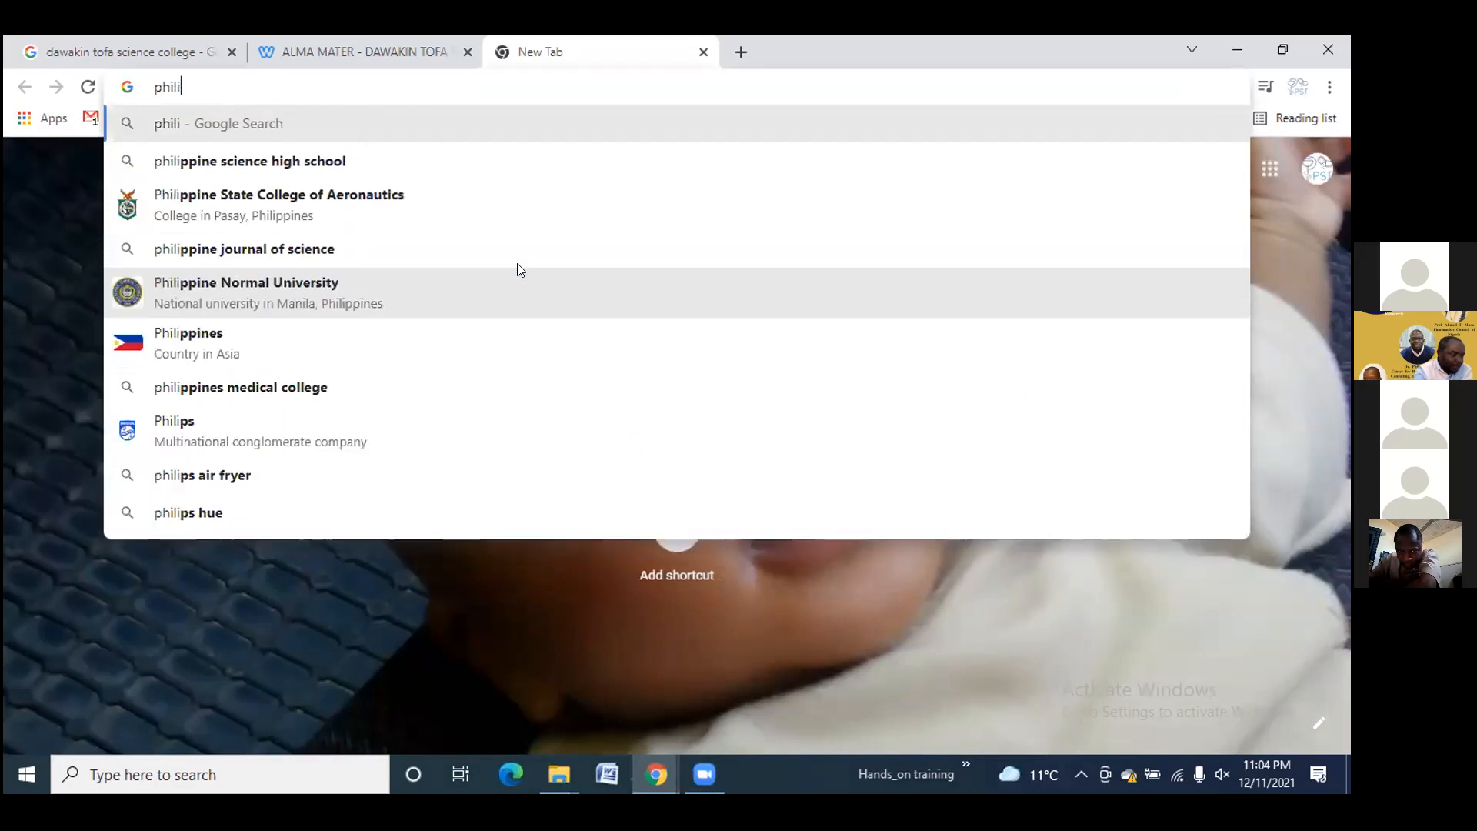
text(p adu)
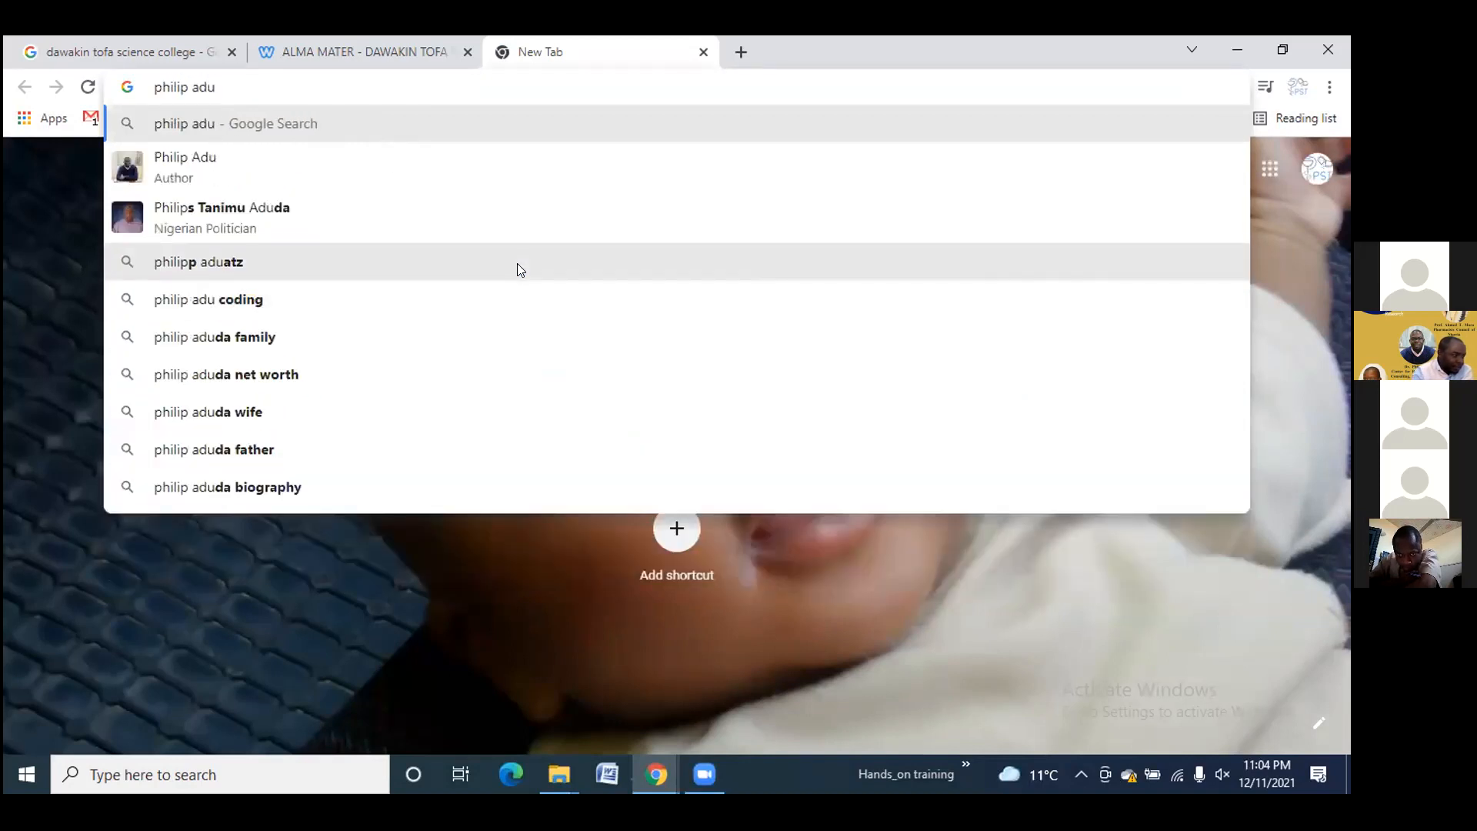
click(246, 157)
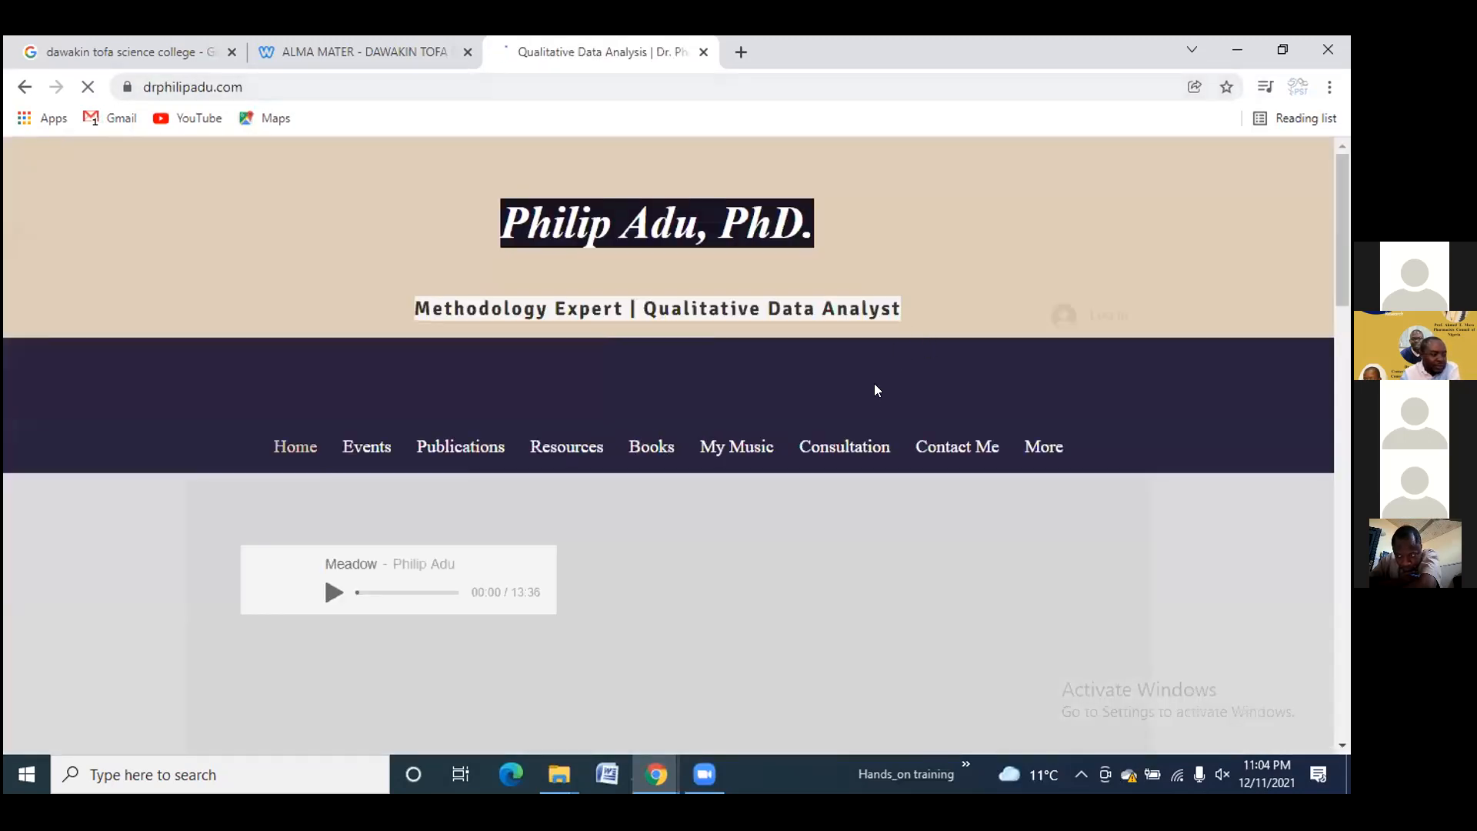
Scroll through the homepage's bio, recent publications list and Twitter feed
scroll(874, 383, down, 1)
scroll(839, 385, down, 3)
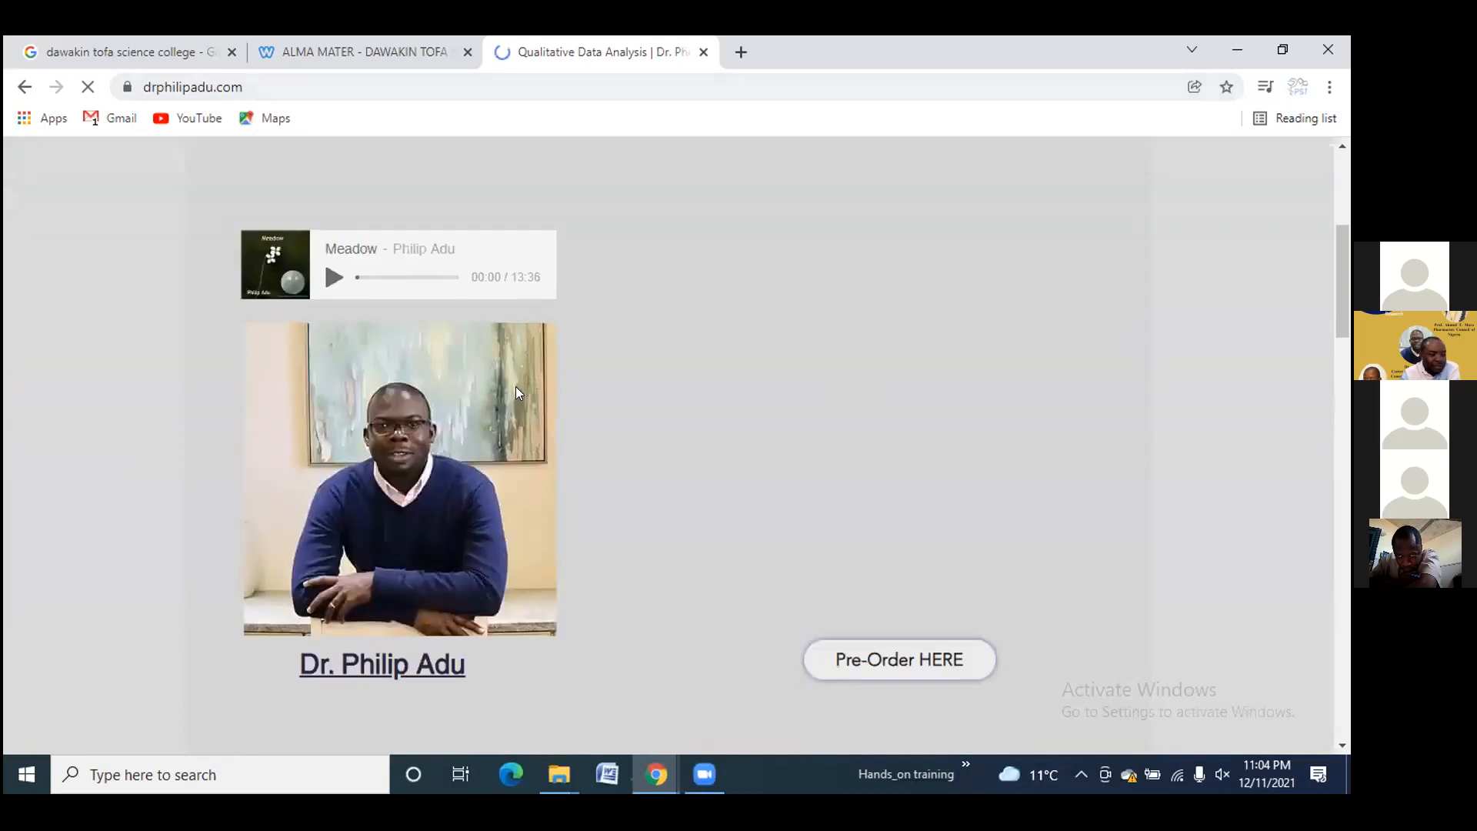
scroll(468, 392, down, 4)
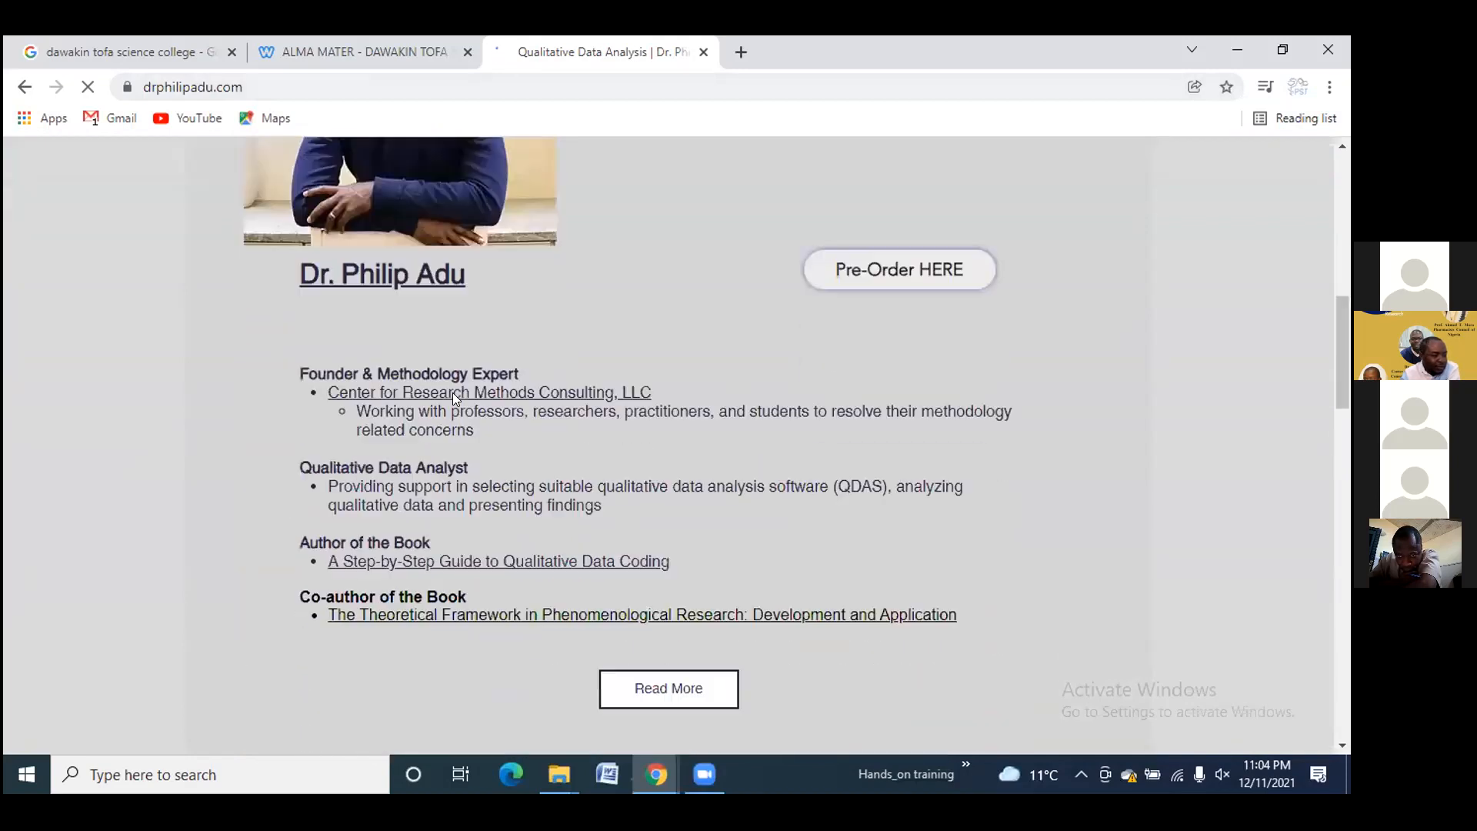
scroll(383, 395, down, 4)
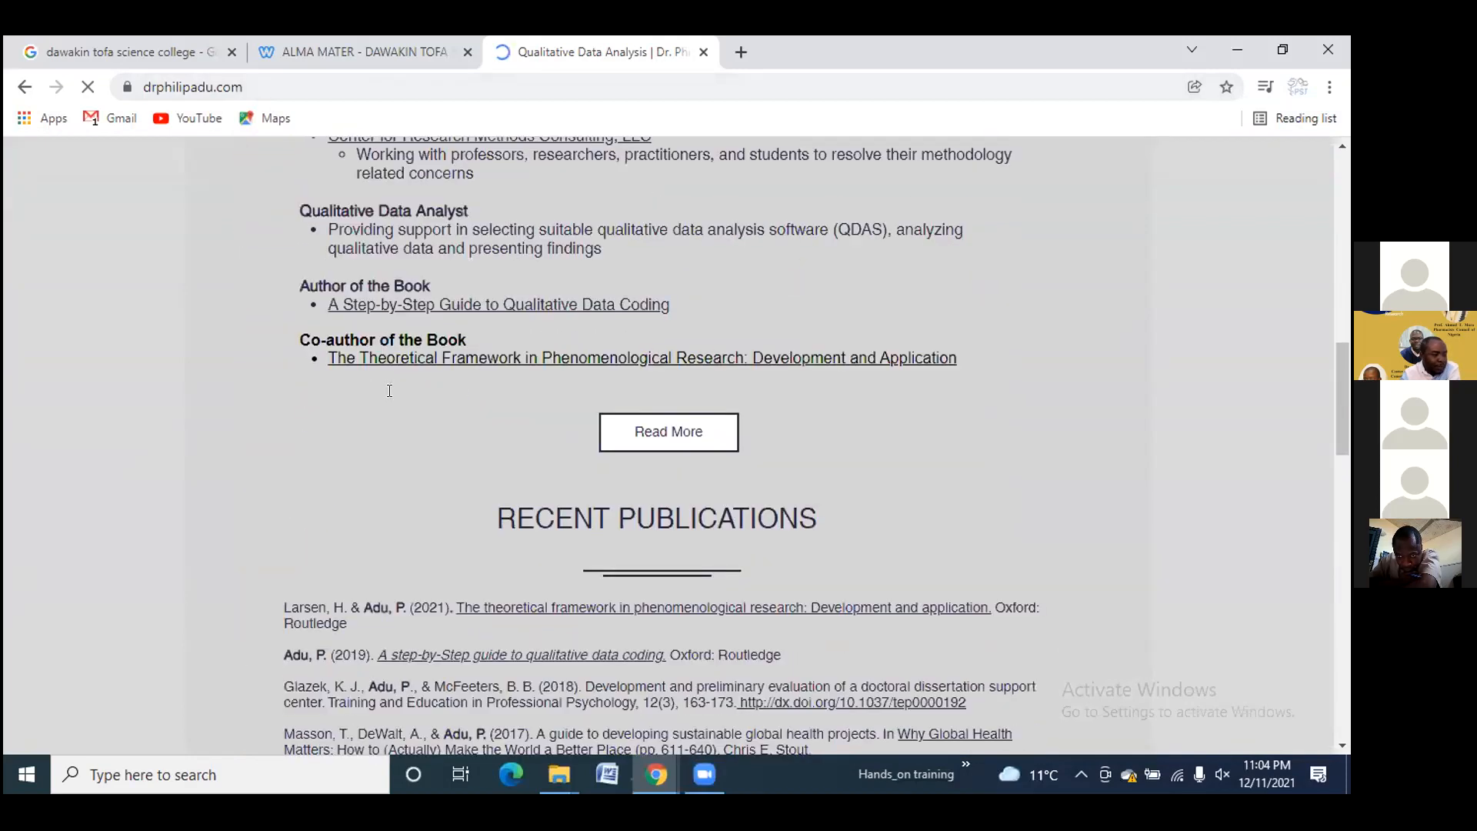
scroll(670, 417, down, 6)
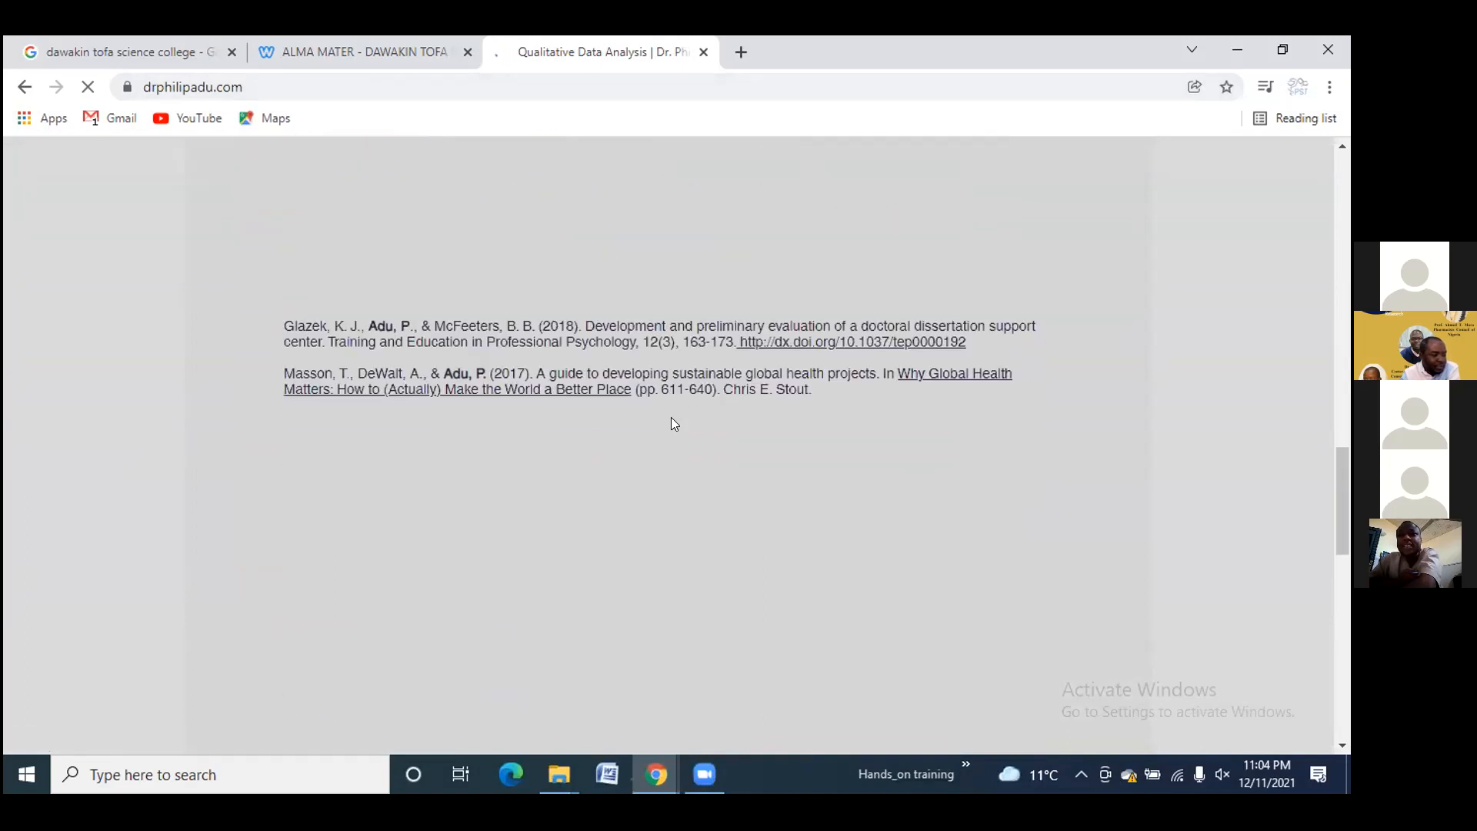
scroll(731, 444, up, 8)
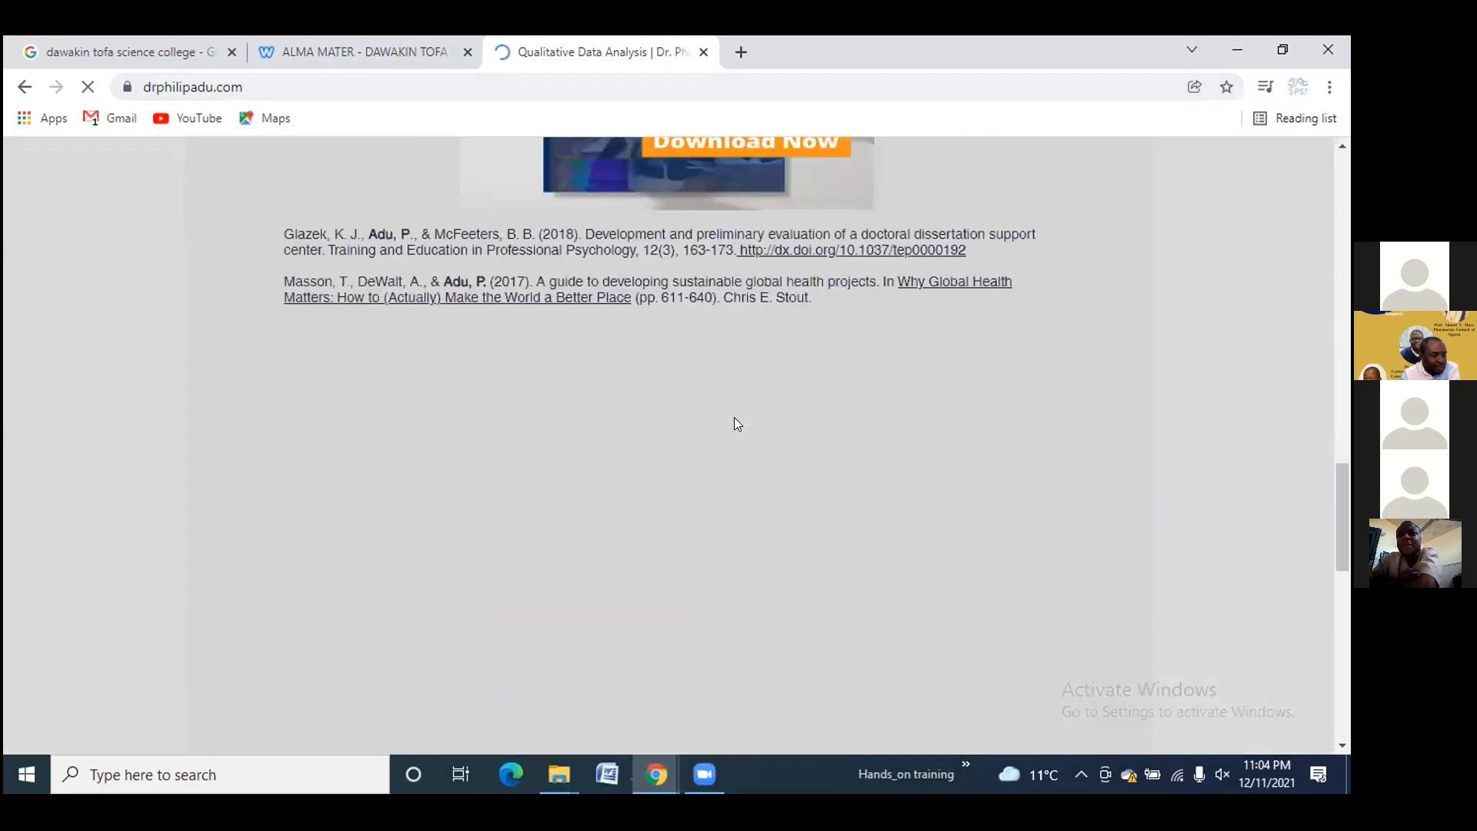
scroll(735, 414, up, 8)
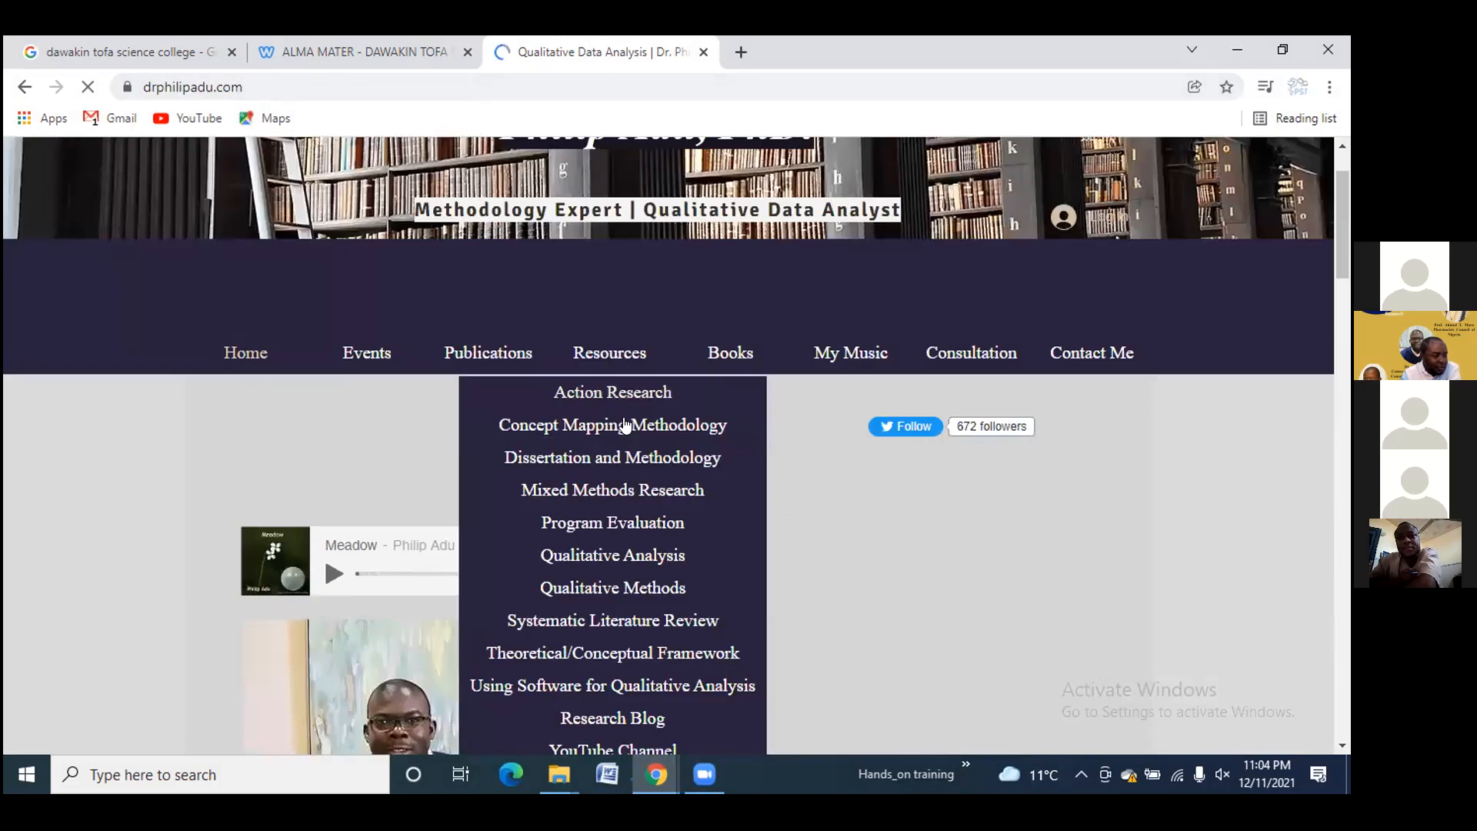
scroll(616, 458, down, 4)
scroll(616, 459, up, 4)
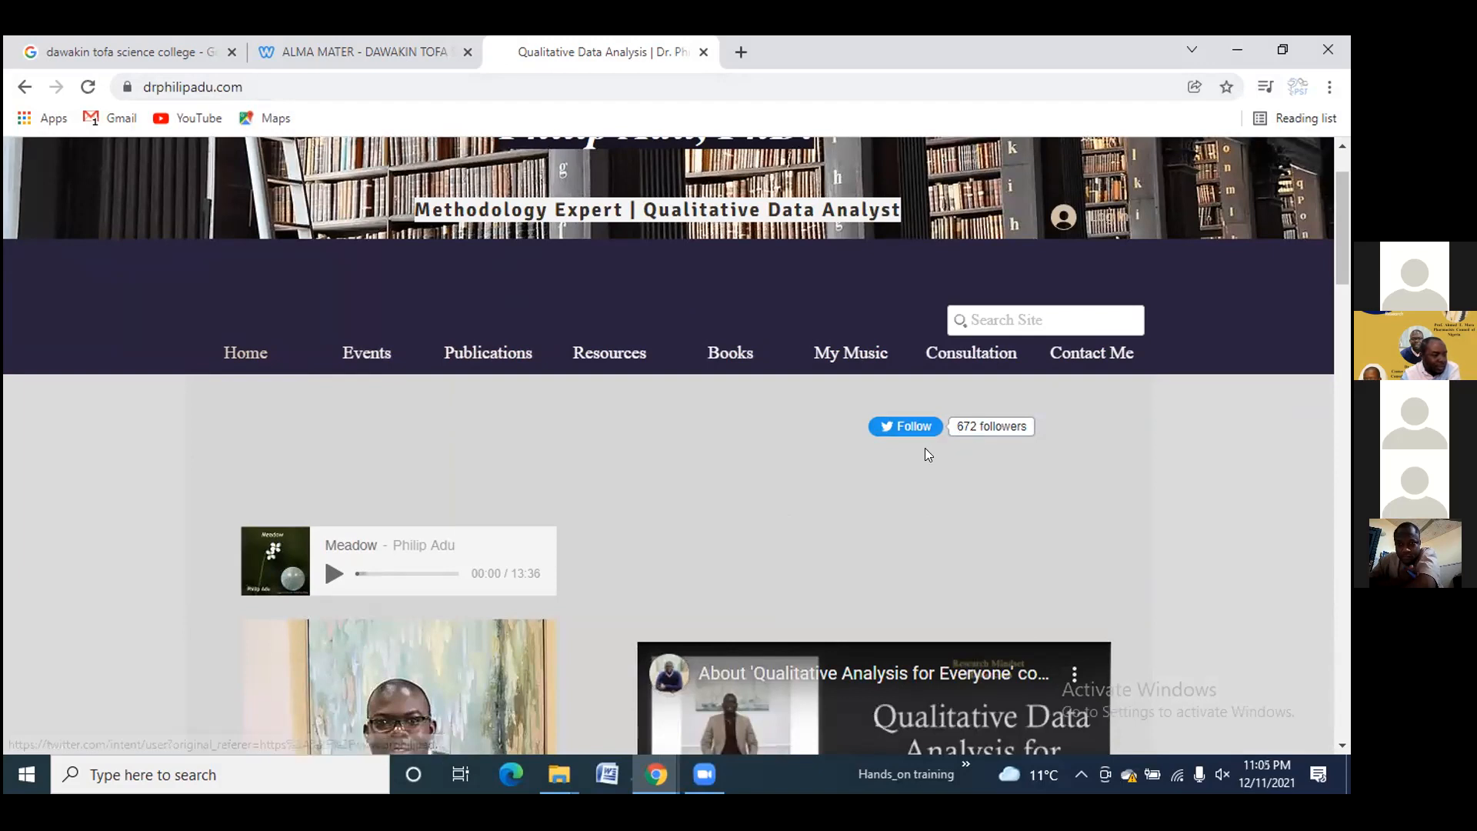
scroll(527, 460, down, 1)
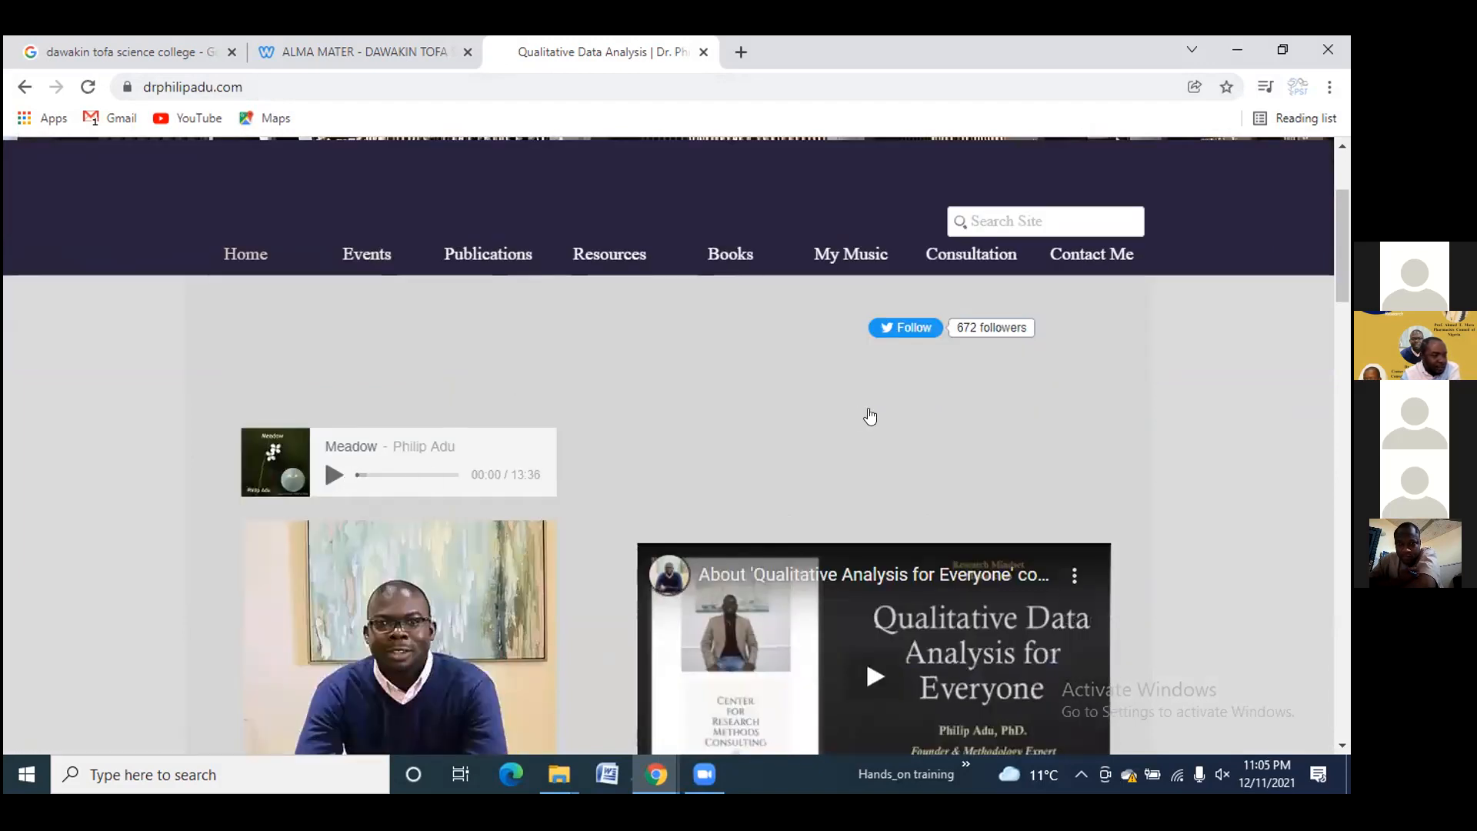
scroll(868, 413, down, 3)
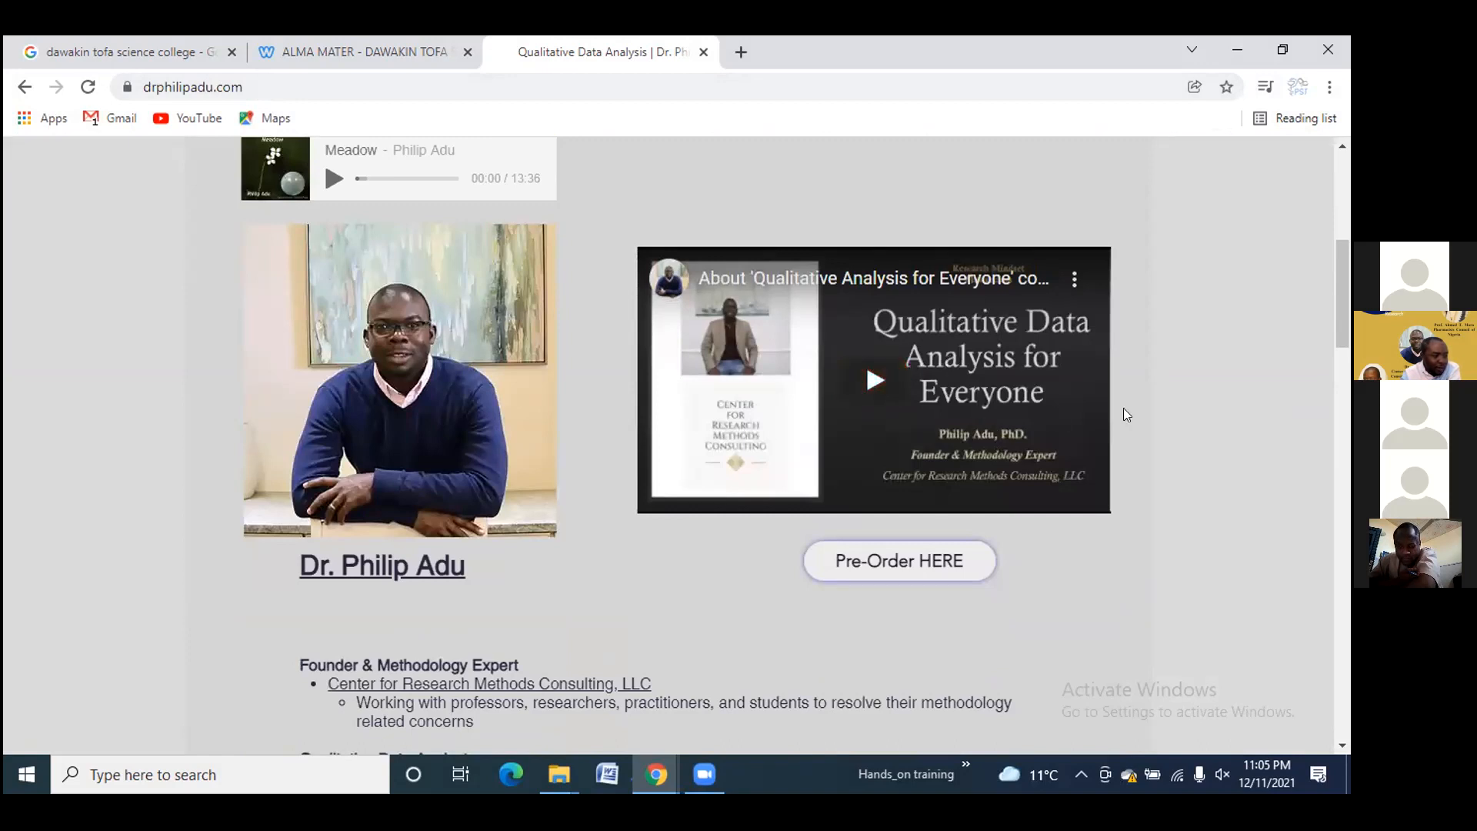
scroll(1125, 414, down, 3)
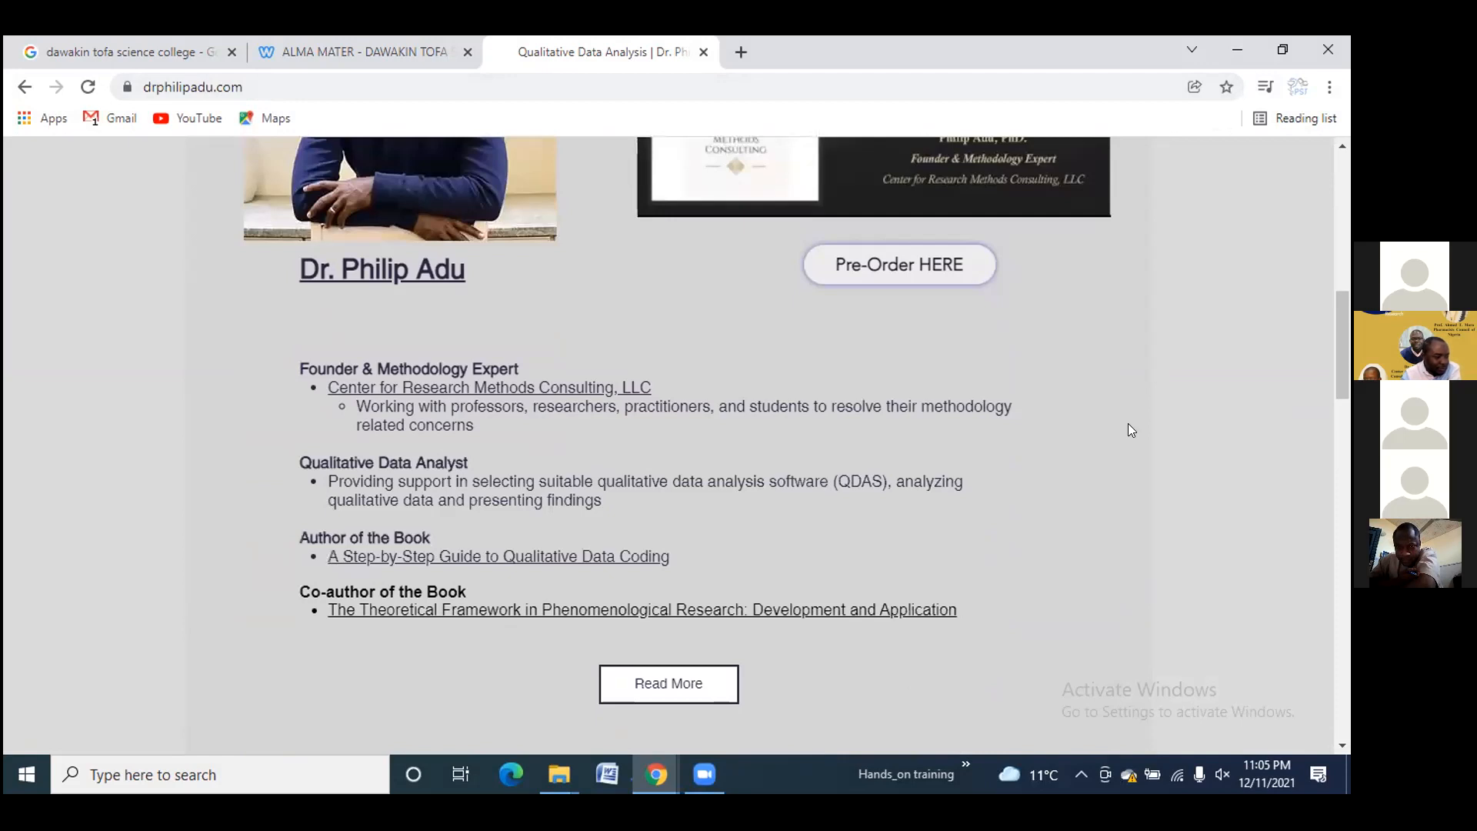
scroll(1129, 427, down, 1)
scroll(1130, 428, down, 15)
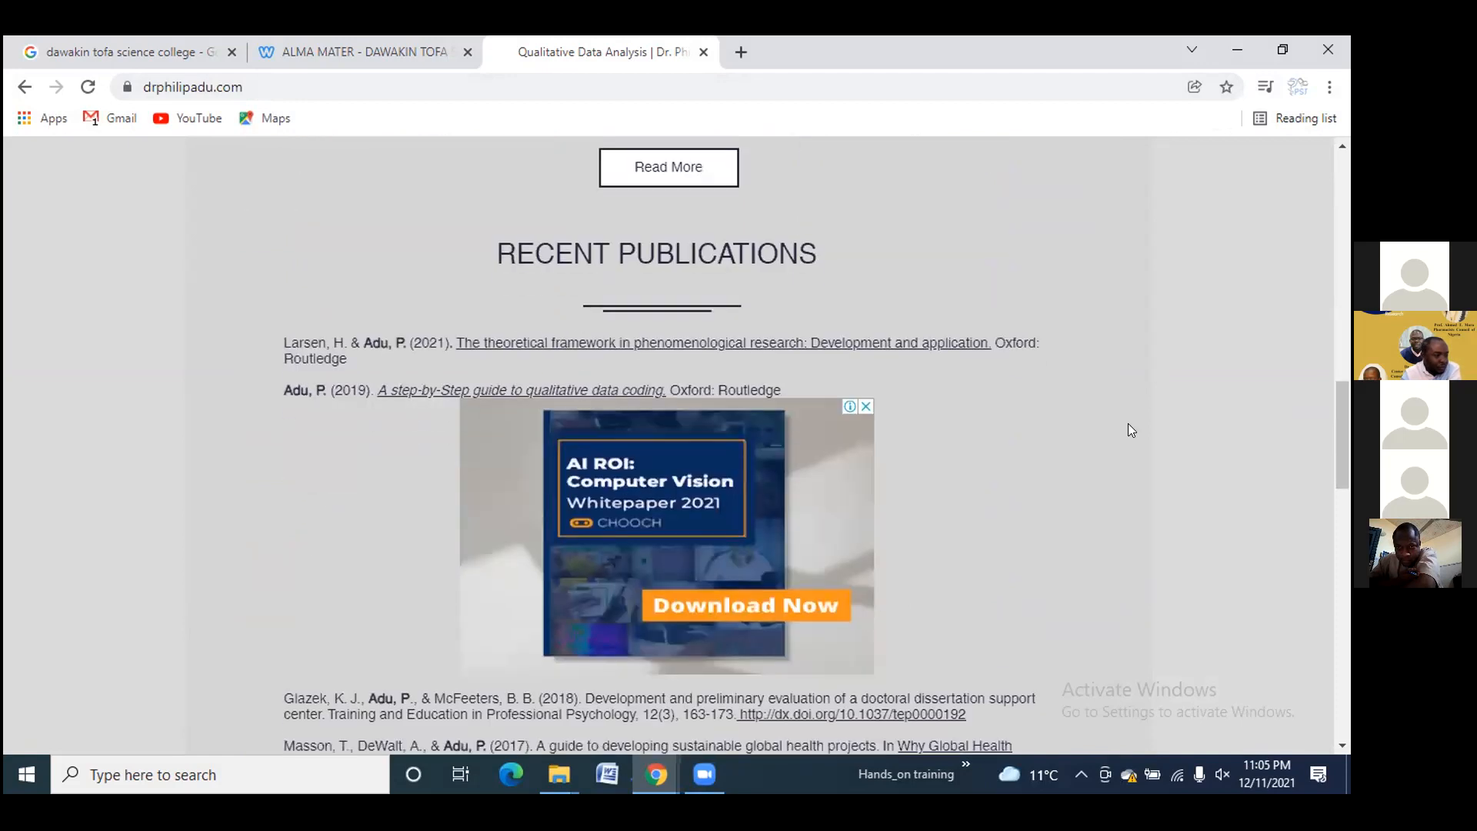
scroll(1129, 425, down, 8)
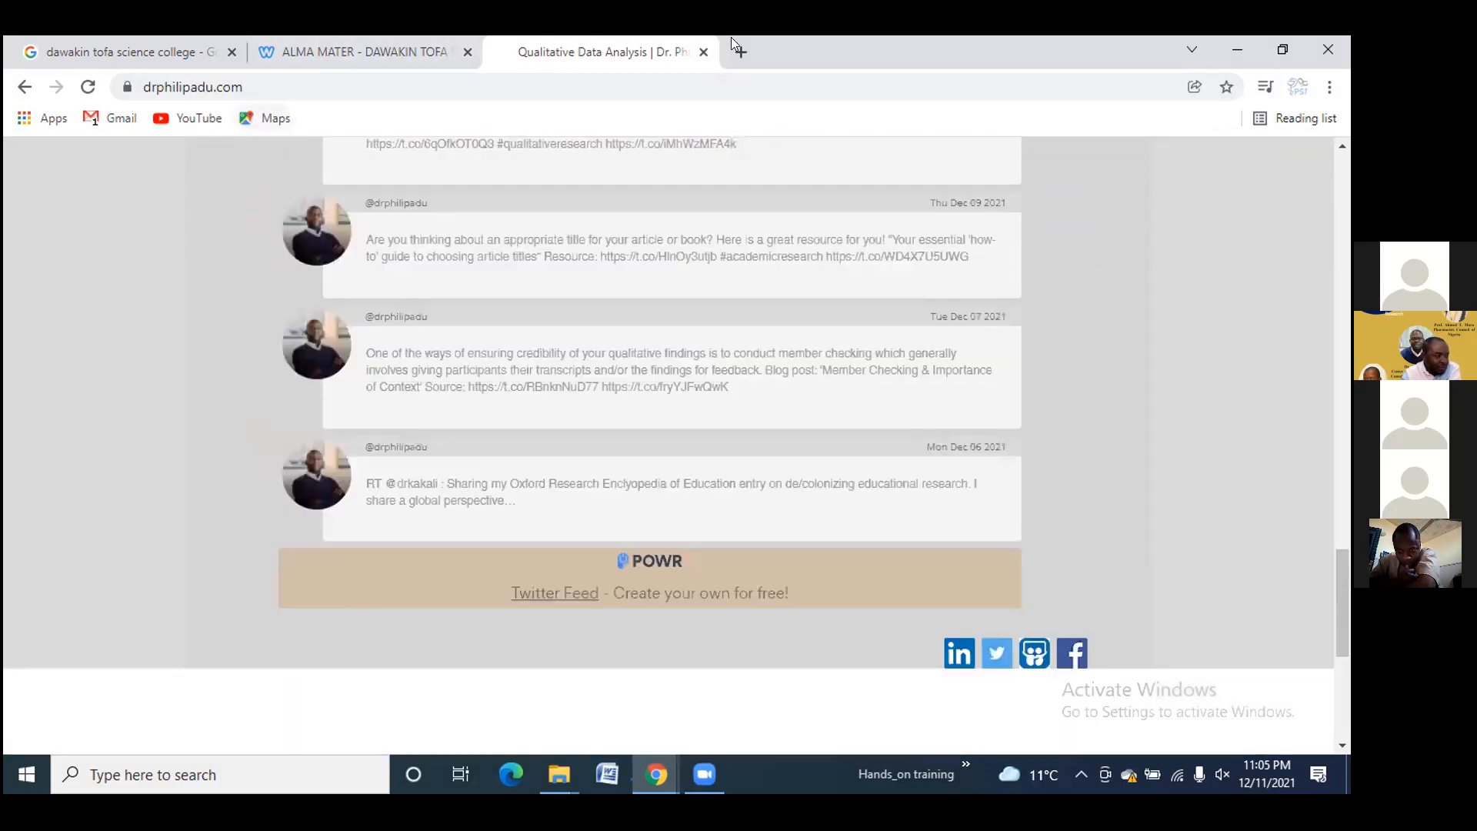
In a new tab, search YouTube for 'philip adu' and scroll through his channel results
click(741, 52)
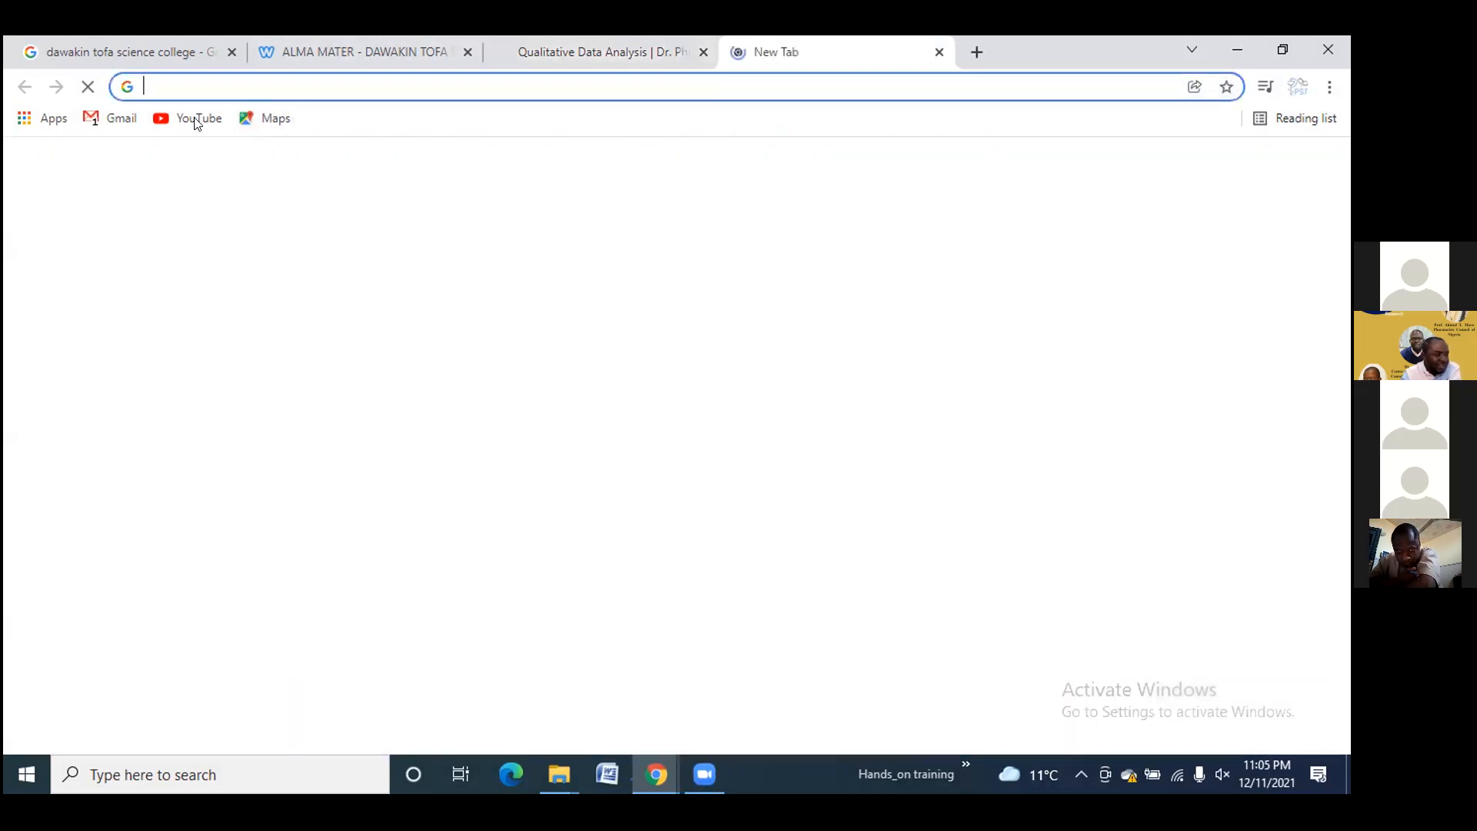
click(197, 119)
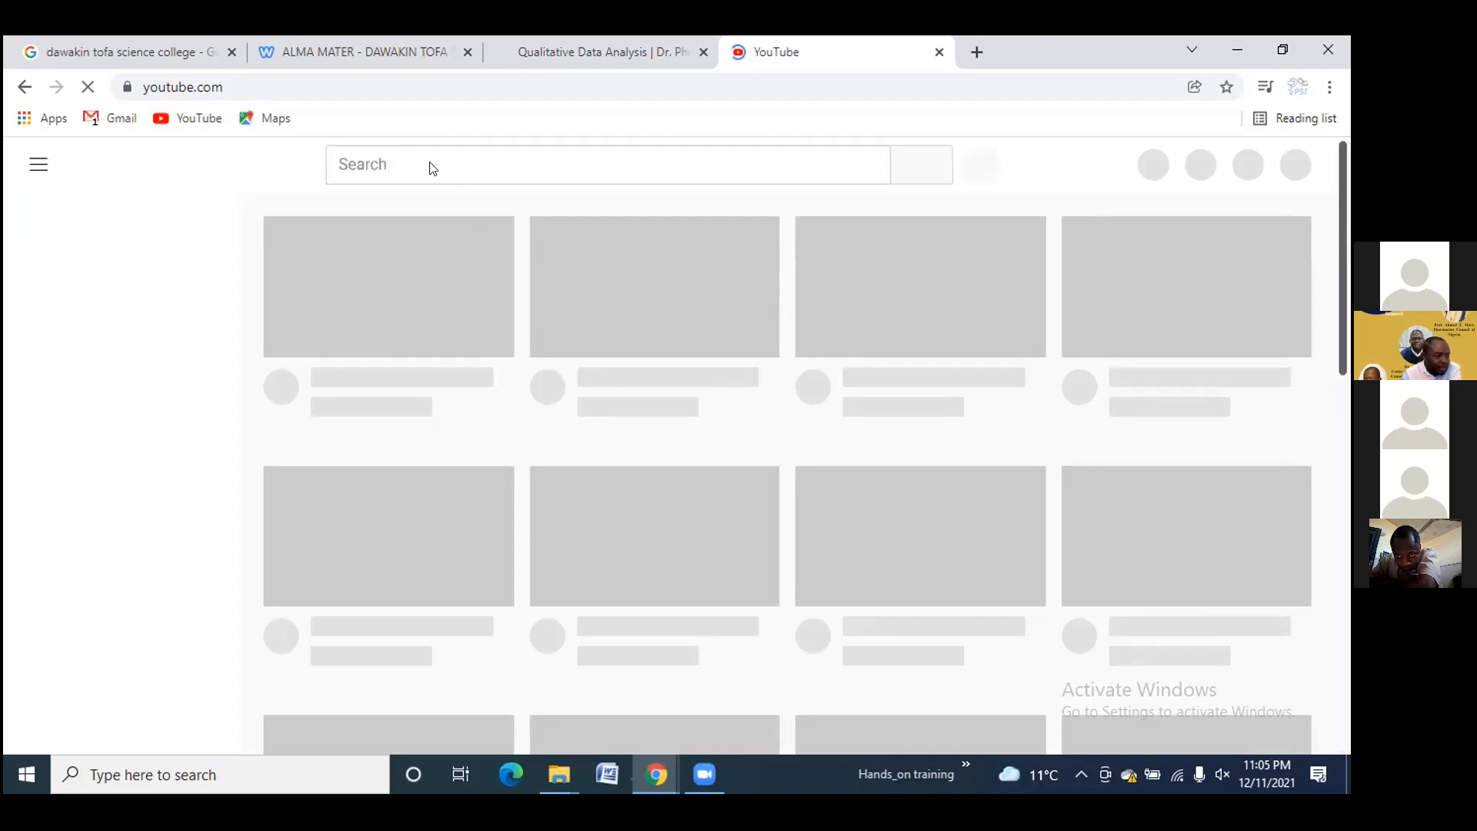
click(412, 157)
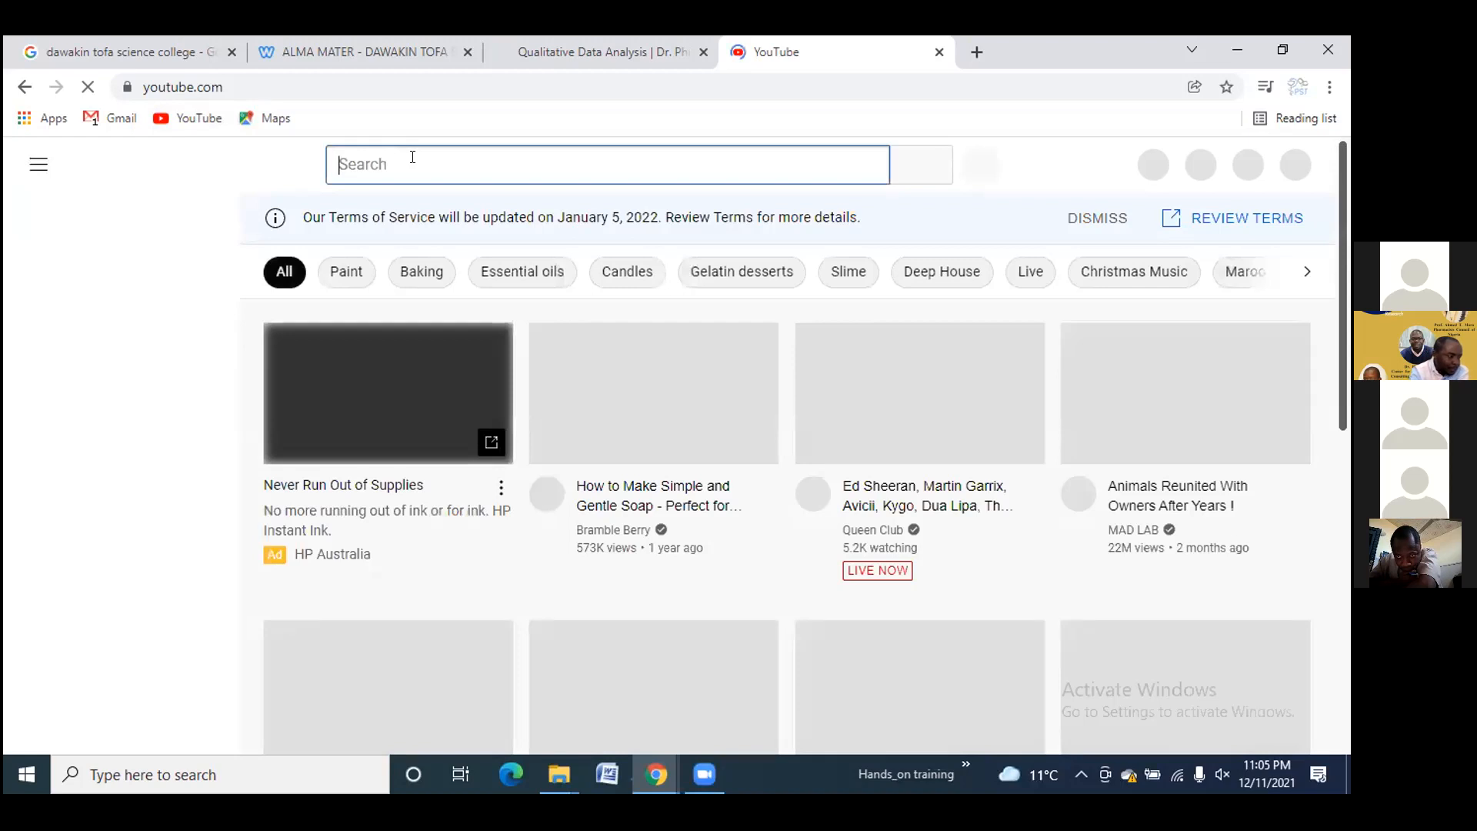
text(philip ad)
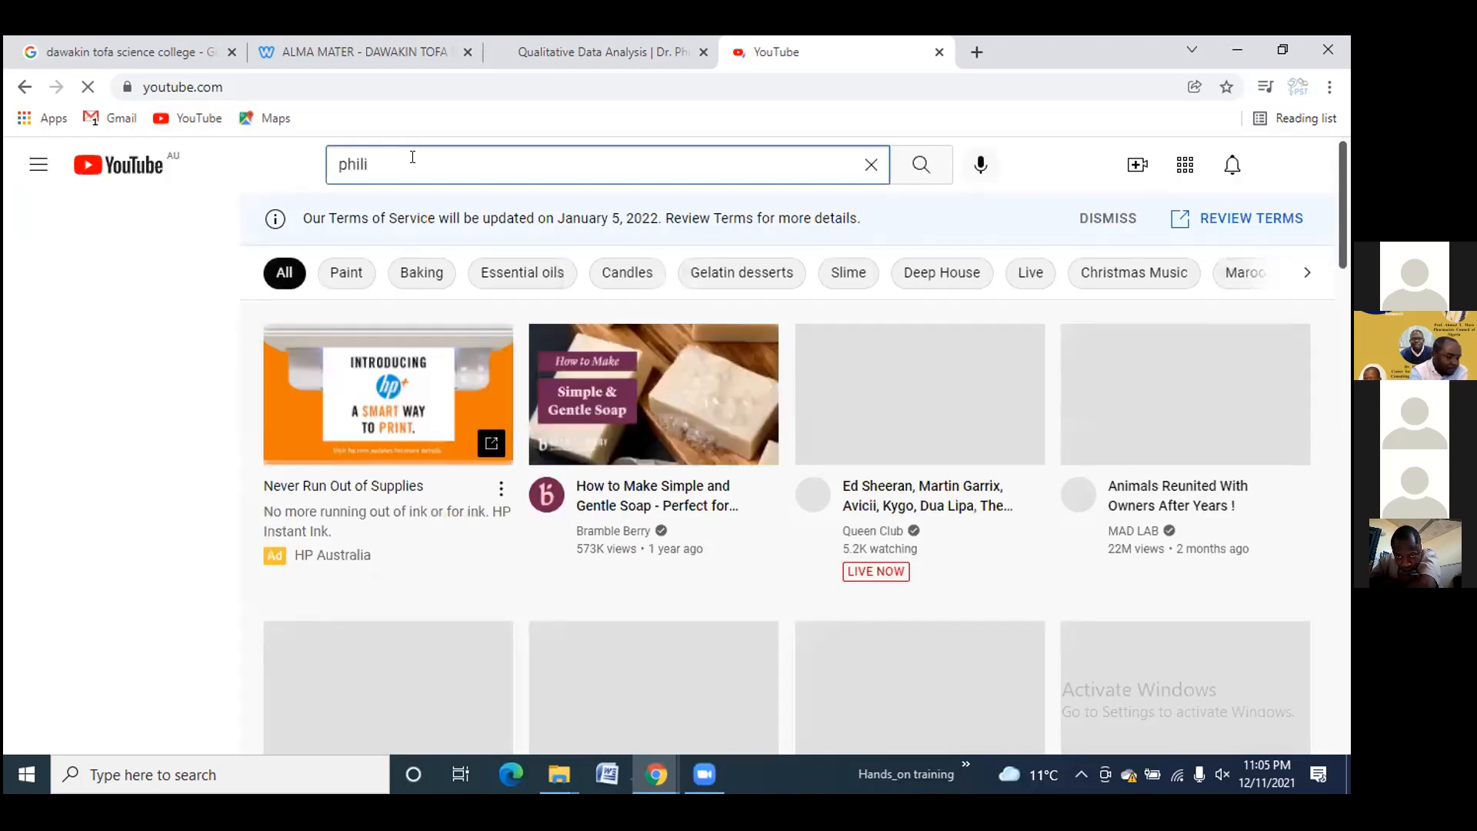
text(u)
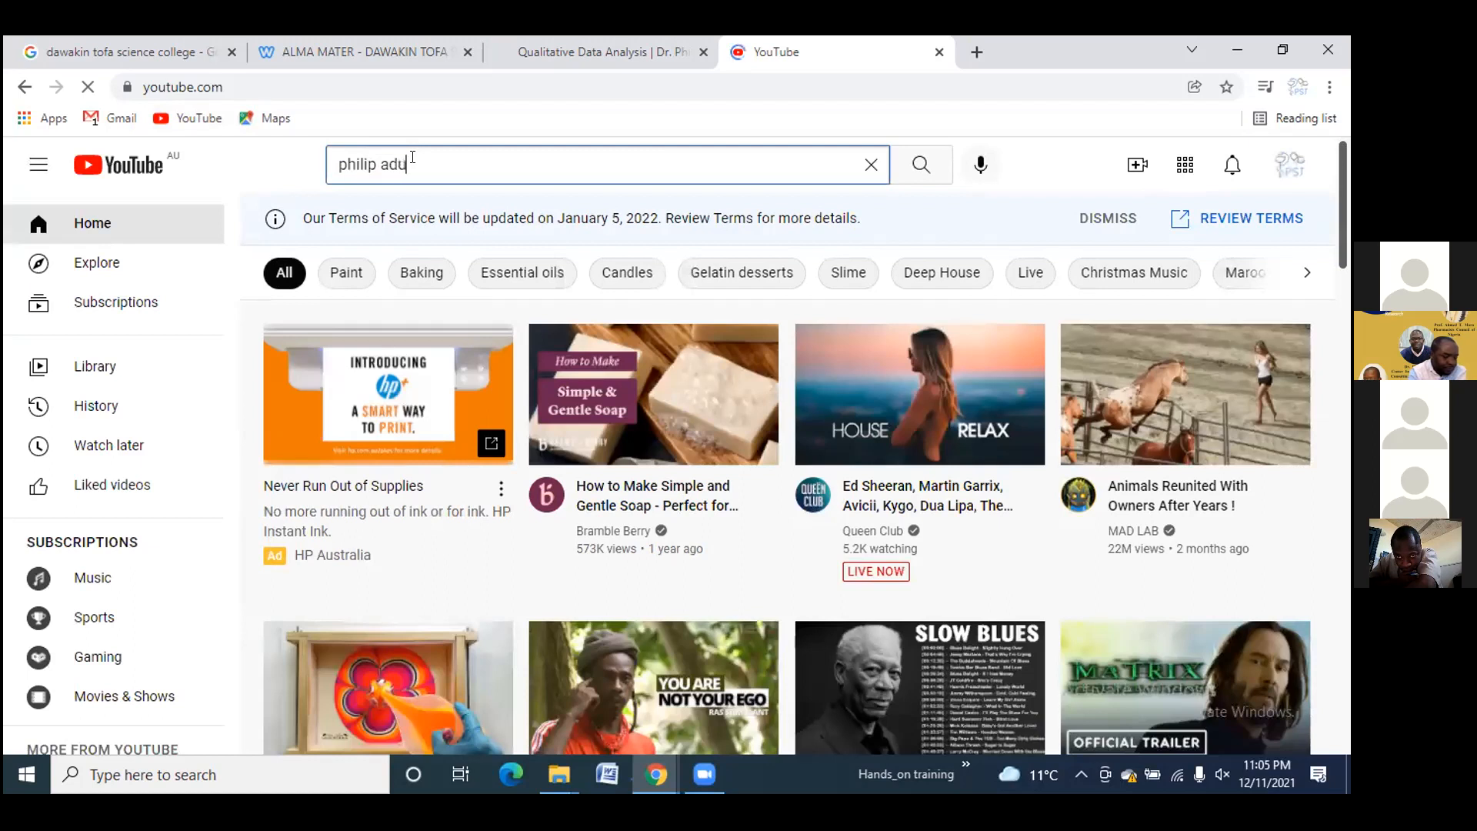
key(Return)
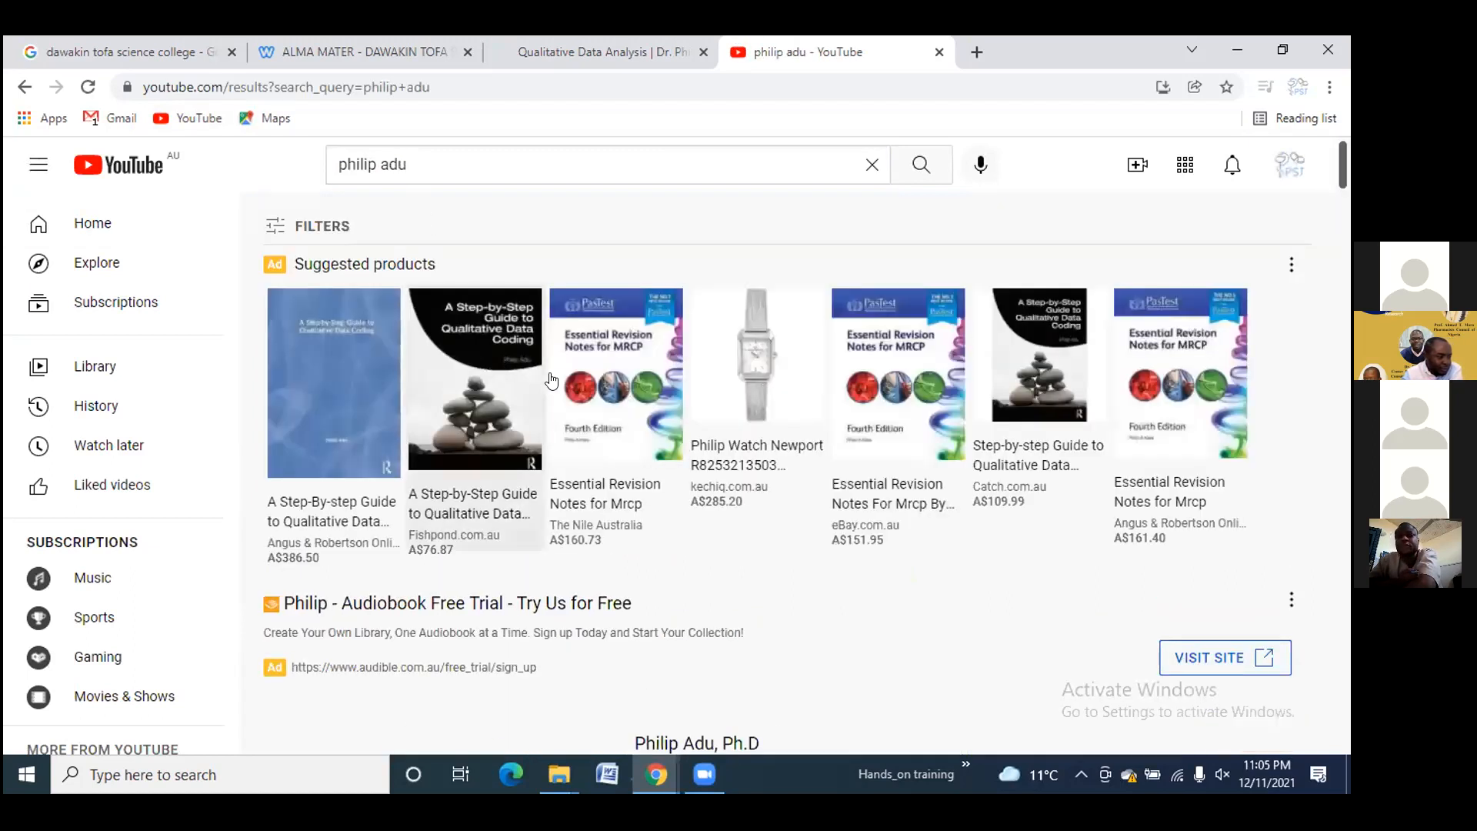
scroll(502, 383, down, 1)
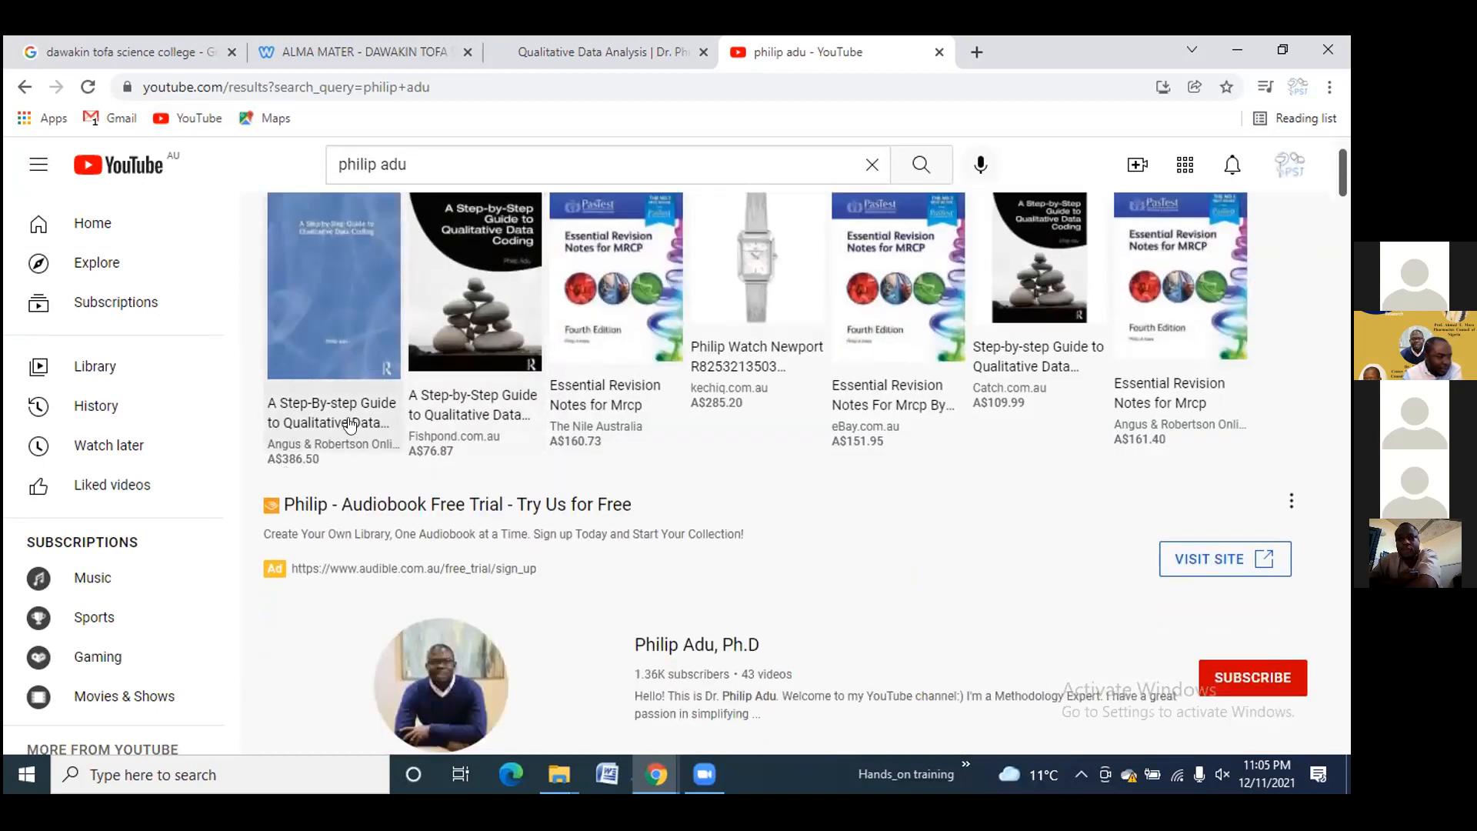
scroll(490, 350, down, 2)
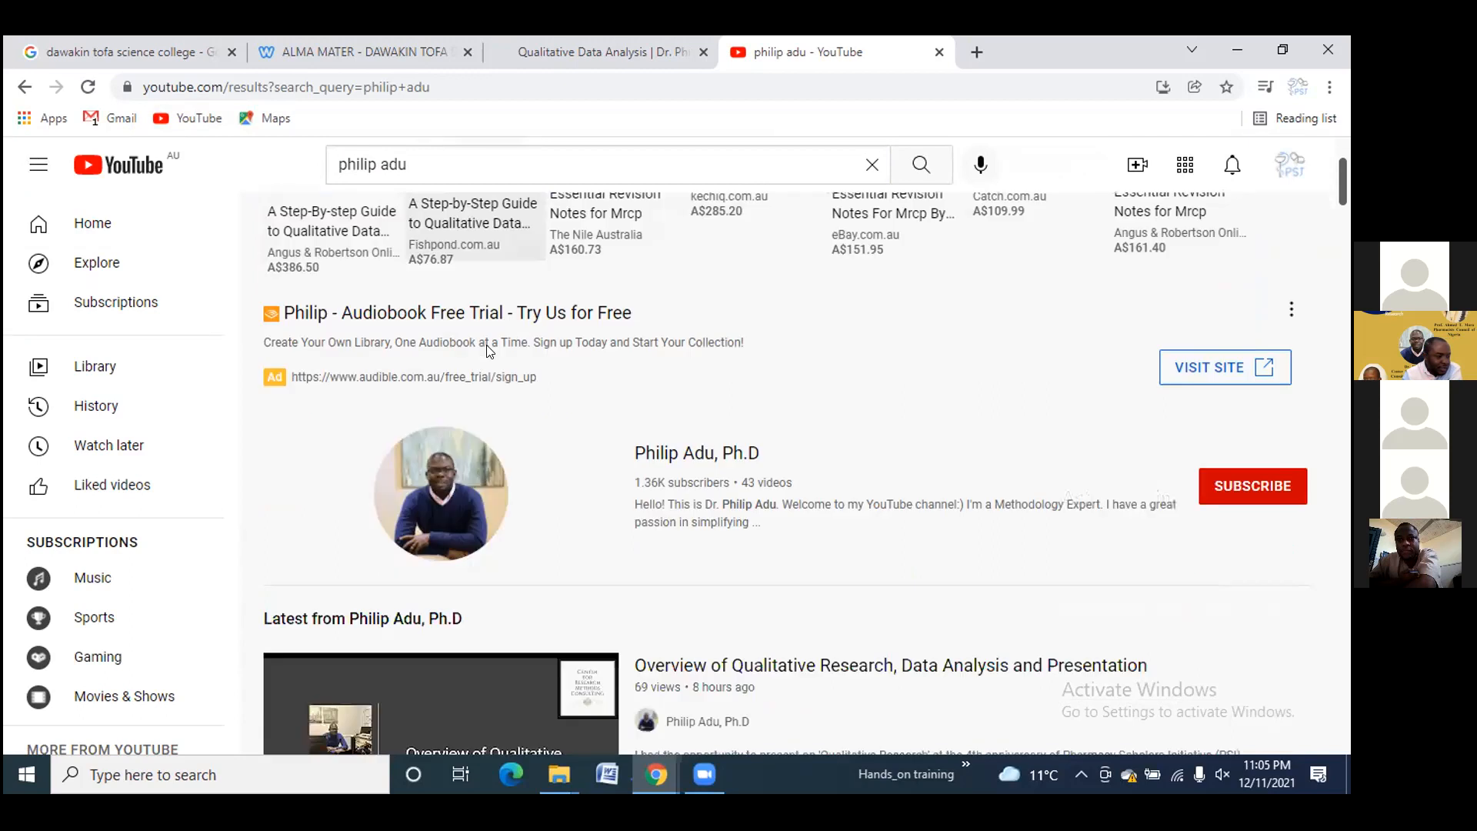
scroll(630, 389, down, 1)
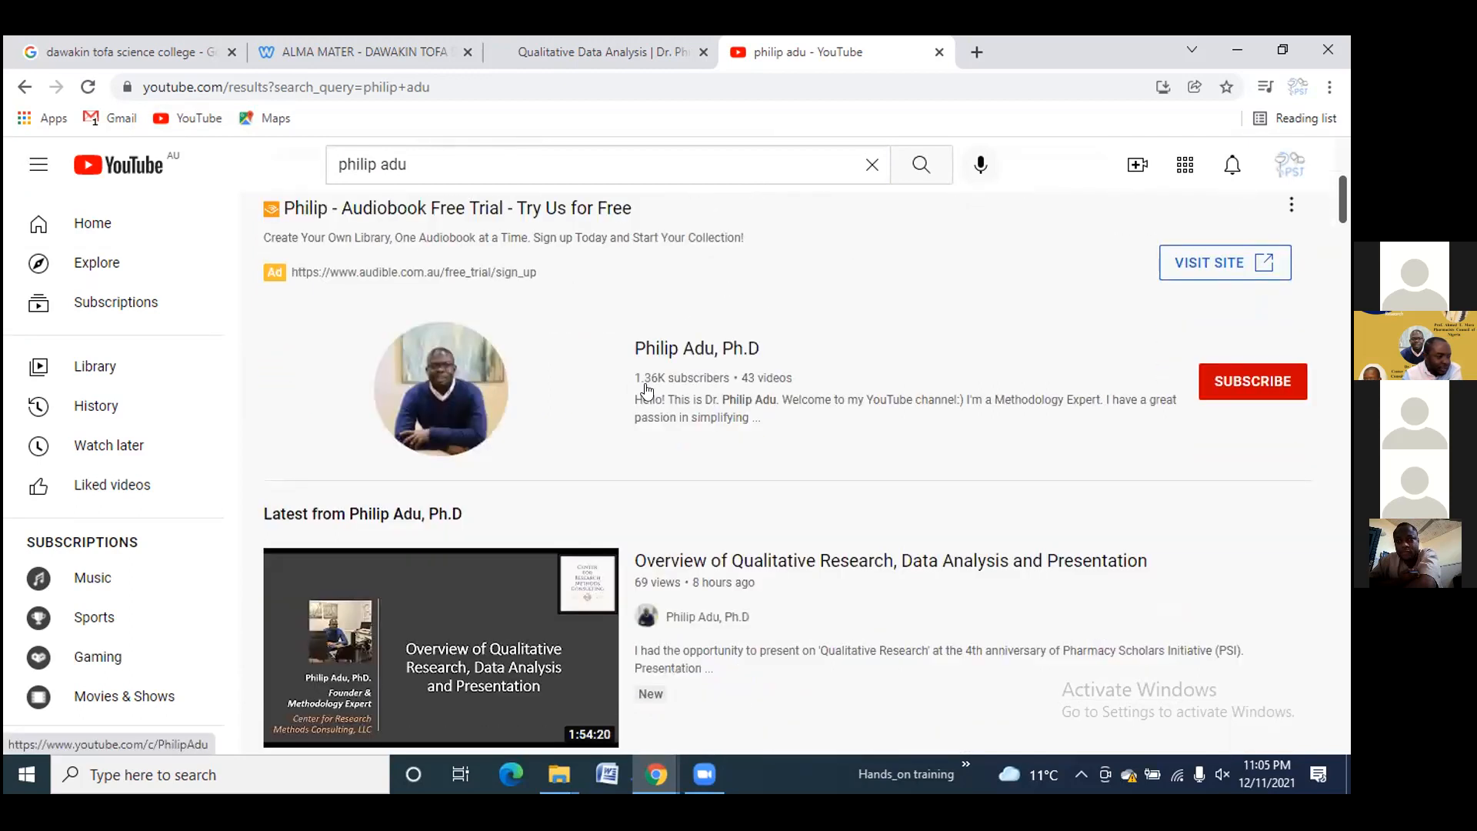
scroll(629, 388, down, 2)
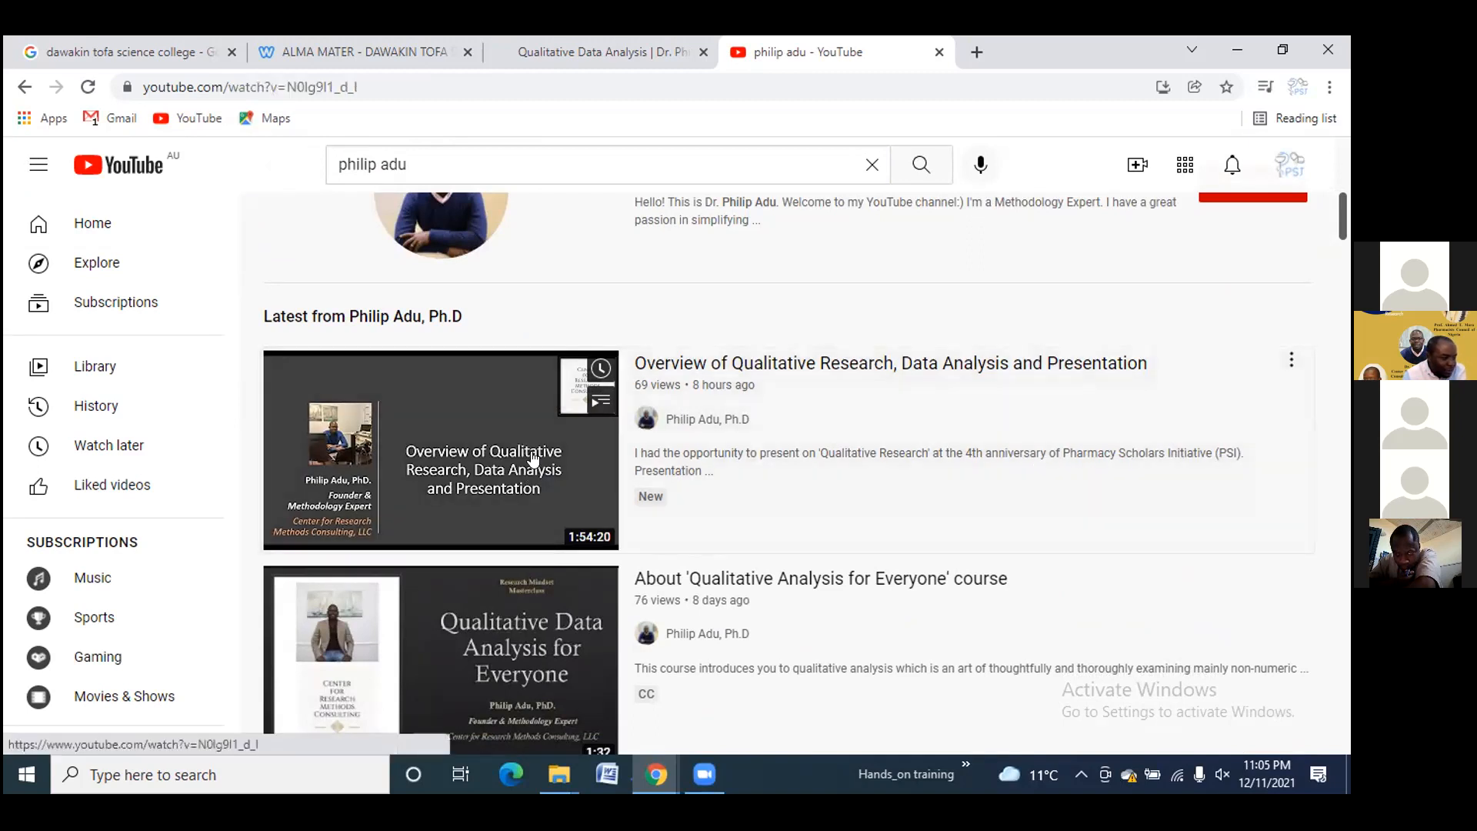
Play 'Overview of Qualitative Research, Data Analysis and Presentation' with sound and skip toward its end
click(533, 460)
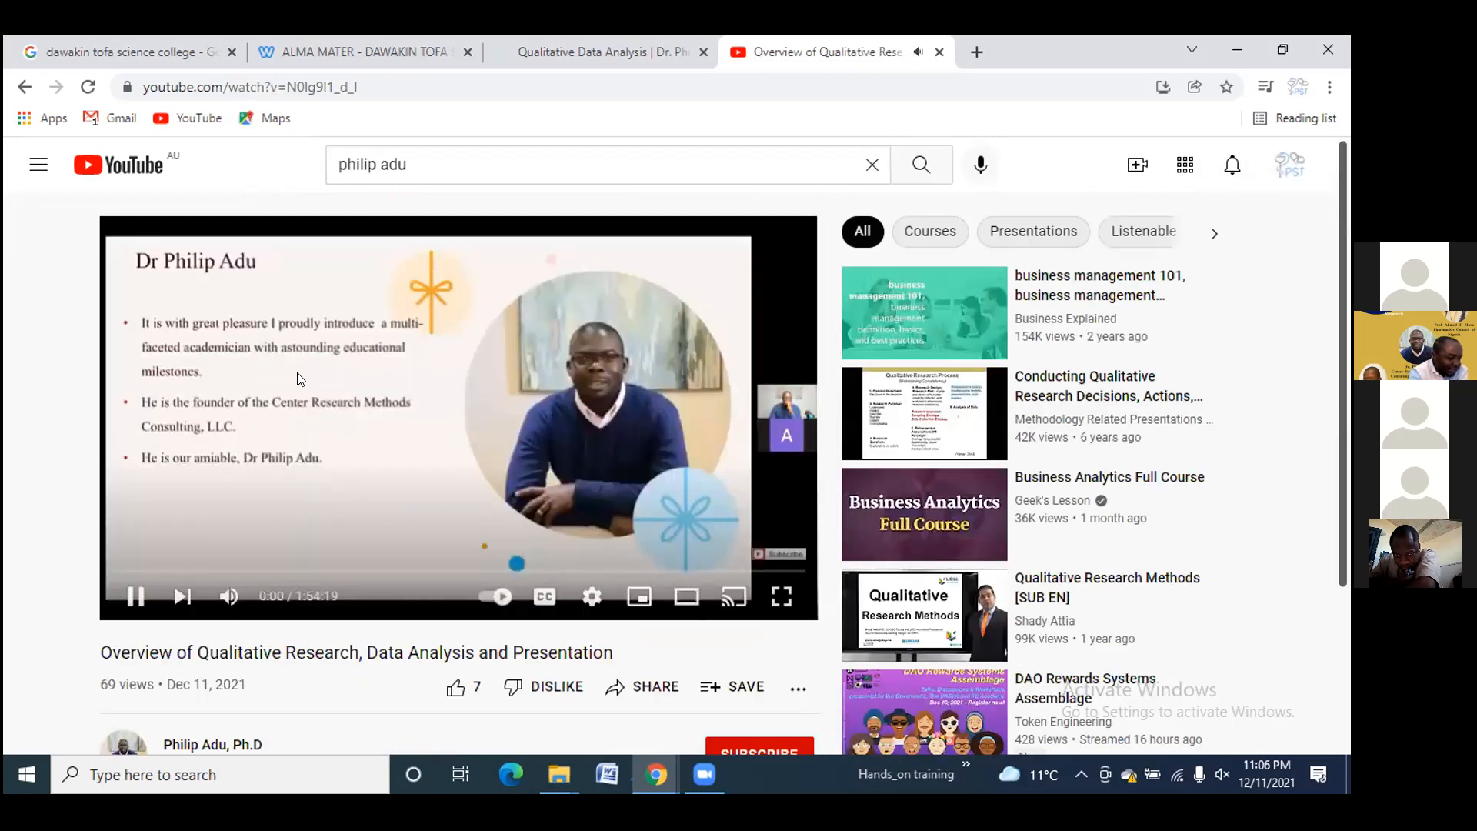
key(XF86AudioRaiseVolume)
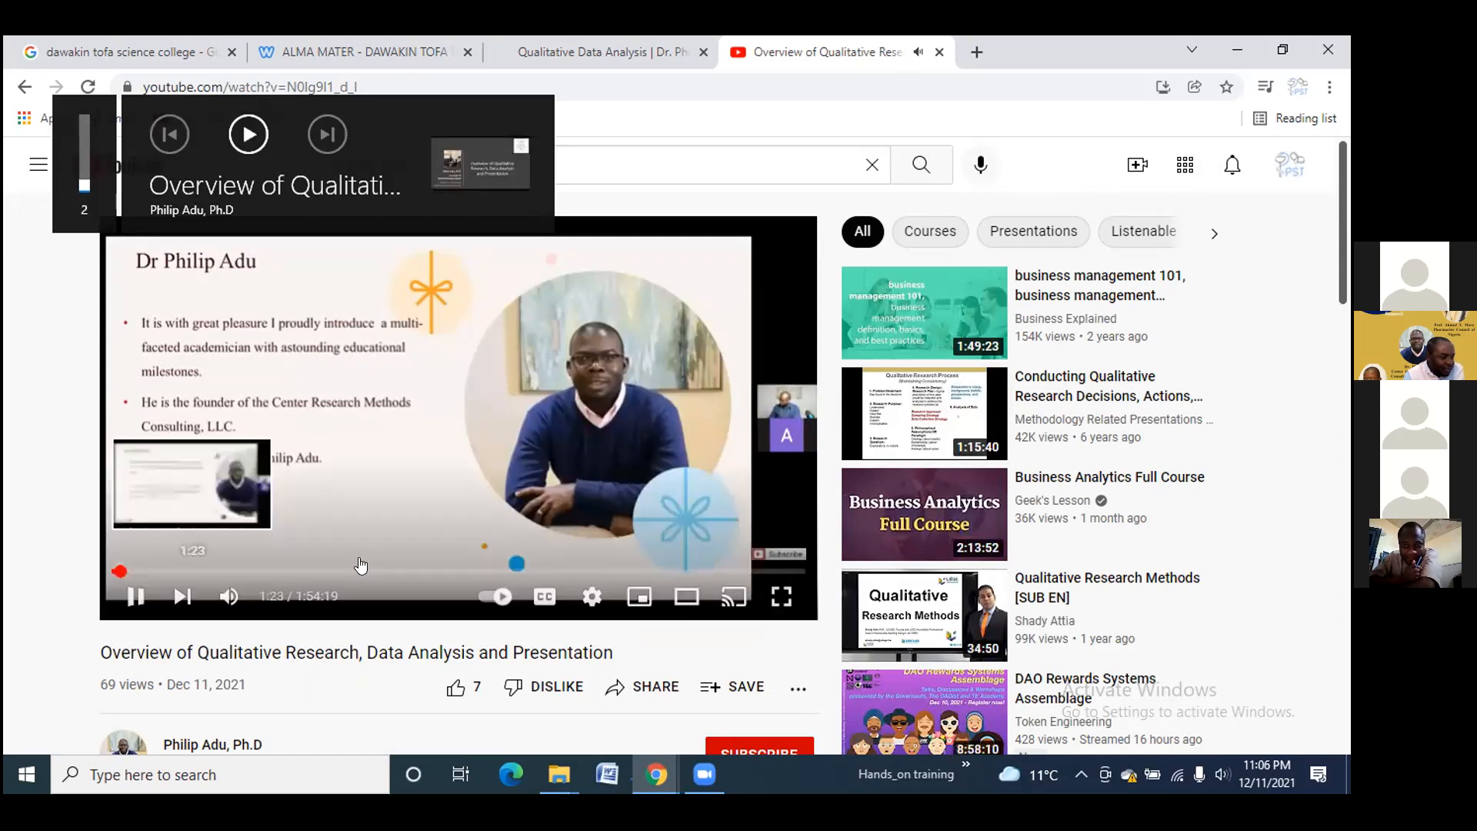
drag(365, 569, 366, 568)
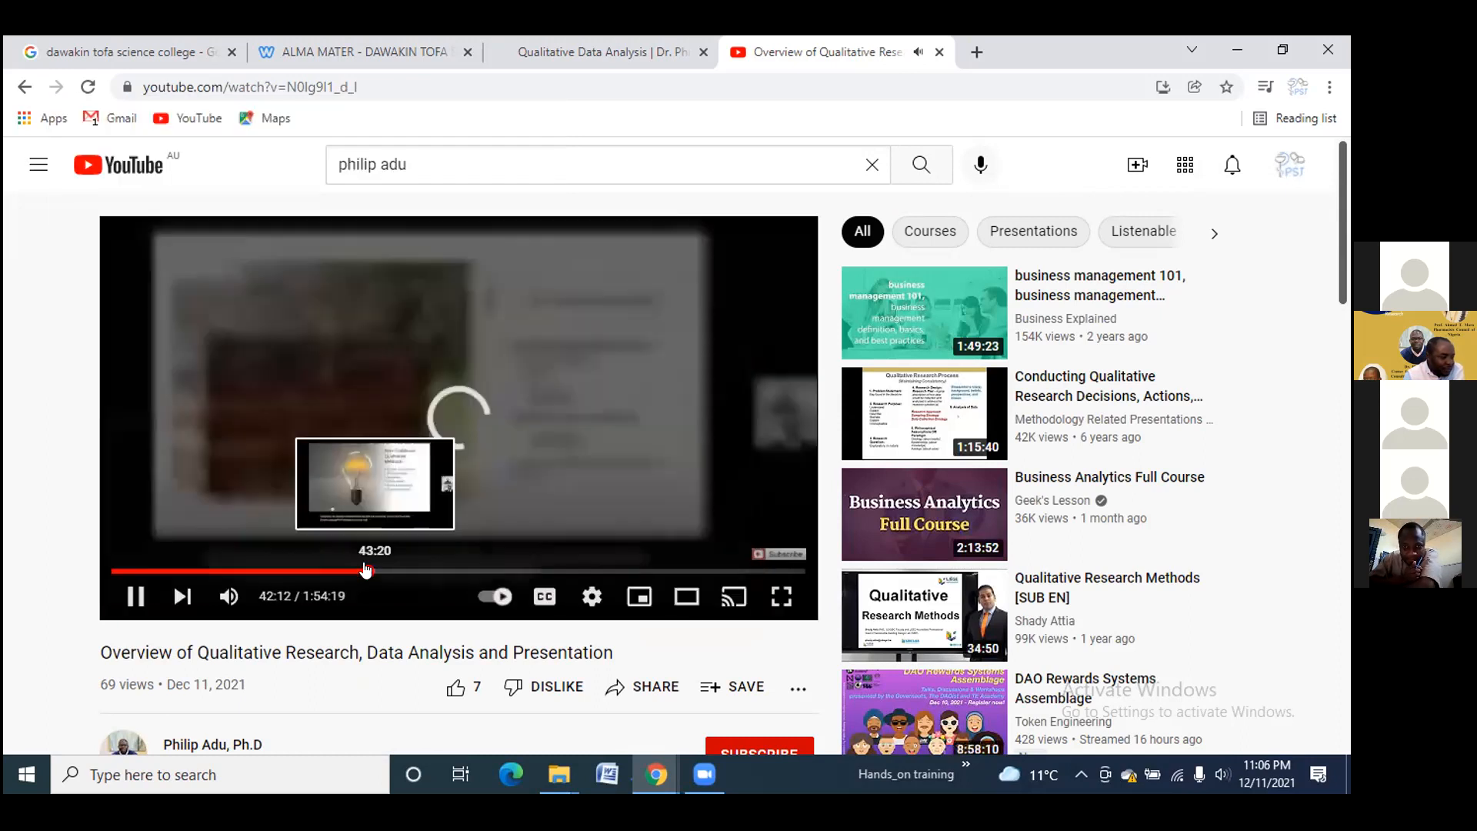
click(570, 571)
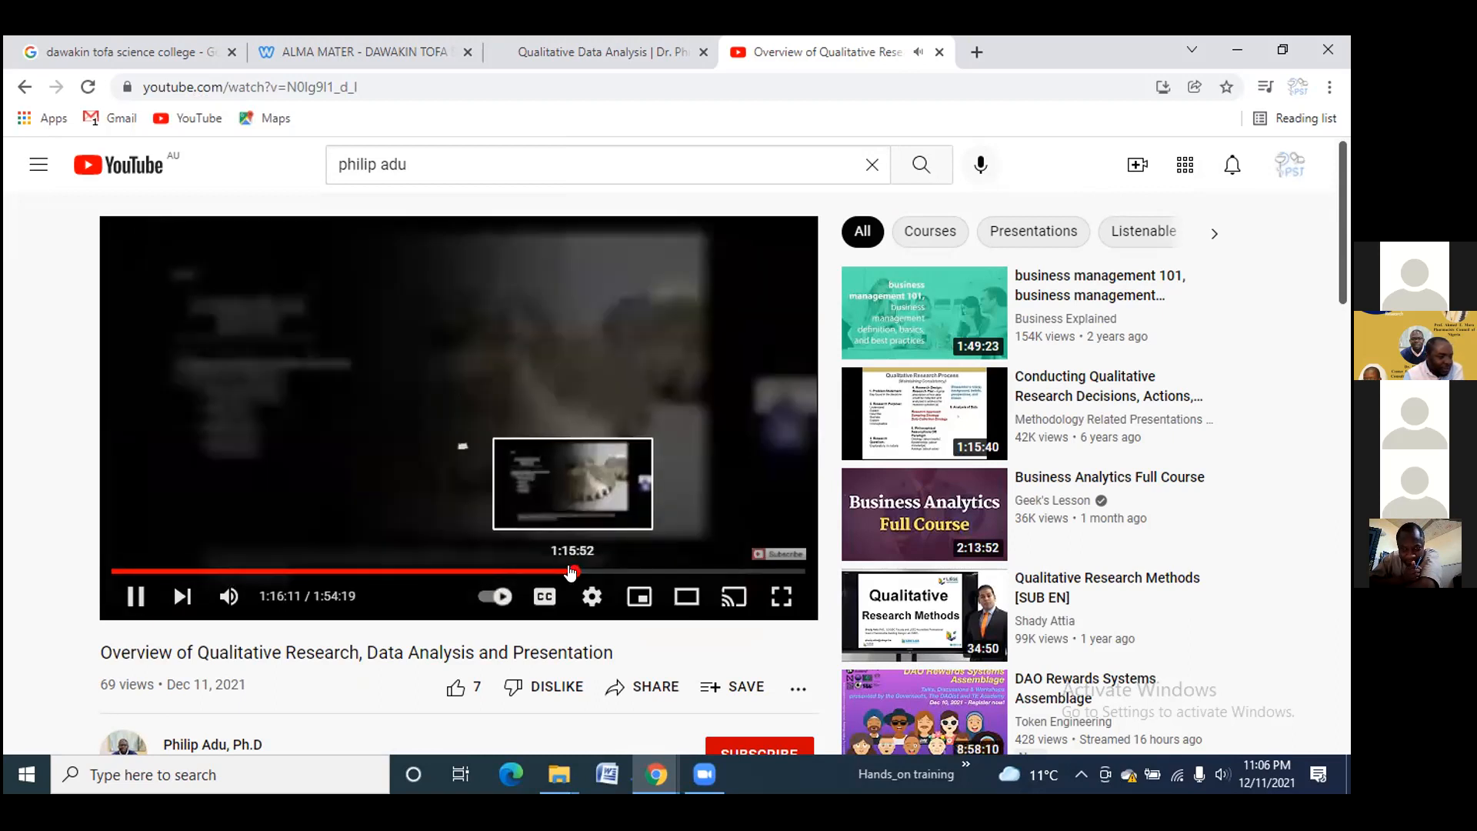
click(704, 575)
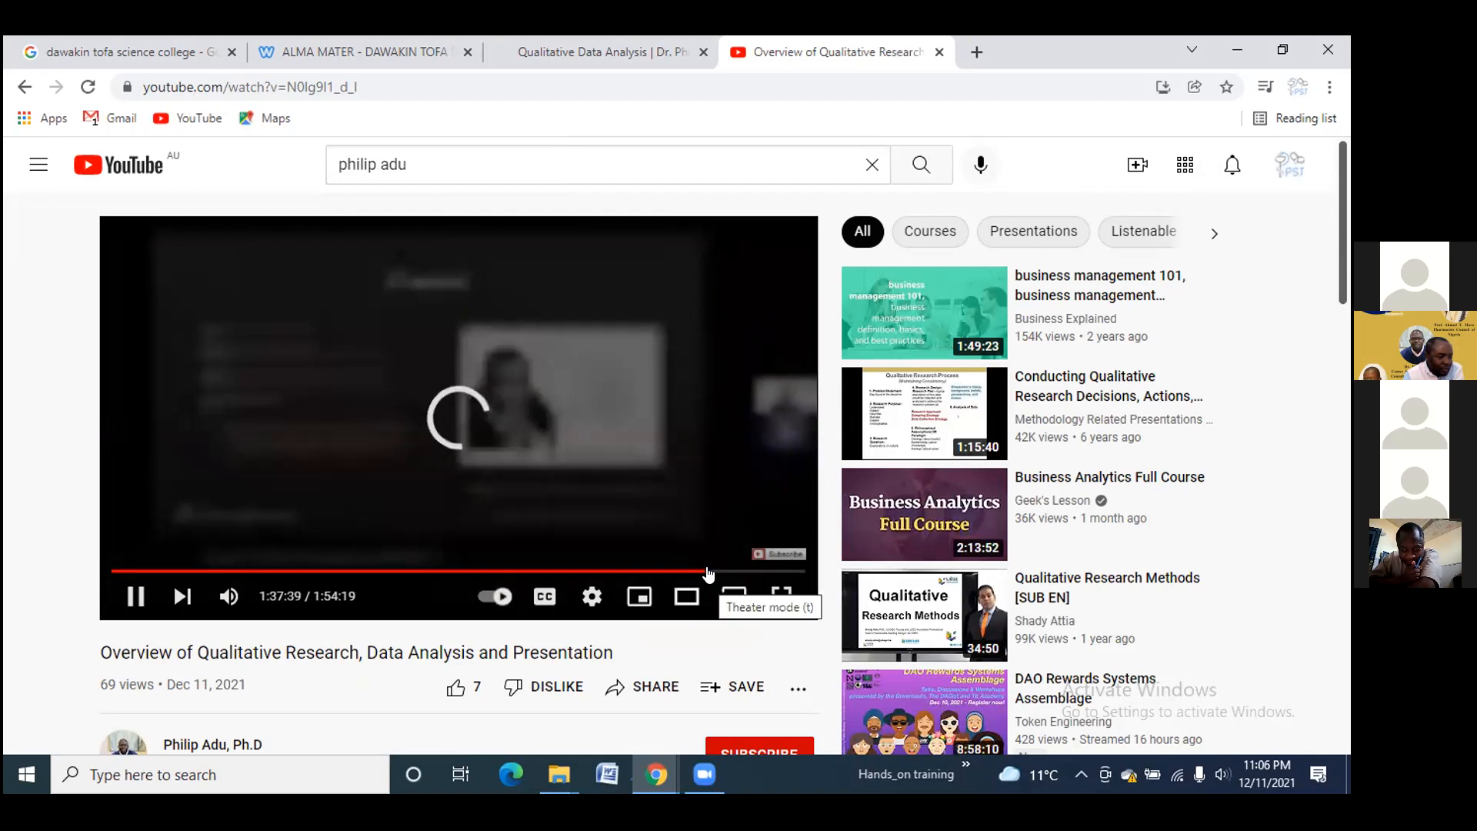
click(754, 571)
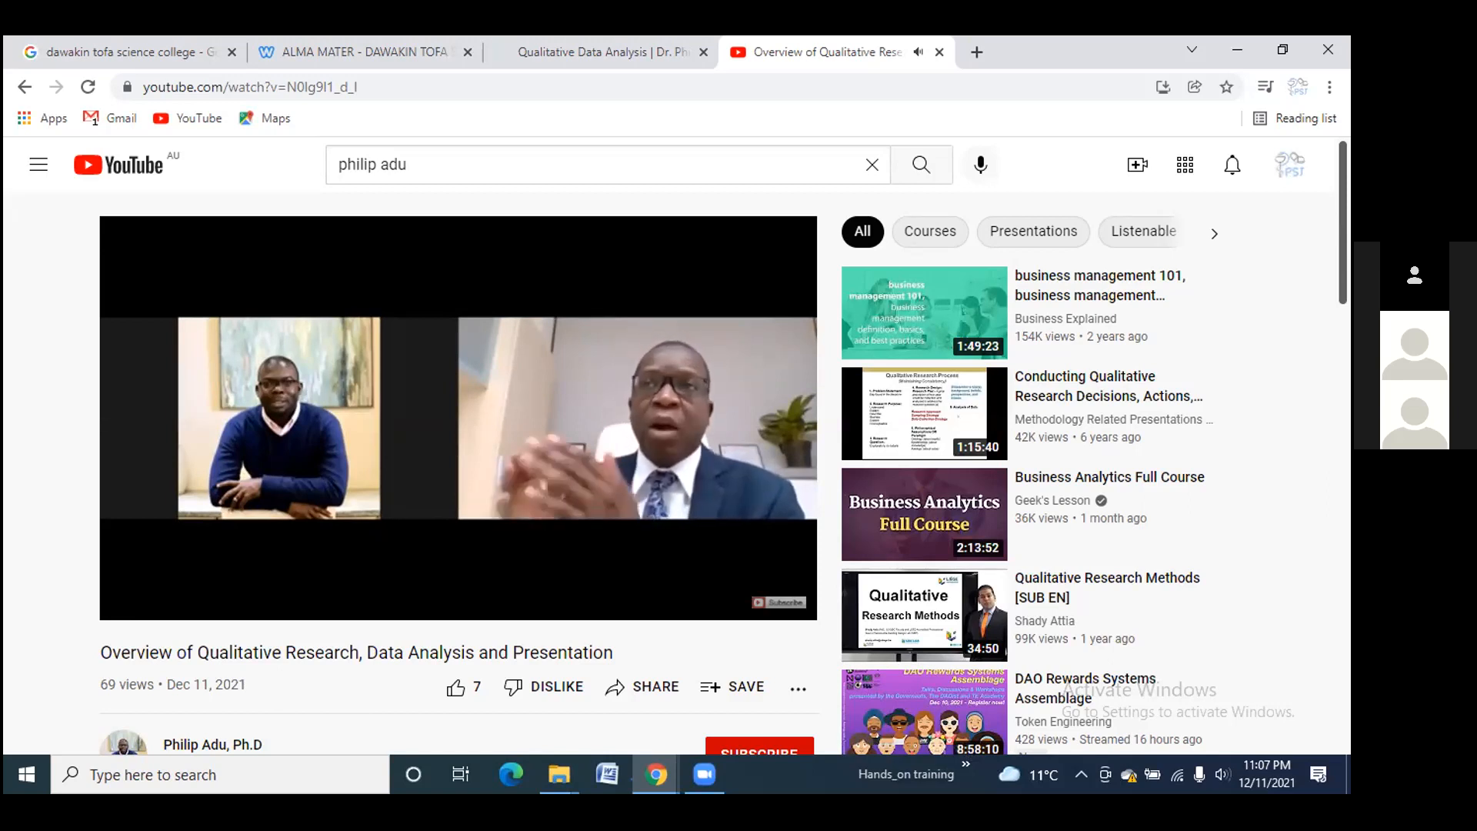
mouse_move(414, 376)
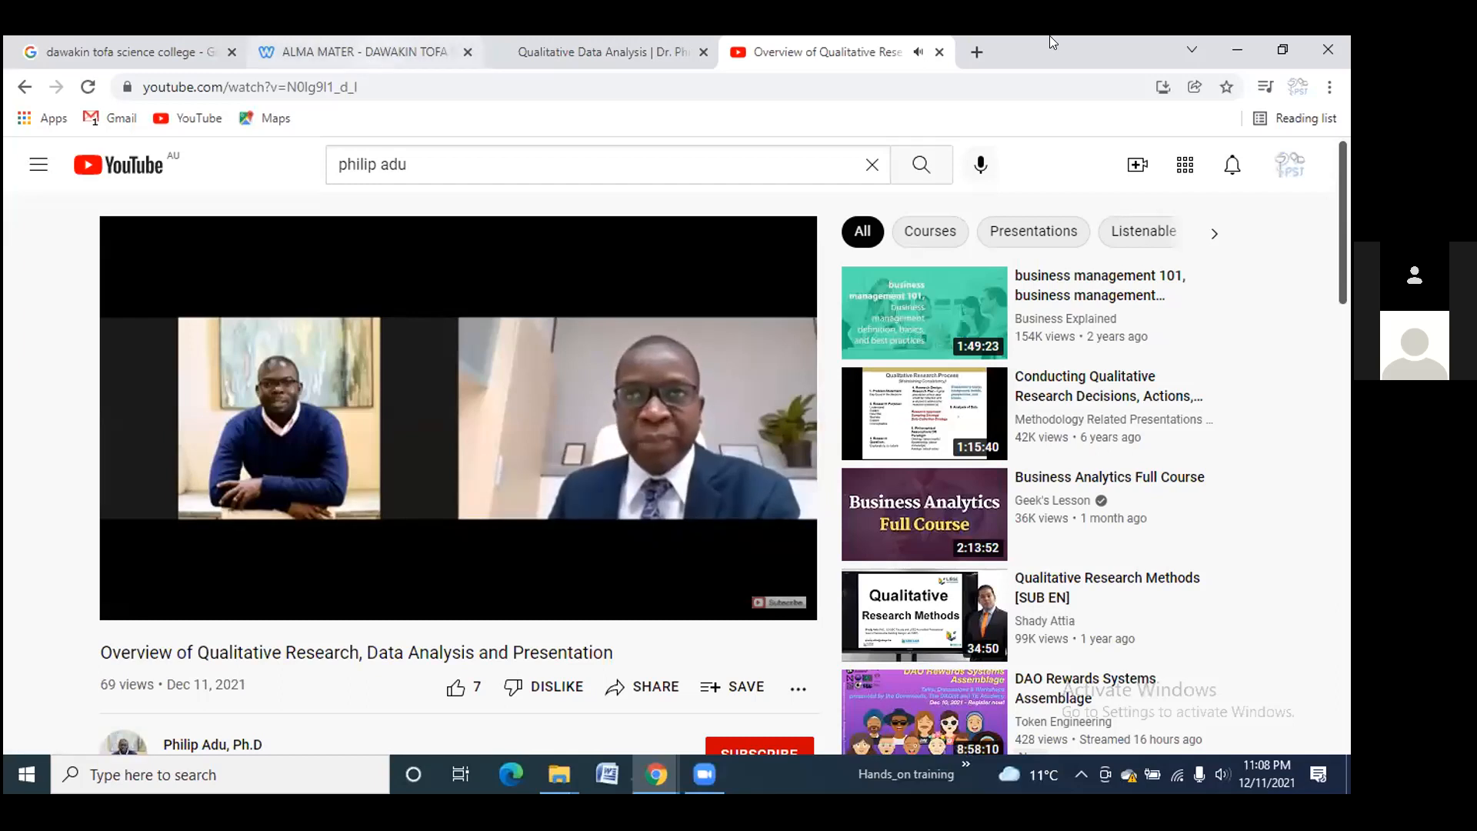
Open the live site's HANDS-ON TRAINING page and scroll through the embedded soap_making.pdf
click(1229, 46)
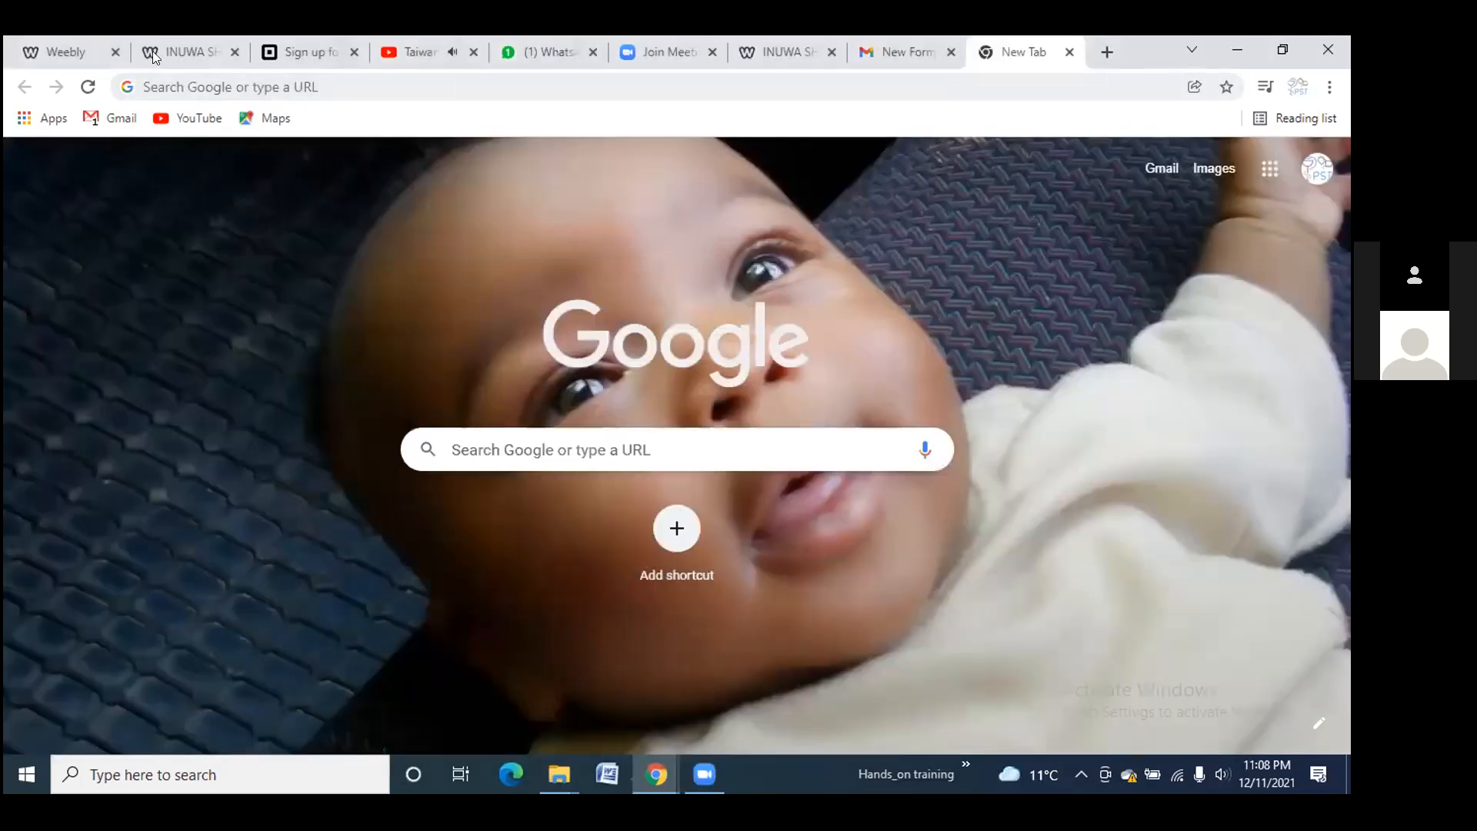
click(171, 54)
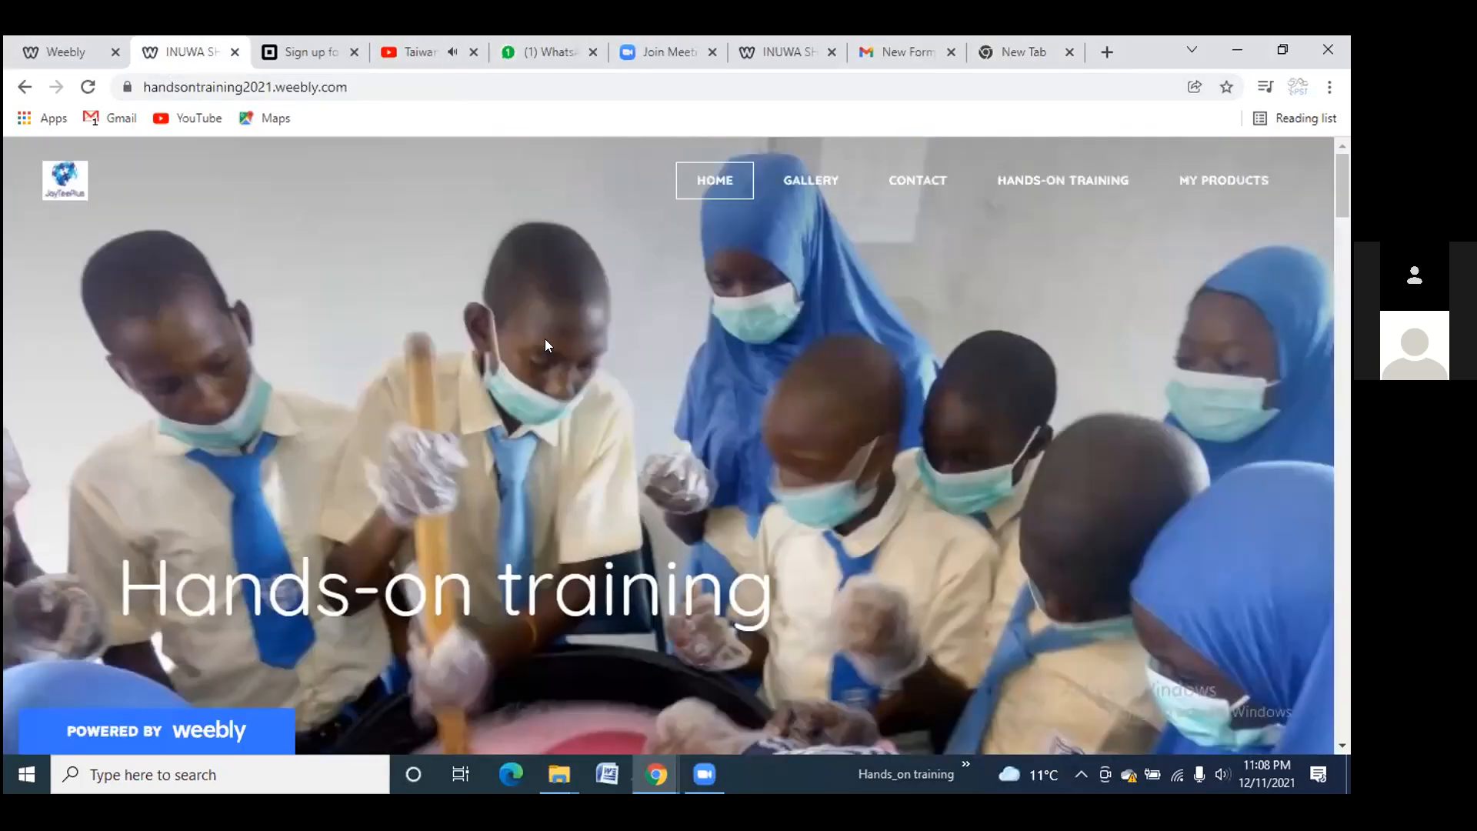
click(1038, 185)
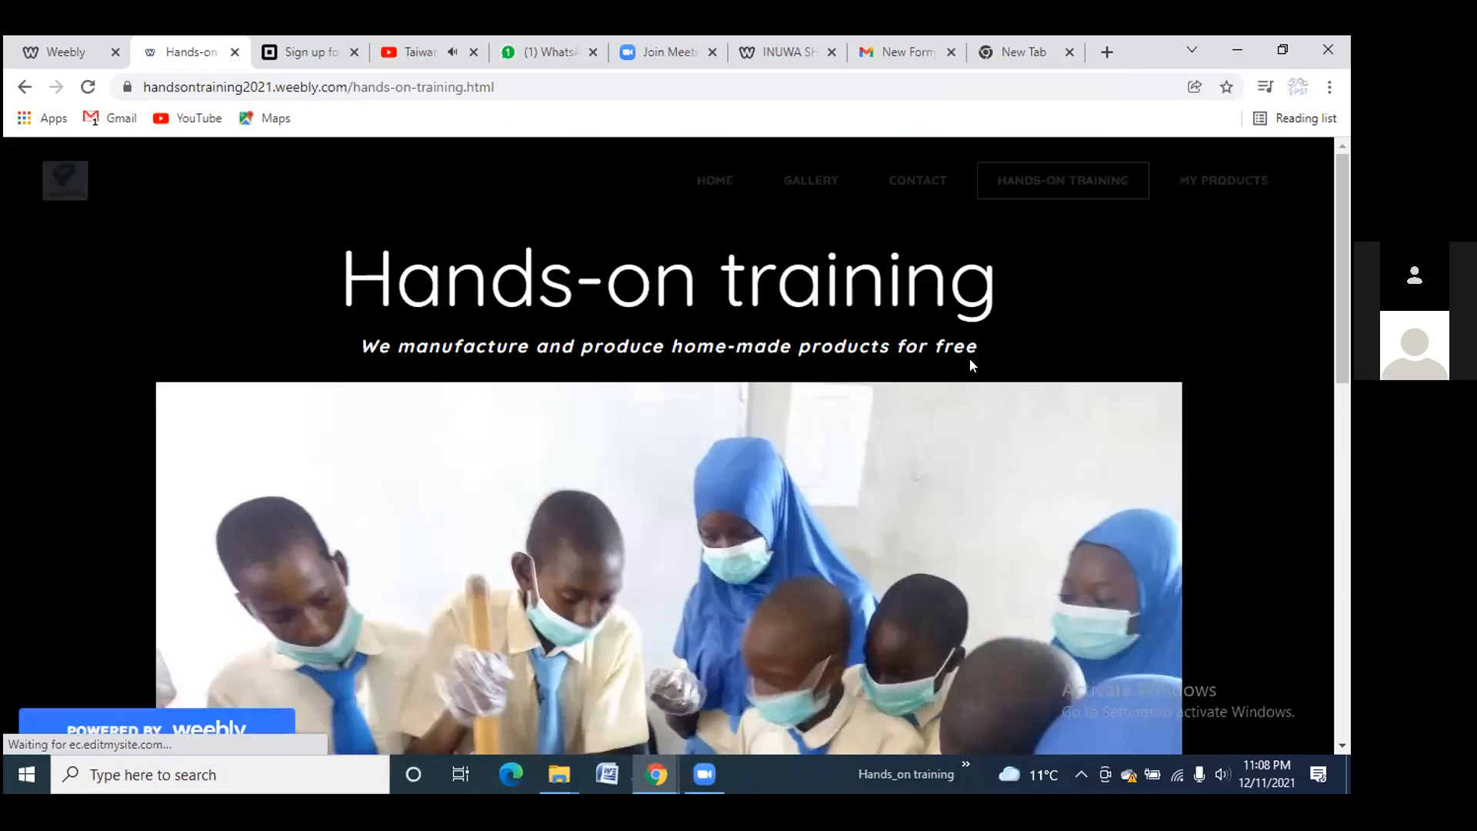
scroll(879, 385, down, 10)
scroll(793, 411, down, 4)
scroll(794, 408, up, 6)
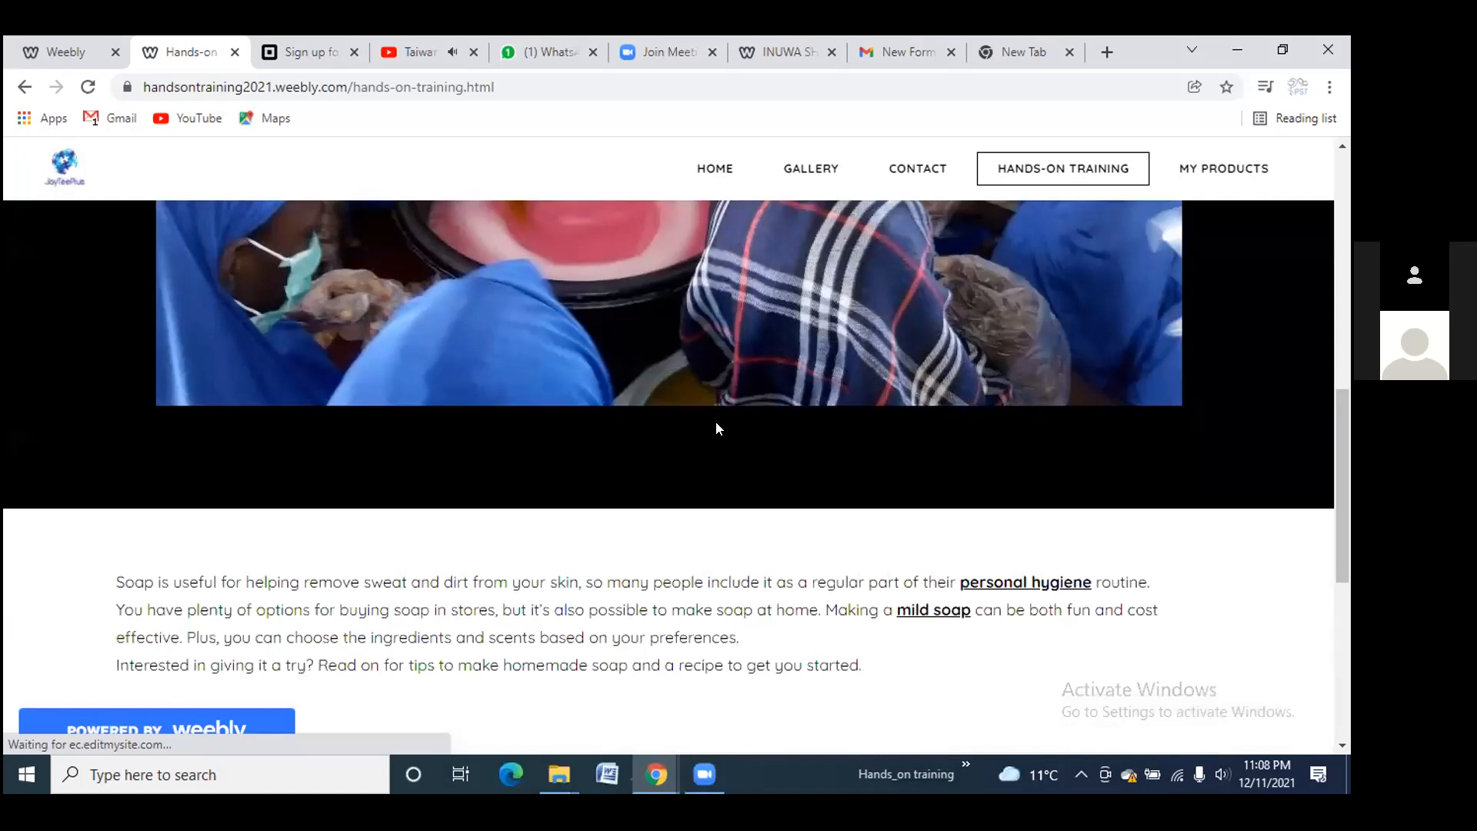
scroll(717, 424, down, 5)
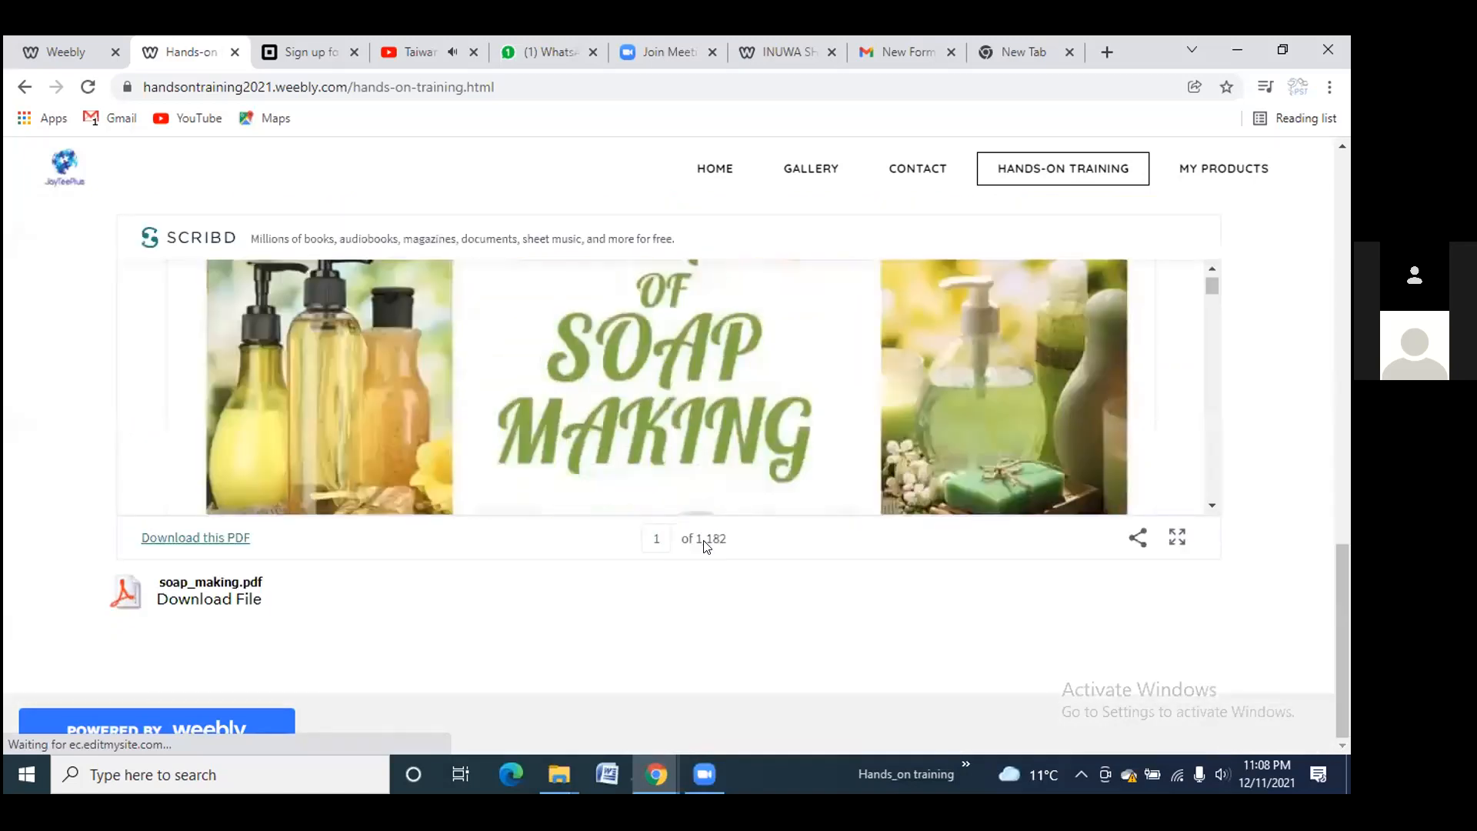
scroll(918, 445, down, 3)
scroll(912, 443, down, 3)
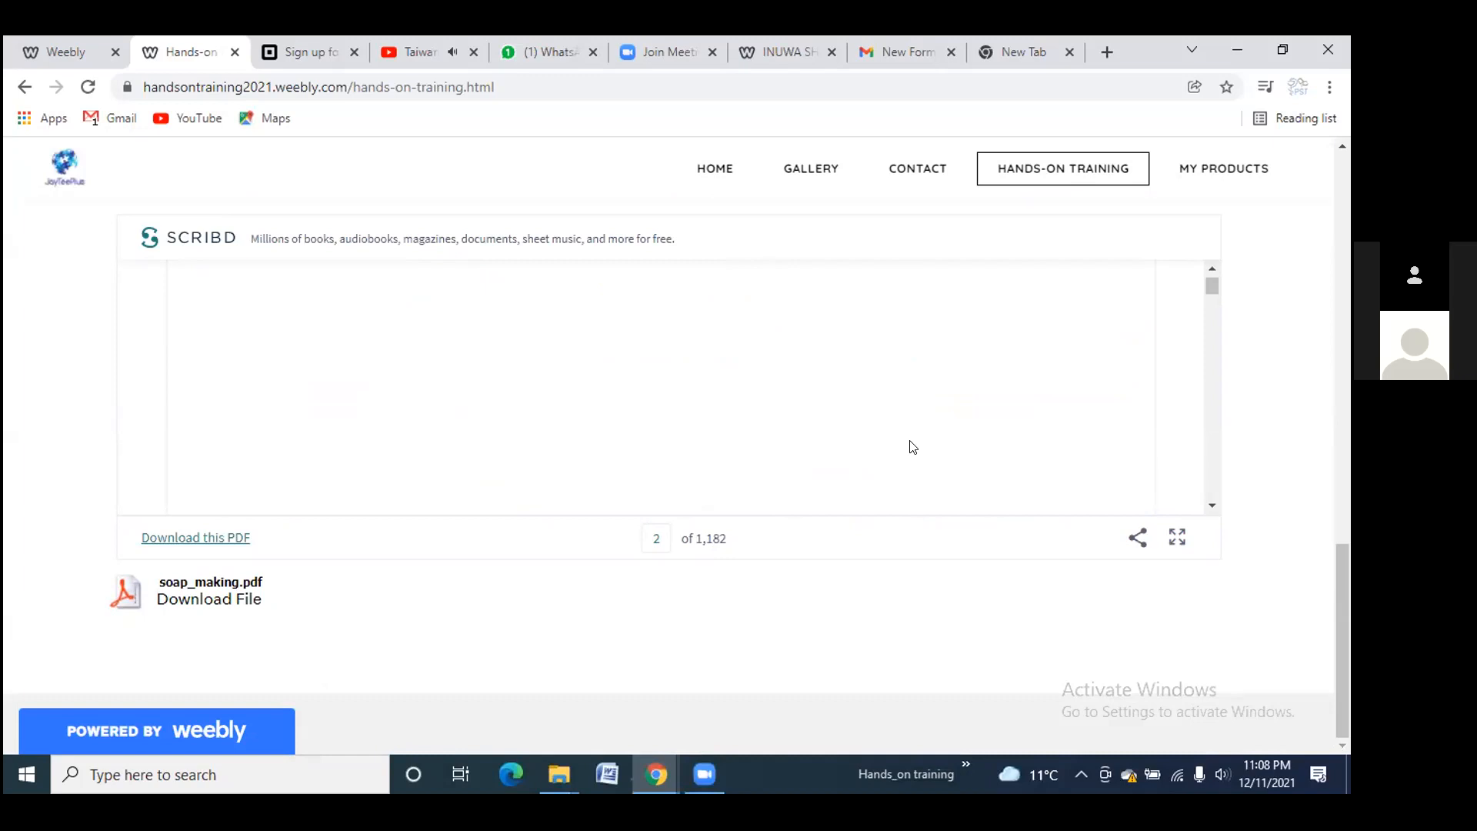
Return to the Weebly editor and scroll over the home page
mouse_move(172, 726)
click(67, 54)
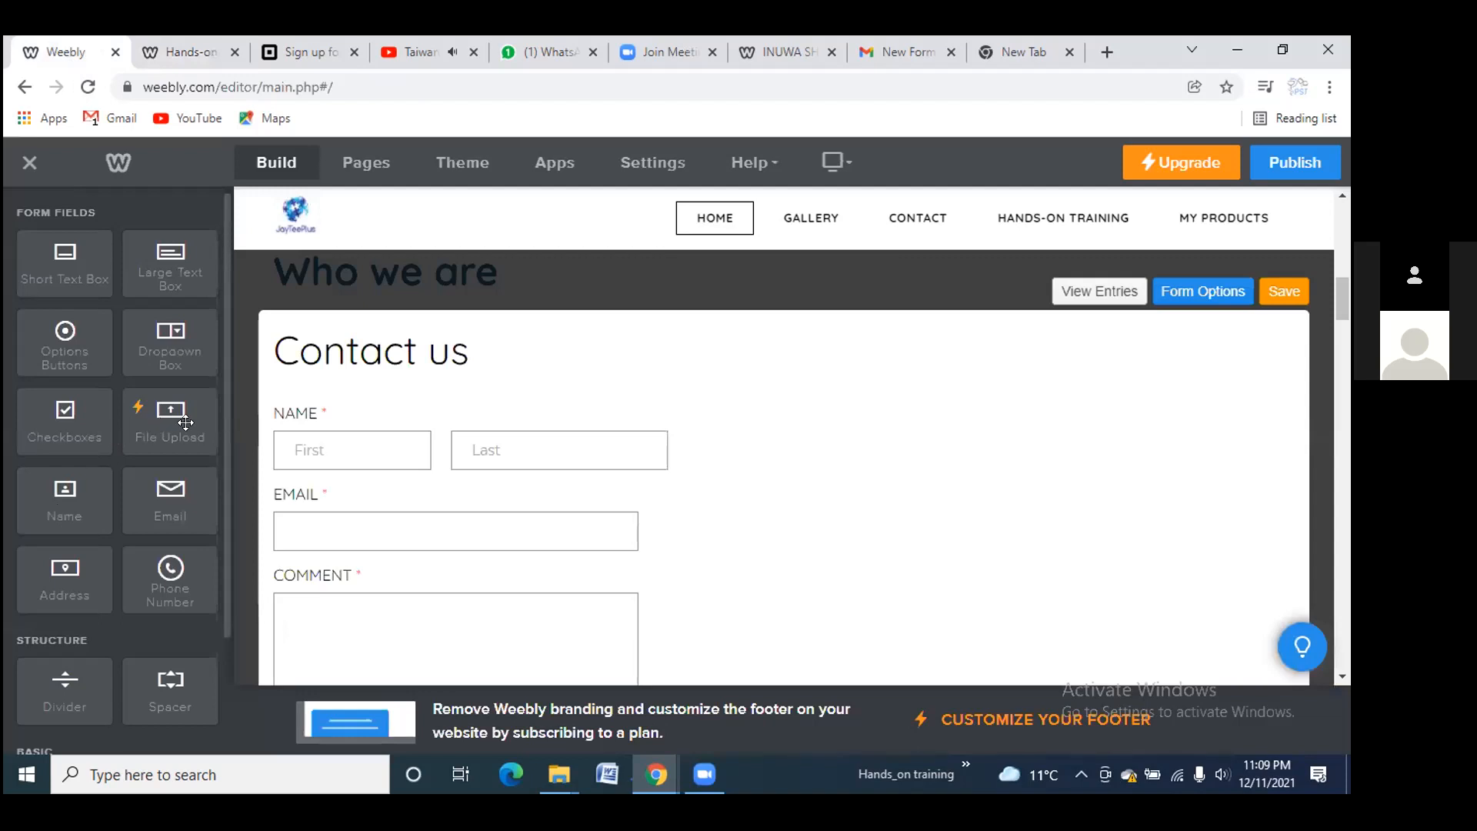
scroll(124, 362, down, 3)
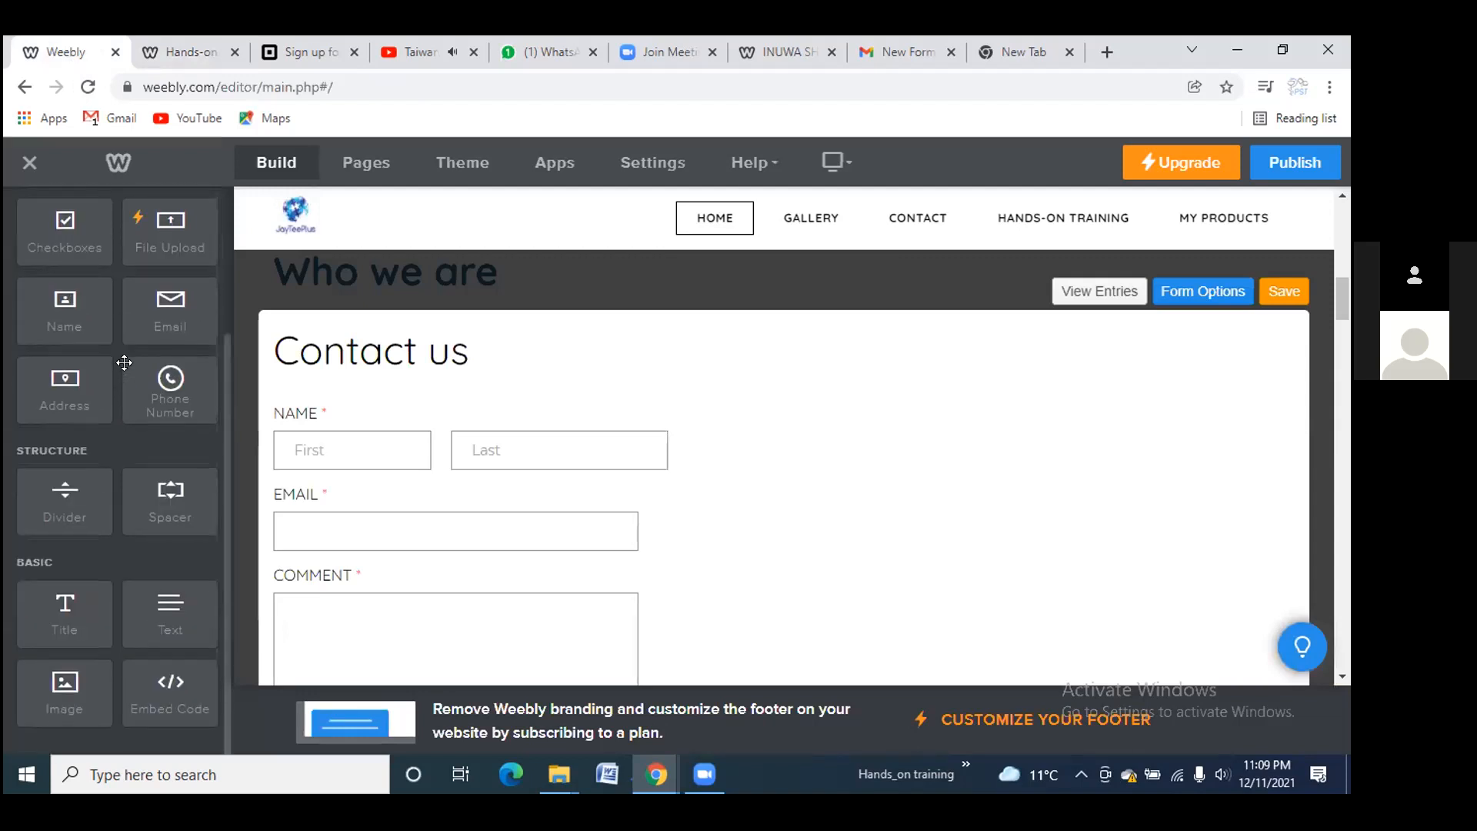
scroll(124, 363, up, 3)
scroll(73, 416, down, 3)
scroll(108, 366, up, 3)
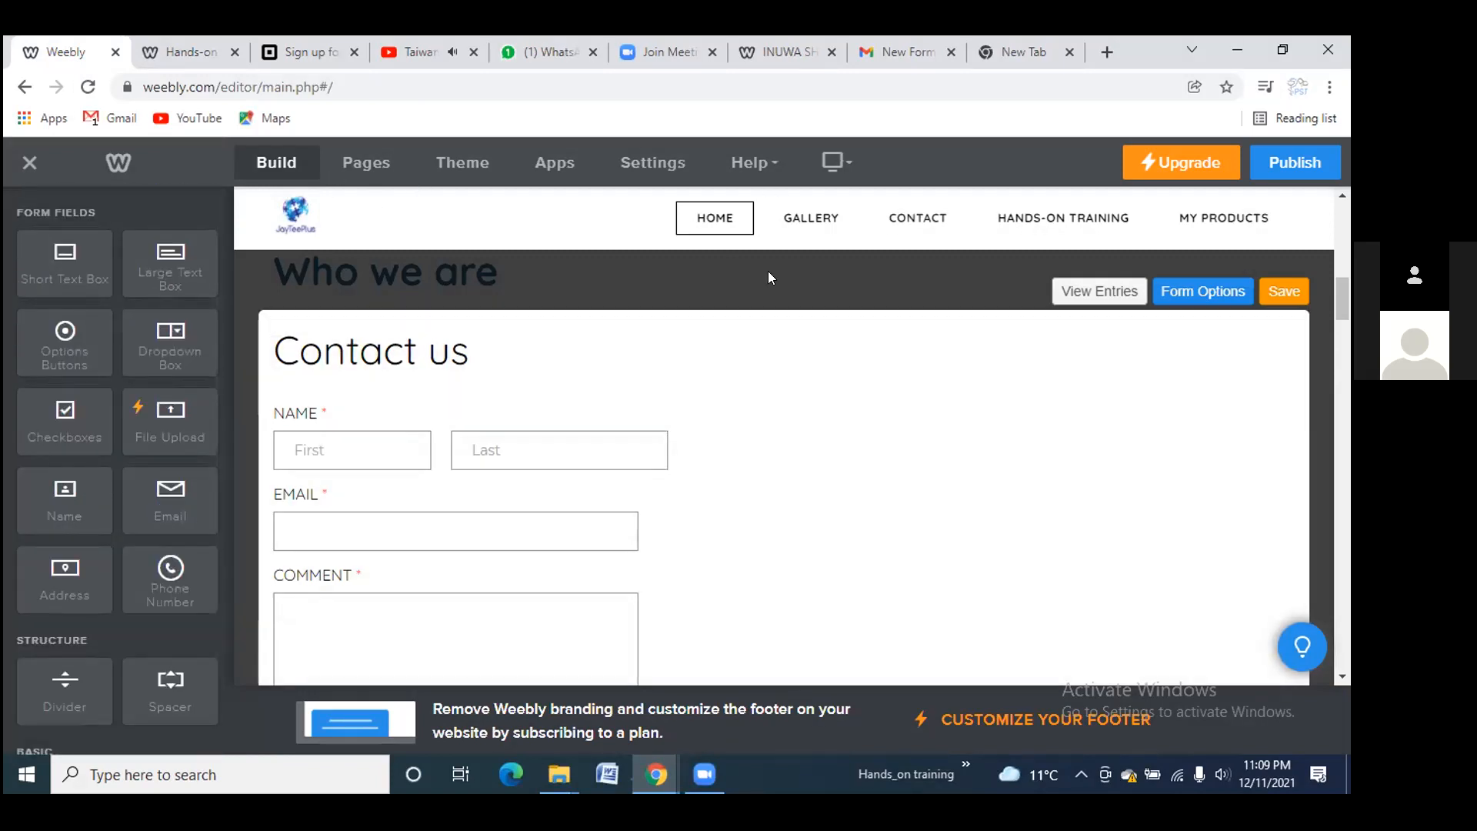
scroll(389, 315, up, 5)
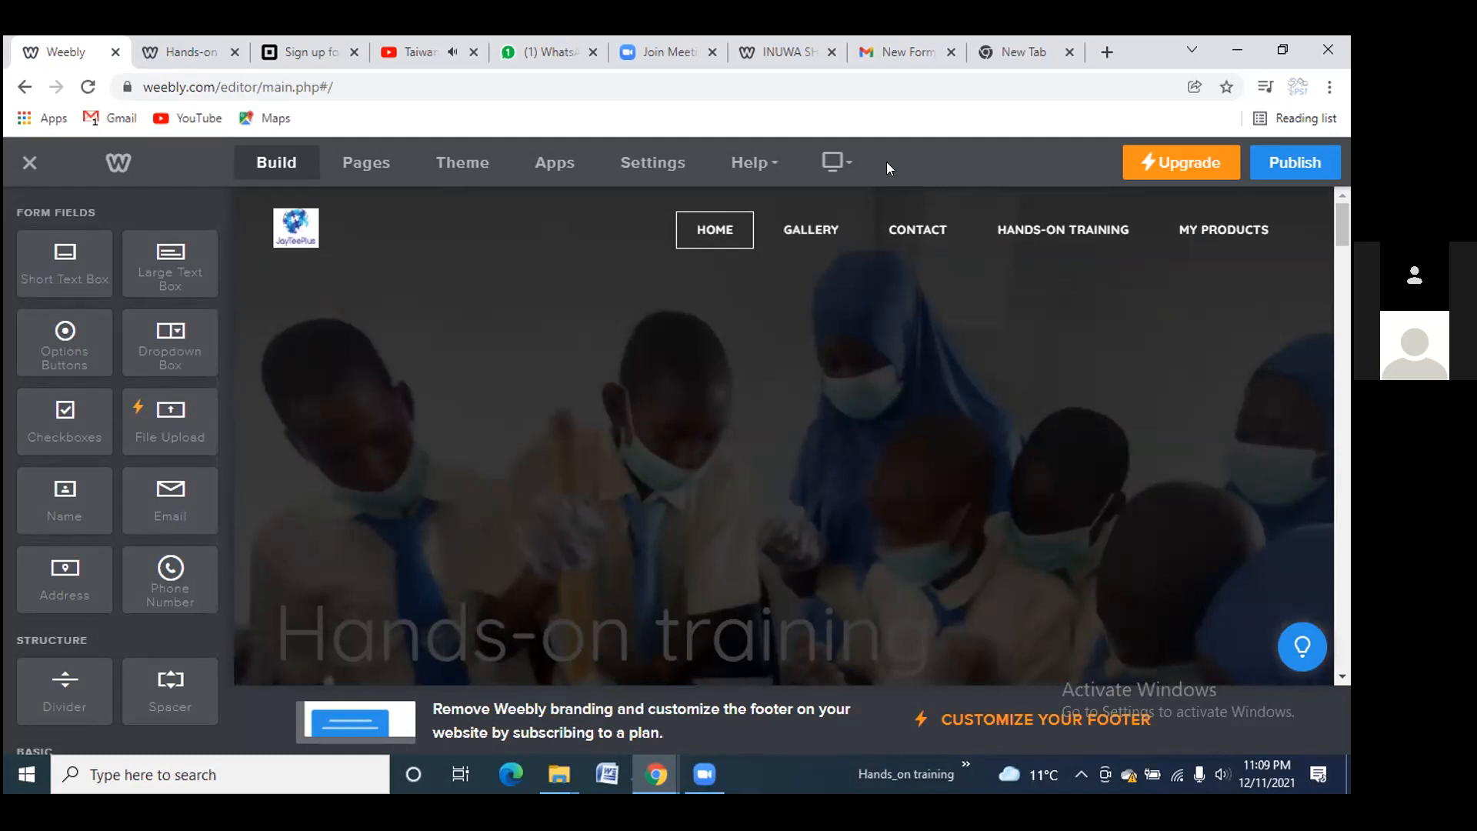
Preview the site in Mobile layout, then switch back to Desktop
click(845, 166)
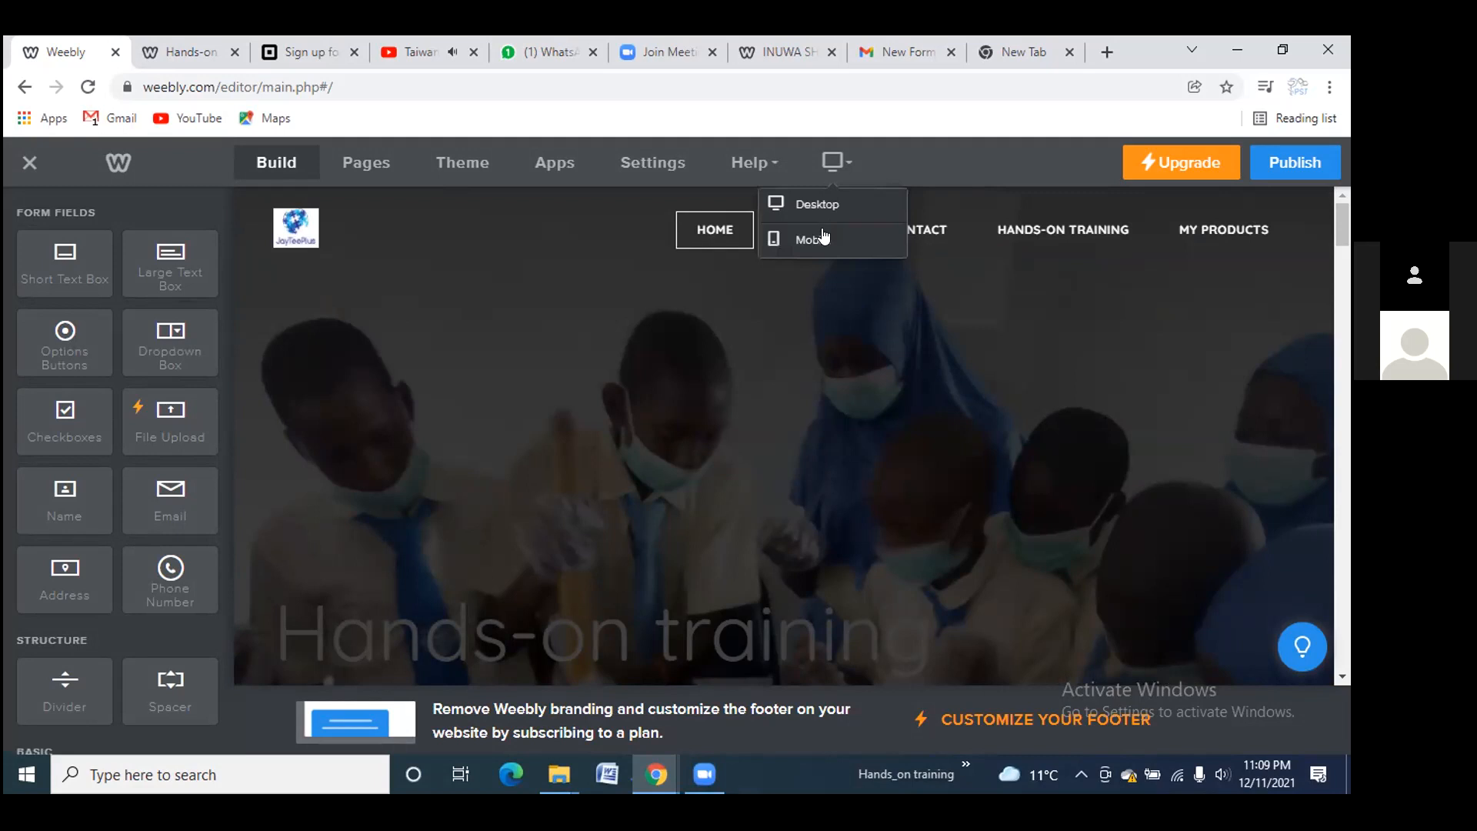
click(825, 234)
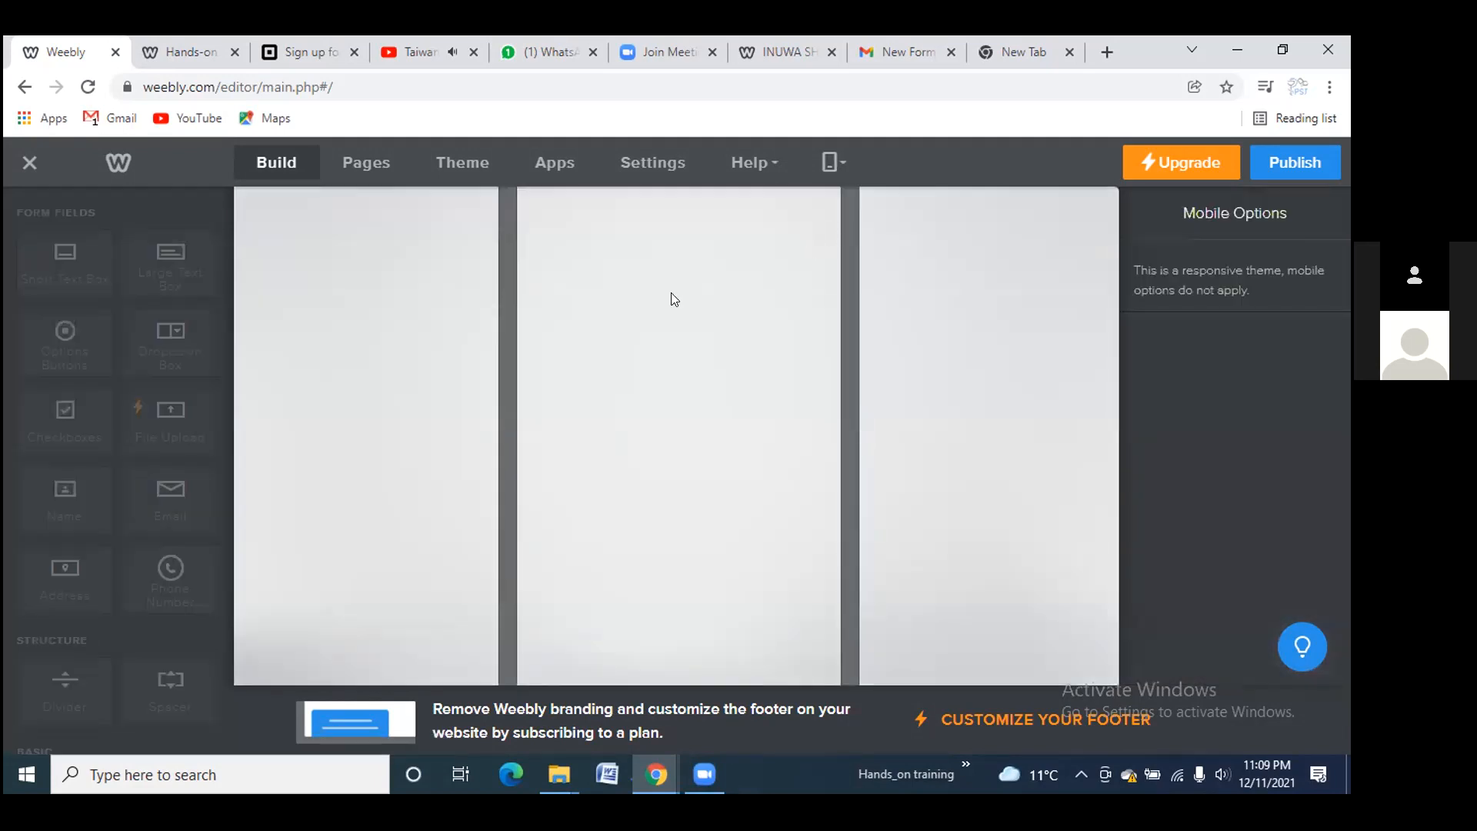
click(826, 194)
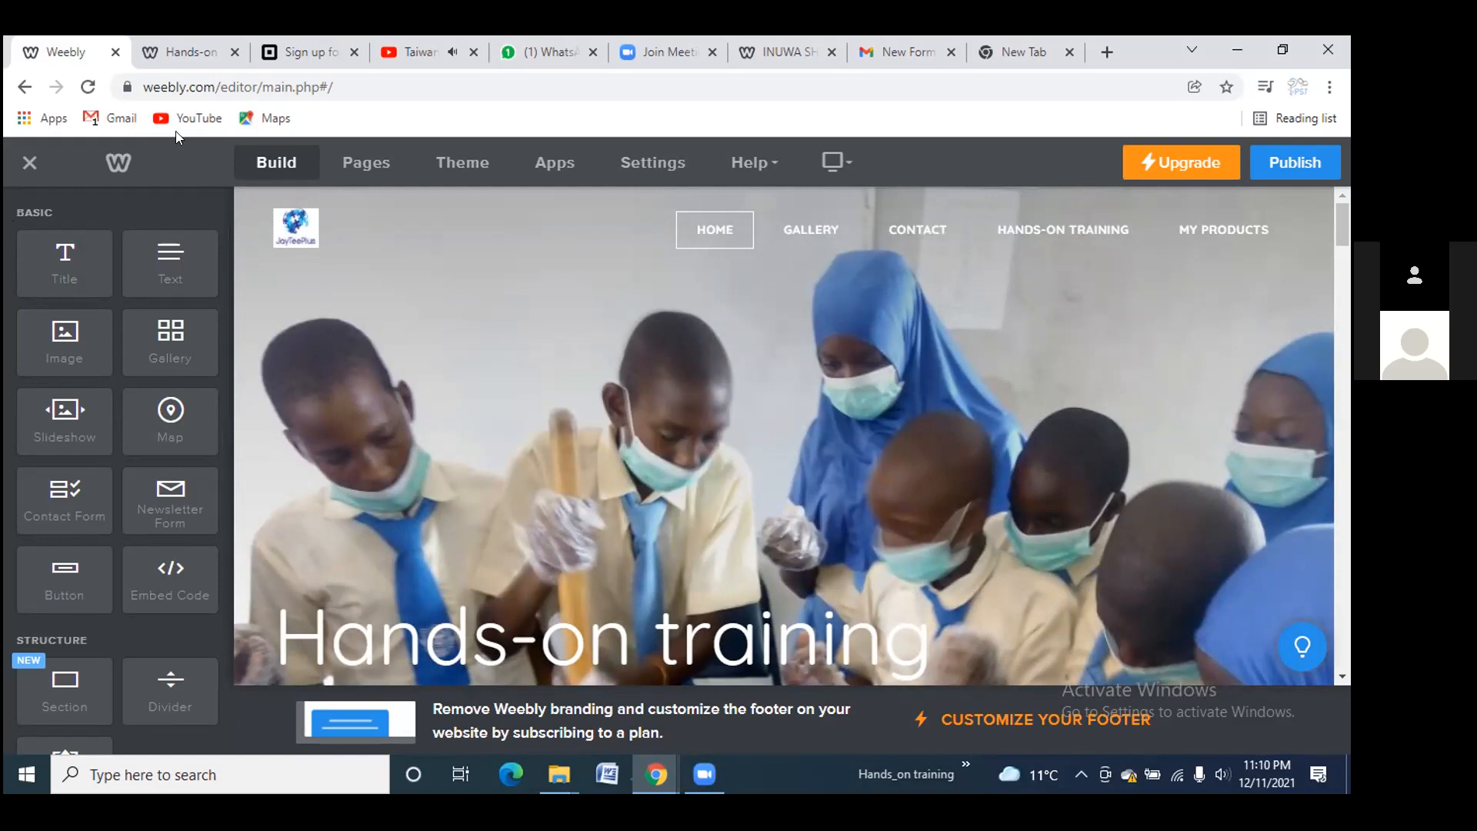
On the live site, open MY PRODUCTS and read the Inuwa bar soap post
click(184, 54)
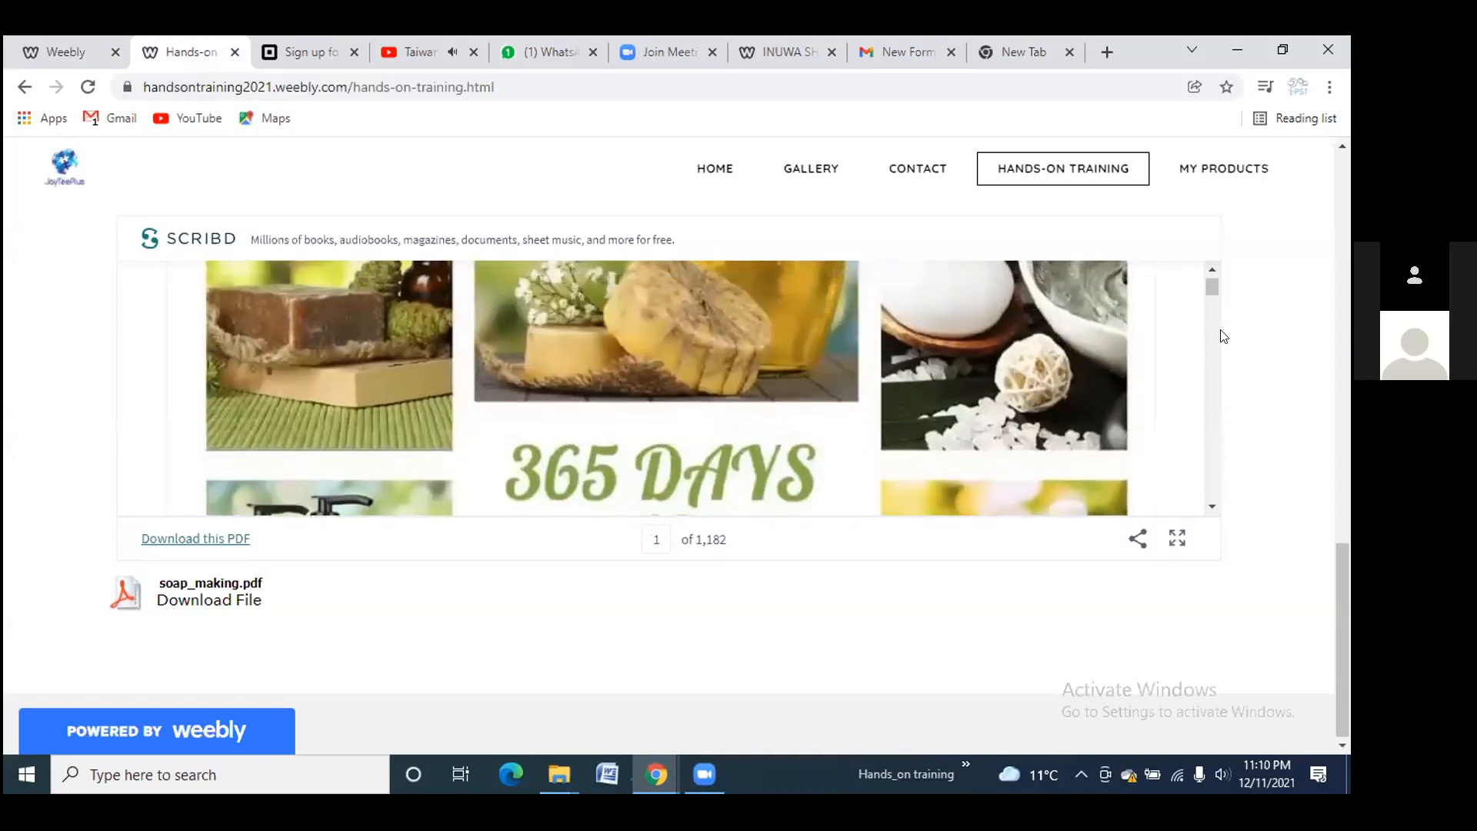
scroll(1214, 329, up, 15)
click(1203, 170)
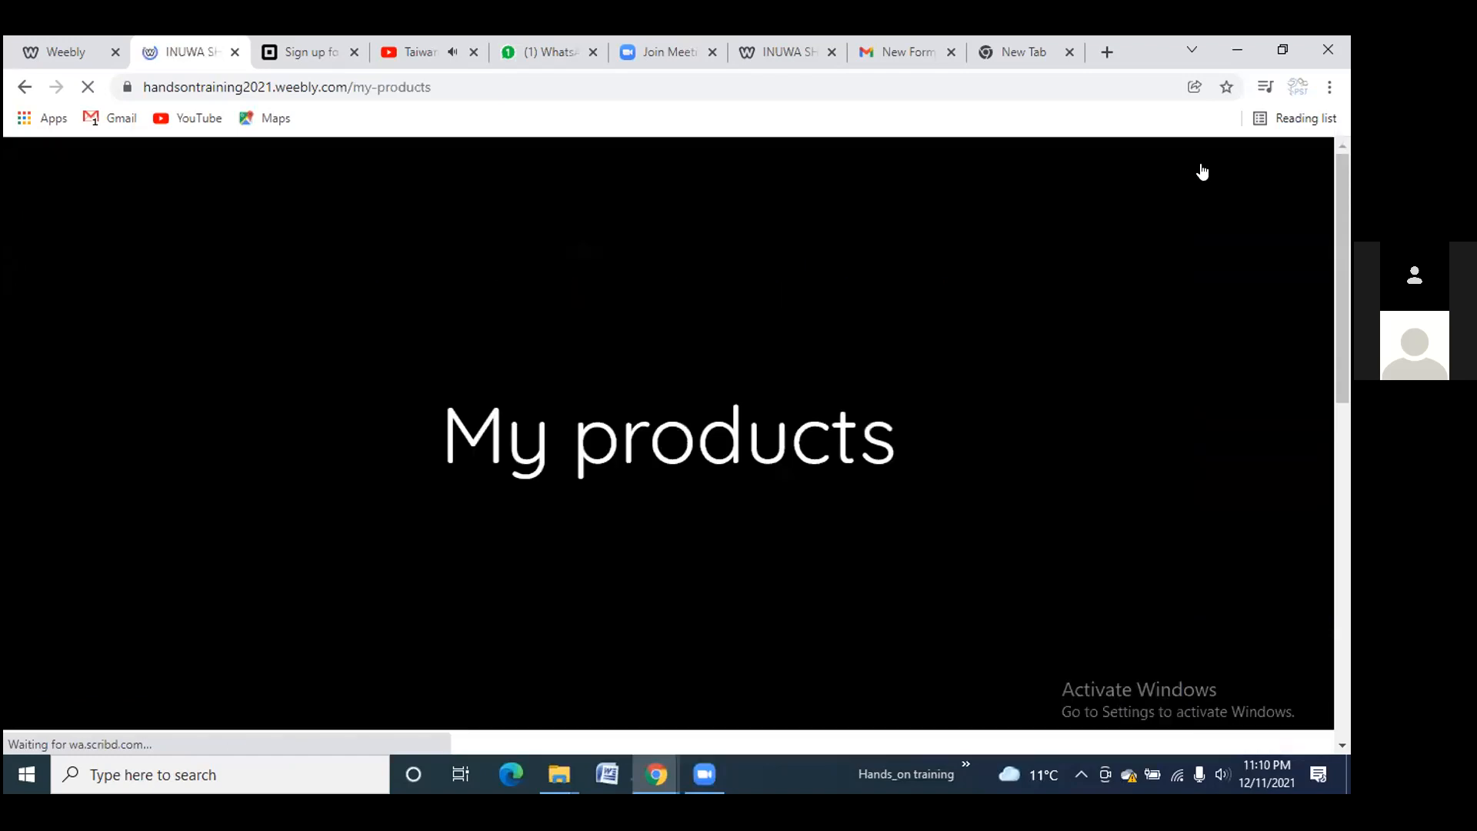
scroll(615, 406, down, 5)
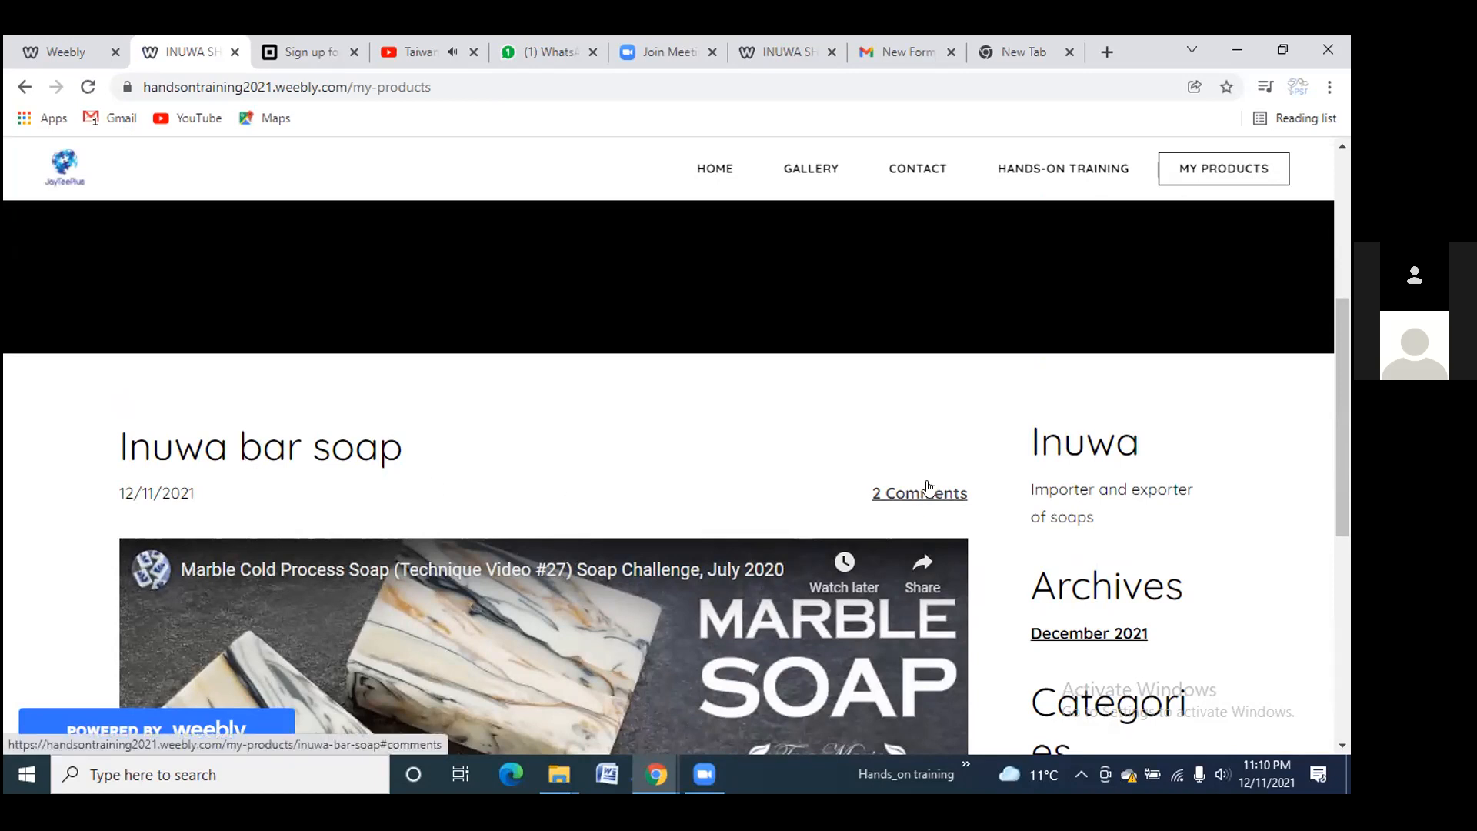
scroll(929, 487, down, 4)
scroll(1035, 329, up, 2)
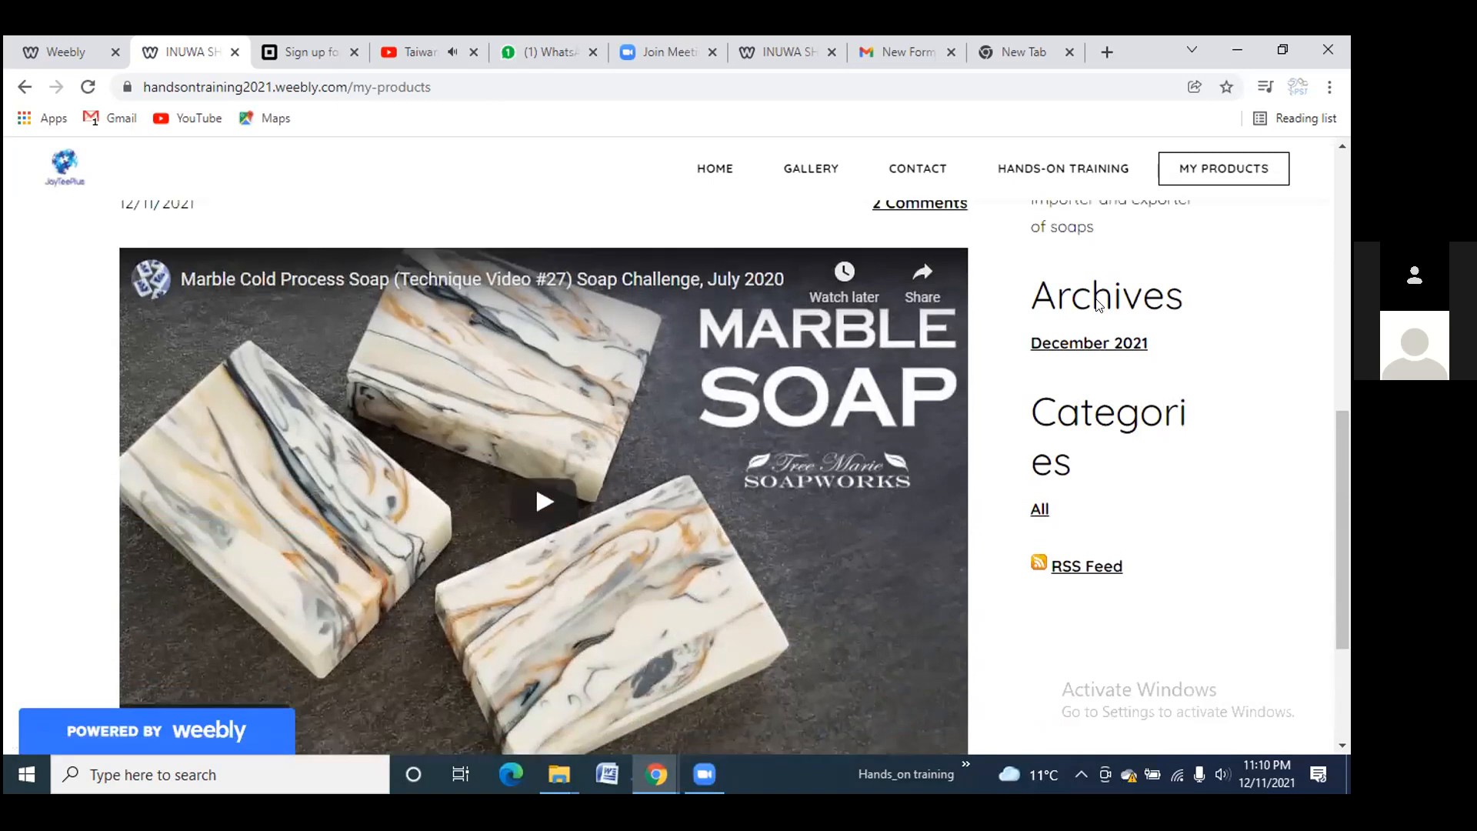
scroll(1035, 329, up, 1)
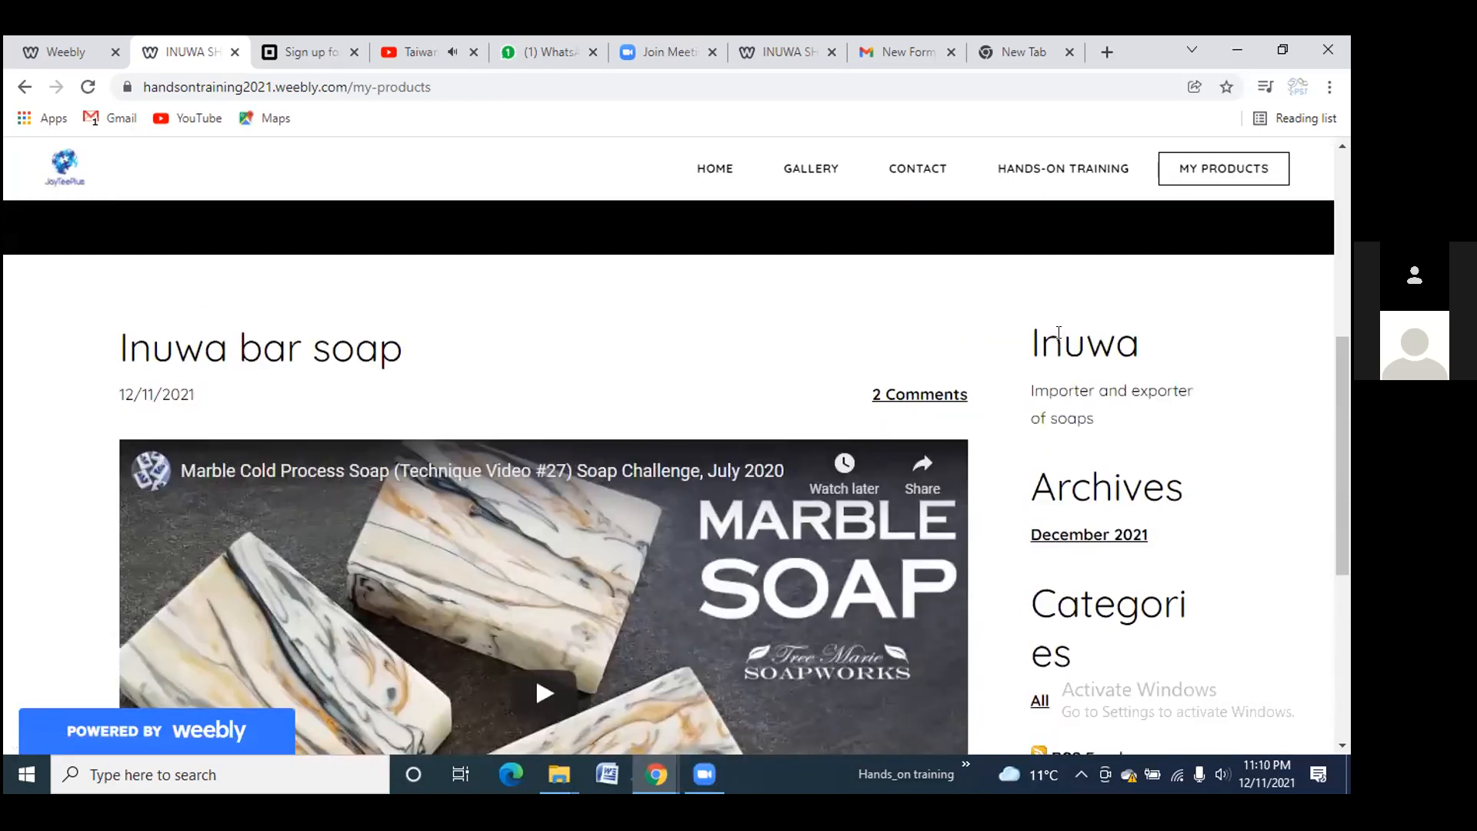
scroll(1058, 332, down, 6)
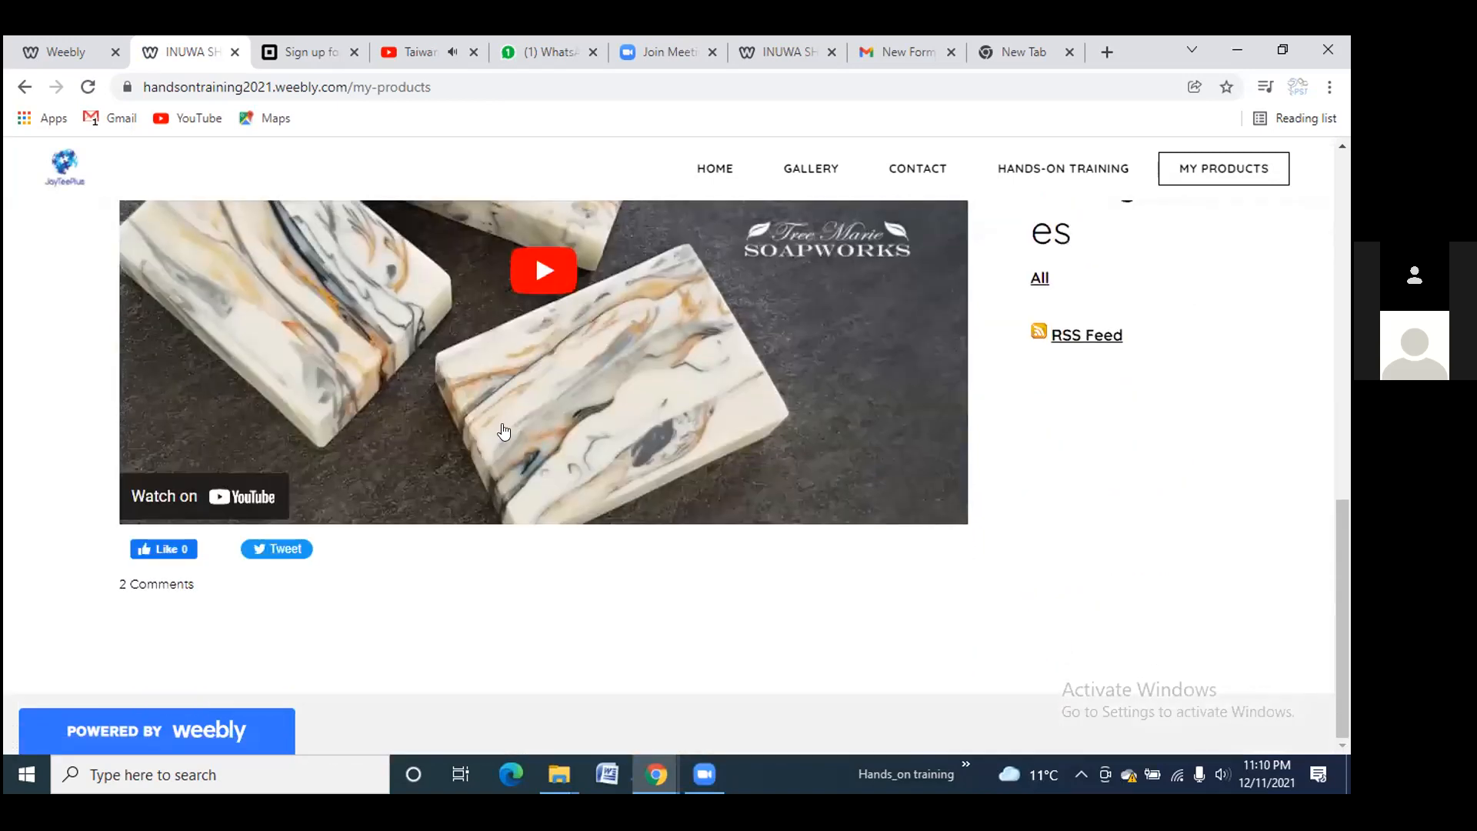
scroll(762, 234, up, 8)
Go to HOME, then reopen HANDS-ON TRAINING and scroll to the soap introduction
click(735, 170)
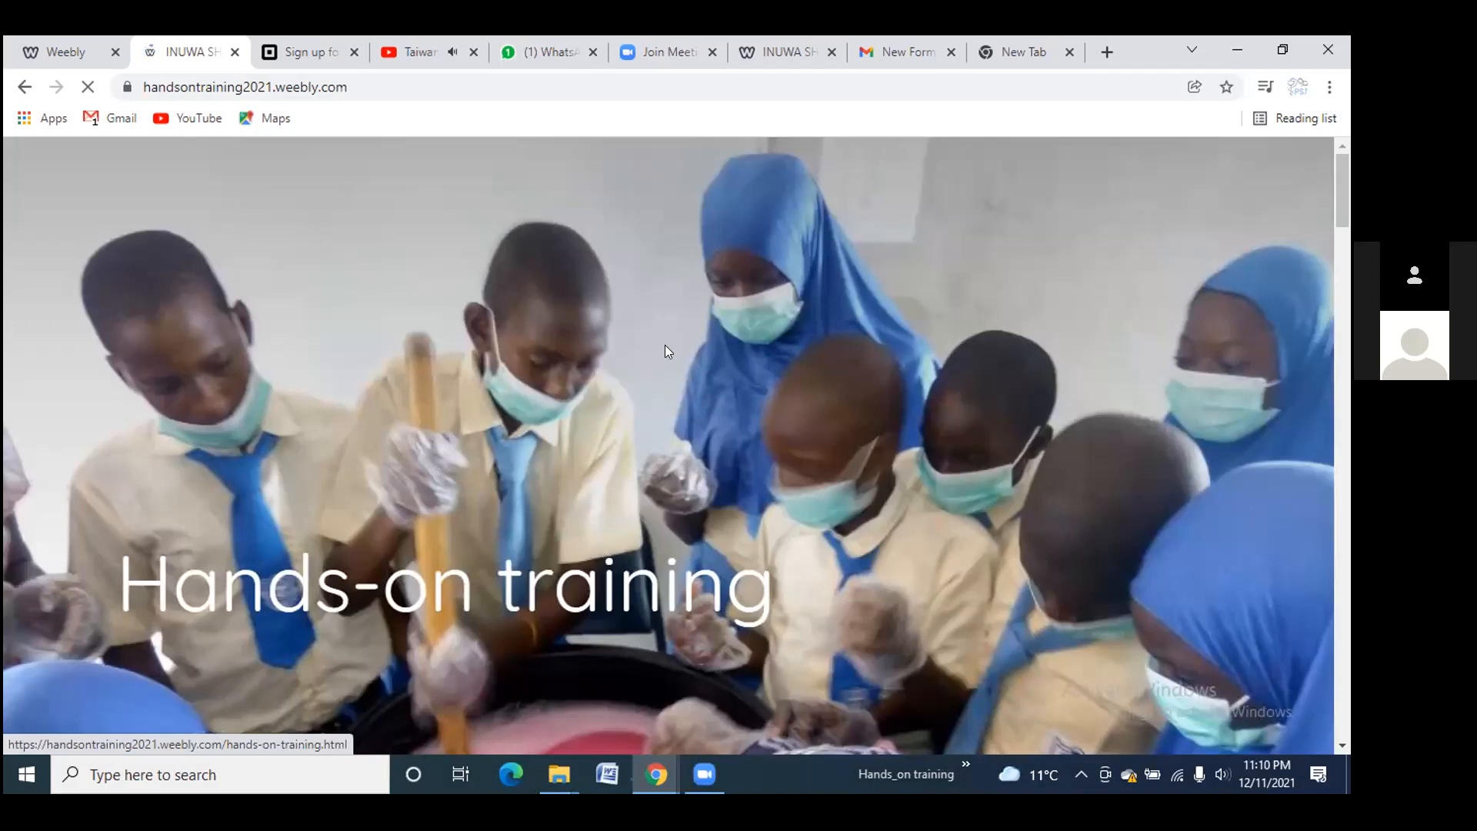
scroll(664, 345, down, 5)
click(664, 345)
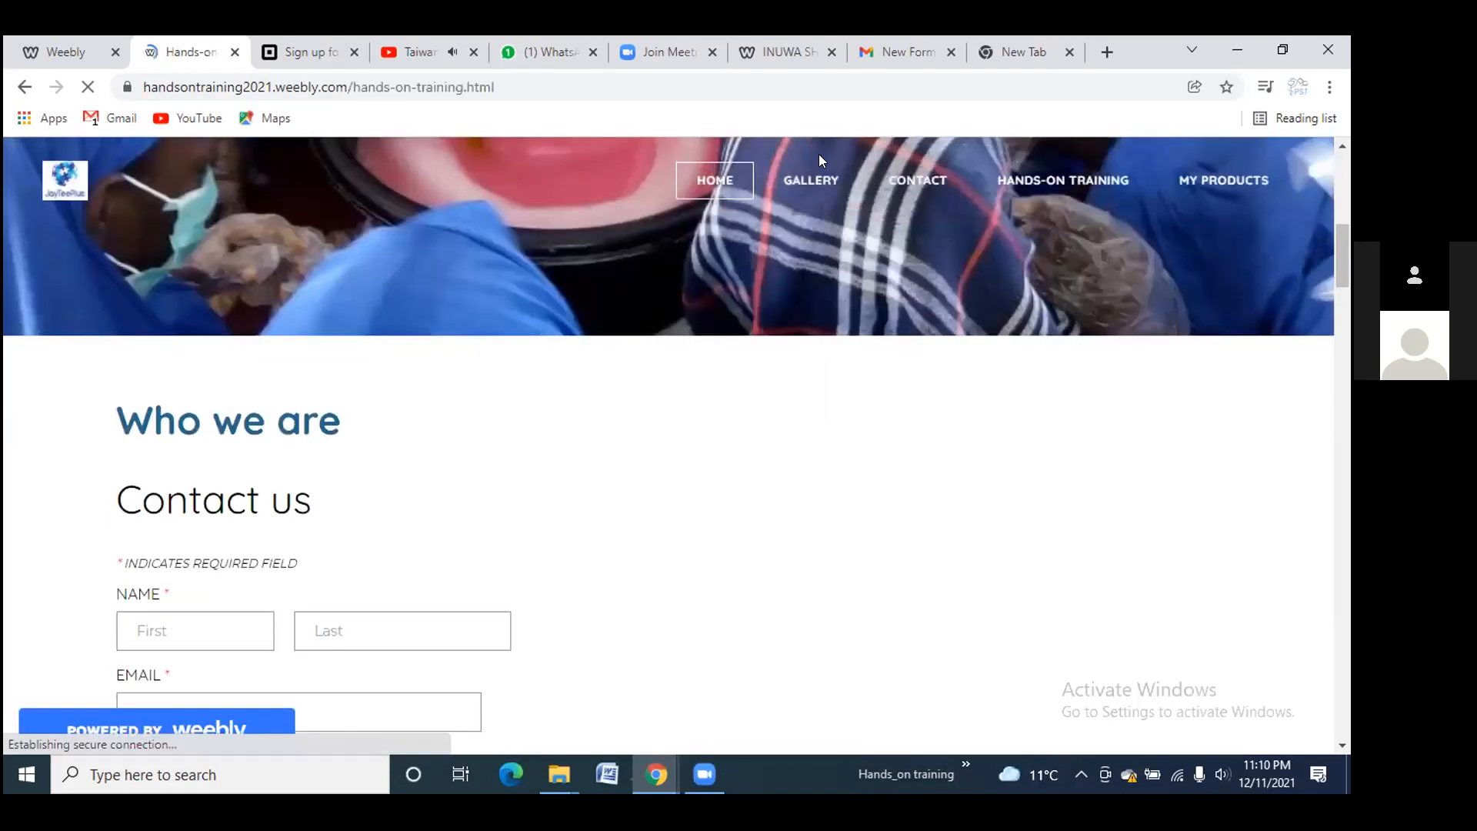
scroll(672, 436, down, 15)
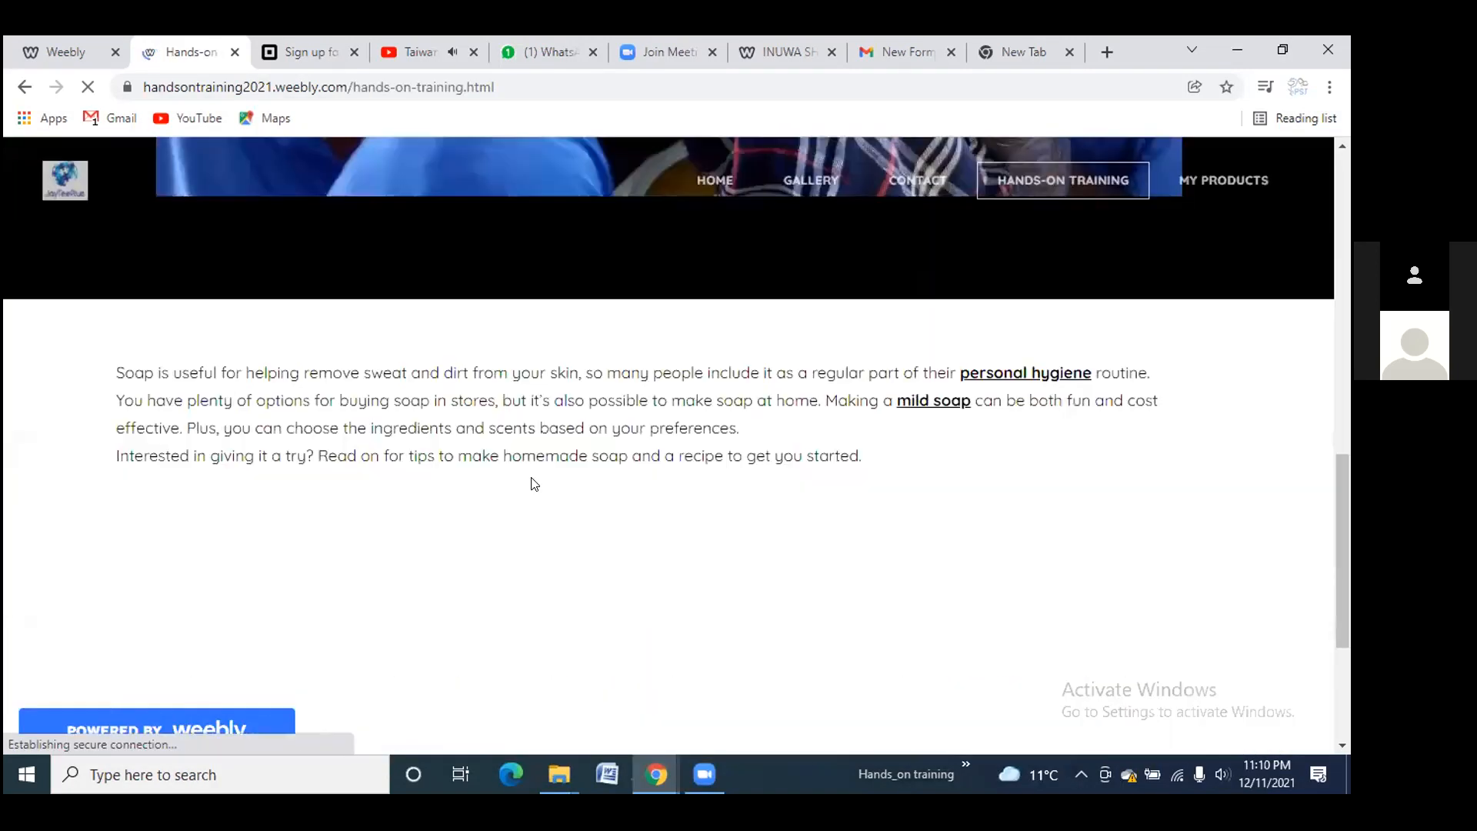
scroll(361, 473, up, 5)
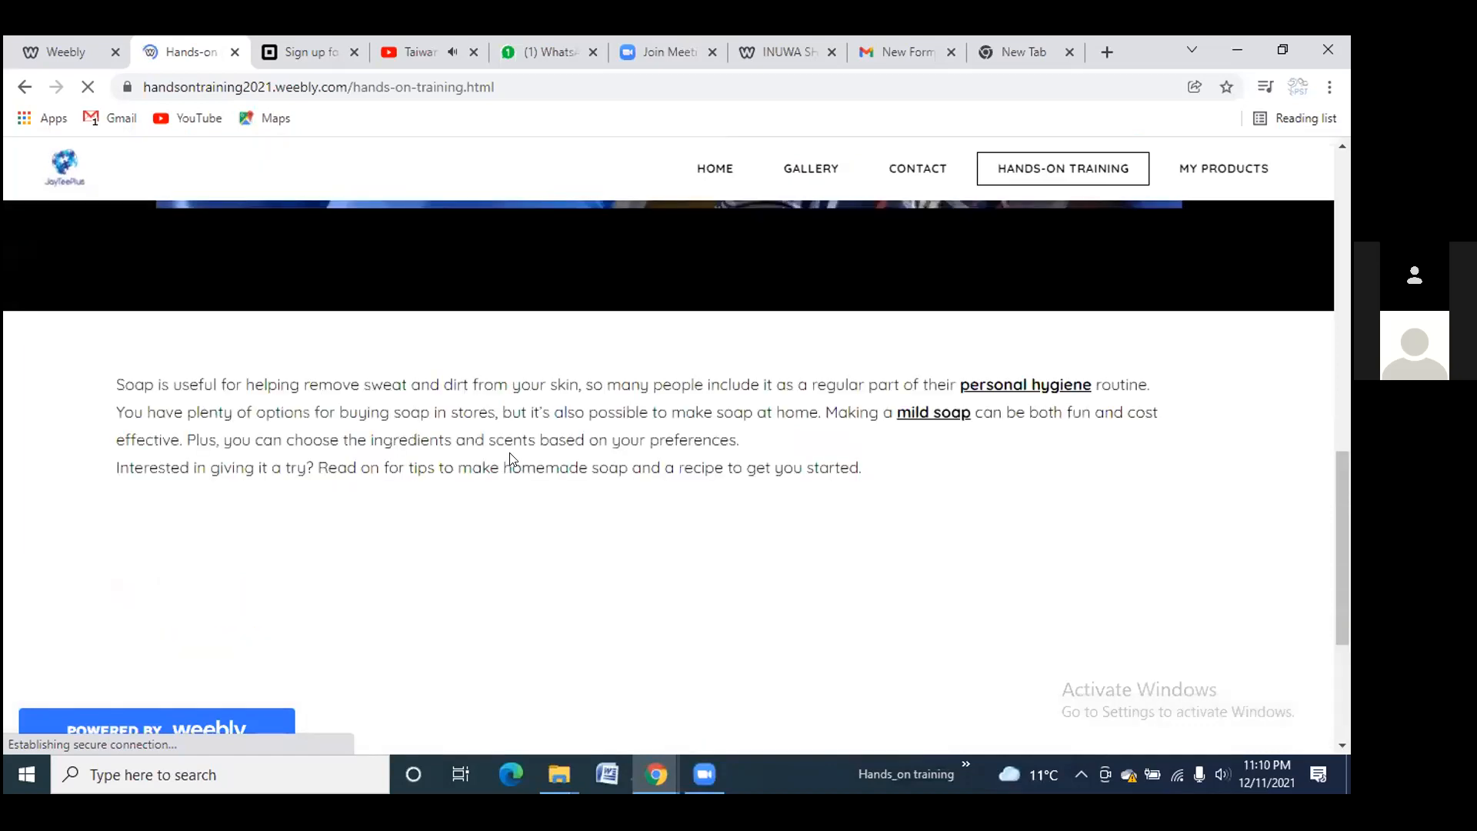
scroll(523, 462, down, 5)
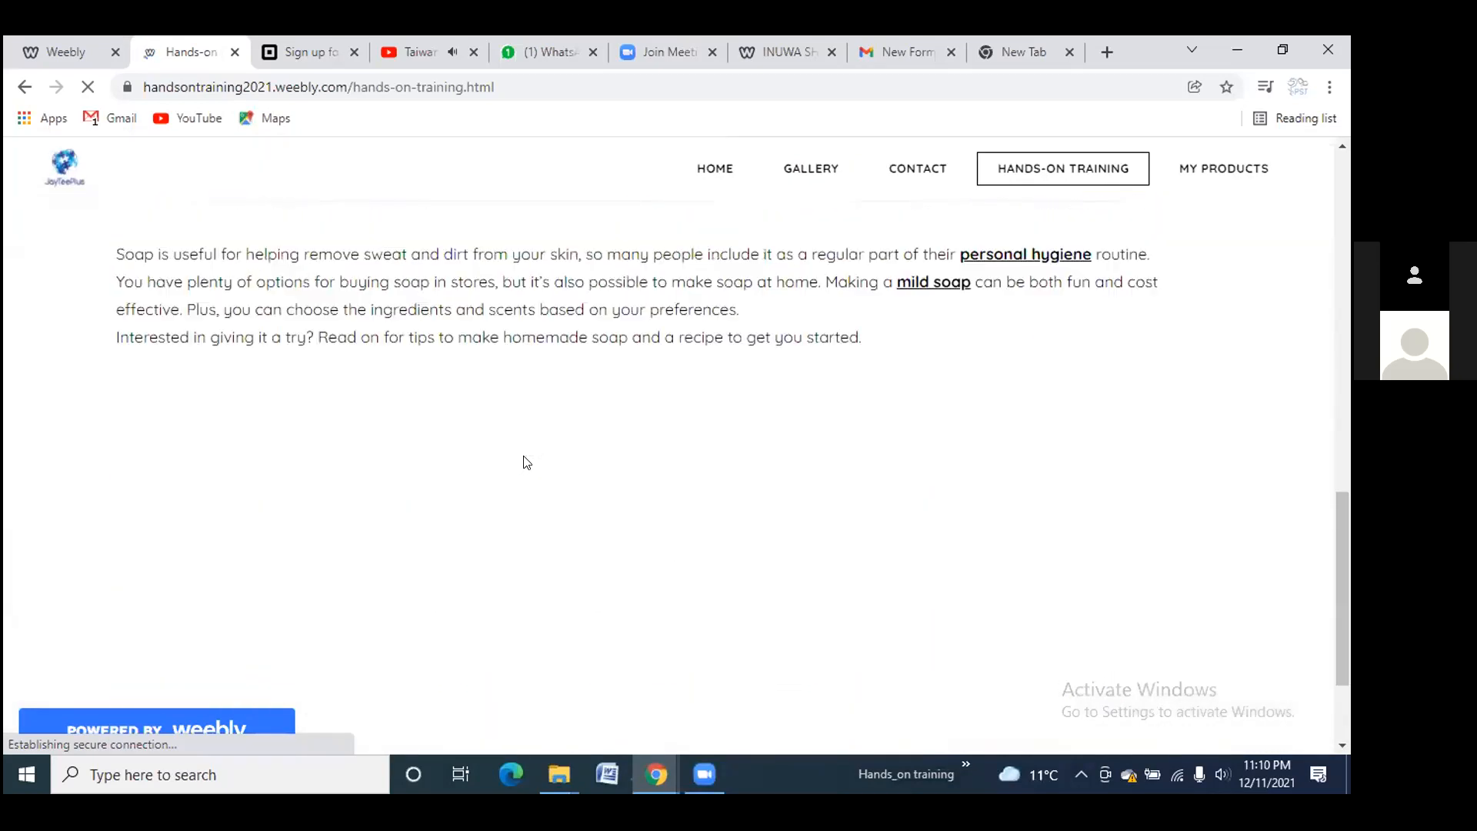
scroll(523, 462, up, 4)
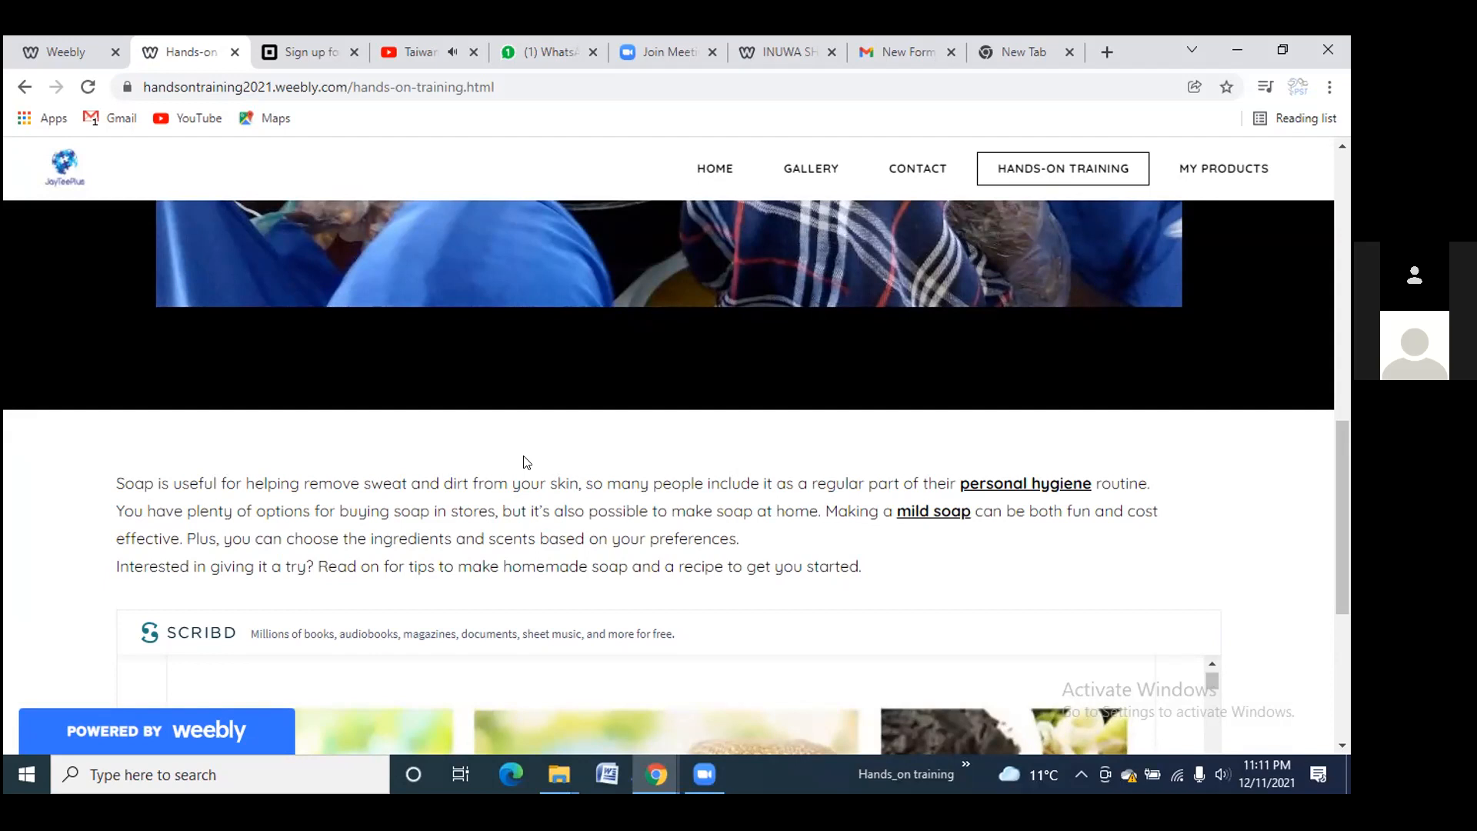
Open Weebly's upgrade plans overview from the editor and scroll through the plans
click(74, 55)
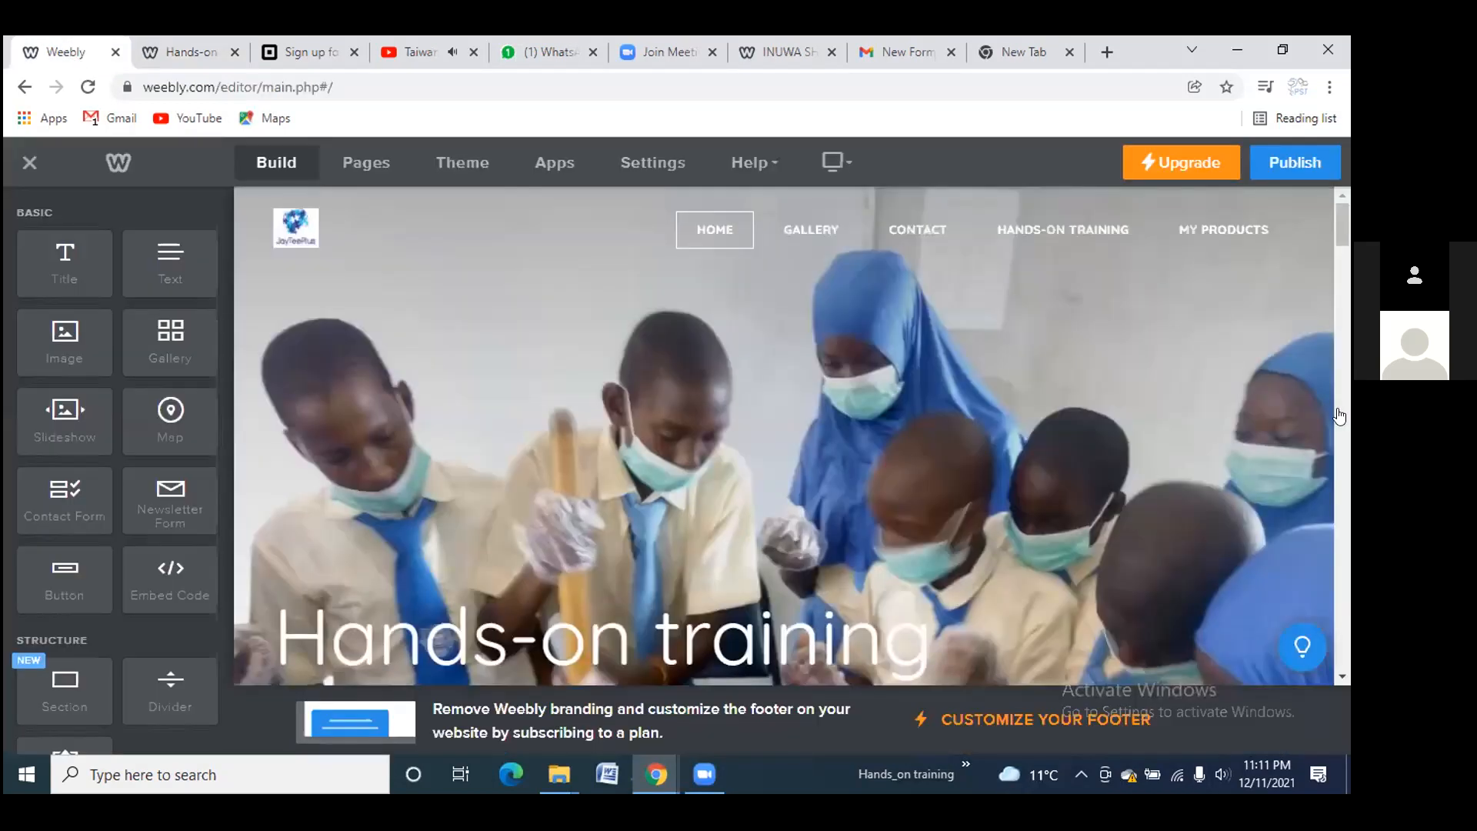
click(1179, 154)
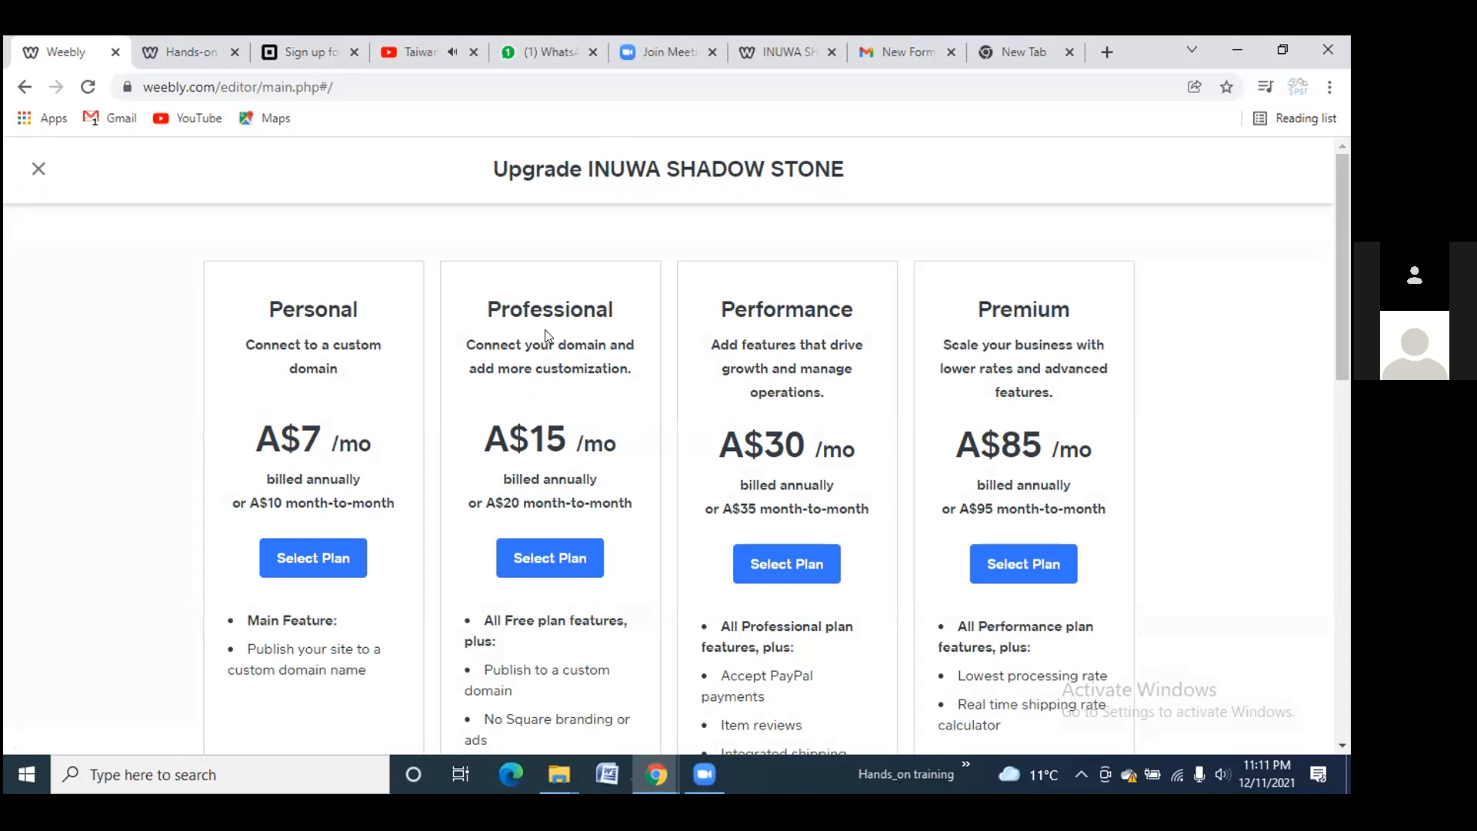
scroll(531, 354, down, 5)
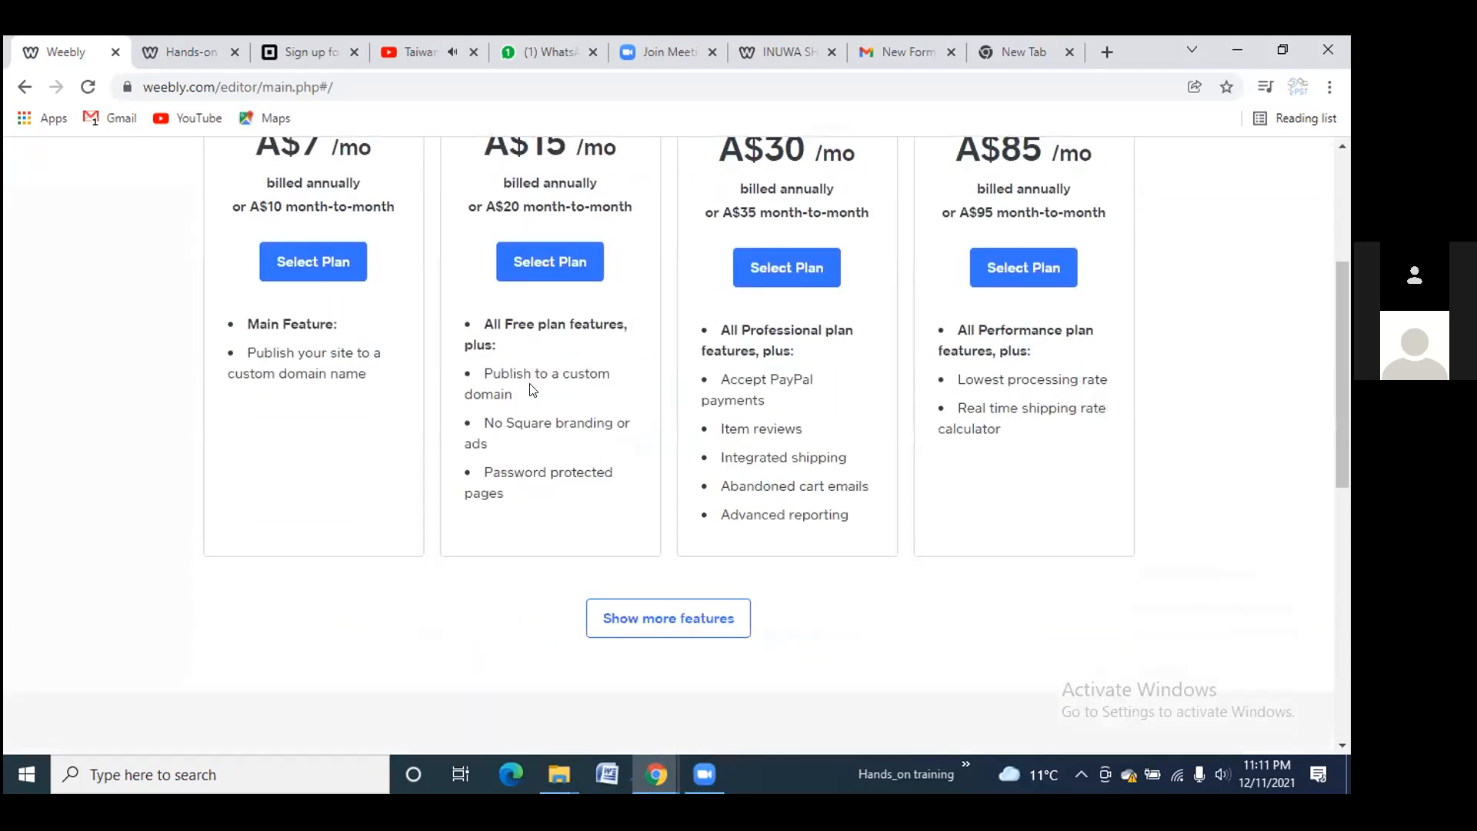
scroll(531, 360, up, 5)
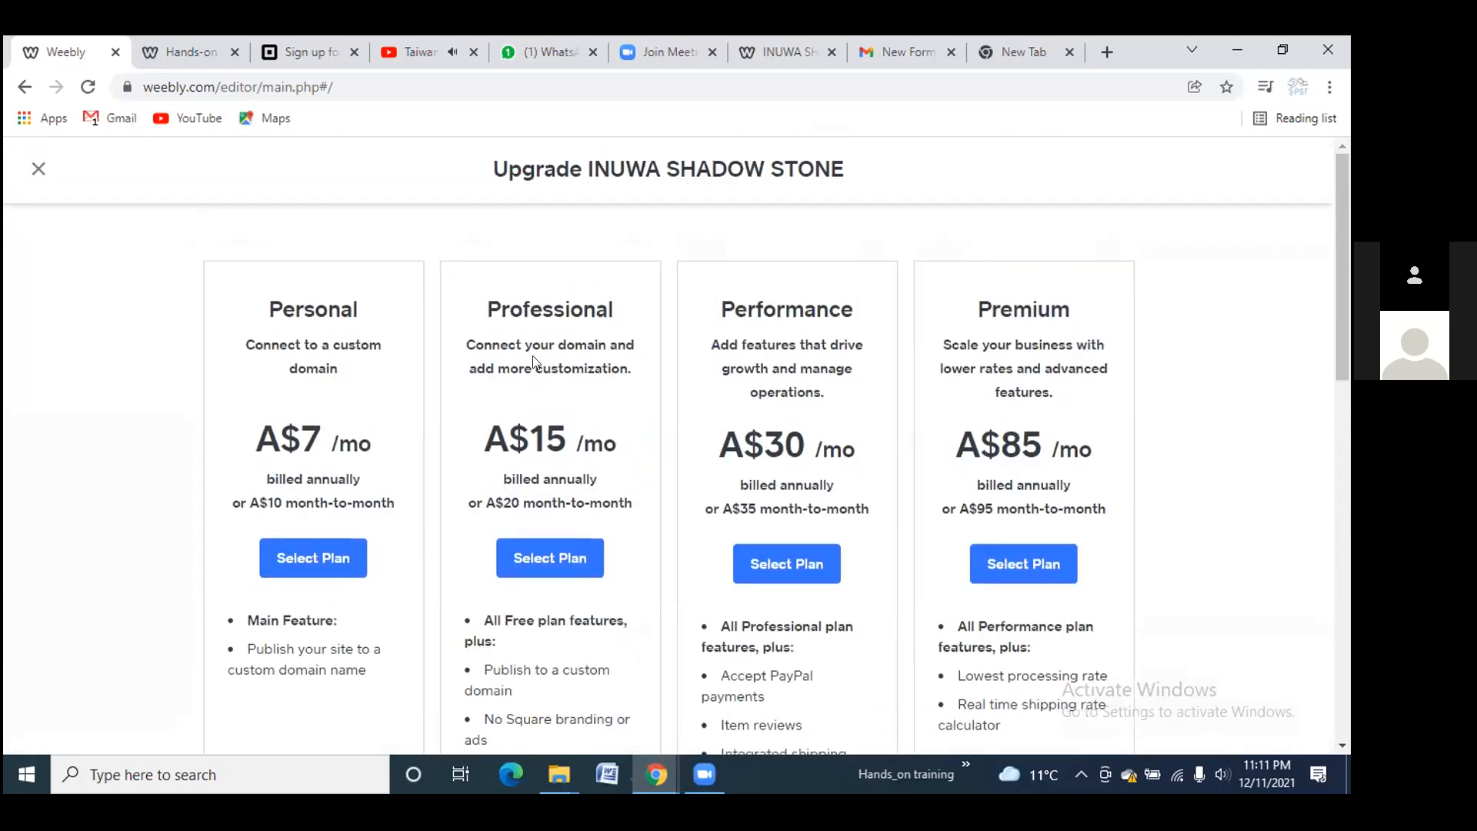
scroll(533, 362, down, 1)
scroll(533, 362, down, 4)
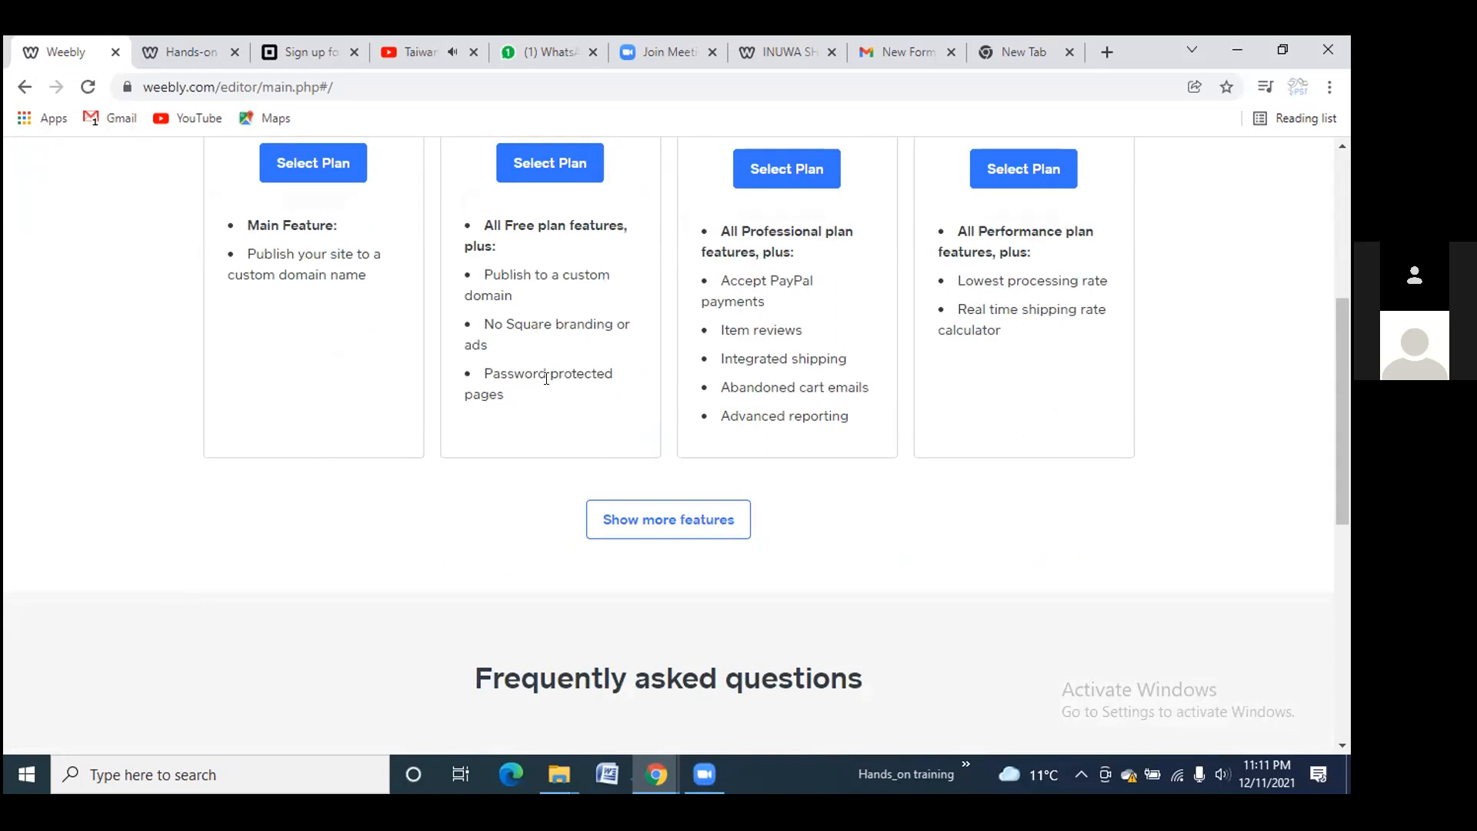
scroll(714, 354, up, 5)
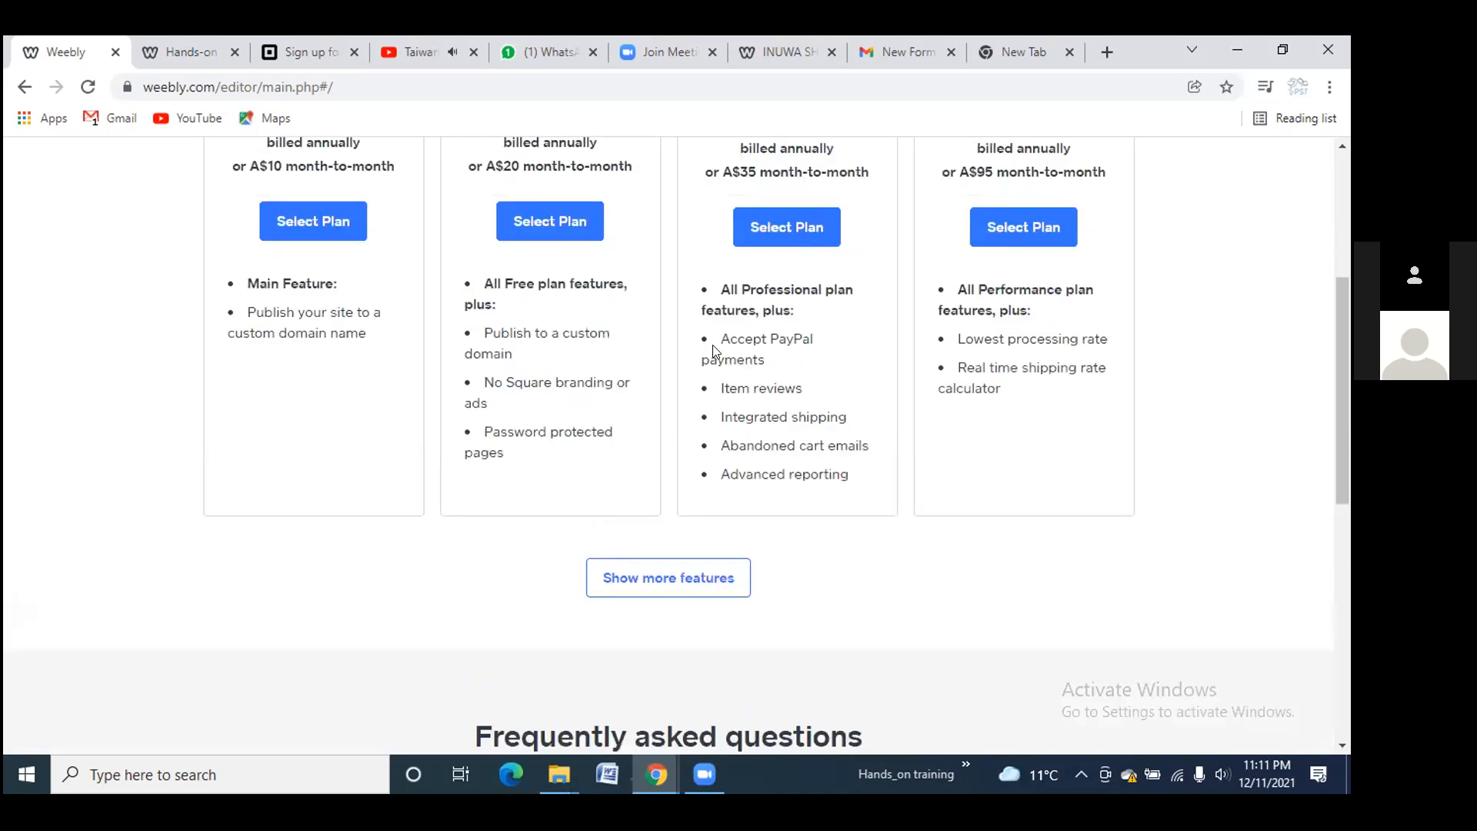
scroll(783, 442, down, 4)
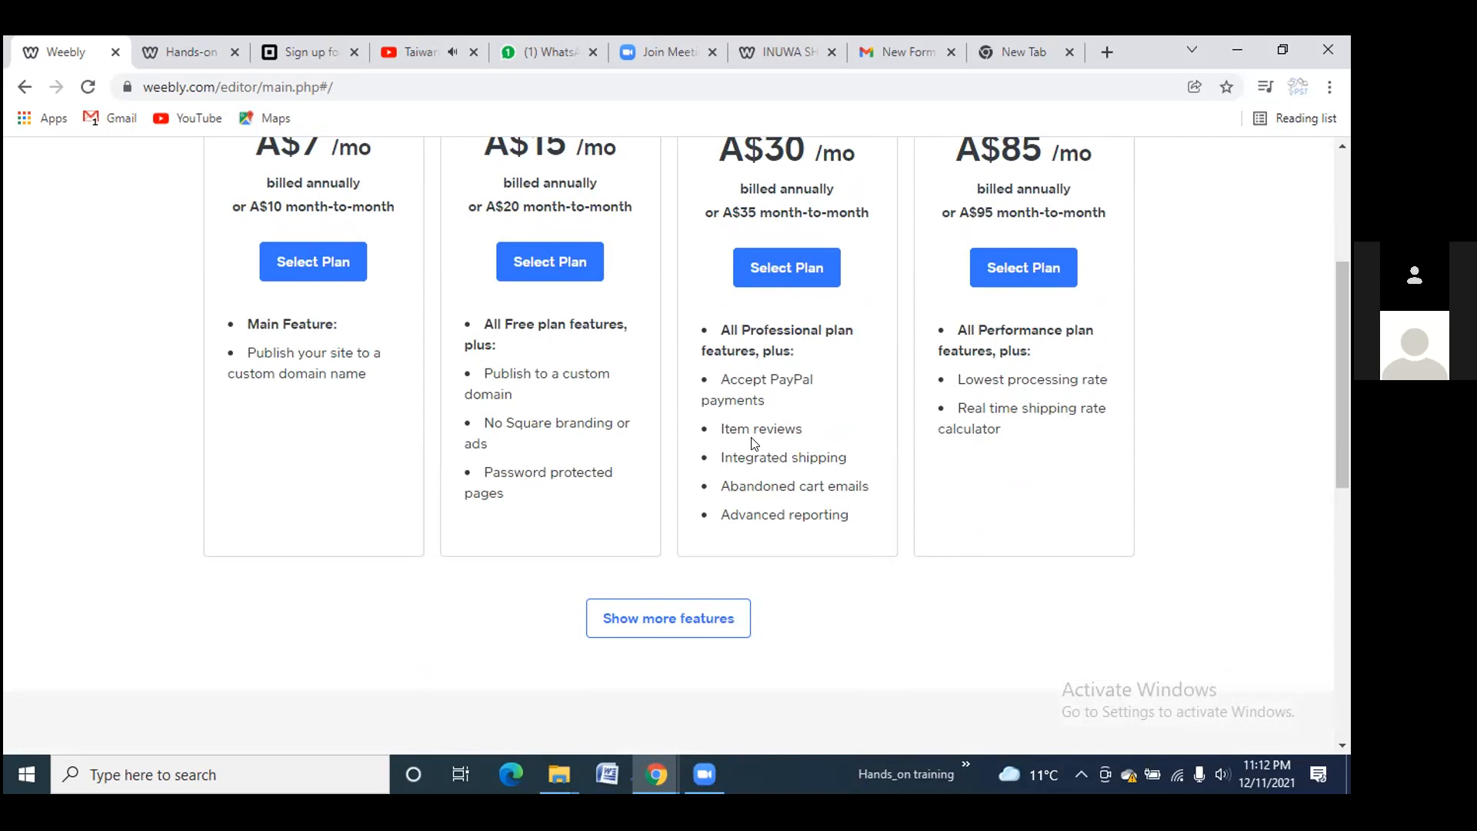
Compare Personal, Professional, Performance and Premium prices, then close the overview
scroll(974, 422, up, 1)
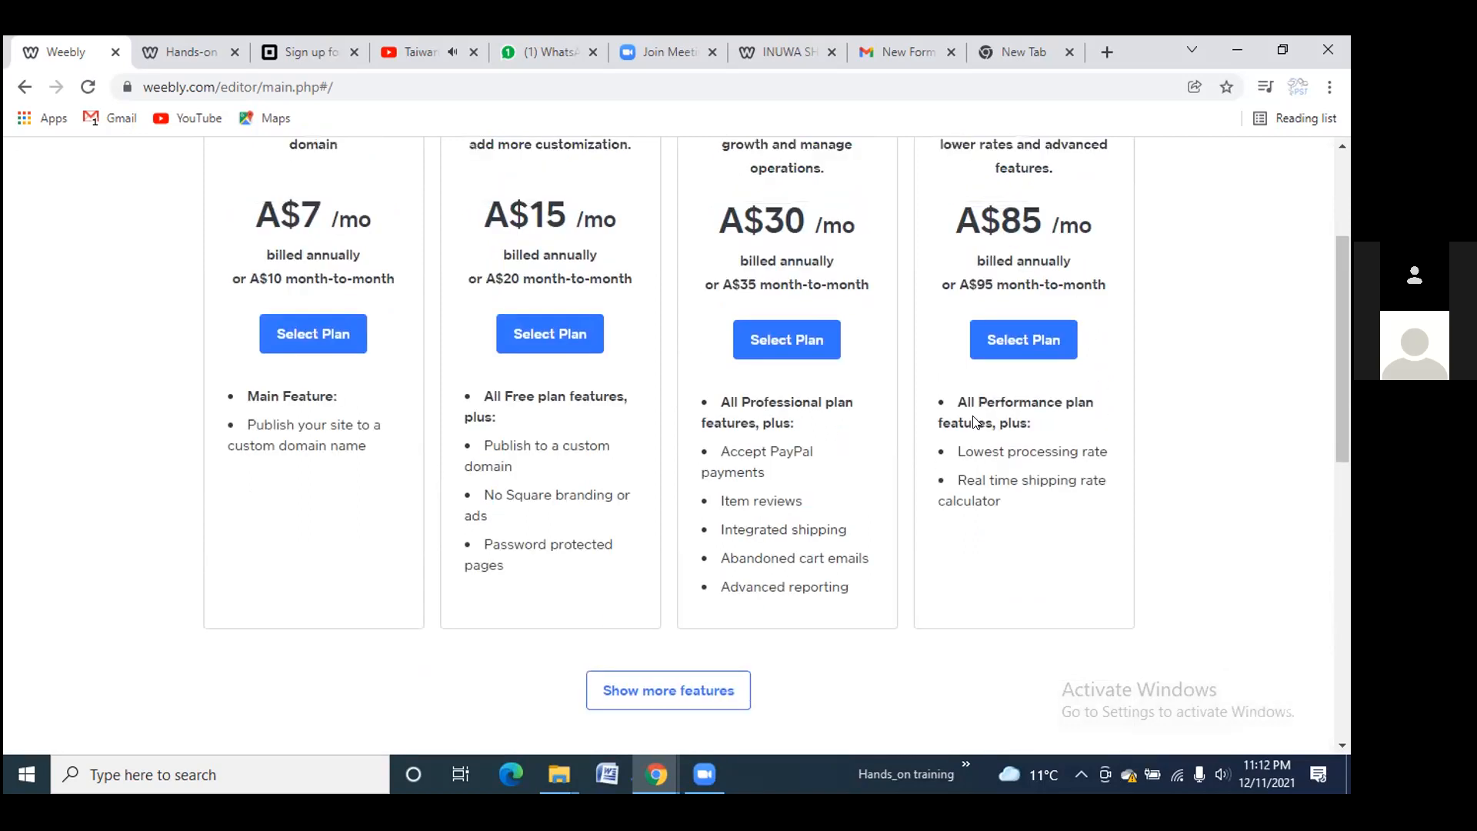
scroll(974, 421, up, 2)
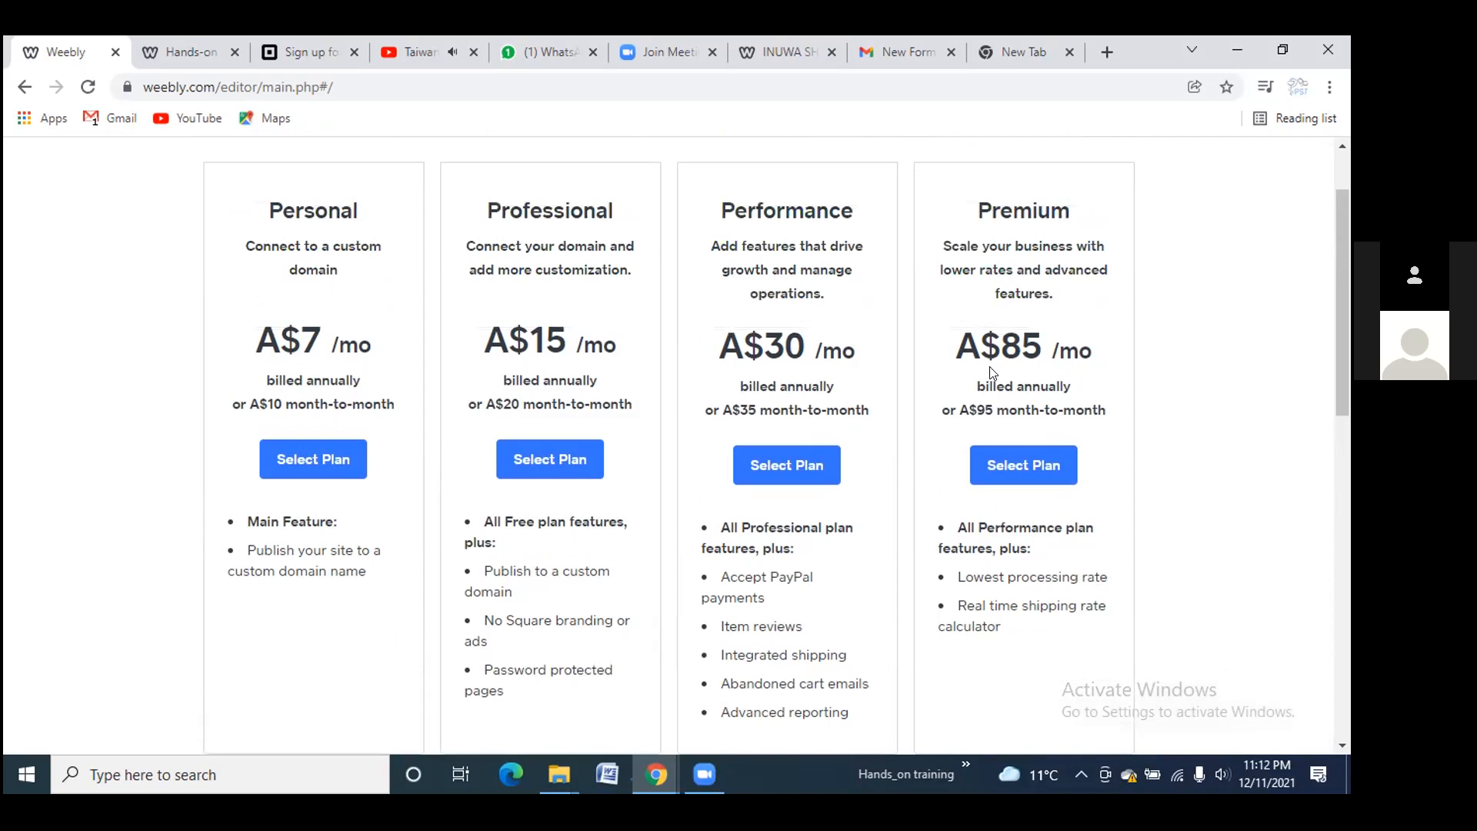
scroll(1012, 372, down, 3)
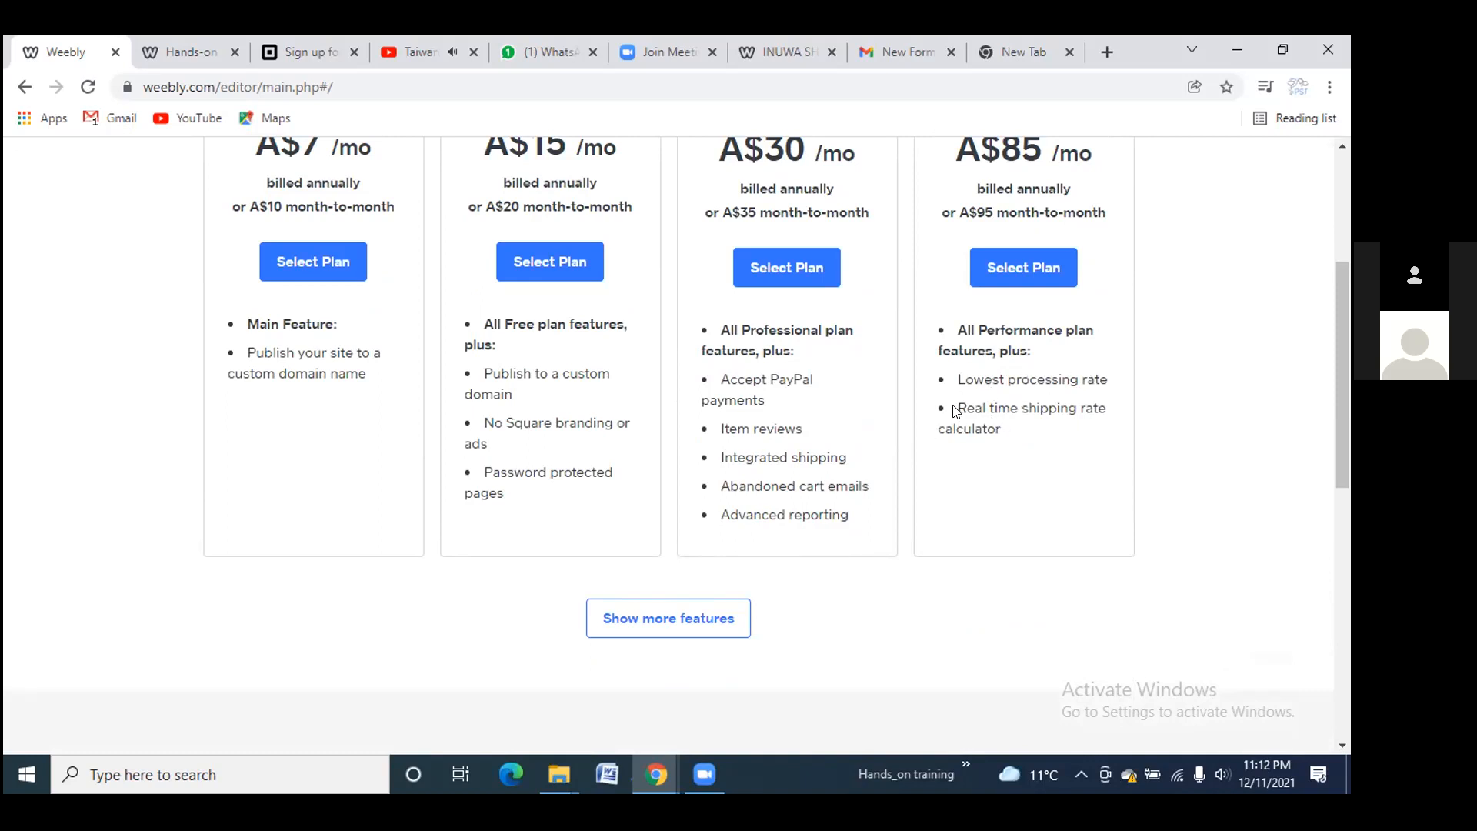
scroll(955, 422, down, 4)
scroll(955, 427, down, 2)
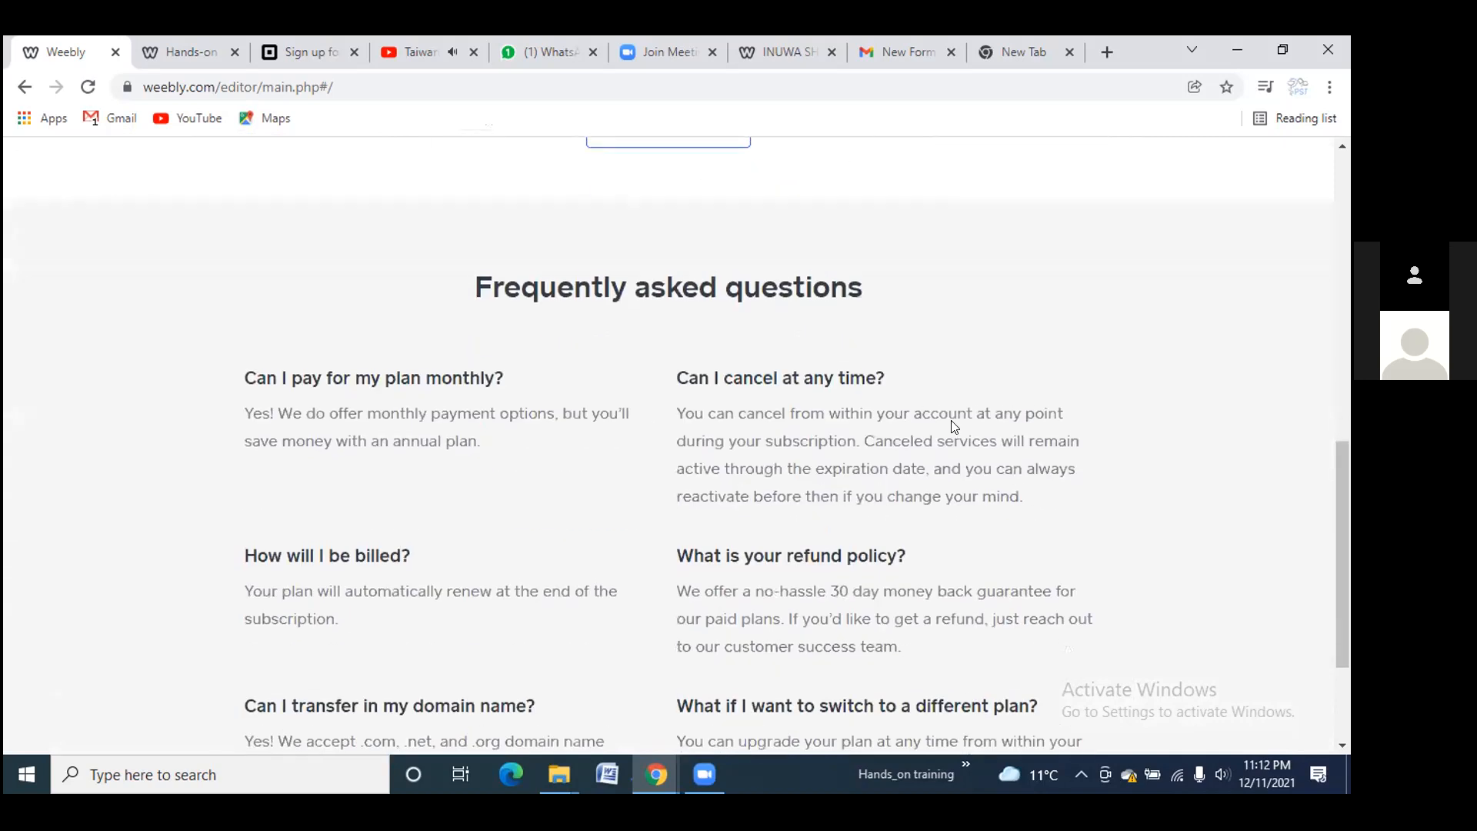
scroll(954, 426, up, 8)
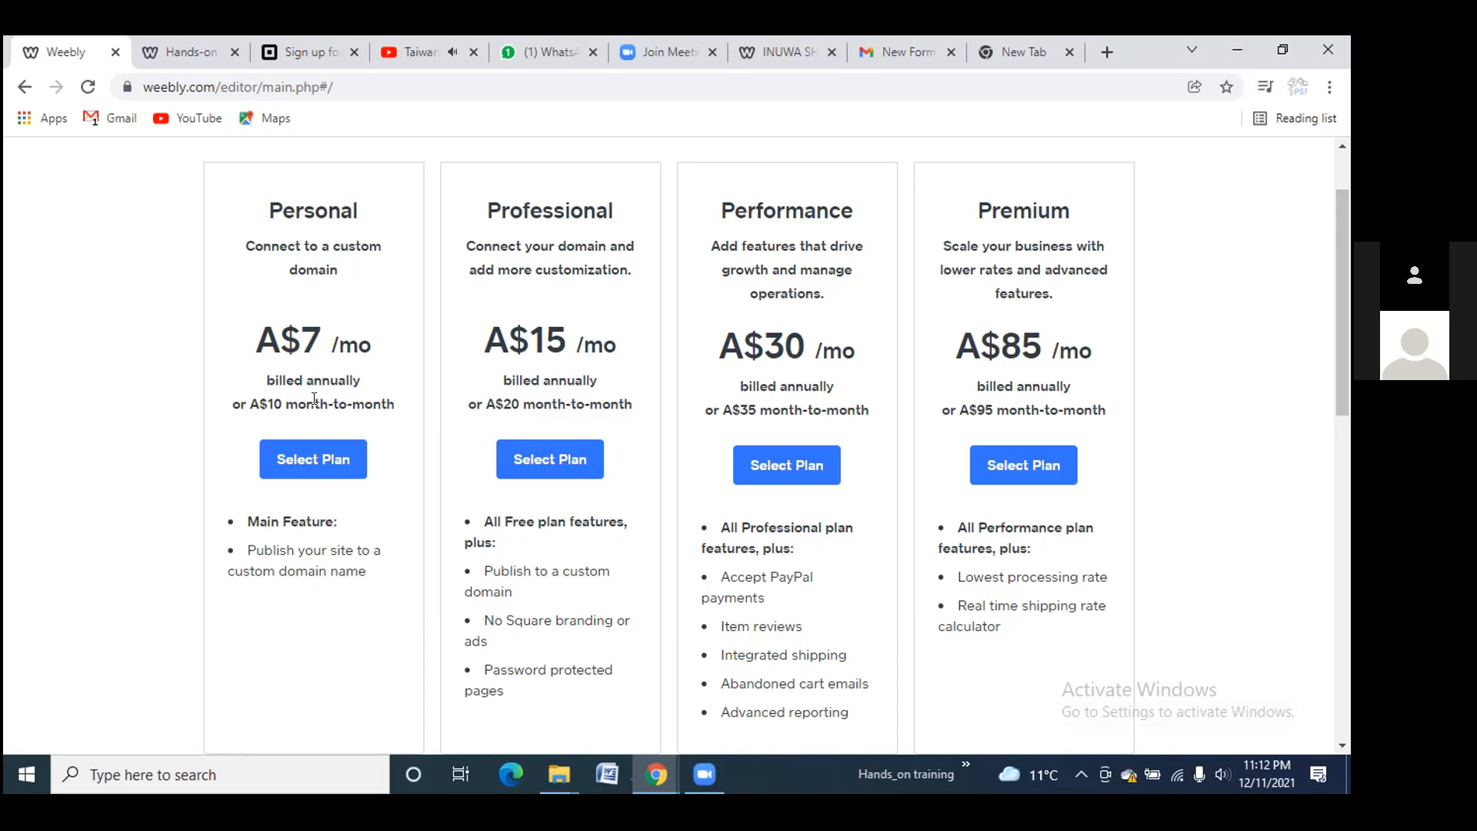
scroll(400, 338, up, 3)
scroll(452, 343, down, 4)
scroll(554, 354, up, 4)
scroll(838, 388, down, 4)
scroll(835, 388, up, 4)
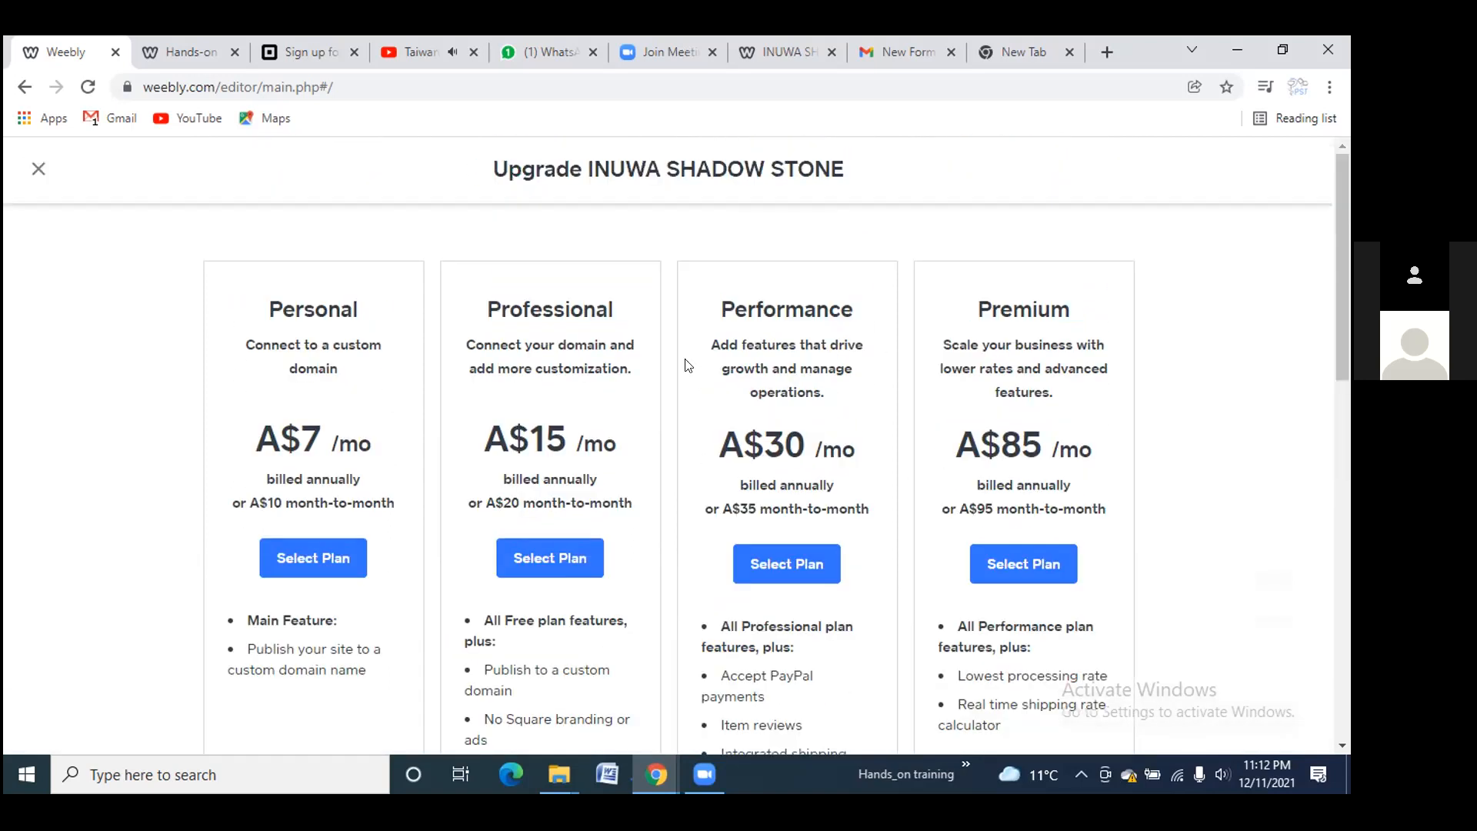
click(38, 169)
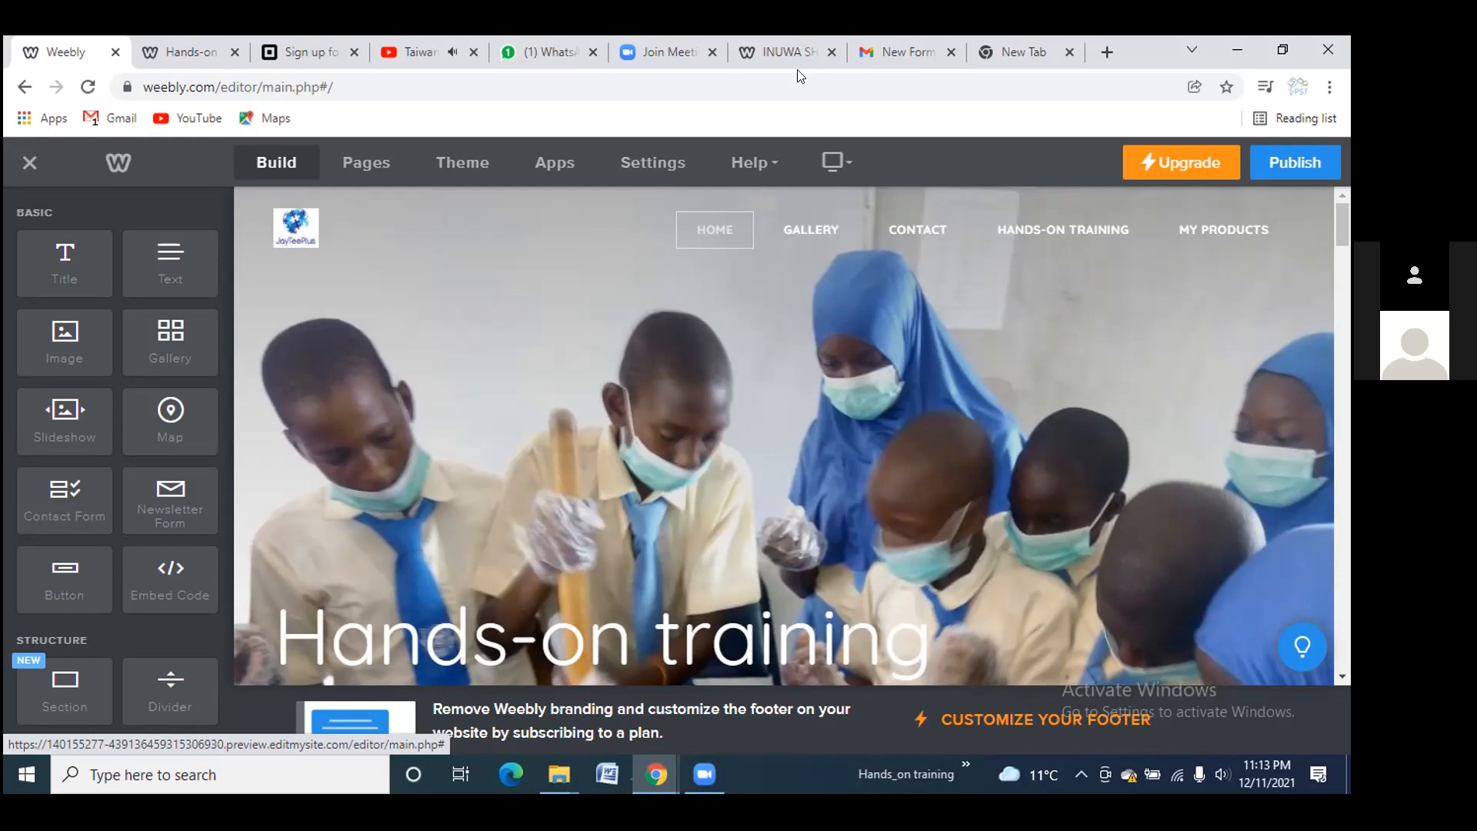
Switch to the INUWA SHADOW STONE tab showing the live site's My products page
click(783, 53)
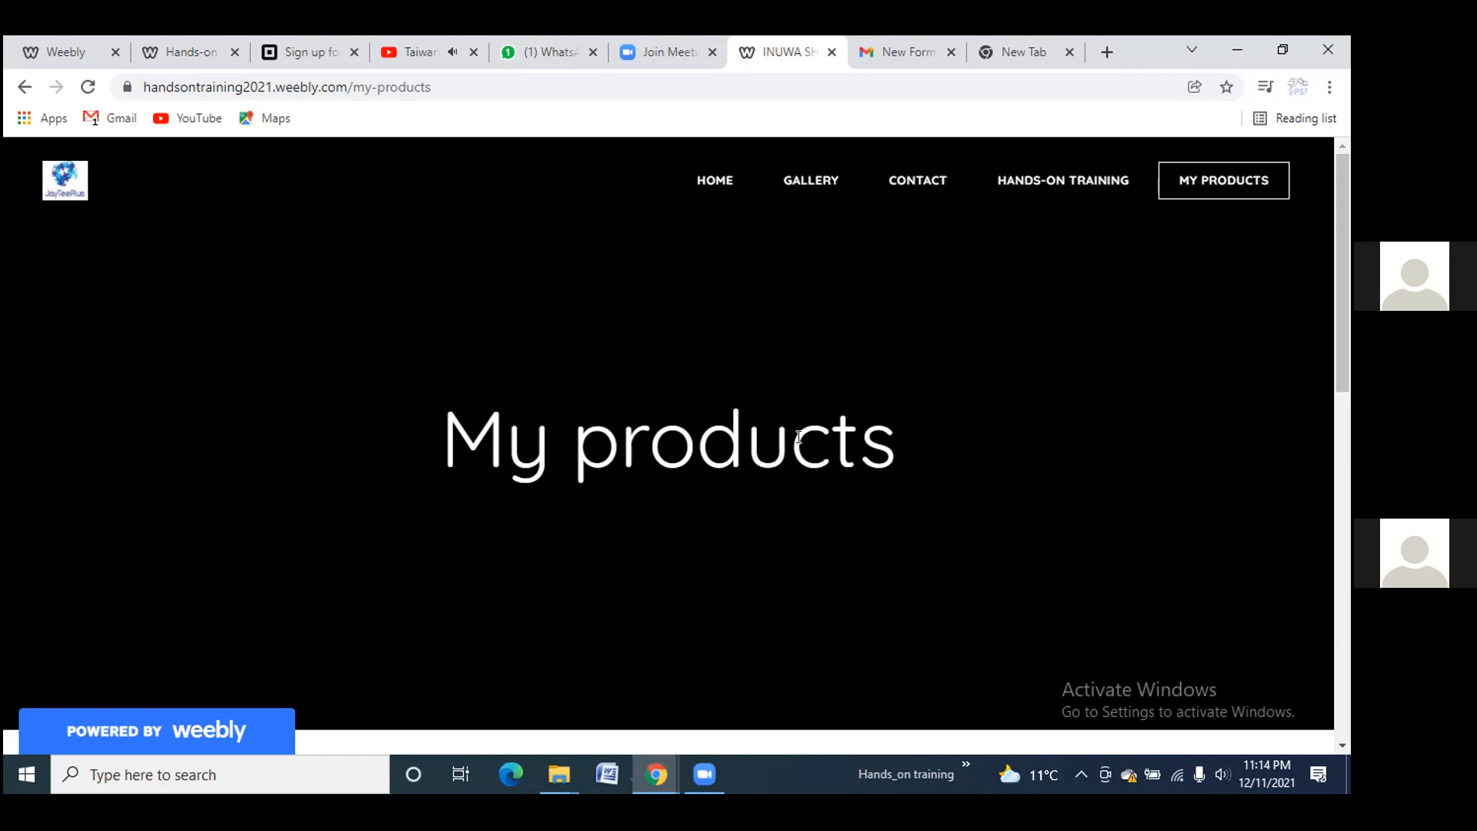
Reopen the datsosa2000 ALMA MATER alumni page from Chrome's browsing history
click(1024, 54)
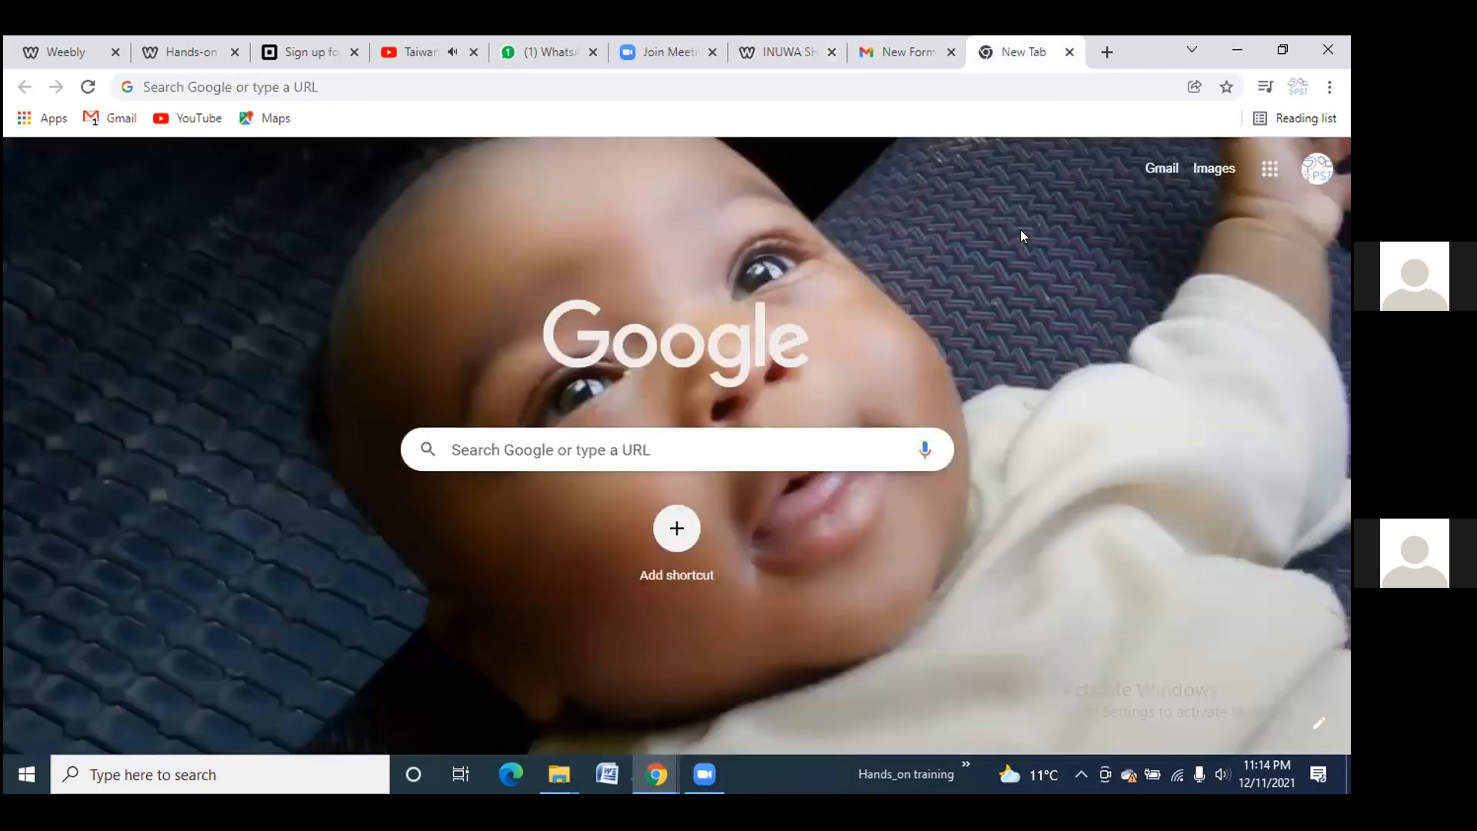
key(ctrl+h)
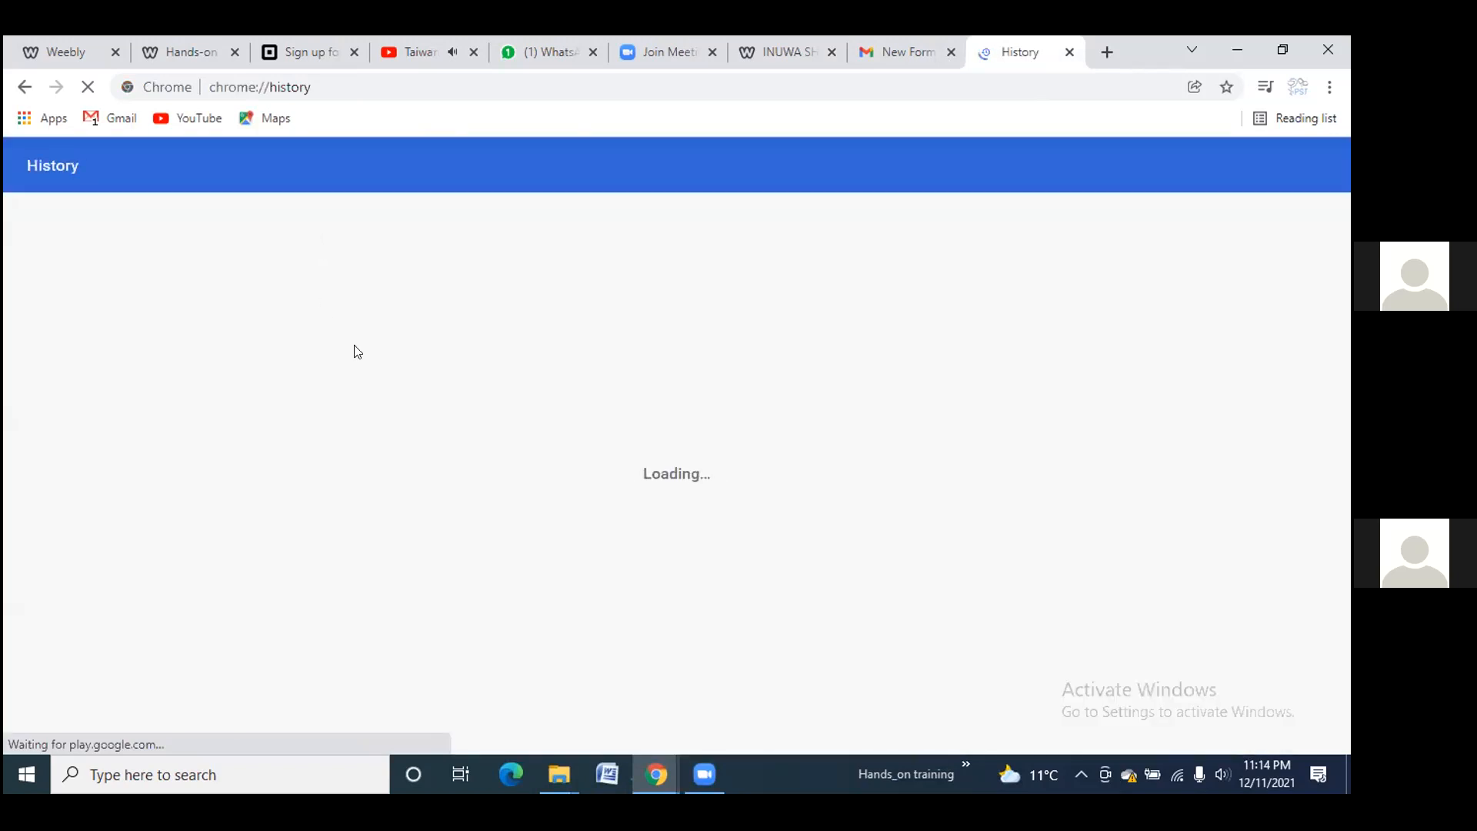
scroll(547, 336, down, 1)
scroll(567, 343, up, 1)
scroll(567, 389, down, 2)
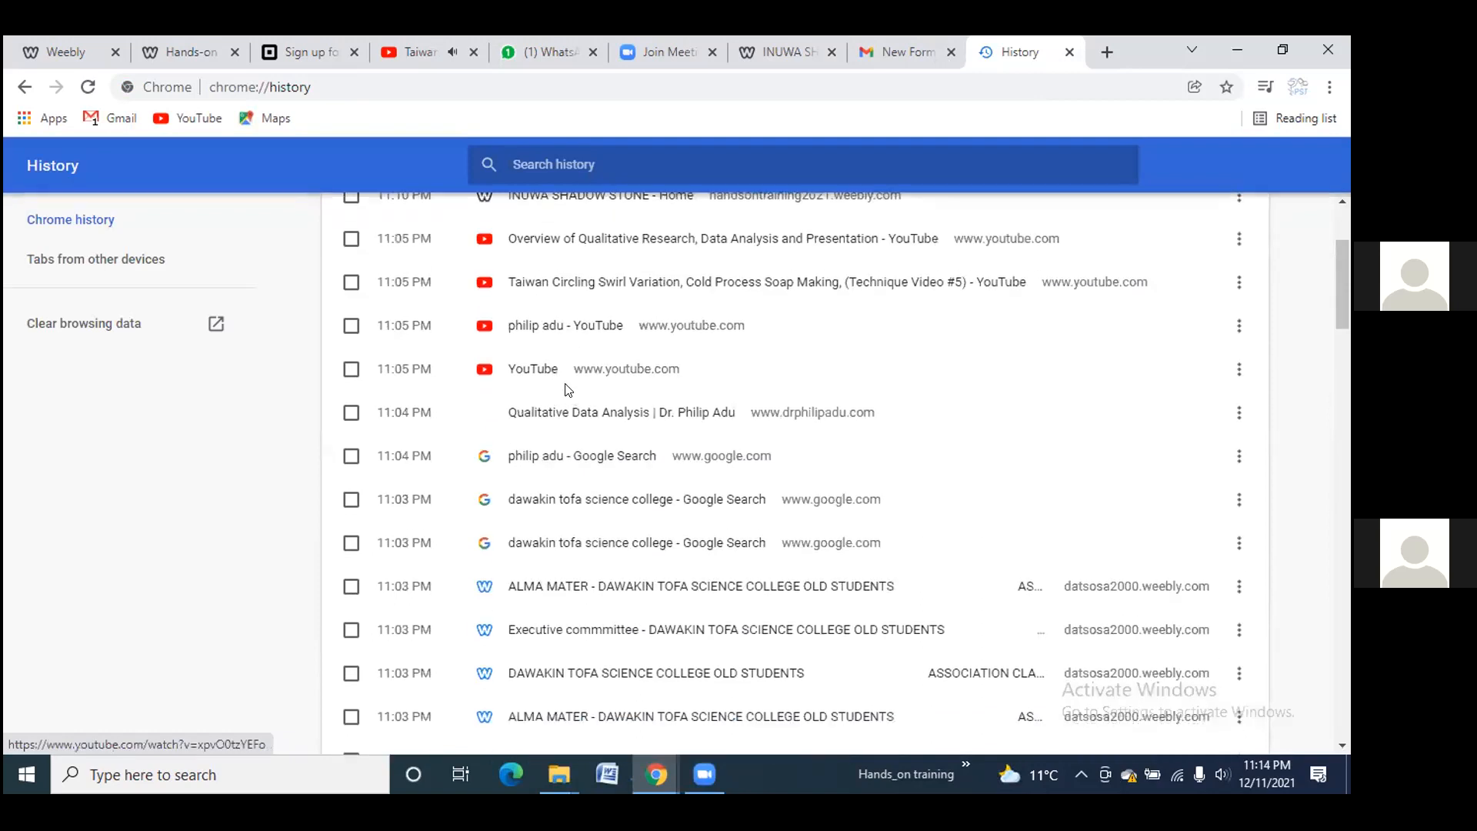
scroll(588, 446, down, 1)
click(614, 485)
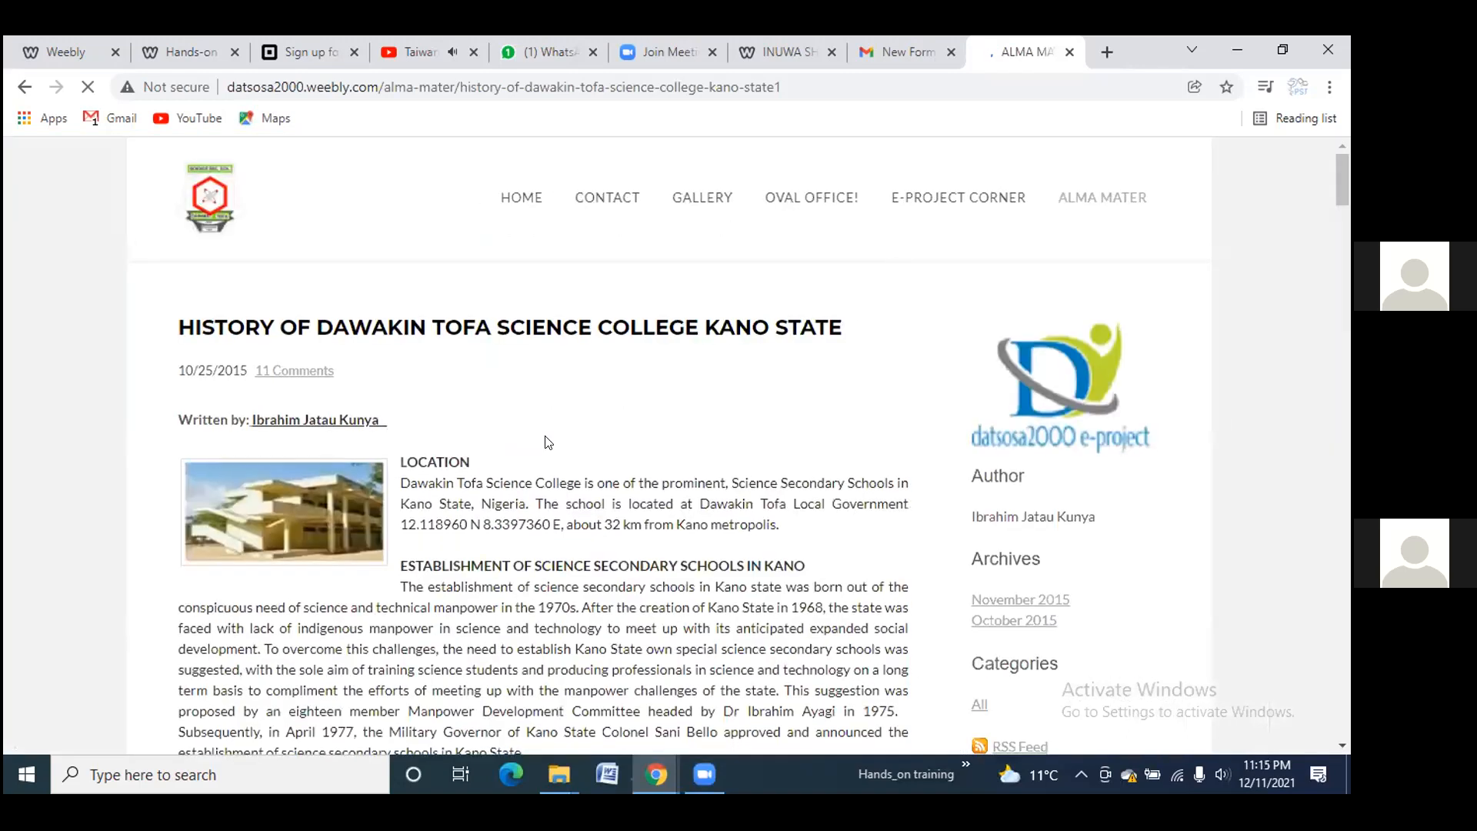
Scroll through the Dawakin Tofa history article, from principals to hostels, acknowledgements and comments, then back up
scroll(548, 442, down, 1)
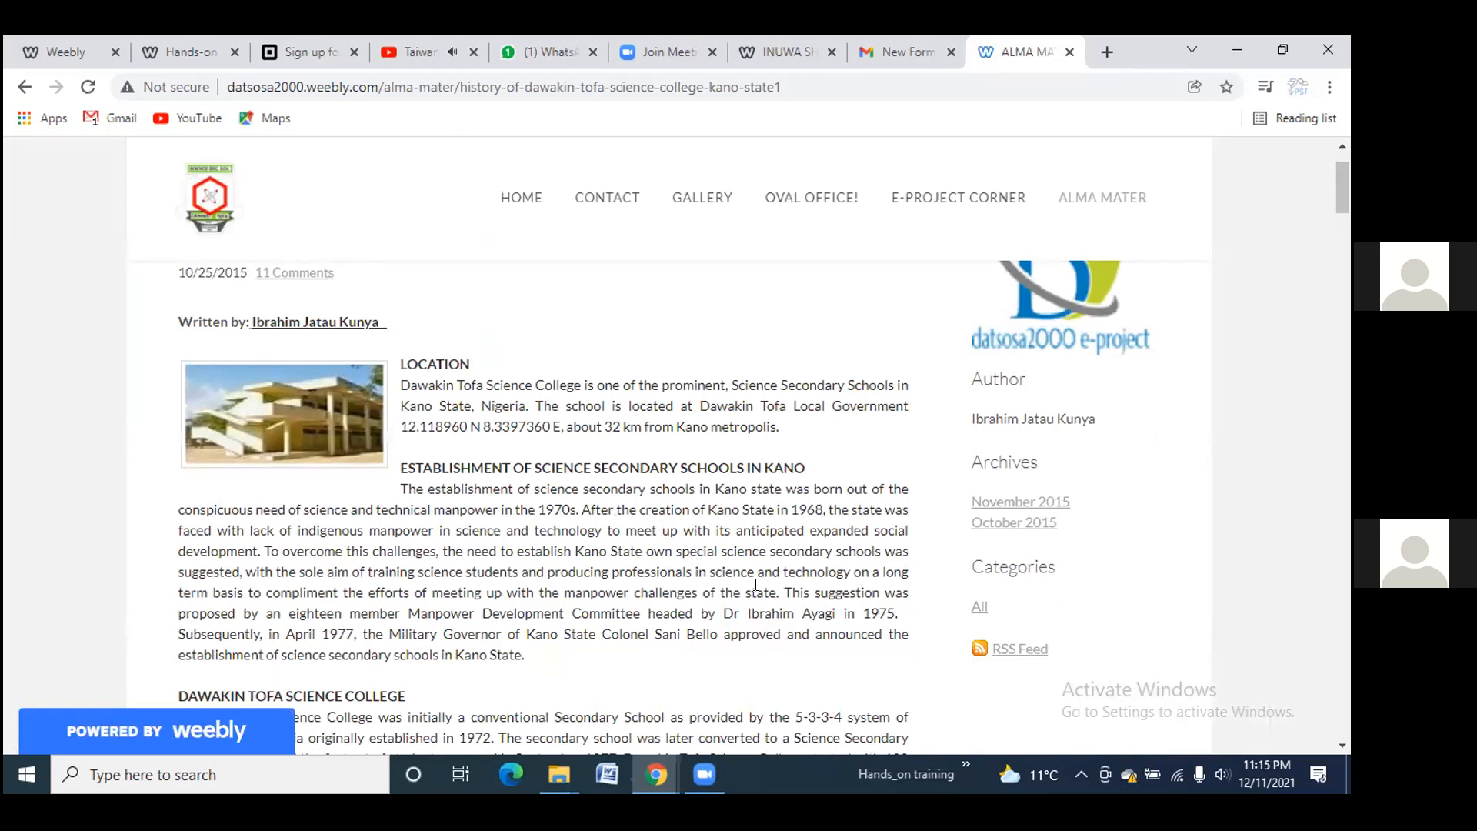
scroll(521, 460, down, 9)
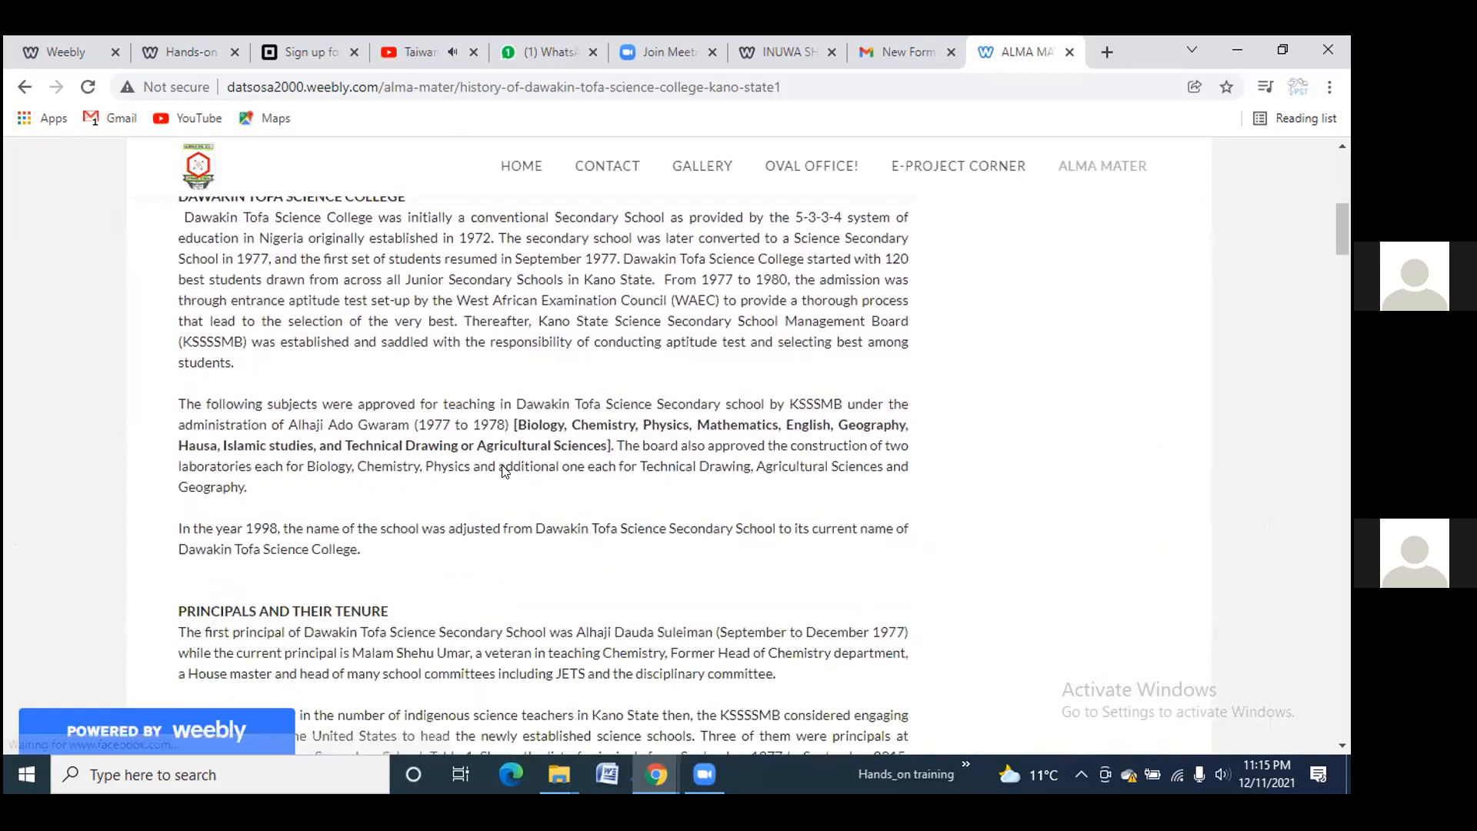
scroll(504, 460, down, 5)
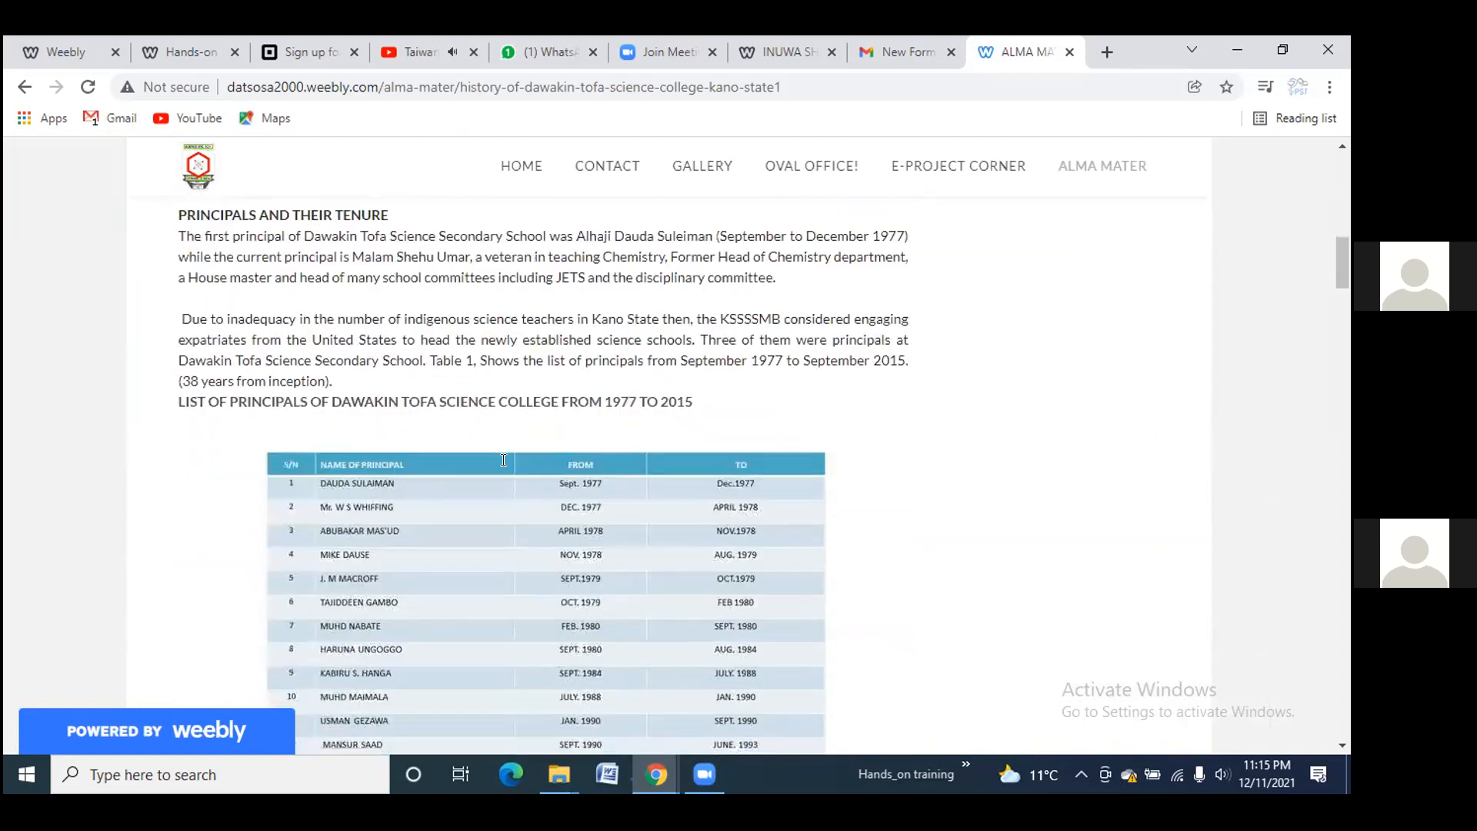
scroll(422, 453, down, 6)
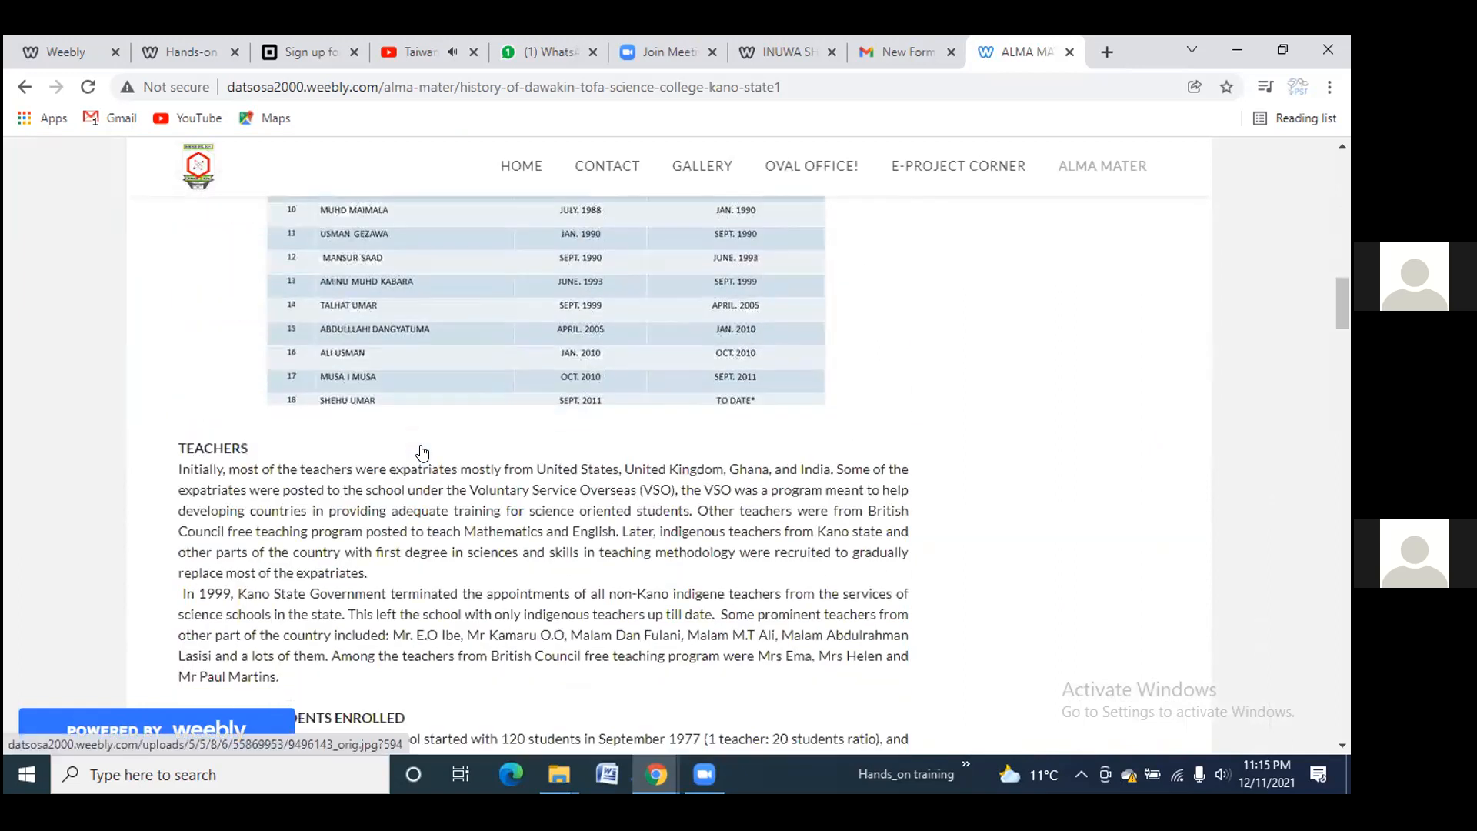
scroll(407, 427, down, 12)
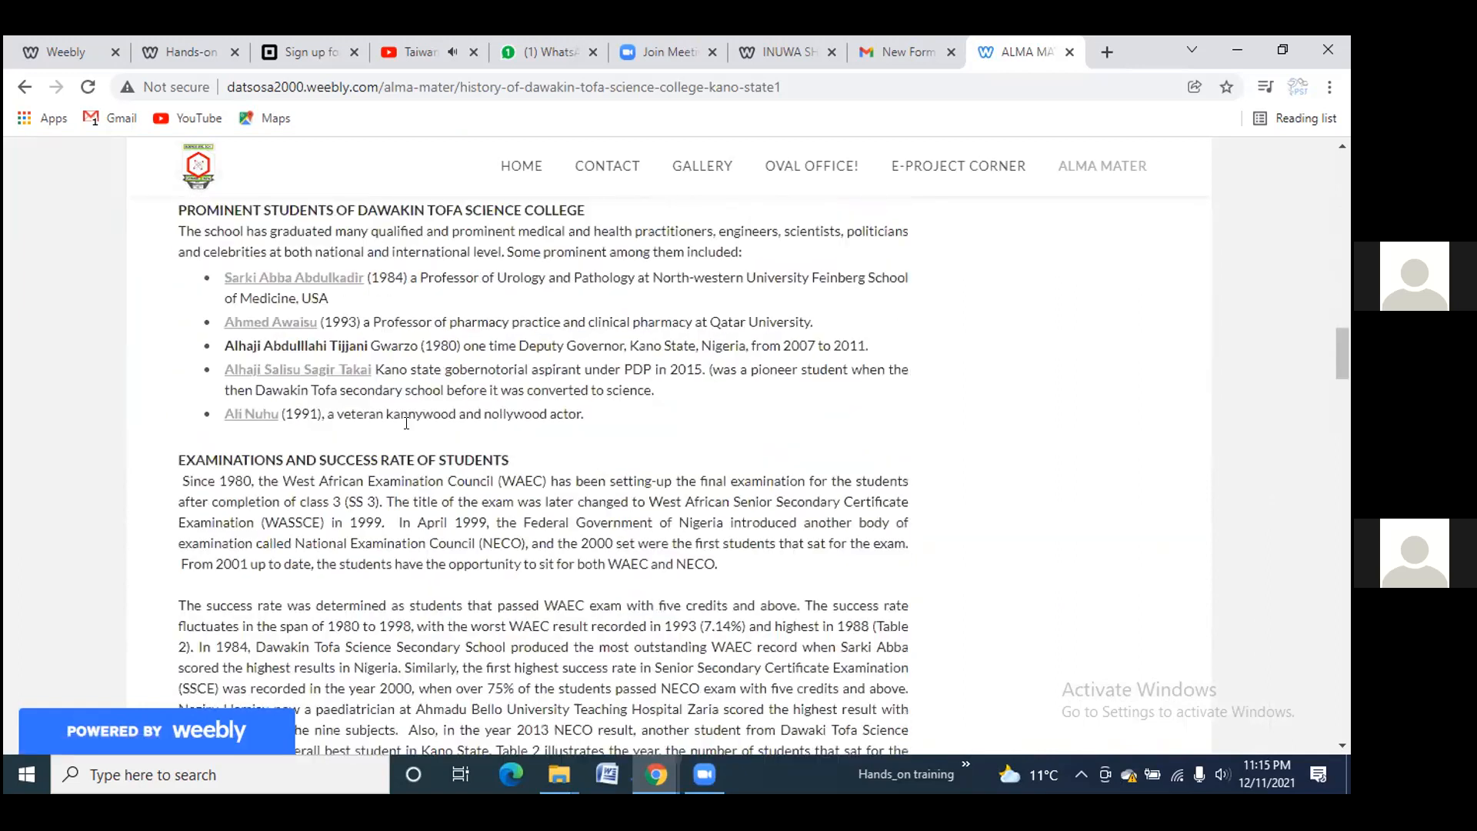
scroll(563, 404, down, 18)
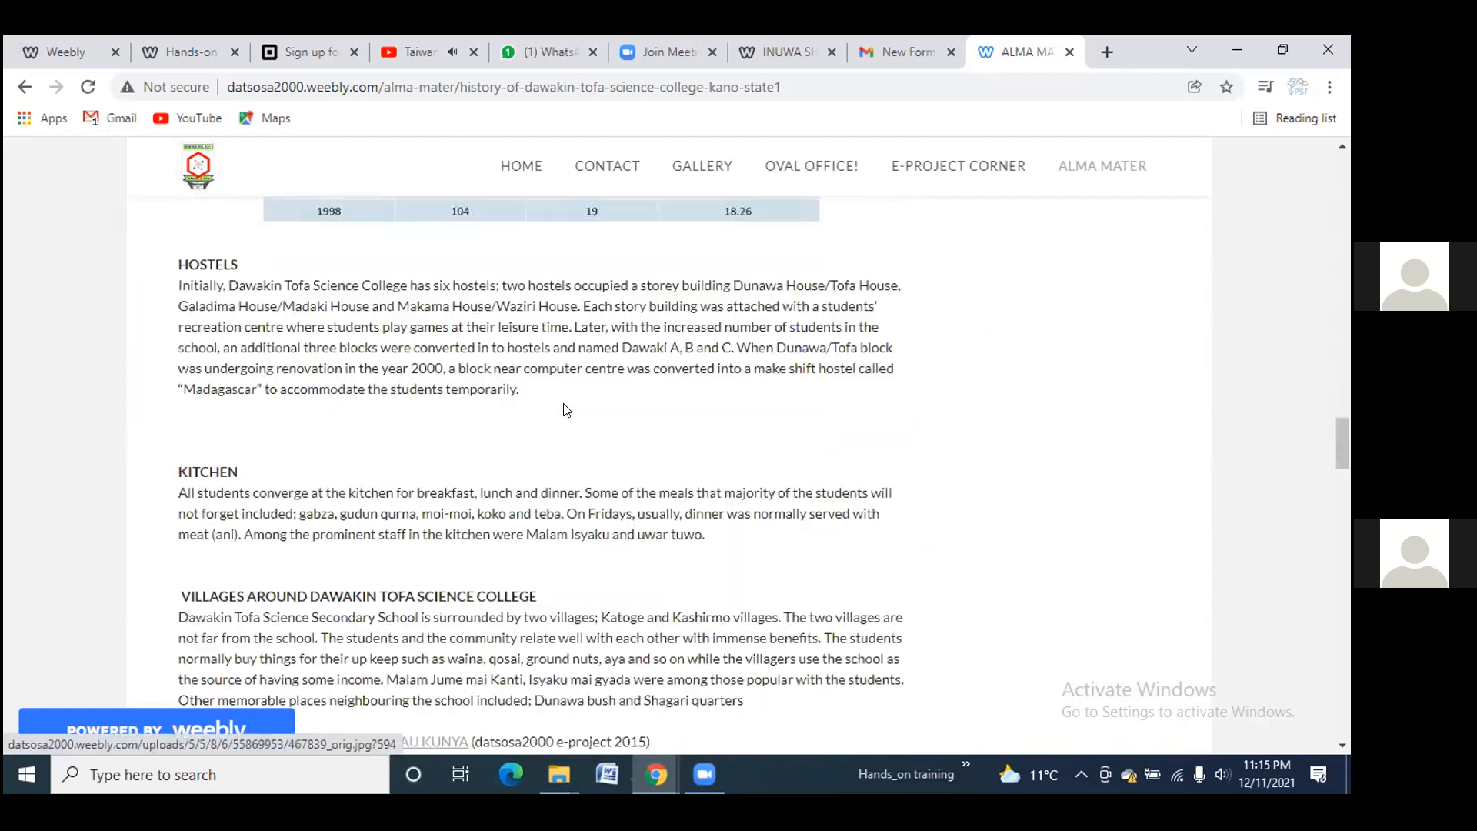
scroll(564, 408, up, 10)
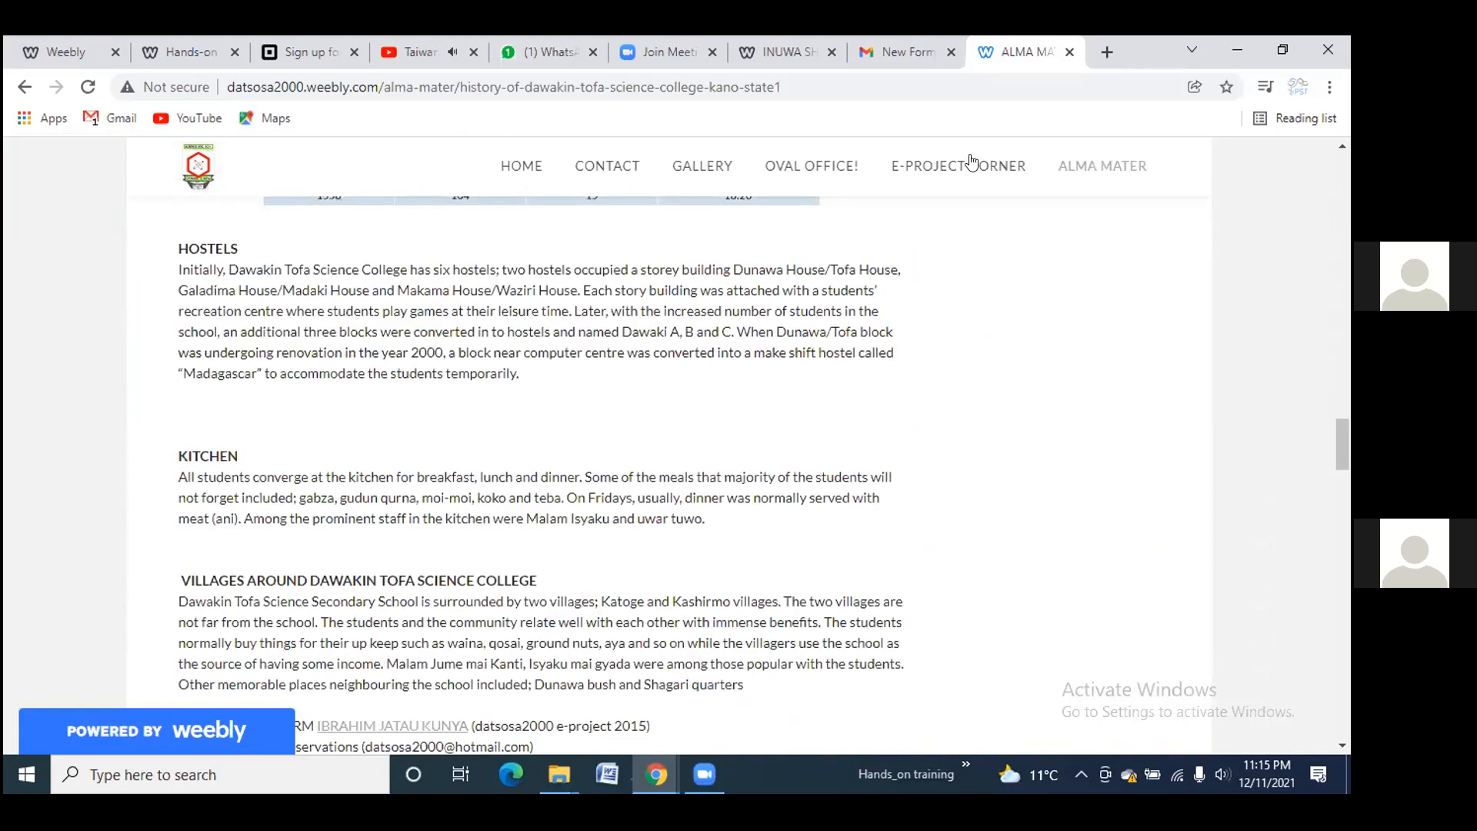
scroll(923, 231, up, 6)
Browse the alumni site's Downloads page from top to bottom
click(903, 223)
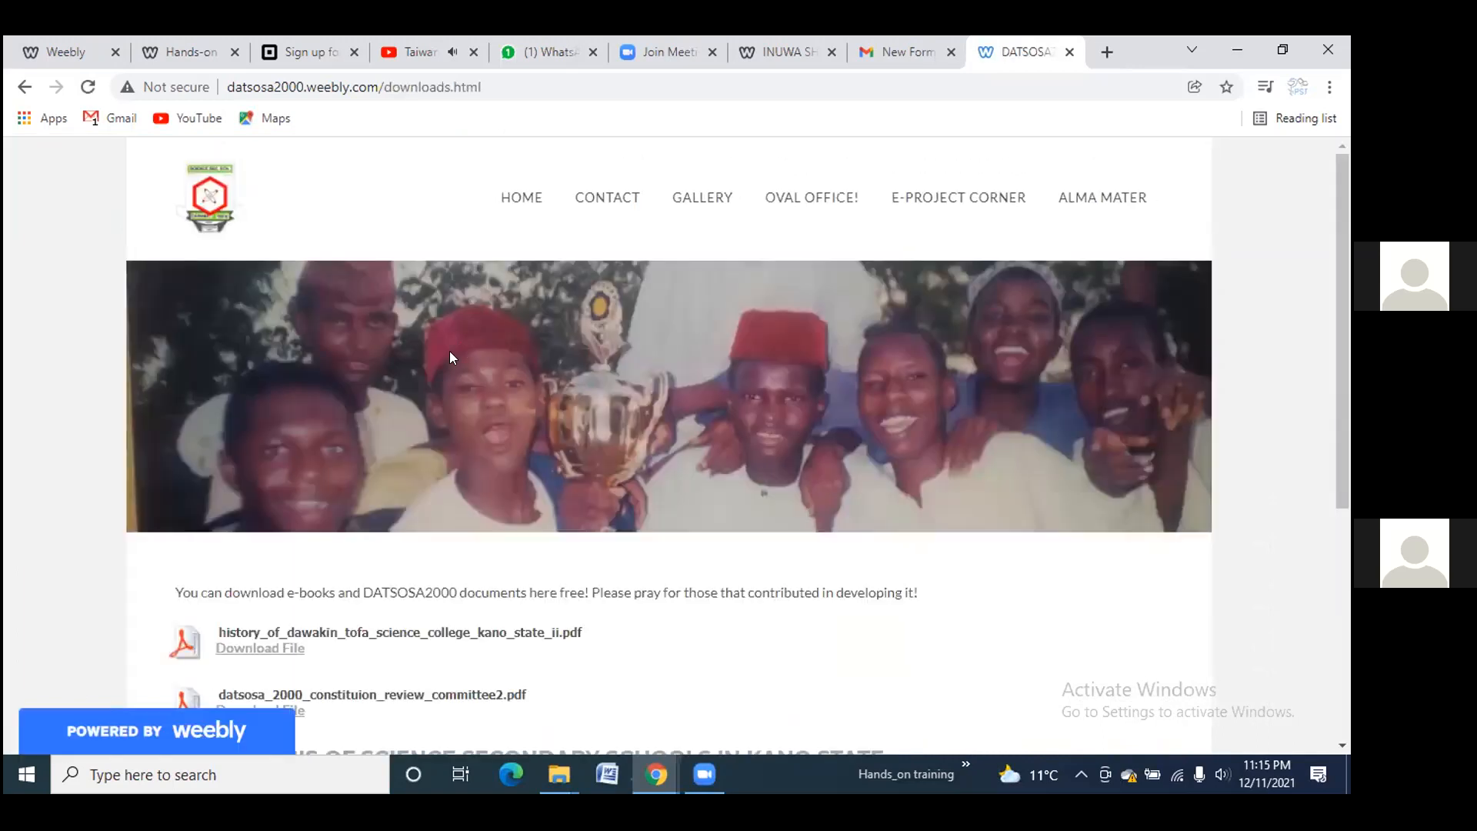
scroll(460, 343, down, 4)
scroll(323, 478, down, 2)
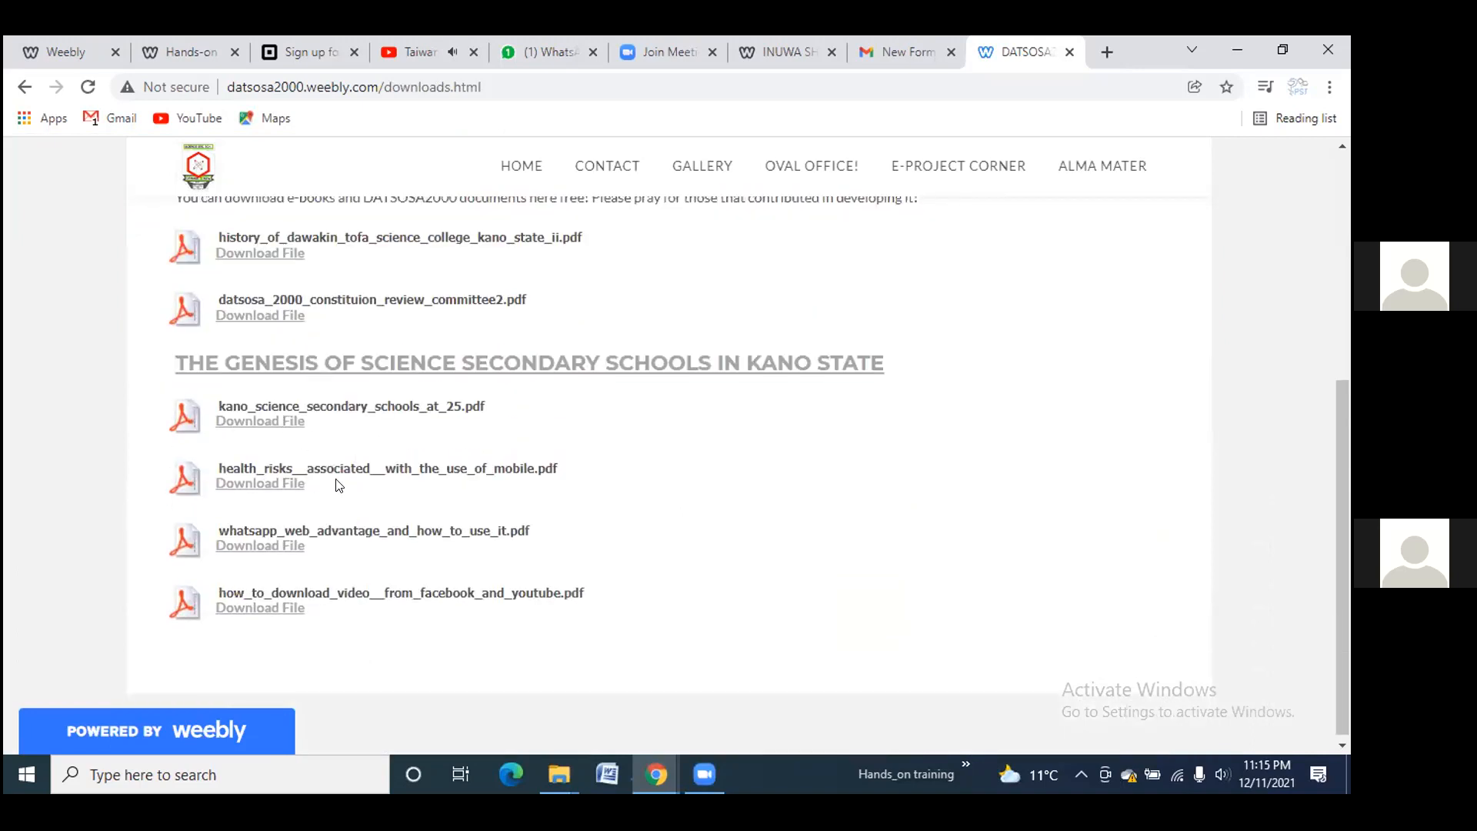
scroll(340, 486, down, 1)
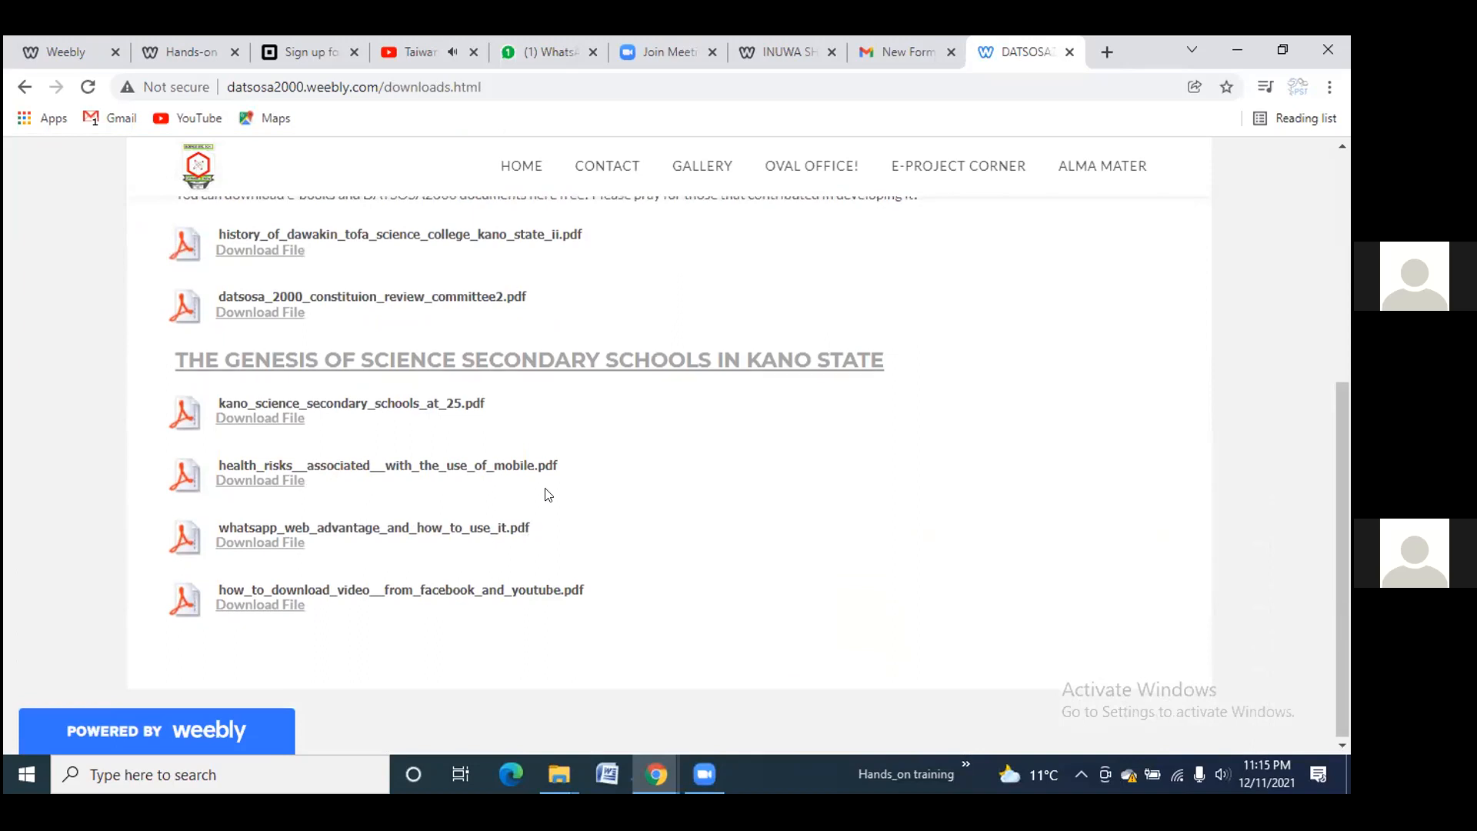
scroll(574, 397, up, 5)
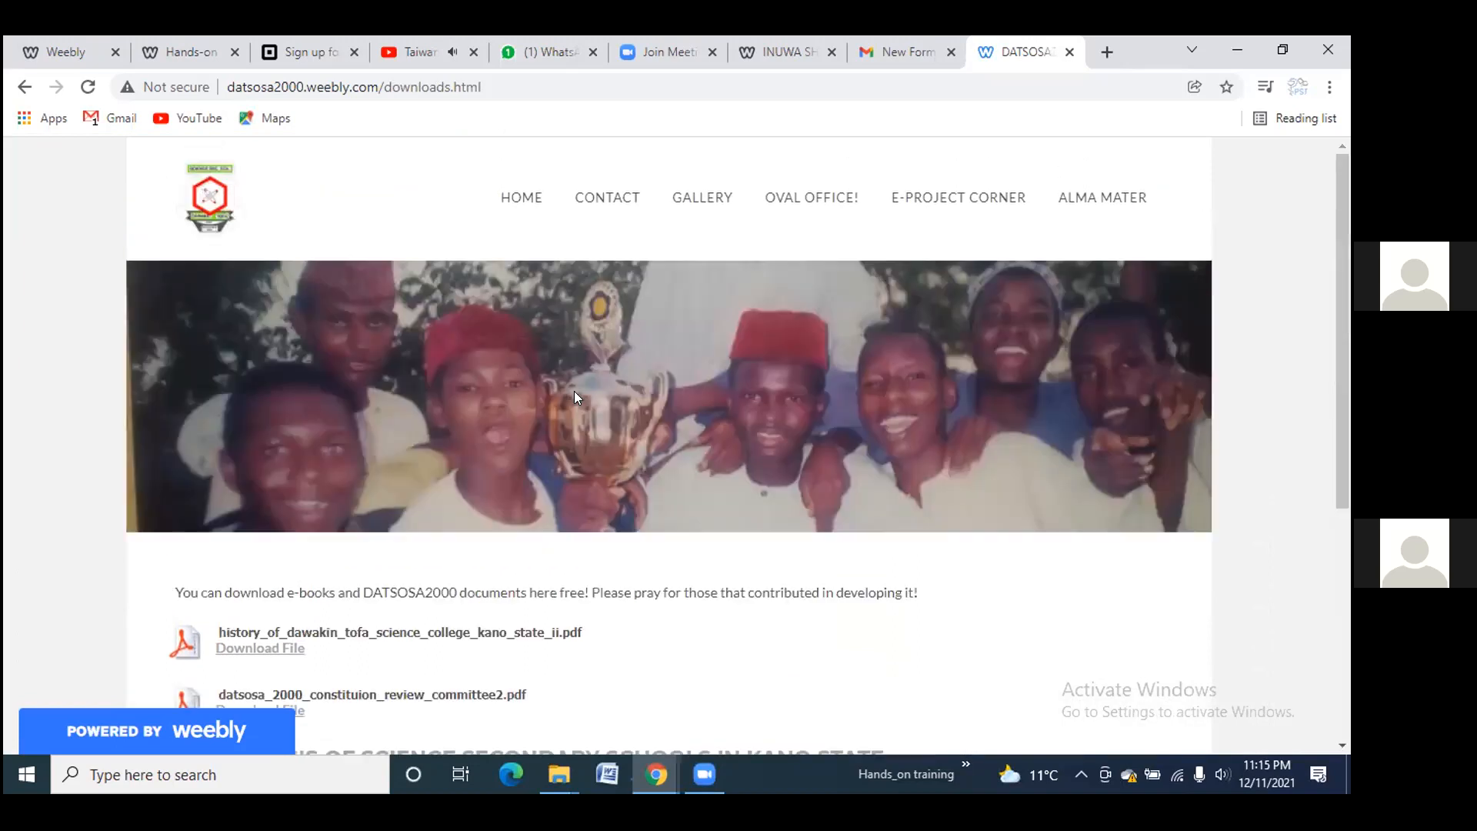
Skim the home page, then view the Gallery's DATSOSA2000 @ Dawaki and ARCHIVES slideshows
click(542, 200)
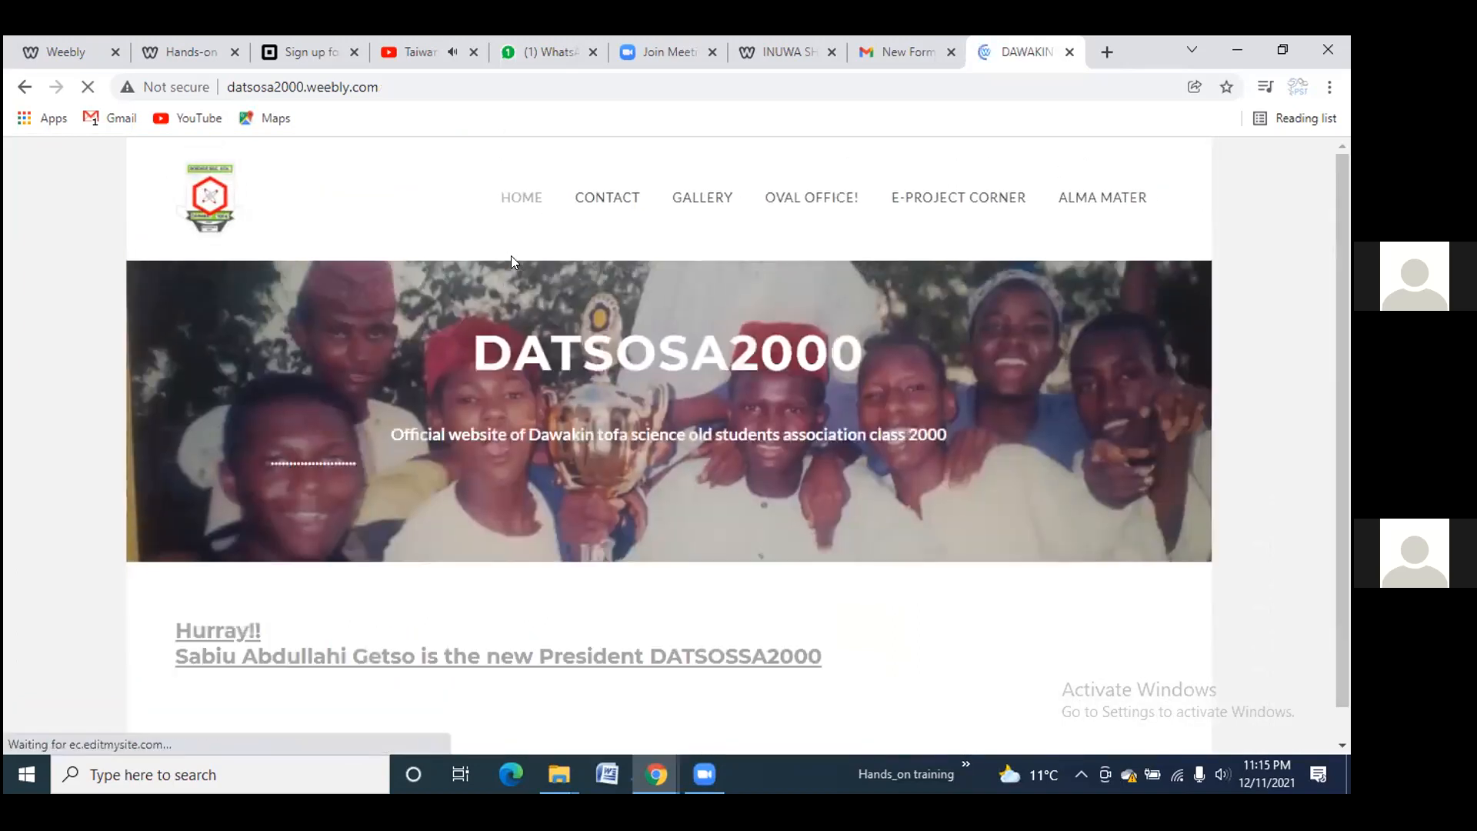
scroll(584, 310, down, 5)
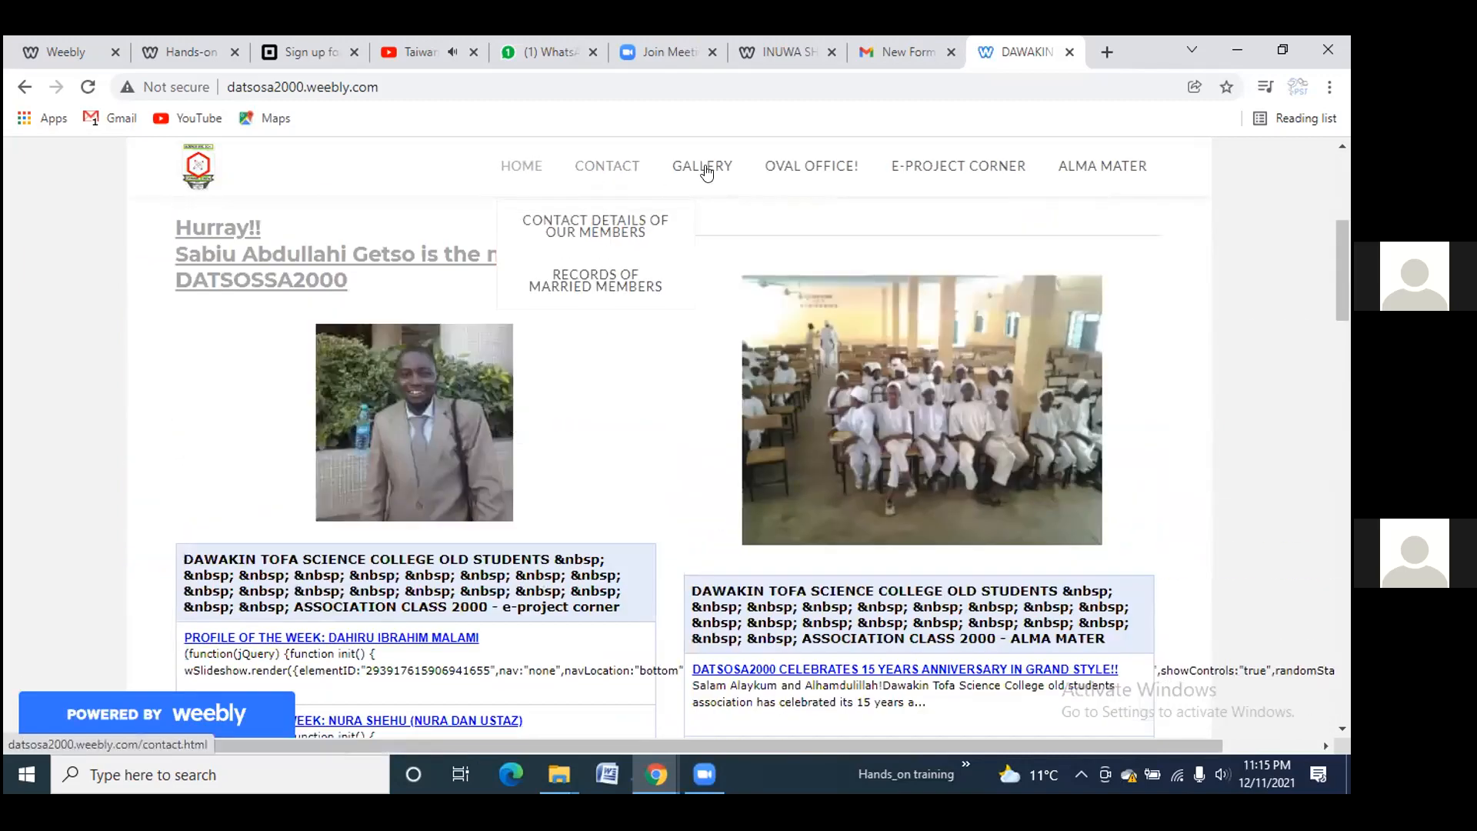
click(705, 182)
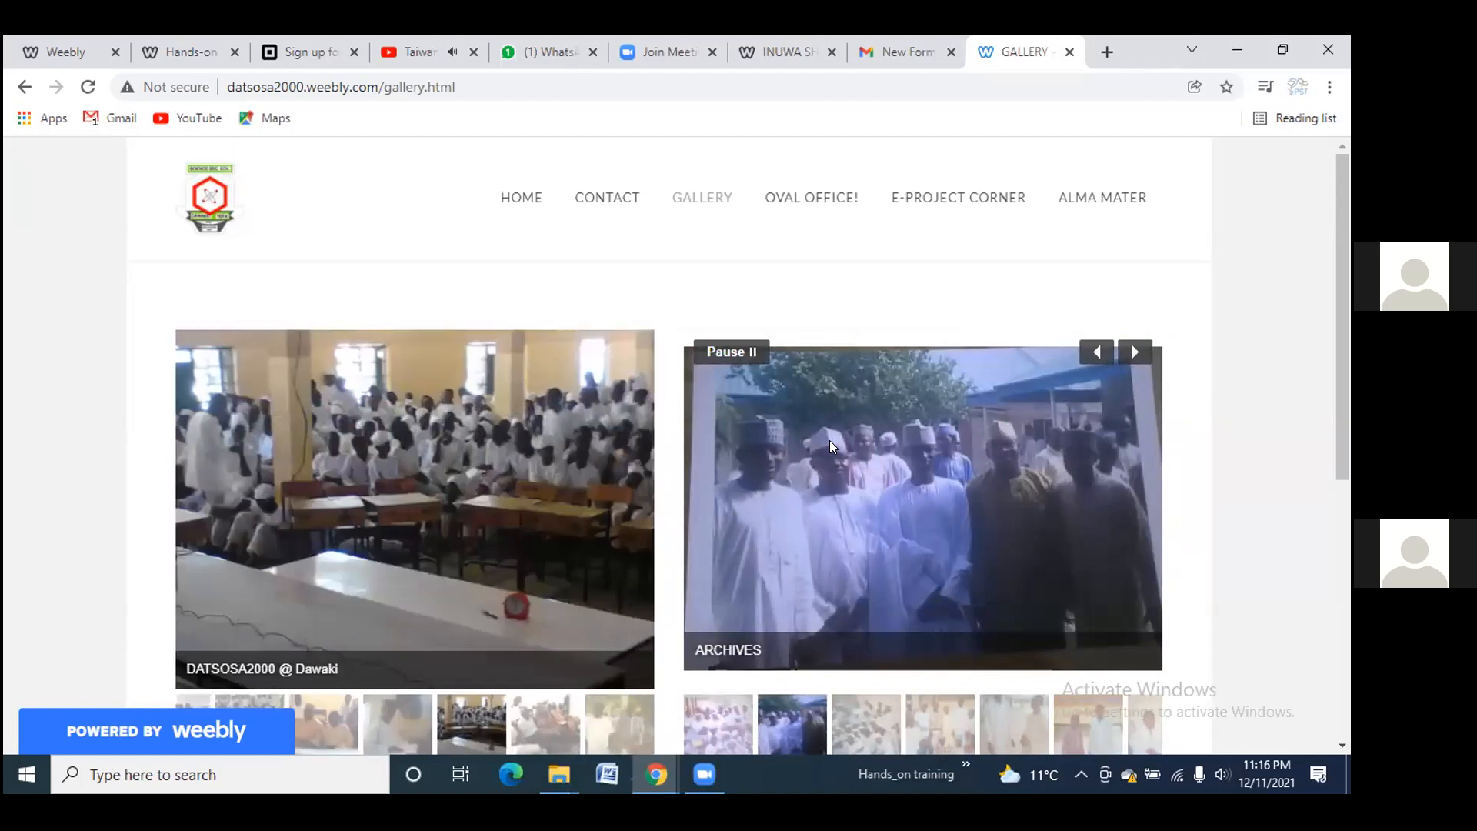
mouse_move(531, 561)
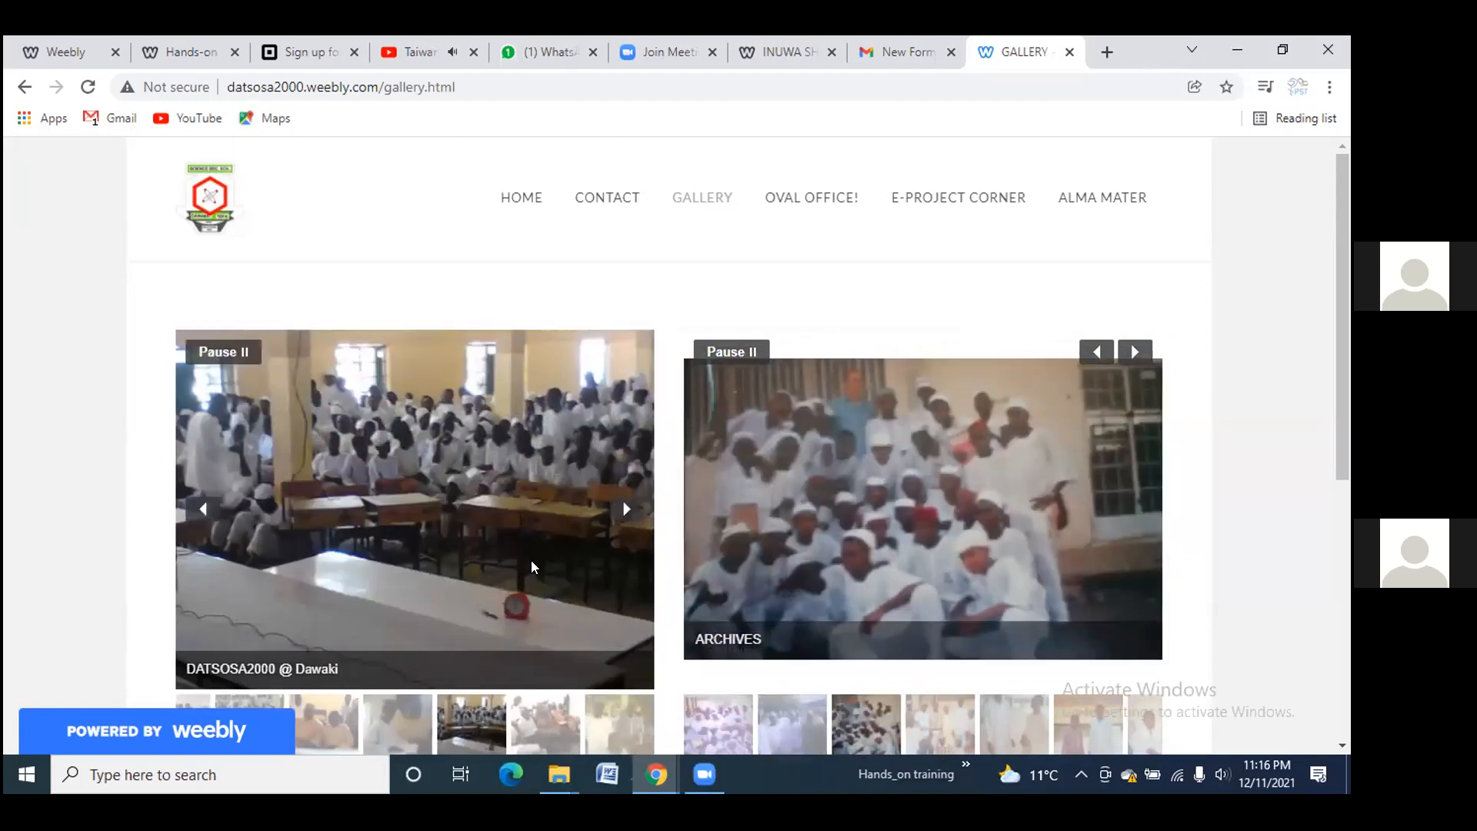